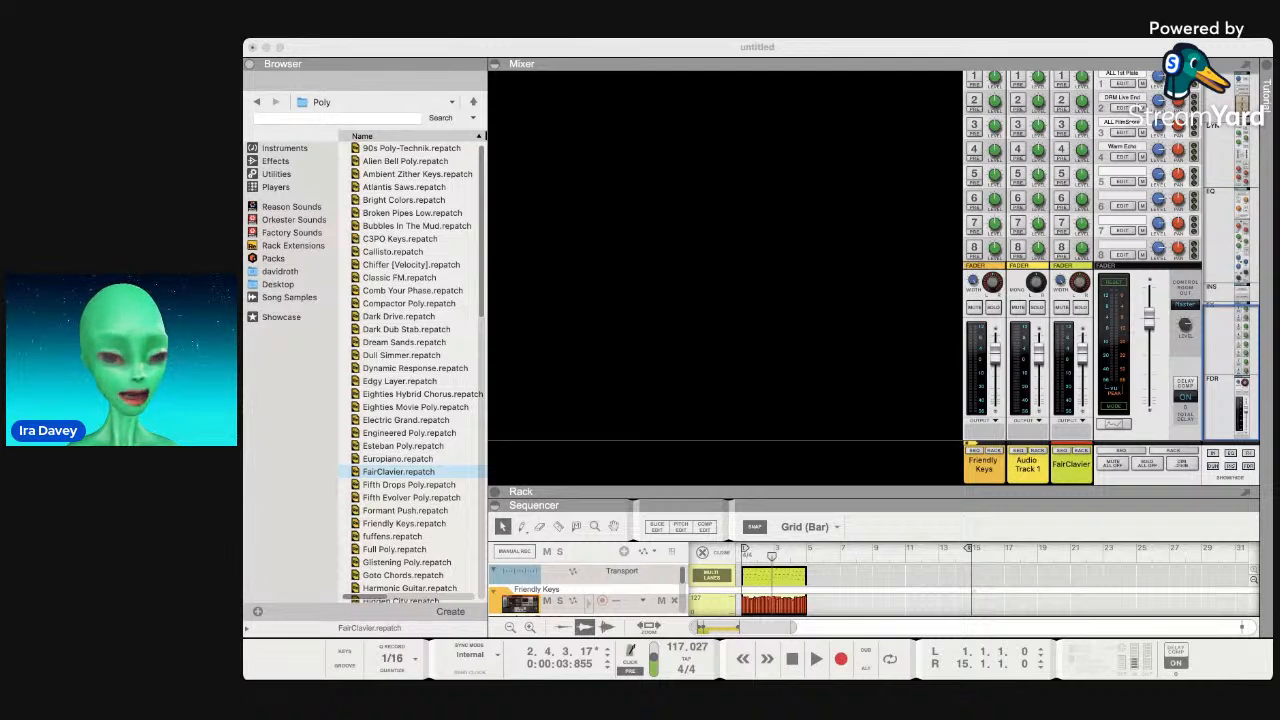
Browse the Instruments, Effects and Utilities device categories, ending on the Players list.
{"action": "left_click", "coordinate": [763, 322]}
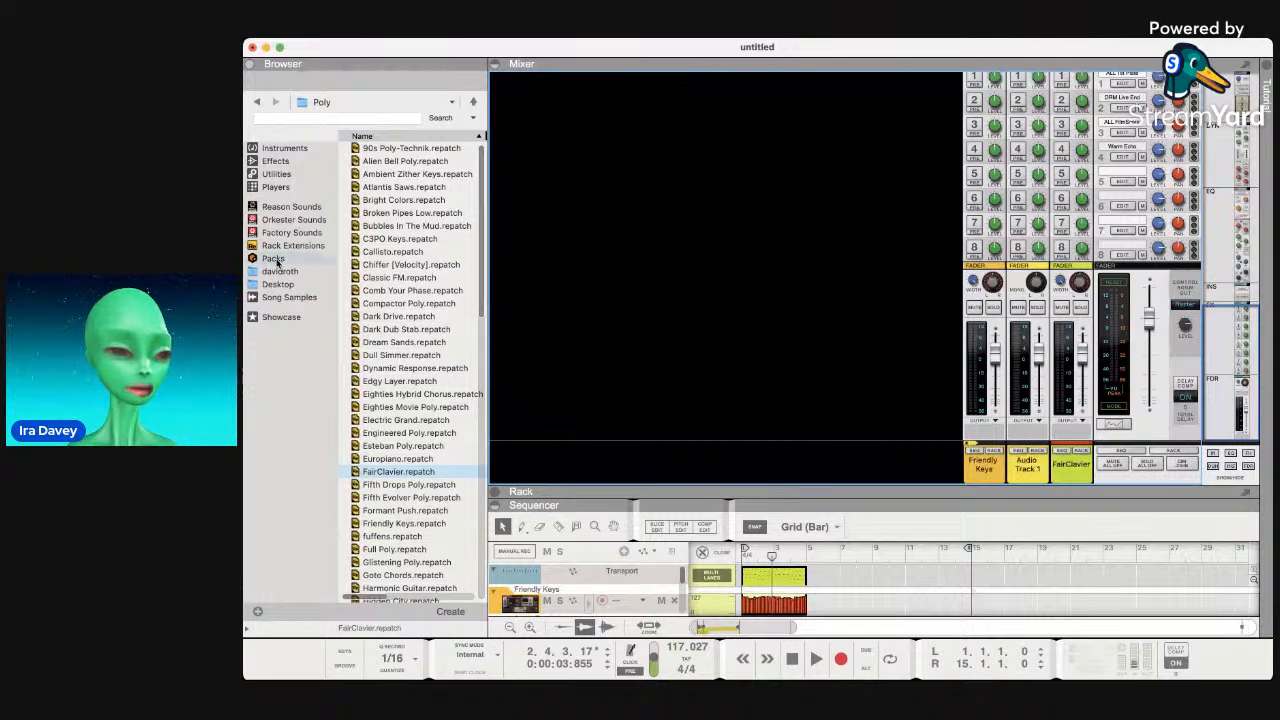
{"action": "left_click", "coordinate": [284, 148]}
{"action": "scroll", "coordinate": [405, 247], "scroll_direction": "down", "scroll_amount": 10}
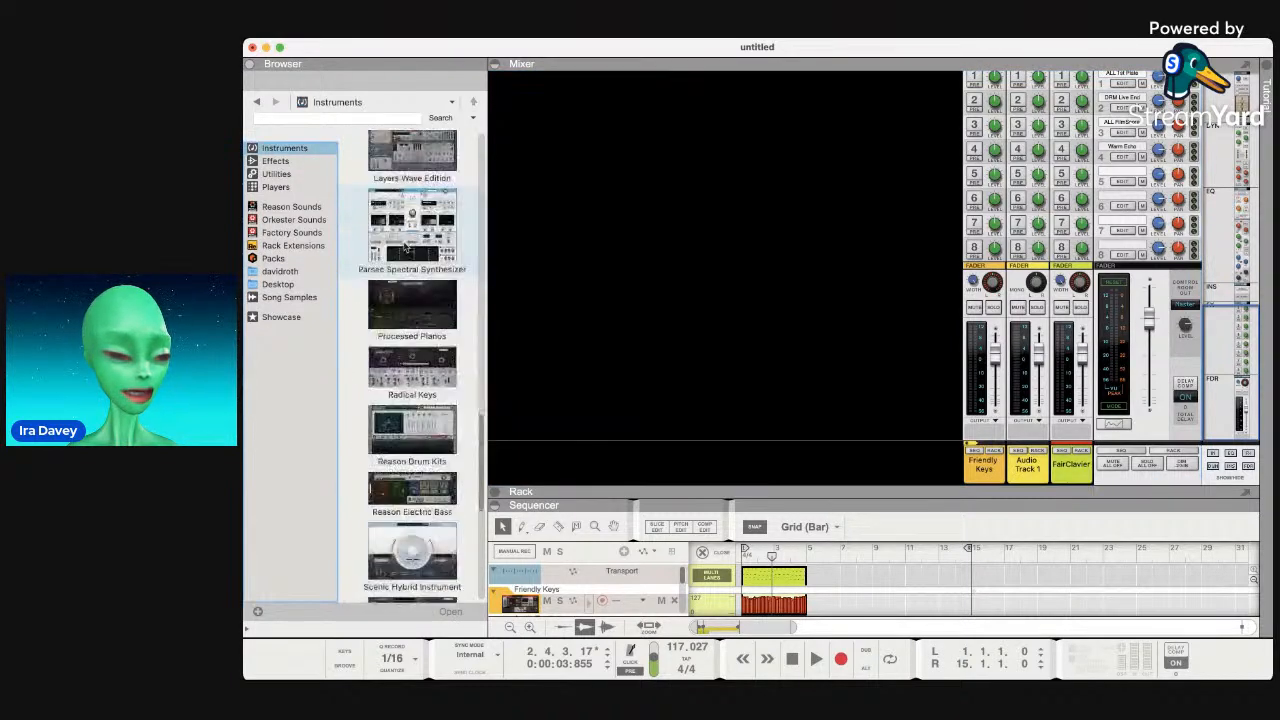
{"action": "scroll", "coordinate": [405, 247], "scroll_direction": "up", "scroll_amount": 10}
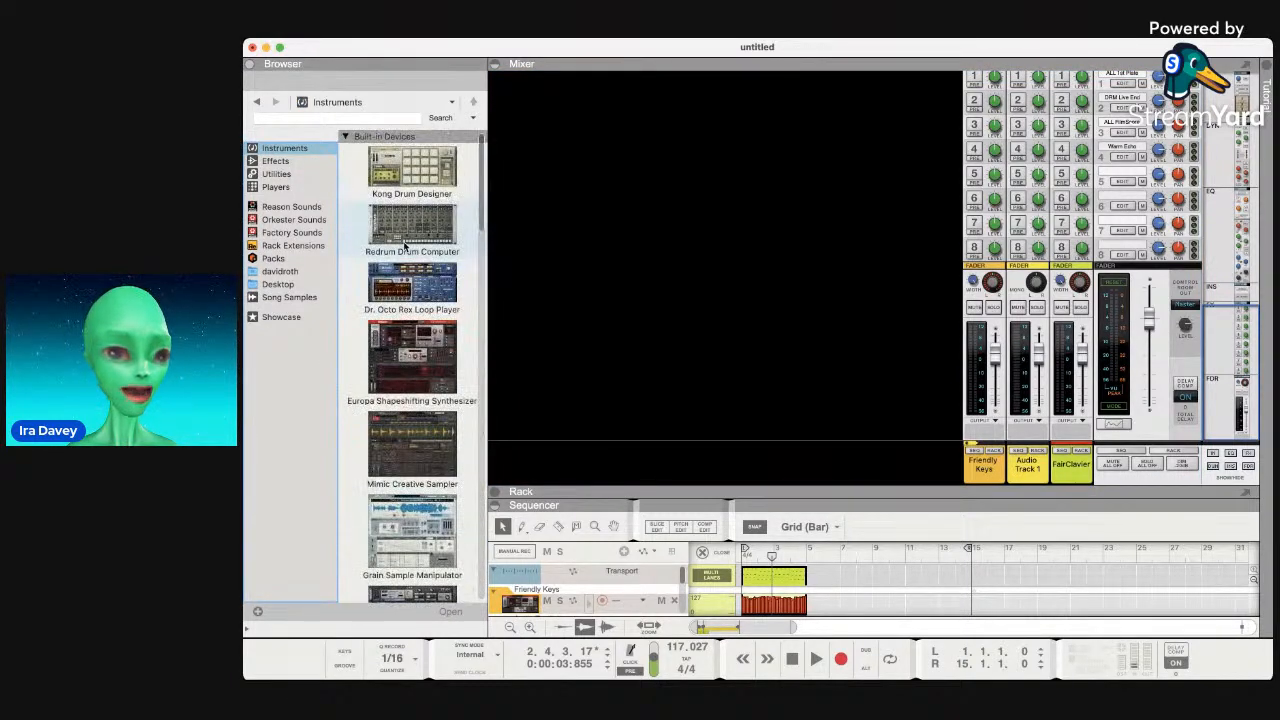
{"action": "left_click", "coordinate": [276, 174]}
{"action": "left_click", "coordinate": [275, 161]}
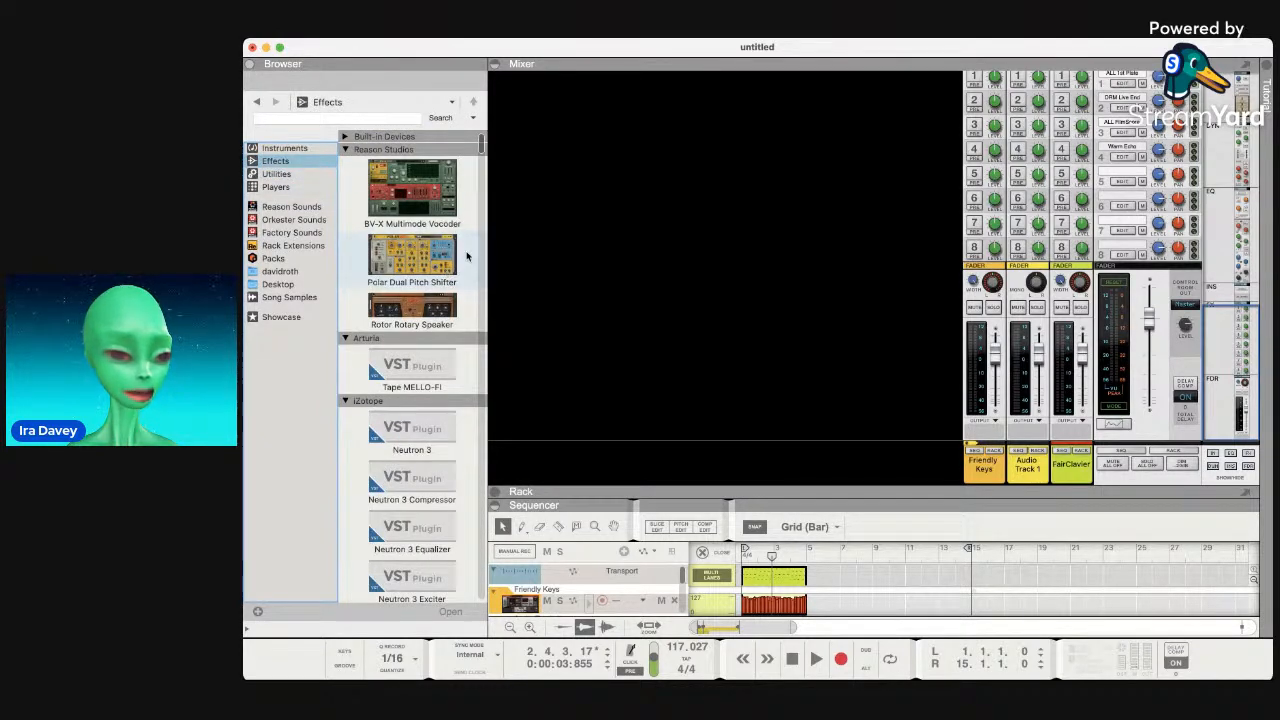
{"action": "left_click", "coordinate": [346, 136]}
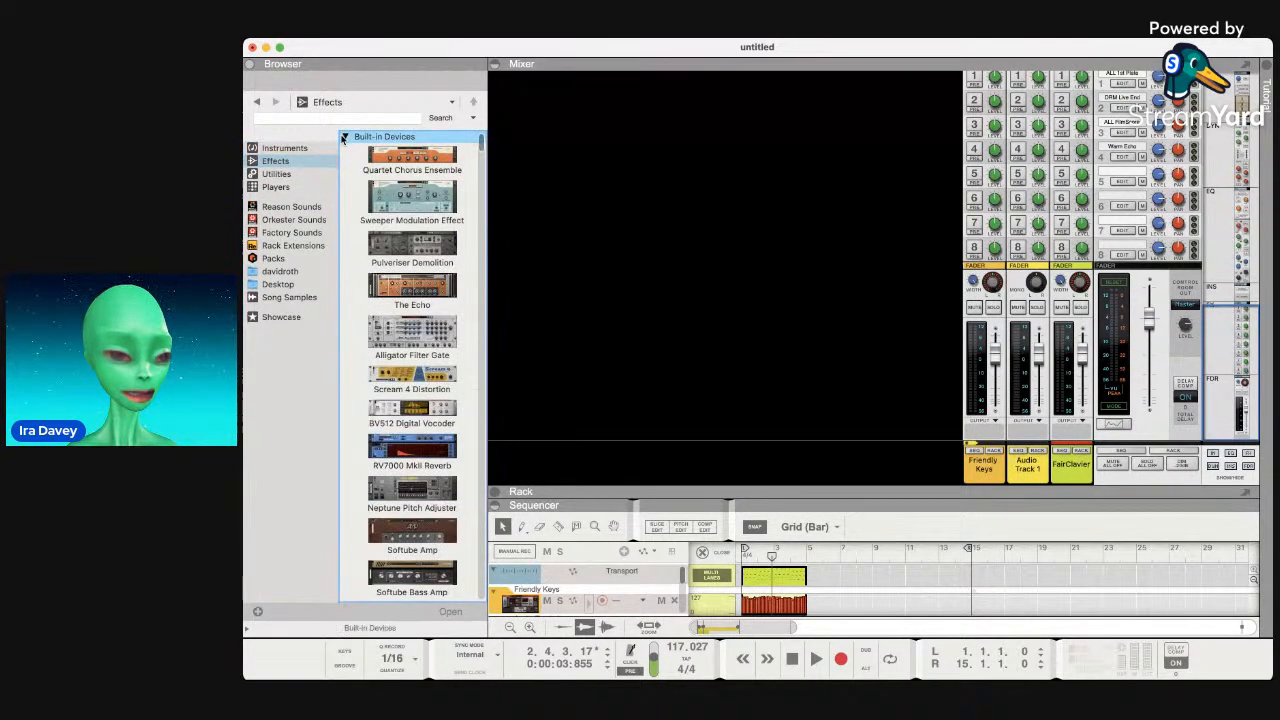
{"action": "left_click", "coordinate": [305, 175]}
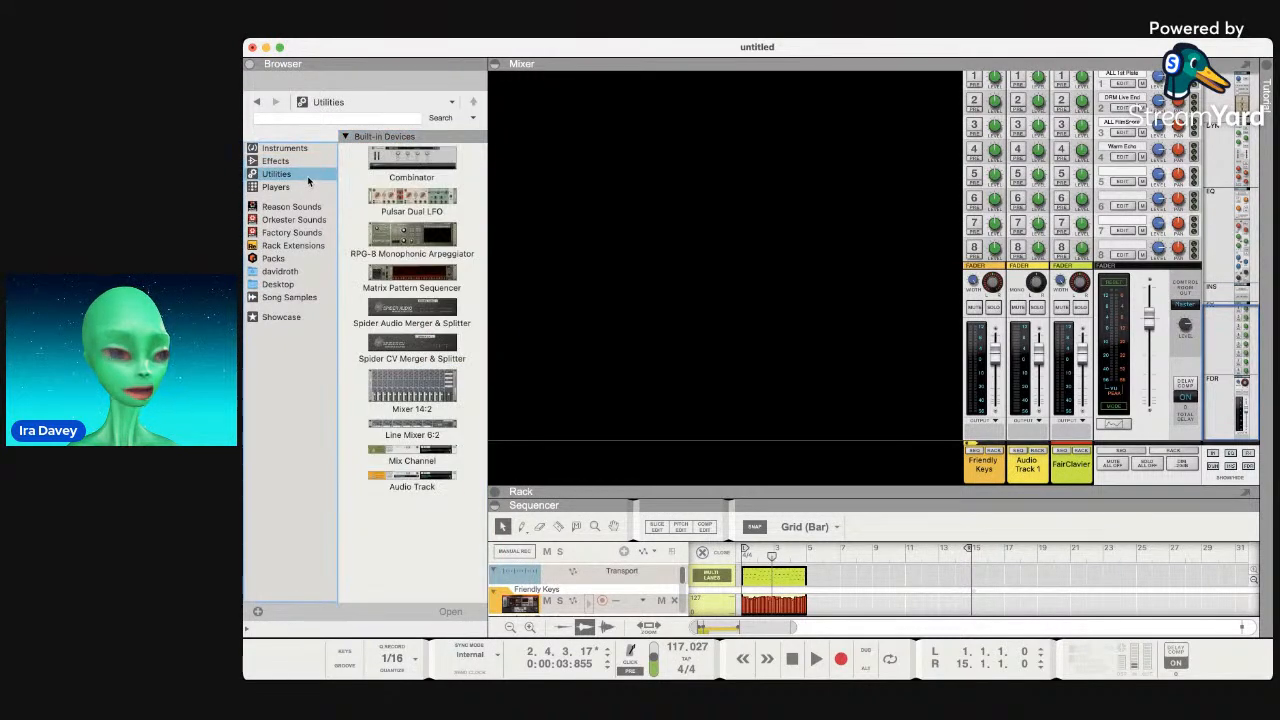
{"action": "left_click", "coordinate": [277, 187]}
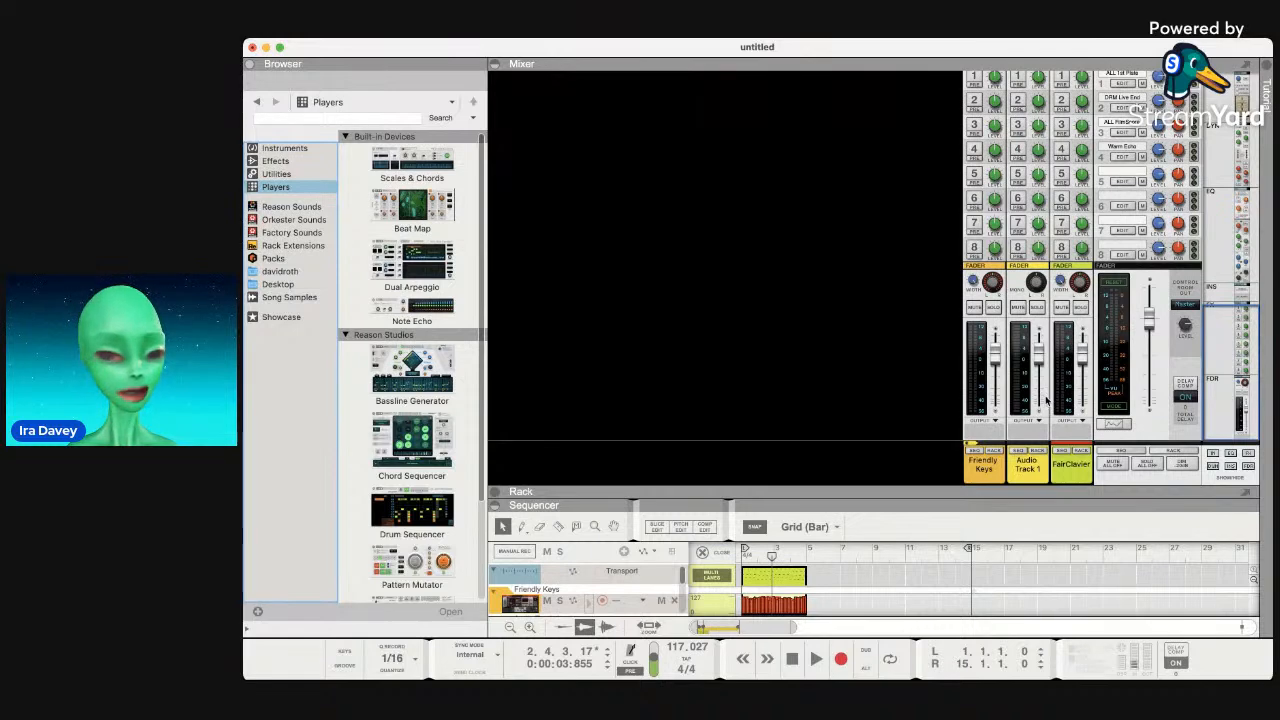
Open the rack and add a Chord Sequencer from the Players list.
{"action": "left_click_drag", "start_coordinate": [874, 493], "coordinate": [867, 286]}
{"action": "left_click", "coordinate": [455, 222]}
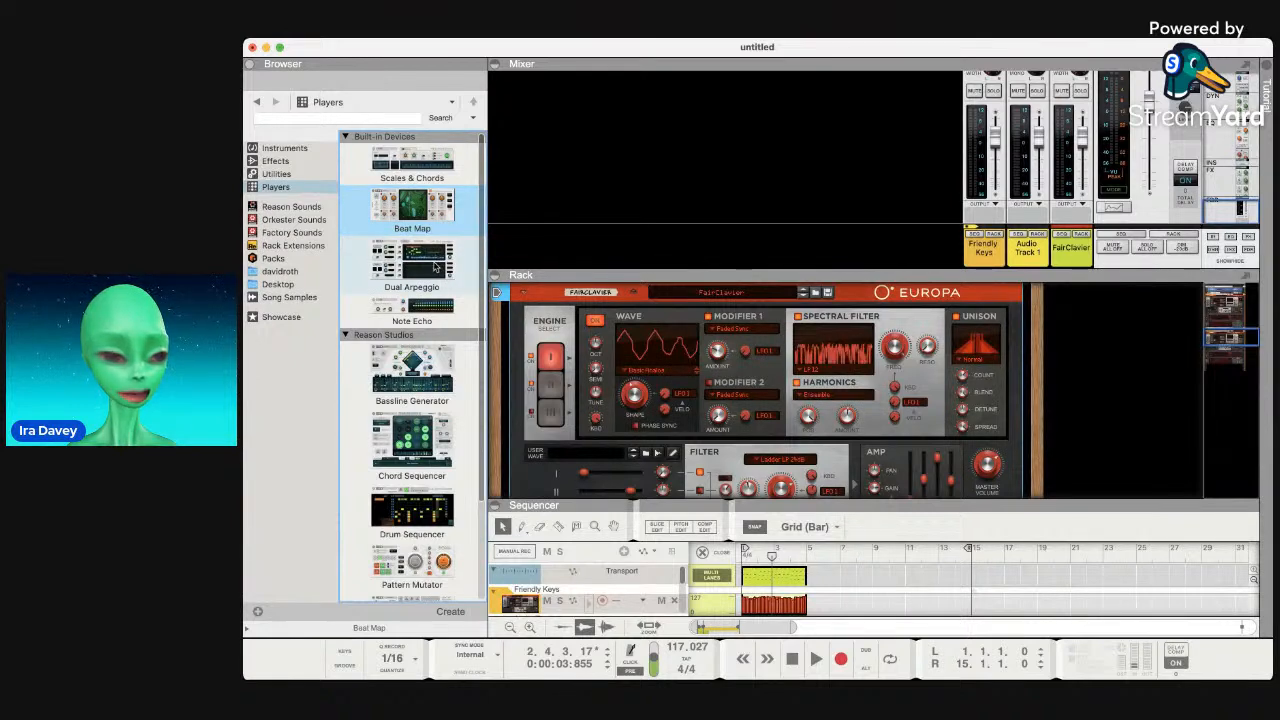
{"action": "double_click", "coordinate": [418, 445]}
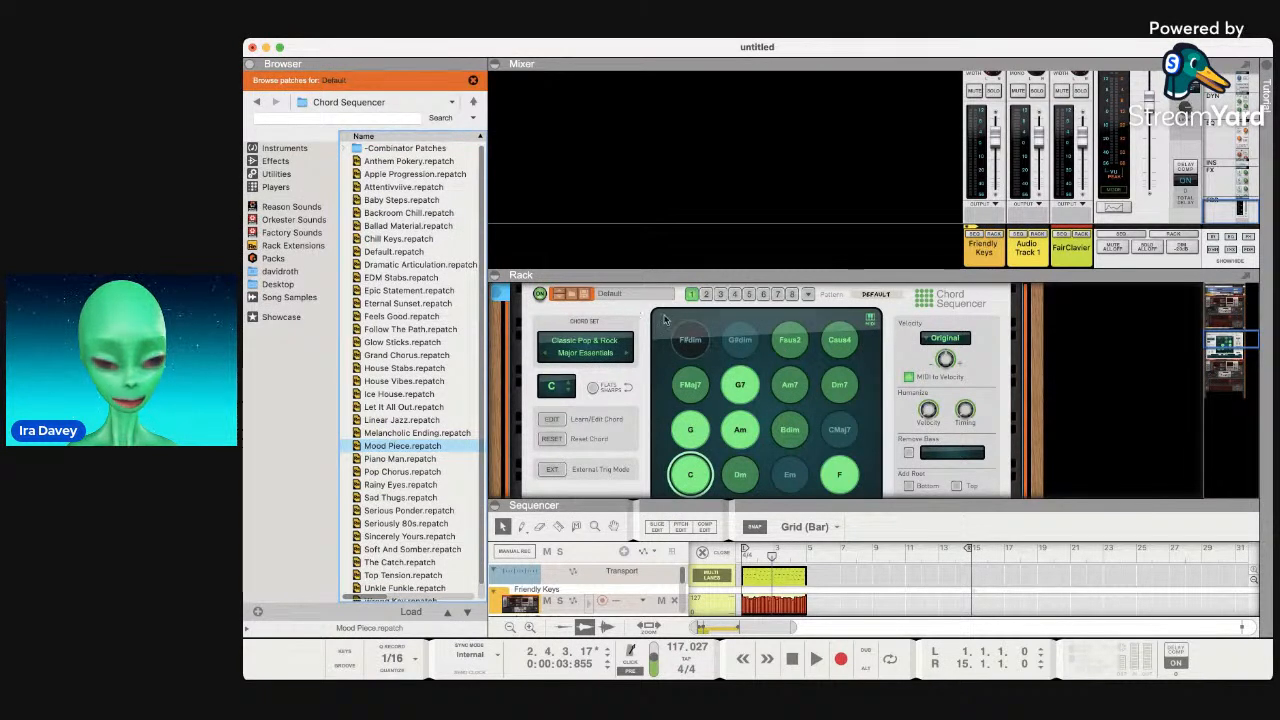
Browse the Chord Sequencer patches and drop Melancholic Ending into the rack.
{"action": "scroll", "coordinate": [712, 365], "scroll_direction": "down", "scroll_amount": 3}
{"action": "scroll", "coordinate": [710, 364], "scroll_direction": "down", "scroll_amount": 2}
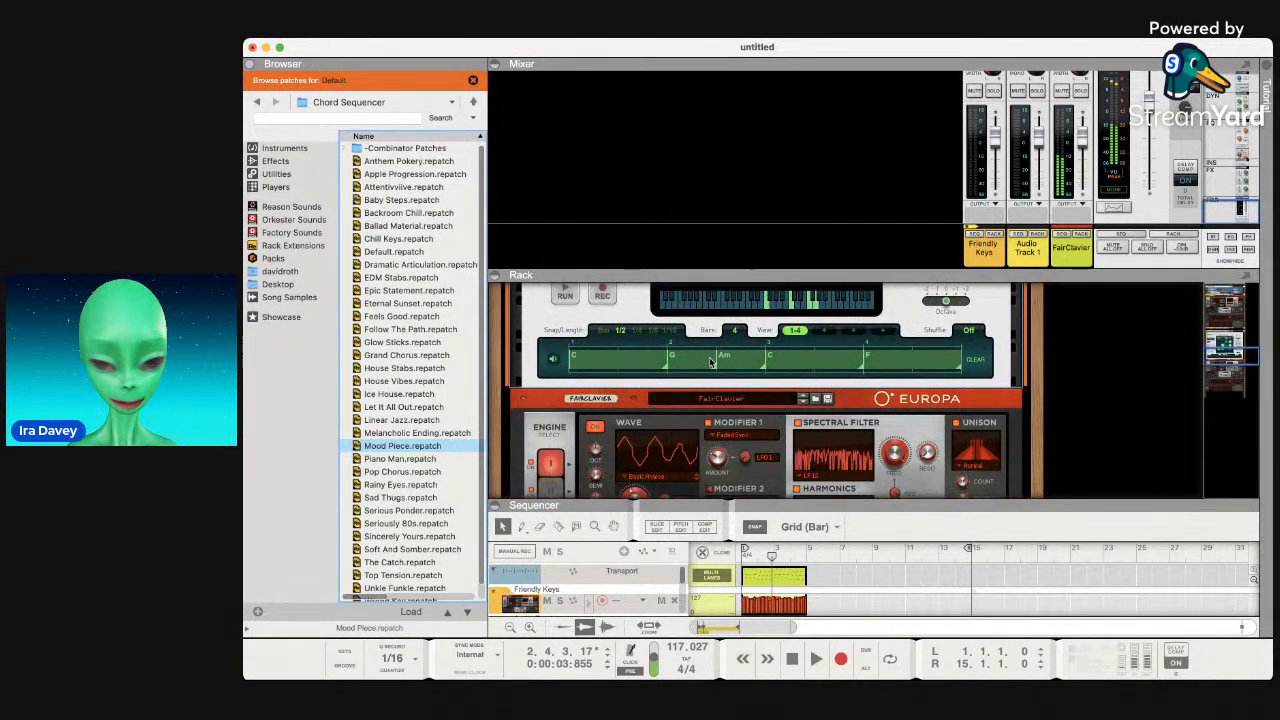
{"action": "scroll", "coordinate": [710, 364], "scroll_direction": "up", "scroll_amount": 4}
{"action": "scroll", "coordinate": [710, 364], "scroll_direction": "up", "scroll_amount": 3}
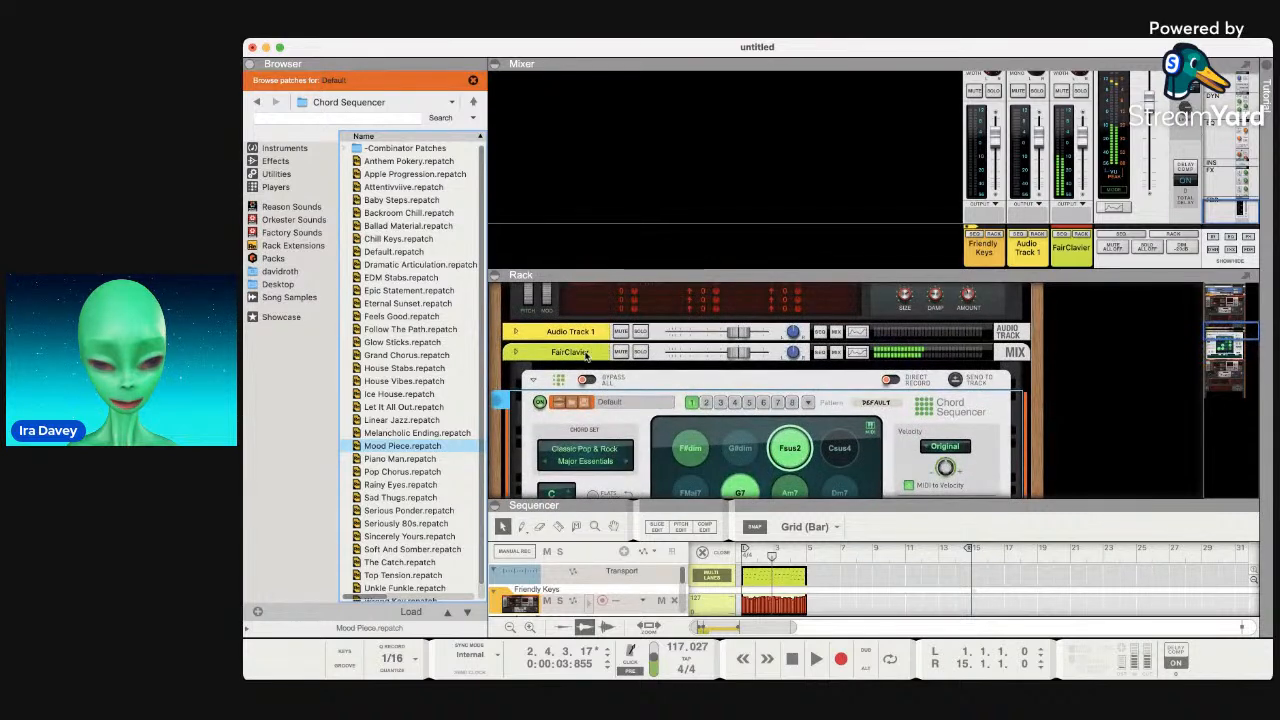
{"action": "left_click", "coordinate": [400, 394]}
{"action": "scroll", "coordinate": [414, 400], "scroll_direction": "down", "scroll_amount": 1}
{"action": "scroll", "coordinate": [828, 390], "scroll_direction": "down", "scroll_amount": 5}
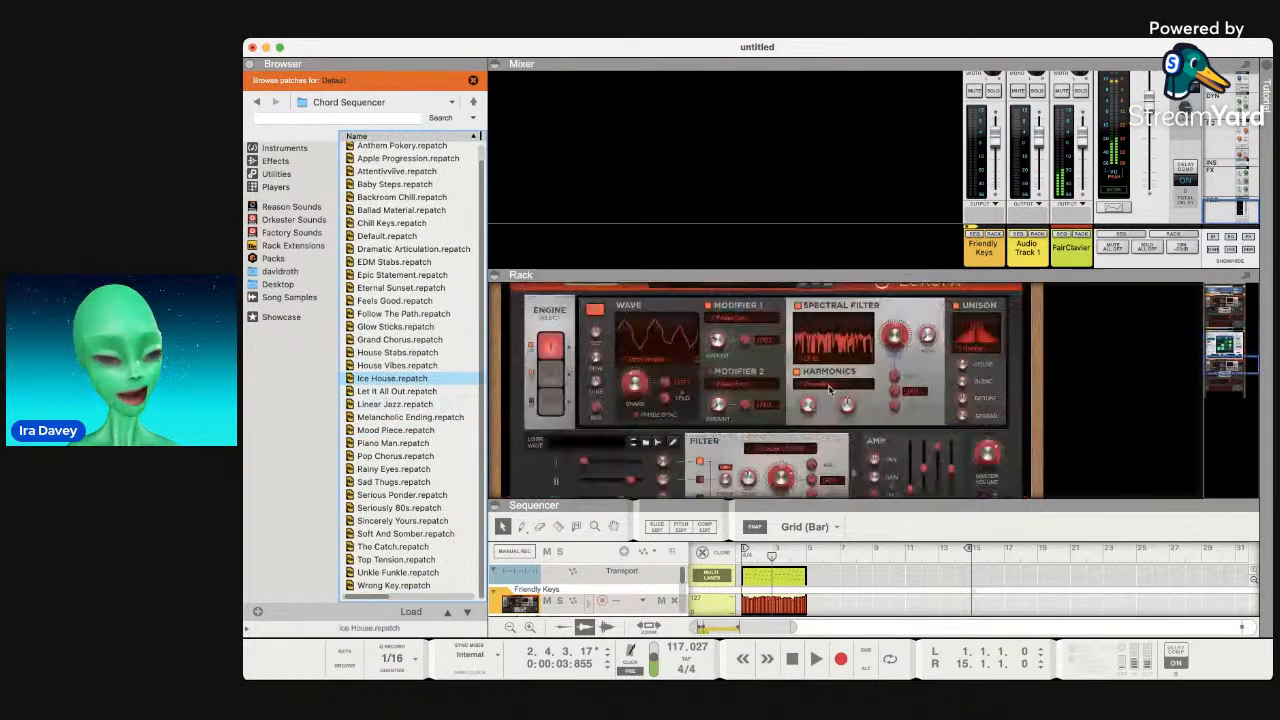
{"action": "left_click_drag", "start_coordinate": [400, 417], "coordinate": [690, 414]}
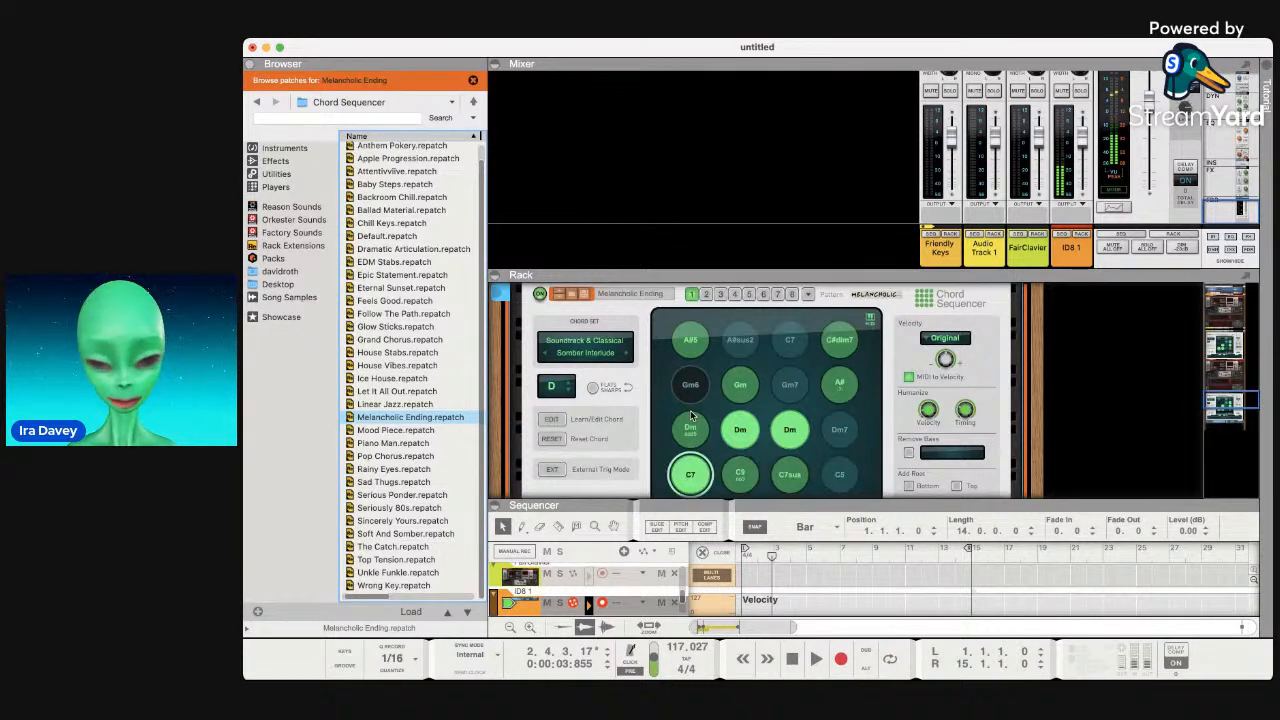
Audition the Dm add9, Gm, Dm, A#5, C7 and C#dim7 chord pads.
{"action": "left_click", "coordinate": [691, 445]}
{"action": "left_click", "coordinate": [744, 386]}
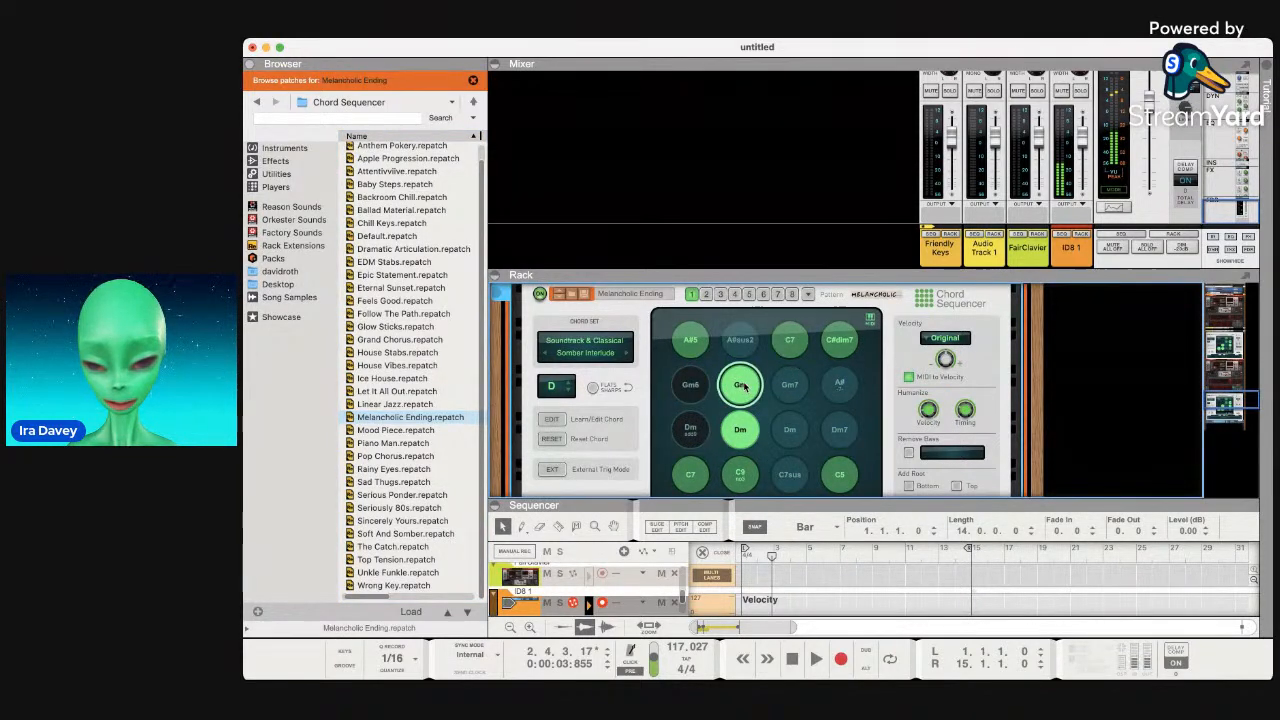
{"action": "left_click", "coordinate": [791, 428]}
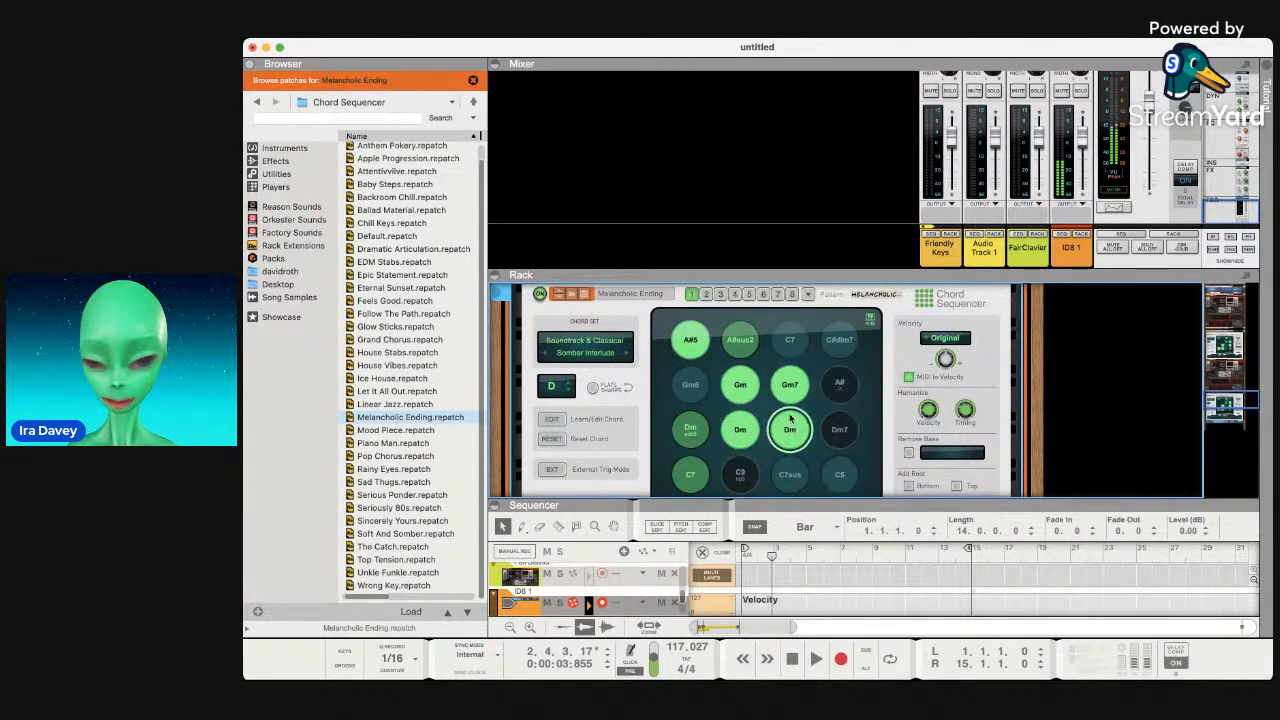
{"action": "left_click", "coordinate": [690, 339]}
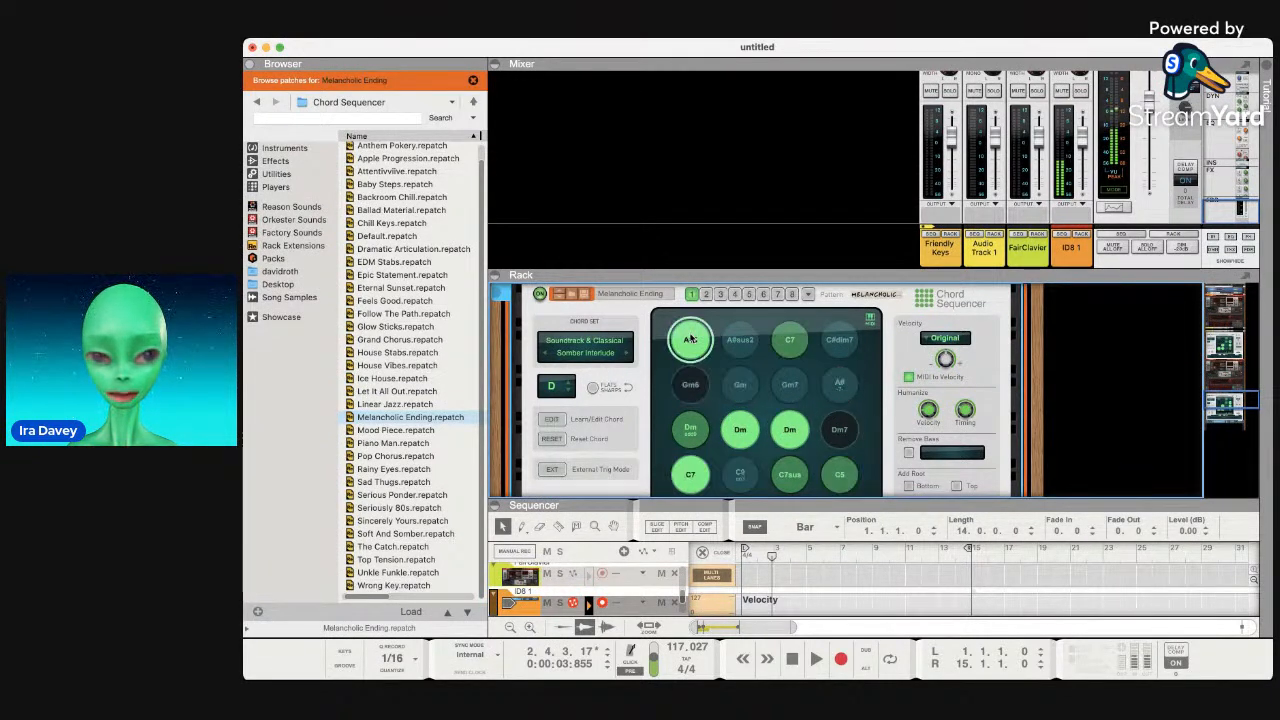
{"action": "left_click", "coordinate": [796, 338]}
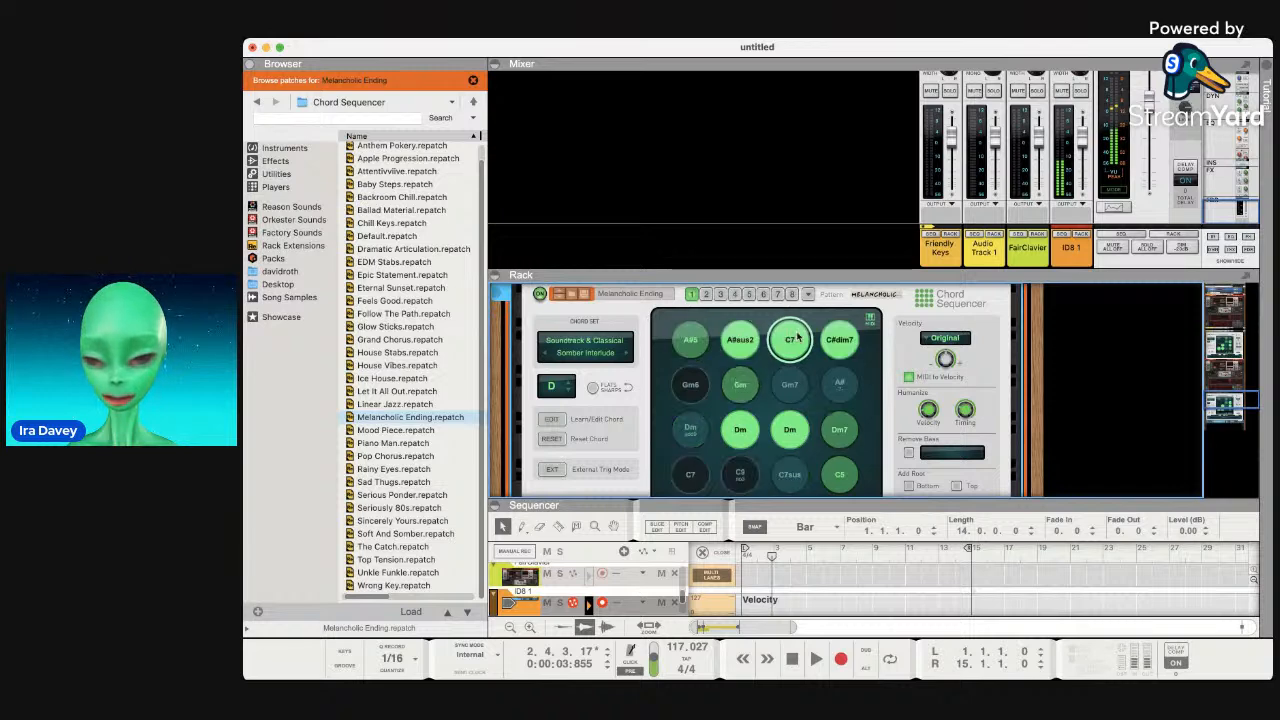
{"action": "left_click", "coordinate": [838, 340]}
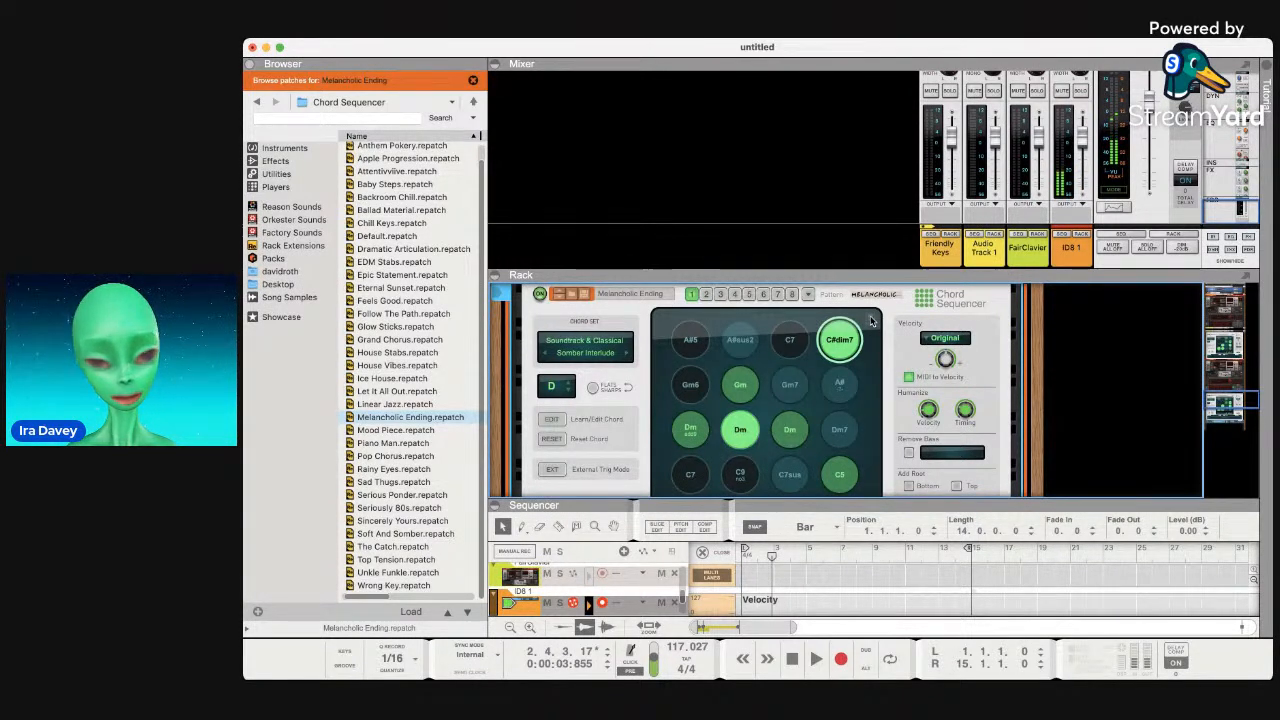
{"action": "scroll", "coordinate": [871, 321], "scroll_direction": "down", "scroll_amount": 5}
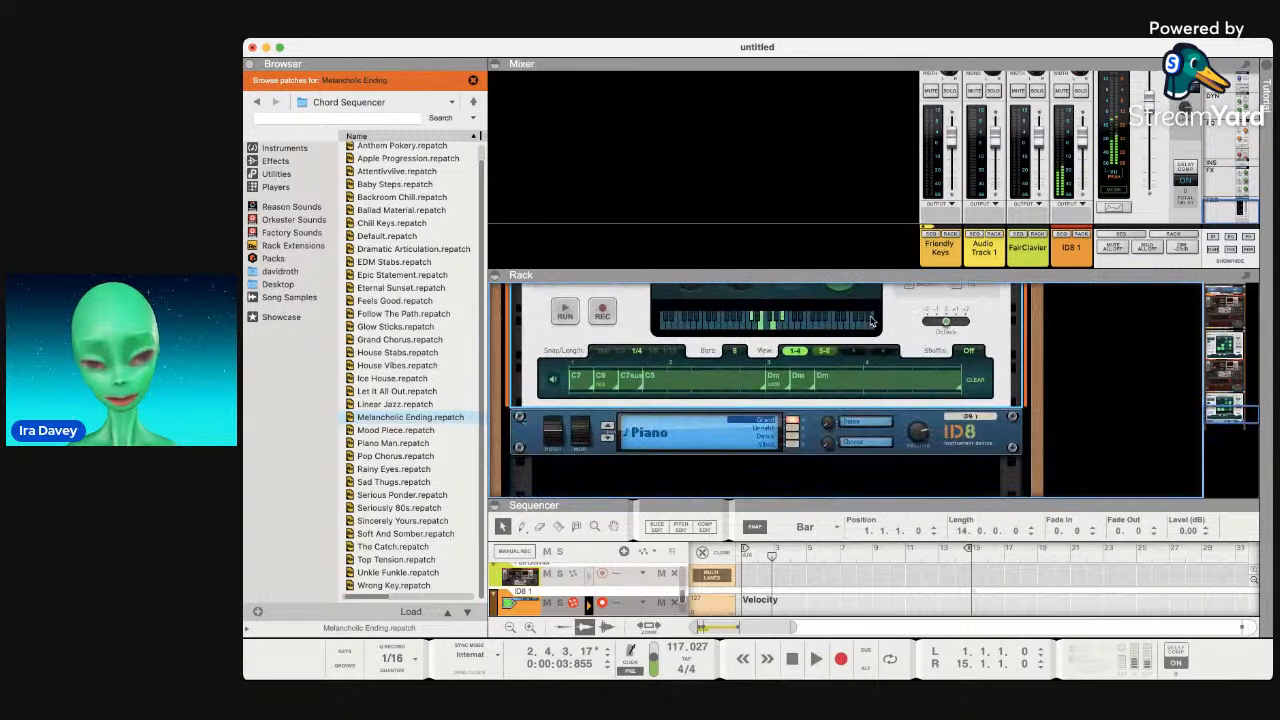
{"action": "scroll", "coordinate": [871, 321], "scroll_direction": "up", "scroll_amount": 5}
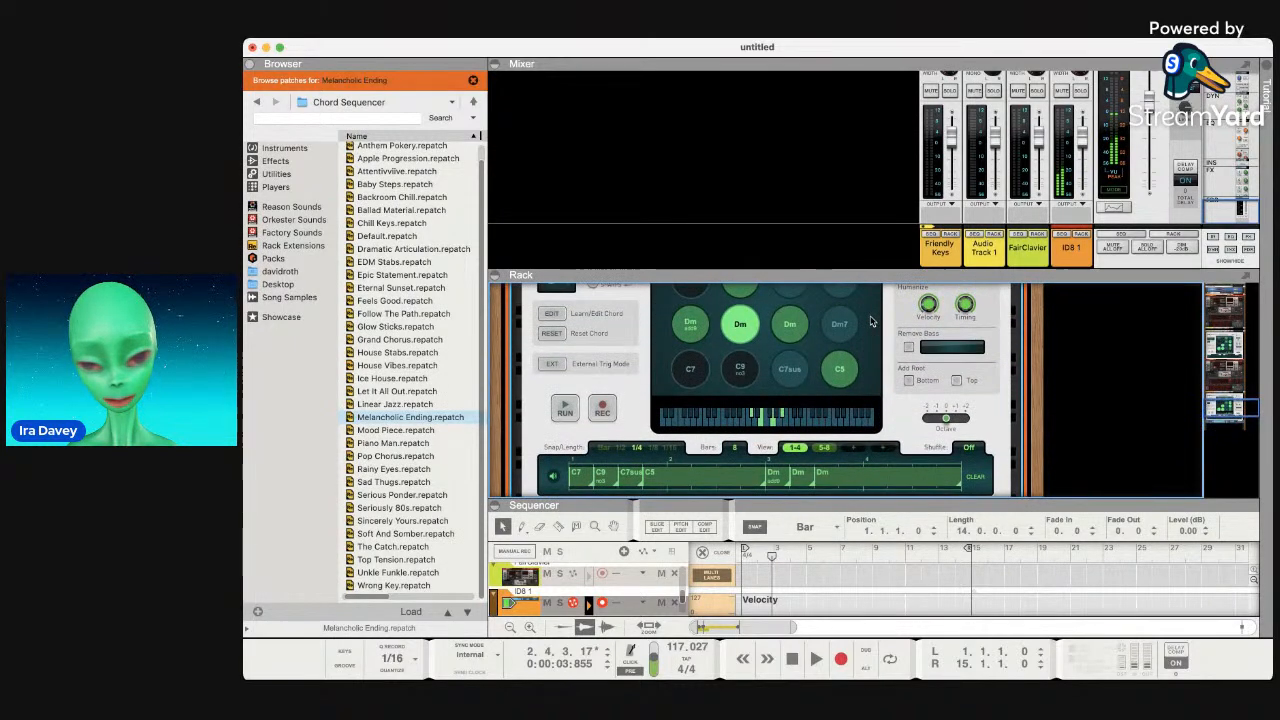
{"action": "scroll", "coordinate": [871, 321], "scroll_direction": "up", "scroll_amount": 3}
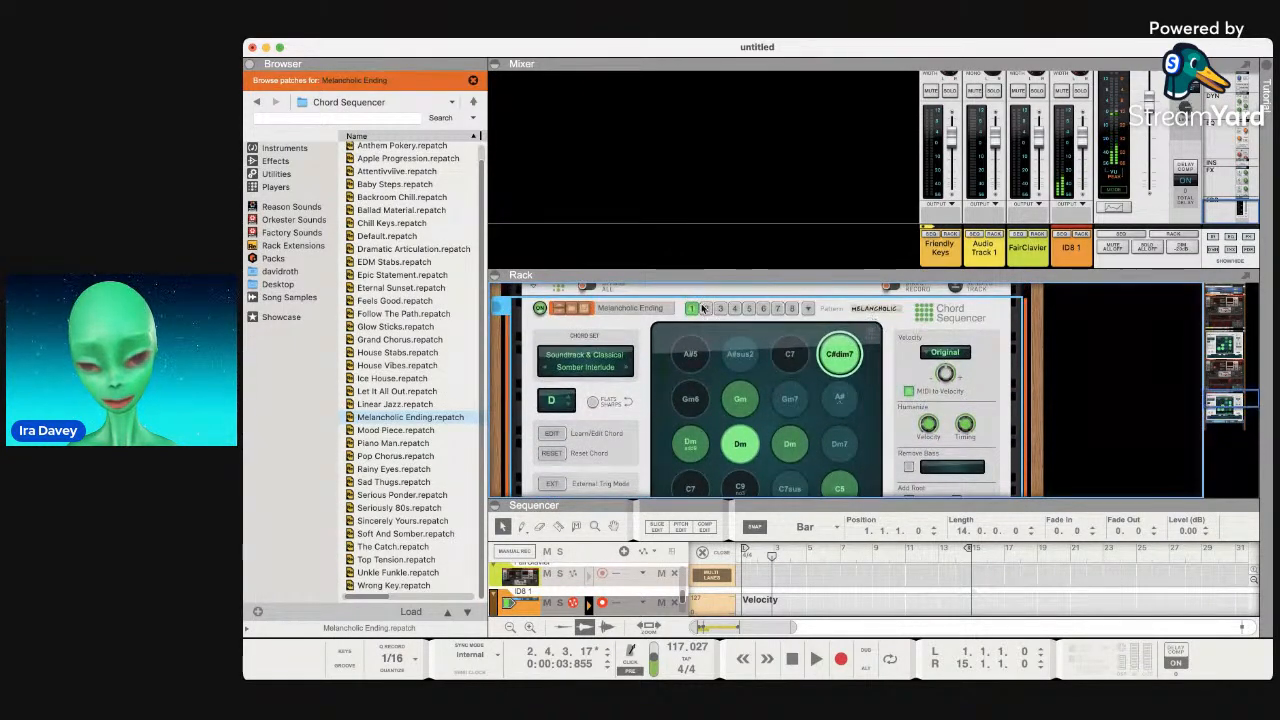
Check the empty patterns 2 and 4, then return to pattern 1 with its chords.
{"action": "left_click", "coordinate": [705, 308]}
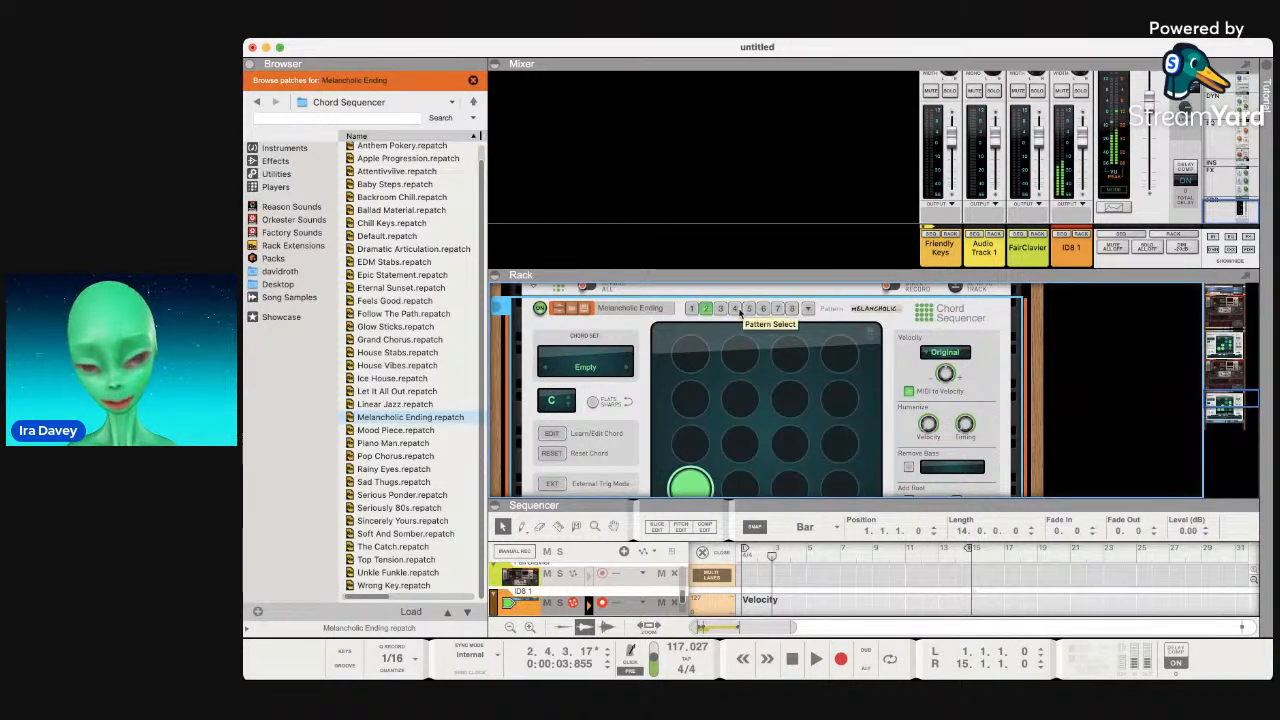
{"action": "left_click", "coordinate": [737, 309]}
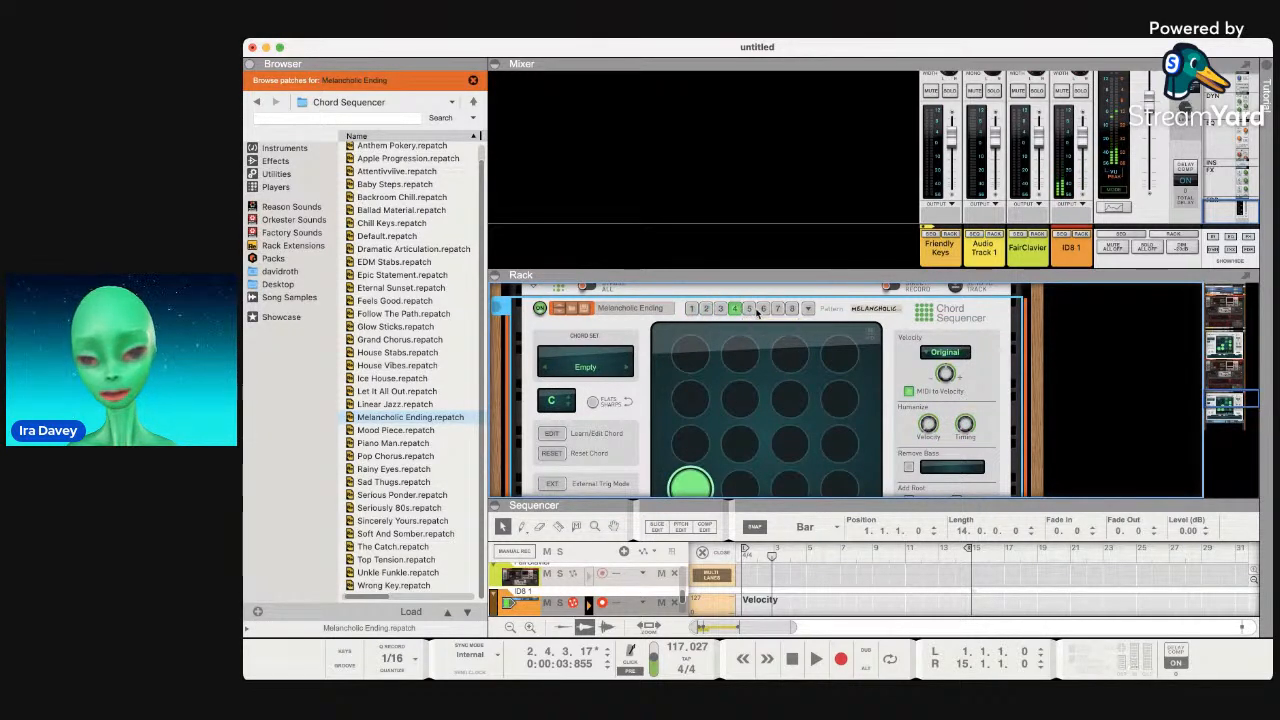
{"action": "left_click", "coordinate": [690, 309]}
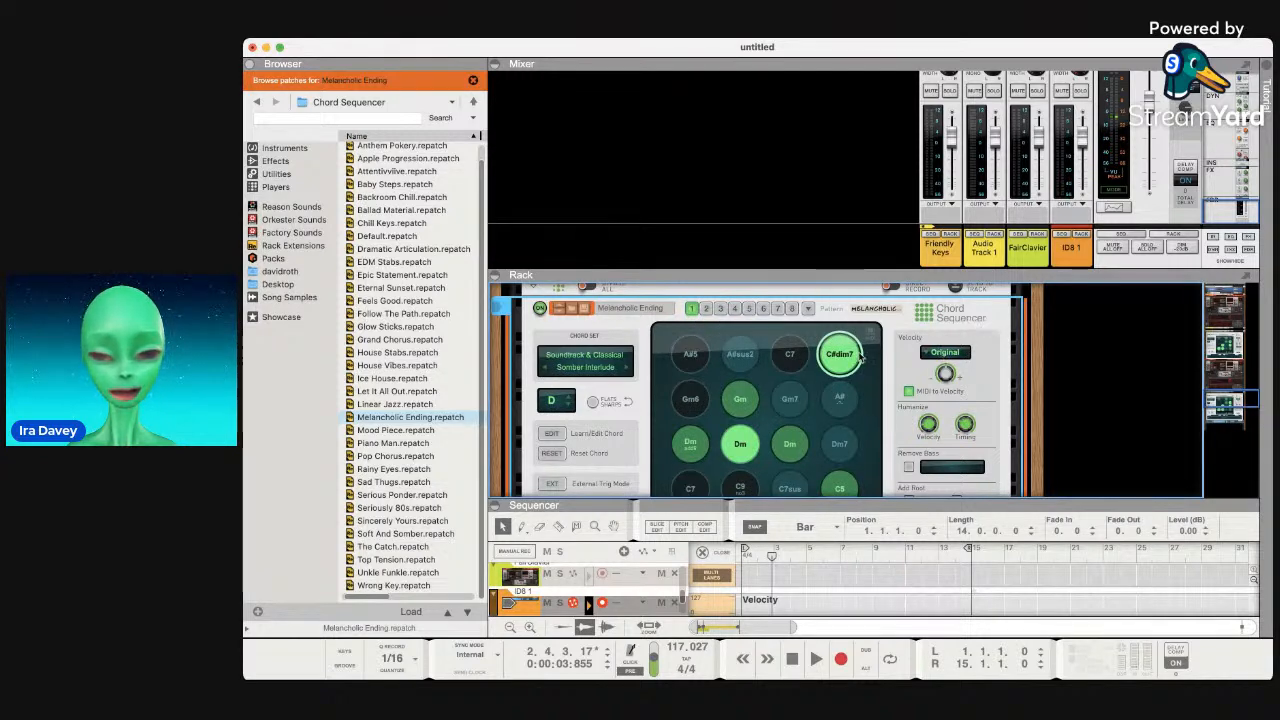
Step the chord set to Soundtrack & Classical Sci-Fi Score, with Cm, Db, EbMaj7 and F6/9.
{"action": "left_click", "coordinate": [627, 368]}
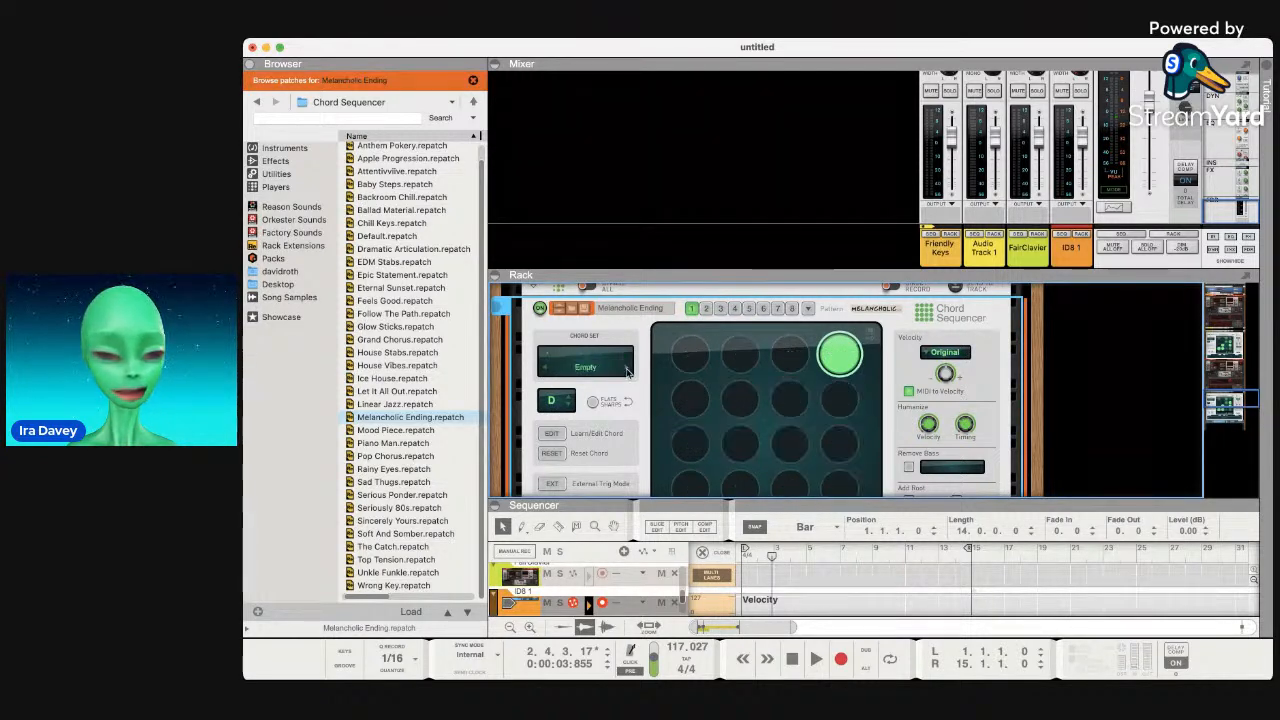
{"action": "left_click", "coordinate": [549, 372]}
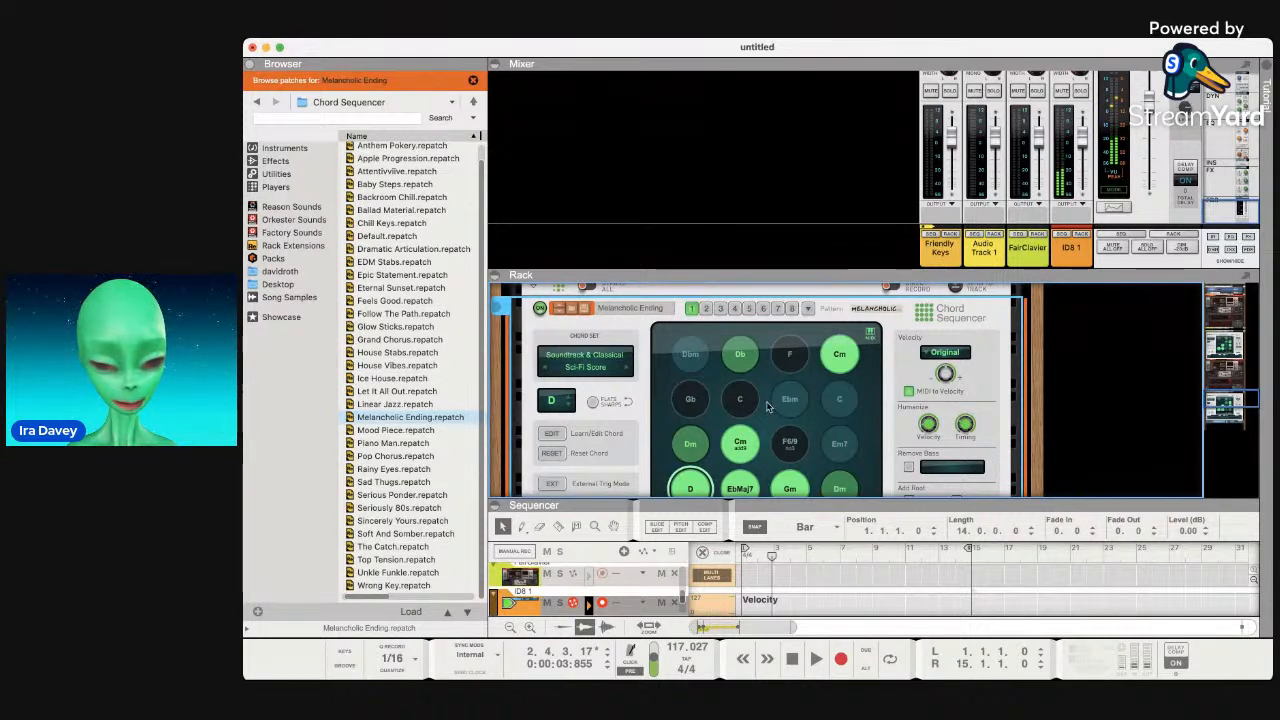
{"action": "scroll", "coordinate": [768, 407], "scroll_direction": "down", "scroll_amount": 2}
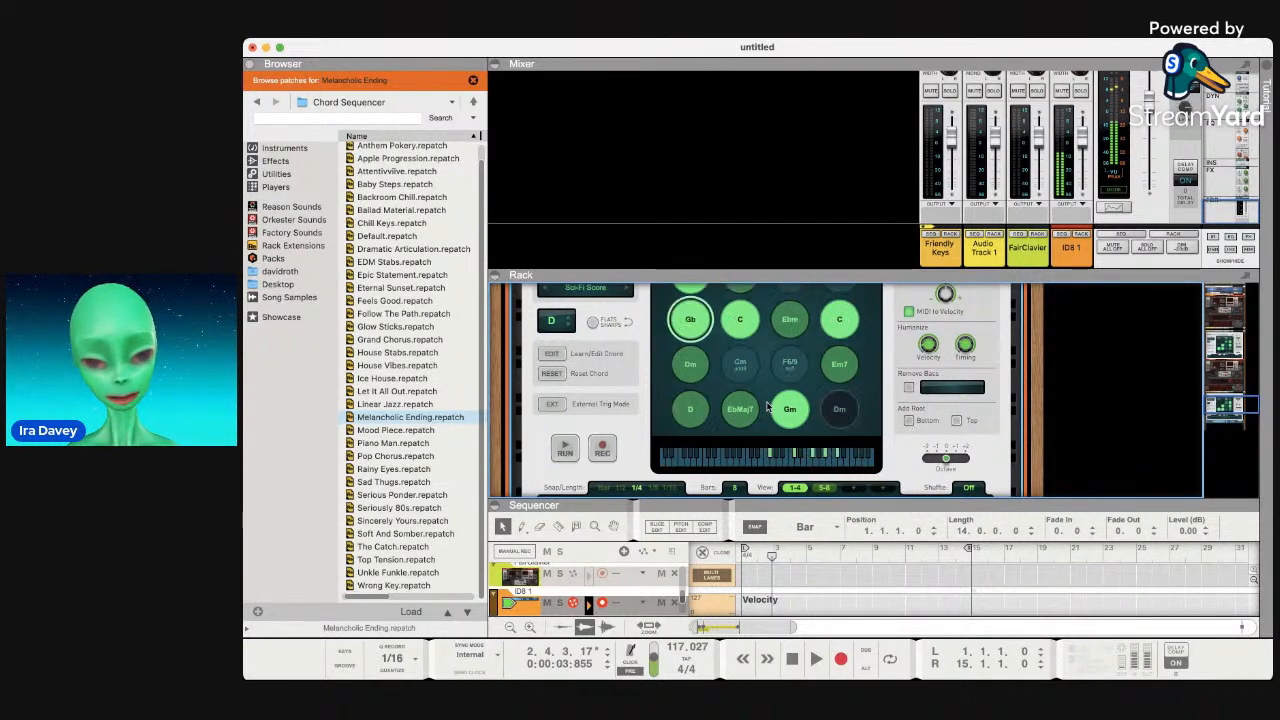
{"action": "scroll", "coordinate": [767, 405], "scroll_direction": "up", "scroll_amount": 3}
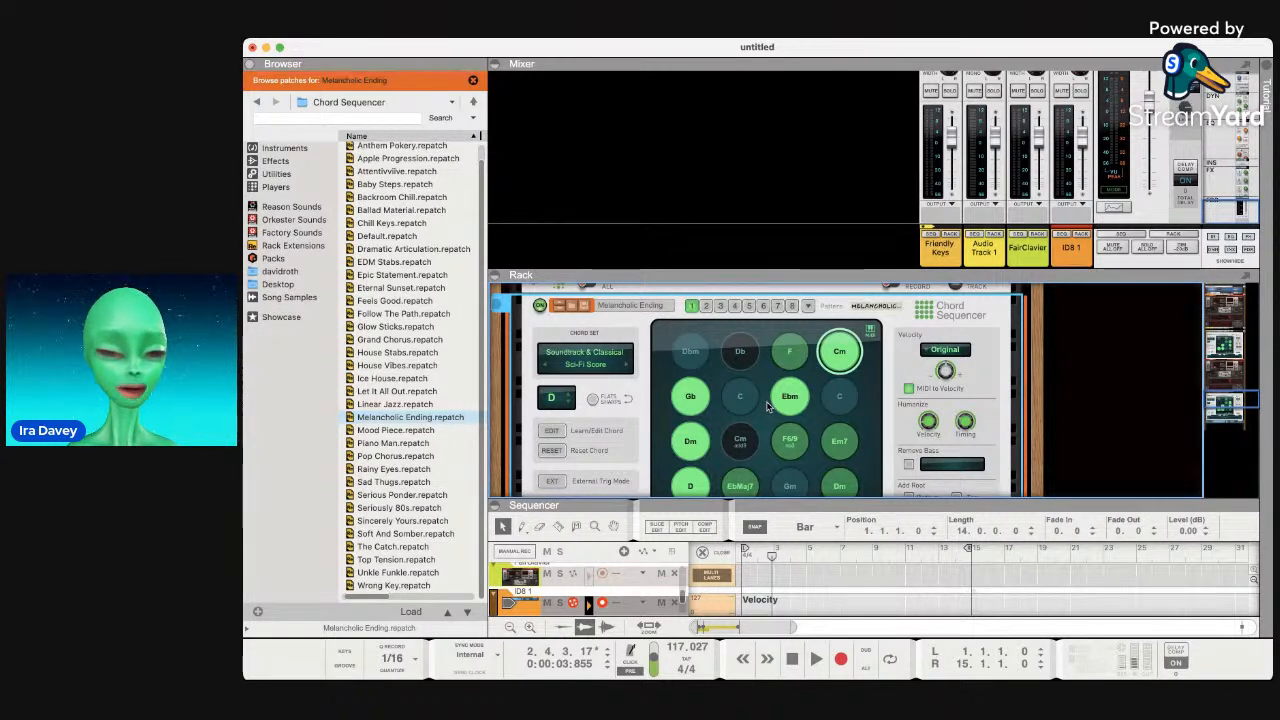
{"action": "scroll", "coordinate": [812, 395], "scroll_direction": "down", "scroll_amount": 2}
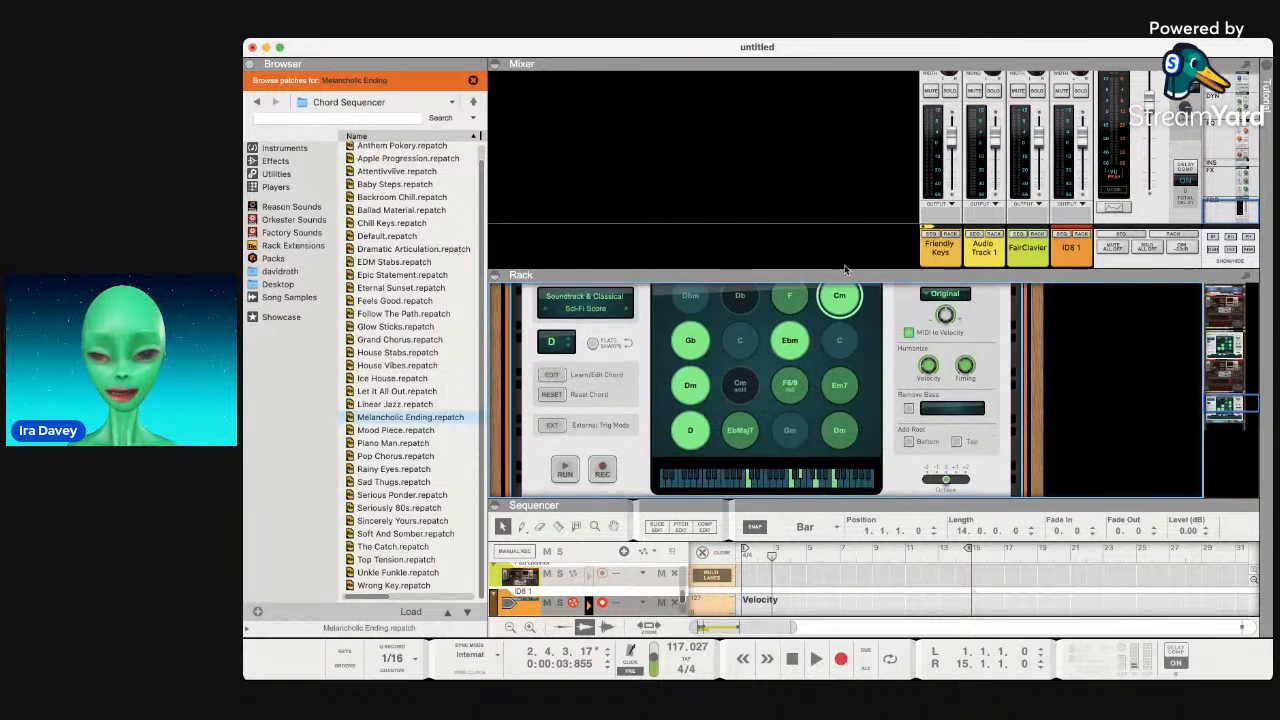
Enlarge the rack and play the D, Dm, Cm add9, F6/9 and C chords.
{"action": "left_click_drag", "start_coordinate": [842, 275], "coordinate": [840, 139]}
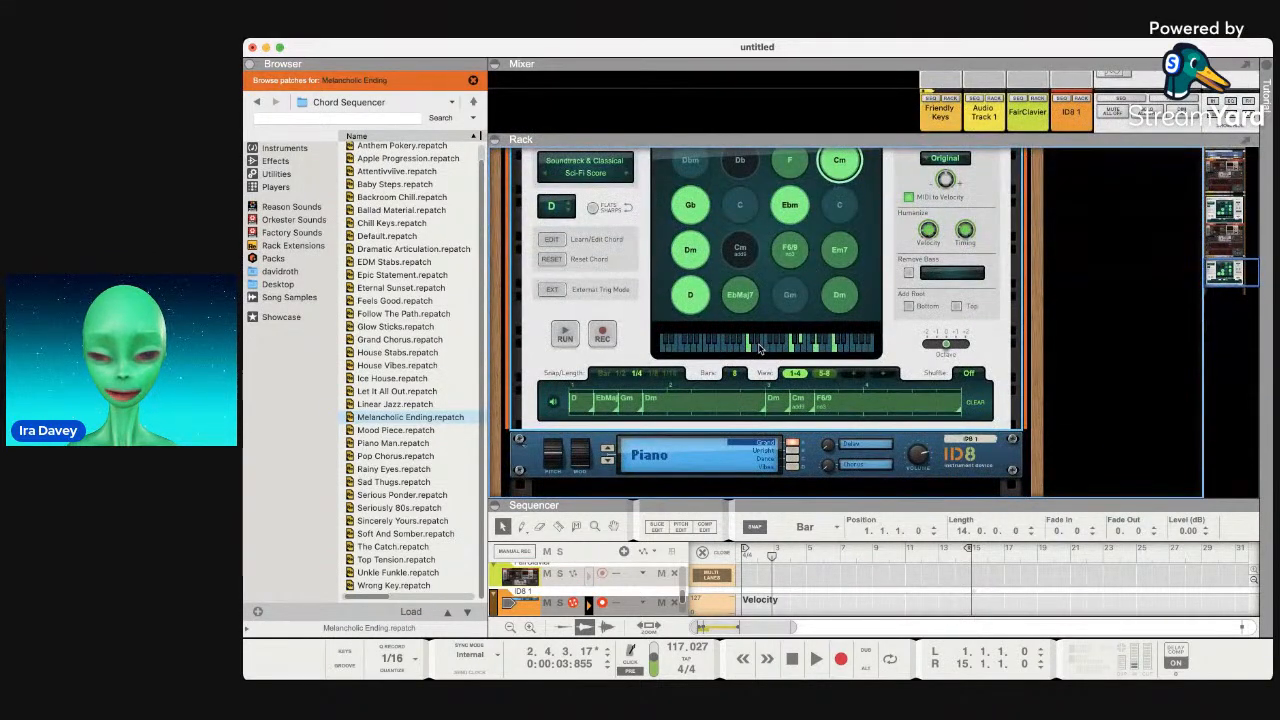
{"action": "left_click", "coordinate": [682, 295]}
{"action": "left_click", "coordinate": [691, 259]}
{"action": "left_click", "coordinate": [745, 249]}
{"action": "left_click", "coordinate": [787, 246]}
{"action": "left_click", "coordinate": [846, 252]}
{"action": "left_click", "coordinate": [839, 222]}
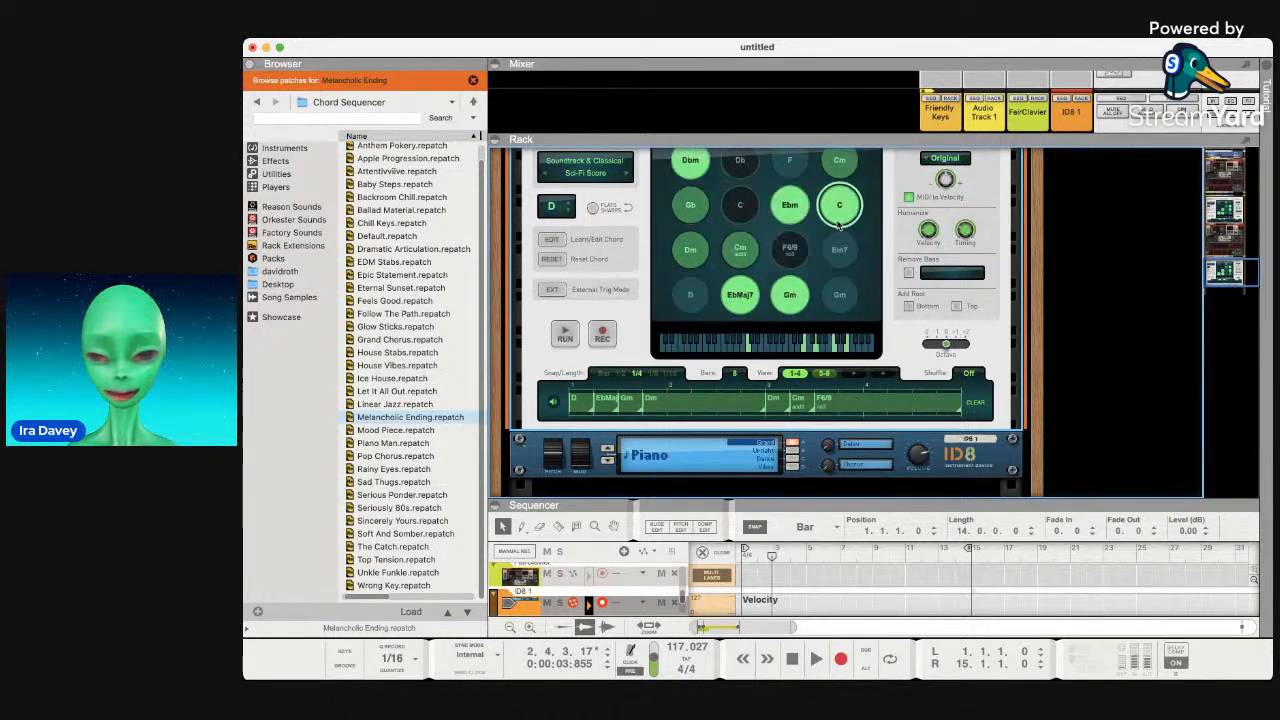
Play the C, Ebm, C, Db, Dbm and Gb chords, finishing on D.
{"action": "left_click", "coordinate": [750, 208]}
{"action": "left_click", "coordinate": [790, 209]}
{"action": "left_click", "coordinate": [752, 212]}
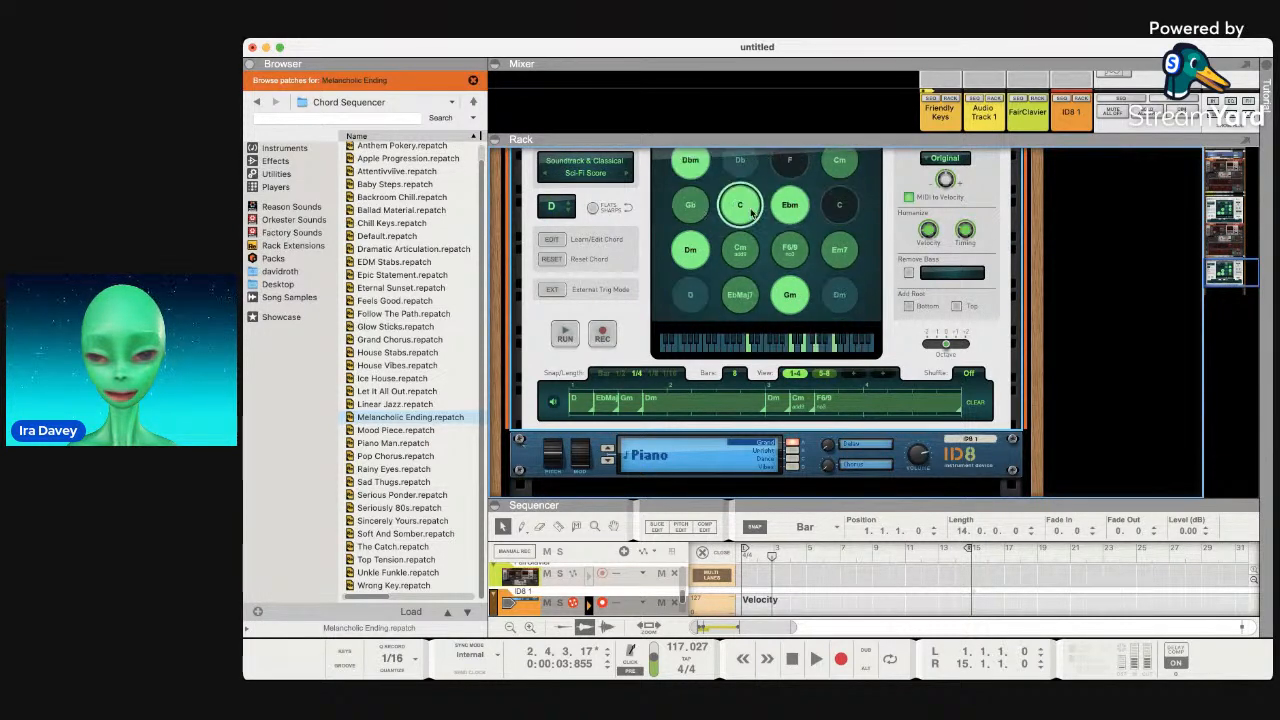
{"action": "left_click", "coordinate": [743, 164]}
{"action": "left_click", "coordinate": [692, 165]}
{"action": "left_click", "coordinate": [690, 208]}
{"action": "left_click", "coordinate": [695, 288]}
{"action": "scroll", "coordinate": [695, 288], "scroll_direction": "up", "scroll_amount": 3}
{"action": "scroll", "coordinate": [692, 290], "scroll_direction": "down", "scroll_amount": 5}
{"action": "scroll", "coordinate": [690, 290], "scroll_direction": "up", "scroll_amount": 2}
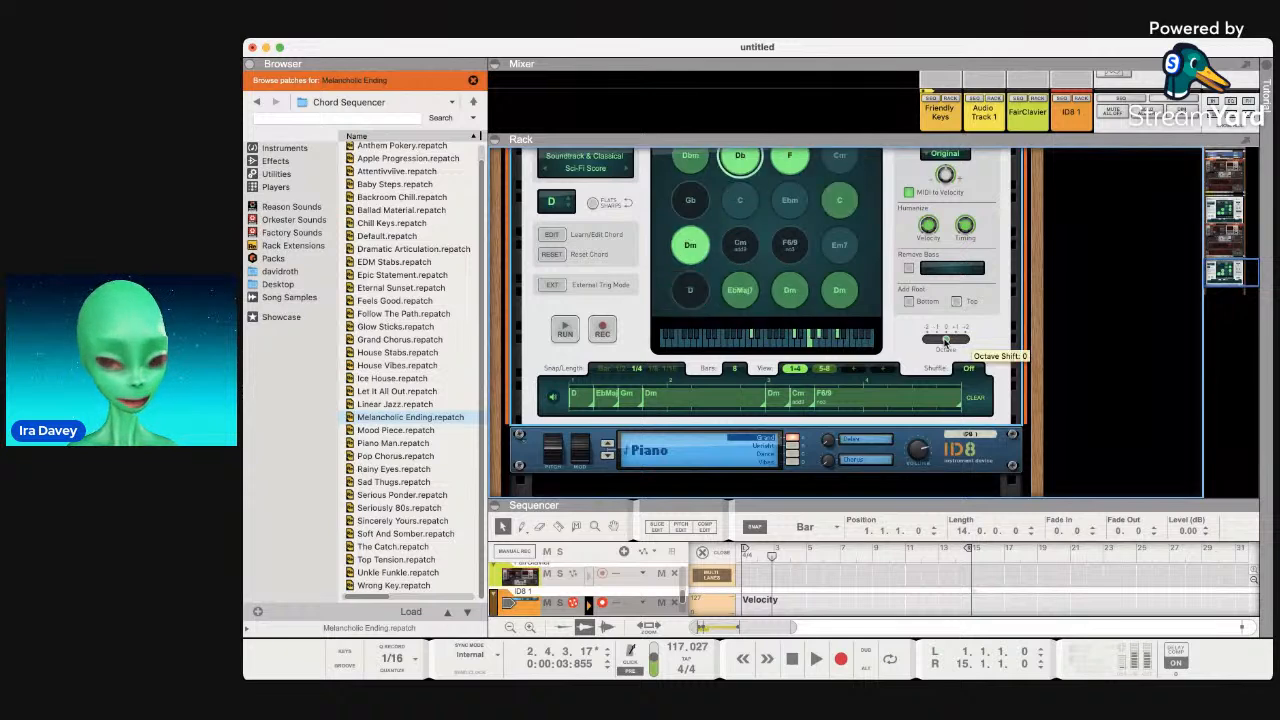
Shift the chords up one octave, add the root on top, and leave Remove Bass off.
{"action": "left_click_drag", "start_coordinate": [945, 342], "coordinate": [946, 346]}
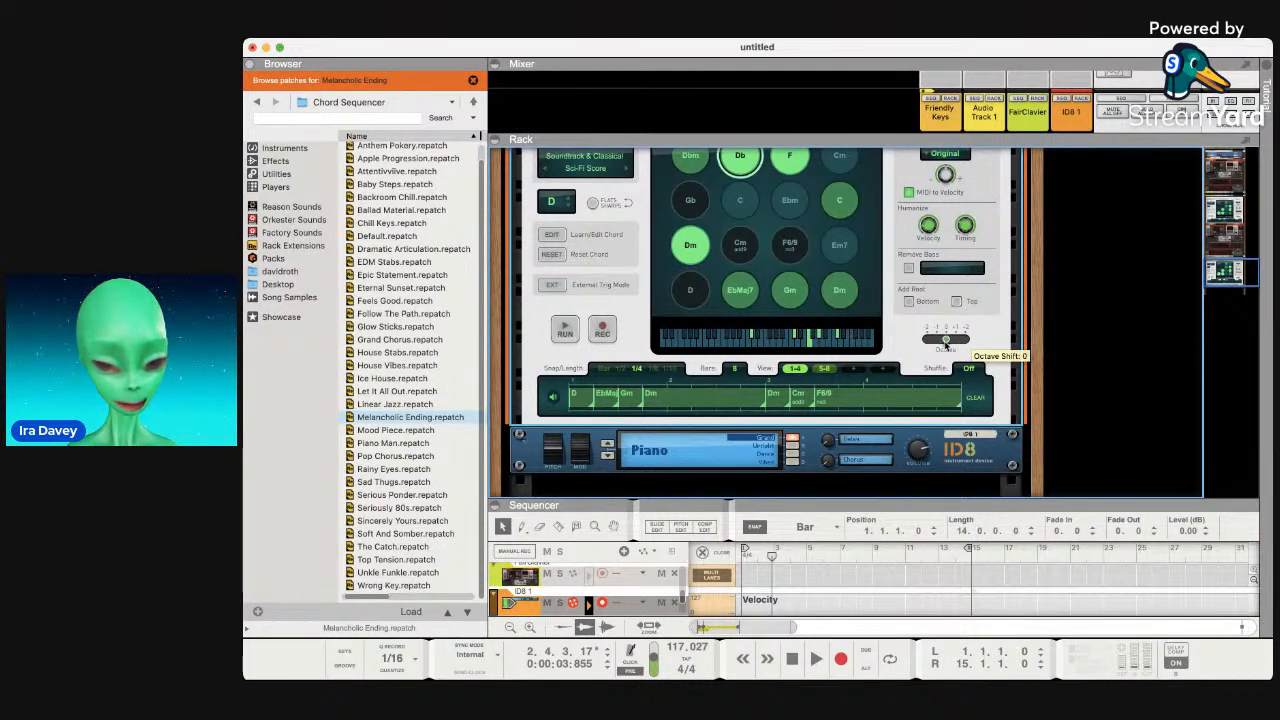
{"action": "left_click", "coordinate": [957, 301]}
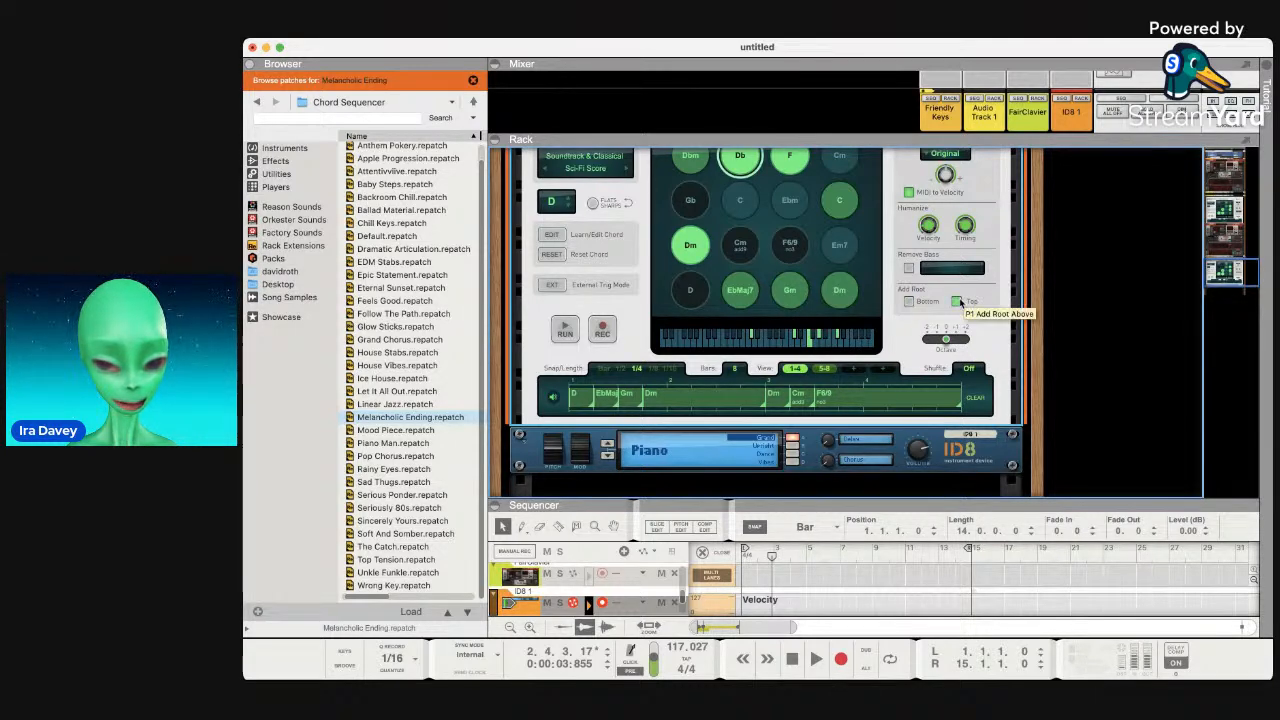
{"action": "left_click", "coordinate": [909, 268]}
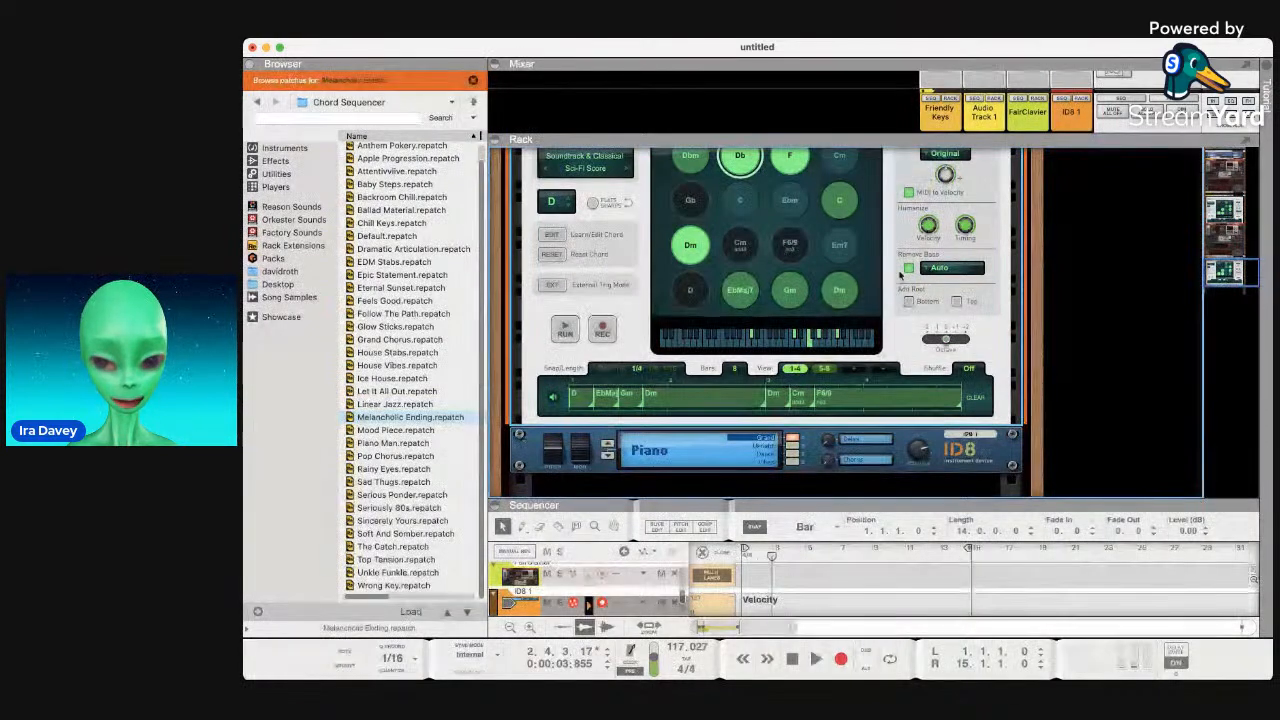
{"action": "left_click", "coordinate": [906, 268]}
{"action": "scroll", "coordinate": [905, 280], "scroll_direction": "up", "scroll_amount": 3}
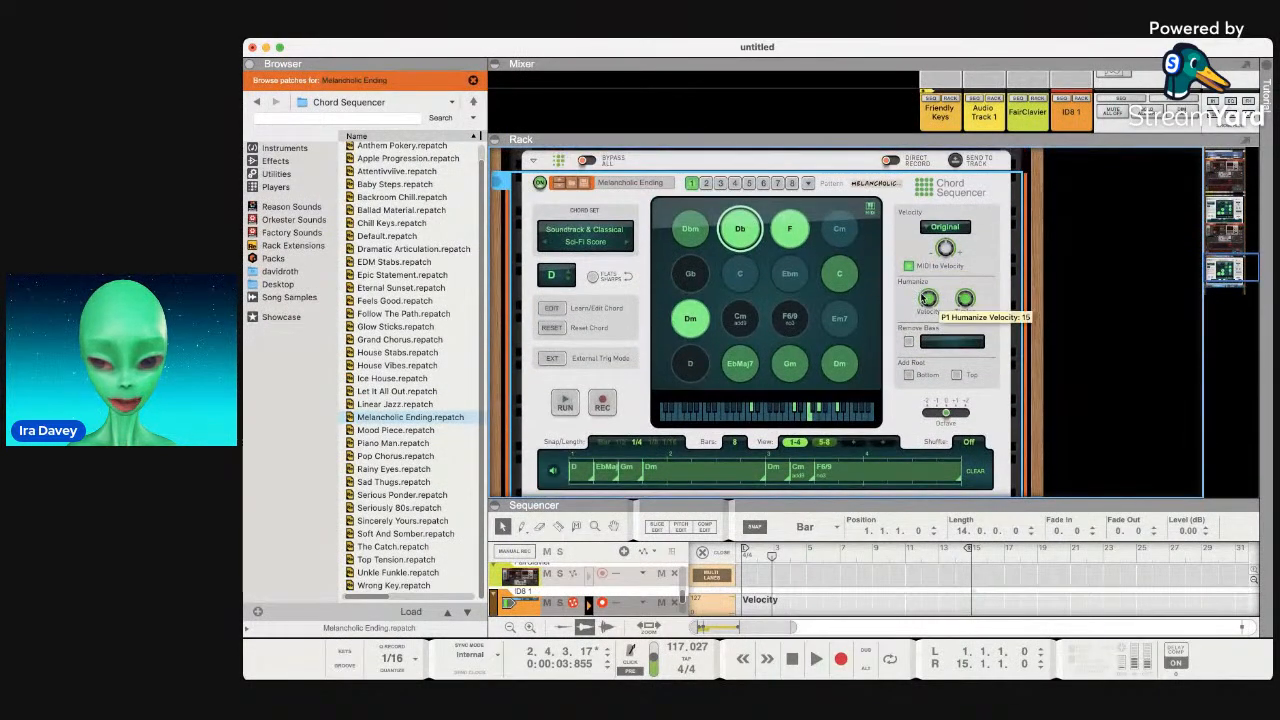
Raise velocity humanizing from 15 to 76, lower the velocity amount, and turn the rack around.
{"action": "left_click_drag", "start_coordinate": [924, 292], "coordinate": [947, 267]}
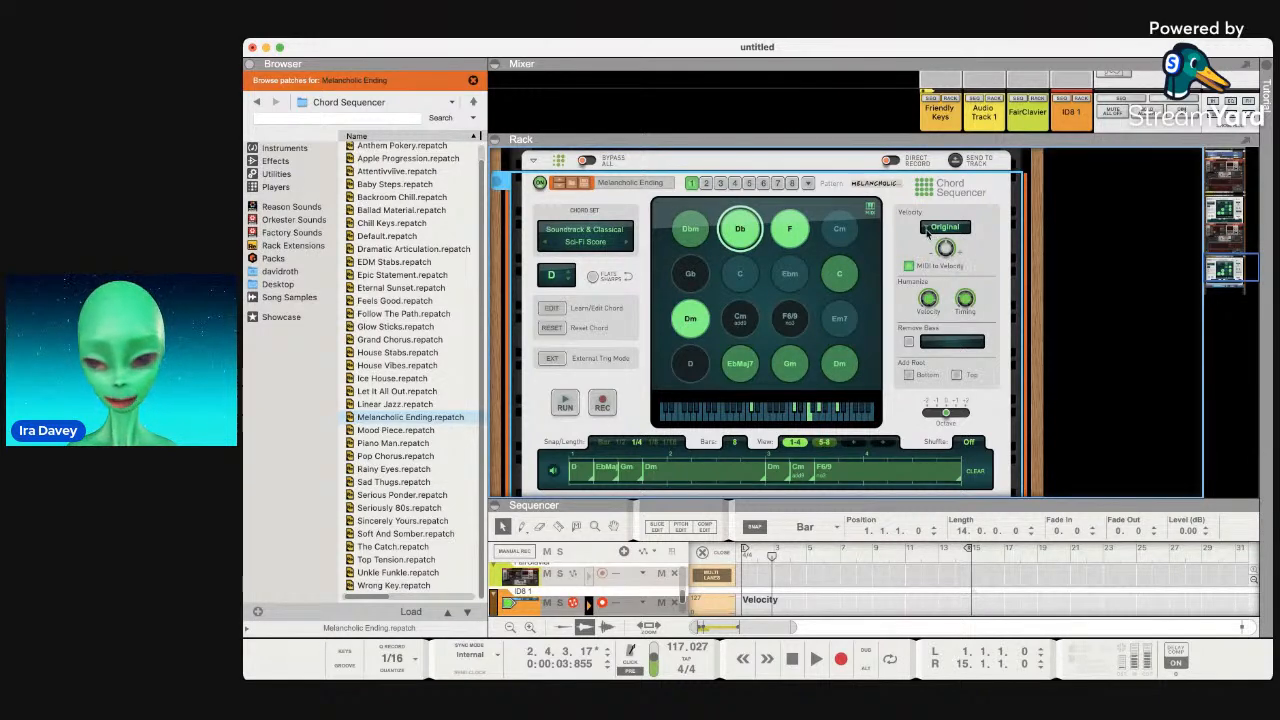
{"action": "left_click", "coordinate": [930, 228]}
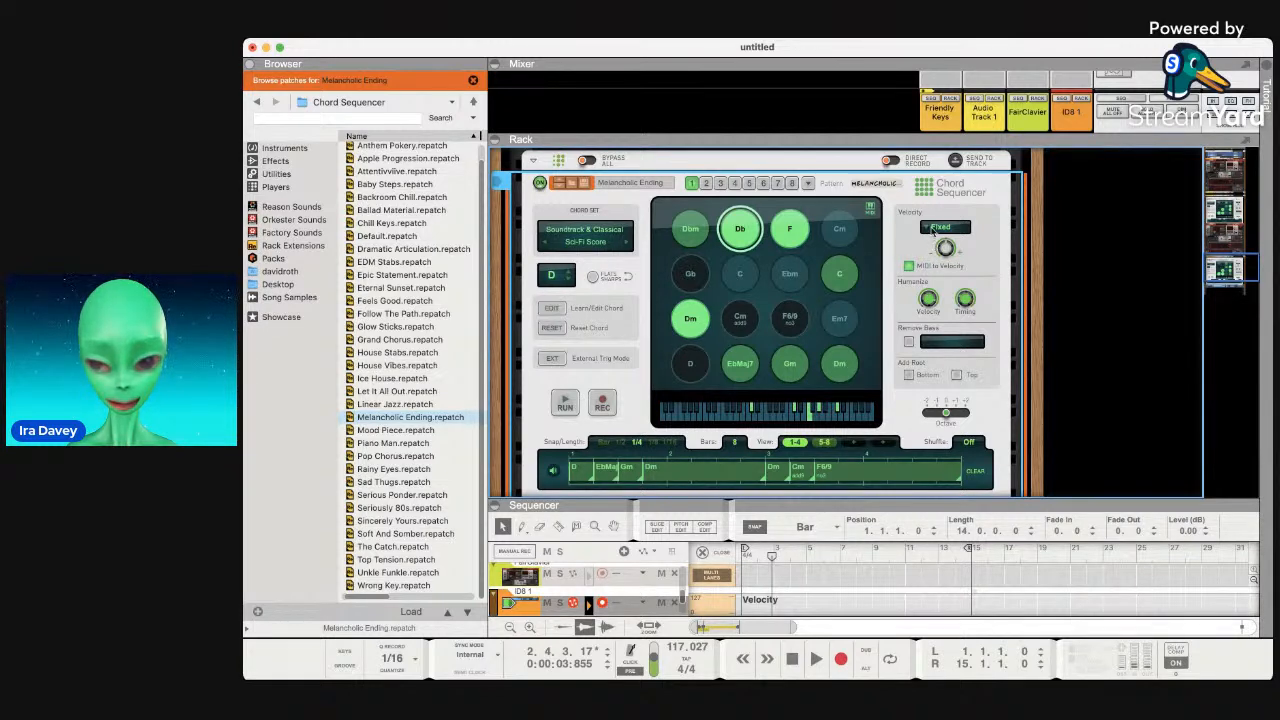
{"action": "left_click", "coordinate": [933, 226]}
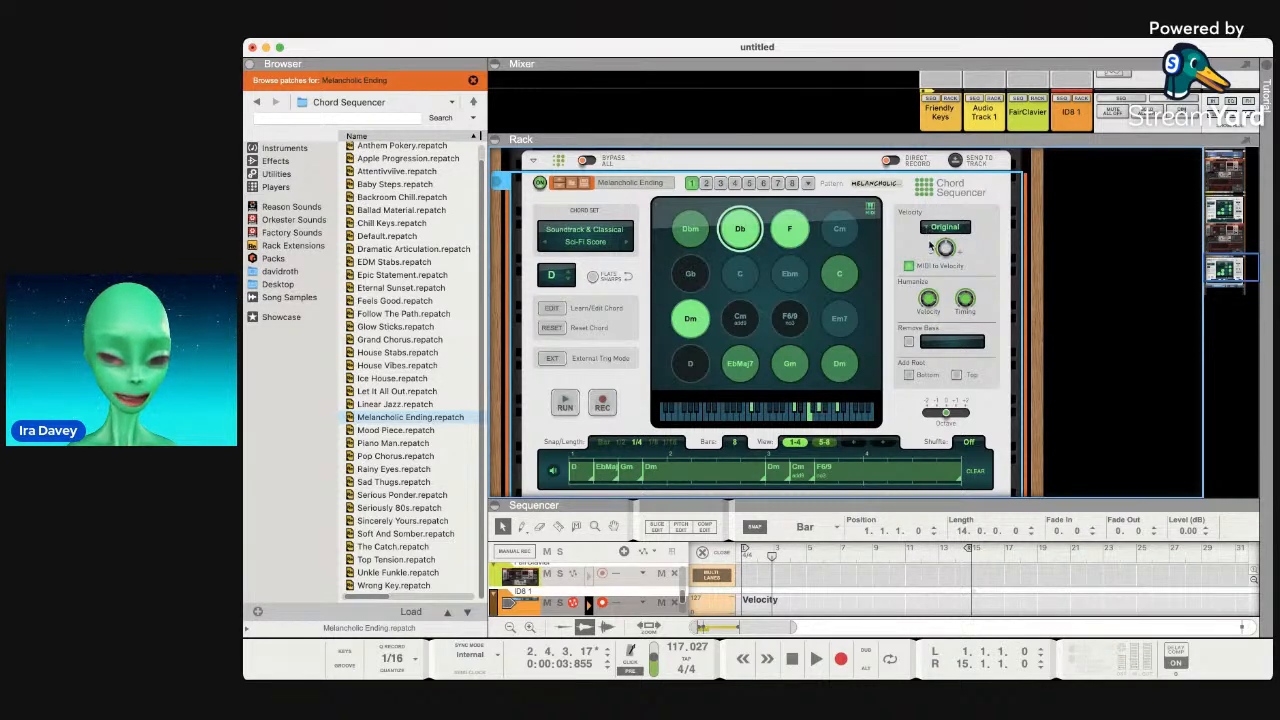
{"action": "left_click", "coordinate": [942, 227]}
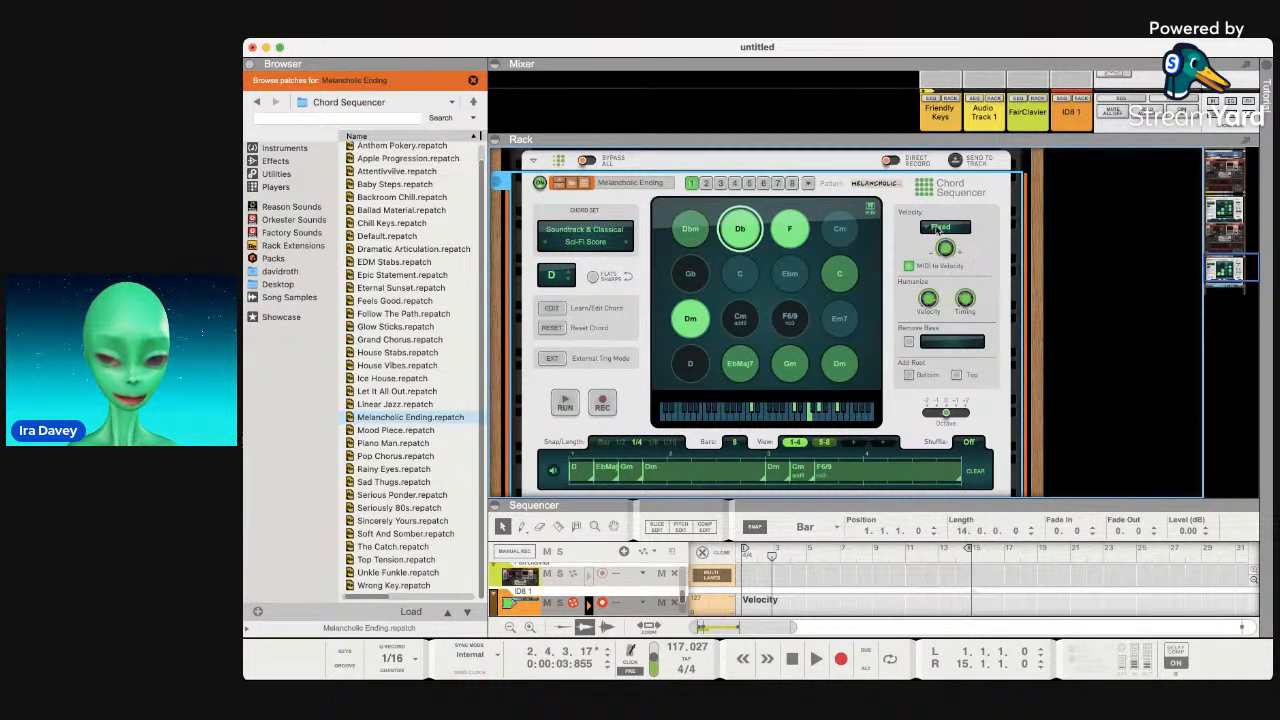
{"action": "left_click", "coordinate": [939, 227]}
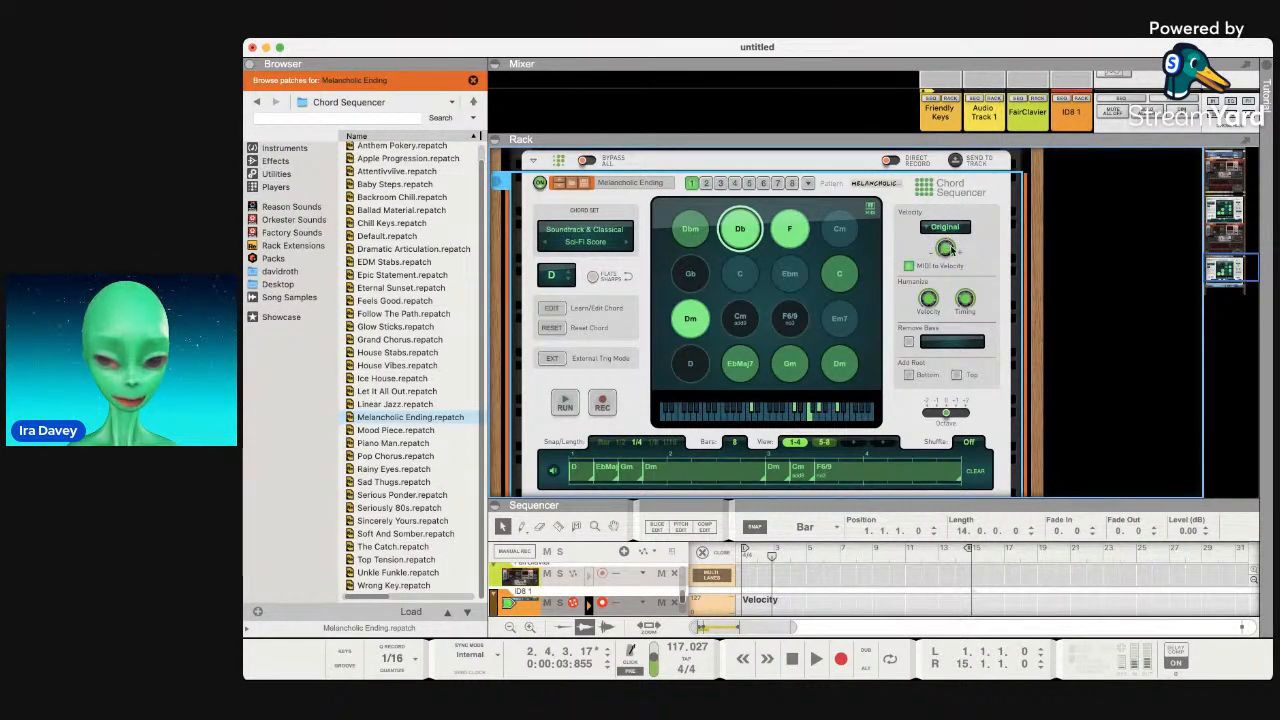
{"action": "mouse_move", "coordinate": [946, 248]}
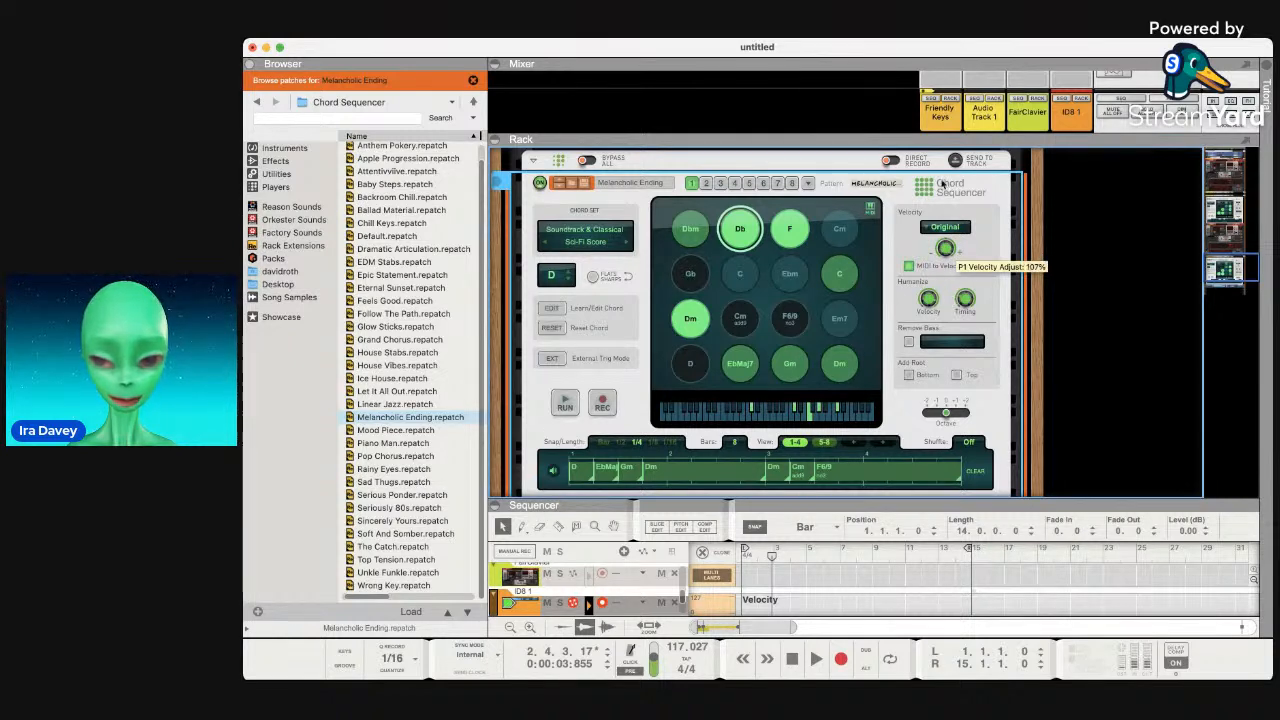
{"action": "left_click_drag", "start_coordinate": [940, 213], "coordinate": [946, 265]}
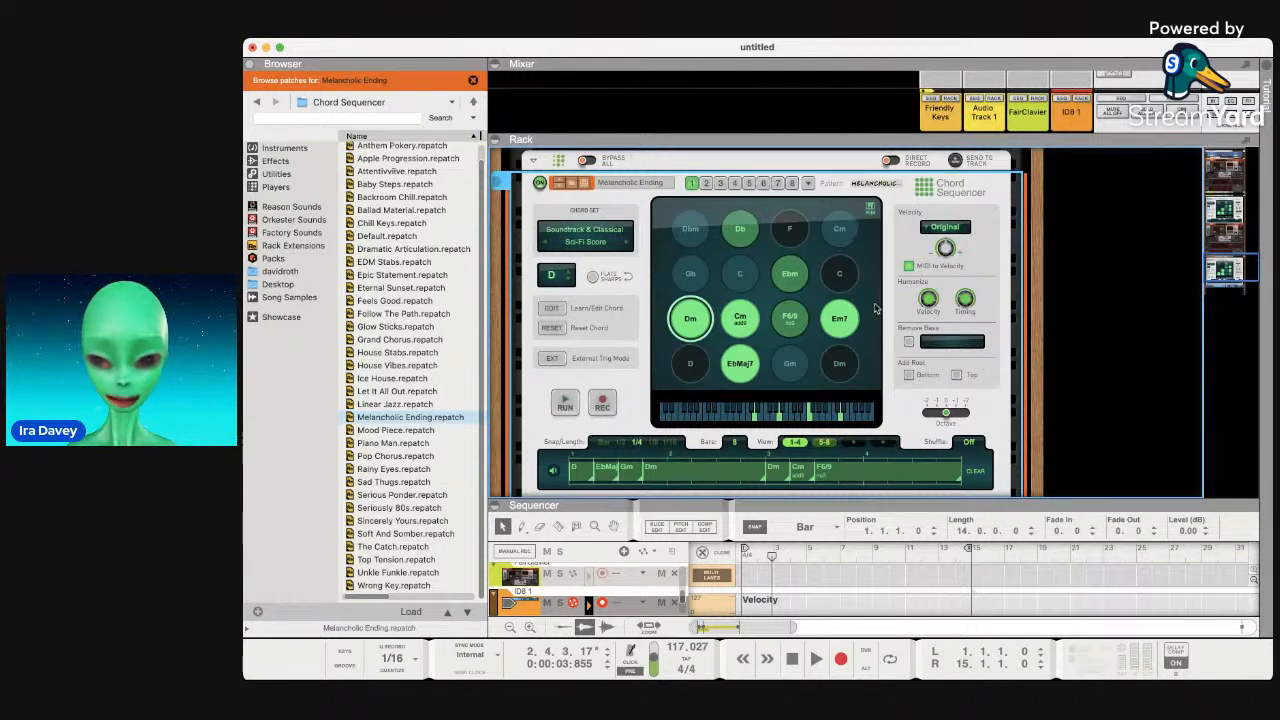
{"action": "key", "text": "Tab"}
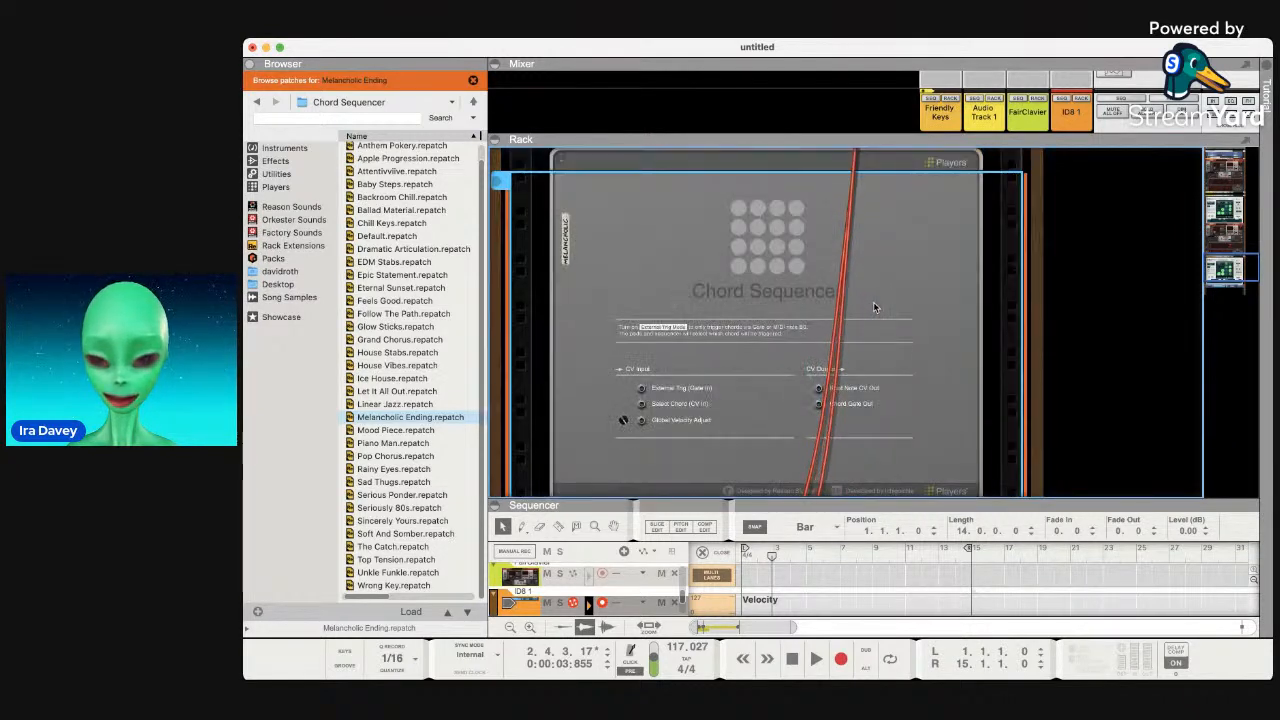
Scroll the rear rack view and fold the Chord Sequencer into a thin strip.
{"action": "scroll", "coordinate": [873, 306], "scroll_direction": "down", "scroll_amount": 2}
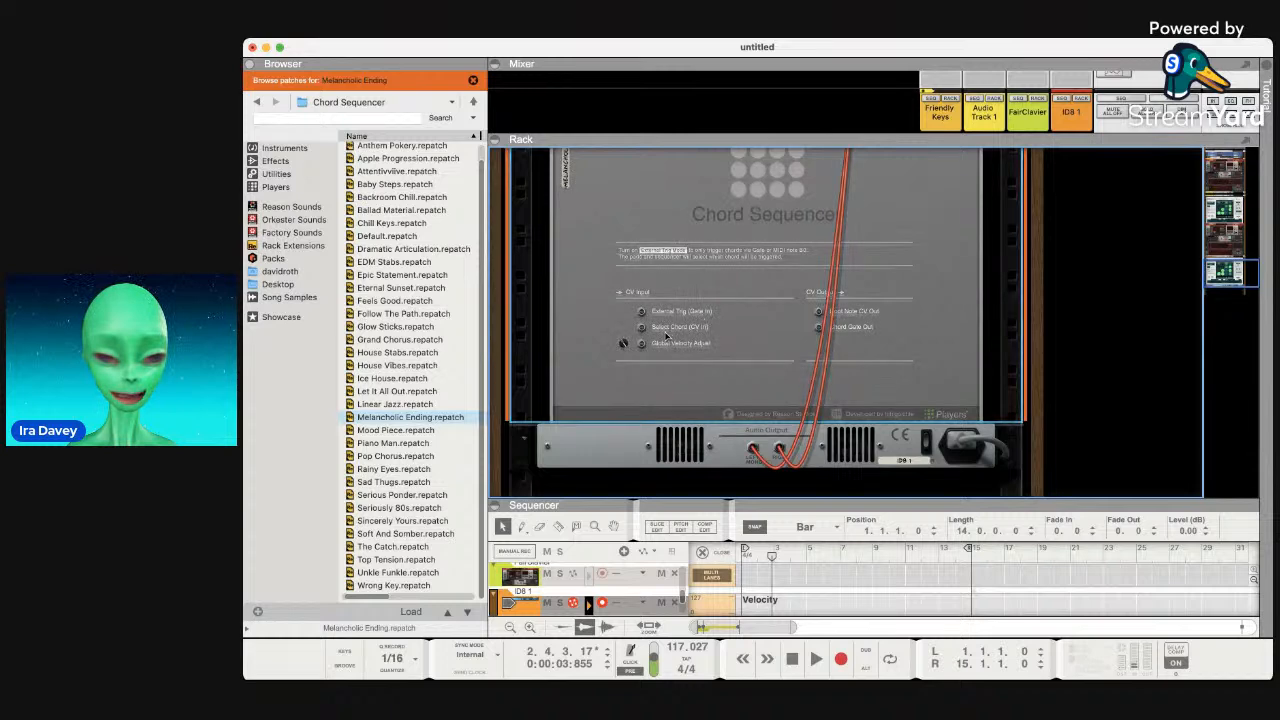
{"action": "scroll", "coordinate": [682, 331], "scroll_direction": "up", "scroll_amount": 2}
{"action": "scroll", "coordinate": [677, 343], "scroll_direction": "down", "scroll_amount": 2}
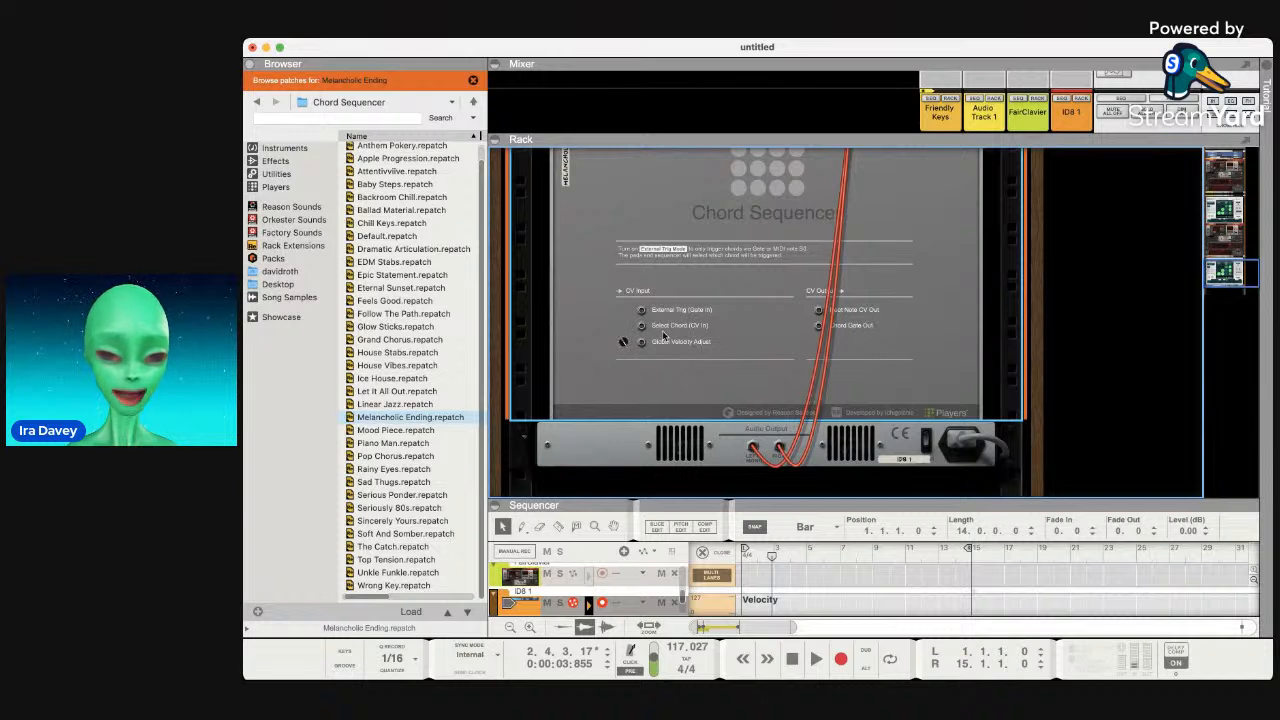
{"action": "key", "text": "Tab"}
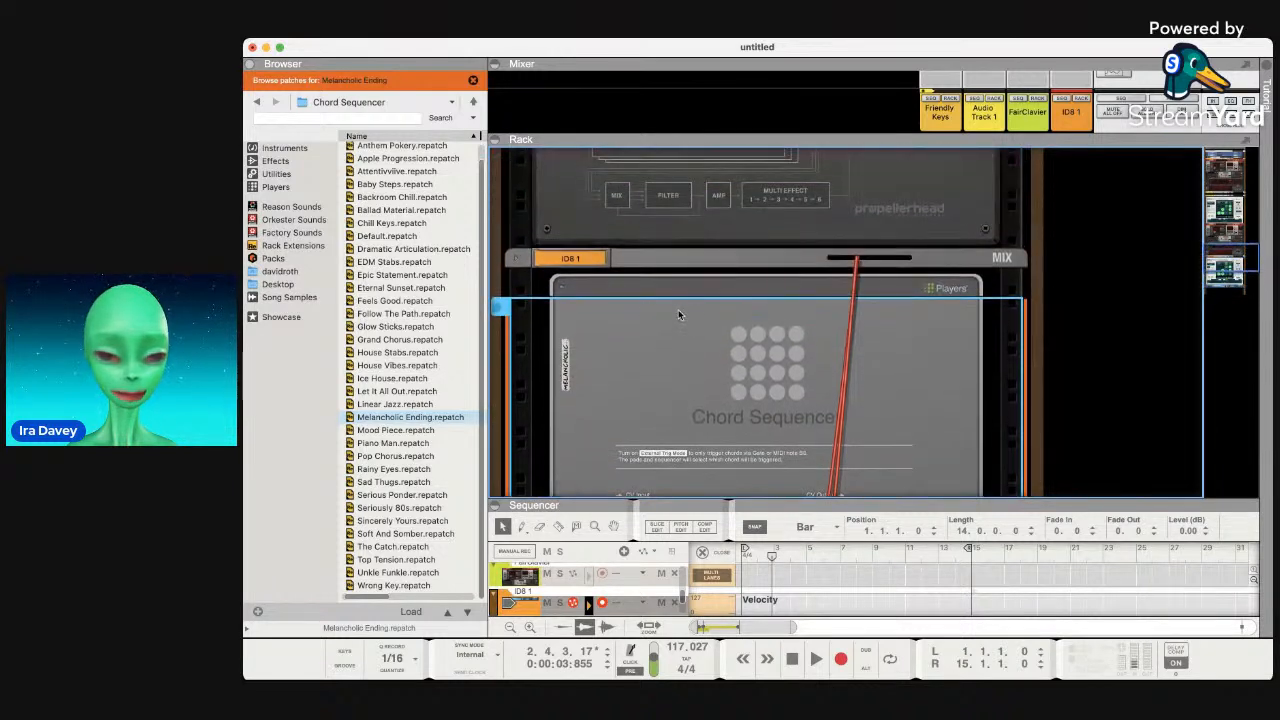
{"action": "left_click", "coordinate": [560, 289]}
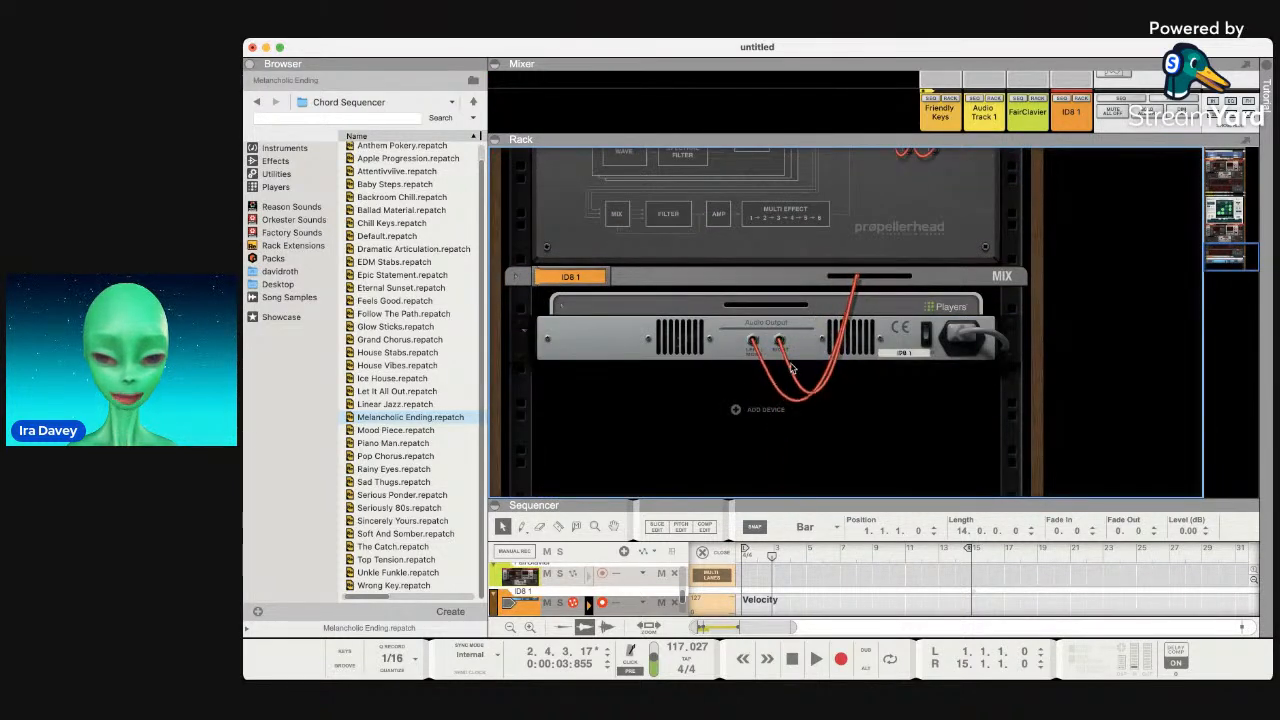
Unfold the ID8, flip the rack to the front, and step its sound through Upright and Dance to Vibes.
{"action": "left_click", "coordinate": [510, 275]}
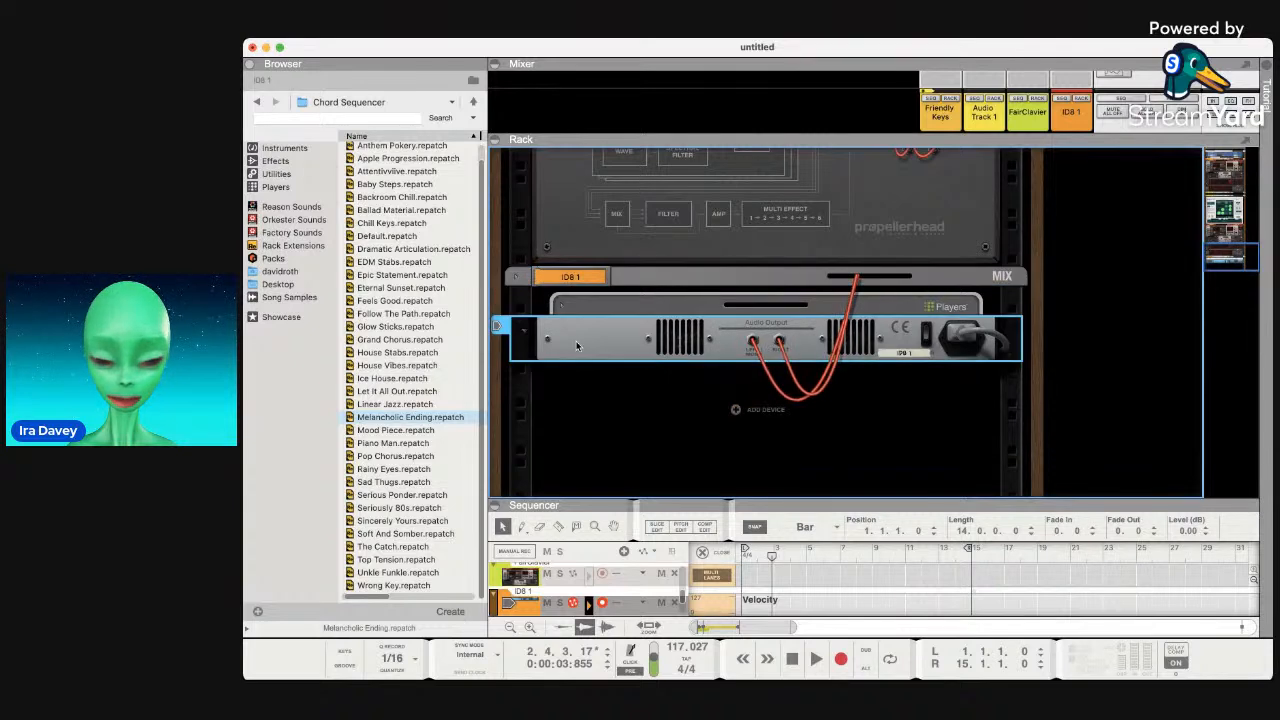
{"action": "key", "text": "Tab"}
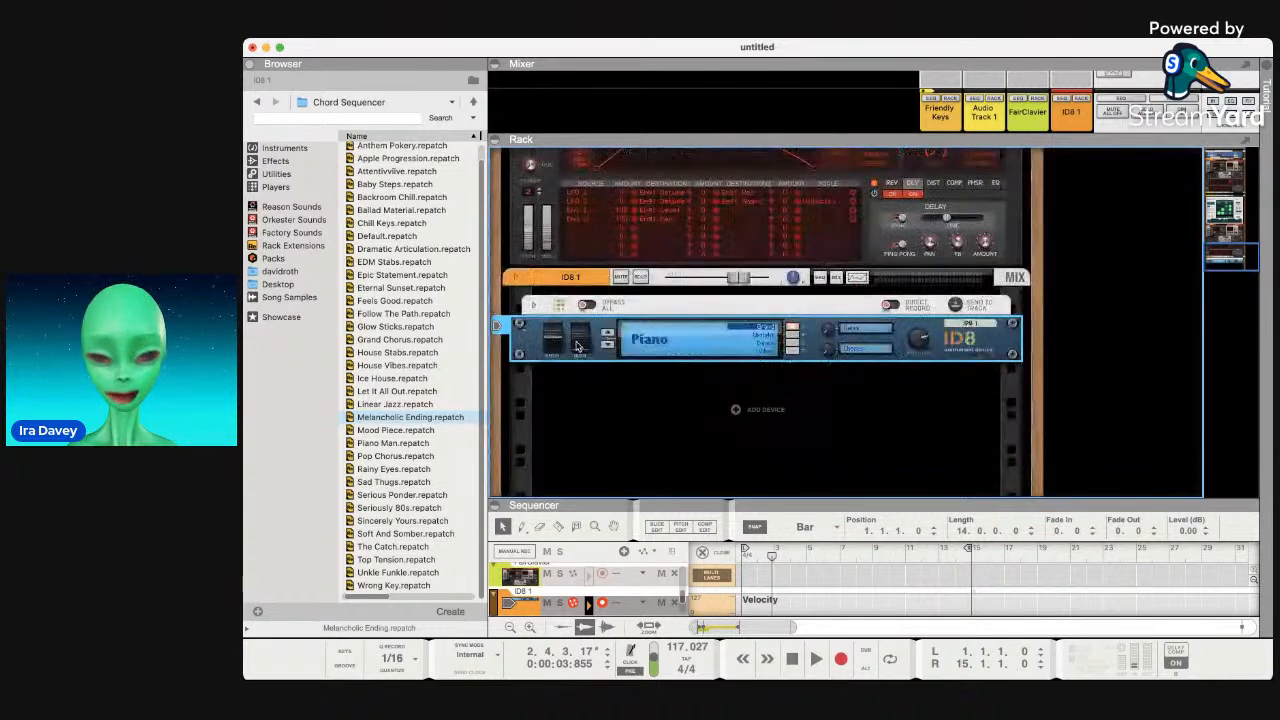
{"action": "left_click", "coordinate": [789, 336]}
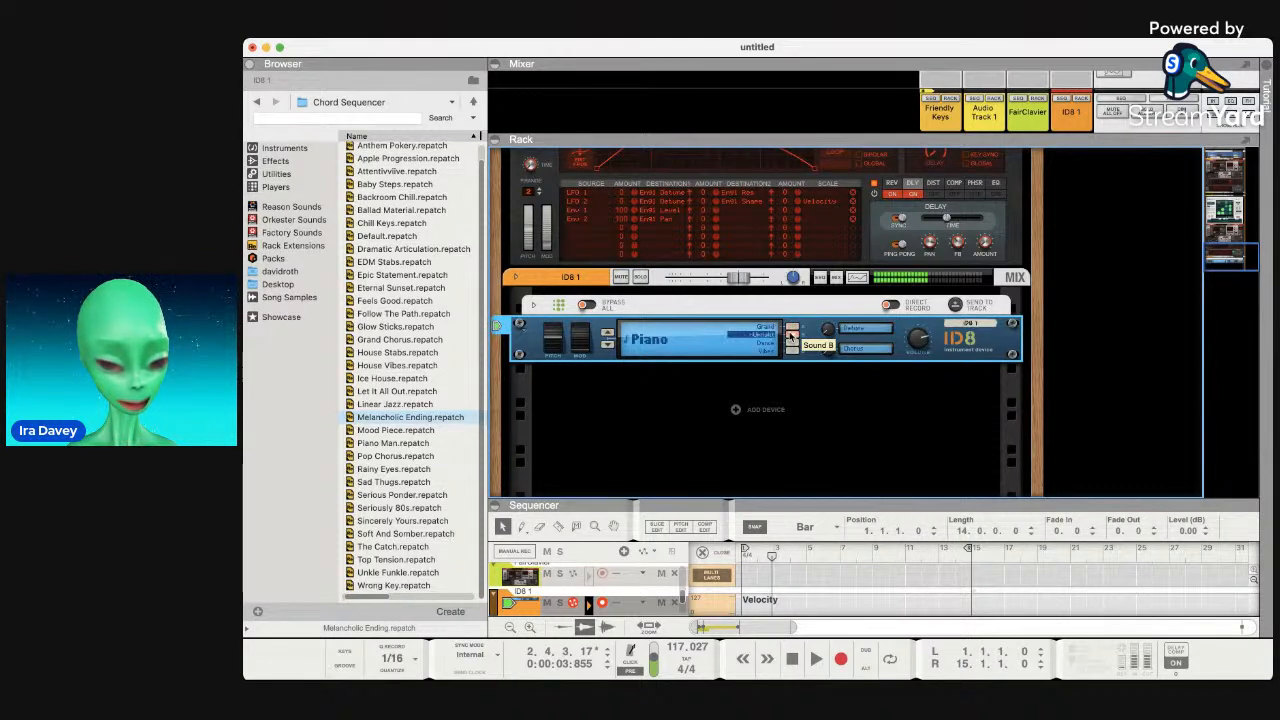
{"action": "left_click", "coordinate": [793, 343]}
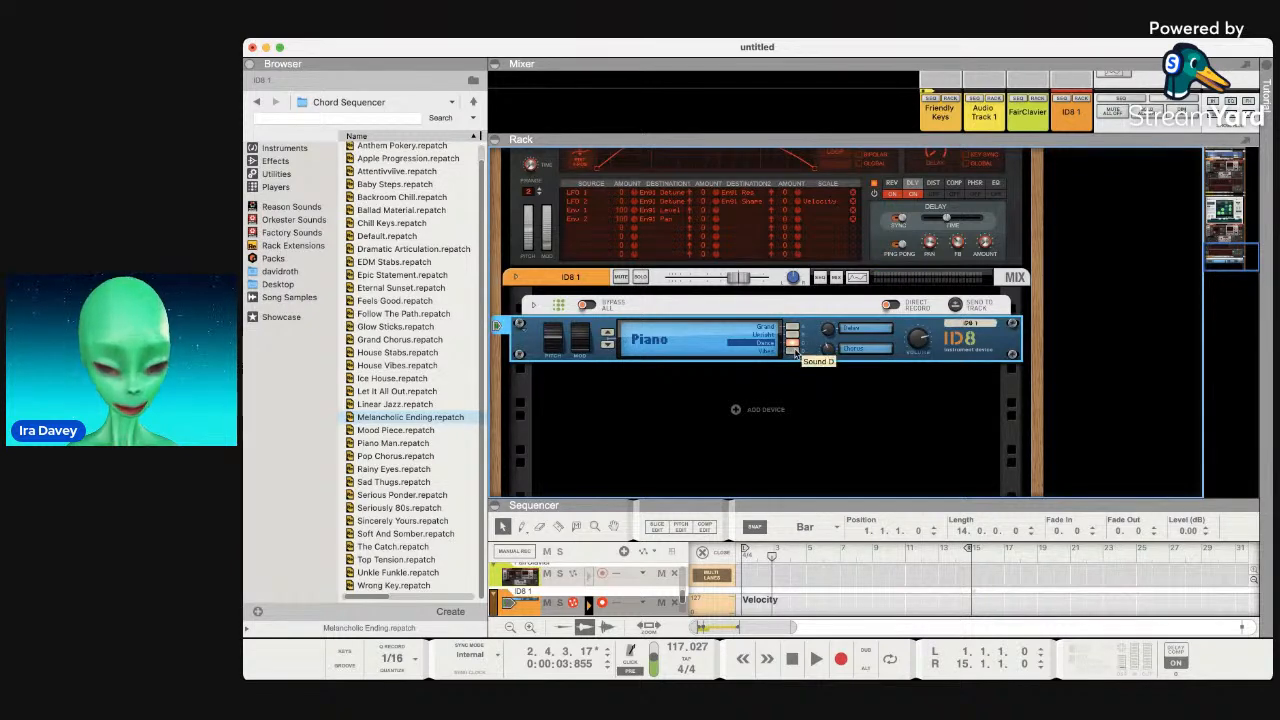
{"action": "left_click", "coordinate": [793, 351]}
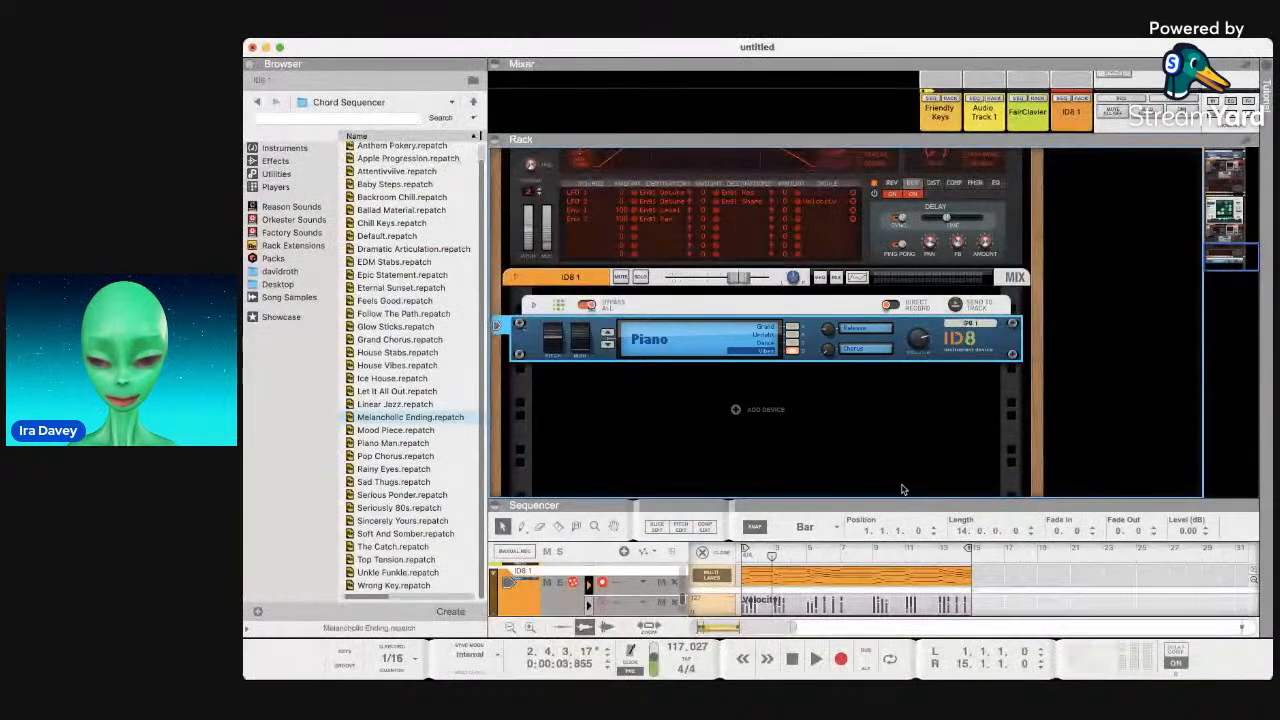
Enlarge the sequencer and play the project from bar 1, then stop.
{"action": "left_click_drag", "start_coordinate": [892, 504], "coordinate": [898, 295]}
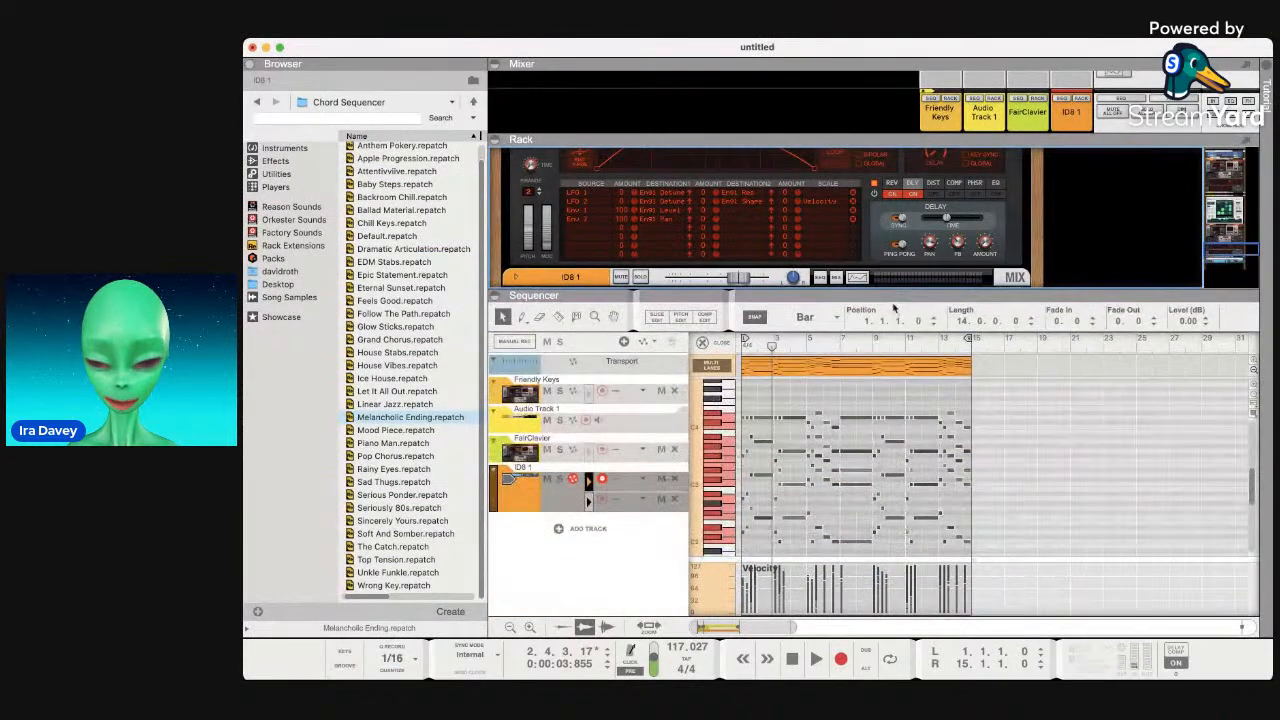
{"action": "left_click", "coordinate": [762, 346]}
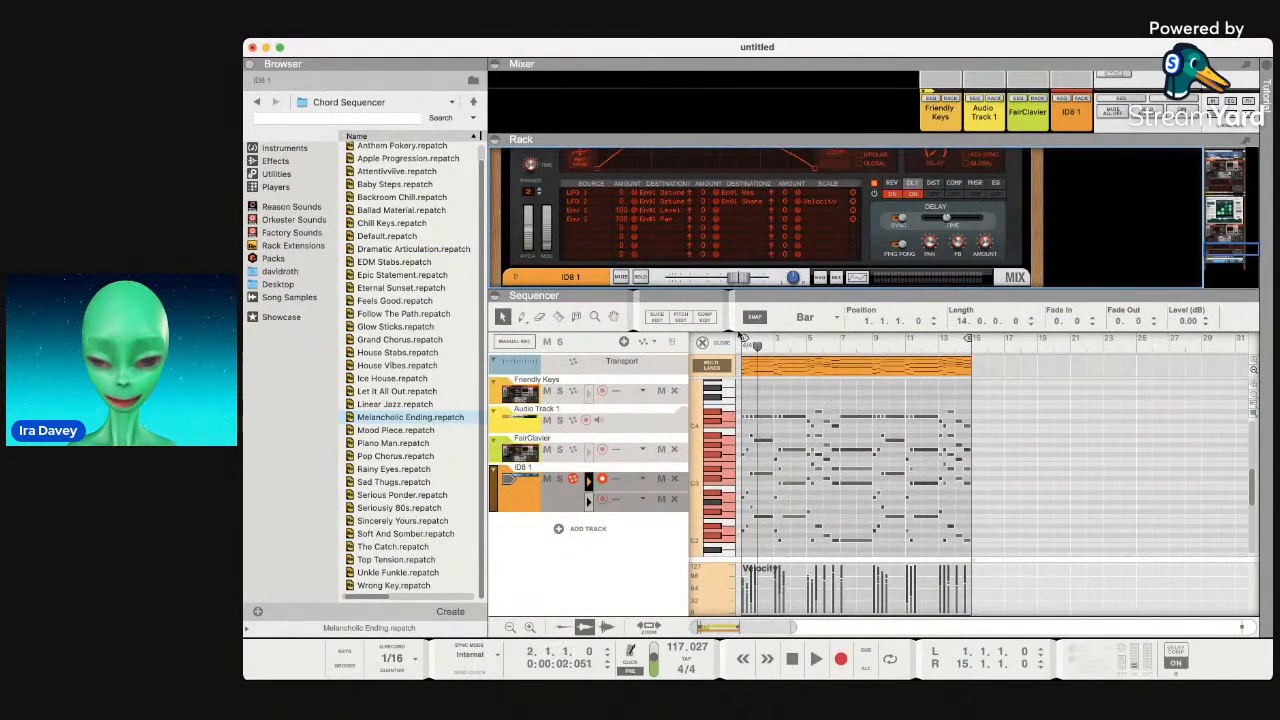
{"action": "key", "text": "space"}
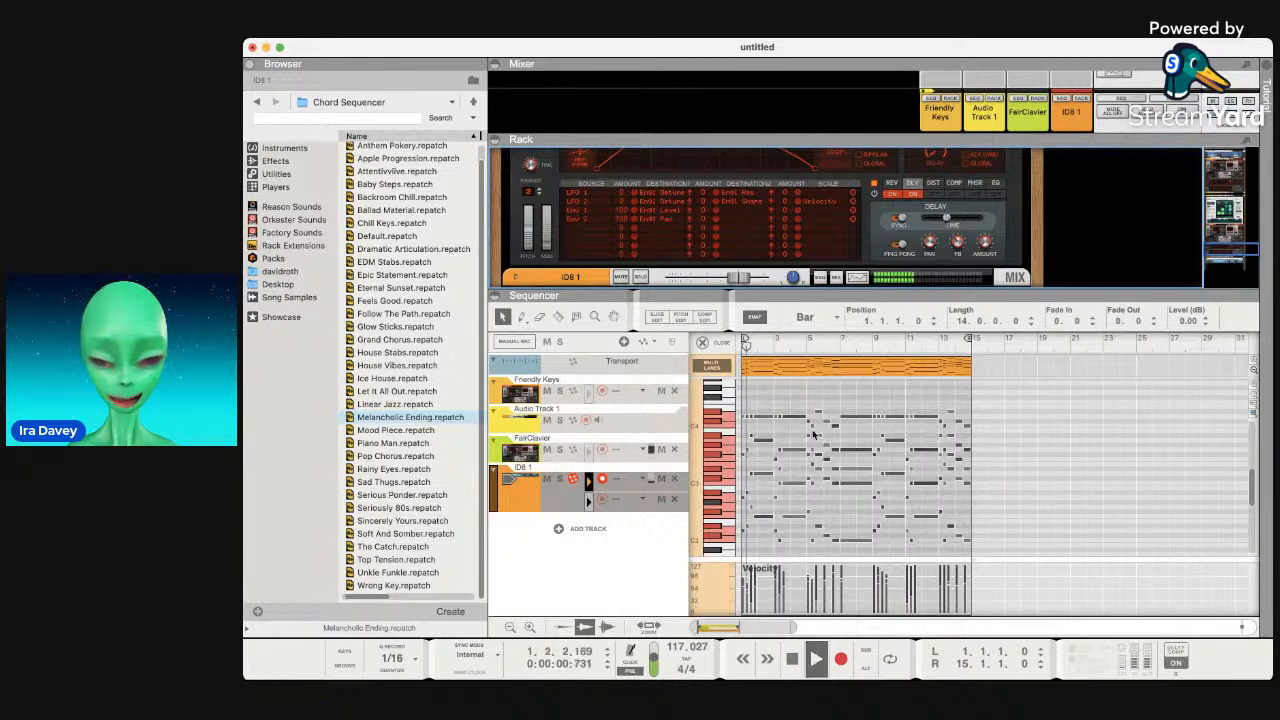
{"action": "scroll", "coordinate": [818, 448], "scroll_direction": "up", "scroll_amount": 5}
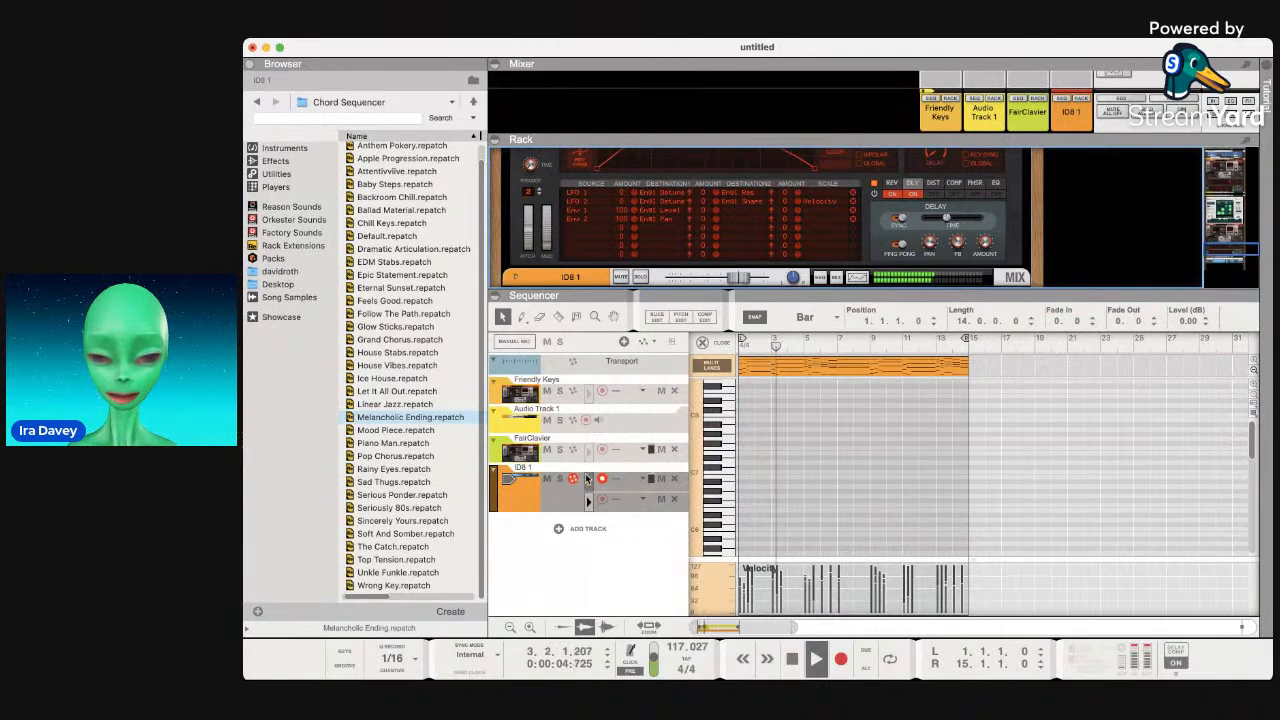
{"action": "key", "text": "space"}
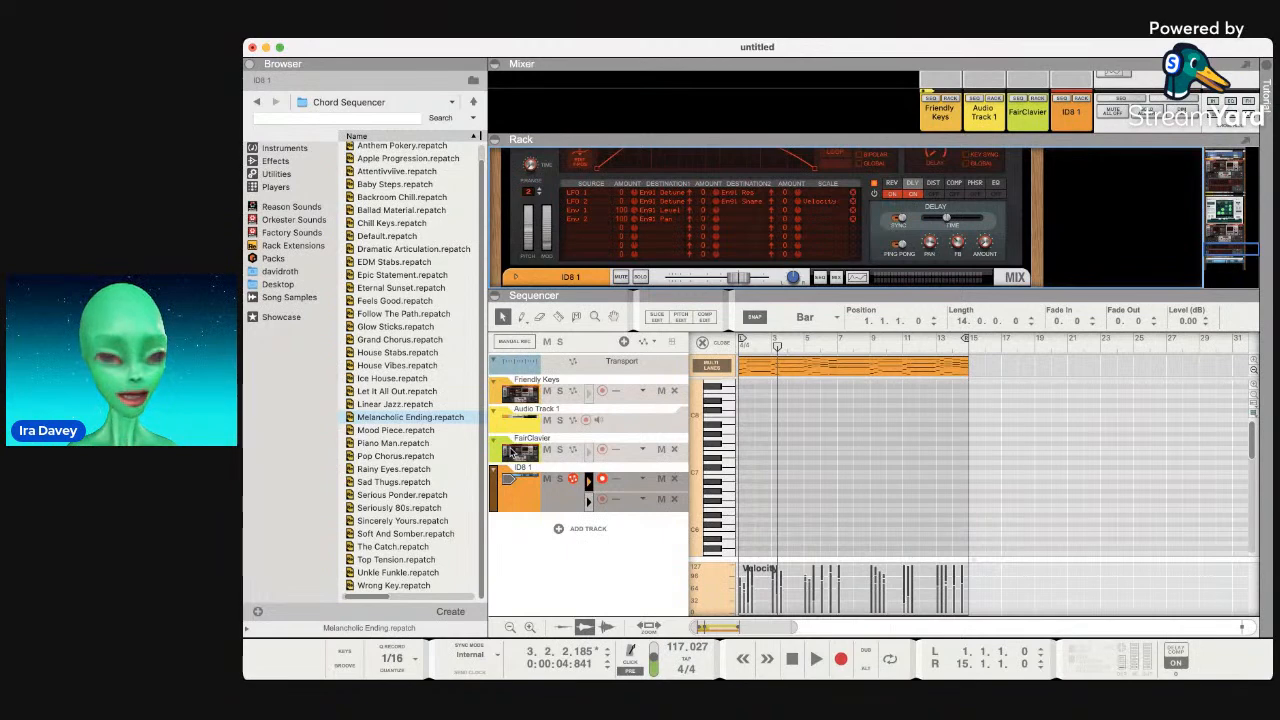
{"action": "key", "text": "space"}
{"action": "key", "text": "space"}
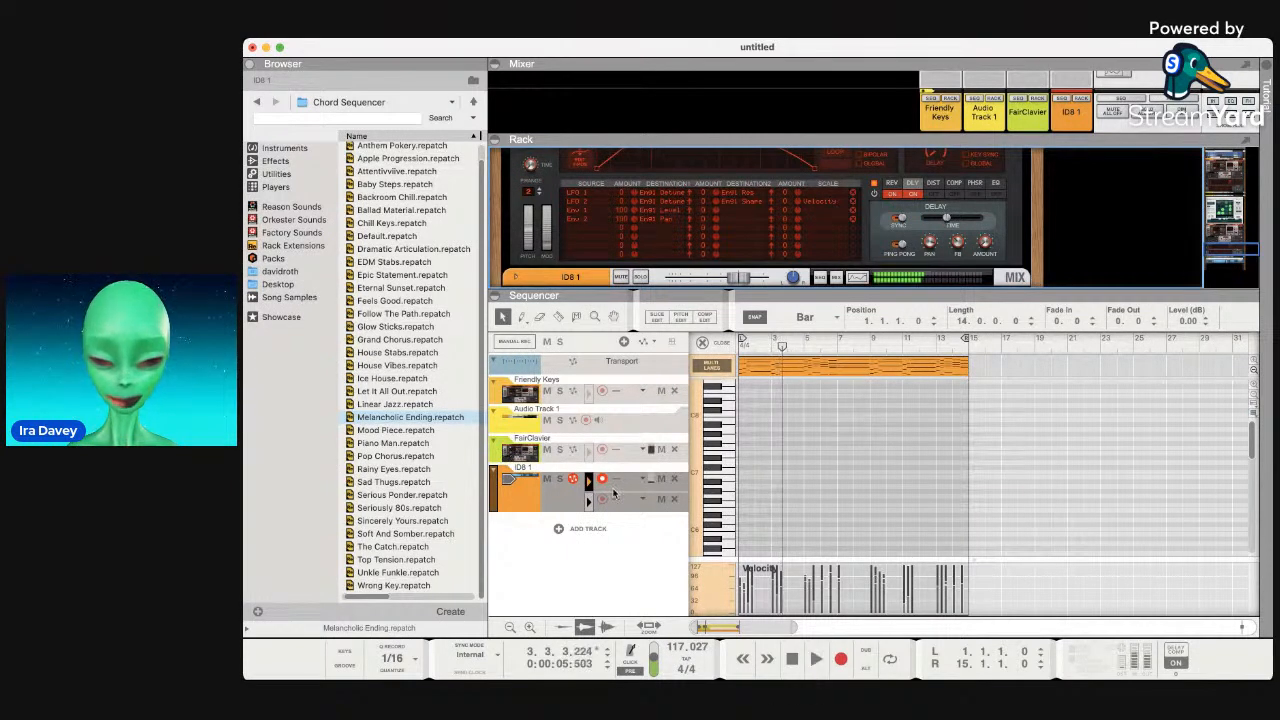
Mute Audio Track 1, solo the ID8 1 track during playback, then stop.
{"action": "left_click", "coordinate": [547, 419]}
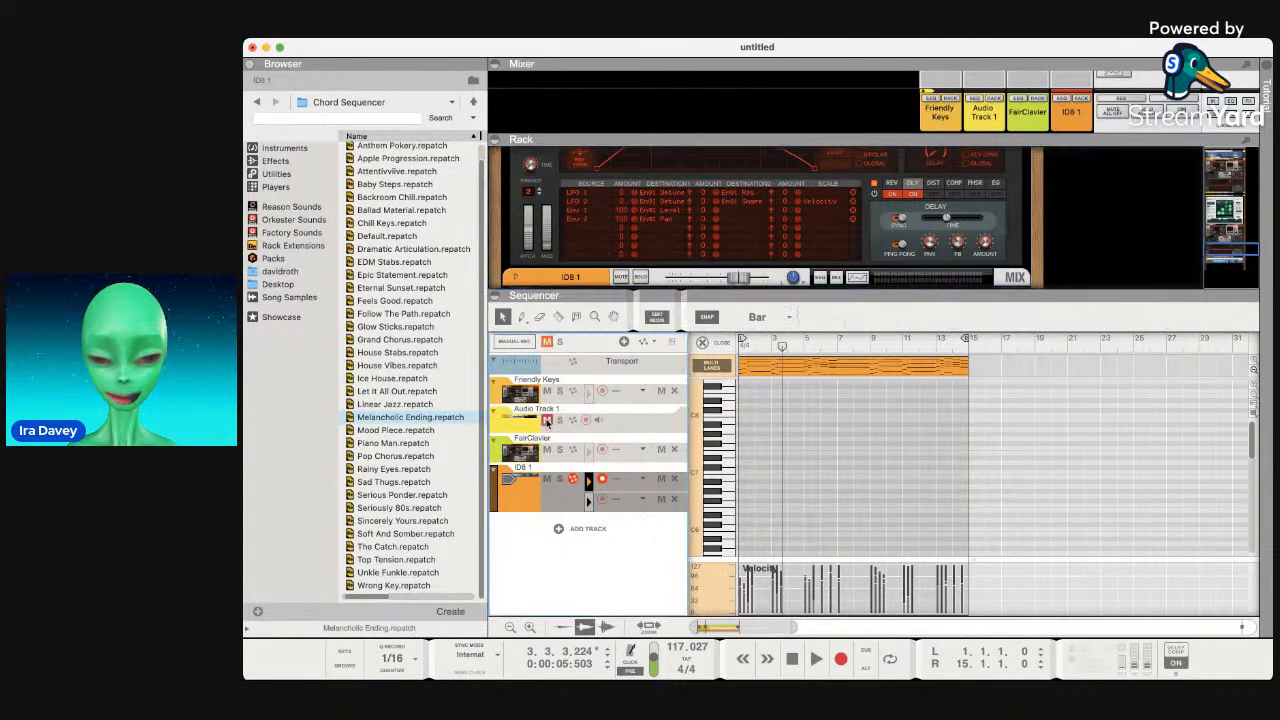
{"action": "key", "text": "space"}
{"action": "scroll", "coordinate": [817, 420], "scroll_direction": "down", "scroll_amount": 5}
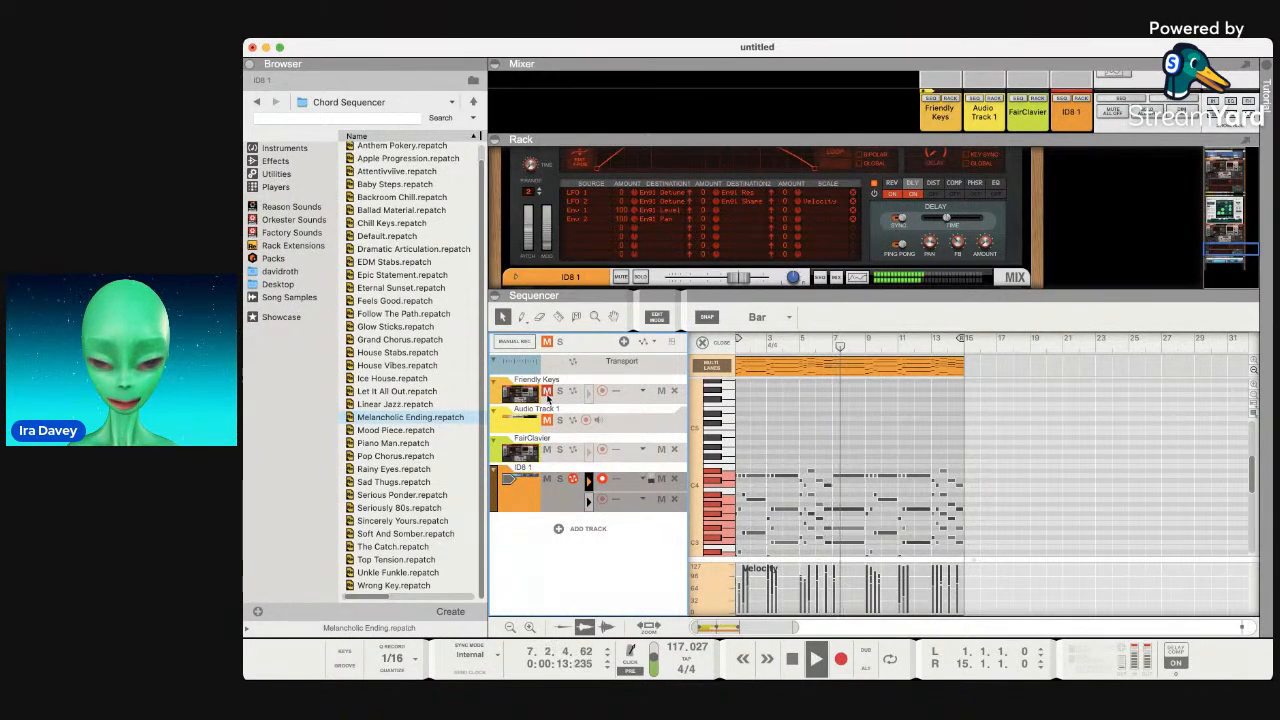
{"action": "left_click", "coordinate": [525, 453]}
{"action": "left_click", "coordinate": [560, 480]}
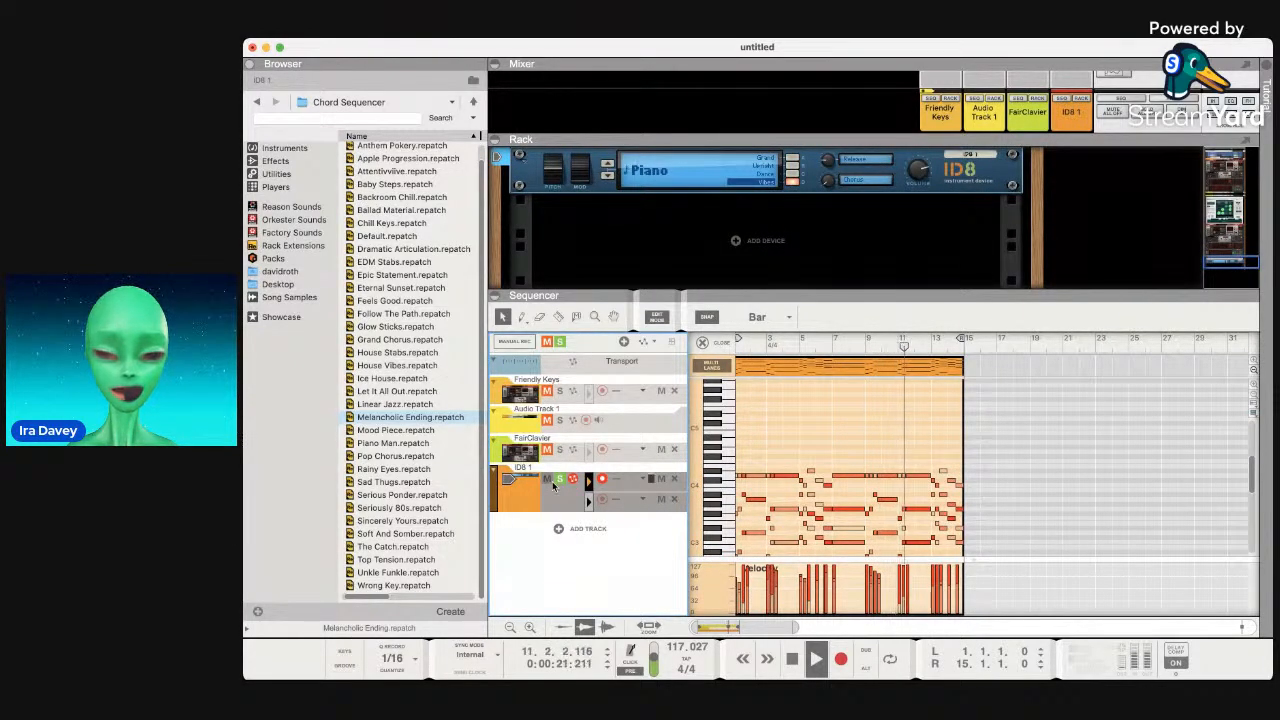
{"action": "key", "text": "space"}
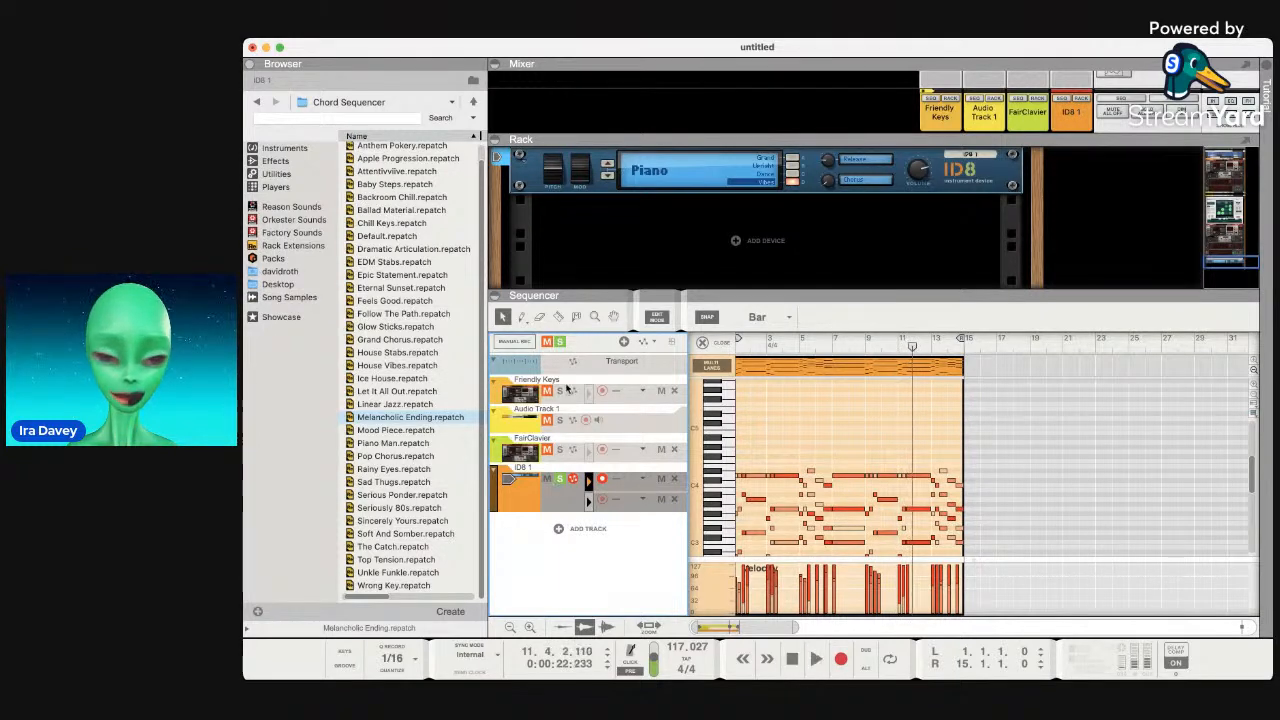
Mute Friendly Keys, Audio Track 1, FairClavier and ID8 1, then solo ID8 1.
{"action": "left_click", "coordinate": [548, 412]}
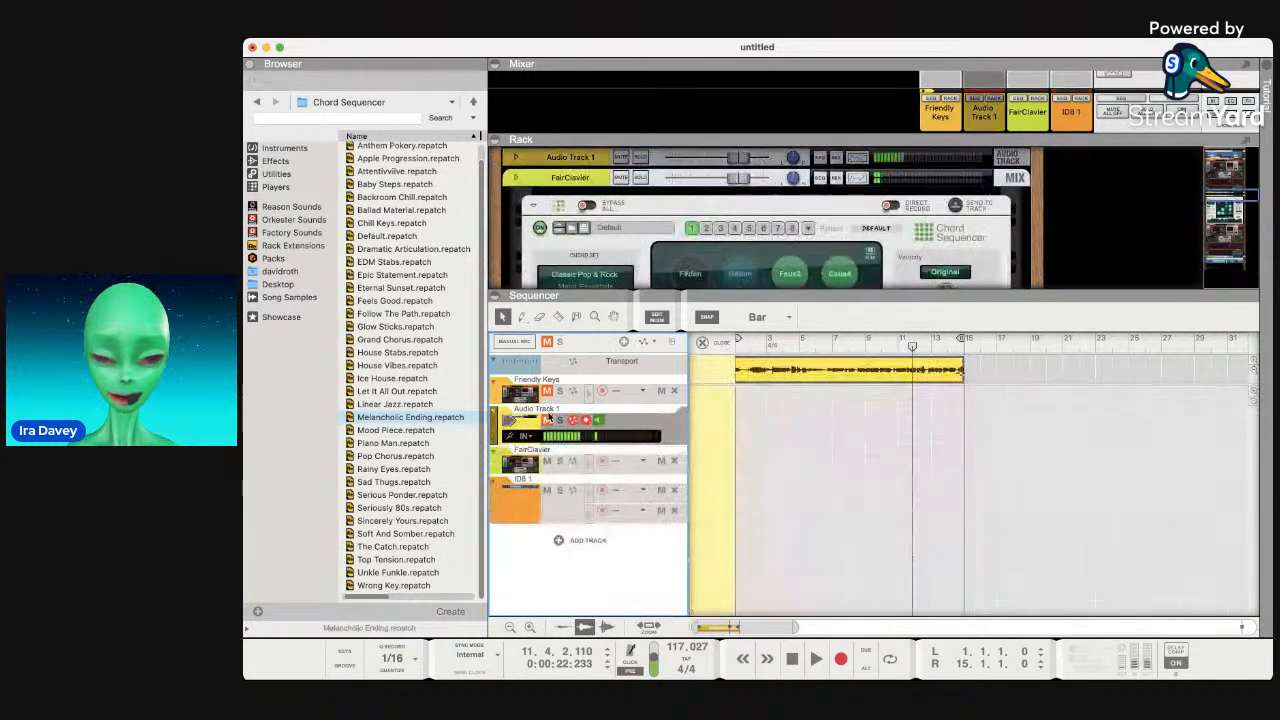
{"action": "left_click", "coordinate": [546, 391]}
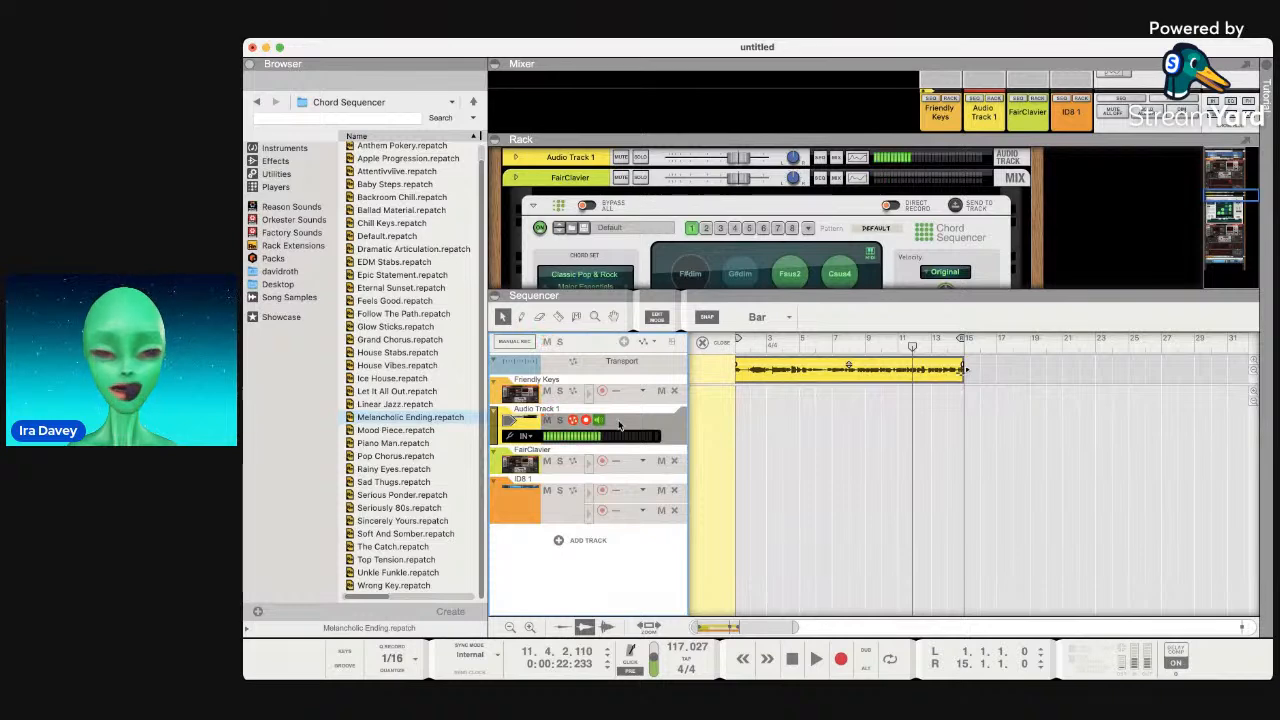
{"action": "left_click", "coordinate": [557, 393]}
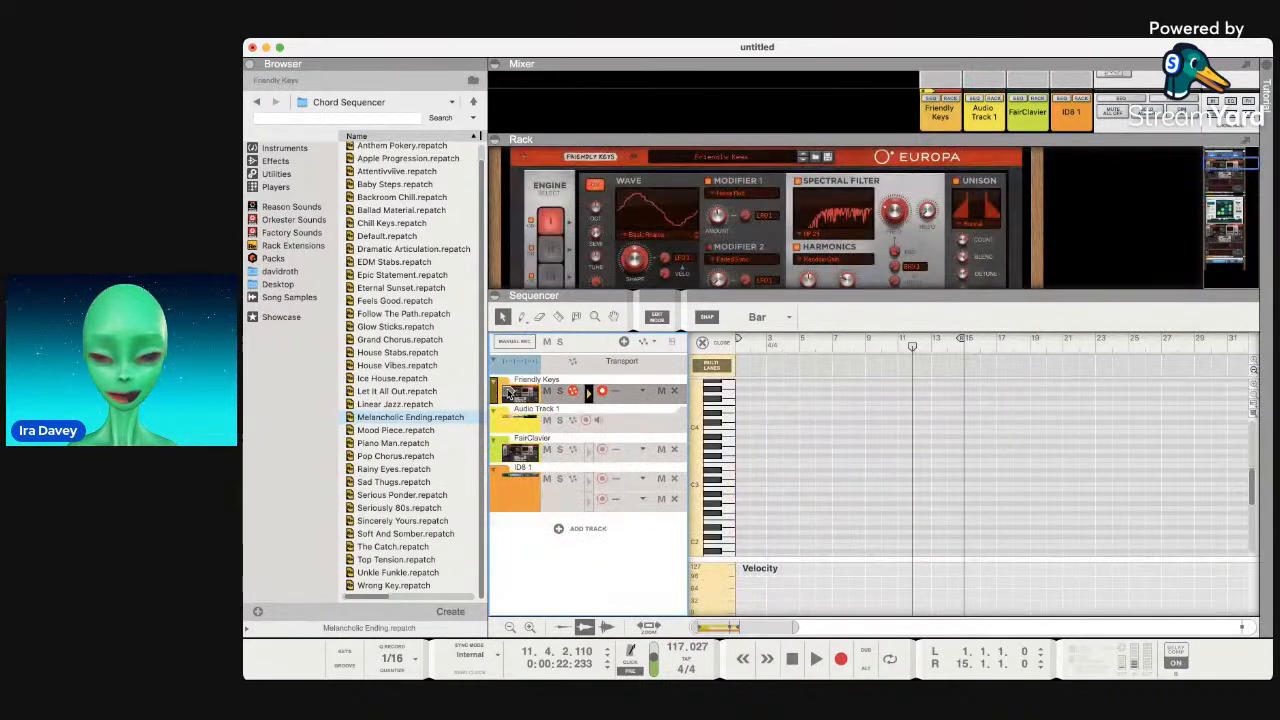
{"action": "left_click", "coordinate": [547, 391]}
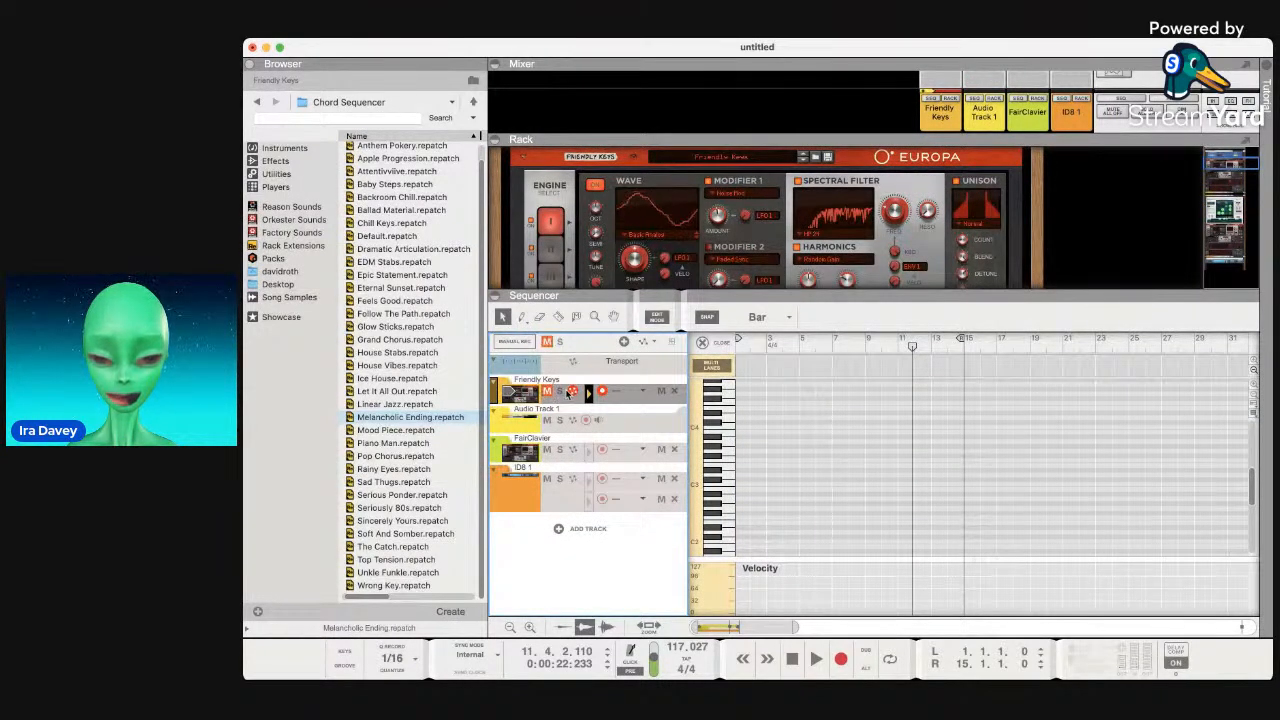
{"action": "left_click", "coordinate": [547, 420]}
{"action": "left_click", "coordinate": [547, 449]}
{"action": "left_click", "coordinate": [547, 478]}
{"action": "left_click", "coordinate": [525, 487]}
{"action": "left_click", "coordinate": [560, 479]}
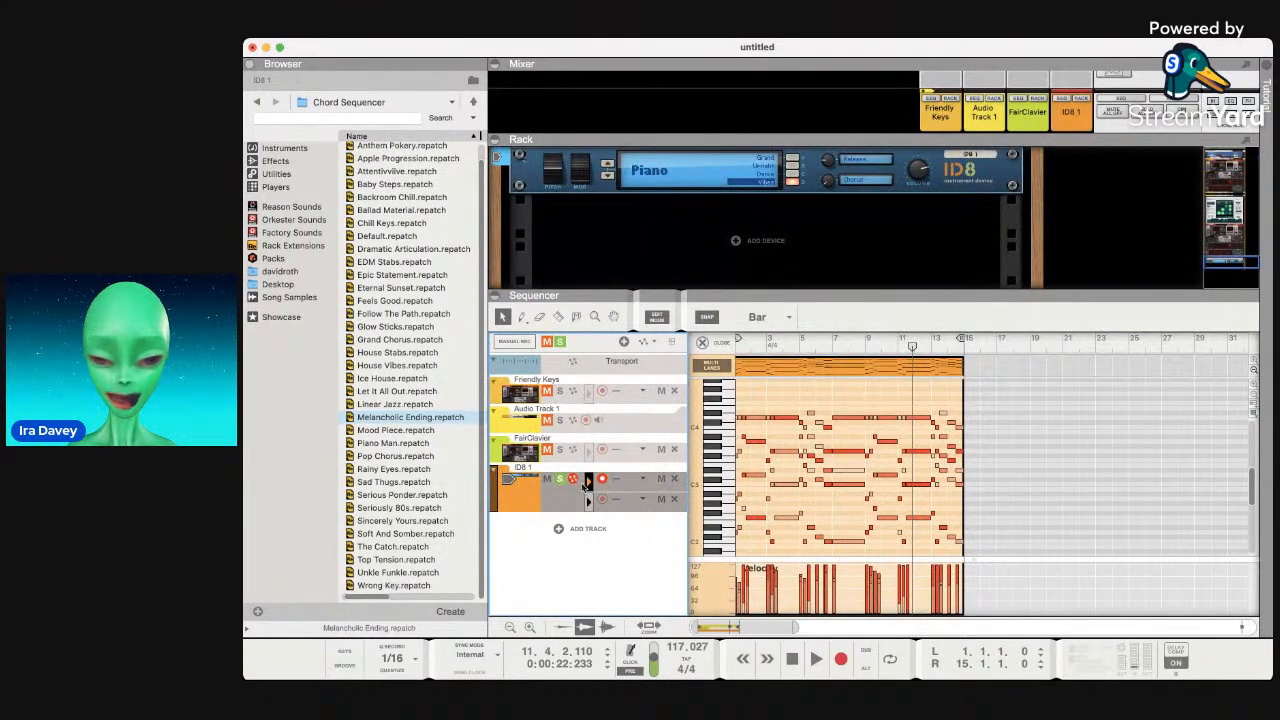
Play back the ID8 chord-note lane to hear the Vibes sound.
{"action": "left_click", "coordinate": [627, 500]}
{"action": "left_click", "coordinate": [627, 489]}
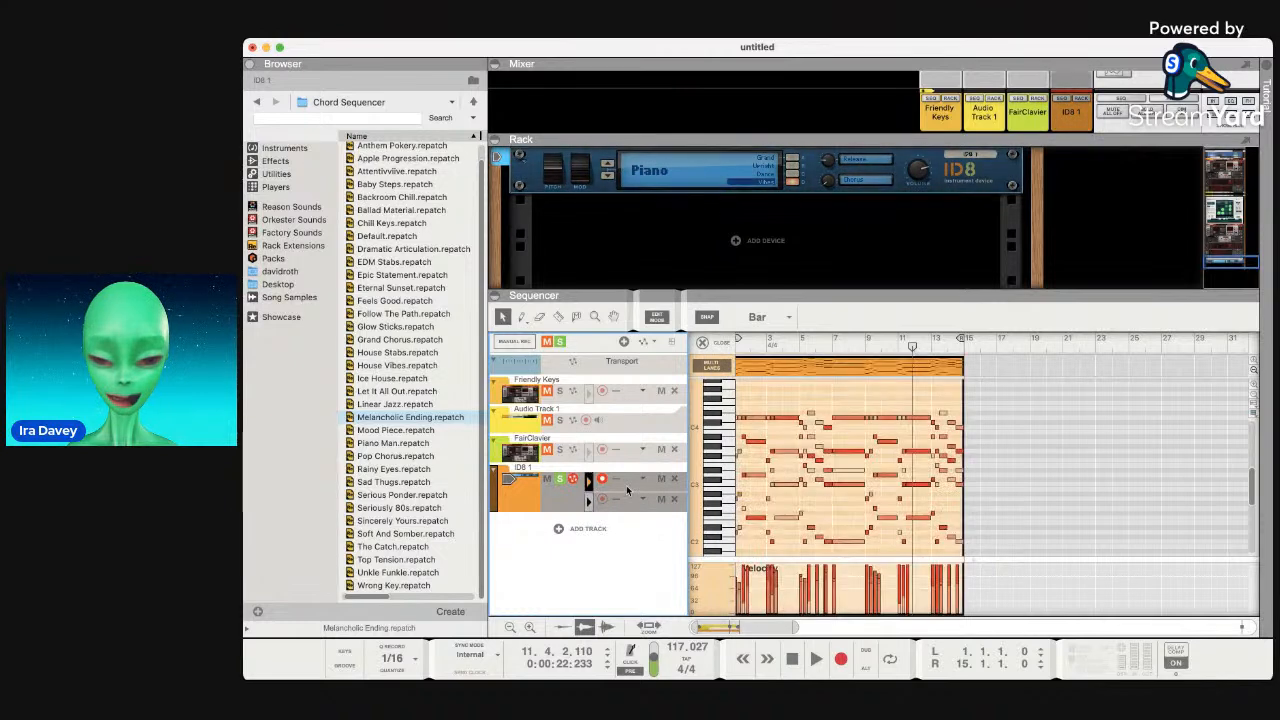
{"action": "key", "text": "space"}
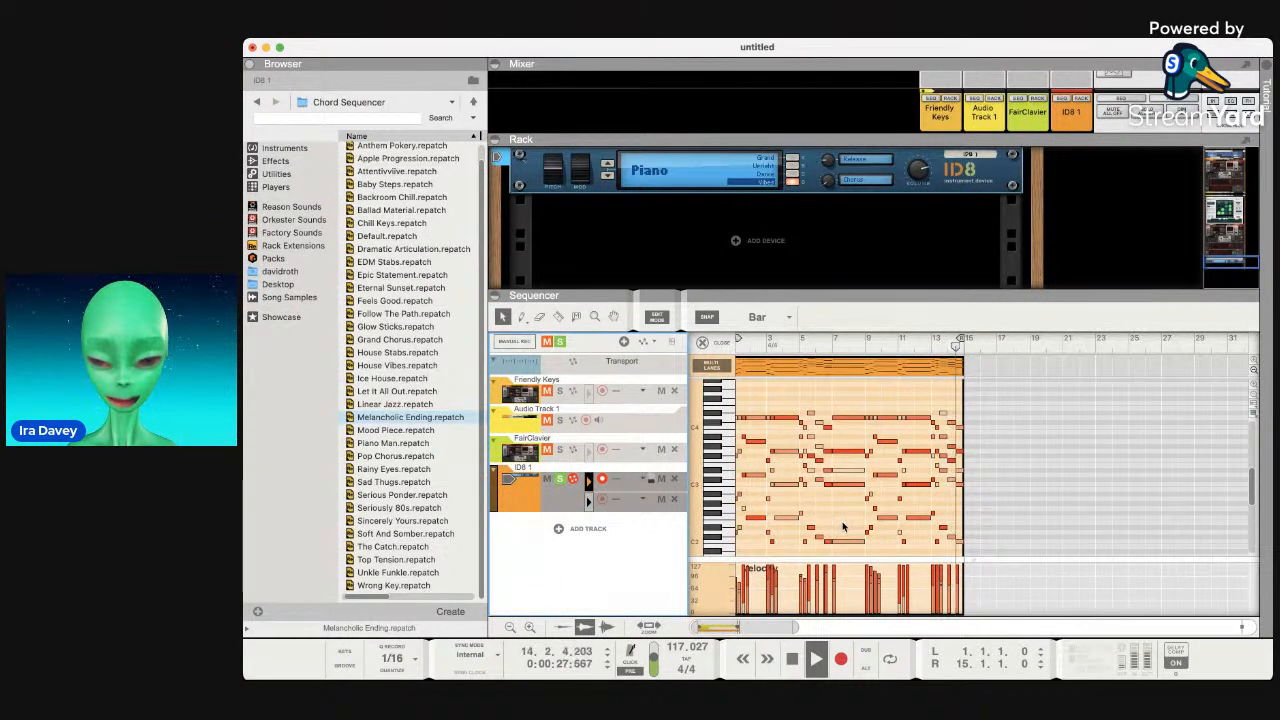
{"action": "key", "text": "space"}
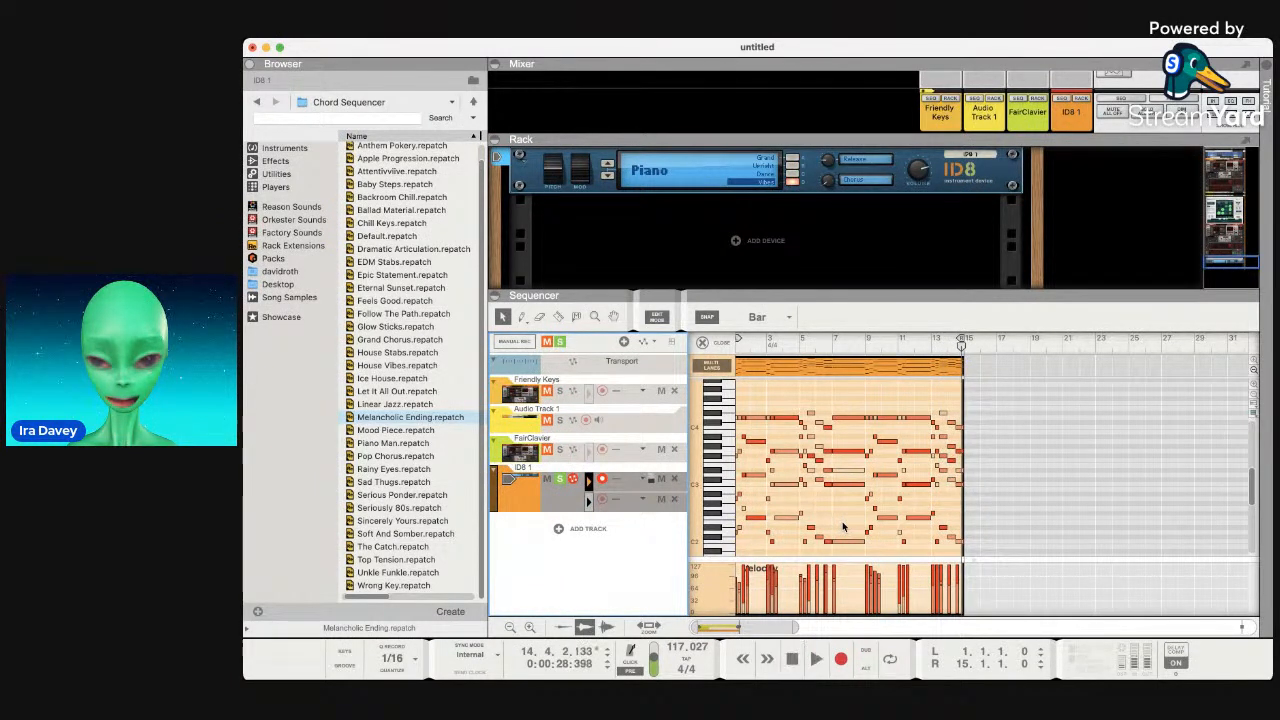
Switch the ID8 patch to Grand, replay the clip, and expand the mixer to full channel strips.
{"action": "left_click", "coordinate": [792, 158]}
{"action": "key", "text": "space"}
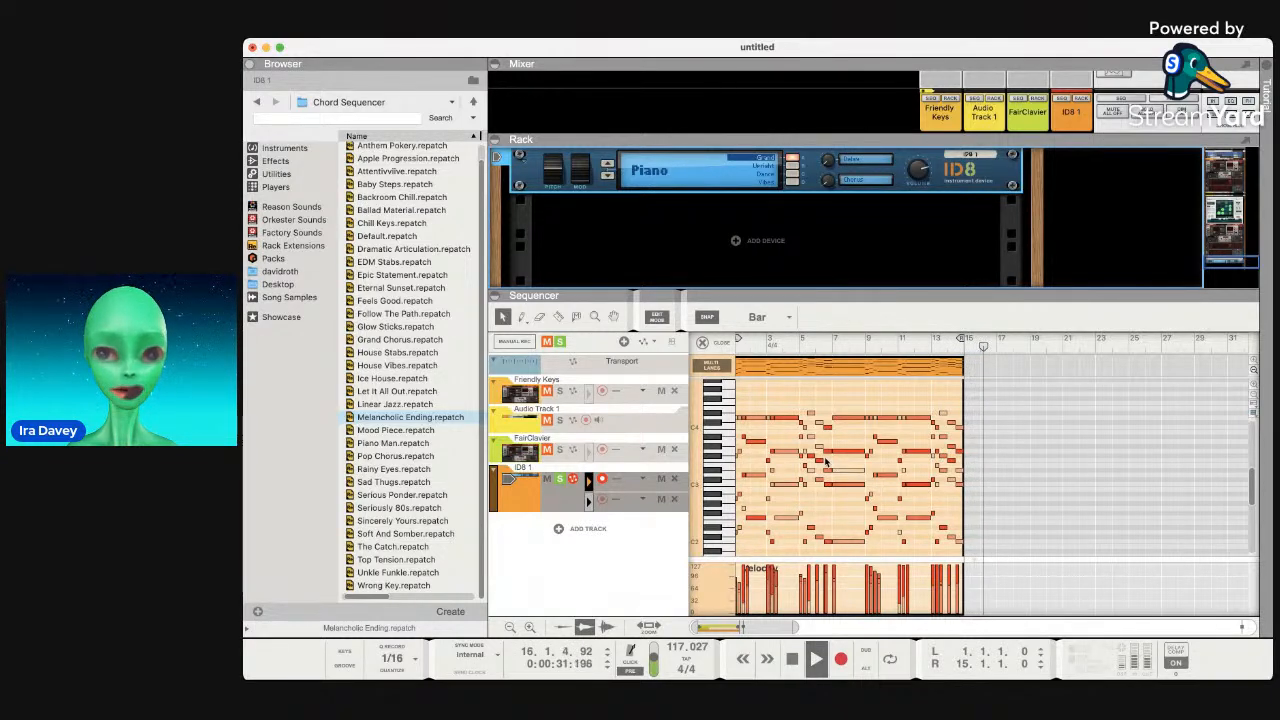
{"action": "scroll", "coordinate": [893, 224], "scroll_direction": "up", "scroll_amount": 2}
{"action": "scroll", "coordinate": [893, 224], "scroll_direction": "up", "scroll_amount": 5}
{"action": "left_click_drag", "start_coordinate": [934, 140], "coordinate": [990, 308]}
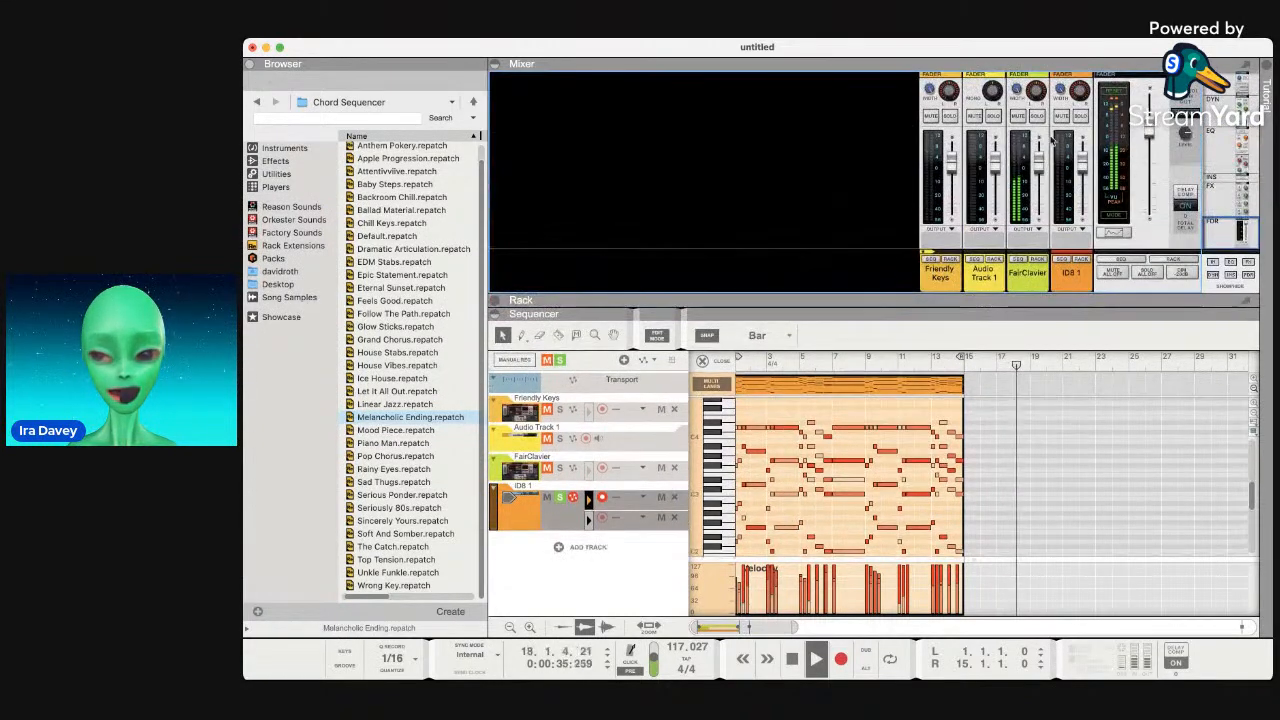
Turn off Solo on the ID8 1 track and unmute the FairClavier track.
{"action": "left_click", "coordinate": [1080, 118]}
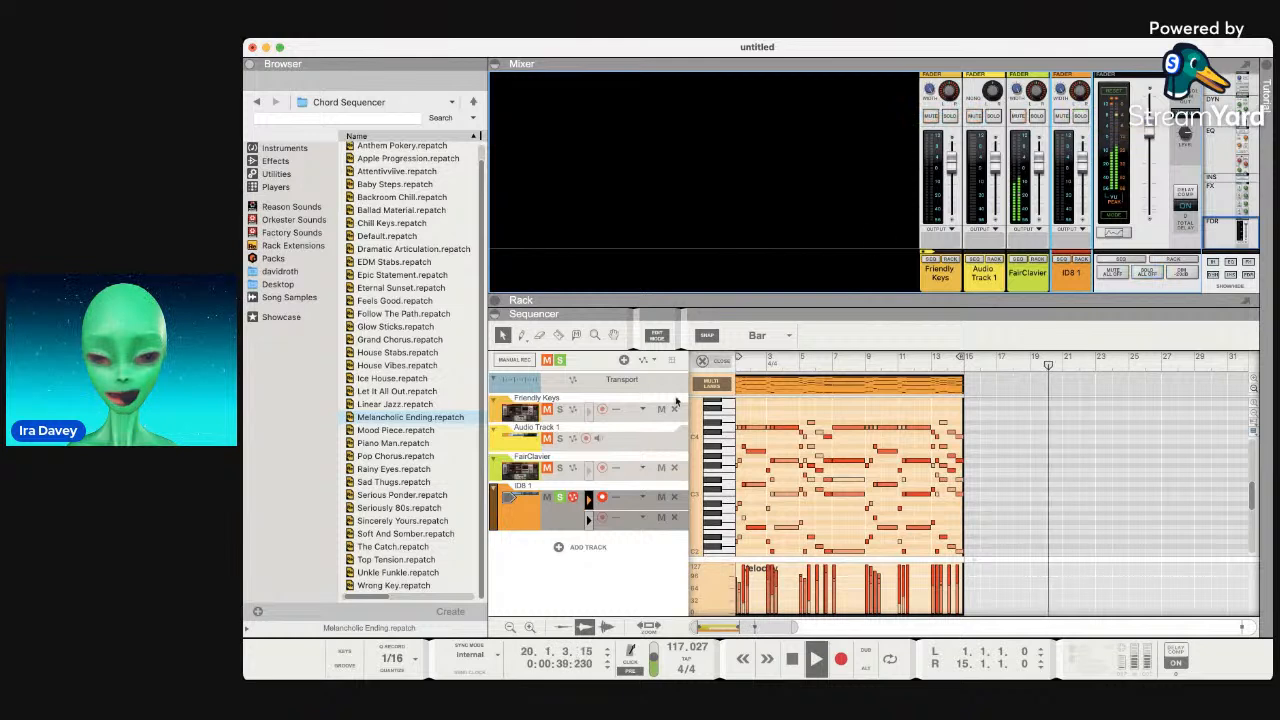
{"action": "left_click", "coordinate": [560, 497]}
{"action": "left_click", "coordinate": [548, 468]}
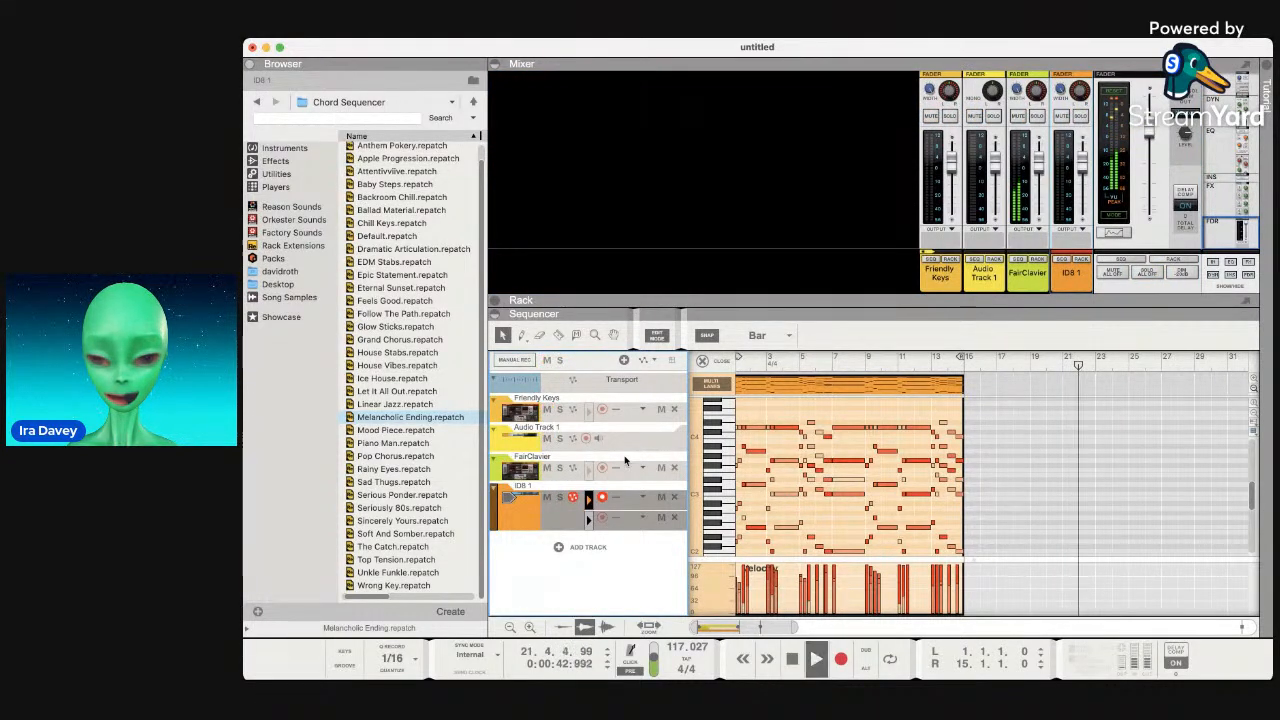
Show the ID8 1 Piano device in the rack with the Chord Sequencer's chord pads above it.
{"action": "double_click", "coordinate": [514, 519]}
{"action": "key", "text": "space"}
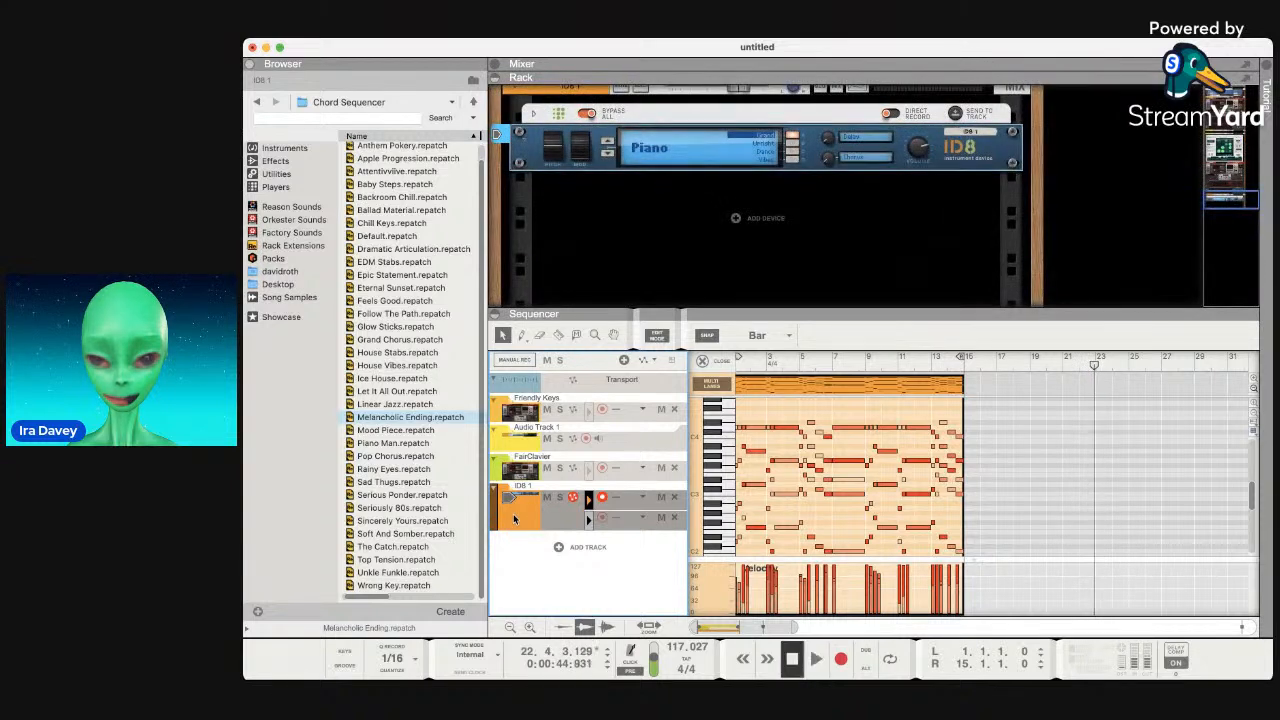
{"action": "left_click", "coordinate": [558, 117]}
{"action": "key", "text": "space"}
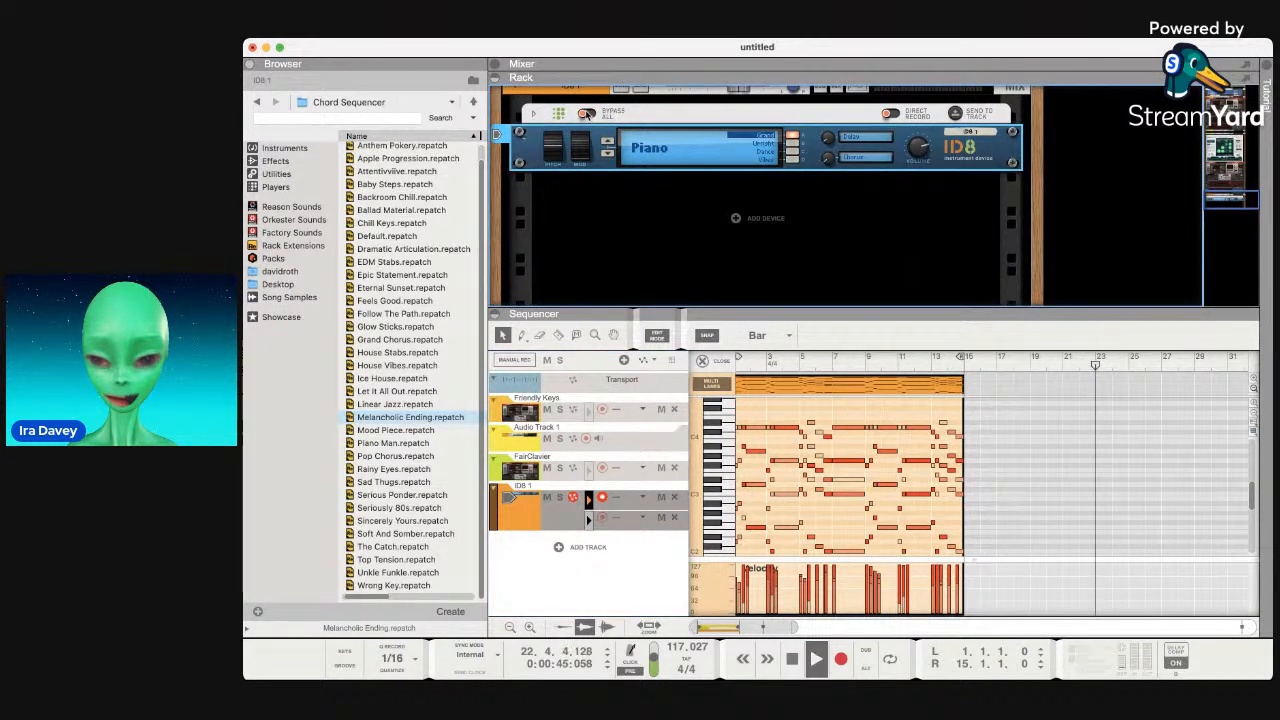
{"action": "left_click", "coordinate": [534, 116]}
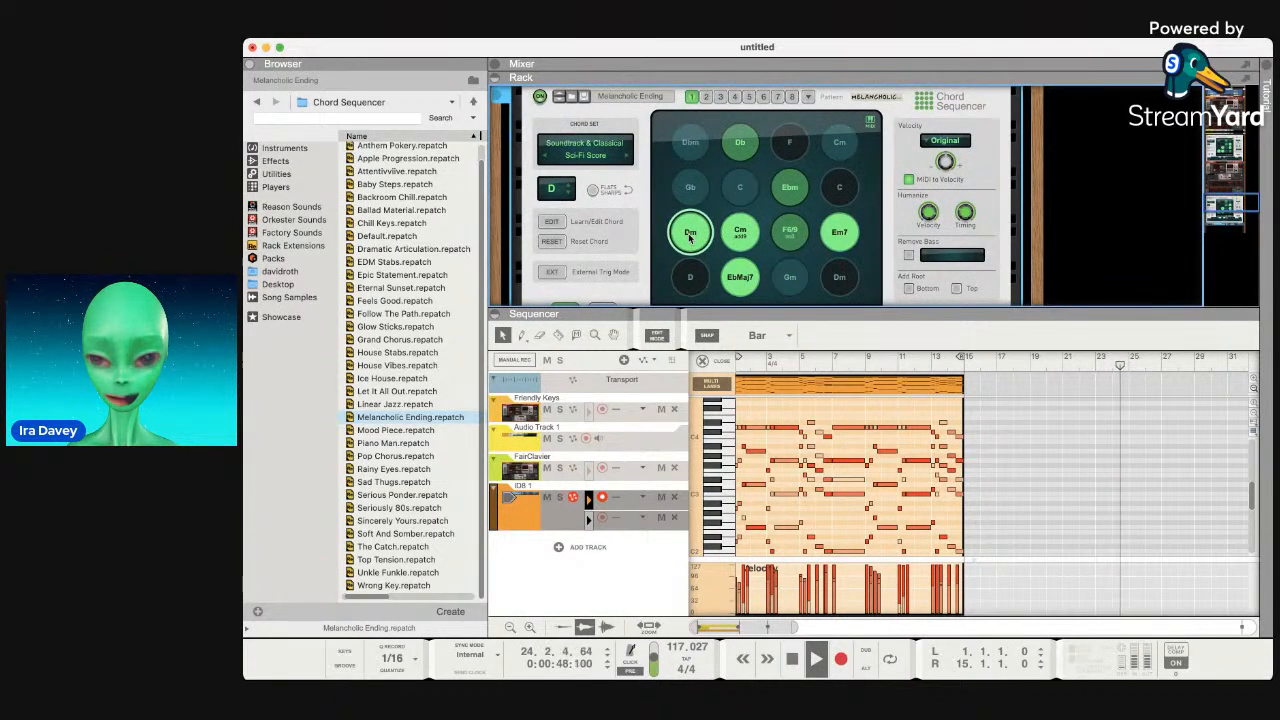
Zoom the editor to fit, then open the ID8 chord clip for note editing.
{"action": "left_click", "coordinate": [517, 508]}
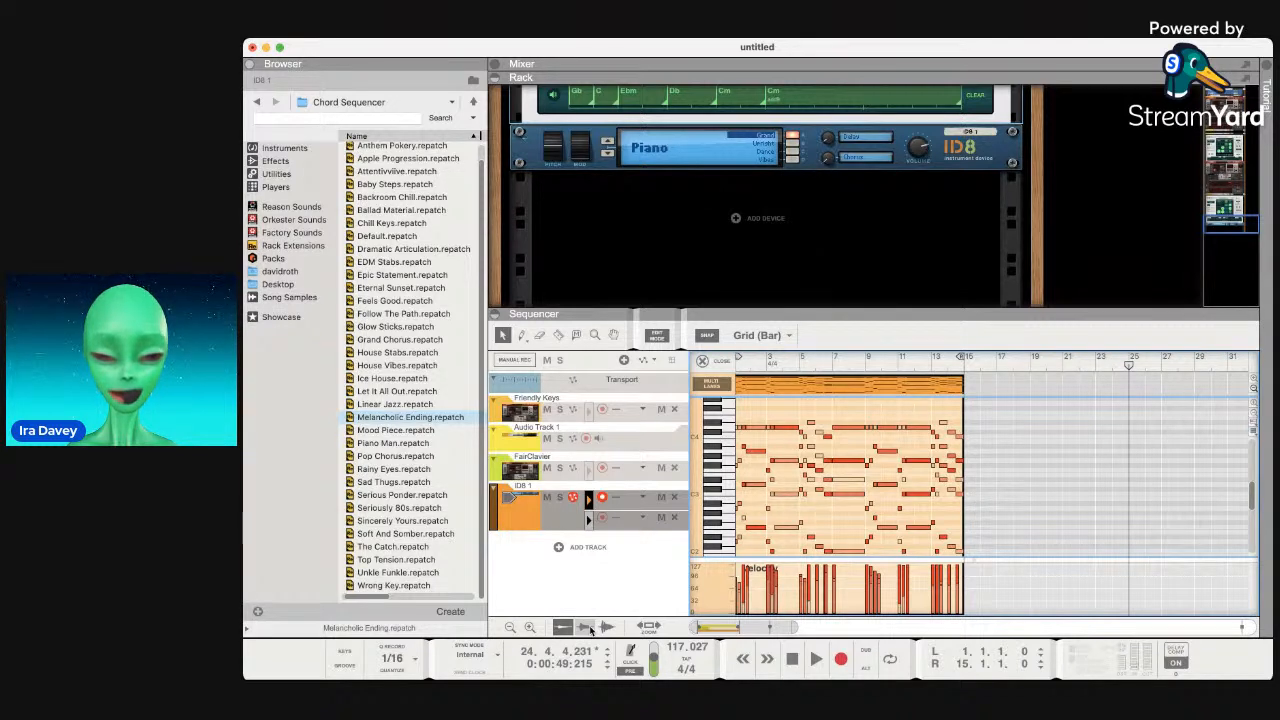
{"action": "left_click", "coordinate": [650, 627]}
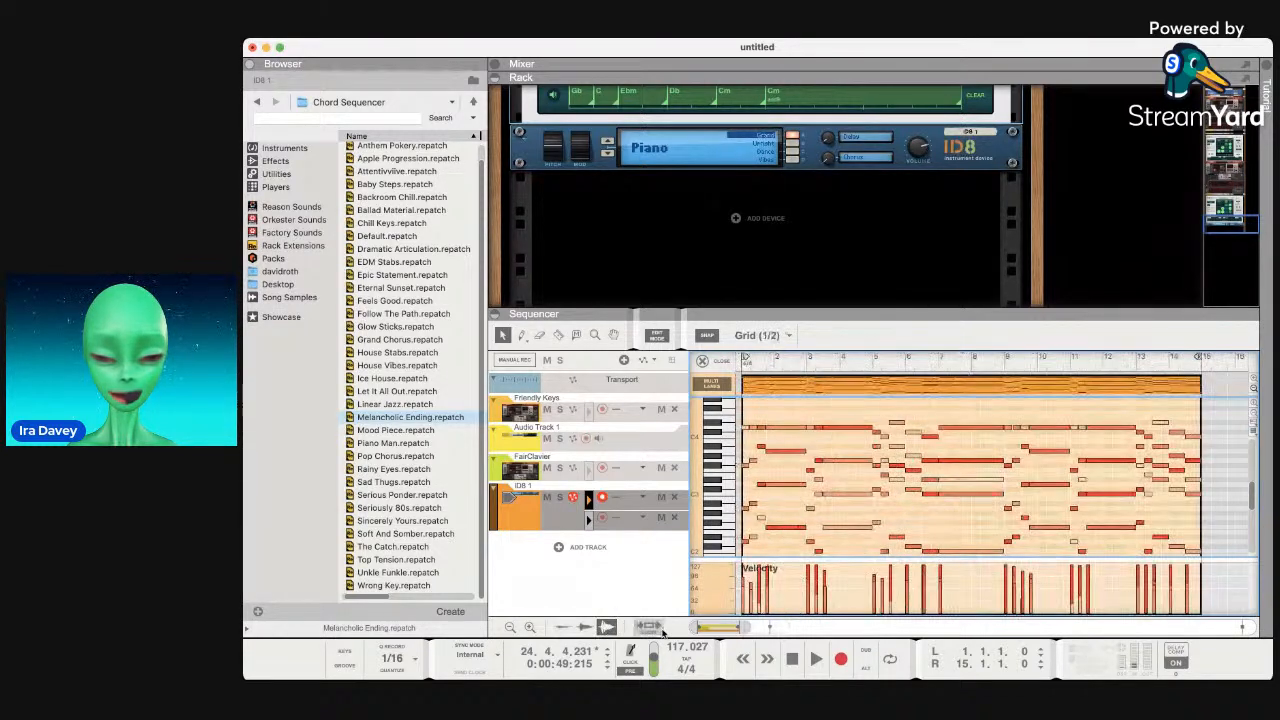
{"action": "scroll", "coordinate": [815, 449], "scroll_direction": "up", "scroll_amount": 5}
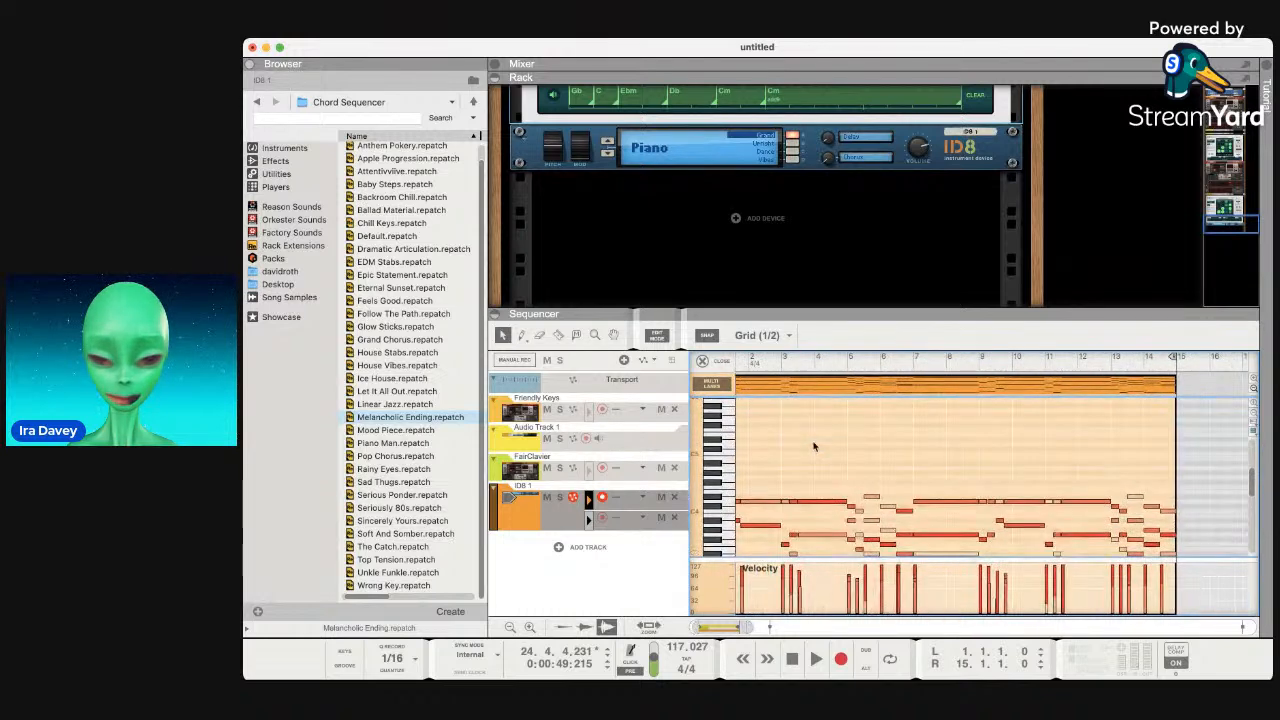
{"action": "left_click", "coordinate": [701, 361]}
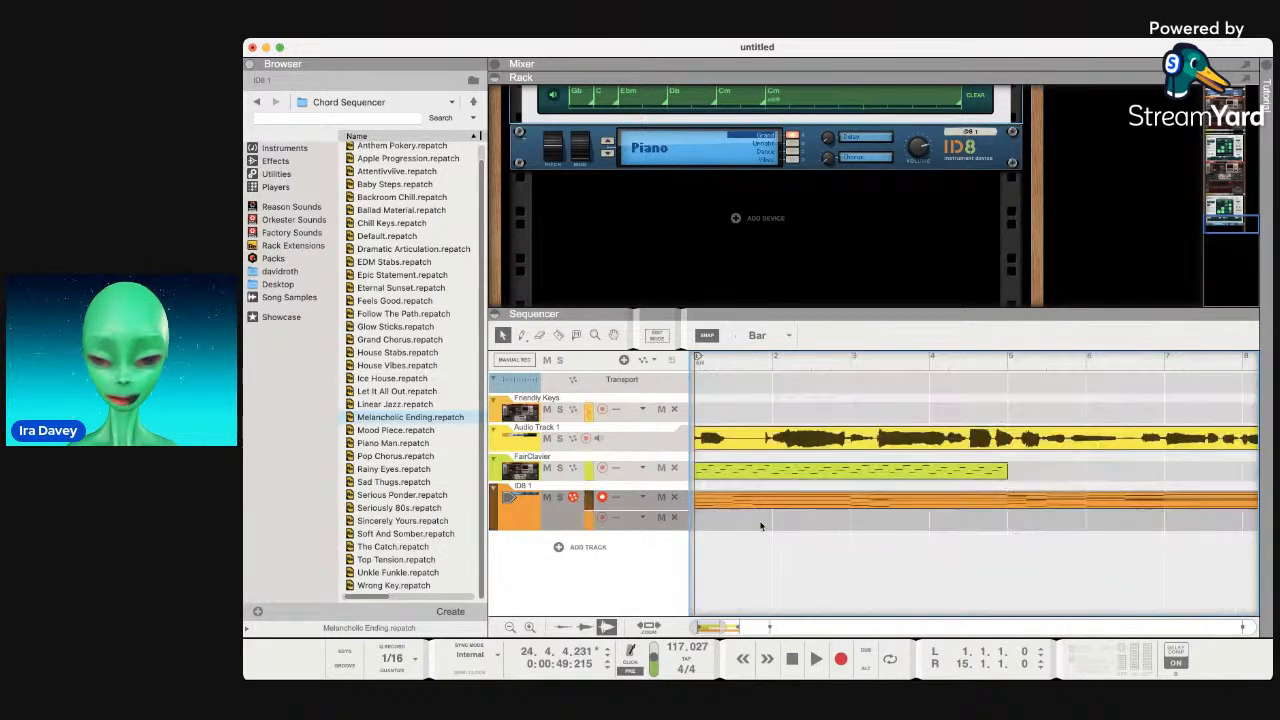
{"action": "double_click", "coordinate": [726, 501]}
Check the ID8 track's first and empty second note lanes, then bring back the chord clip.
{"action": "left_click", "coordinate": [588, 502]}
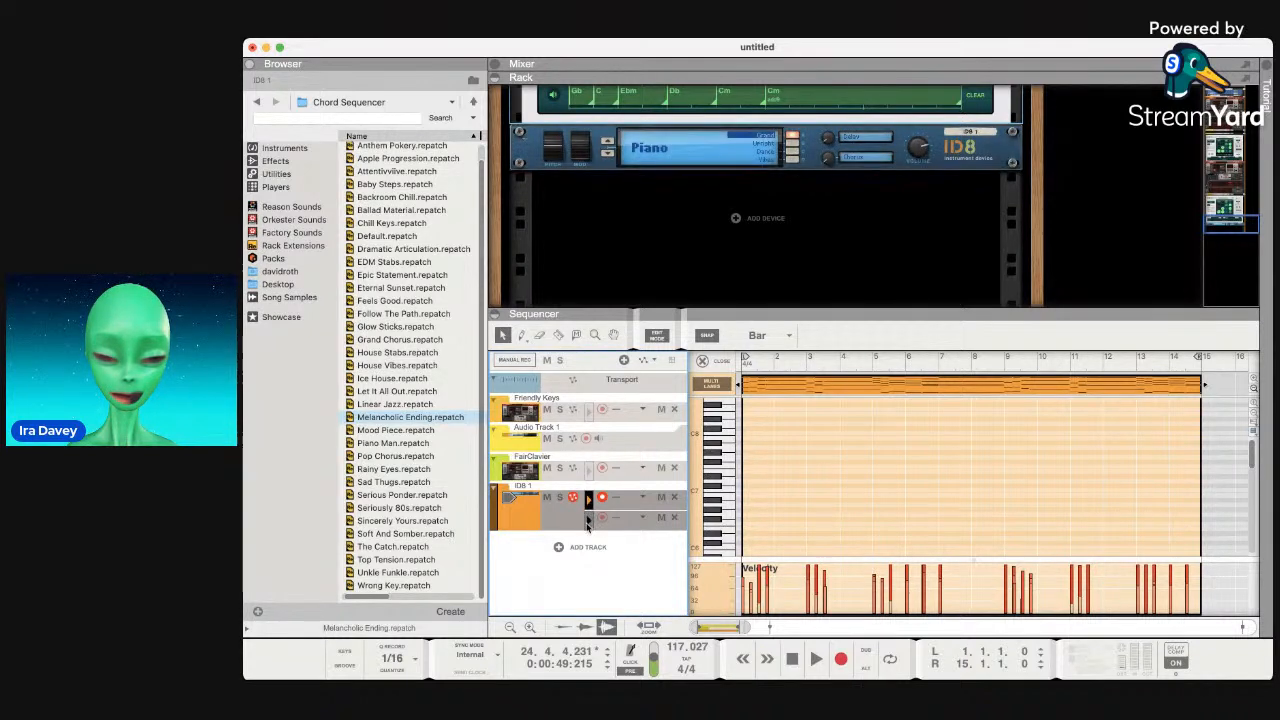
{"action": "left_click", "coordinate": [597, 516]}
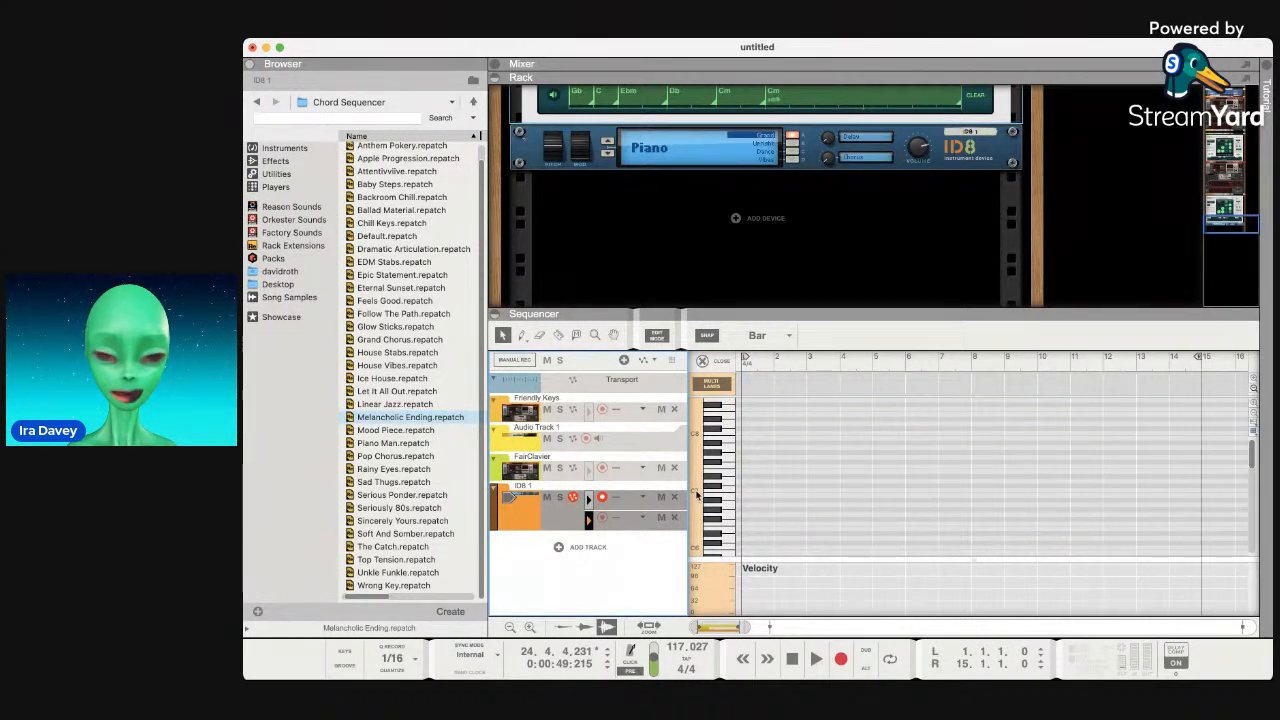
{"action": "left_click", "coordinate": [493, 489]}
{"action": "left_click", "coordinate": [493, 490]}
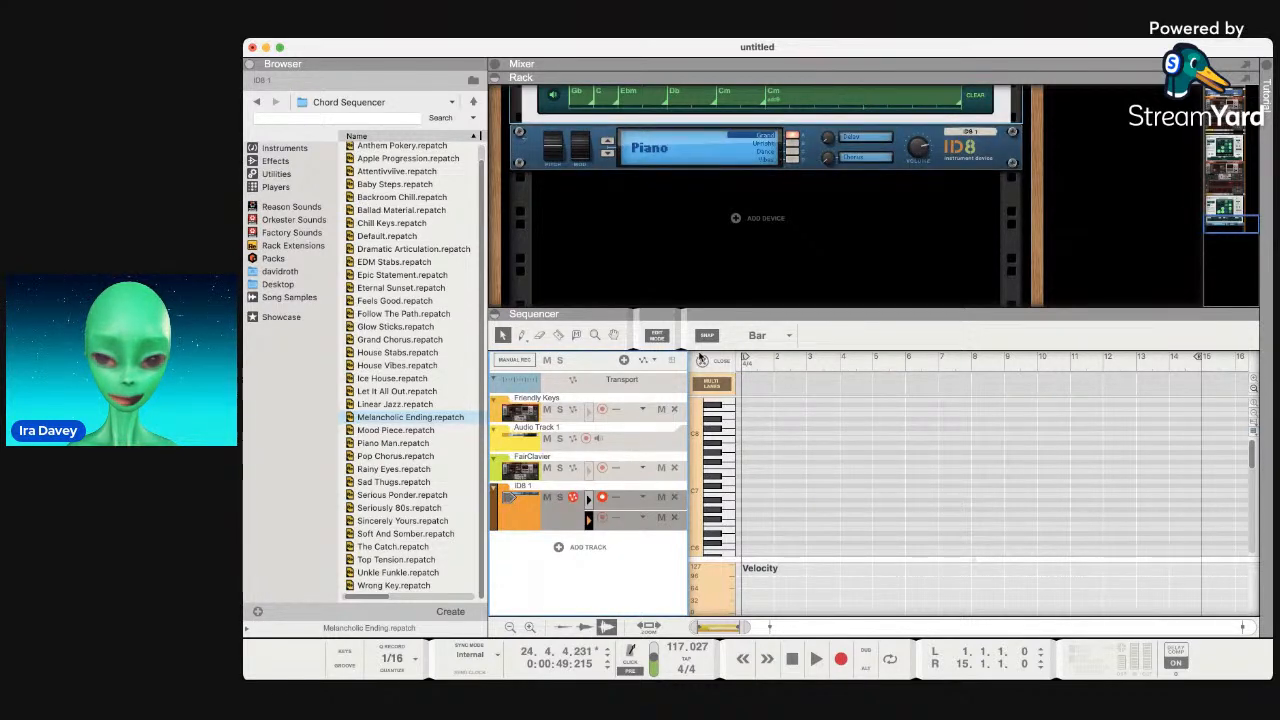
{"action": "scroll", "coordinate": [730, 300], "scroll_direction": "up", "scroll_amount": 1}
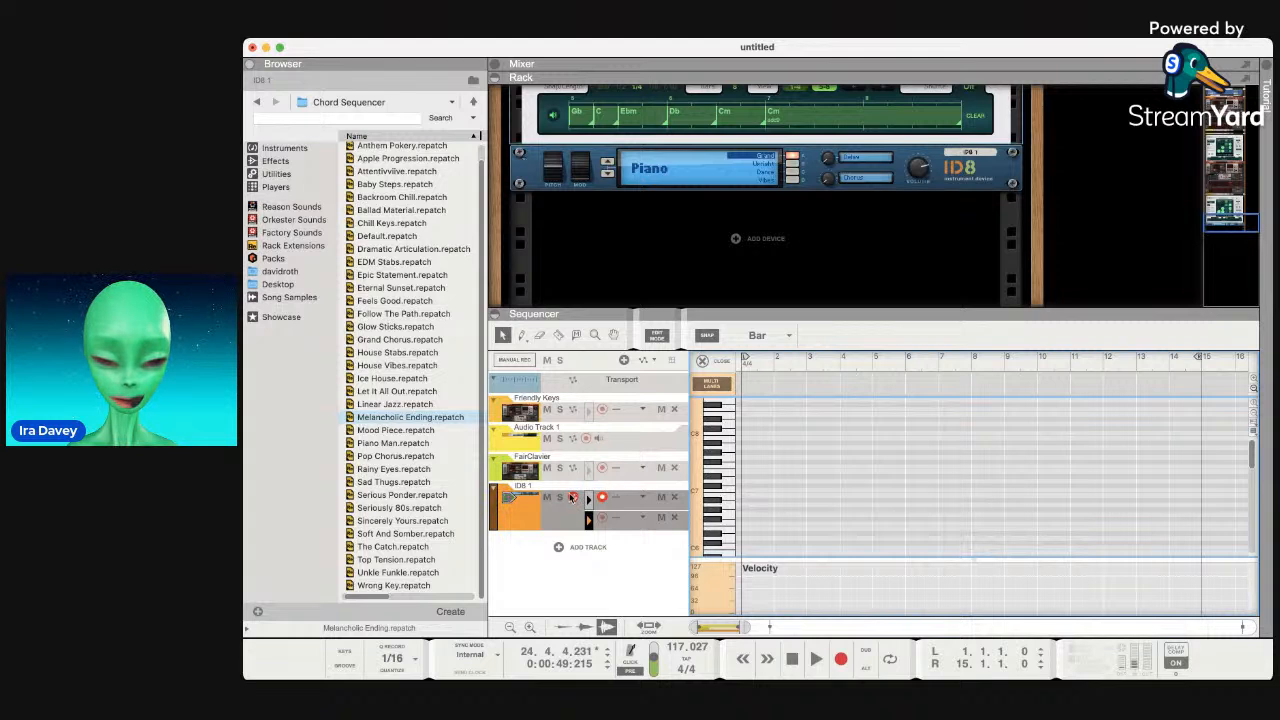
{"action": "left_click", "coordinate": [572, 495]}
Audition notes on the piano-roll keyboard, then return to the rack.
{"action": "left_click", "coordinate": [715, 440]}
{"action": "left_click", "coordinate": [716, 439]}
{"action": "left_click", "coordinate": [716, 438]}
{"action": "left_click", "coordinate": [716, 438]}
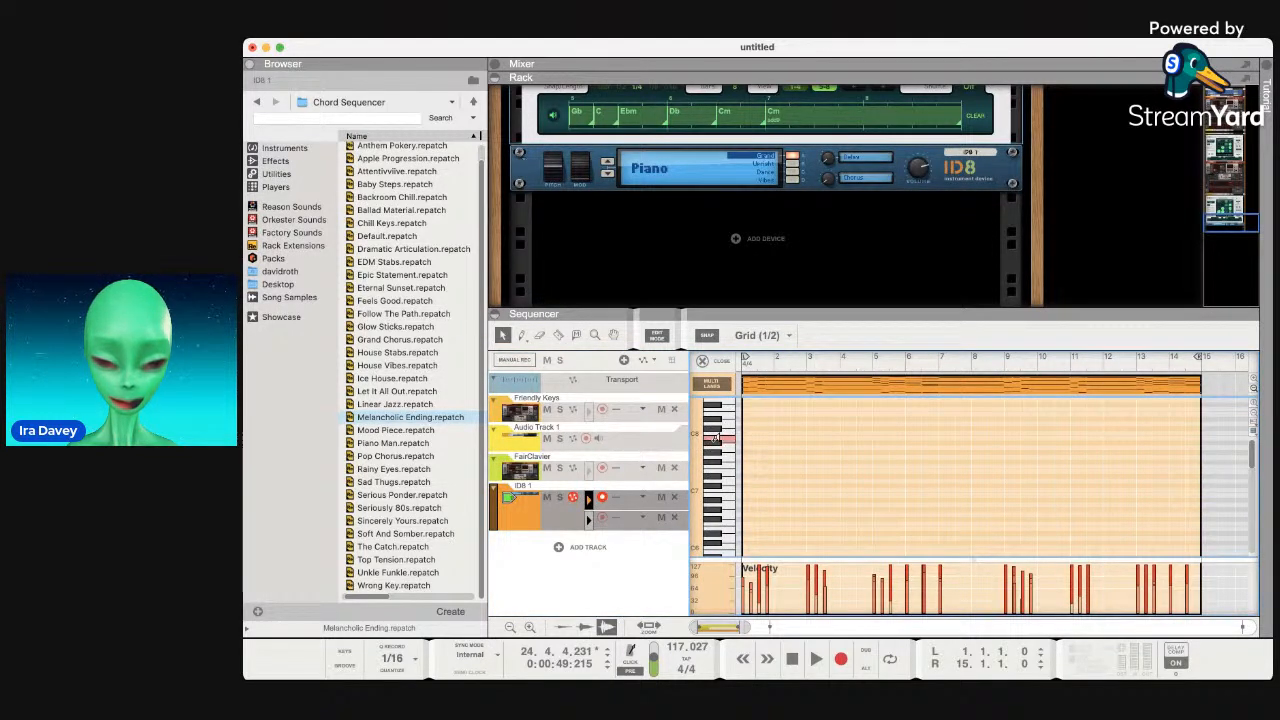
{"action": "left_click", "coordinate": [716, 438]}
{"action": "left_click", "coordinate": [712, 266]}
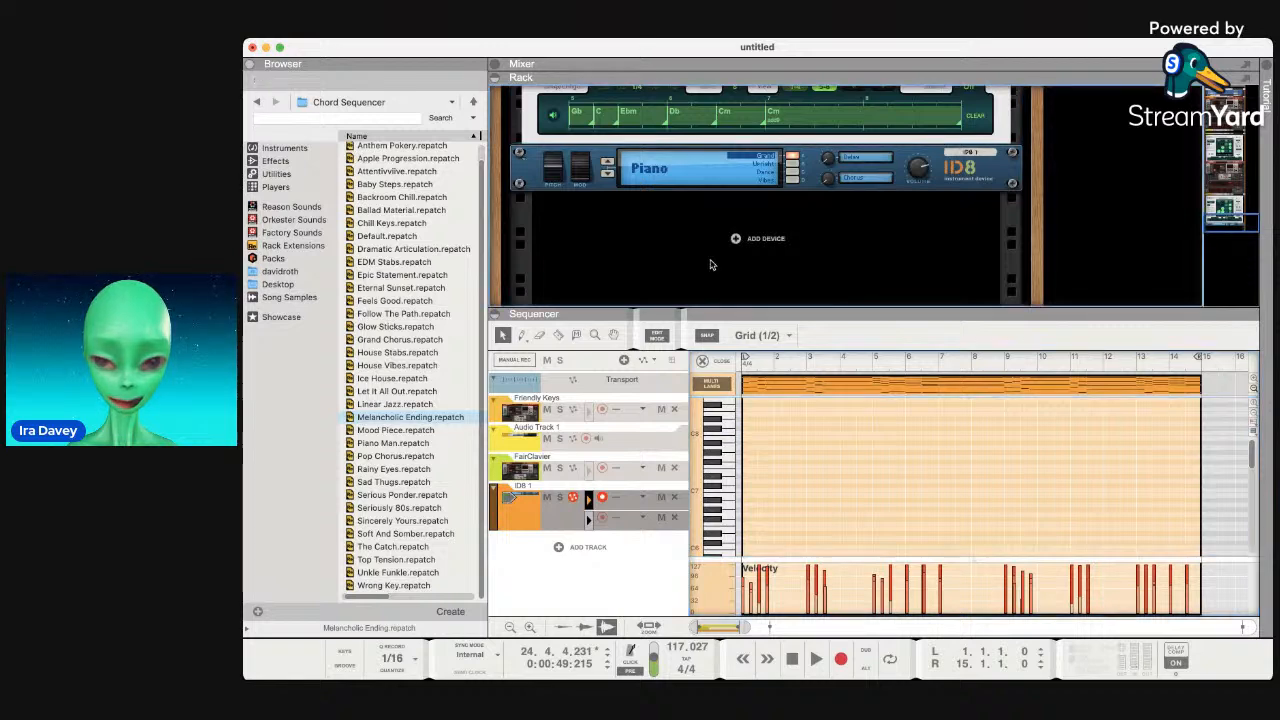
{"action": "scroll", "coordinate": [712, 265], "scroll_direction": "up", "scroll_amount": 8}
Audition the Cm add9, Ebm, F, Dm and EbMaj7 chord pads.
{"action": "left_click", "coordinate": [740, 230]}
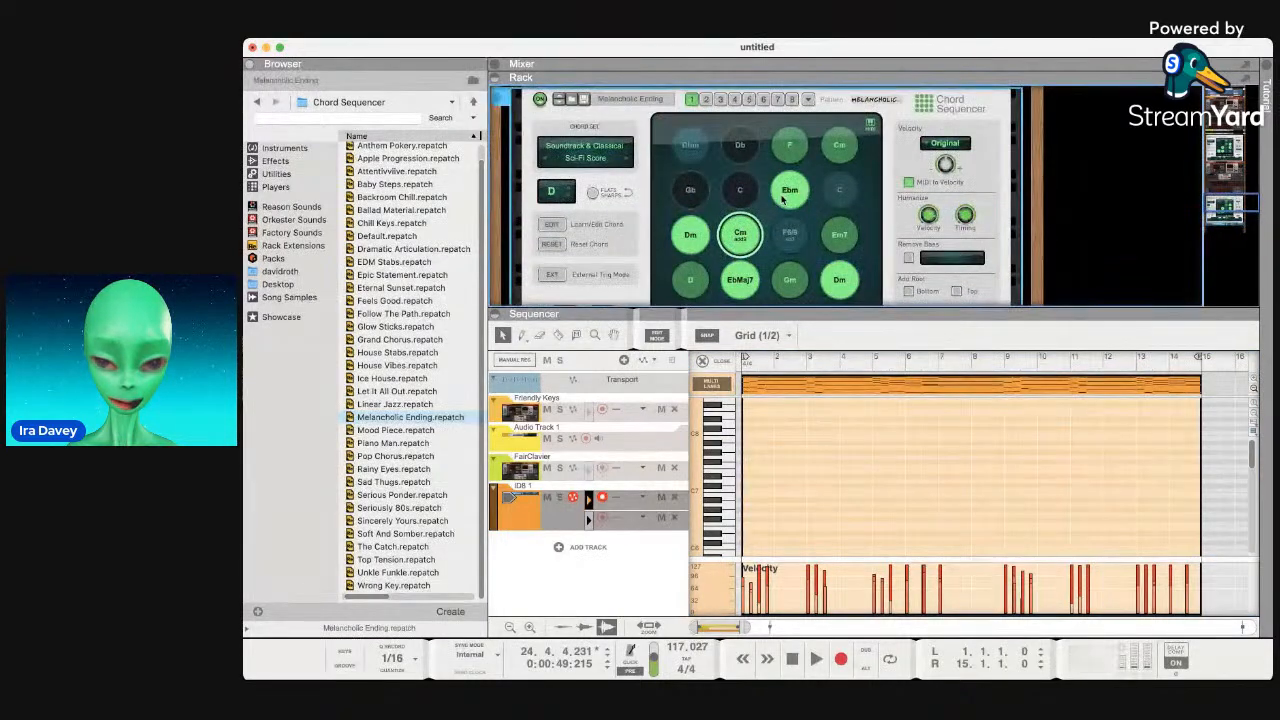
{"action": "left_click", "coordinate": [783, 198]}
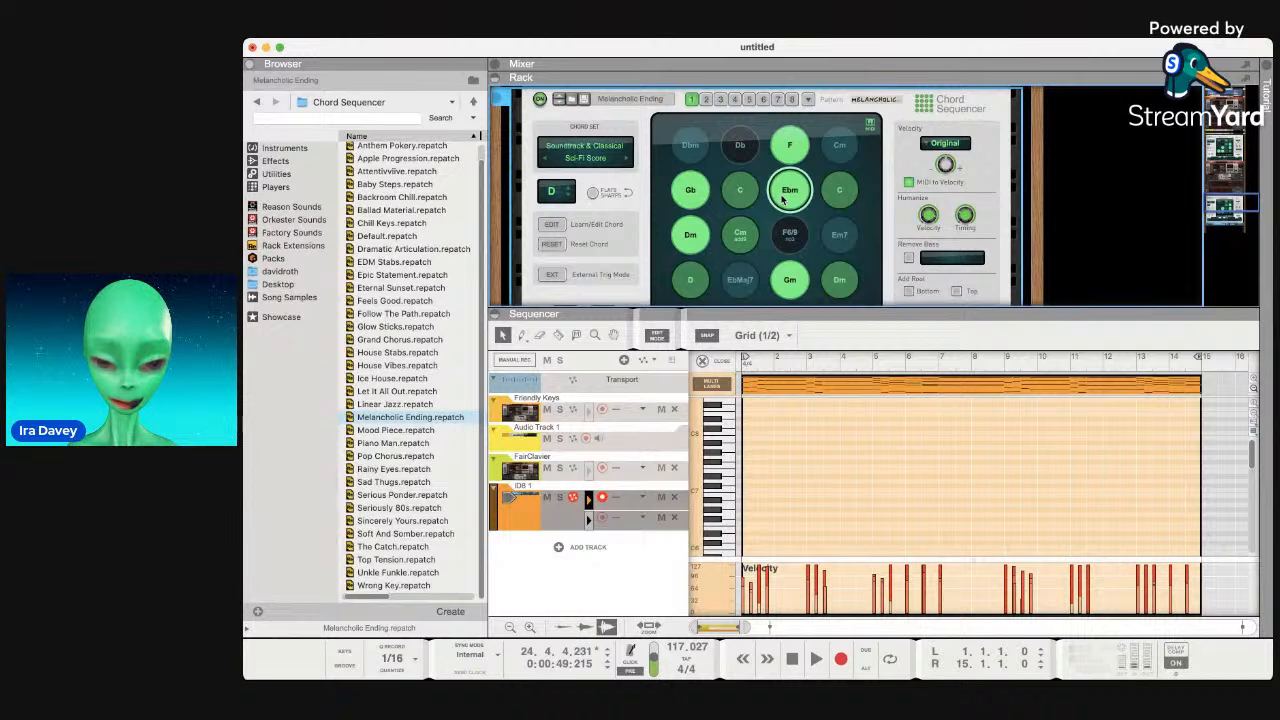
{"action": "left_click", "coordinate": [789, 160]}
{"action": "scroll", "coordinate": [789, 165], "scroll_direction": "down", "scroll_amount": 3}
{"action": "left_click", "coordinate": [691, 140]}
{"action": "left_click", "coordinate": [739, 172]}
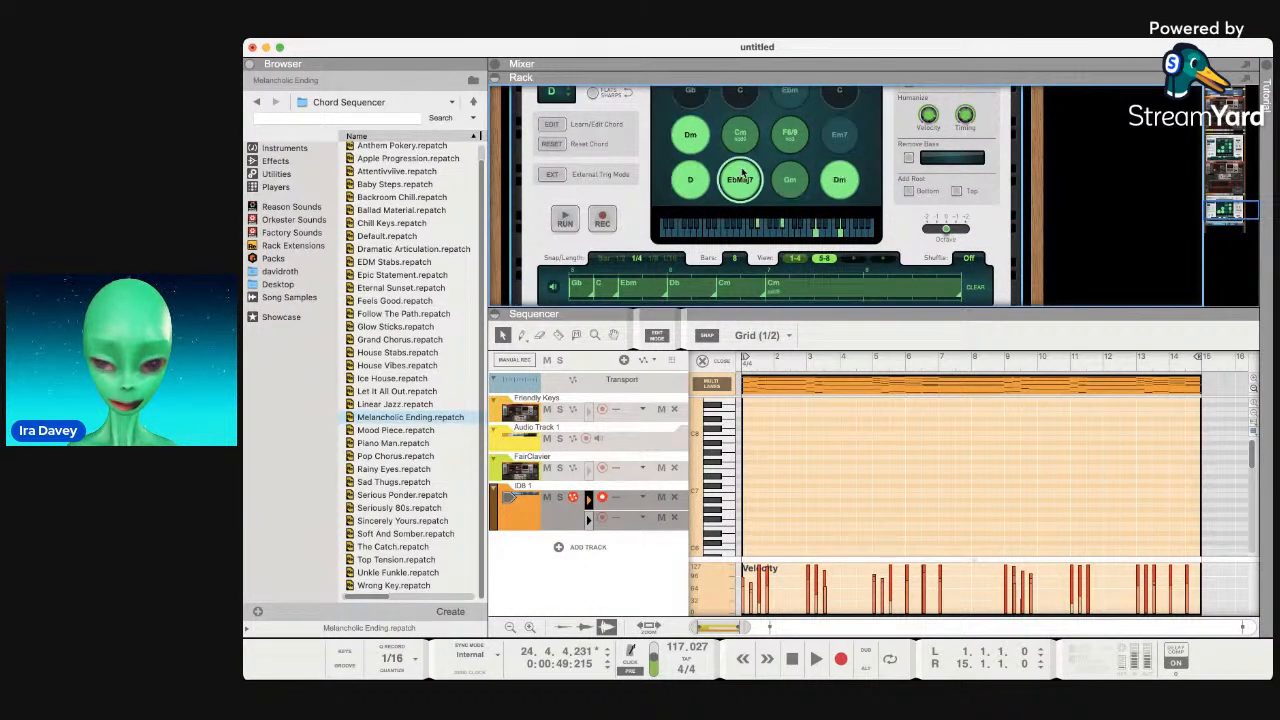
{"action": "left_click", "coordinate": [695, 137]}
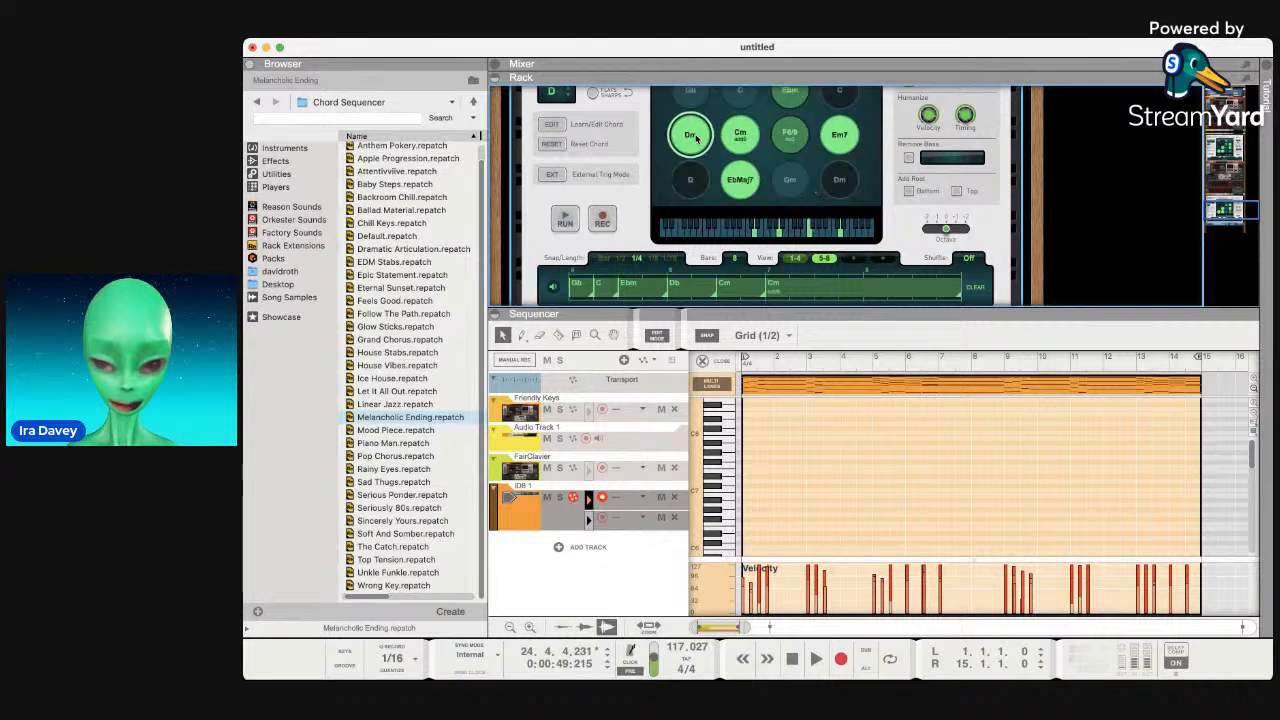
{"action": "scroll", "coordinate": [695, 137], "scroll_direction": "up", "scroll_amount": 3}
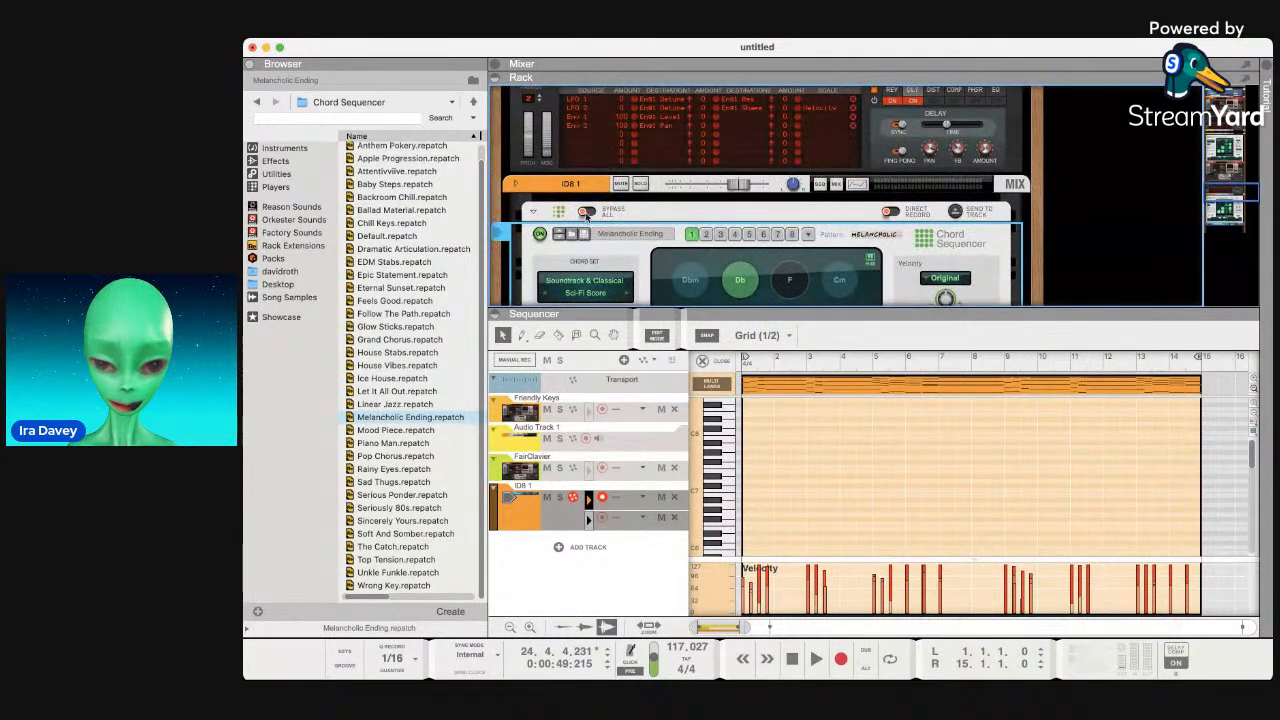
Bypass the Chord Sequencer and play piano-roll notes to hear the ID8 alone.
{"action": "left_click", "coordinate": [587, 213]}
{"action": "scroll", "coordinate": [634, 232], "scroll_direction": "down", "scroll_amount": 2}
{"action": "scroll", "coordinate": [634, 232], "scroll_direction": "down", "scroll_amount": 1}
{"action": "left_click", "coordinate": [710, 417]}
{"action": "left_click", "coordinate": [711, 445]}
{"action": "left_click", "coordinate": [711, 475]}
{"action": "scroll", "coordinate": [725, 274], "scroll_direction": "up", "scroll_amount": 4}
{"action": "scroll", "coordinate": [725, 274], "scroll_direction": "down", "scroll_amount": 6}
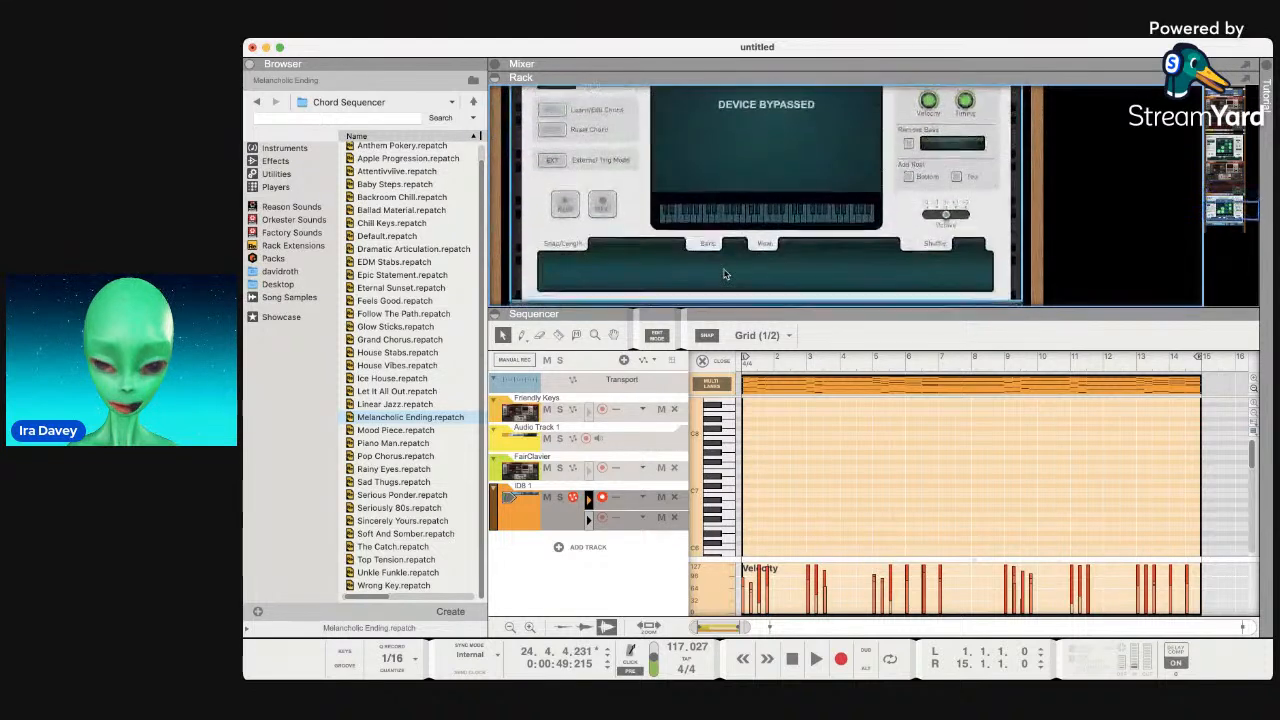
{"action": "scroll", "coordinate": [725, 277], "scroll_direction": "up", "scroll_amount": 2}
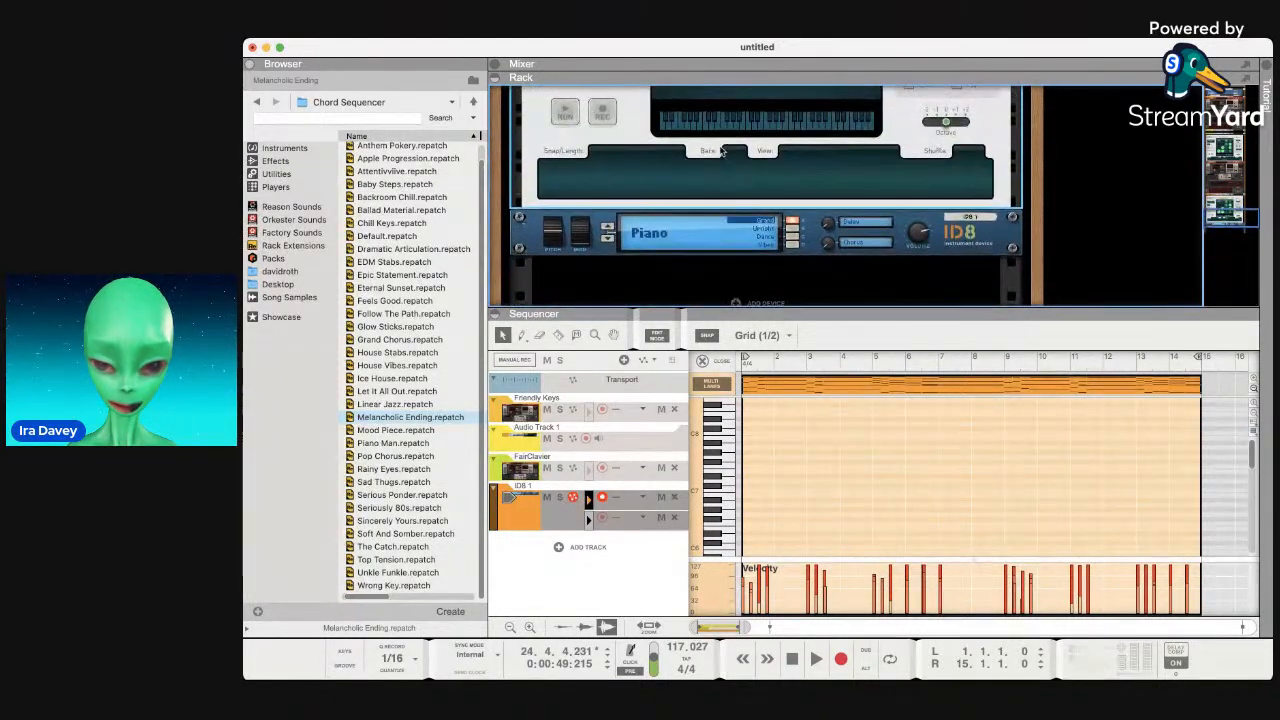
Step the ID8 sound category through the presets until it lands on Electric Piano.
{"action": "left_click", "coordinate": [790, 228]}
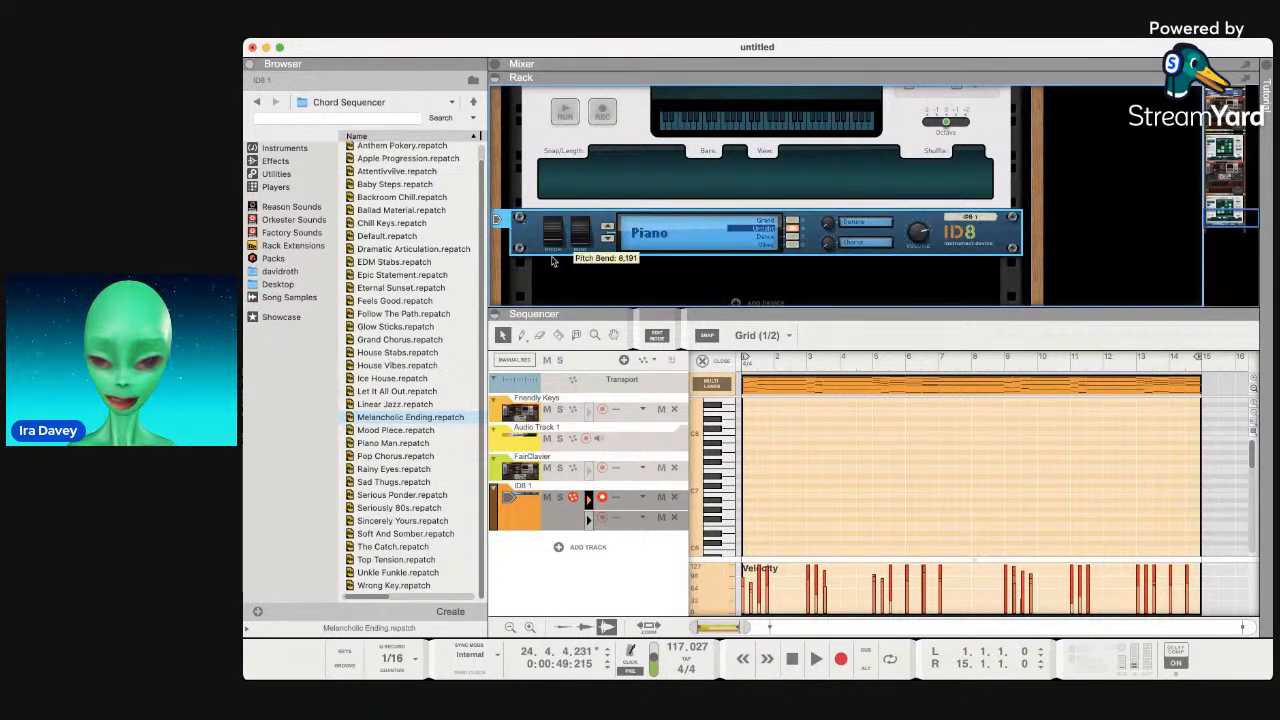
{"action": "left_click", "coordinate": [609, 227]}
{"action": "left_click", "coordinate": [609, 227]}
{"action": "left_click", "coordinate": [609, 227]}
{"action": "left_click", "coordinate": [609, 227]}
{"action": "left_click", "coordinate": [608, 228]}
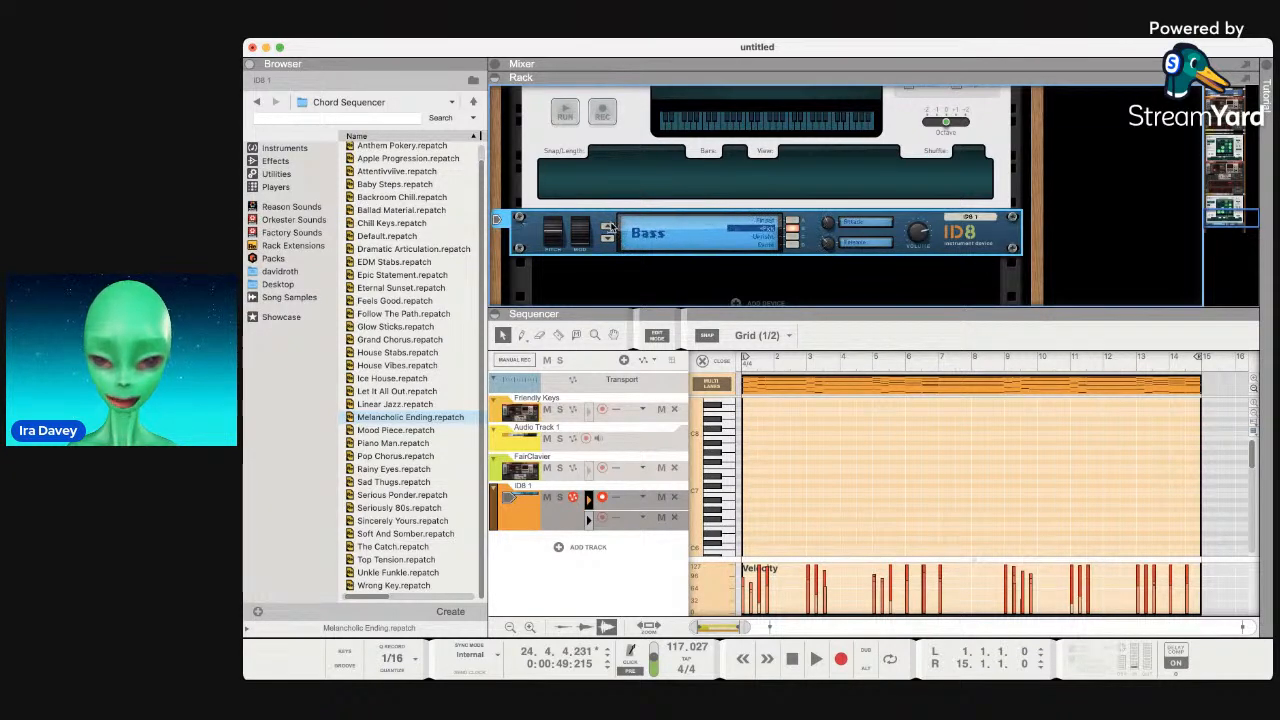
{"action": "left_click", "coordinate": [609, 227]}
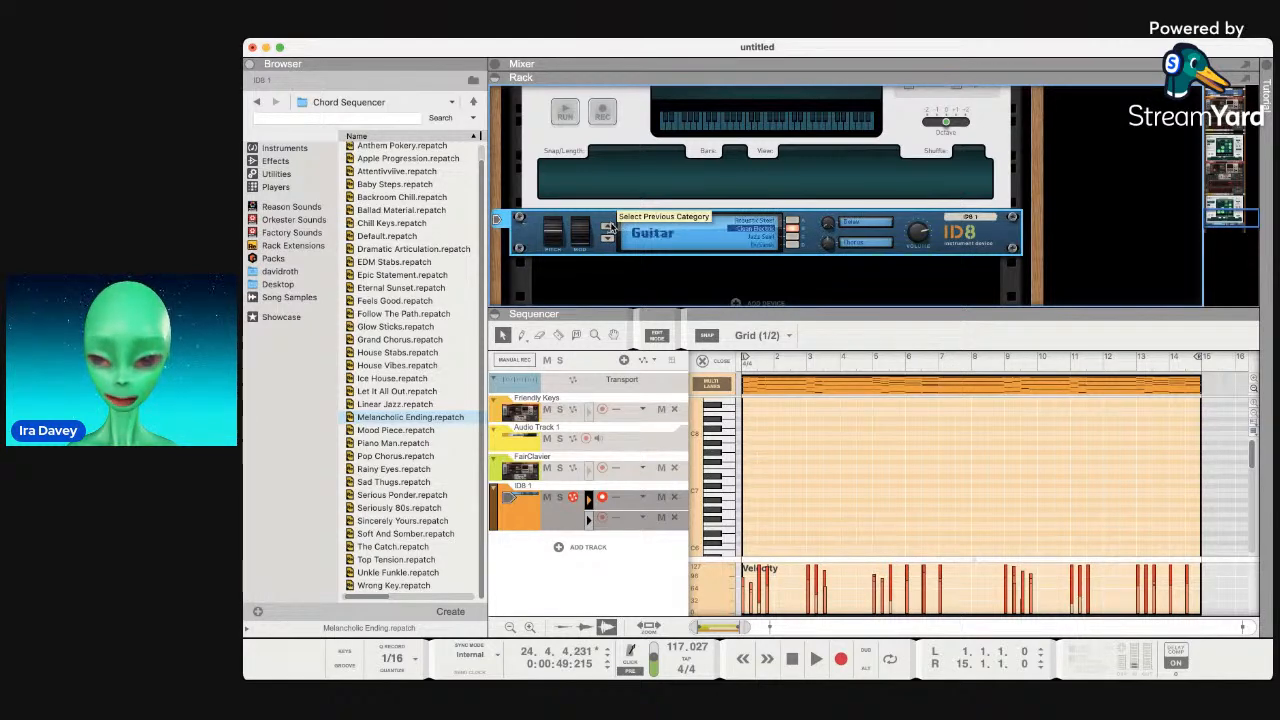
{"action": "left_click", "coordinate": [609, 227]}
{"action": "left_click", "coordinate": [611, 227]}
{"action": "left_click", "coordinate": [611, 227]}
{"action": "left_click", "coordinate": [608, 238]}
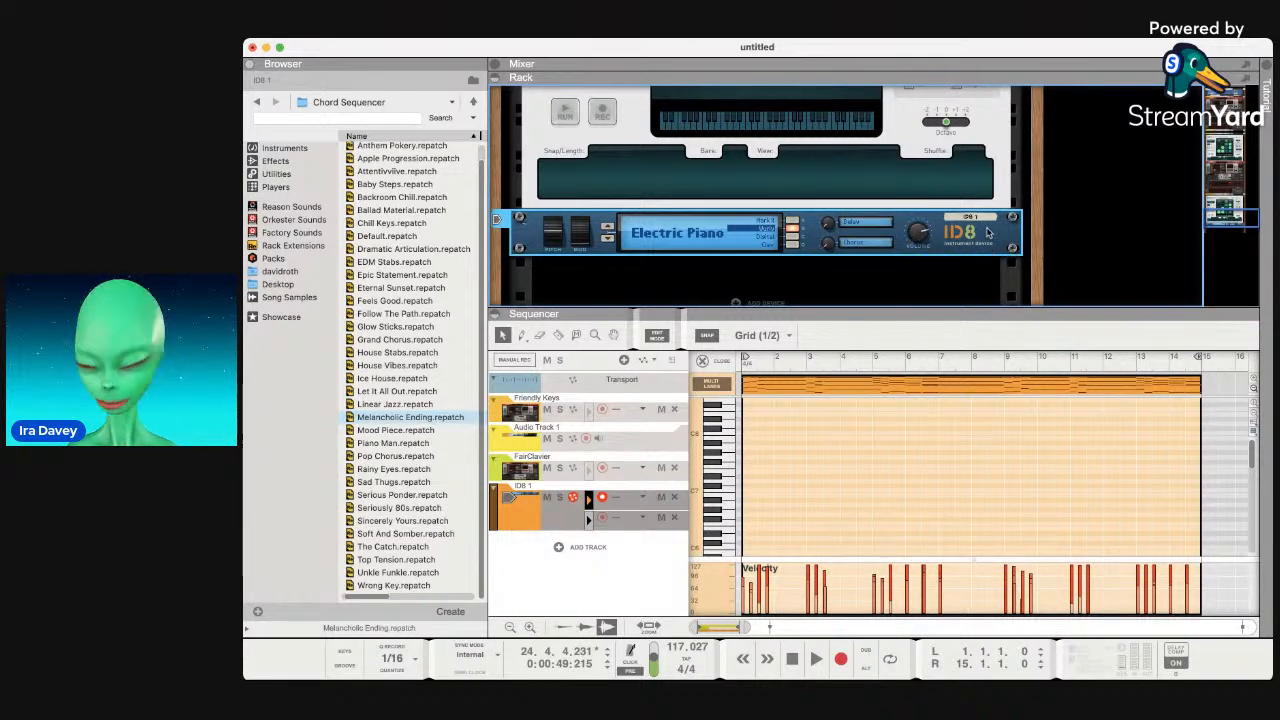
Start playback to hear the new Electric Piano sound.
{"action": "scroll", "coordinate": [918, 286], "scroll_direction": "down", "scroll_amount": 3}
{"action": "scroll", "coordinate": [920, 287], "scroll_direction": "up", "scroll_amount": 6}
{"action": "scroll", "coordinate": [920, 287], "scroll_direction": "down", "scroll_amount": 4}
{"action": "scroll", "coordinate": [920, 287], "scroll_direction": "up", "scroll_amount": 2}
{"action": "key", "text": "space"}
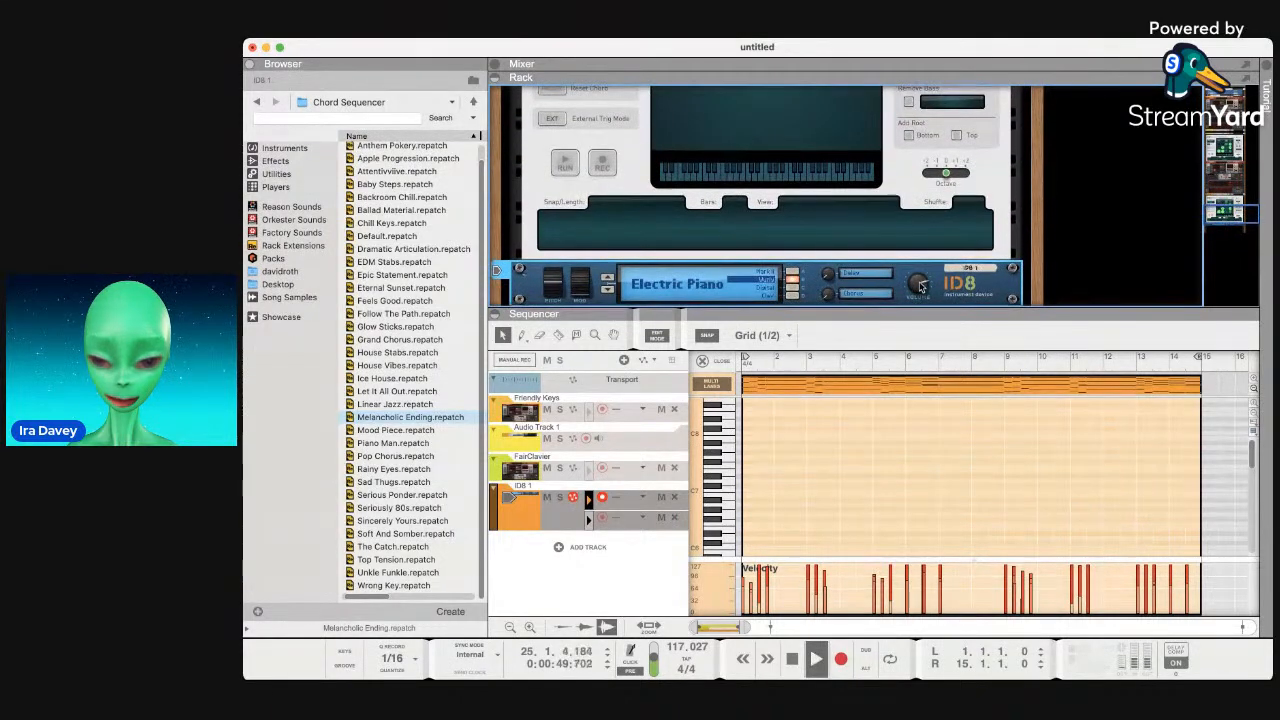
Stop playback, select every track in the sequencer with Cmd+A, and delete them.
{"action": "left_click", "coordinate": [525, 507]}
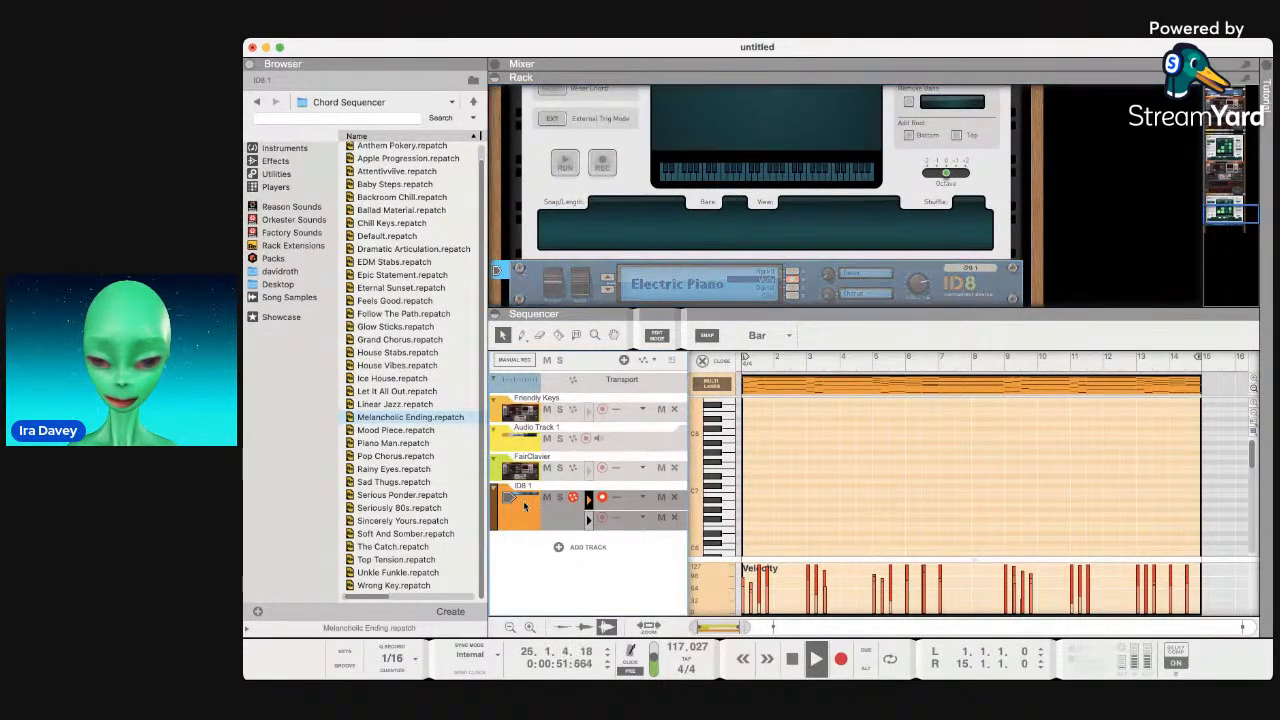
{"action": "key", "text": "space"}
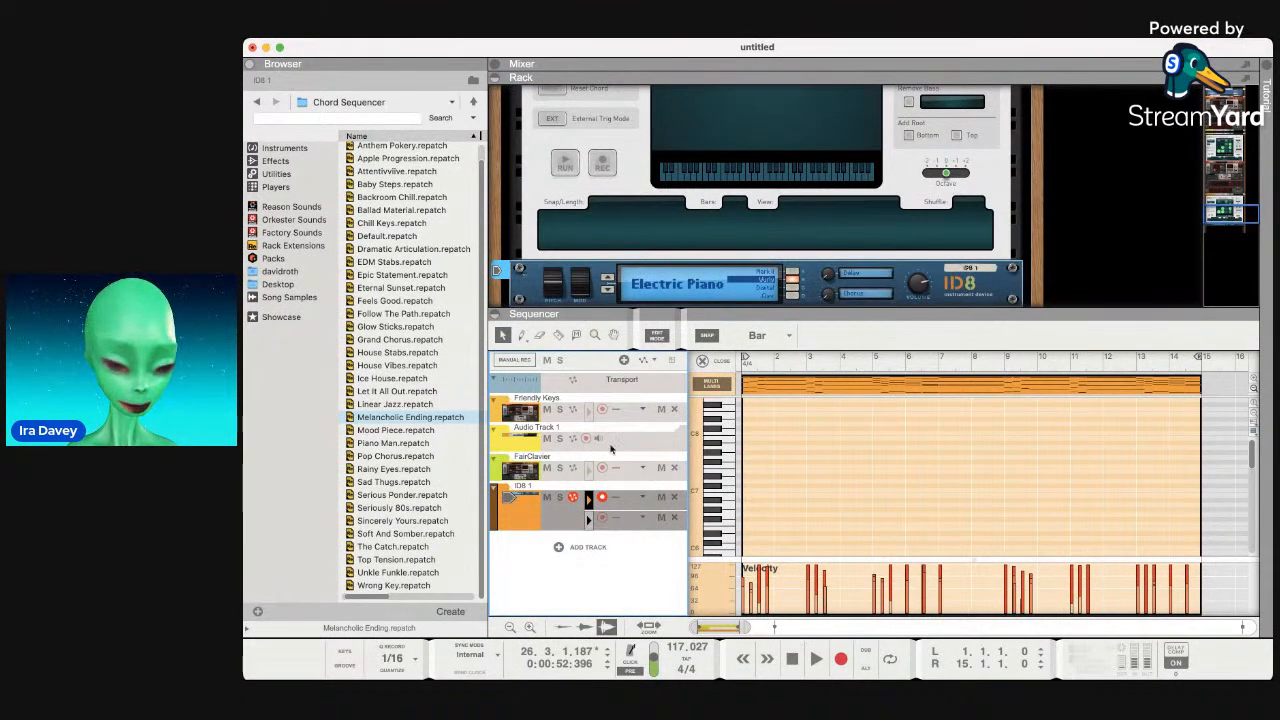
{"action": "key", "text": "super+a"}
{"action": "key", "text": "Delete"}
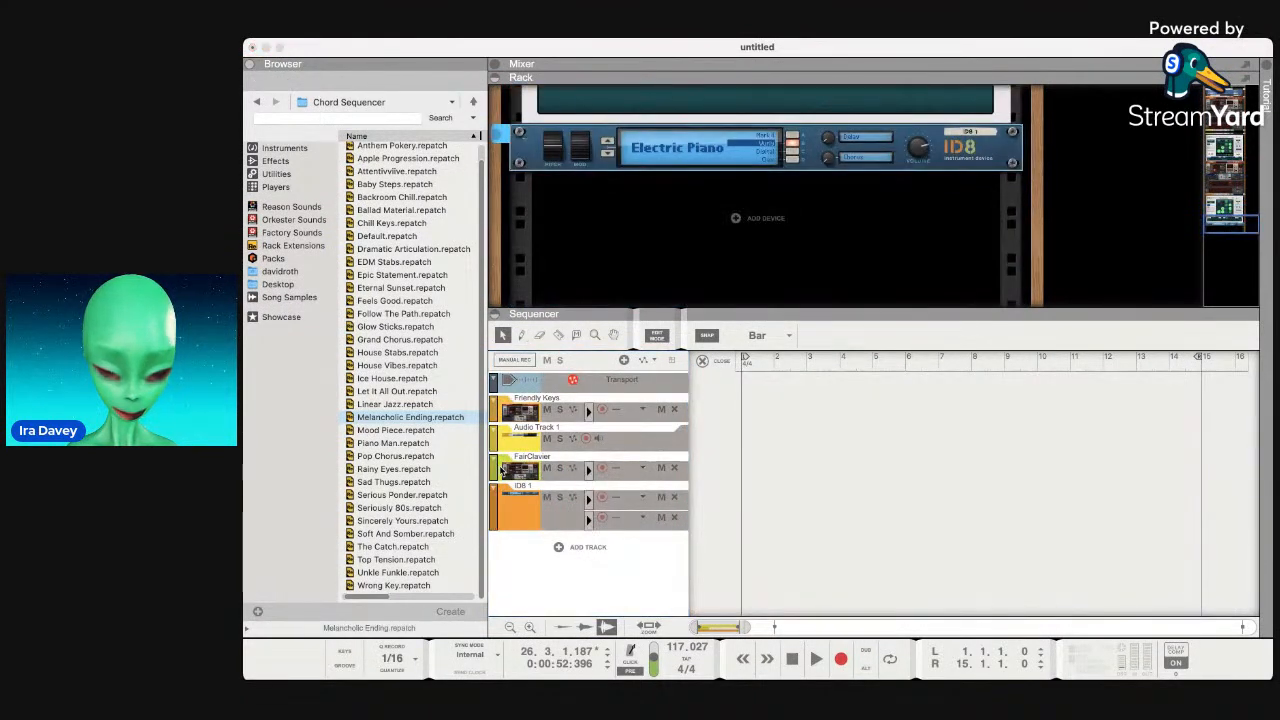
Confirm deleting all tracks, then load the Linear Jazz chord patch into the empty rack.
{"action": "left_click", "coordinate": [771, 306]}
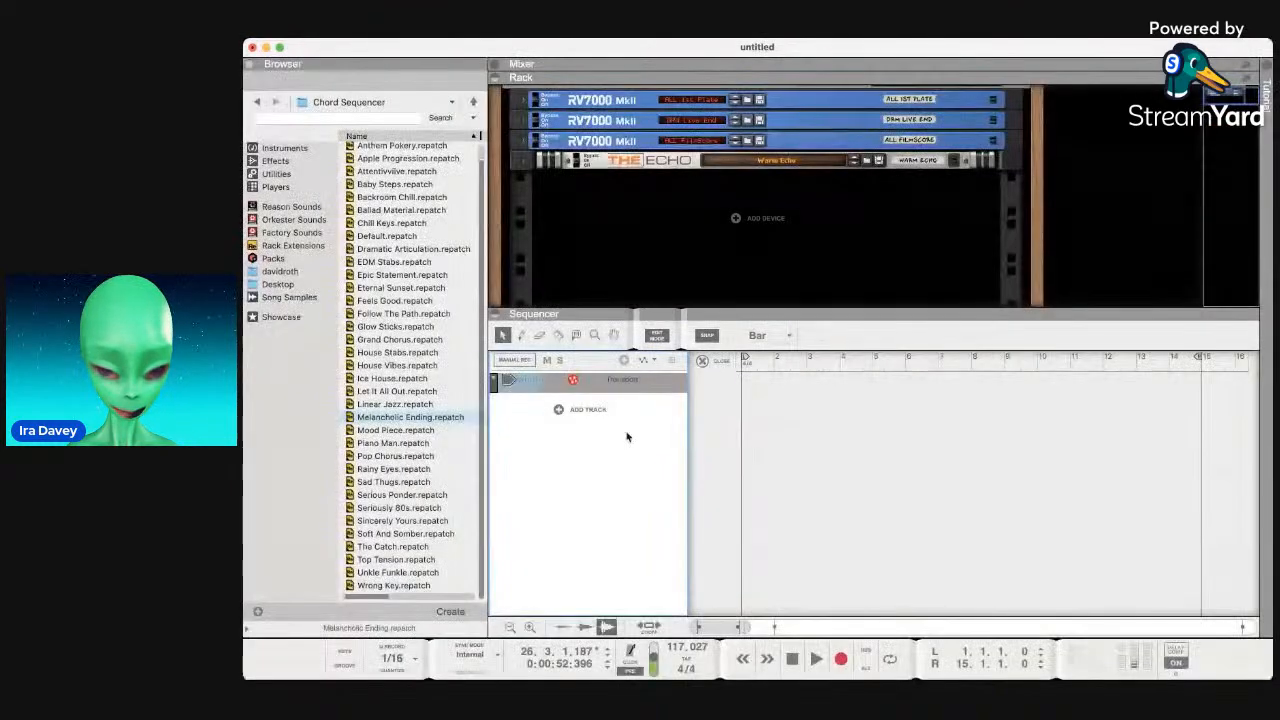
{"action": "left_click", "coordinate": [699, 197]}
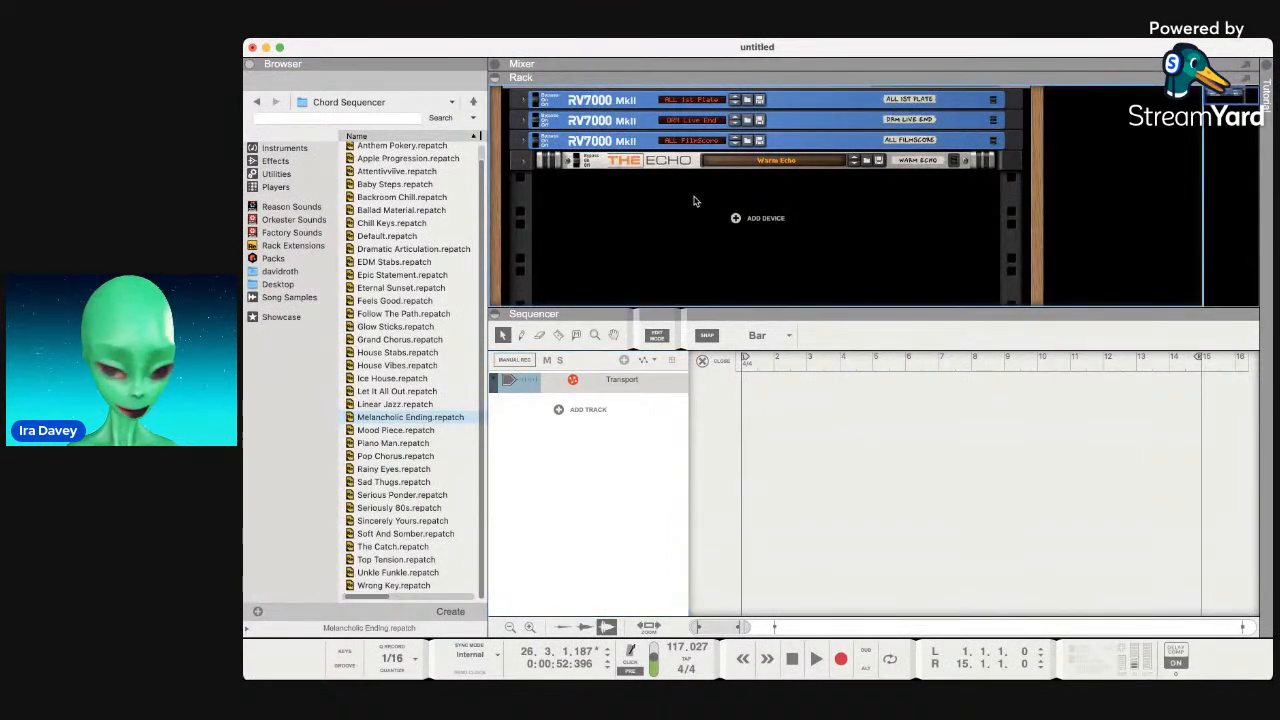
{"action": "left_click", "coordinate": [436, 406]}
{"action": "left_click_drag", "start_coordinate": [415, 404], "coordinate": [642, 222]}
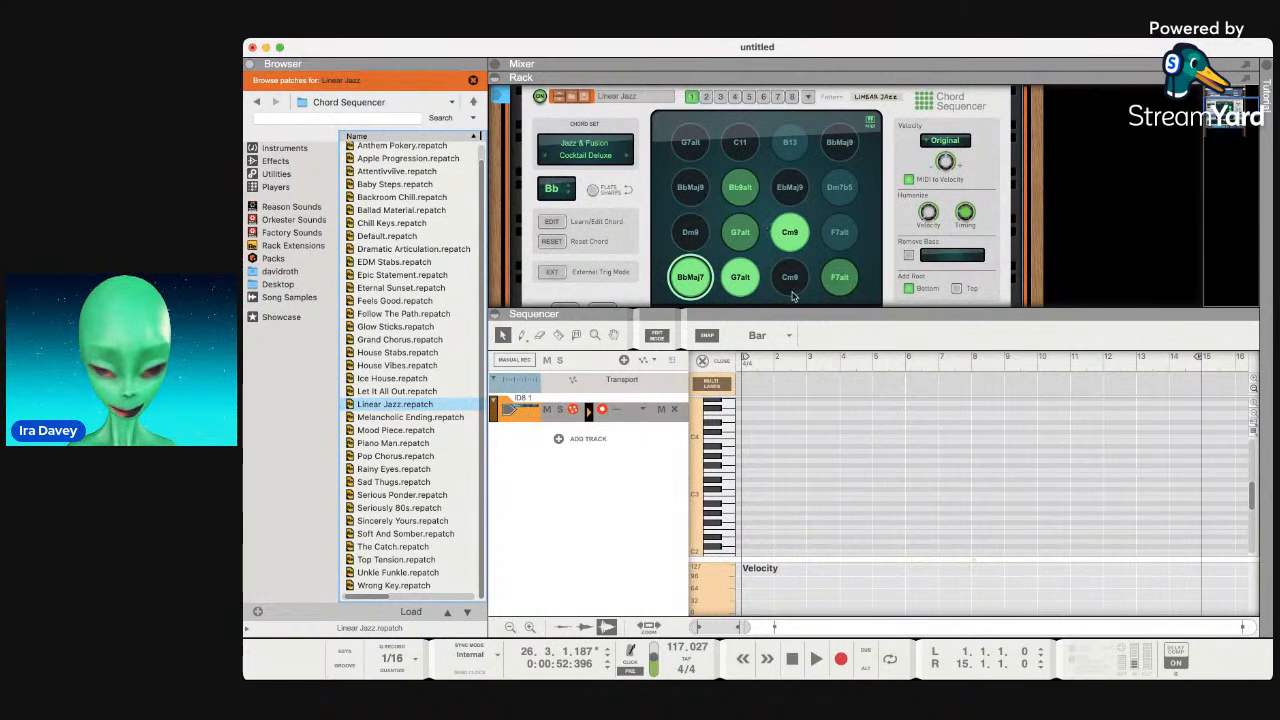
Audition the G7alt, C11, B13, EbMaj9, Dm7b5 and BbMaj9 chords and an ID8 note.
{"action": "left_click", "coordinate": [729, 291]}
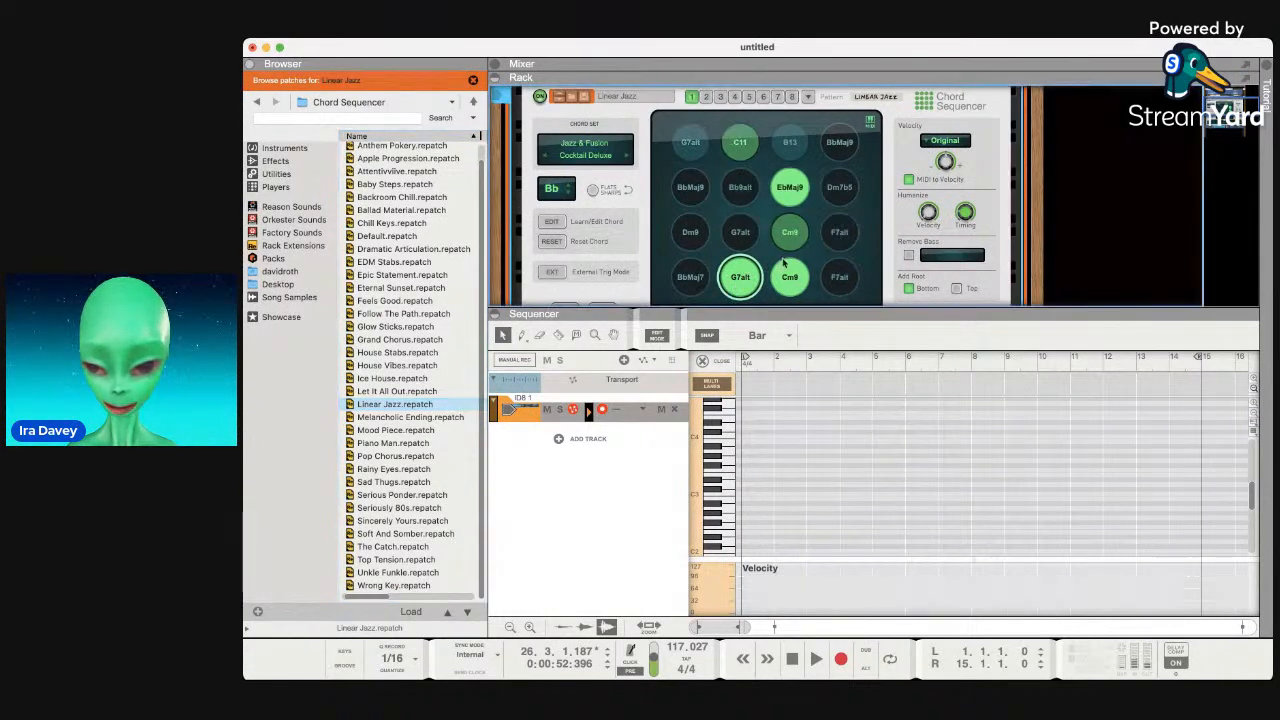
{"action": "left_click", "coordinate": [739, 233]}
{"action": "left_click", "coordinate": [740, 139]}
{"action": "left_click", "coordinate": [690, 150]}
{"action": "left_click", "coordinate": [783, 145]}
{"action": "left_click", "coordinate": [800, 186]}
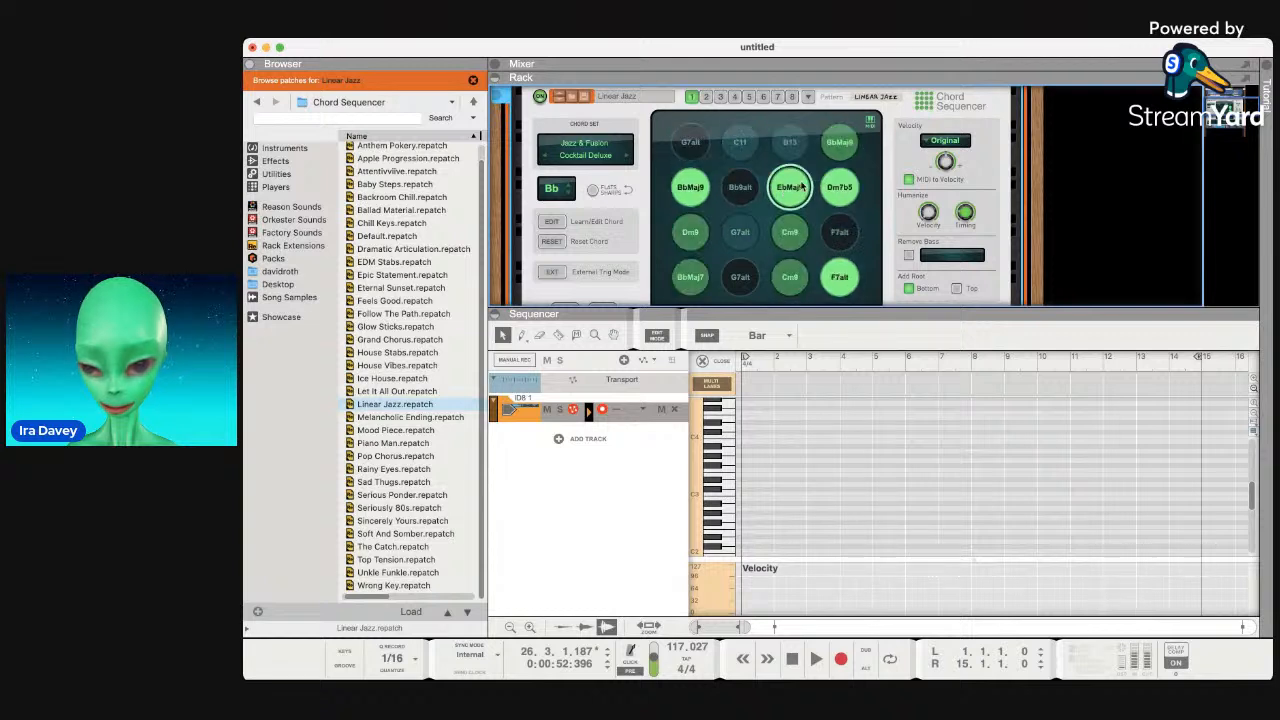
{"action": "left_click", "coordinate": [838, 188]}
{"action": "left_click", "coordinate": [838, 145]}
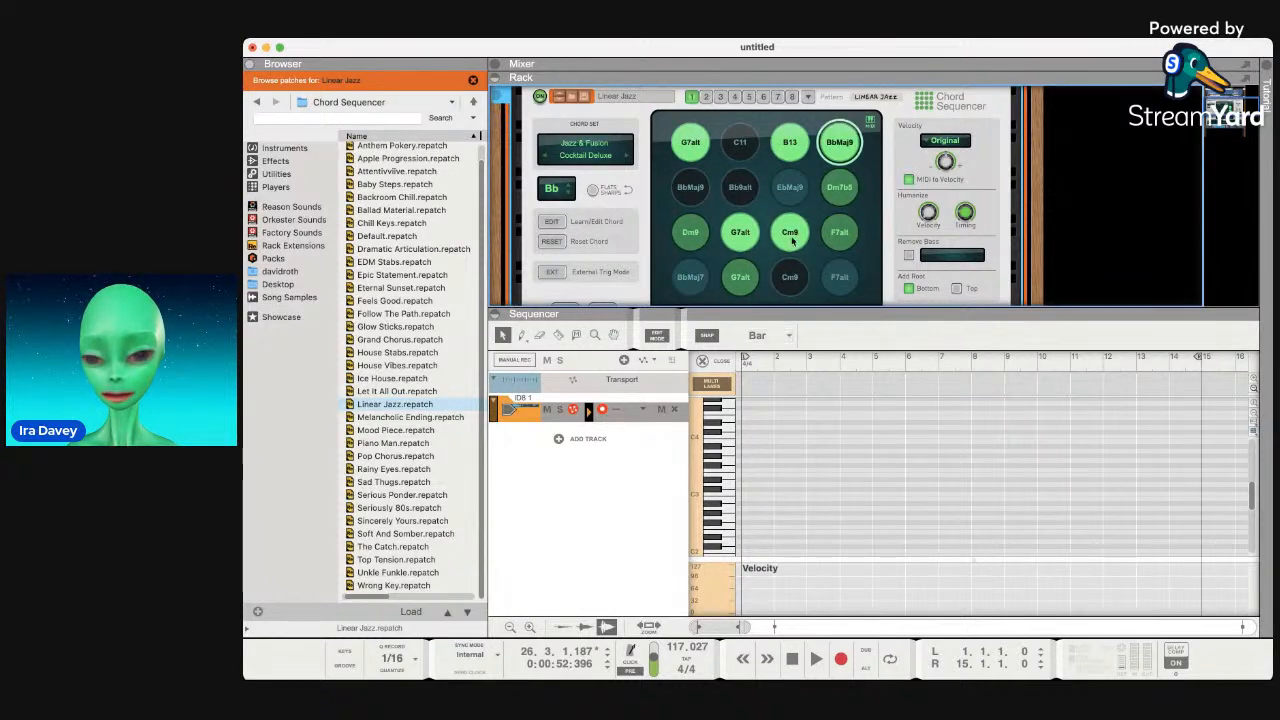
{"action": "scroll", "coordinate": [727, 432], "scroll_direction": "right", "scroll_amount": 1}
{"action": "left_click", "coordinate": [728, 427]}
Create a clip at bar 1 on the ID8 note lane and stretch it to end at bar 17.
{"action": "scroll", "coordinate": [748, 432], "scroll_direction": "left", "scroll_amount": 1}
{"action": "scroll", "coordinate": [750, 430], "scroll_direction": "down", "scroll_amount": 1}
{"action": "double_click", "coordinate": [759, 423]}
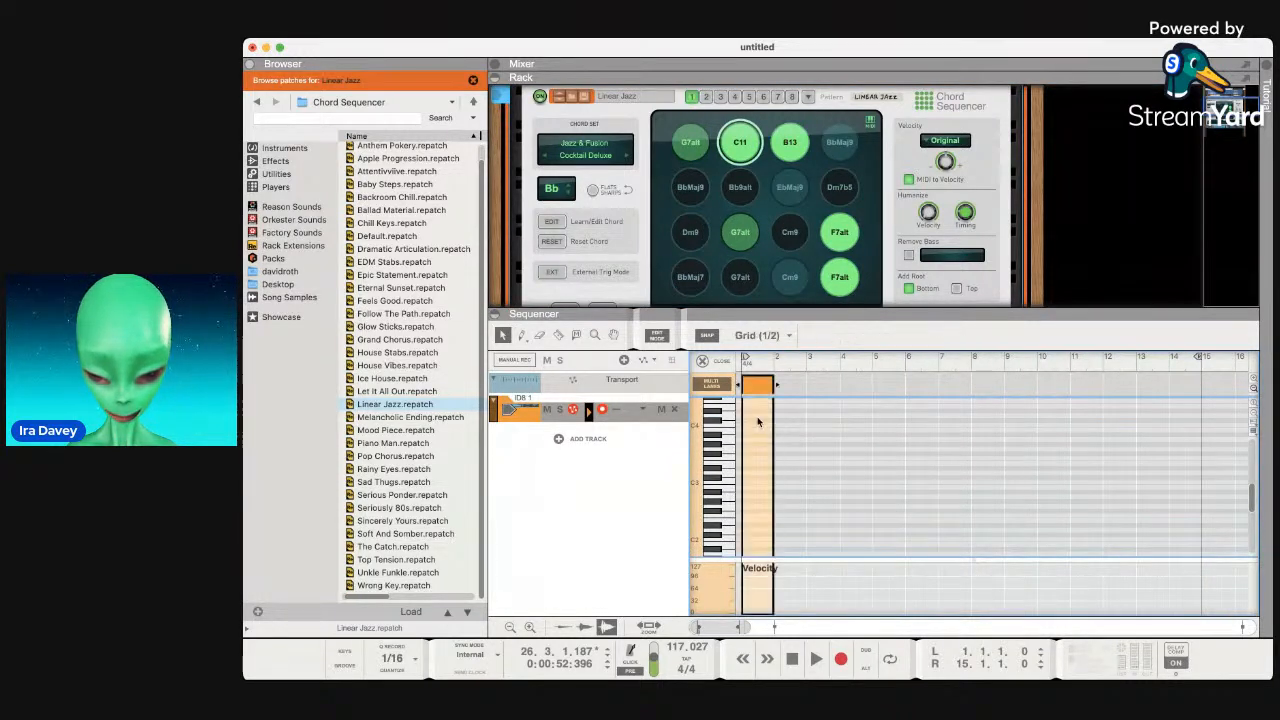
{"action": "left_click_drag", "start_coordinate": [774, 388], "coordinate": [1249, 368]}
{"action": "scroll", "coordinate": [1249, 368], "scroll_direction": "right", "scroll_amount": 2}
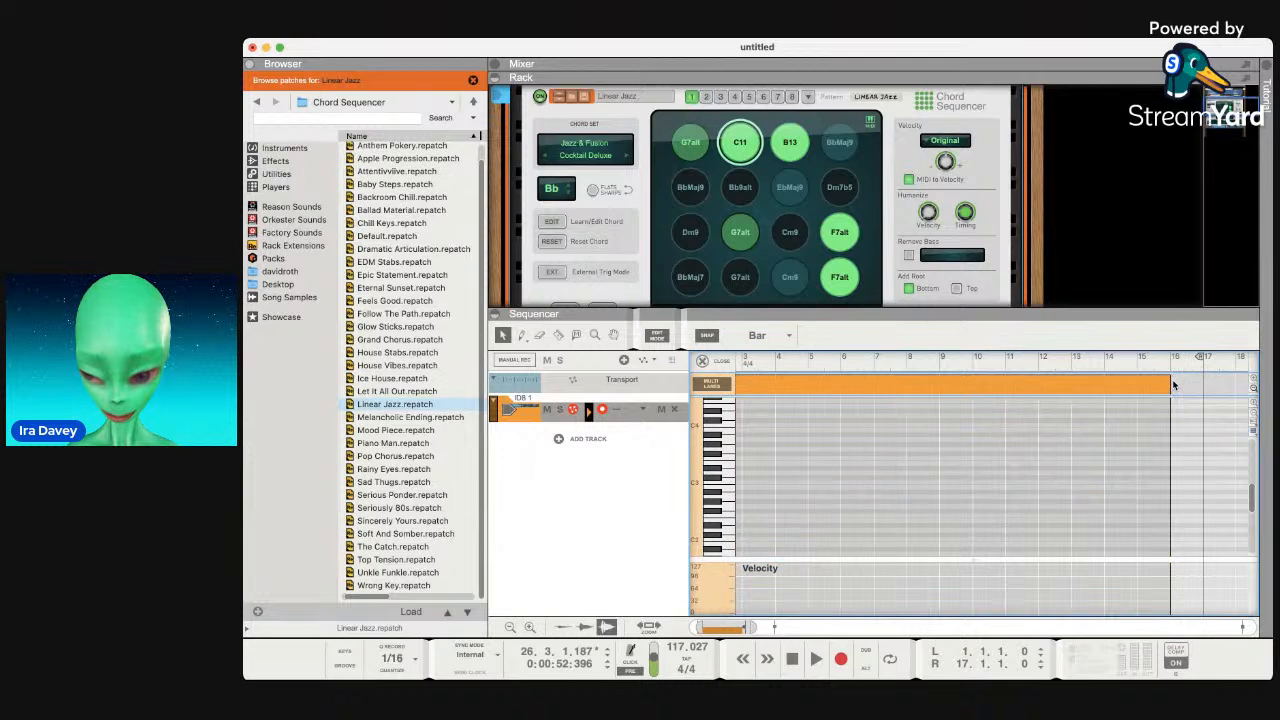
{"action": "left_click_drag", "start_coordinate": [1174, 386], "coordinate": [1203, 386]}
{"action": "scroll", "coordinate": [965, 476], "scroll_direction": "left", "scroll_amount": 3}
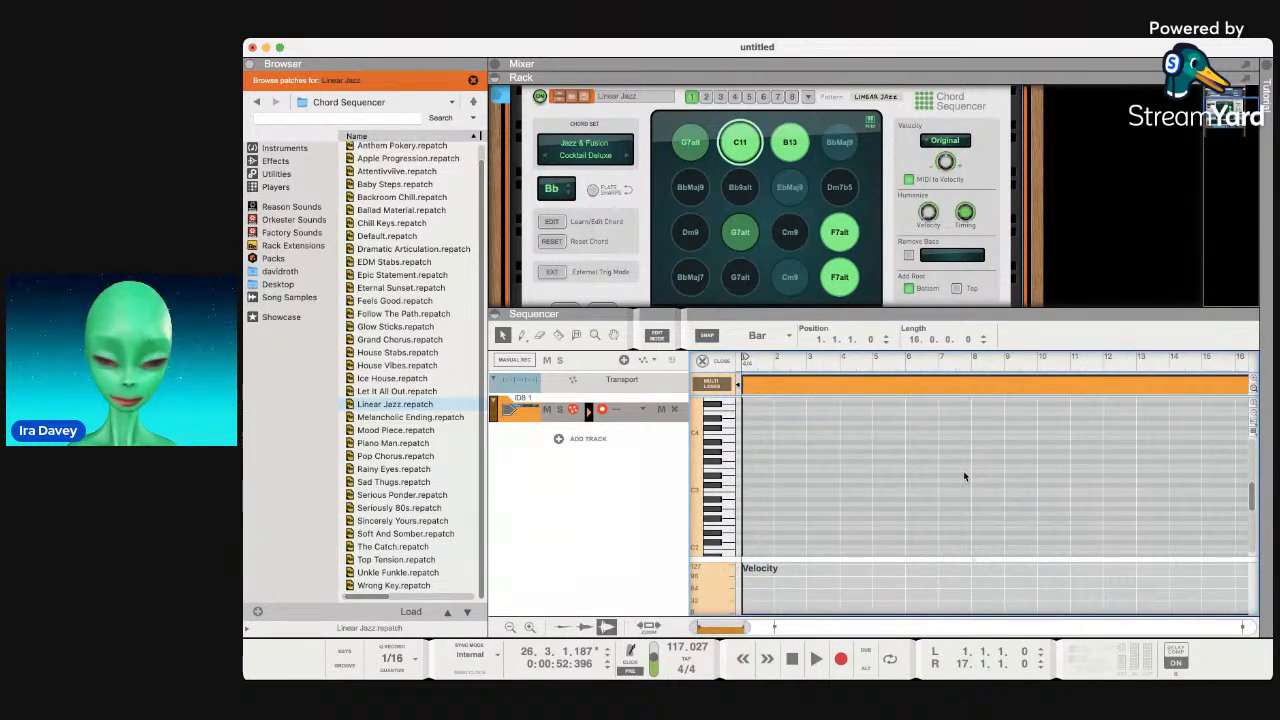
{"action": "left_click", "coordinate": [729, 448]}
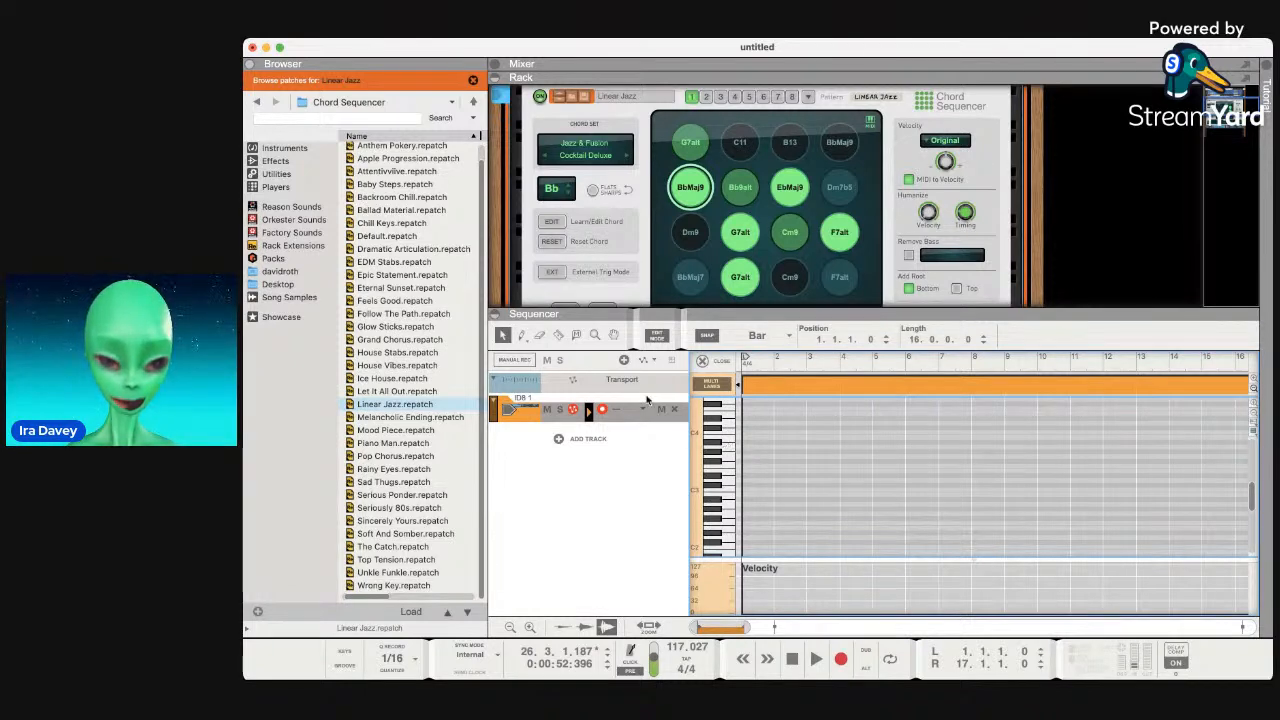
{"action": "left_click", "coordinate": [440, 406]}
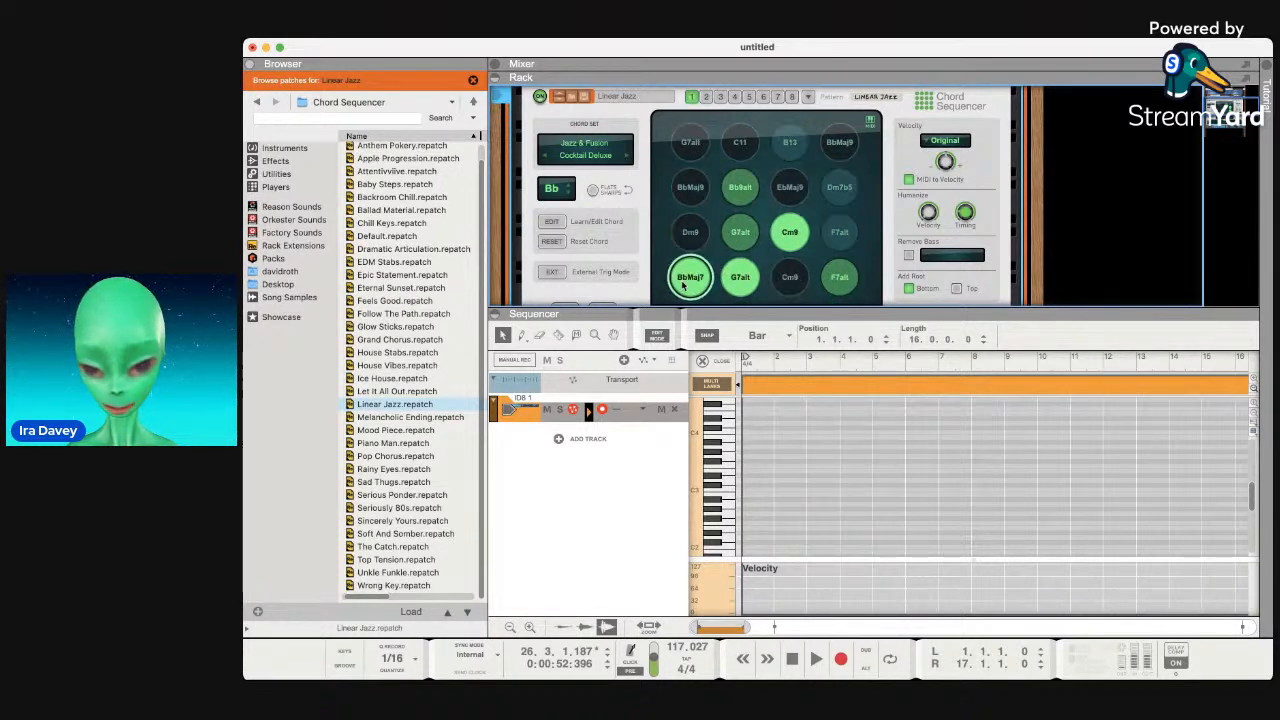
{"action": "left_click", "coordinate": [741, 146]}
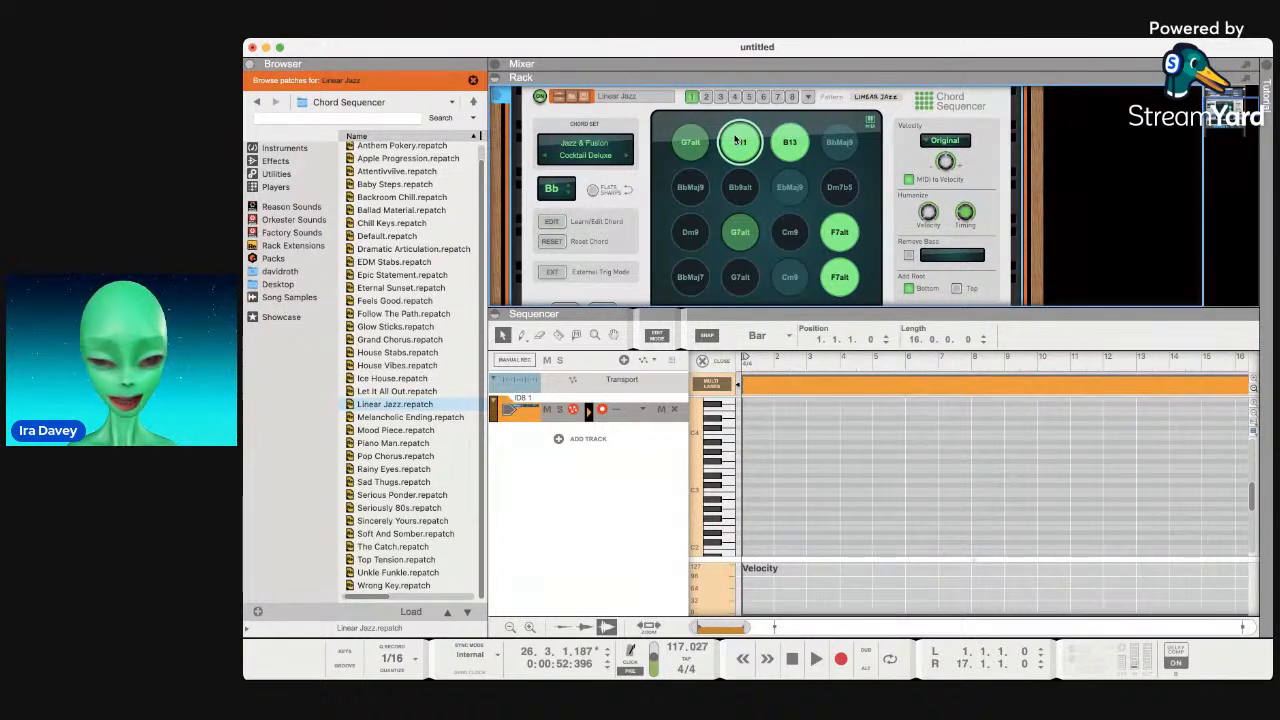
{"action": "left_click", "coordinate": [592, 190]}
{"action": "left_click", "coordinate": [592, 190]}
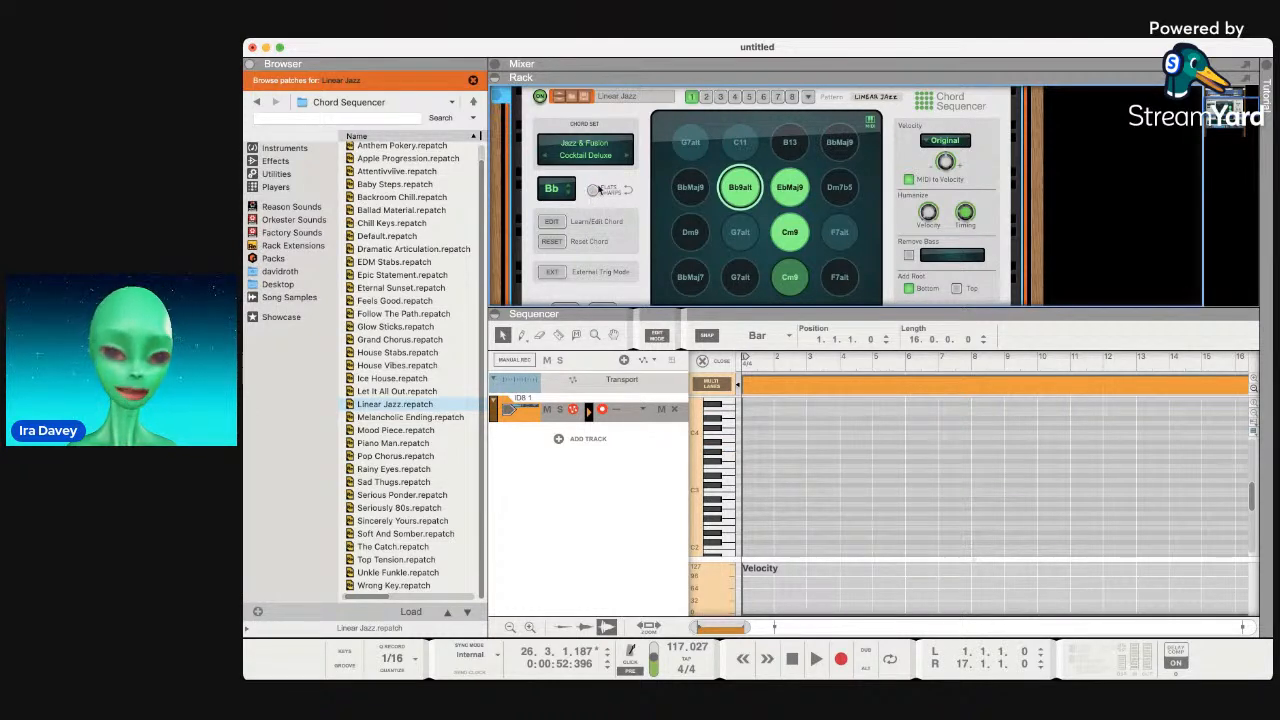
{"action": "left_click", "coordinate": [784, 196]}
{"action": "left_click", "coordinate": [789, 228]}
{"action": "left_click", "coordinate": [842, 245]}
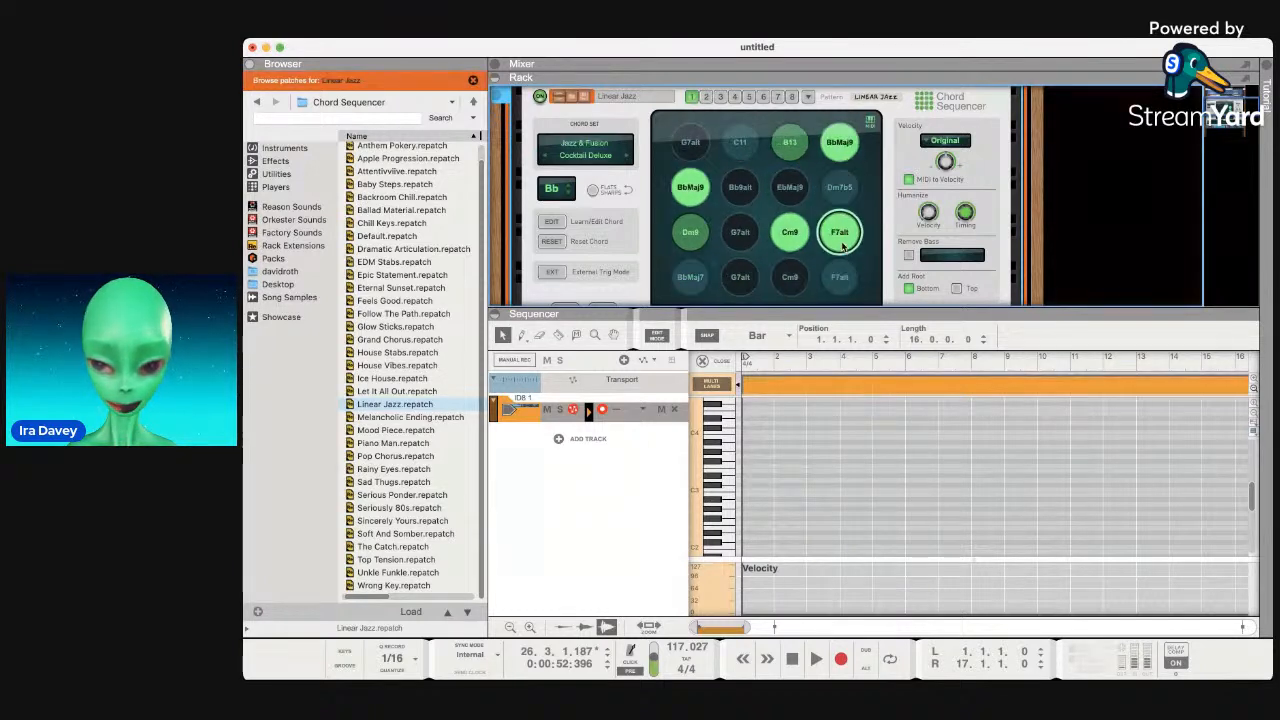
{"action": "left_click", "coordinate": [845, 143]}
{"action": "left_click", "coordinate": [695, 234]}
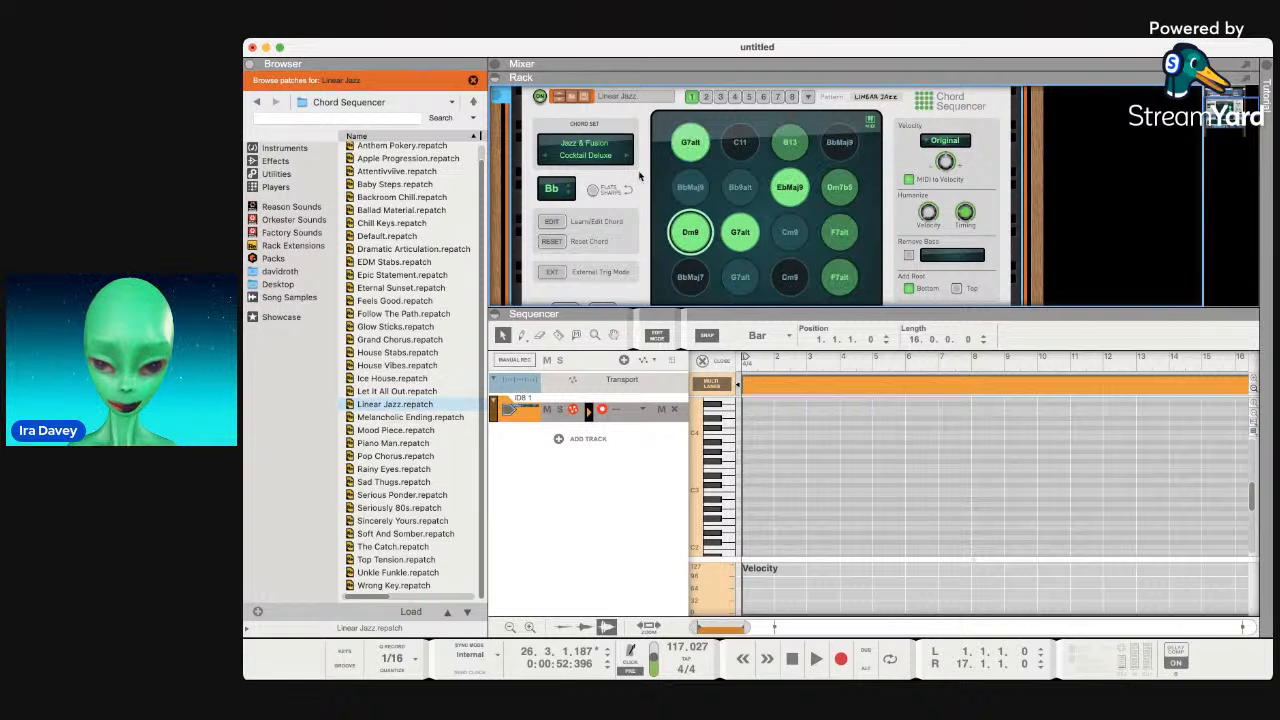
Switch on the Chord Sequencer's EXT external trigger mode button.
{"action": "scroll", "coordinate": [625, 245], "scroll_direction": "down", "scroll_amount": 3}
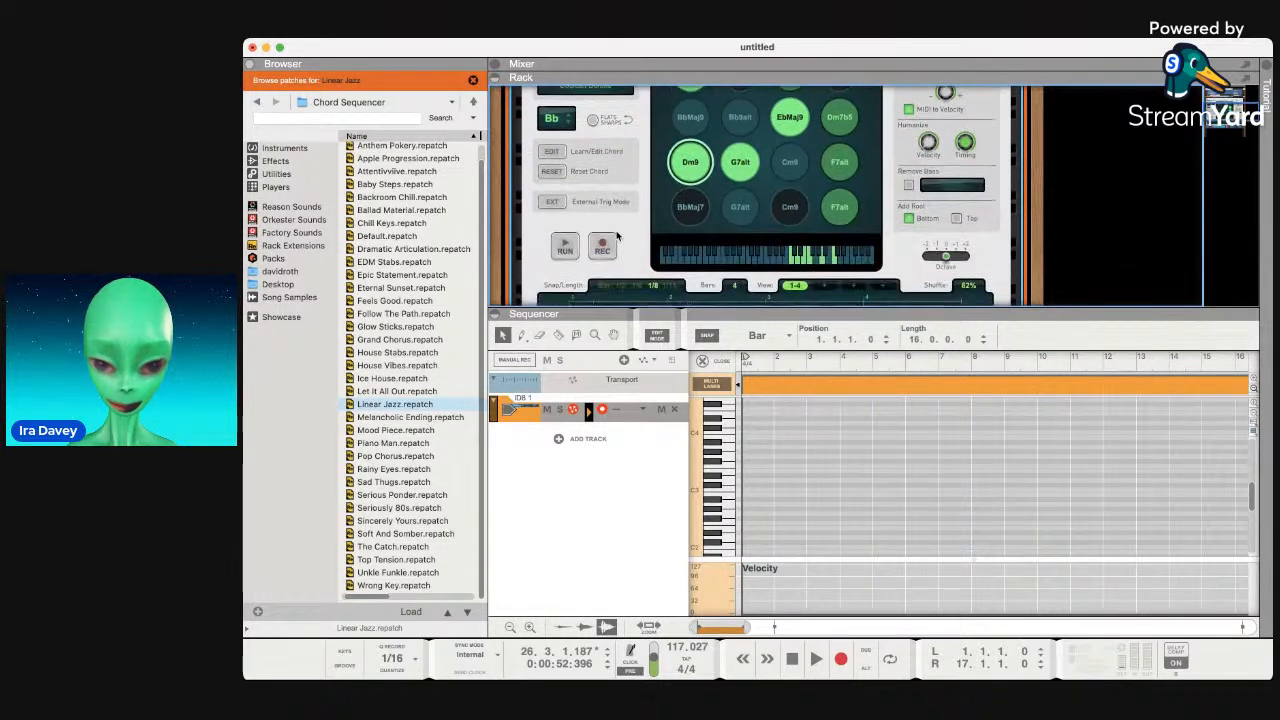
{"action": "left_click", "coordinate": [555, 202]}
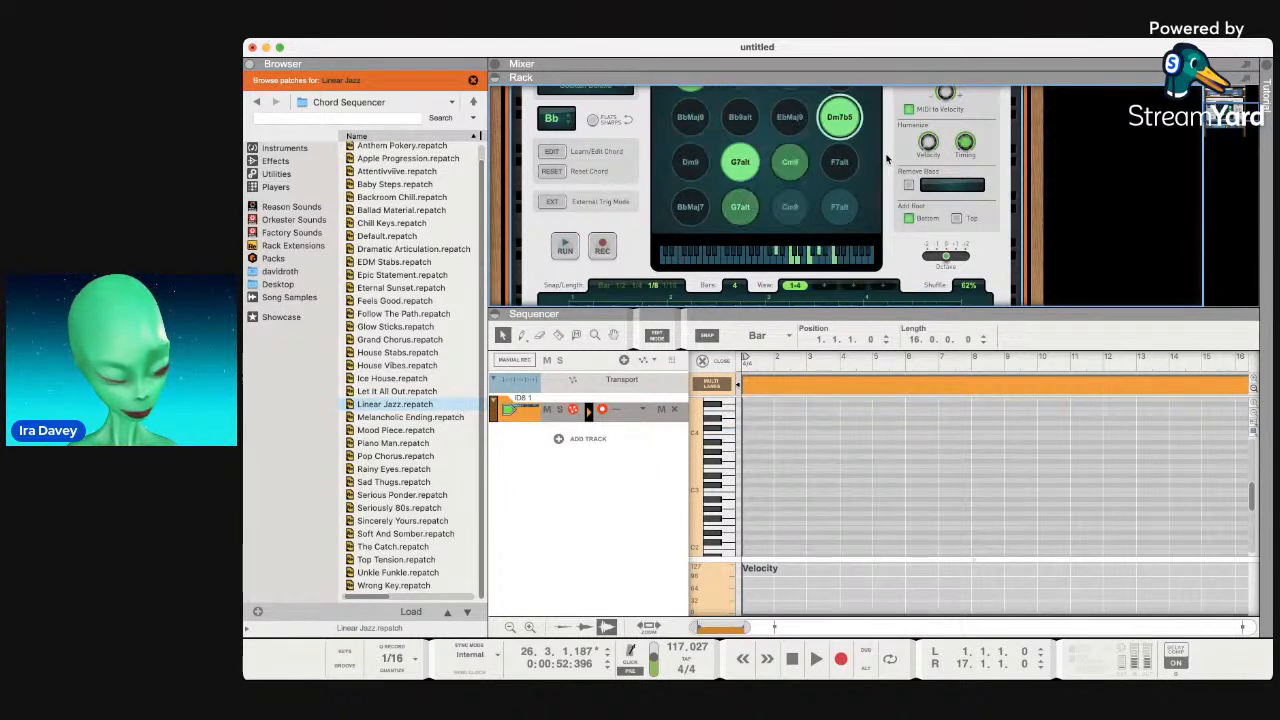
{"action": "scroll", "coordinate": [863, 167], "scroll_direction": "up", "scroll_amount": 3}
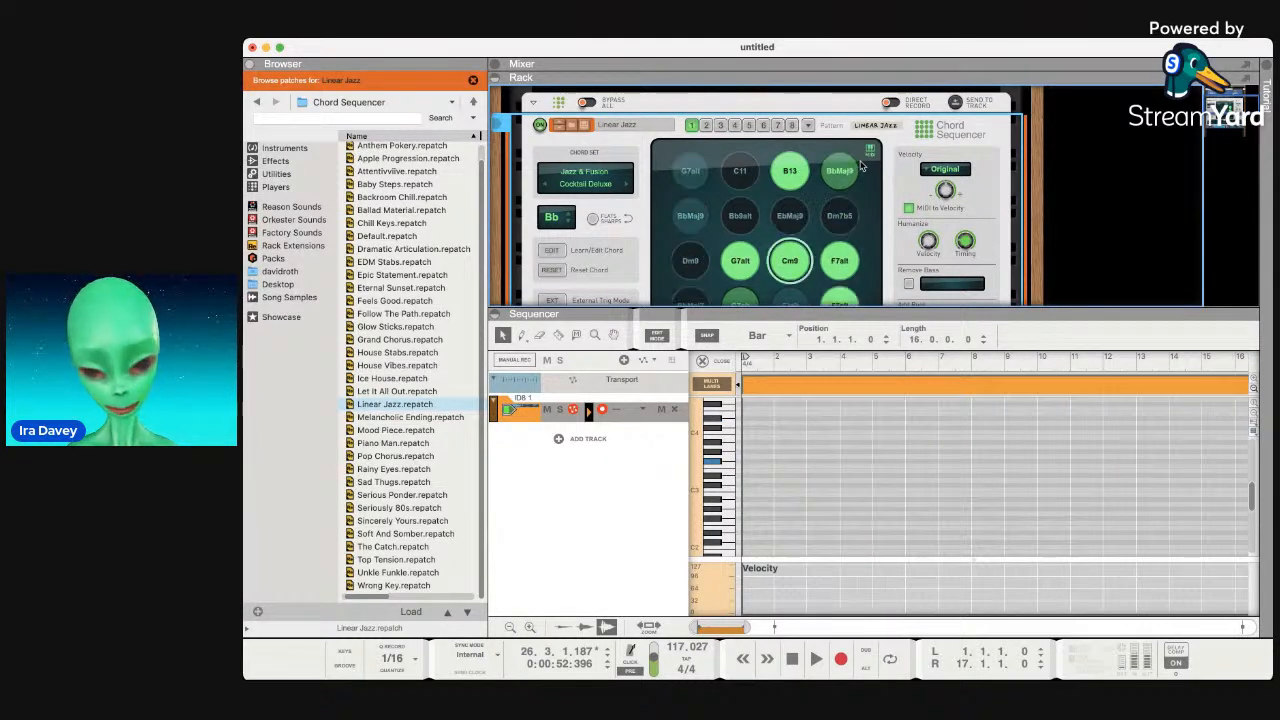
{"action": "scroll", "coordinate": [860, 170], "scroll_direction": "down", "scroll_amount": 2}
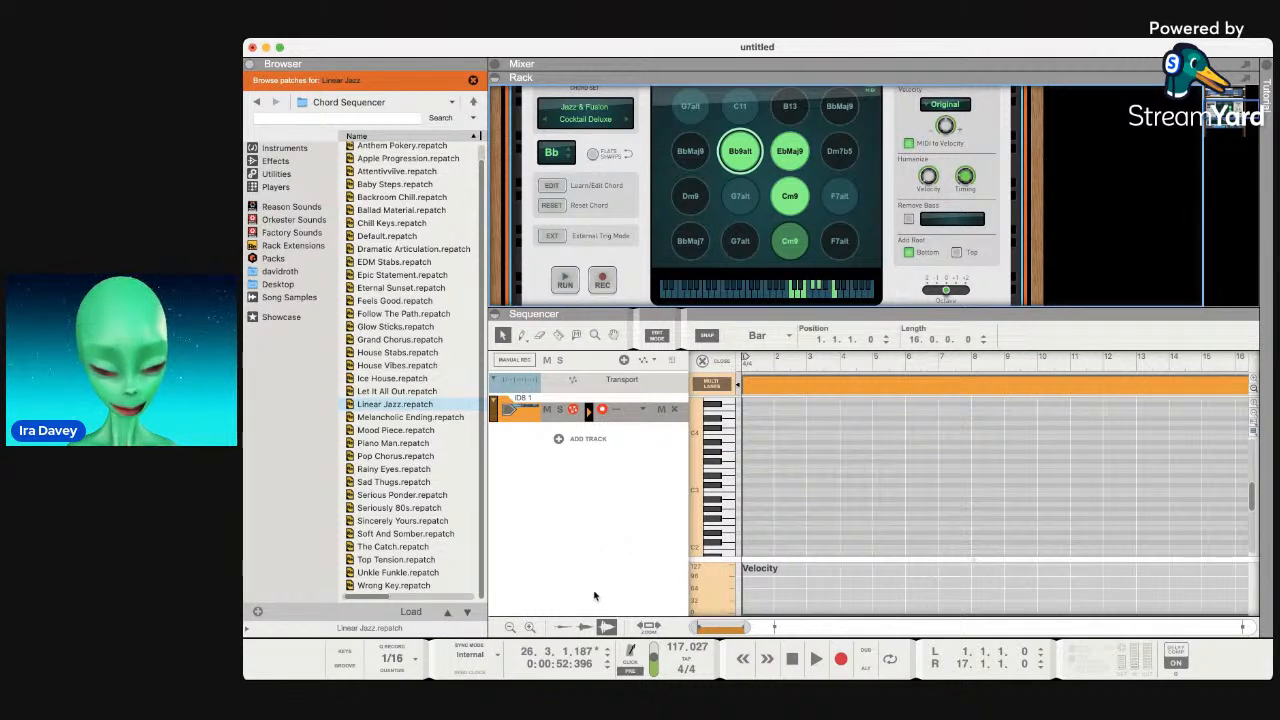
Tap the tempo up to 113 BPM and add a new overdub note lane to ID8 1.
{"action": "key", "text": "super+Tab"}
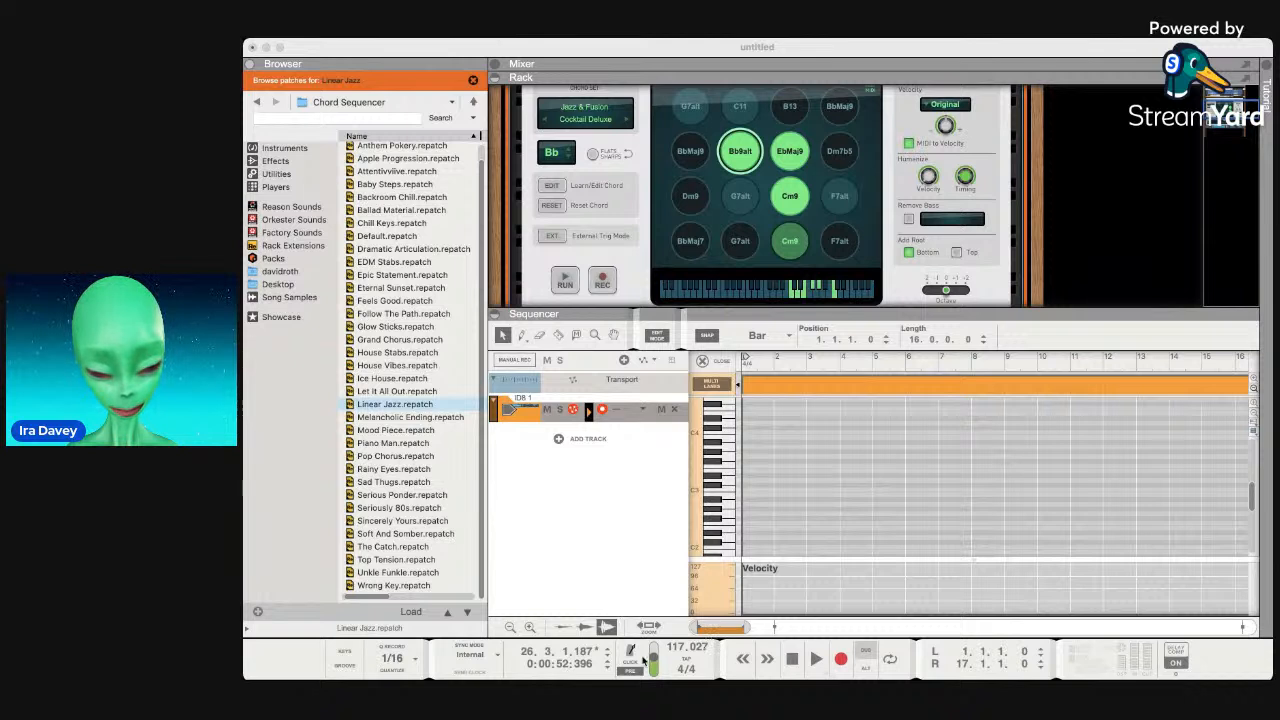
{"action": "left_click", "coordinate": [697, 660]}
{"action": "left_click", "coordinate": [697, 660]}
{"action": "left_click", "coordinate": [697, 660]}
{"action": "left_click", "coordinate": [697, 660]}
{"action": "left_click", "coordinate": [697, 660]}
{"action": "left_click", "coordinate": [697, 660]}
{"action": "left_click", "coordinate": [697, 660]}
{"action": "left_click", "coordinate": [697, 660]}
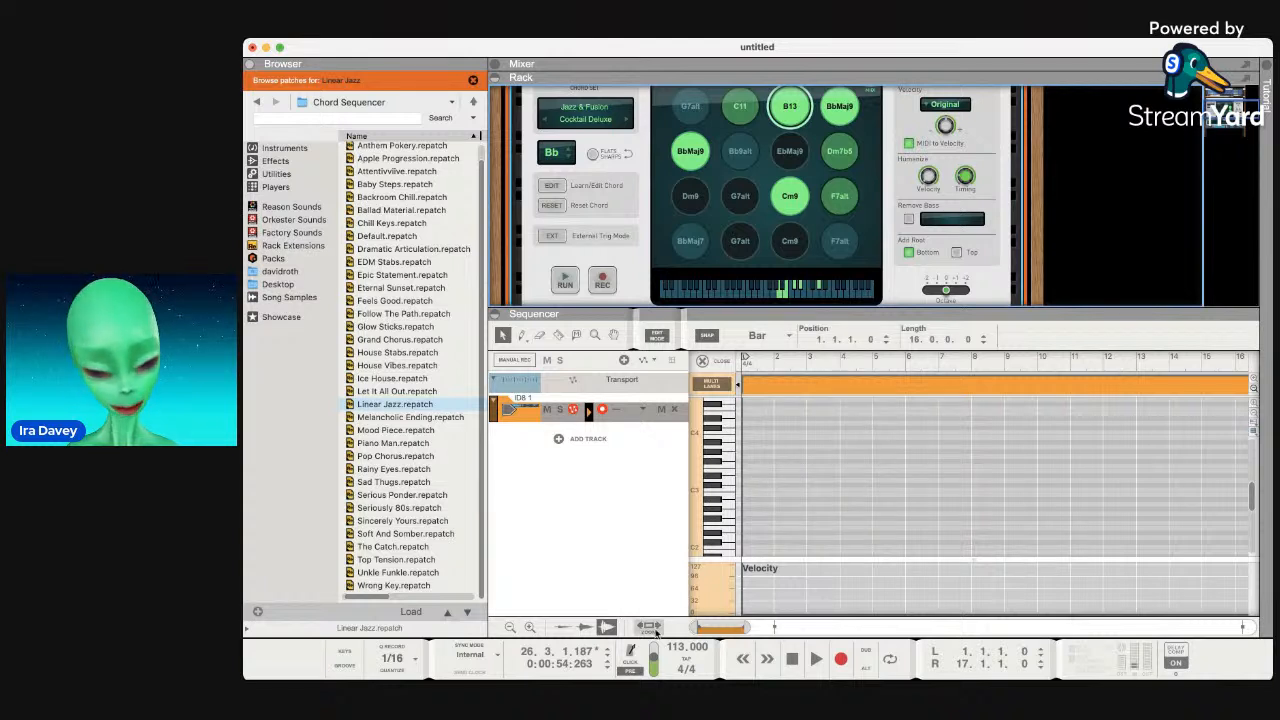
{"action": "left_click", "coordinate": [867, 671]}
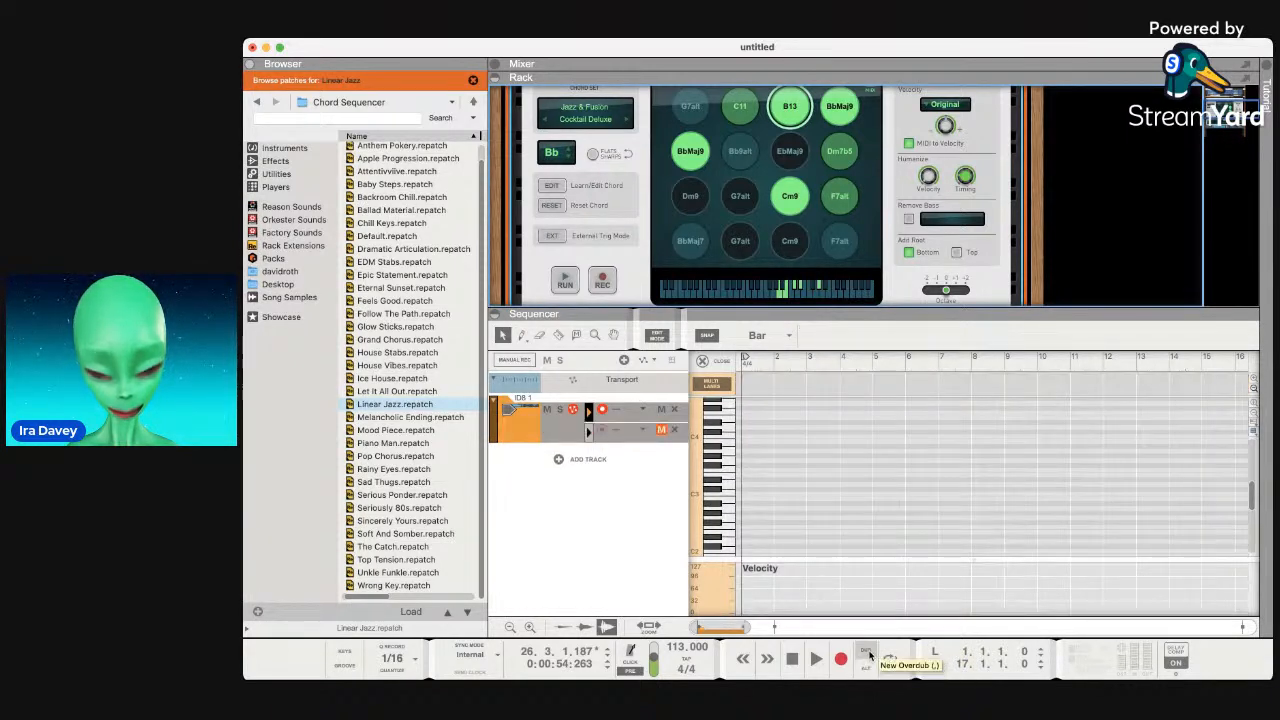
Add an alternative-take lane, then undo twice to leave ID8 1 with a single lane.
{"action": "left_click", "coordinate": [869, 656]}
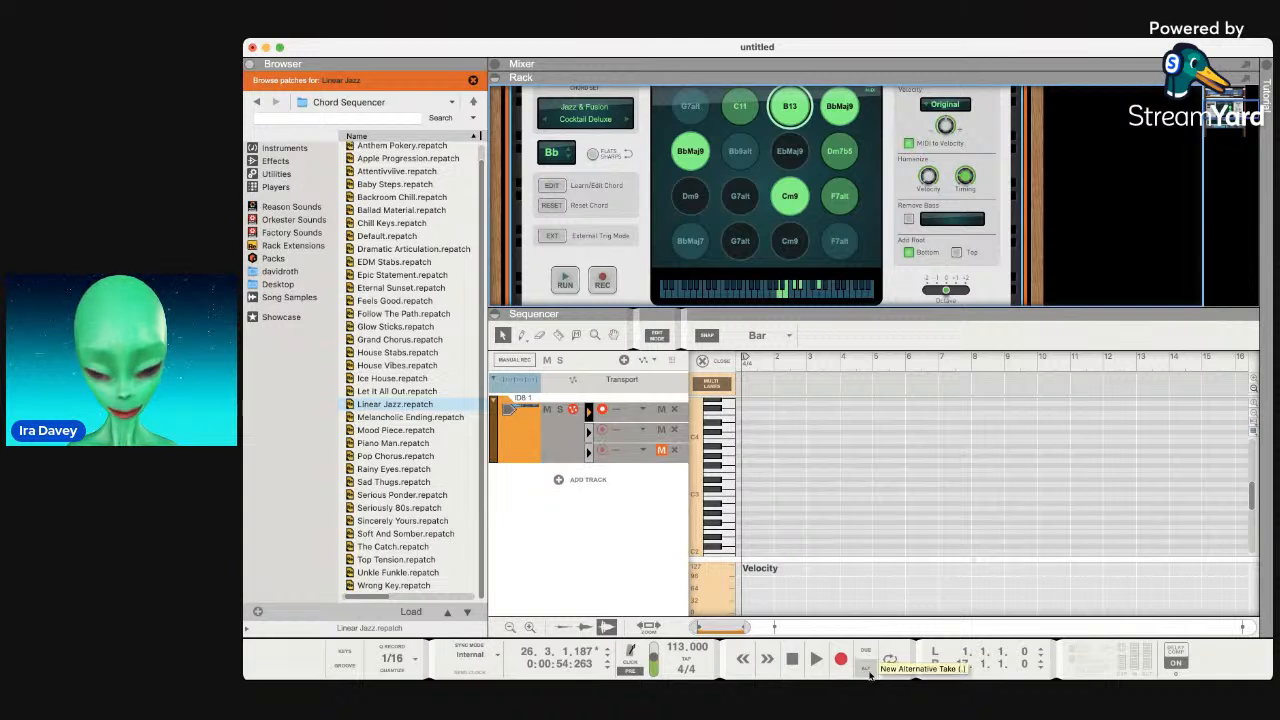
{"action": "key", "text": "super+z"}
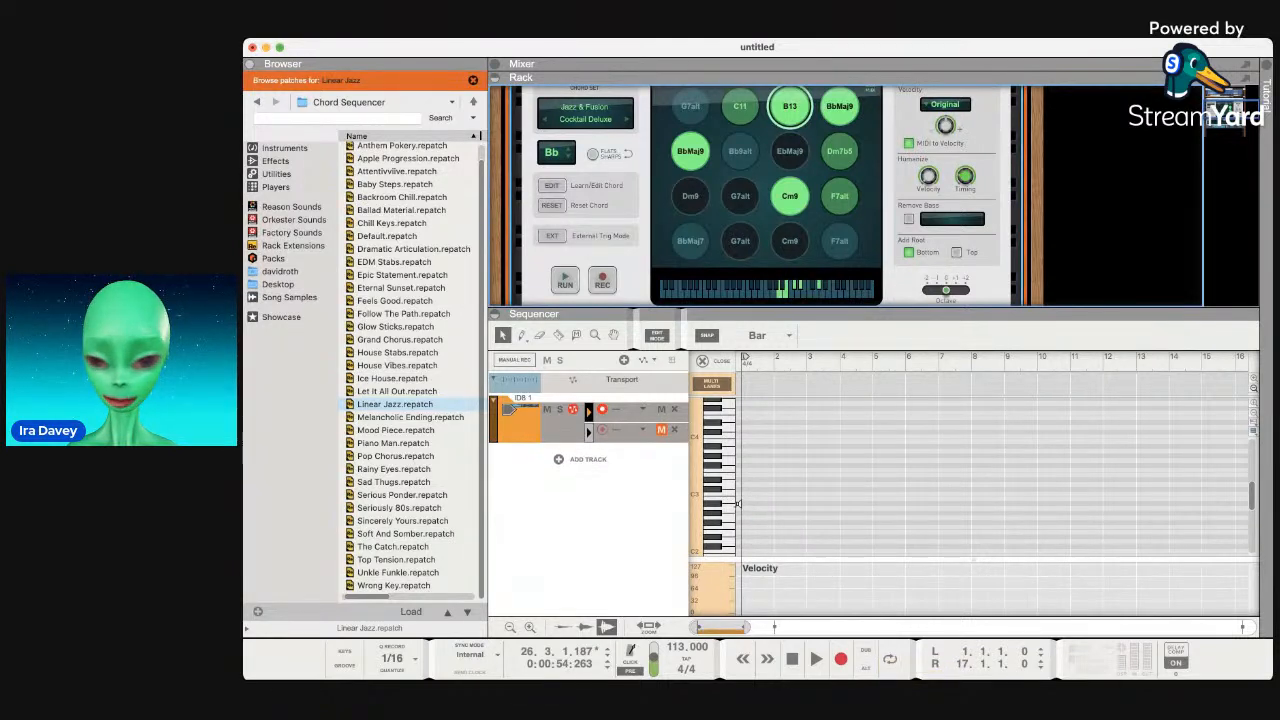
{"action": "key", "text": "super+z"}
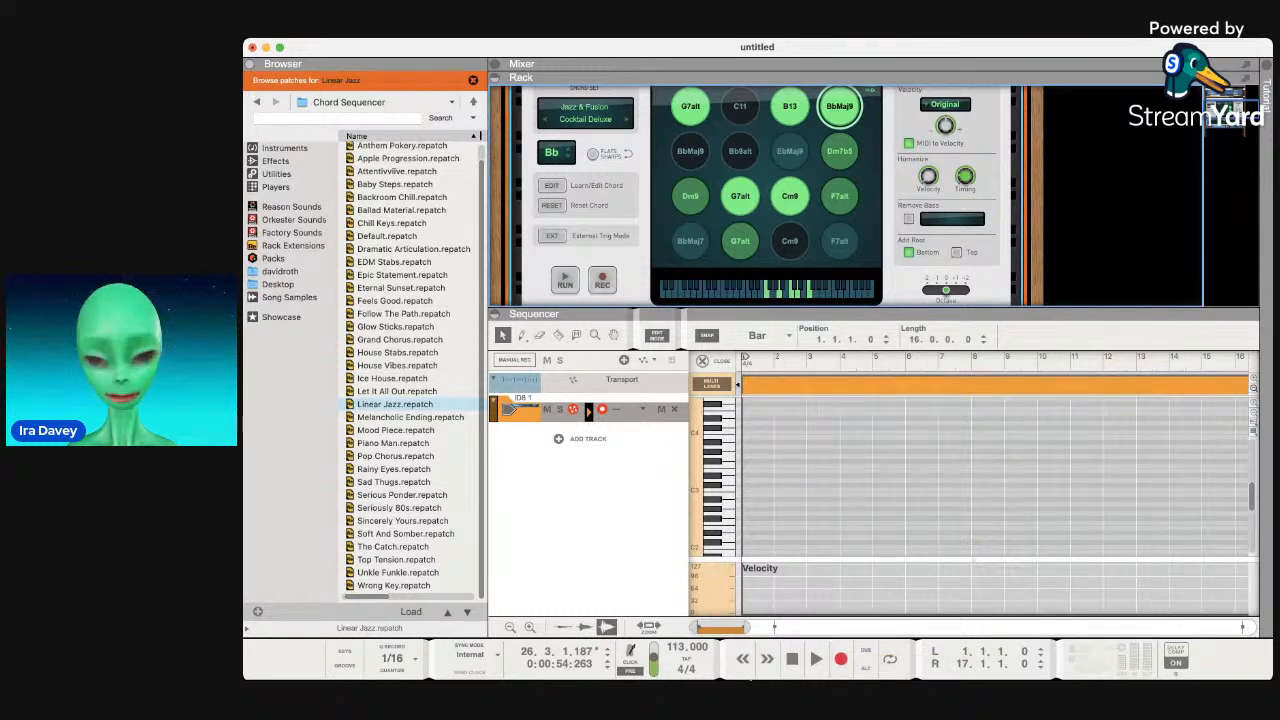
Play the chord sequence, record a discarded trial take, then scroll up to RV7000 MkII and The Echo.
{"action": "left_click", "coordinate": [814, 660]}
{"action": "left_click", "coordinate": [792, 661]}
{"action": "left_click", "coordinate": [792, 661]}
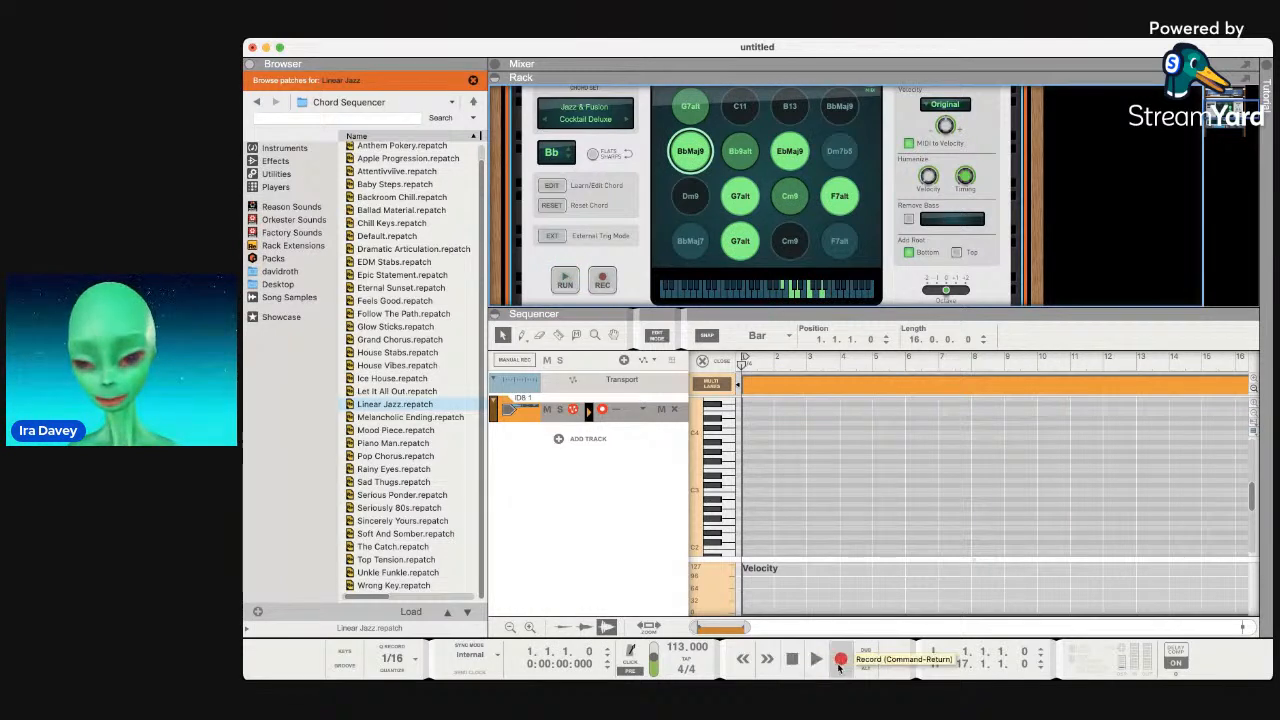
{"action": "left_click", "coordinate": [840, 662]}
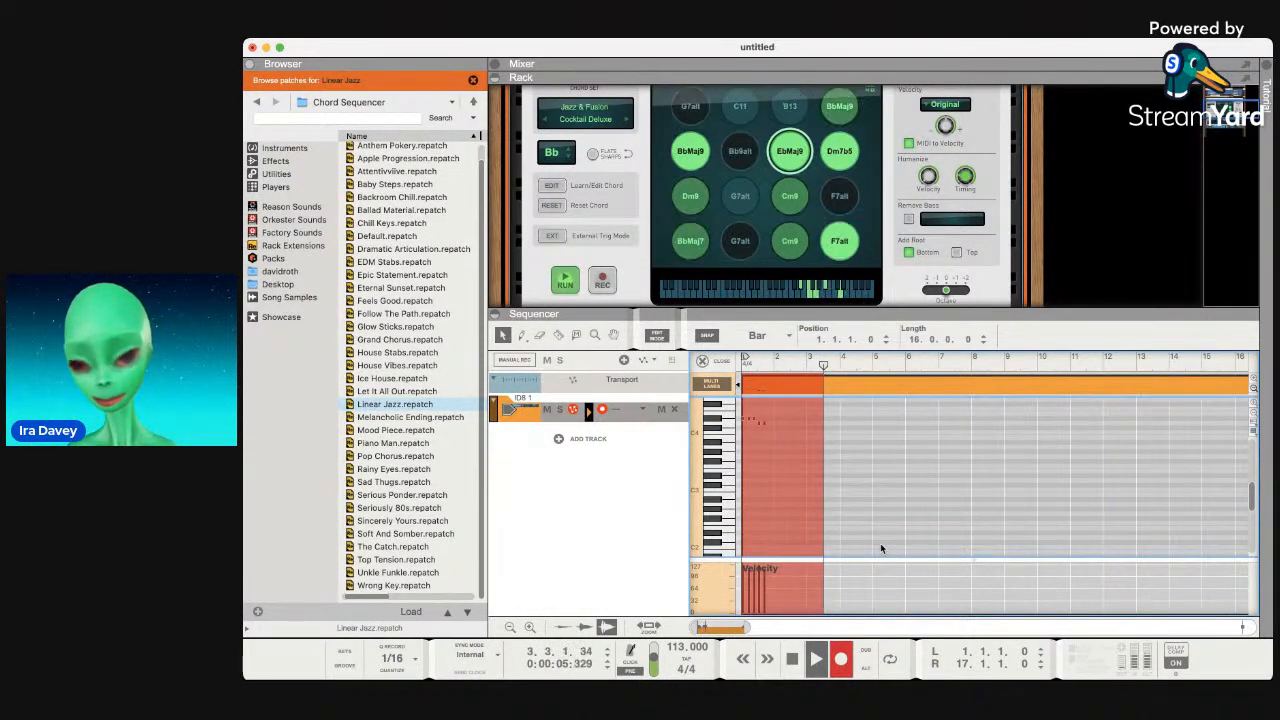
{"action": "key", "text": "space"}
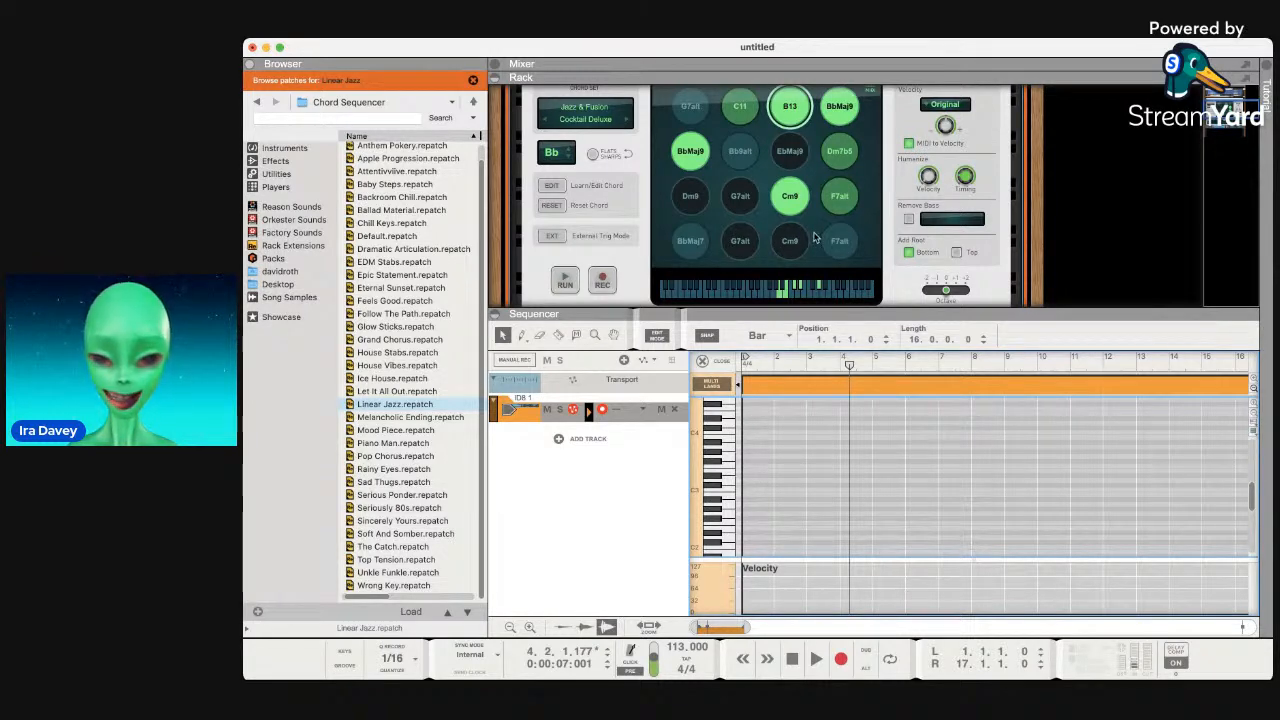
{"action": "scroll", "coordinate": [790, 240], "scroll_direction": "up", "scroll_amount": 3}
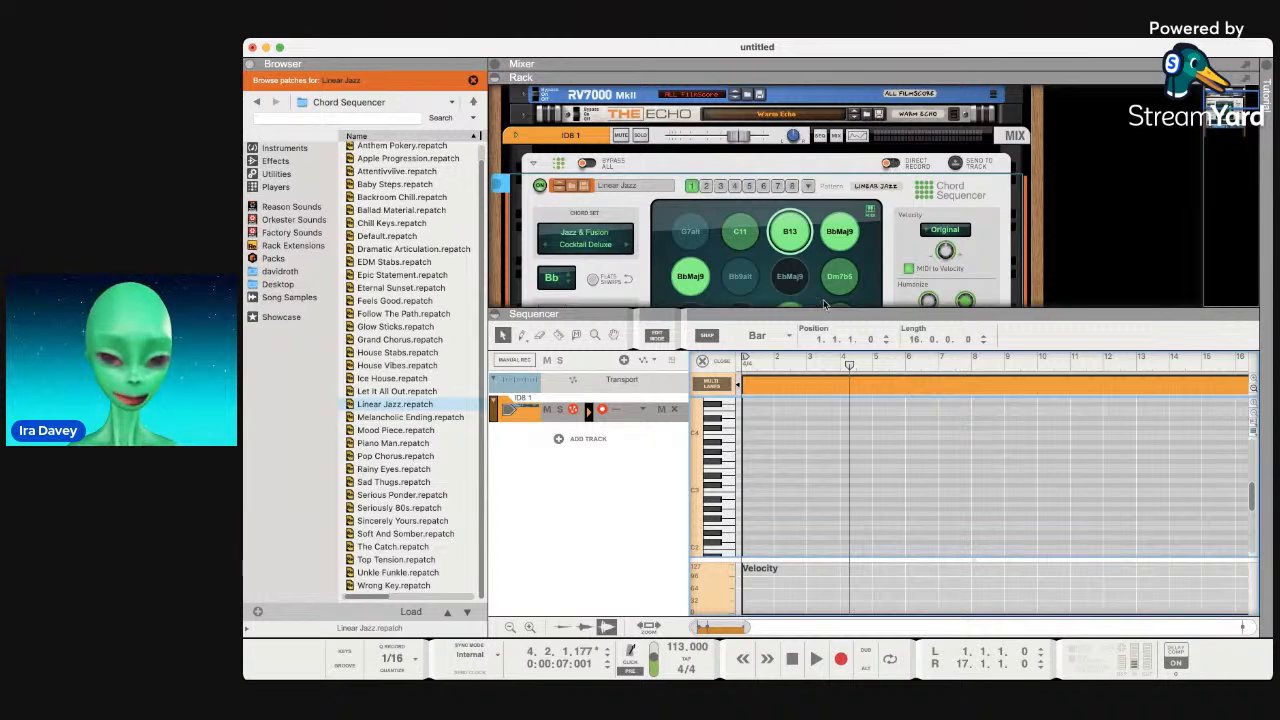
Drag the rack lower so the full Chord Sequencer shows, select it, and rewind to bar 1.
{"action": "left_click_drag", "start_coordinate": [823, 314], "coordinate": [830, 399]}
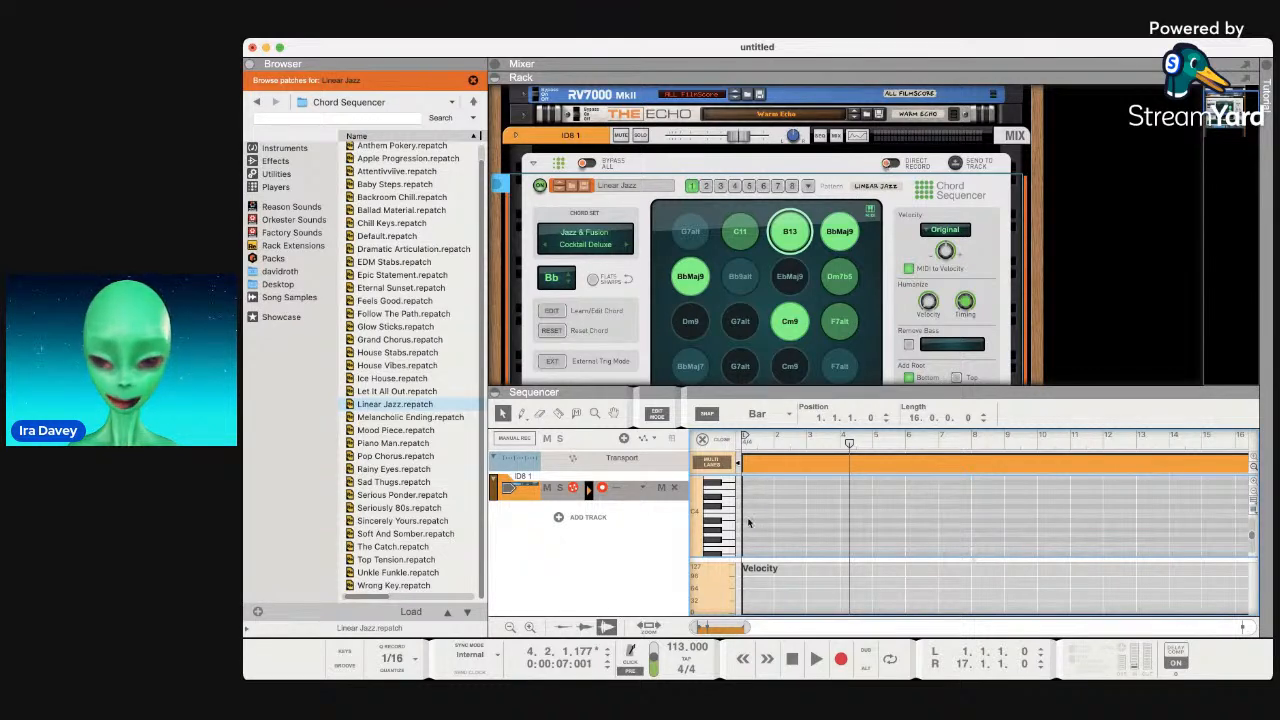
{"action": "left_click", "coordinate": [796, 660]}
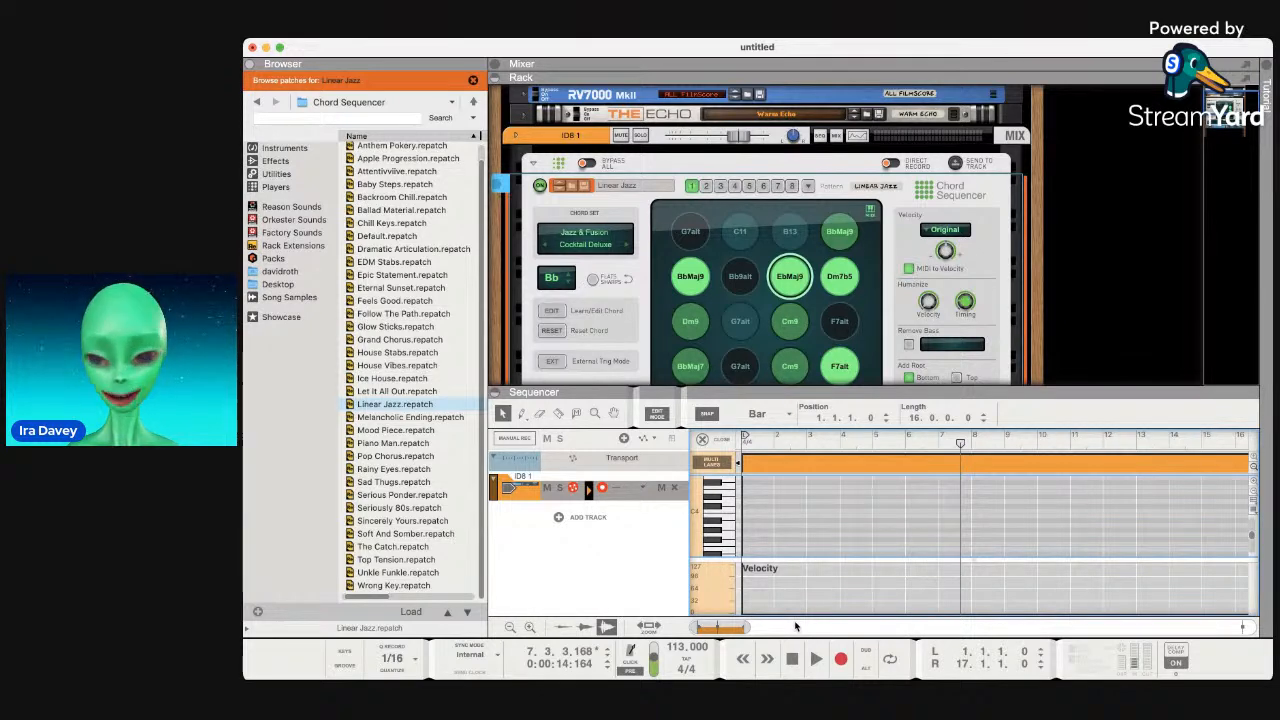
{"action": "left_click", "coordinate": [887, 161]}
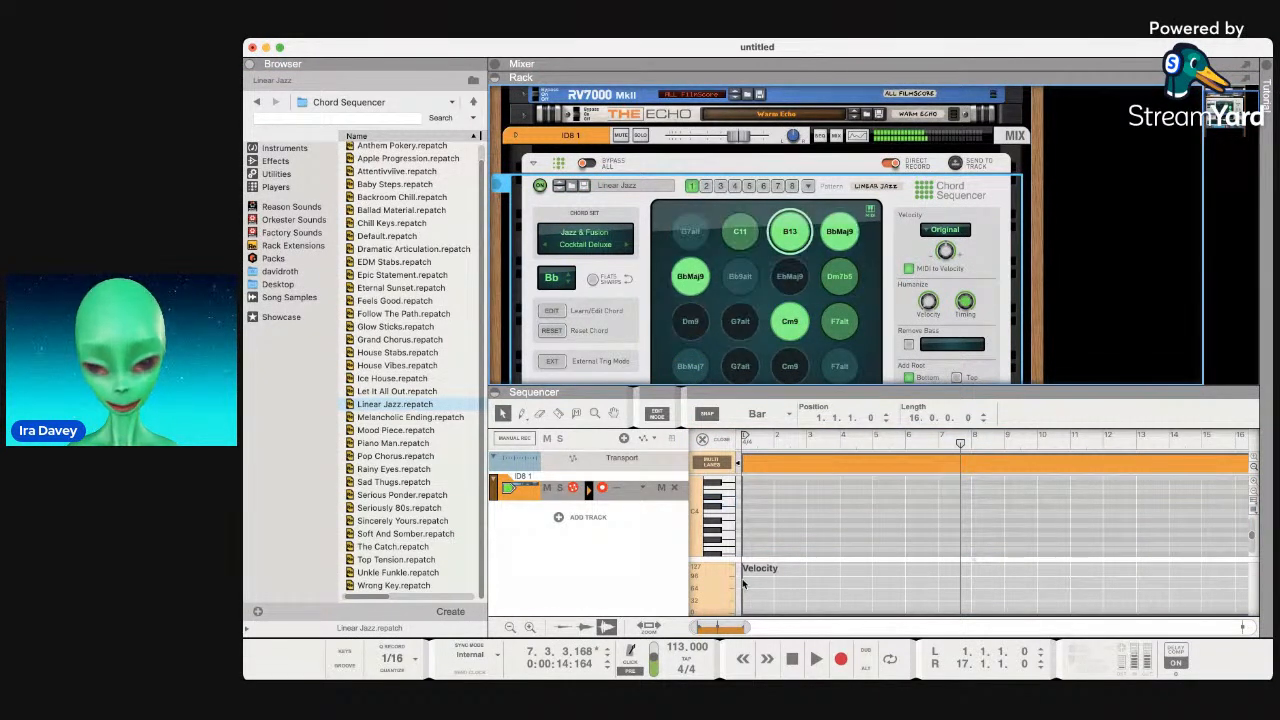
{"action": "double_click", "coordinate": [790, 659]}
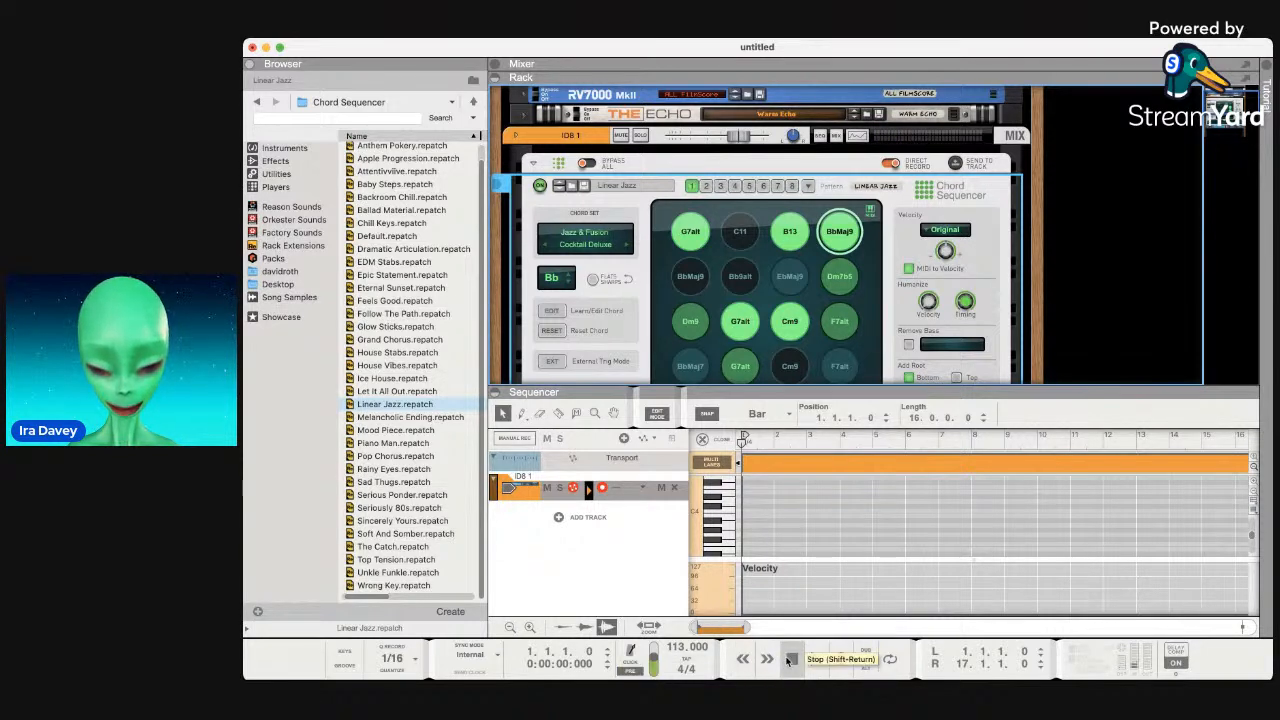
Record a chord take to about bar 4, undo it, and drag the rack divider further down.
{"action": "left_click", "coordinate": [842, 661]}
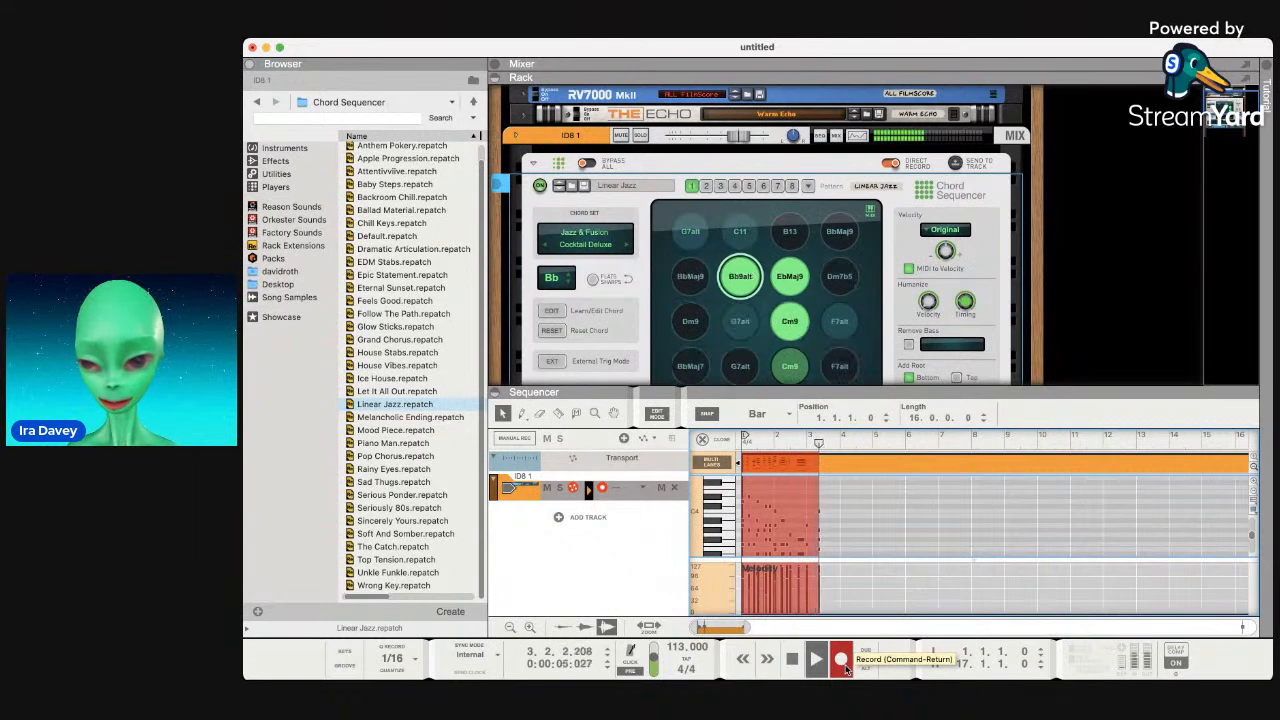
{"action": "left_click", "coordinate": [843, 664]}
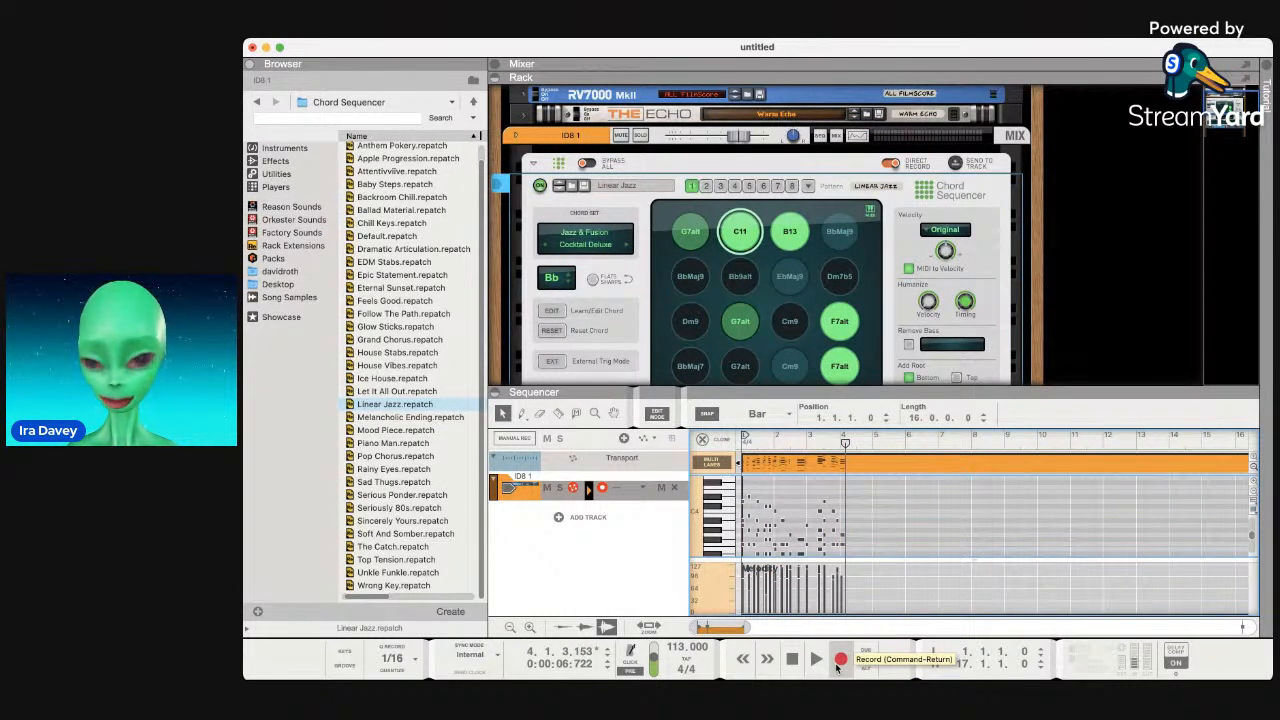
{"action": "key", "text": "super+z"}
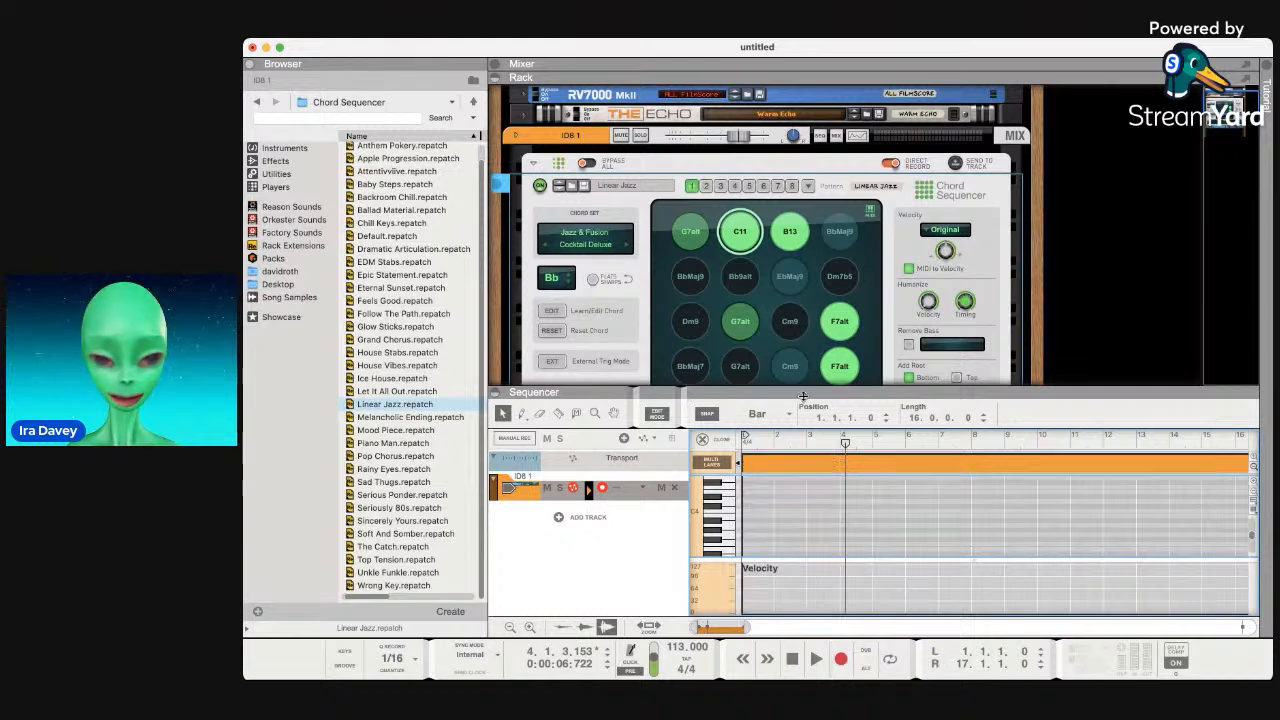
{"action": "left_click_drag", "start_coordinate": [866, 392], "coordinate": [866, 447]}
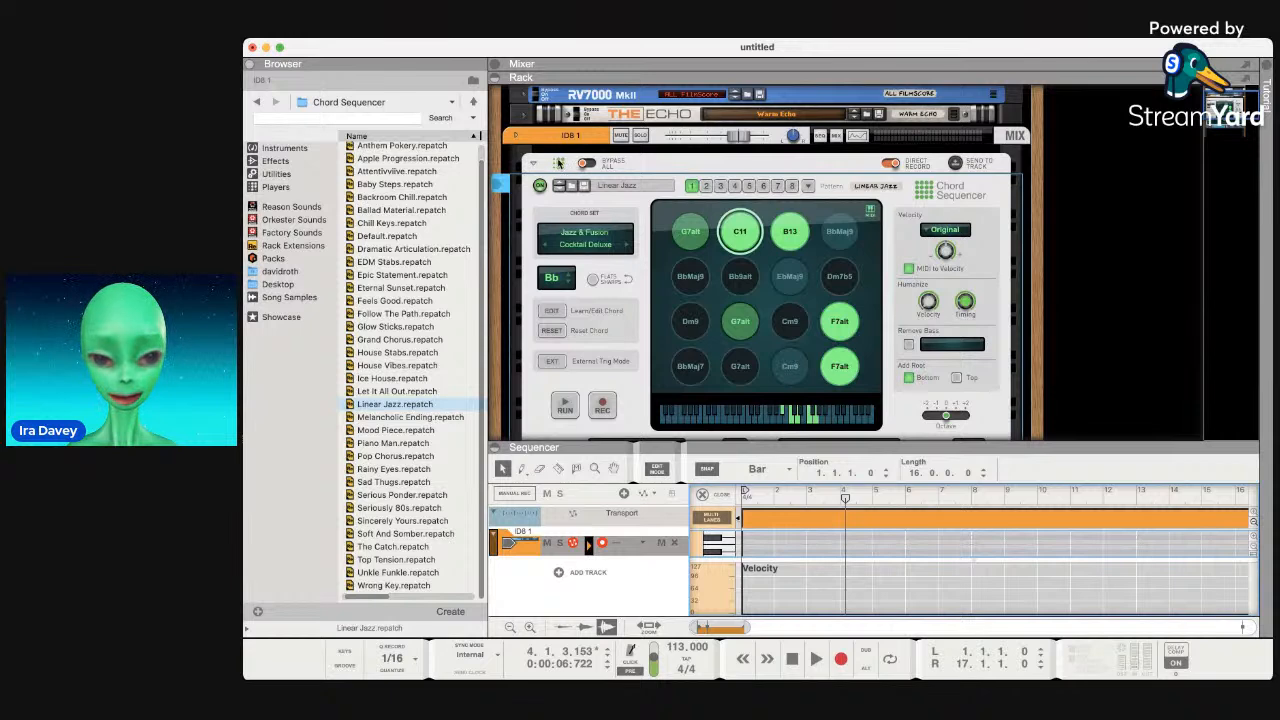
Refold the Chord Sequencer and switch on its RUN and REC buttons.
{"action": "left_click", "coordinate": [533, 164]}
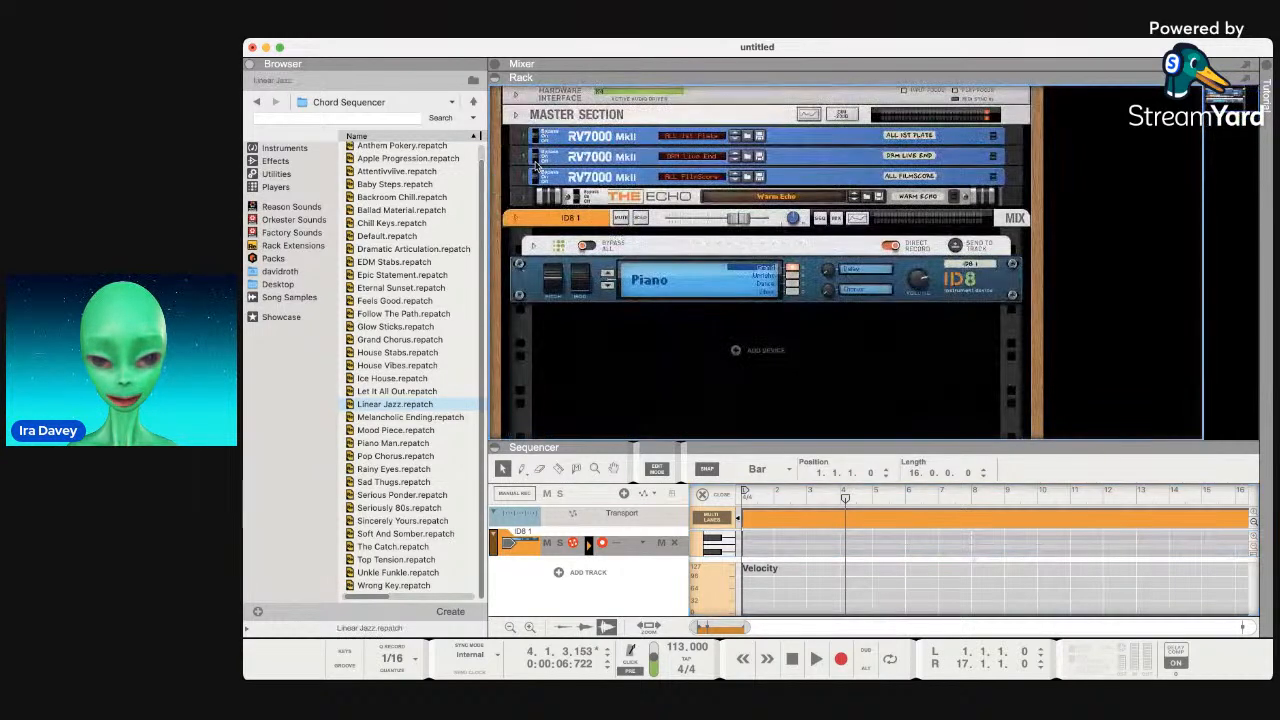
{"action": "left_click", "coordinate": [534, 246]}
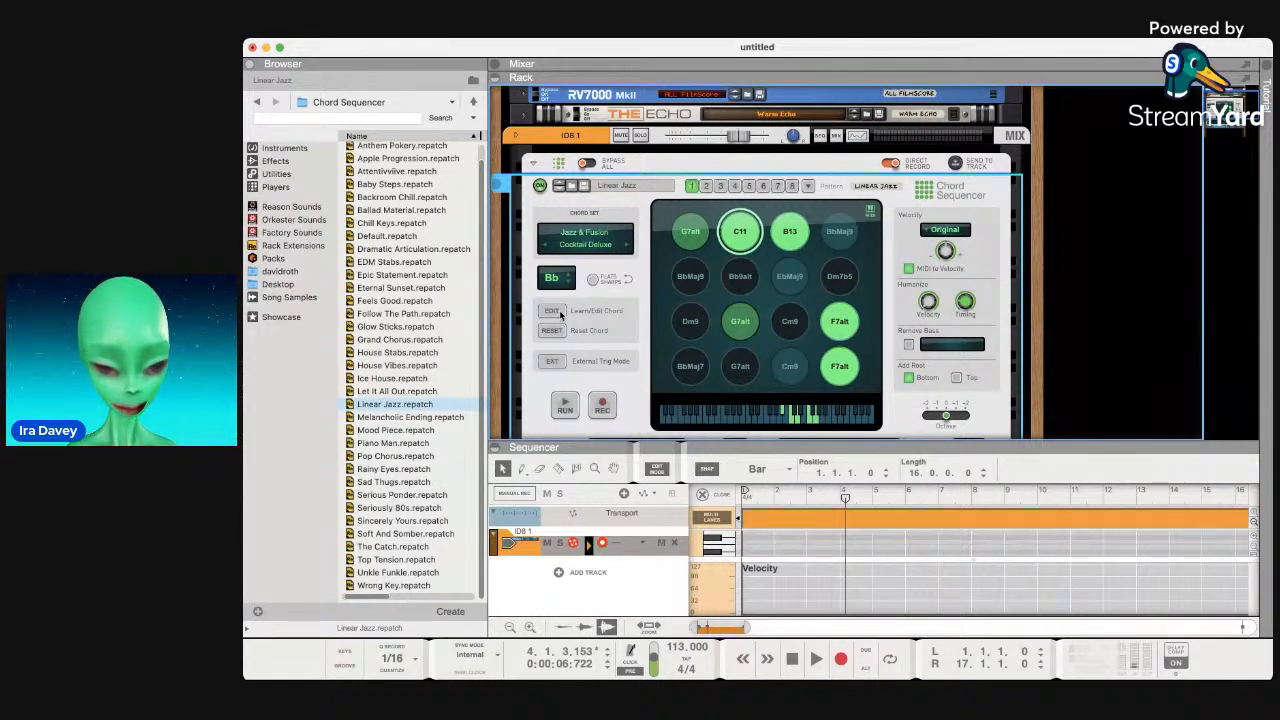
{"action": "left_click", "coordinate": [566, 406]}
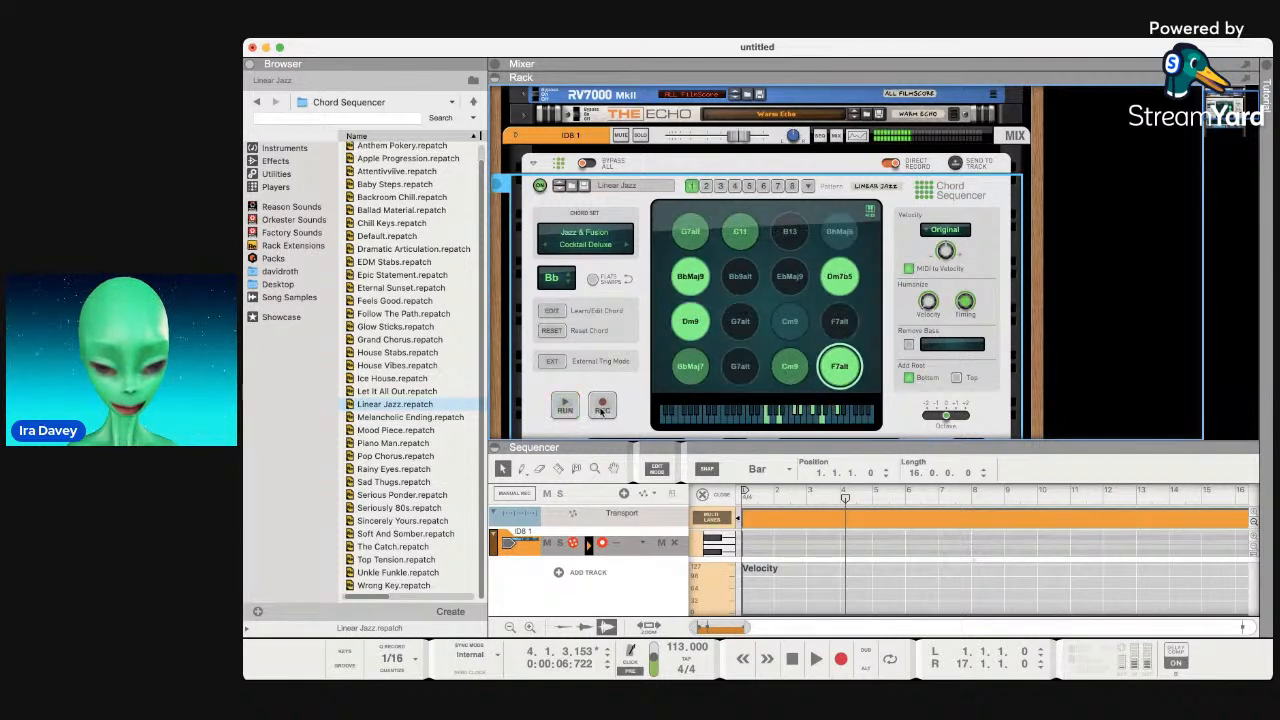
{"action": "left_click", "coordinate": [601, 406]}
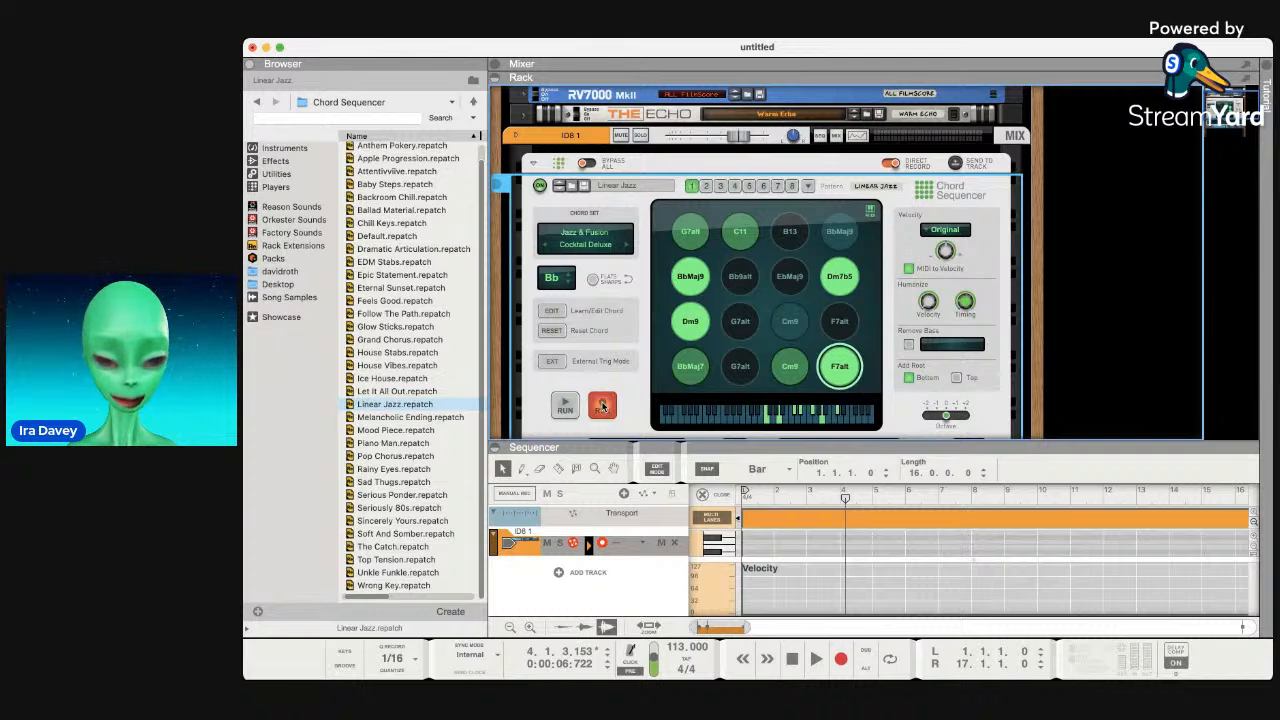
Restart song playback from bar 1 several times.
{"action": "left_click", "coordinate": [792, 659]}
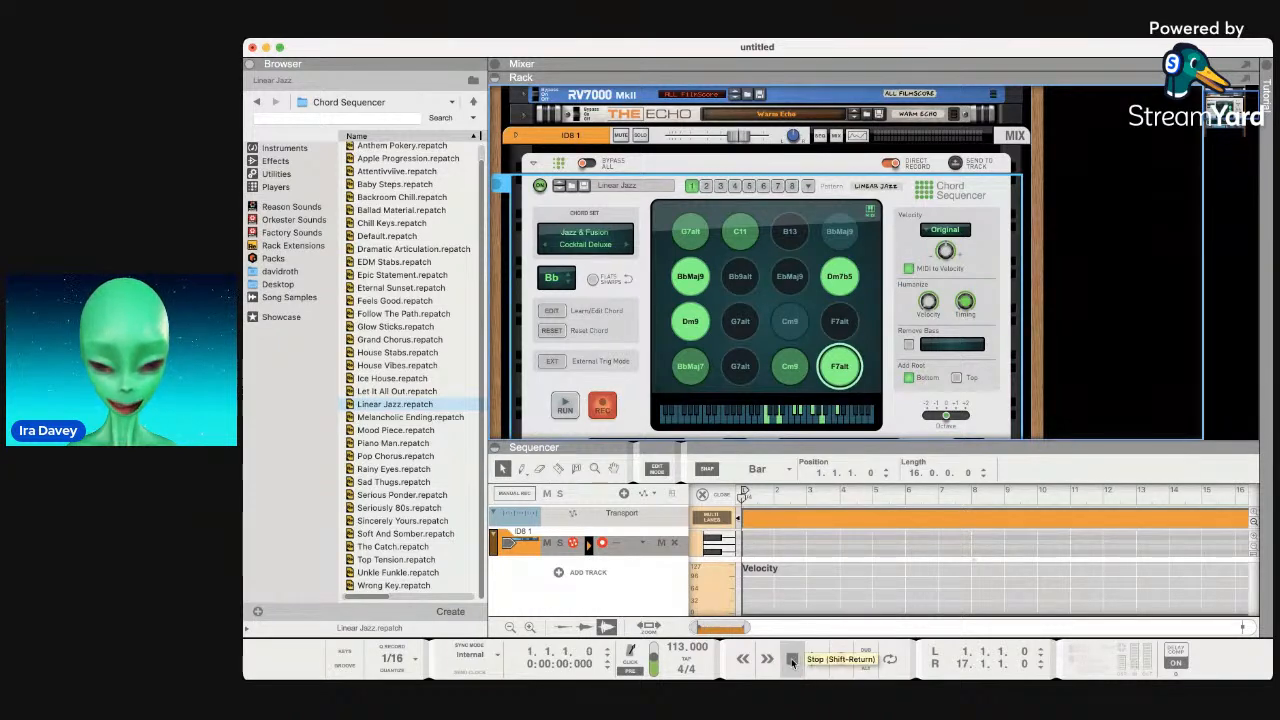
{"action": "left_click", "coordinate": [815, 660]}
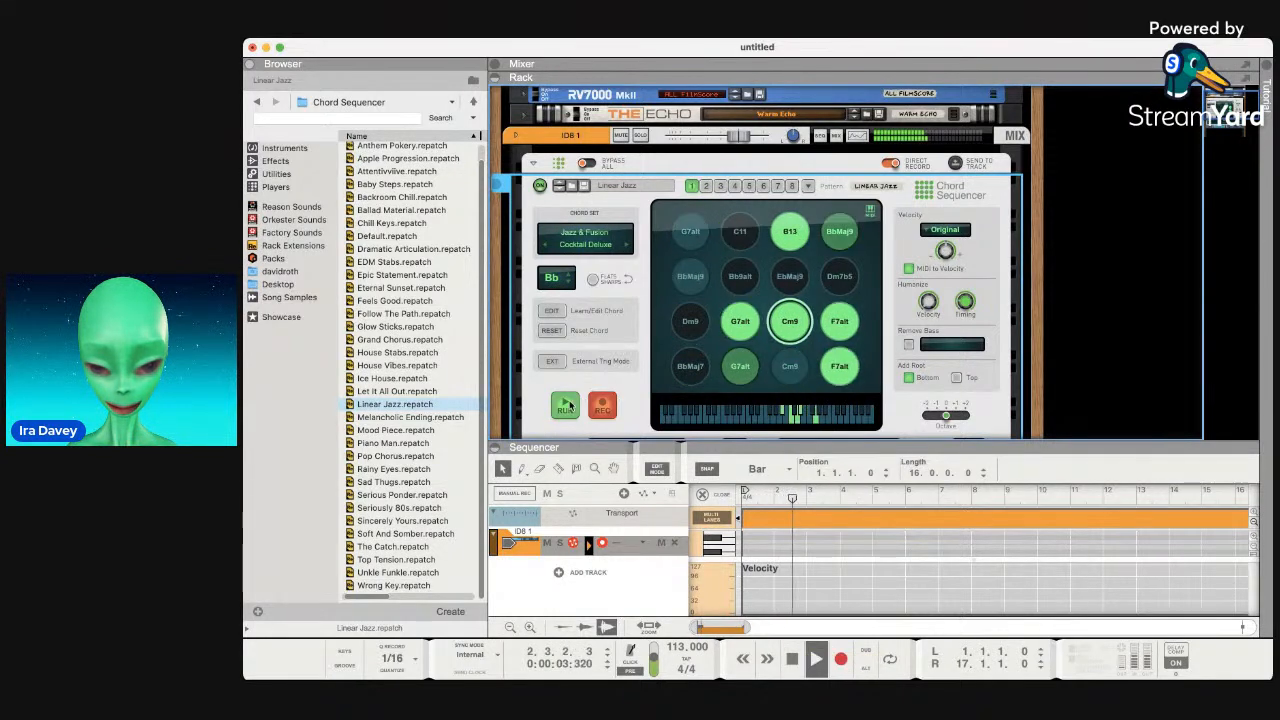
{"action": "left_click", "coordinate": [796, 660]}
{"action": "left_click", "coordinate": [796, 660]}
{"action": "left_click", "coordinate": [812, 660]}
Turn off the Chord Sequencer's RUN, then power it off and back on.
{"action": "left_click", "coordinate": [555, 404]}
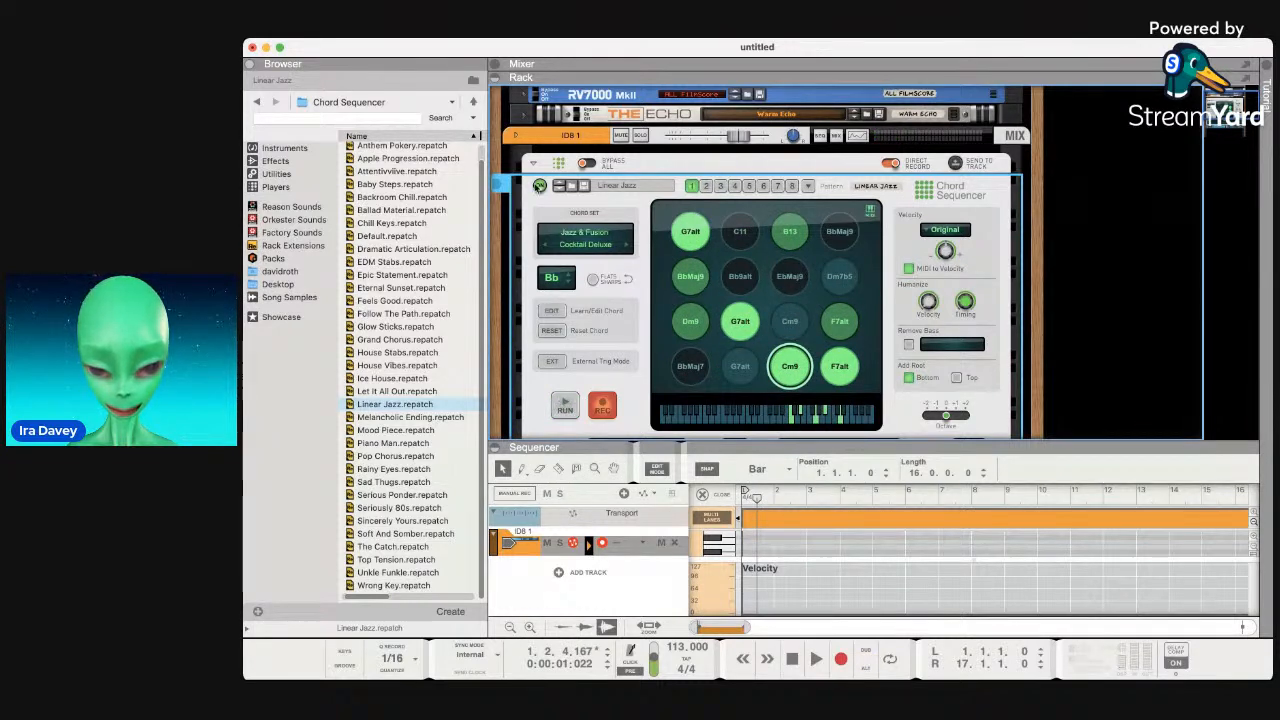
{"action": "left_click", "coordinate": [539, 186]}
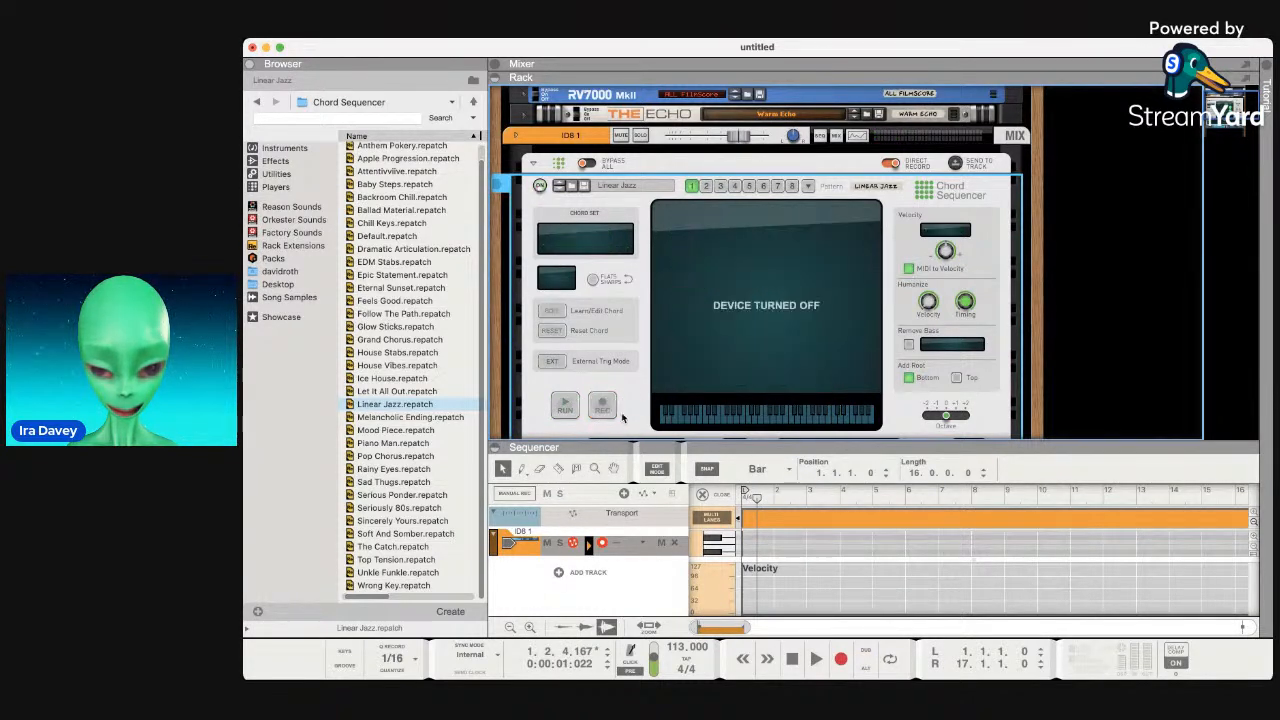
{"action": "left_click", "coordinate": [539, 186]}
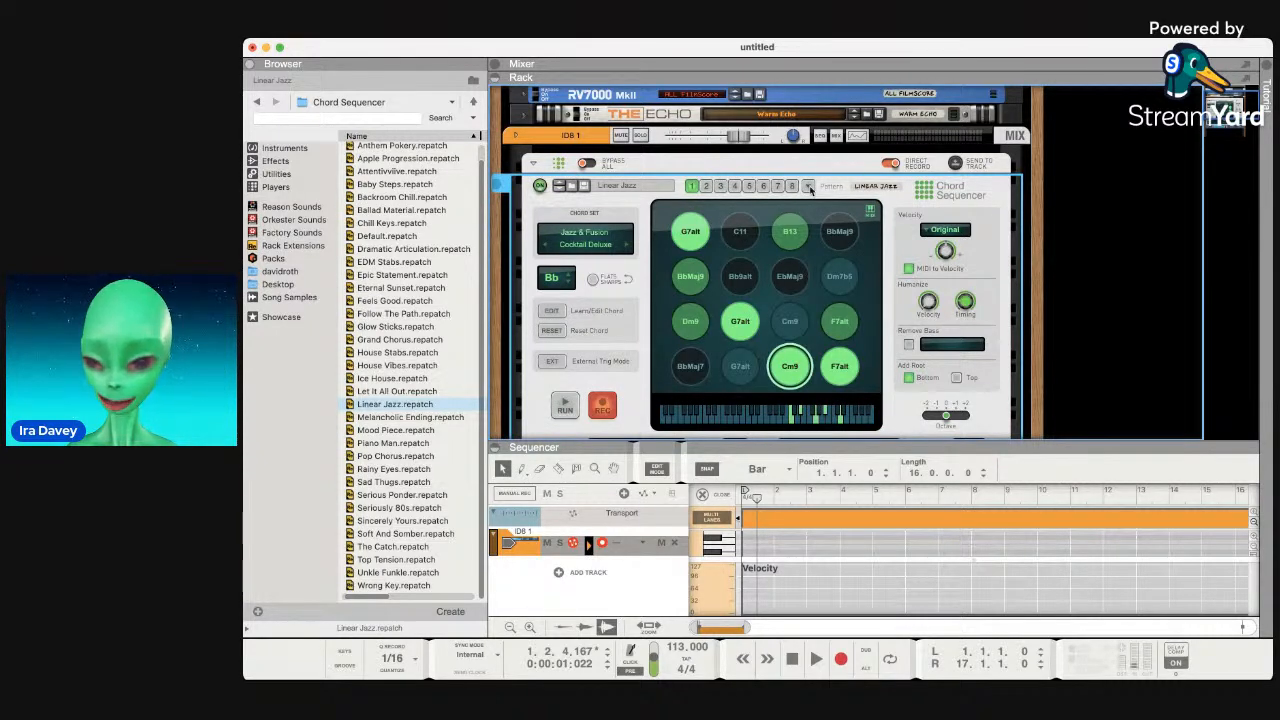
Flip between empty pattern 2 and Jazz pattern 1, ending on pattern 1, then stop at 1.1.1.0.
{"action": "left_click", "coordinate": [706, 186]}
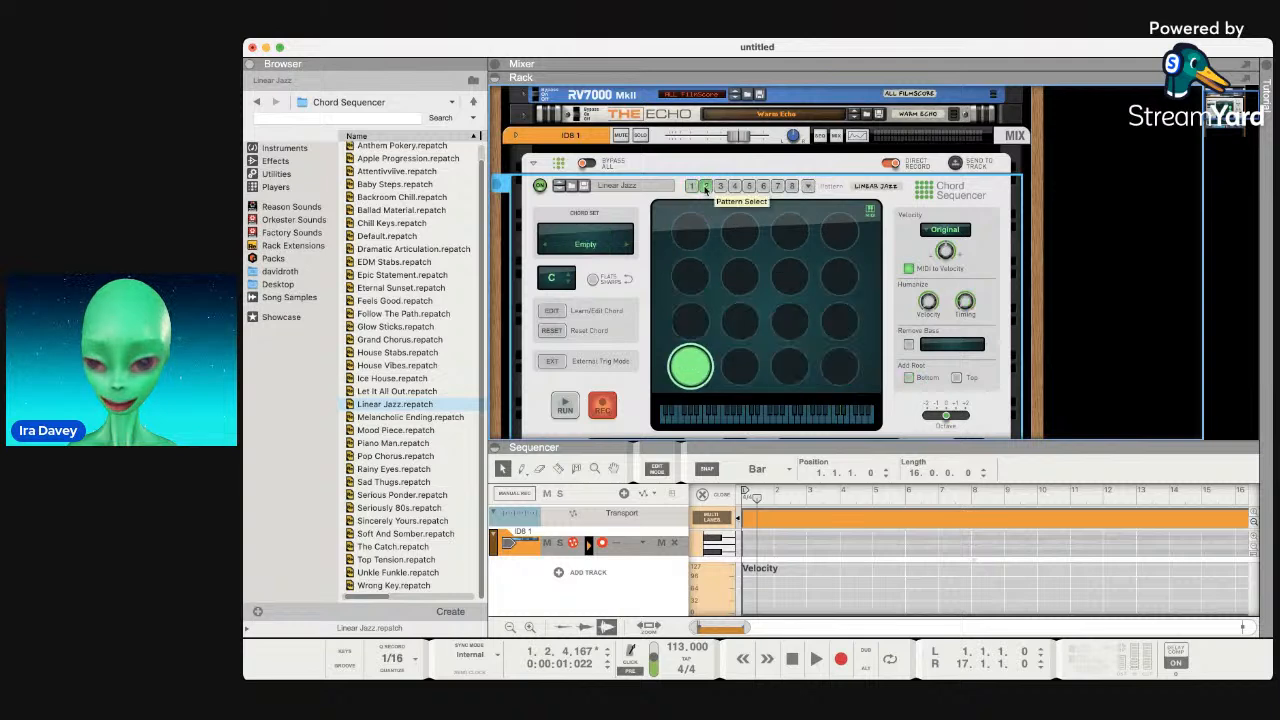
{"action": "left_click", "coordinate": [691, 186]}
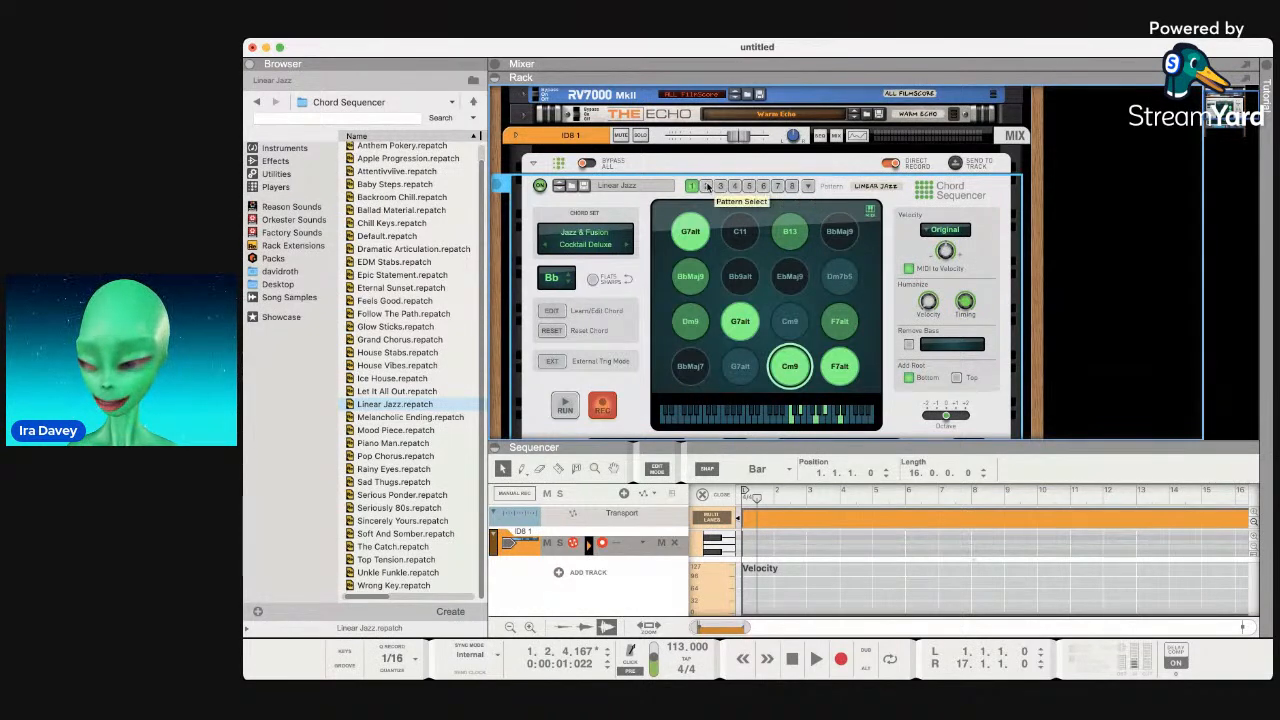
{"action": "left_click", "coordinate": [706, 186]}
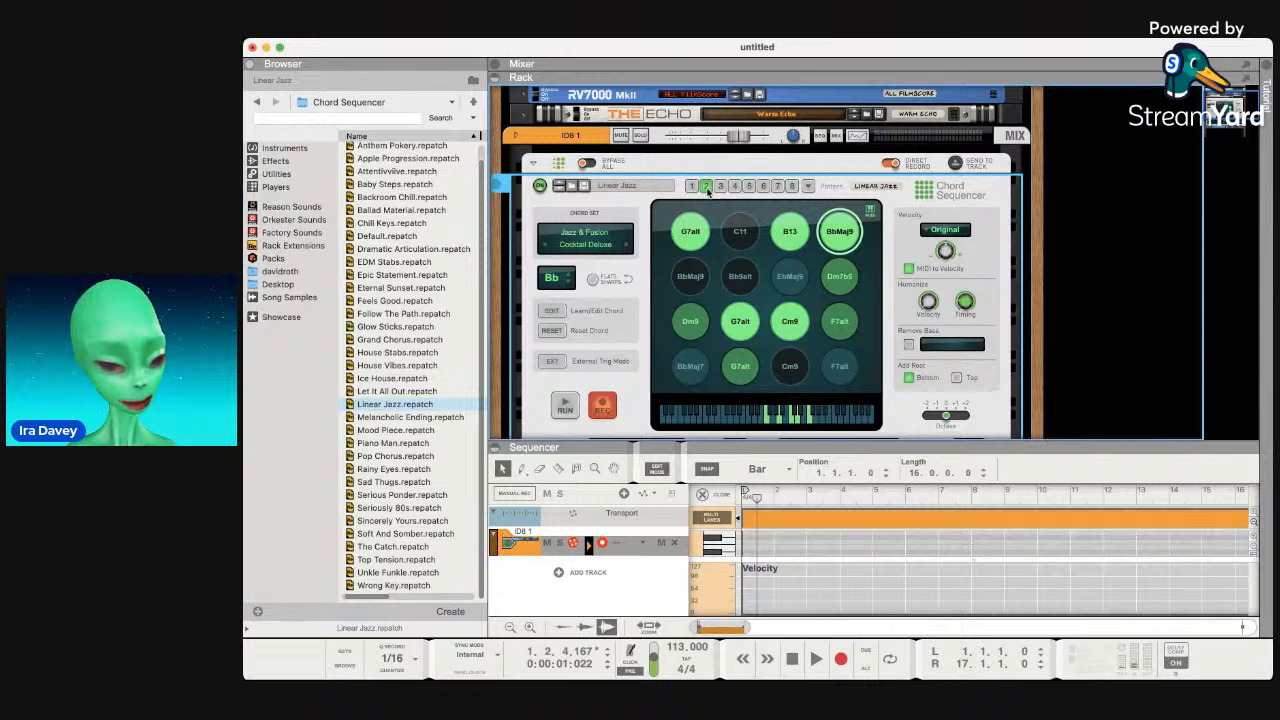
{"action": "left_click", "coordinate": [693, 187]}
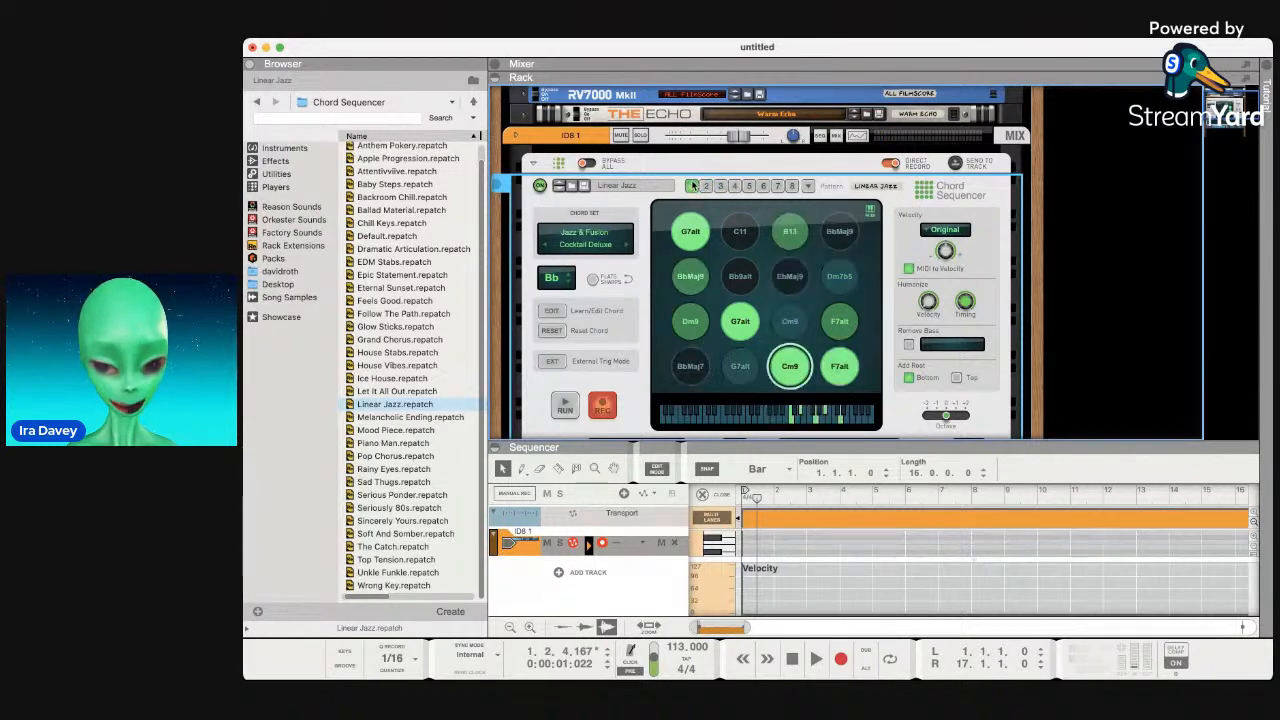
{"action": "left_click", "coordinate": [794, 666]}
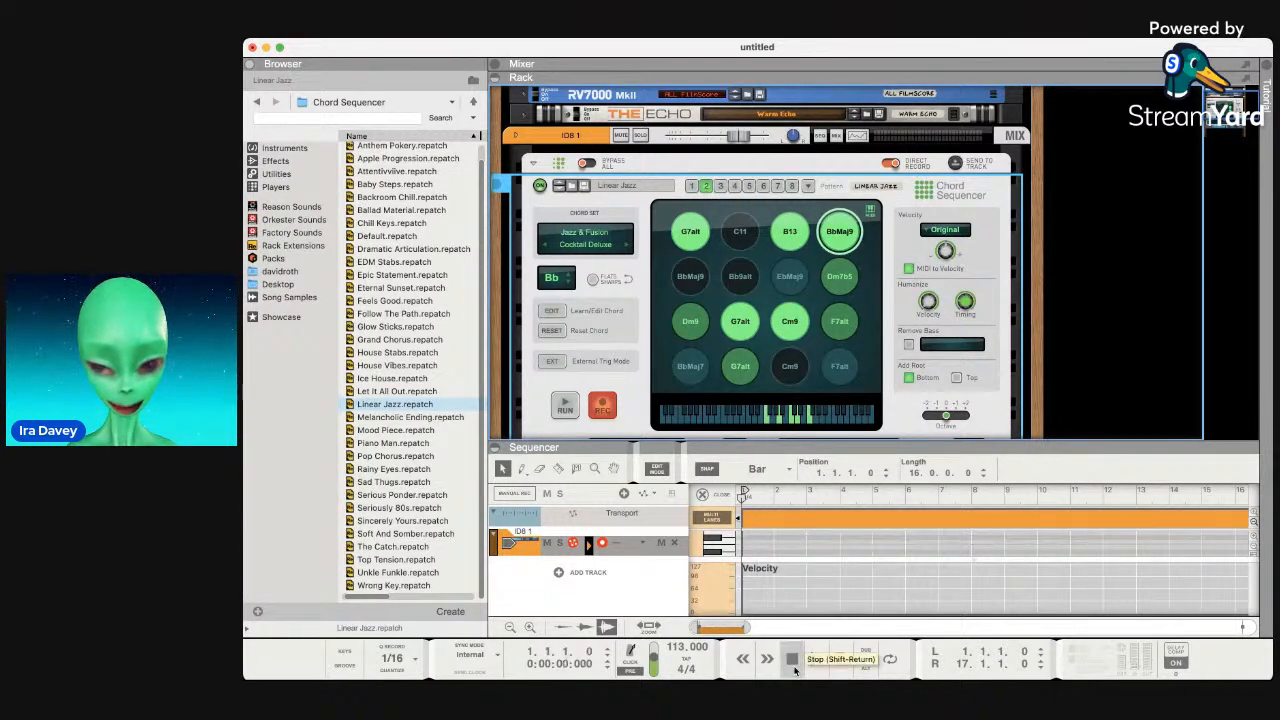
Record the Linear Jazz chord pattern onto ID8 1 through about bar 9.
{"action": "left_click", "coordinate": [841, 664]}
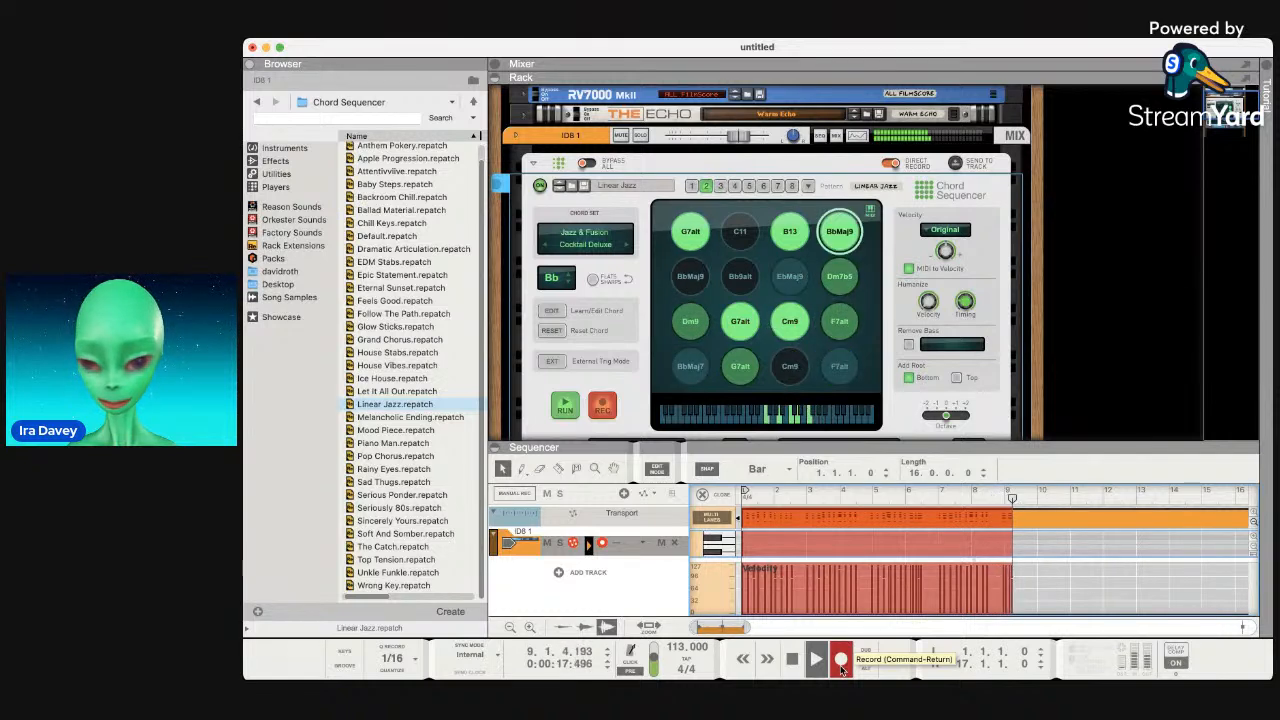
{"action": "left_click", "coordinate": [842, 662]}
{"action": "left_click", "coordinate": [610, 420]}
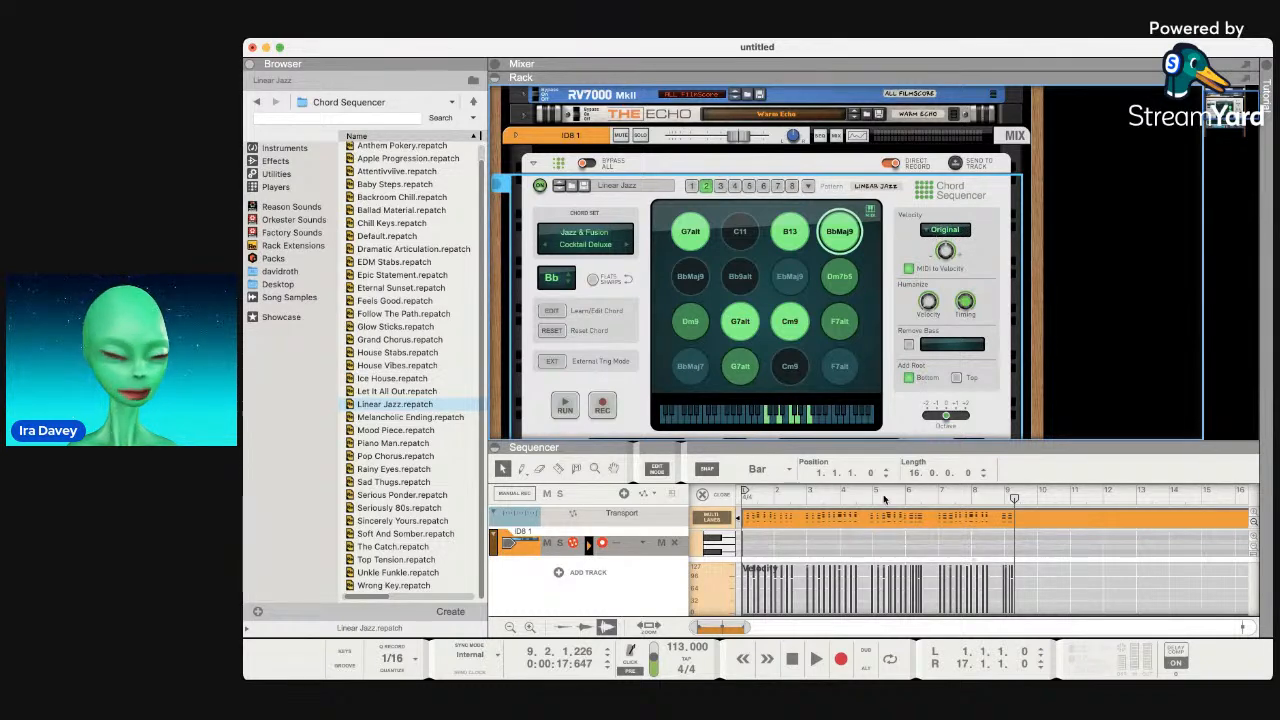
Play the recorded clip from the start and enlarge the sequencer to show its notes.
{"action": "left_click", "coordinate": [795, 662]}
{"action": "key", "text": "space"}
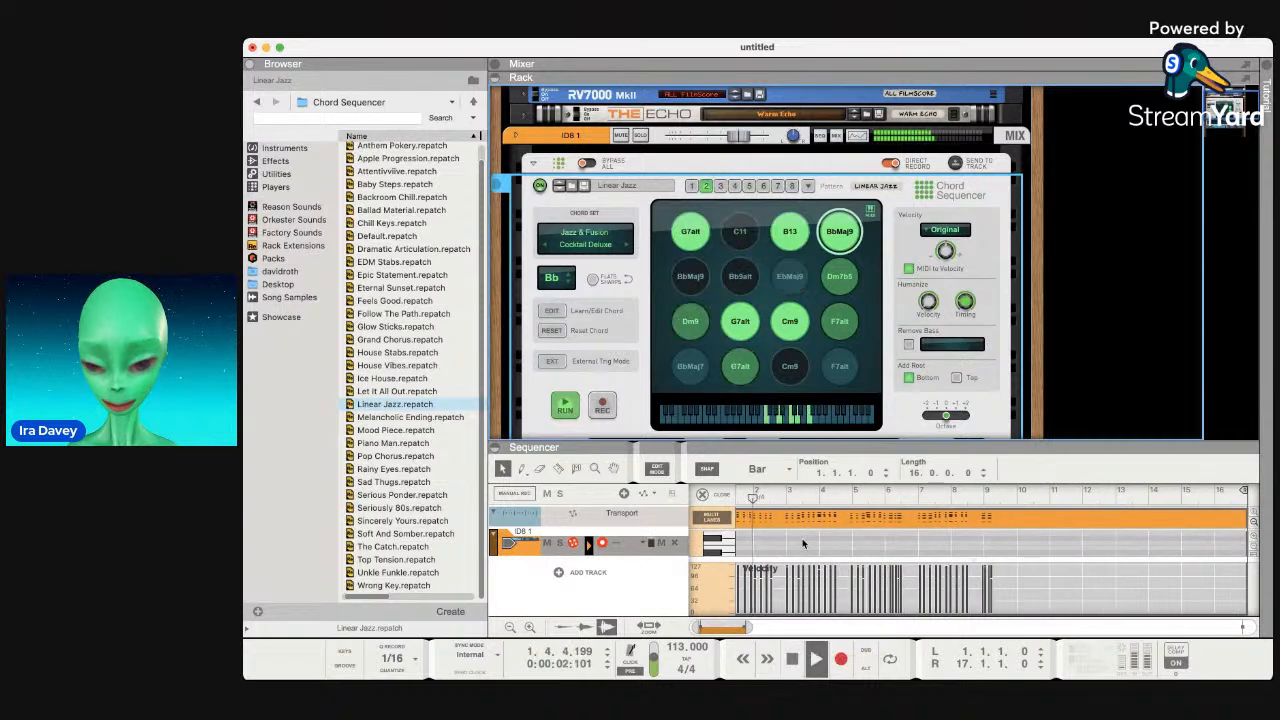
{"action": "left_click", "coordinate": [1040, 591]}
{"action": "left_click_drag", "start_coordinate": [992, 443], "coordinate": [995, 292]}
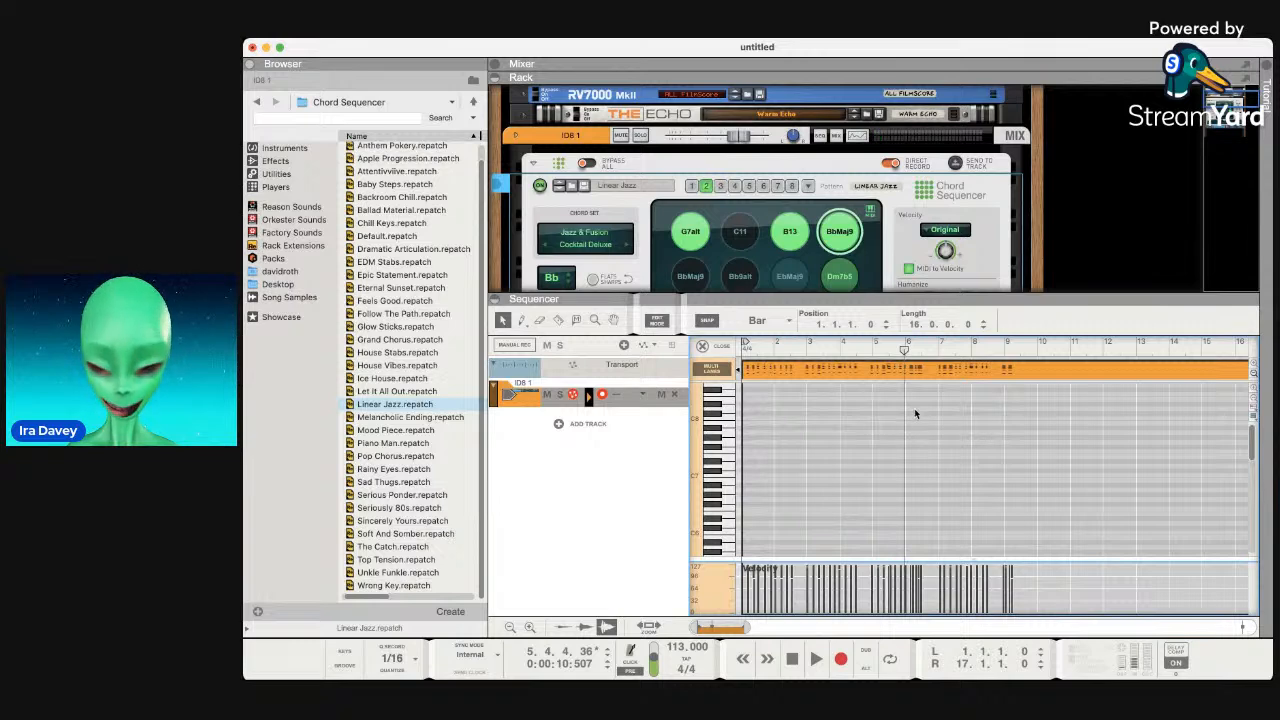
Replace the recorded clip with an empty four-bar clip at bar 1 and start playback.
{"action": "key", "text": "Delete"}
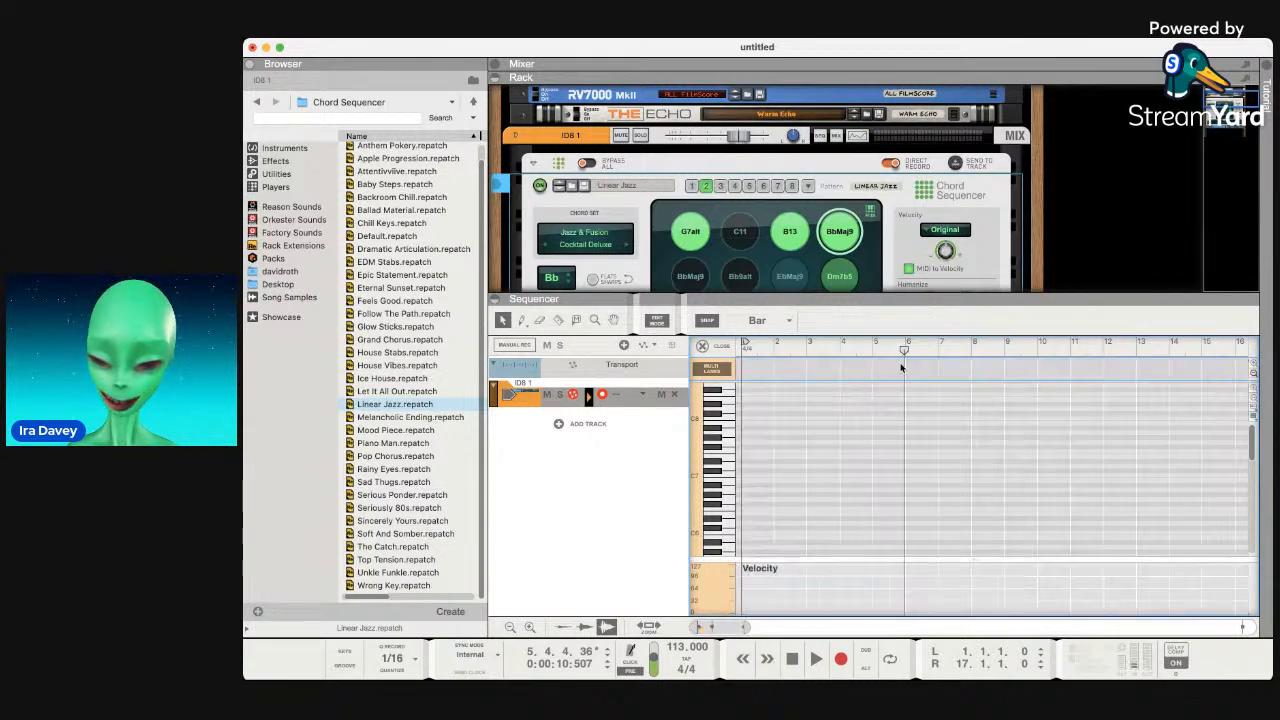
{"action": "double_click", "coordinate": [745, 375]}
{"action": "left_click_drag", "start_coordinate": [923, 371], "coordinate": [868, 371]}
{"action": "key", "text": "space"}
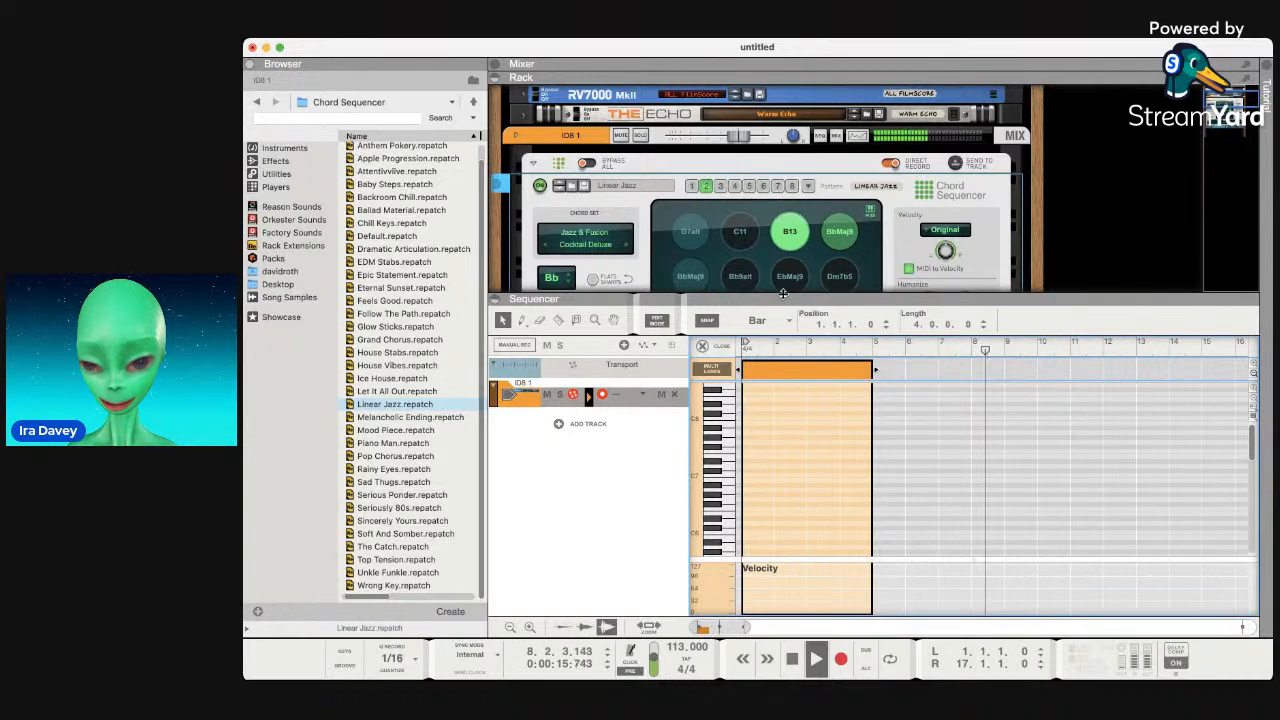
Enlarge the rack, stop the Chord Sequencer, and try empty pattern 2 before reselecting pattern 1.
{"action": "left_click_drag", "start_coordinate": [783, 298], "coordinate": [780, 453]}
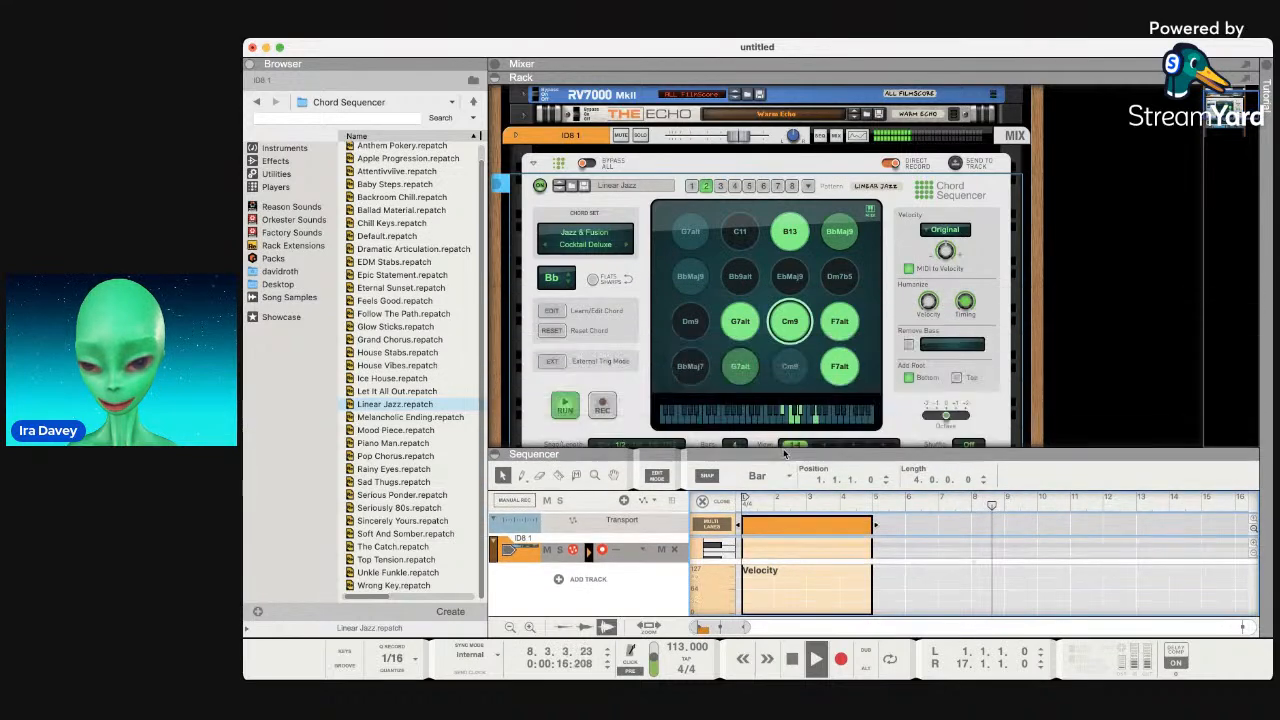
{"action": "left_click", "coordinate": [565, 405]}
{"action": "left_click", "coordinate": [720, 187]}
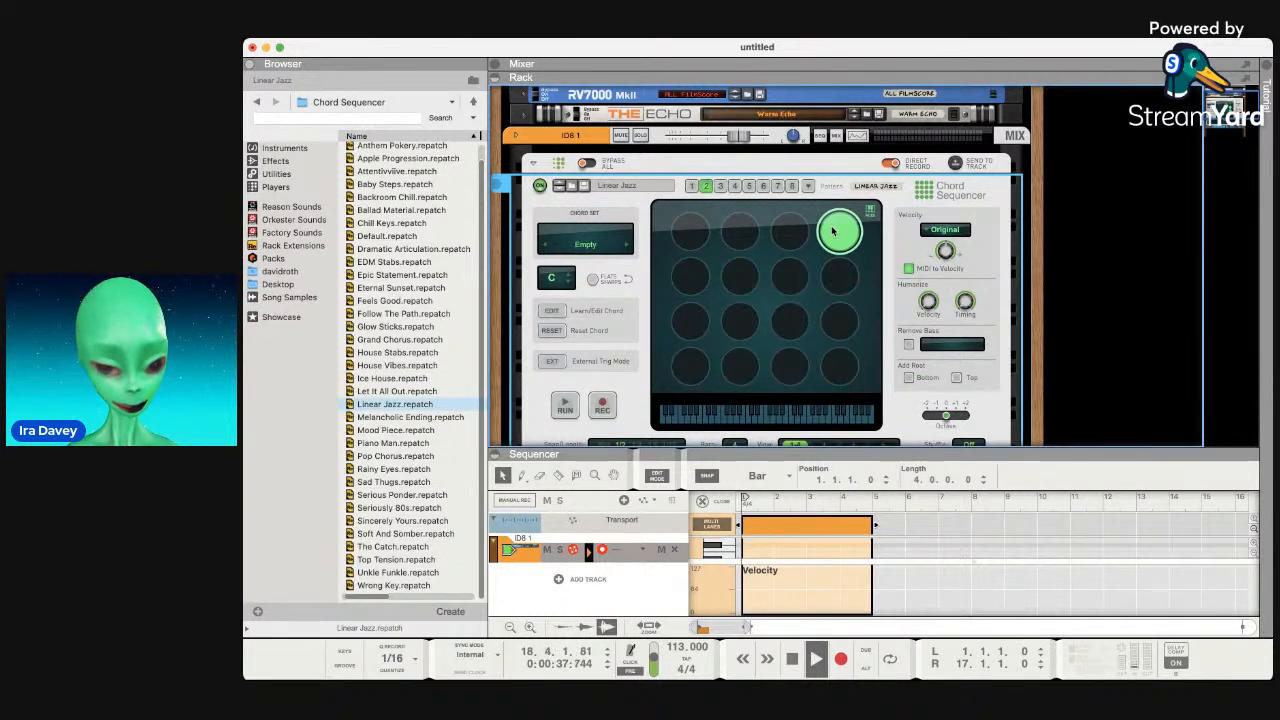
{"action": "left_click", "coordinate": [691, 186]}
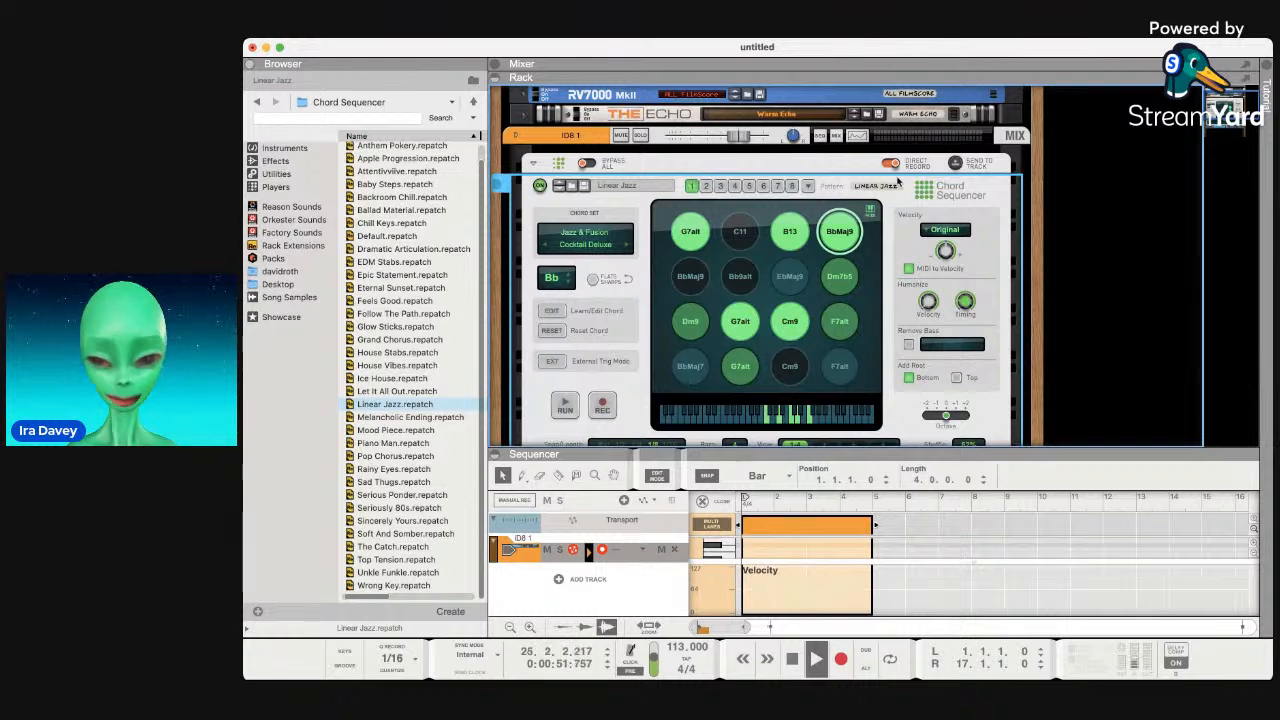
On pattern 2, set Snap/Length to Bar, keep Bars at 4, then return to pattern 1.
{"action": "scroll", "coordinate": [907, 270], "scroll_direction": "down", "scroll_amount": 3}
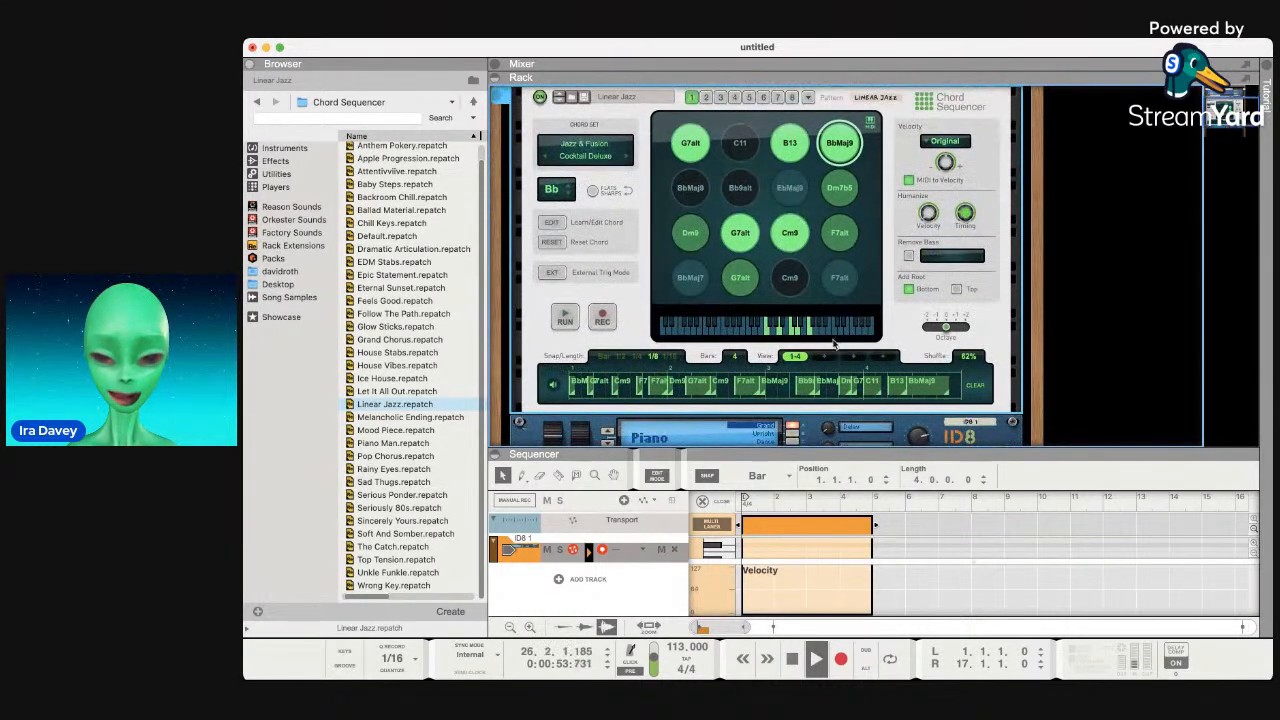
{"action": "scroll", "coordinate": [593, 371], "scroll_direction": "down", "scroll_amount": 1}
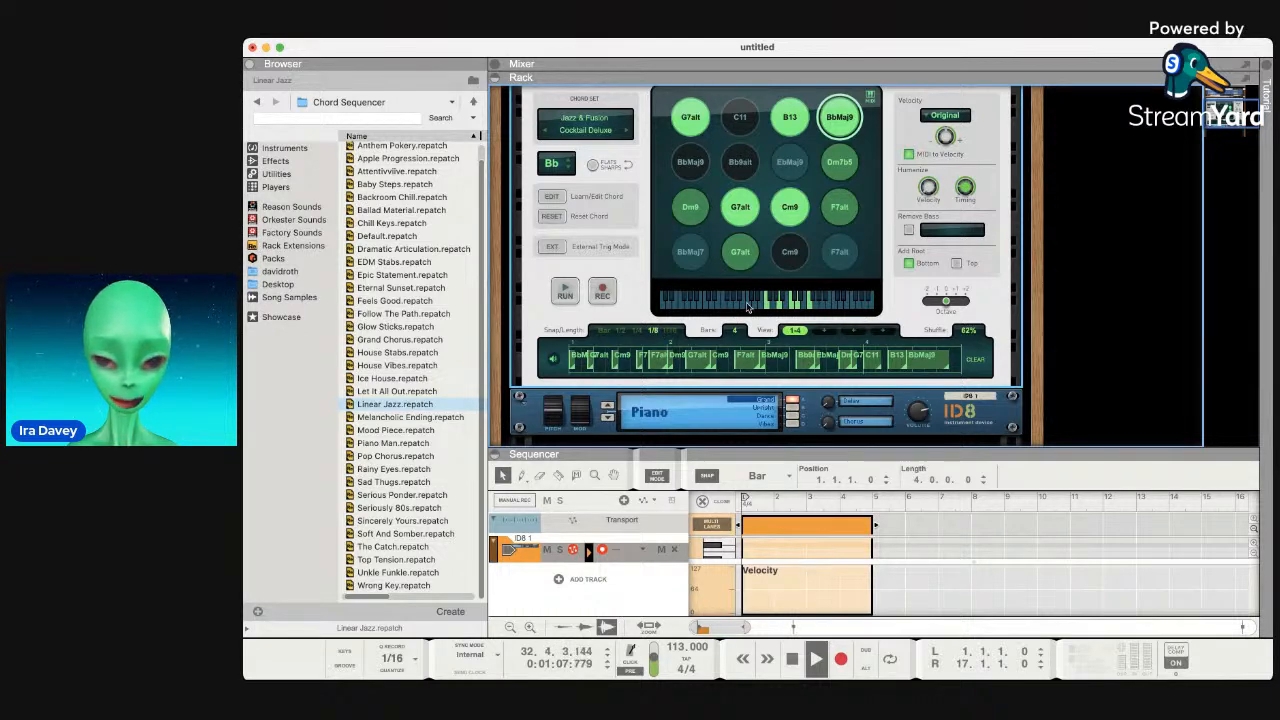
{"action": "scroll", "coordinate": [748, 308], "scroll_direction": "up", "scroll_amount": 5}
{"action": "left_click", "coordinate": [706, 220]}
{"action": "scroll", "coordinate": [702, 315], "scroll_direction": "down", "scroll_amount": 4}
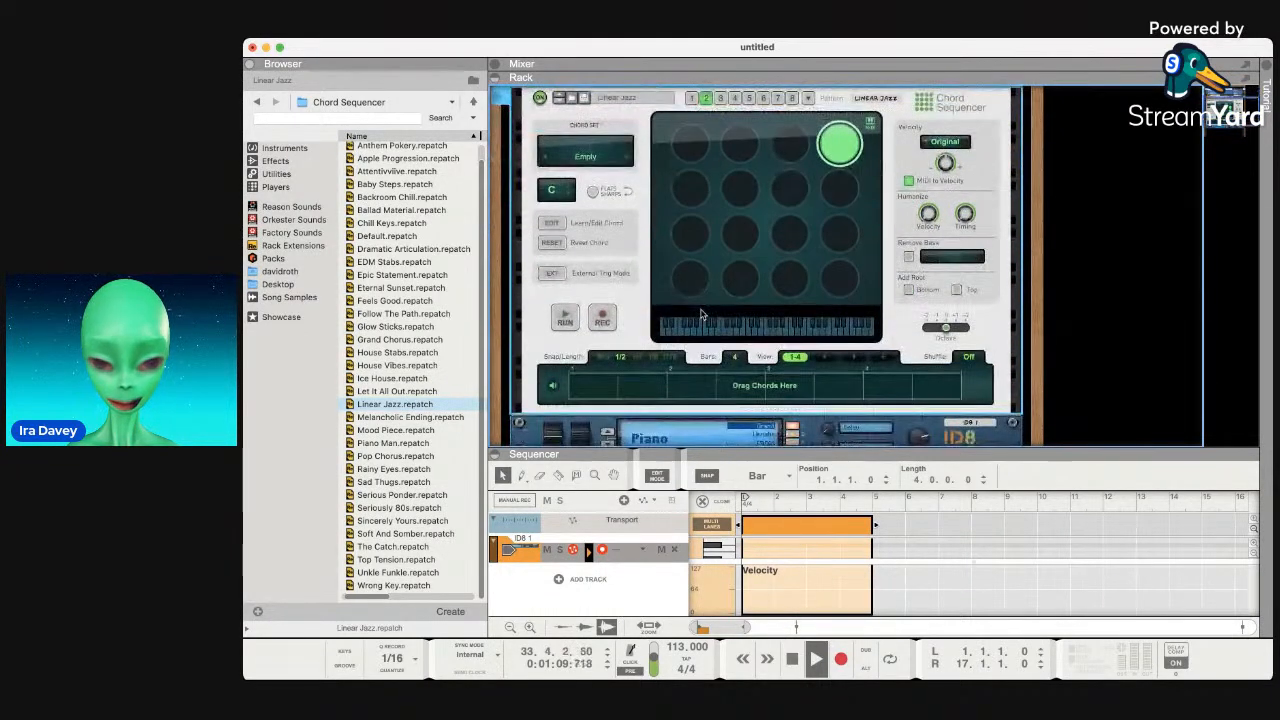
{"action": "left_click", "coordinate": [606, 389]}
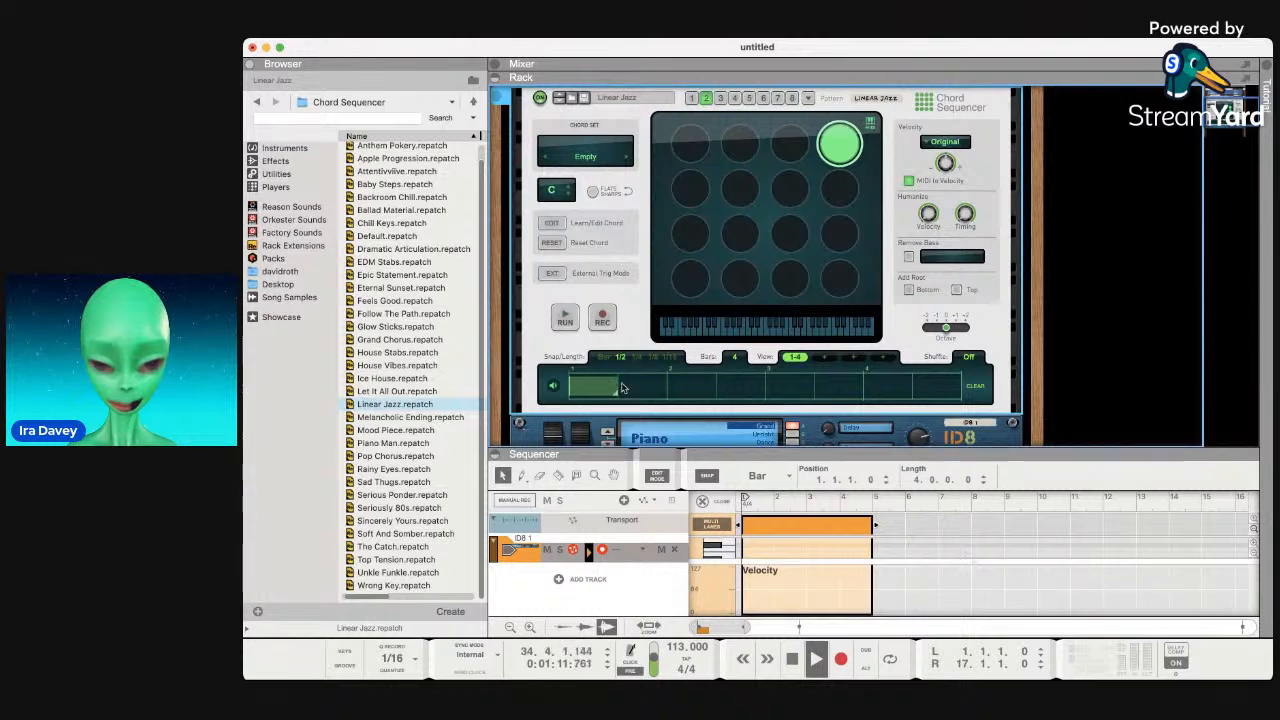
{"action": "left_click", "coordinate": [605, 358]}
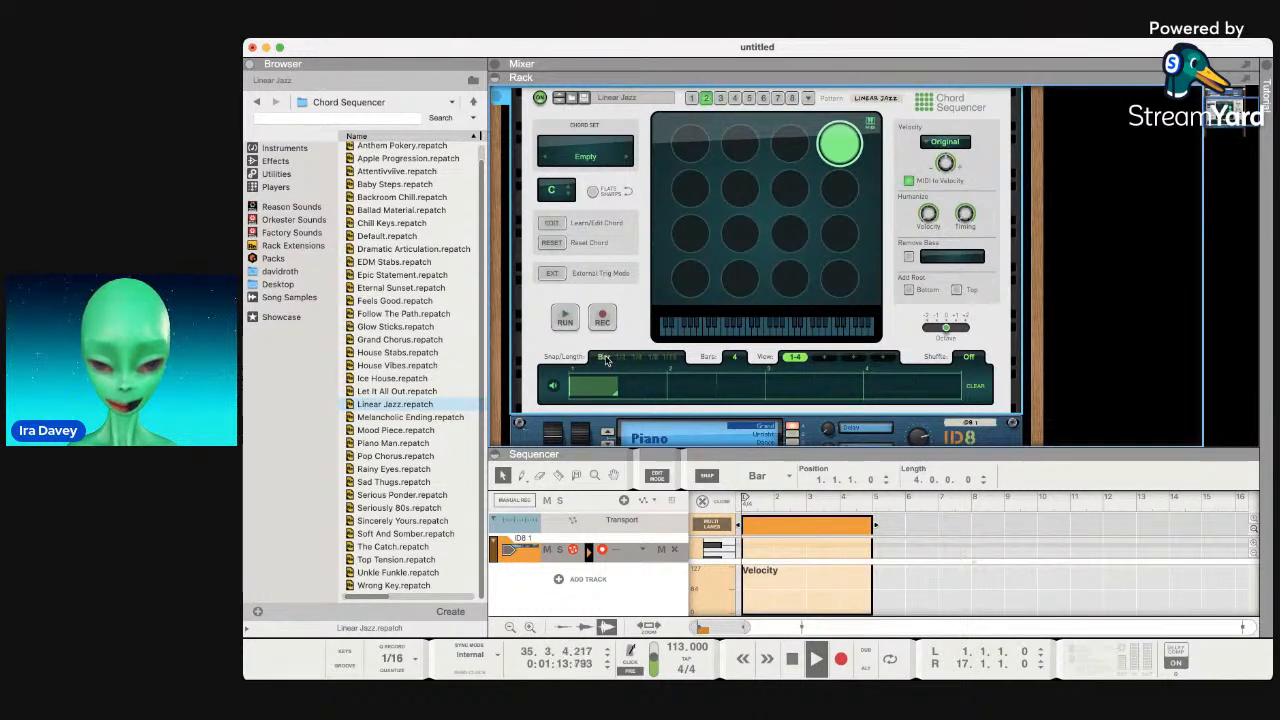
{"action": "left_click", "coordinate": [733, 357]}
{"action": "left_click", "coordinate": [732, 357]}
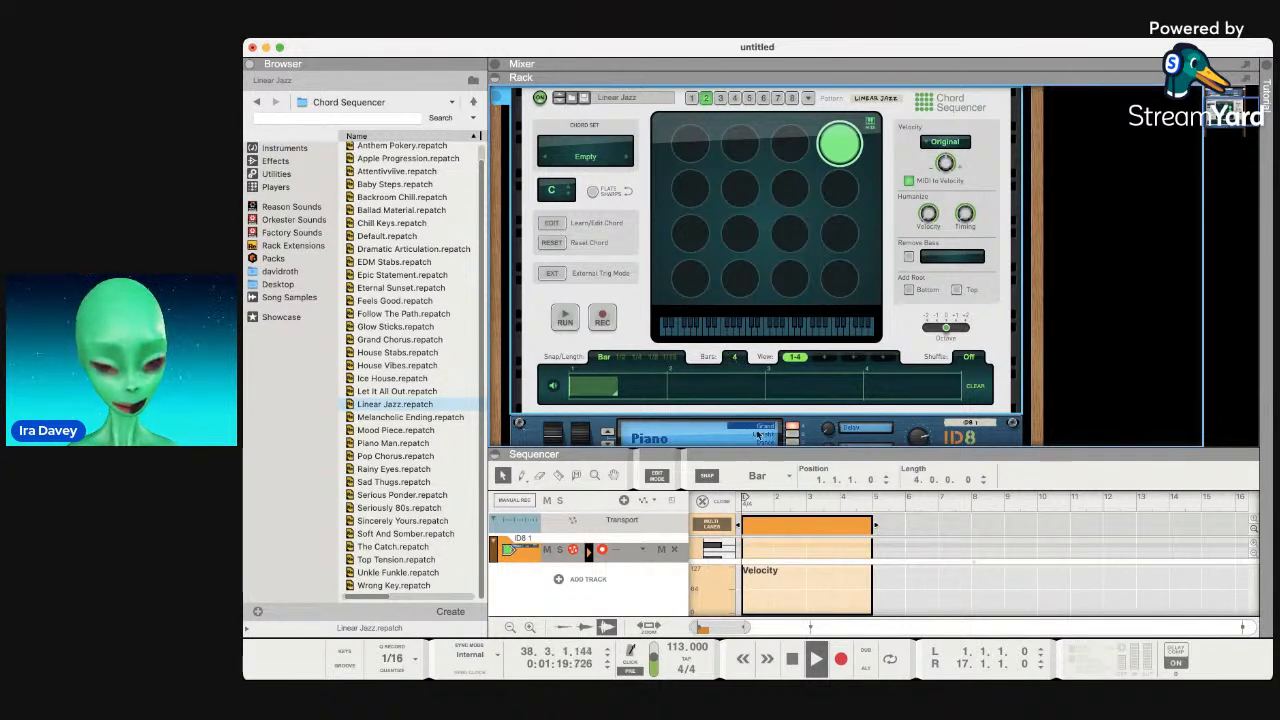
{"action": "left_click", "coordinate": [690, 98]}
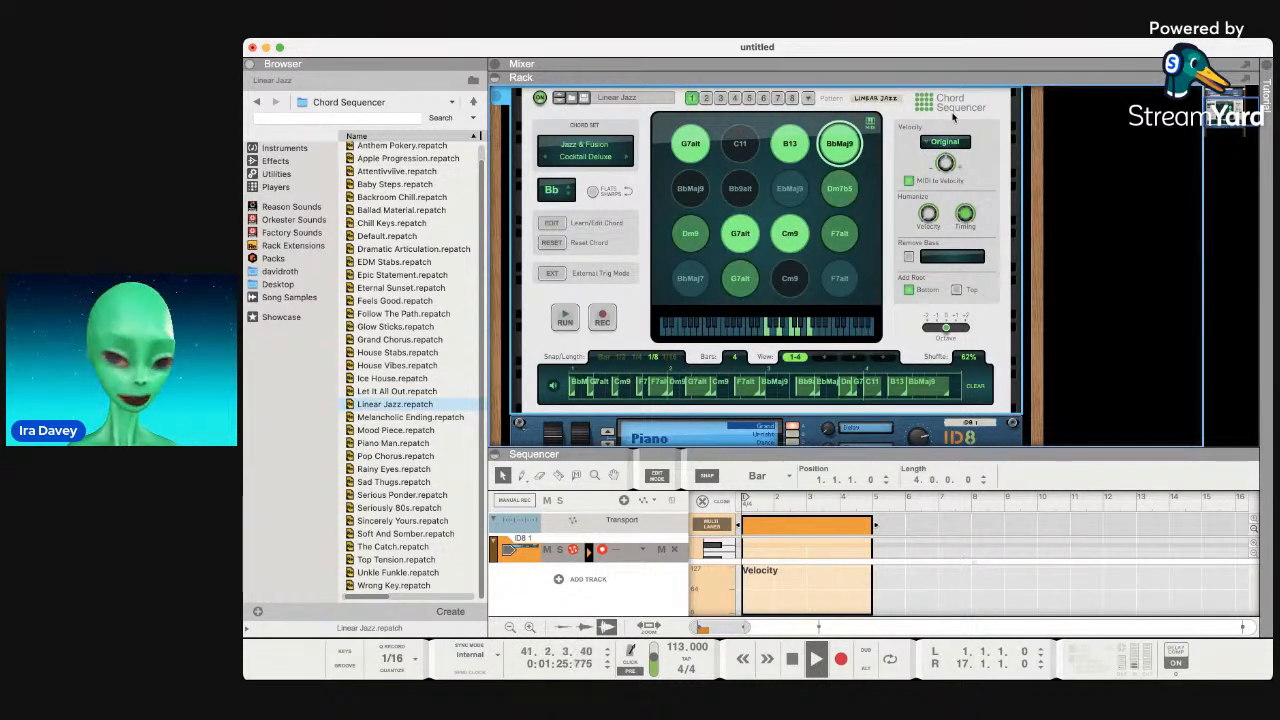
Switch to pattern 2, stop the transport, run the sequencer, and delete the BbMaj9 chord.
{"action": "left_click", "coordinate": [706, 98]}
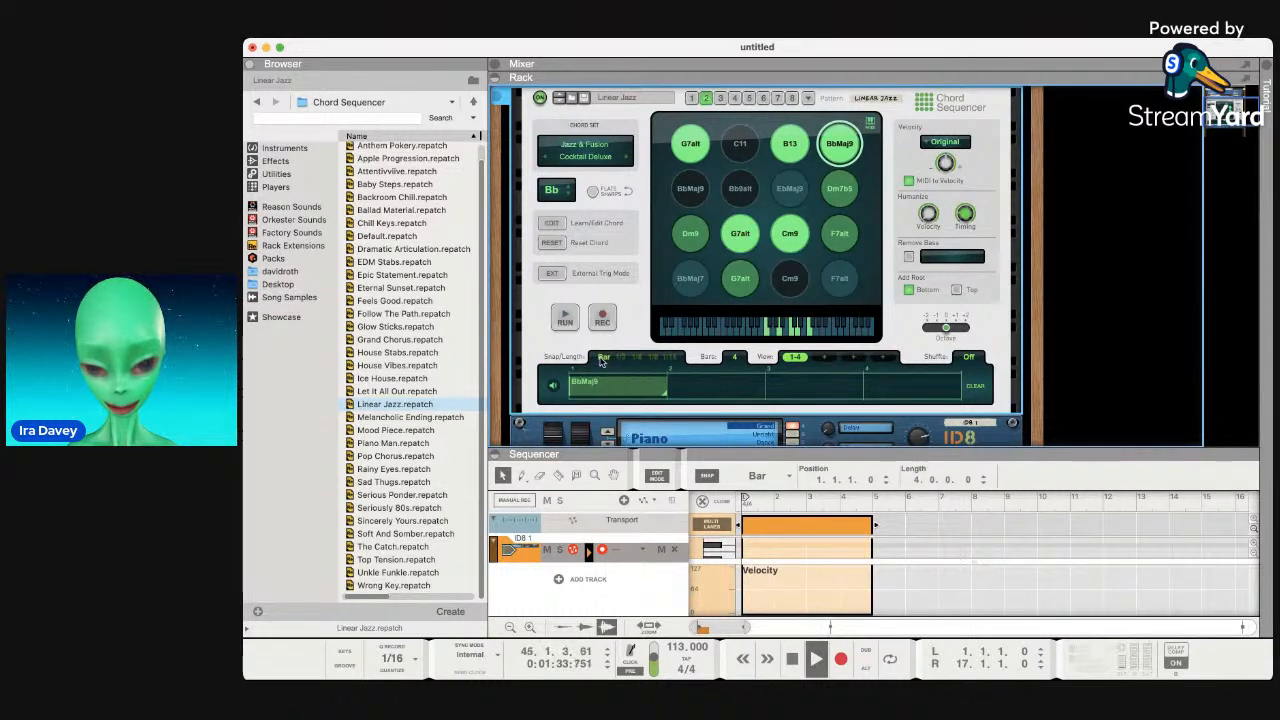
{"action": "key", "text": "space"}
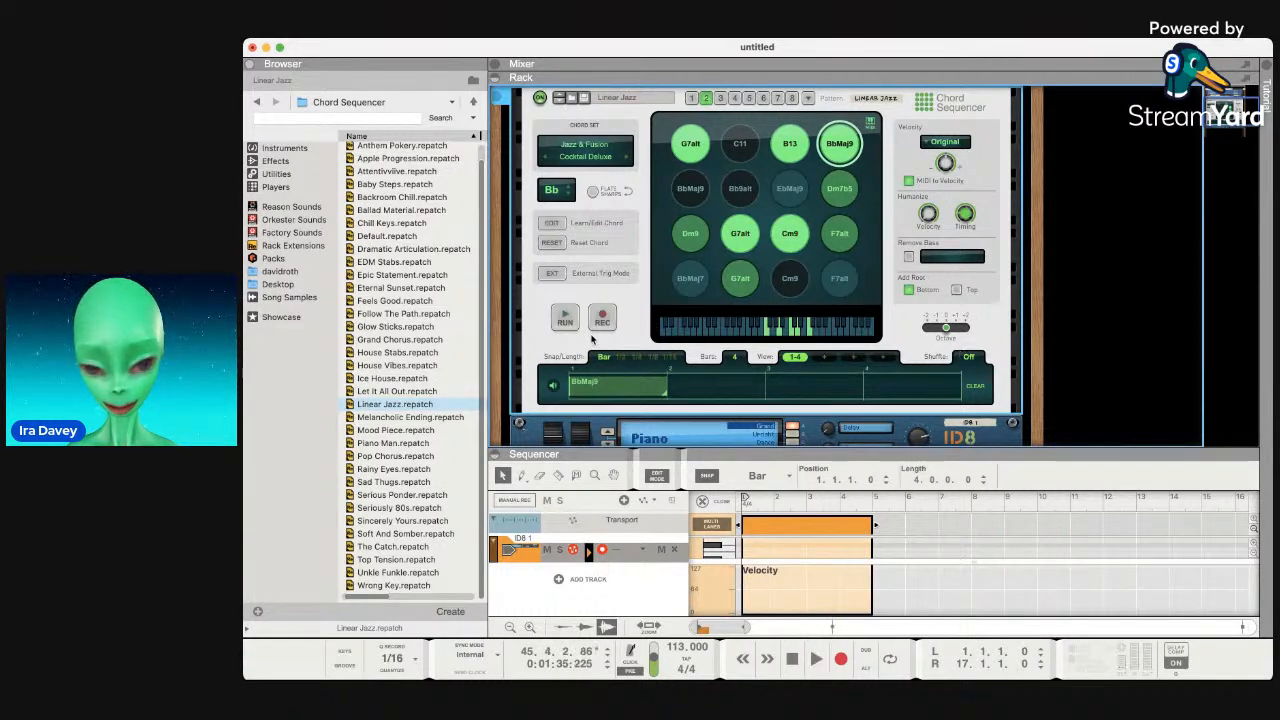
{"action": "left_click", "coordinate": [566, 318]}
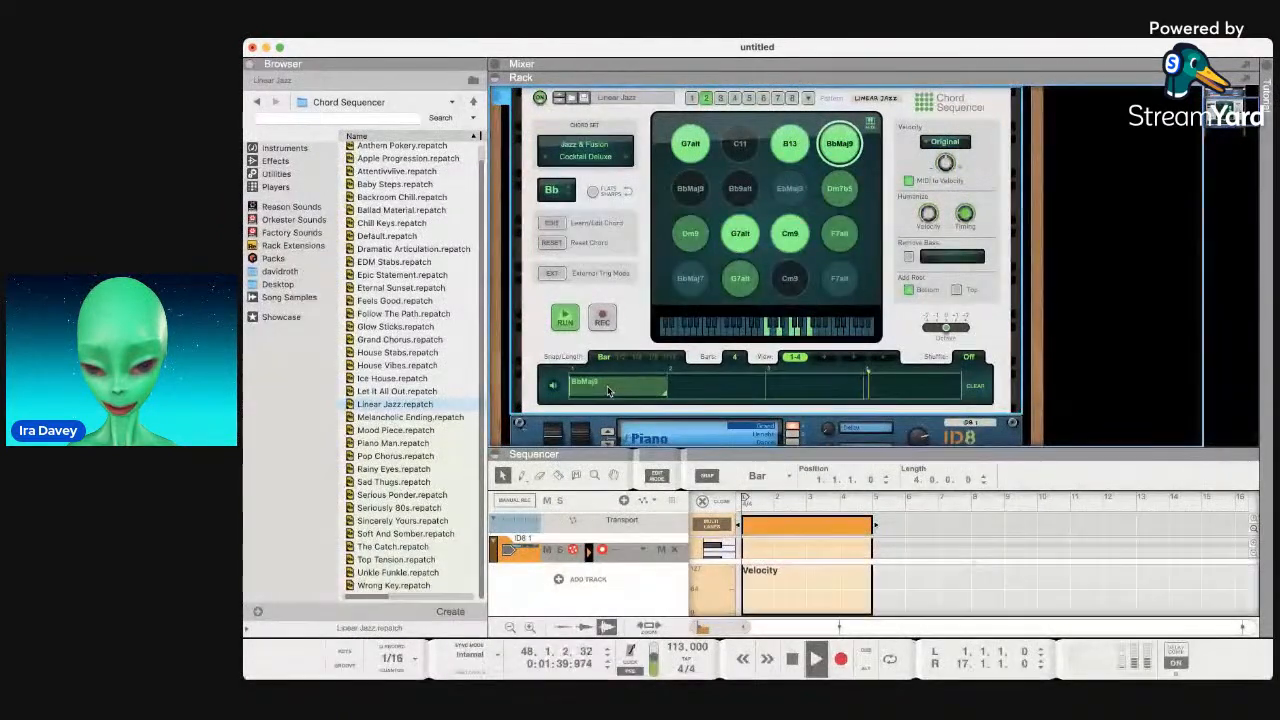
{"action": "double_click", "coordinate": [608, 391]}
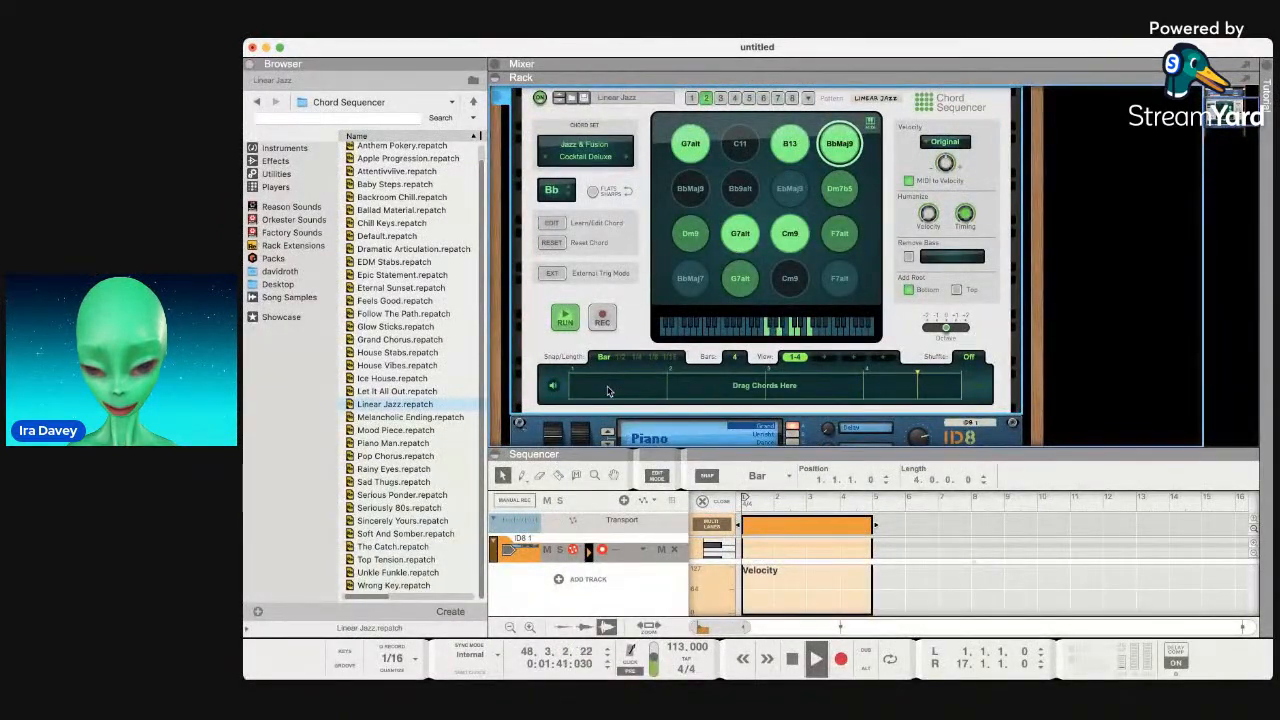
Make pattern 2 one bar with 1/16 snap, adjust shuffle, and place BbMaj9 at step one.
{"action": "key", "text": "space"}
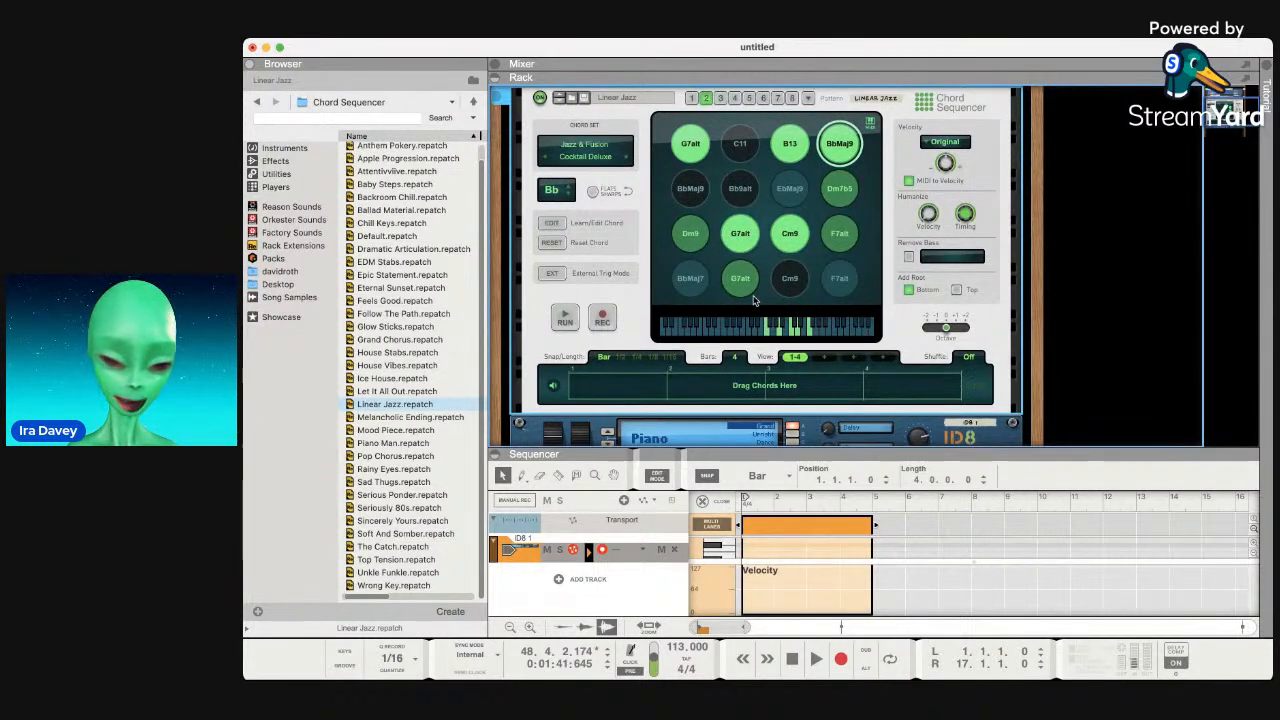
{"action": "left_click_drag", "start_coordinate": [737, 358], "coordinate": [740, 385]}
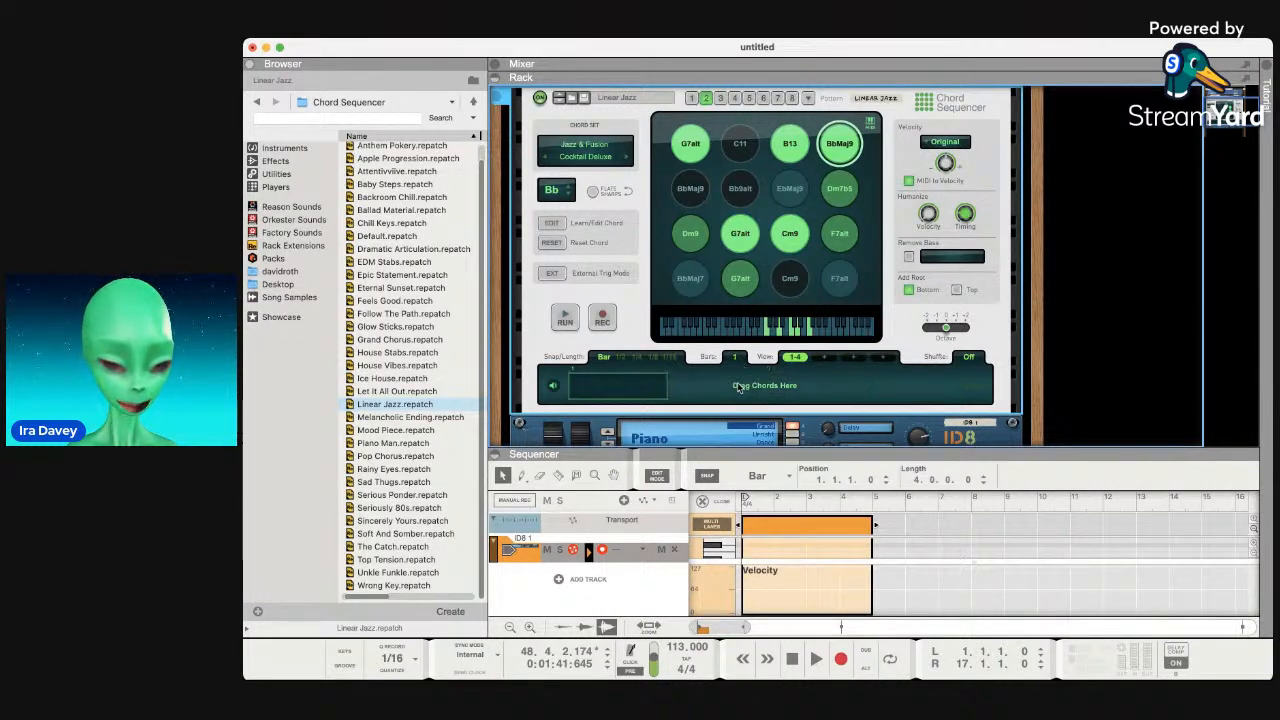
{"action": "left_click", "coordinate": [636, 357]}
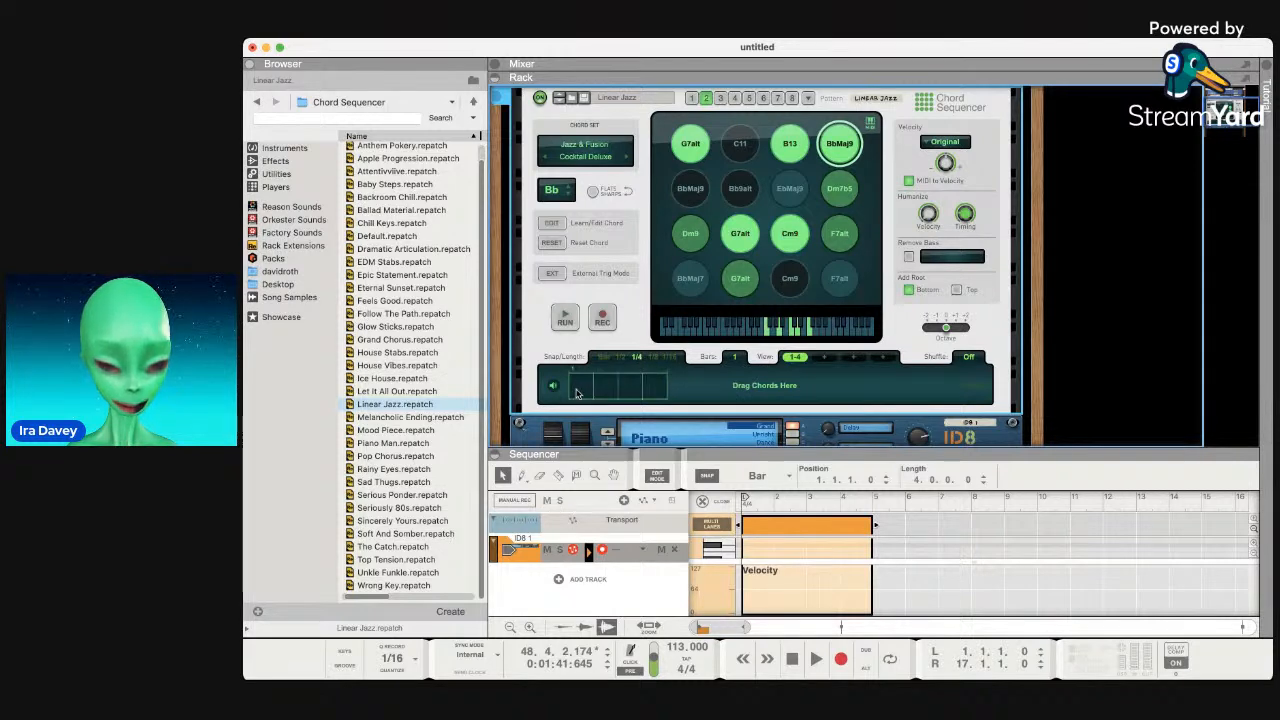
{"action": "left_click", "coordinate": [673, 358]}
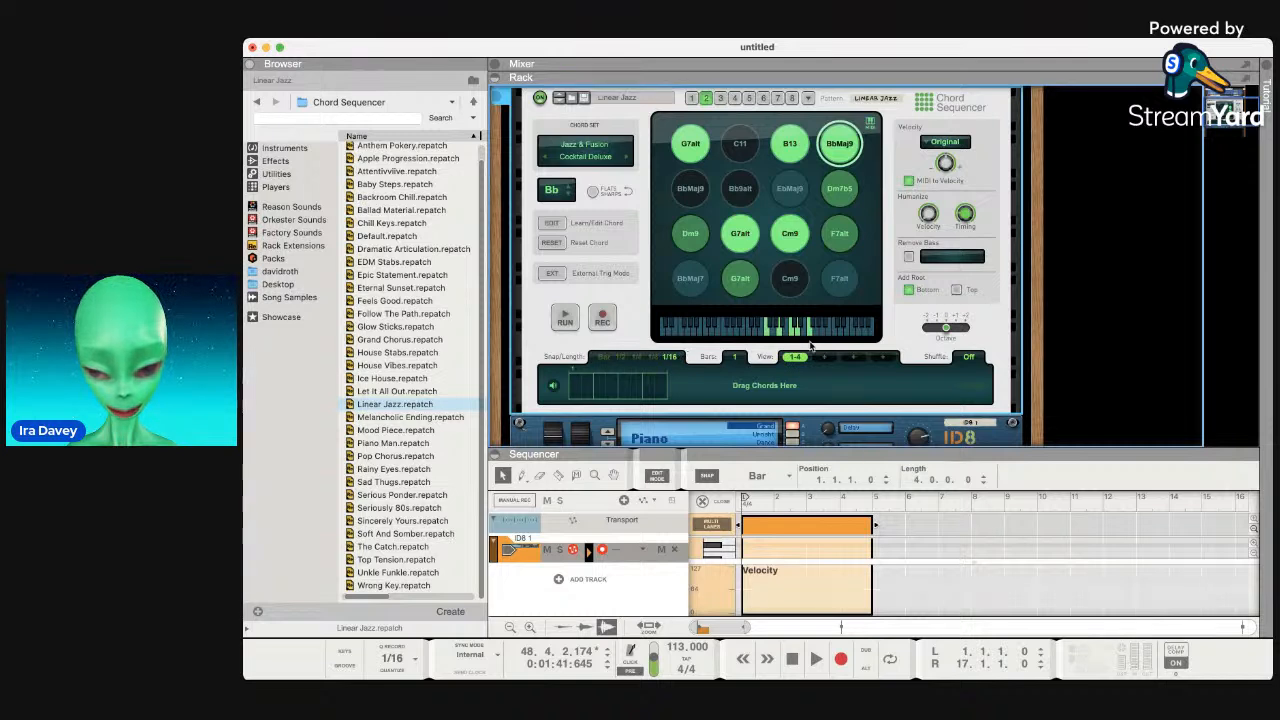
{"action": "left_click_drag", "start_coordinate": [970, 365], "coordinate": [972, 360]}
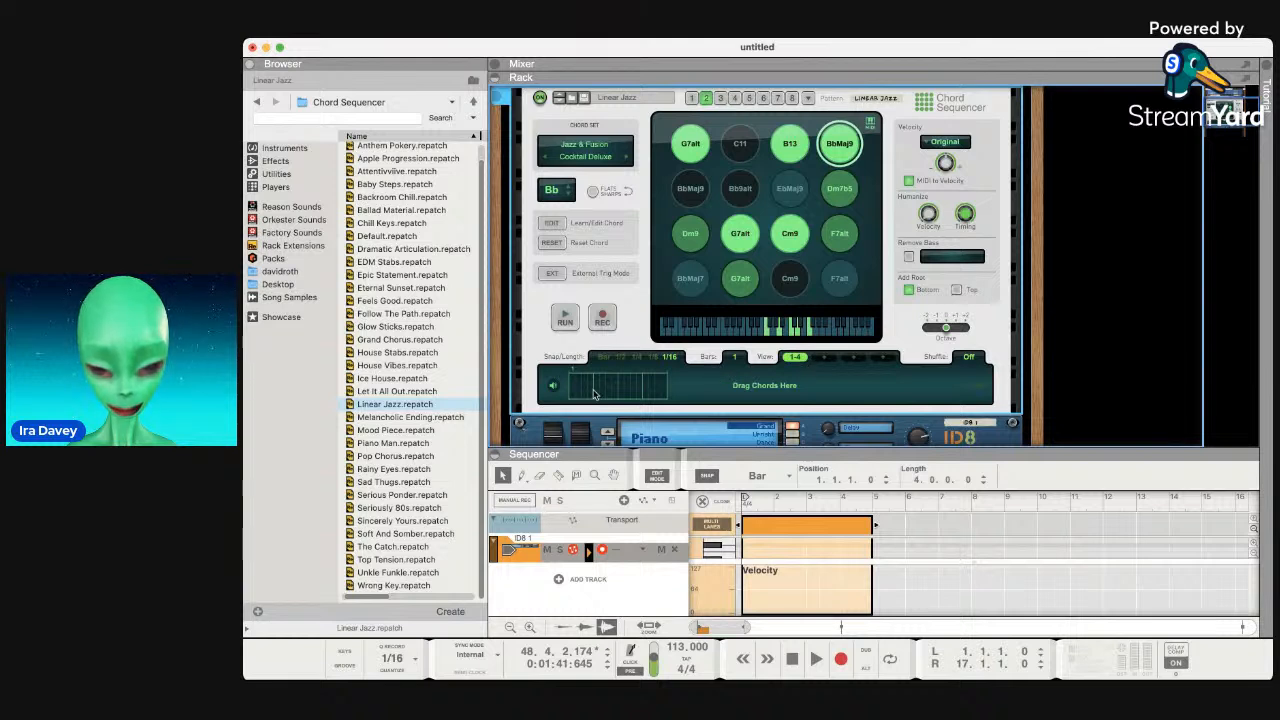
{"action": "left_click", "coordinate": [570, 391]}
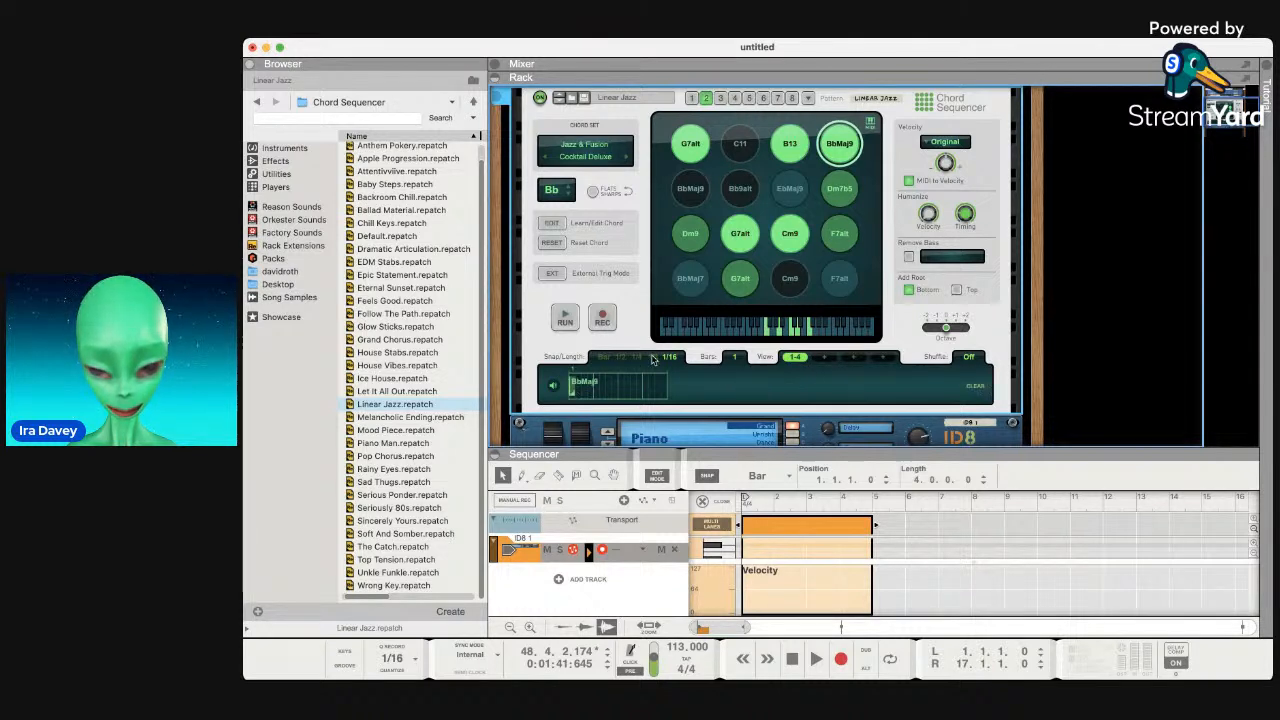
Audition the pattern, add sixteenth-note B13 chords after BbMaj9, and preview it again.
{"action": "left_click", "coordinate": [565, 318]}
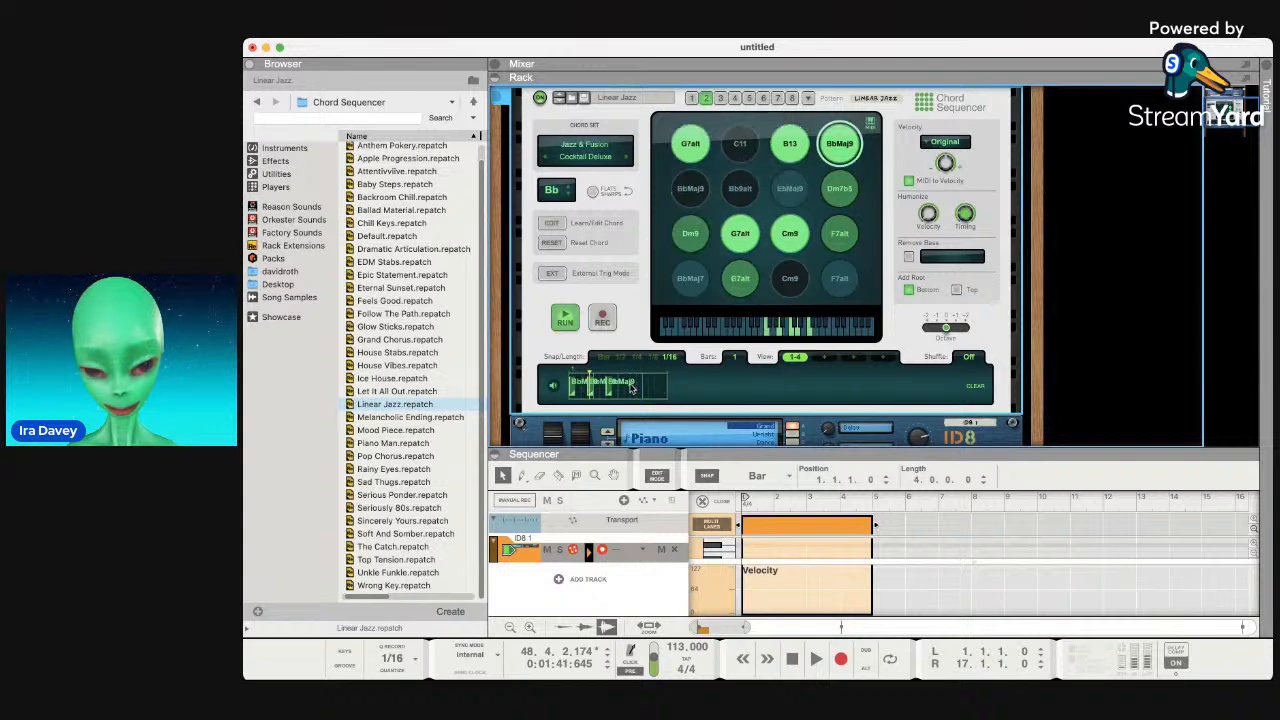
{"action": "key", "text": "space"}
{"action": "key", "text": "space"}
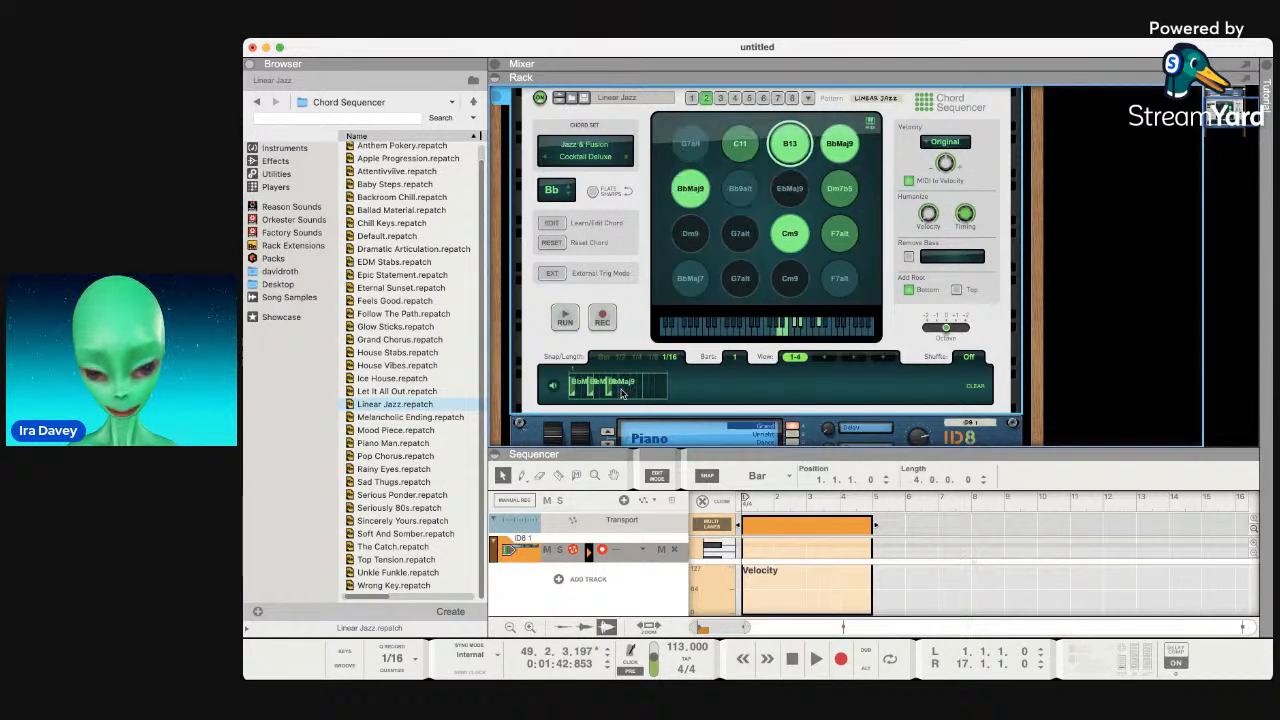
{"action": "left_click", "coordinate": [622, 393]}
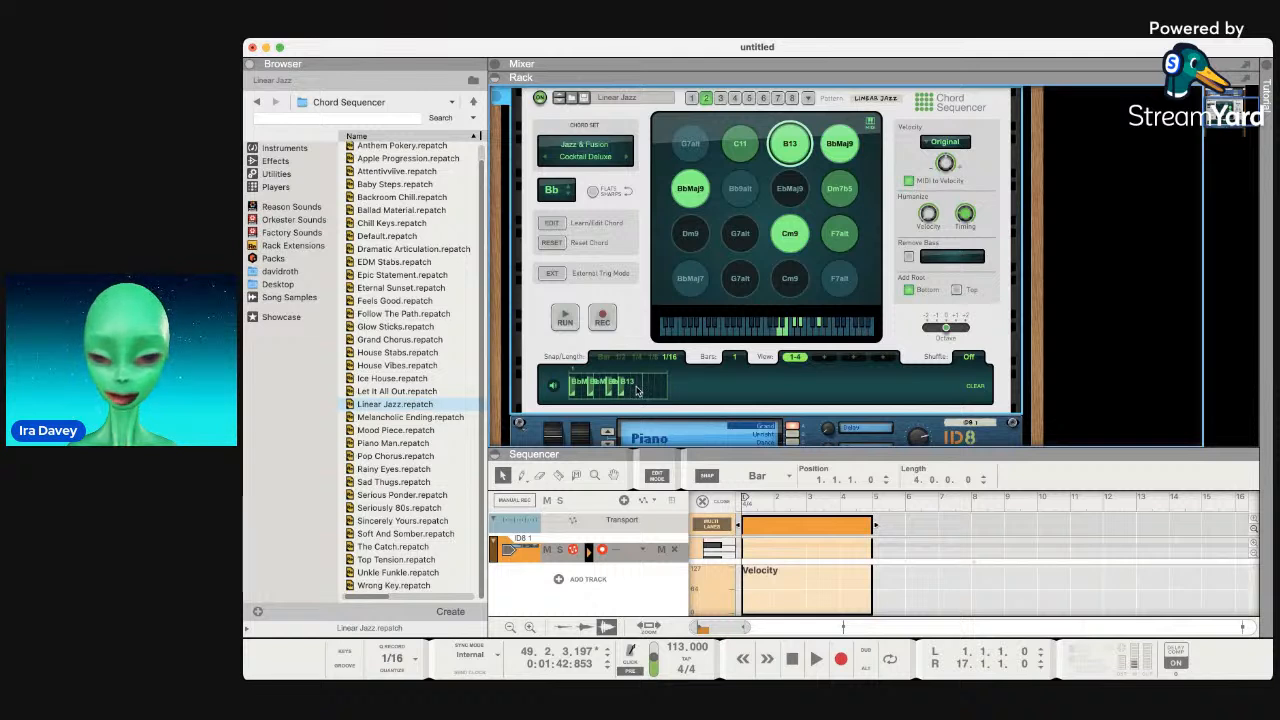
{"action": "left_click", "coordinate": [645, 392]}
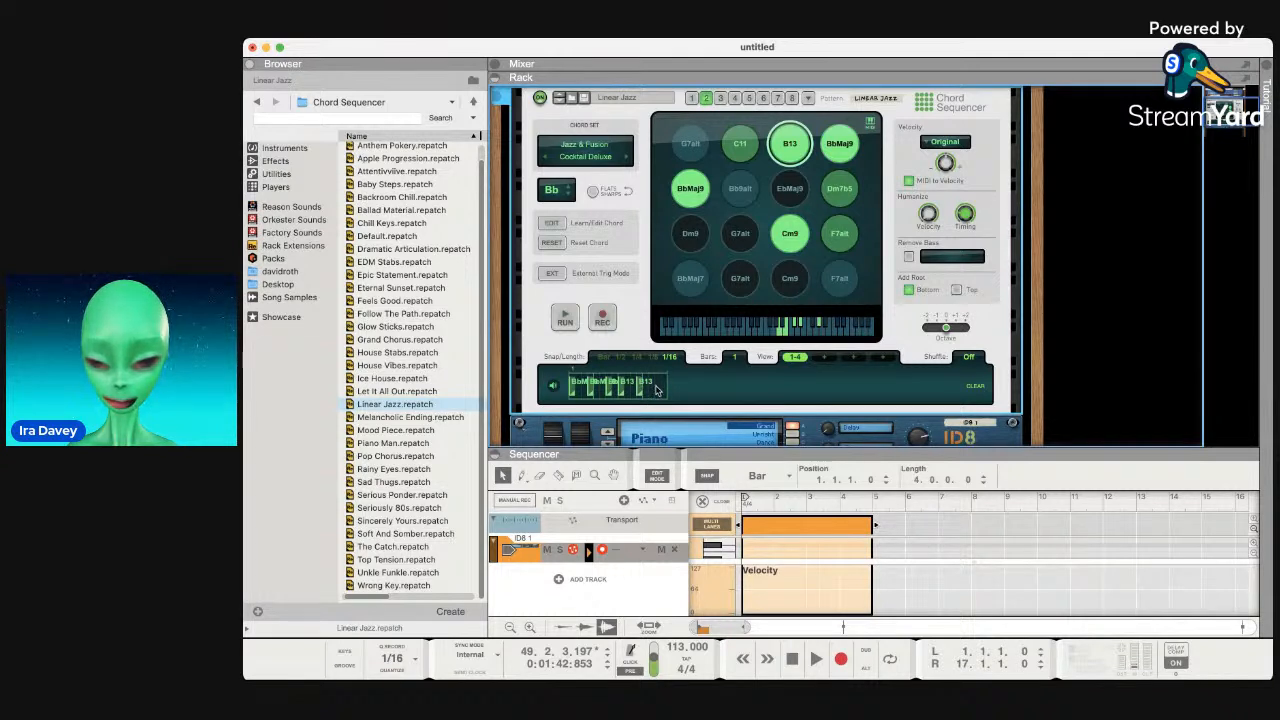
{"action": "left_click", "coordinate": [658, 390]}
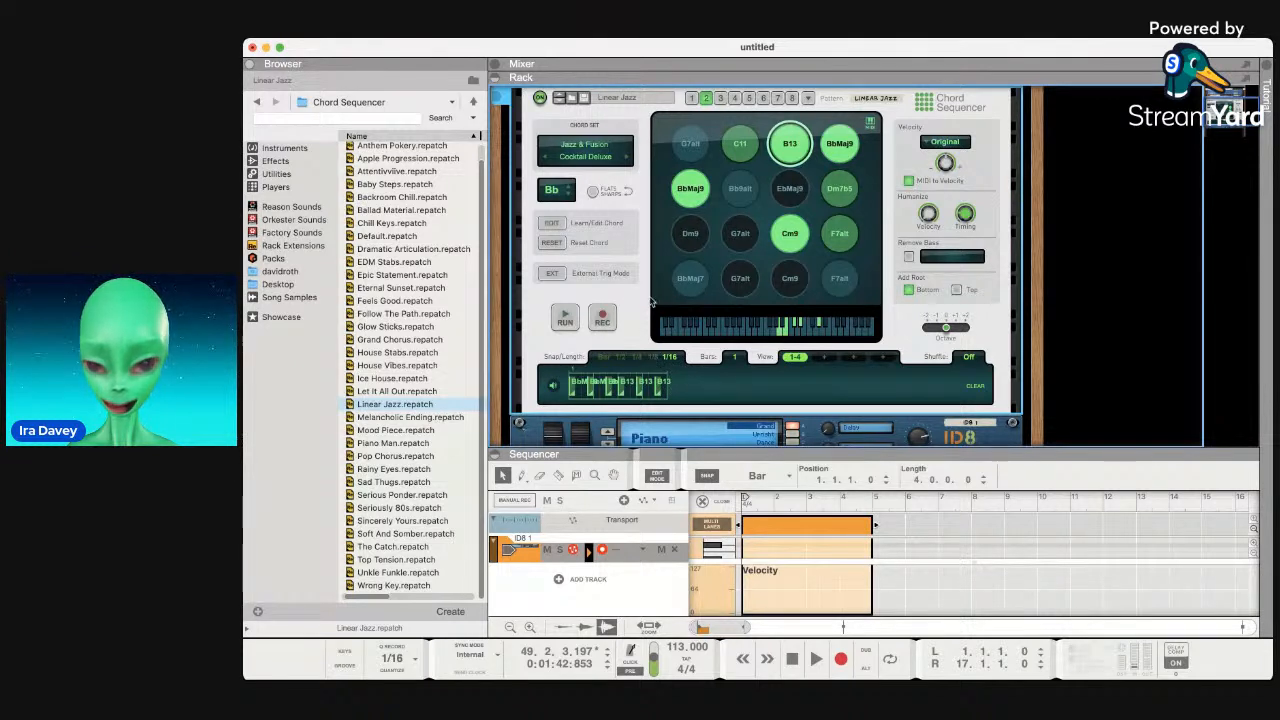
{"action": "left_click", "coordinate": [565, 318]}
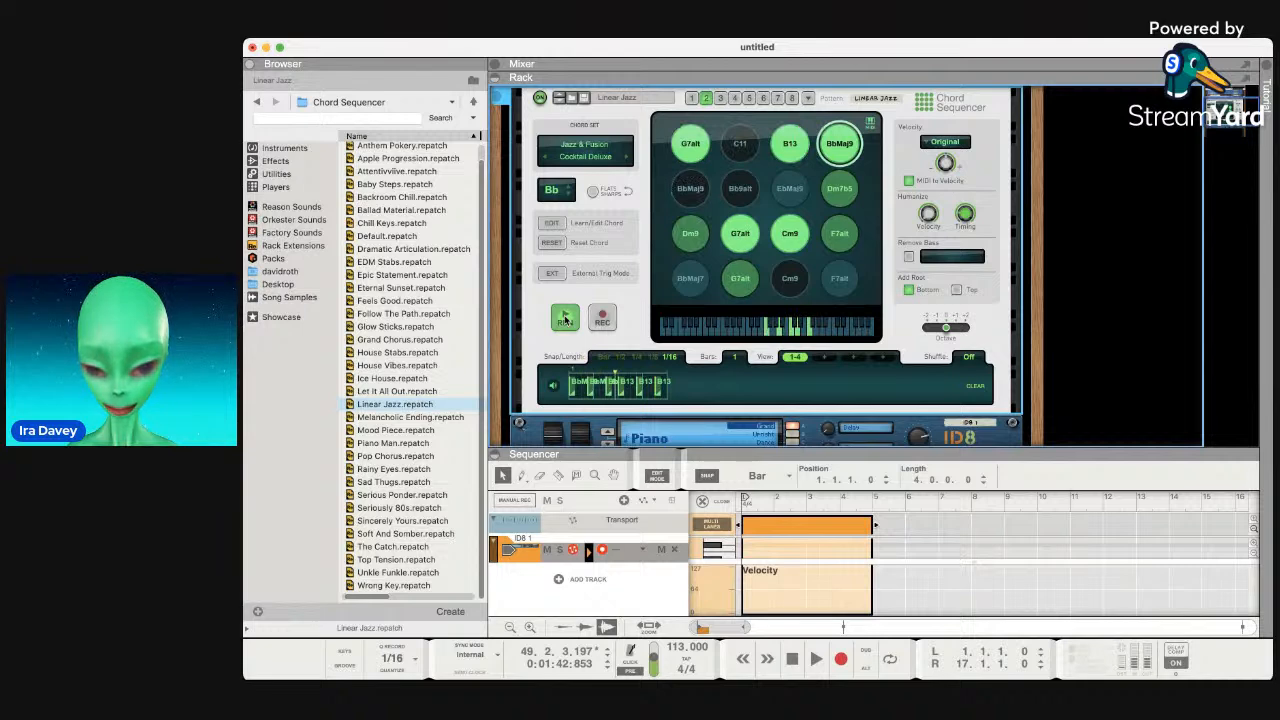
{"action": "left_click", "coordinate": [565, 318]}
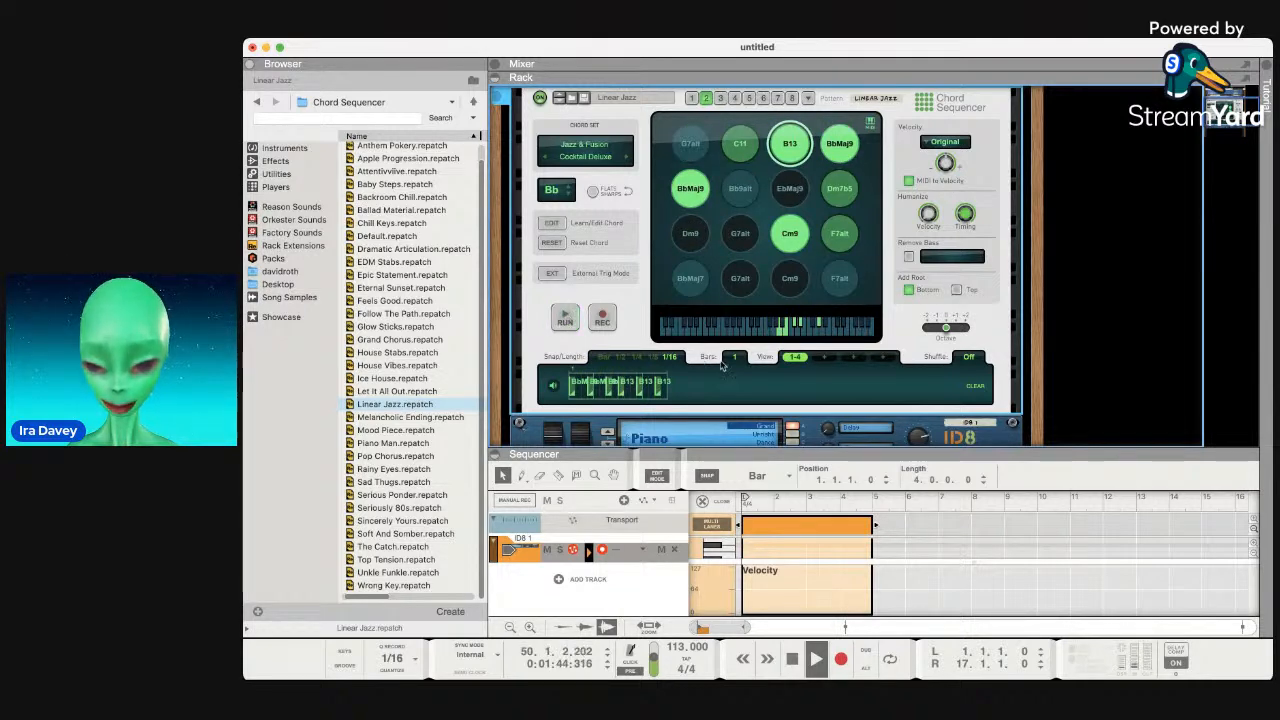
Add four BbMaj9 chords in bar 2 and audition the pattern.
{"action": "left_click", "coordinate": [675, 384]}
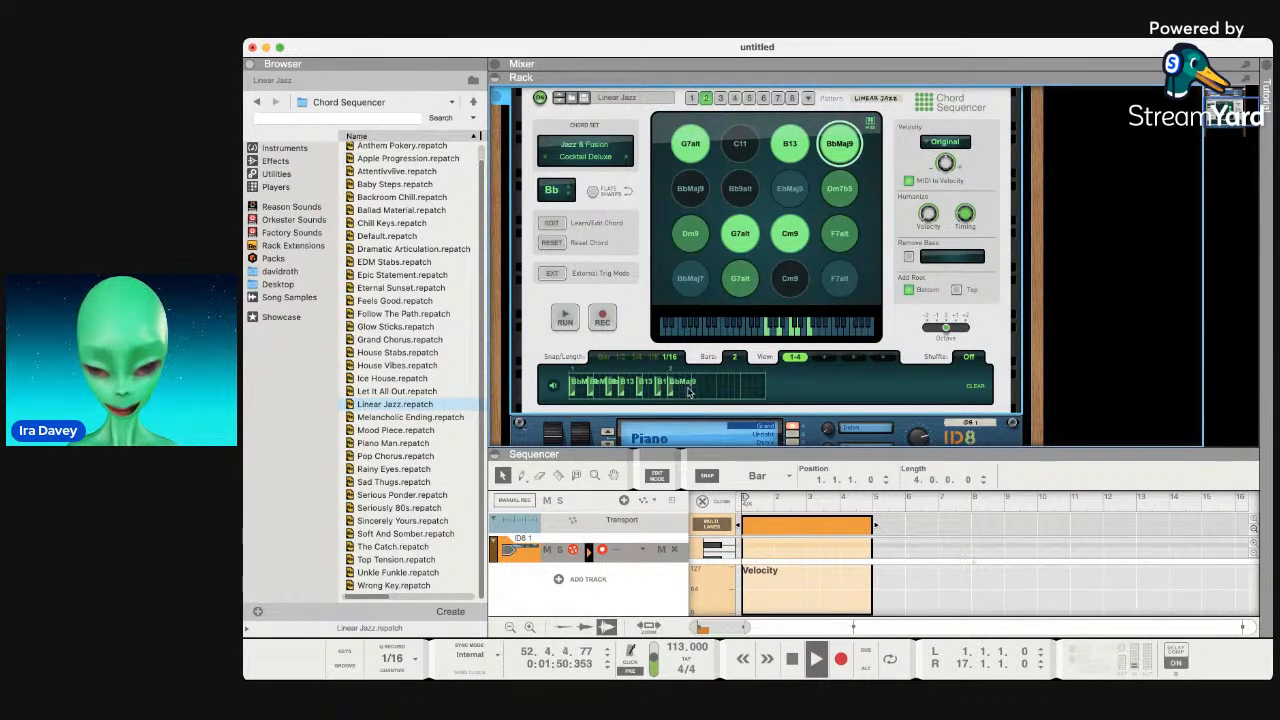
{"action": "left_click", "coordinate": [712, 390]}
{"action": "left_click", "coordinate": [708, 392]}
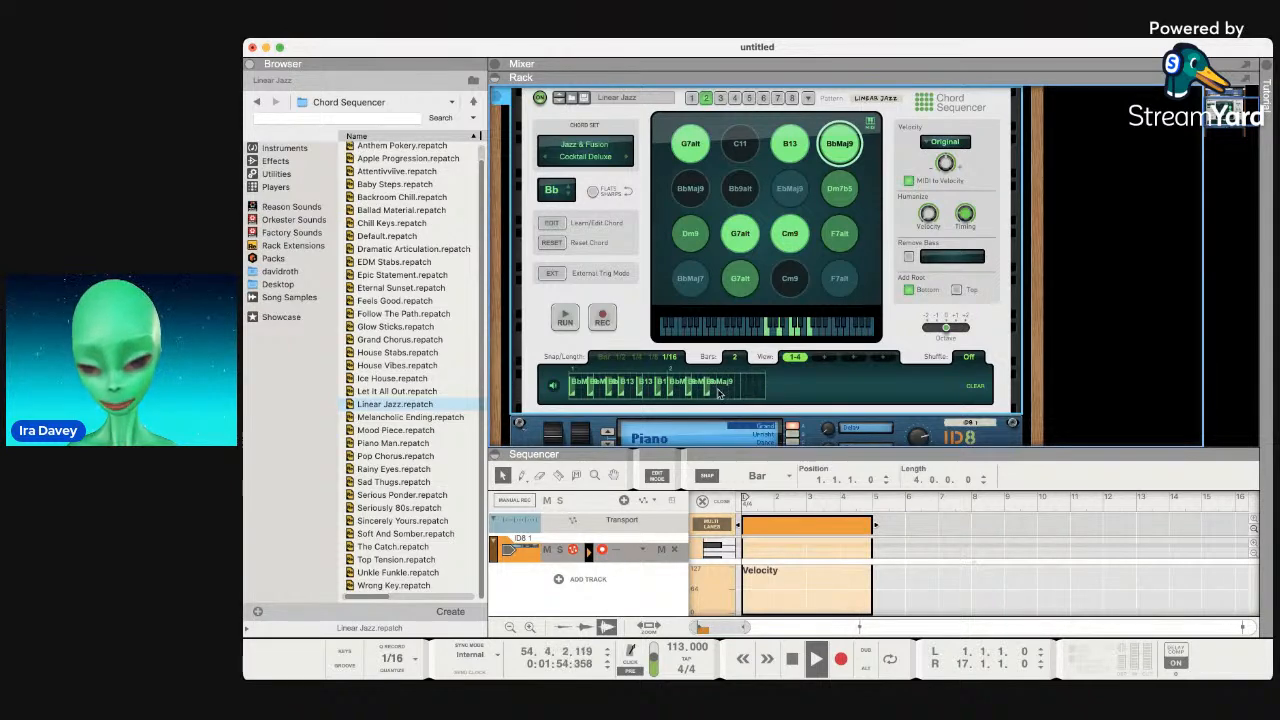
{"action": "left_click", "coordinate": [718, 393]}
{"action": "left_click", "coordinate": [567, 318]}
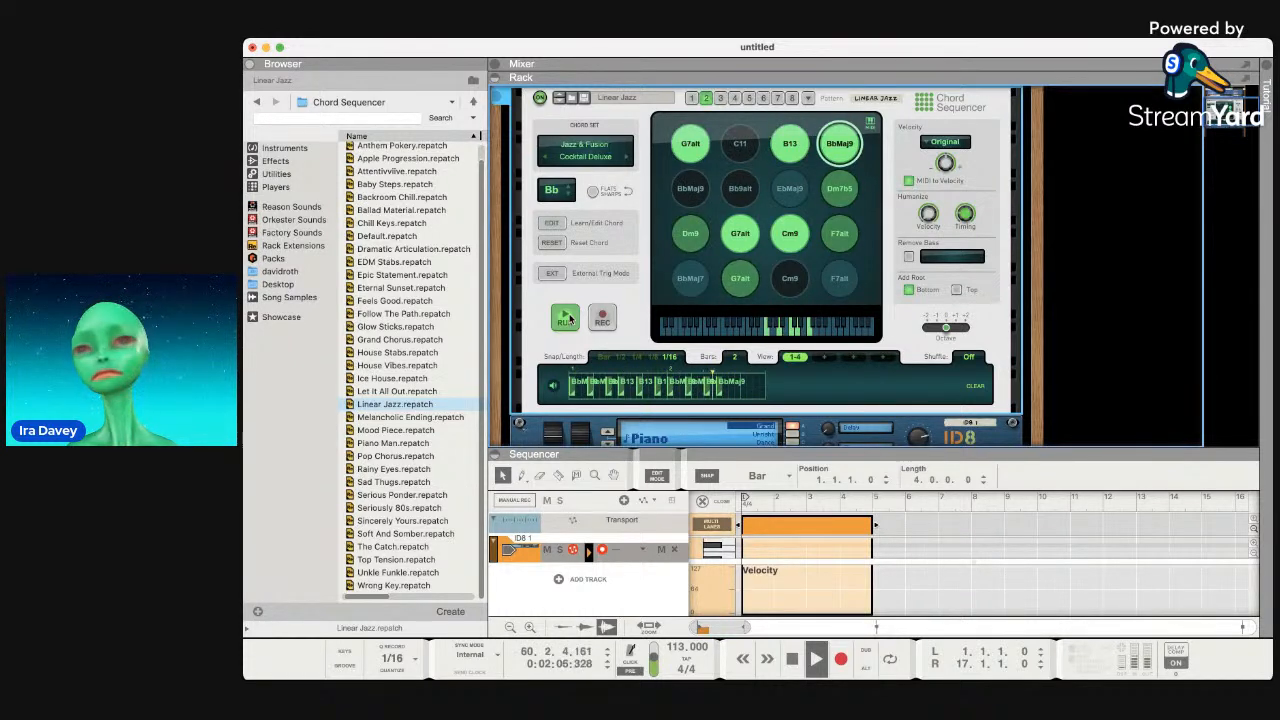
{"action": "left_click", "coordinate": [566, 318]}
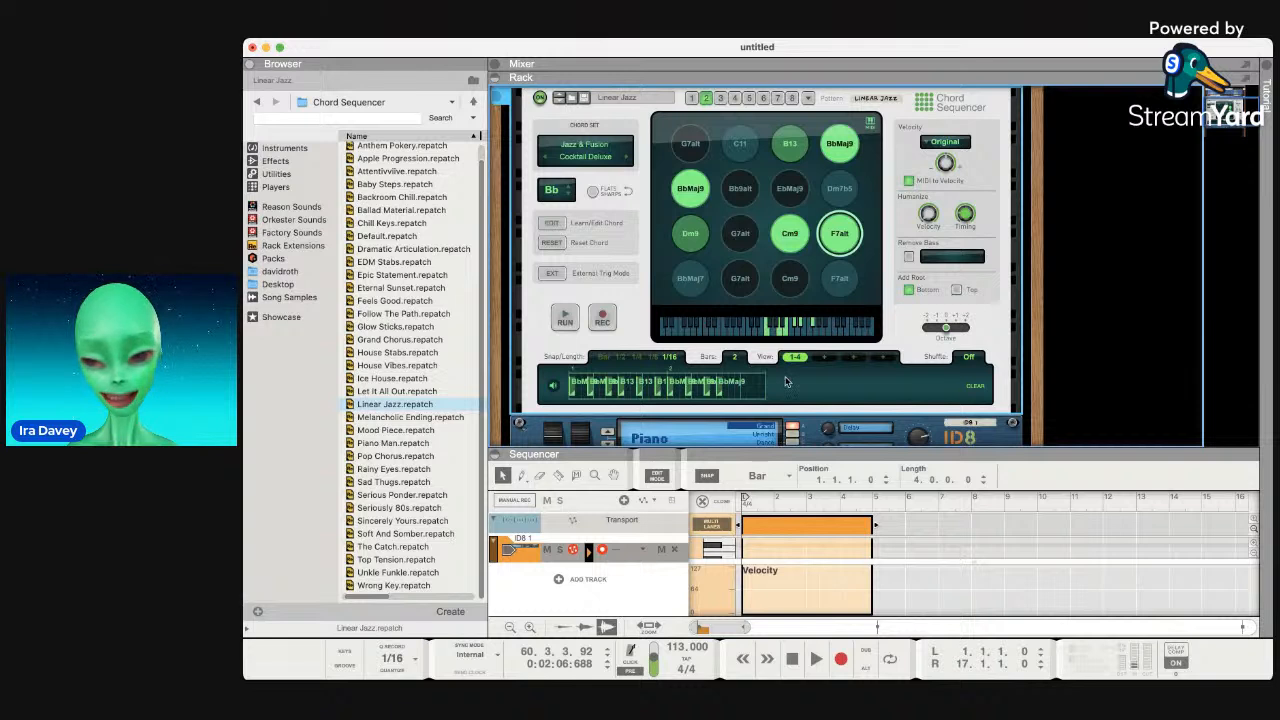
Lengthen the pattern to 4 bars, add three more BbMaj9 chords, and run it.
{"action": "left_click", "coordinate": [739, 354]}
{"action": "left_click", "coordinate": [739, 355]}
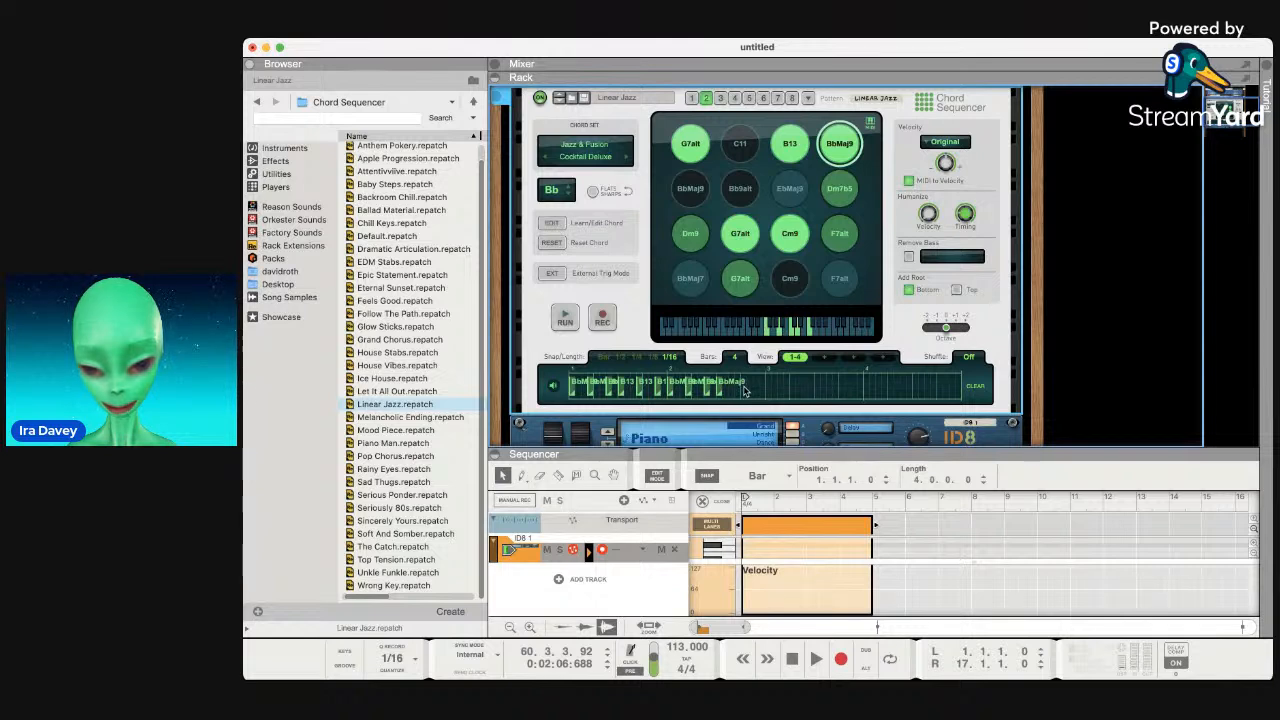
{"action": "left_click", "coordinate": [743, 390]}
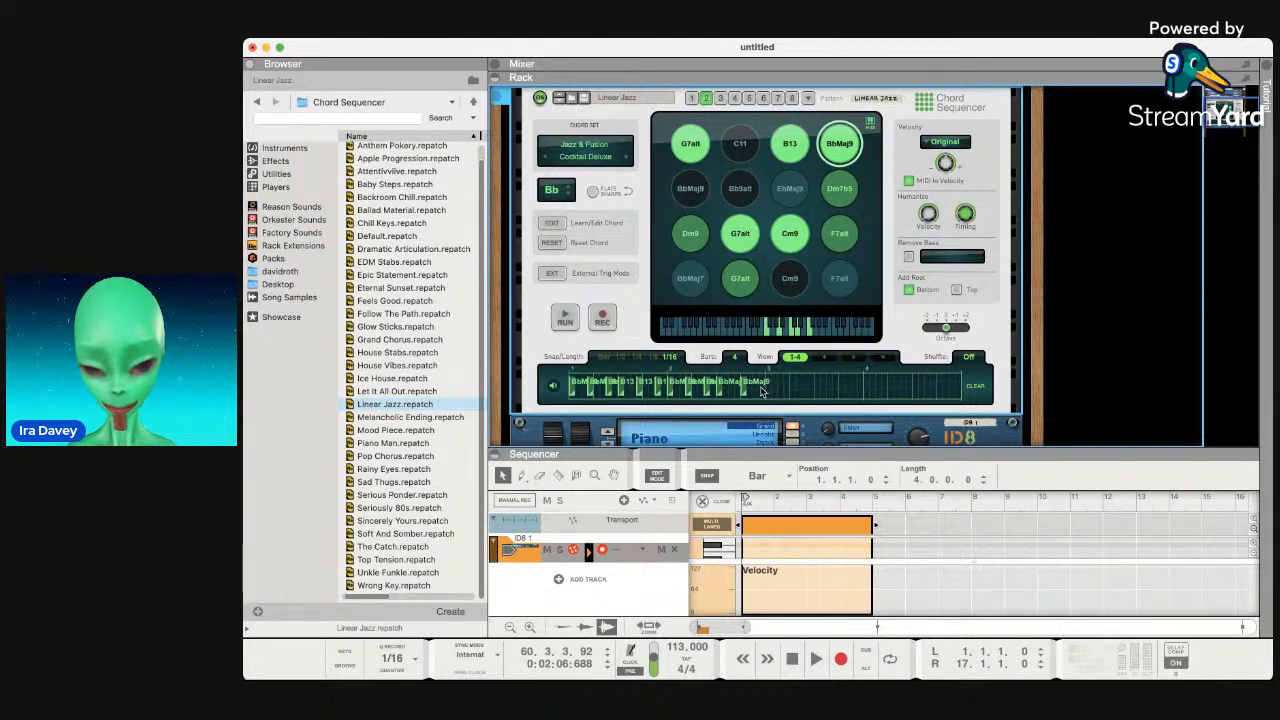
{"action": "left_click", "coordinate": [772, 391]}
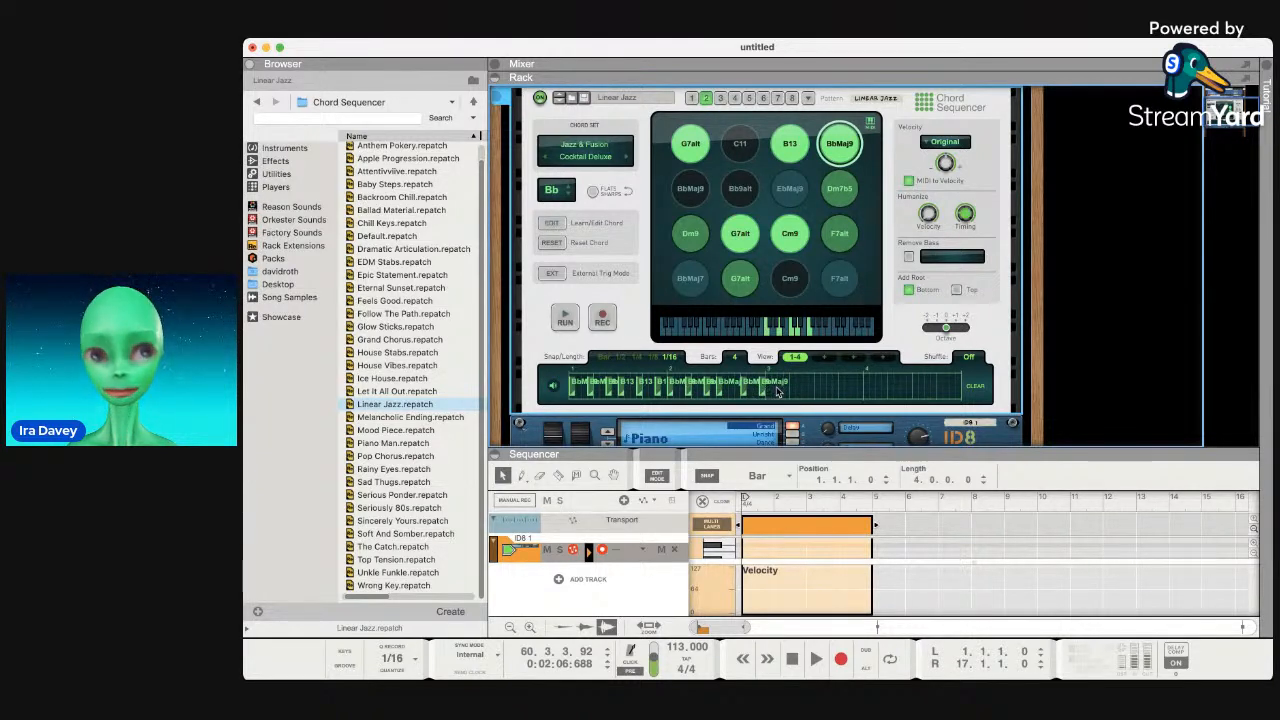
{"action": "left_click", "coordinate": [781, 392]}
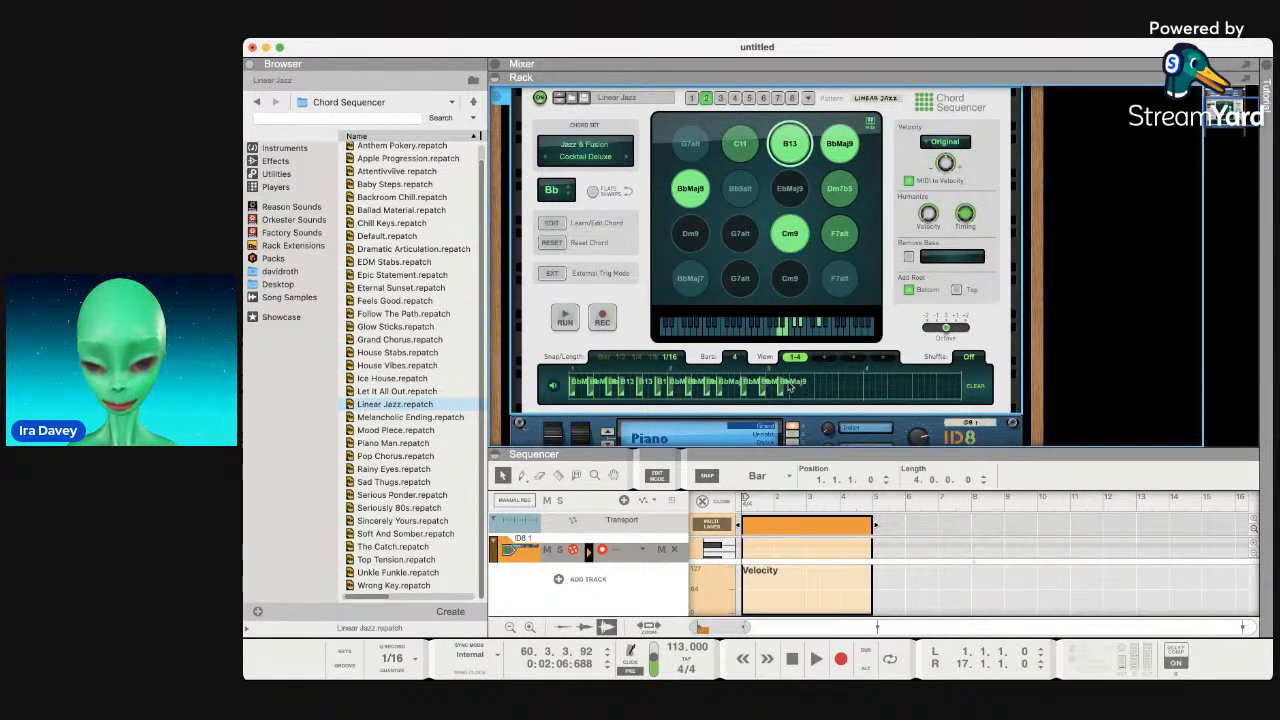
{"action": "left_click", "coordinate": [565, 318]}
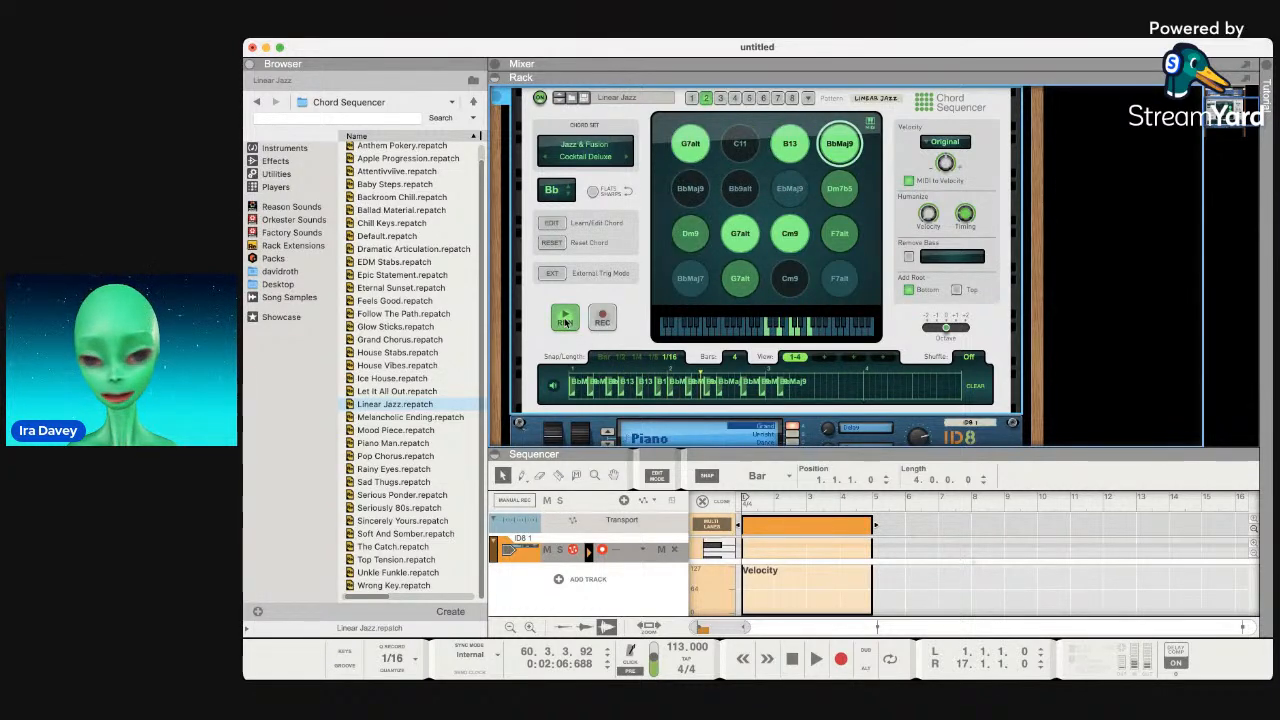
Nudge a BbMaj9 chord slightly earlier and audition the pattern.
{"action": "key", "text": "space"}
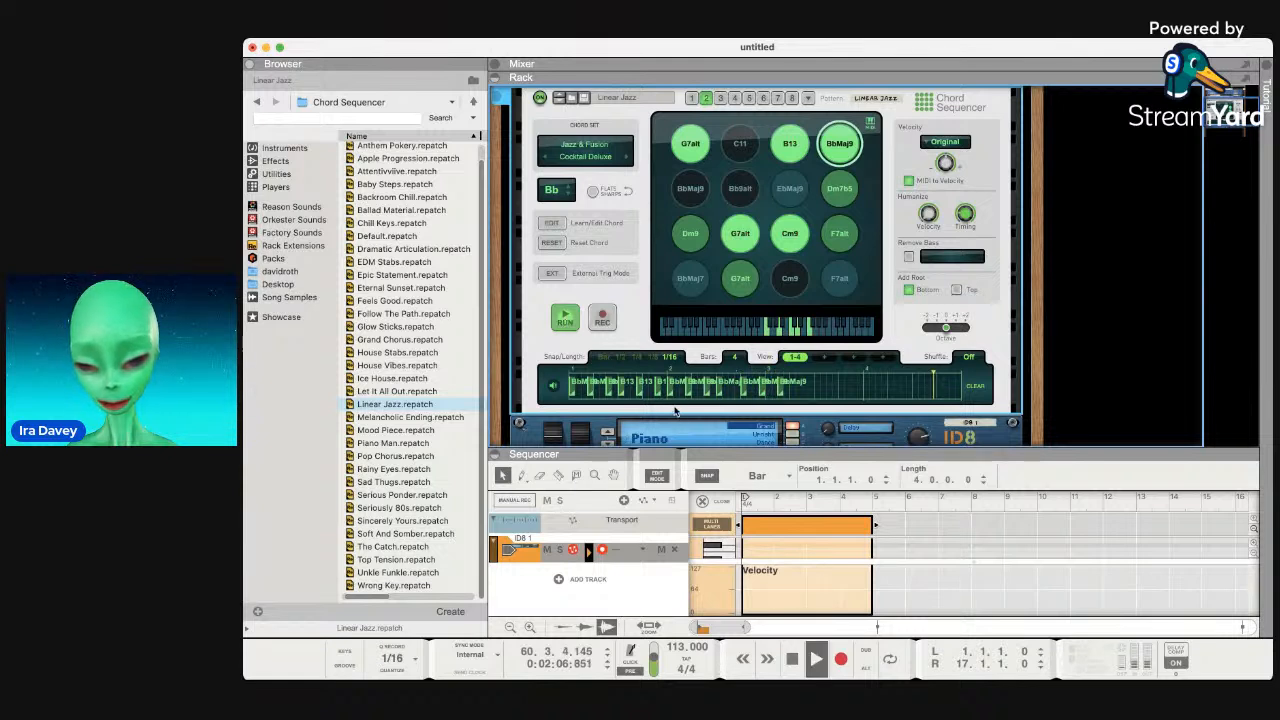
{"action": "key", "text": "space"}
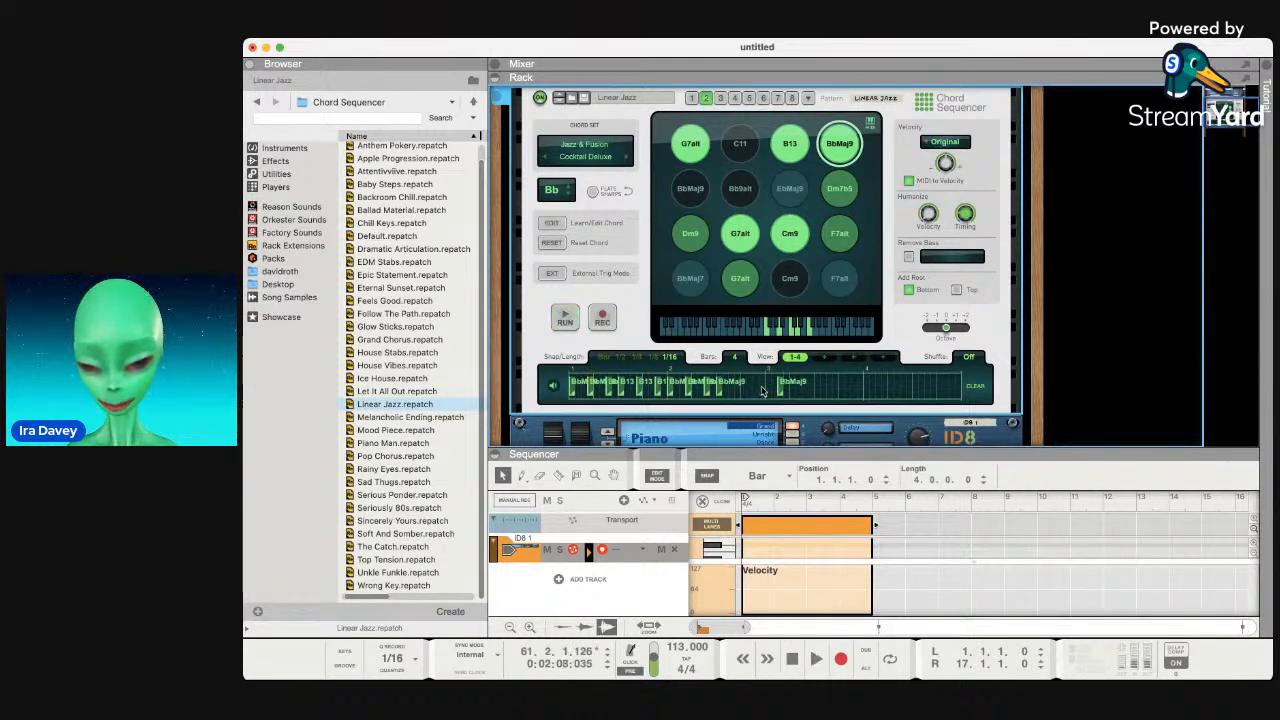
{"action": "left_click_drag", "start_coordinate": [778, 392], "coordinate": [807, 394]}
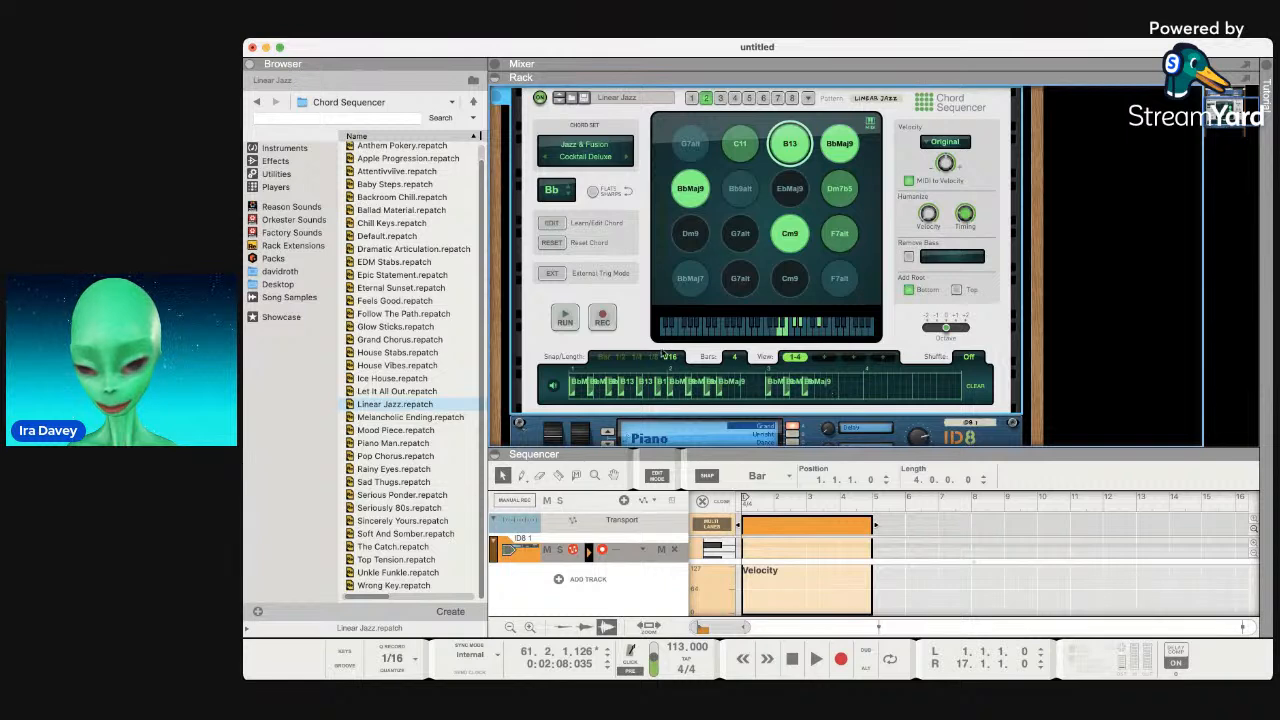
{"action": "left_click", "coordinate": [558, 330]}
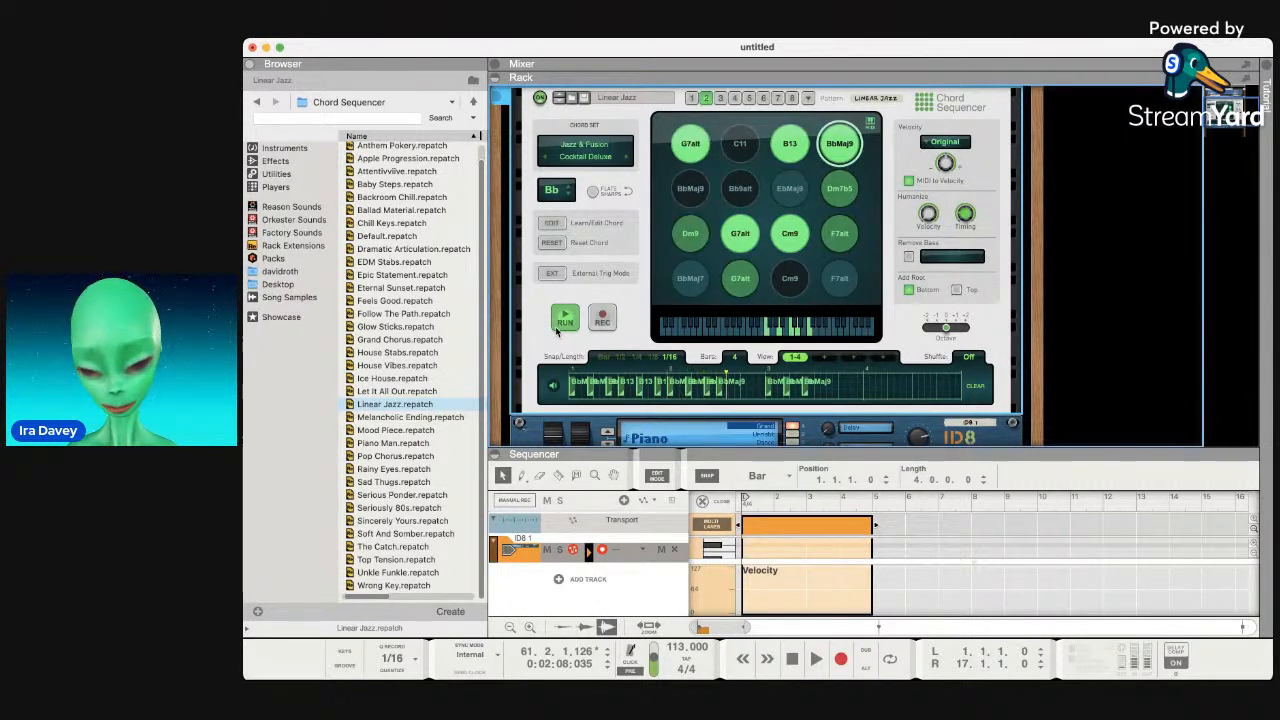
{"action": "key", "text": "space"}
{"action": "key", "text": "space"}
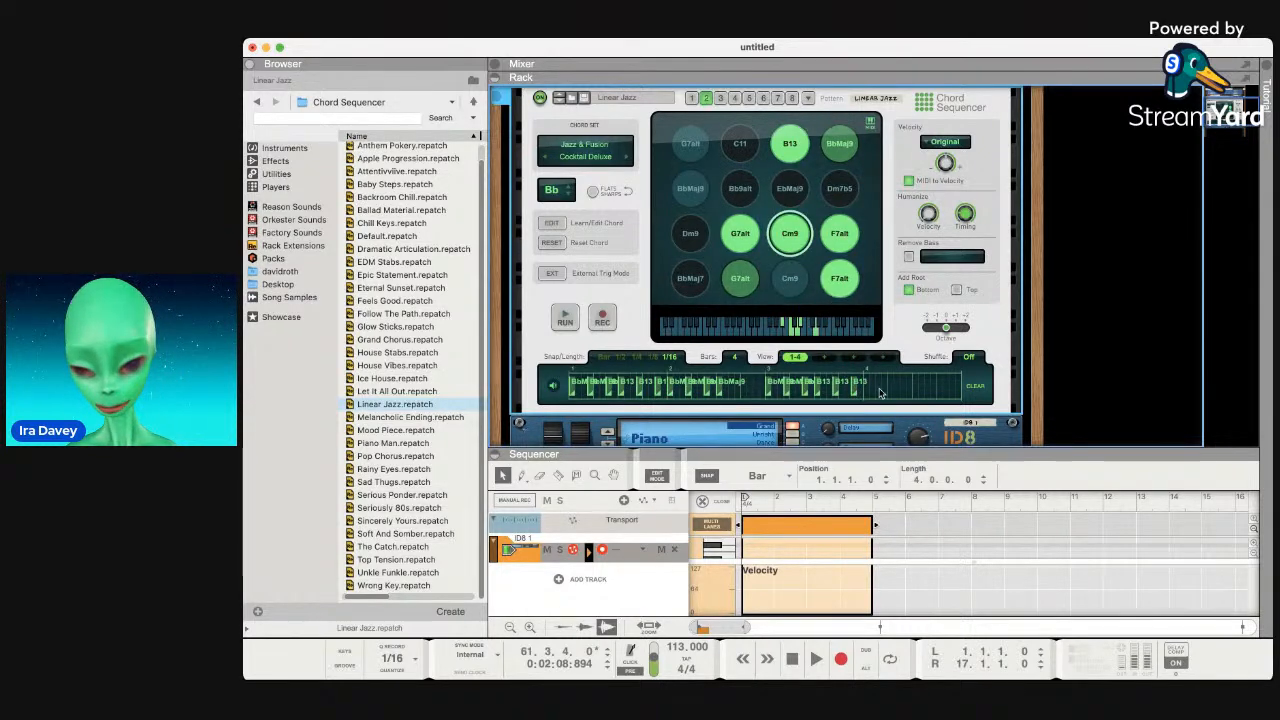
Add three Cm9 chords near the pattern's end and play it back.
{"action": "left_click", "coordinate": [869, 390]}
{"action": "left_click", "coordinate": [885, 392]}
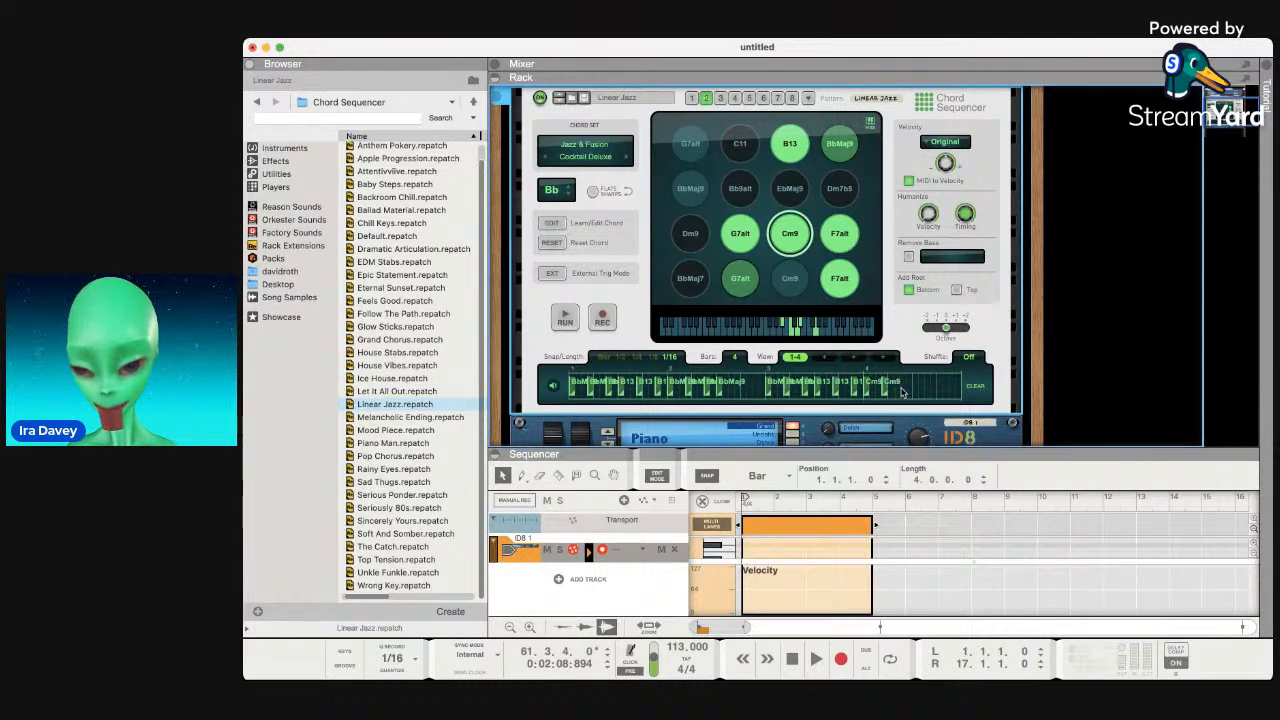
{"action": "left_click", "coordinate": [905, 392]}
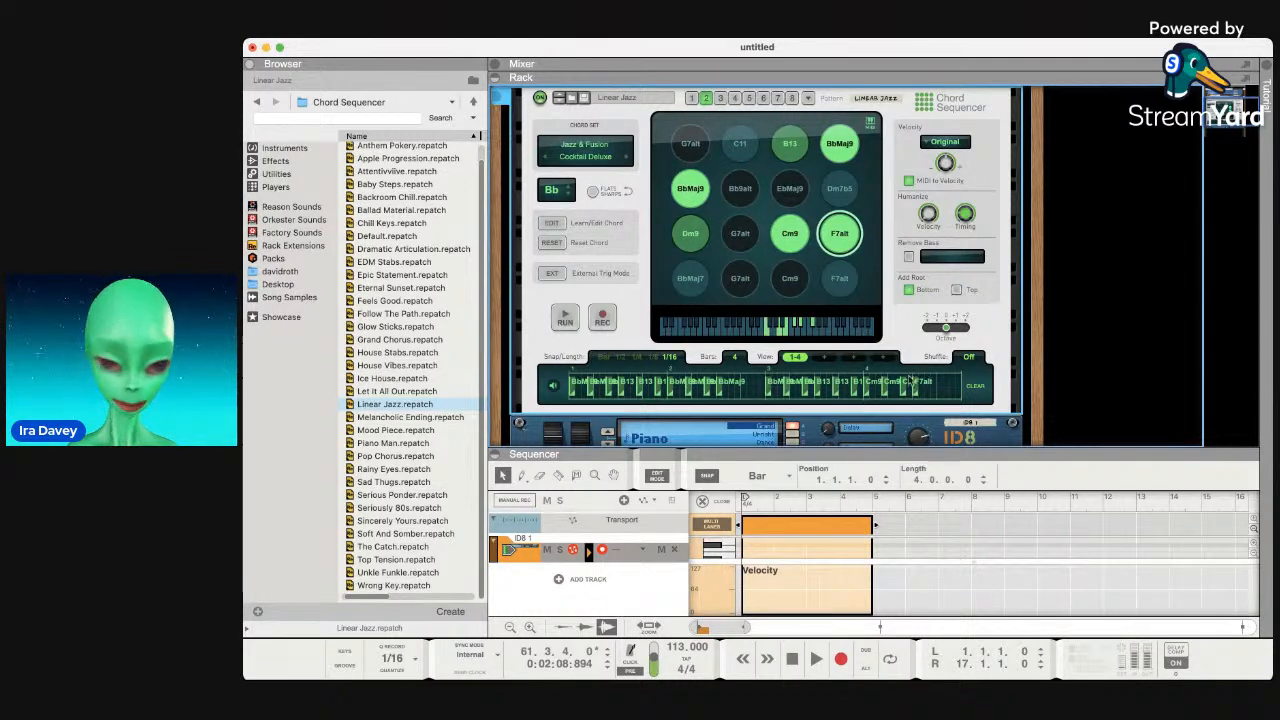
{"action": "left_click", "coordinate": [565, 318]}
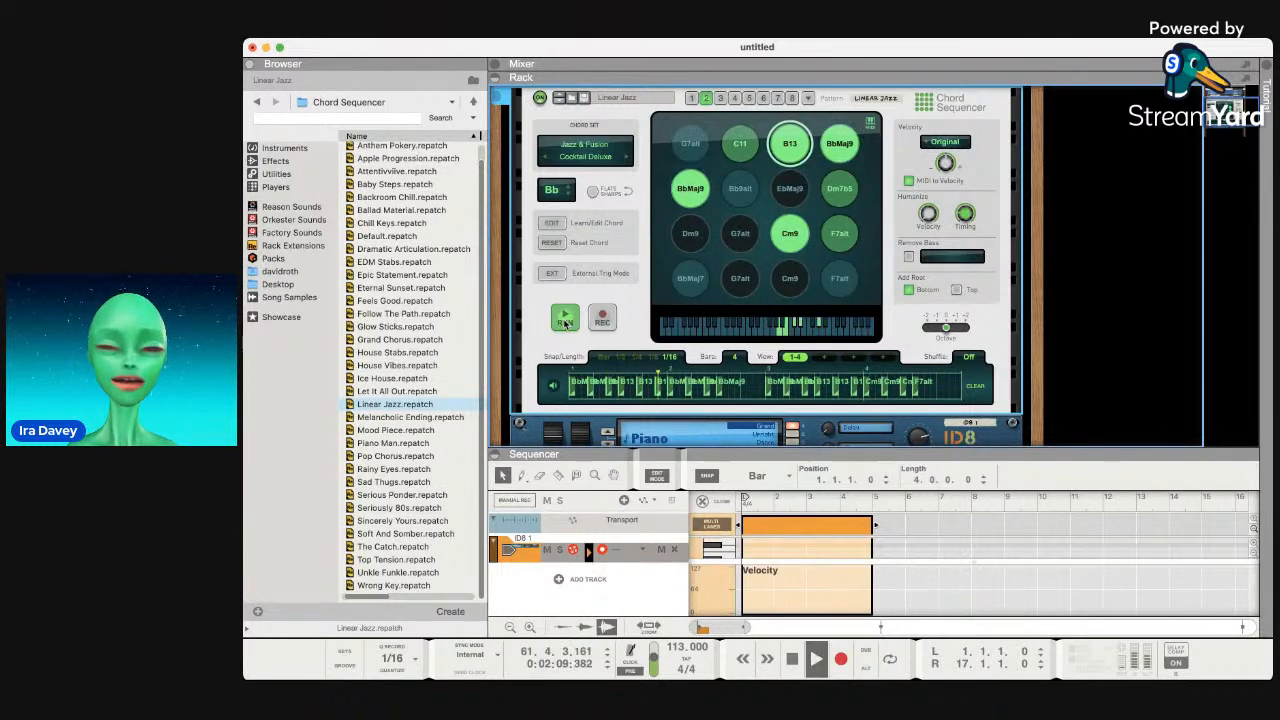
{"action": "left_click", "coordinate": [568, 318]}
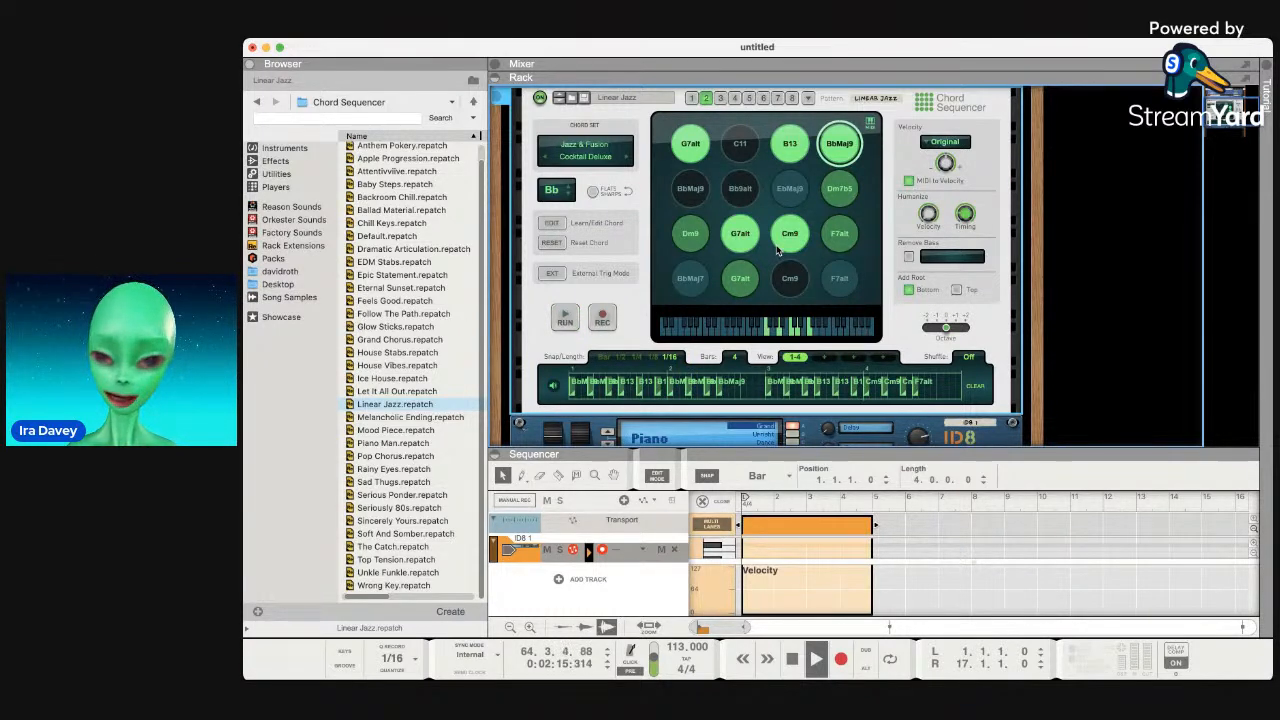
{"action": "scroll", "coordinate": [777, 250], "scroll_direction": "up", "scroll_amount": 2}
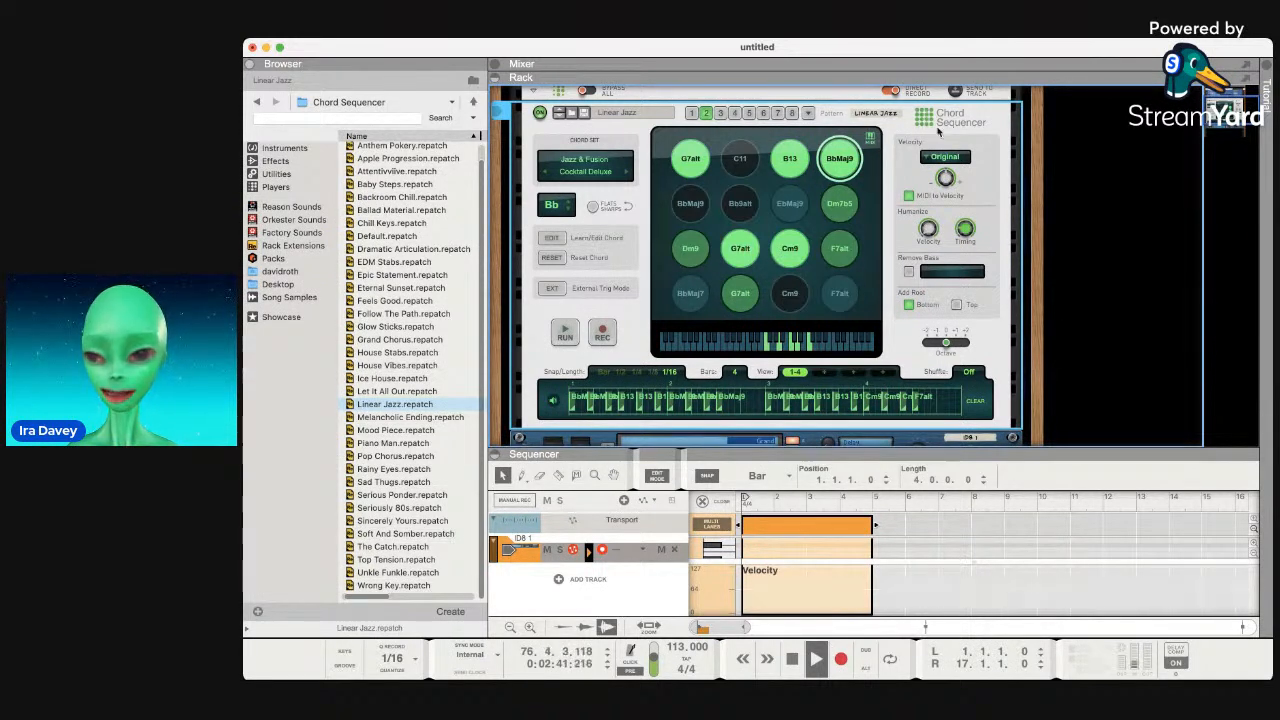
{"action": "scroll", "coordinate": [879, 127], "scroll_direction": "up", "scroll_amount": 3}
{"action": "scroll", "coordinate": [877, 129], "scroll_direction": "down", "scroll_amount": 2}
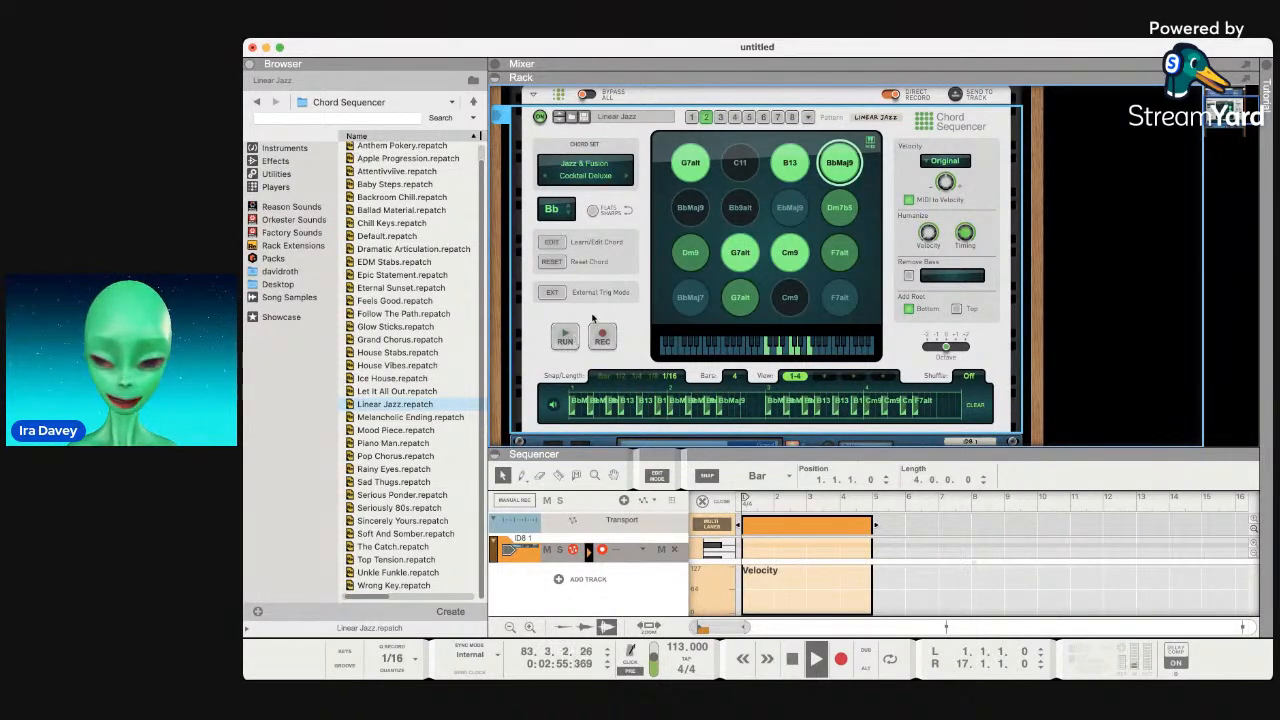
{"action": "scroll", "coordinate": [632, 320], "scroll_direction": "down", "scroll_amount": 2}
{"action": "scroll", "coordinate": [632, 320], "scroll_direction": "up", "scroll_amount": 4}
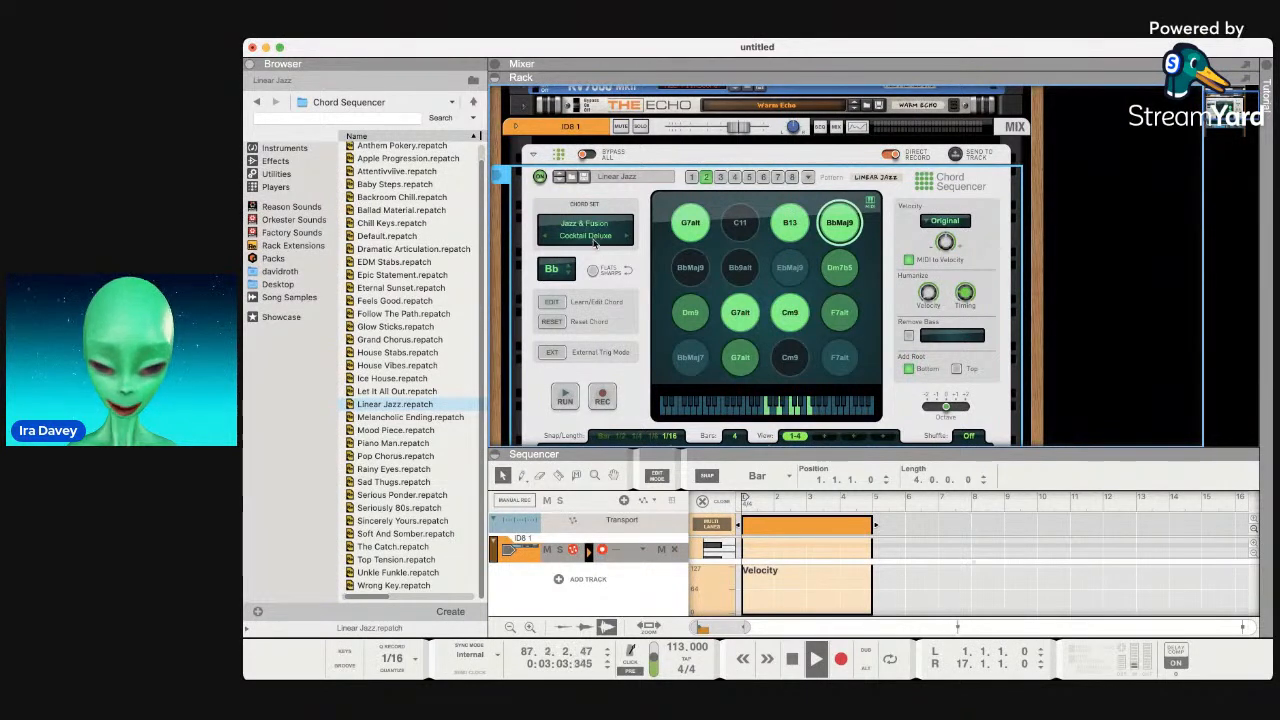
{"action": "scroll", "coordinate": [607, 316], "scroll_direction": "down", "scroll_amount": 4}
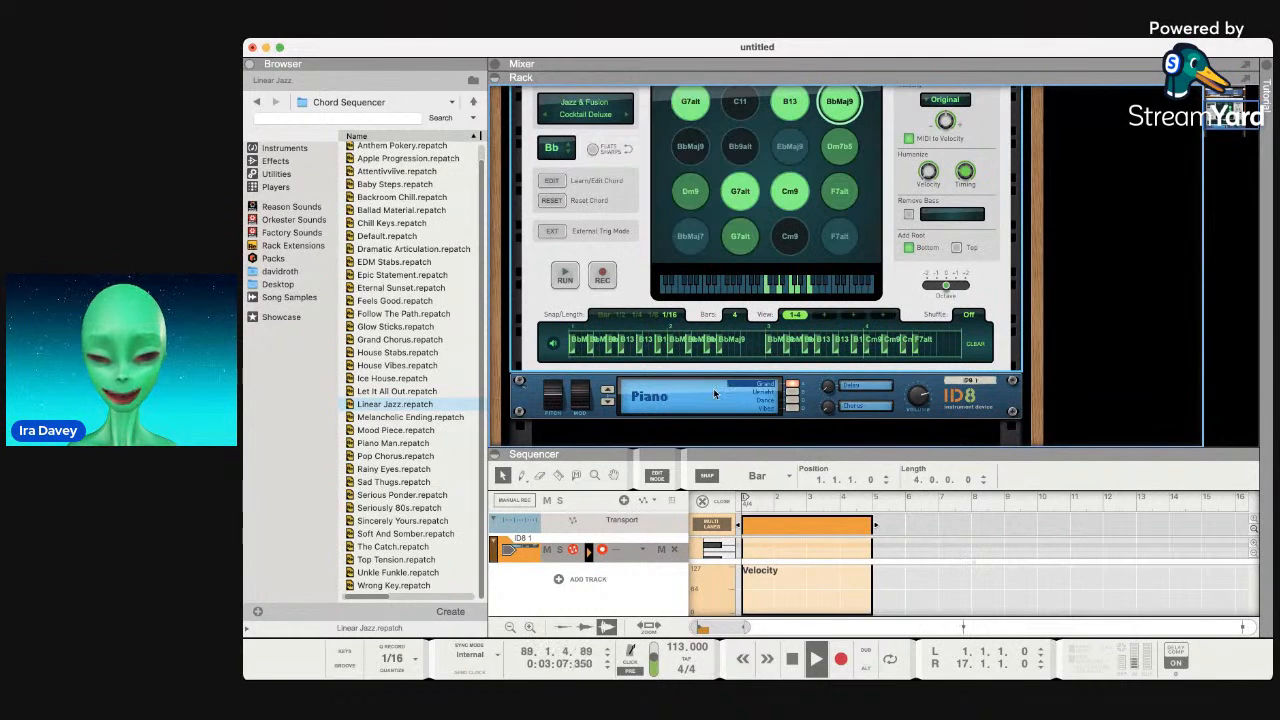
Record the Linear Jazz chord pattern from bar 1 onto ID8 1, extending the clip to bar 8.
{"action": "scroll", "coordinate": [714, 394], "scroll_direction": "up", "scroll_amount": 2}
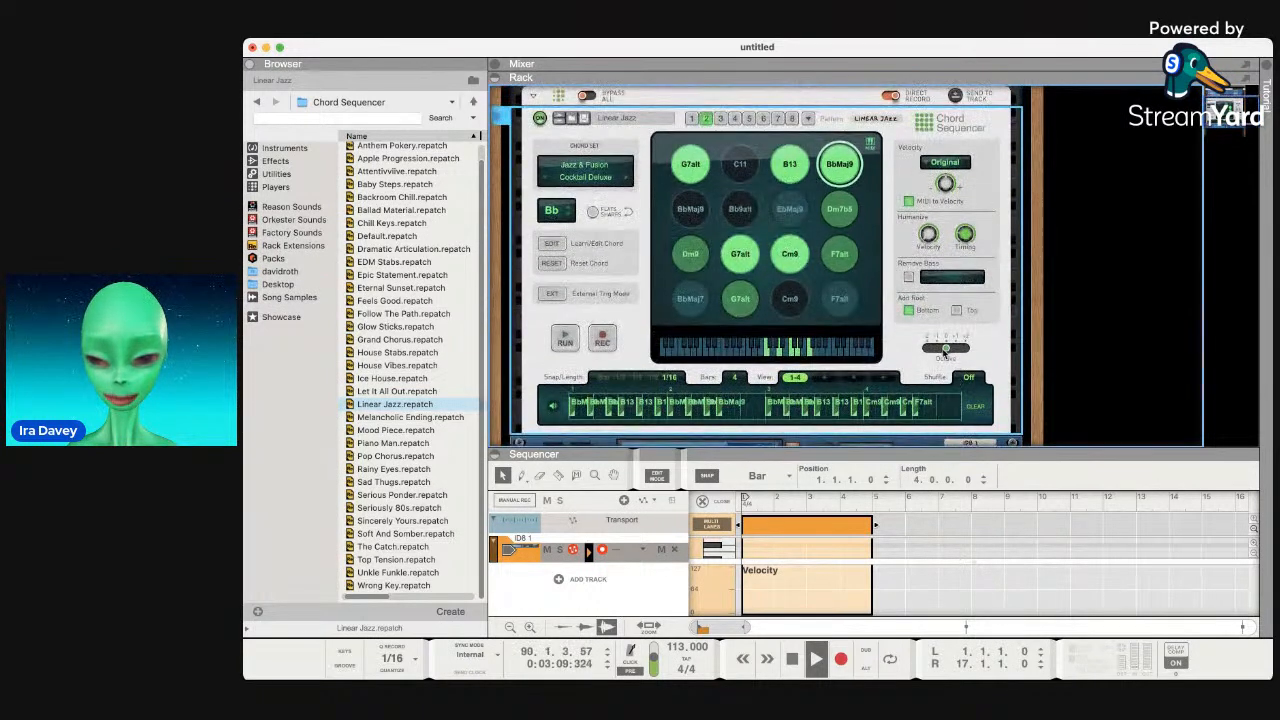
{"action": "scroll", "coordinate": [945, 352], "scroll_direction": "up", "scroll_amount": 1}
{"action": "left_click", "coordinate": [841, 659]}
{"action": "key", "text": "space"}
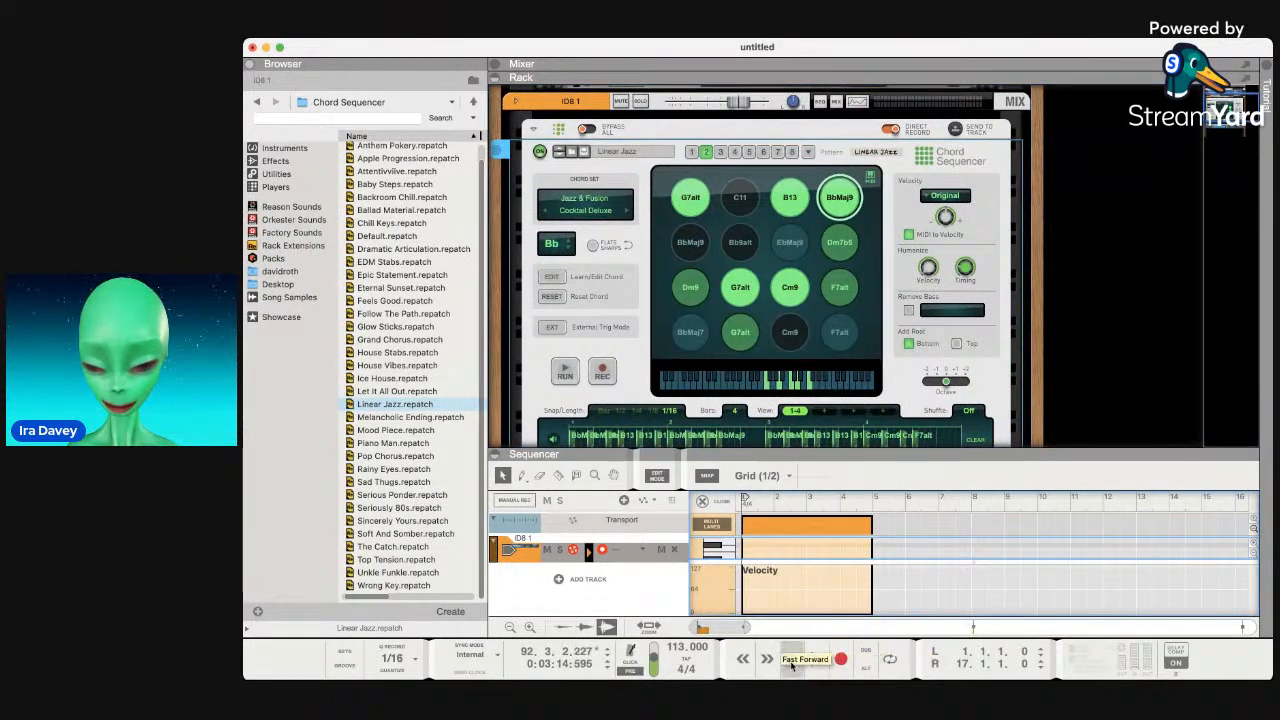
{"action": "left_click", "coordinate": [791, 659]}
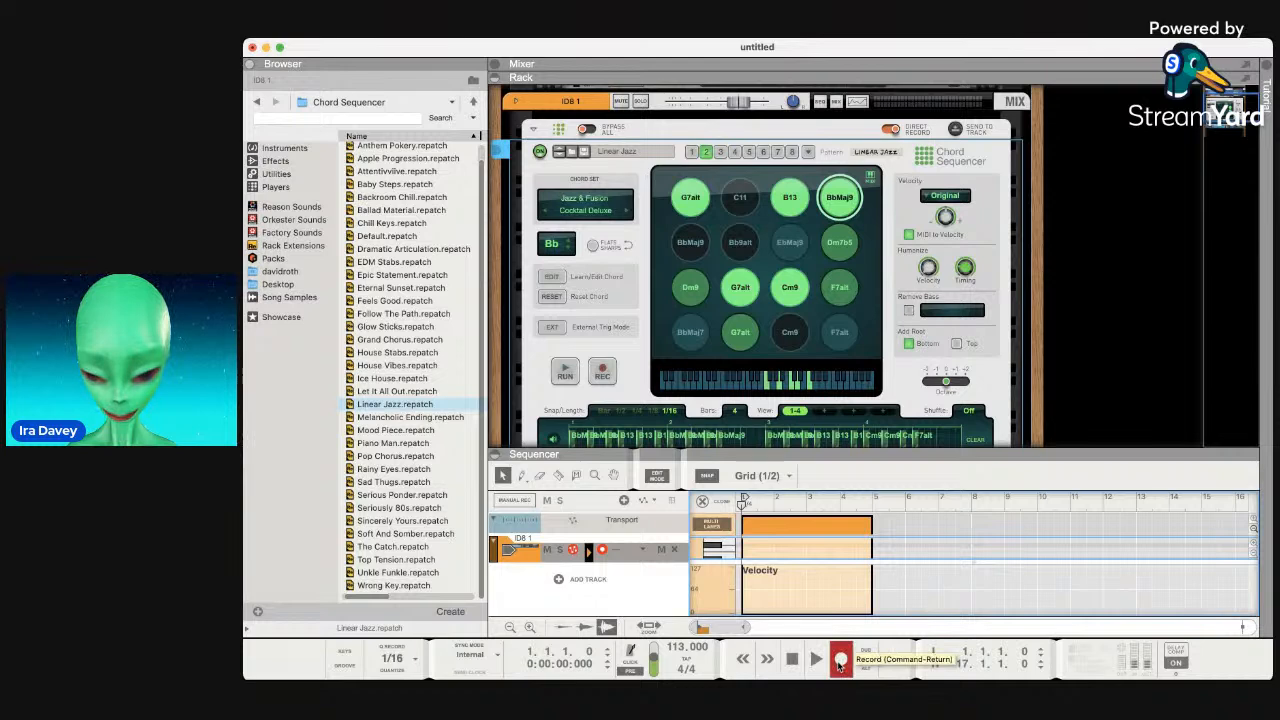
{"action": "left_click", "coordinate": [840, 662]}
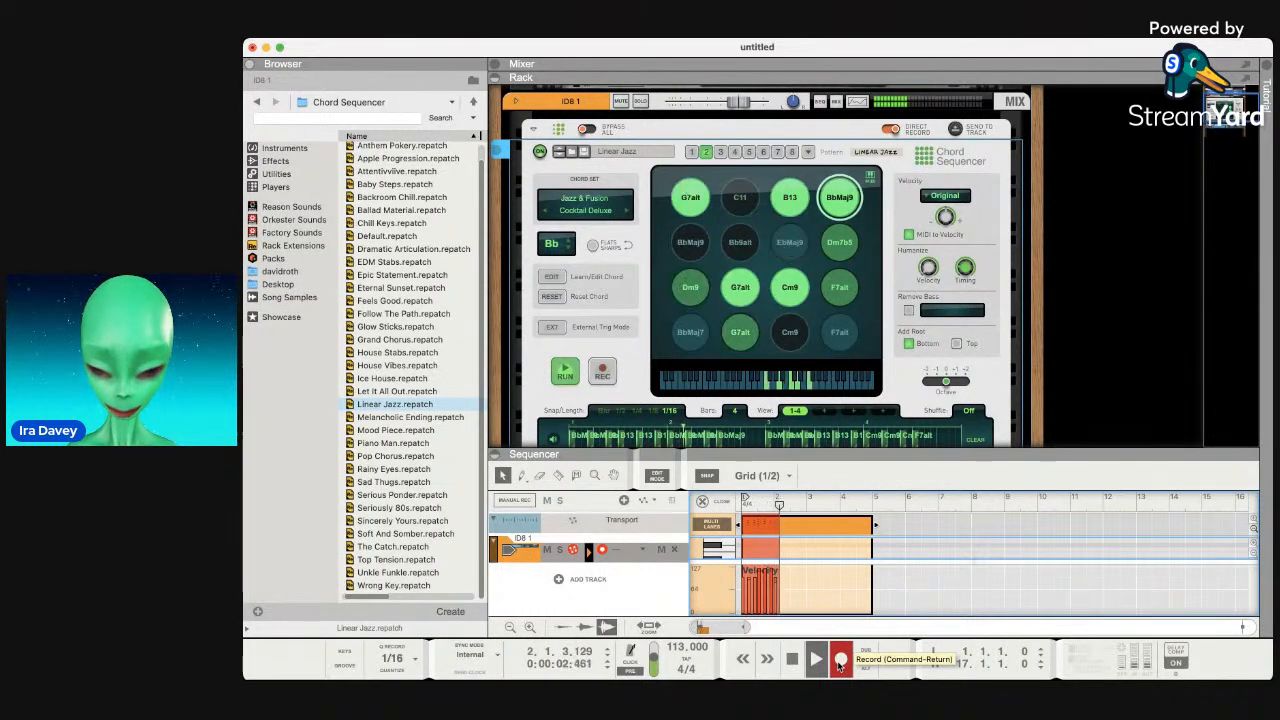
{"action": "left_click_drag", "start_coordinate": [874, 535], "coordinate": [1003, 528]}
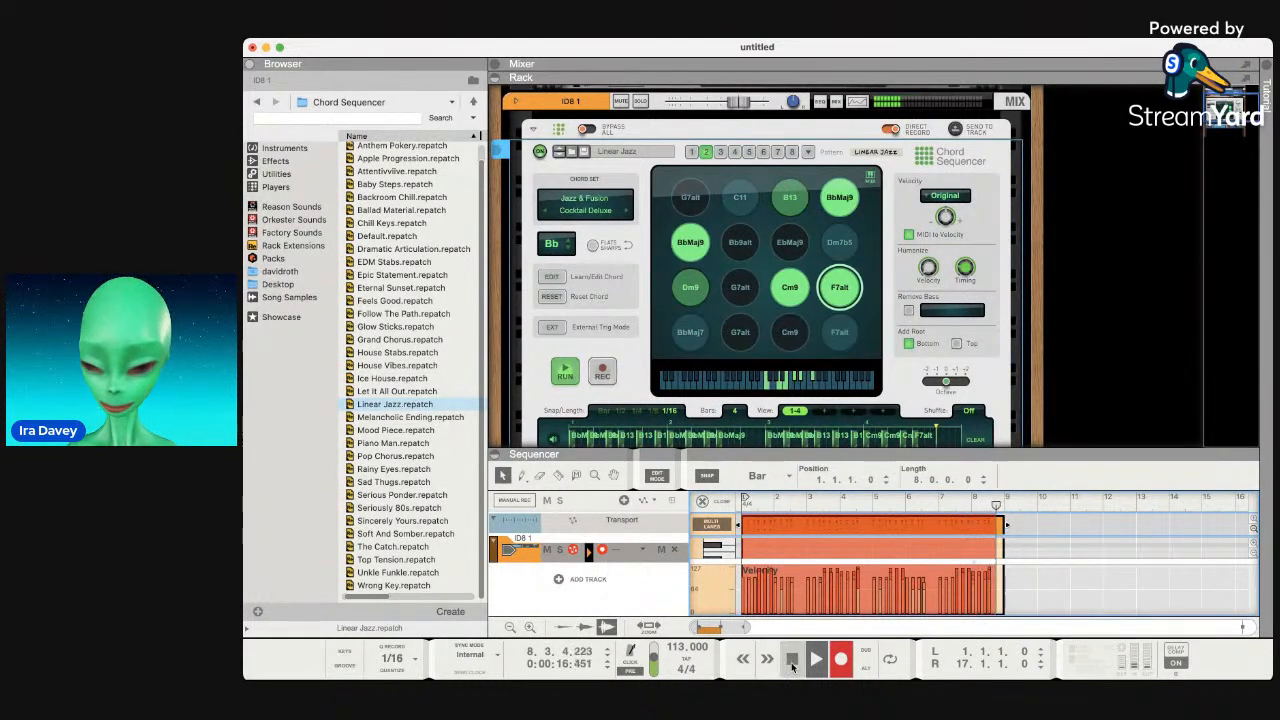
{"action": "left_click", "coordinate": [792, 667]}
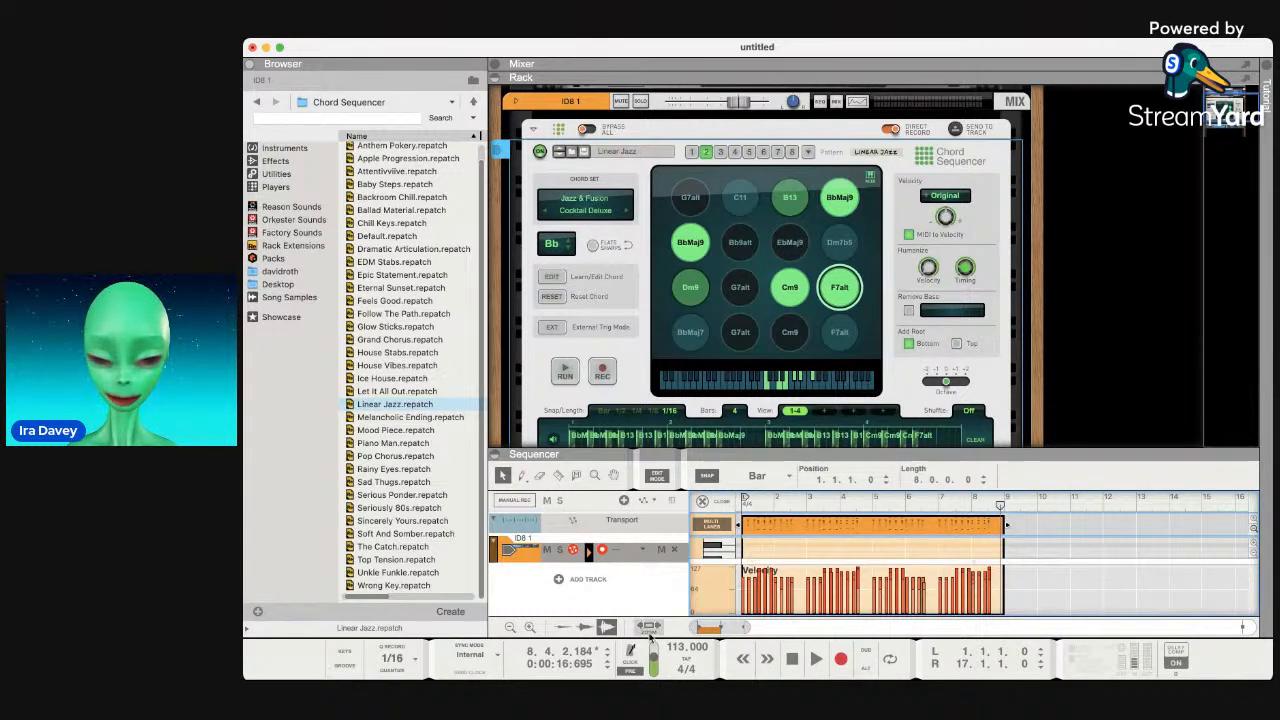
{"action": "left_click", "coordinate": [795, 664]}
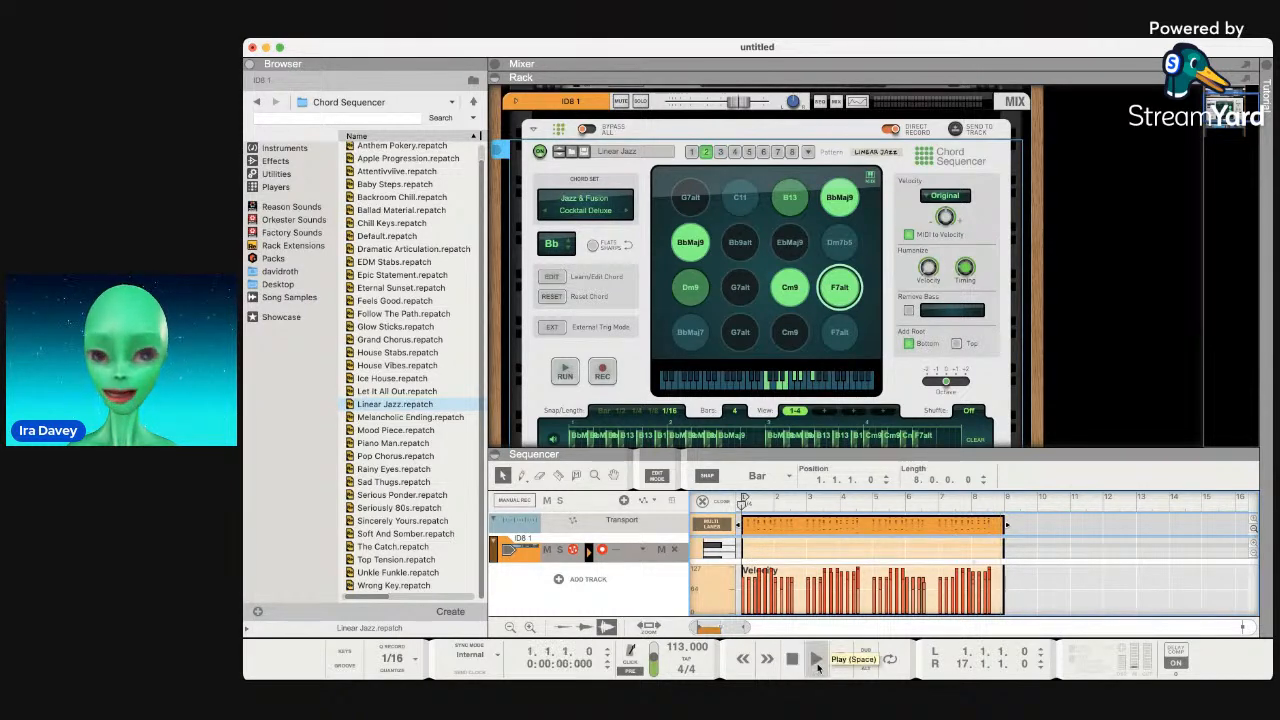
Play the song while toggling the Chord Sequencer's Run off, on, then off again.
{"action": "left_click", "coordinate": [818, 662]}
{"action": "left_click", "coordinate": [562, 372]}
{"action": "left_click", "coordinate": [562, 372]}
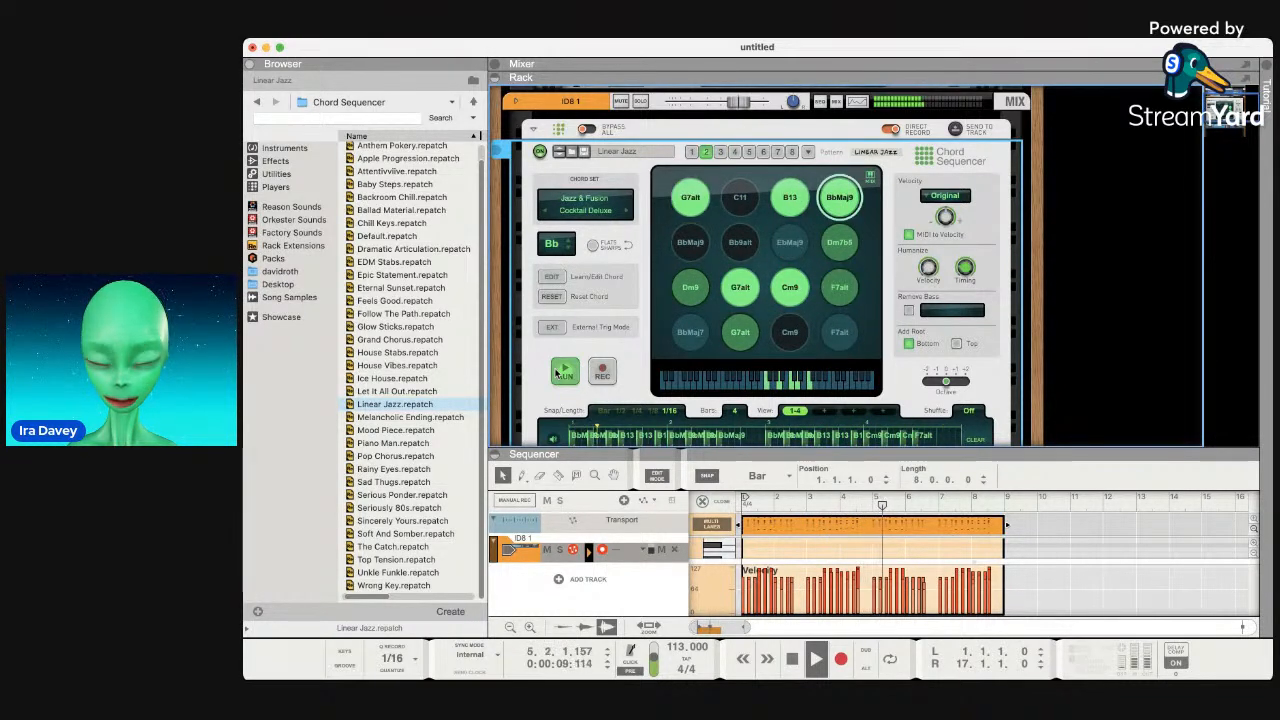
{"action": "left_click", "coordinate": [557, 373]}
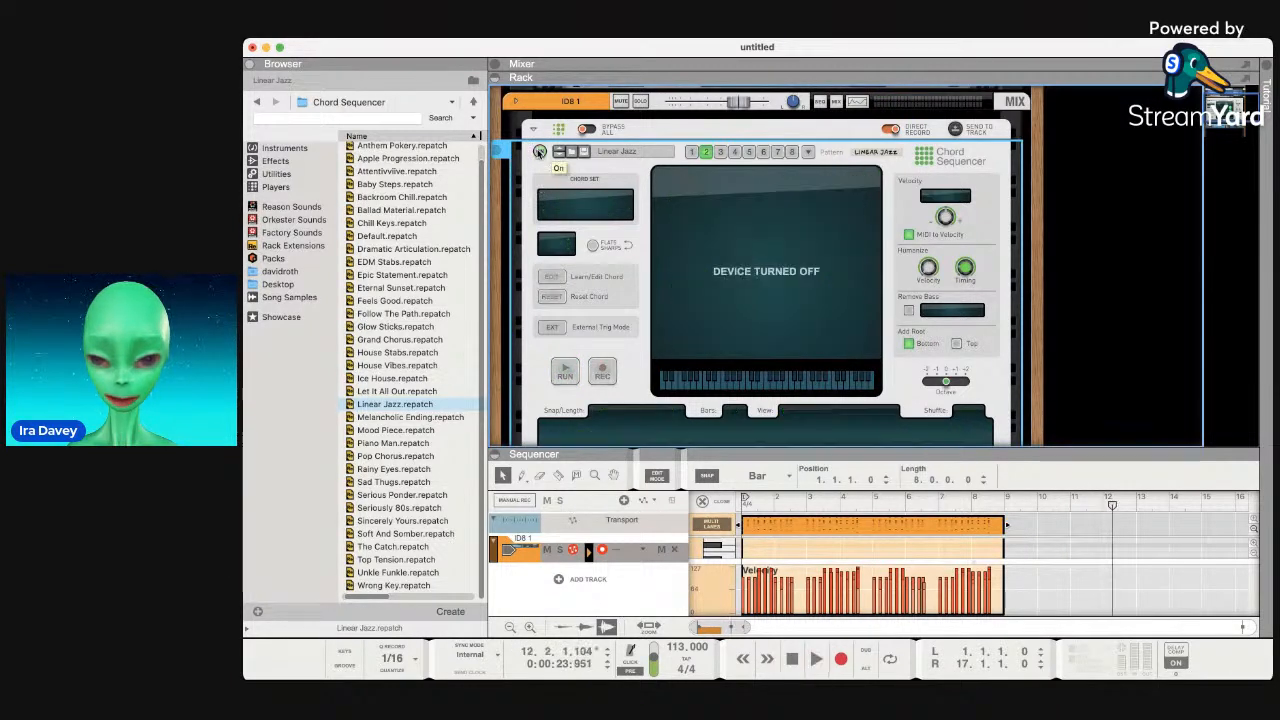
Play the recorded eight-bar clip from the start, stopping at bar 9, and scroll to the ID8.
{"action": "left_click", "coordinate": [790, 657]}
{"action": "left_click", "coordinate": [790, 657]}
{"action": "key", "text": "space"}
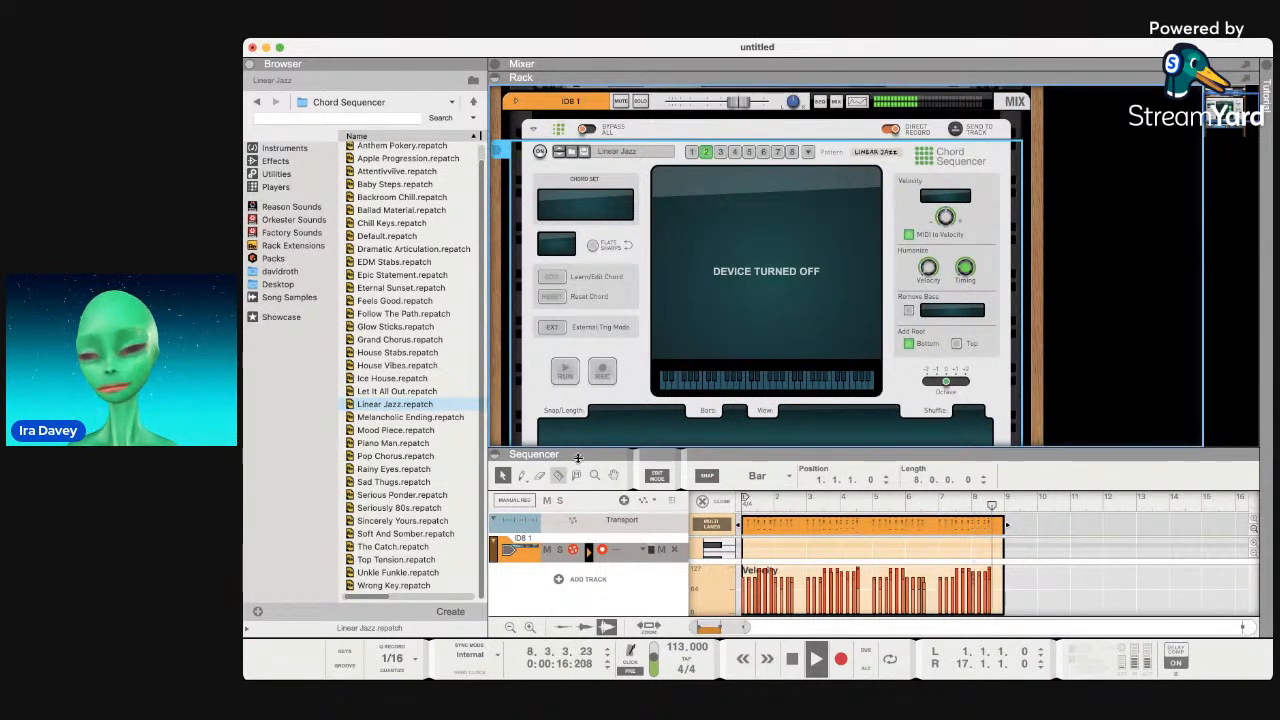
{"action": "left_click", "coordinate": [792, 659]}
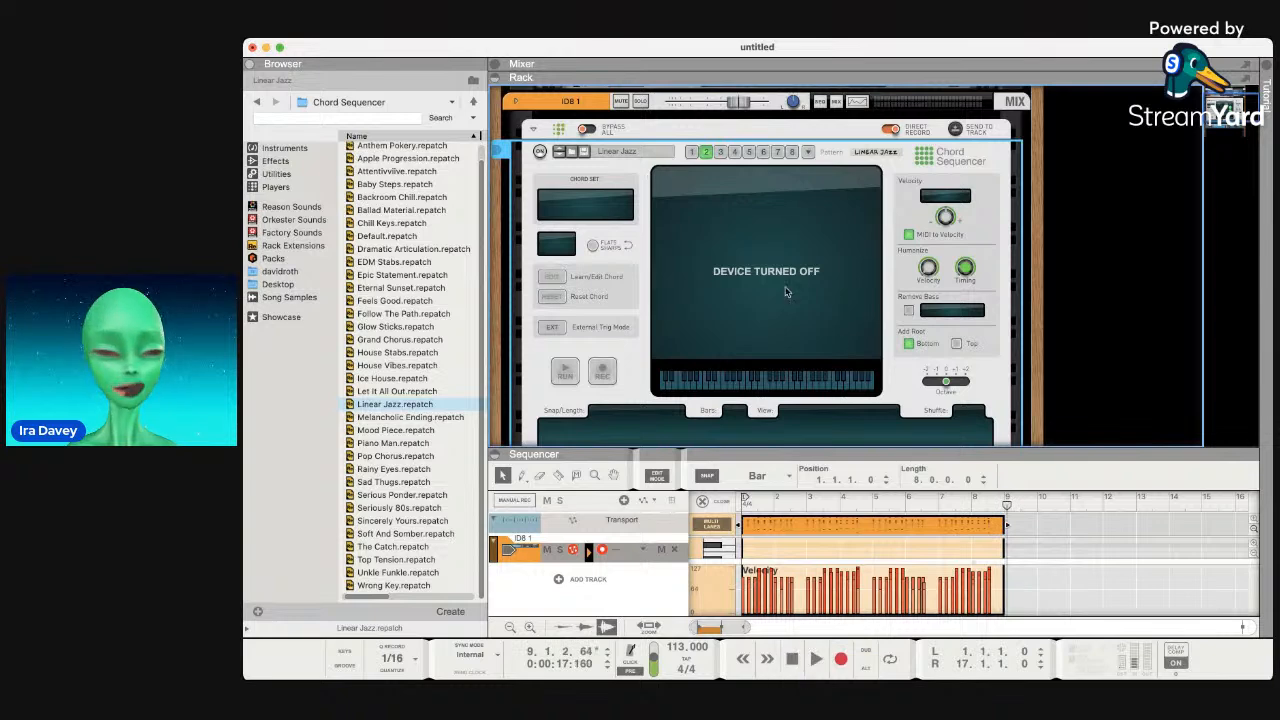
{"action": "scroll", "coordinate": [766, 277], "scroll_direction": "down", "scroll_amount": 5}
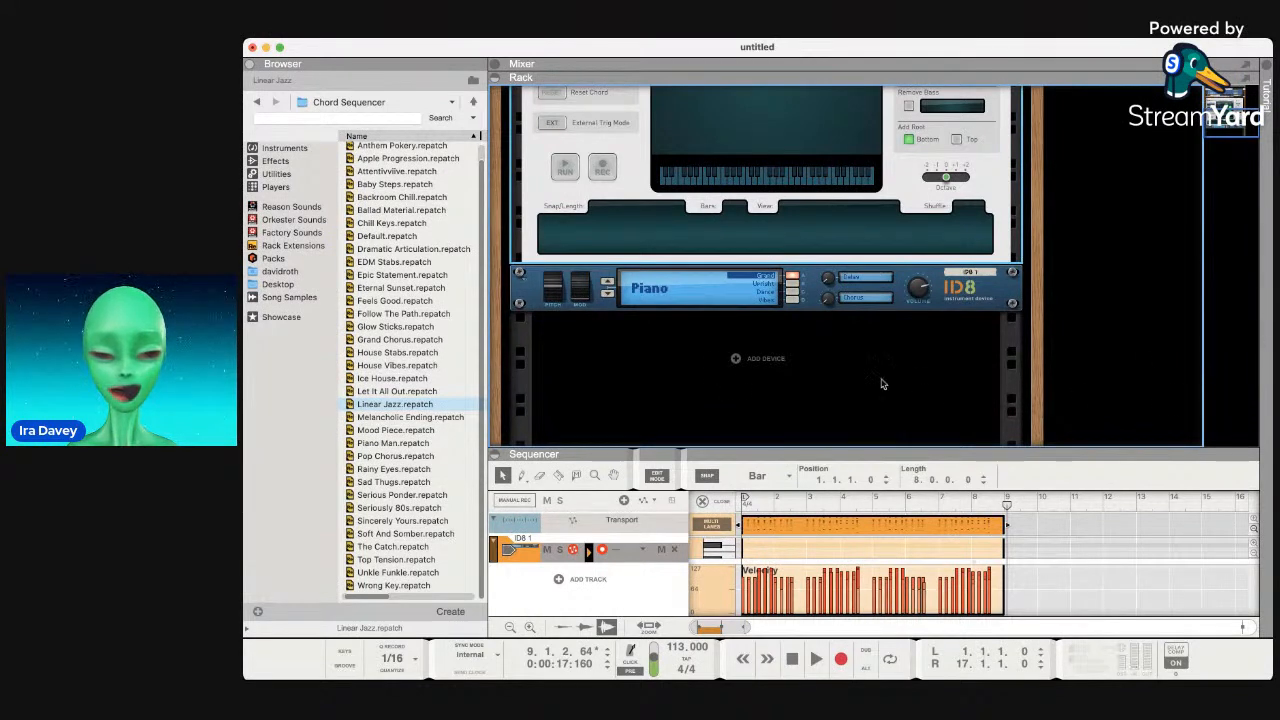
Rename the ID8 1 track to 'ID8 - Piano Riff' and scroll the rack back up.
{"action": "left_click", "coordinate": [662, 552]}
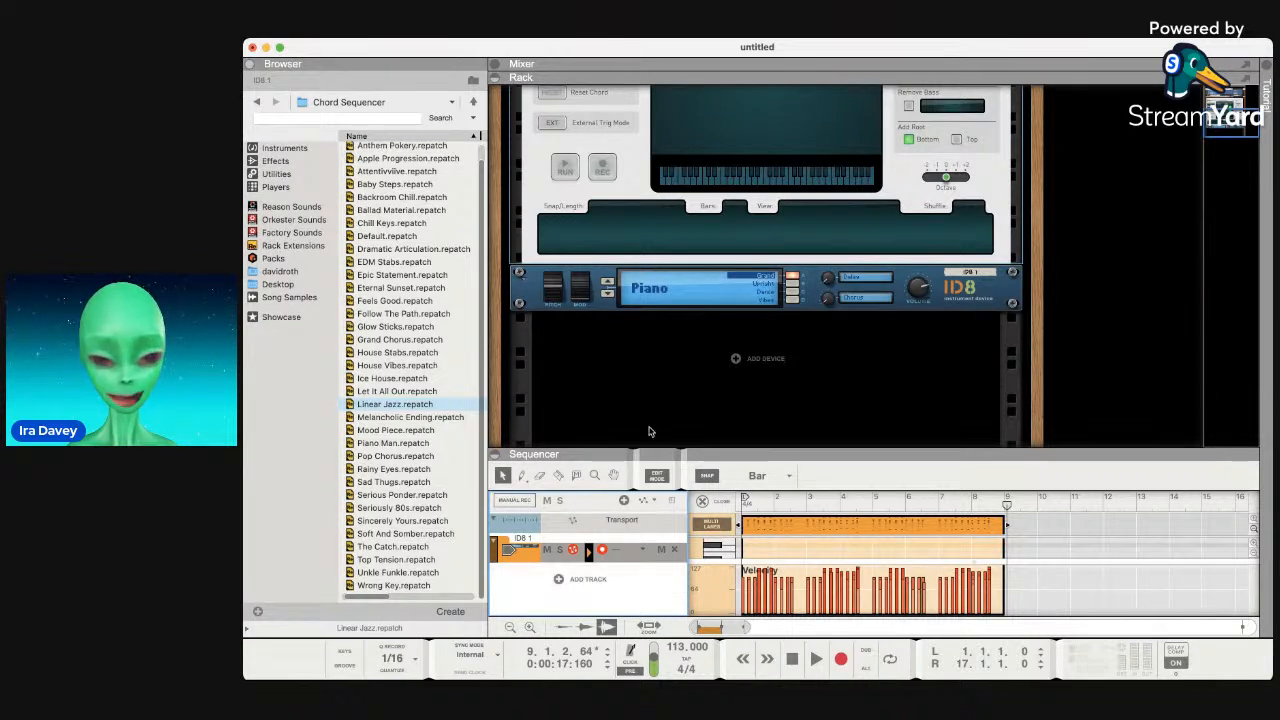
{"action": "left_click", "coordinate": [546, 543]}
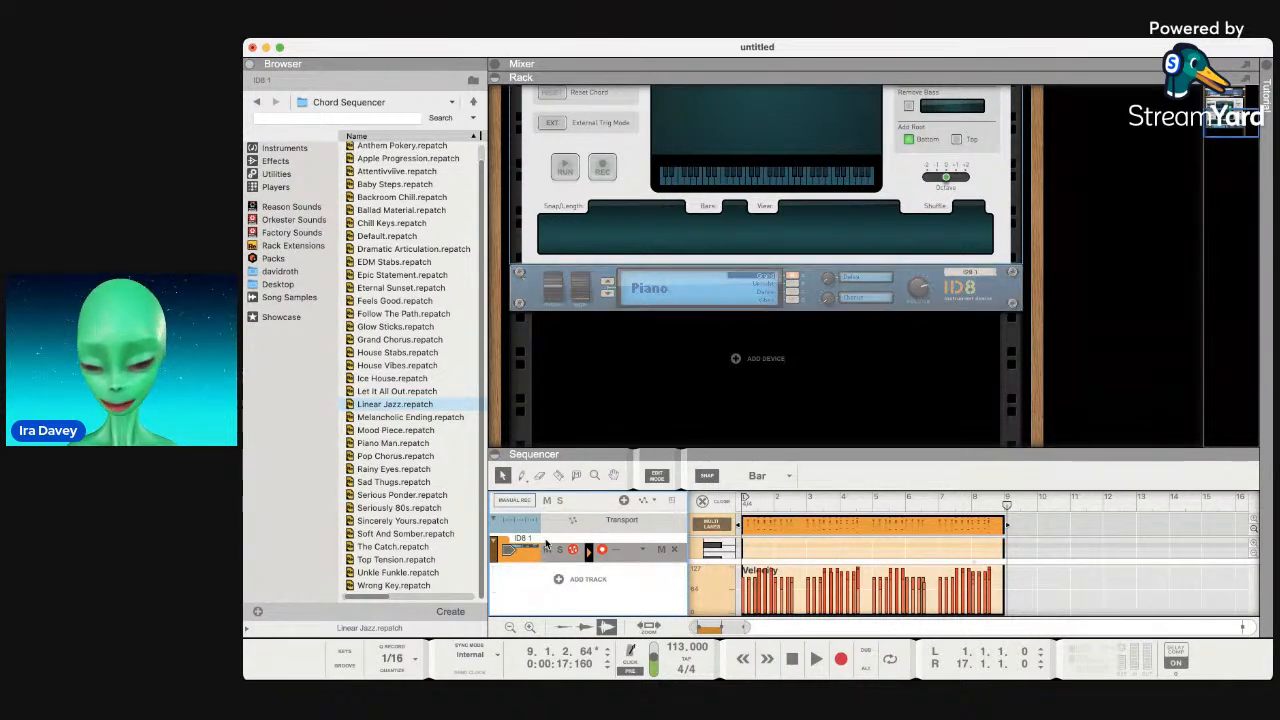
{"action": "key", "text": "super+Tab"}
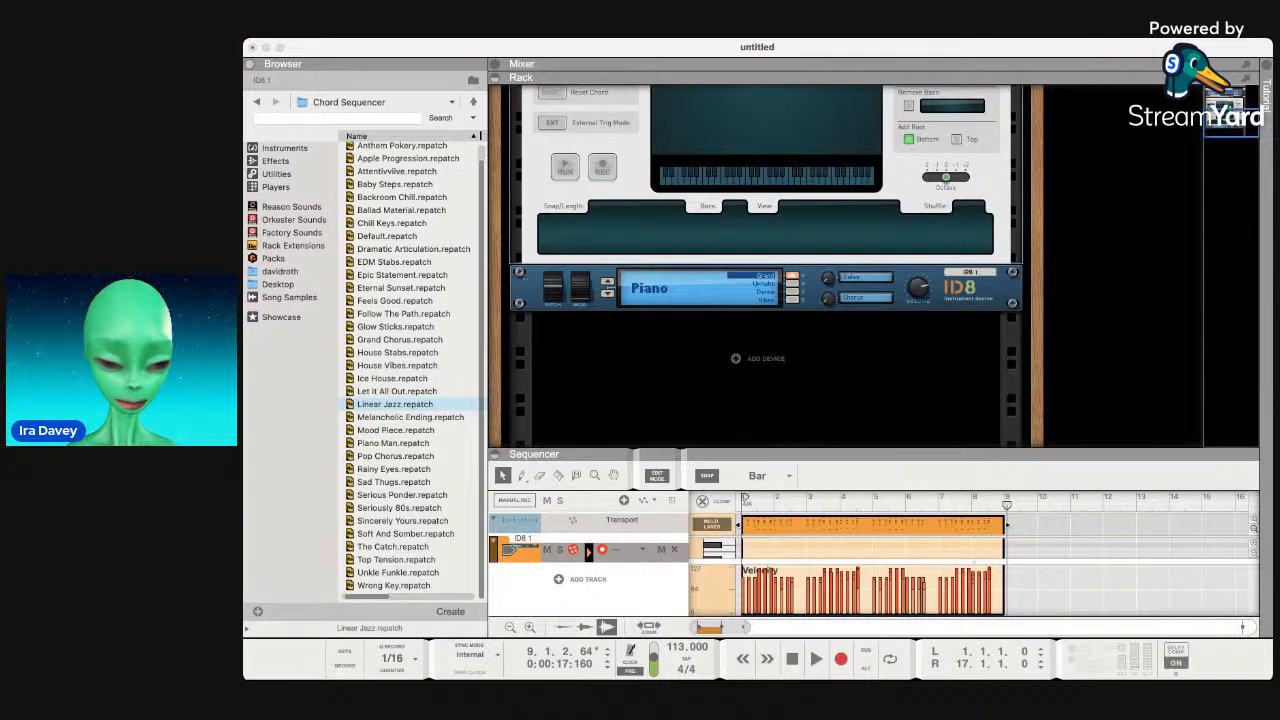
{"action": "left_click", "coordinate": [520, 540]}
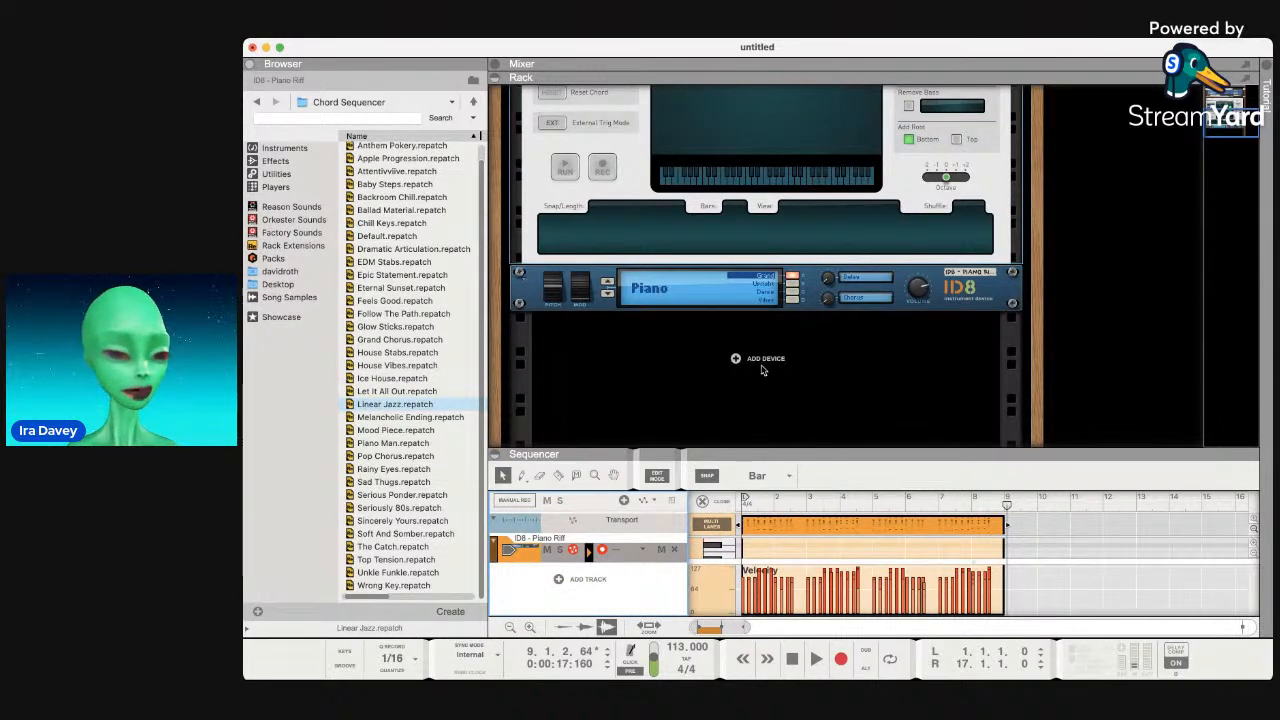
{"action": "scroll", "coordinate": [783, 186], "scroll_direction": "up", "scroll_amount": 5}
{"action": "scroll", "coordinate": [783, 186], "scroll_direction": "down", "scroll_amount": 5}
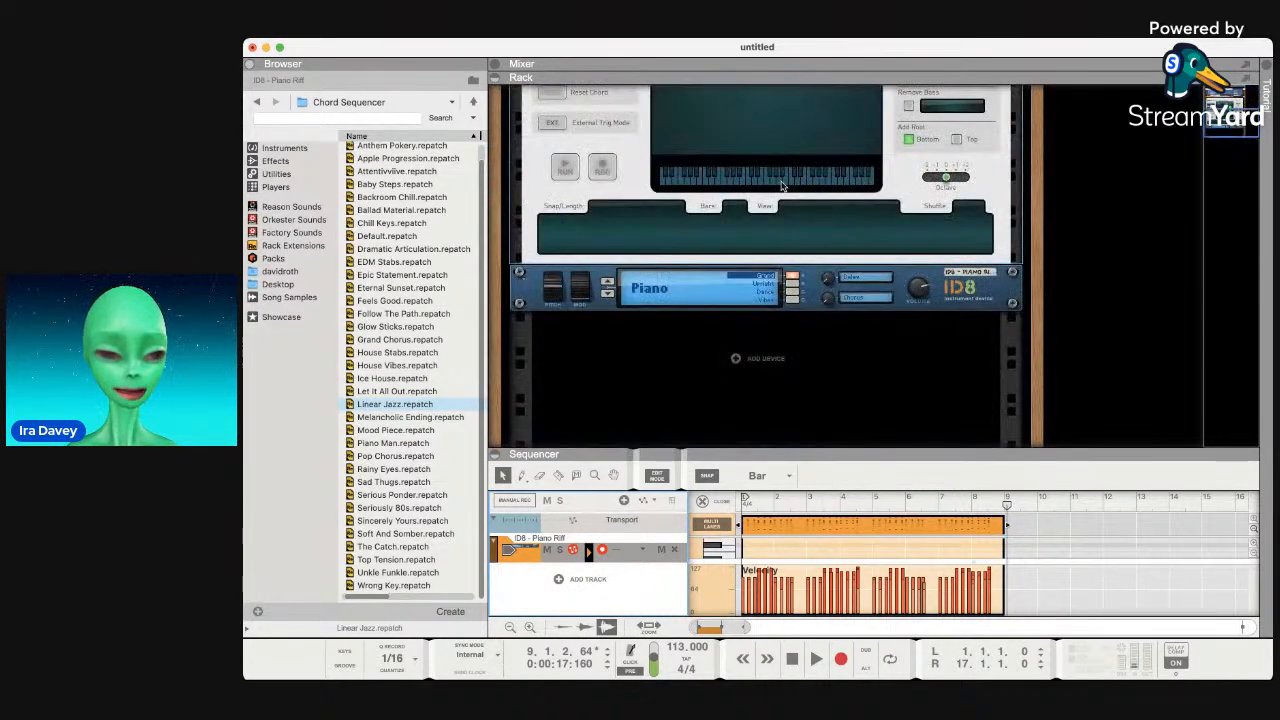
{"action": "scroll", "coordinate": [433, 251], "scroll_direction": "right", "scroll_amount": 2}
{"action": "scroll", "coordinate": [433, 251], "scroll_direction": "up", "scroll_amount": 1}
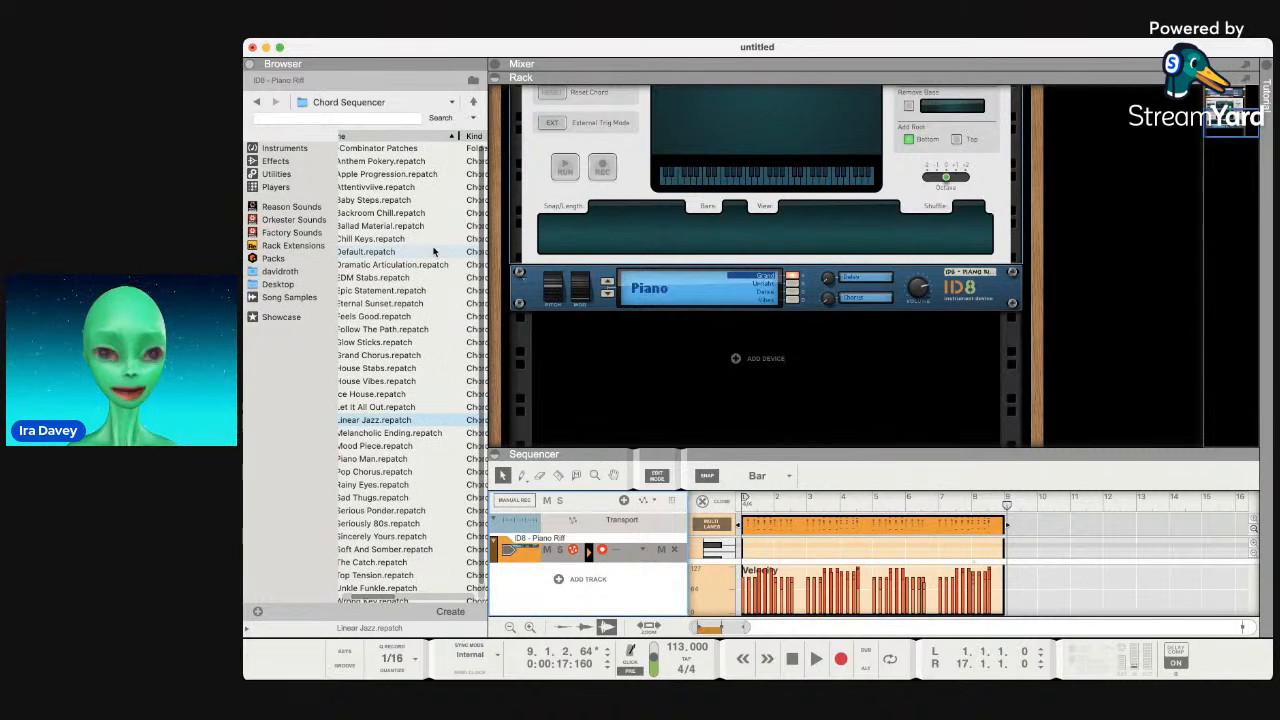
{"action": "scroll", "coordinate": [780, 371], "scroll_direction": "up", "scroll_amount": 3}
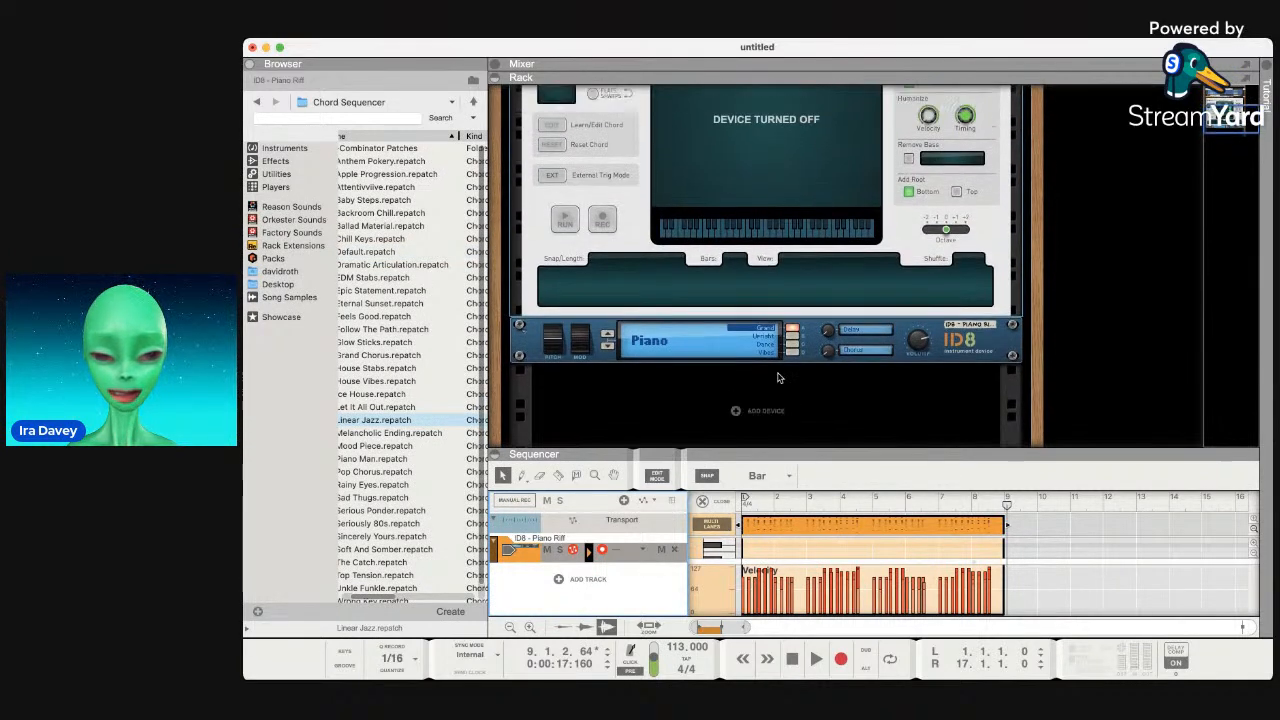
{"action": "scroll", "coordinate": [778, 377], "scroll_direction": "up", "scroll_amount": 5}
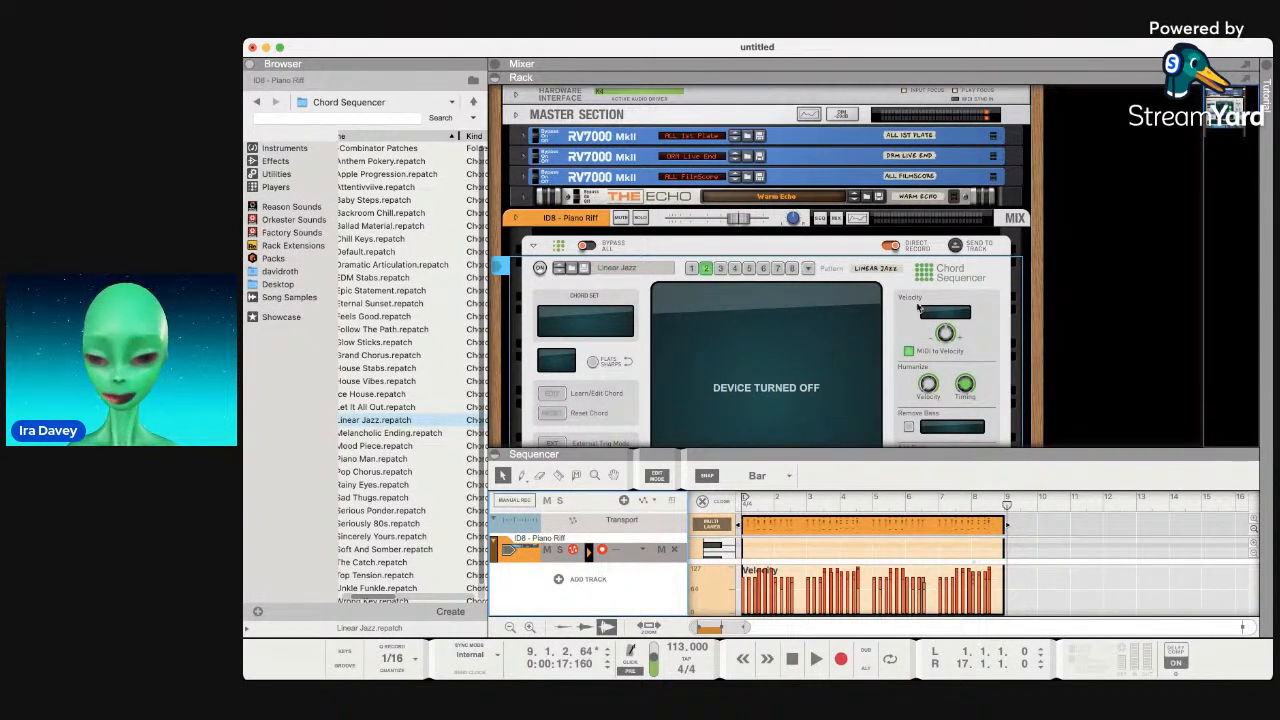
Toggle the ReGroove Mixer open and closed, then show Factory Sounds' patch folders.
{"action": "left_click", "coordinate": [344, 666]}
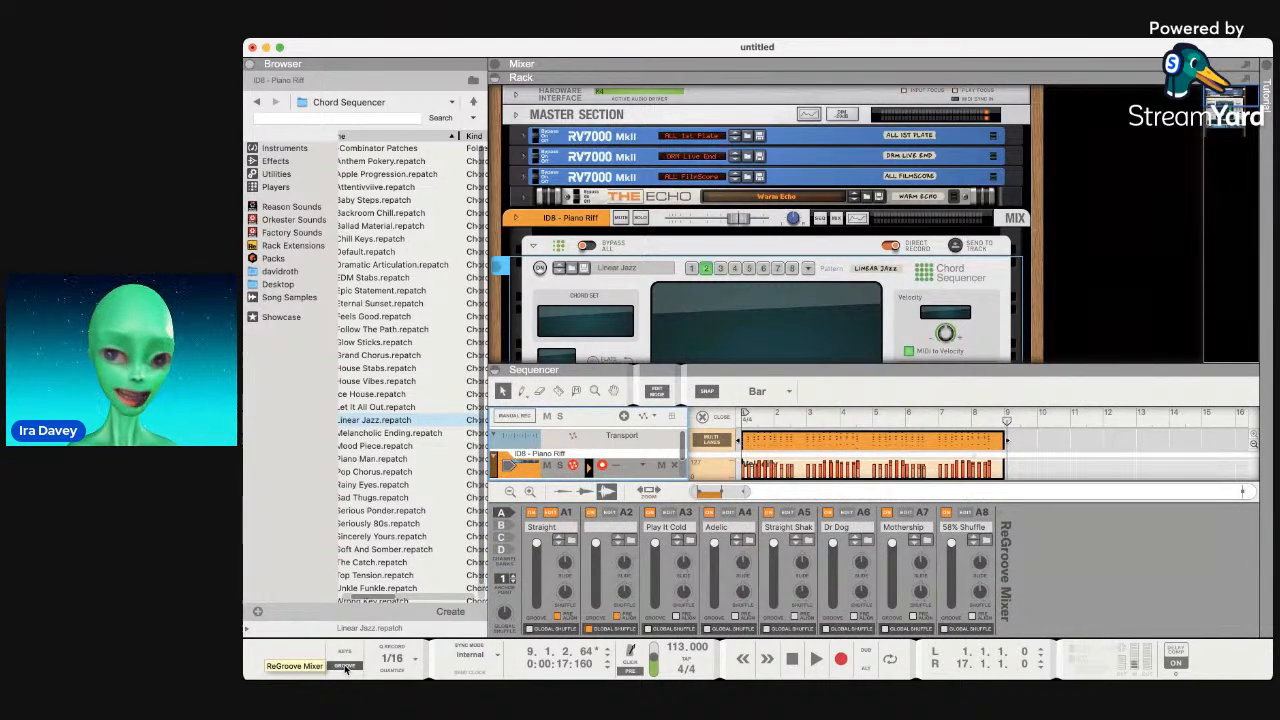
{"action": "left_click", "coordinate": [344, 666]}
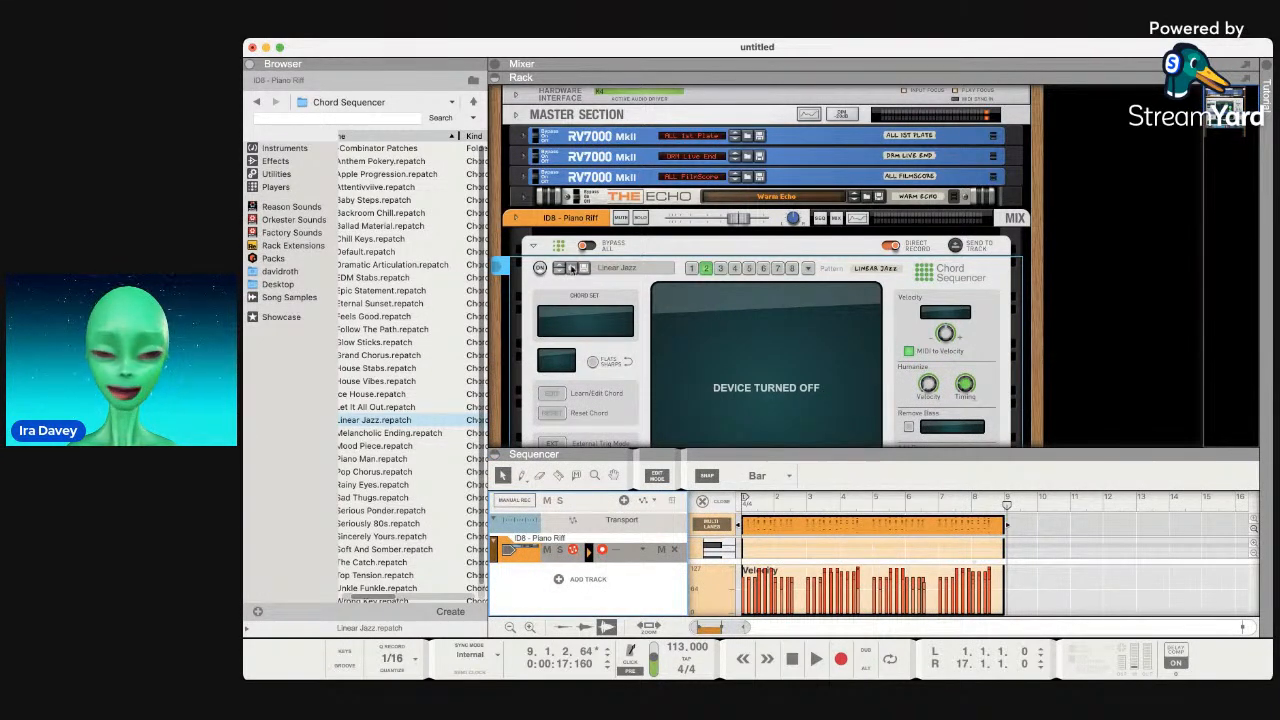
{"action": "scroll", "coordinate": [467, 290], "scroll_direction": "left", "scroll_amount": 3}
{"action": "scroll", "coordinate": [467, 290], "scroll_direction": "down", "scroll_amount": 1}
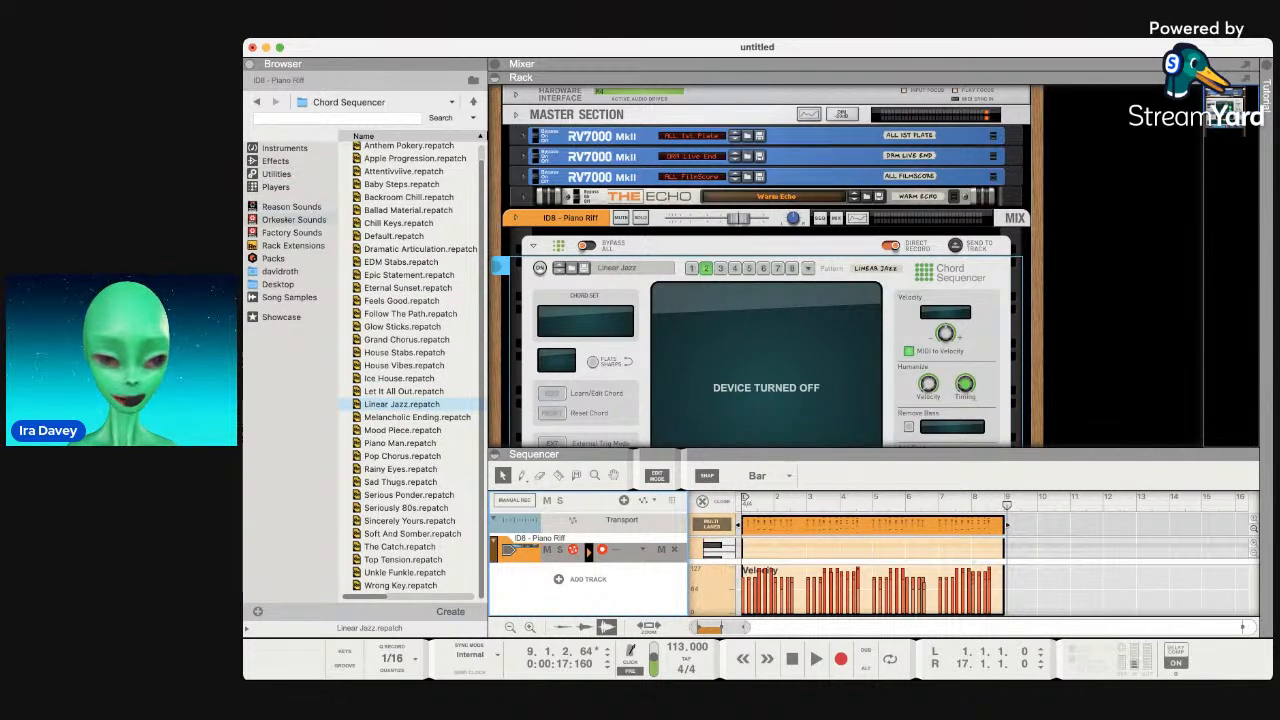
{"action": "left_click", "coordinate": [285, 232]}
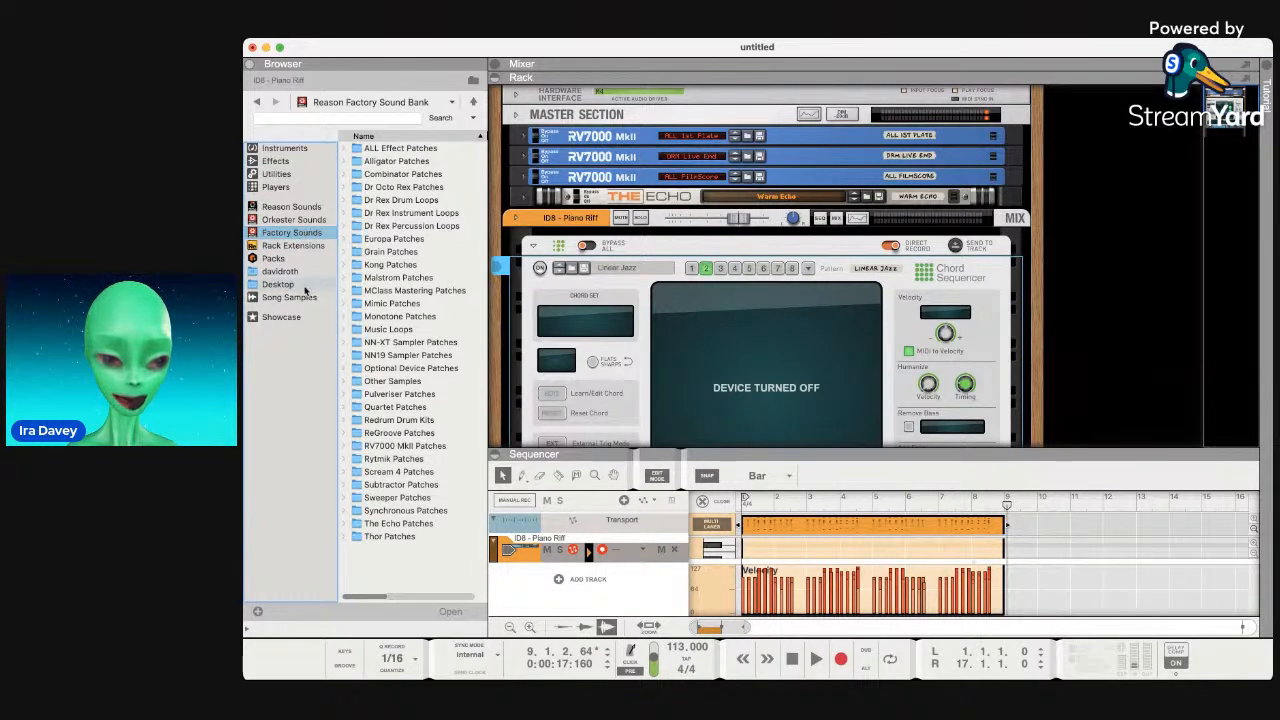
In Packs, expand Crowded Floor > REX Loops and preview Clap Loop and Drum Loop.
{"action": "left_click", "coordinate": [287, 261]}
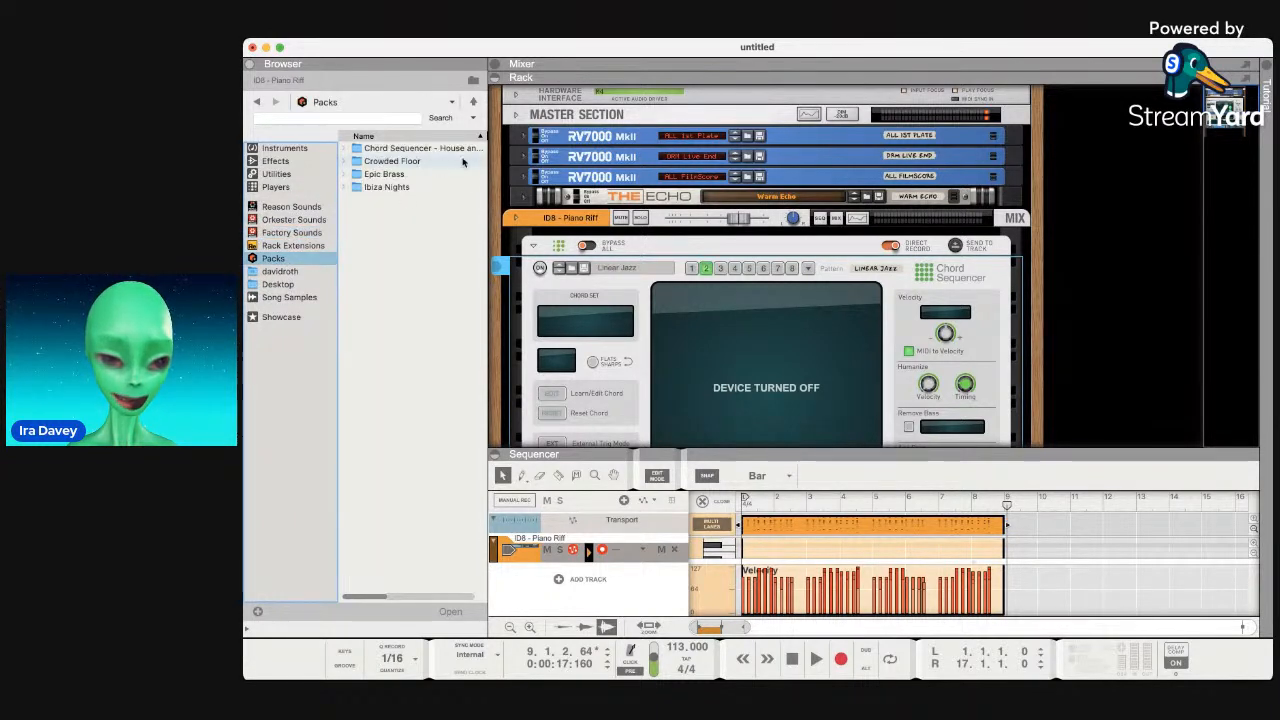
{"action": "double_click", "coordinate": [395, 160]}
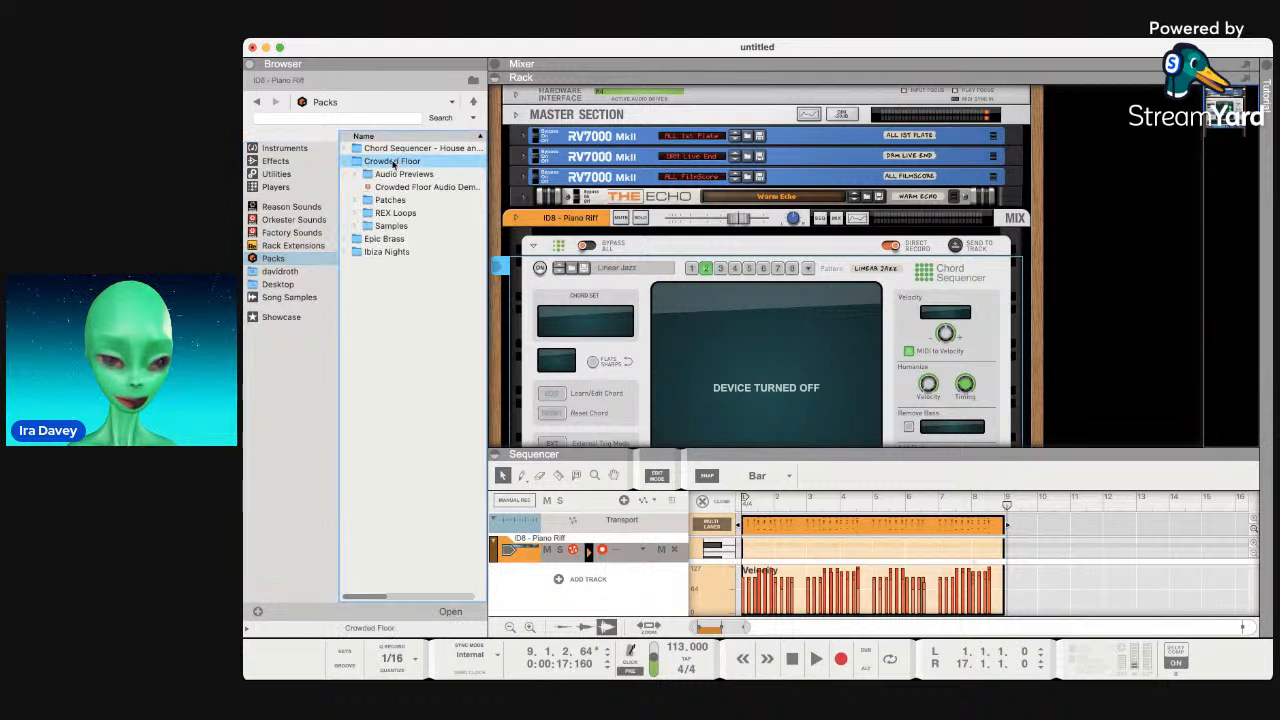
{"action": "double_click", "coordinate": [396, 213]}
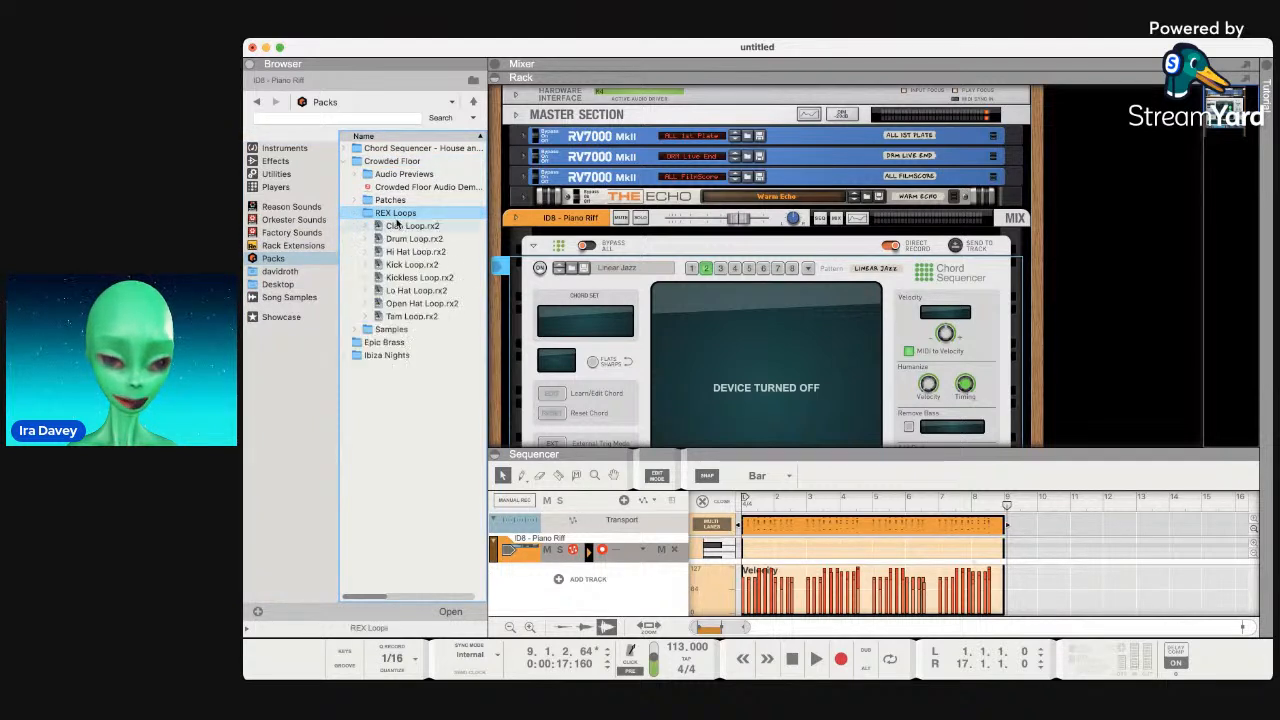
{"action": "left_click", "coordinate": [402, 226]}
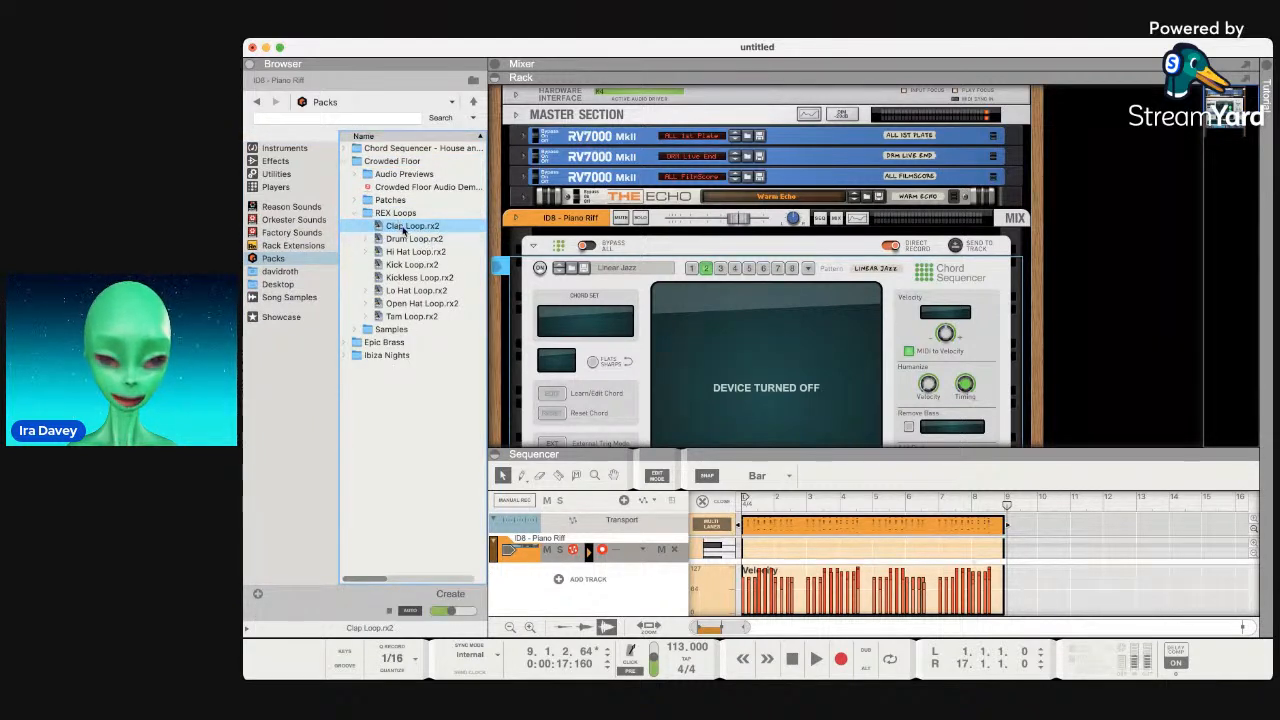
{"action": "left_click", "coordinate": [420, 239]}
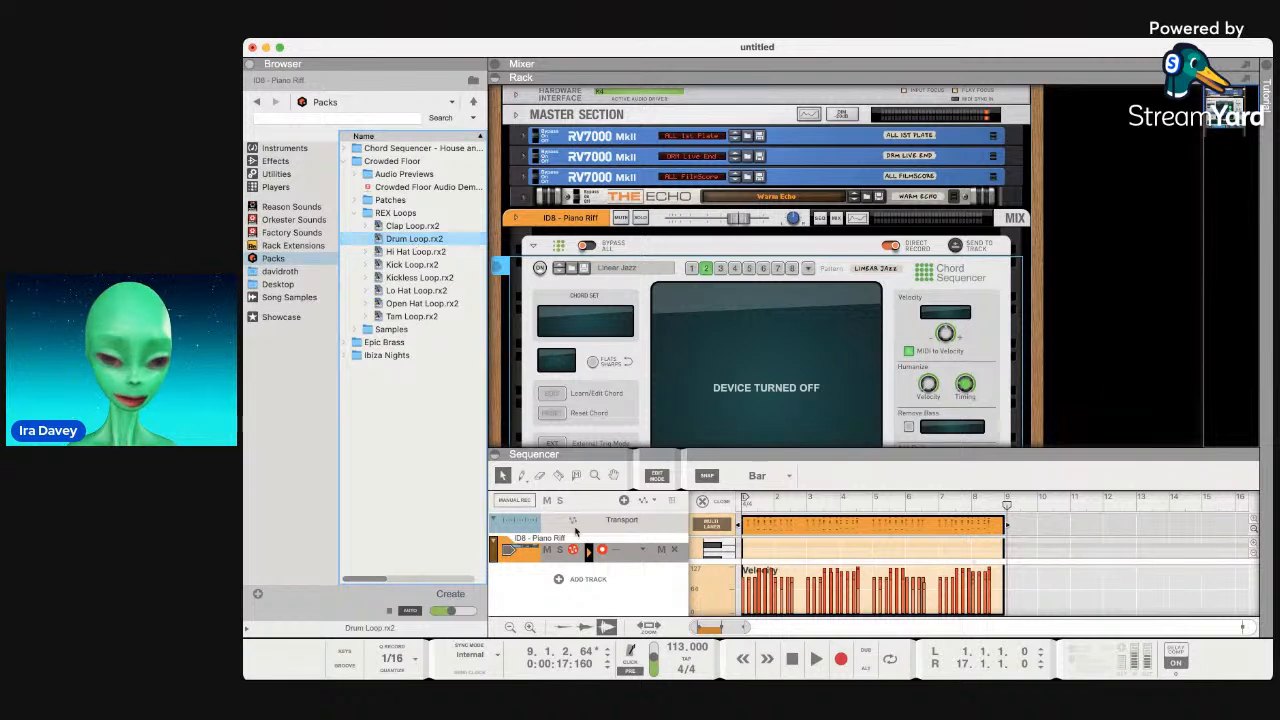
Play the song from the start and preview Hi Hat Loop.rx2 alongside it.
{"action": "left_click", "coordinate": [816, 655]}
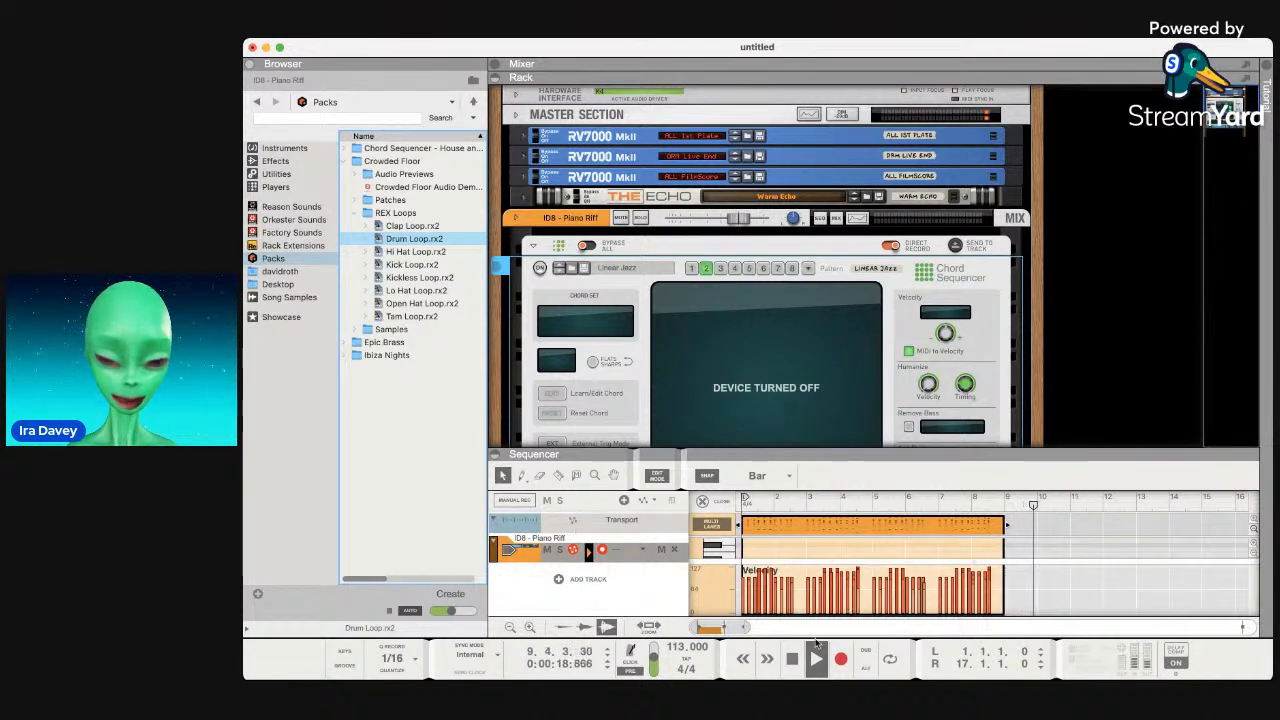
{"action": "left_click", "coordinate": [790, 660]}
{"action": "left_click", "coordinate": [790, 660]}
{"action": "left_click", "coordinate": [790, 660]}
{"action": "left_click", "coordinate": [813, 661]}
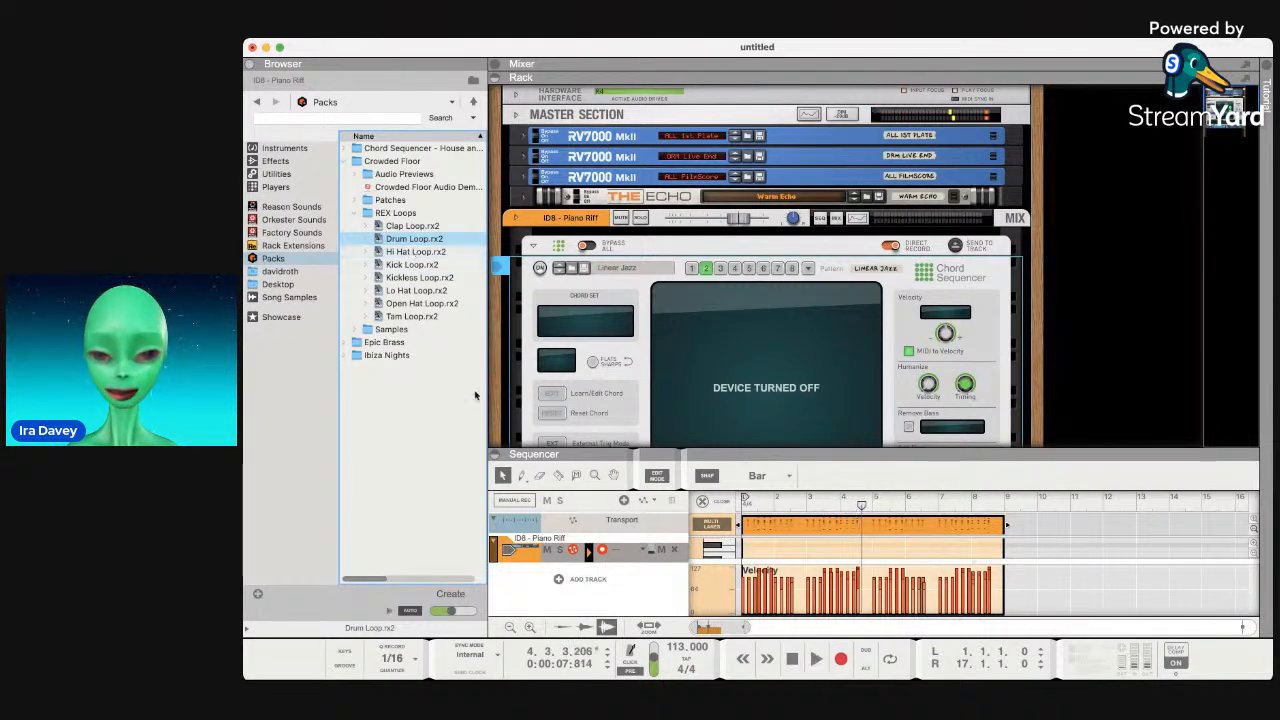
{"action": "left_click", "coordinate": [409, 252]}
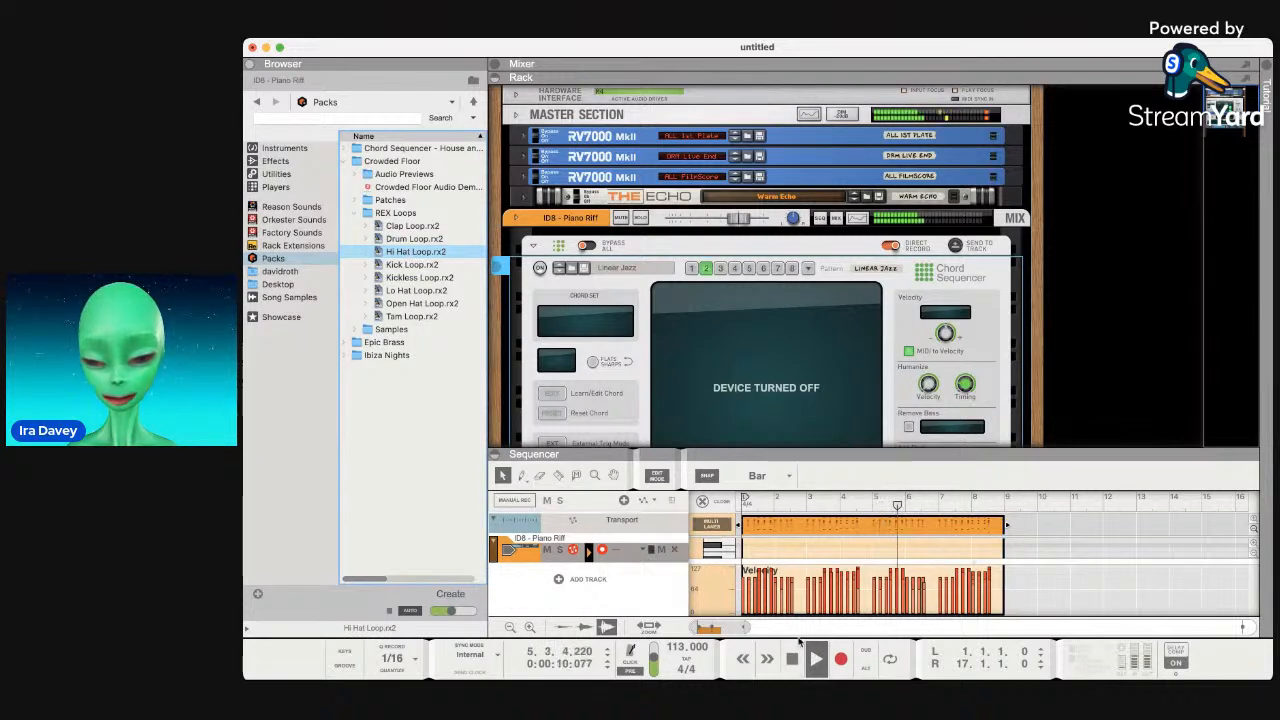
{"action": "left_click", "coordinate": [358, 377]}
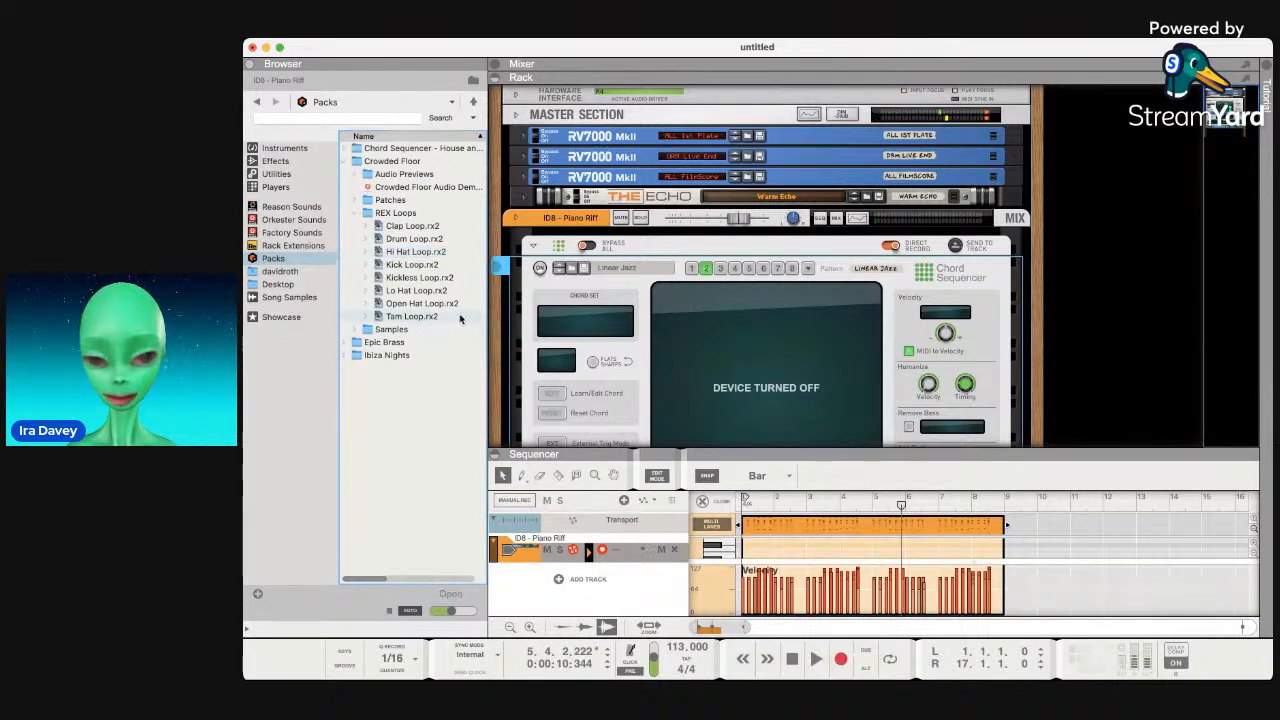
{"action": "scroll", "coordinate": [737, 324], "scroll_direction": "down", "scroll_amount": 1}
{"action": "scroll", "coordinate": [737, 324], "scroll_direction": "down", "scroll_amount": 5}
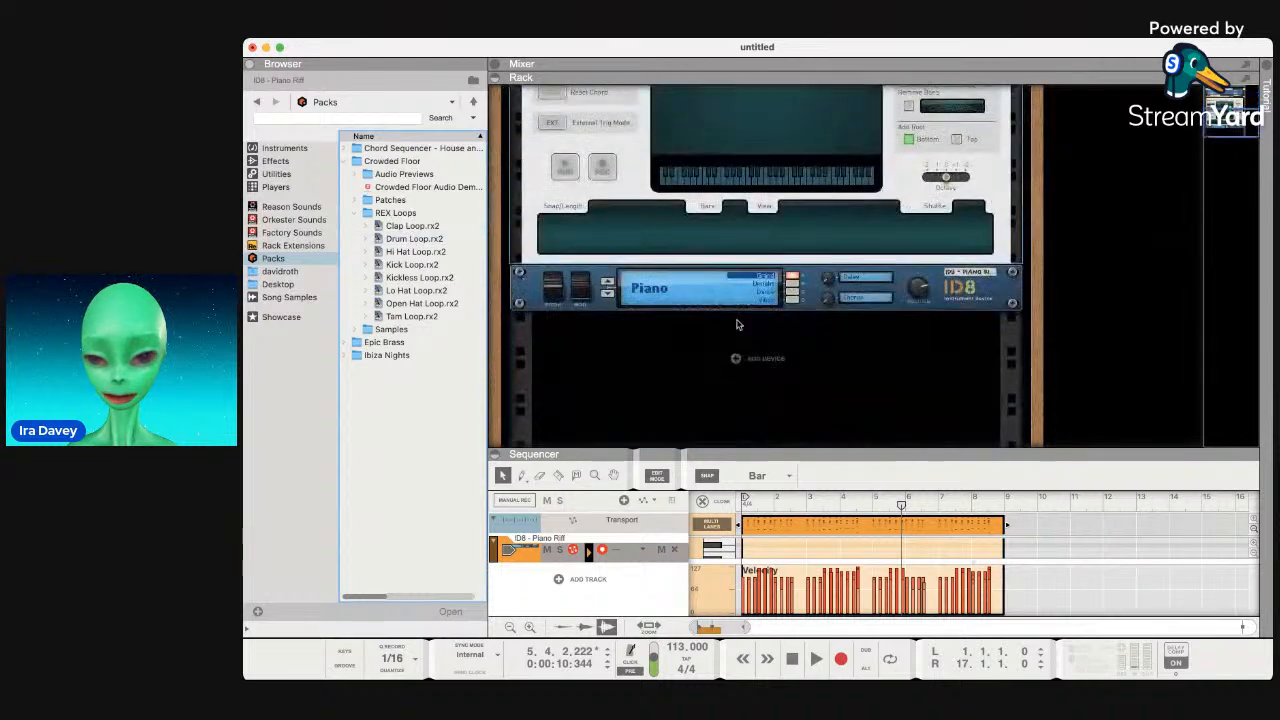
Drag Drum Loop.rx2 below the ID8 to create a Dr. OctoRex, then play the song.
{"action": "left_click", "coordinate": [406, 240]}
{"action": "left_click_drag", "start_coordinate": [406, 243], "coordinate": [660, 378]}
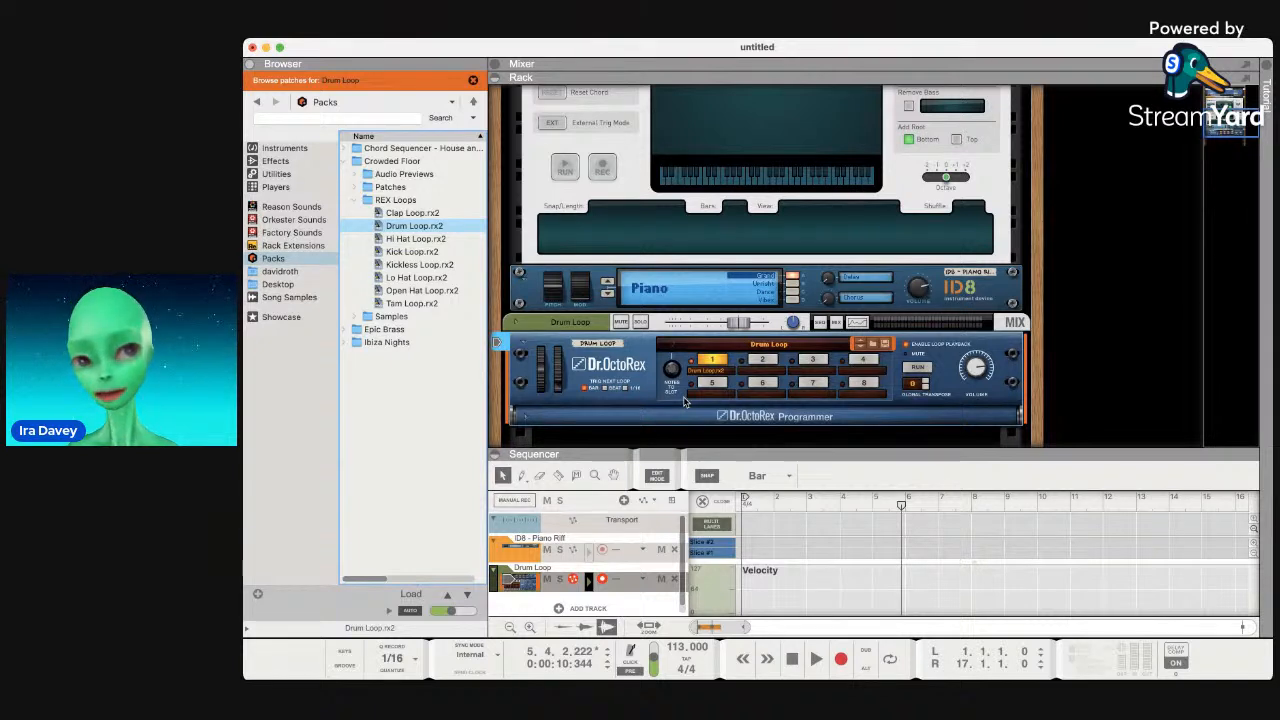
{"action": "key", "text": "space"}
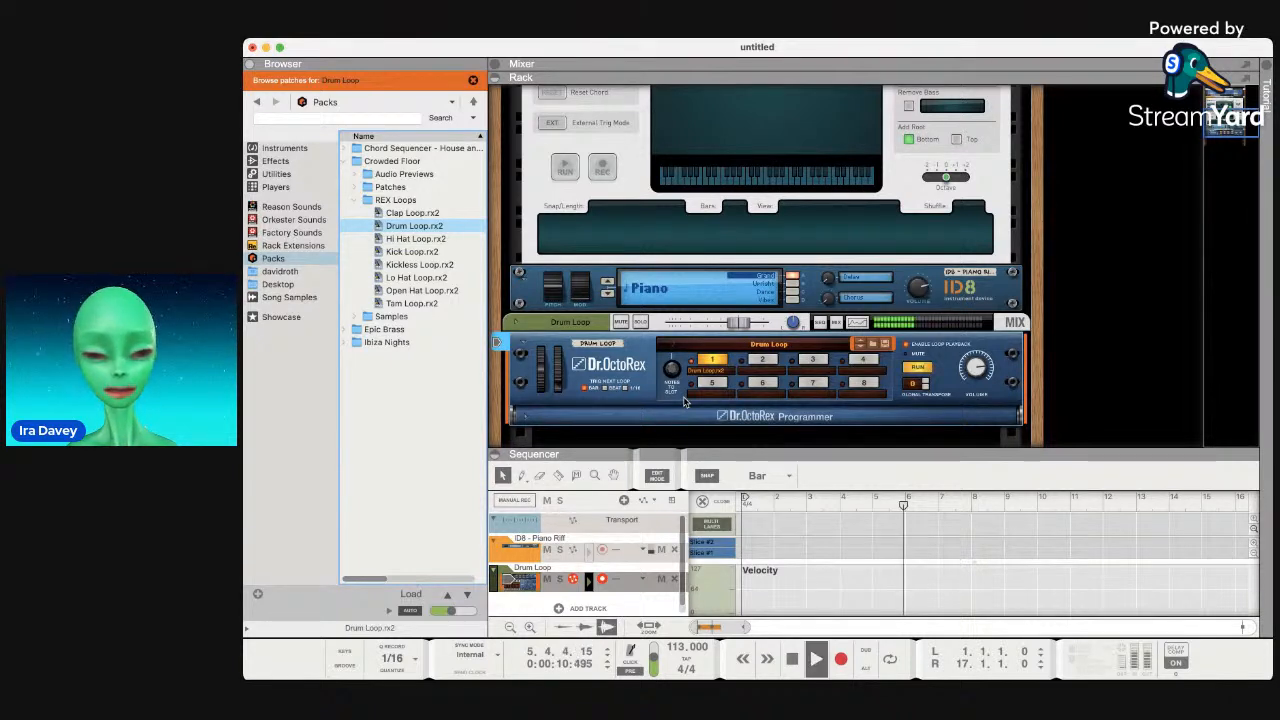
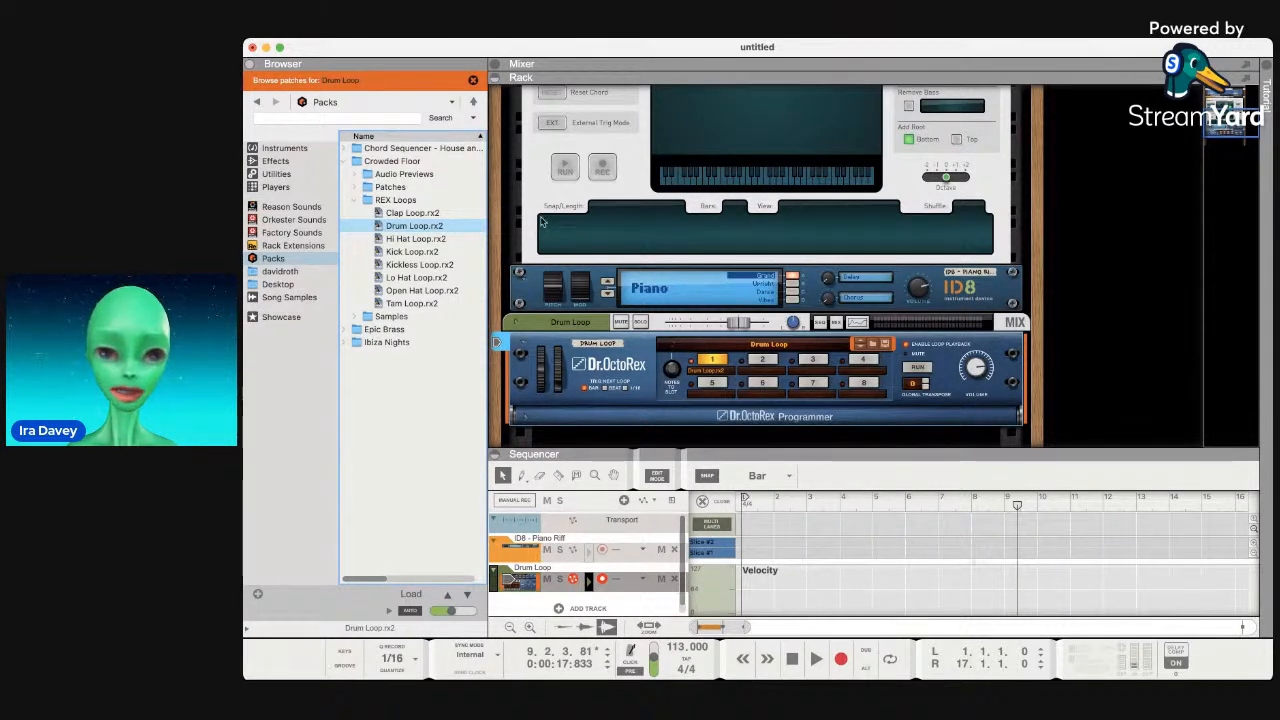
Play the song briefly, then stop and rewind to bar 1.
{"action": "key", "text": "super+Tab"}
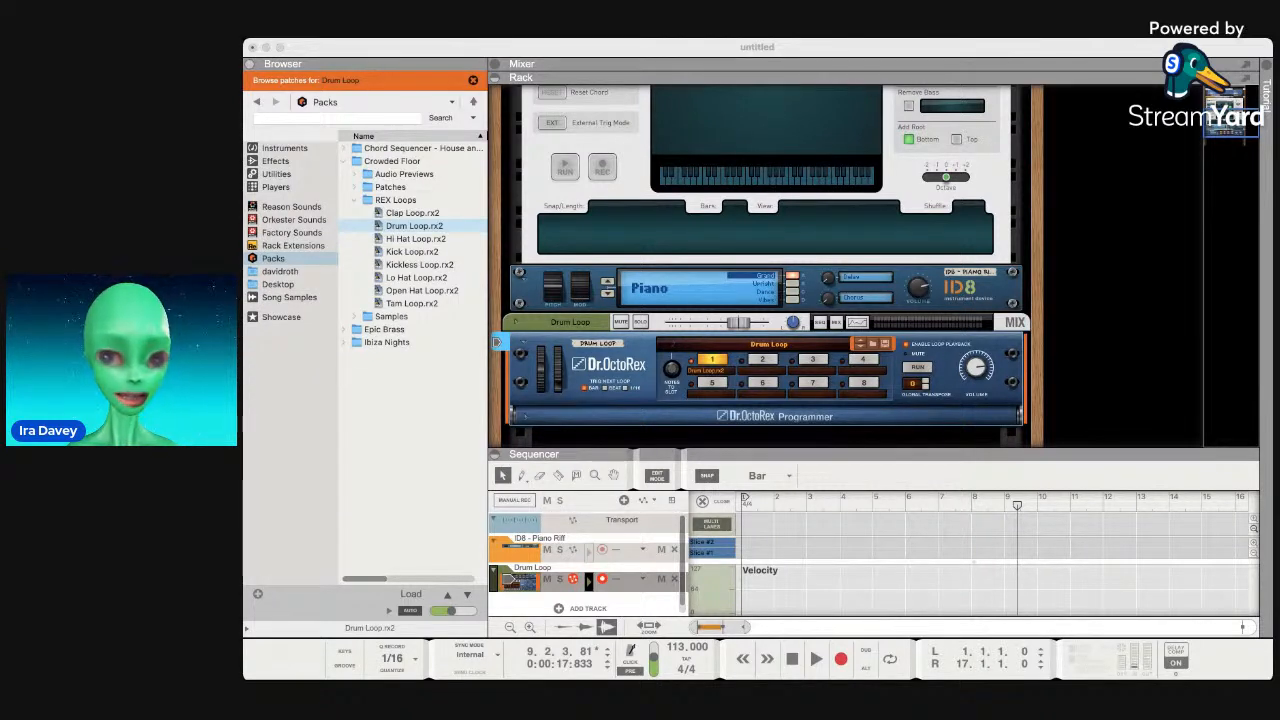
{"action": "left_click", "coordinate": [862, 551]}
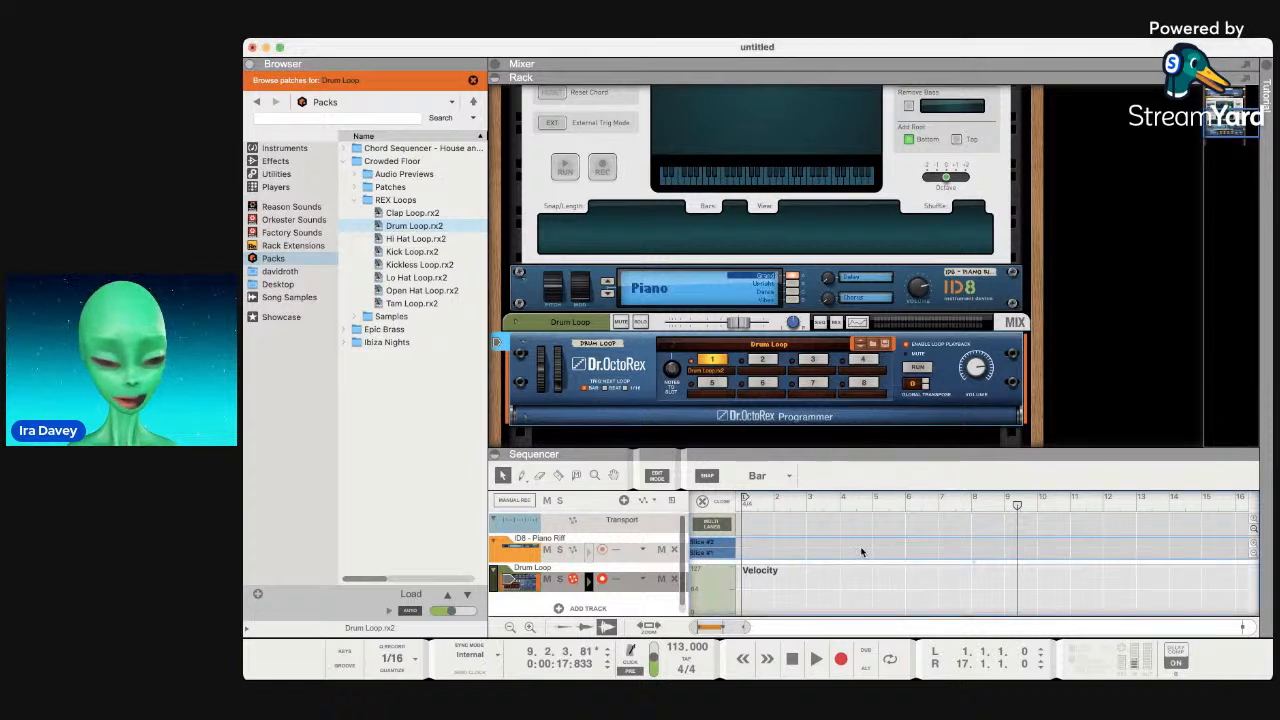
{"action": "key", "text": "space"}
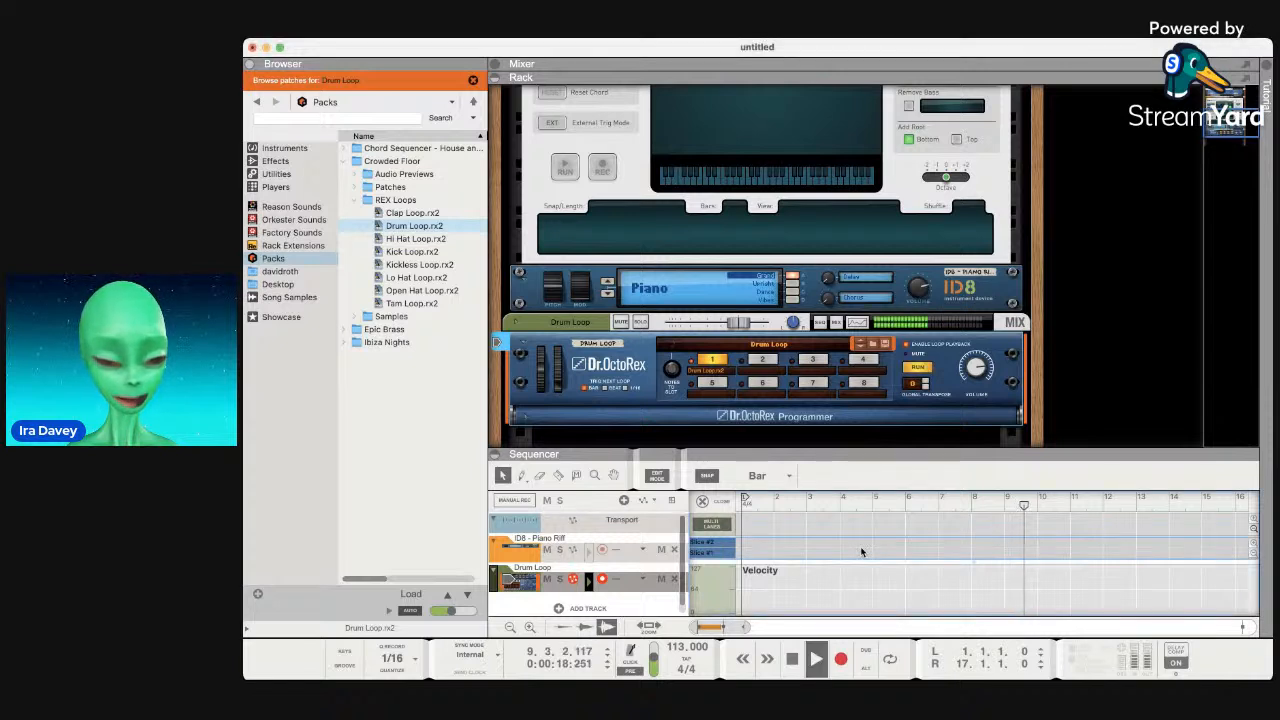
{"action": "left_click", "coordinate": [792, 656]}
{"action": "left_click", "coordinate": [792, 656]}
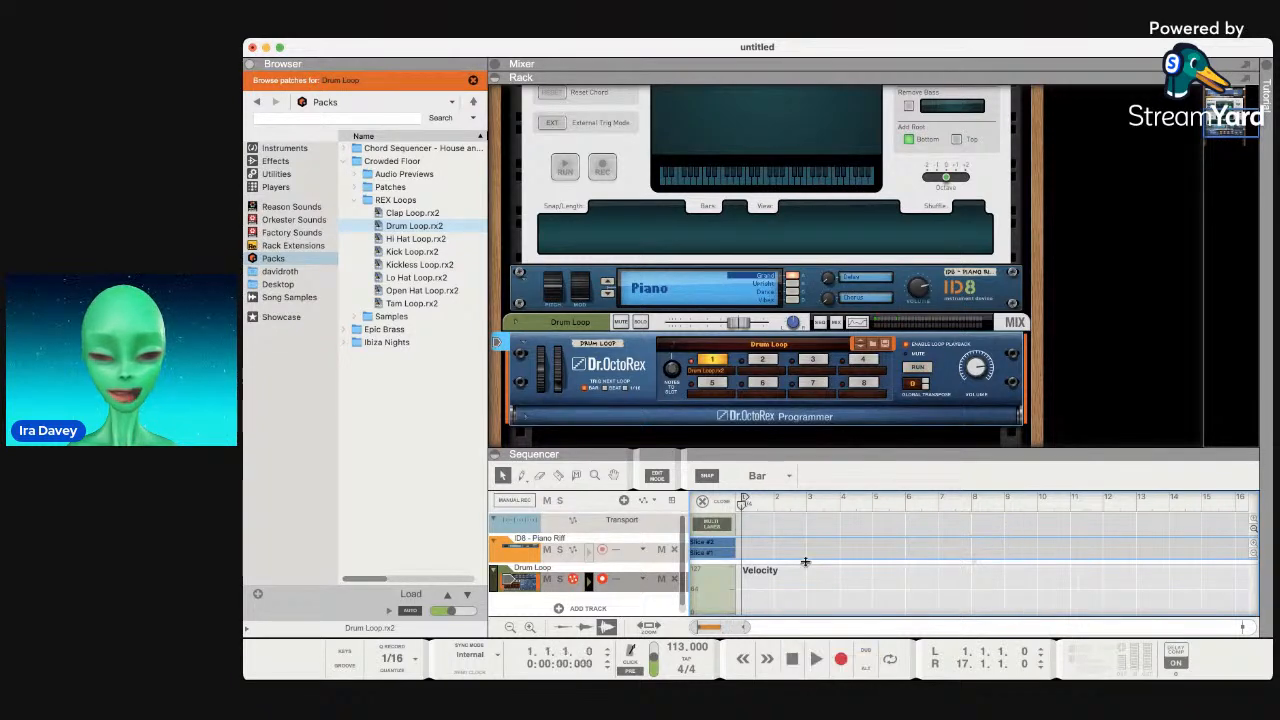
Show ID8 above Dr. OctoRex in the rack, try loop slots 2 and 1, then play.
{"action": "left_click_drag", "start_coordinate": [814, 451], "coordinate": [797, 277]}
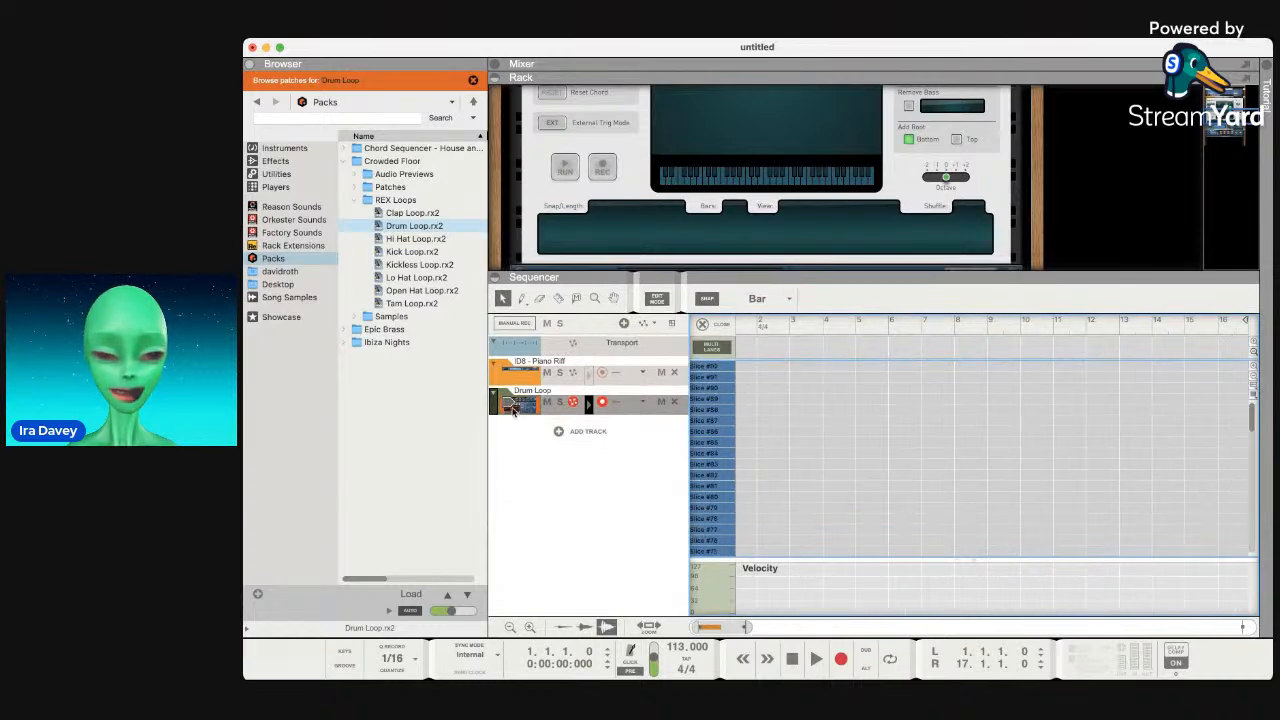
{"action": "left_click", "coordinate": [513, 410]}
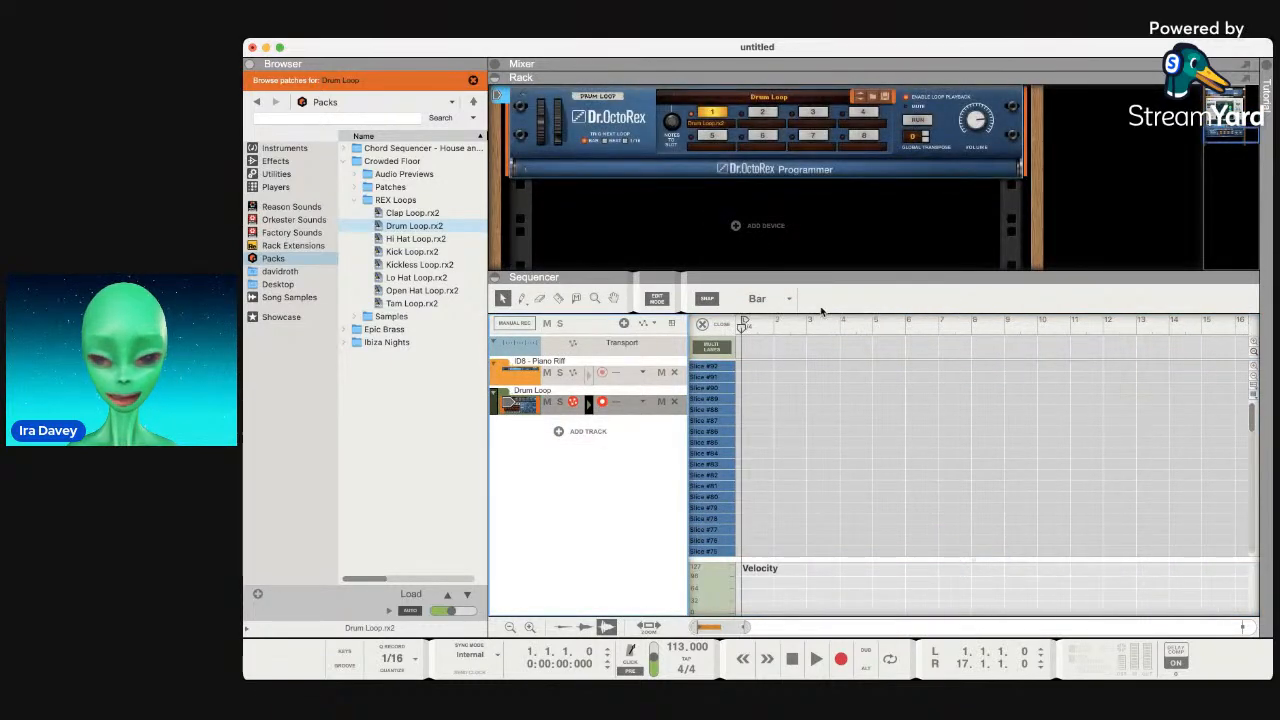
{"action": "left_click_drag", "start_coordinate": [794, 273], "coordinate": [794, 422]}
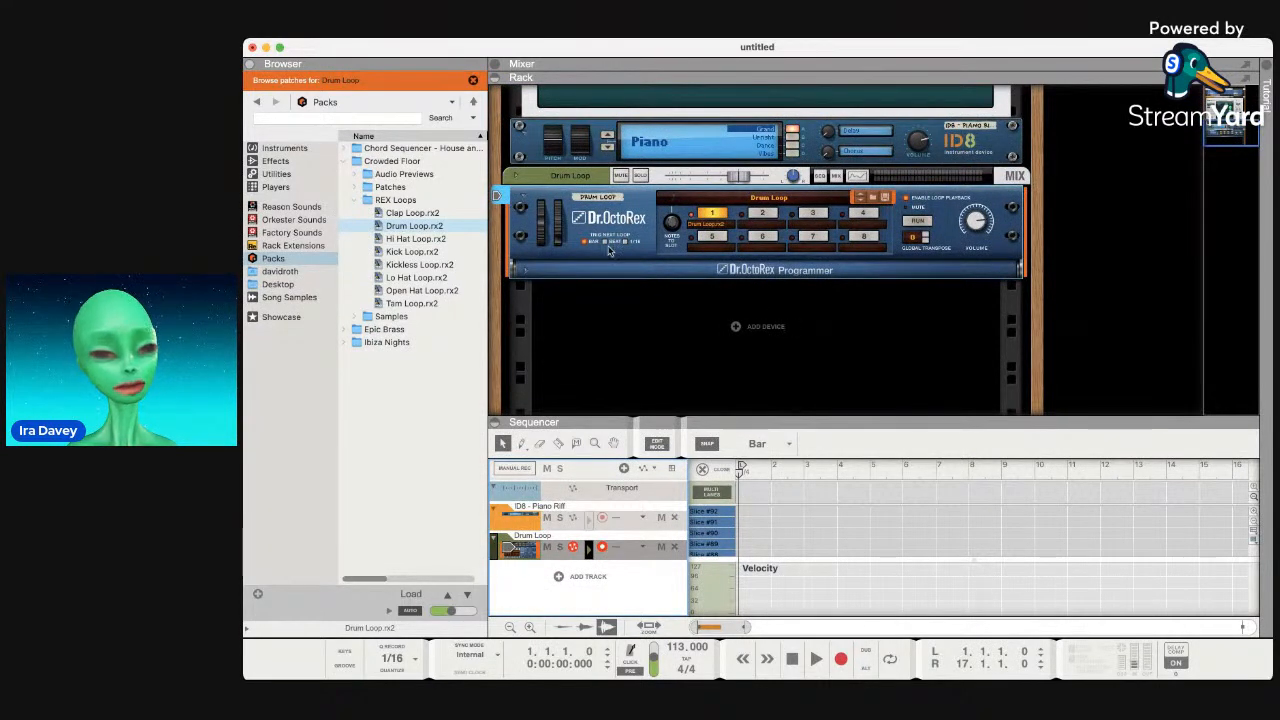
{"action": "left_click", "coordinate": [709, 214]}
{"action": "left_click", "coordinate": [751, 213]}
{"action": "left_click", "coordinate": [719, 216]}
{"action": "key", "text": "space"}
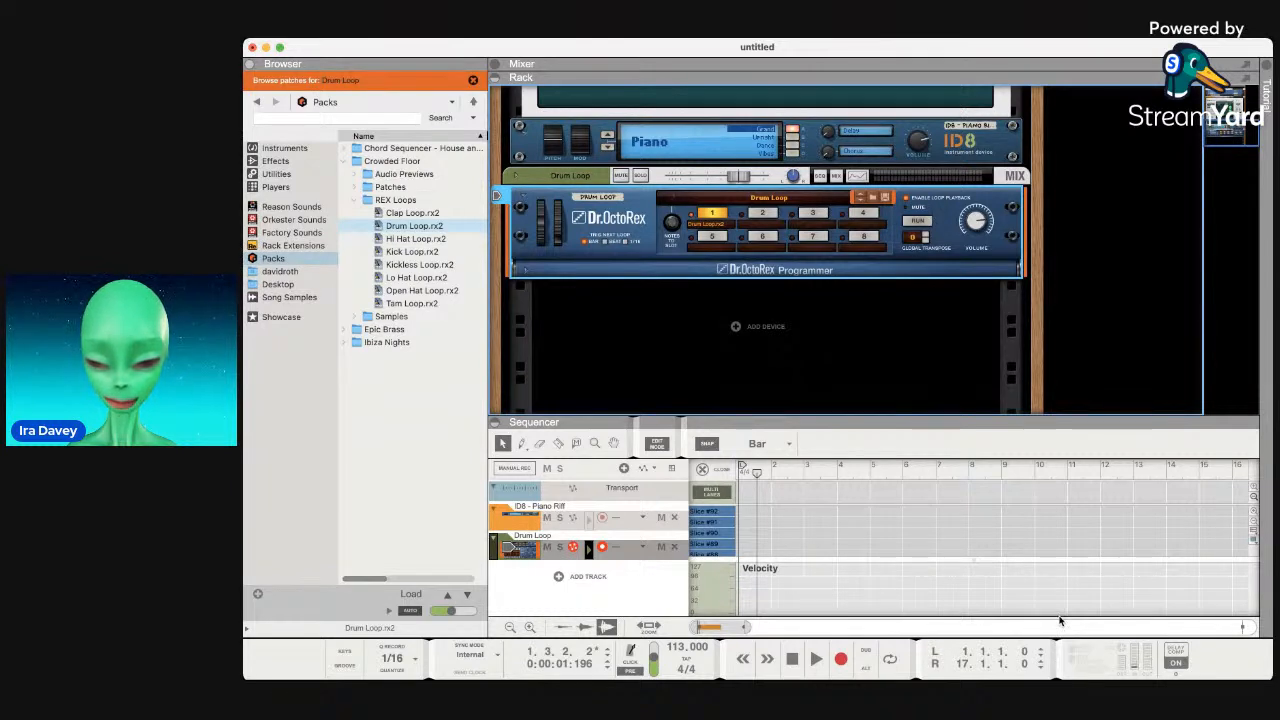
Copy the drum loop onto the Drum Loop track, switch off RUN, and stop at bar 9.
{"action": "key", "text": "super+z"}
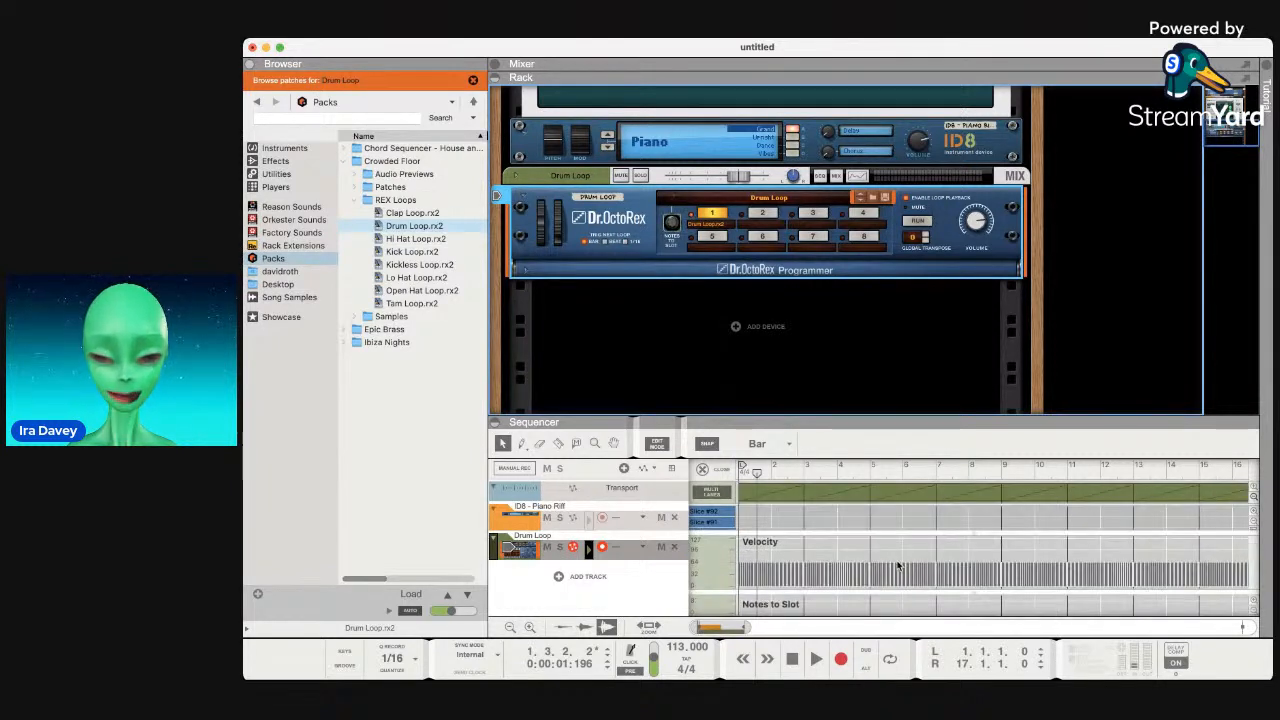
{"action": "key", "text": "space"}
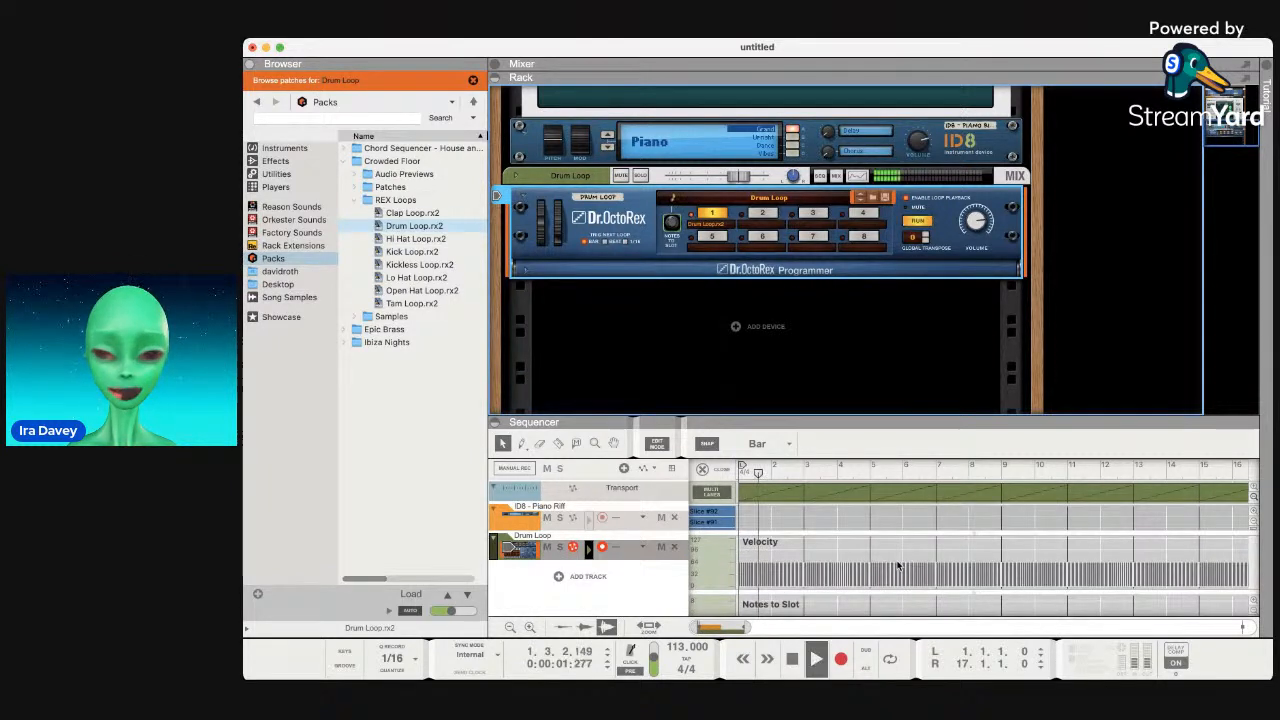
{"action": "left_click", "coordinate": [916, 218]}
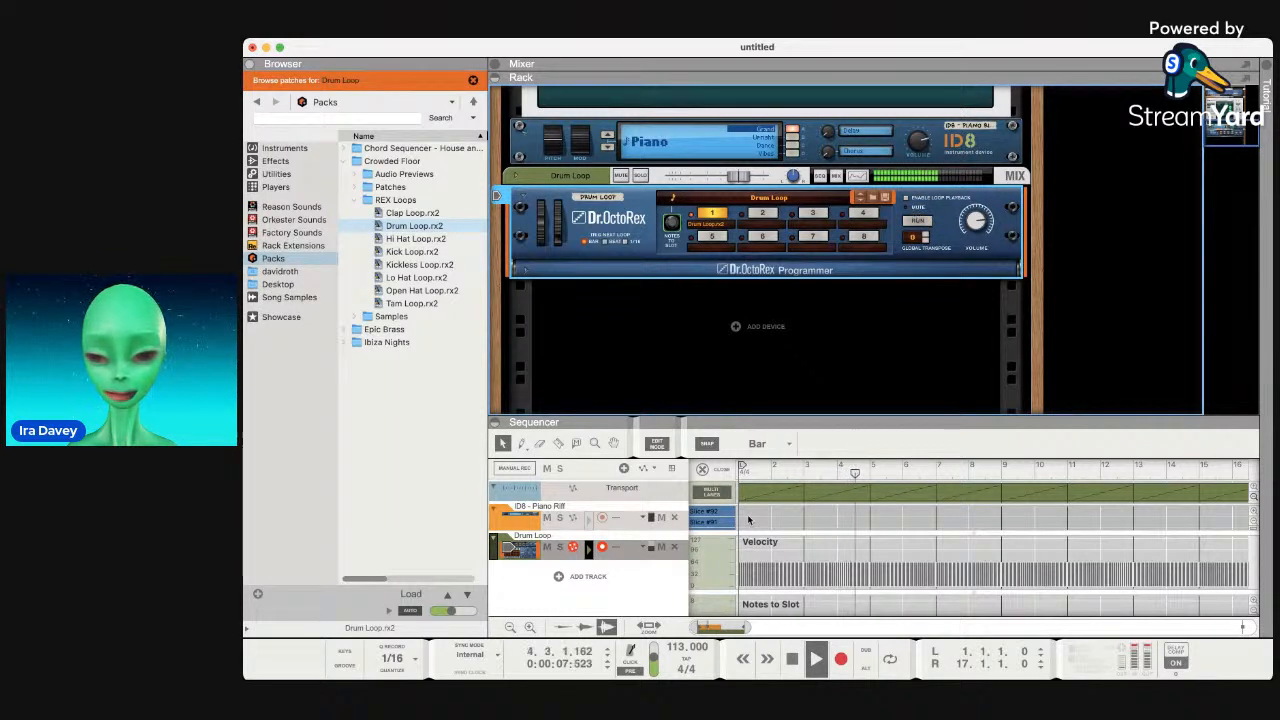
{"action": "left_click_drag", "start_coordinate": [788, 420], "coordinate": [787, 370]}
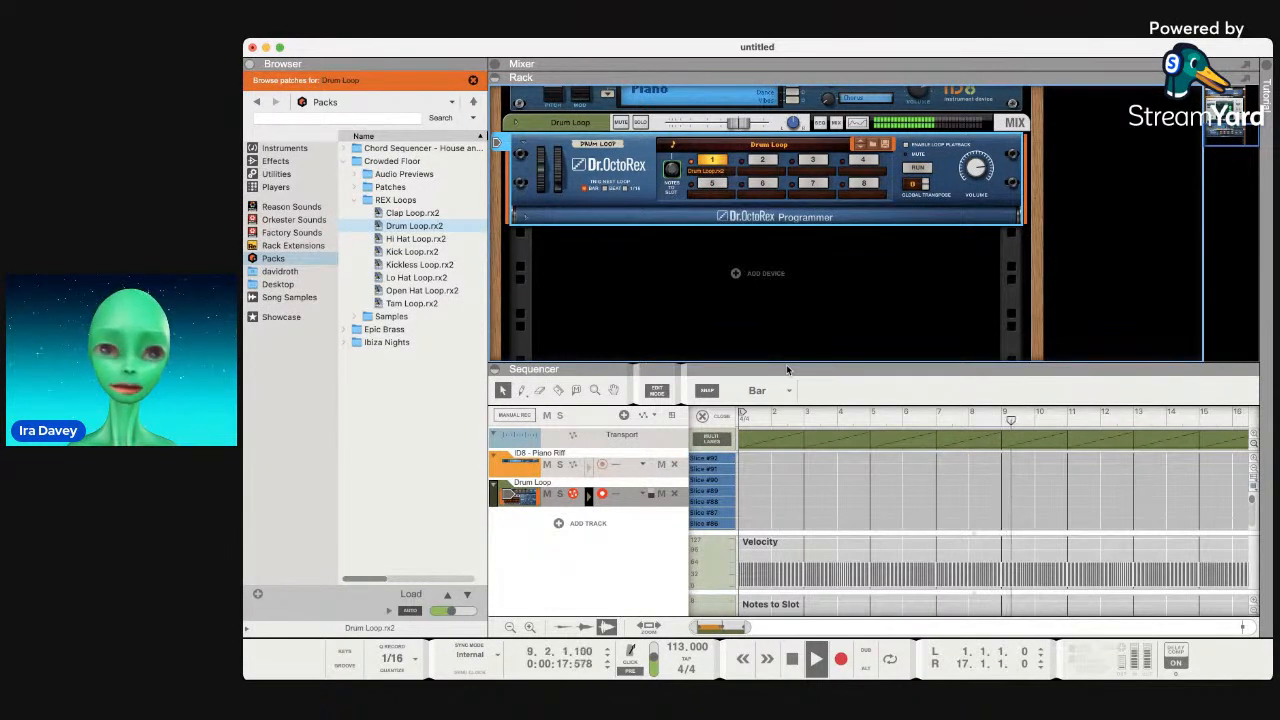
{"action": "key", "text": "space"}
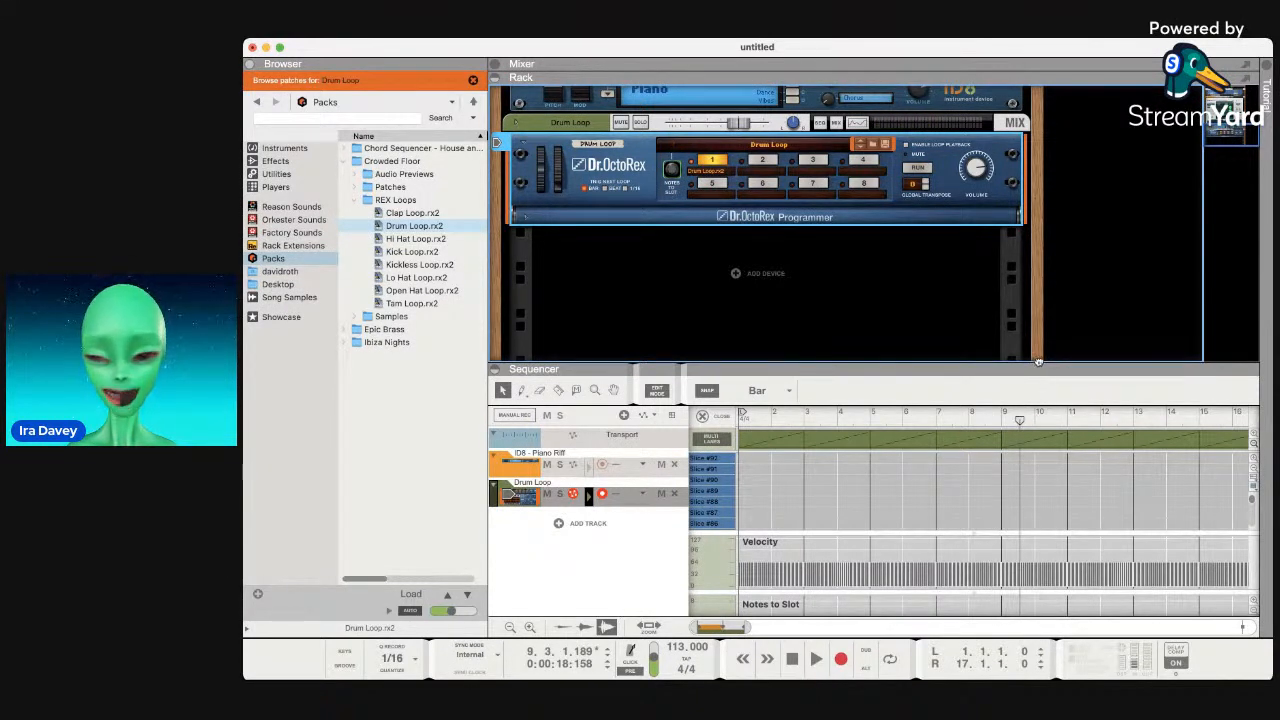
{"action": "left_click_drag", "start_coordinate": [1037, 369], "coordinate": [1039, 285]}
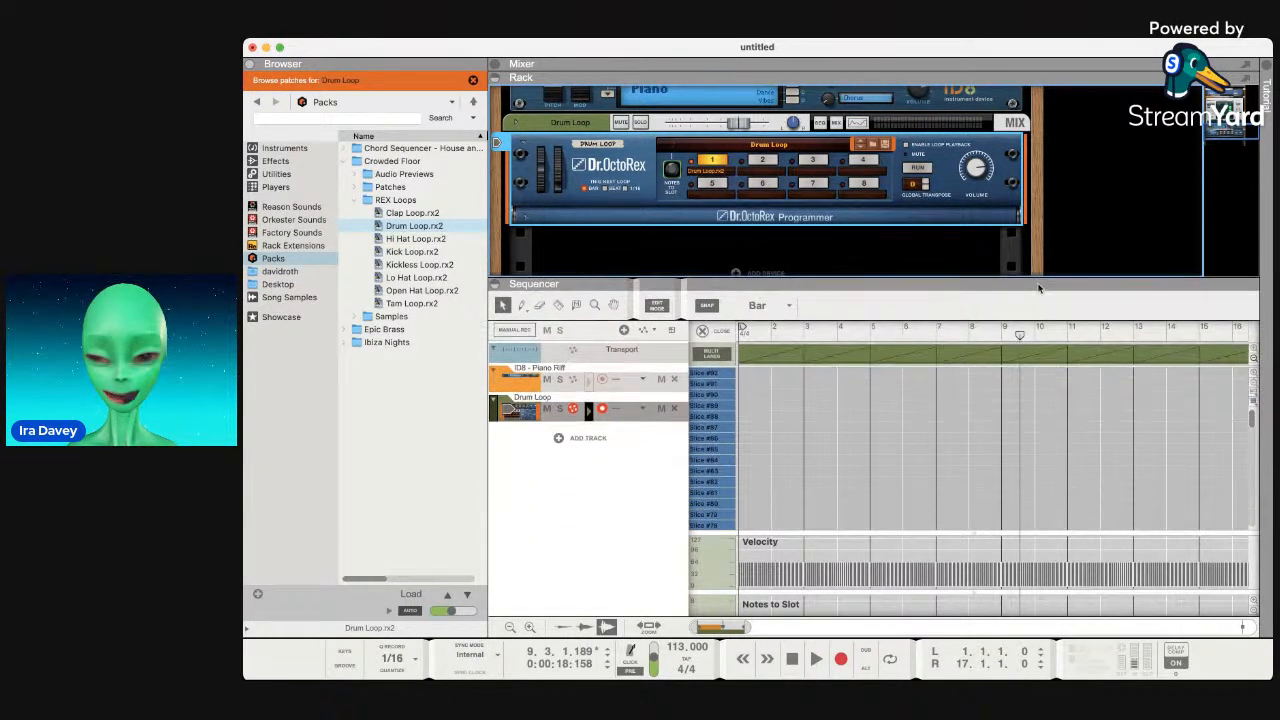
{"action": "left_click", "coordinate": [529, 388]}
Duplicate the ID8 Piano Riff clip to bars 9, 17 and 25, then play.
{"action": "left_click", "coordinate": [920, 352]}
{"action": "key", "text": "super+d"}
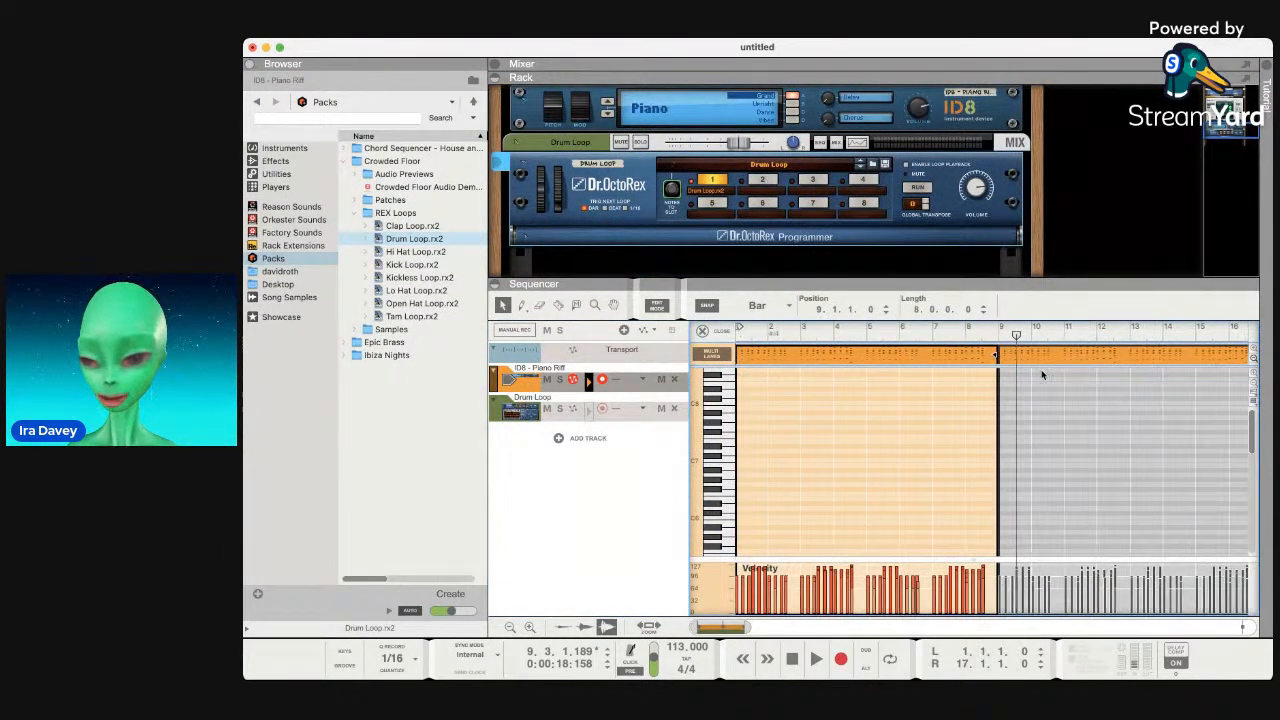
{"action": "scroll", "coordinate": [1041, 370], "scroll_direction": "right", "scroll_amount": 5}
{"action": "scroll", "coordinate": [1041, 374], "scroll_direction": "left", "scroll_amount": 3}
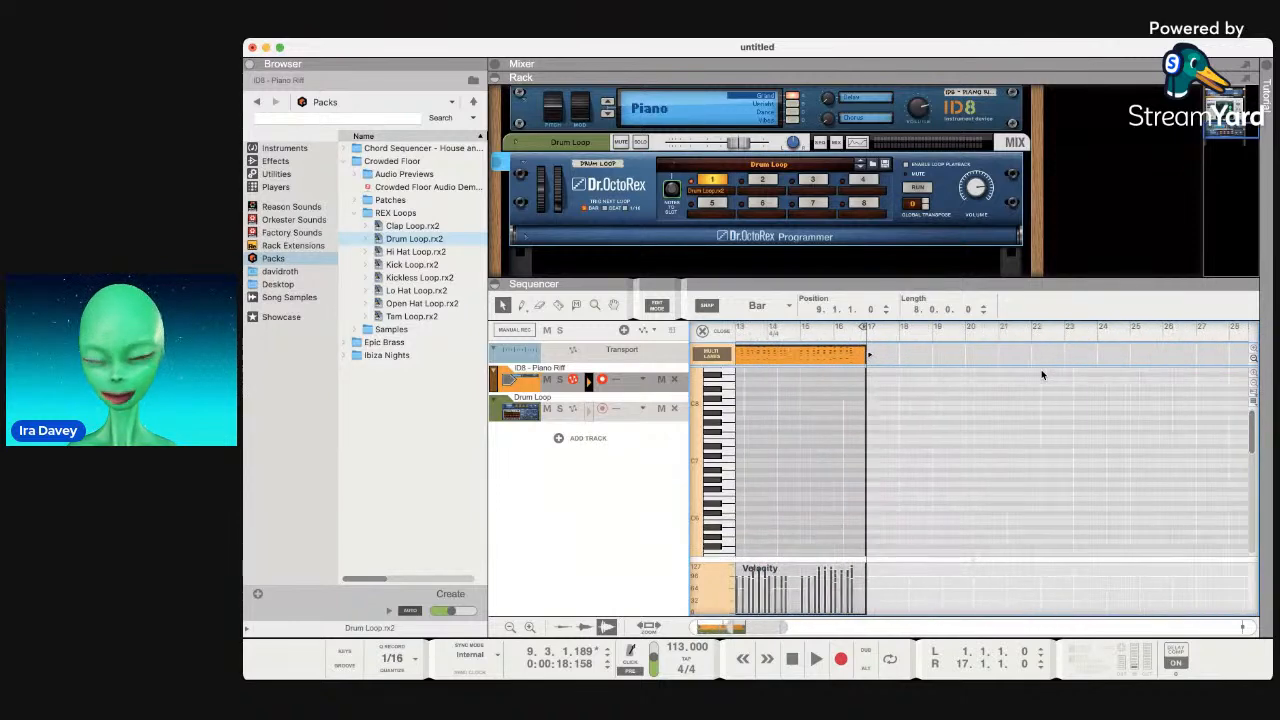
{"action": "key", "text": "super+d"}
{"action": "key", "text": "super+d"}
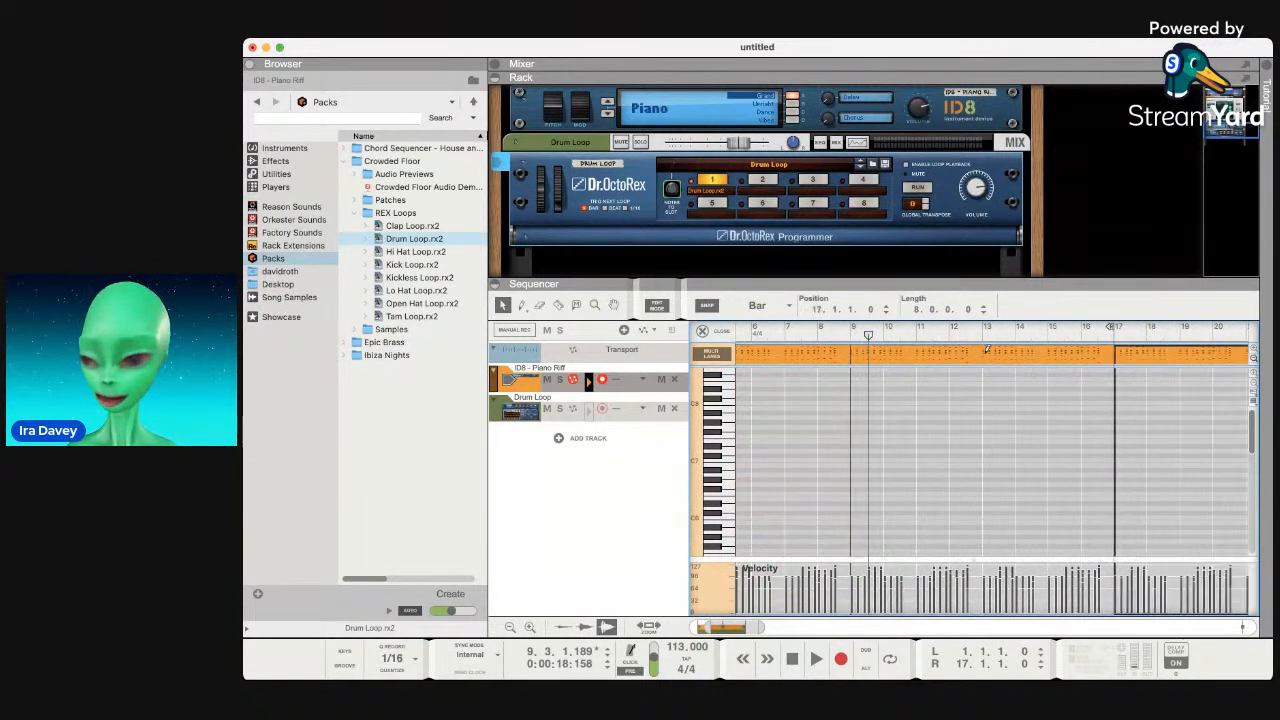
{"action": "scroll", "coordinate": [1015, 360], "scroll_direction": "right", "scroll_amount": 6}
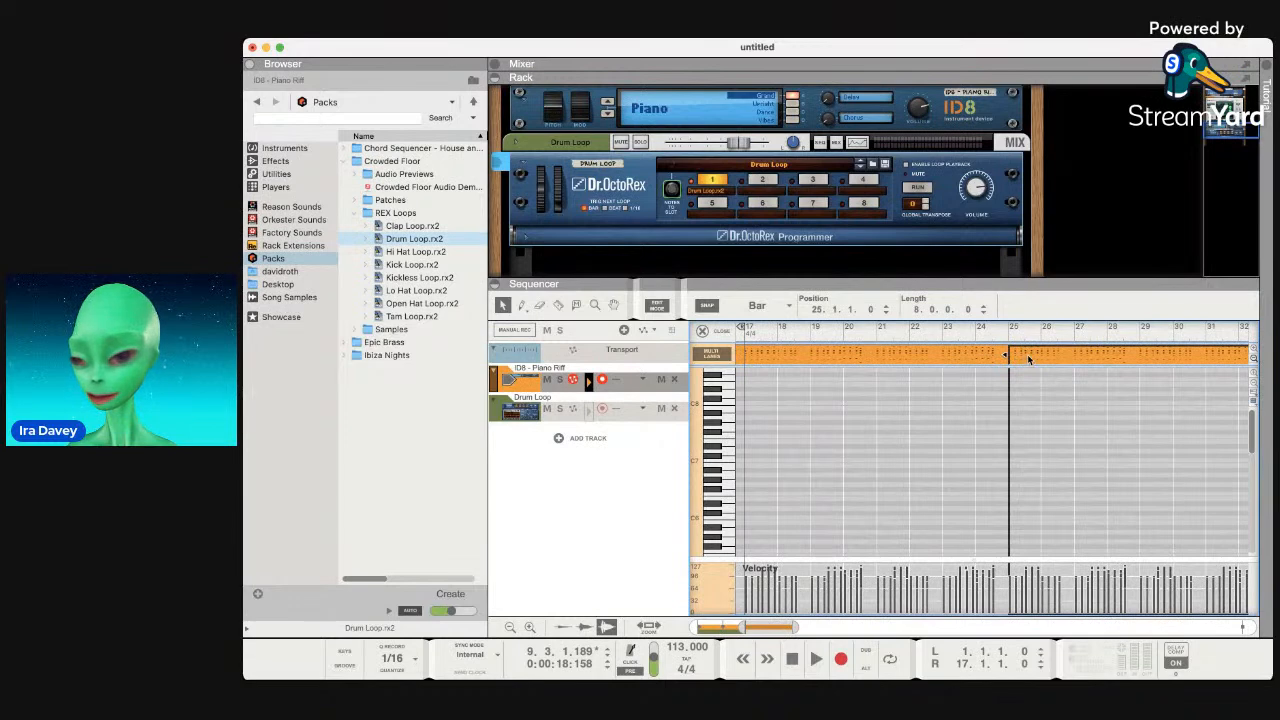
{"action": "scroll", "coordinate": [1026, 360], "scroll_direction": "right", "scroll_amount": 3}
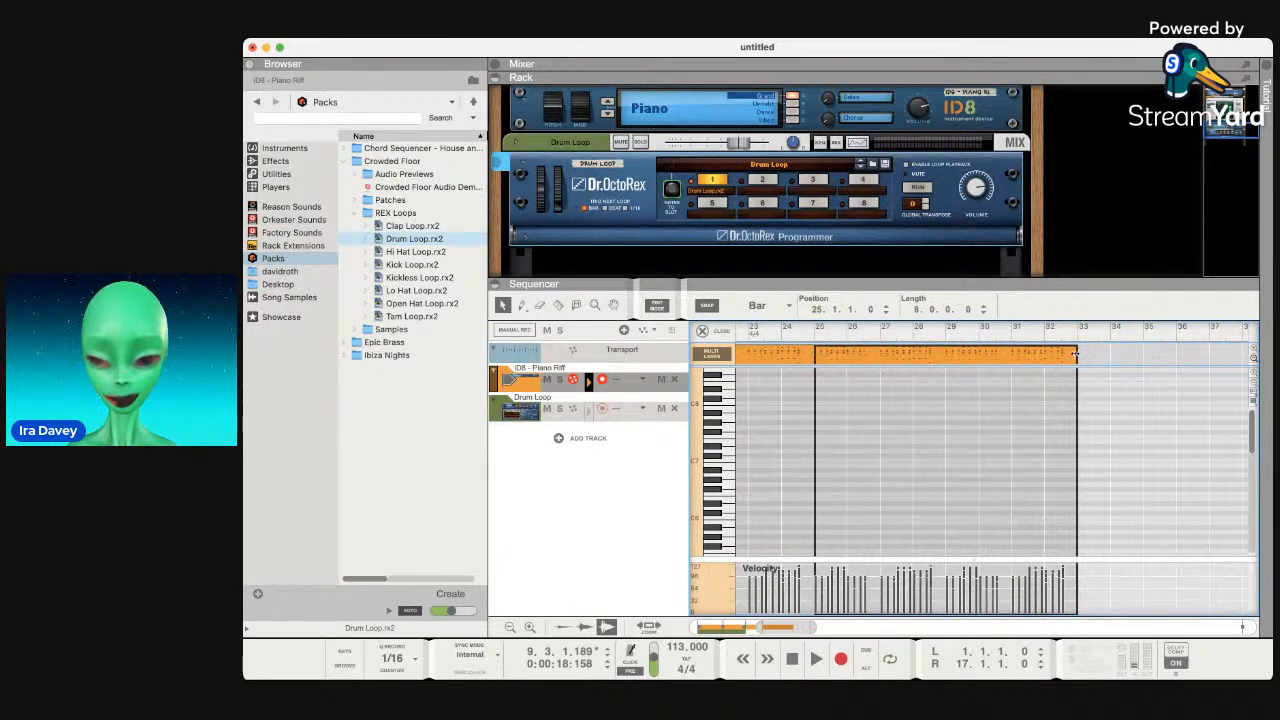
{"action": "left_click_drag", "start_coordinate": [1079, 354], "coordinate": [1029, 357]}
{"action": "key", "text": "super+z"}
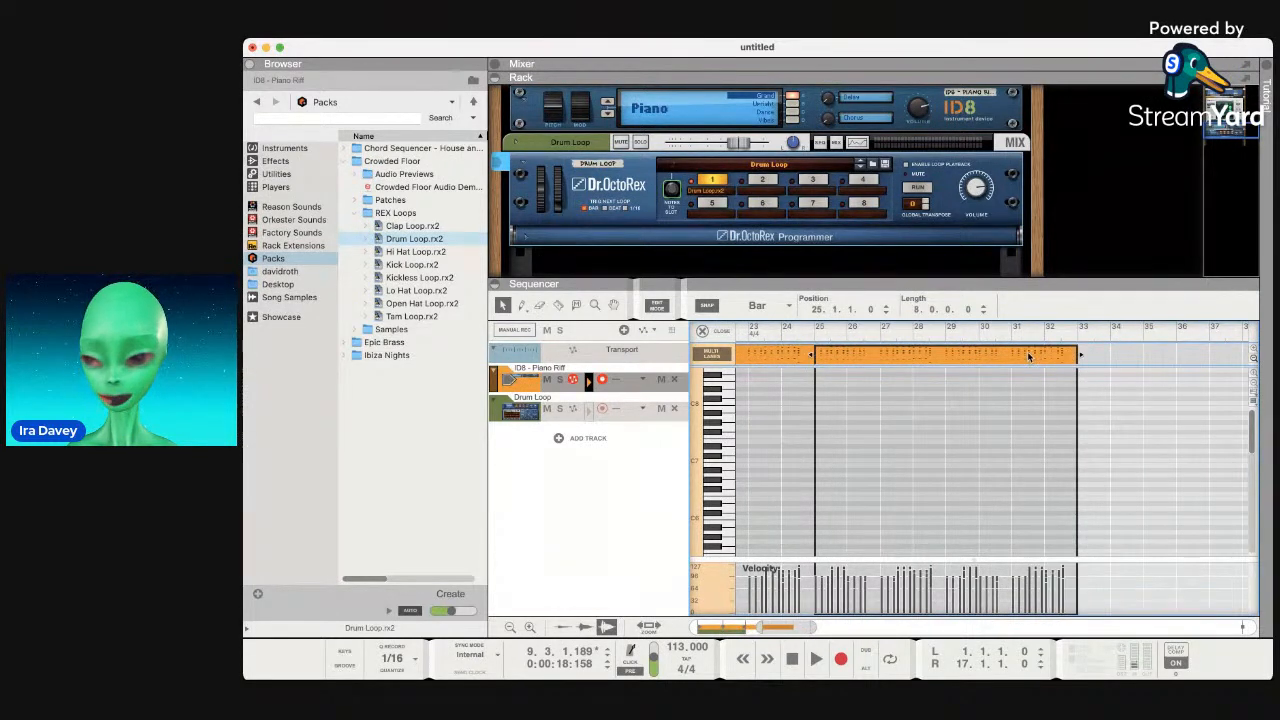
{"action": "scroll", "coordinate": [1080, 375], "scroll_direction": "left", "scroll_amount": 10}
{"action": "key", "text": "space"}
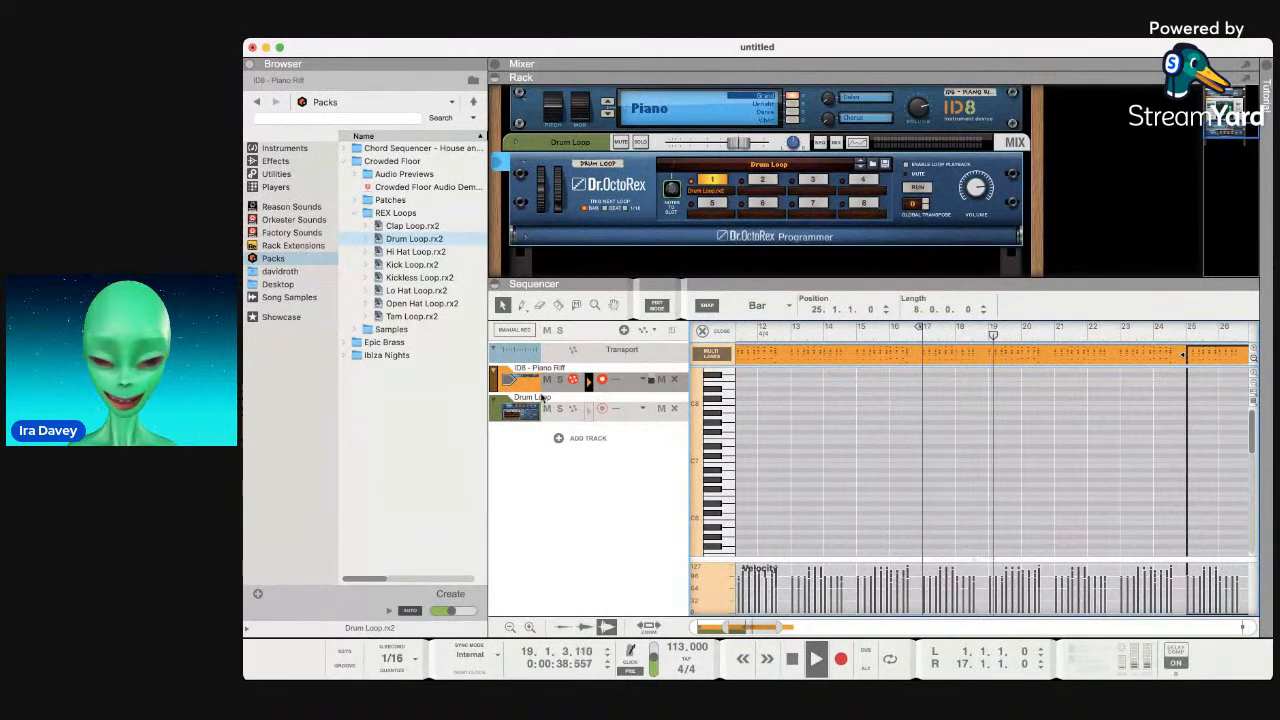
Duplicate the drum clips at bars 1 and 15 from bar 17 onward, then rewind to bar 1.
{"action": "left_click", "coordinate": [600, 408]}
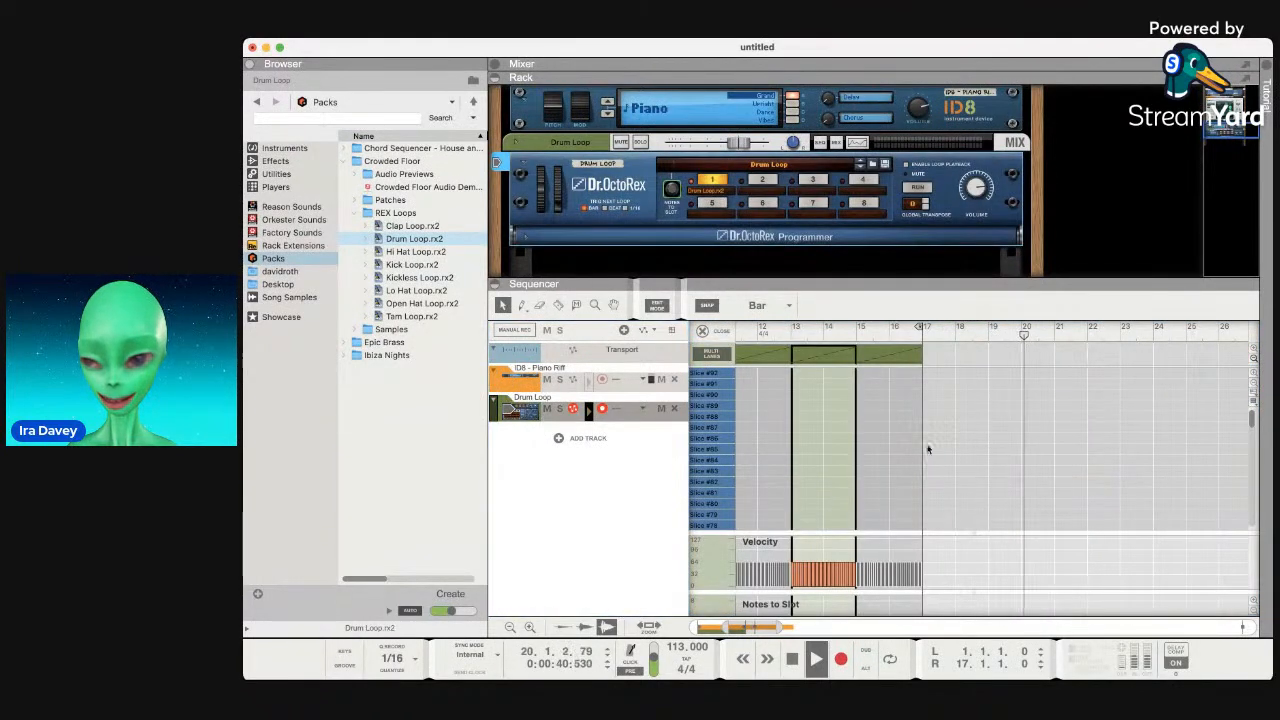
{"action": "left_click", "coordinate": [875, 361]}
{"action": "key", "text": "space"}
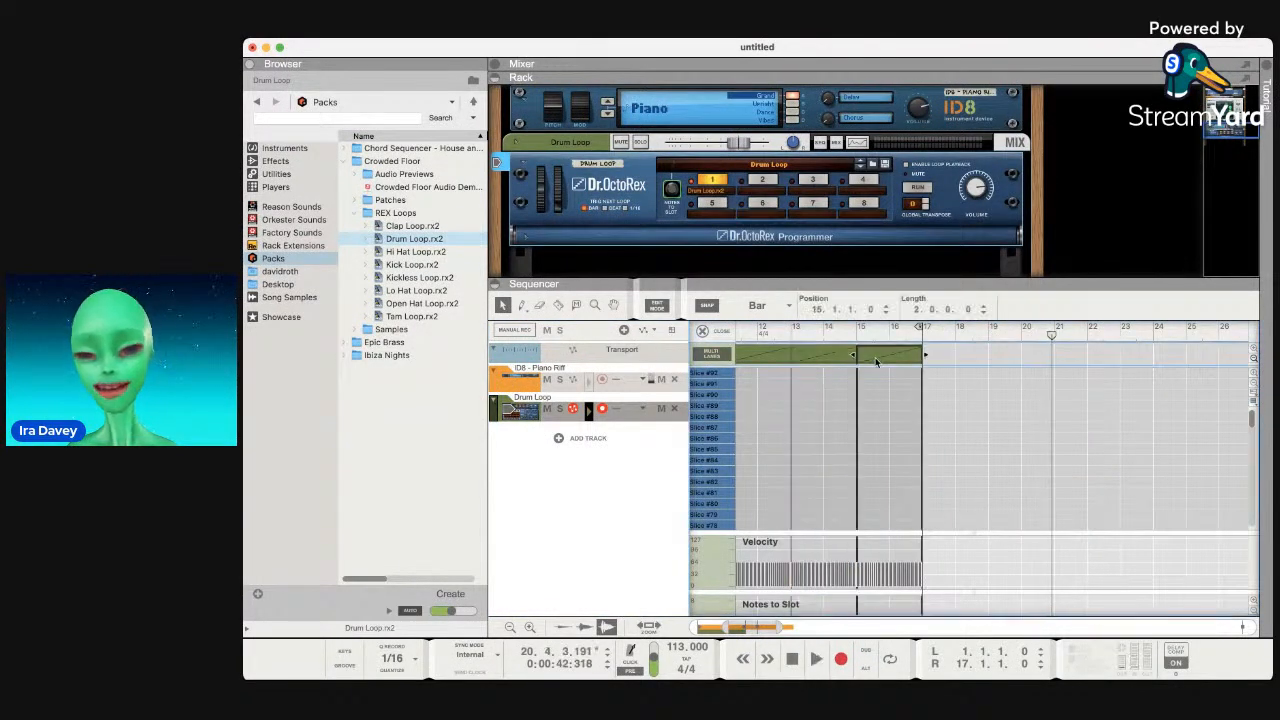
{"action": "scroll", "coordinate": [875, 361], "scroll_direction": "left", "scroll_amount": 5}
{"action": "scroll", "coordinate": [880, 357], "scroll_direction": "right", "scroll_amount": 5}
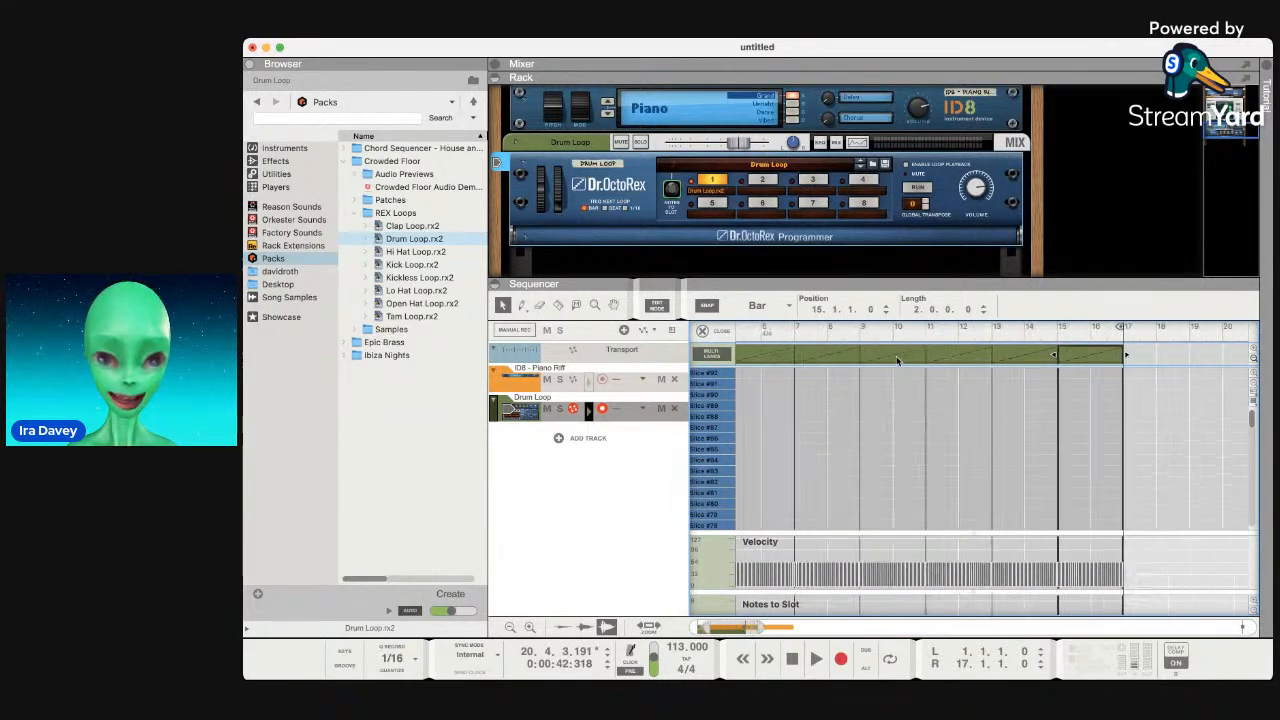
{"action": "scroll", "coordinate": [897, 361], "scroll_direction": "left", "scroll_amount": 5}
{"action": "left_click", "coordinate": [755, 357], "text": "shift"}
{"action": "scroll", "coordinate": [900, 380], "scroll_direction": "right", "scroll_amount": 3}
{"action": "scroll", "coordinate": [916, 383], "scroll_direction": "right", "scroll_amount": 3}
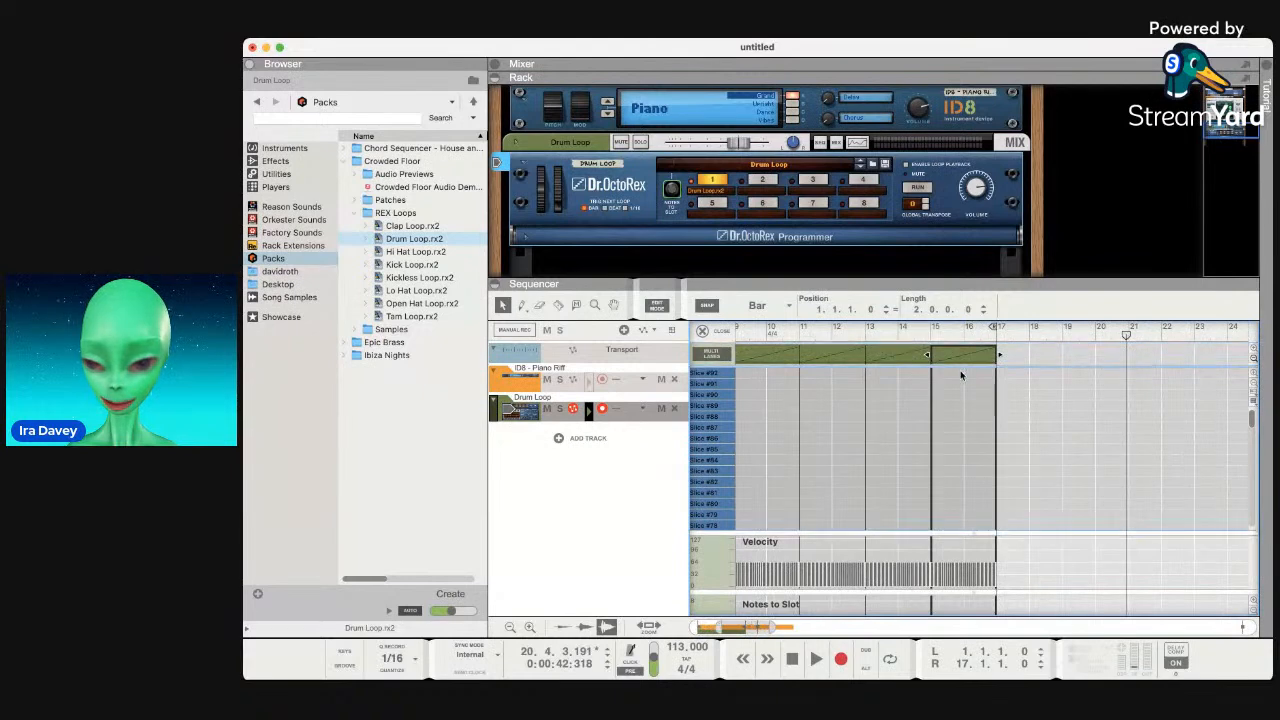
{"action": "key", "text": "super+d"}
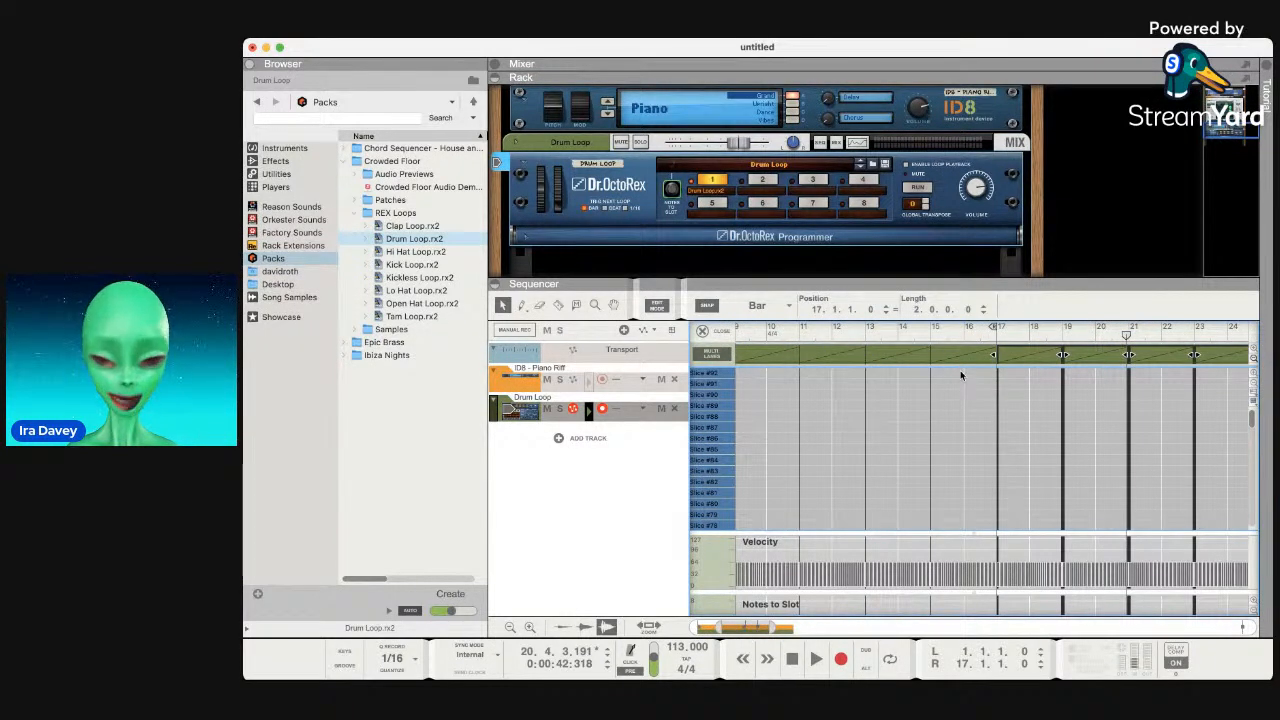
{"action": "left_click", "coordinate": [789, 664]}
{"action": "left_click", "coordinate": [789, 664]}
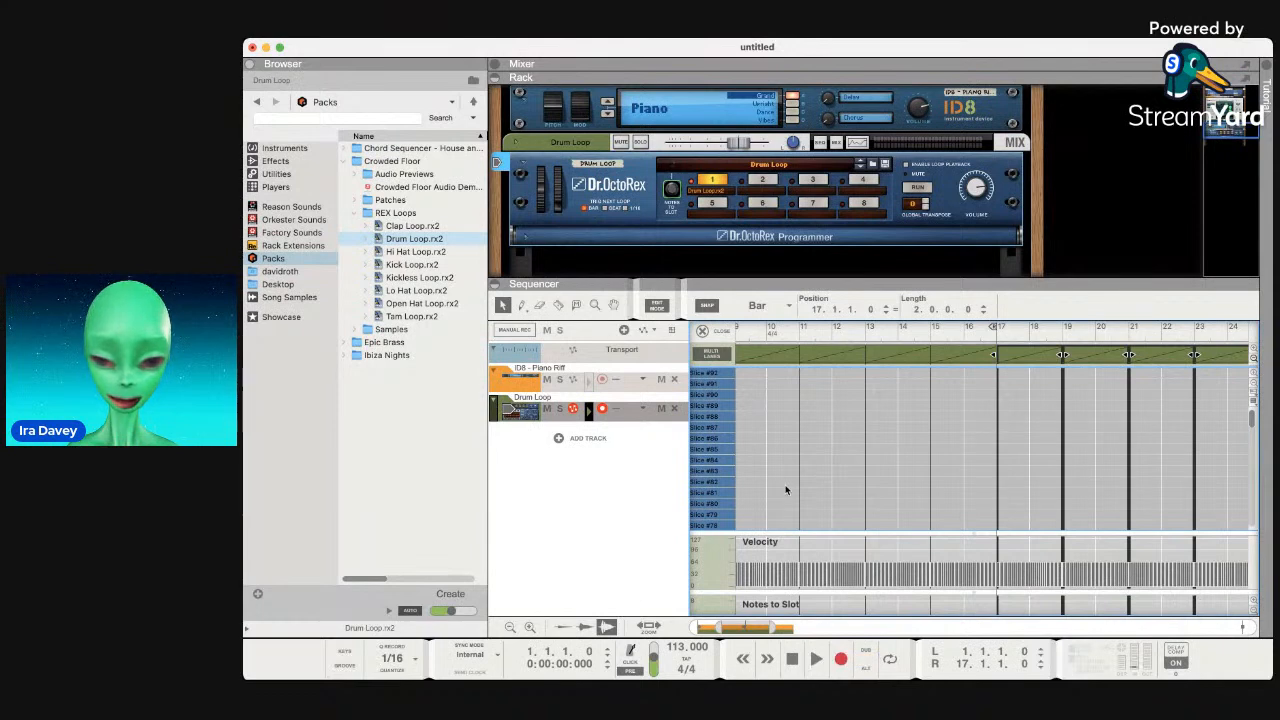
Play the piano and drums from bar 1, then stop playback.
{"action": "key", "text": "space"}
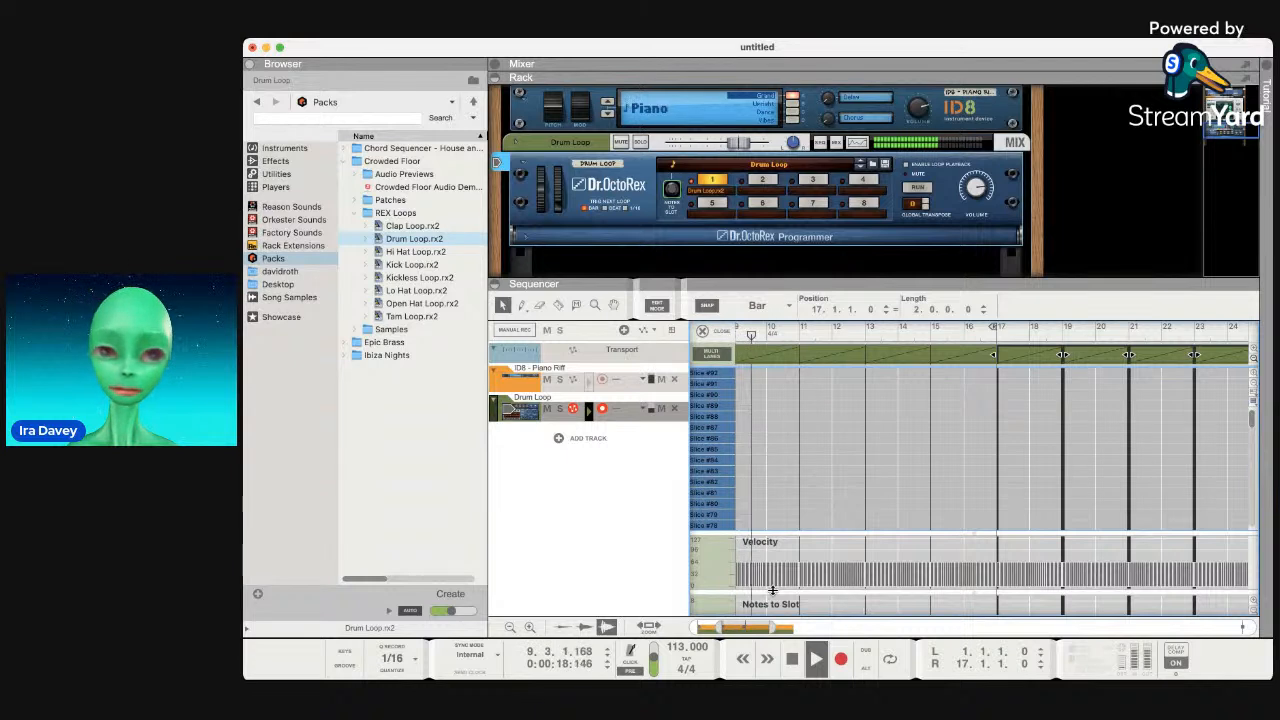
{"action": "key", "text": "space"}
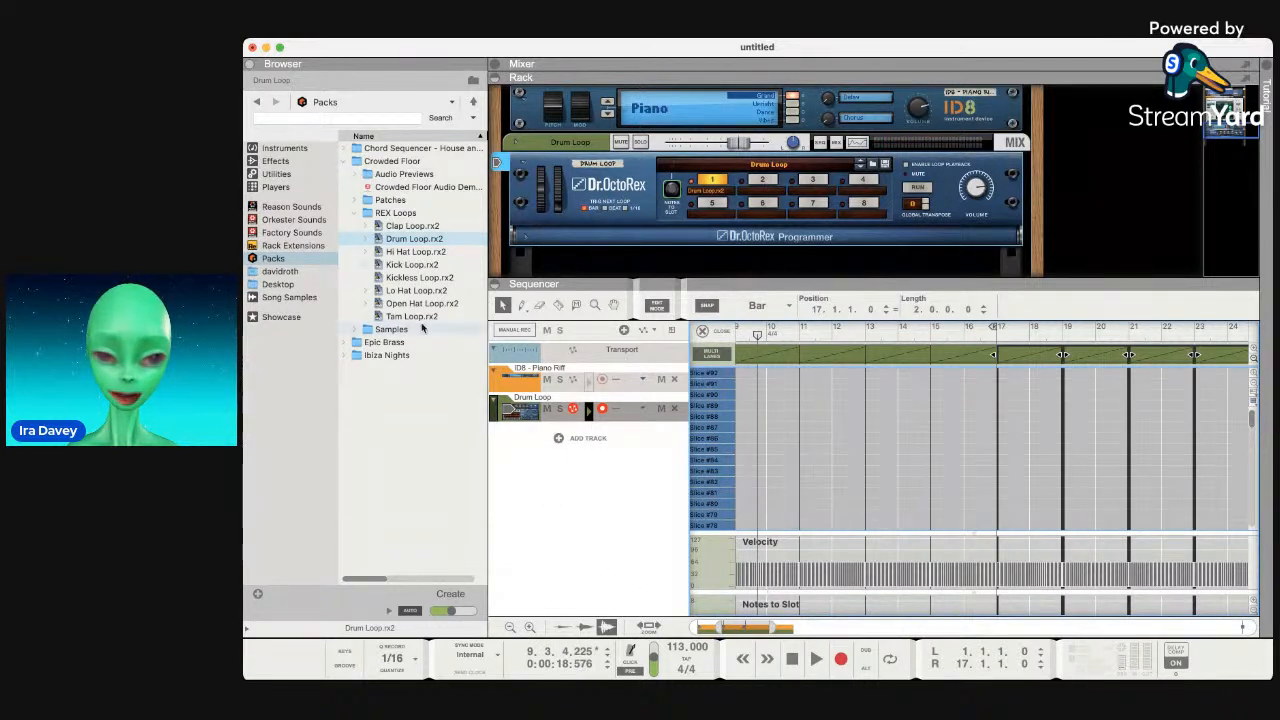
{"action": "scroll", "coordinate": [419, 313], "scroll_direction": "right", "scroll_amount": 1}
{"action": "scroll", "coordinate": [419, 313], "scroll_direction": "left", "scroll_amount": 1}
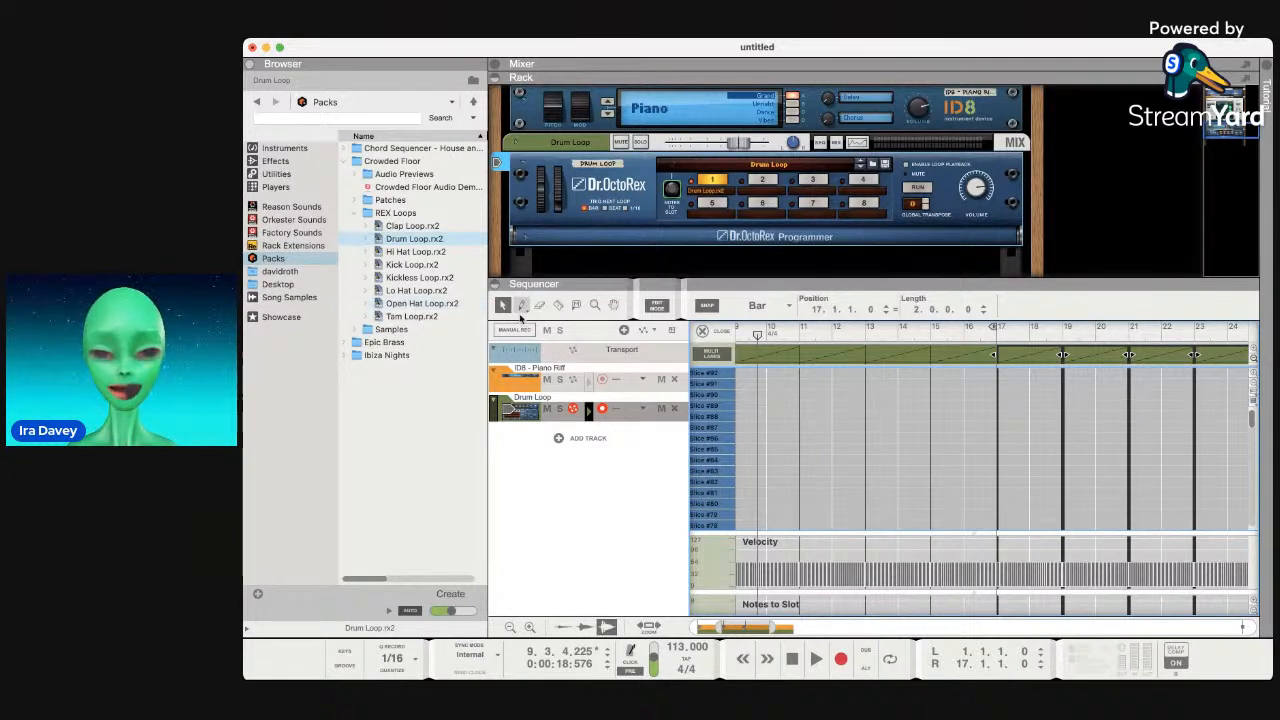
Enlarge the rack, expand Epic Brass, and select the Awaiting [Arp] and Big Horns patches.
{"action": "left_click_drag", "start_coordinate": [607, 289], "coordinate": [607, 443]}
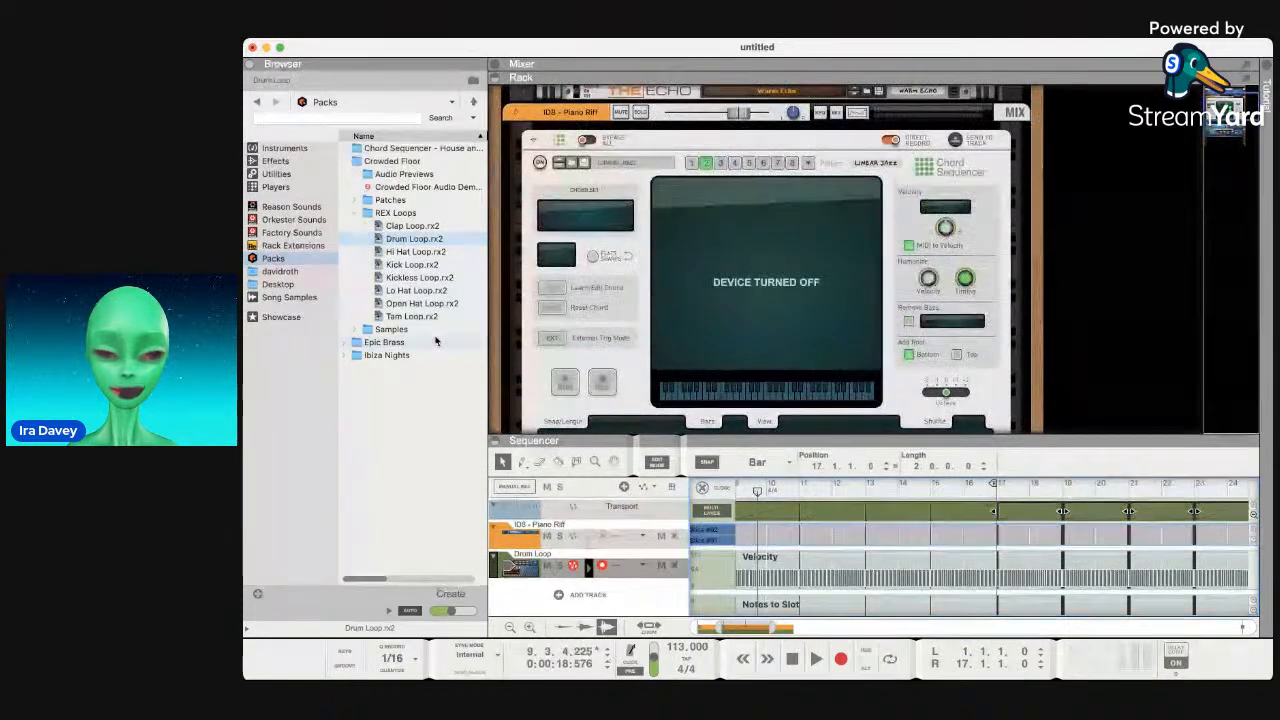
{"action": "double_click", "coordinate": [389, 341]}
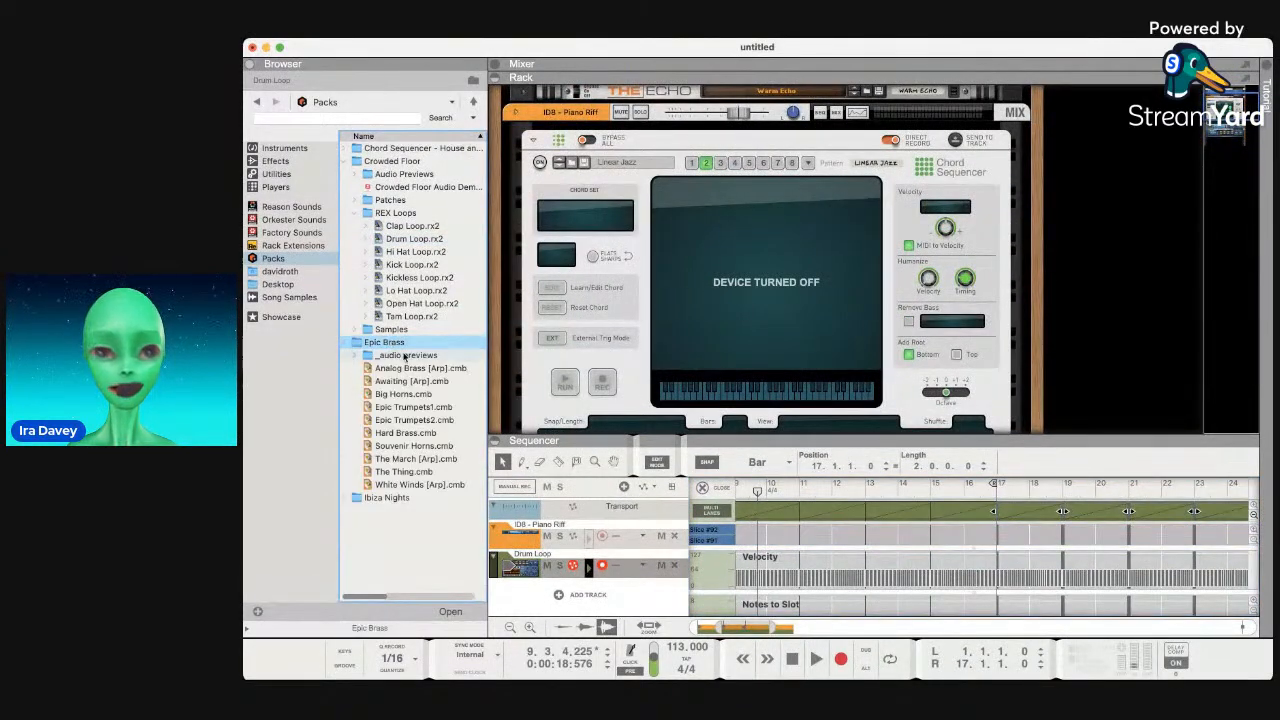
{"action": "left_click", "coordinate": [414, 382]}
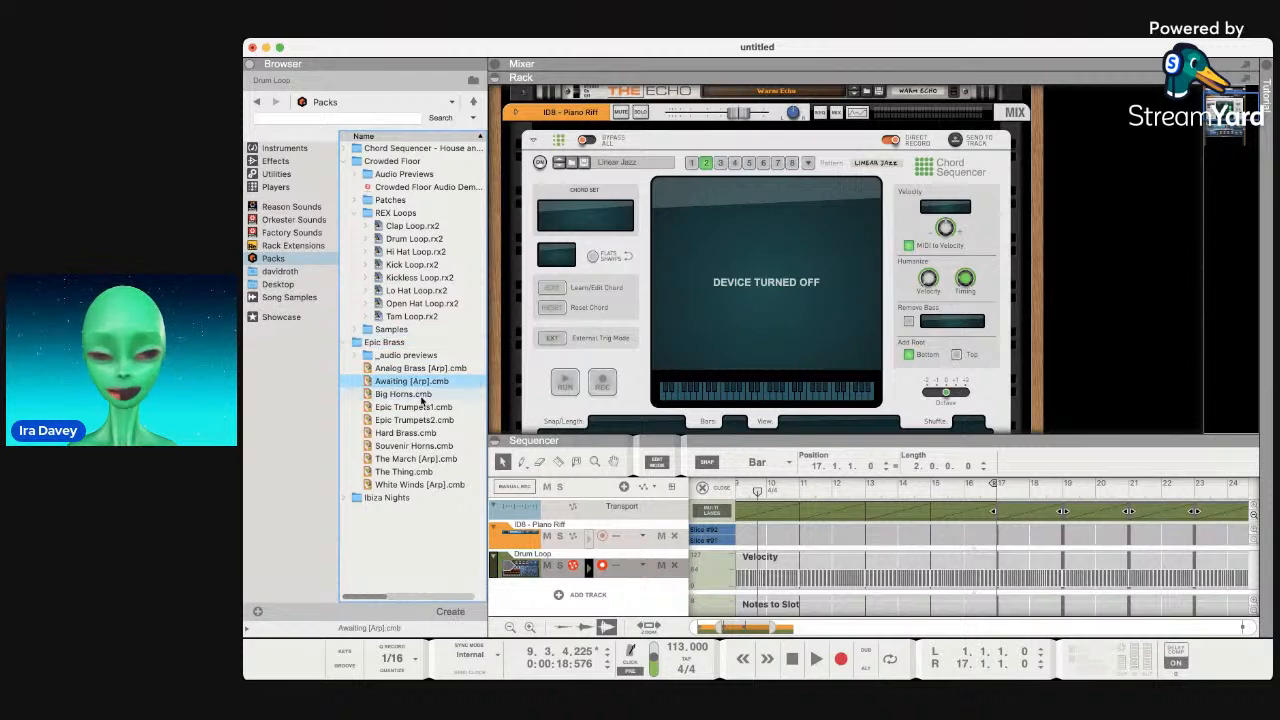
{"action": "left_click", "coordinate": [421, 396]}
Preview Epic Brass audio: Big Horns, Epic Brass demo, Hard Brass, White Winds, Awaiting, Analog Brass.
{"action": "double_click", "coordinate": [392, 355]}
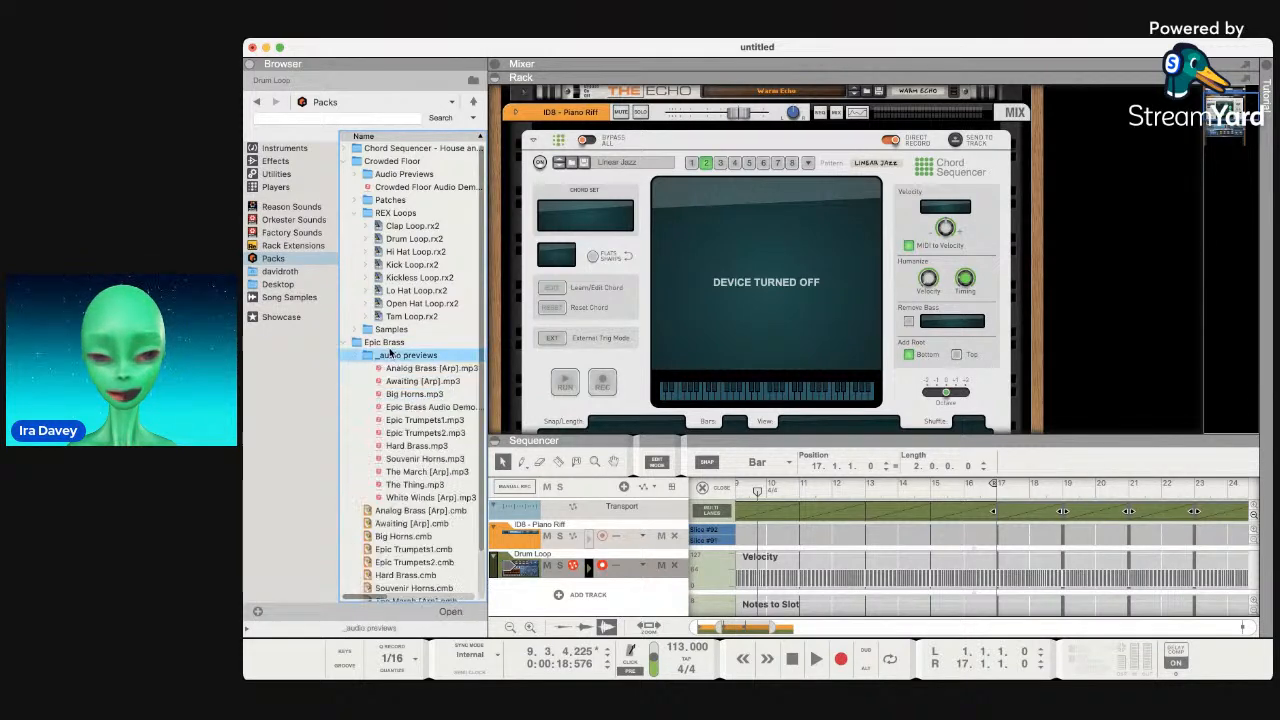
{"action": "left_click", "coordinate": [403, 393]}
{"action": "left_click", "coordinate": [412, 407]}
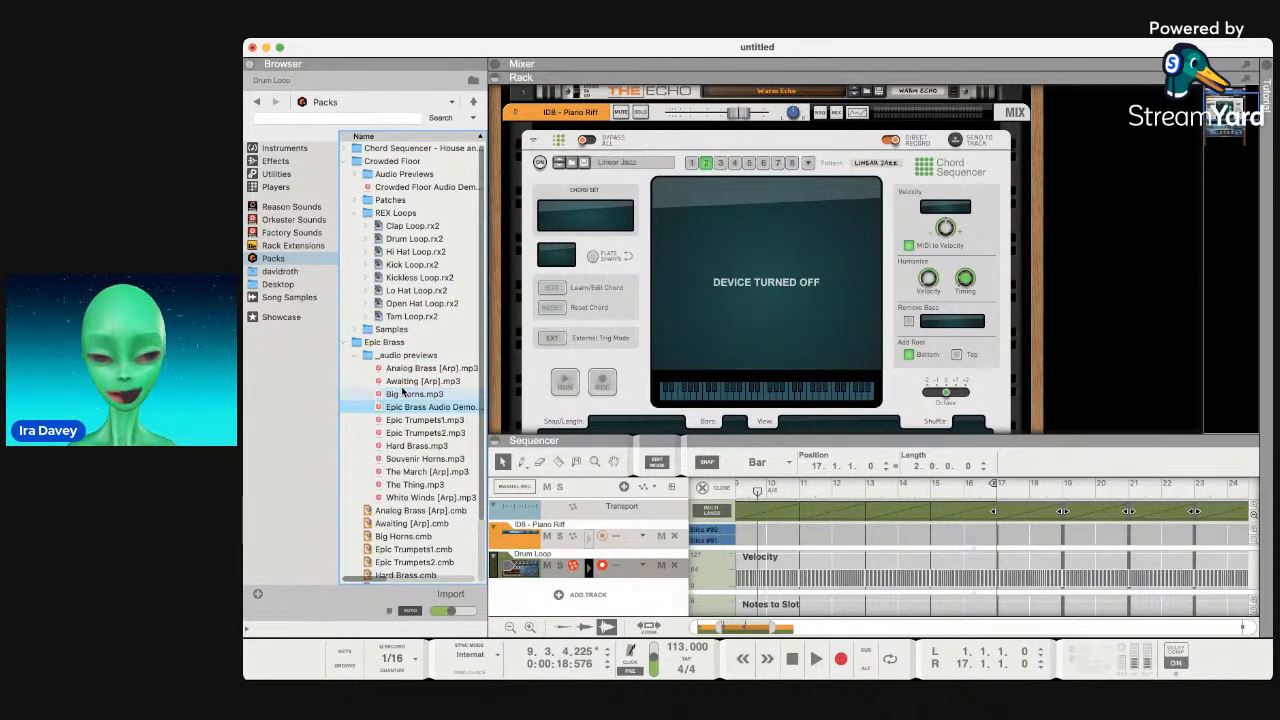
{"action": "left_click", "coordinate": [436, 445]}
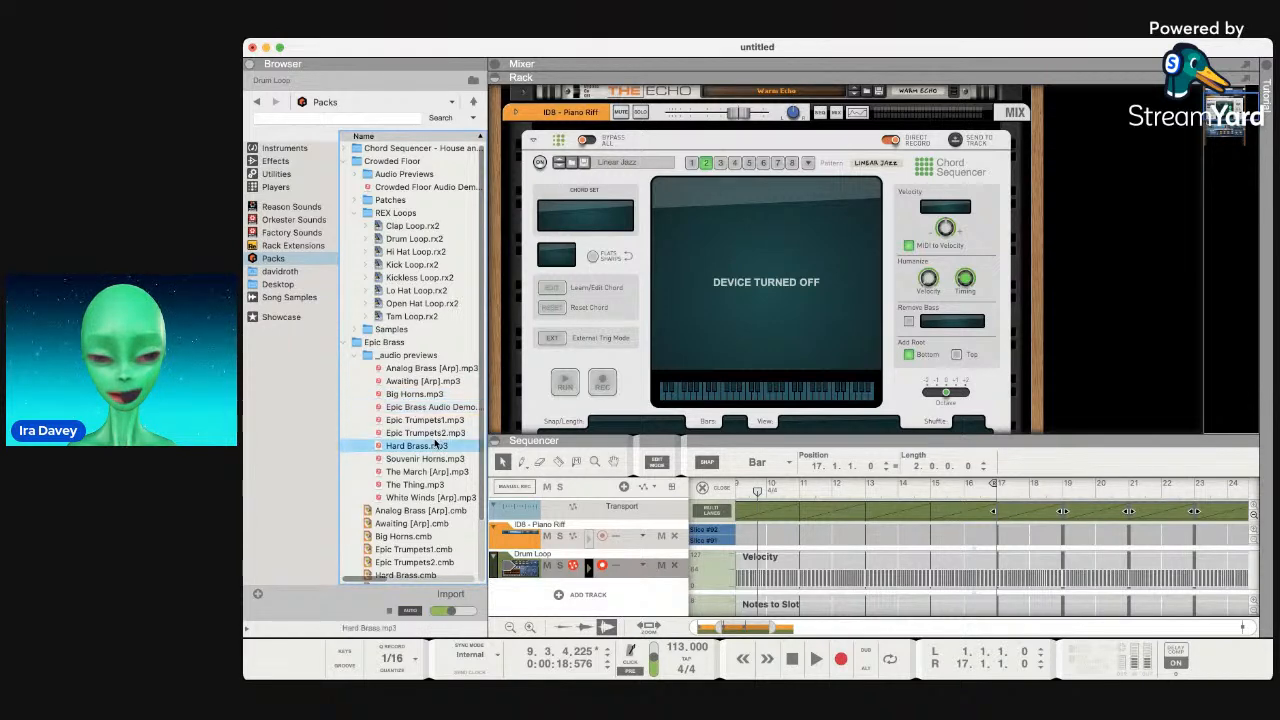
{"action": "scroll", "coordinate": [437, 440], "scroll_direction": "down", "scroll_amount": 4}
{"action": "left_click", "coordinate": [438, 428]}
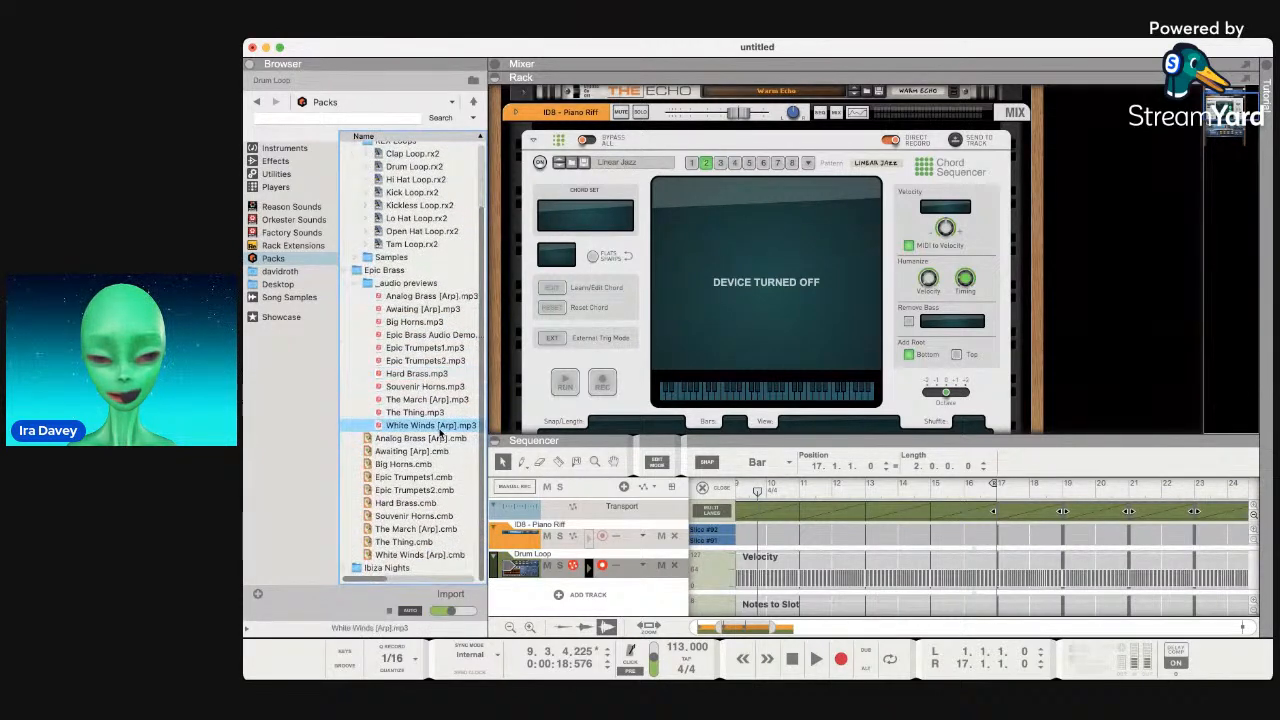
{"action": "scroll", "coordinate": [405, 390], "scroll_direction": "up", "scroll_amount": 3}
{"action": "scroll", "coordinate": [405, 390], "scroll_direction": "right", "scroll_amount": 1}
{"action": "left_click", "coordinate": [405, 372]}
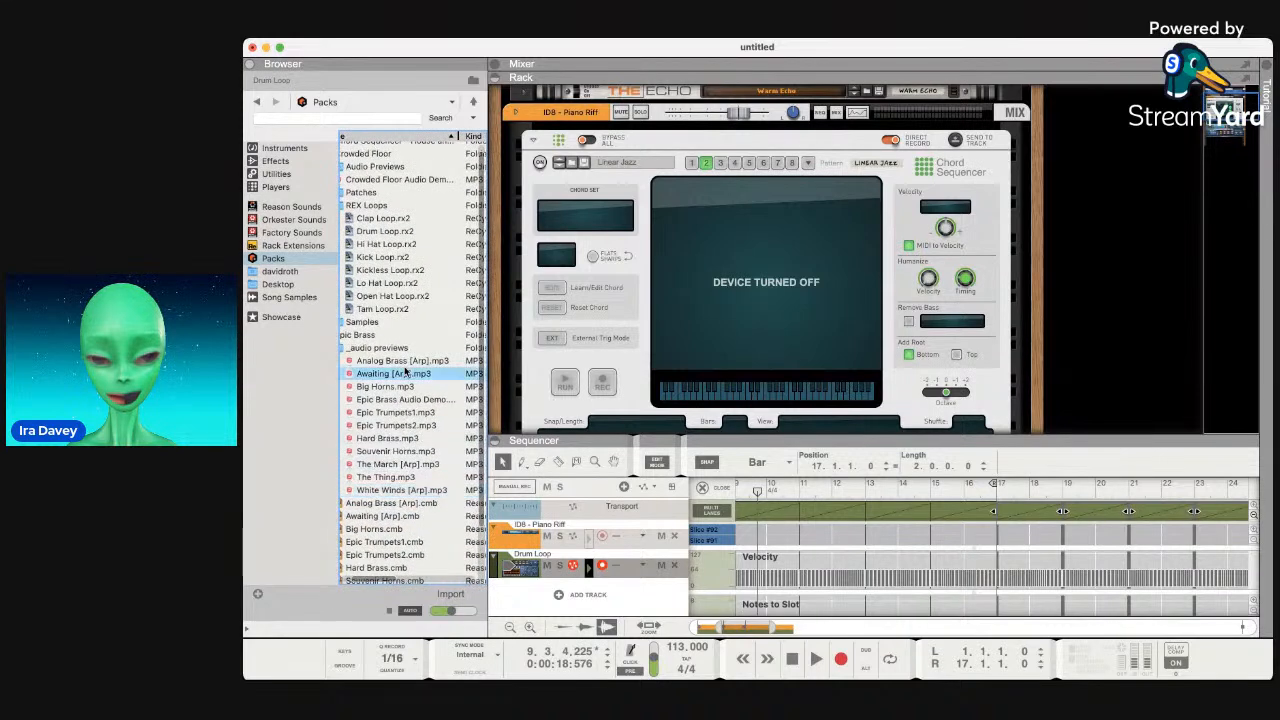
{"action": "scroll", "coordinate": [405, 372], "scroll_direction": "left", "scroll_amount": 1}
{"action": "left_click", "coordinate": [420, 355]}
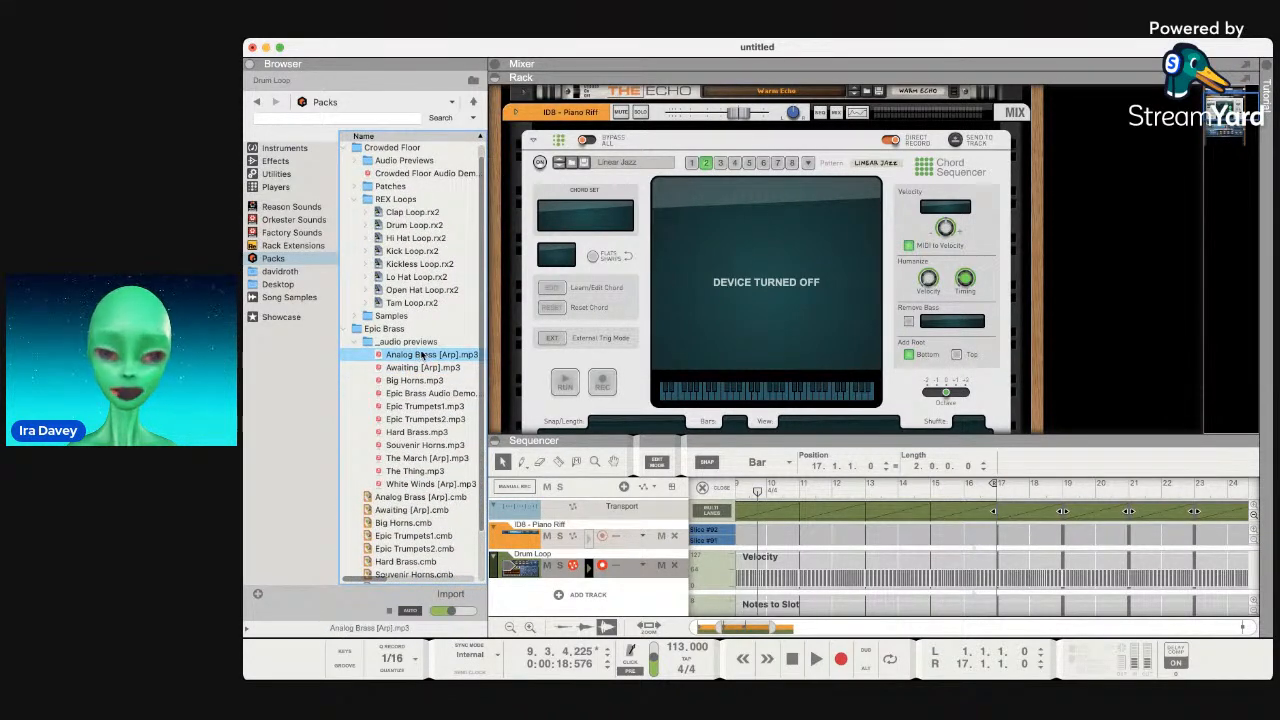
{"action": "double_click", "coordinate": [398, 342]}
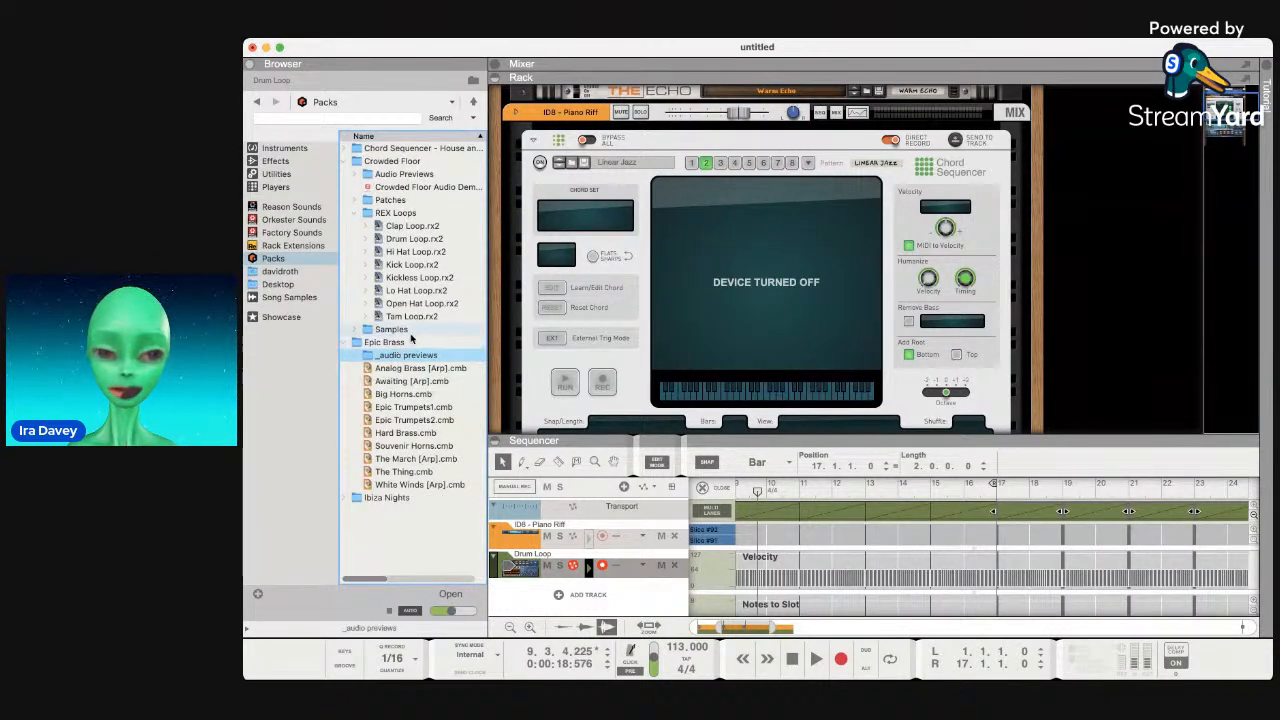
Play the song with the Big Horns preview alongside, then stop.
{"action": "key", "text": "space"}
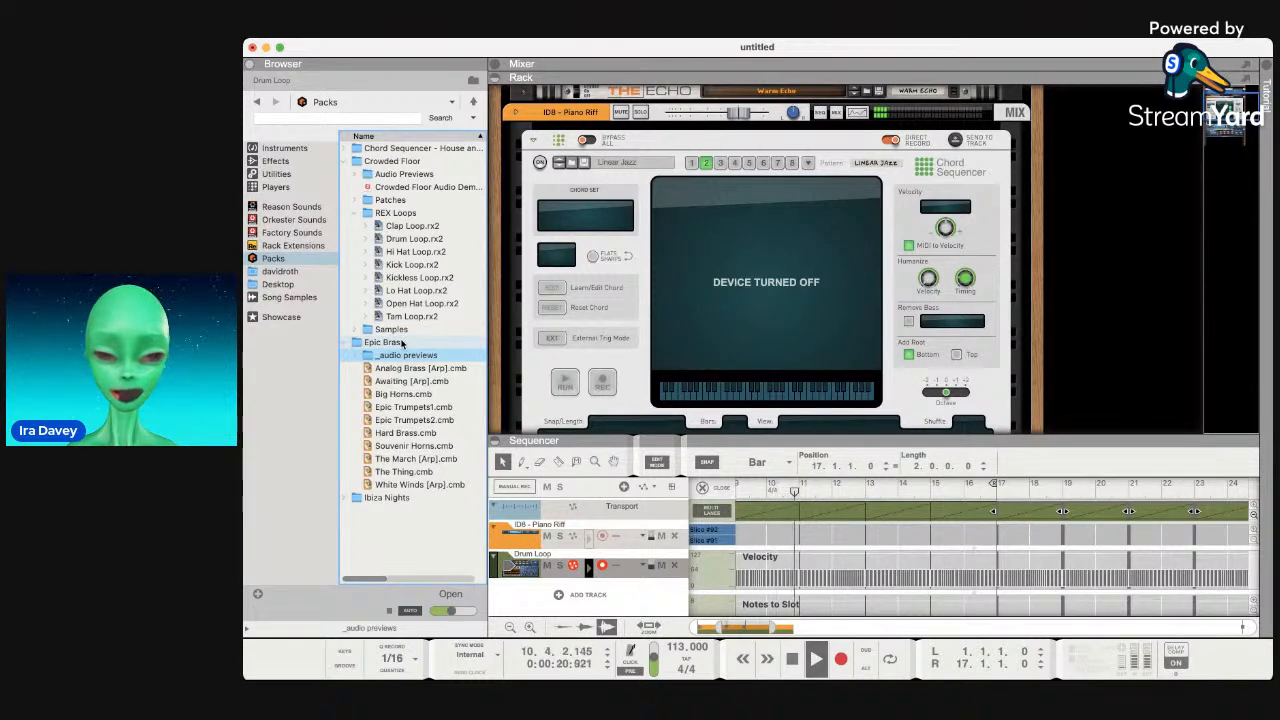
{"action": "left_click", "coordinate": [357, 357]}
{"action": "left_click", "coordinate": [414, 394]}
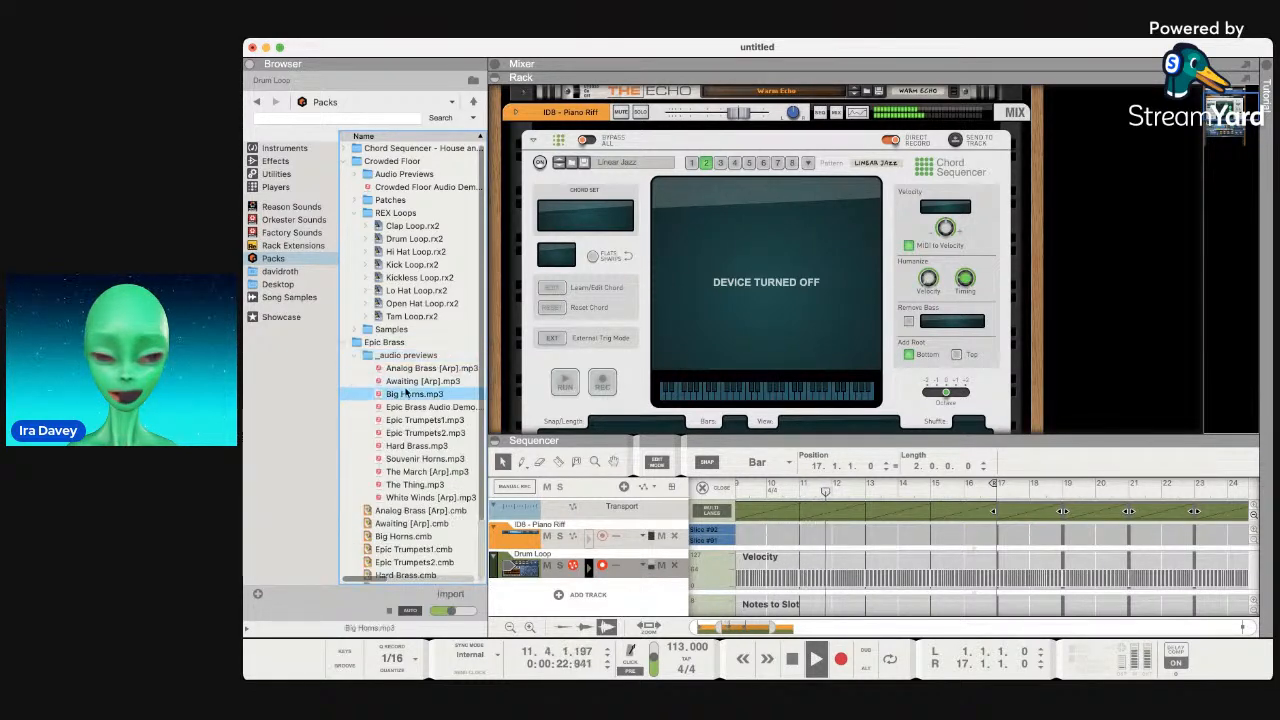
{"action": "left_click", "coordinate": [791, 658]}
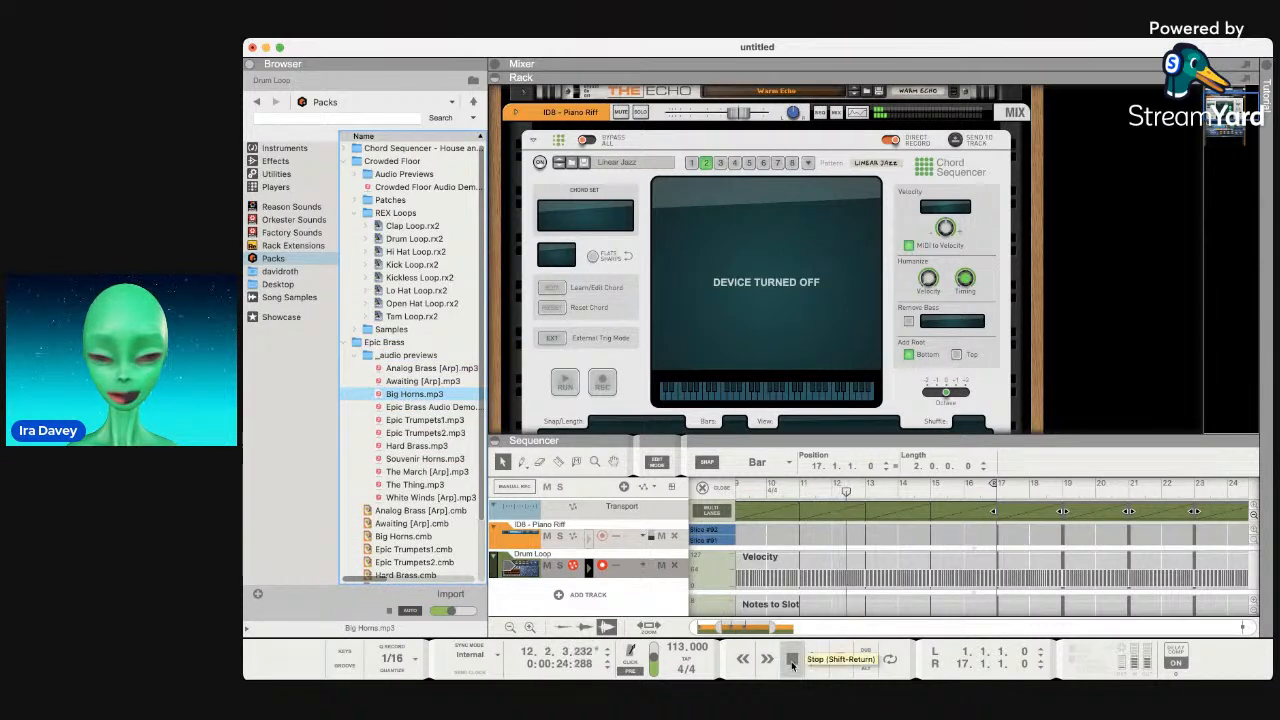
{"action": "left_click", "coordinate": [405, 302]}
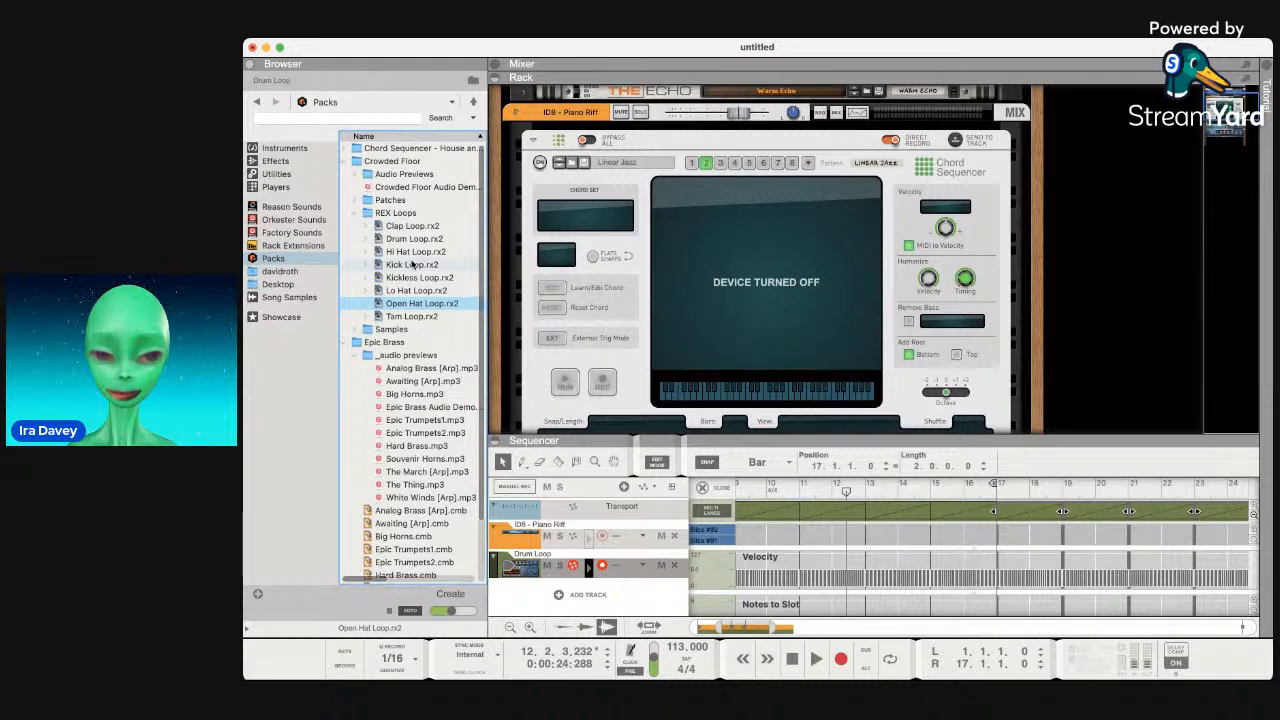
Collapse the Crowded Floor, Epic Brass and Ibiza Nights pack folders.
{"action": "left_click", "coordinate": [352, 162]}
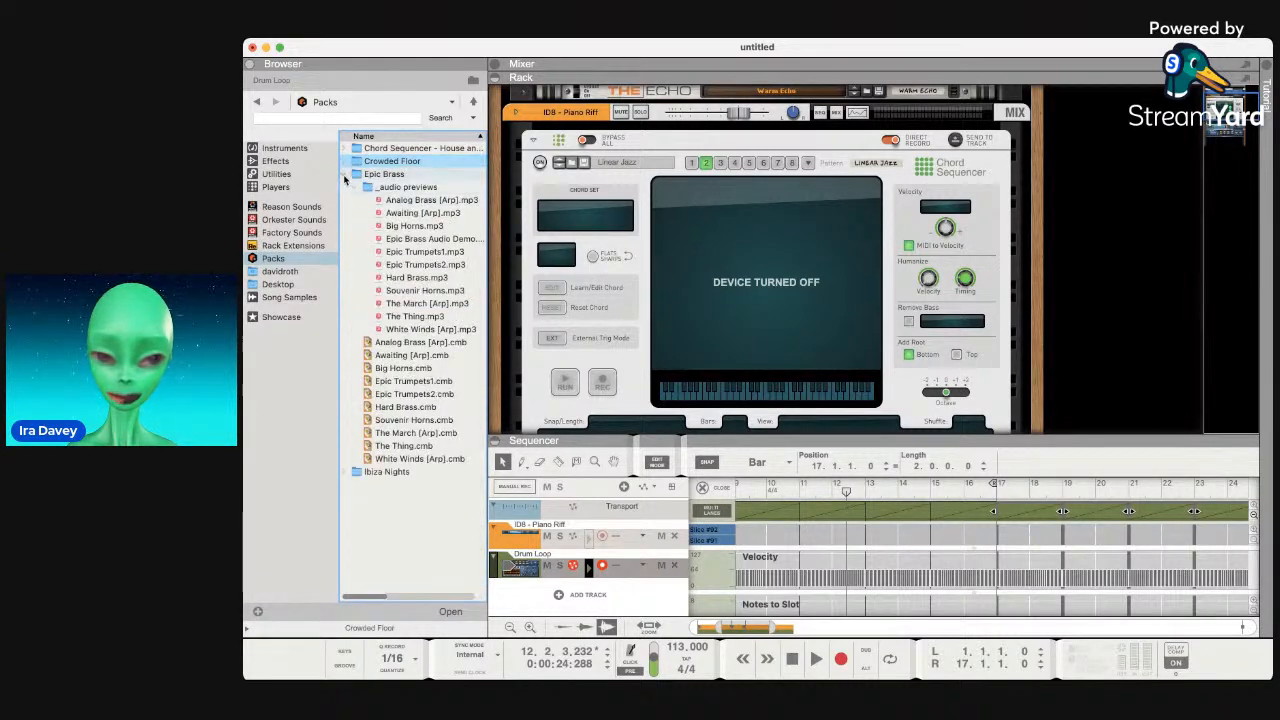
{"action": "left_click", "coordinate": [347, 176]}
{"action": "left_click", "coordinate": [344, 189]}
{"action": "left_click", "coordinate": [344, 190]}
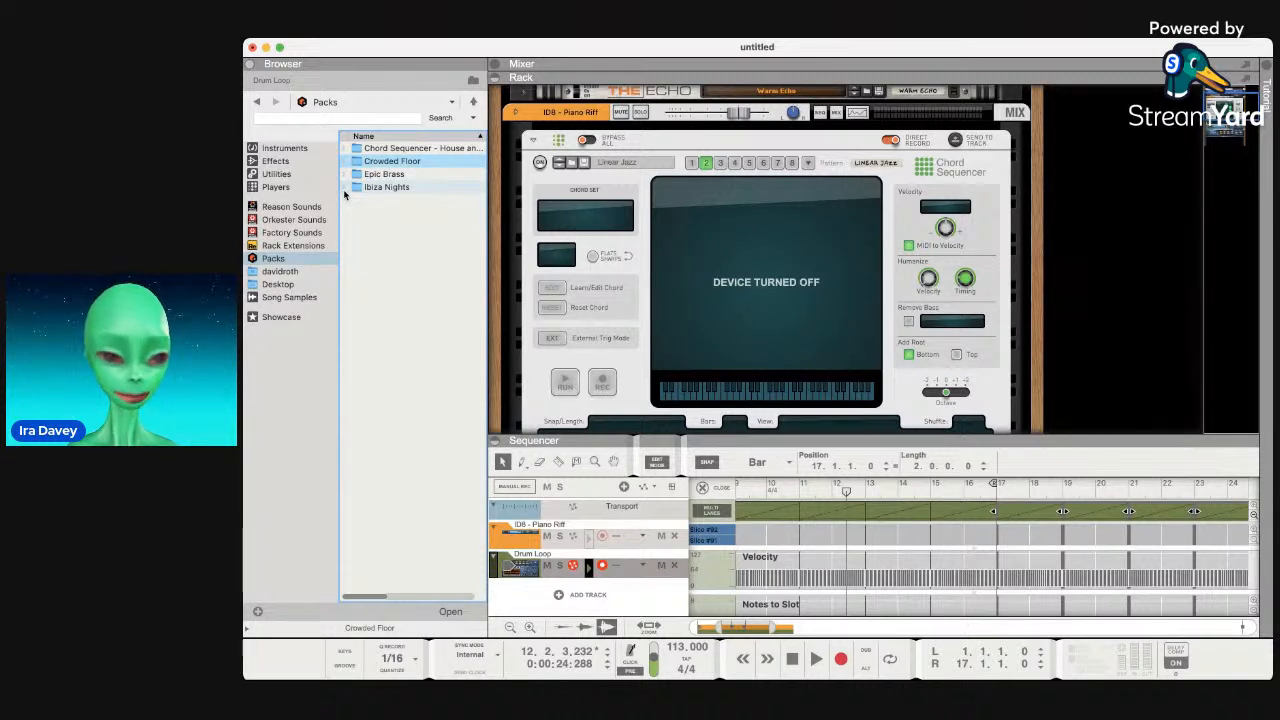
Clear the browser selection and move focus to the sequencer track list.
{"action": "left_click", "coordinate": [402, 267]}
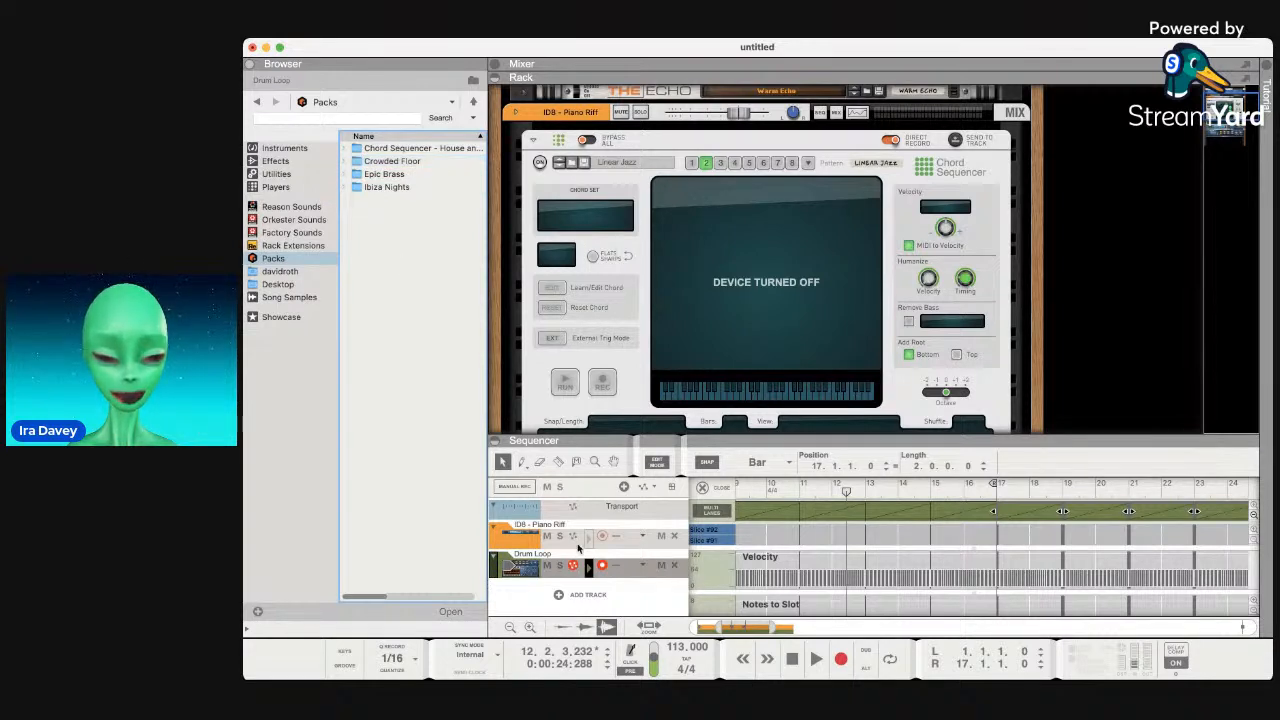
{"action": "left_click", "coordinate": [566, 595]}
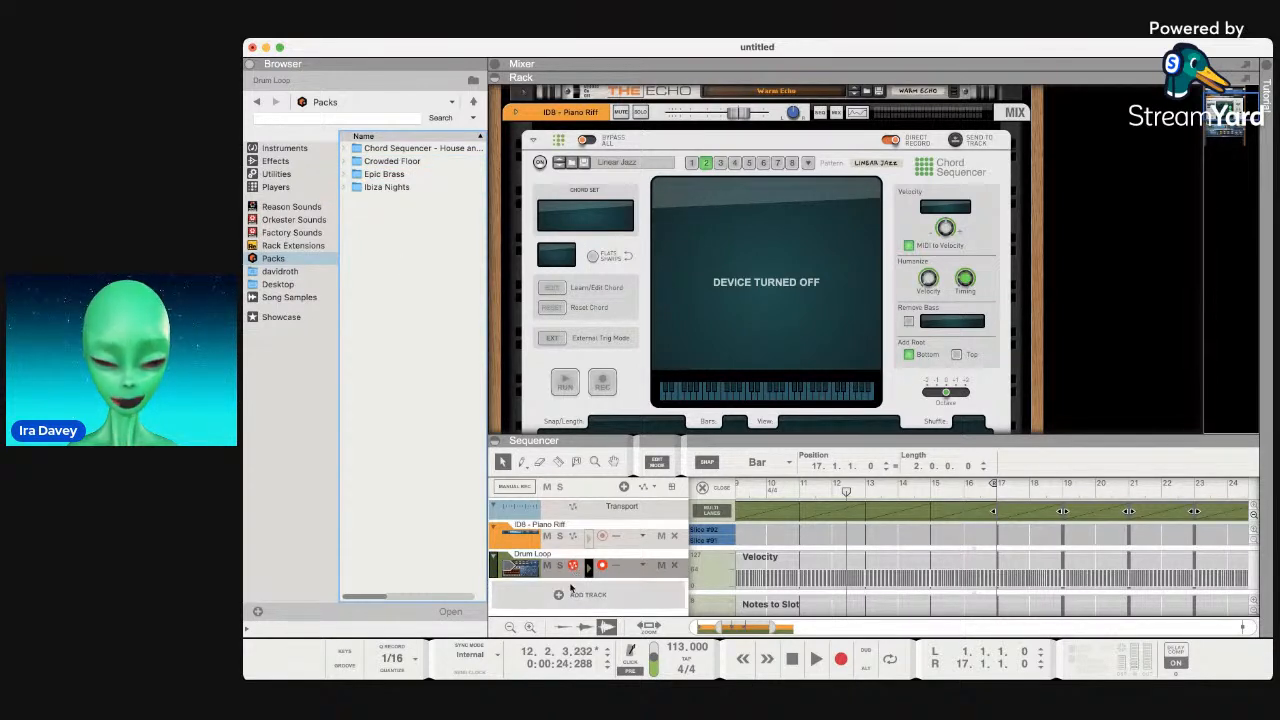
Add Audio Track 1 and unfold its rack device with the Insert FX section shown.
{"action": "left_click", "coordinate": [604, 603]}
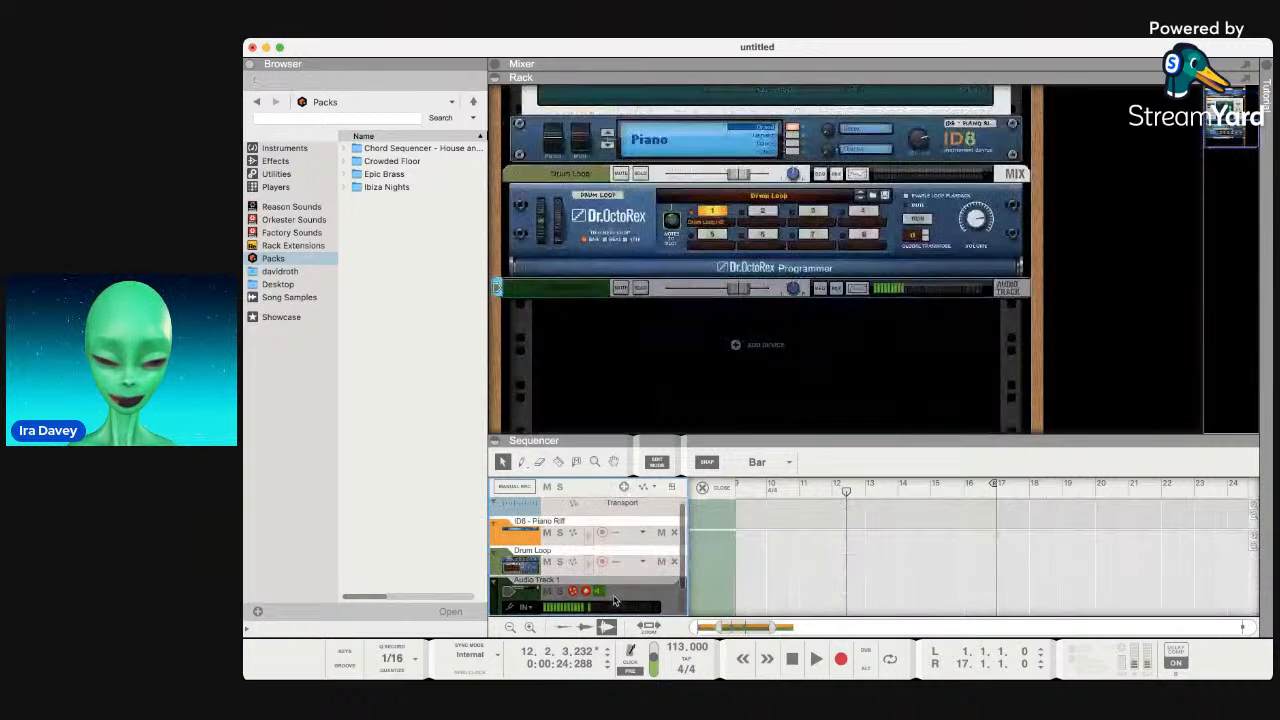
{"action": "left_click", "coordinate": [514, 289]}
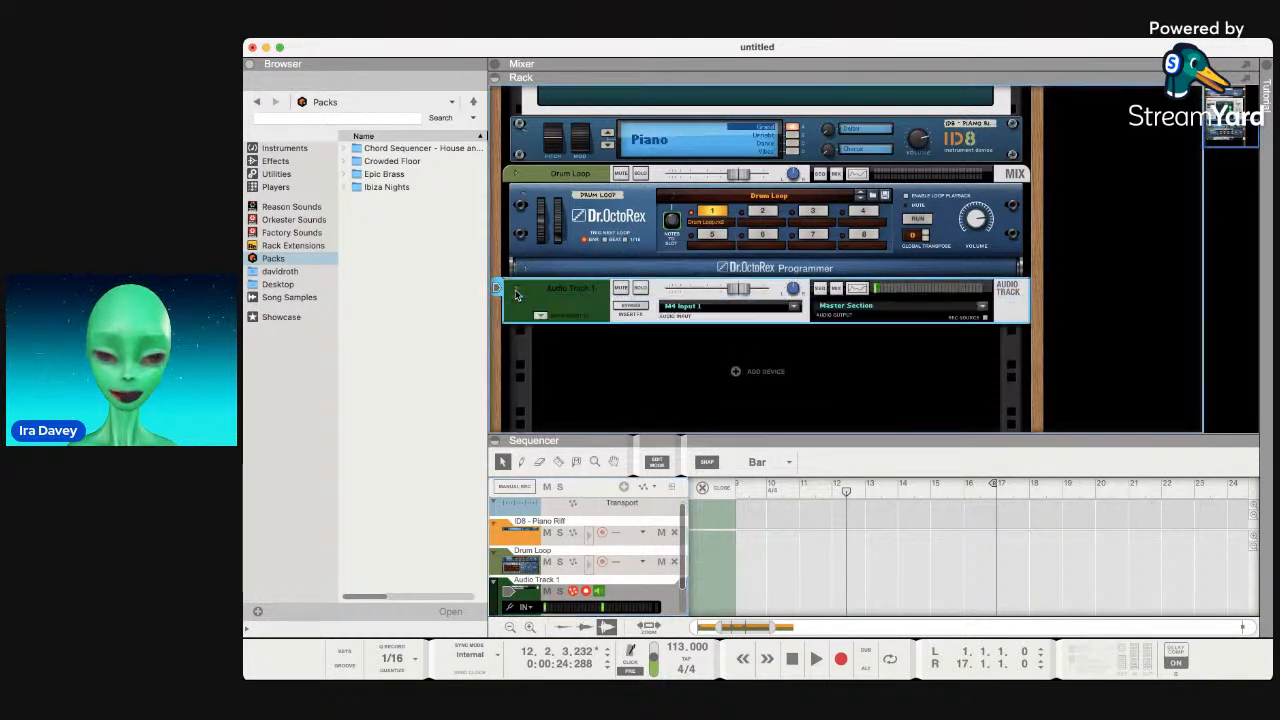
{"action": "left_click", "coordinate": [541, 316]}
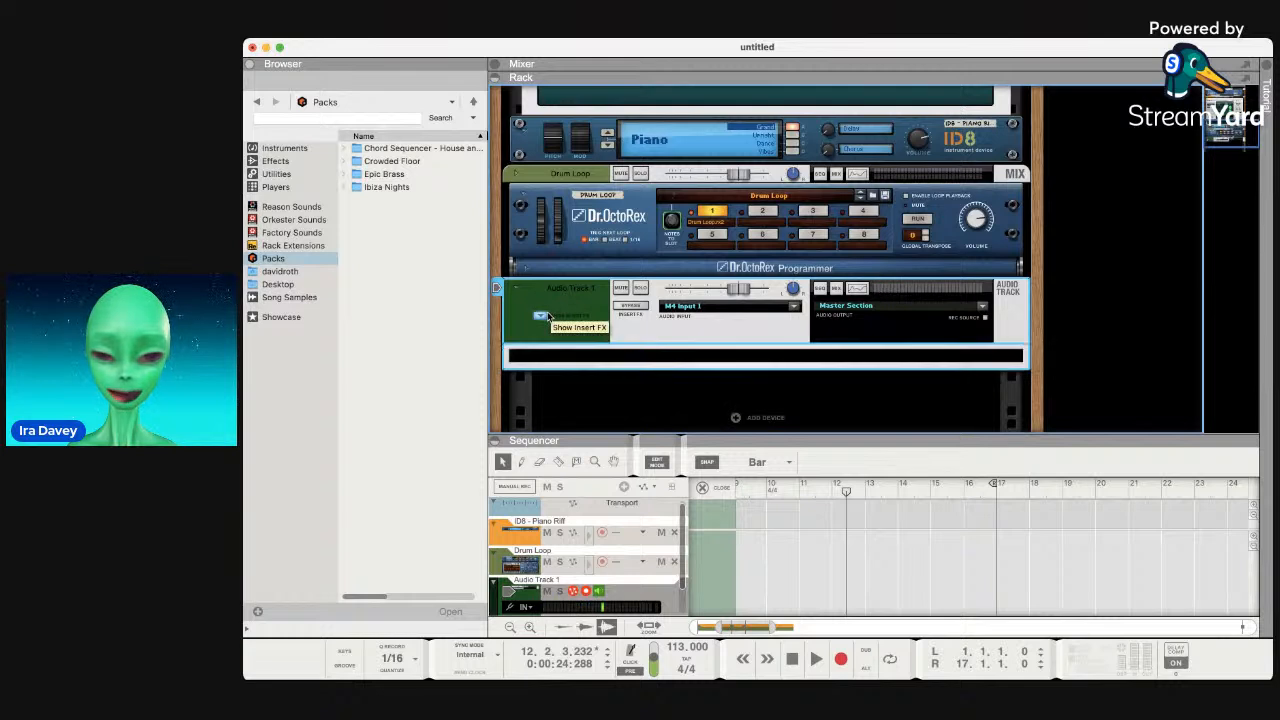
{"action": "left_click", "coordinate": [541, 316]}
{"action": "left_click", "coordinate": [541, 316]}
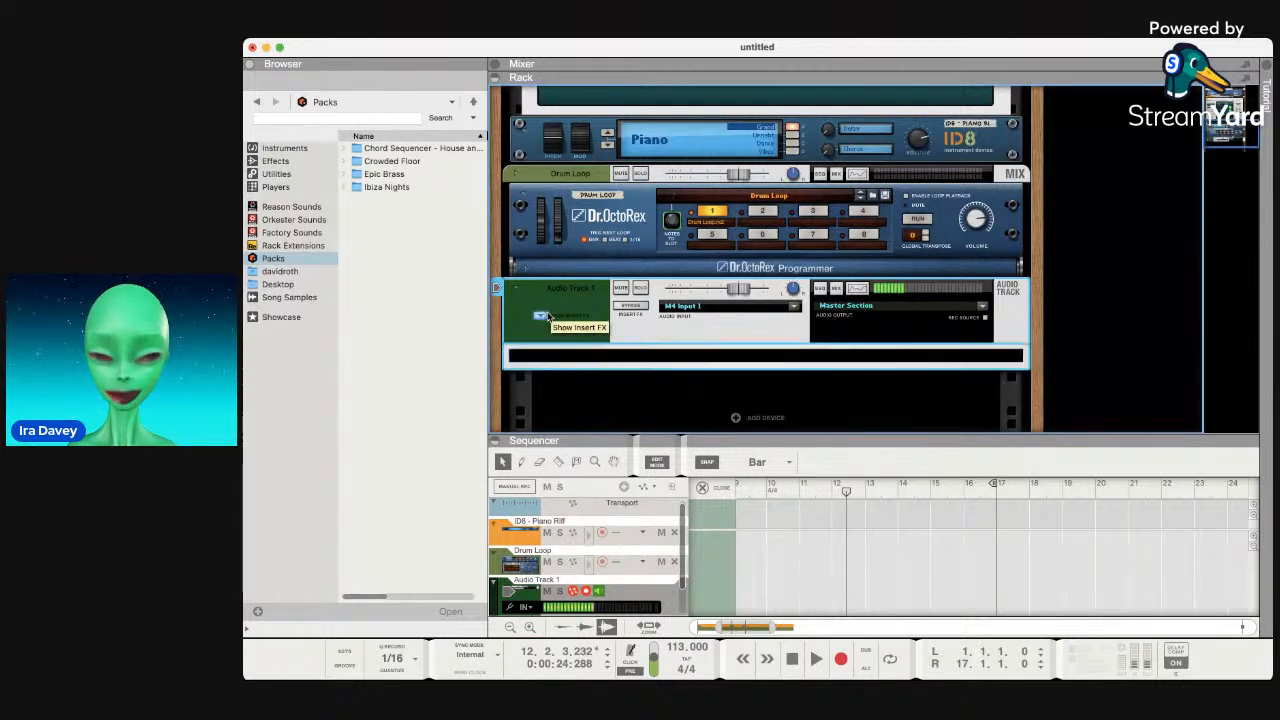
Search the Effects list for 'izote vo' and scroll through the iZotope results.
{"action": "left_click", "coordinate": [276, 161]}
{"action": "scroll", "coordinate": [376, 241], "scroll_direction": "down", "scroll_amount": 15}
{"action": "scroll", "coordinate": [376, 241], "scroll_direction": "up", "scroll_amount": 15}
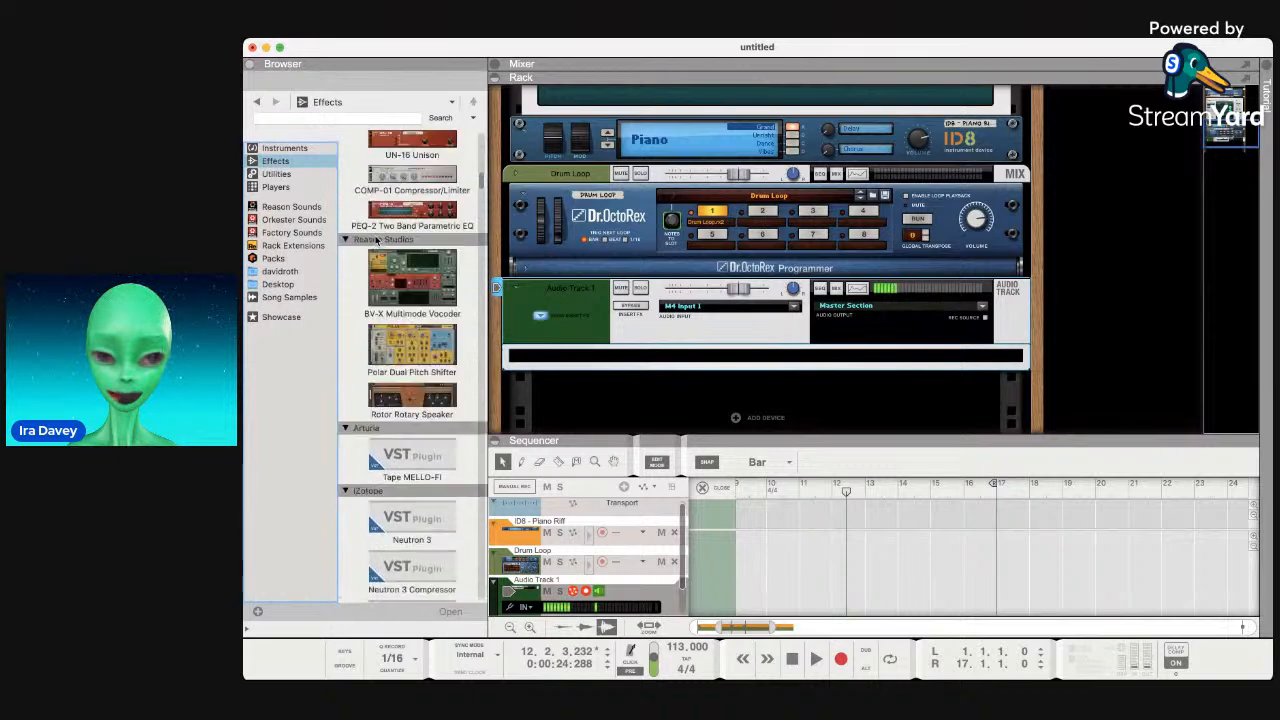
{"action": "left_click", "coordinate": [311, 118]}
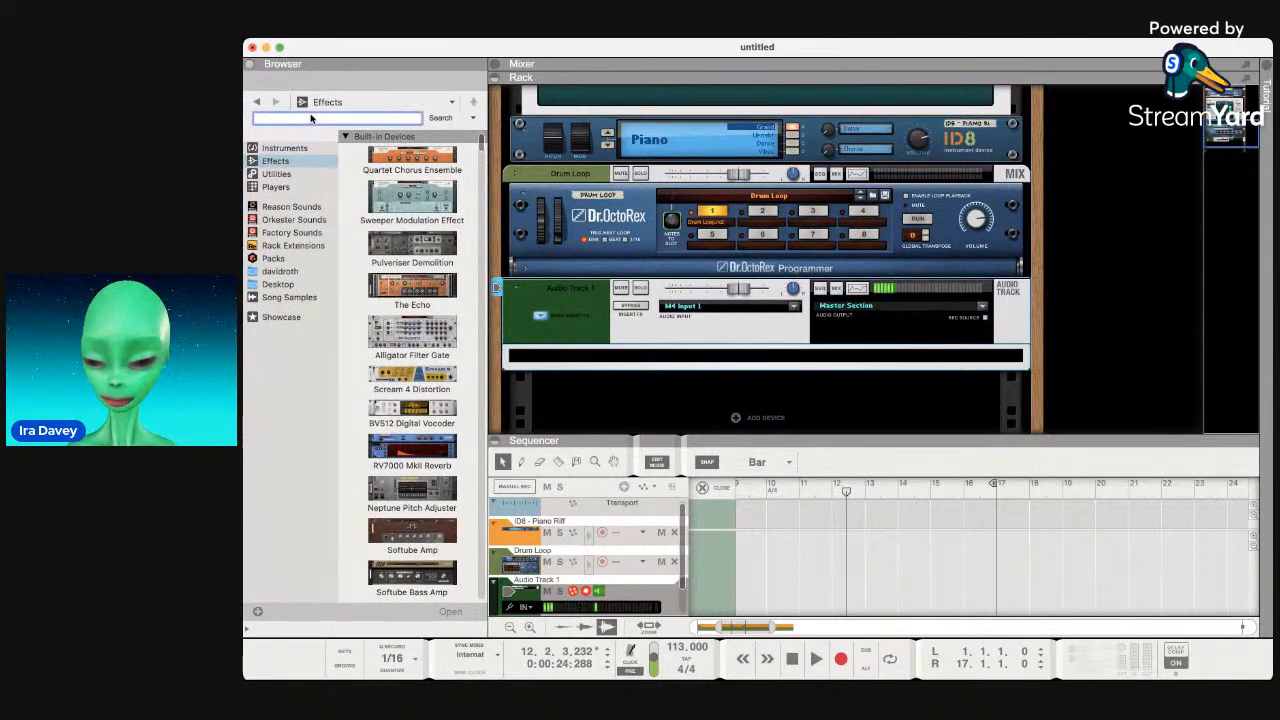
{"action": "type", "text": "izo"}
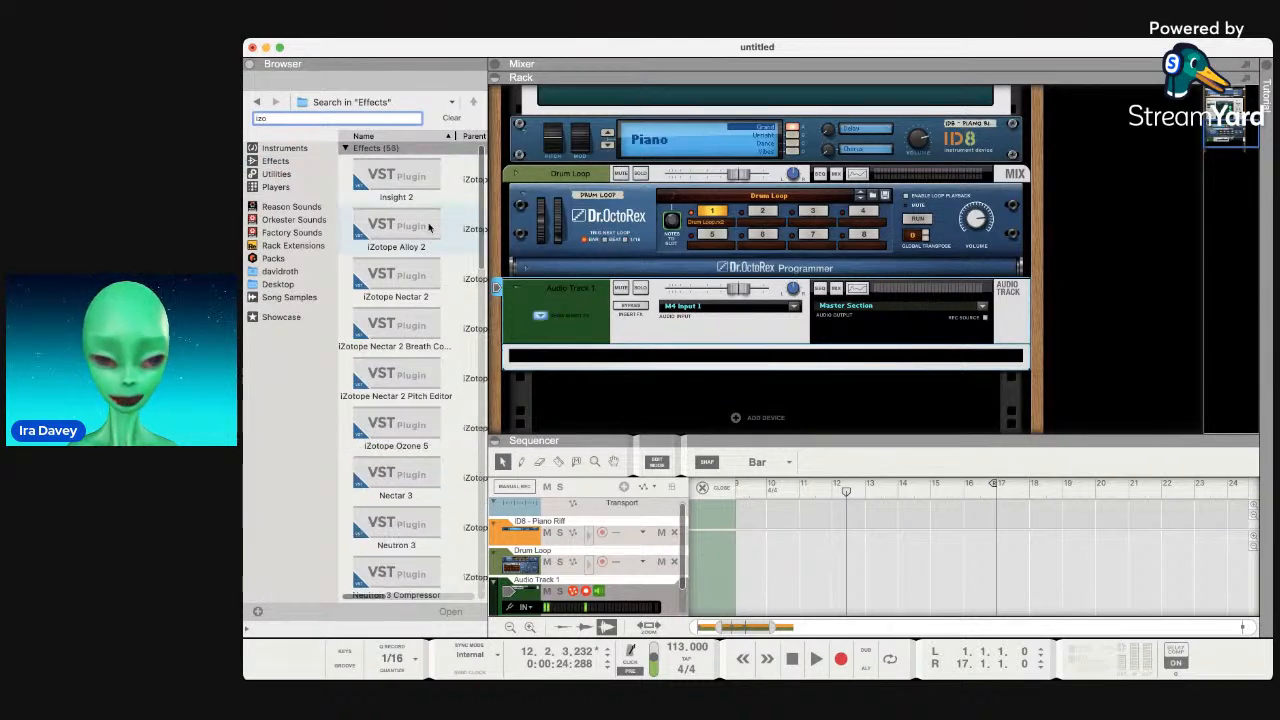
{"action": "type", "text": "t"}
{"action": "scroll", "coordinate": [415, 283], "scroll_direction": "down", "scroll_amount": 5}
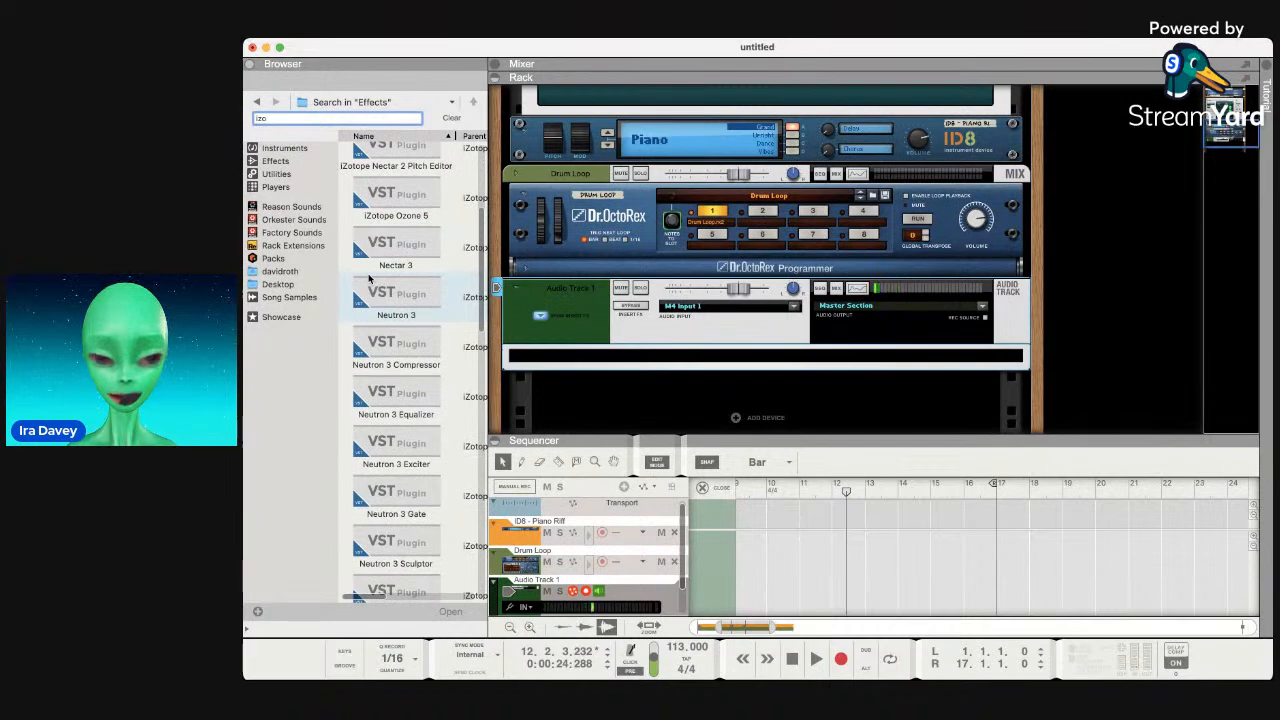
{"action": "scroll", "coordinate": [369, 279], "scroll_direction": "down", "scroll_amount": 5}
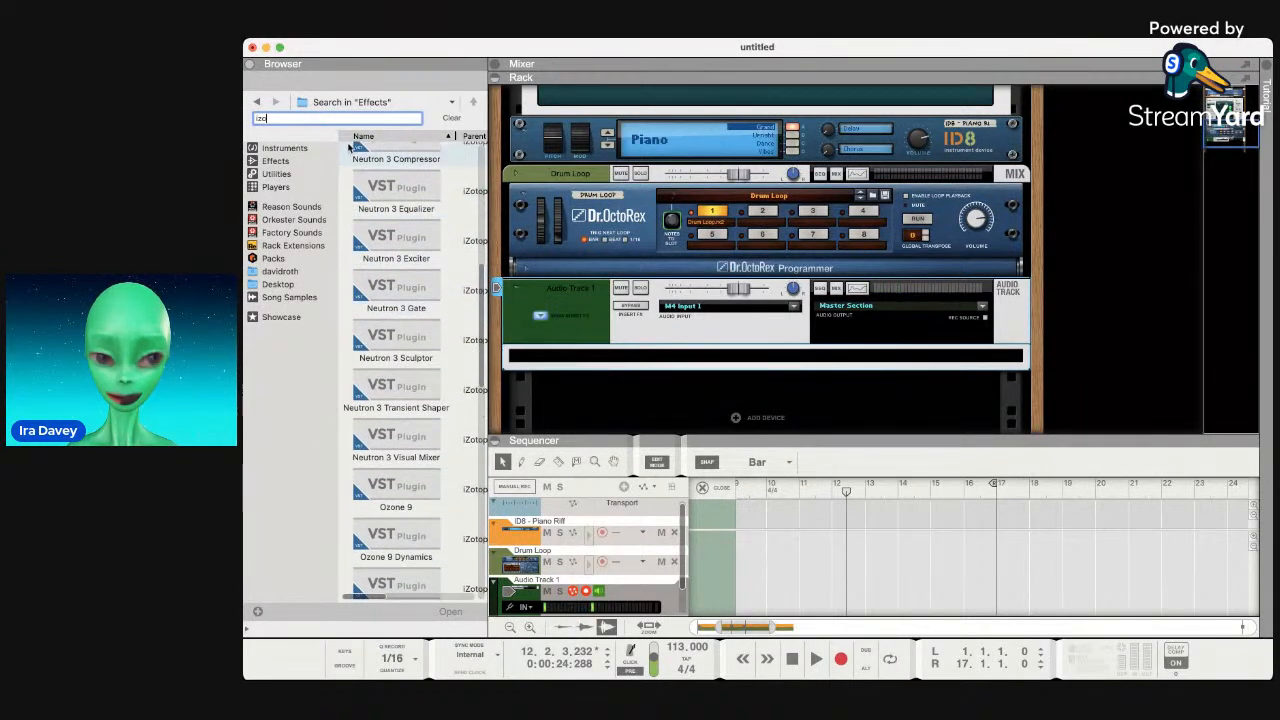
{"action": "type", "text": "e vo"}
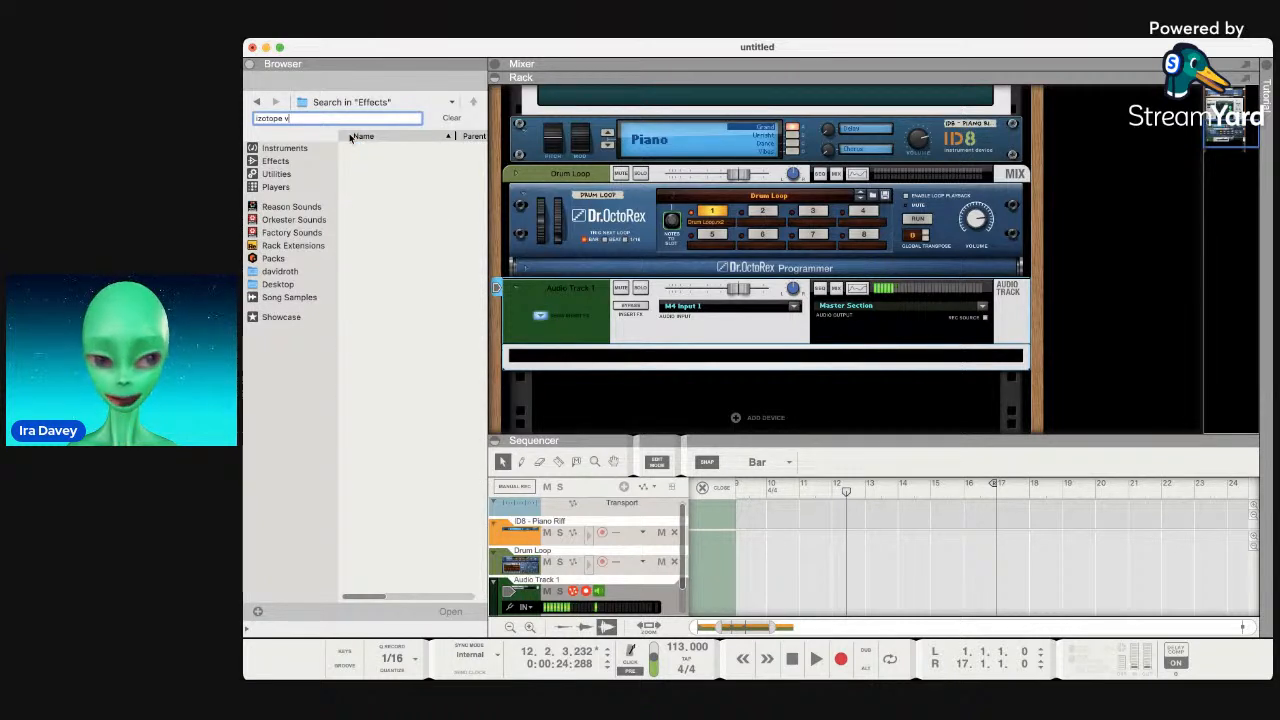
{"action": "scroll", "coordinate": [429, 220], "scroll_direction": "down", "scroll_amount": 8}
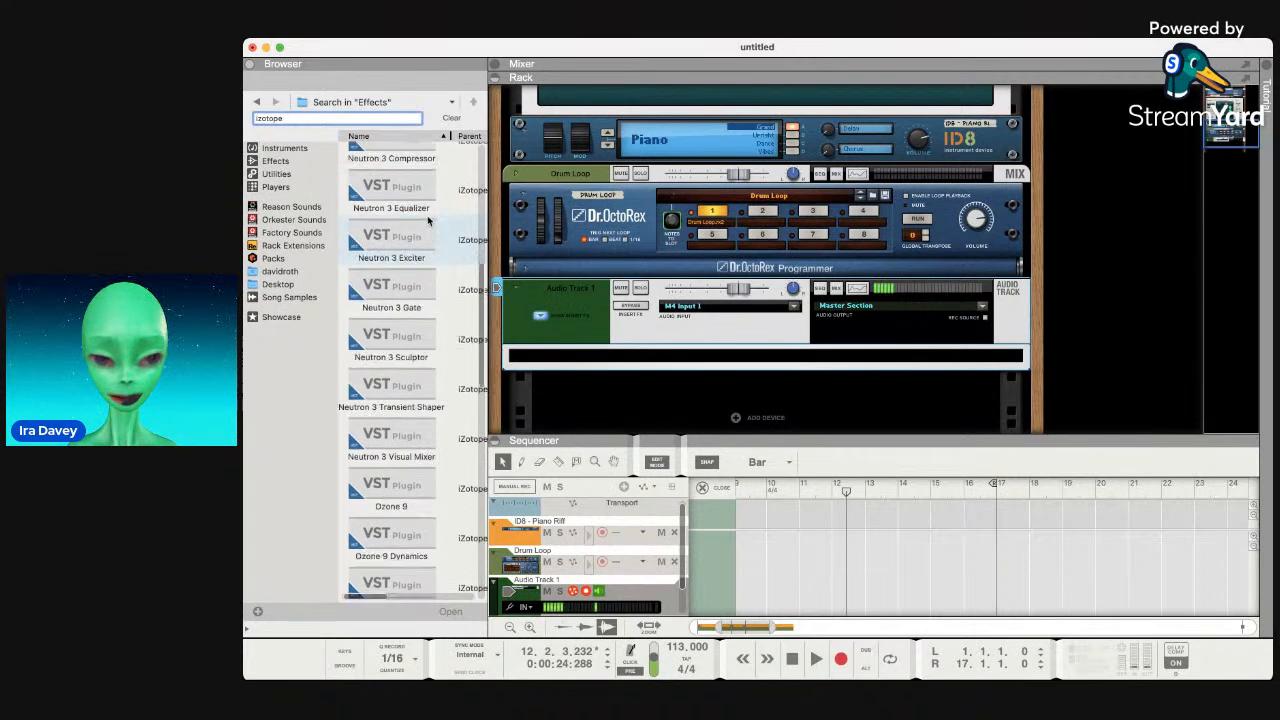
{"action": "scroll", "coordinate": [427, 215], "scroll_direction": "down", "scroll_amount": 5}
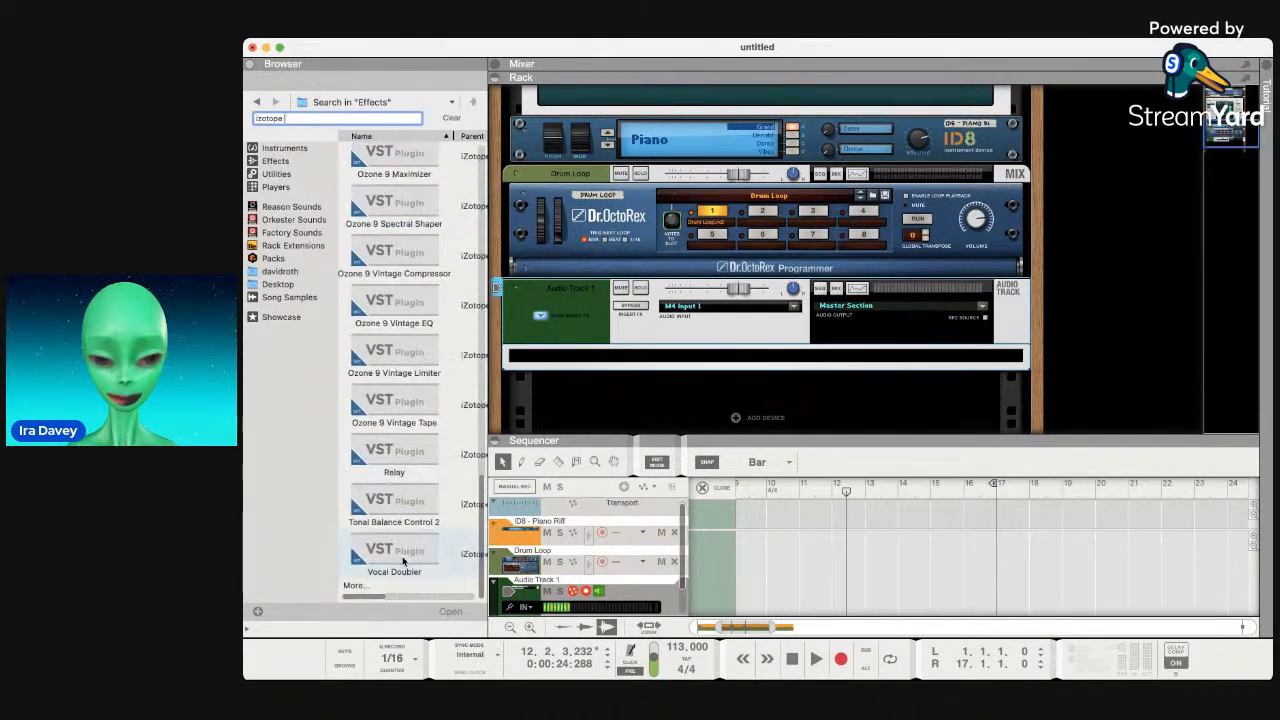
{"action": "scroll", "coordinate": [403, 562], "scroll_direction": "up", "scroll_amount": 4}
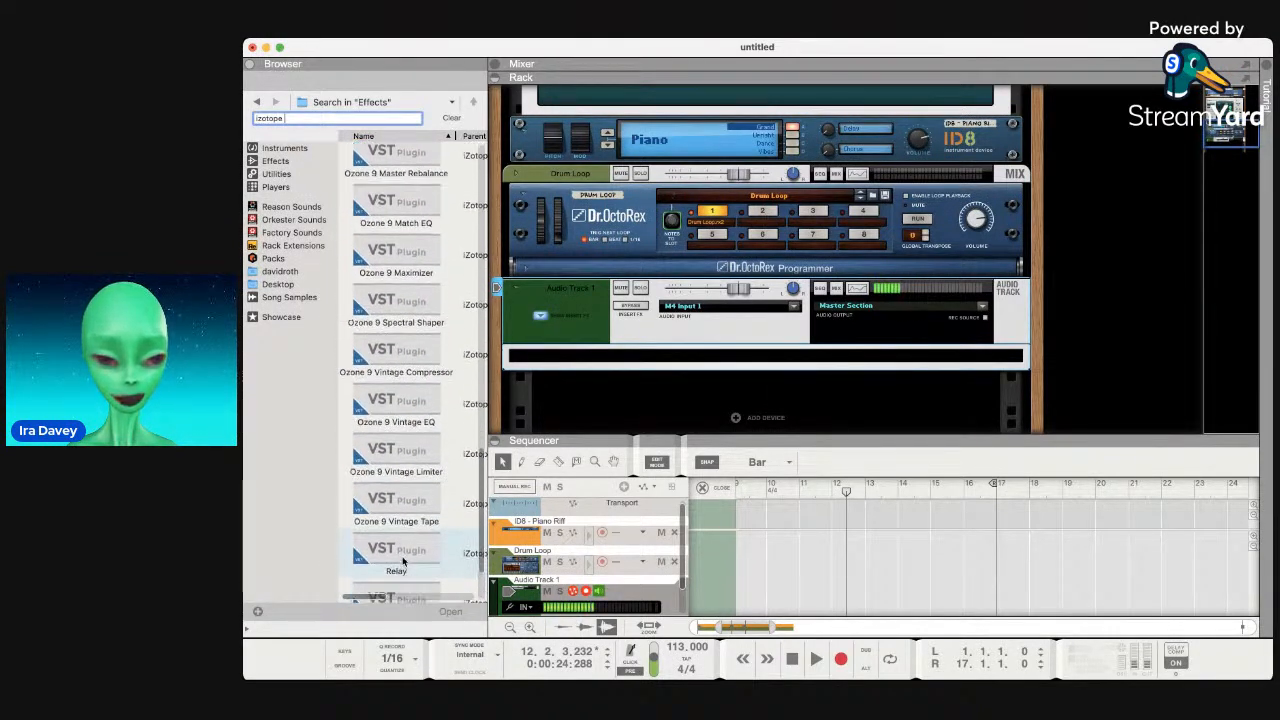
{"action": "scroll", "coordinate": [403, 562], "scroll_direction": "up", "scroll_amount": 4}
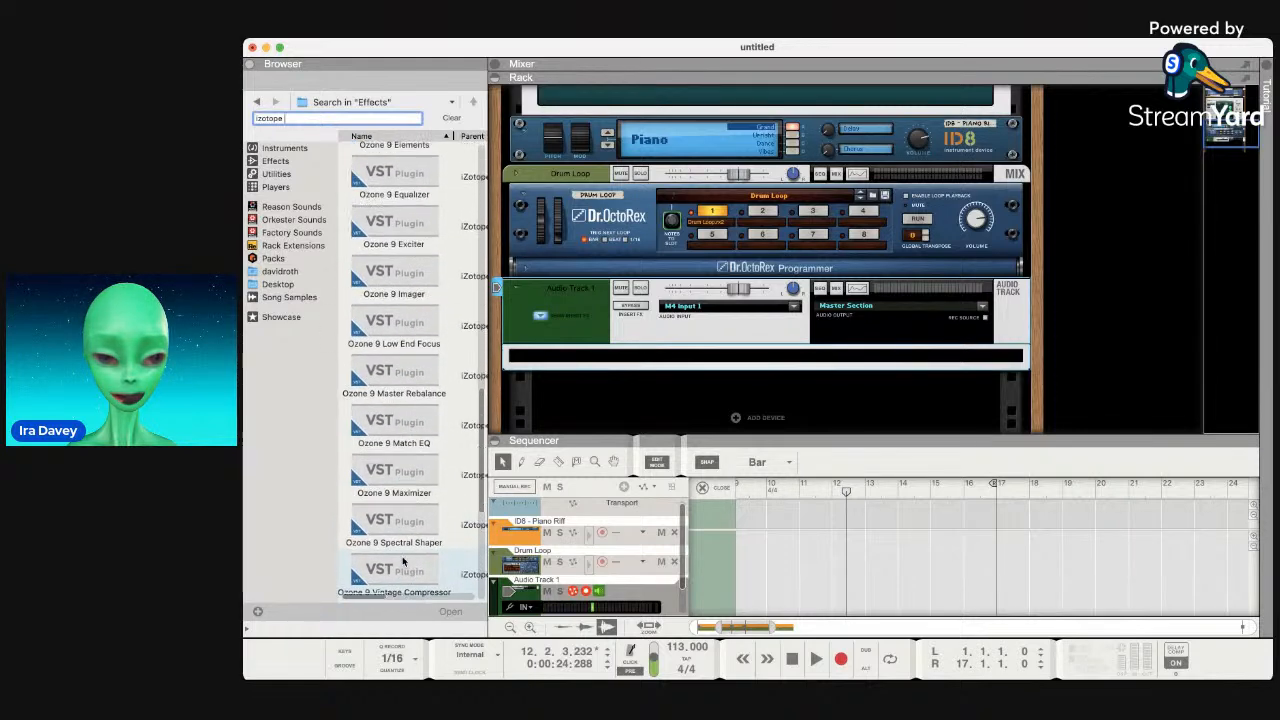
{"action": "scroll", "coordinate": [403, 562], "scroll_direction": "up", "scroll_amount": 4}
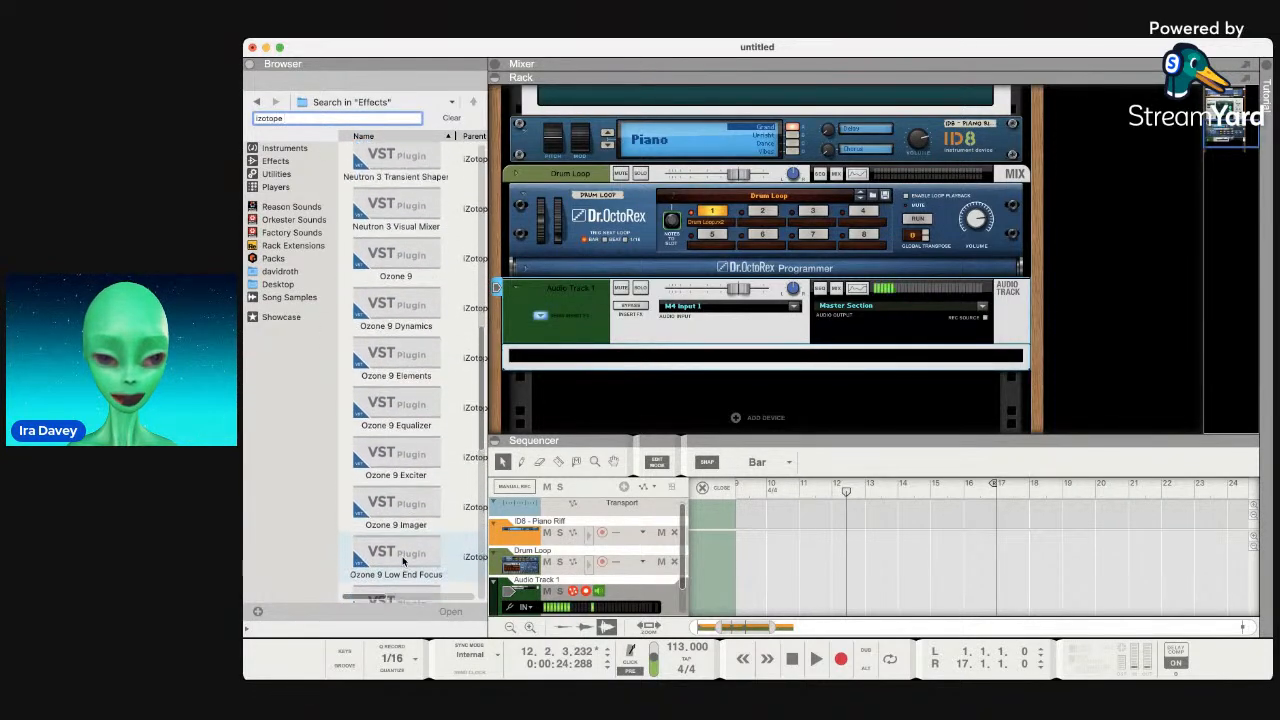
{"action": "scroll", "coordinate": [403, 562], "scroll_direction": "up", "scroll_amount": 4}
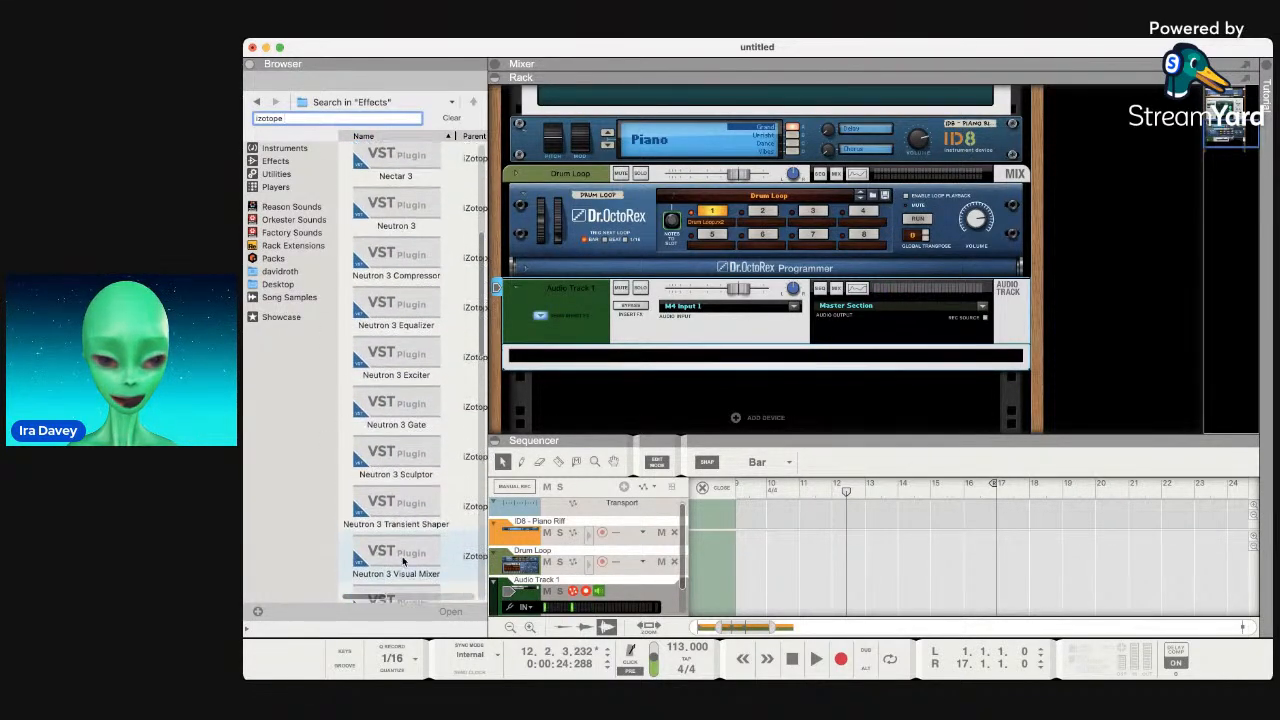
{"action": "scroll", "coordinate": [403, 562], "scroll_direction": "up", "scroll_amount": 4}
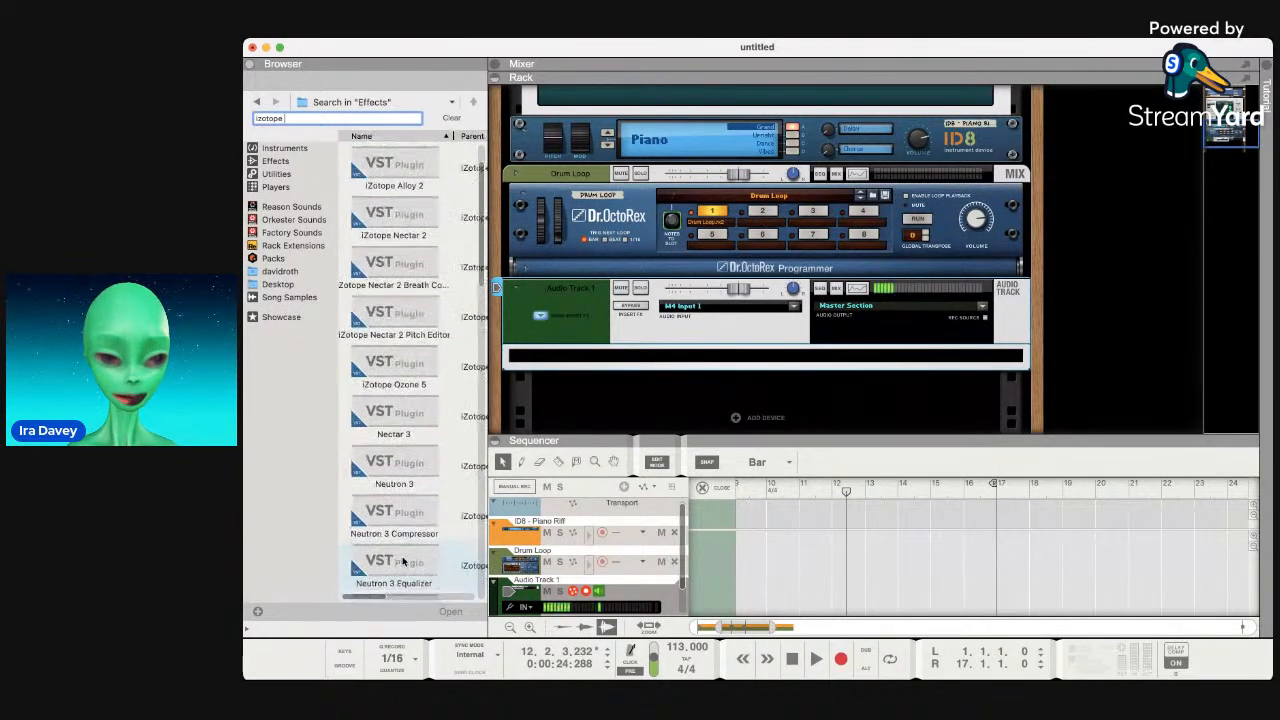
{"action": "scroll", "coordinate": [402, 561], "scroll_direction": "up", "scroll_amount": 1}
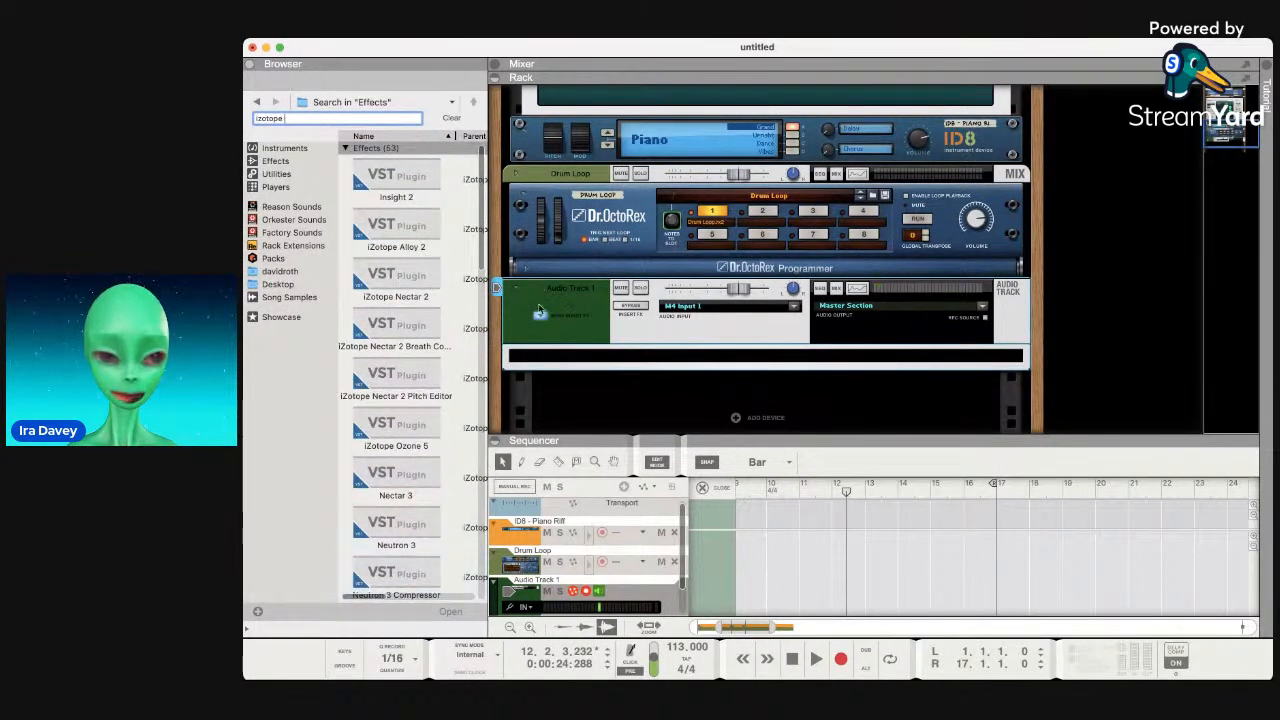
Search for 'Vocal', then switch the browser through Utilities and Effects to Instruments.
{"action": "key", "text": "super+Tab"}
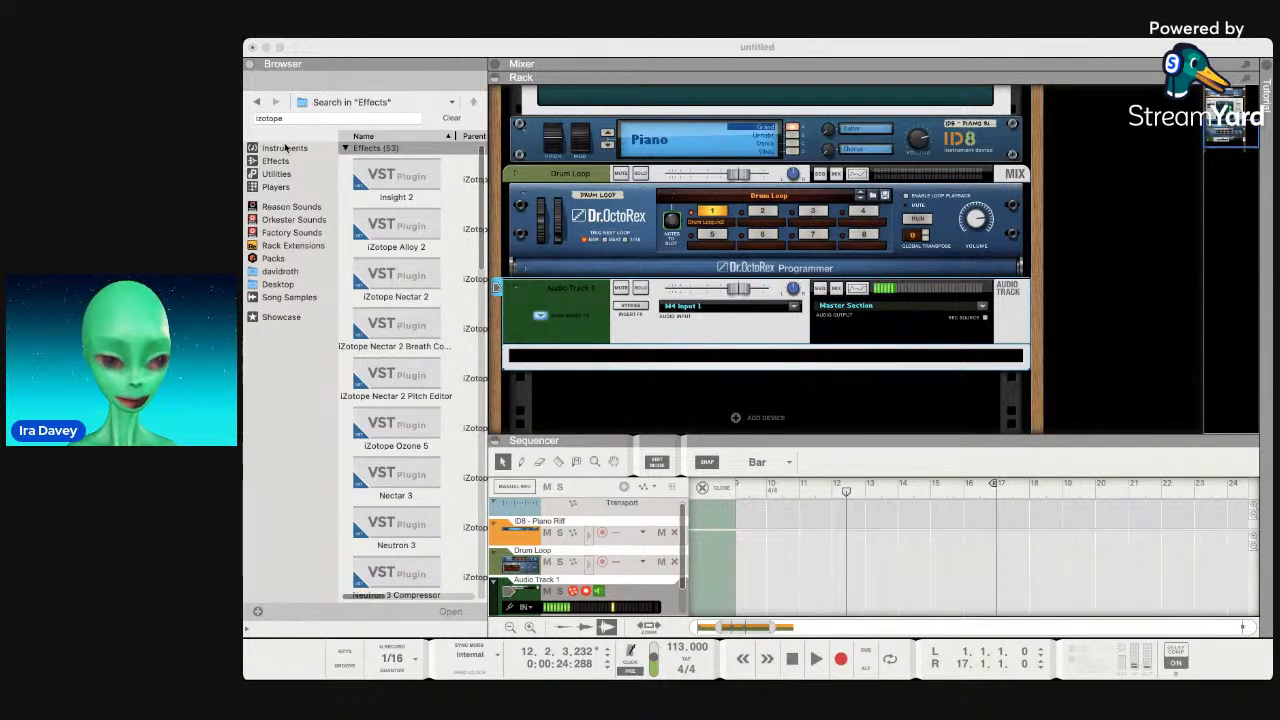
{"action": "left_click", "coordinate": [307, 131]}
{"action": "double_click", "coordinate": [307, 121]}
{"action": "type", "text": "Vocal"}
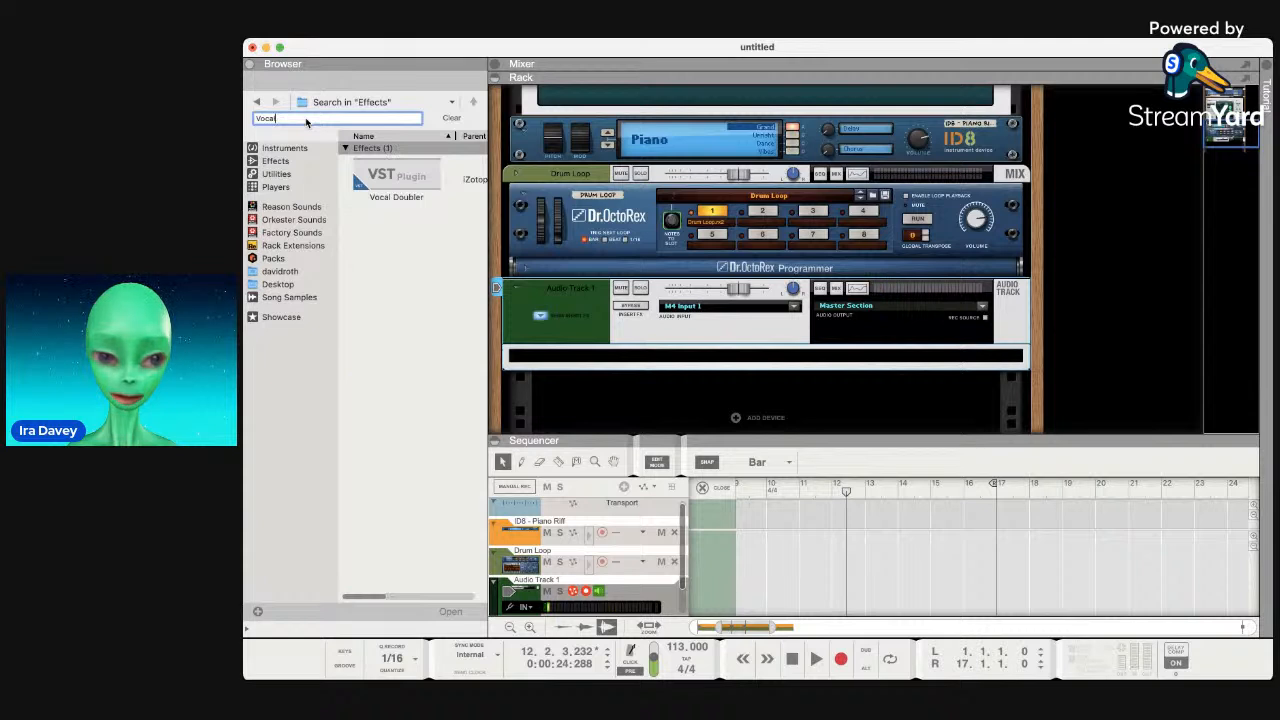
{"action": "left_click", "coordinate": [276, 173]}
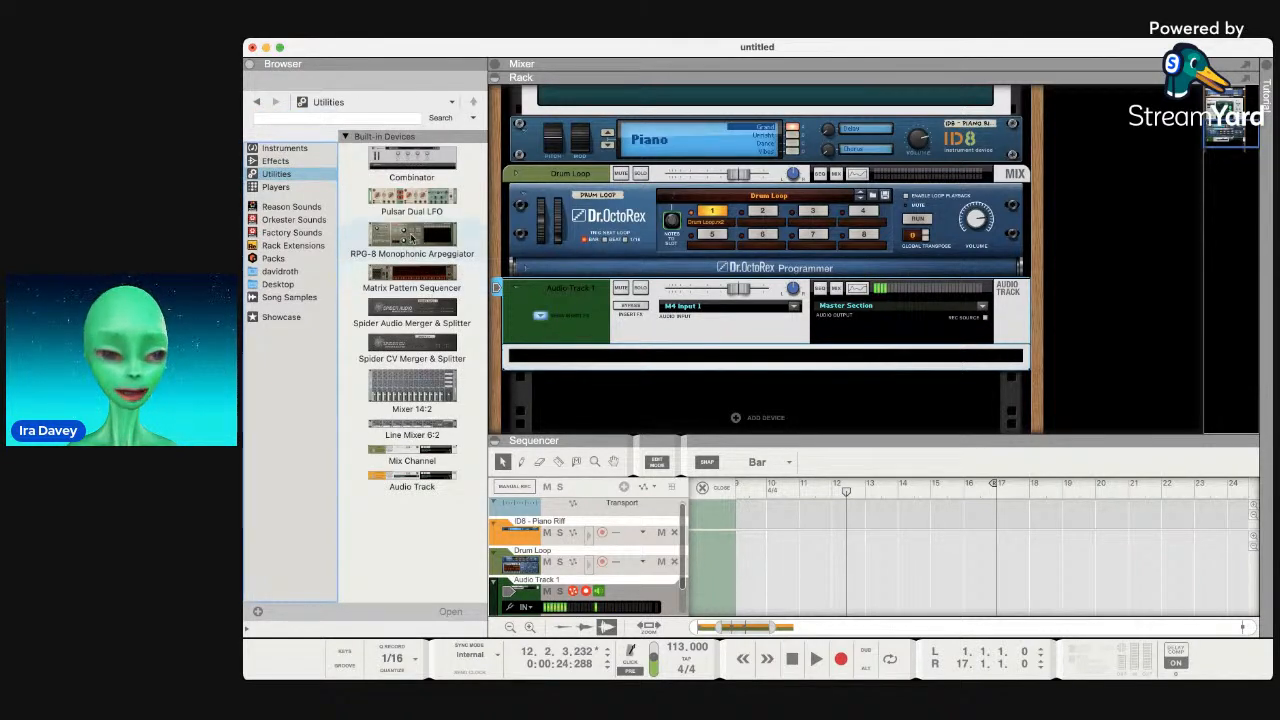
{"action": "left_click", "coordinate": [280, 163]}
{"action": "left_click", "coordinate": [284, 148]}
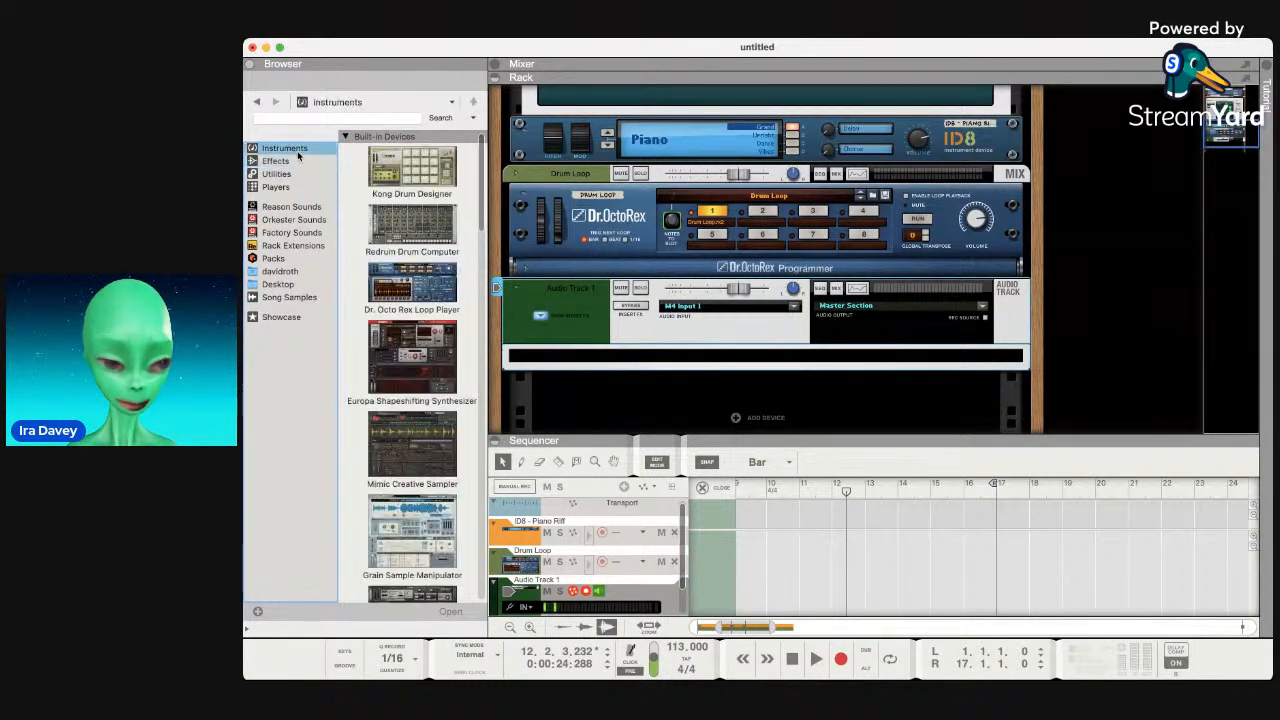
Rewind to bar 1 and move the right loop locator to bar 19.
{"action": "key", "text": "super+Tab"}
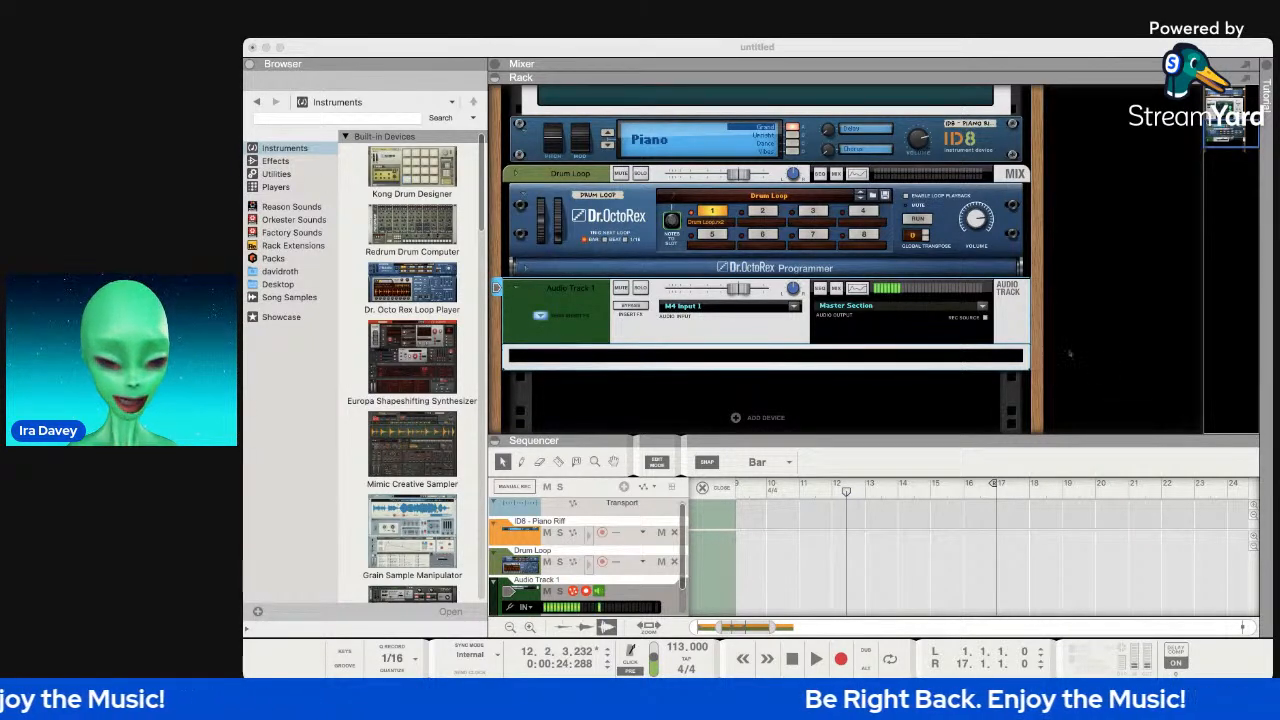
{"action": "left_click_drag", "start_coordinate": [997, 492], "coordinate": [838, 490]}
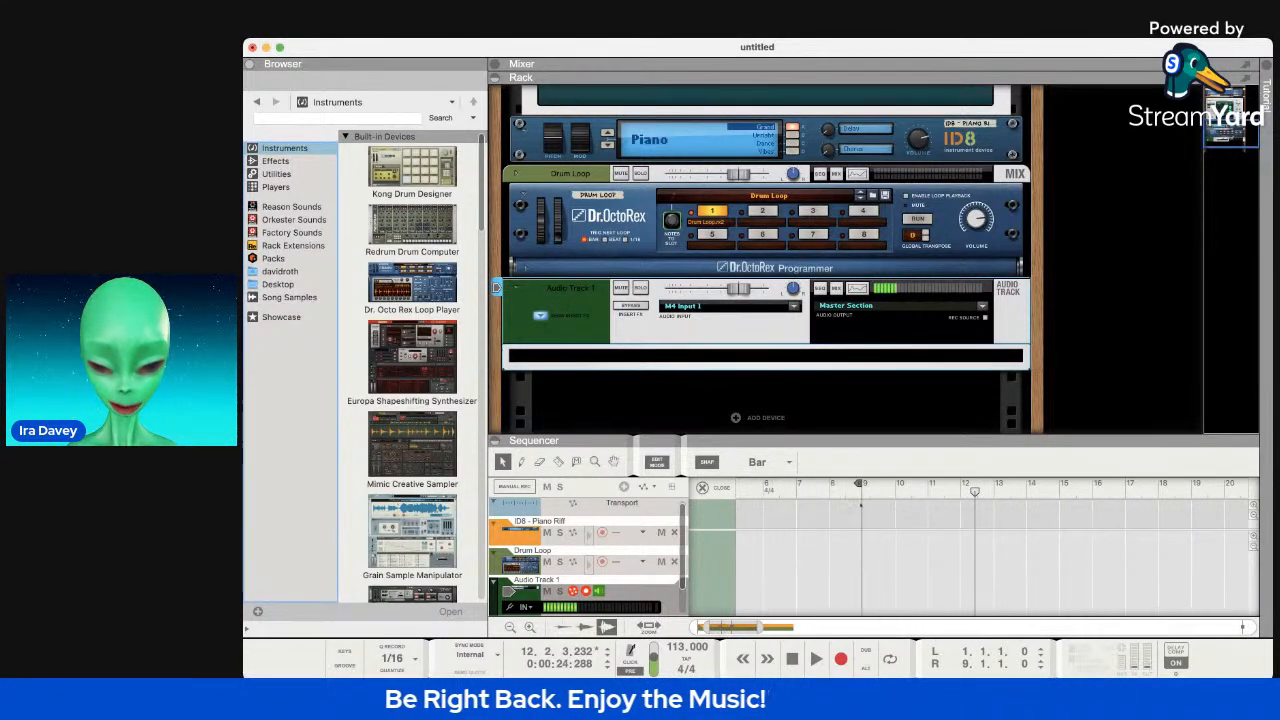
{"action": "left_click", "coordinate": [793, 659]}
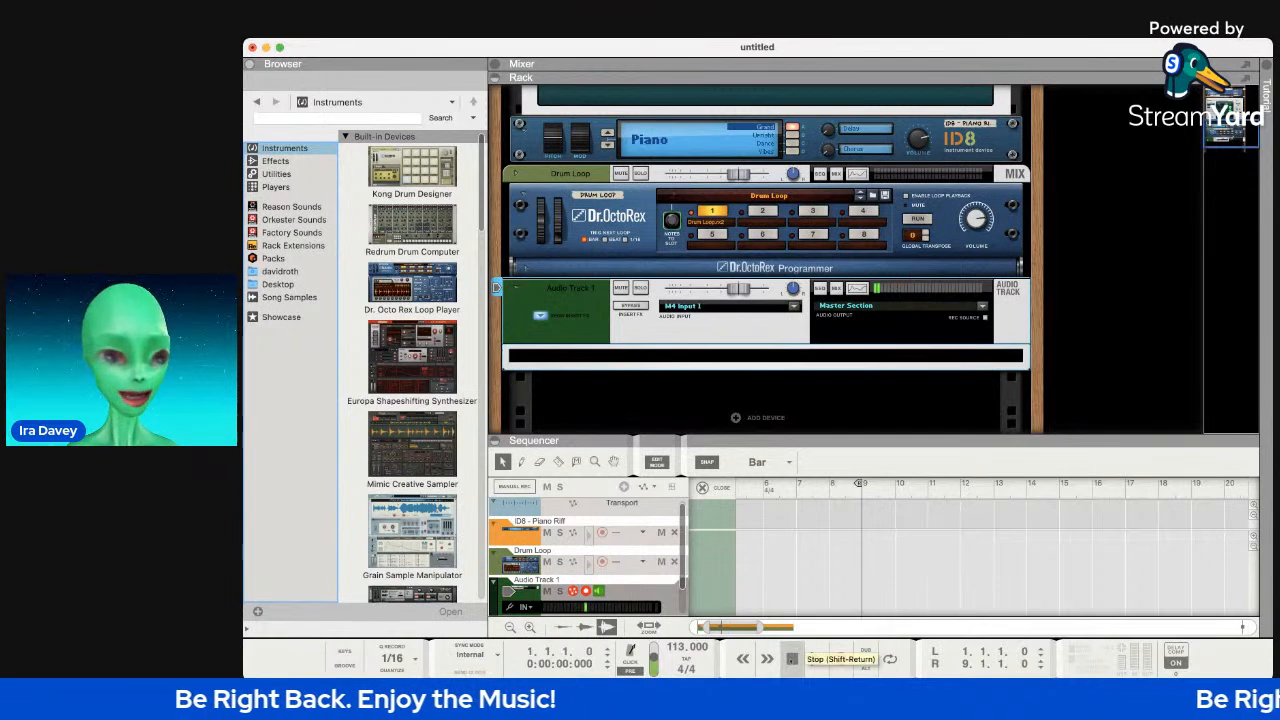
{"action": "scroll", "coordinate": [581, 538], "scroll_direction": "down", "scroll_amount": 1}
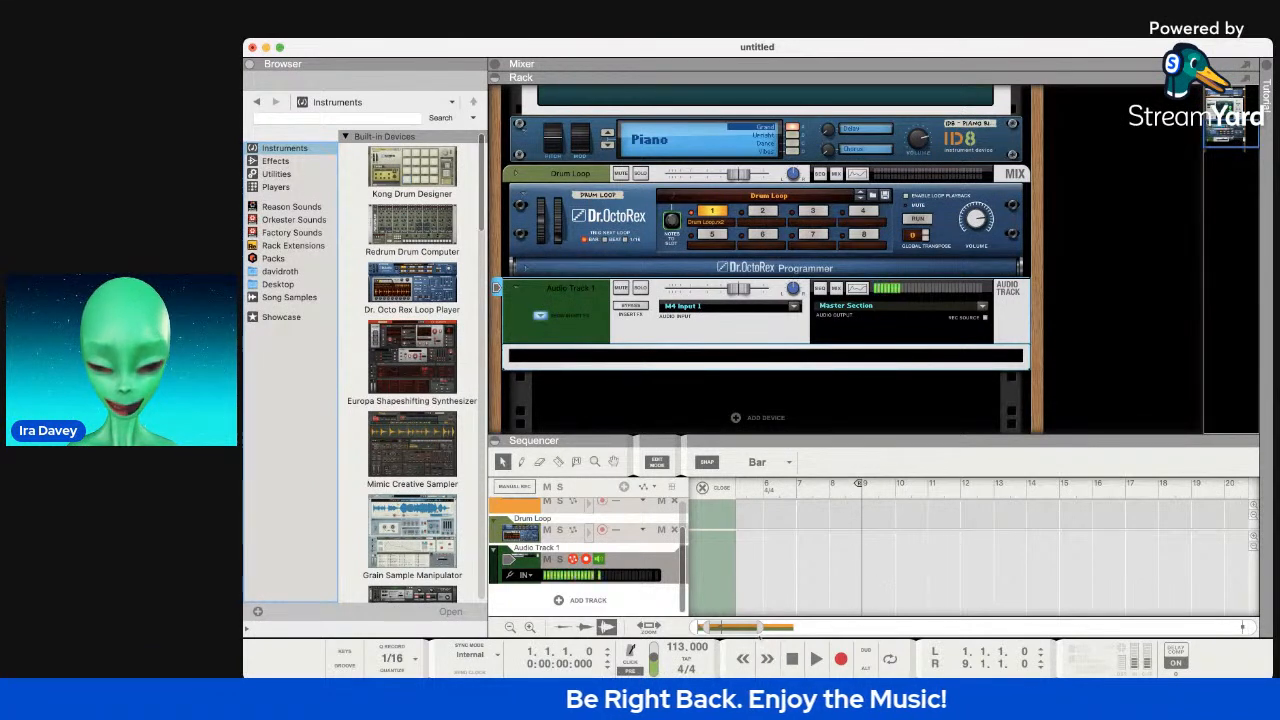
{"action": "left_click_drag", "start_coordinate": [759, 628], "coordinate": [795, 628]}
{"action": "left_click_drag", "start_coordinate": [714, 628], "coordinate": [698, 626]}
{"action": "left_click_drag", "start_coordinate": [911, 486], "coordinate": [1062, 486]}
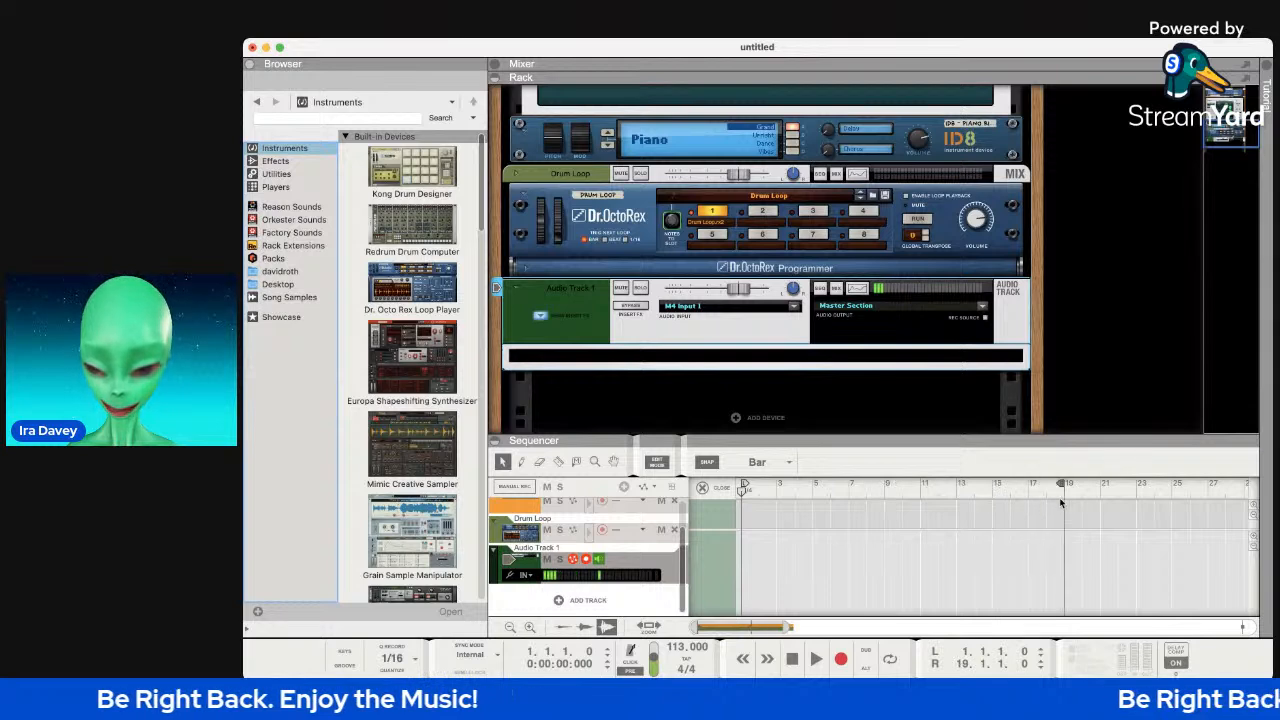
Start recording the rap vocal take on Audio Track 1, starting at bar 1.
{"action": "left_click", "coordinate": [841, 660]}
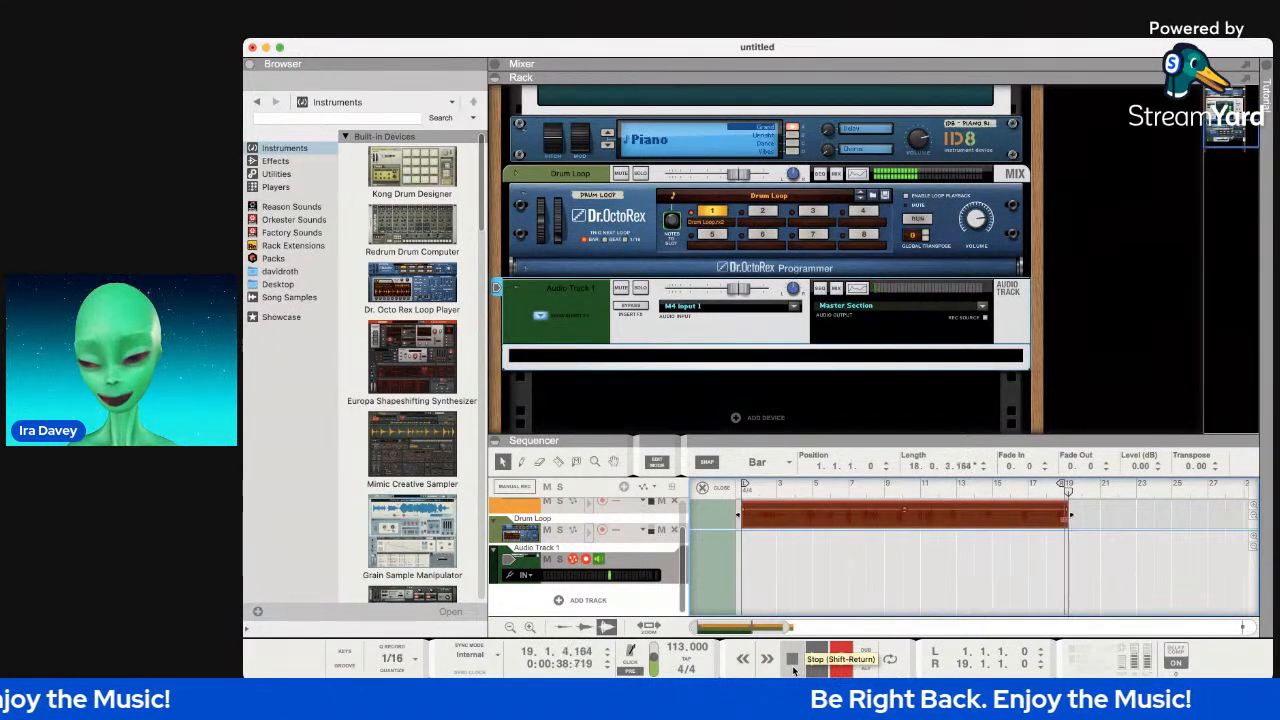
Stop recording, trim the vocal clip's end back to bar 19, and replay from the start.
{"action": "left_click", "coordinate": [792, 662]}
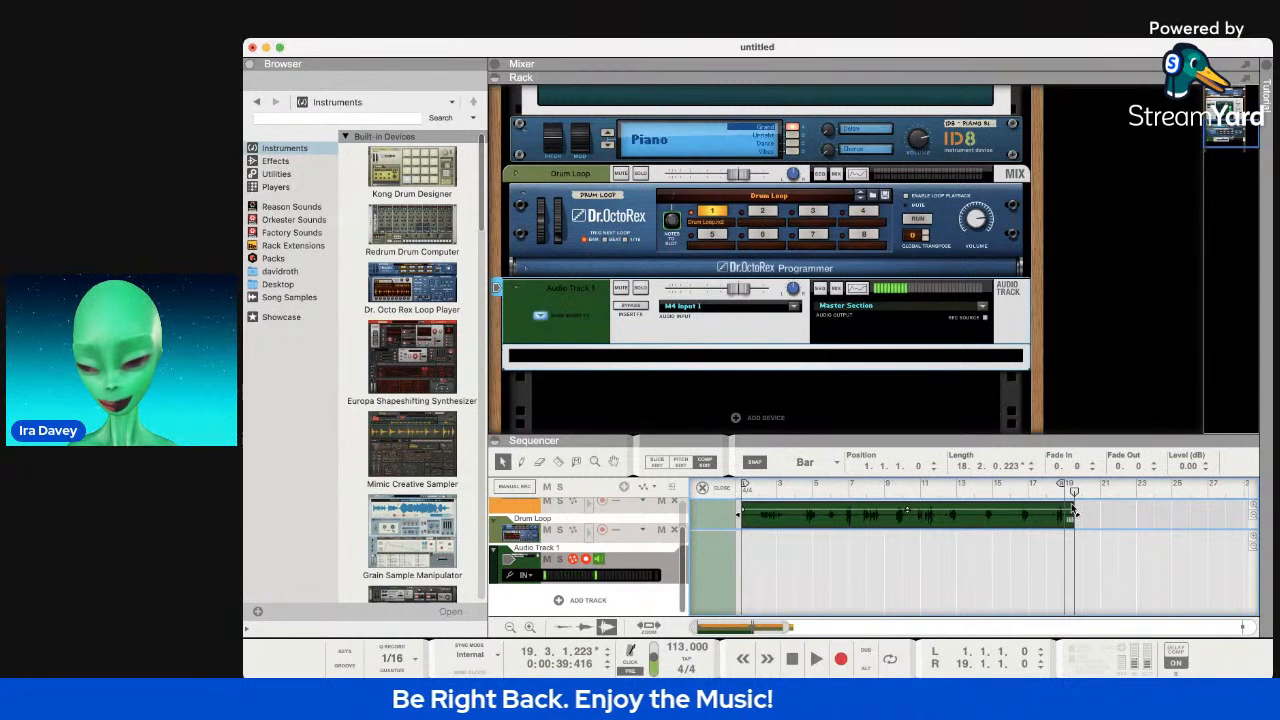
{"action": "left_click_drag", "start_coordinate": [1074, 517], "coordinate": [1064, 517]}
{"action": "left_click", "coordinate": [795, 659]}
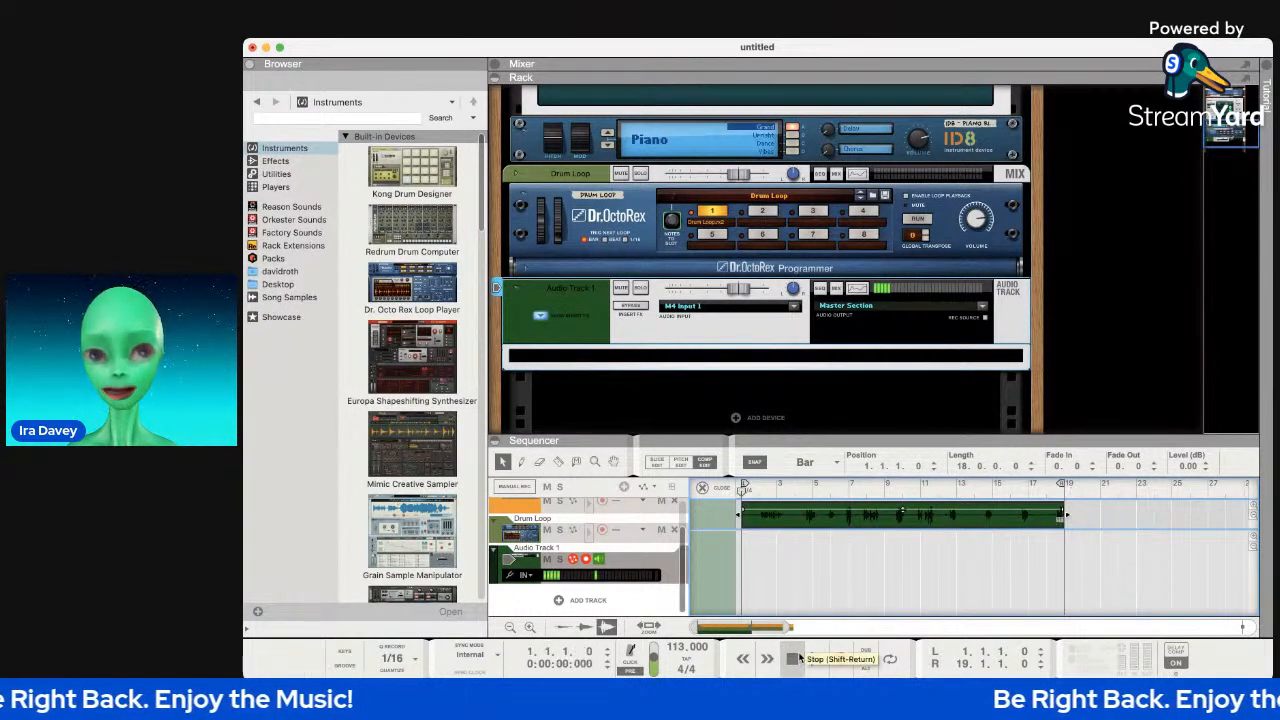
{"action": "left_click", "coordinate": [816, 658]}
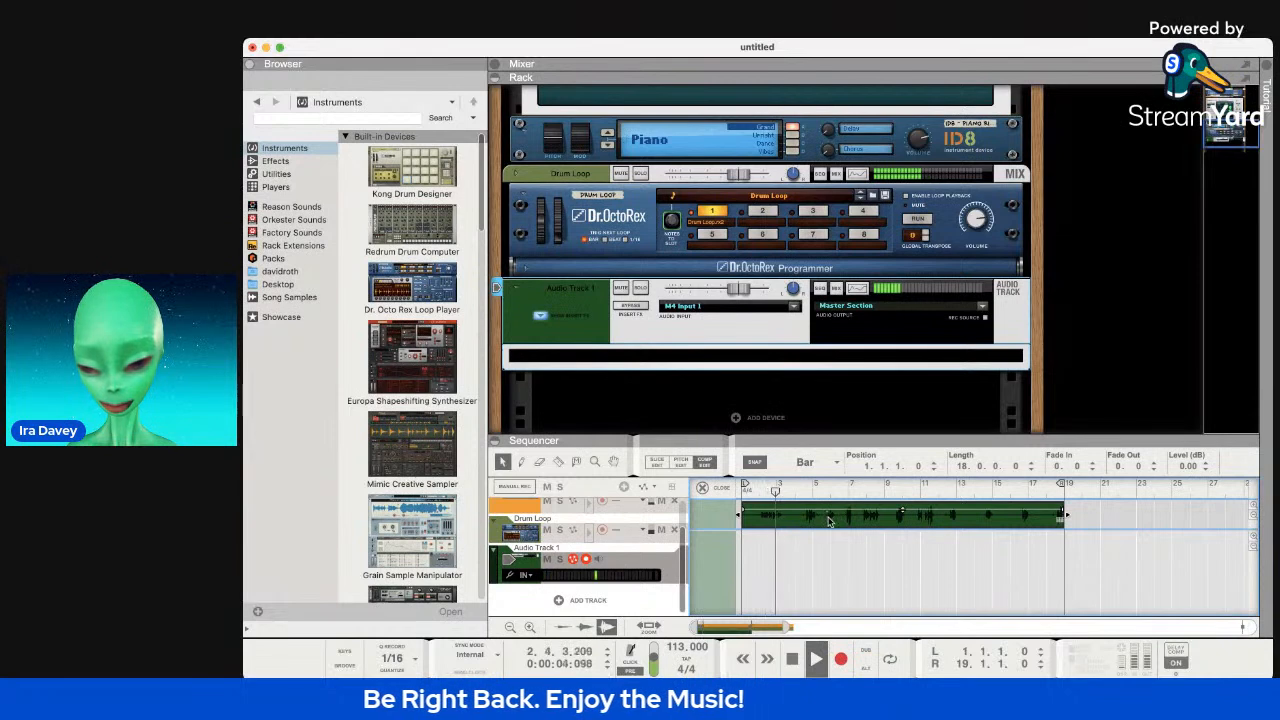
Raise the vocal clip's level to about 6.72 dB and select Audio Track 1.
{"action": "left_click_drag", "start_coordinate": [903, 510], "coordinate": [907, 431]}
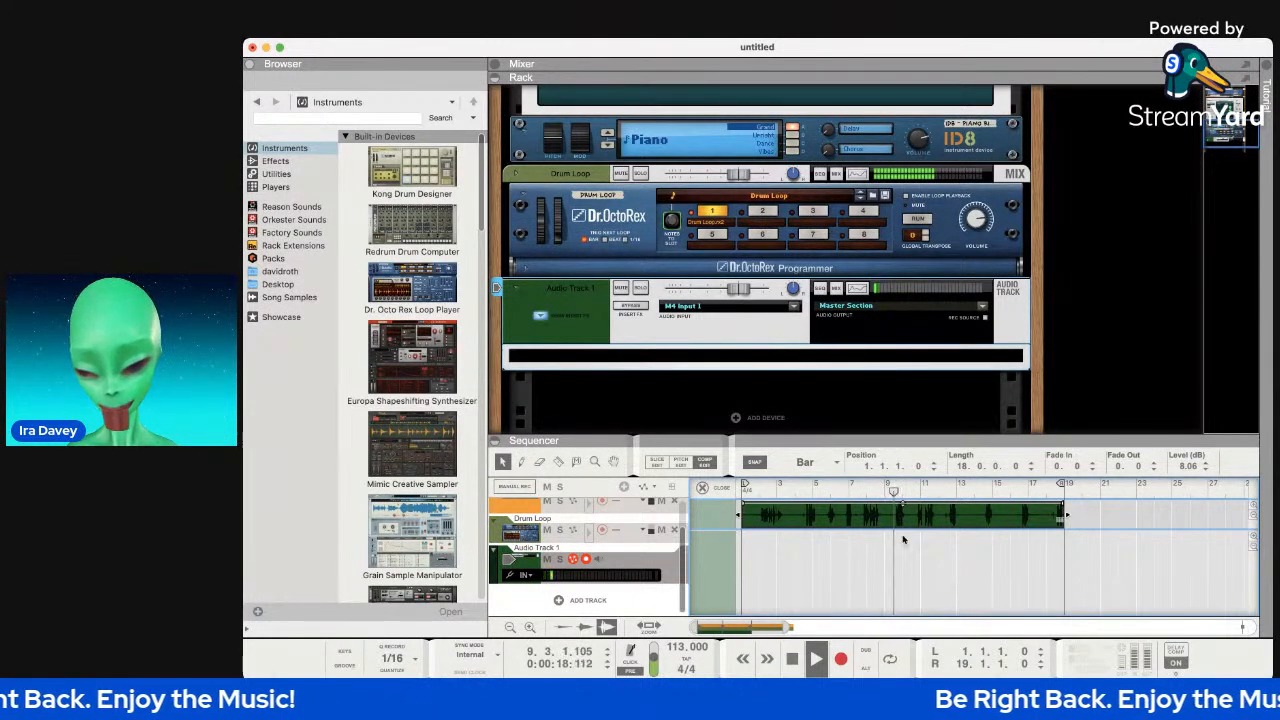
{"action": "left_click_drag", "start_coordinate": [903, 505], "coordinate": [903, 510]}
{"action": "left_click", "coordinate": [637, 569]}
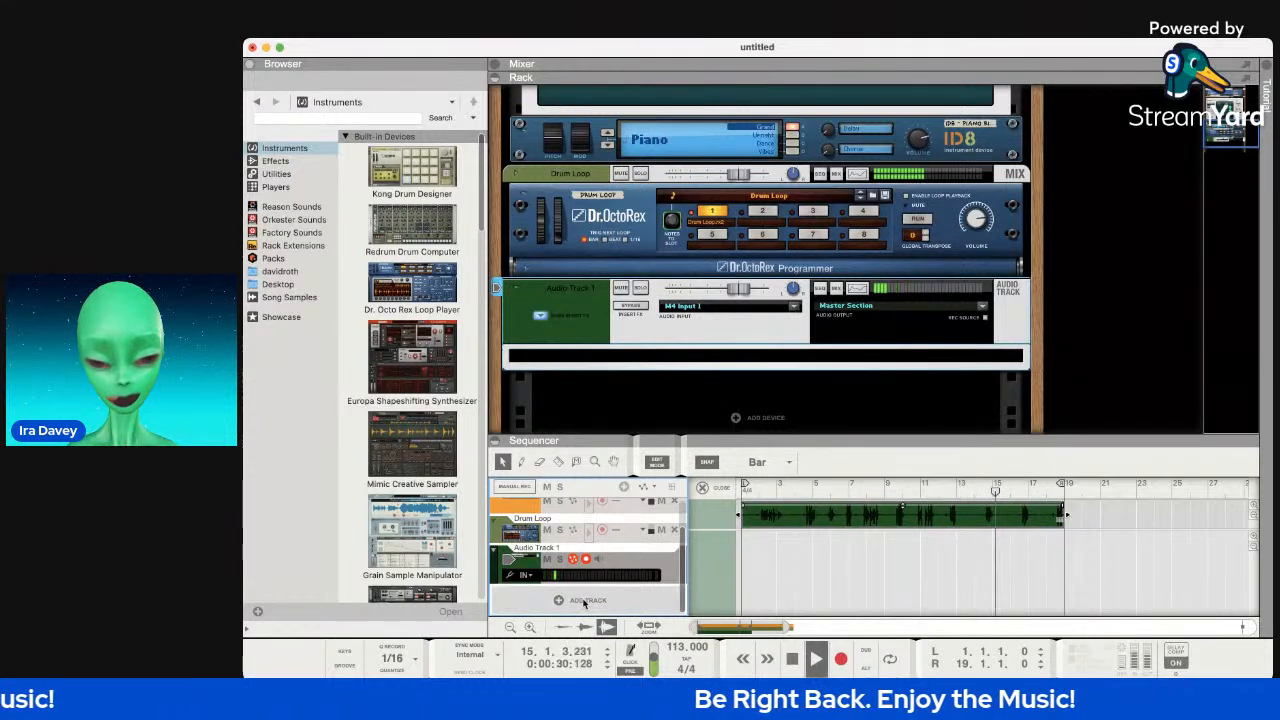
Rename Audio Track 1 to 'Vox 1 - Main Rap'.
{"action": "left_click", "coordinate": [522, 549]}
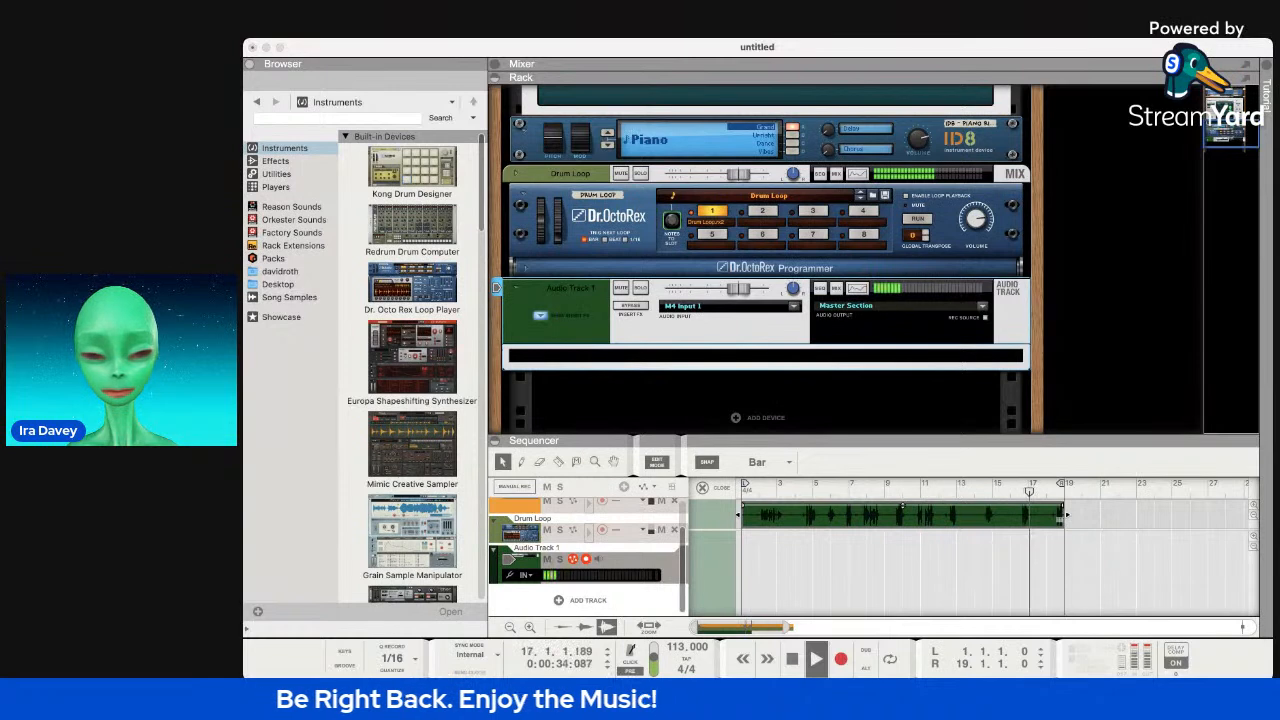
{"action": "type", "text": "Vox 1 - Main Rap"}
{"action": "key", "text": "Return"}
Show the mixer channel strips and lower the Drum Loop level to -2.22 dB.
{"action": "scroll", "coordinate": [810, 340], "scroll_direction": "up", "scroll_amount": 5}
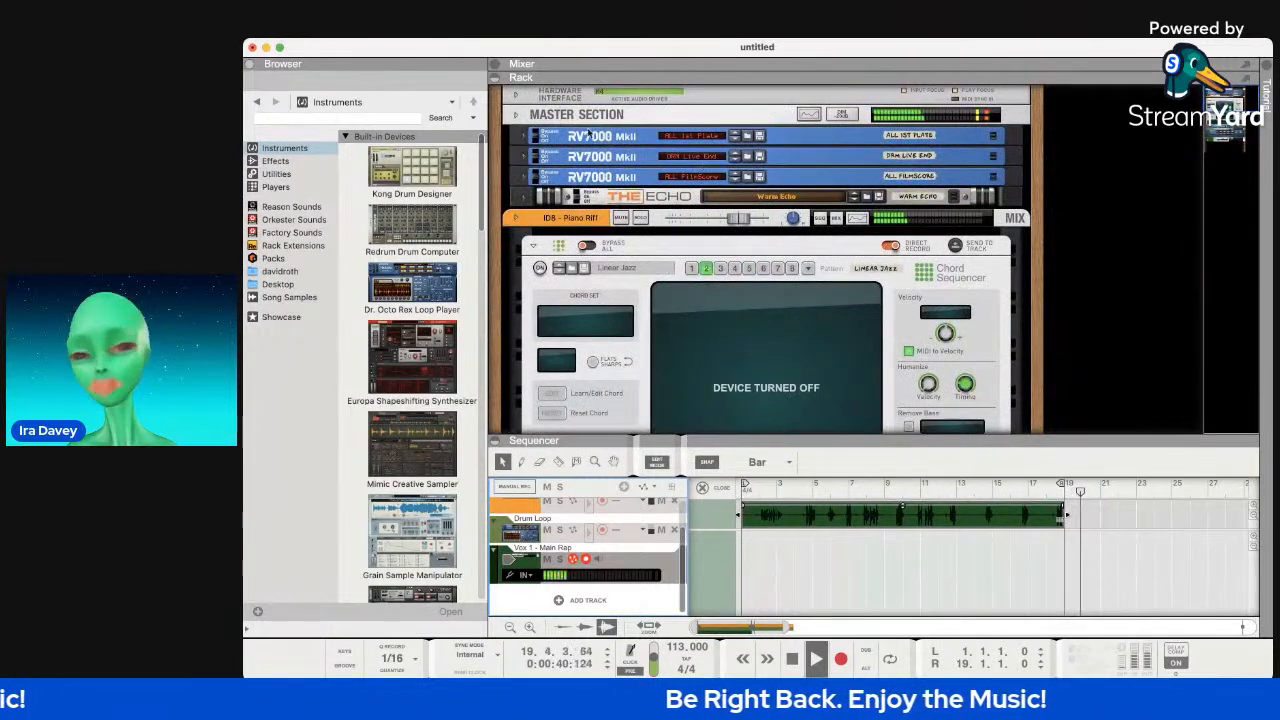
{"action": "left_click", "coordinate": [494, 63]}
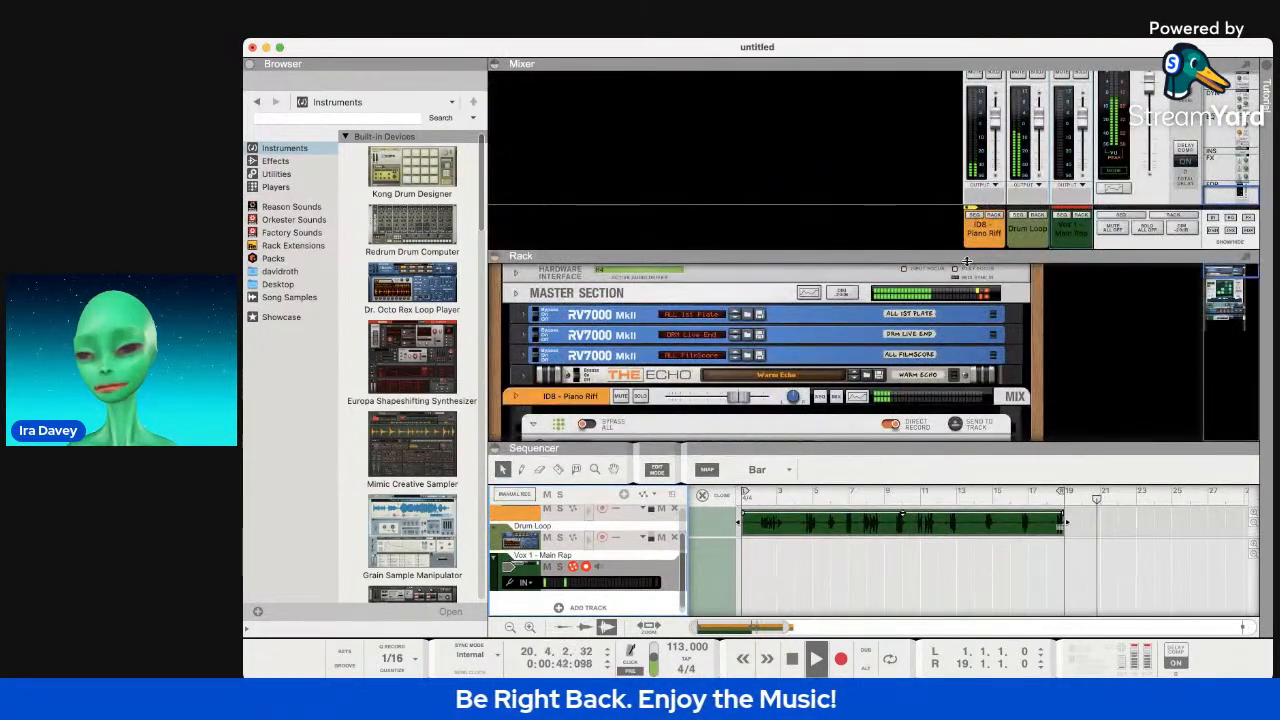
{"action": "scroll", "coordinate": [954, 184], "scroll_direction": "up", "scroll_amount": 3}
{"action": "scroll", "coordinate": [954, 184], "scroll_direction": "down", "scroll_amount": 2}
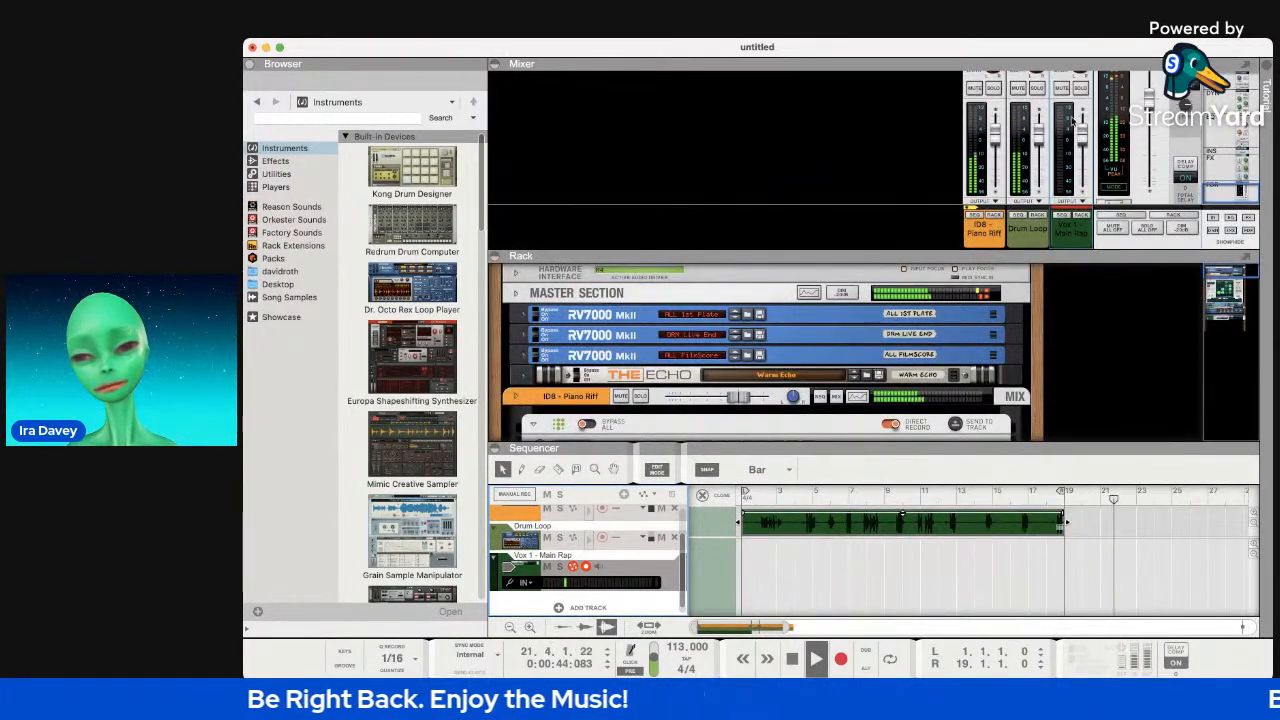
{"action": "scroll", "coordinate": [1066, 123], "scroll_direction": "down", "scroll_amount": 1}
{"action": "left_click_drag", "start_coordinate": [1041, 125], "coordinate": [1042, 138]}
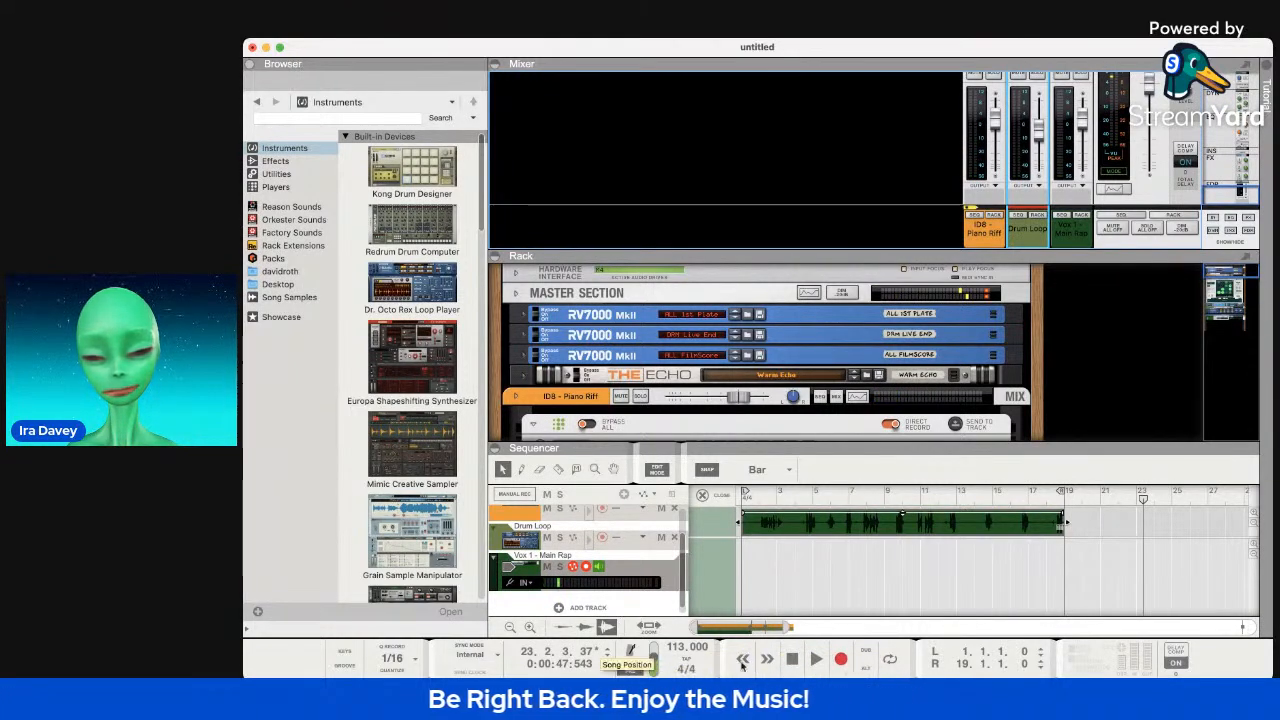
Turn on looping, play the song, and enlarge the mixer to full channel strips.
{"action": "left_click", "coordinate": [890, 659]}
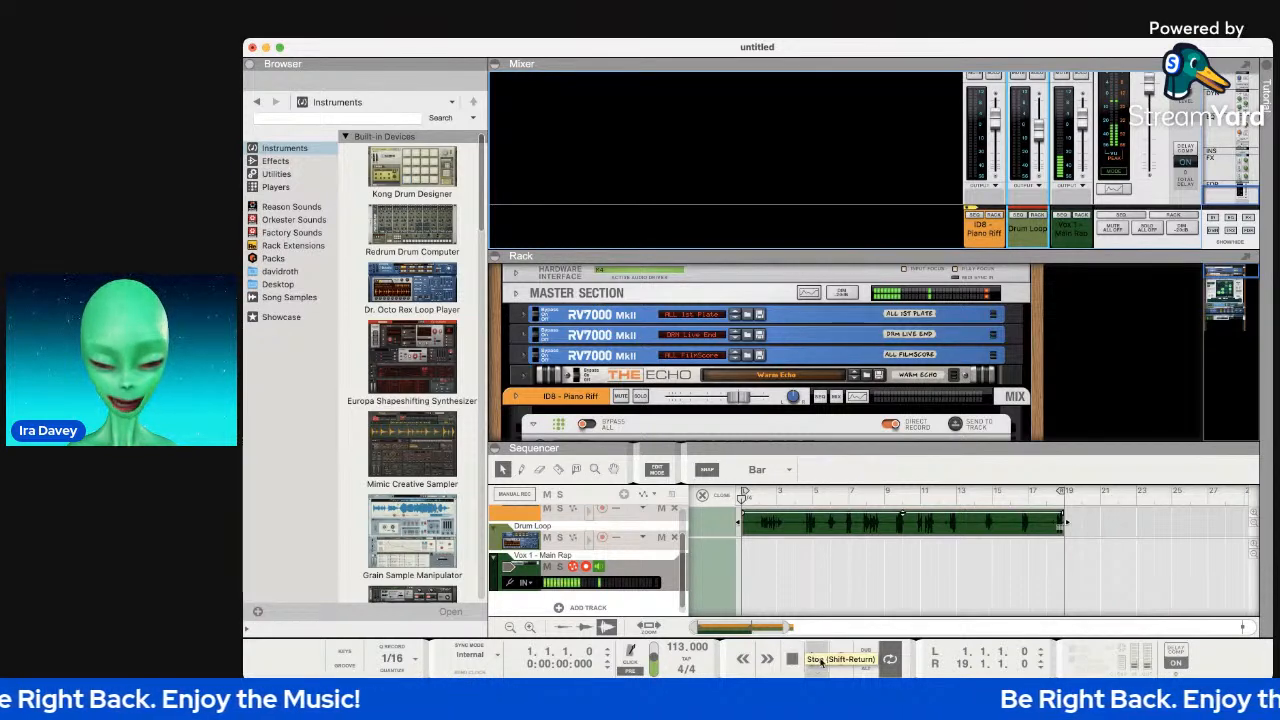
{"action": "left_click", "coordinate": [817, 660]}
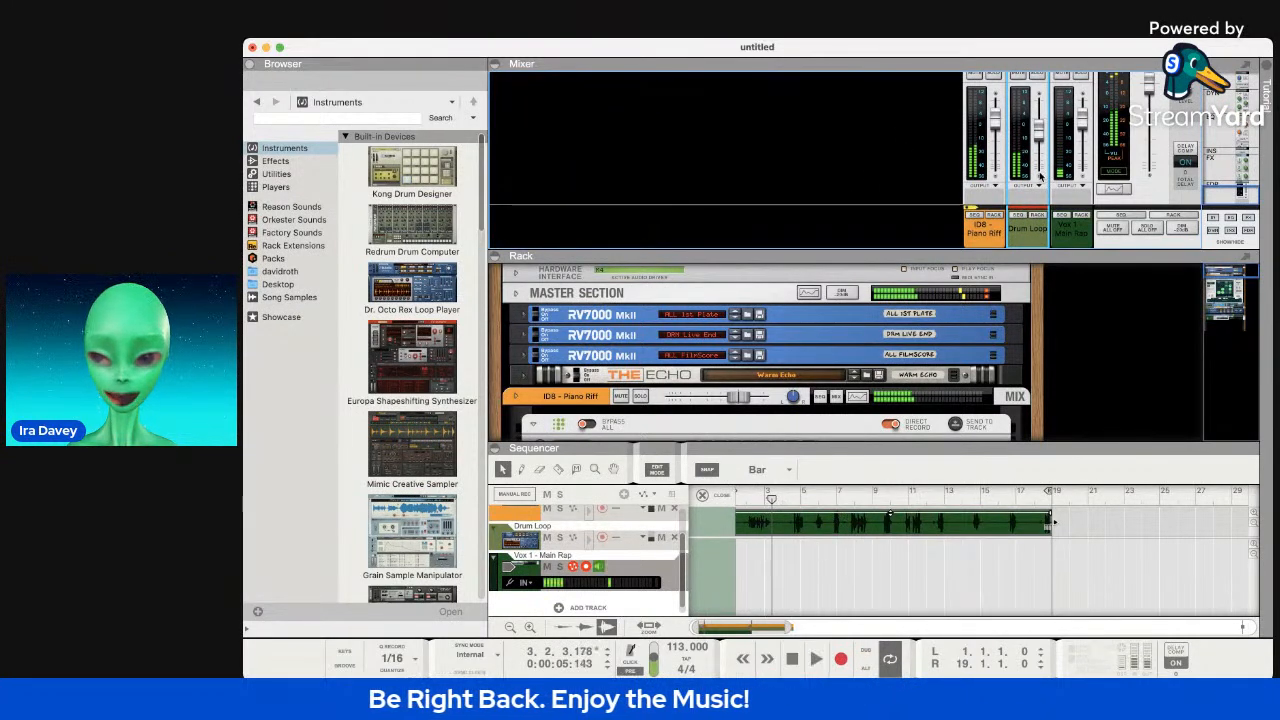
{"action": "left_click_drag", "start_coordinate": [834, 250], "coordinate": [848, 362]}
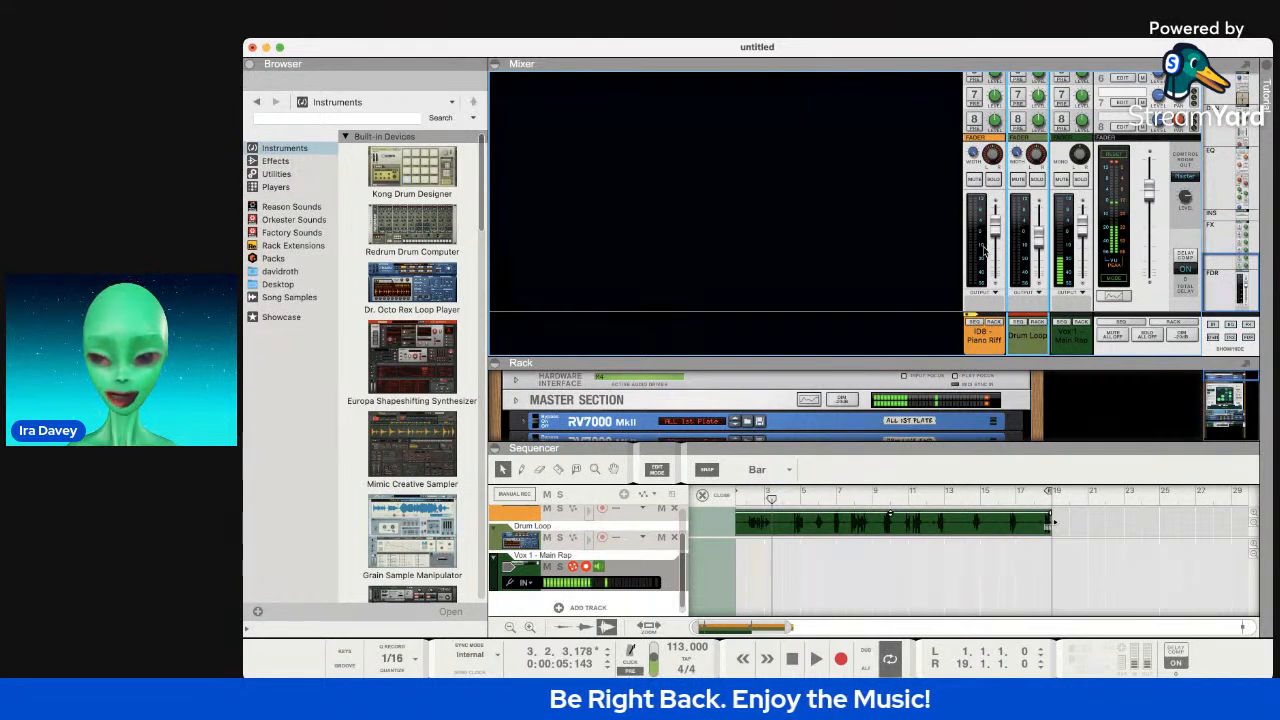
Push the Vox 1 - Main Rap fader up, then scroll the strips up to the input and dynamics sections.
{"action": "left_click_drag", "start_coordinate": [1085, 233], "coordinate": [1085, 230]}
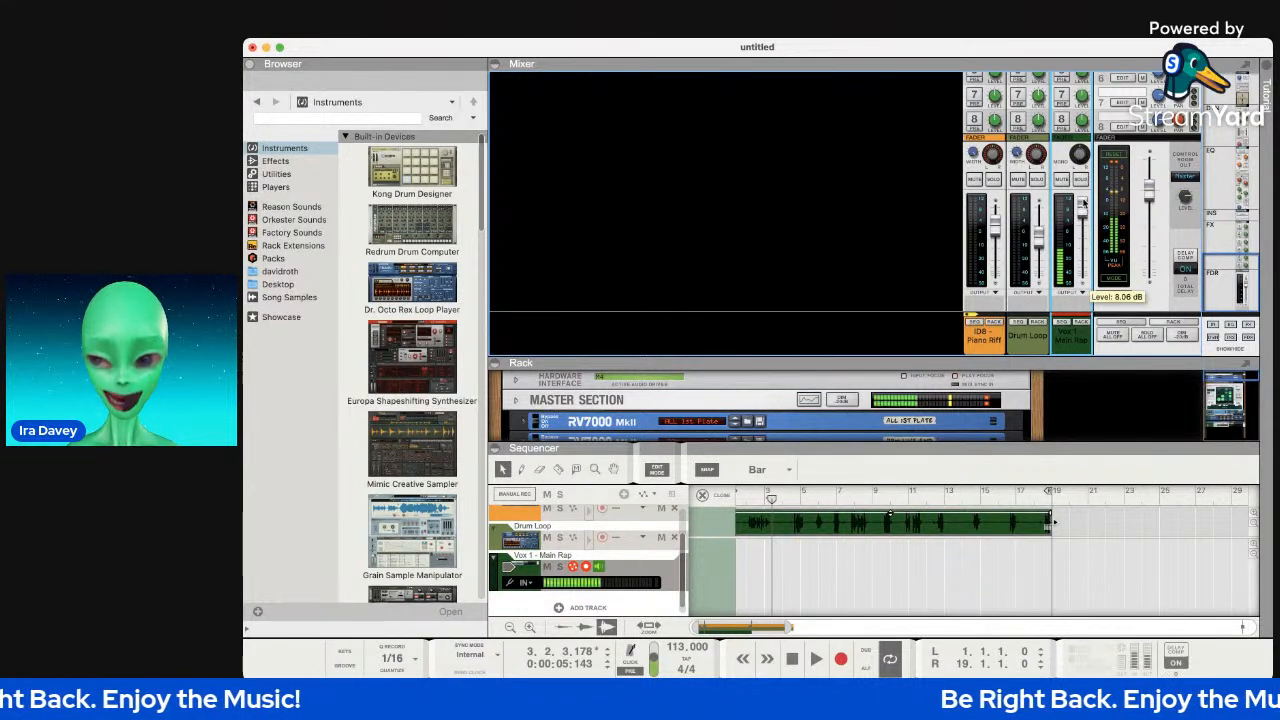
{"action": "mouse_move", "coordinate": [1083, 217]}
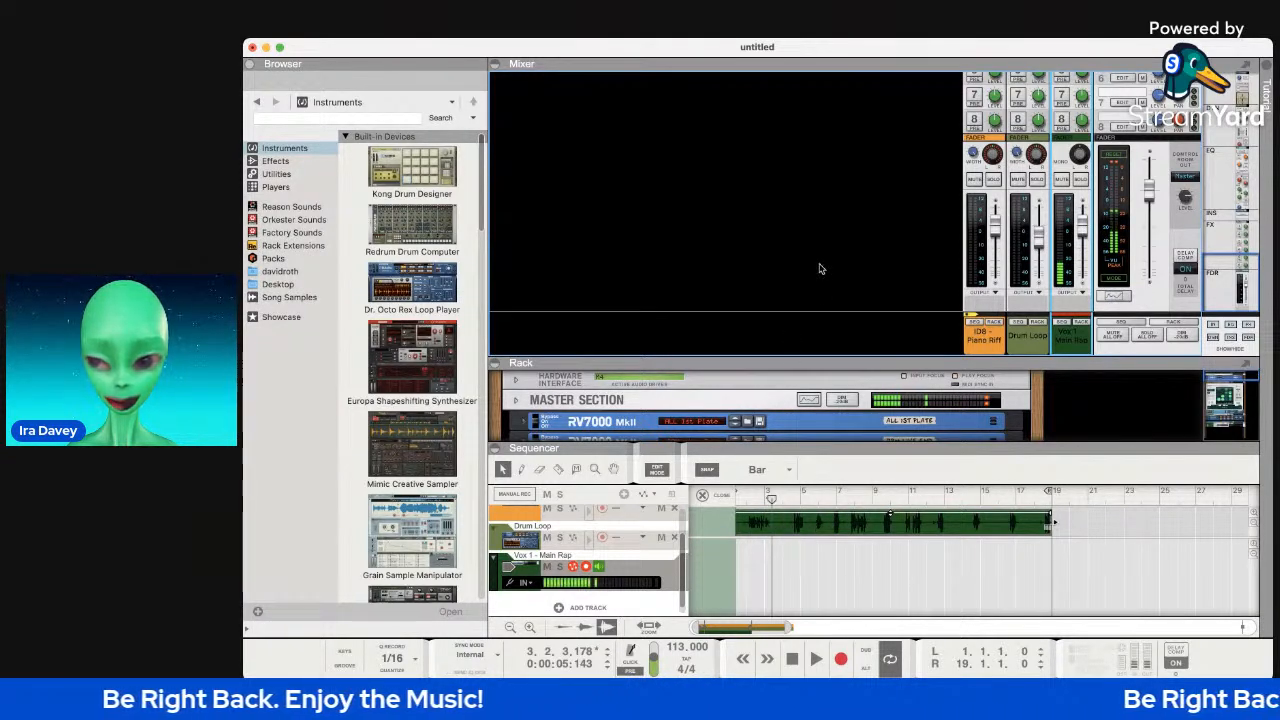
{"action": "scroll", "coordinate": [1047, 230], "scroll_direction": "up", "scroll_amount": 5}
{"action": "scroll", "coordinate": [1046, 230], "scroll_direction": "up", "scroll_amount": 6}
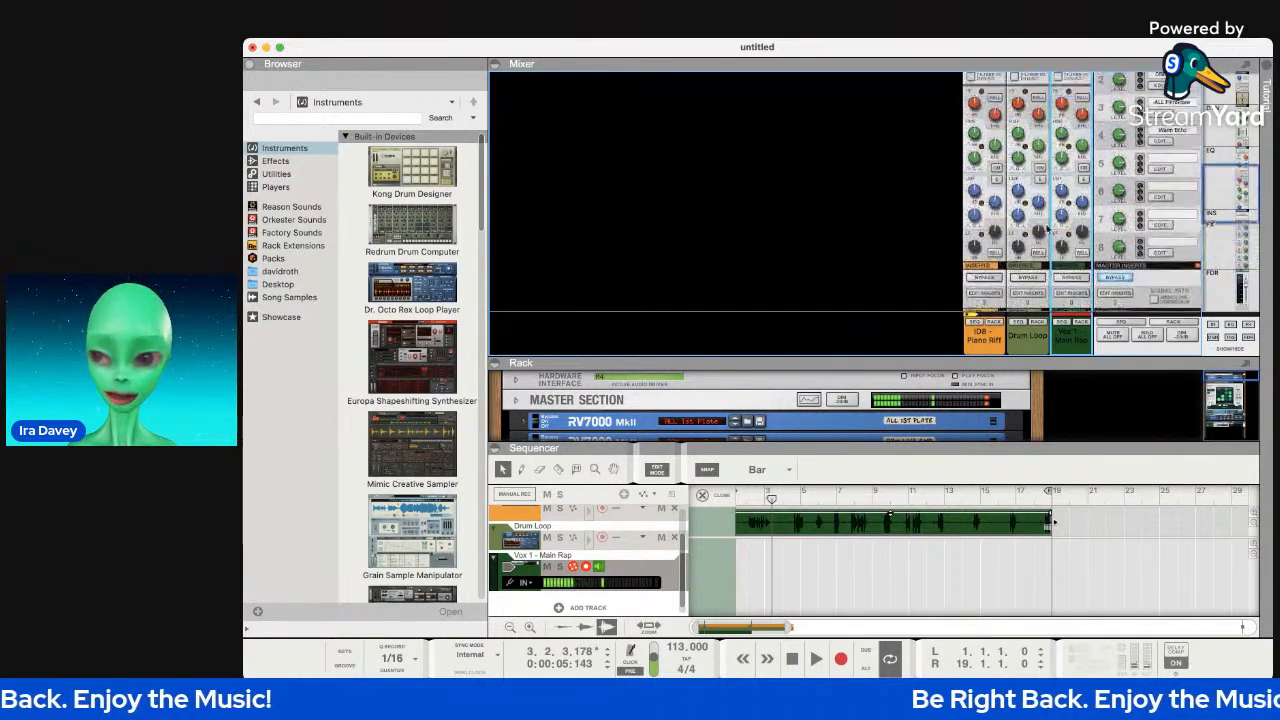
{"action": "scroll", "coordinate": [1046, 228], "scroll_direction": "up", "scroll_amount": 4}
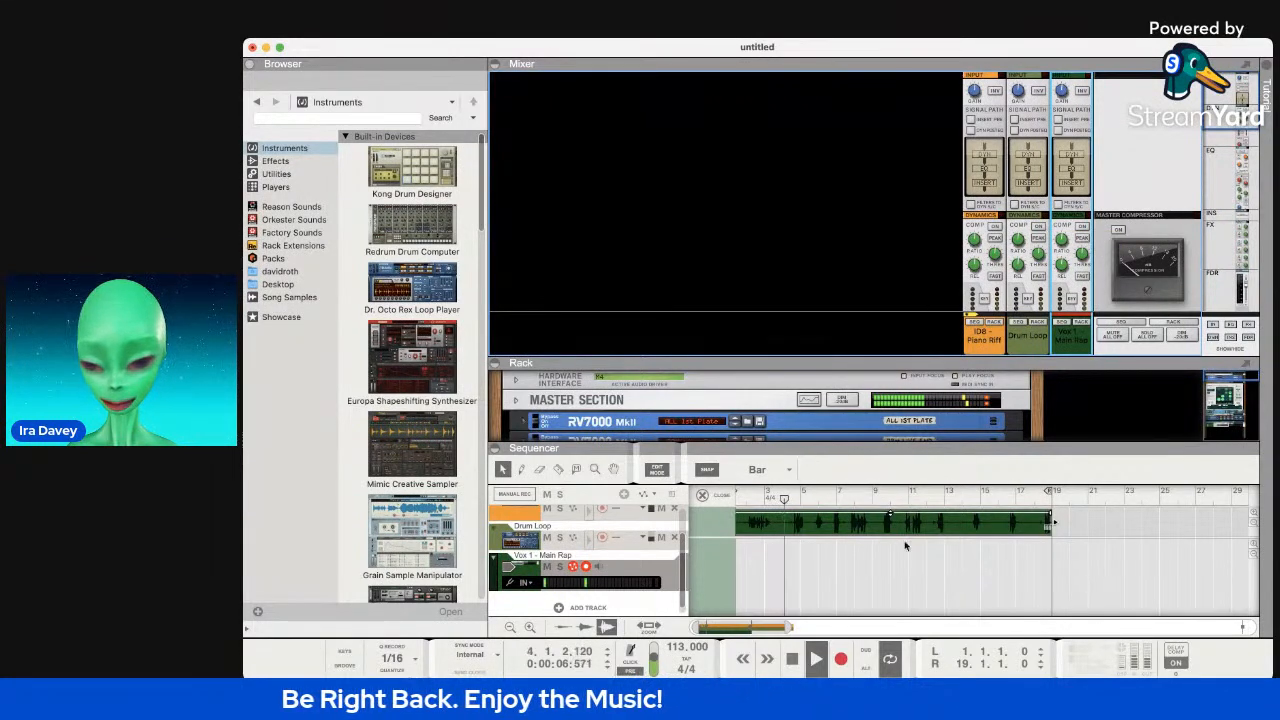
Solo the Vox 1 - Main Rap track and enable its compressor with fast attack and 2.2:1 ratio.
{"action": "scroll", "coordinate": [561, 556], "scroll_direction": "up", "scroll_amount": 3}
{"action": "scroll", "coordinate": [561, 557], "scroll_direction": "down", "scroll_amount": 3}
{"action": "left_click", "coordinate": [560, 559]}
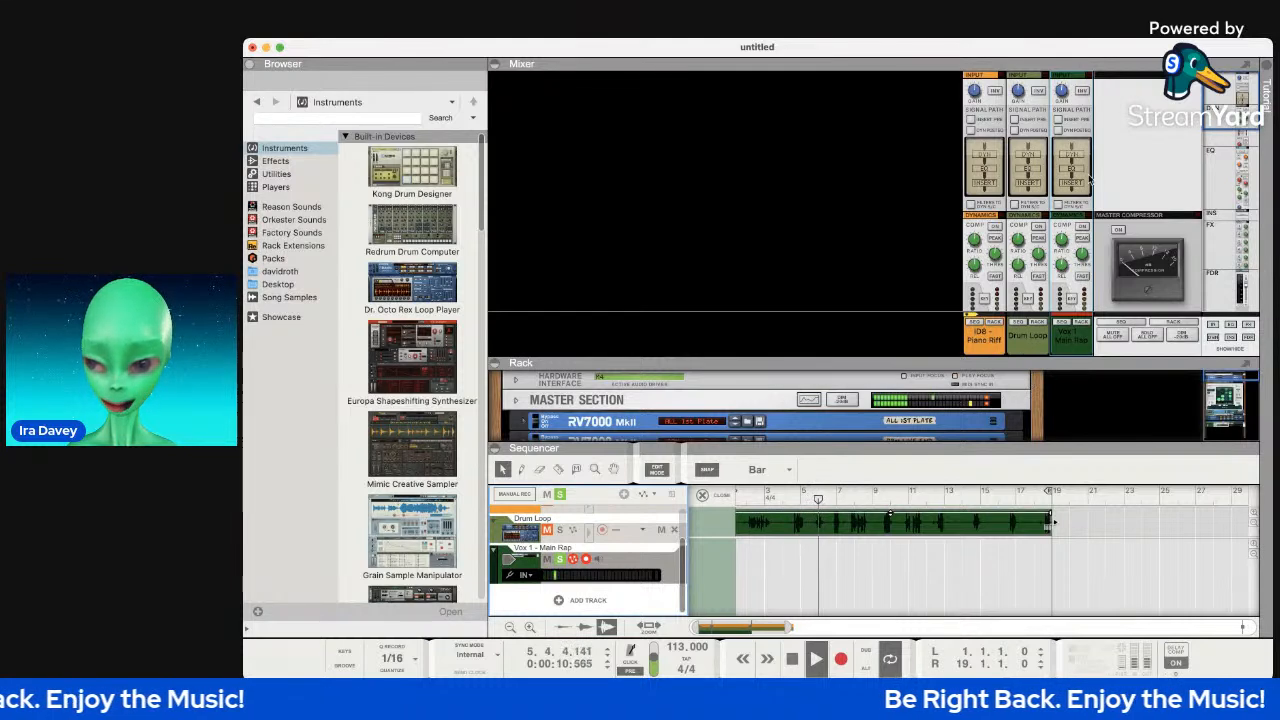
{"action": "left_click", "coordinate": [1080, 228]}
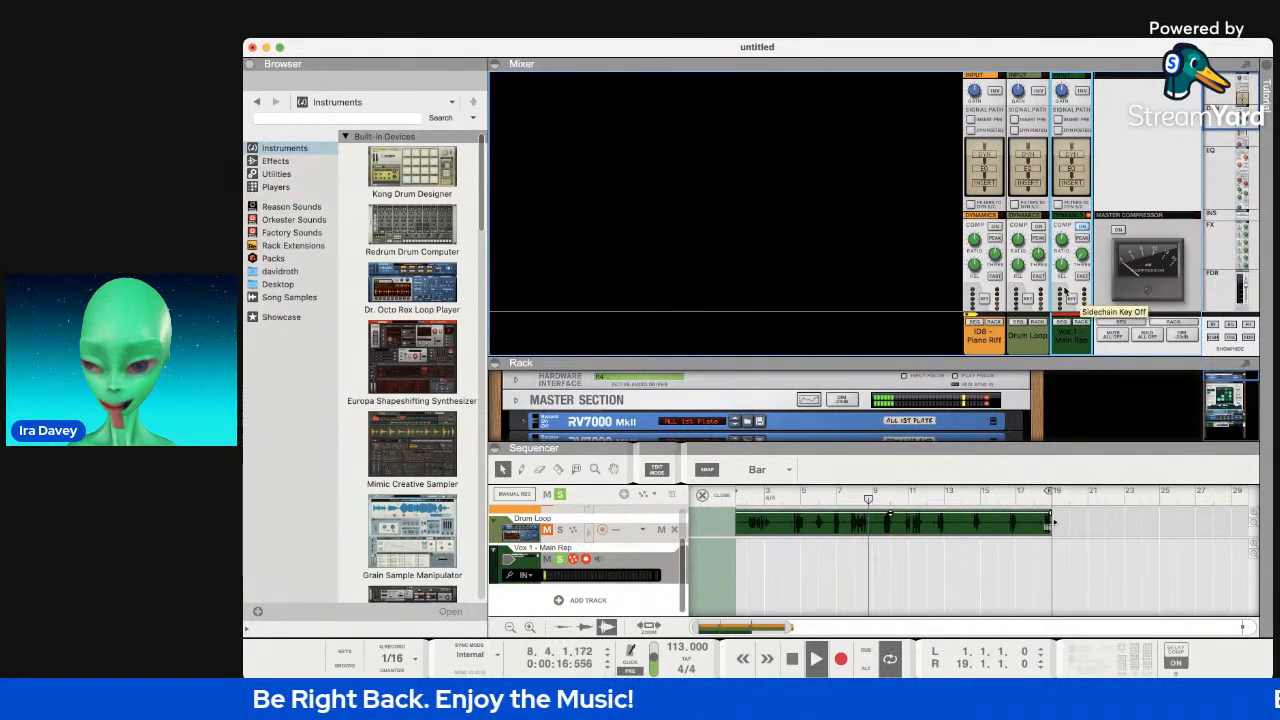
{"action": "scroll", "coordinate": [1084, 260], "scroll_direction": "down", "scroll_amount": 3}
{"action": "left_click", "coordinate": [1082, 207]}
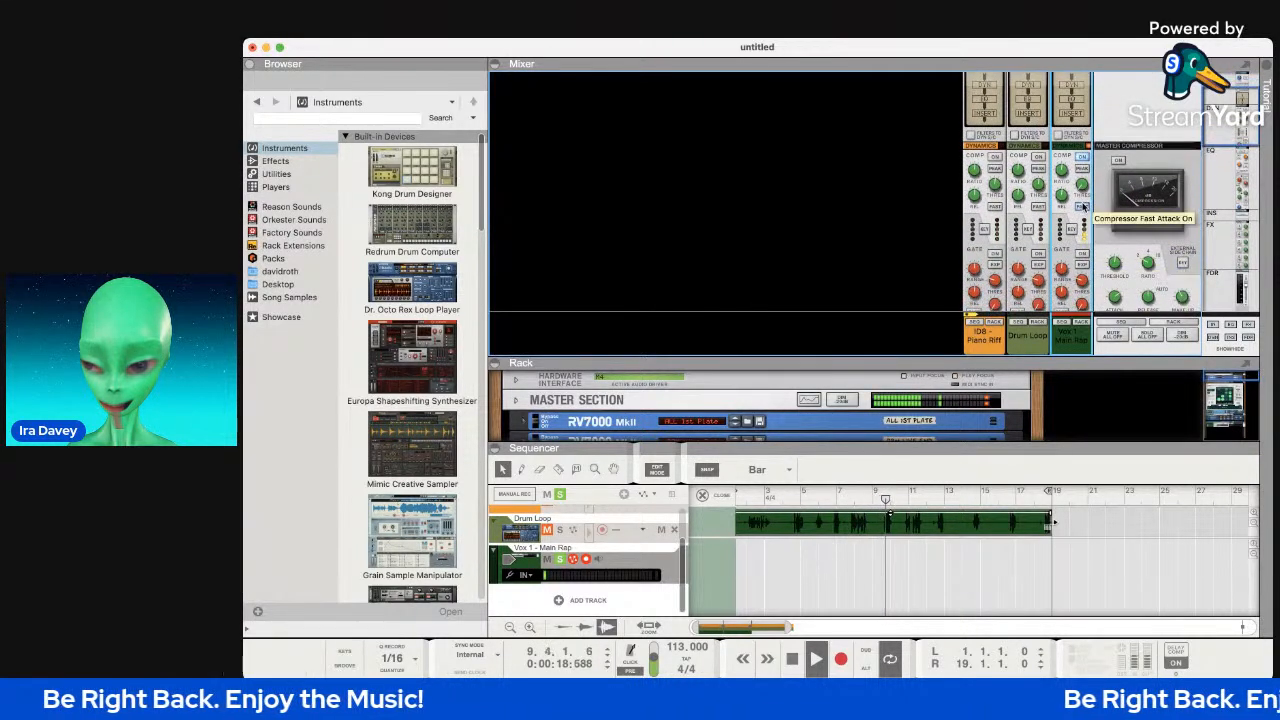
{"action": "left_click_drag", "start_coordinate": [1061, 177], "coordinate": [1061, 184]}
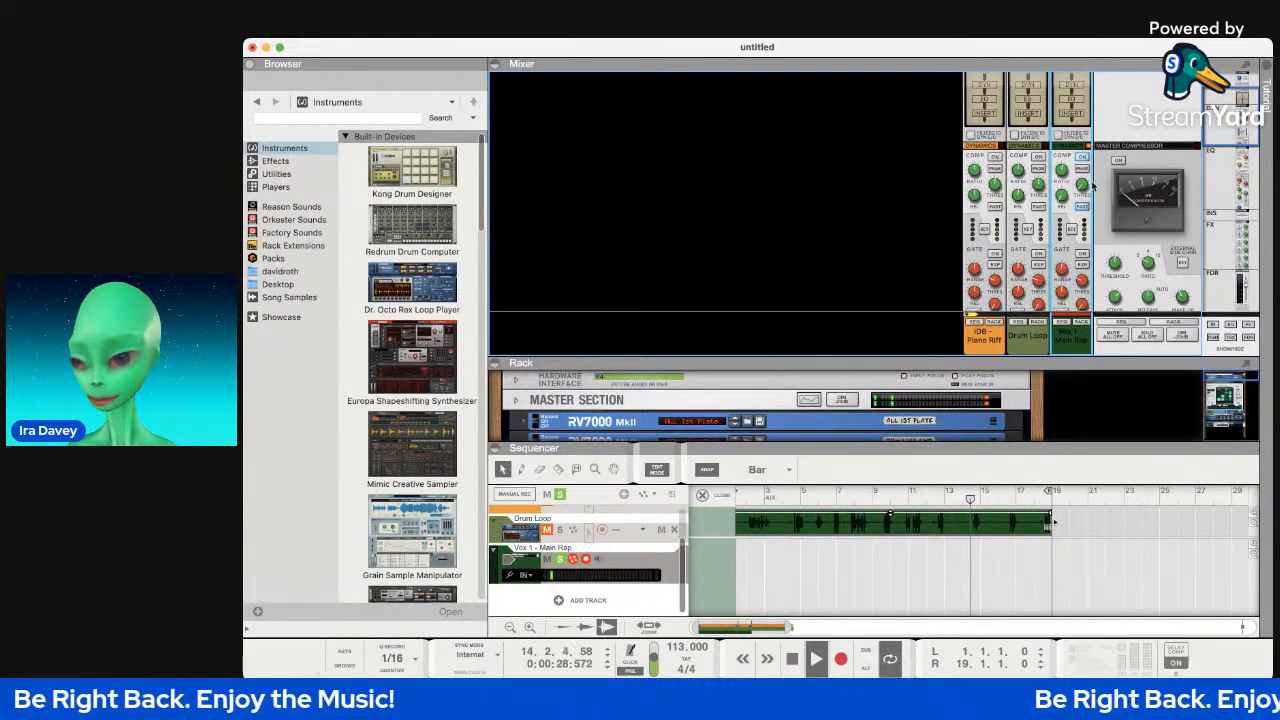
Boost the Vox 1 channel's input gain to about 10.7 dB.
{"action": "scroll", "coordinate": [1070, 228], "scroll_direction": "down", "scroll_amount": 3}
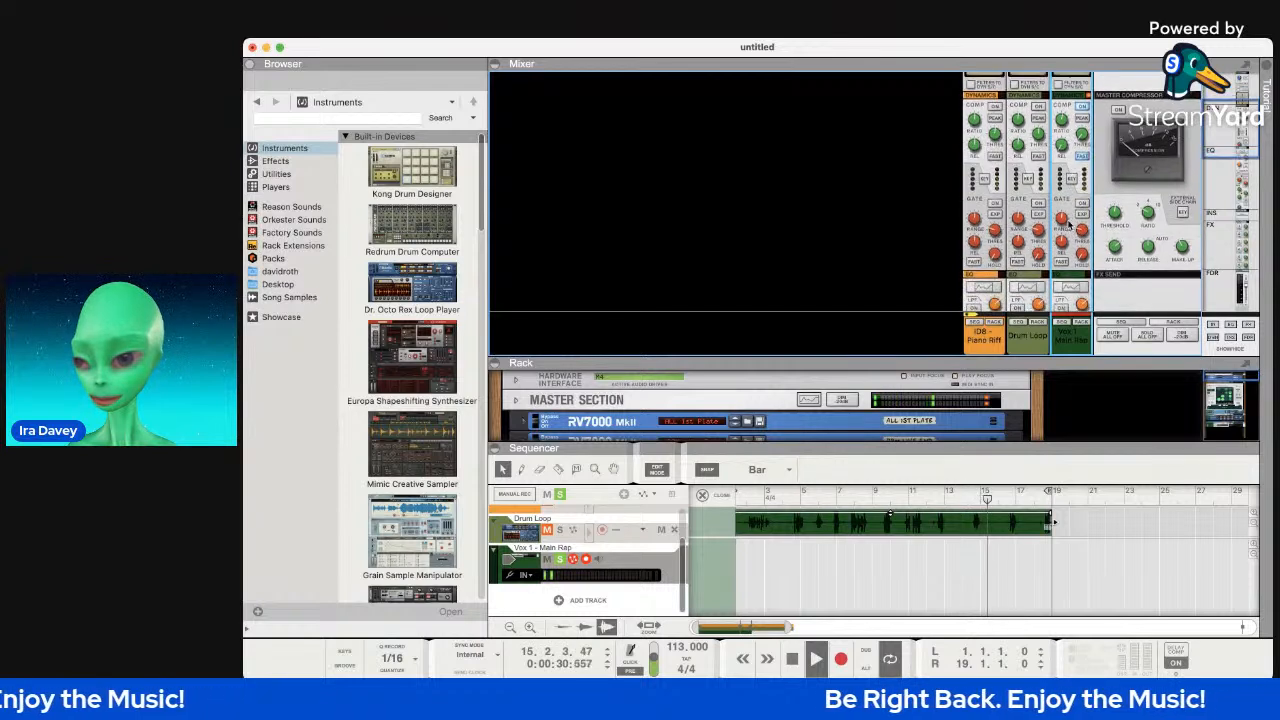
{"action": "scroll", "coordinate": [1071, 237], "scroll_direction": "down", "scroll_amount": 4}
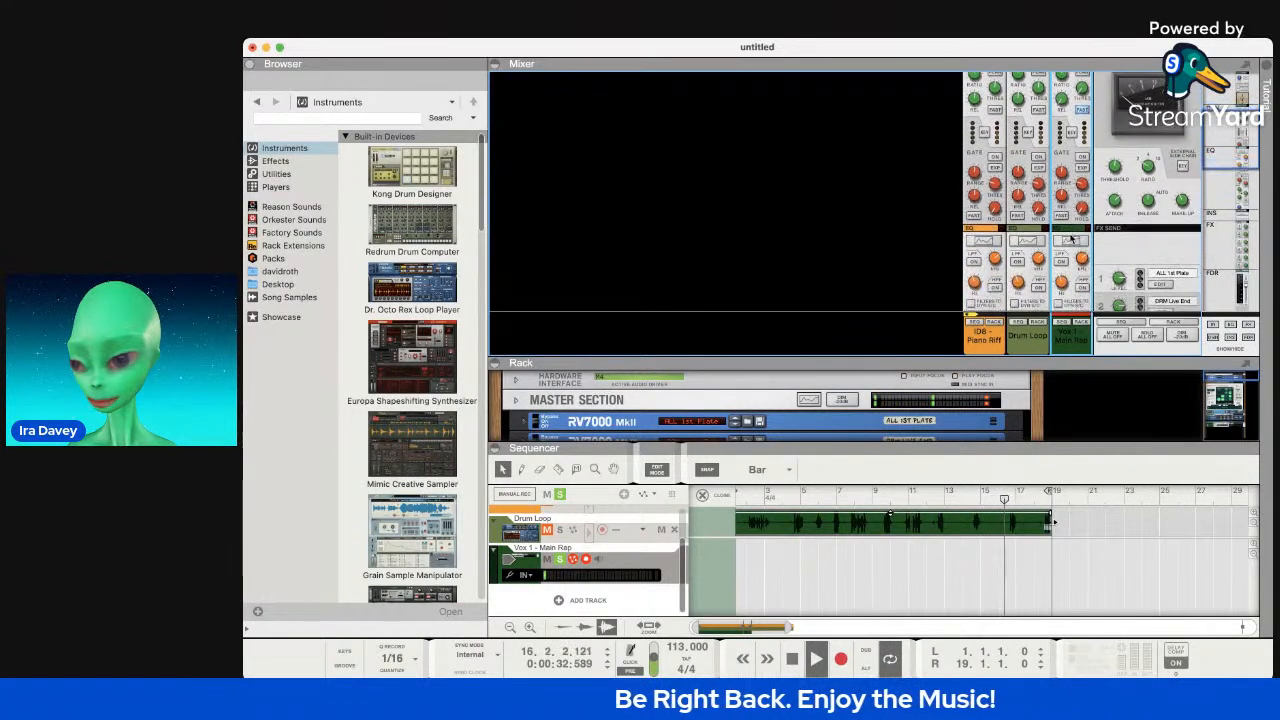
{"action": "scroll", "coordinate": [1079, 213], "scroll_direction": "up", "scroll_amount": 8}
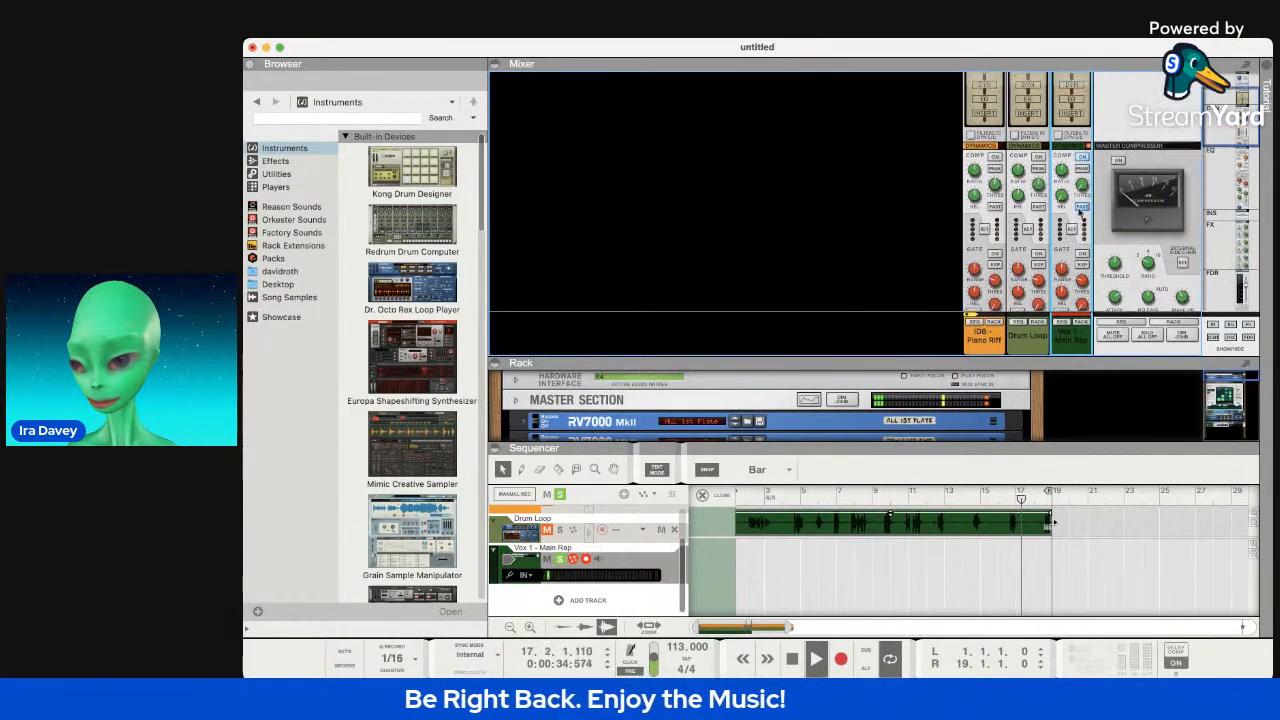
{"action": "mouse_move", "coordinate": [1062, 91]}
{"action": "left_click_drag", "start_coordinate": [1062, 91], "coordinate": [1062, 83]}
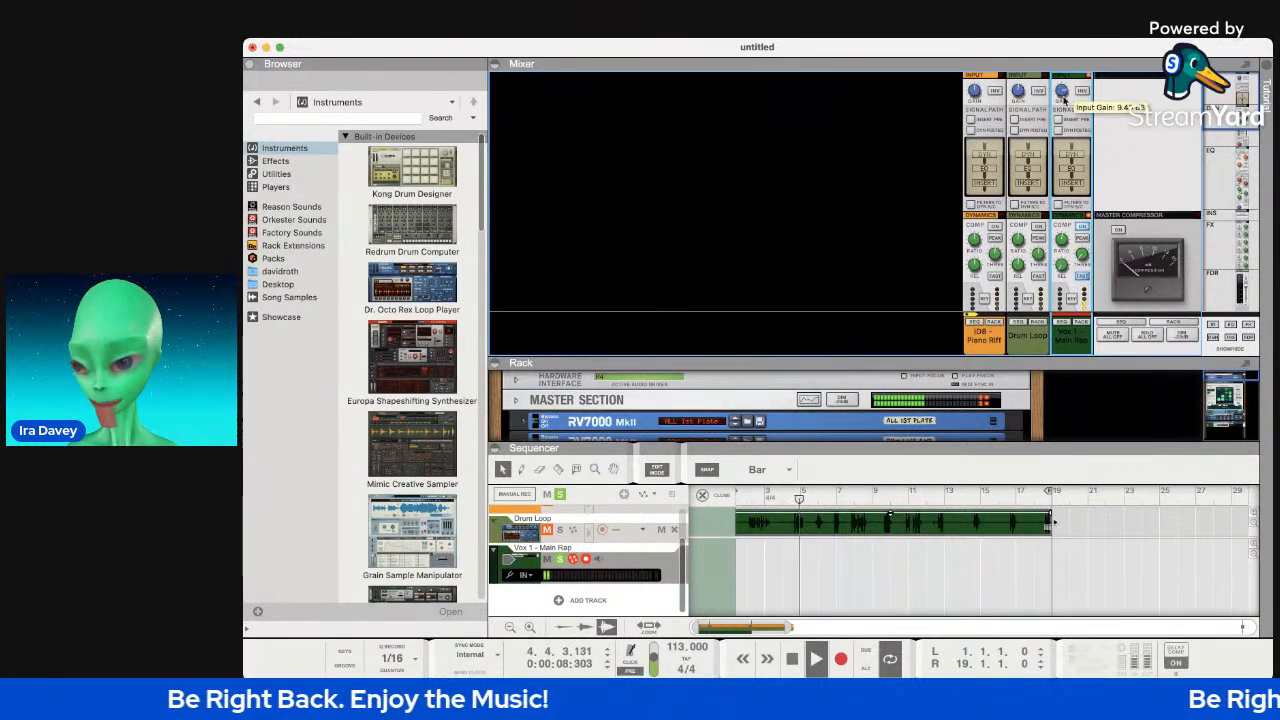
{"action": "scroll", "coordinate": [1068, 222], "scroll_direction": "down", "scroll_amount": 3}
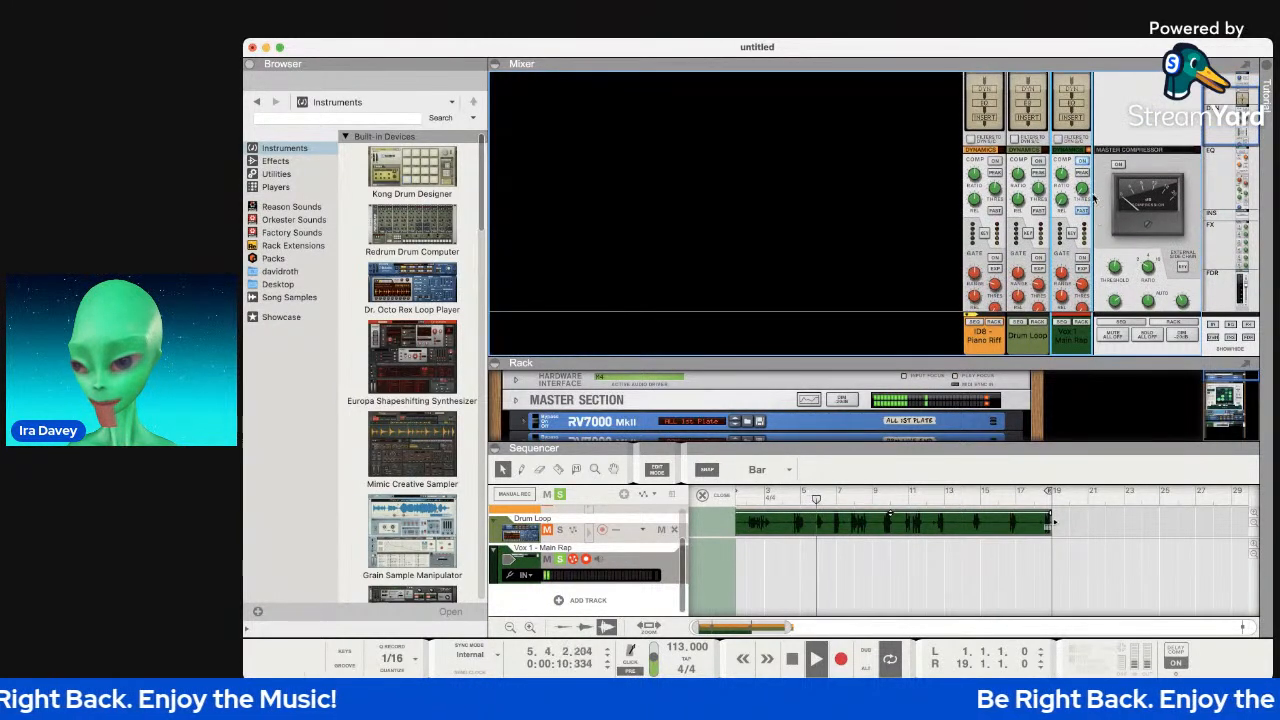
{"action": "mouse_move", "coordinate": [1082, 194]}
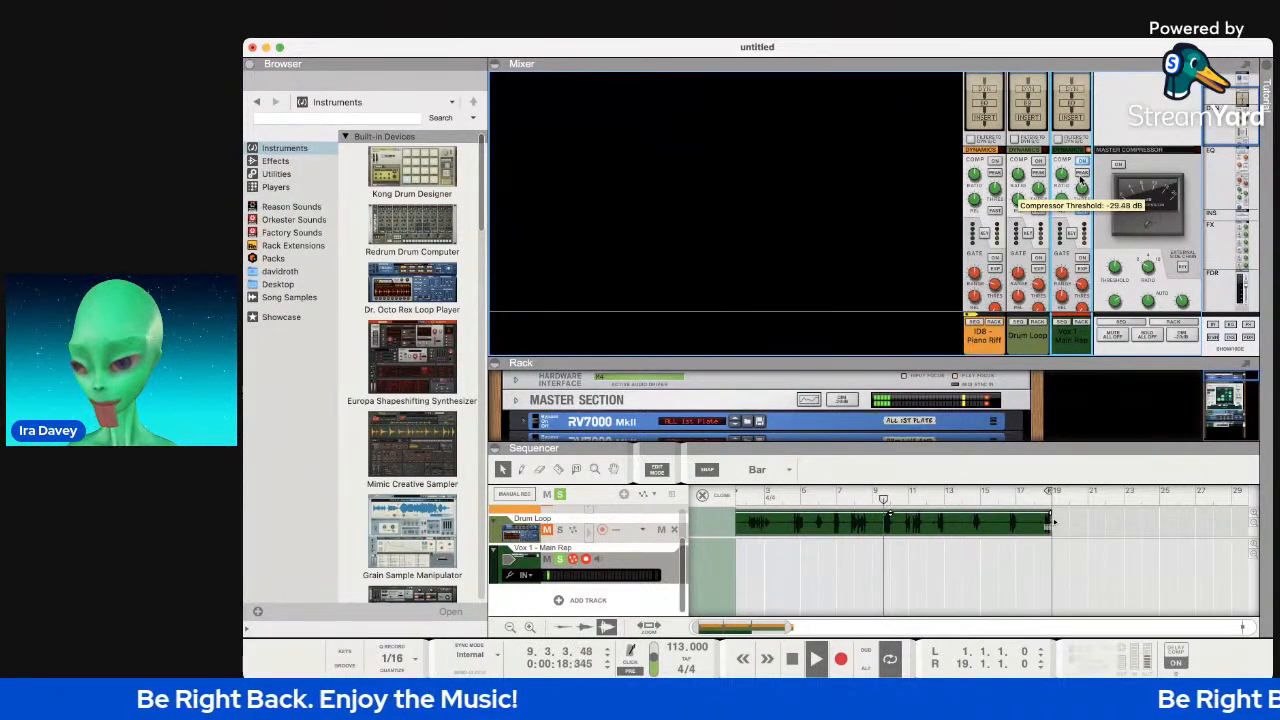
Scroll back to the input section and check the Vox 1 input gain setting.
{"action": "scroll", "coordinate": [1075, 180], "scroll_direction": "up", "scroll_amount": 2}
{"action": "scroll", "coordinate": [1060, 178], "scroll_direction": "up", "scroll_amount": 1}
{"action": "scroll", "coordinate": [1060, 180], "scroll_direction": "up", "scroll_amount": 2}
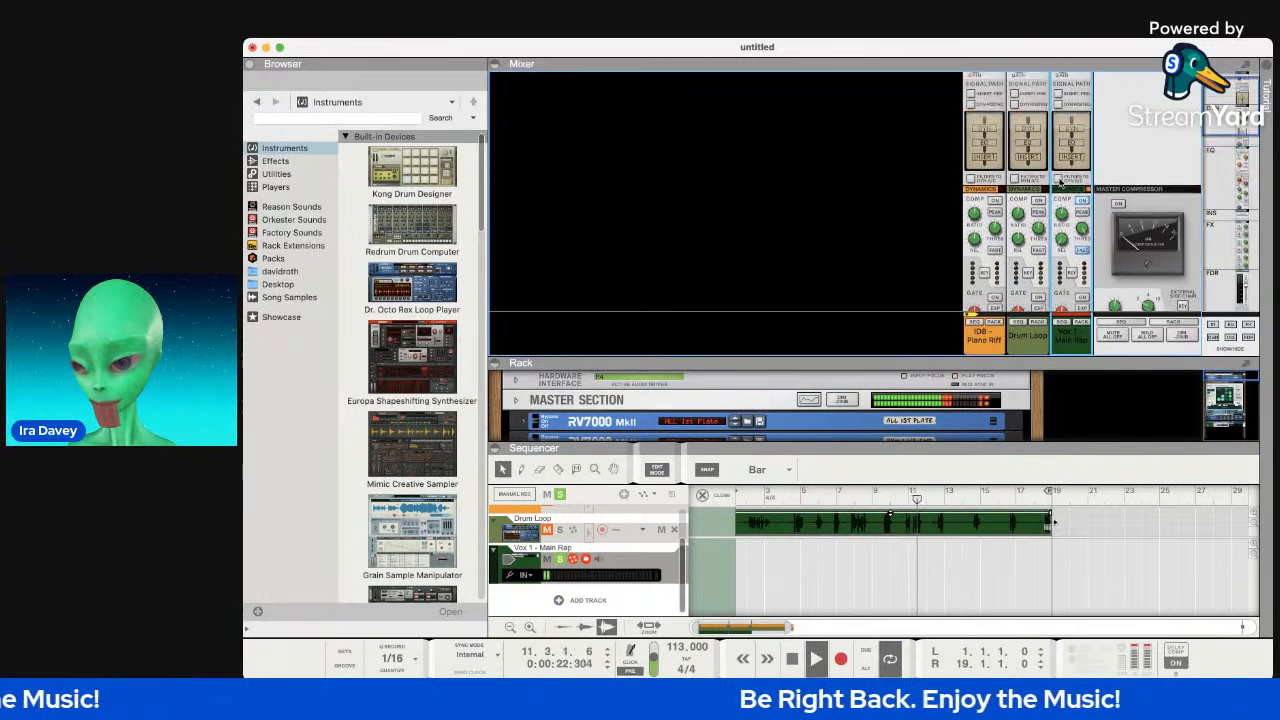
{"action": "scroll", "coordinate": [1060, 180], "scroll_direction": "up", "scroll_amount": 2}
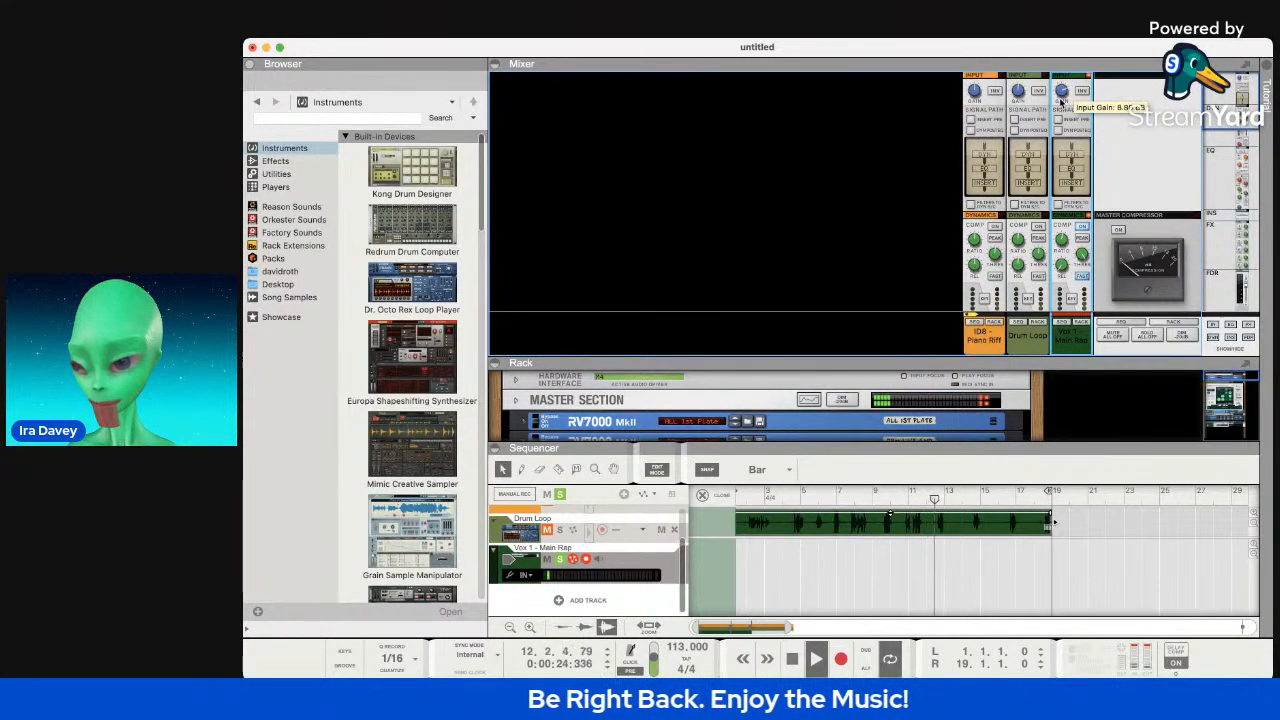
{"action": "scroll", "coordinate": [1060, 113], "scroll_direction": "down", "scroll_amount": 10}
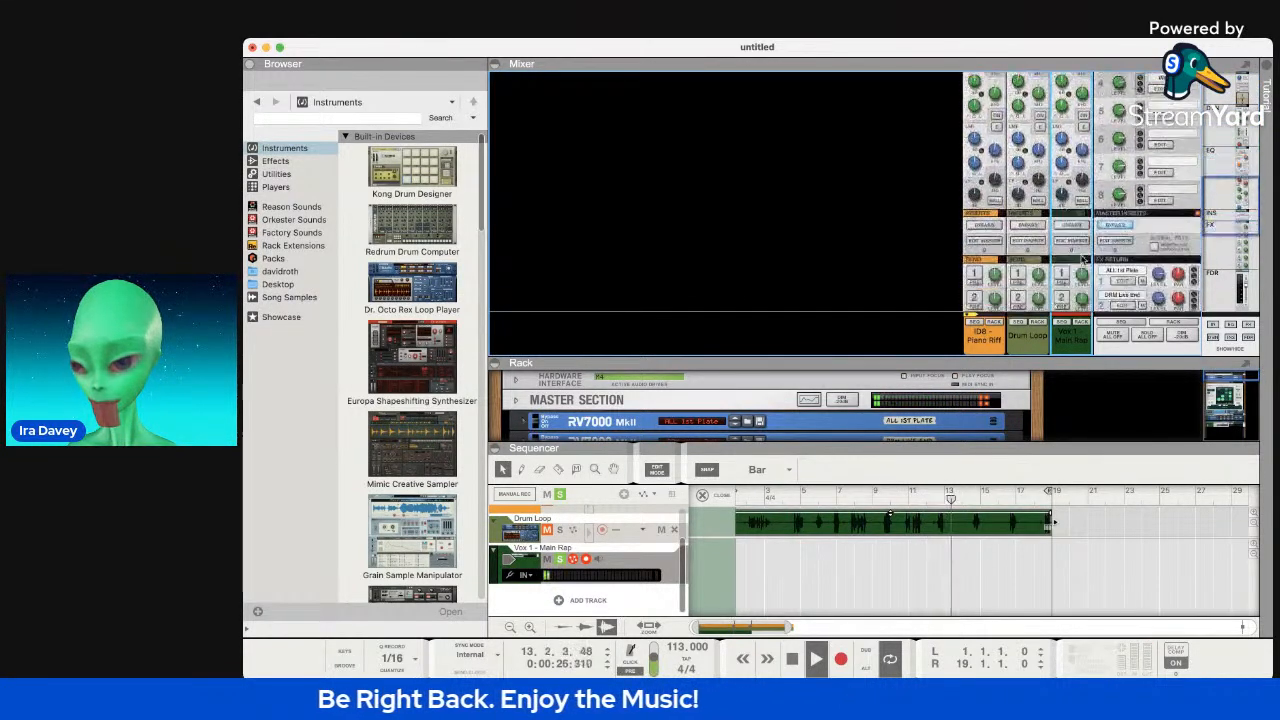
{"action": "scroll", "coordinate": [1081, 258], "scroll_direction": "down", "scroll_amount": 5}
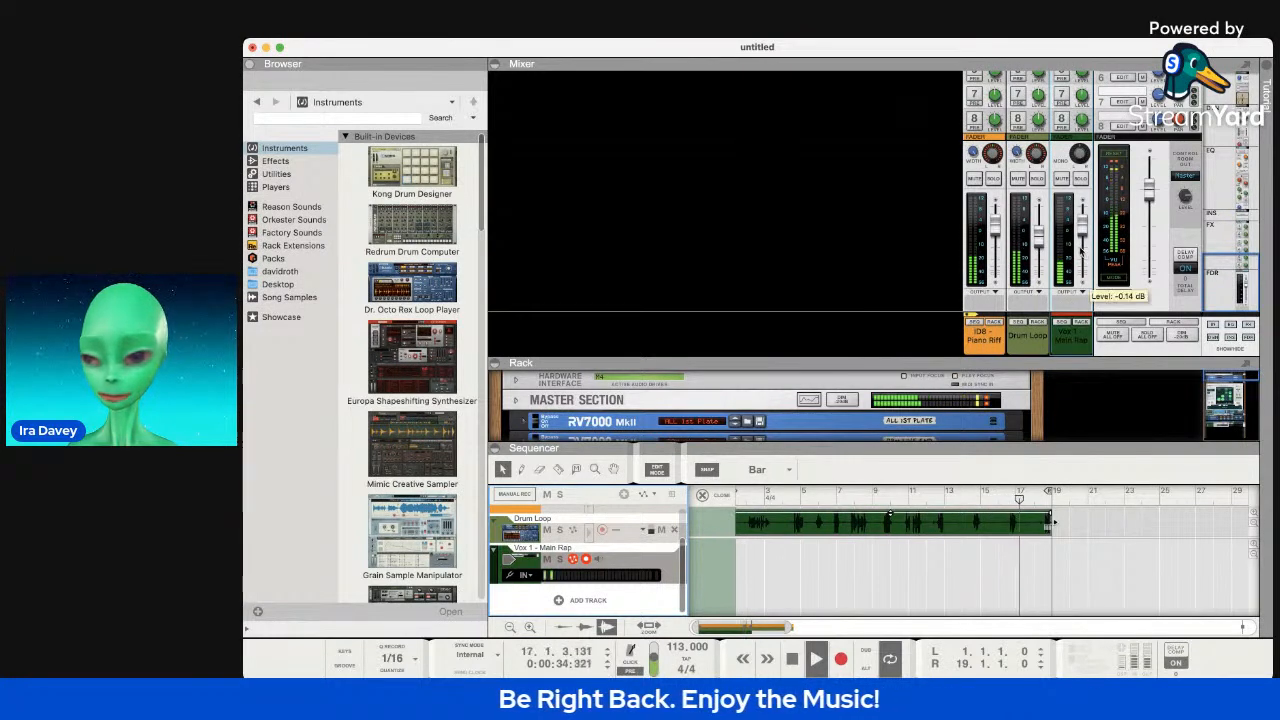
{"action": "scroll", "coordinate": [1051, 150], "scroll_direction": "up", "scroll_amount": 5}
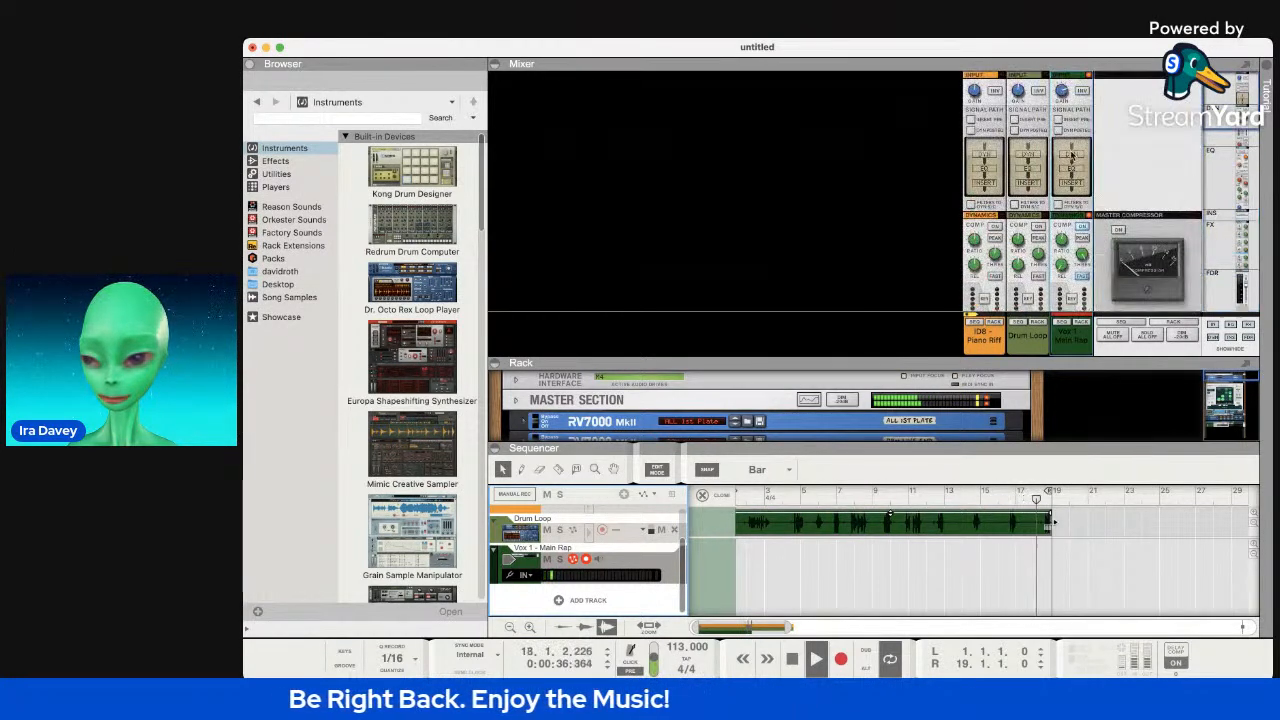
{"action": "left_click", "coordinate": [1065, 94]}
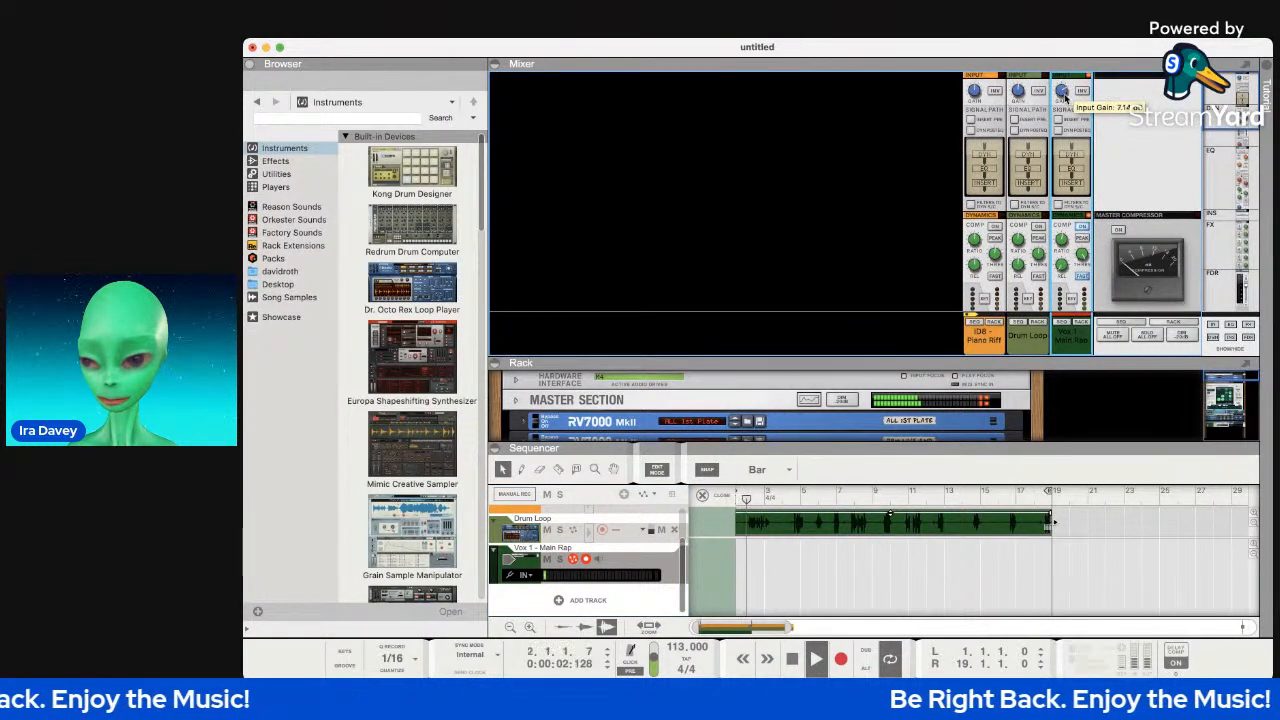
Lower the vocal compressor threshold and raise the vocal gate threshold to about -8 dB.
{"action": "scroll", "coordinate": [1086, 235], "scroll_direction": "down", "scroll_amount": 3}
{"action": "scroll", "coordinate": [1086, 231], "scroll_direction": "up", "scroll_amount": 1}
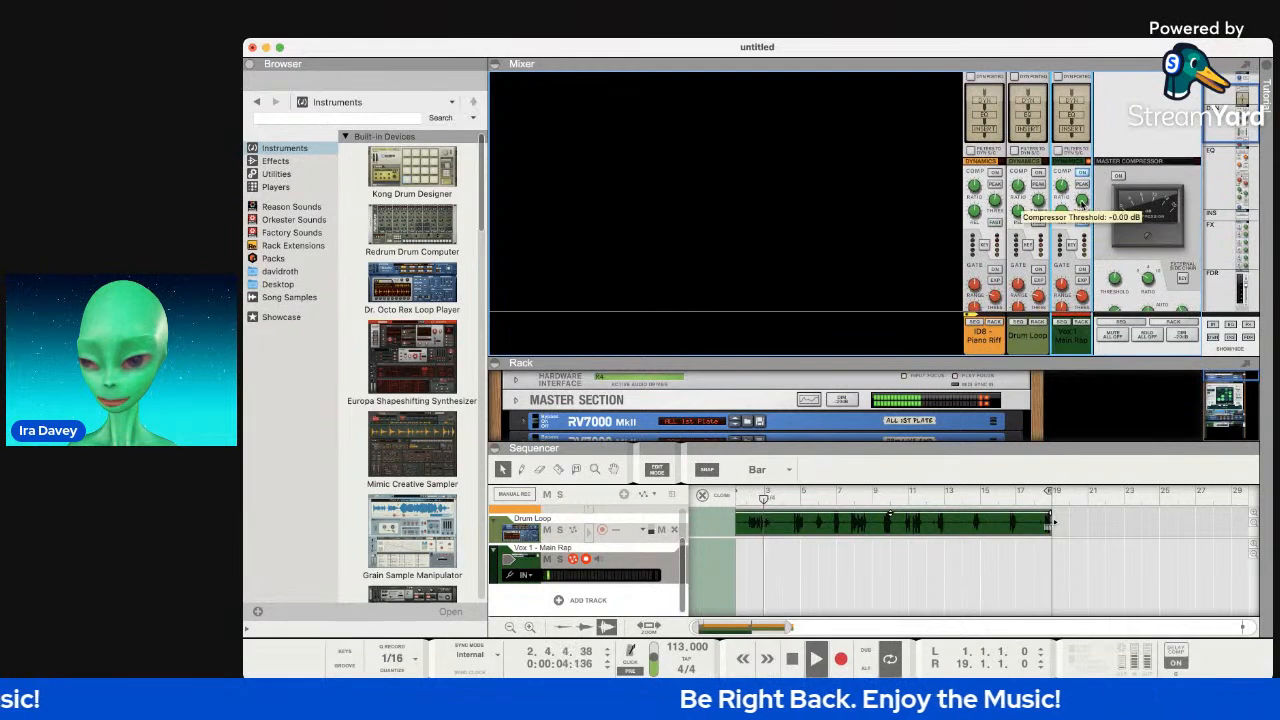
{"action": "scroll", "coordinate": [1073, 163], "scroll_direction": "up", "scroll_amount": 3}
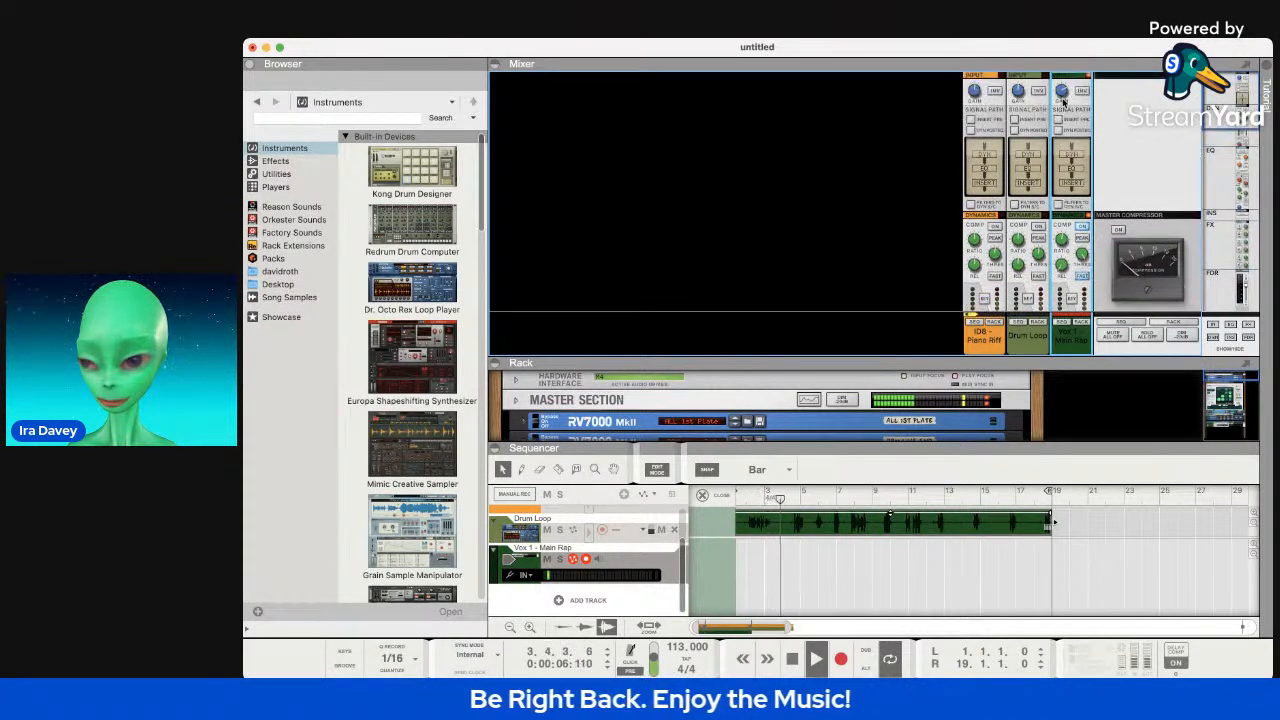
{"action": "scroll", "coordinate": [1075, 180], "scroll_direction": "down", "scroll_amount": 5}
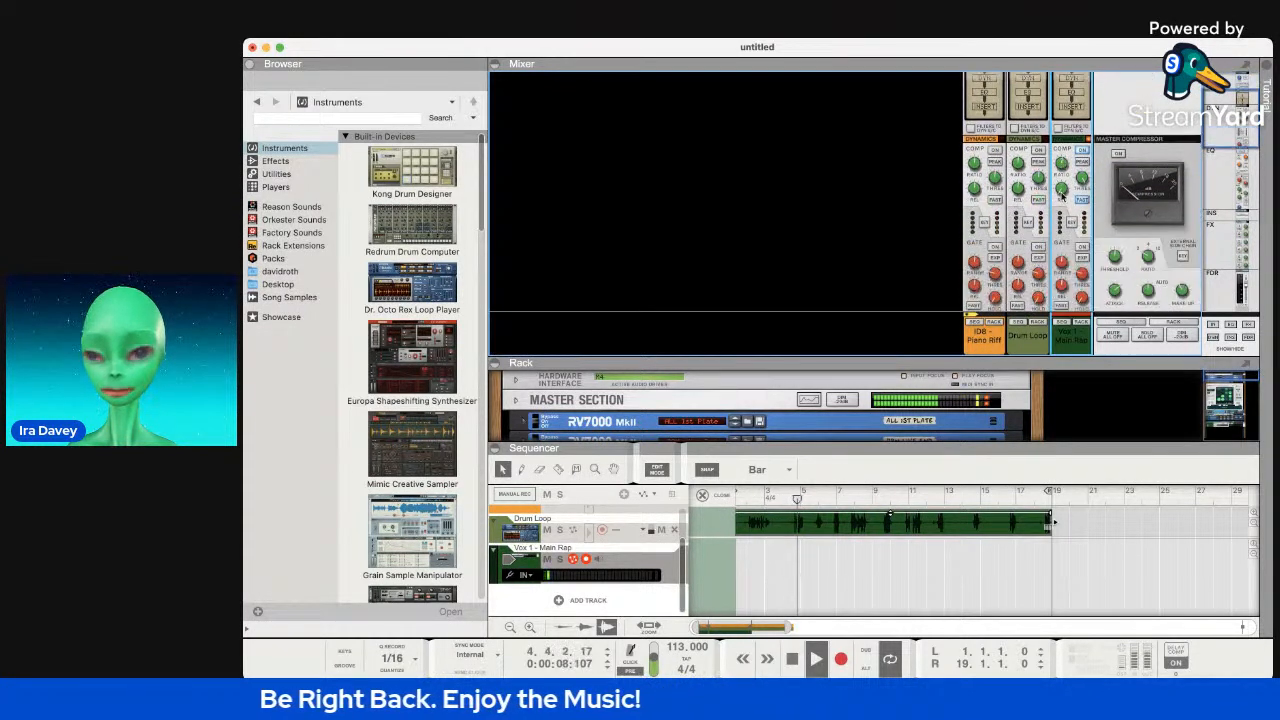
{"action": "left_click_drag", "start_coordinate": [1080, 164], "coordinate": [1080, 170]}
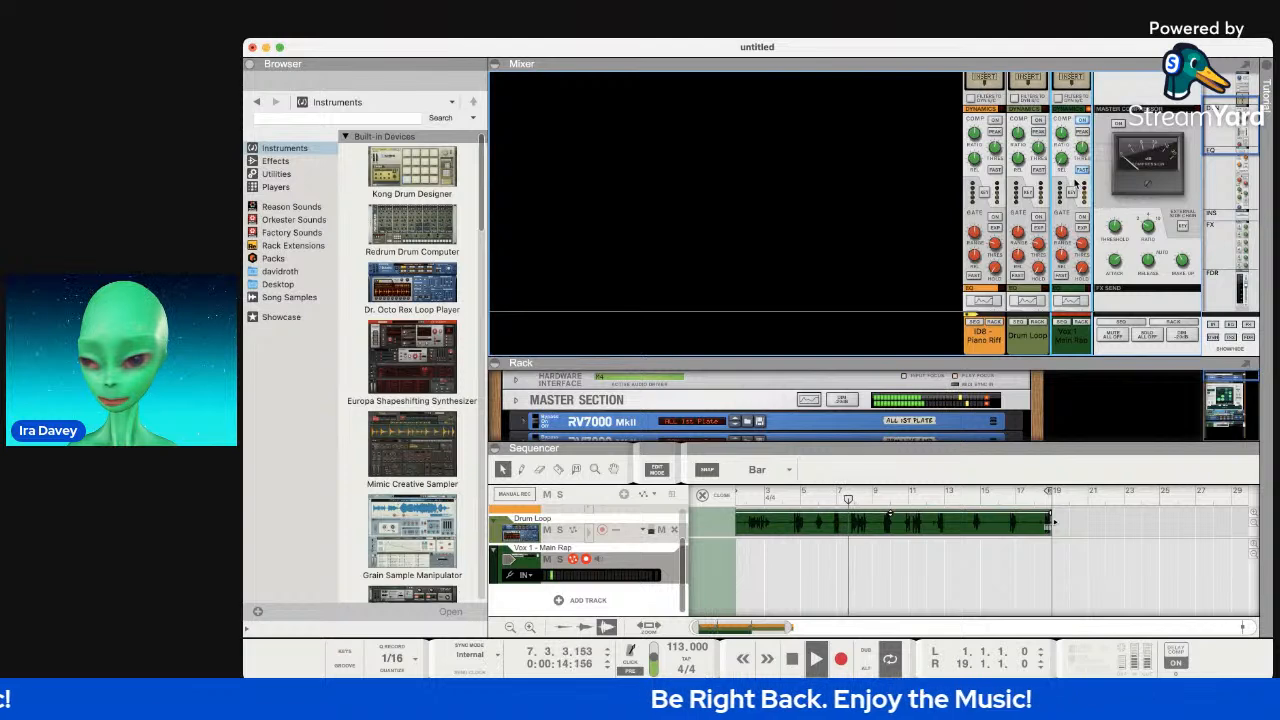
{"action": "mouse_move", "coordinate": [1081, 153]}
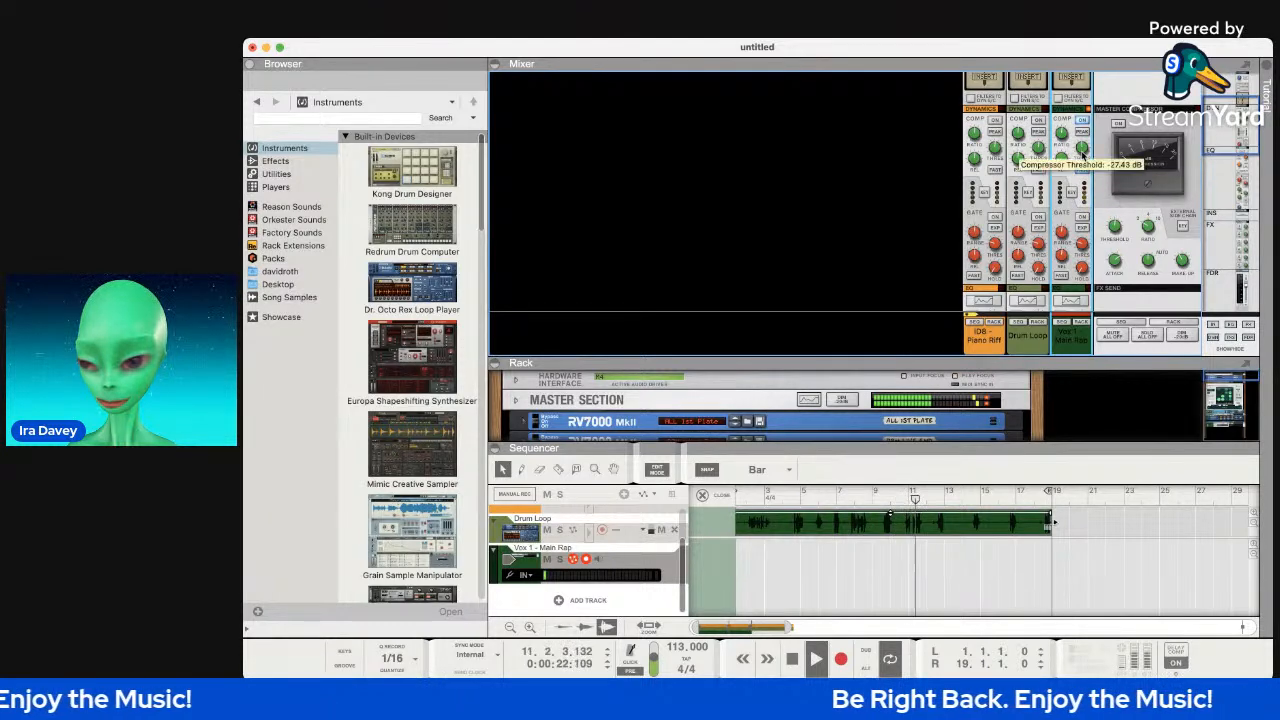
{"action": "scroll", "coordinate": [1100, 265], "scroll_direction": "down", "scroll_amount": 4}
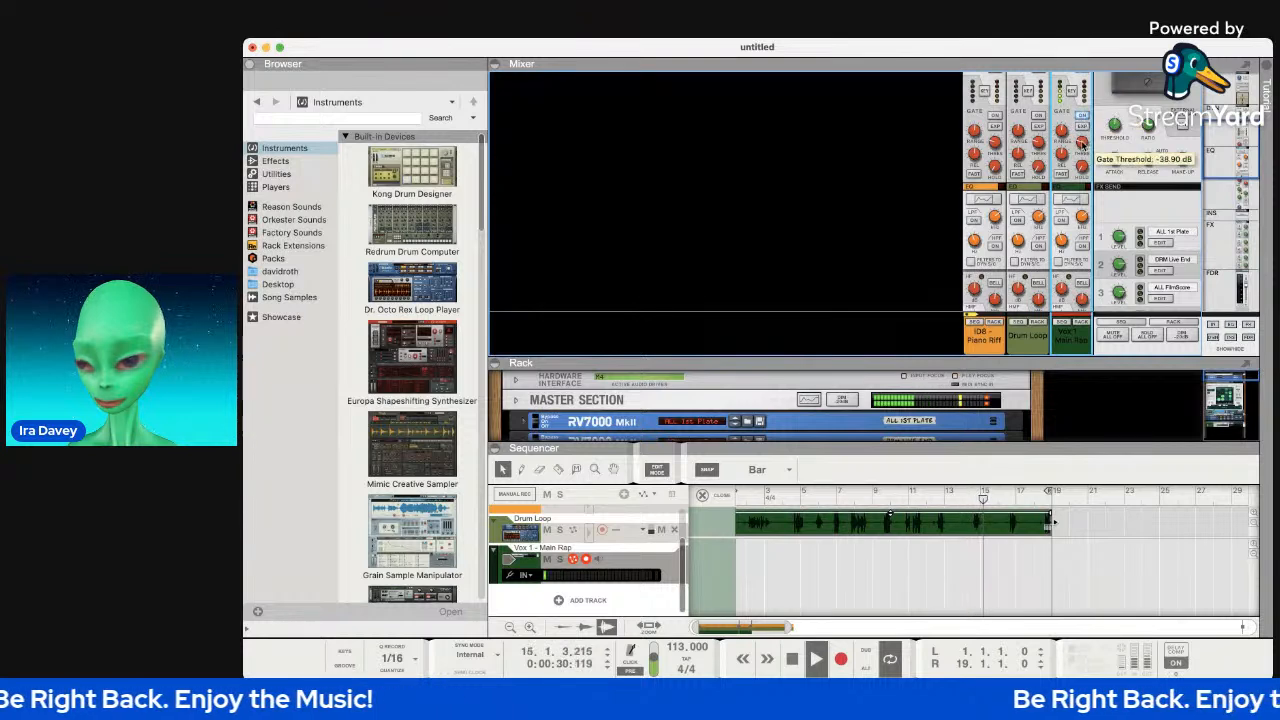
{"action": "left_click_drag", "start_coordinate": [1080, 145], "coordinate": [1086, 116]}
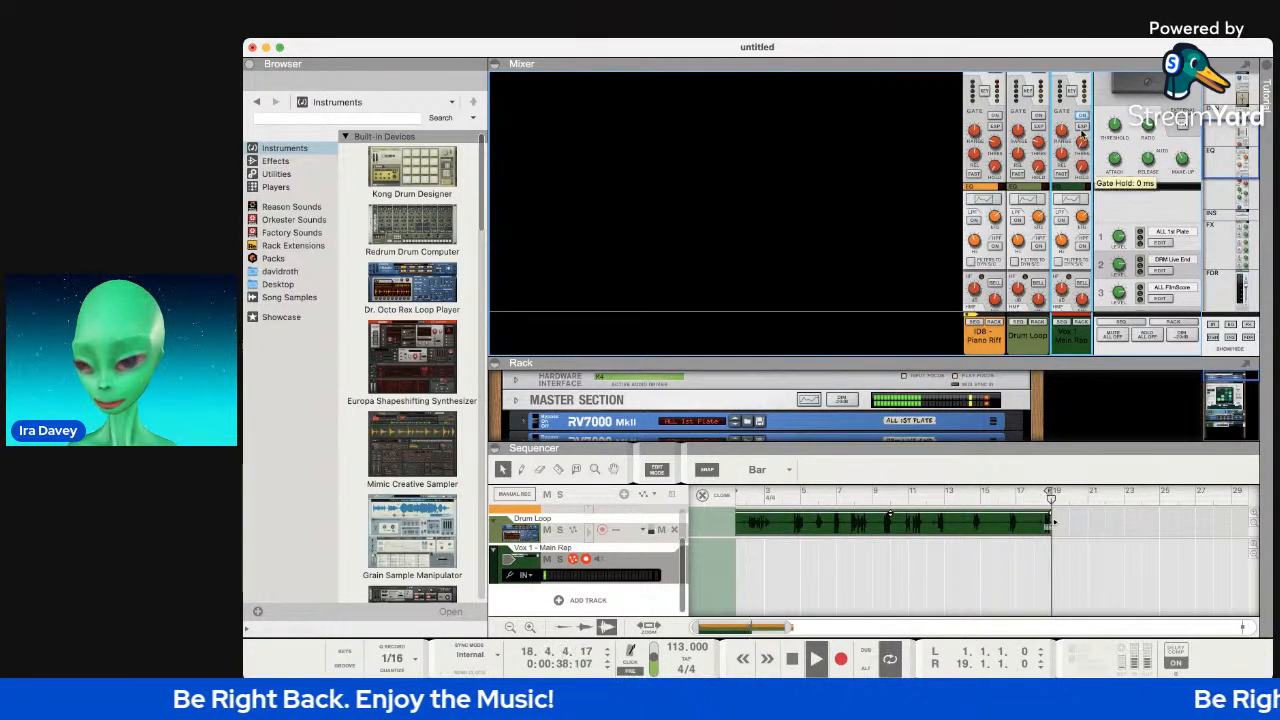
Set the iD8 piano channel's stereo width to 93 and raise the Drum Loop fader to about -8.78 dB.
{"action": "scroll", "coordinate": [1060, 222], "scroll_direction": "down", "scroll_amount": 1}
{"action": "scroll", "coordinate": [1058, 222], "scroll_direction": "down", "scroll_amount": 5}
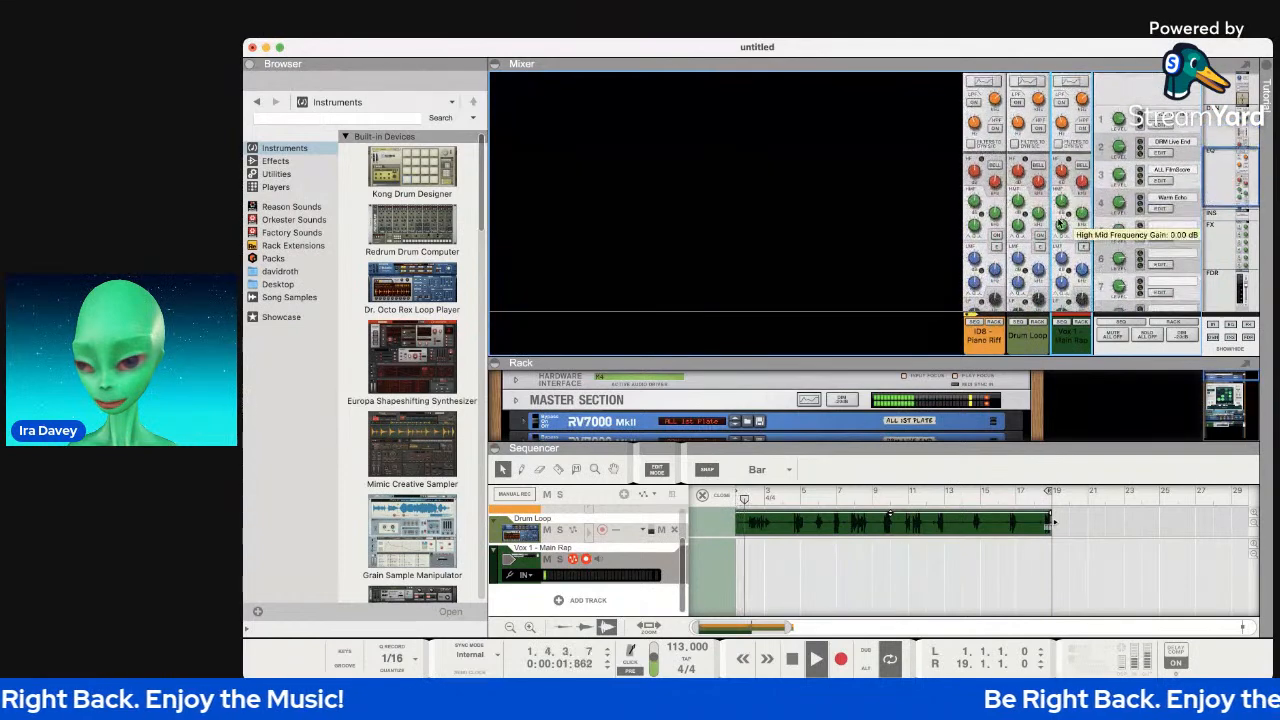
{"action": "scroll", "coordinate": [1070, 180], "scroll_direction": "down", "scroll_amount": 6}
{"action": "scroll", "coordinate": [1073, 158], "scroll_direction": "down", "scroll_amount": 4}
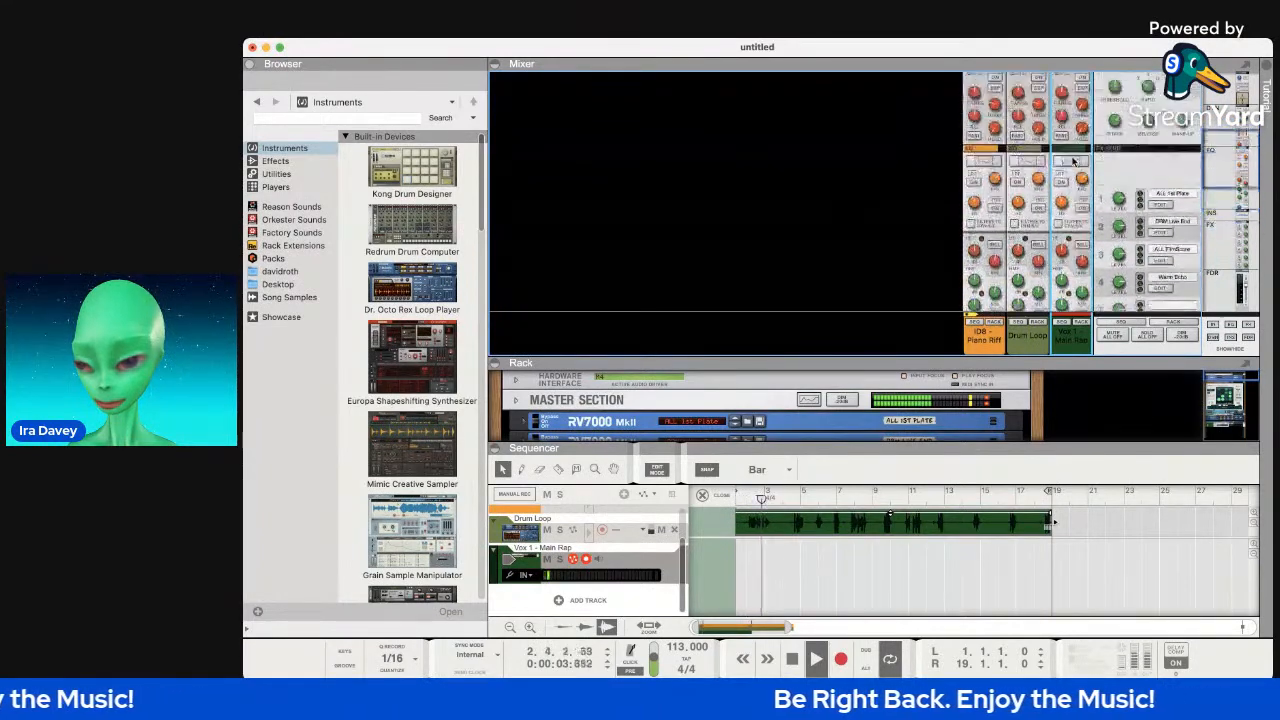
{"action": "scroll", "coordinate": [1073, 158], "scroll_direction": "down", "scroll_amount": 6}
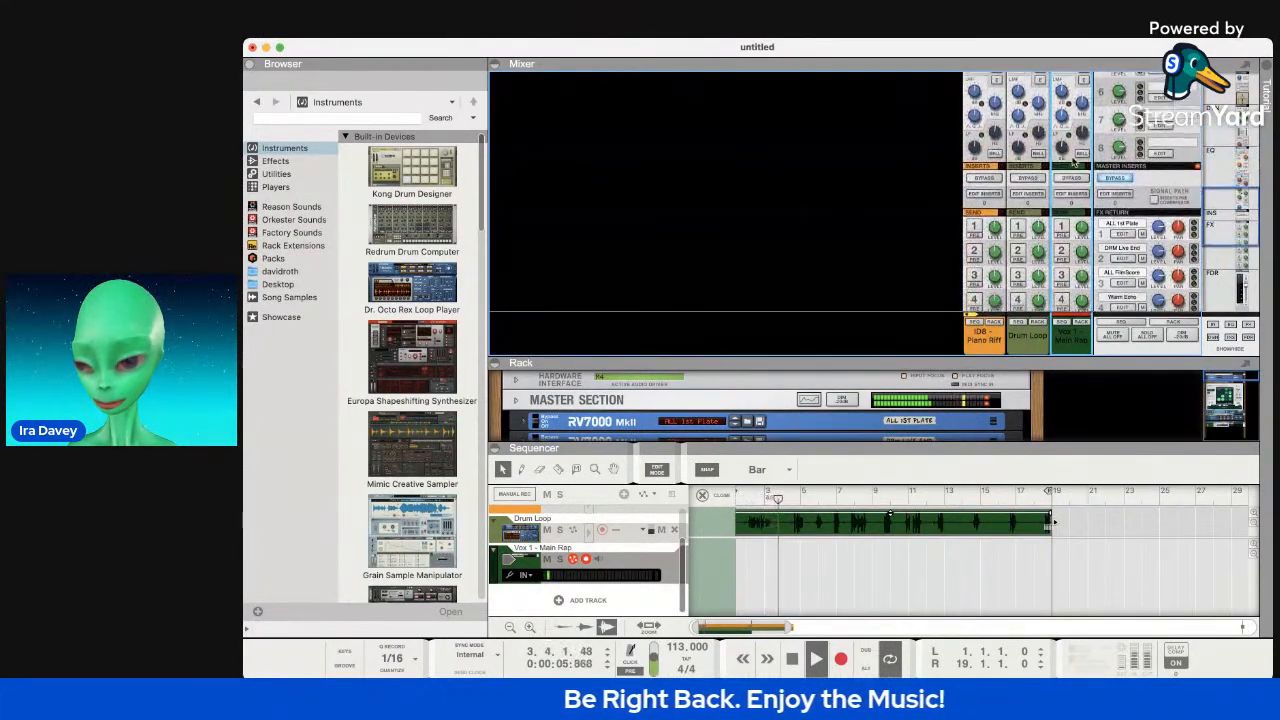
{"action": "scroll", "coordinate": [1073, 158], "scroll_direction": "down", "scroll_amount": 10}
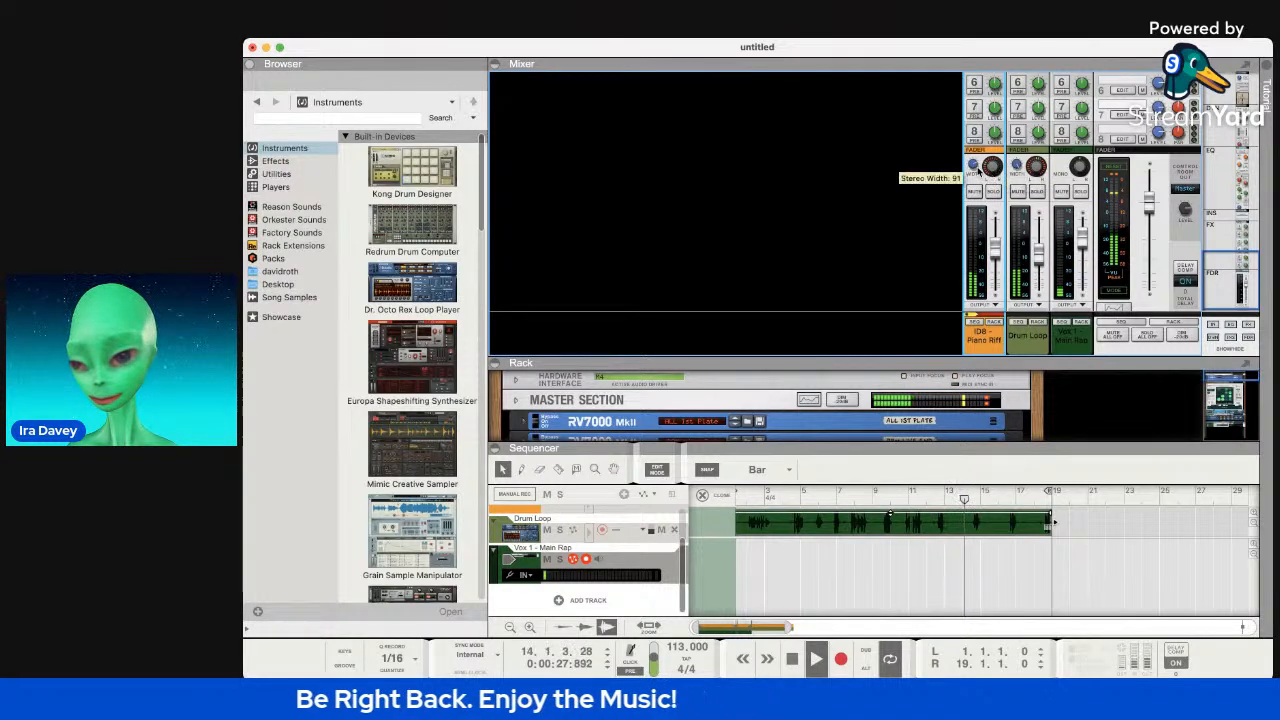
{"action": "left_click_drag", "start_coordinate": [979, 171], "coordinate": [974, 167]}
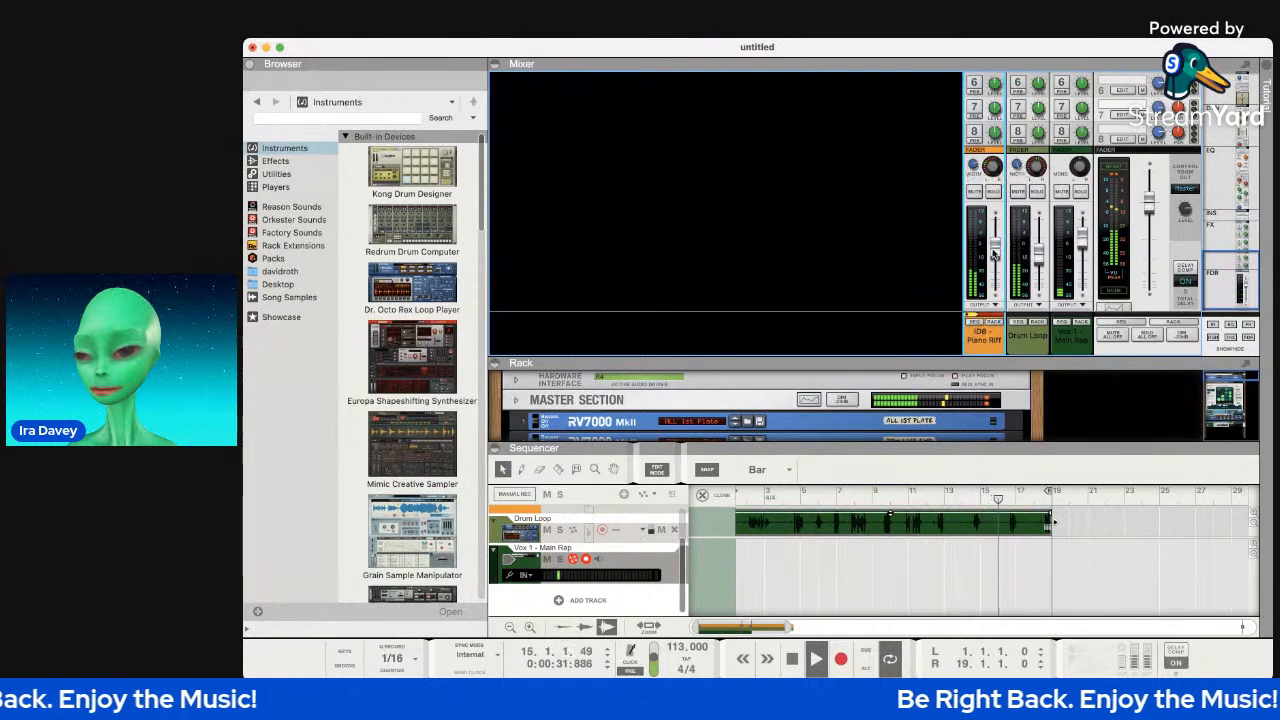
{"action": "left_click_drag", "start_coordinate": [1049, 260], "coordinate": [1045, 259]}
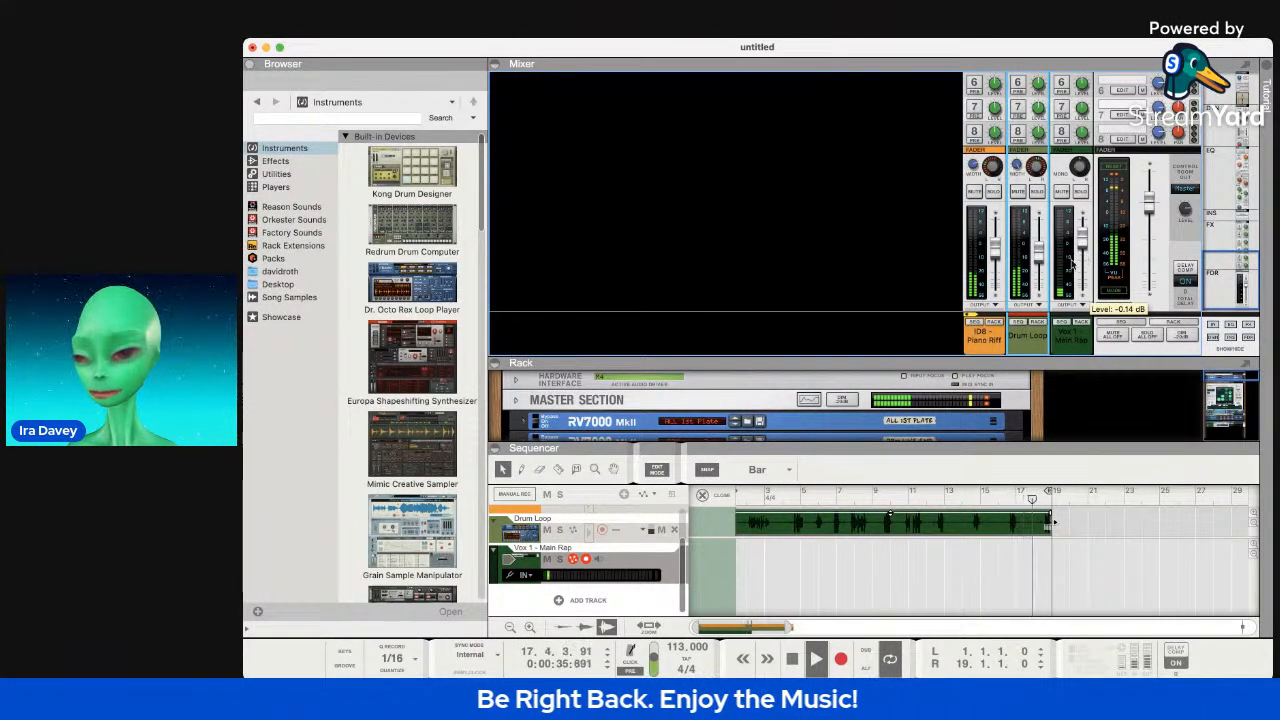
{"action": "scroll", "coordinate": [1057, 262], "scroll_direction": "up", "scroll_amount": 5}
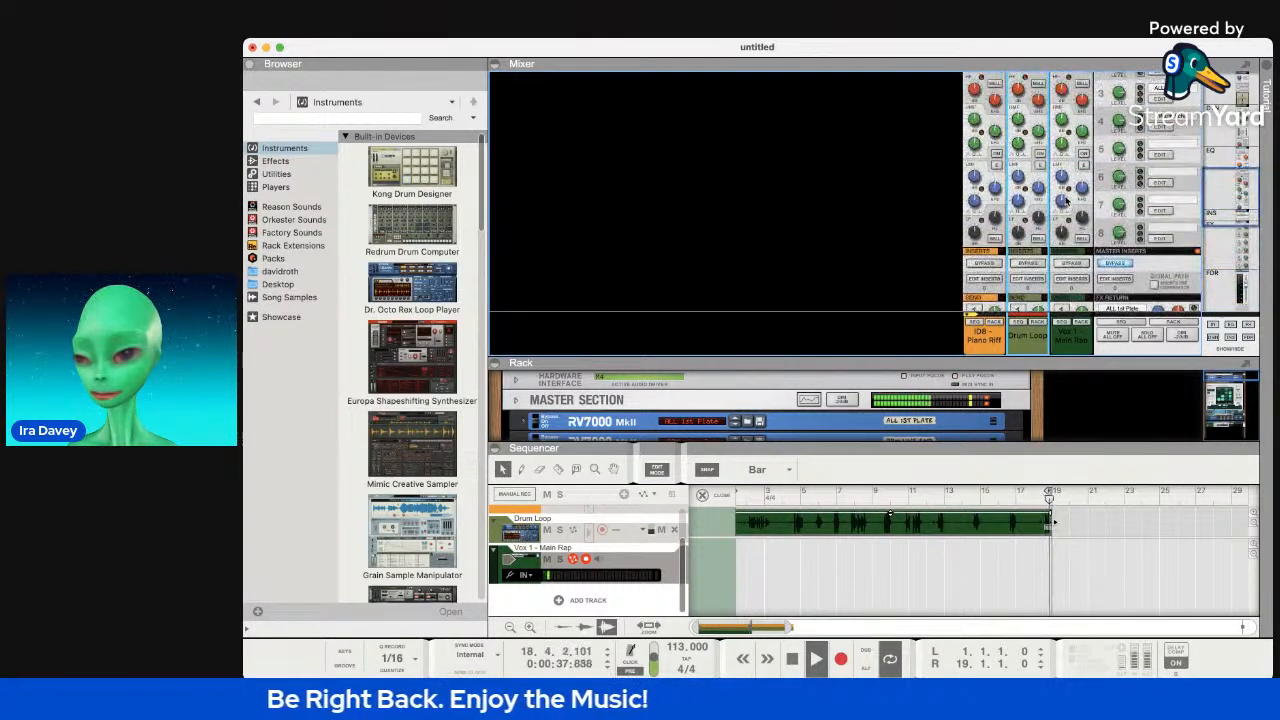
{"action": "scroll", "coordinate": [1066, 200], "scroll_direction": "up", "scroll_amount": 5}
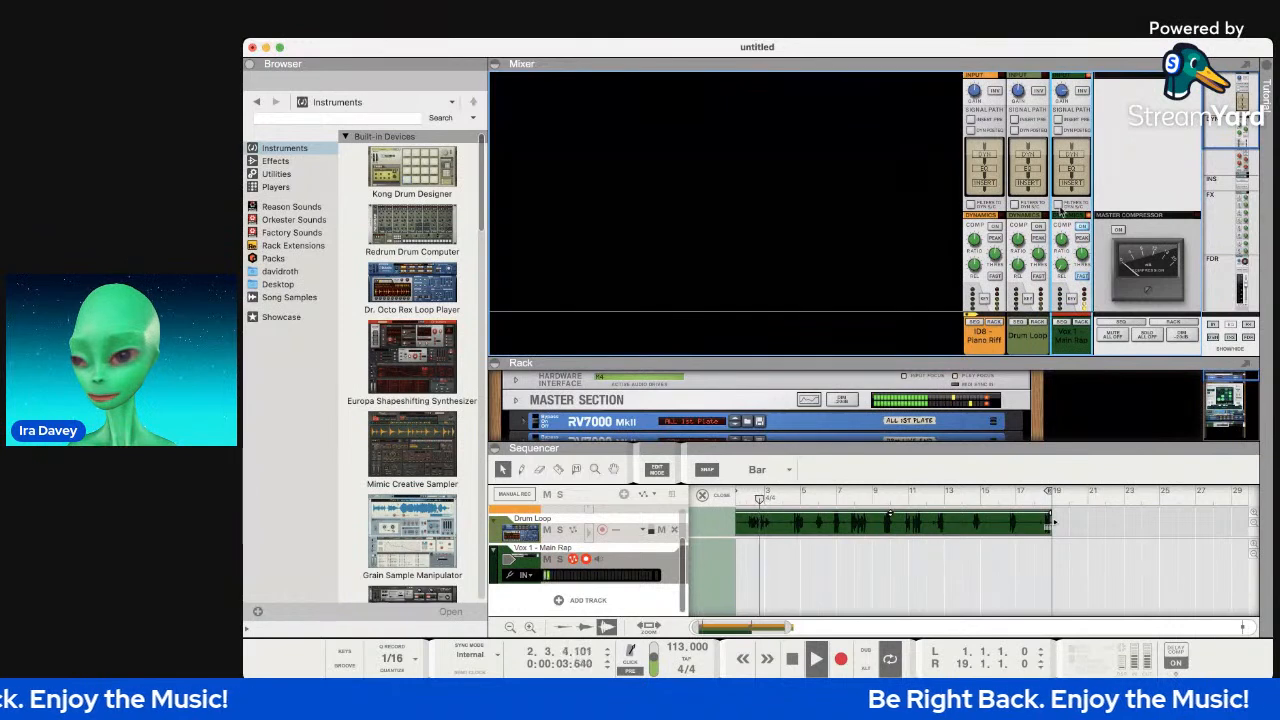
Collapse the mixer's Input and Signal Path section, leaving Dynamics open.
{"action": "left_click", "coordinate": [1063, 214]}
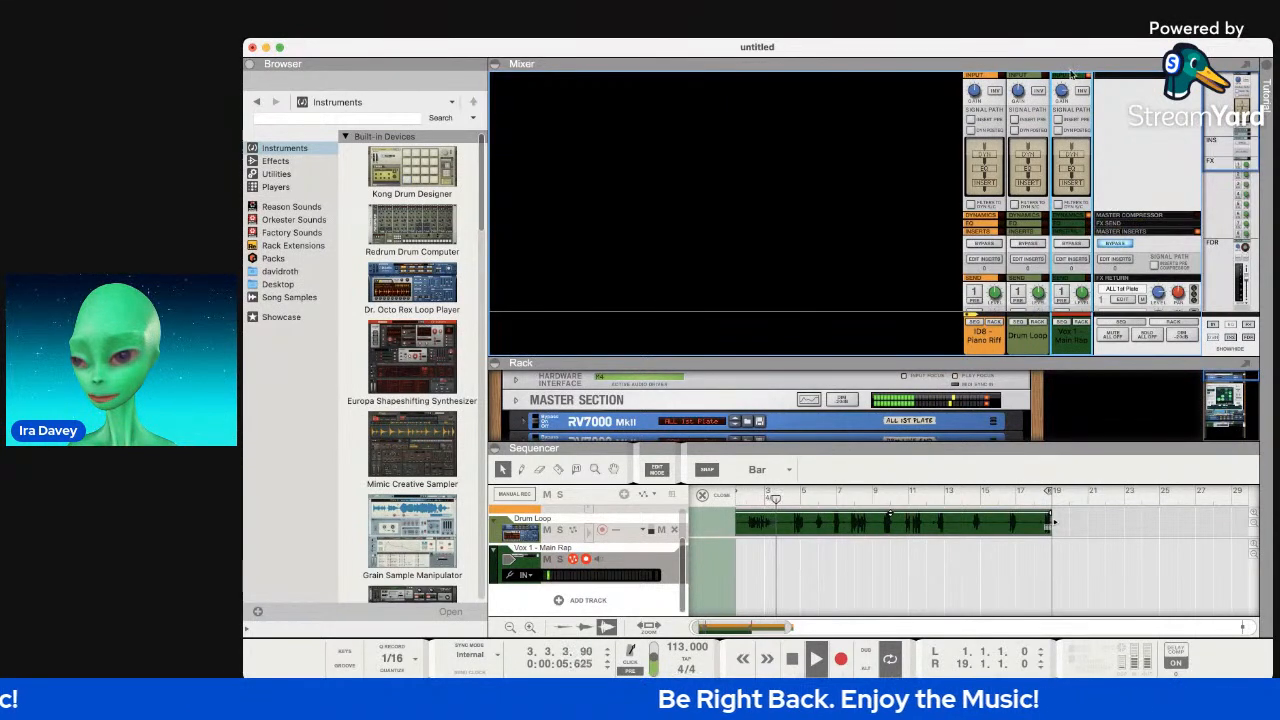
{"action": "left_click", "coordinate": [1069, 78]}
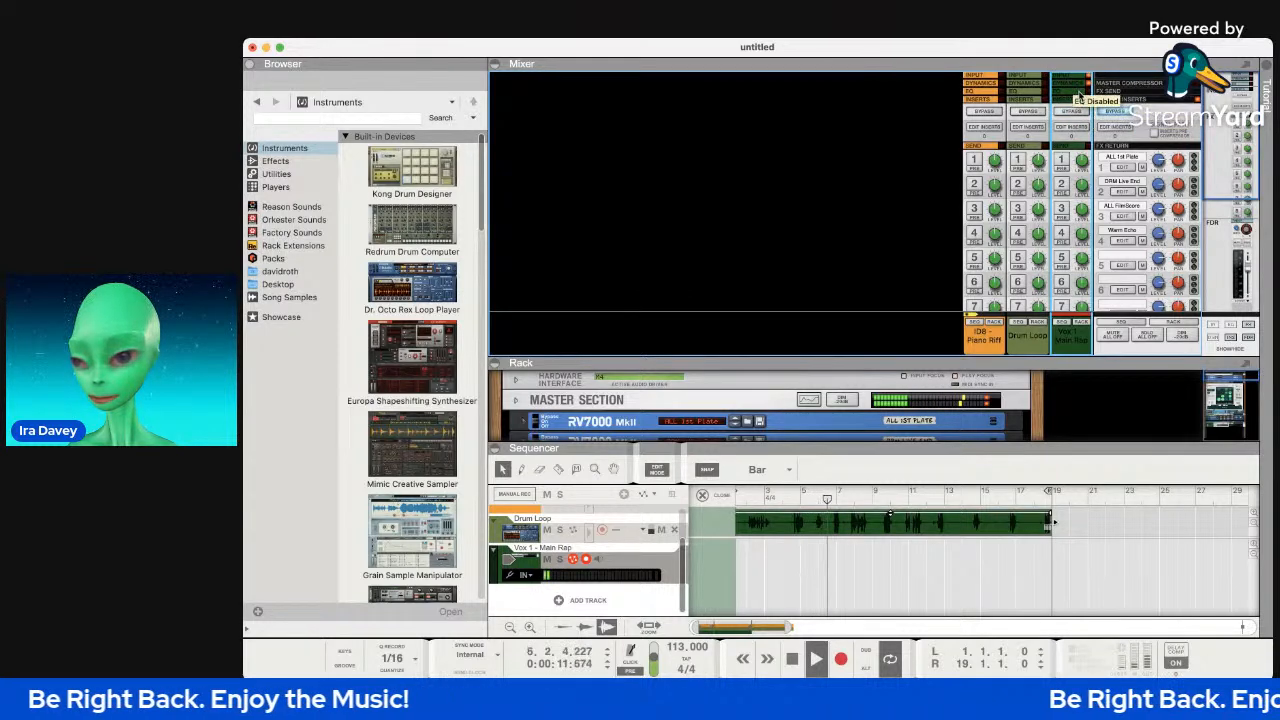
{"action": "left_click", "coordinate": [1070, 84]}
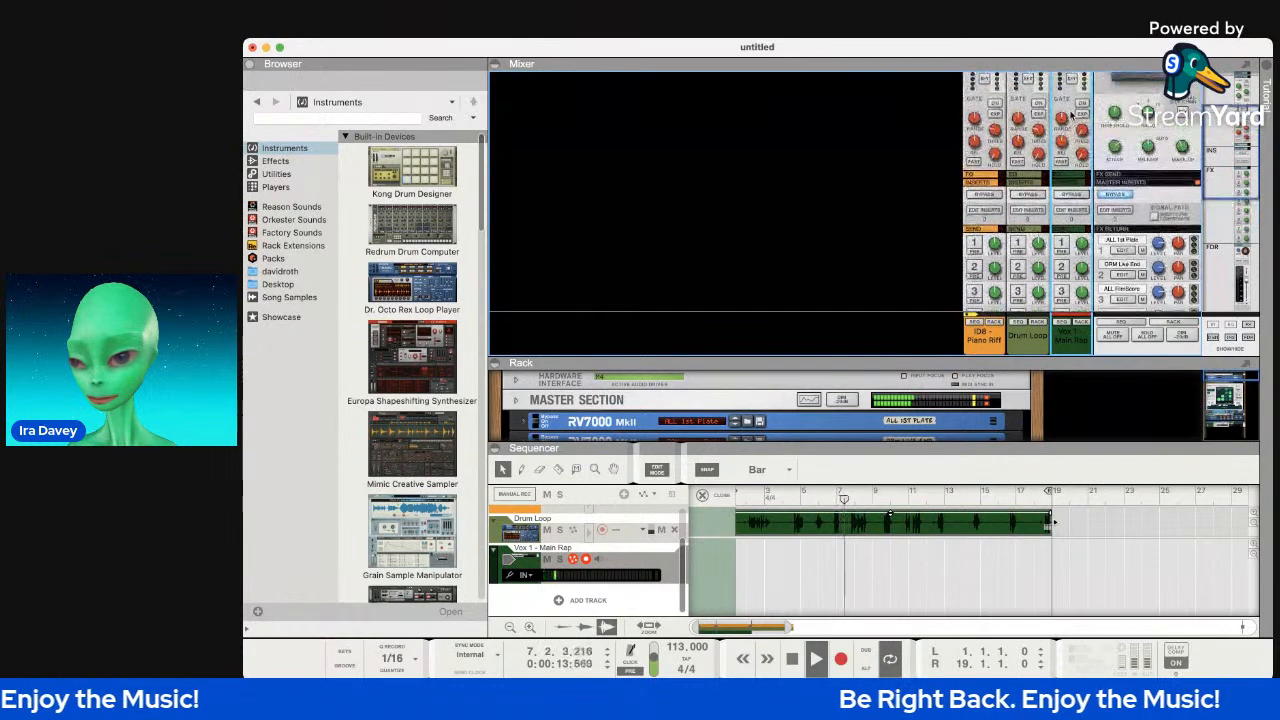
Set the rap vocal's gate threshold to about -32.35 dB.
{"action": "scroll", "coordinate": [1072, 150], "scroll_direction": "down", "scroll_amount": 8}
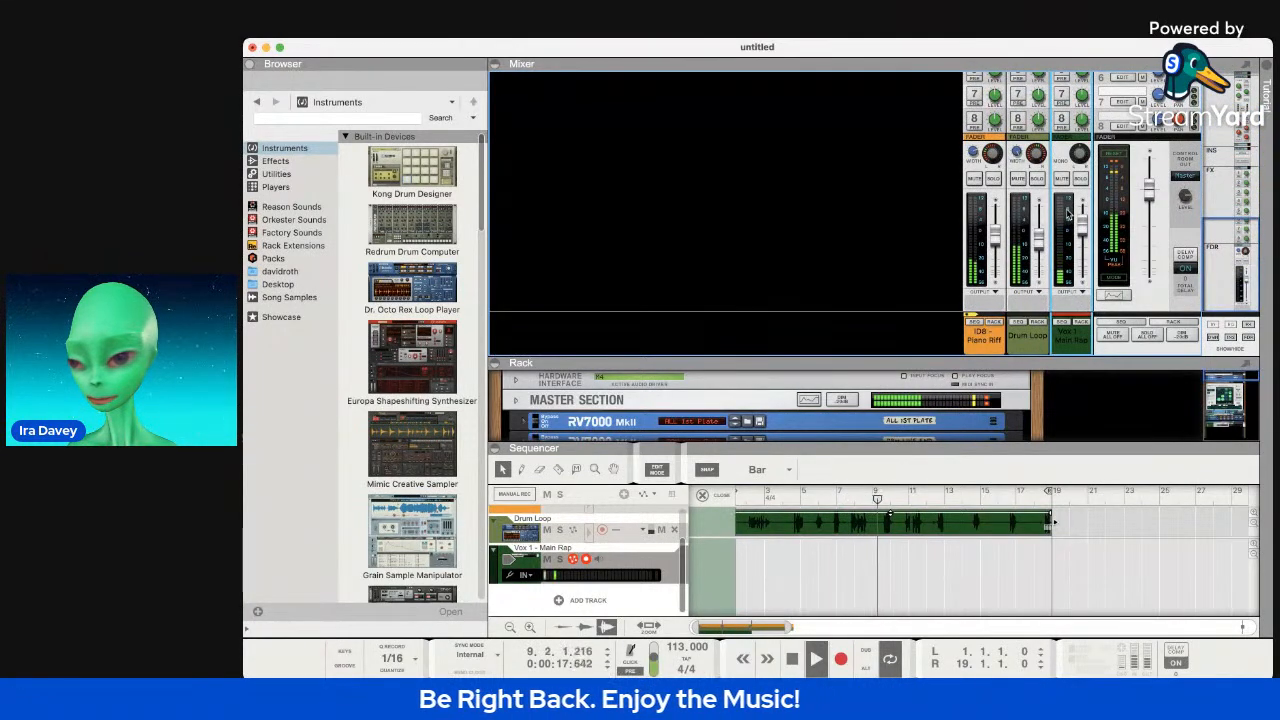
{"action": "scroll", "coordinate": [1066, 213], "scroll_direction": "up", "scroll_amount": 8}
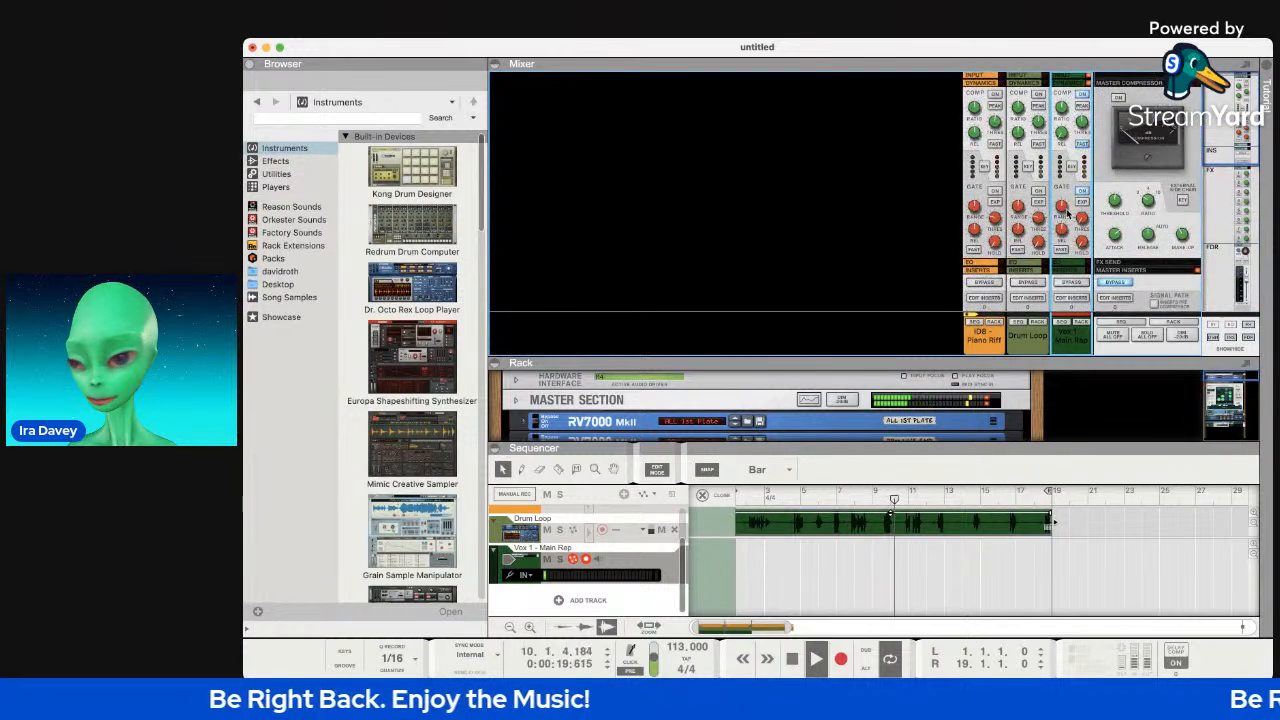
{"action": "left_click_drag", "start_coordinate": [1081, 218], "coordinate": [1079, 206]}
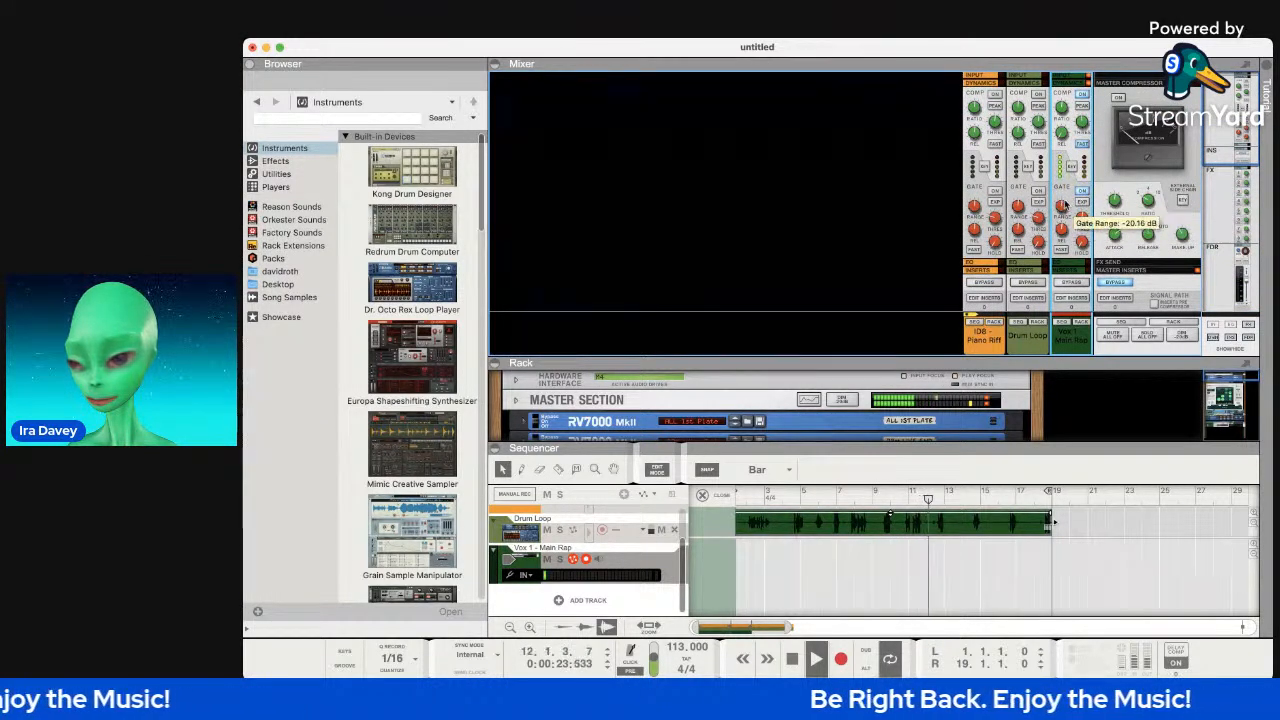
{"action": "scroll", "coordinate": [1065, 204], "scroll_direction": "down", "scroll_amount": 3}
{"action": "scroll", "coordinate": [1066, 204], "scroll_direction": "down", "scroll_amount": 5}
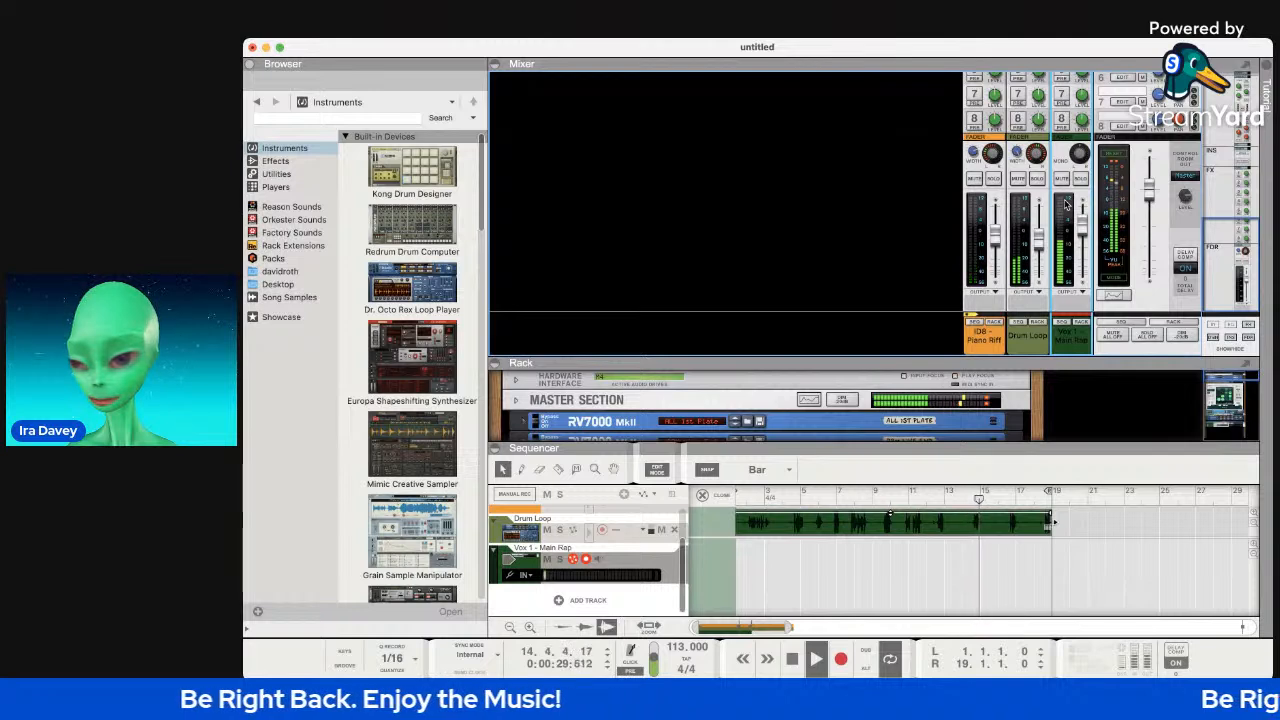
{"action": "scroll", "coordinate": [1065, 204], "scroll_direction": "up", "scroll_amount": 5}
{"action": "scroll", "coordinate": [1065, 204], "scroll_direction": "up", "scroll_amount": 3}
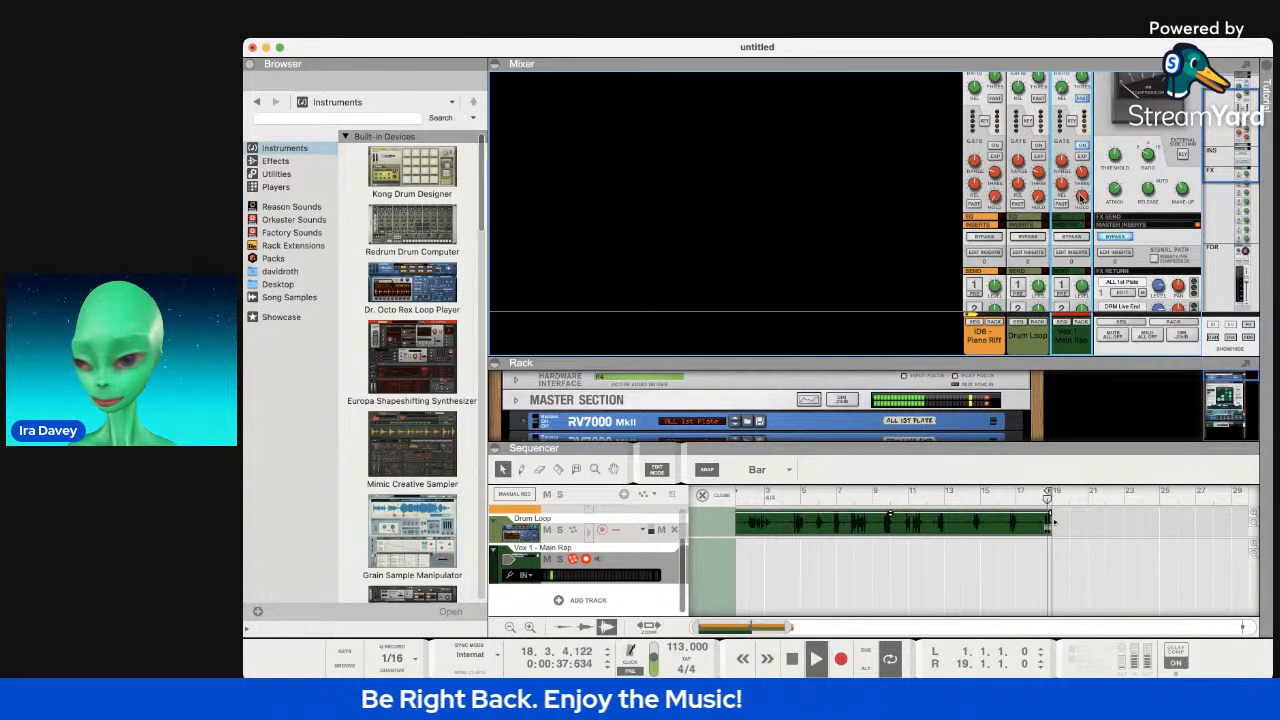
Lower the Drum Loop fader to about -9 dB and the iD8 Piano Riff fader to about -6.87 dB.
{"action": "scroll", "coordinate": [1066, 207], "scroll_direction": "down", "scroll_amount": 8}
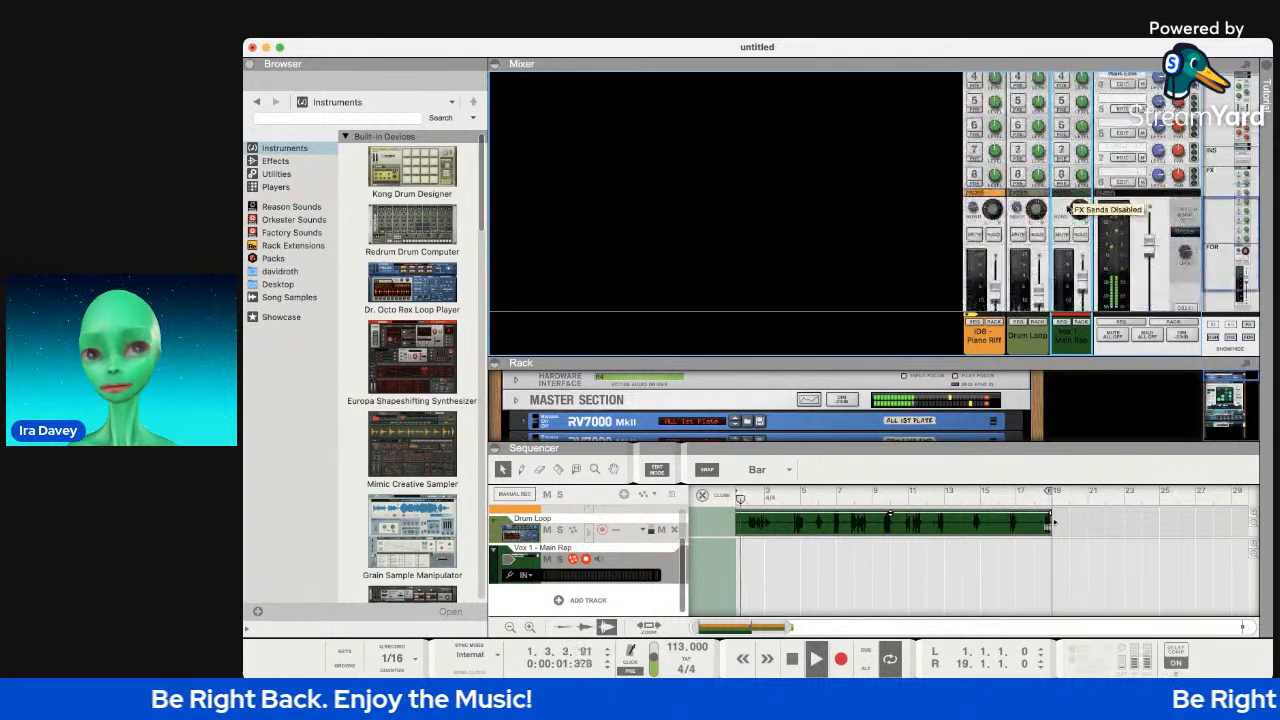
{"action": "left_click_drag", "start_coordinate": [1037, 243], "coordinate": [997, 240]}
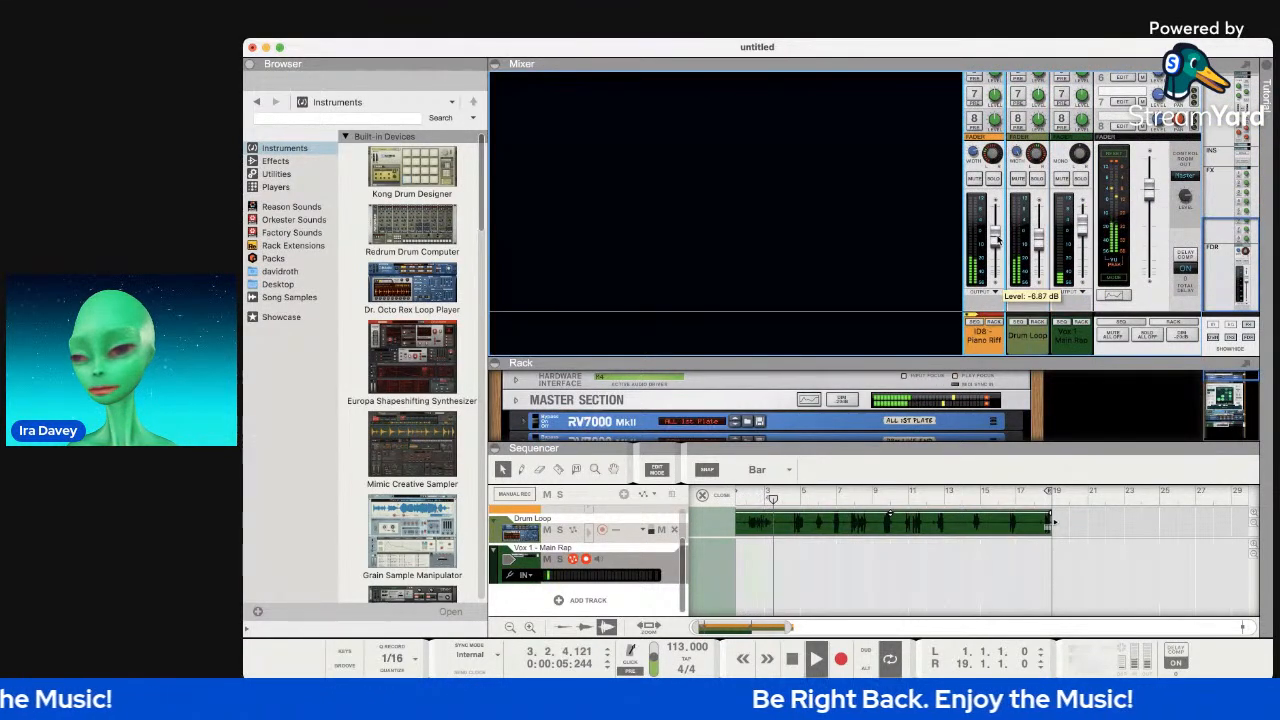
{"action": "left_click", "coordinate": [1040, 240]}
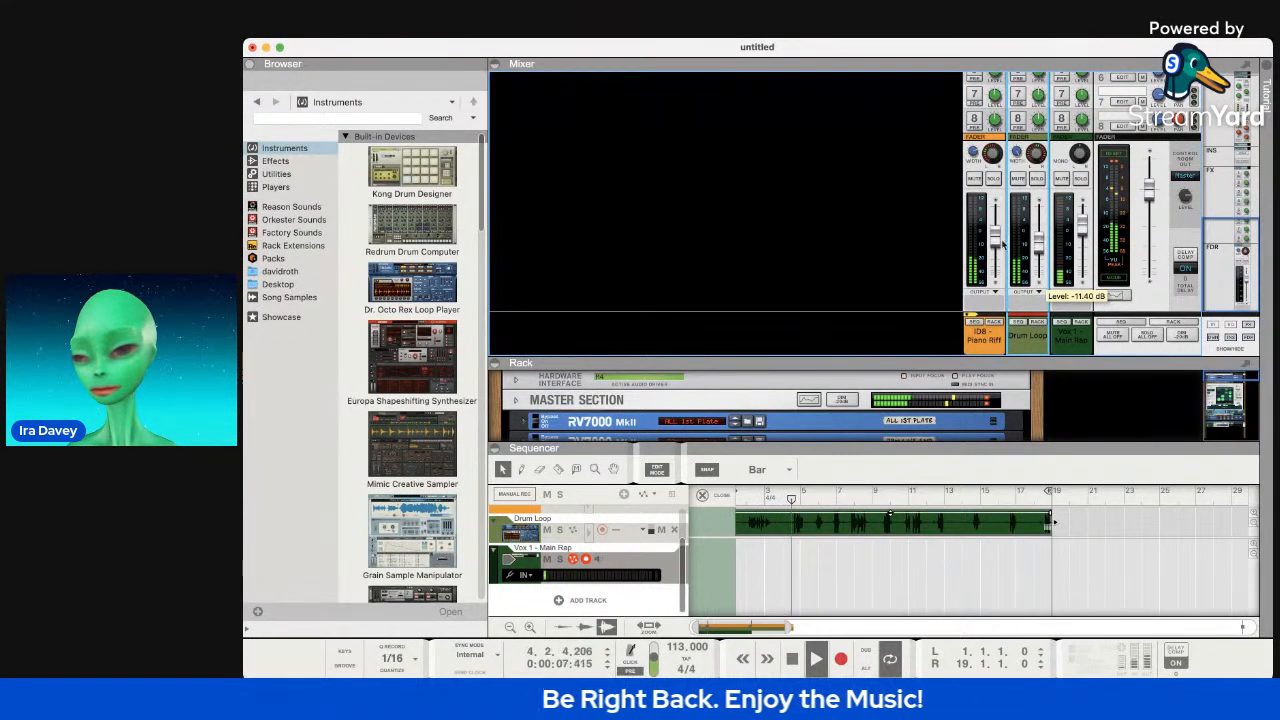
{"action": "left_click_drag", "start_coordinate": [996, 243], "coordinate": [996, 246]}
{"action": "scroll", "coordinate": [1000, 238], "scroll_direction": "up", "scroll_amount": 10}
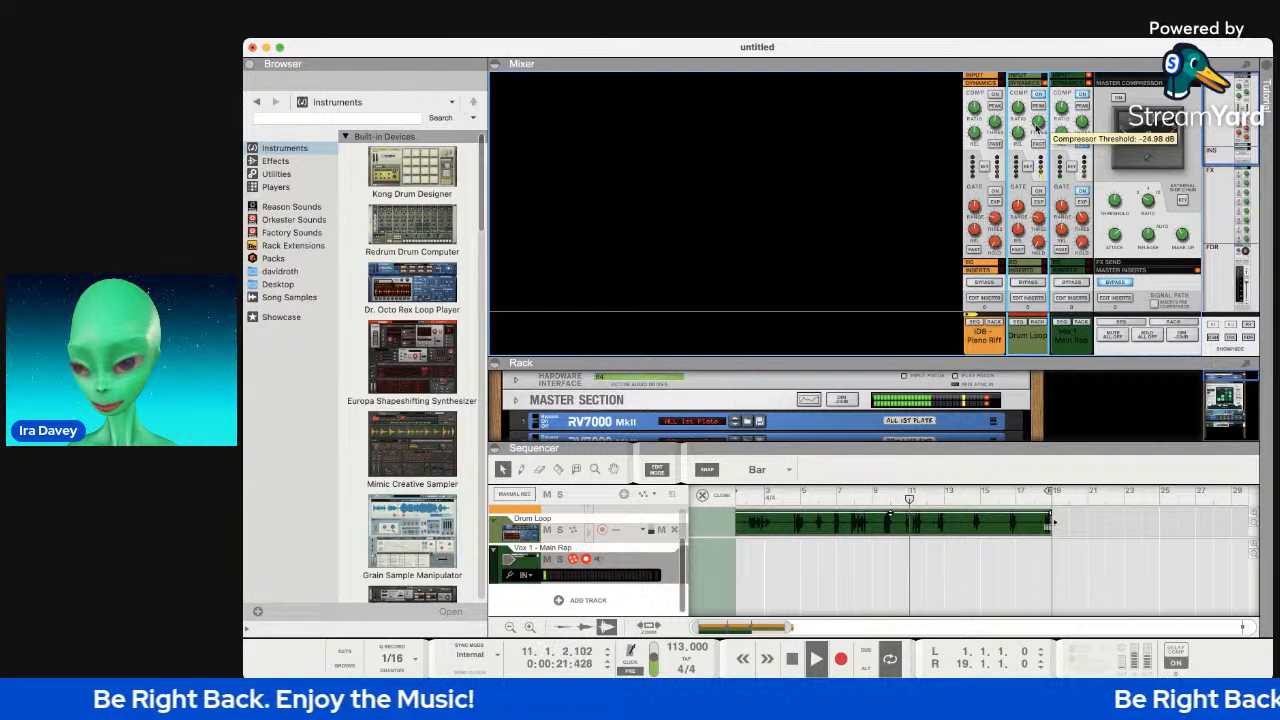
Give the Drum Loop compressor a 1.65:1 ratio and fast attack; set iD8 compressor threshold to -52 dB.
{"action": "left_click_drag", "start_coordinate": [1021, 119], "coordinate": [1021, 121]}
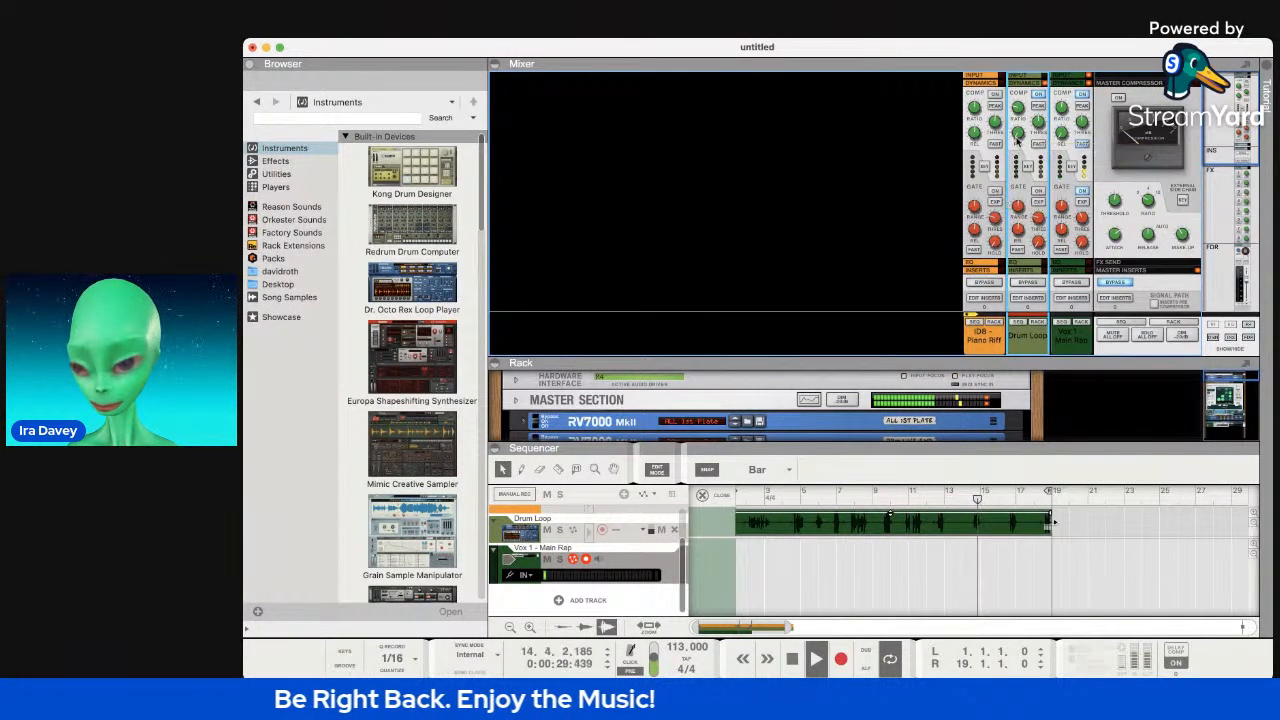
{"action": "left_click", "coordinate": [1039, 146]}
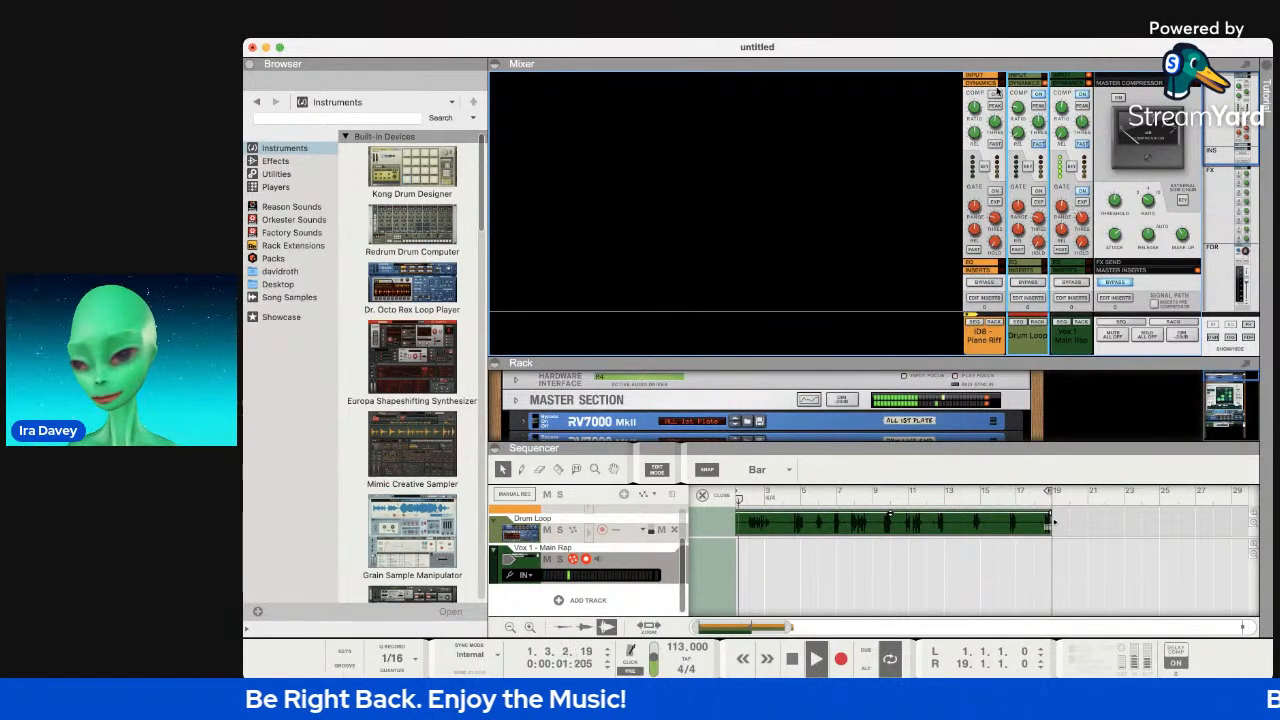
{"action": "left_click_drag", "start_coordinate": [996, 121], "coordinate": [996, 152]}
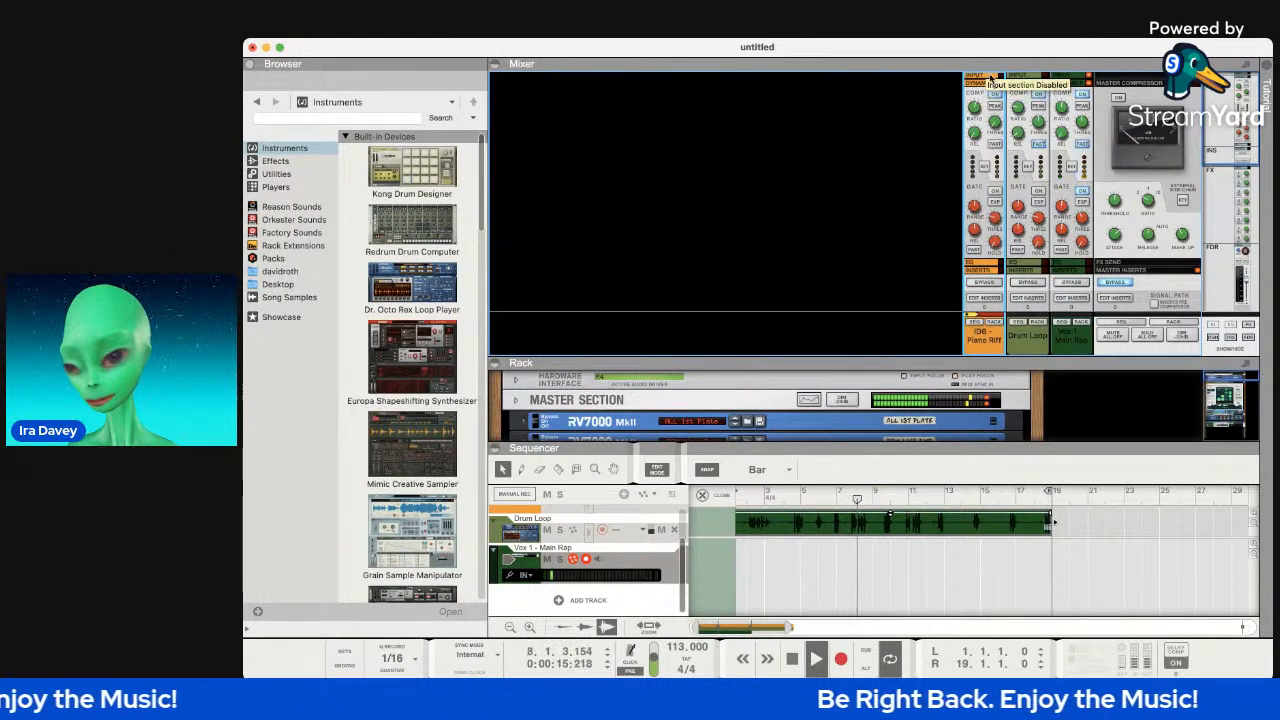
{"action": "scroll", "coordinate": [987, 93], "scroll_direction": "up", "scroll_amount": 3}
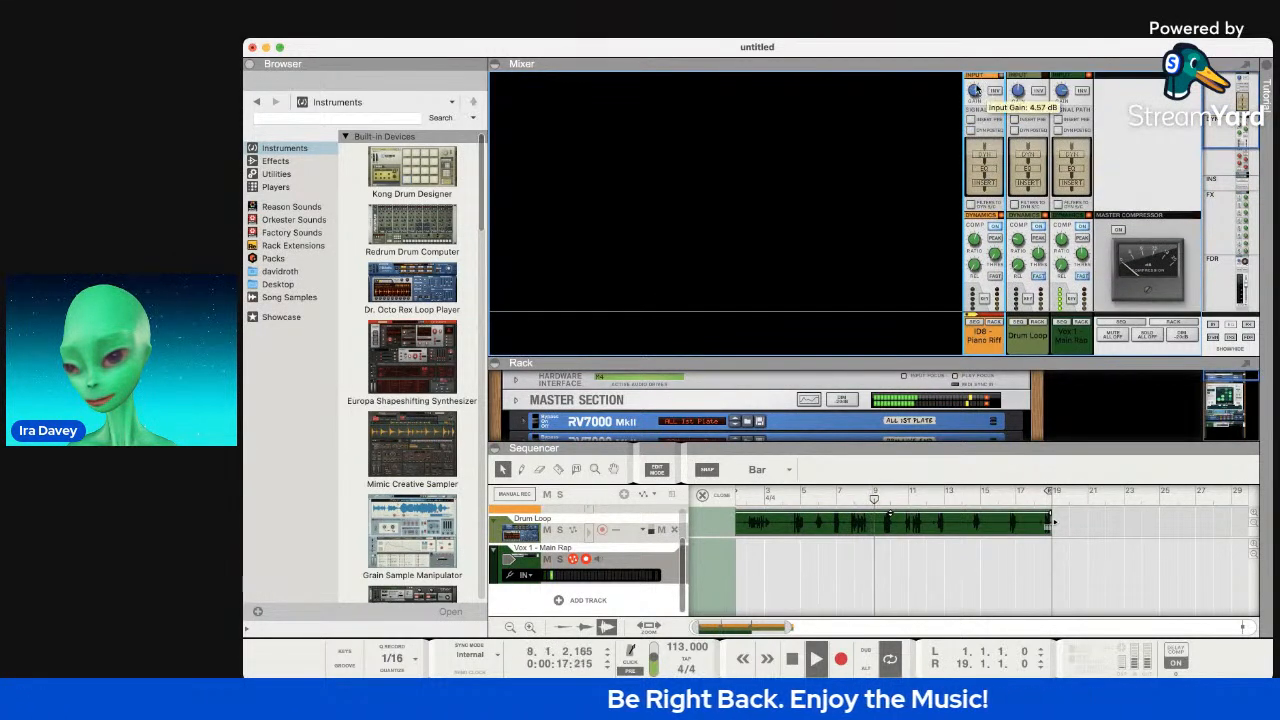
{"action": "scroll", "coordinate": [1004, 214], "scroll_direction": "down", "scroll_amount": 2}
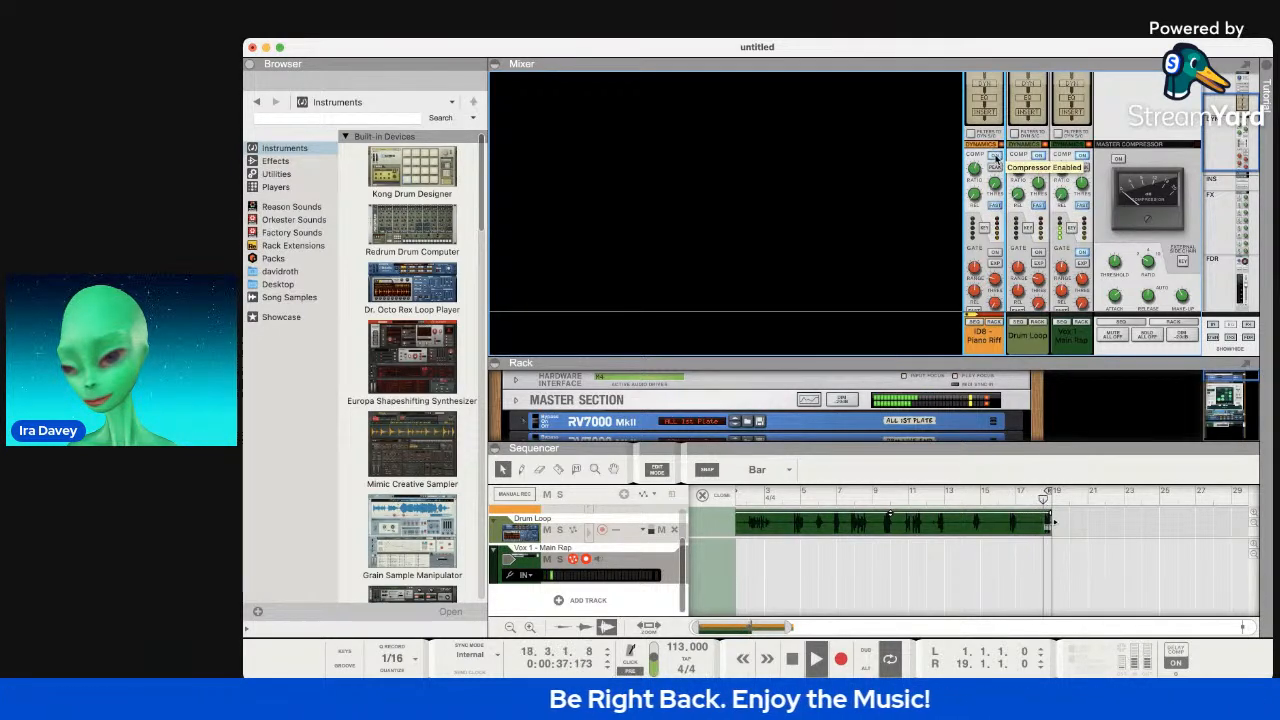
{"action": "scroll", "coordinate": [995, 215], "scroll_direction": "down", "scroll_amount": 3}
{"action": "scroll", "coordinate": [995, 215], "scroll_direction": "down", "scroll_amount": 8}
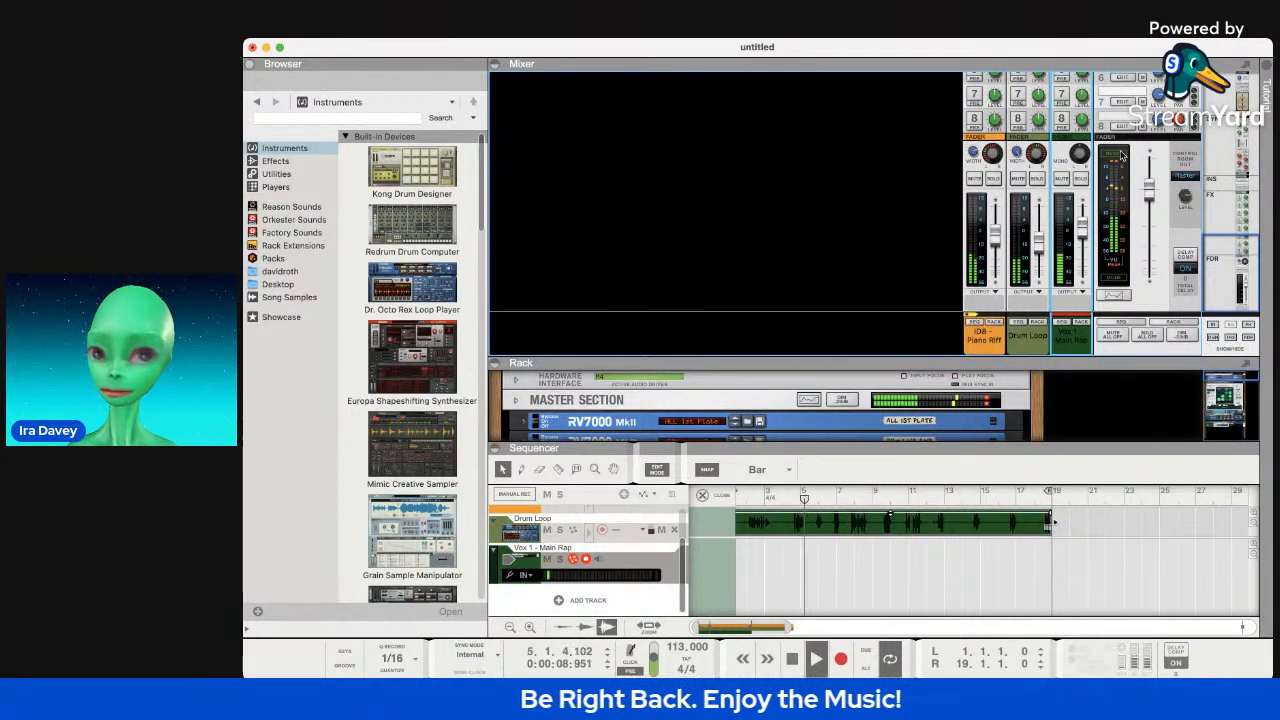
Turn off input monitoring on the Vox 1 rap vocal track.
{"action": "scroll", "coordinate": [1122, 280], "scroll_direction": "up", "scroll_amount": 5}
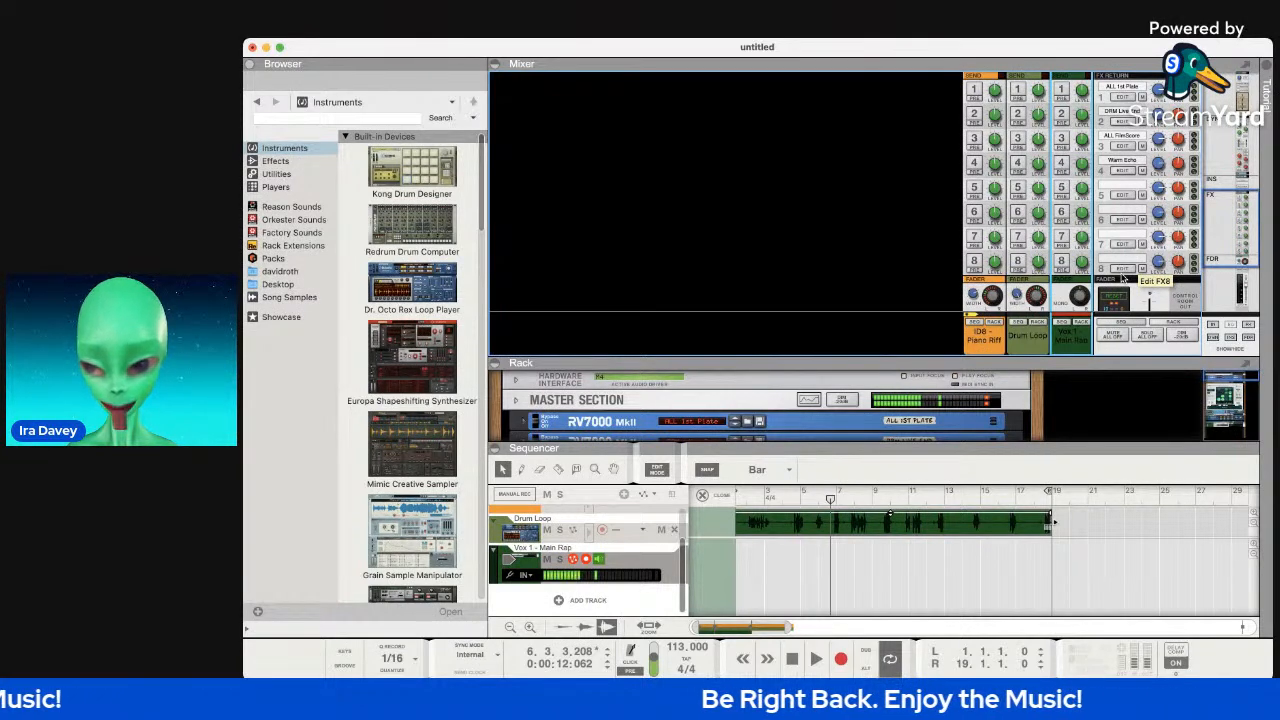
{"action": "left_click", "coordinate": [598, 559]}
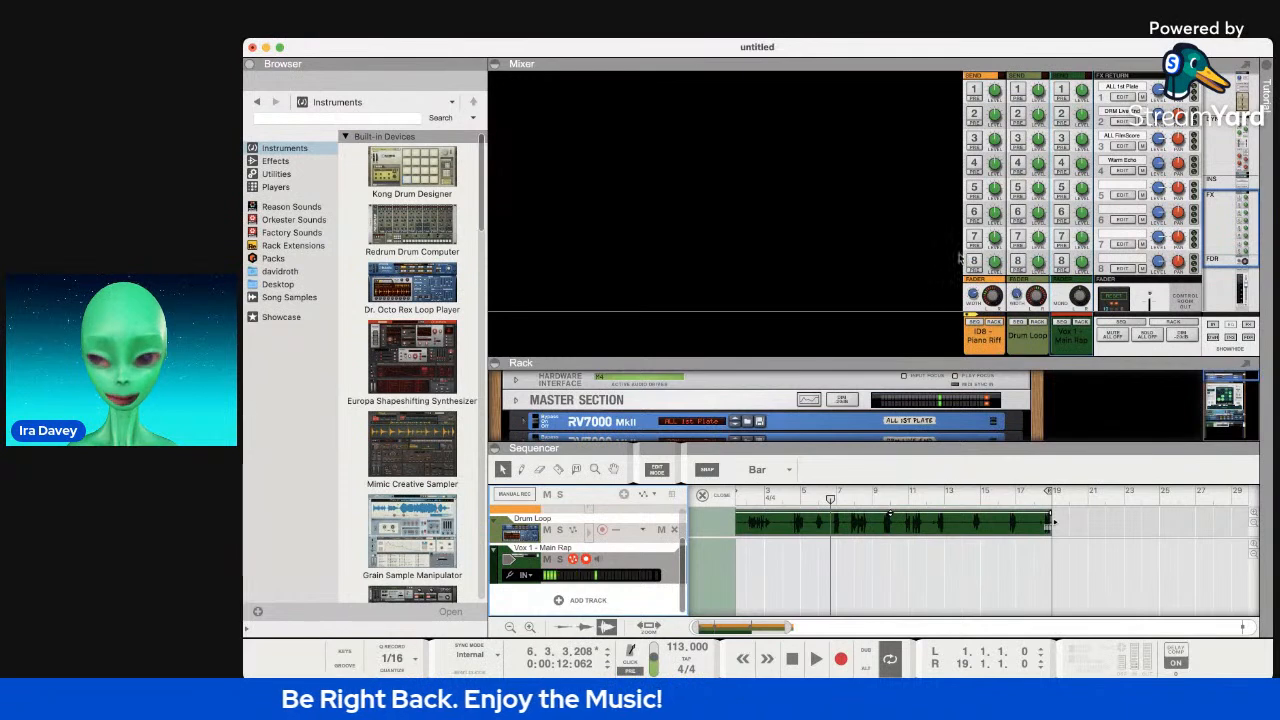
{"action": "scroll", "coordinate": [1136, 133], "scroll_direction": "up", "scroll_amount": 5}
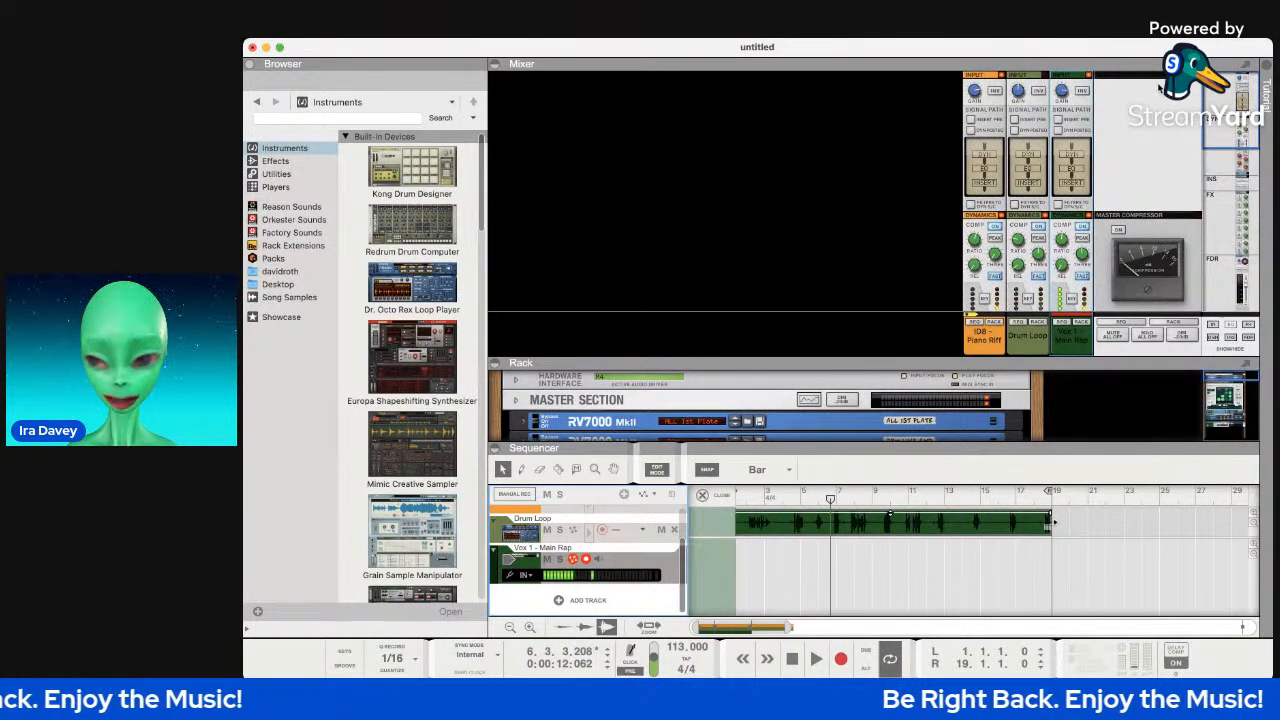
{"action": "scroll", "coordinate": [1158, 88], "scroll_direction": "down", "scroll_amount": 1}
{"action": "scroll", "coordinate": [1158, 88], "scroll_direction": "down", "scroll_amount": 1}
Switch on the master bus compressor and raise its threshold slightly.
{"action": "left_click", "coordinate": [1119, 187]}
{"action": "scroll", "coordinate": [1138, 181], "scroll_direction": "down", "scroll_amount": 3}
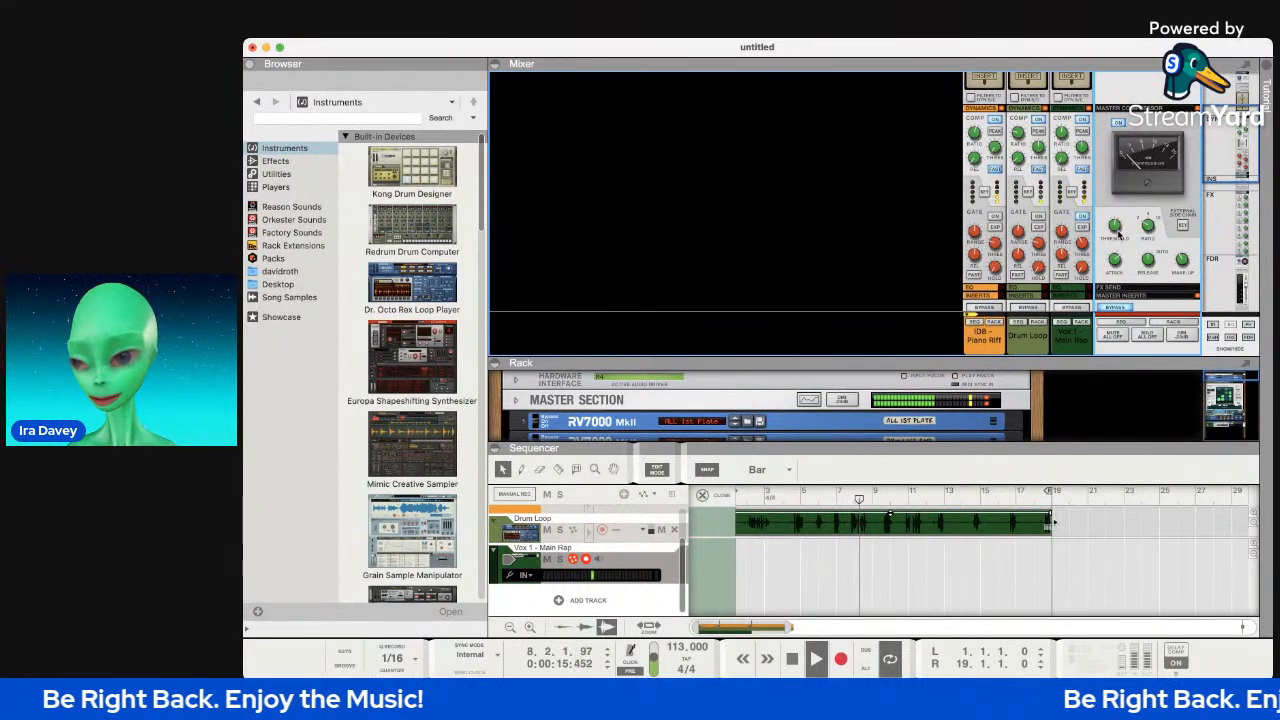
{"action": "mouse_move", "coordinate": [1119, 265]}
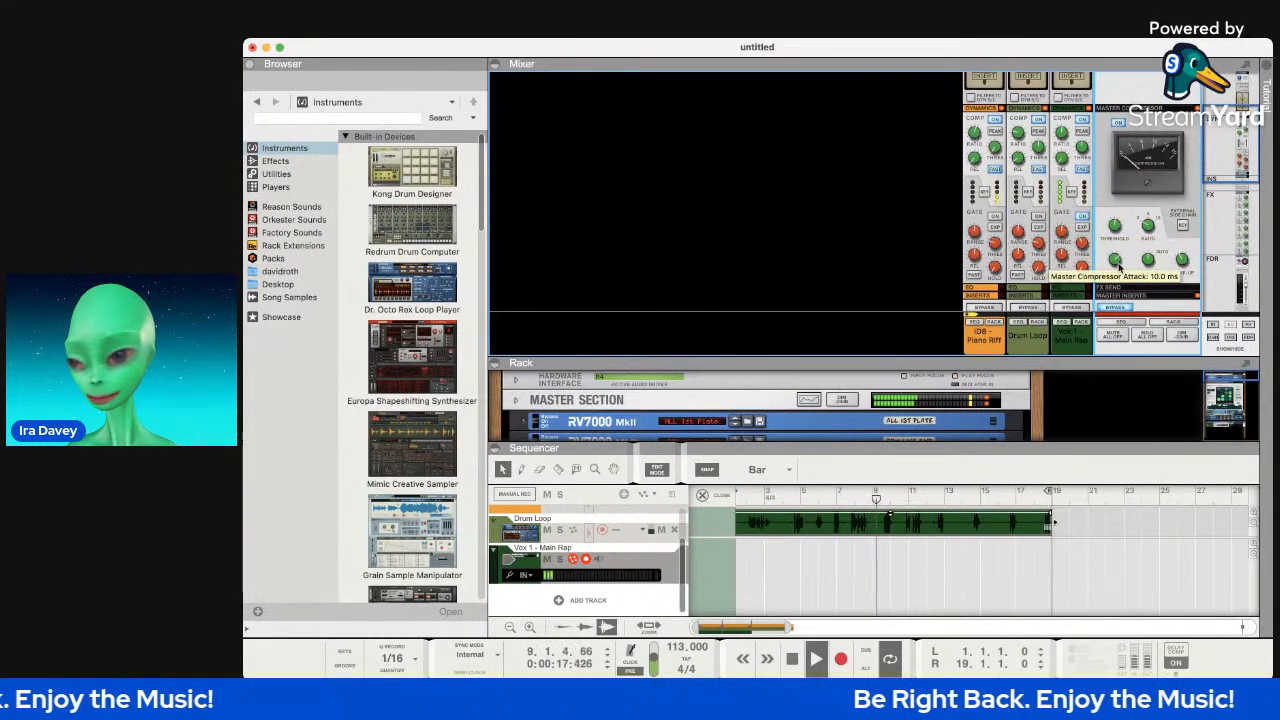
{"action": "mouse_move", "coordinate": [1114, 230]}
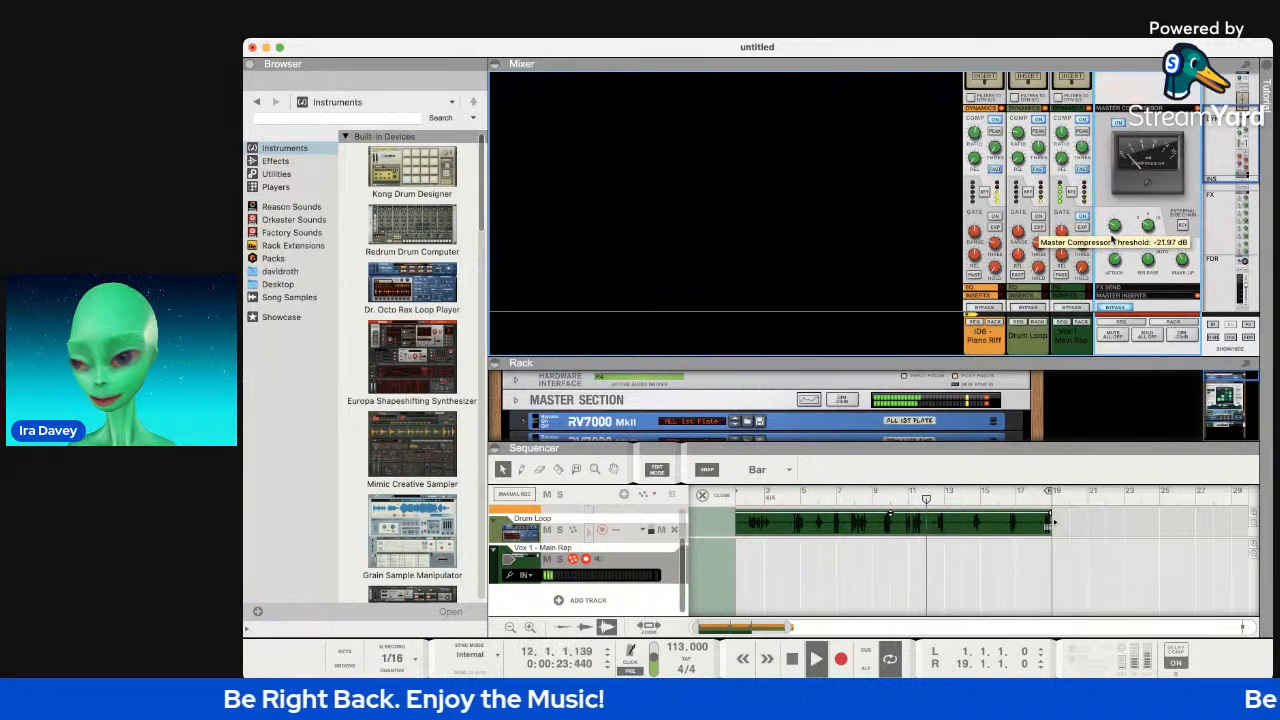
{"action": "left_click_drag", "start_coordinate": [1112, 238], "coordinate": [1113, 234]}
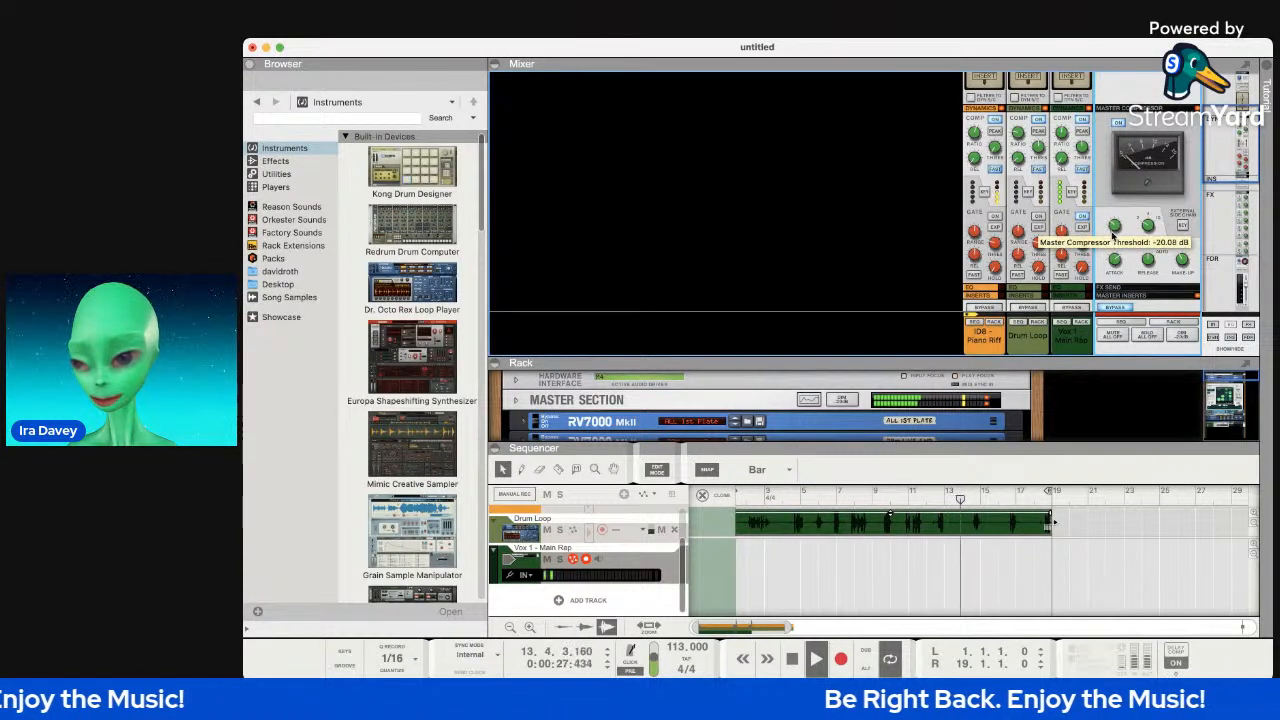
{"action": "mouse_move", "coordinate": [1183, 262]}
{"action": "scroll", "coordinate": [1183, 262], "scroll_direction": "down", "scroll_amount": 5}
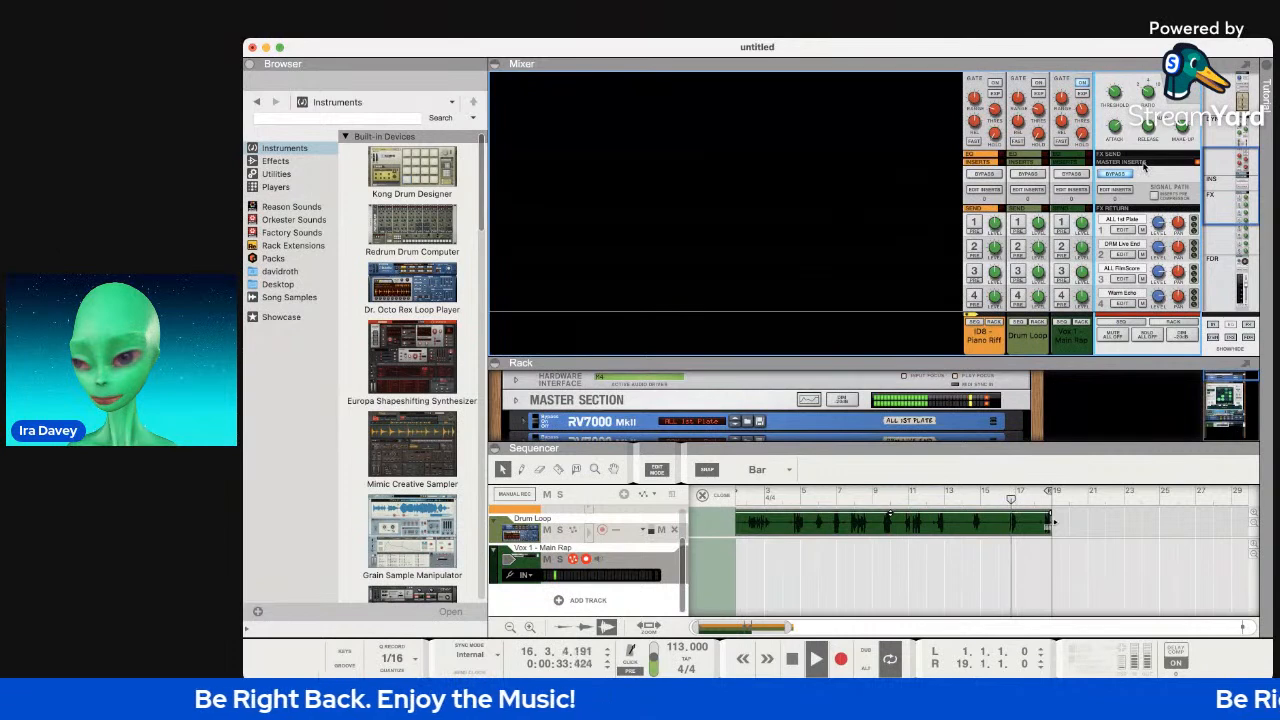
{"action": "scroll", "coordinate": [1146, 168], "scroll_direction": "up", "scroll_amount": 5}
{"action": "scroll", "coordinate": [1146, 204], "scroll_direction": "down", "scroll_amount": 5}
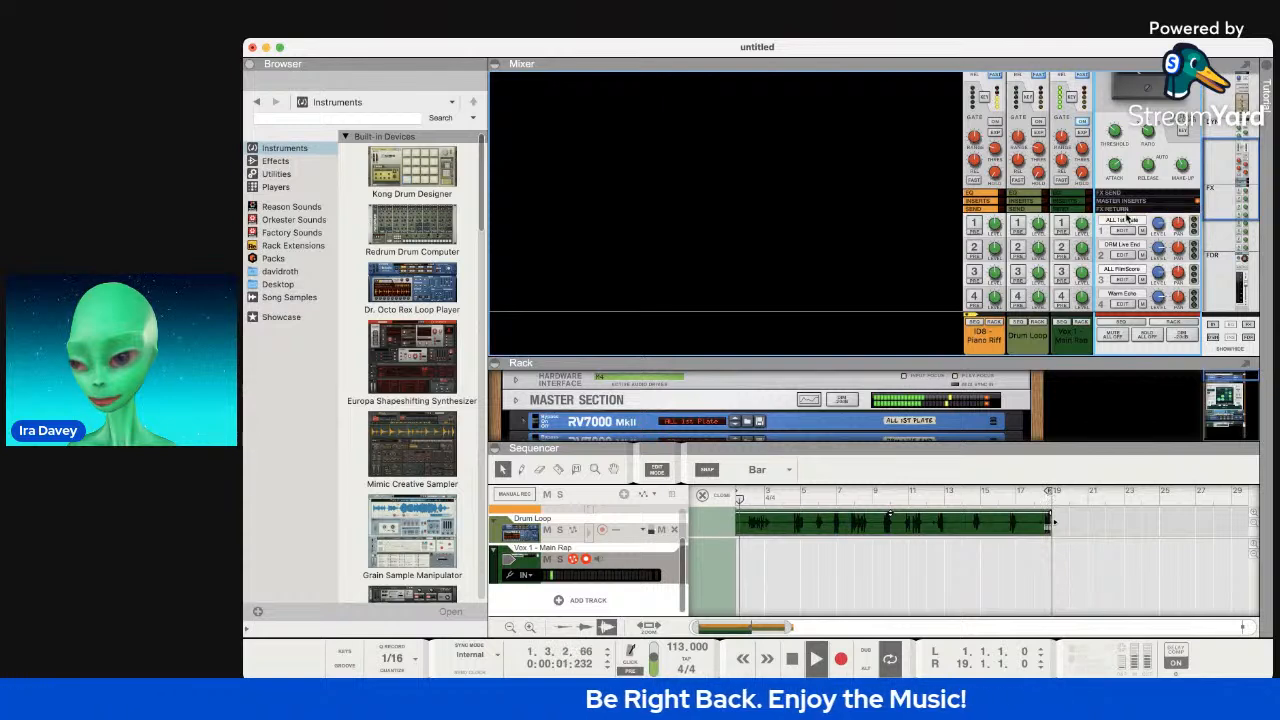
{"action": "scroll", "coordinate": [1128, 210], "scroll_direction": "down", "scroll_amount": 5}
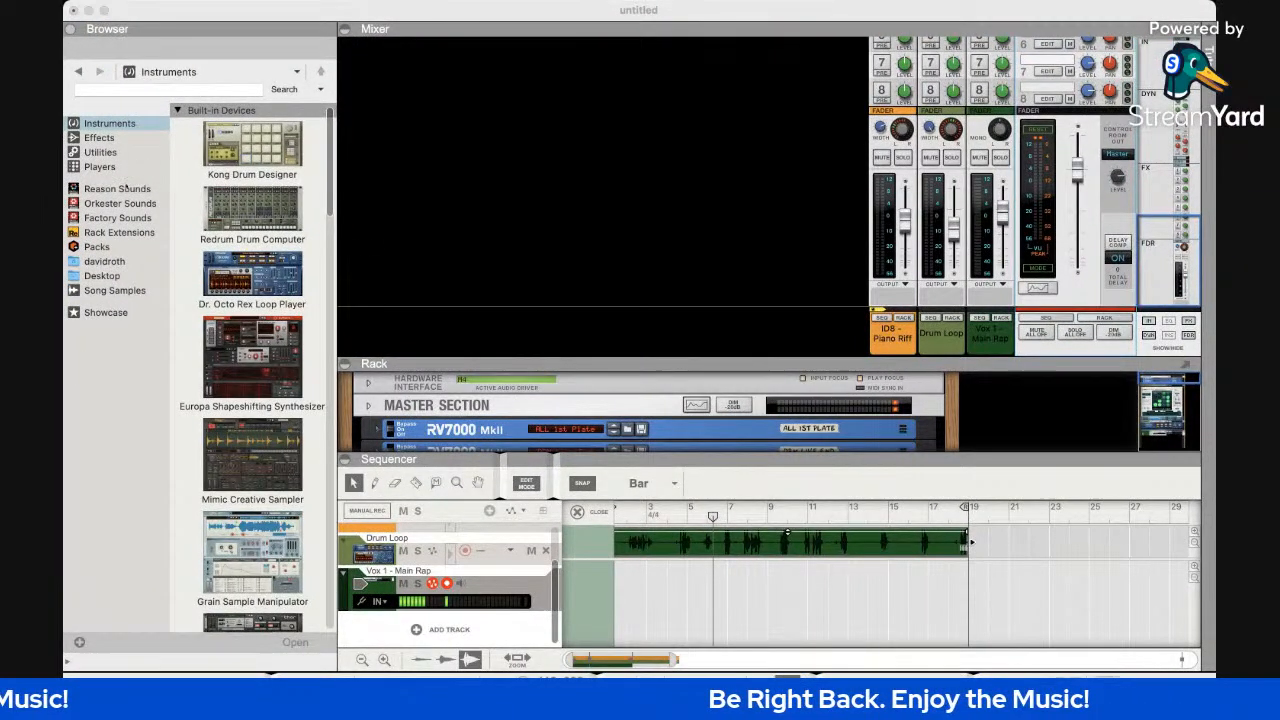
List the Song Samples folder under Reason Sounds and save the song as July 5 2022.reason.
{"action": "left_click", "coordinate": [120, 196]}
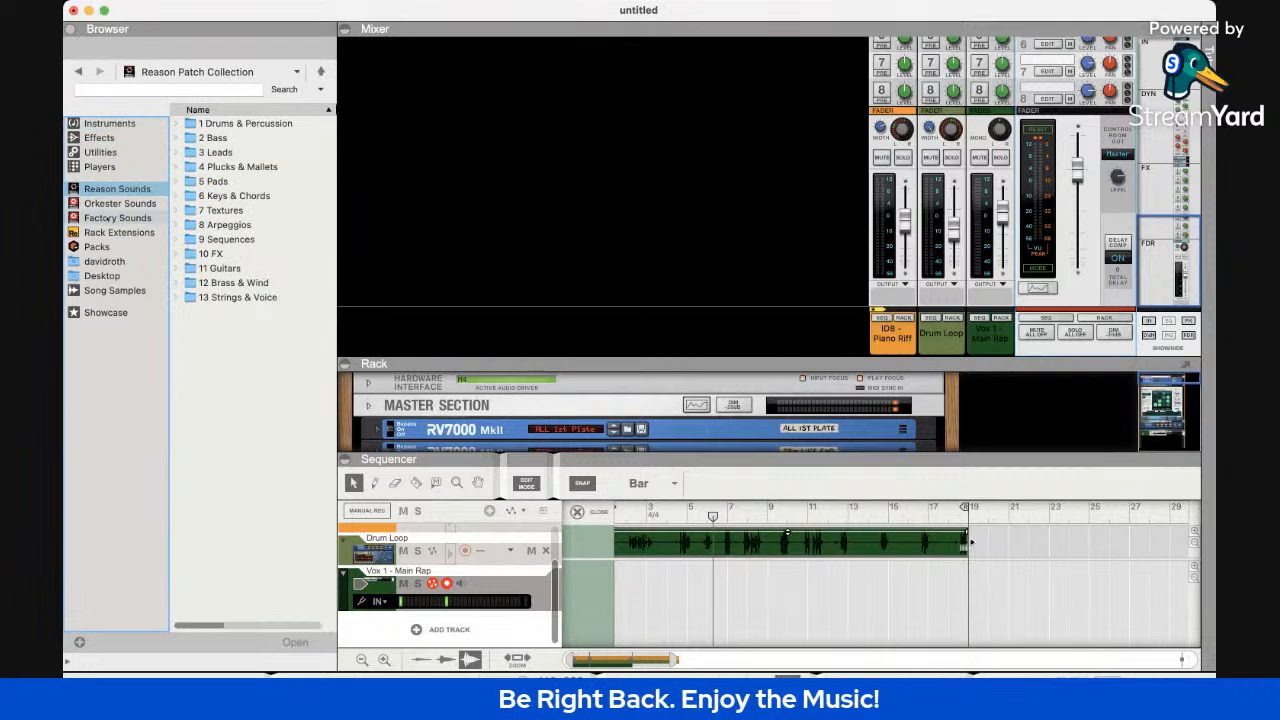
{"action": "left_click", "coordinate": [96, 290]}
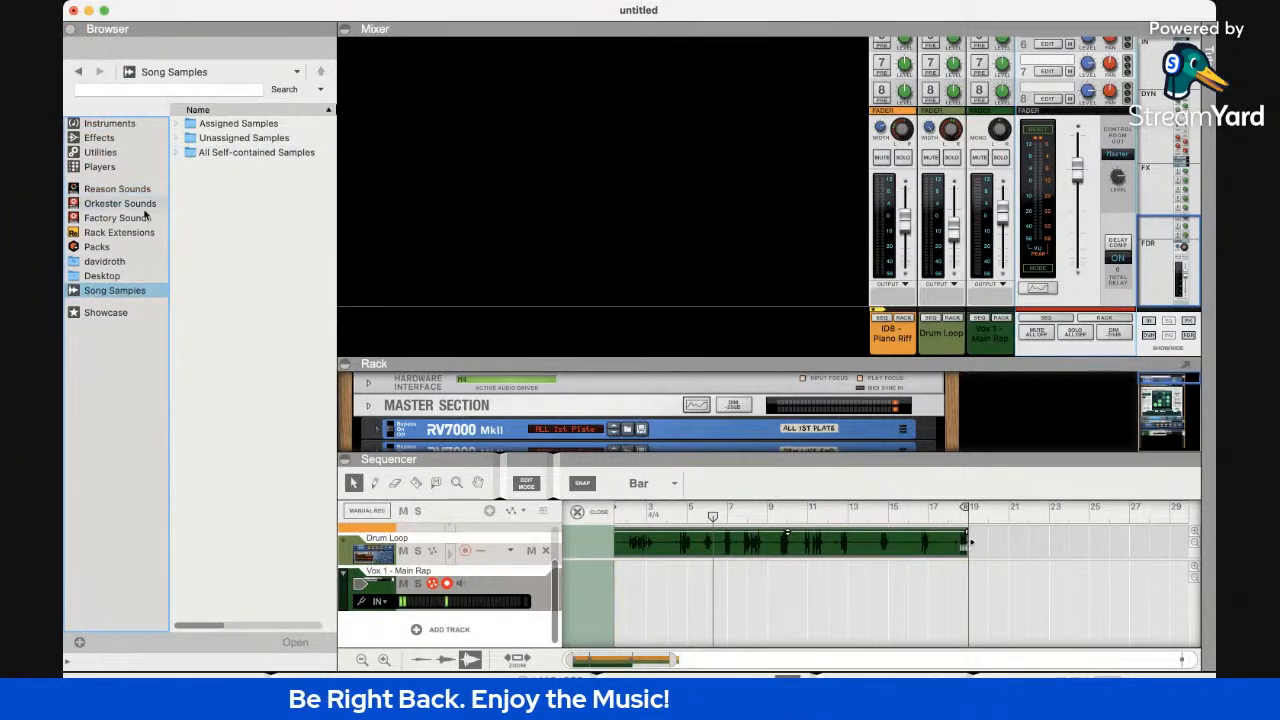
{"action": "left_click", "coordinate": [511, 242]}
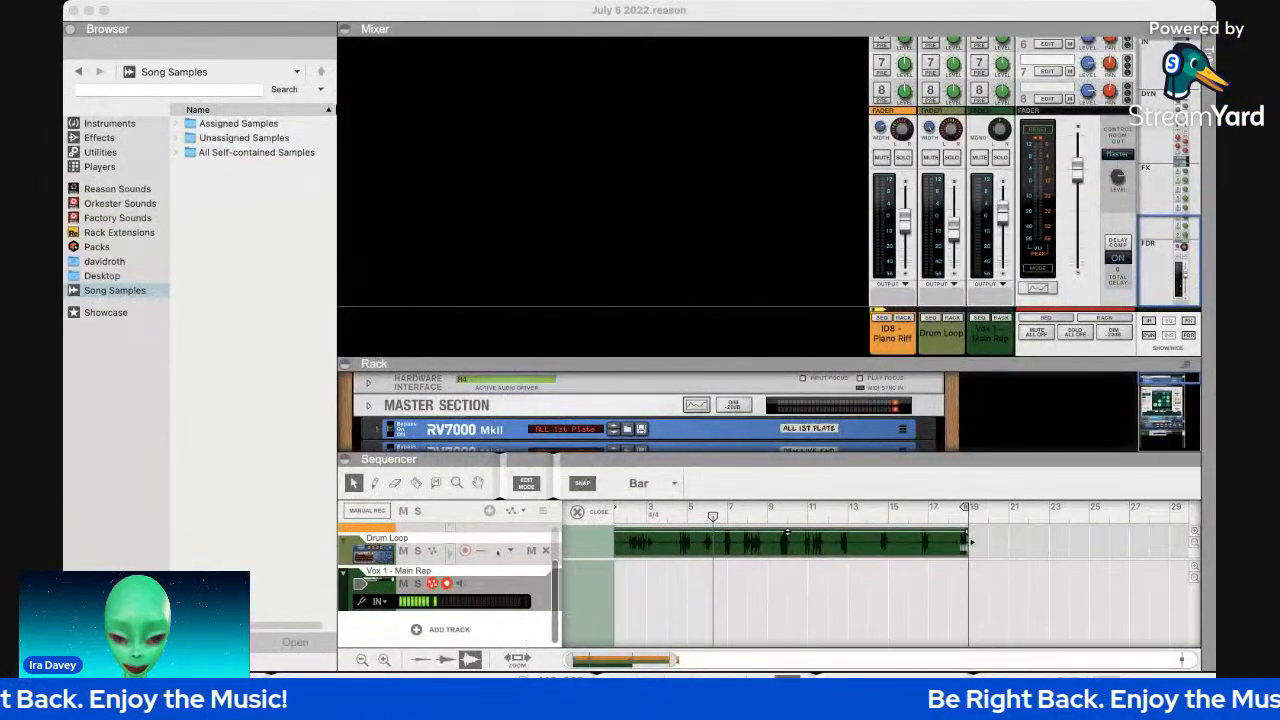
Open the Chord Sequencer house pack's _audio previews folder from Packs.
{"action": "left_click", "coordinate": [115, 247]}
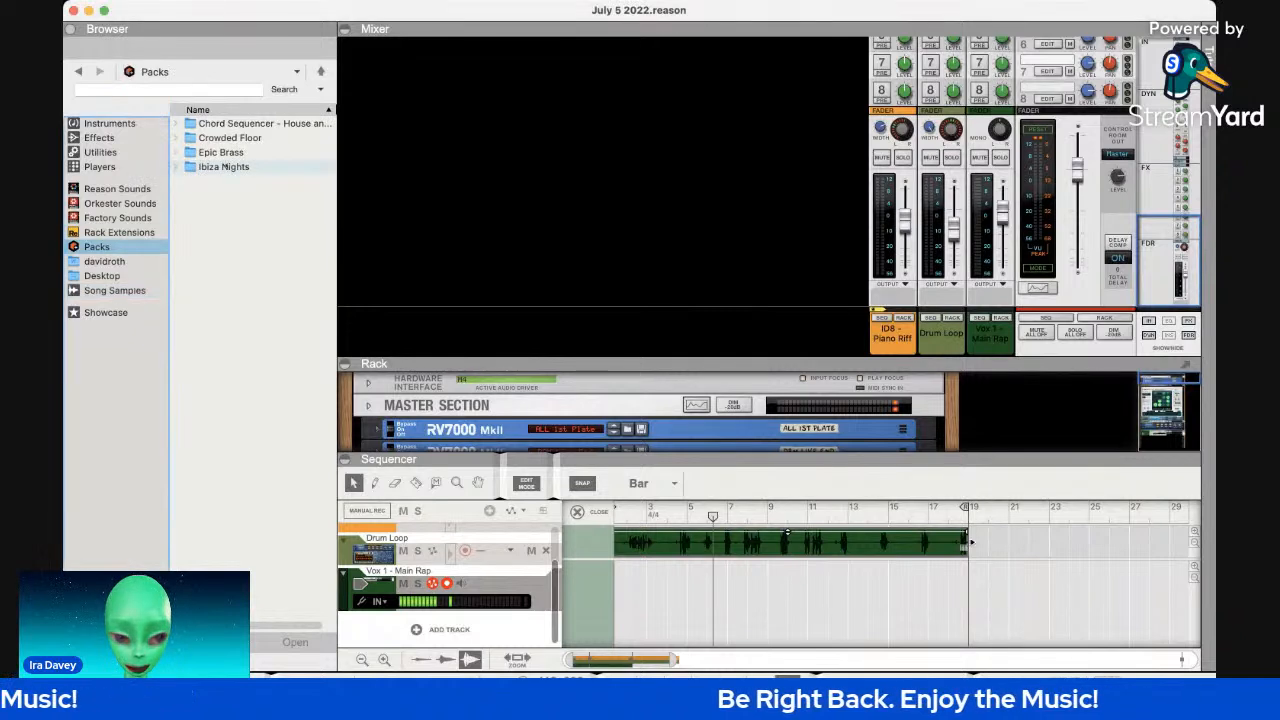
{"action": "left_click", "coordinate": [199, 168]}
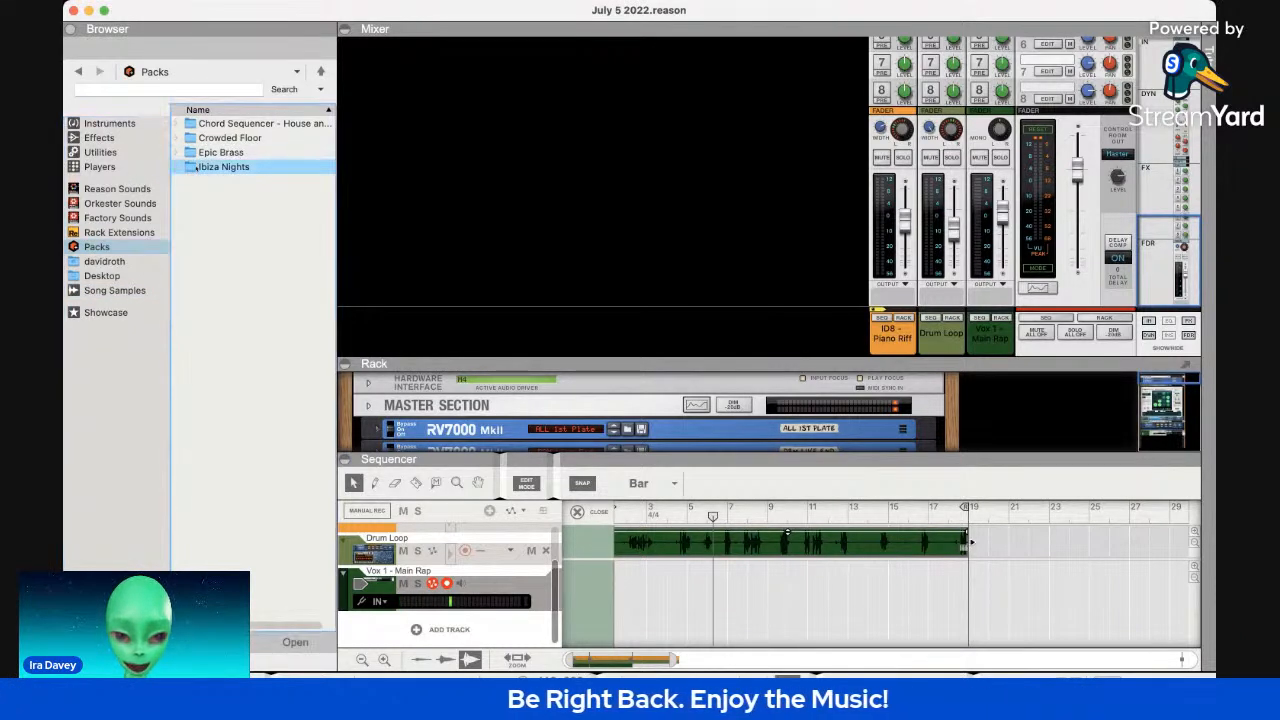
{"action": "double_click", "coordinate": [222, 123]}
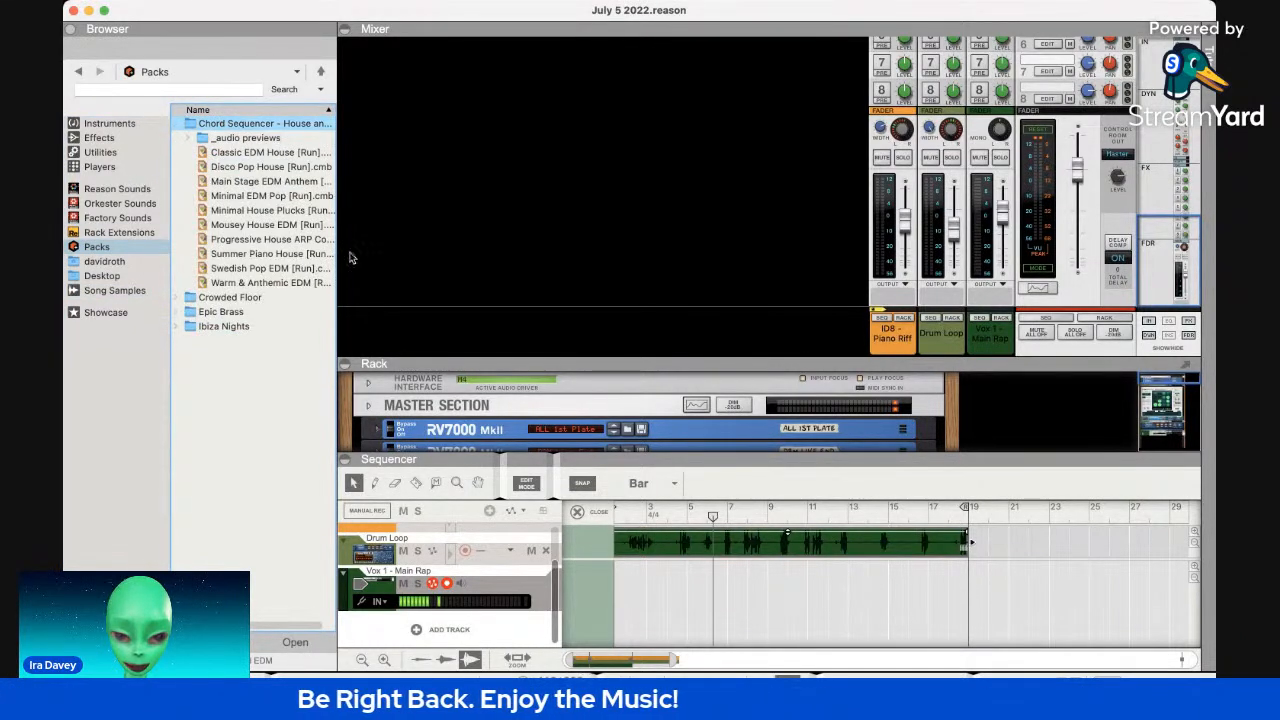
{"action": "left_click", "coordinate": [306, 212]}
{"action": "double_click", "coordinate": [276, 140]}
Audition Classic EDM House and Main Stage EDM Anthem, then widen the browser for kind and date.
{"action": "left_click", "coordinate": [276, 153]}
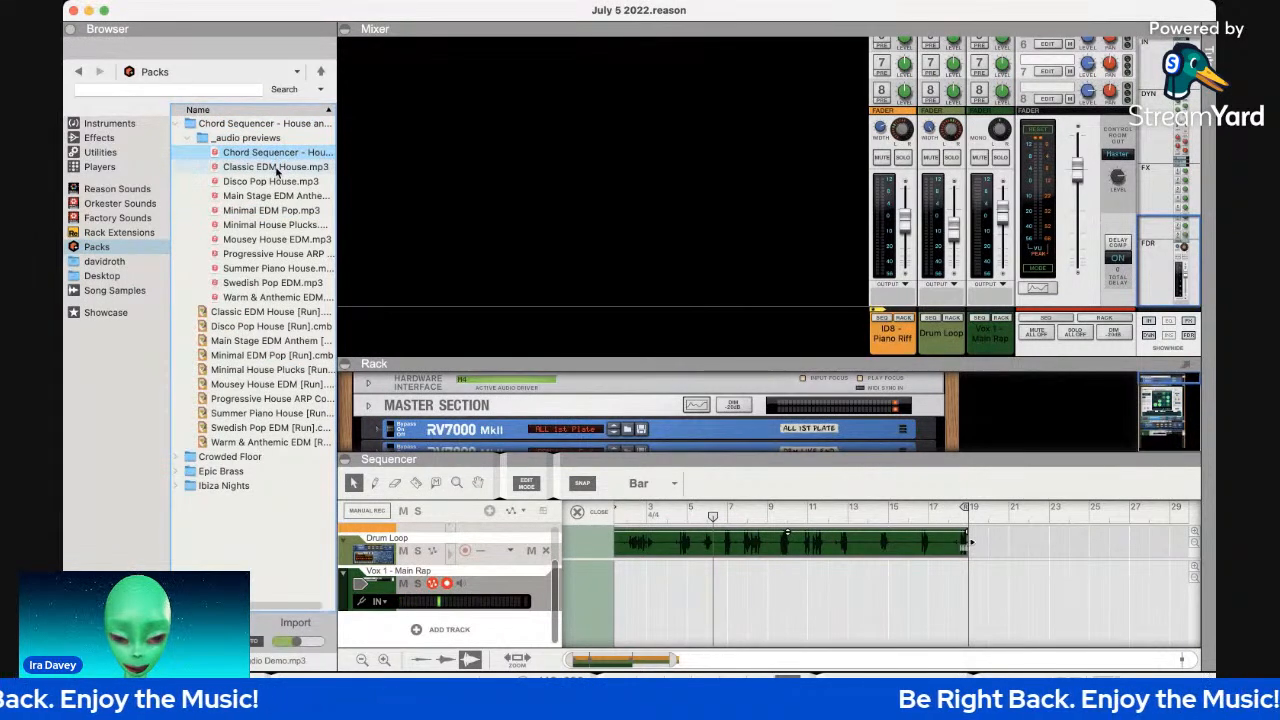
{"action": "left_click", "coordinate": [275, 170]}
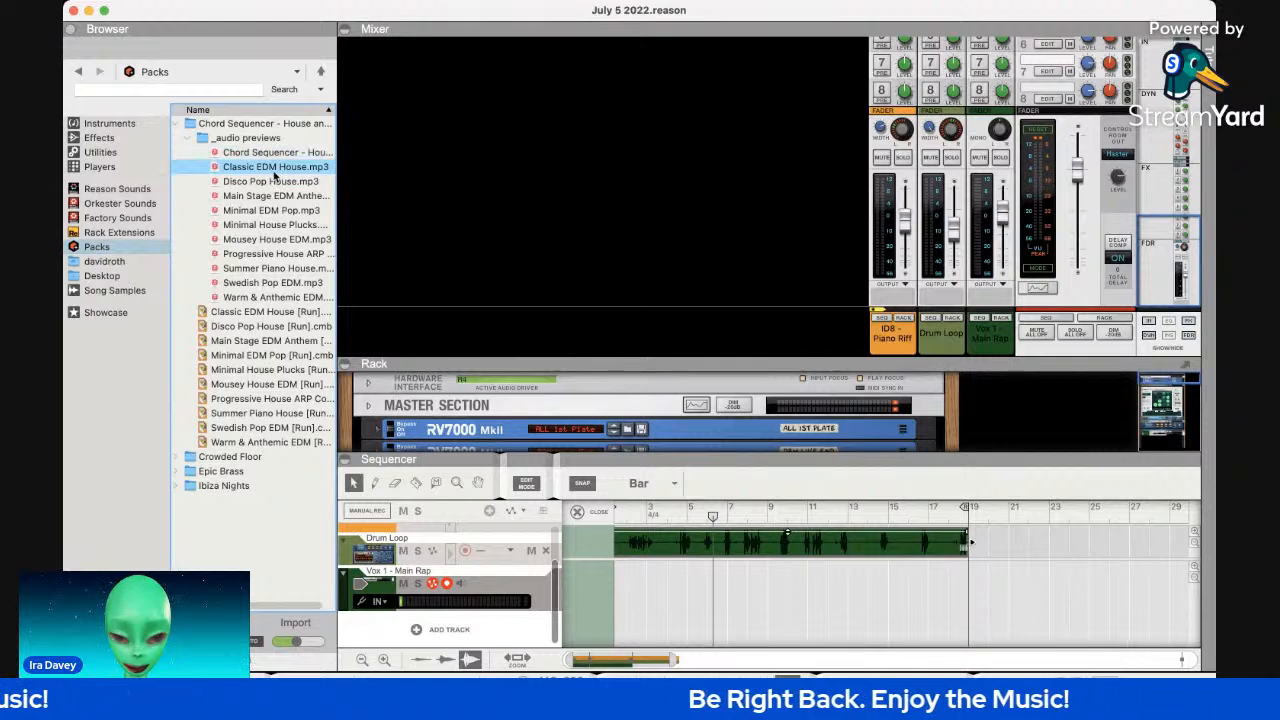
{"action": "left_click", "coordinate": [272, 194]}
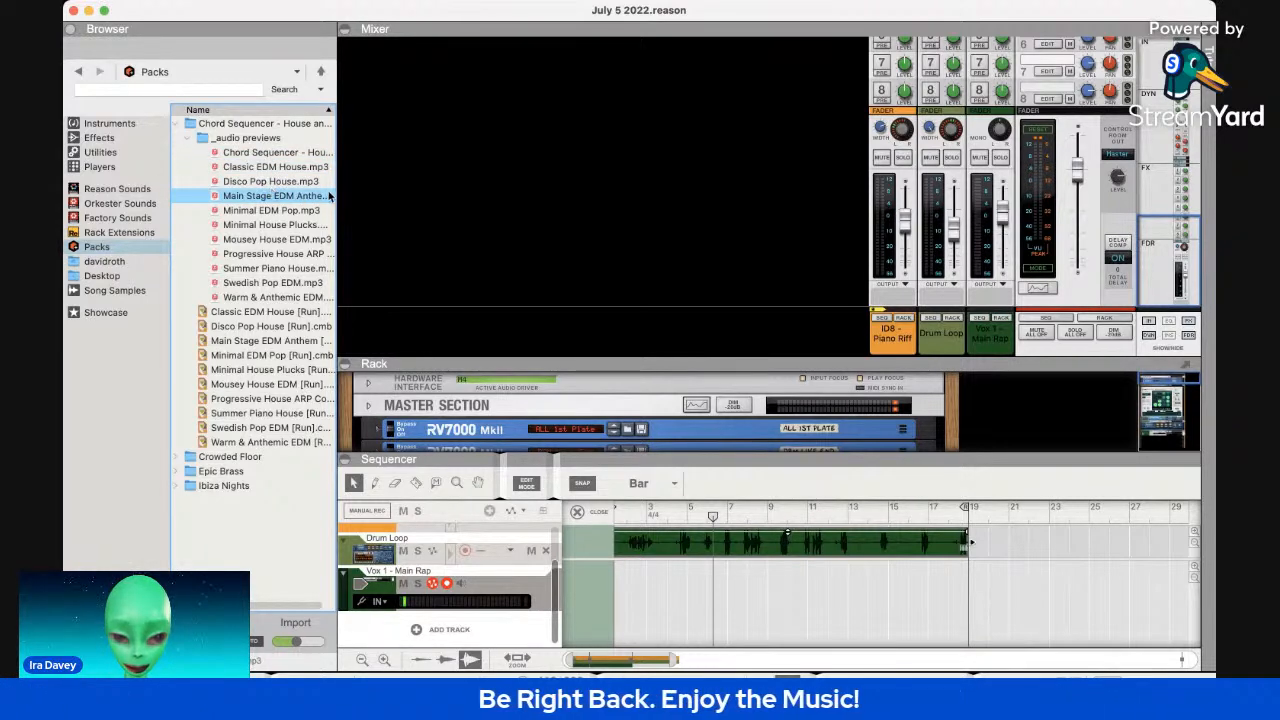
{"action": "left_click_drag", "start_coordinate": [340, 190], "coordinate": [600, 210]}
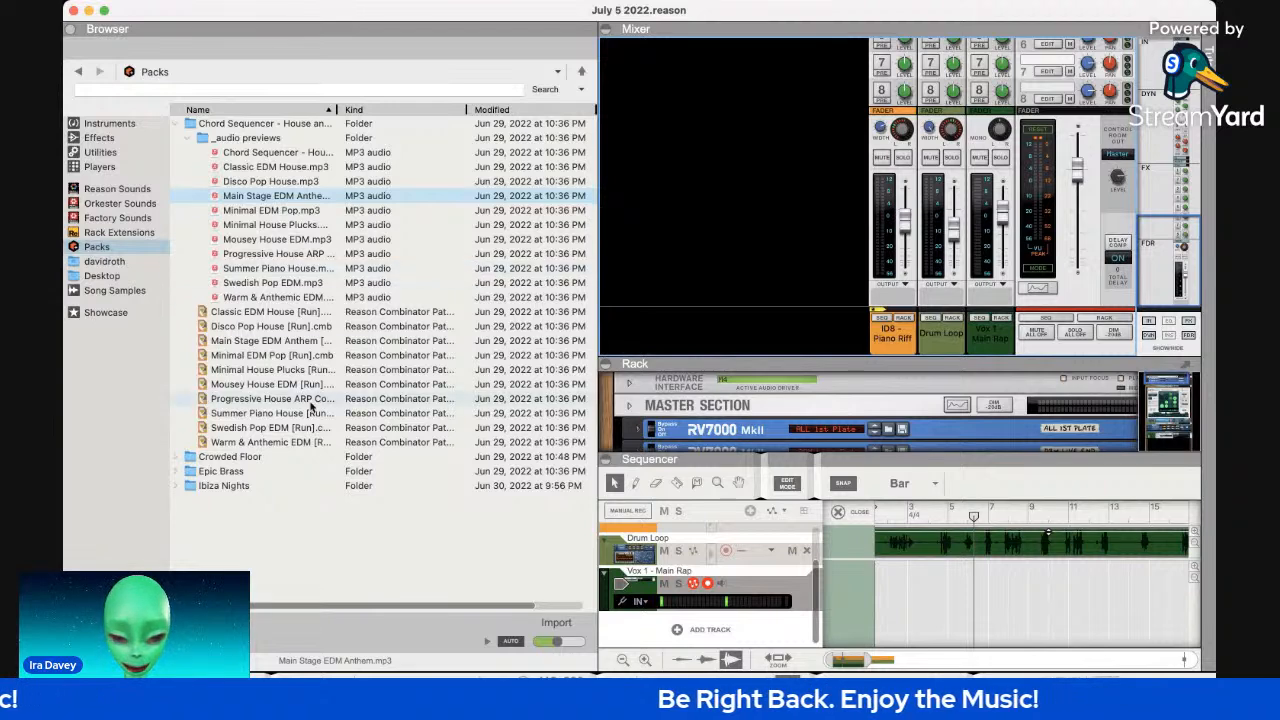
Expand the Crowded Floor pack and preview its audio demo.
{"action": "left_click", "coordinate": [256, 457]}
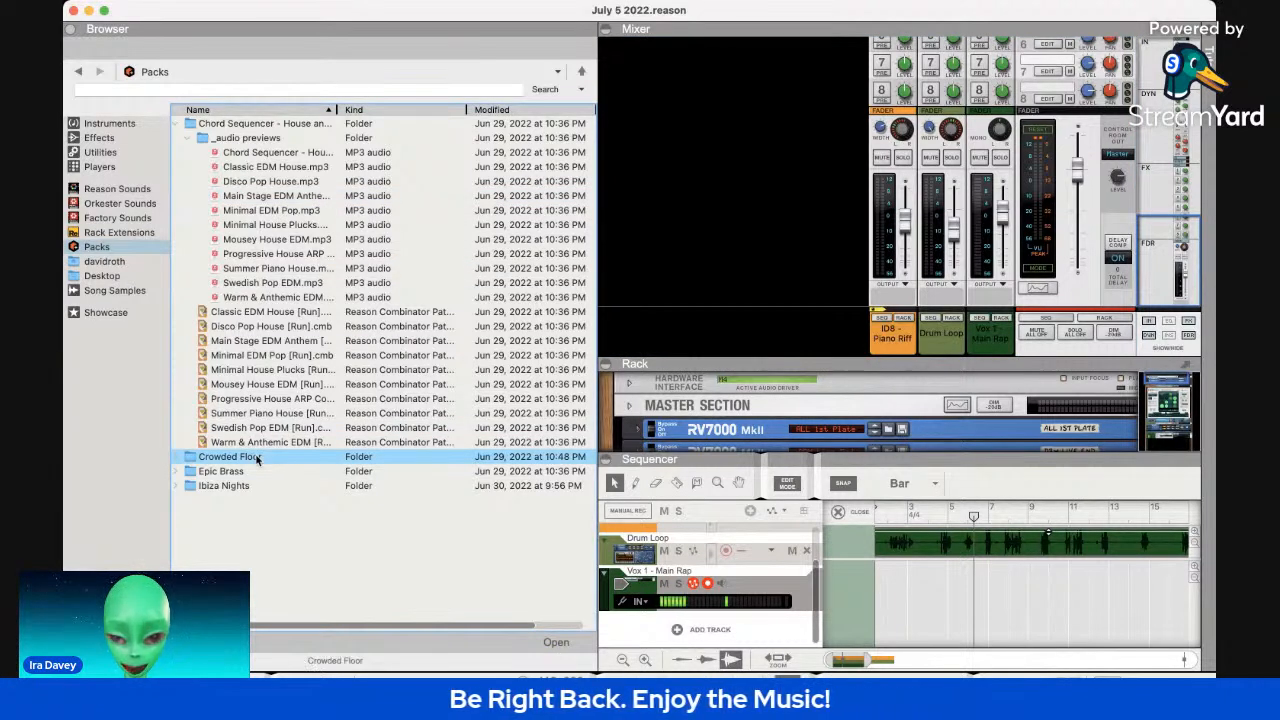
{"action": "double_click", "coordinate": [256, 457]}
{"action": "left_click", "coordinate": [273, 486]}
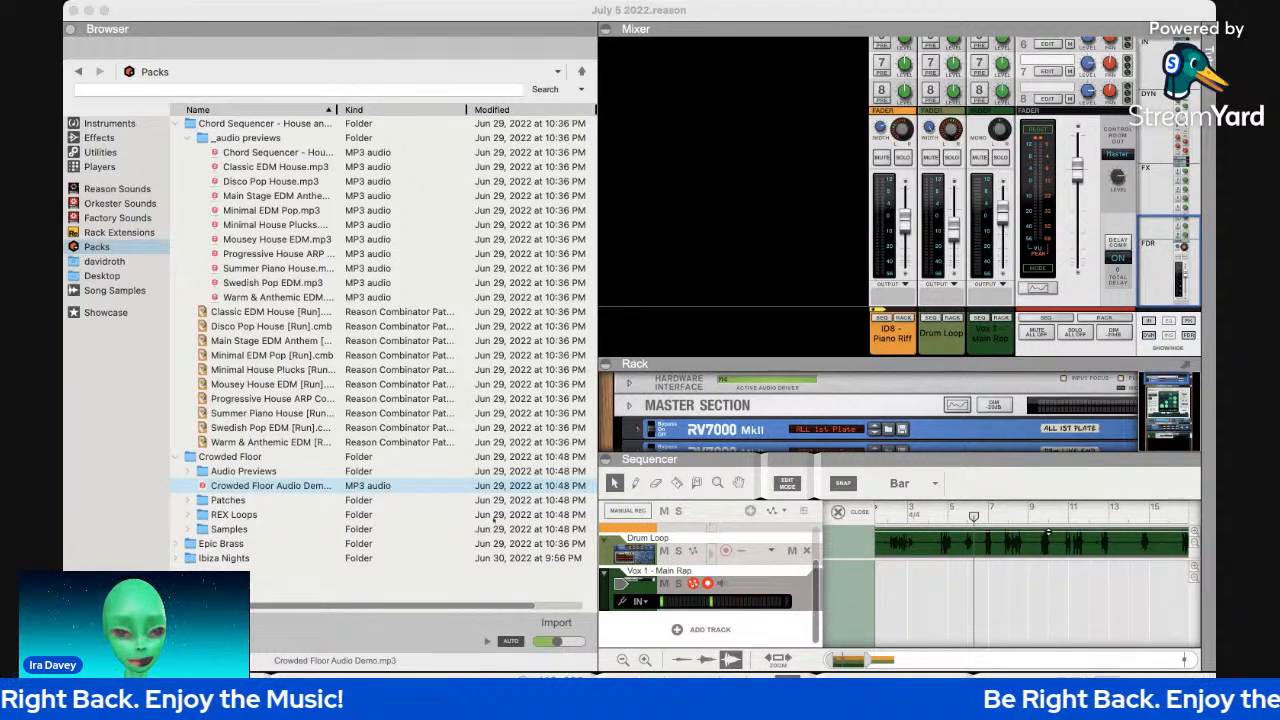
Narrow the sound browser and collapse the rack so the sequencer shows all three tracks.
{"action": "left_click", "coordinate": [687, 274]}
{"action": "left_click_drag", "start_coordinate": [600, 241], "coordinate": [351, 241]}
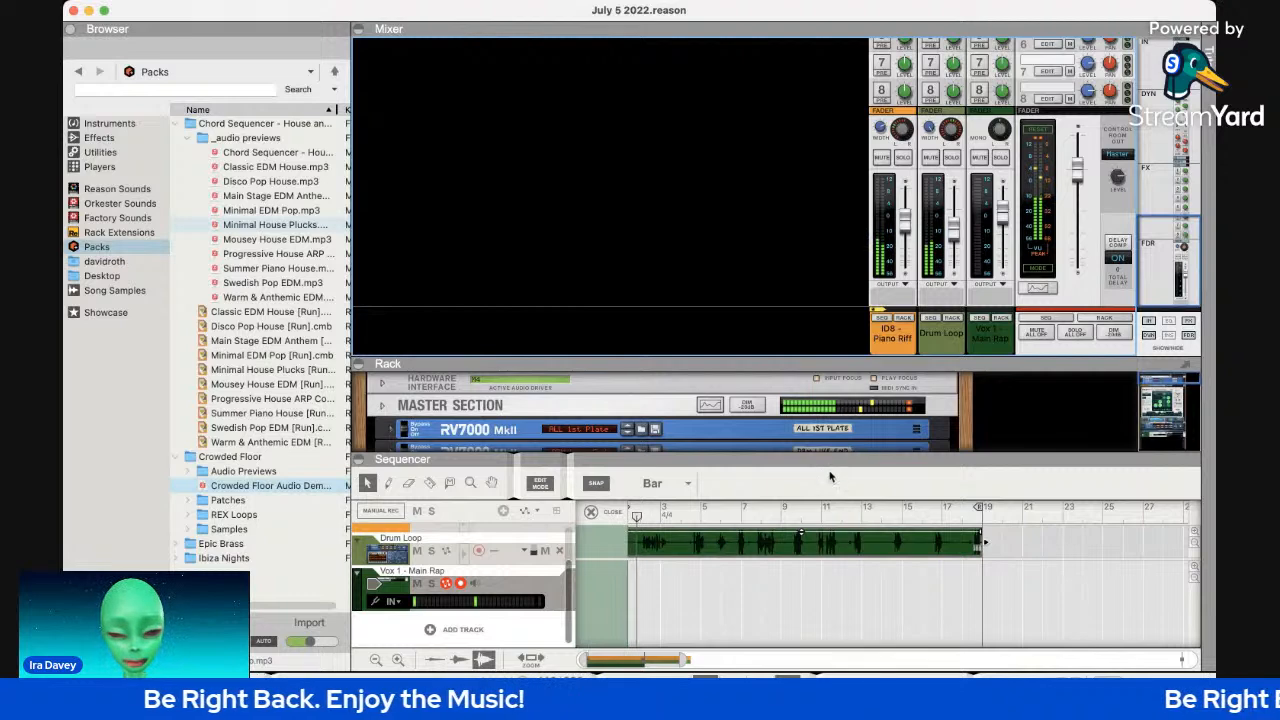
{"action": "left_click_drag", "start_coordinate": [812, 453], "coordinate": [812, 276]}
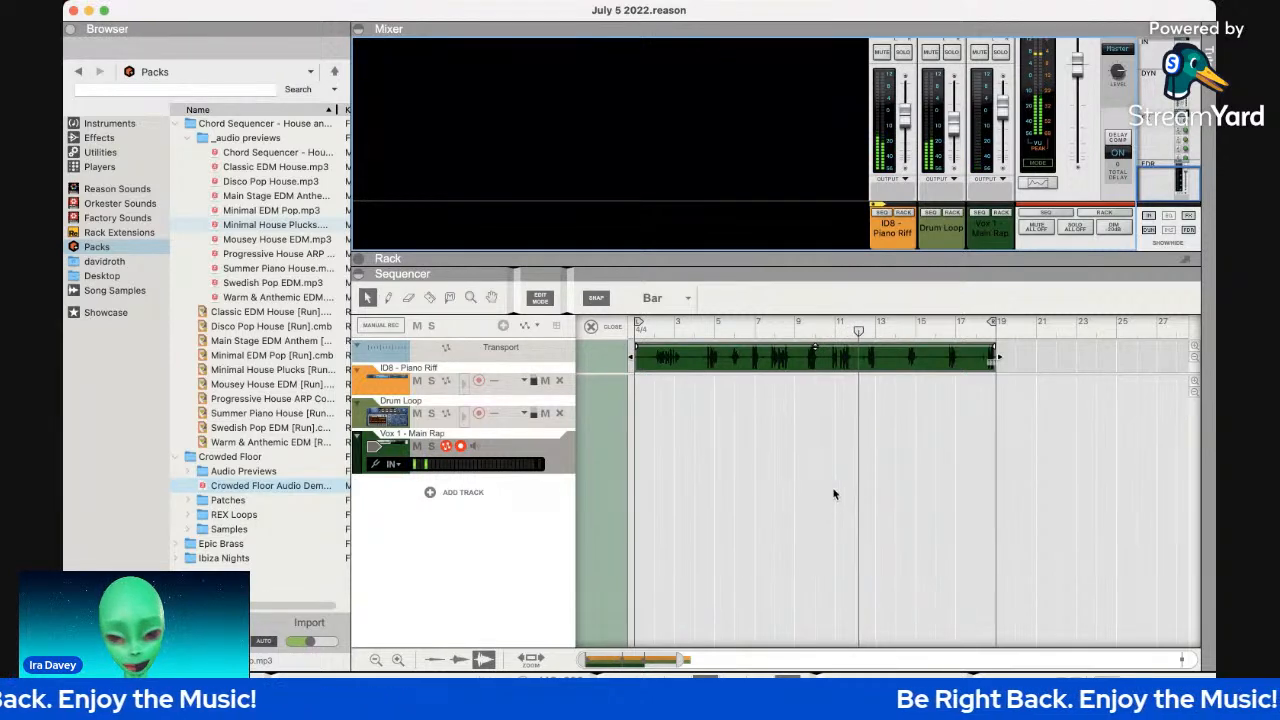
Check the Drum Loop track's slices, then show the ReGroove Mixer with its eight channels.
{"action": "left_click", "coordinate": [368, 423]}
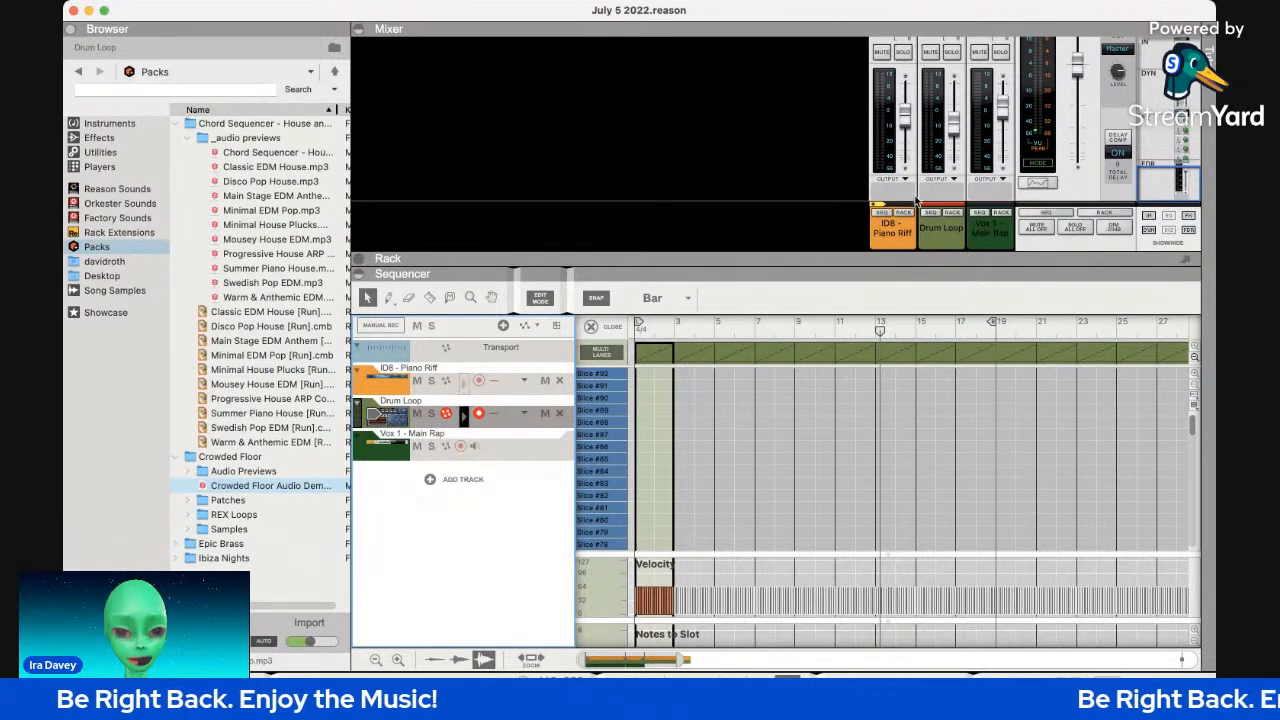
{"action": "key", "text": "super+Tab"}
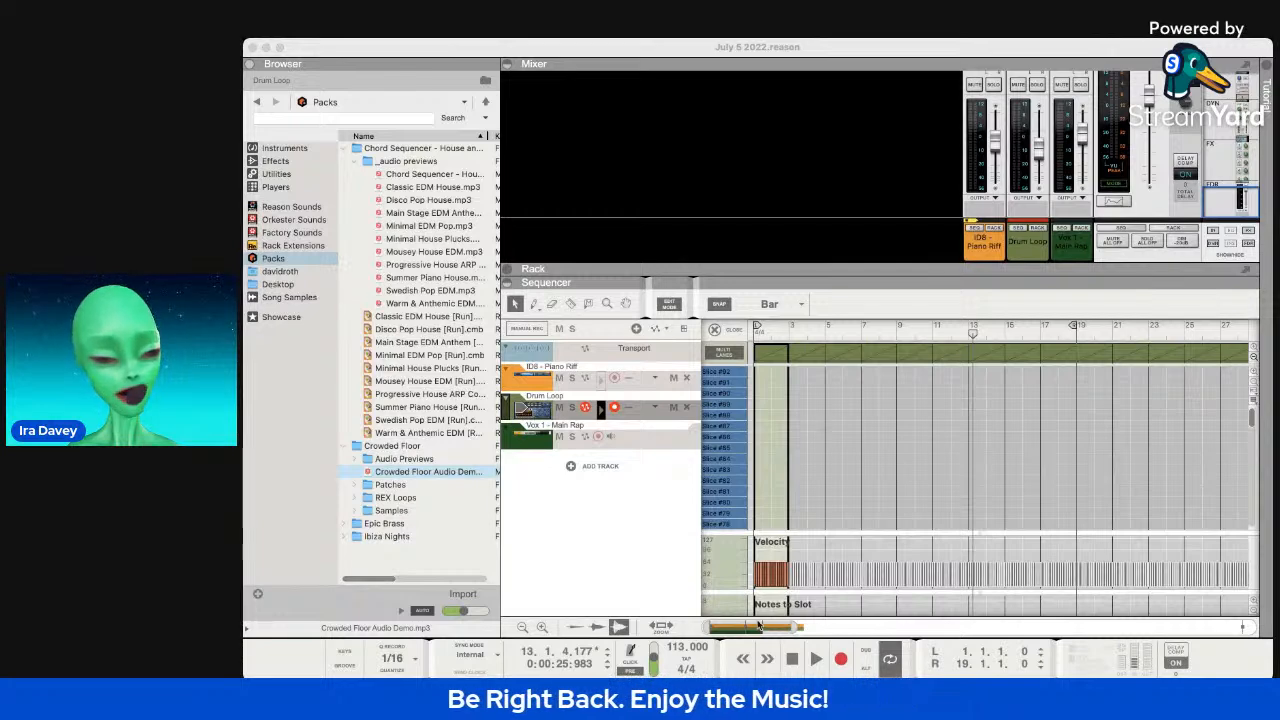
{"action": "left_click", "coordinate": [583, 532]}
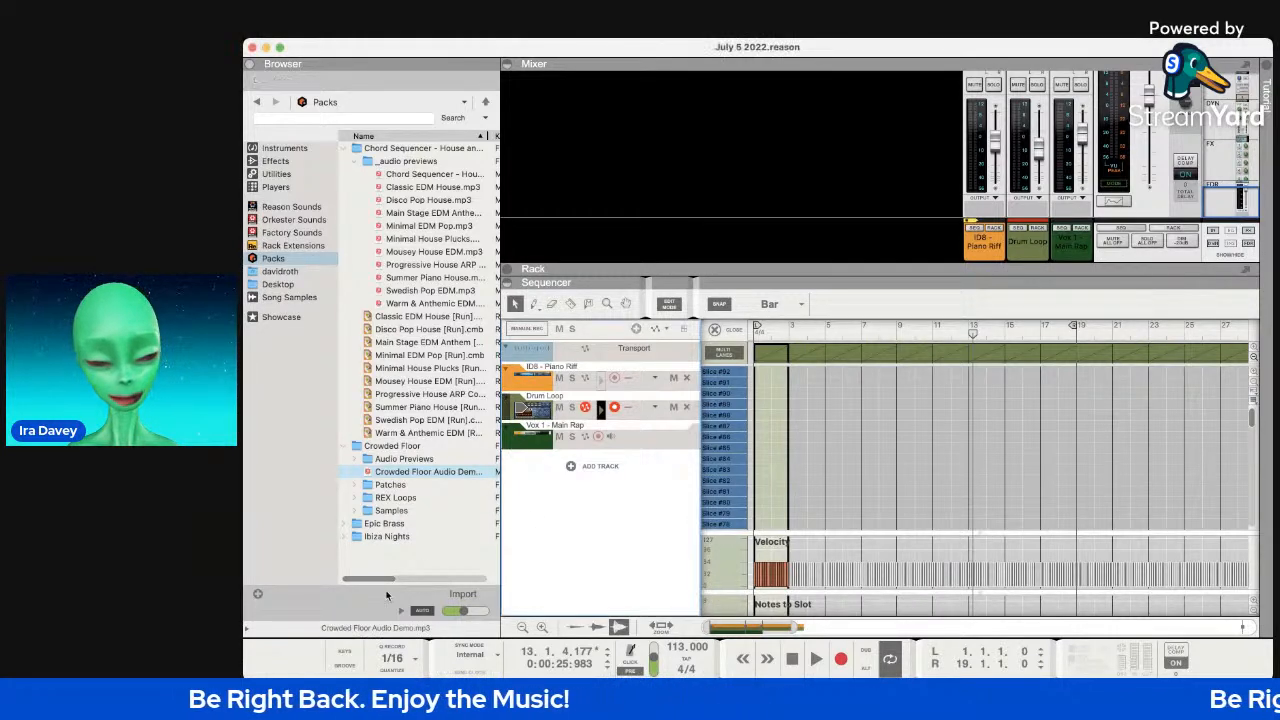
{"action": "left_click", "coordinate": [344, 666]}
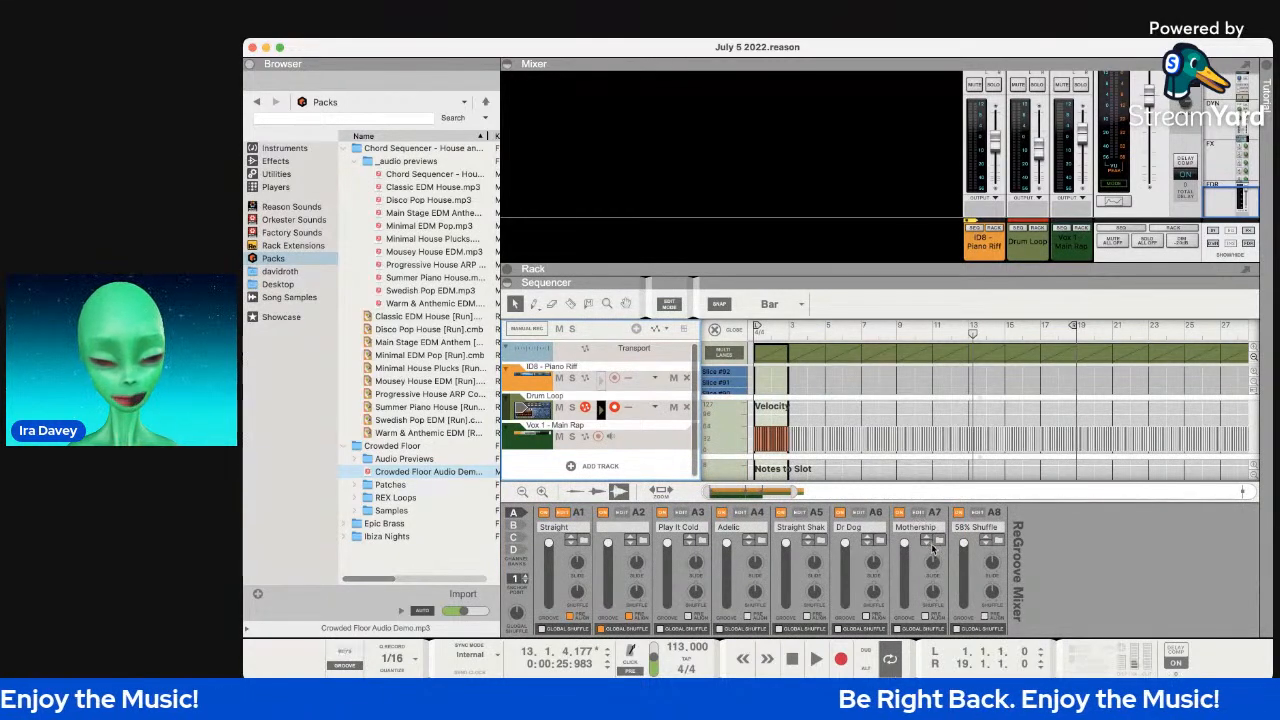
Browse A1's ReGroove patches through Programmed, Percussion, MPC-60, Drummer and Bass-Comp folders.
{"action": "left_click", "coordinate": [584, 538]}
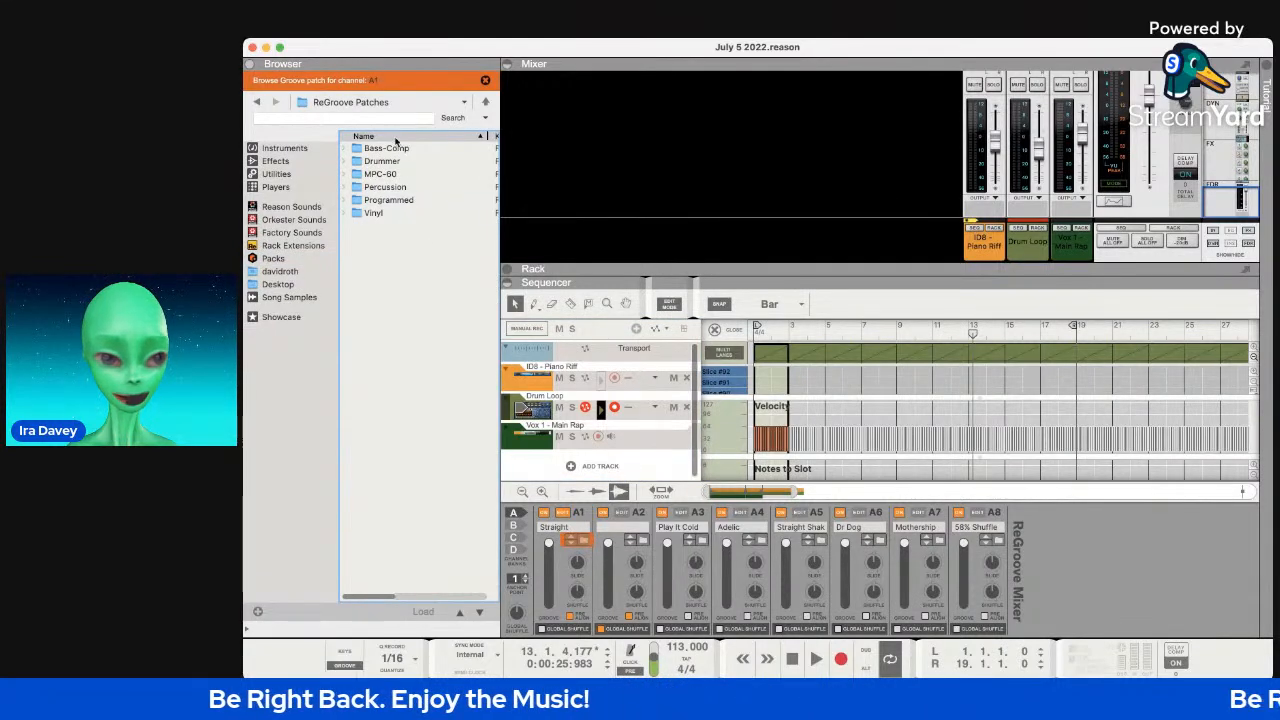
{"action": "left_click", "coordinate": [430, 200]}
{"action": "double_click", "coordinate": [430, 200]}
{"action": "left_click", "coordinate": [413, 187]}
{"action": "key", "text": "Right"}
{"action": "key", "text": "Up"}
{"action": "key", "text": "Right"}
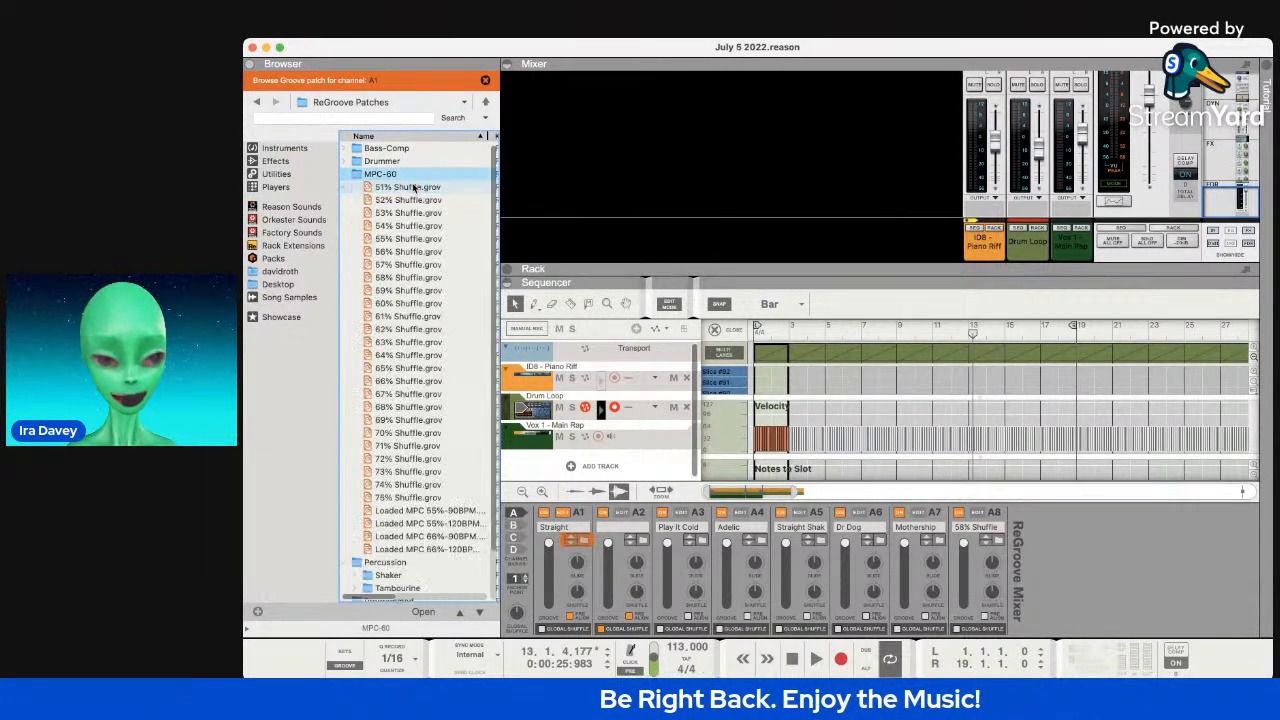
{"action": "key", "text": "Up"}
{"action": "key", "text": "Right"}
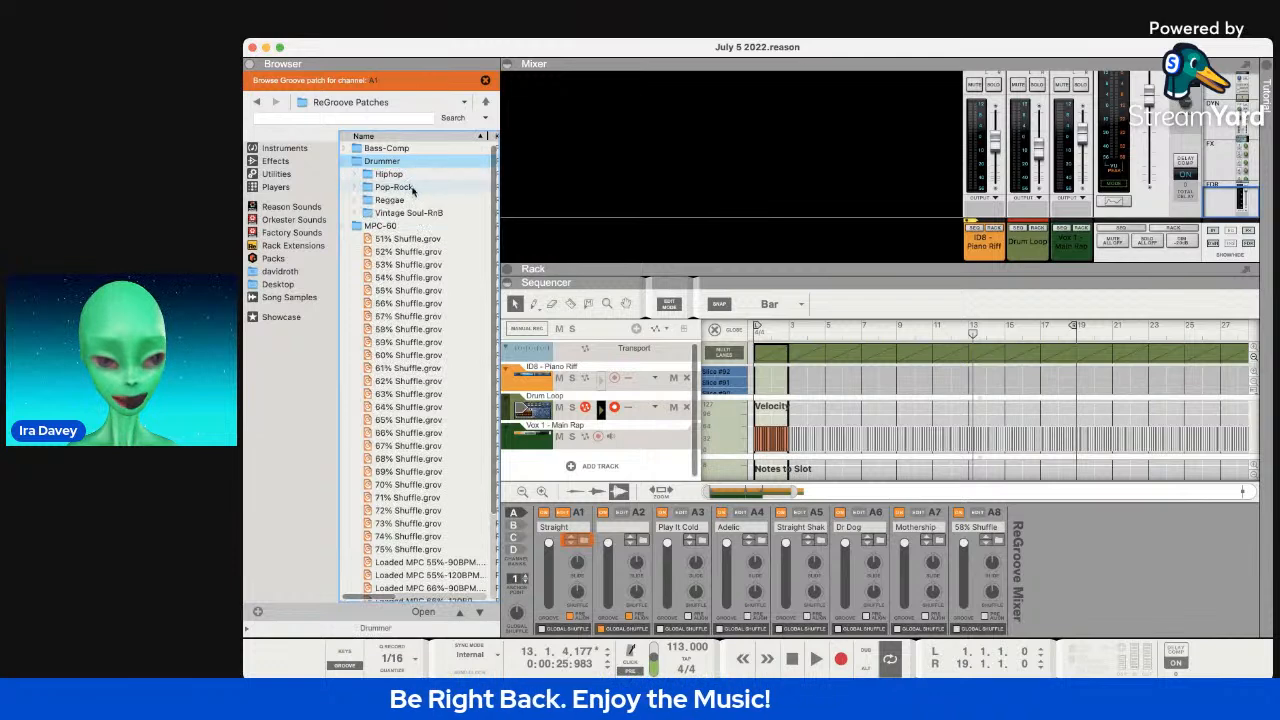
{"action": "left_click", "coordinate": [395, 152]}
{"action": "key", "text": "Right"}
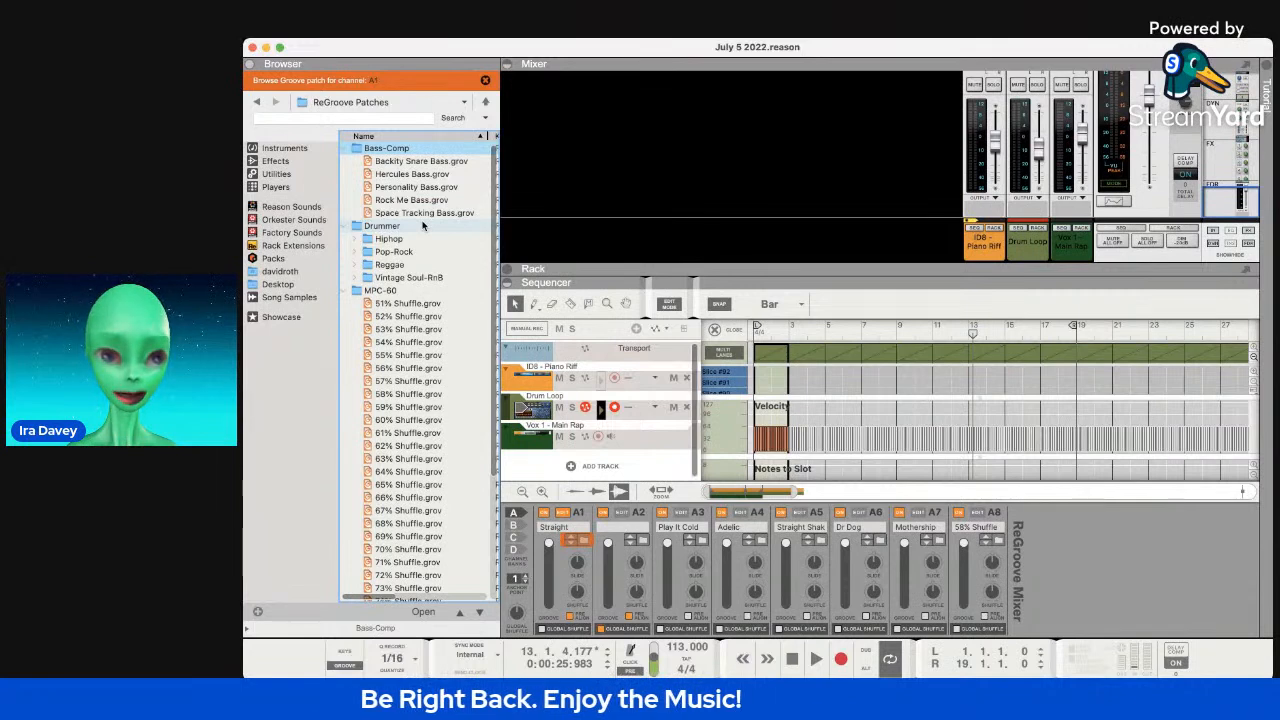
Load Bobby B.grov from the Vinyl folder onto channel A1, then browse grooves for A2.
{"action": "scroll", "coordinate": [435, 300], "scroll_direction": "down", "scroll_amount": 5}
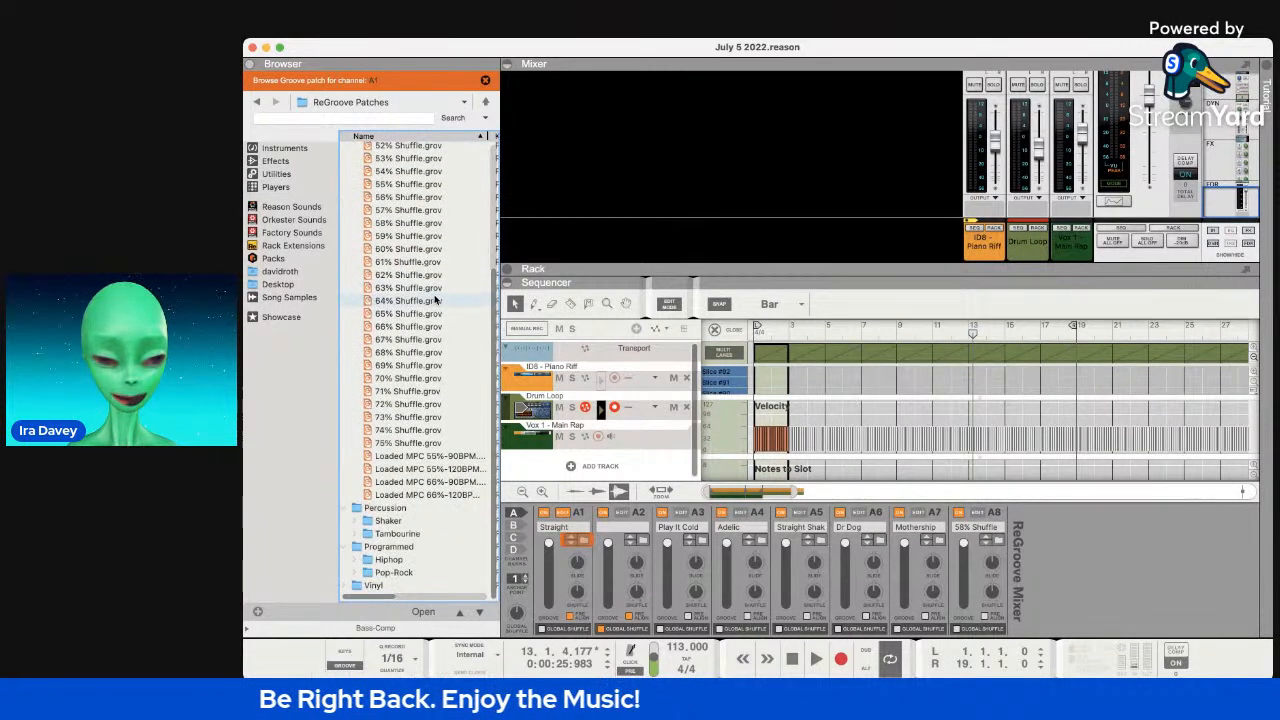
{"action": "double_click", "coordinate": [387, 521]}
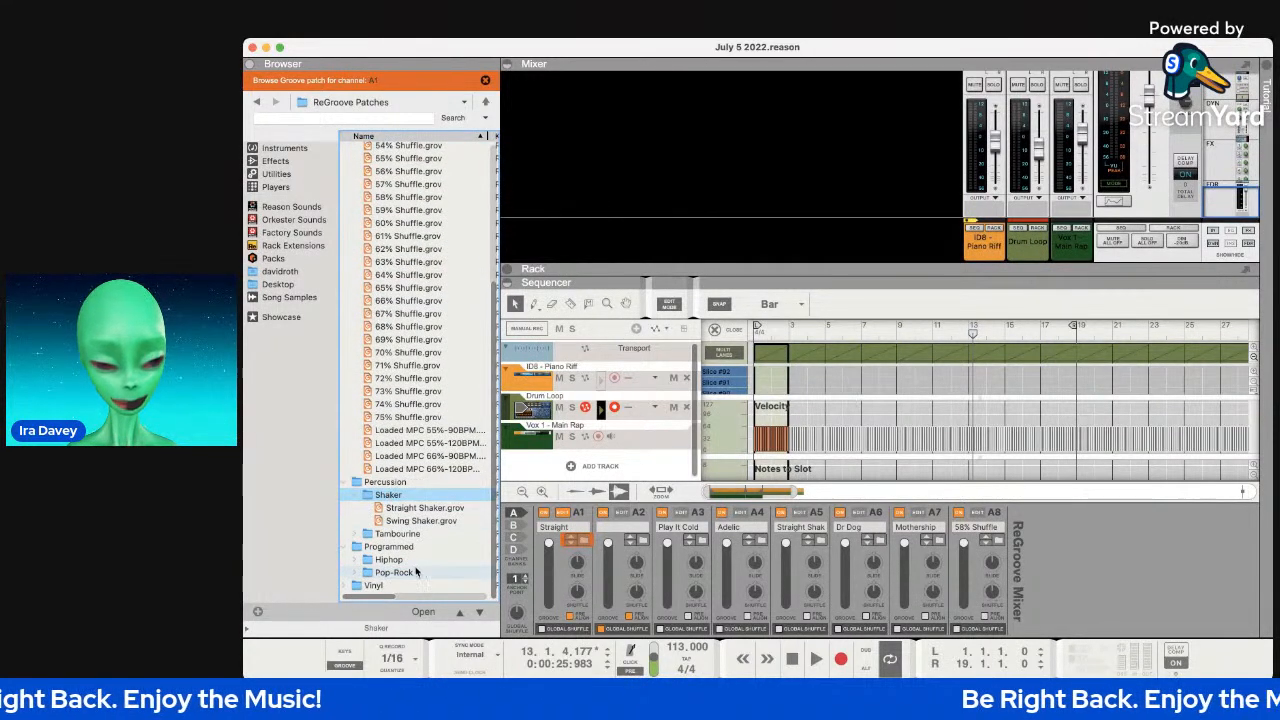
{"action": "left_click", "coordinate": [410, 561]}
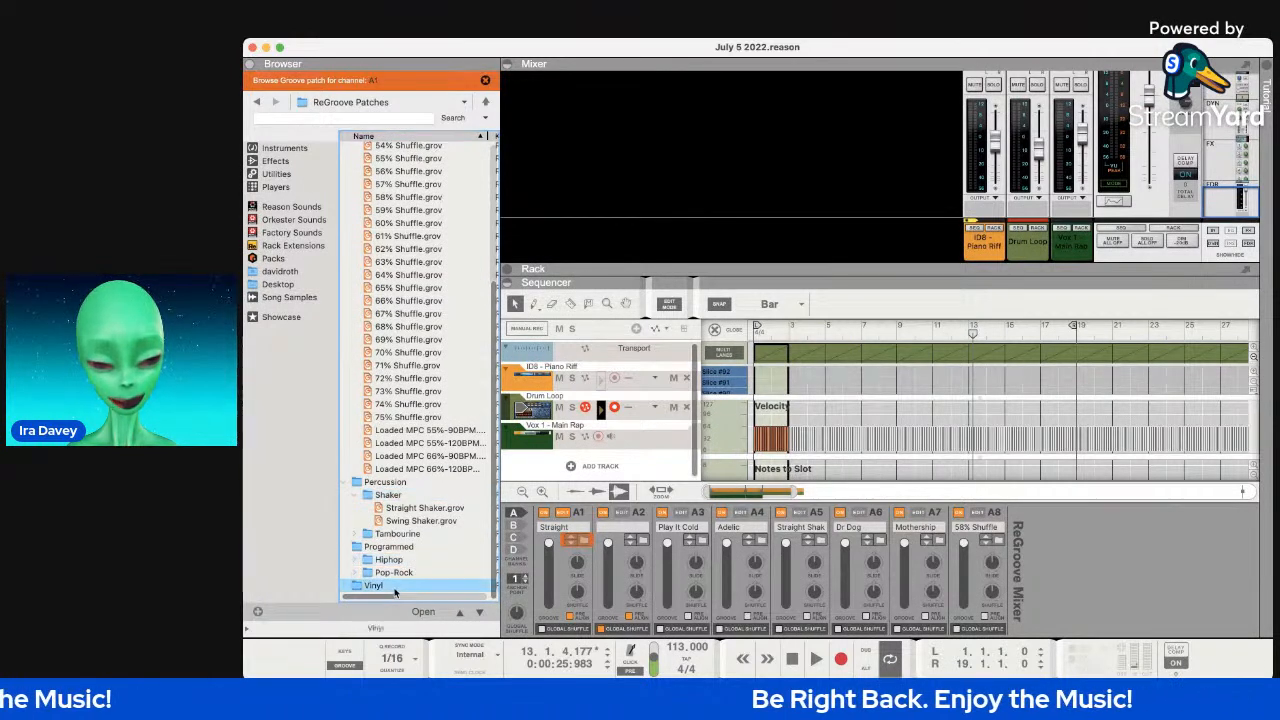
{"action": "double_click", "coordinate": [380, 585]}
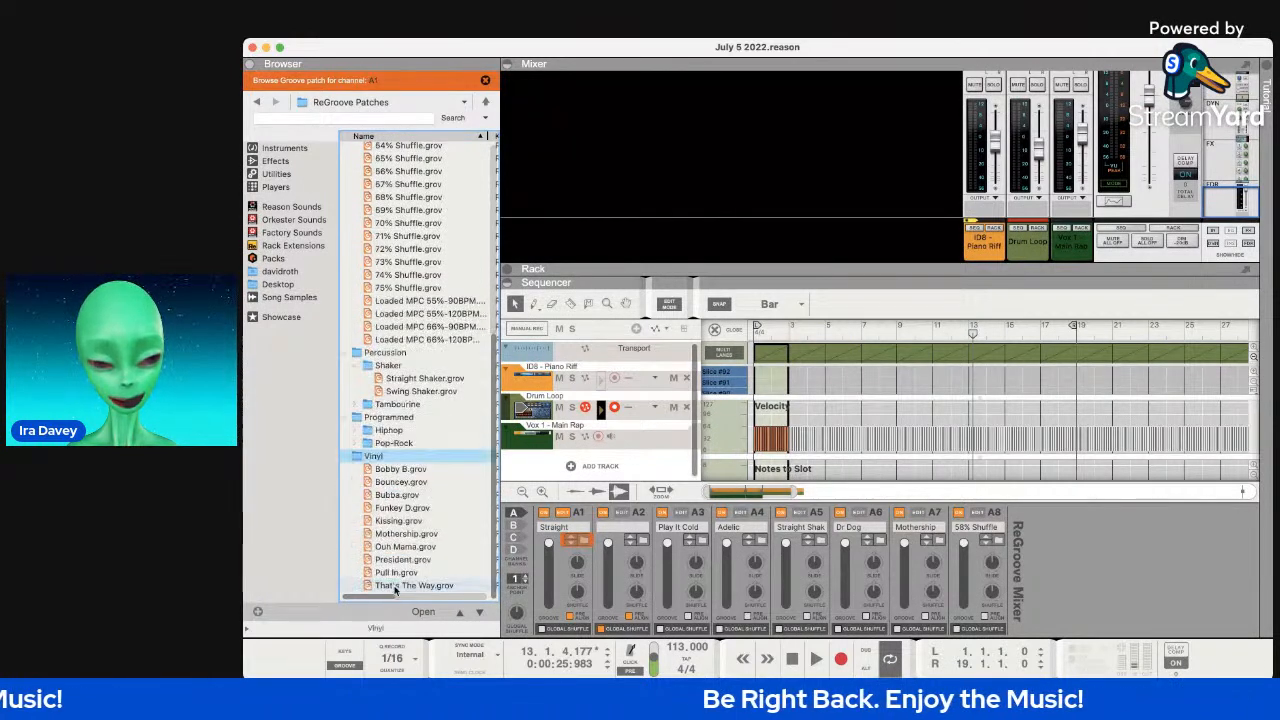
{"action": "left_click", "coordinate": [410, 469]}
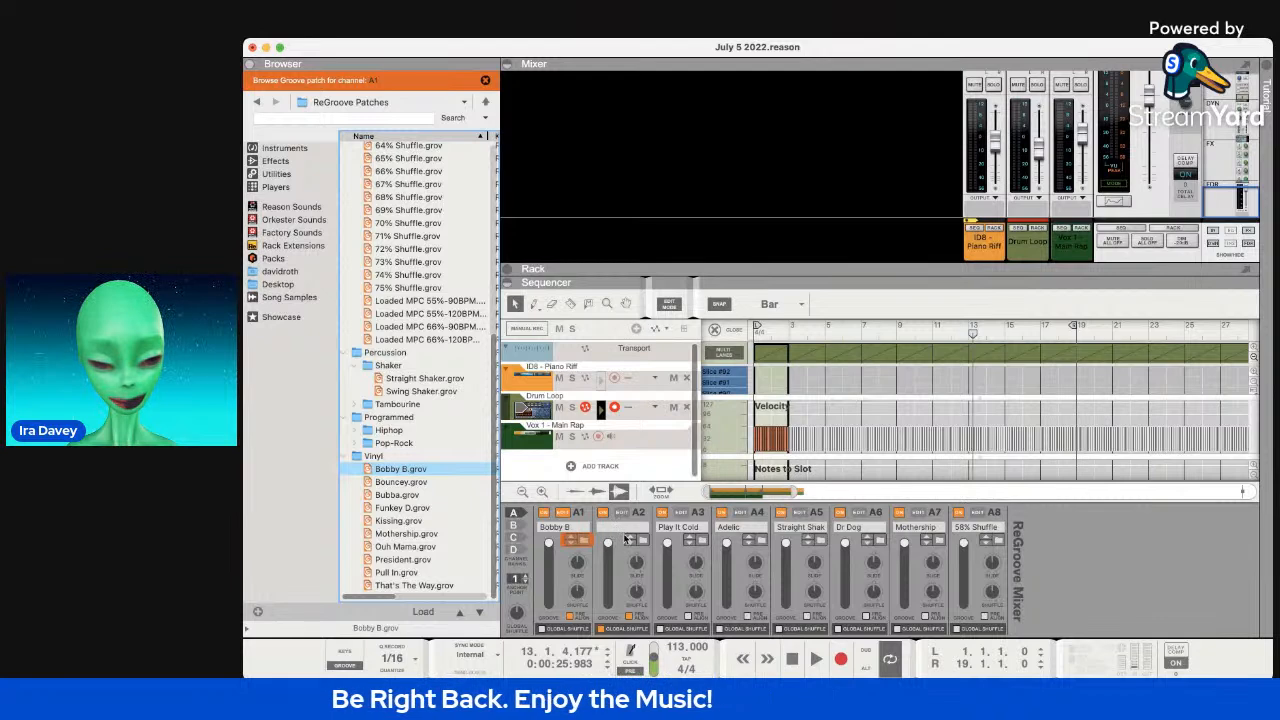
{"action": "left_click", "coordinate": [629, 540]}
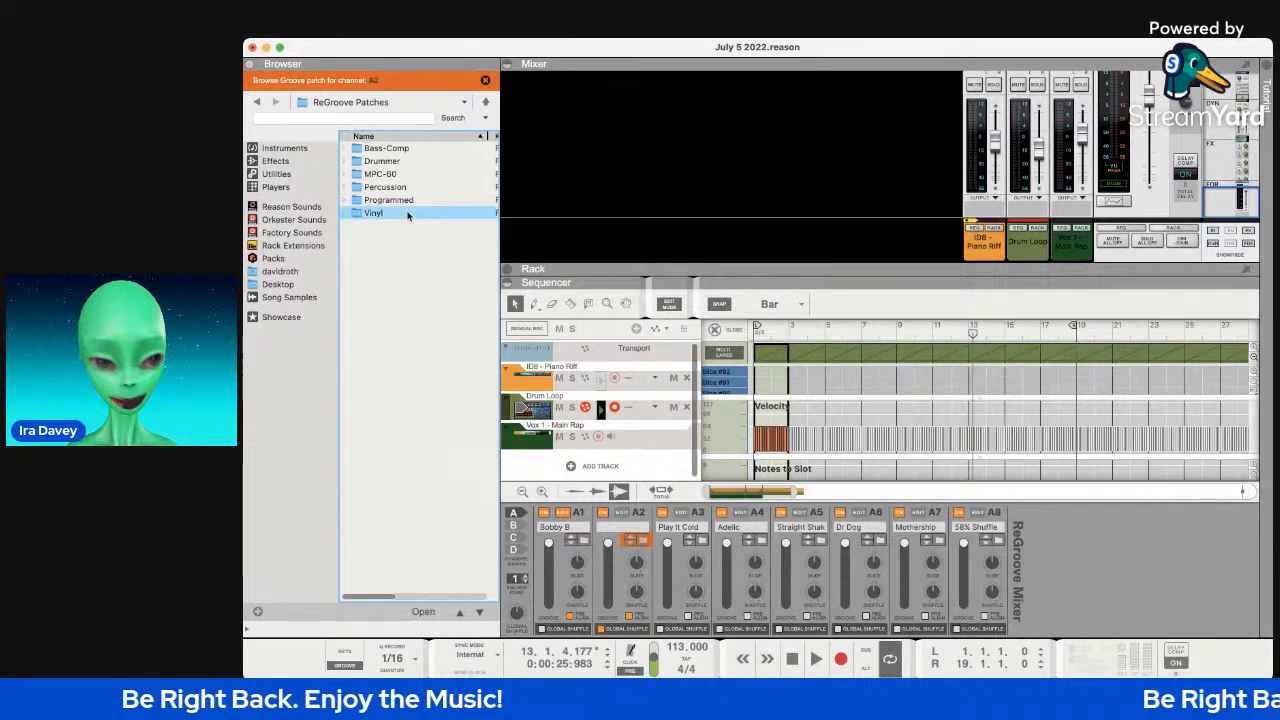
Assign President.grov to channel A2 and take A1's groove from the first clip via Get From Clip.
{"action": "left_click", "coordinate": [403, 316]}
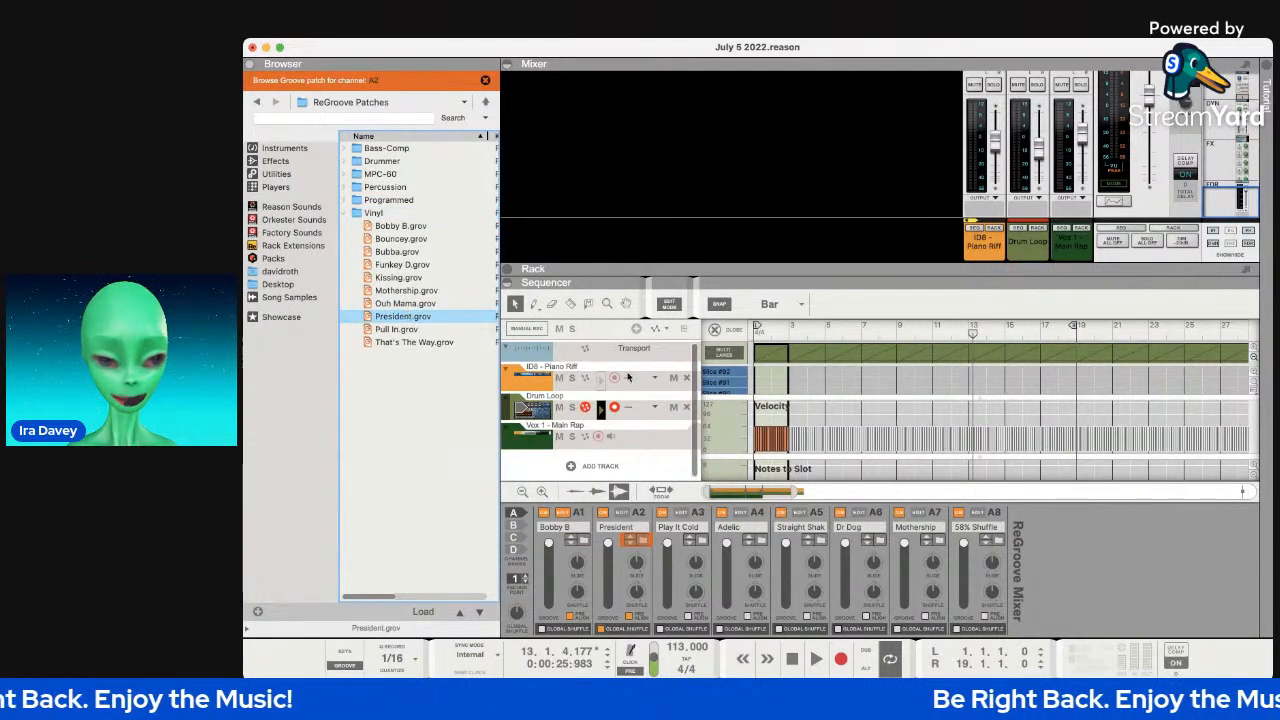
{"action": "left_click", "coordinate": [776, 354]}
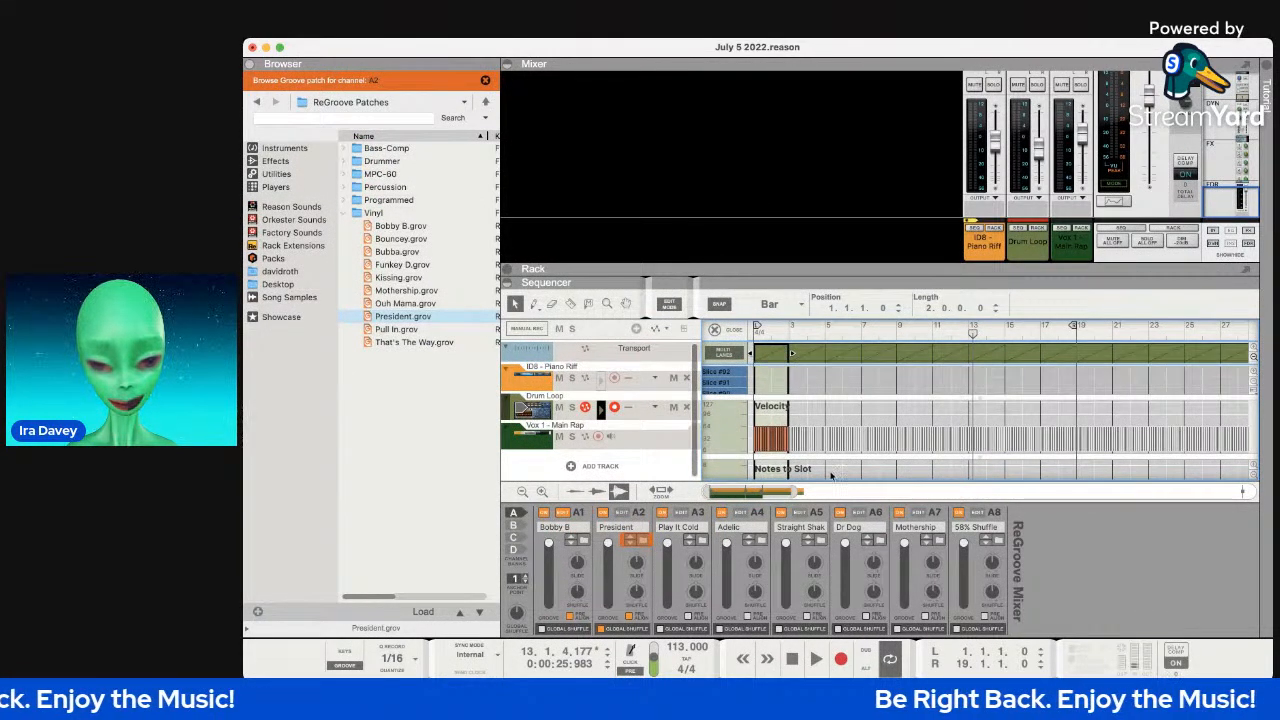
{"action": "left_click", "coordinate": [841, 518]}
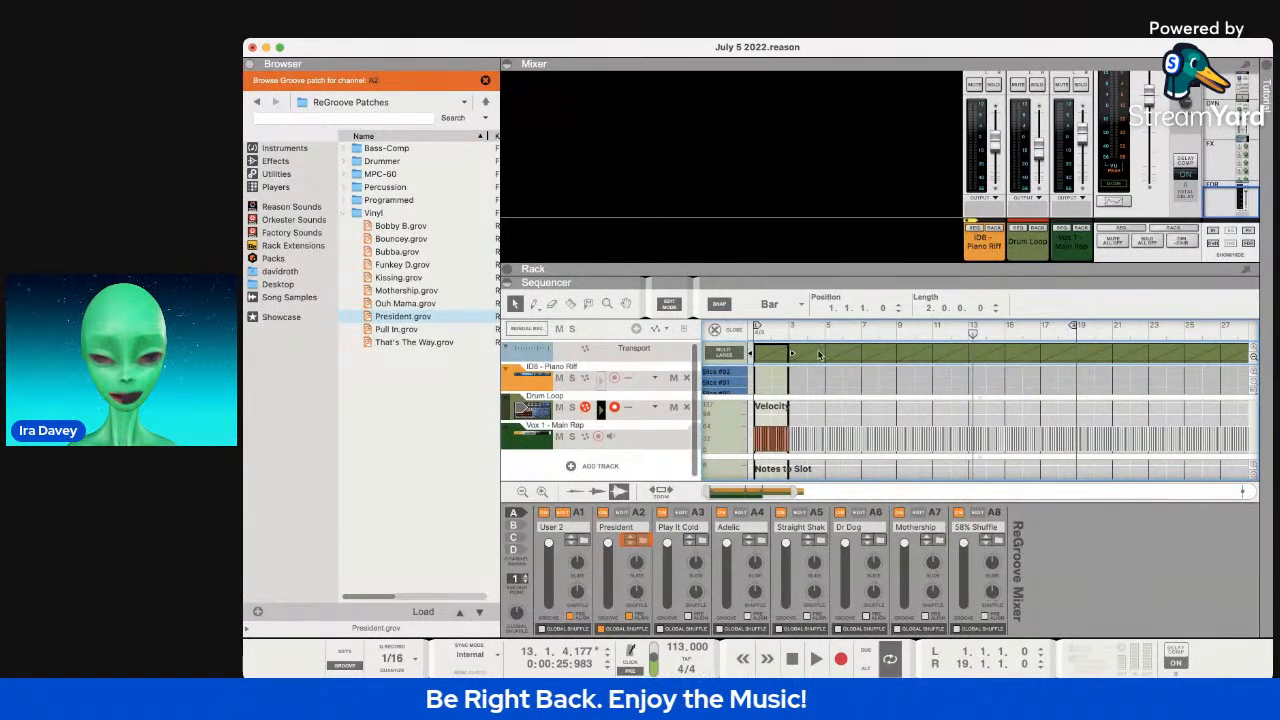
Select the Piano Riff clips and lower channel A1's groove amount.
{"action": "left_click", "coordinate": [815, 350]}
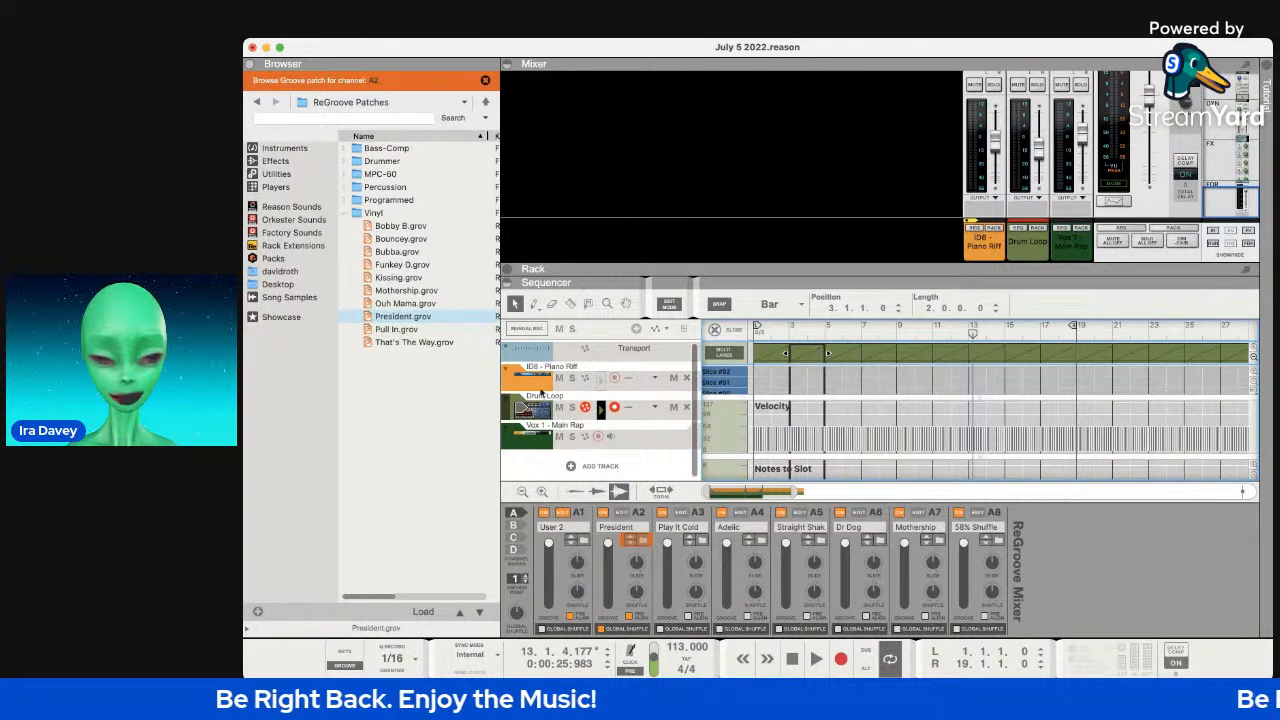
{"action": "left_click", "coordinate": [527, 380]}
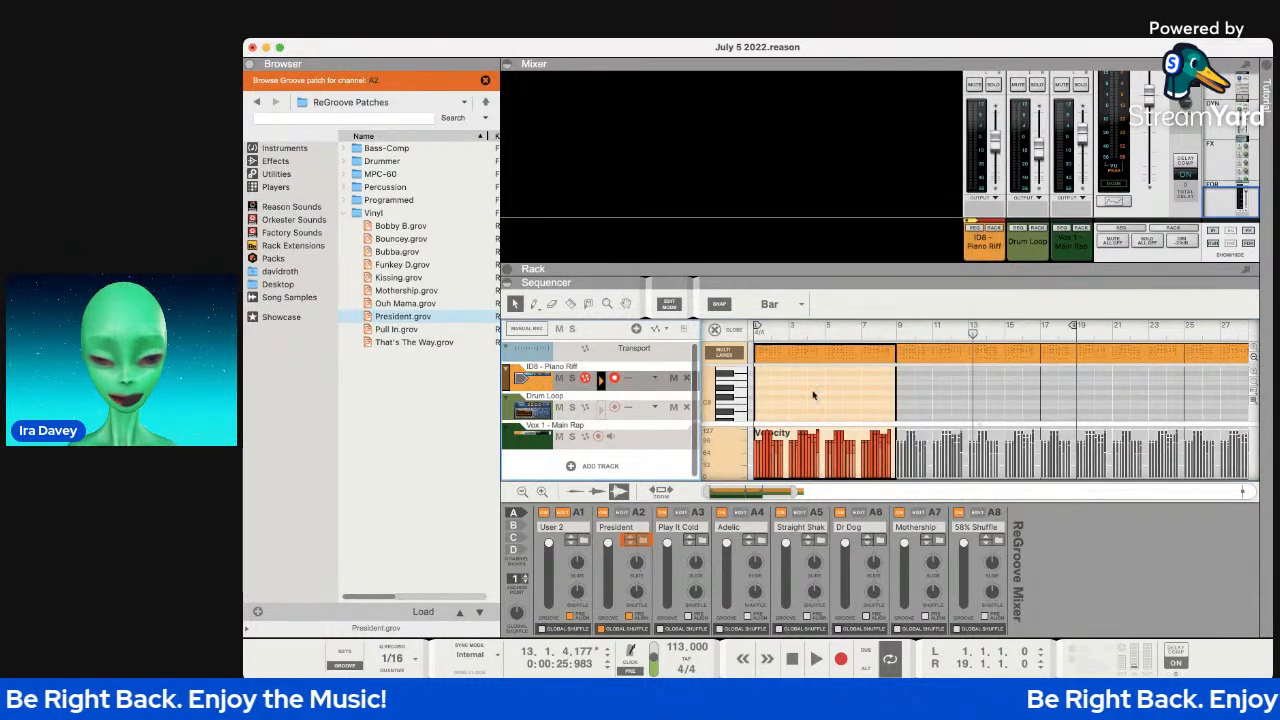
{"action": "left_click", "coordinate": [789, 360]}
{"action": "left_click", "coordinate": [785, 359]}
{"action": "left_click_drag", "start_coordinate": [549, 551], "coordinate": [555, 609]}
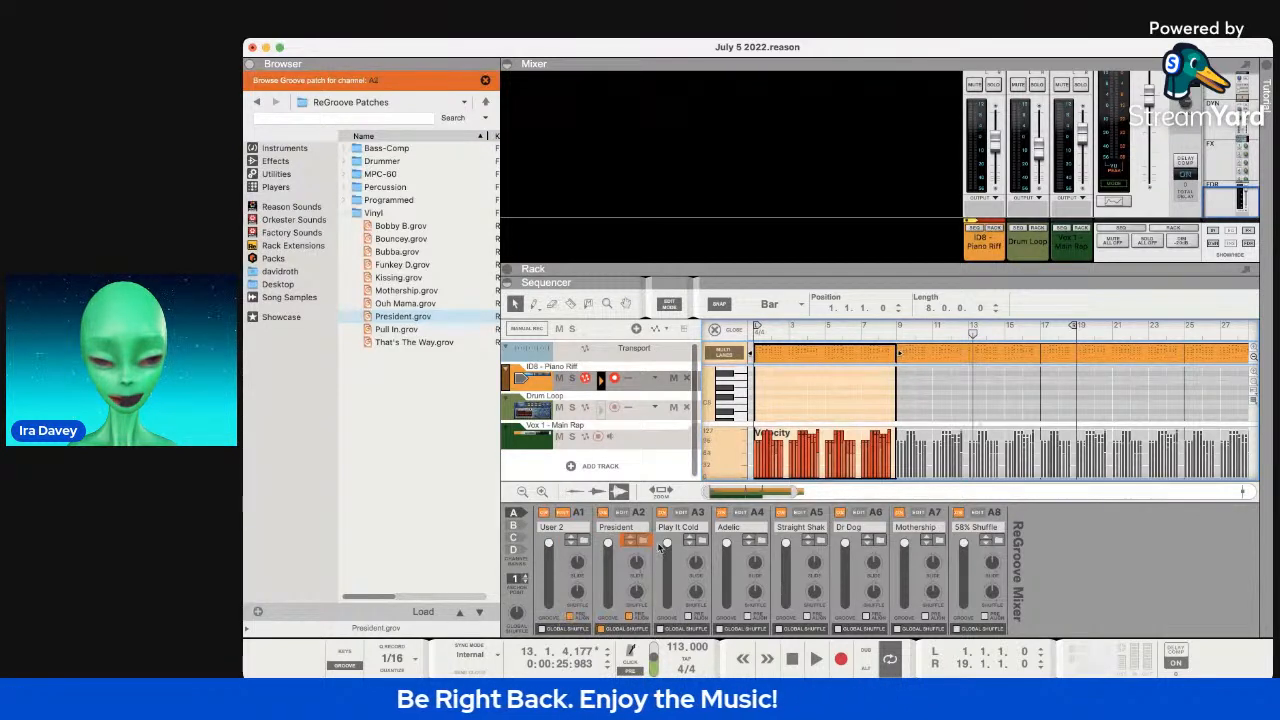
Reveal the ID8 device in the rack and re-expand the ID8 Piano Riff track.
{"action": "left_click", "coordinate": [521, 386]}
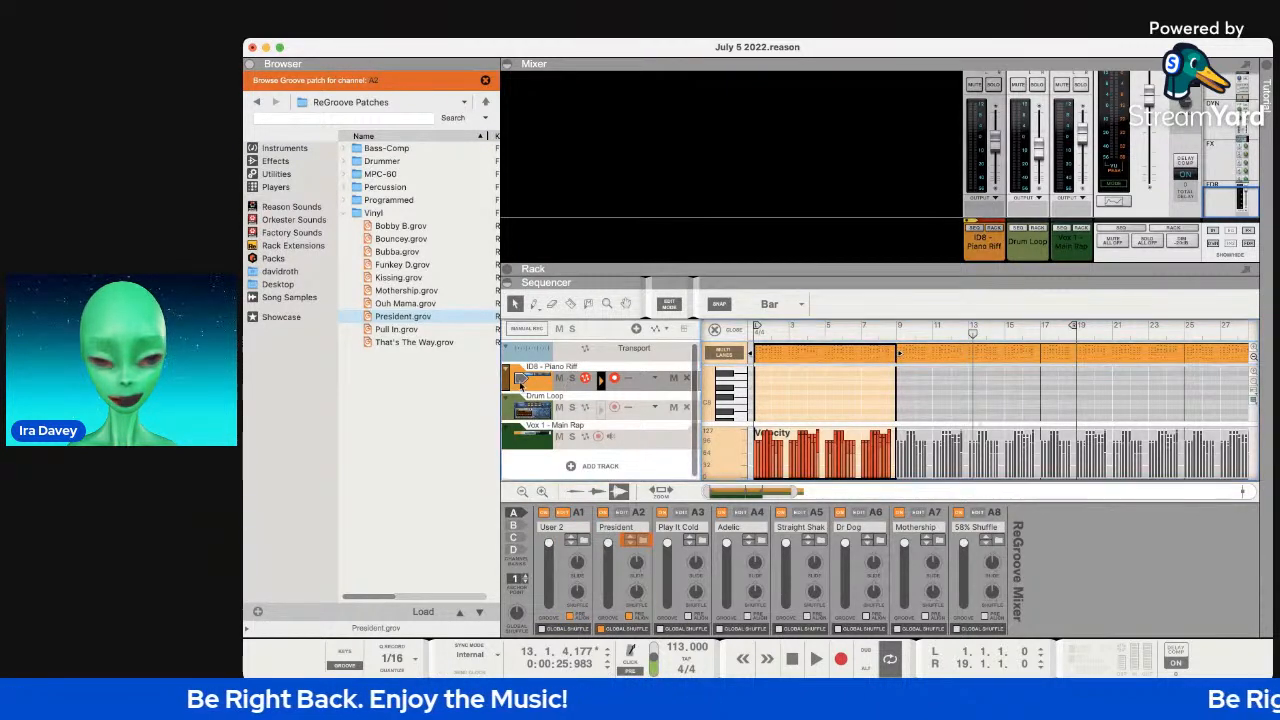
{"action": "double_click", "coordinate": [520, 384]}
{"action": "left_click", "coordinate": [507, 370]}
{"action": "left_click", "coordinate": [507, 370]}
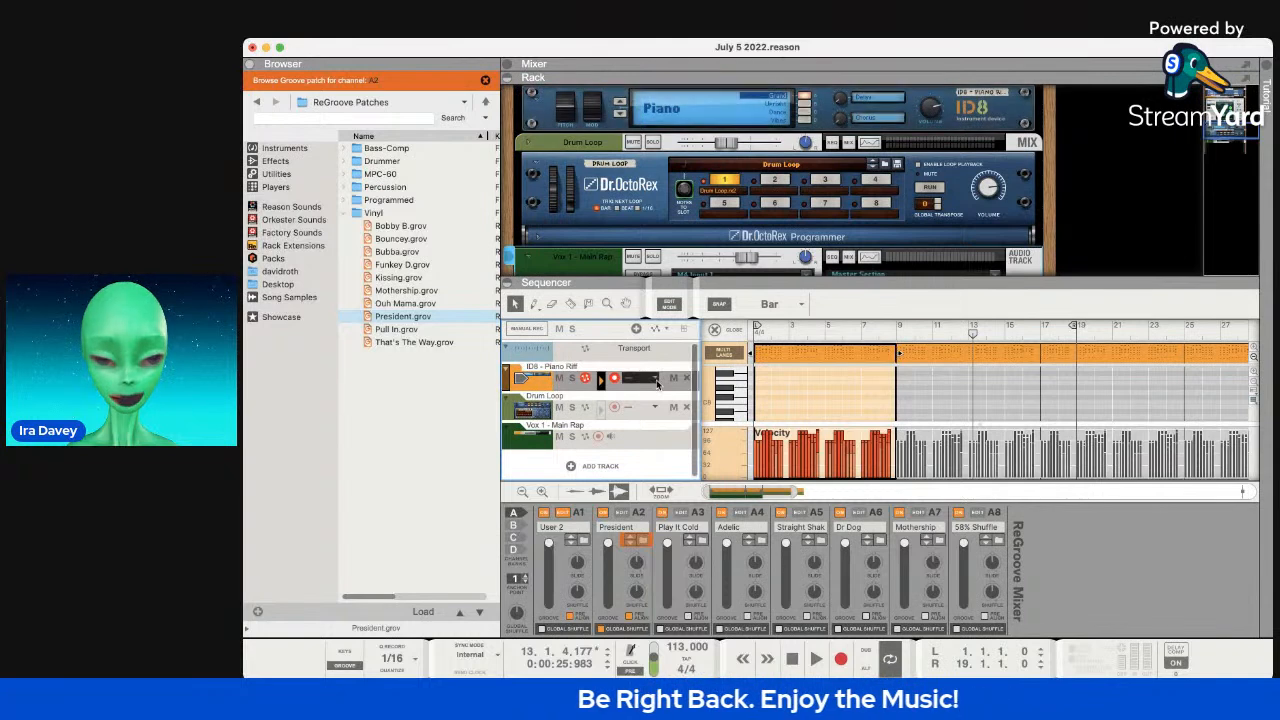
Play the song while switching channel A1's groove amount between 0% and full.
{"action": "key", "text": "space"}
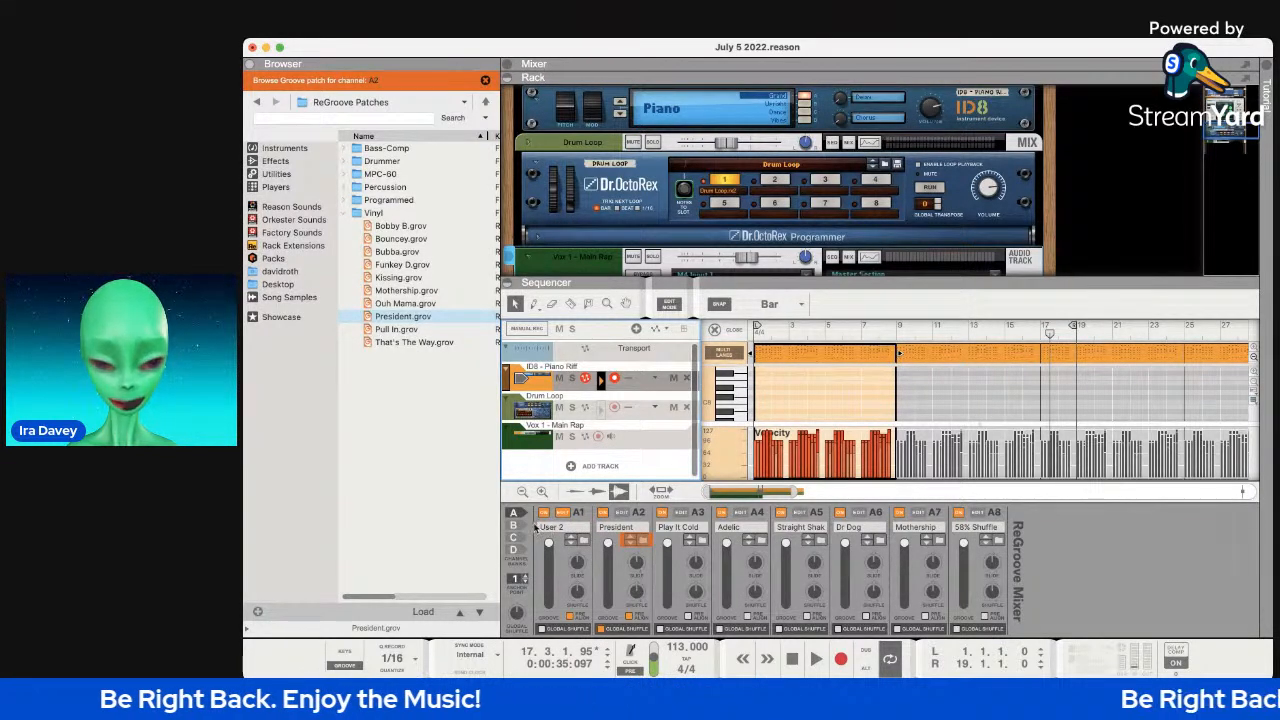
{"action": "mouse_move", "coordinate": [549, 543]}
{"action": "left_mouse_down"}
{"action": "mouse_move", "coordinate": [556, 620]}
{"action": "mouse_move", "coordinate": [554, 543]}
{"action": "left_mouse_up"}
{"action": "left_click", "coordinate": [564, 515]}
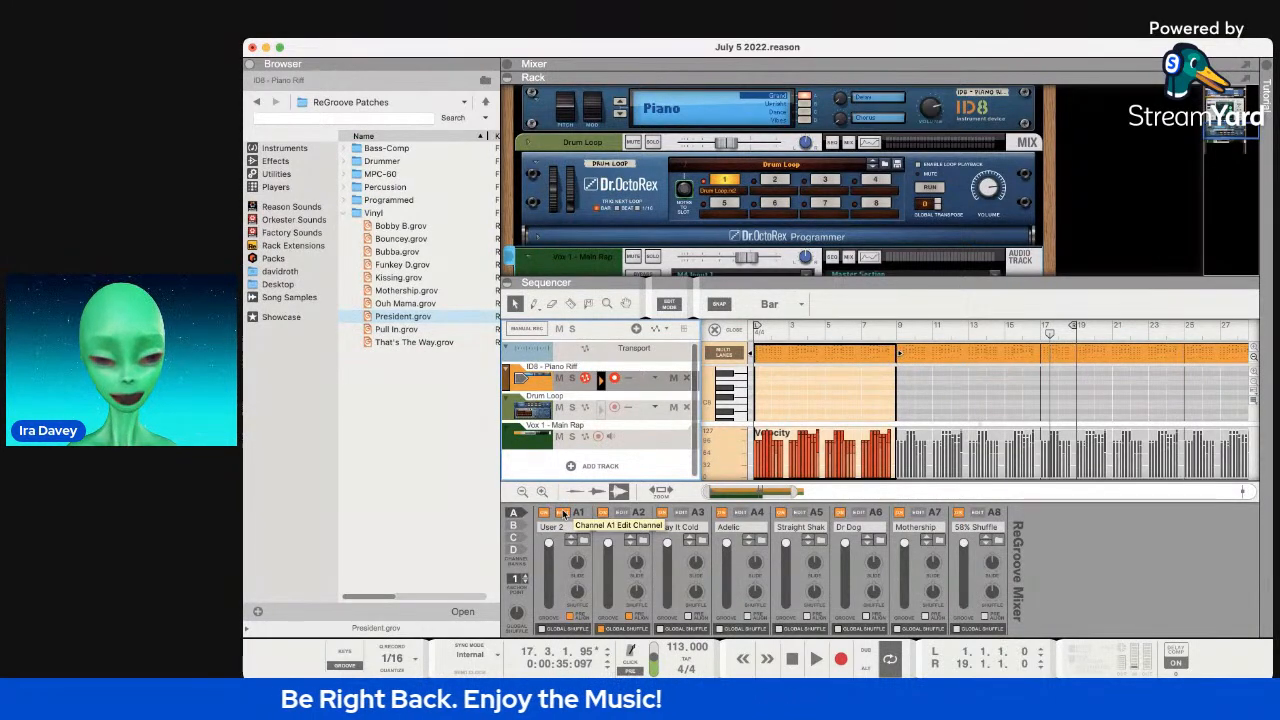
Try anchor point 2 then back to 1, and add a second note lane to the ID8 track.
{"action": "left_click", "coordinate": [524, 577]}
{"action": "left_click", "coordinate": [524, 584]}
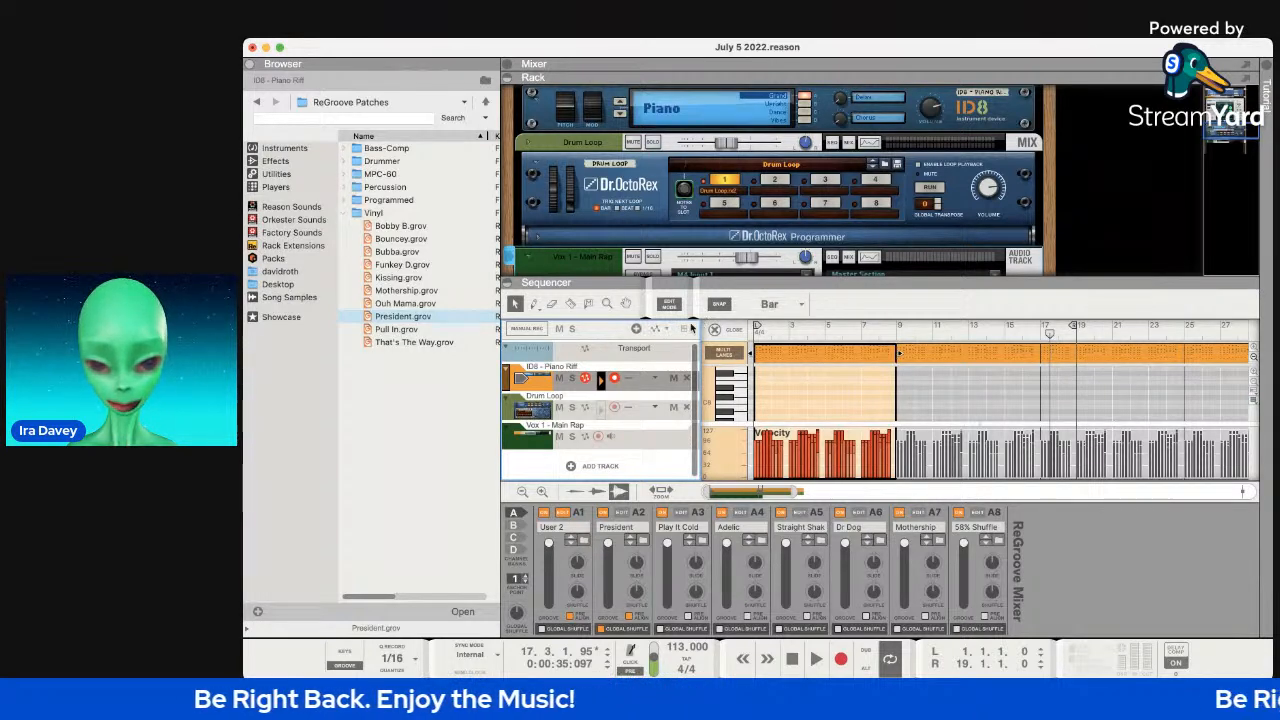
{"action": "left_click", "coordinate": [636, 330]}
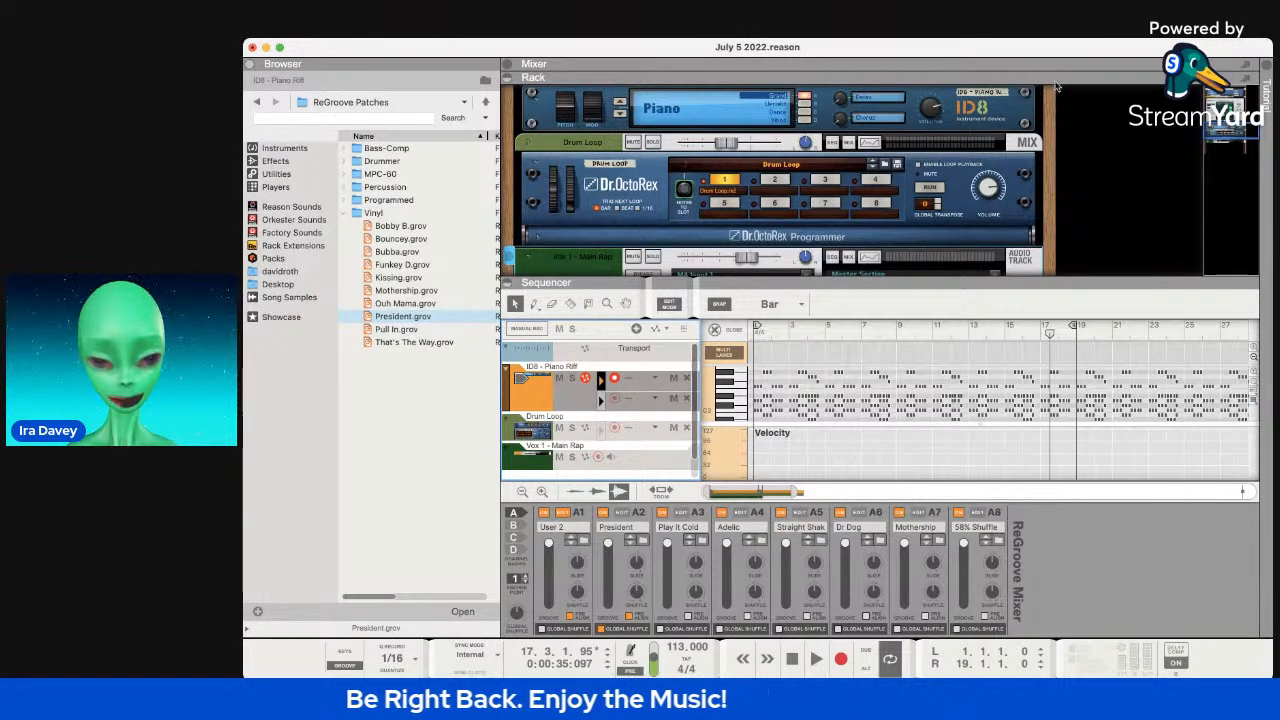
Select the Drum Loop, Main Rap and ID8 Piano Riff tracks in turn and start playback.
{"action": "left_click", "coordinate": [655, 429]}
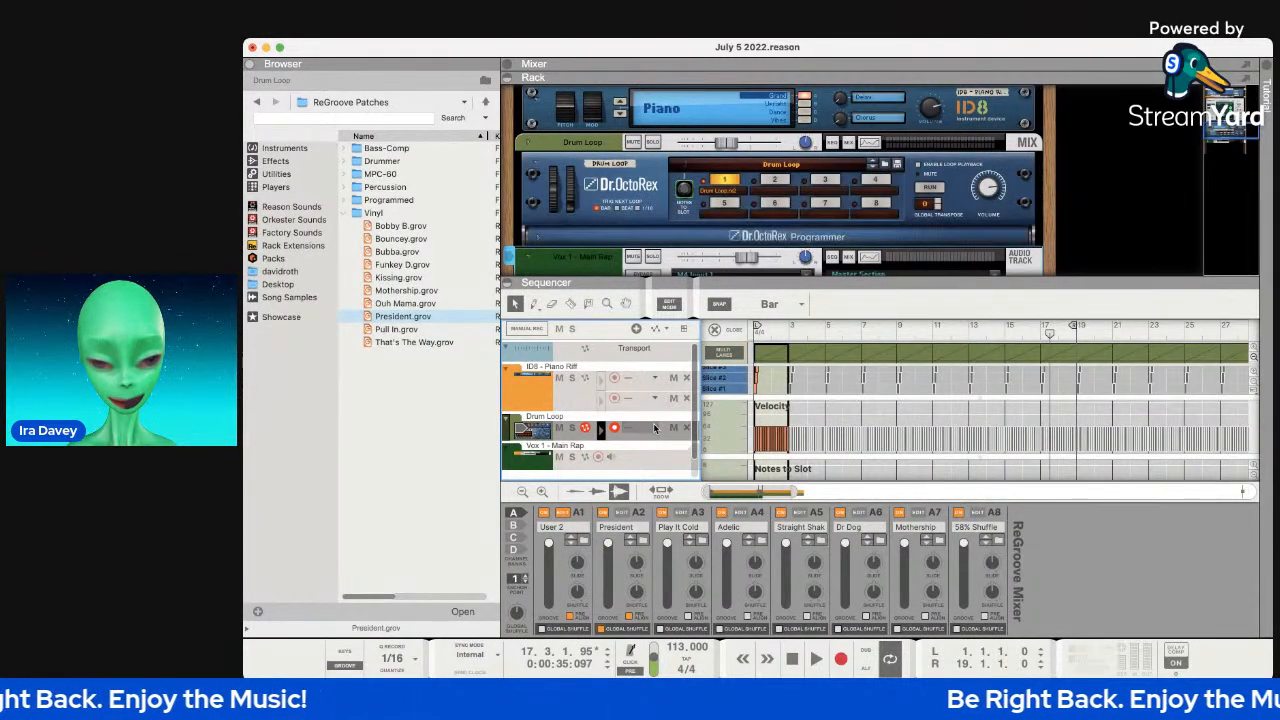
{"action": "left_click", "coordinate": [651, 461]}
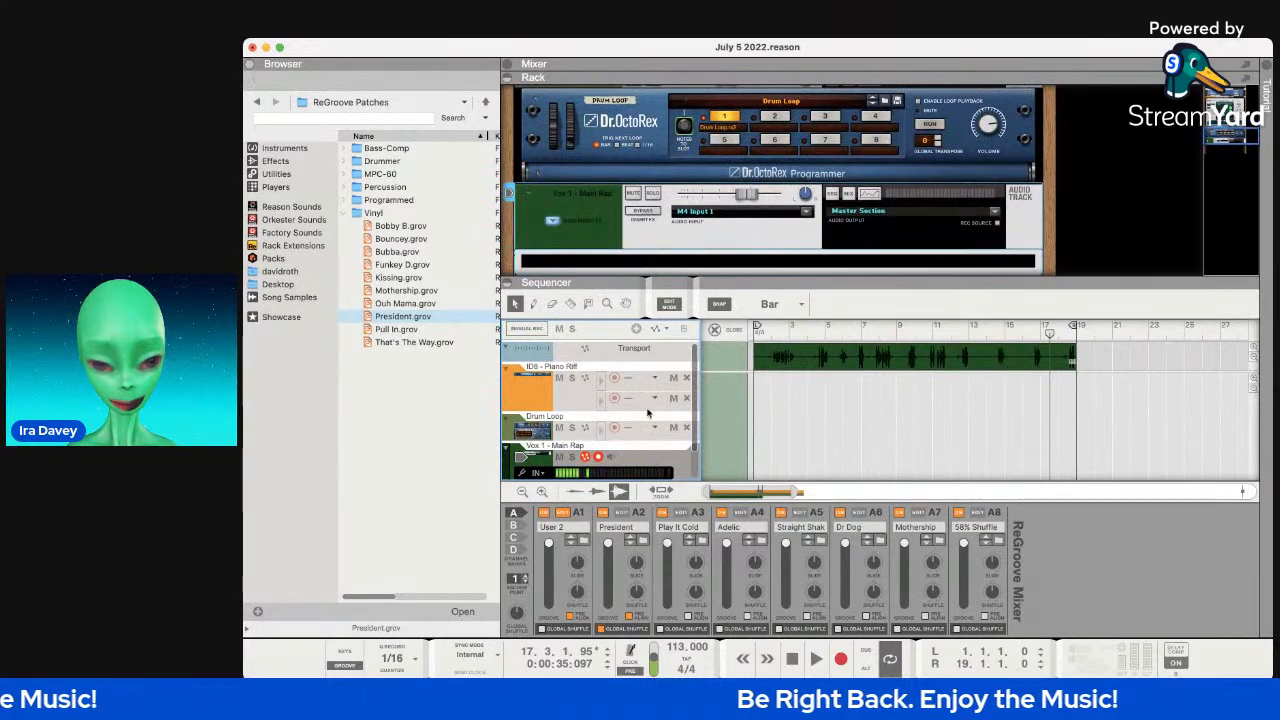
{"action": "left_click", "coordinate": [657, 378]}
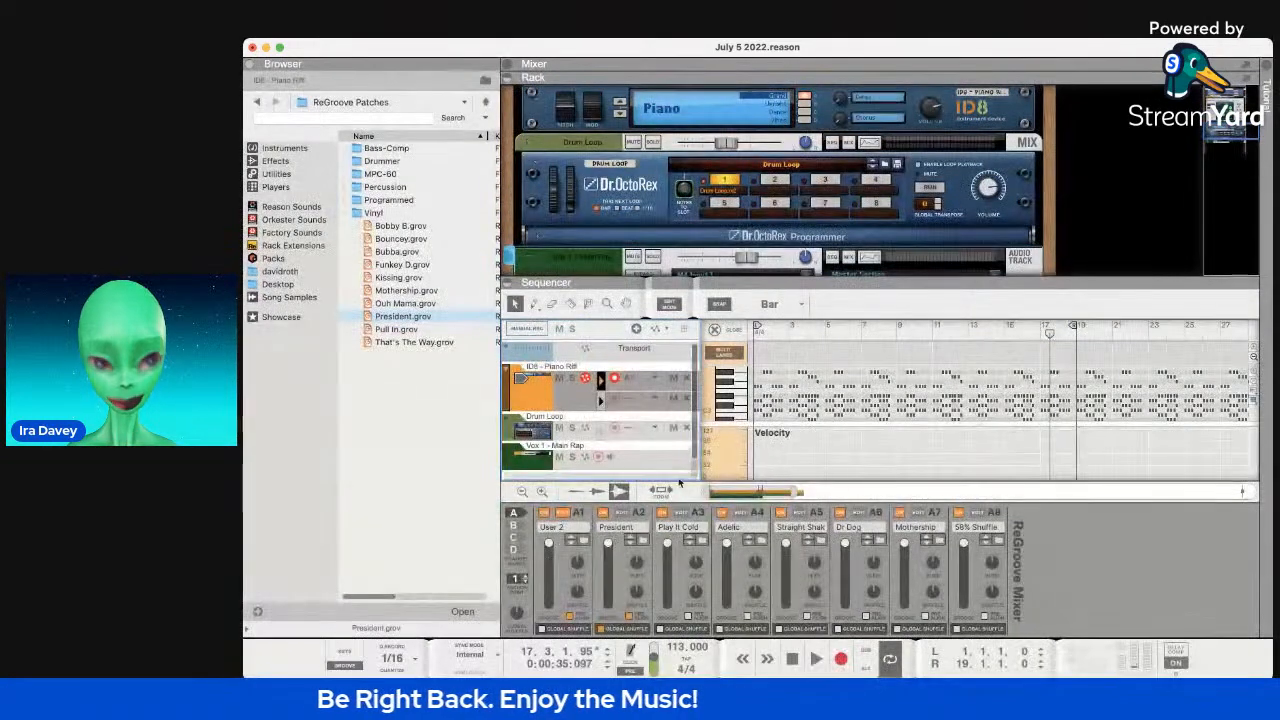
{"action": "key", "text": "space"}
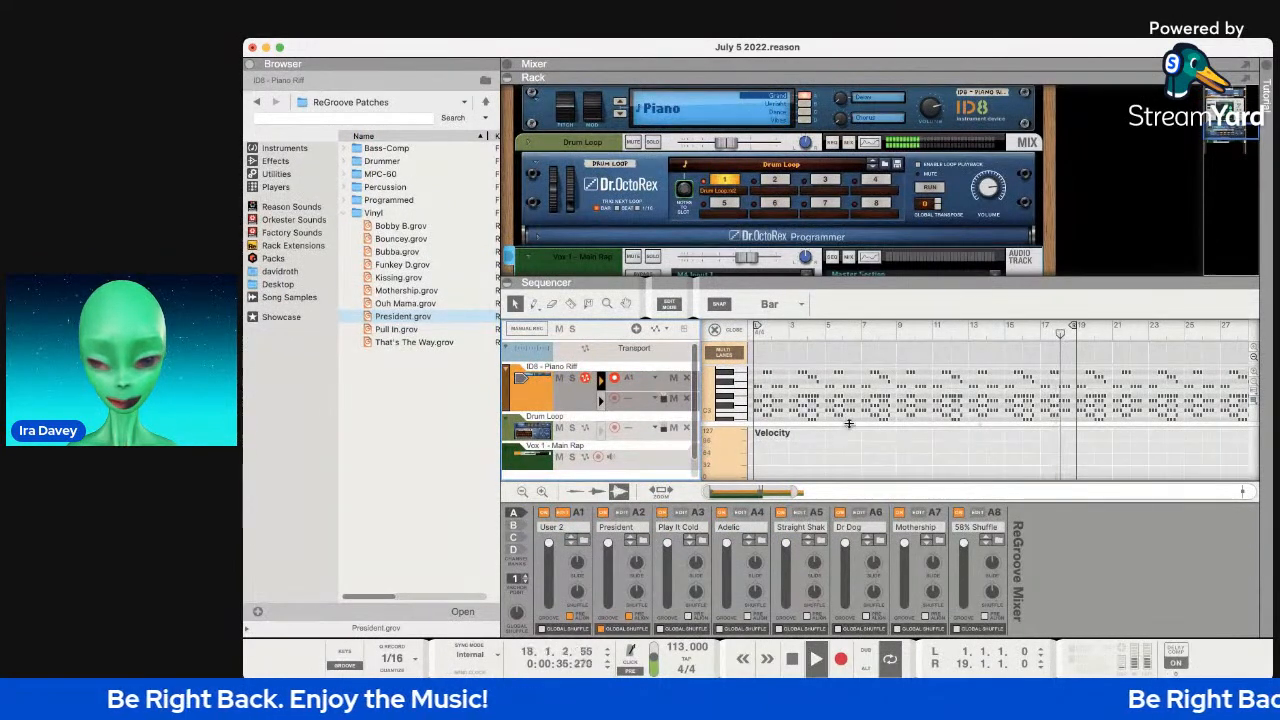
Lower A1's groove amount to 57%, try the Slide knob, reset it to 0 ticks, and stop.
{"action": "left_click_drag", "start_coordinate": [549, 543], "coordinate": [546, 632]}
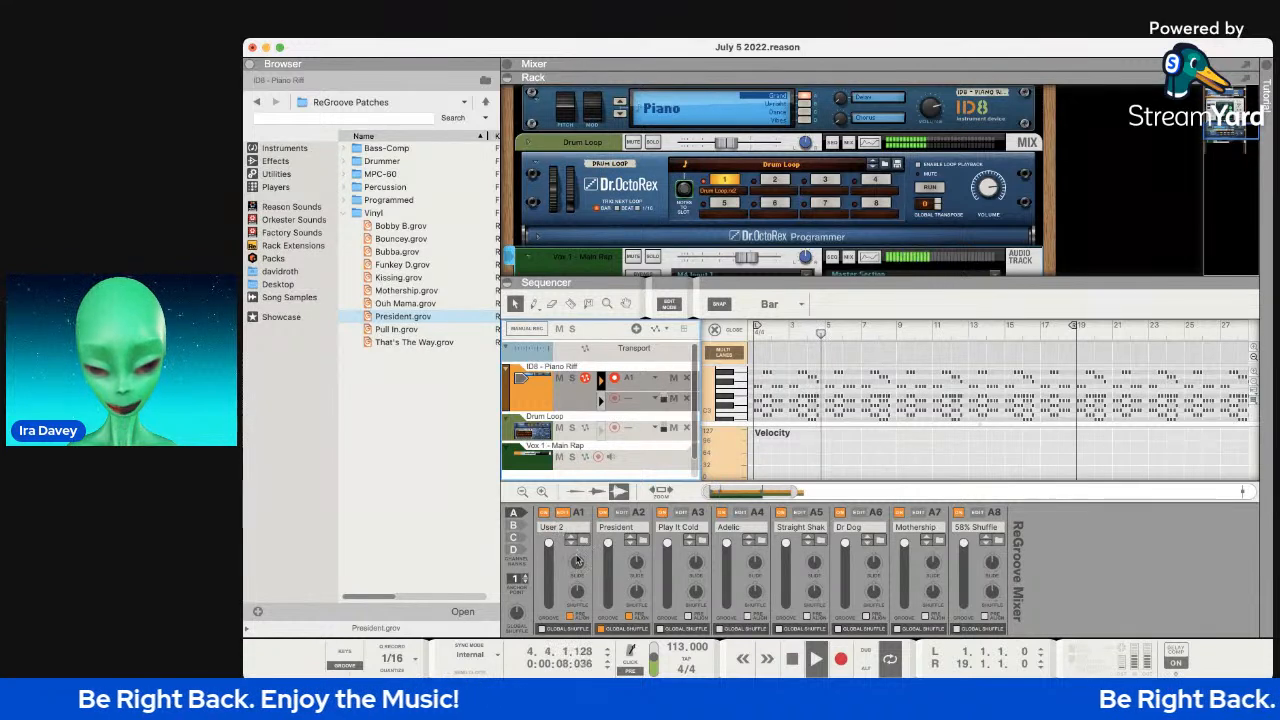
{"action": "left_click_drag", "start_coordinate": [576, 563], "coordinate": [578, 628]}
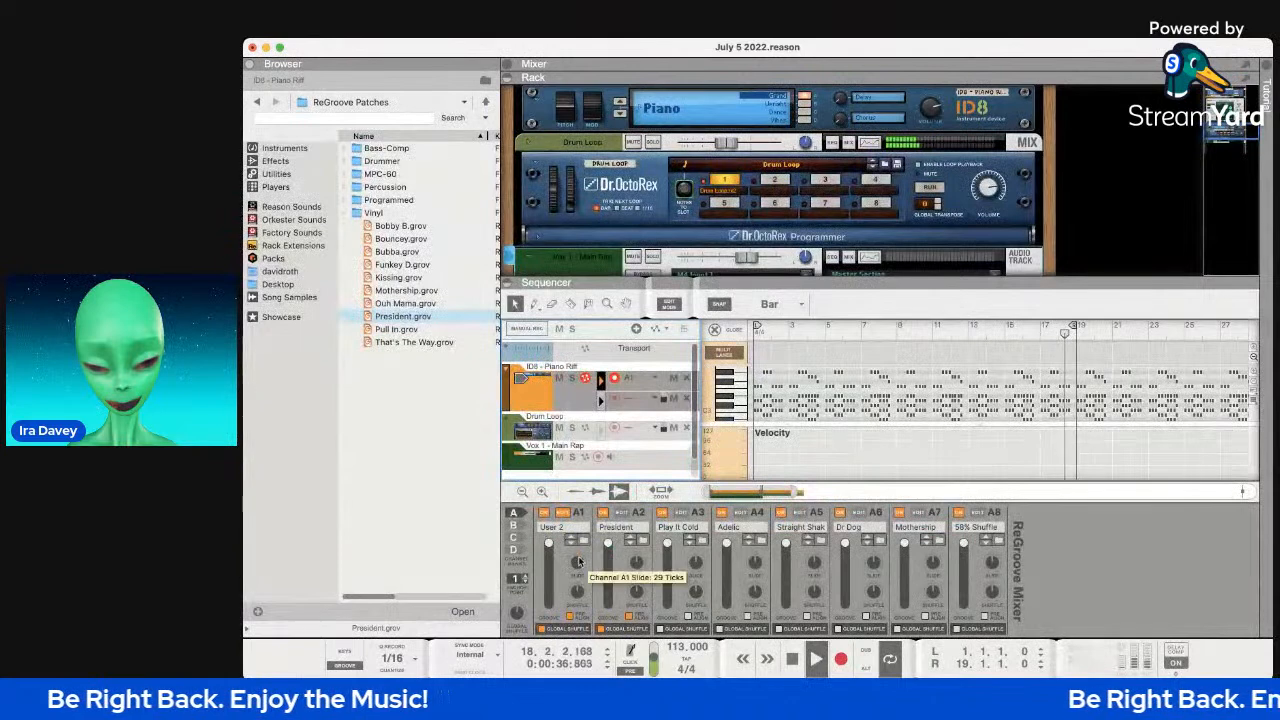
{"action": "left_click", "coordinate": [576, 565], "text": "super"}
{"action": "key", "text": "space"}
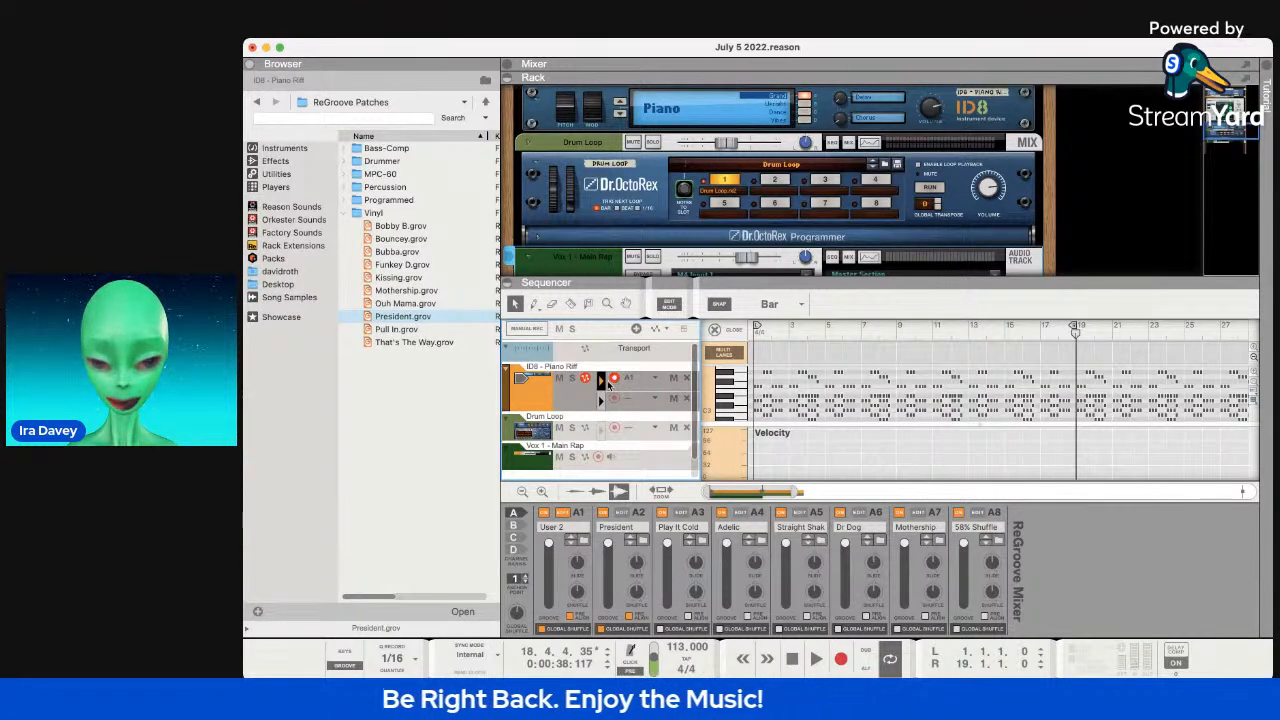
{"action": "left_click", "coordinate": [654, 379]}
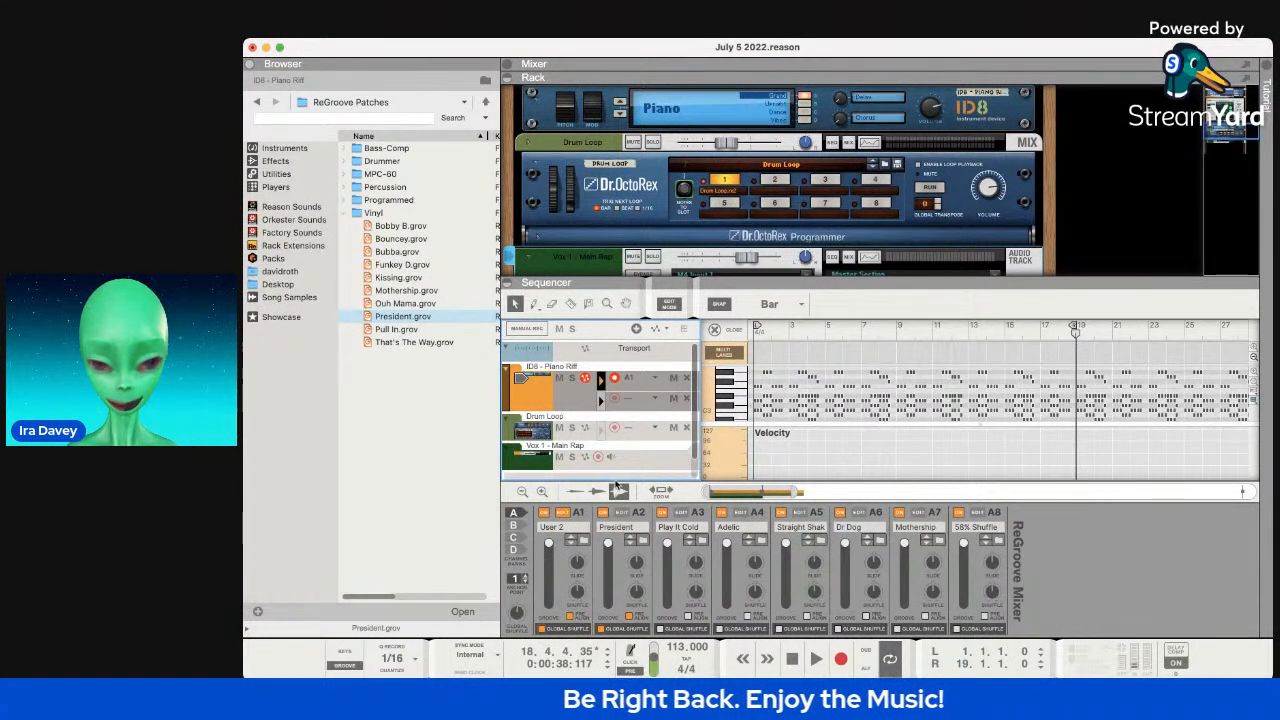
{"action": "left_click", "coordinate": [654, 378]}
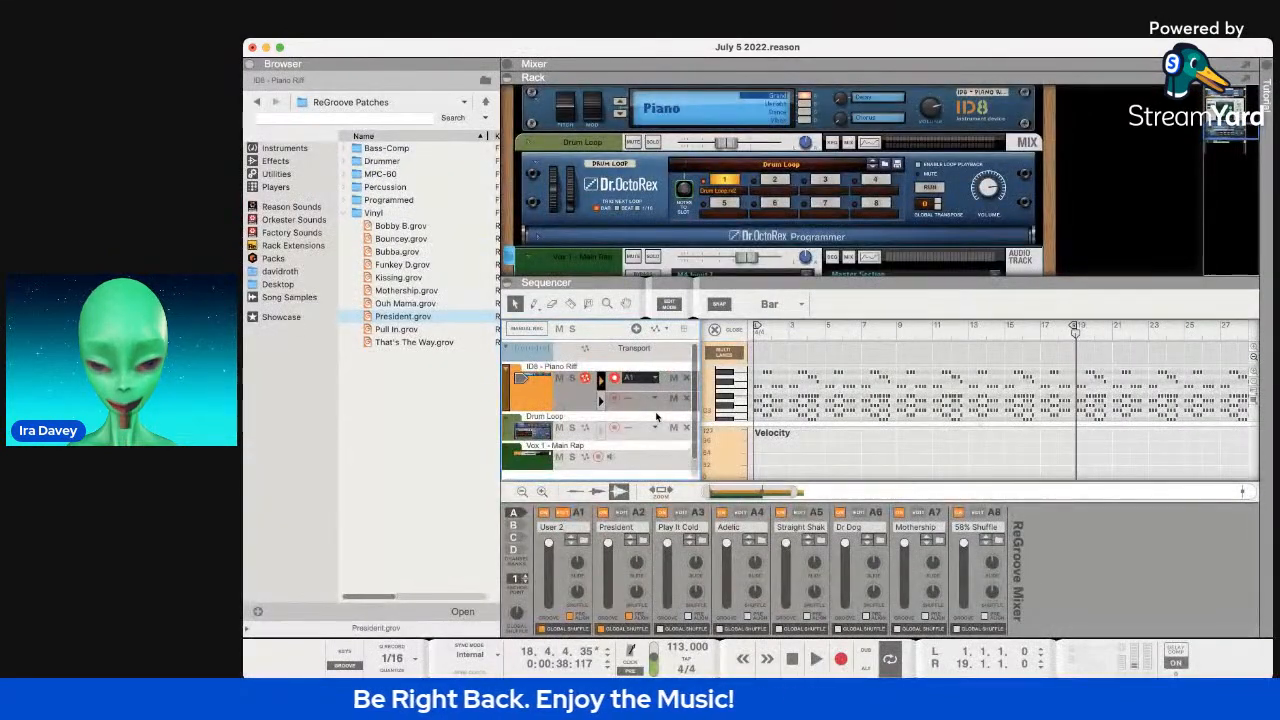
Fold the ID8 Piano Riff, Drum Loop and Vox 1 - Main Rap tracks to single rows.
{"action": "scroll", "coordinate": [847, 393], "scroll_direction": "up", "scroll_amount": 8}
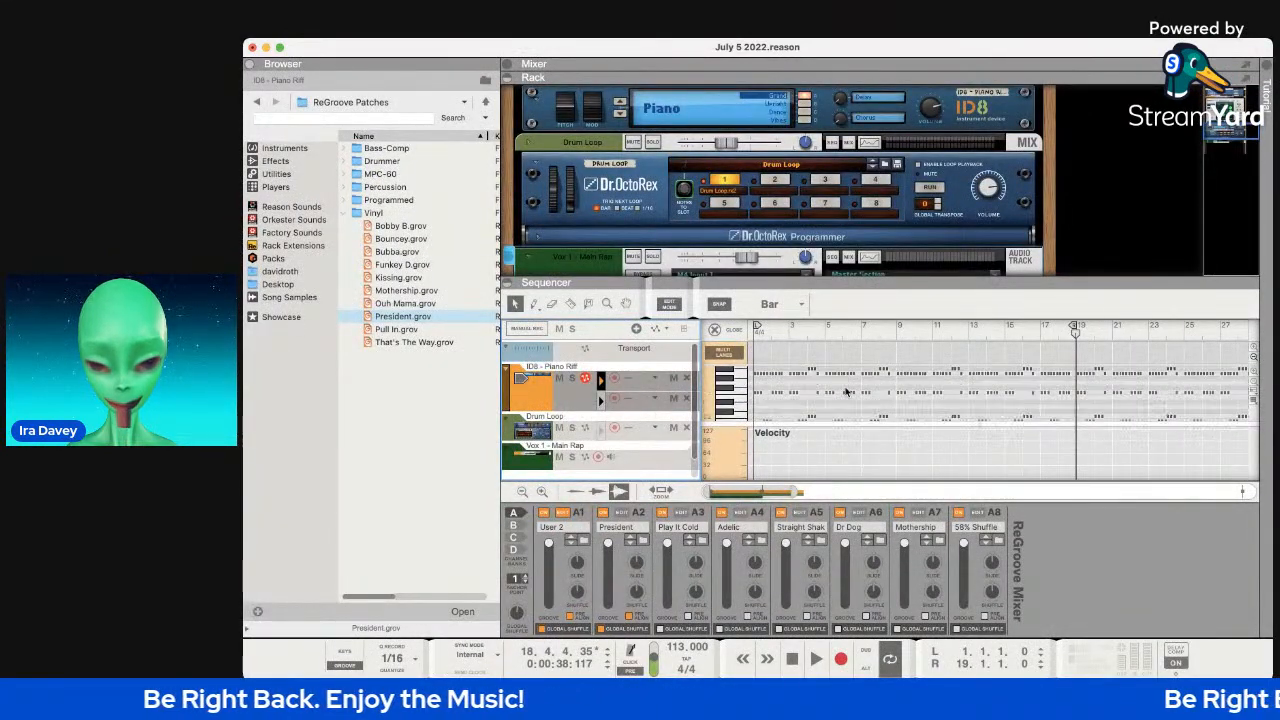
{"action": "scroll", "coordinate": [840, 386], "scroll_direction": "down", "scroll_amount": 3}
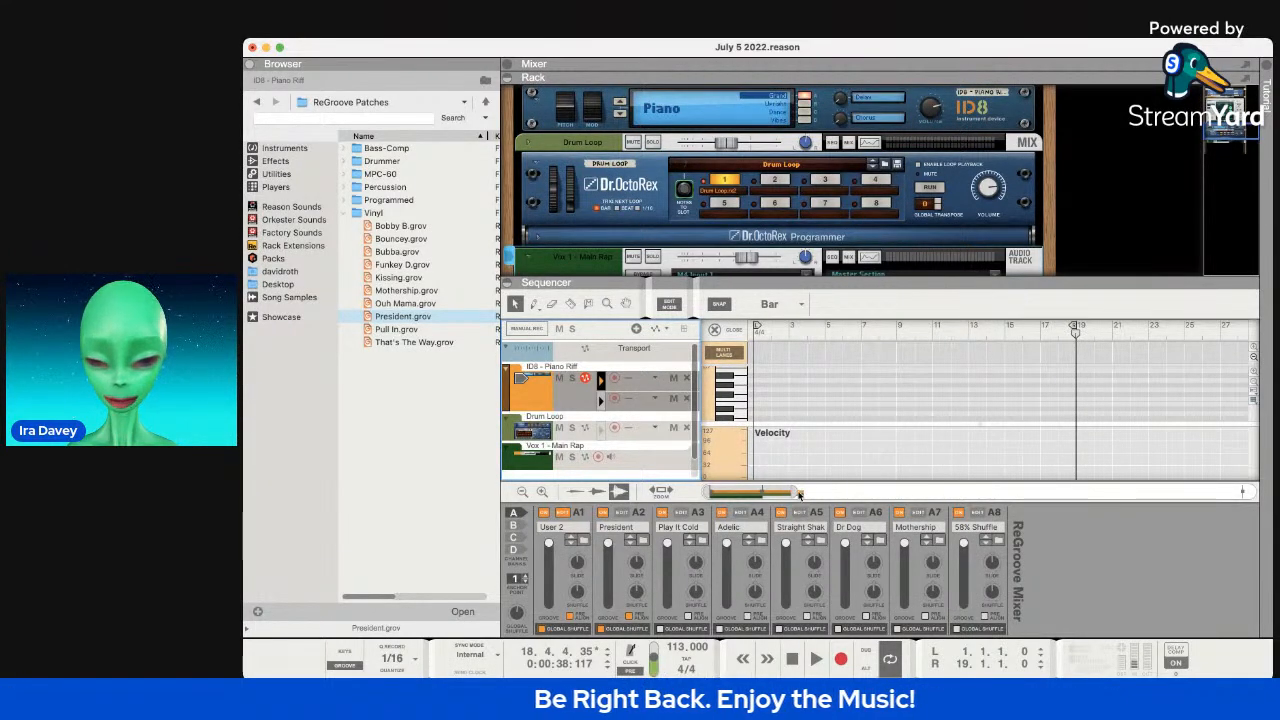
{"action": "mouse_move", "coordinate": [794, 492]}
{"action": "left_mouse_down"}
{"action": "mouse_move", "coordinate": [848, 492]}
{"action": "mouse_move", "coordinate": [786, 492]}
{"action": "left_mouse_up"}
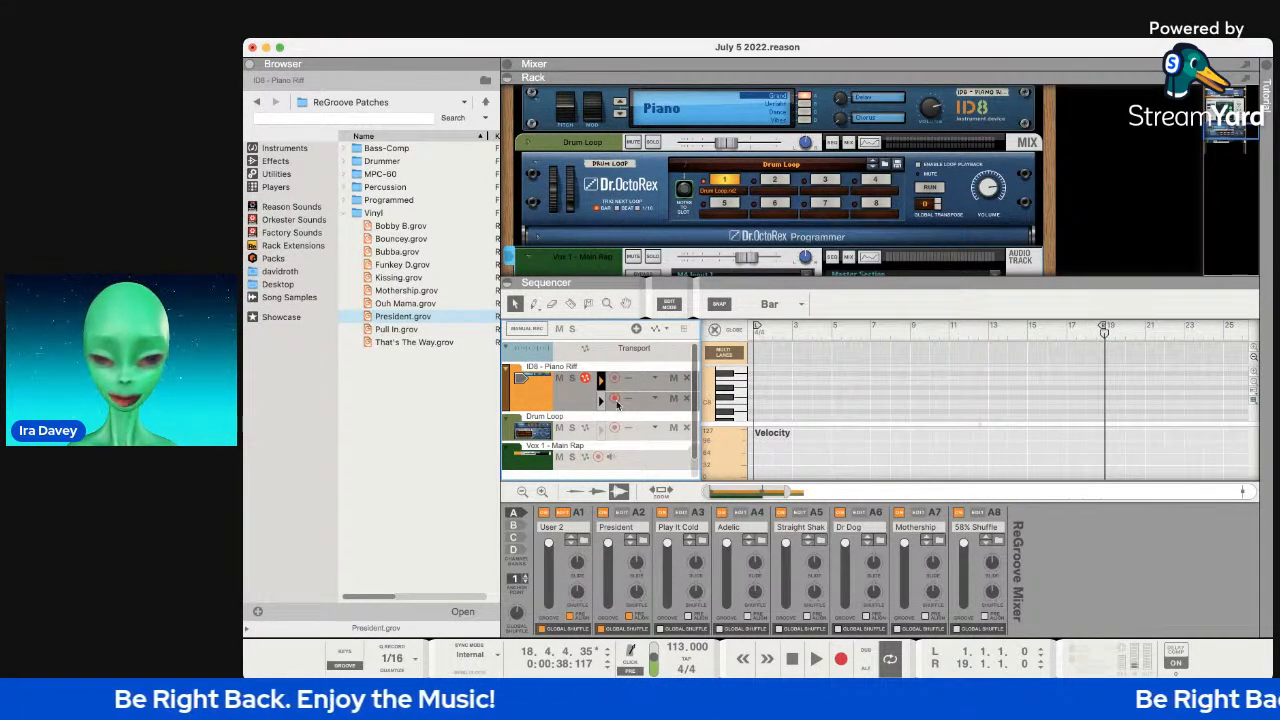
{"action": "left_click", "coordinate": [507, 370]}
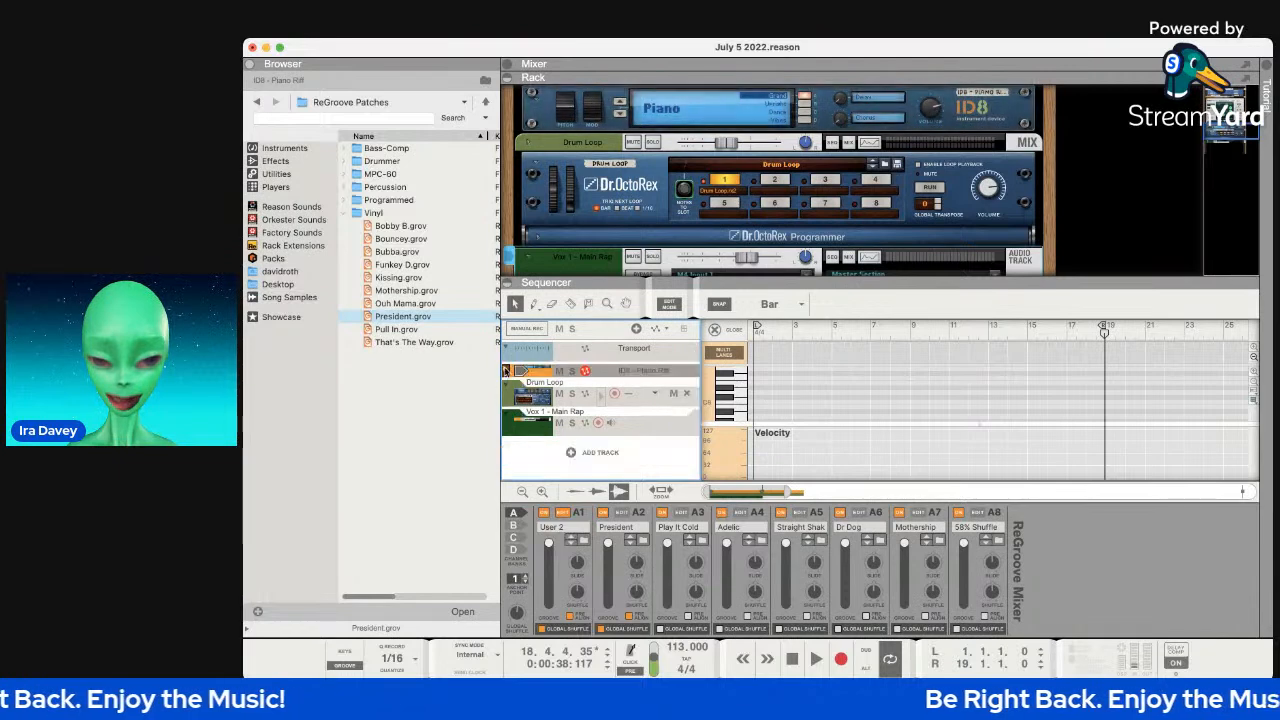
{"action": "left_click", "coordinate": [508, 389]}
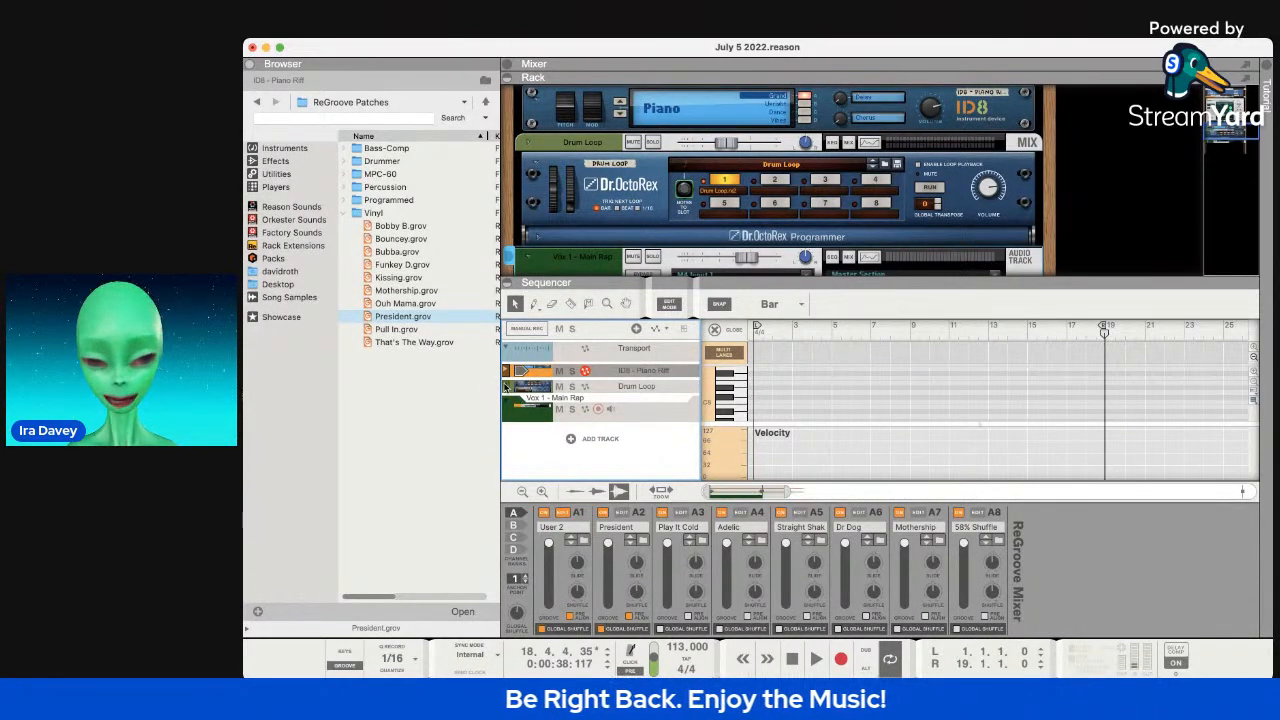
{"action": "left_click", "coordinate": [506, 404]}
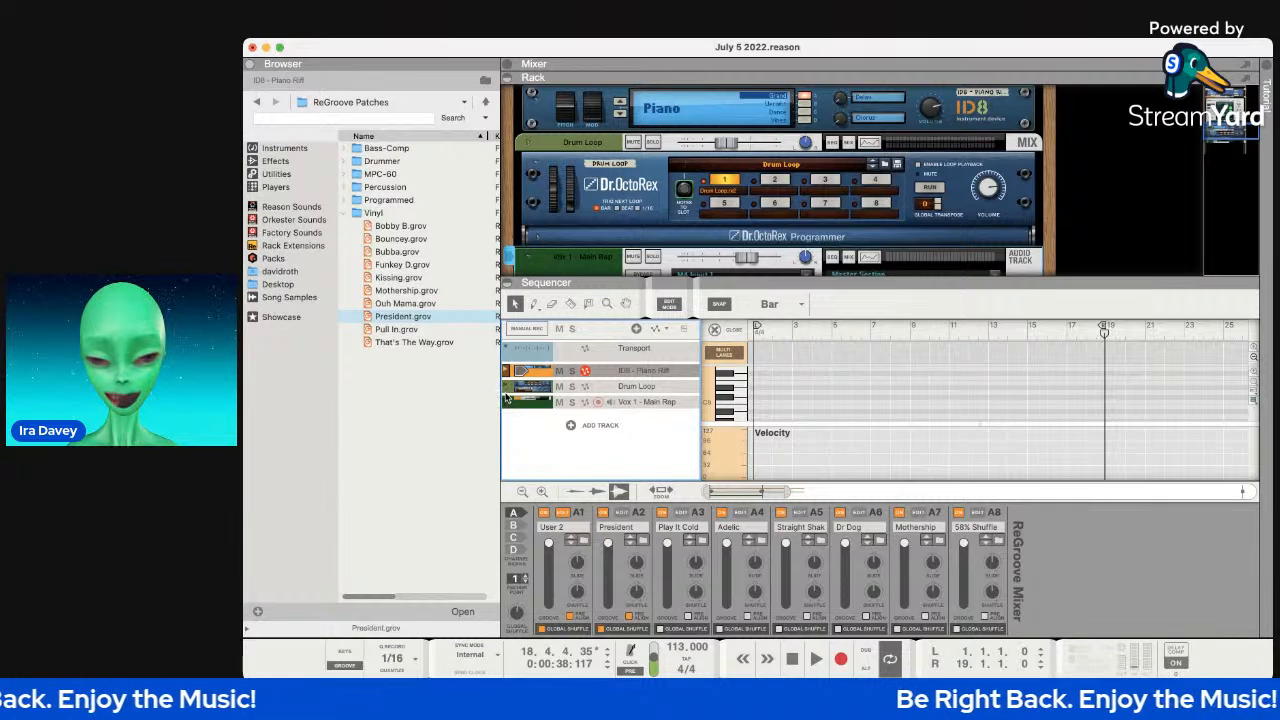
During playback, hide and restore the velocity lane, turn A1's groove amount to 0%, and unfold the piano track.
{"action": "scroll", "coordinate": [830, 392], "scroll_direction": "right", "scroll_amount": 1}
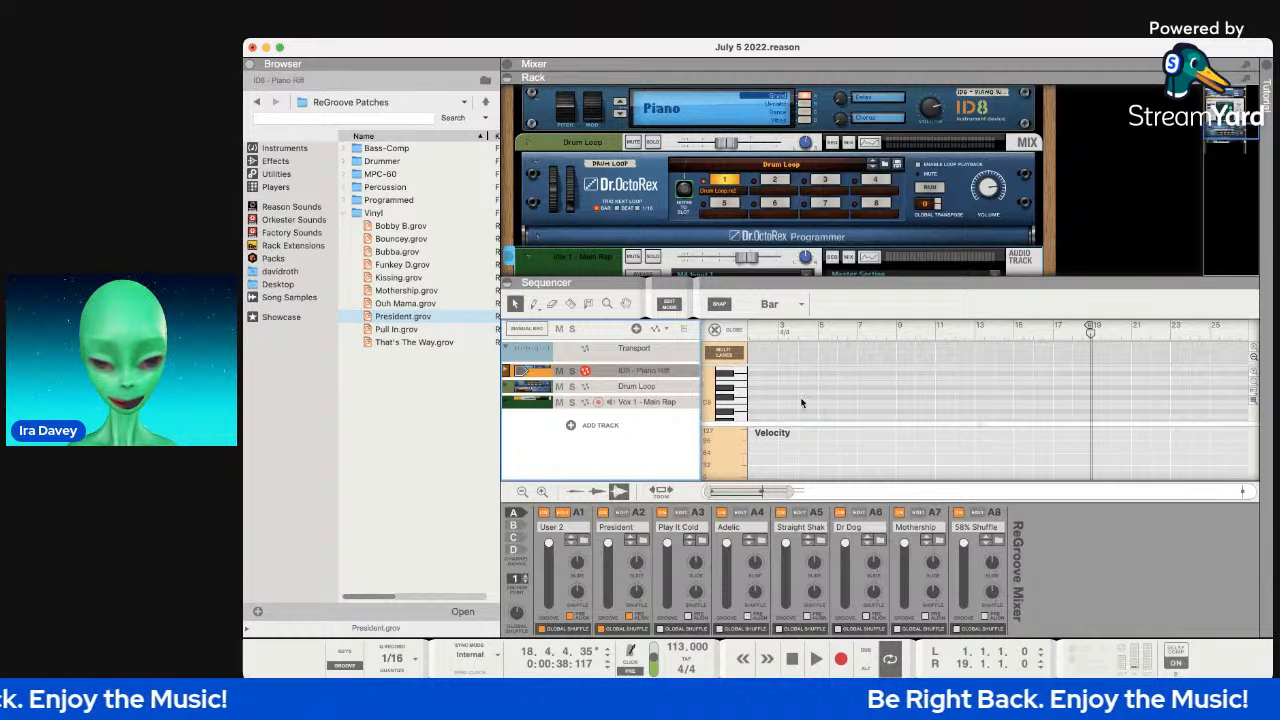
{"action": "left_click_drag", "start_coordinate": [770, 427], "coordinate": [791, 486]}
{"action": "key", "text": "space"}
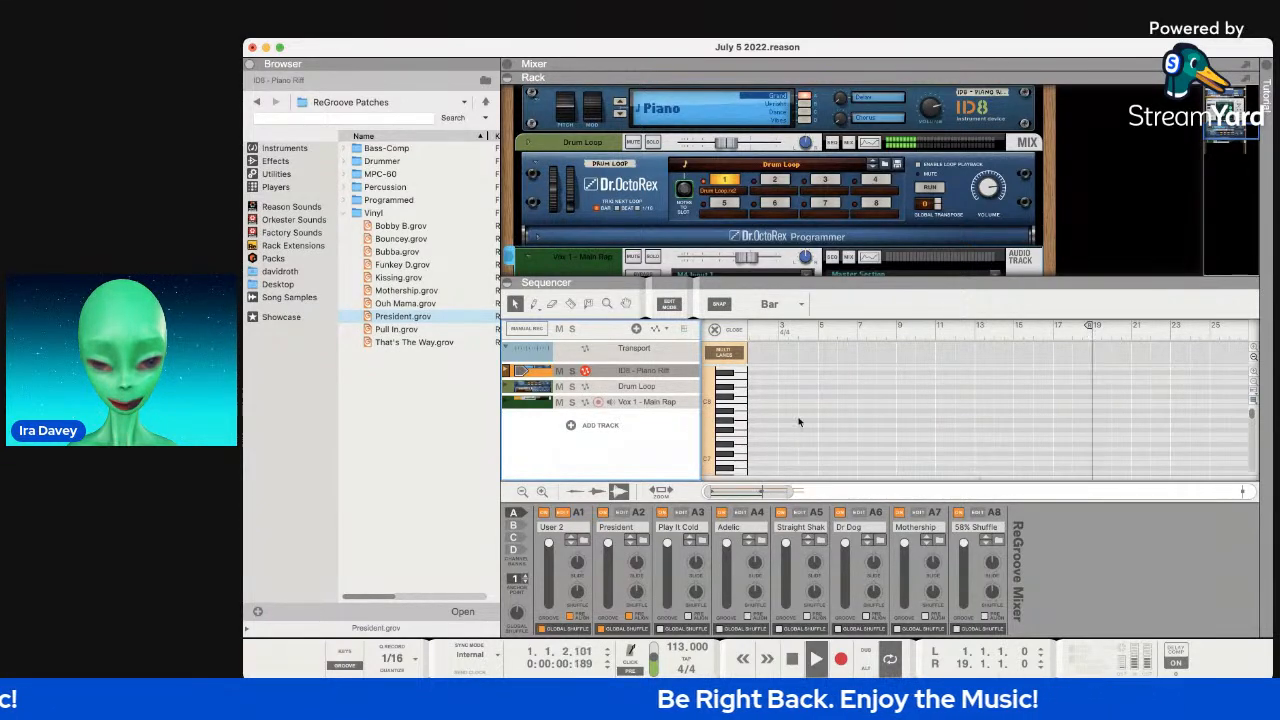
{"action": "left_click_drag", "start_coordinate": [837, 476], "coordinate": [834, 412]}
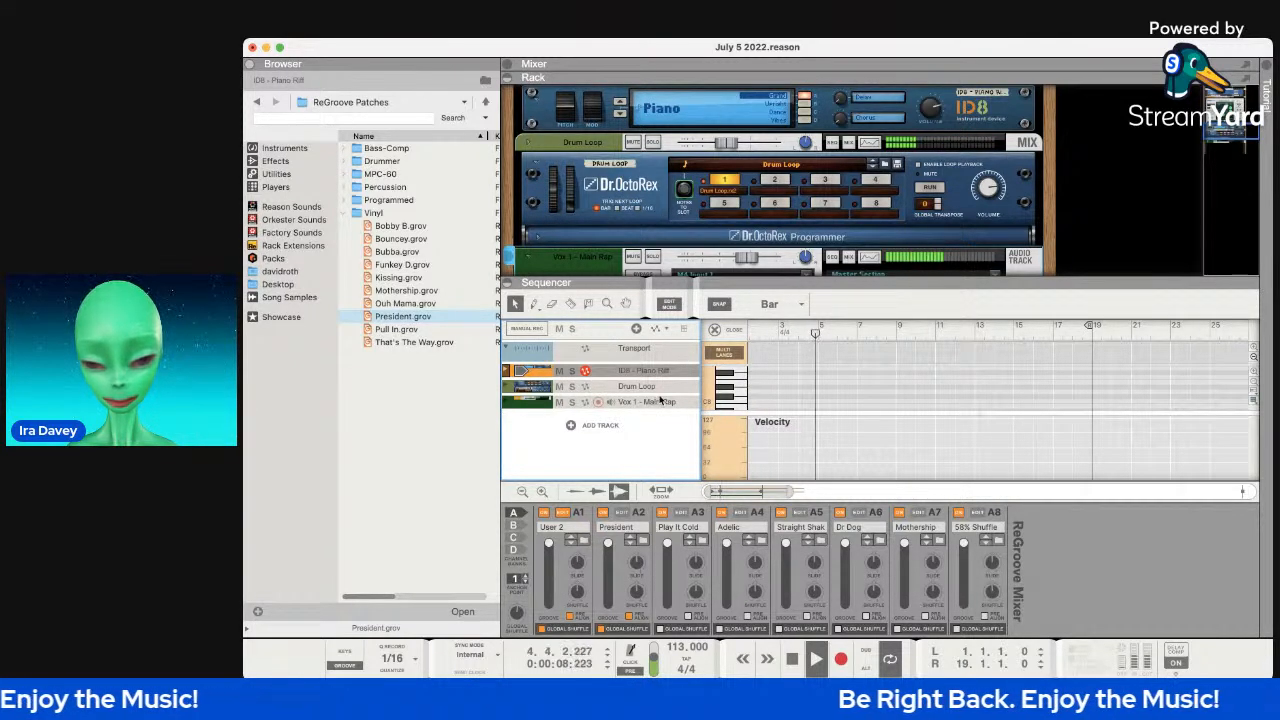
{"action": "left_click_drag", "start_coordinate": [549, 544], "coordinate": [553, 626]}
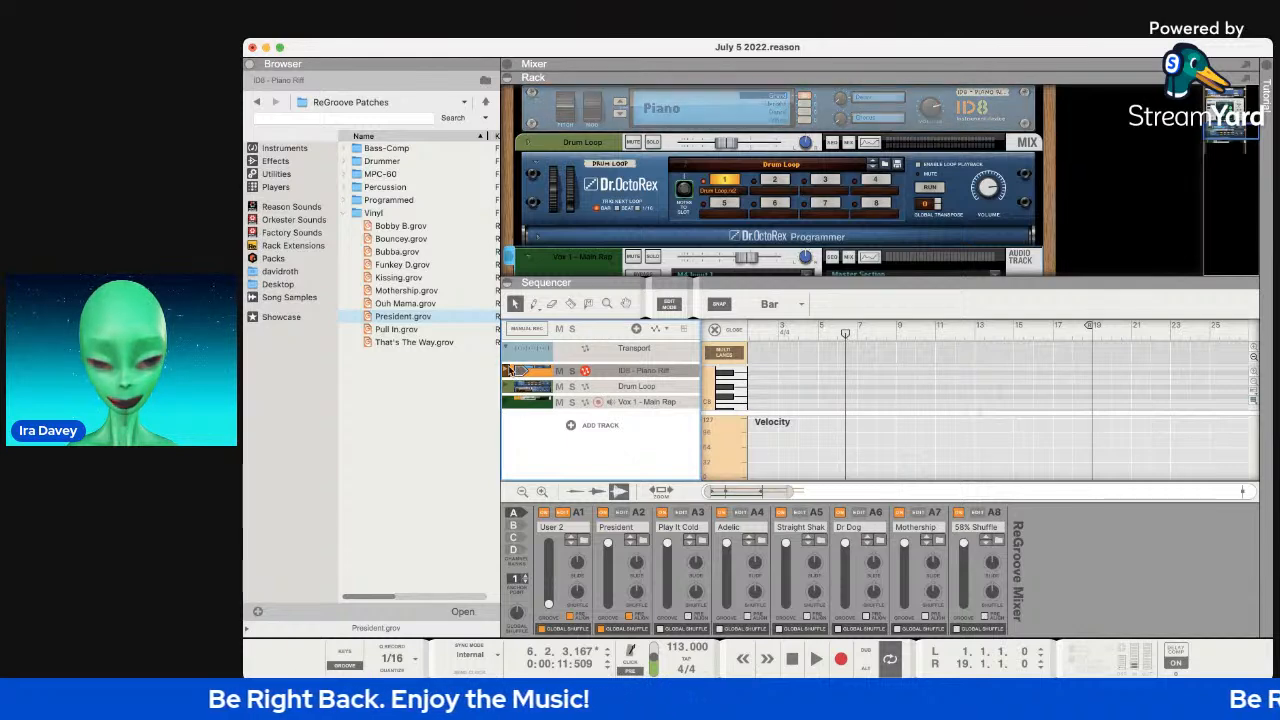
{"action": "left_click", "coordinate": [510, 370]}
{"action": "left_click", "coordinate": [632, 378]}
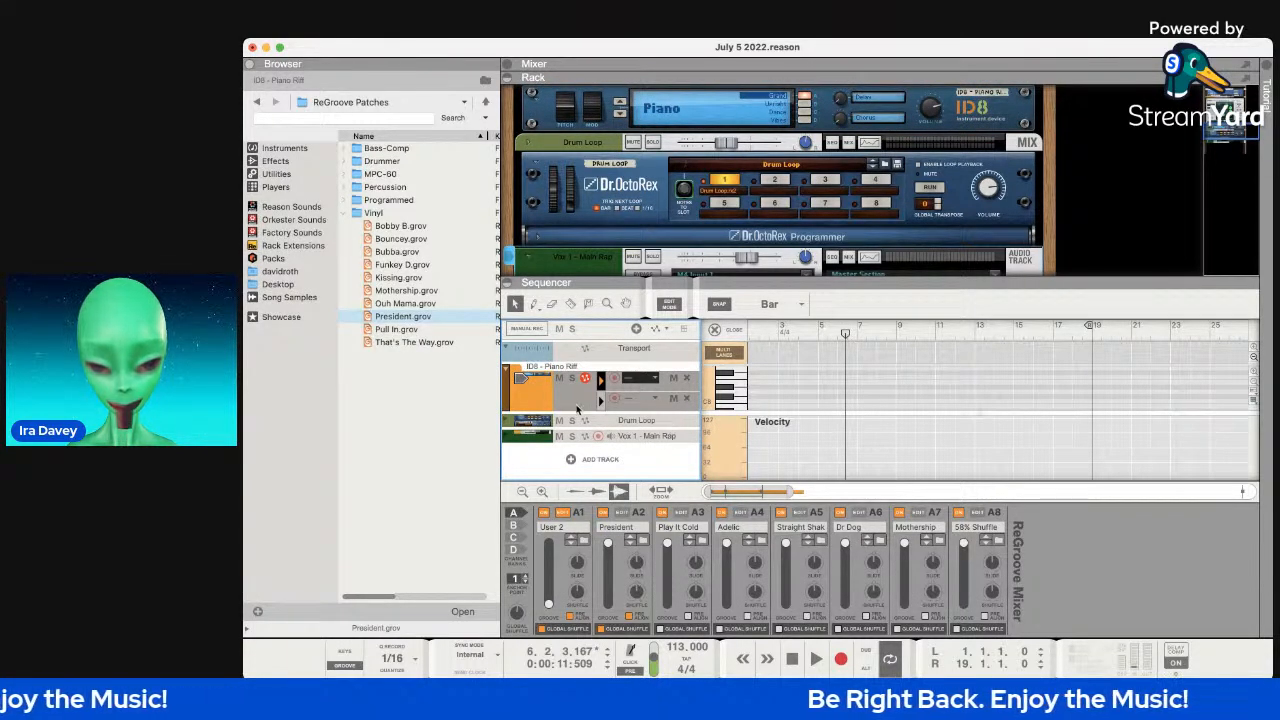
Select the bars 1–9 piano clip and assign groove channel A1 to its second note lane.
{"action": "left_click", "coordinate": [648, 398]}
{"action": "left_click", "coordinate": [650, 398]}
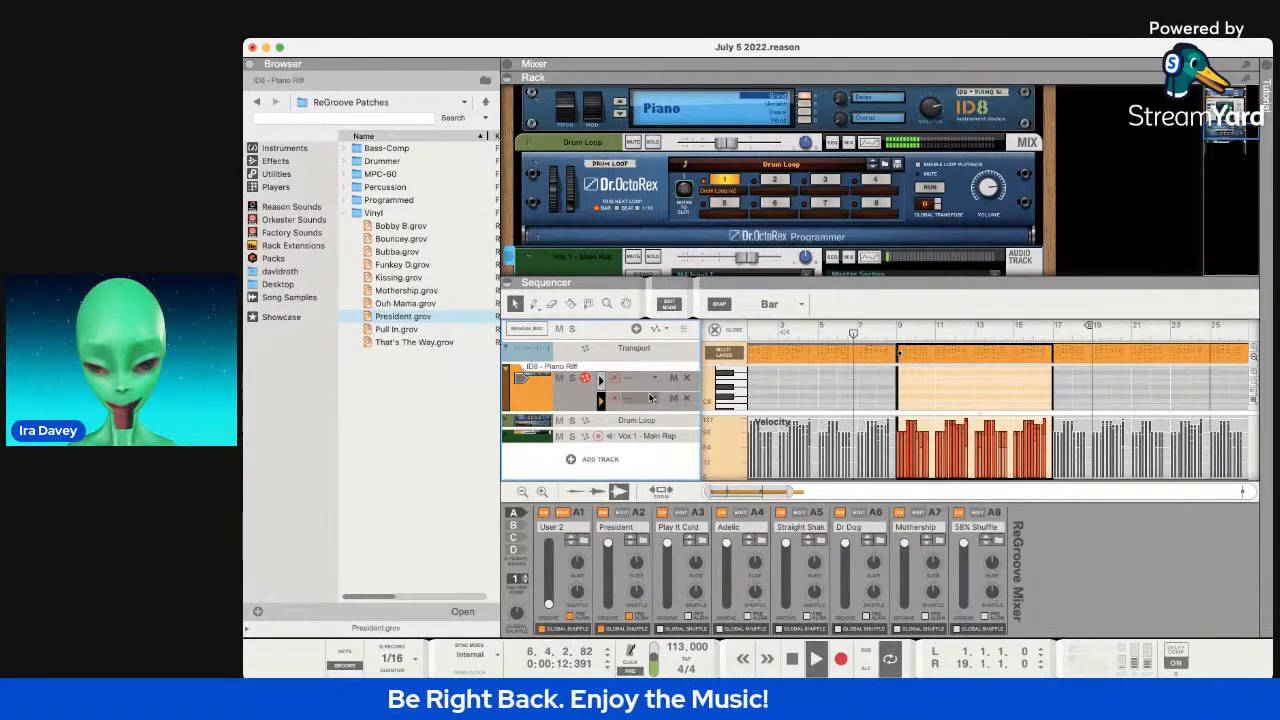
{"action": "left_click", "coordinate": [842, 358]}
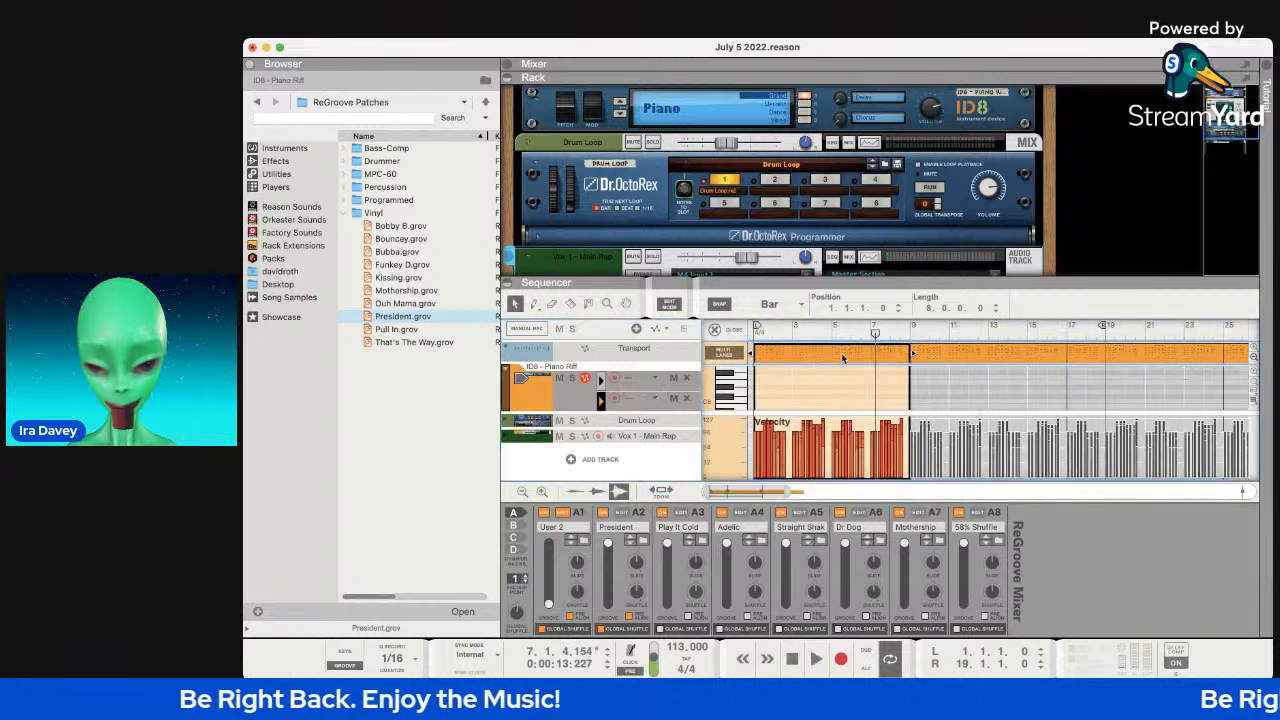
{"action": "left_click", "coordinate": [655, 399]}
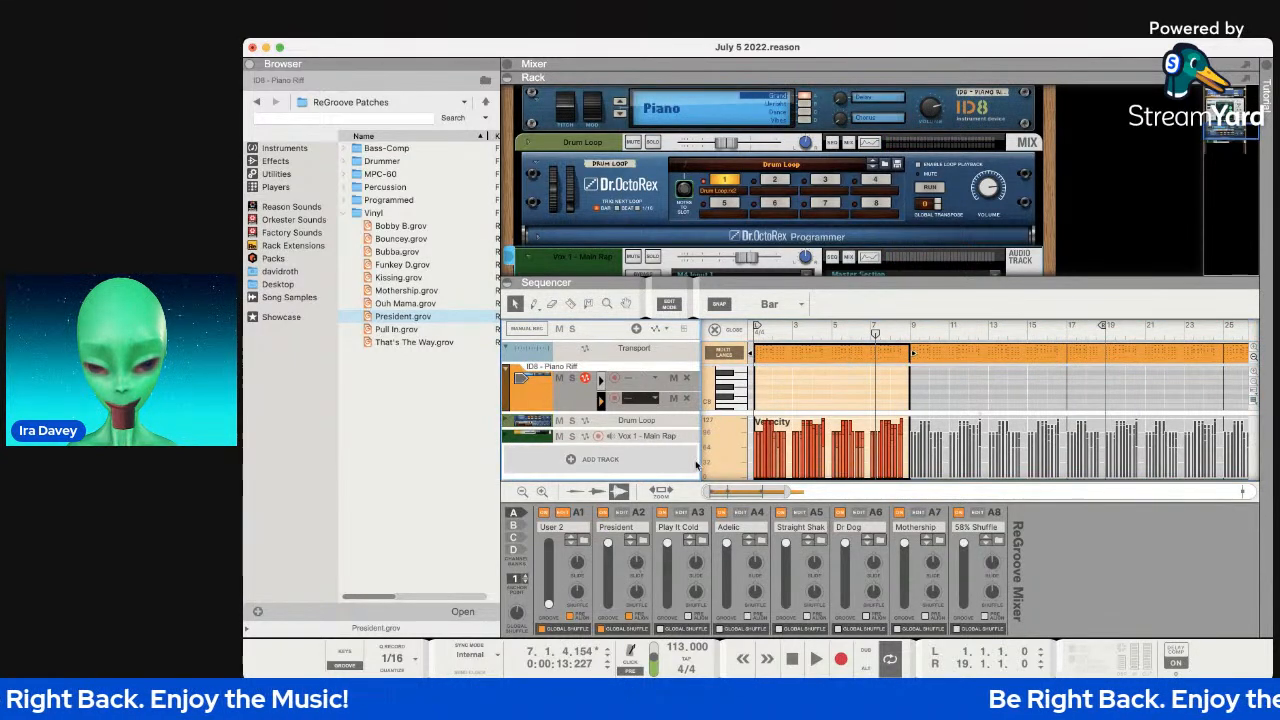
{"action": "left_click", "coordinate": [654, 408]}
{"action": "key", "text": "super+z"}
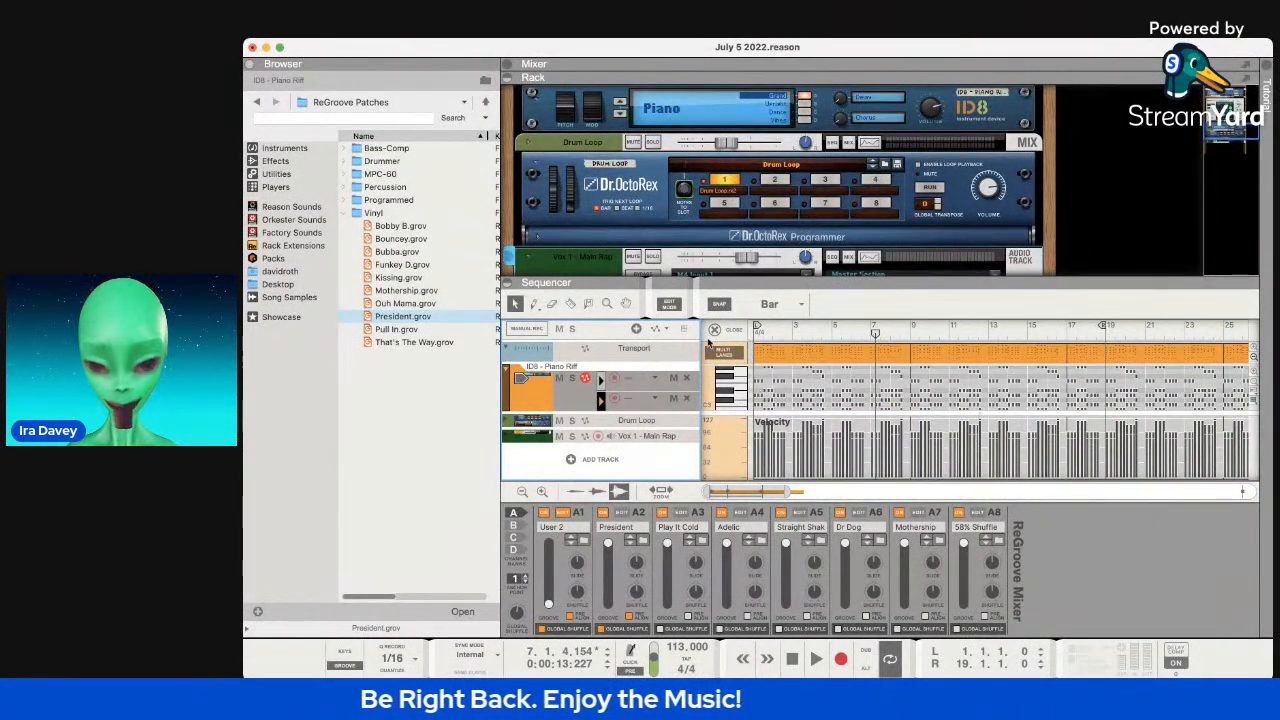
Restore the A1 lane assignment, play from the song start, and raise the A1 groove amount to 32%.
{"action": "left_click", "coordinate": [792, 658]}
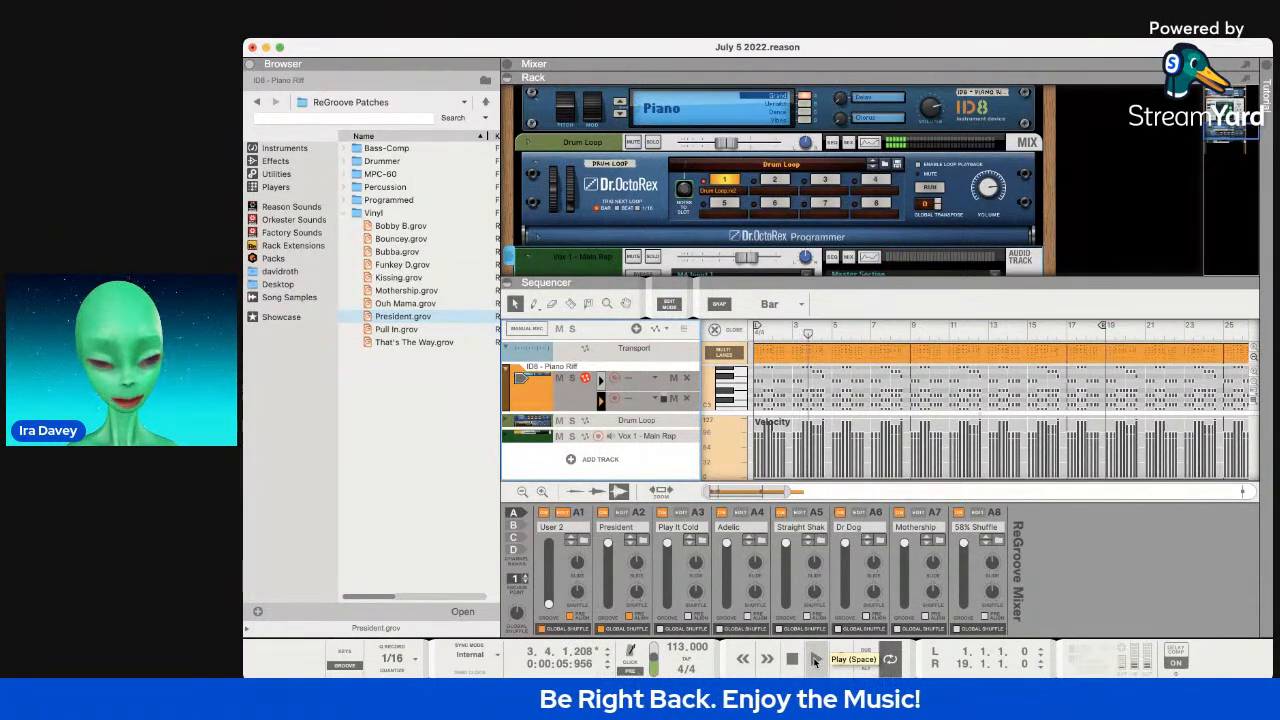
{"action": "key", "text": "super+z"}
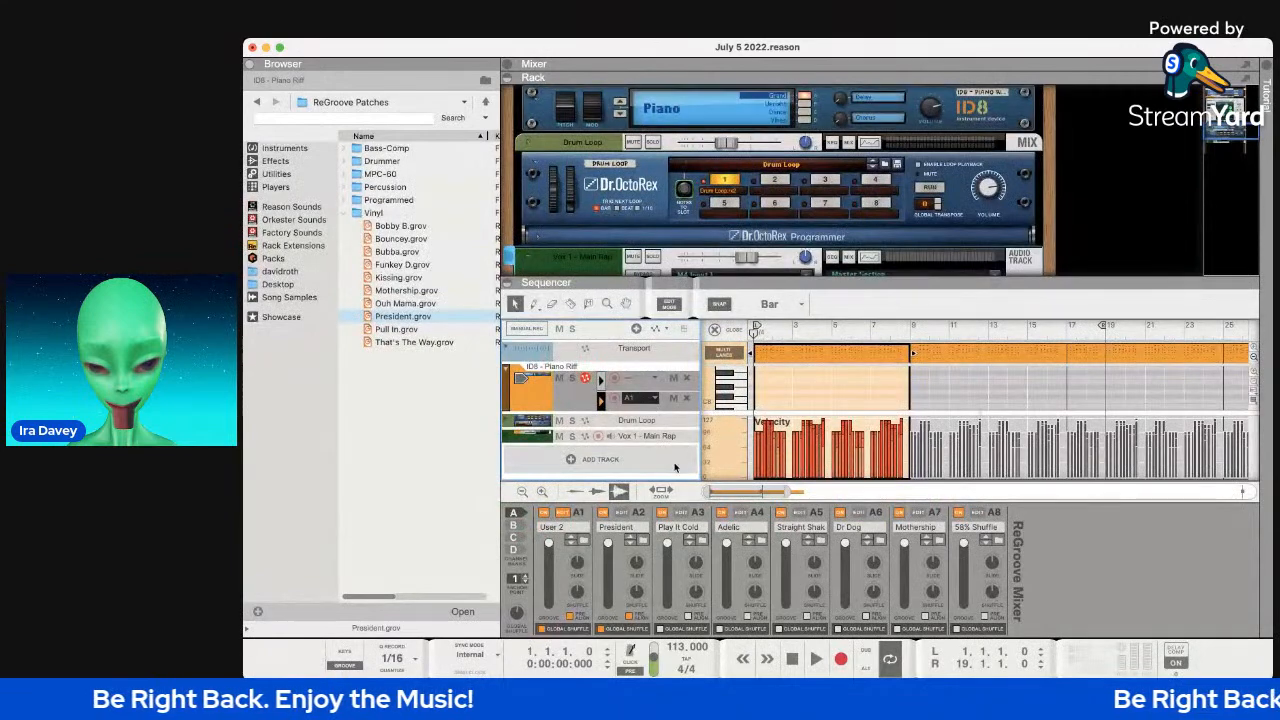
{"action": "key", "text": "space"}
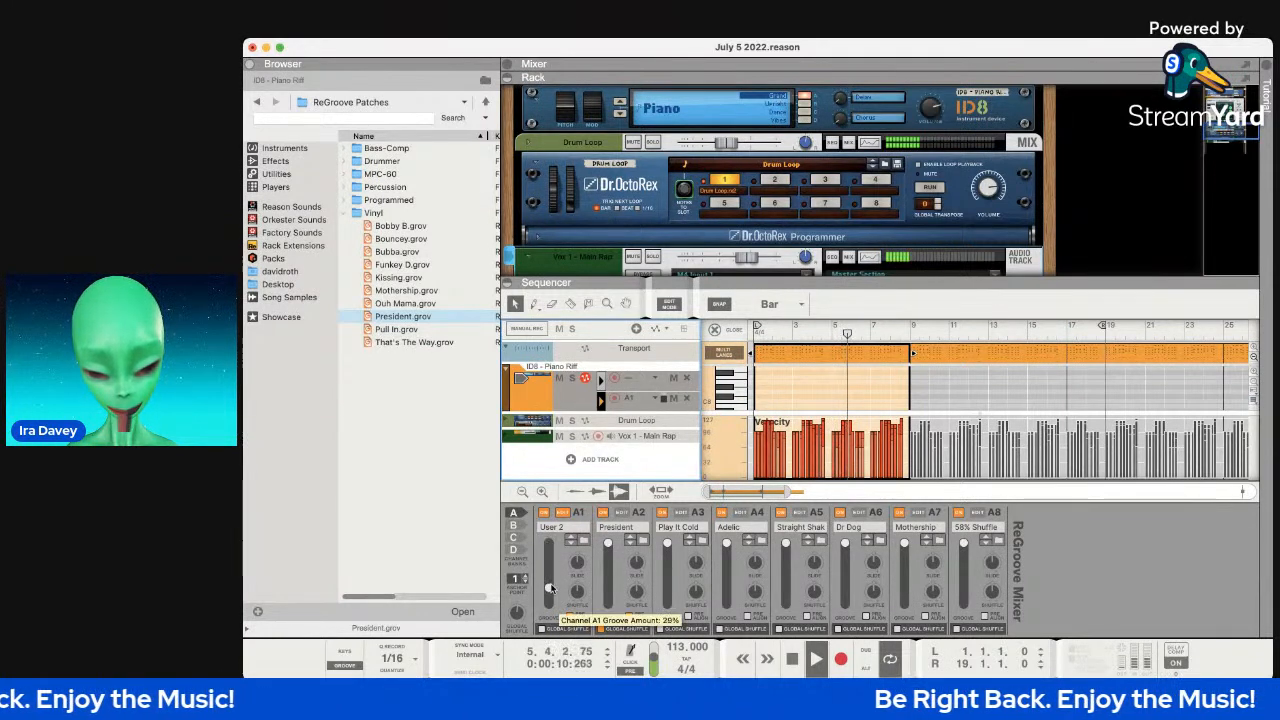
{"action": "left_click_drag", "start_coordinate": [554, 587], "coordinate": [551, 572]}
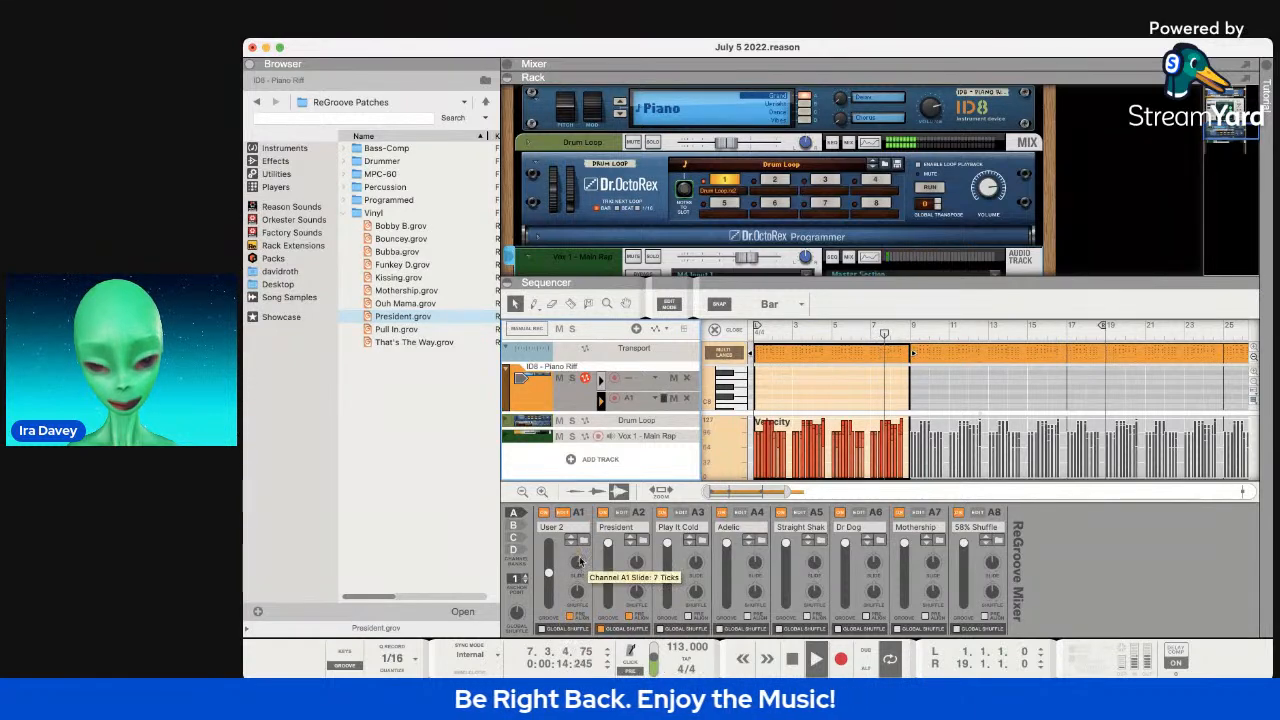
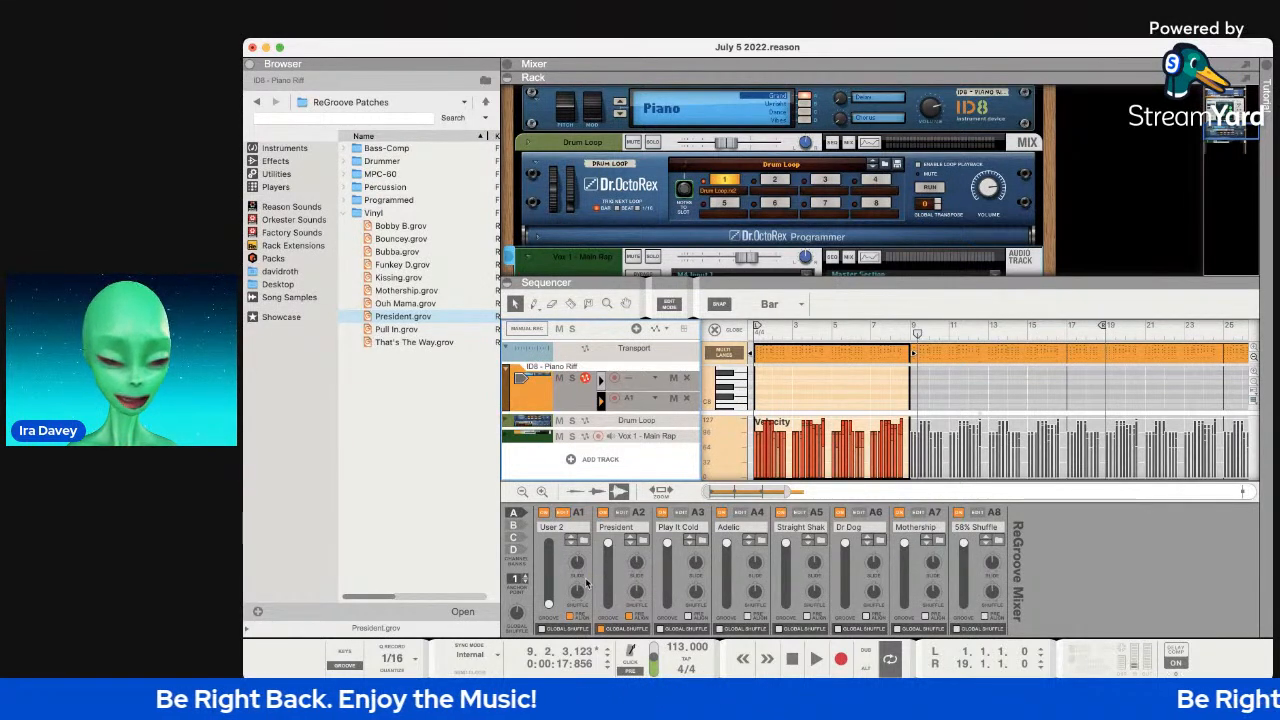
Mute the Main Rap vocal track while the arrangement plays, then stop playback.
{"action": "key", "text": "space"}
{"action": "key", "text": "space"}
{"action": "left_click", "coordinate": [559, 437]}
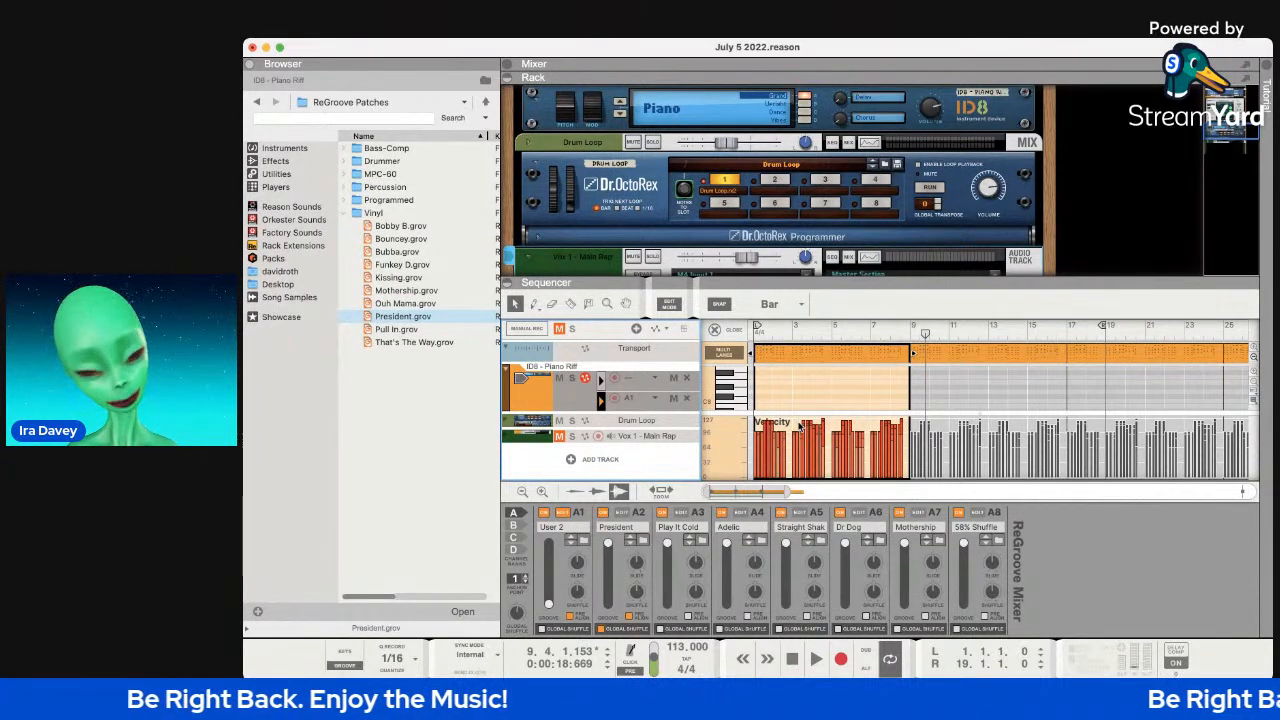
{"action": "key", "text": "space"}
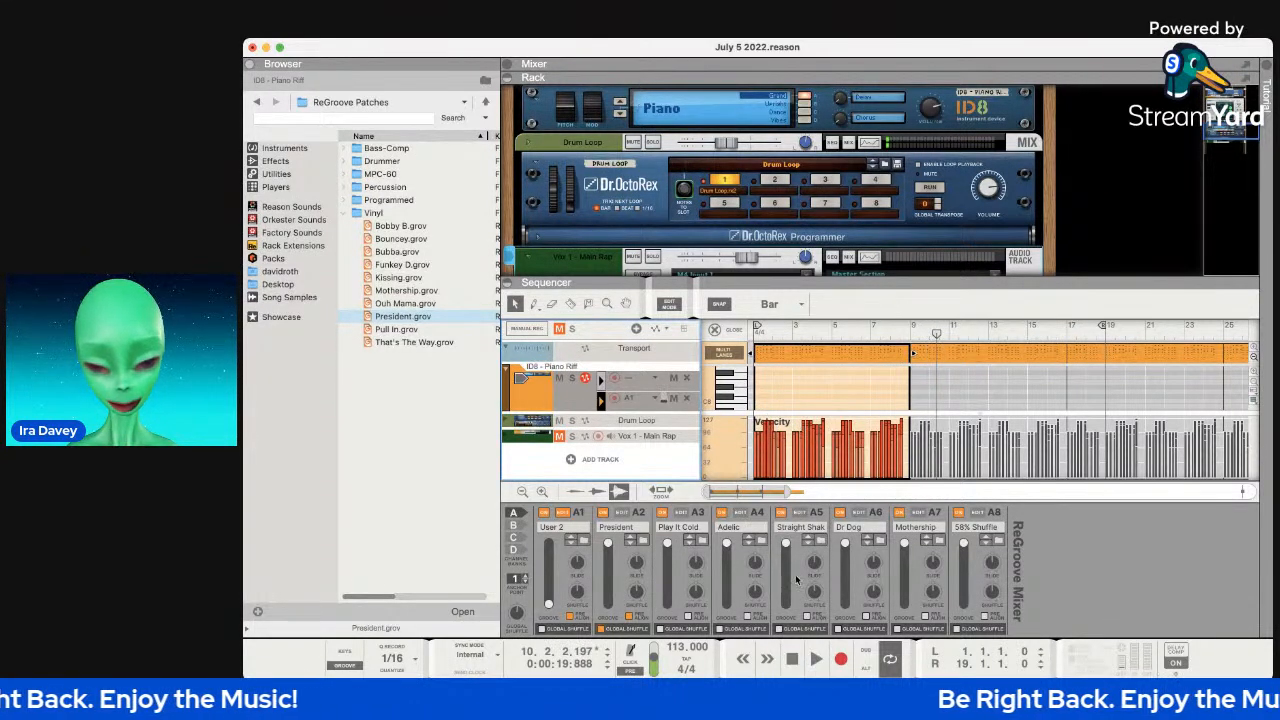
{"action": "left_click", "coordinate": [792, 658]}
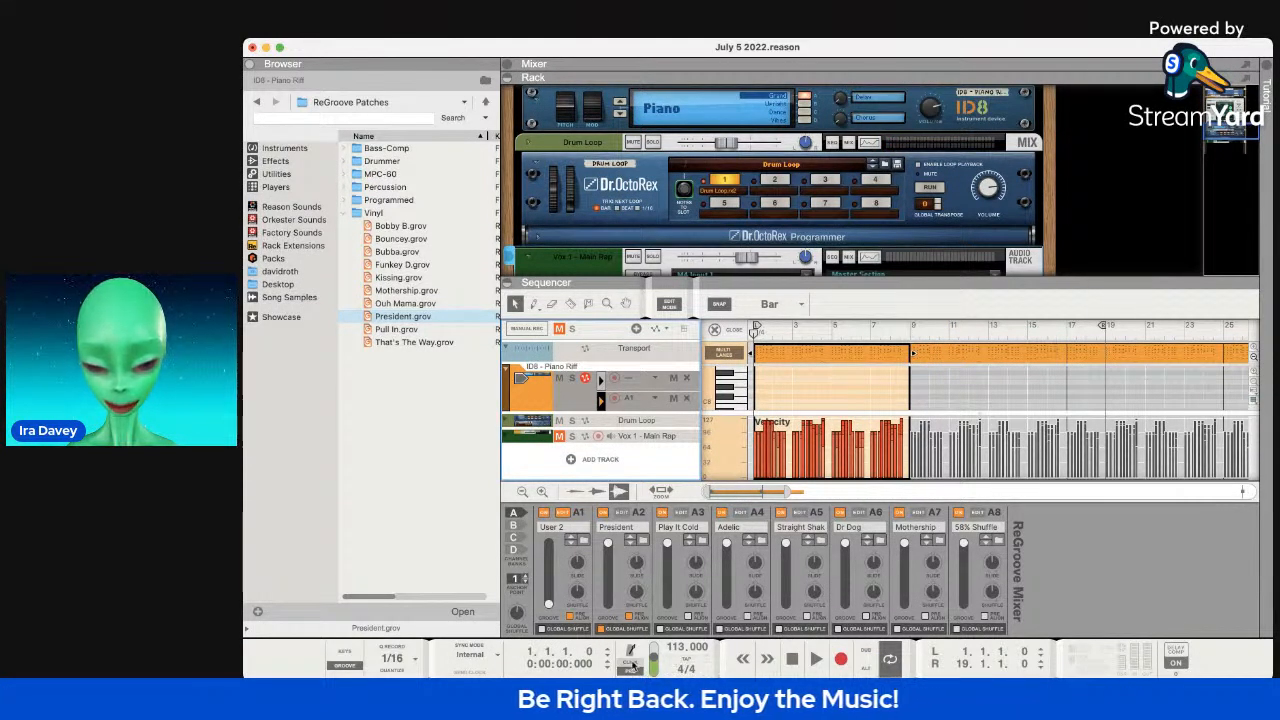
End the loop at bar 9, then set A1's slide to -15 ticks and groove amount to 56%.
{"action": "mouse_move", "coordinate": [946, 665]}
{"action": "left_mouse_down"}
{"action": "mouse_move", "coordinate": [946, 690]}
{"action": "mouse_move", "coordinate": [965, 672]}
{"action": "left_mouse_up"}
{"action": "key", "text": "space"}
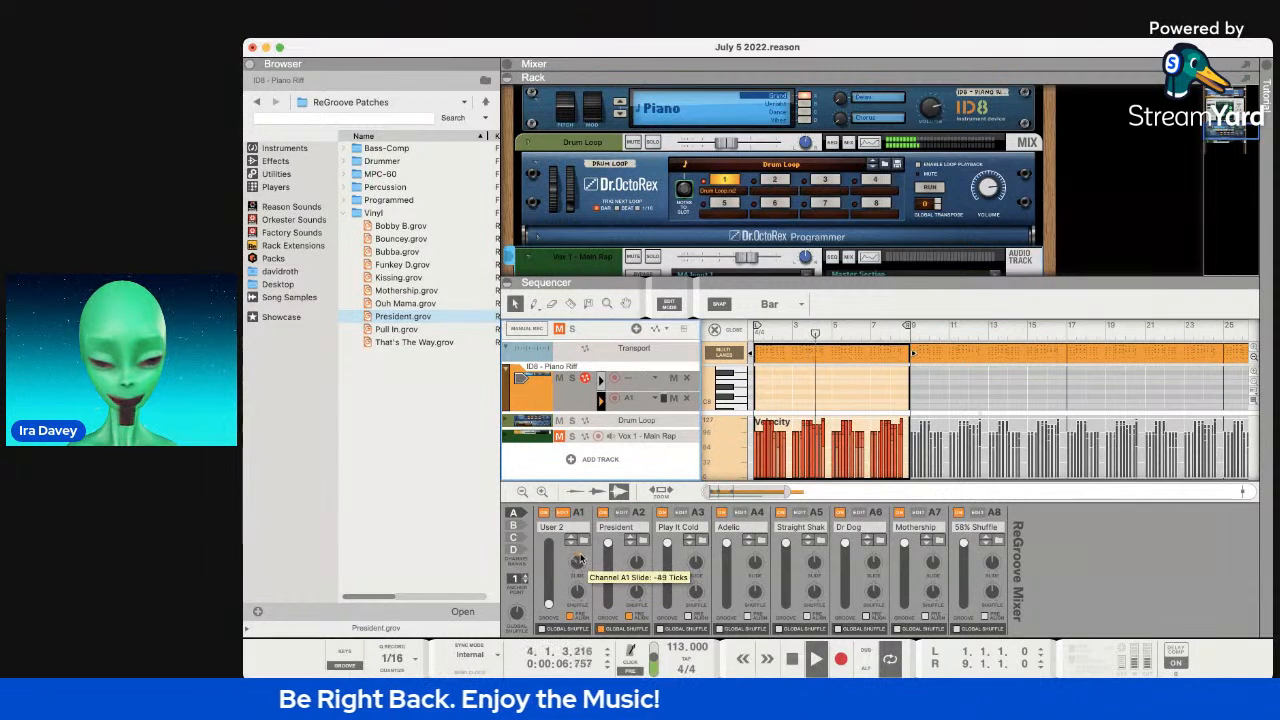
{"action": "left_click_drag", "start_coordinate": [581, 553], "coordinate": [581, 545]}
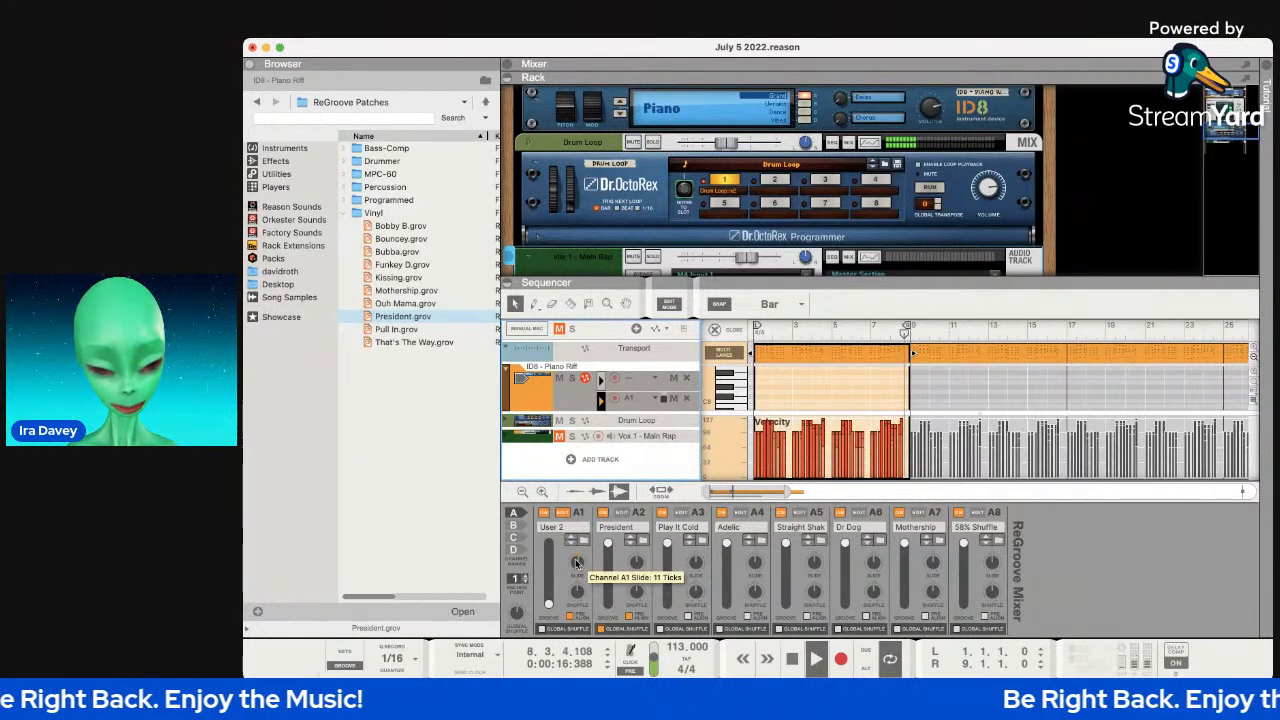
{"action": "left_click_drag", "start_coordinate": [576, 563], "coordinate": [576, 563]}
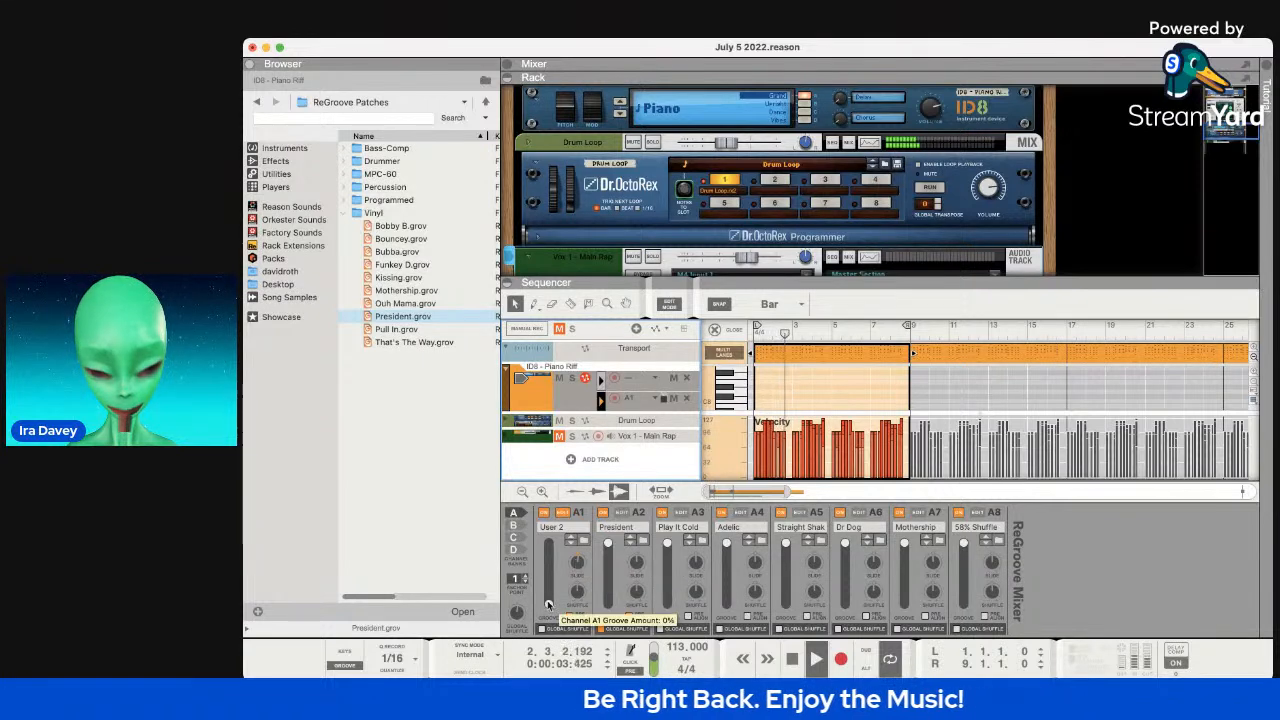
{"action": "left_click_drag", "start_coordinate": [552, 585], "coordinate": [552, 570]}
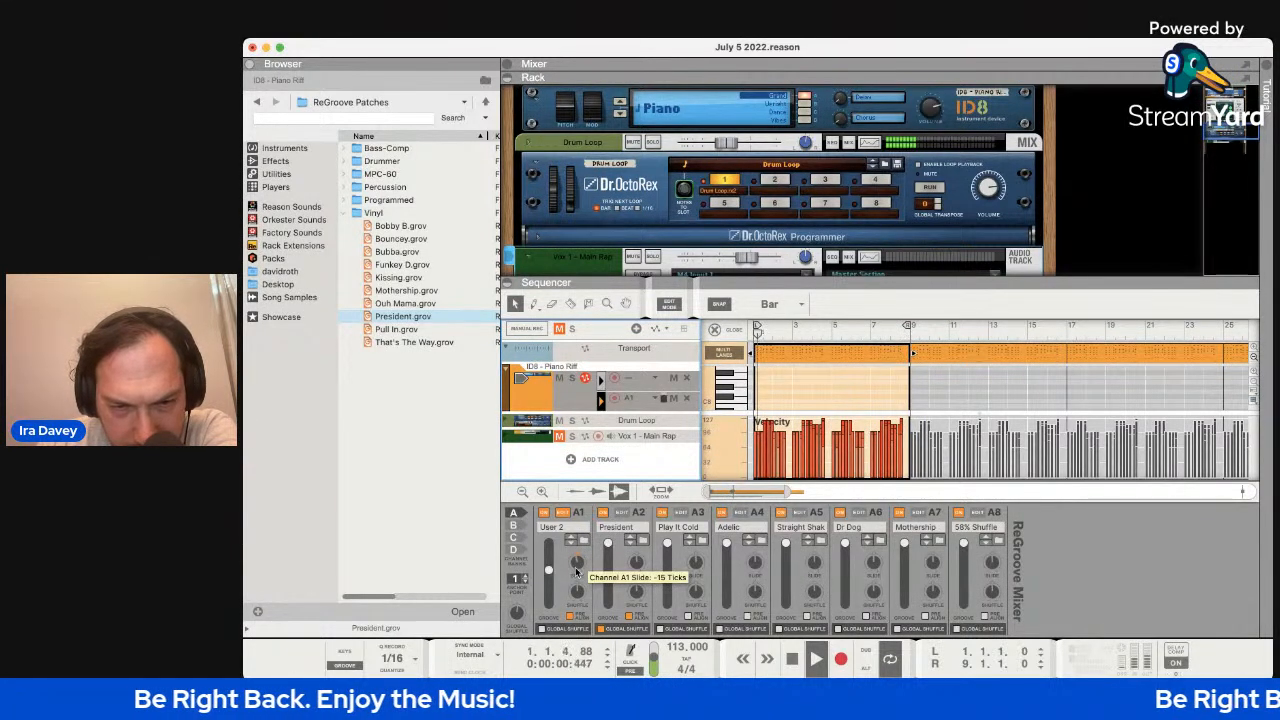
Return A1's slide to 0 ticks, push its groove amount to 100%, then settle at 72%.
{"action": "left_click_drag", "start_coordinate": [576, 570], "coordinate": [576, 557]}
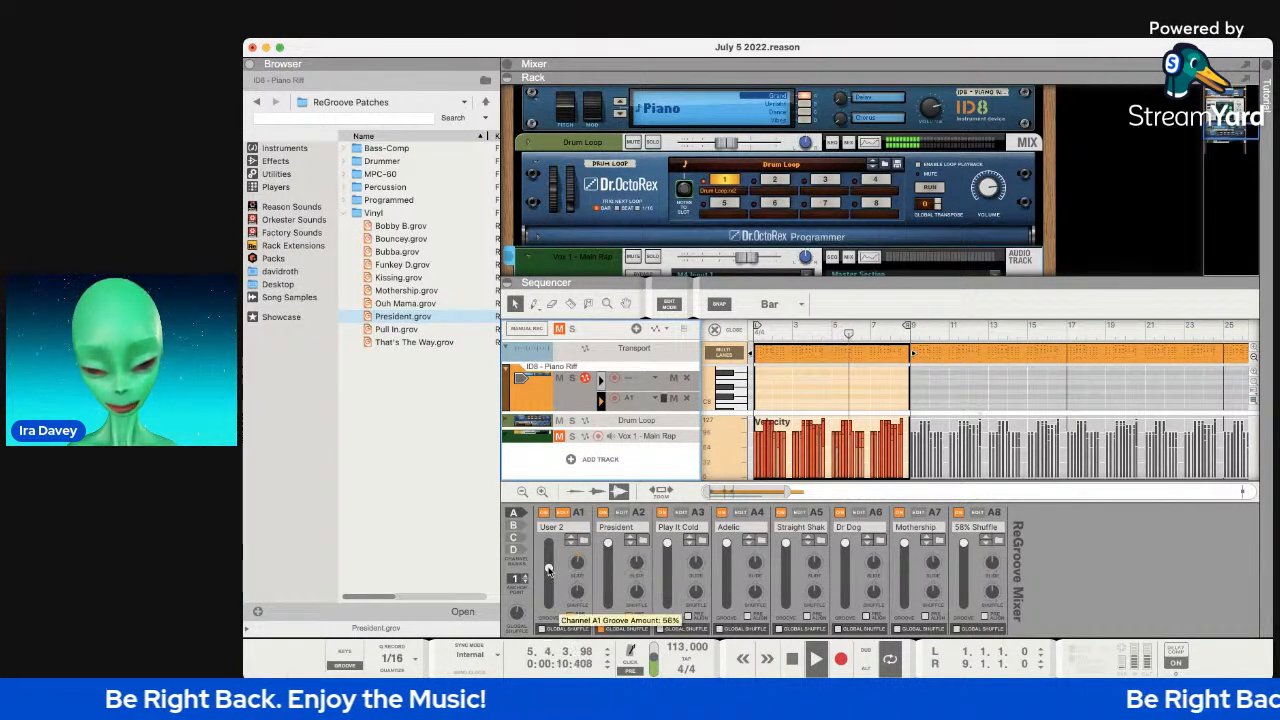
{"action": "left_click_drag", "start_coordinate": [548, 566], "coordinate": [552, 540]}
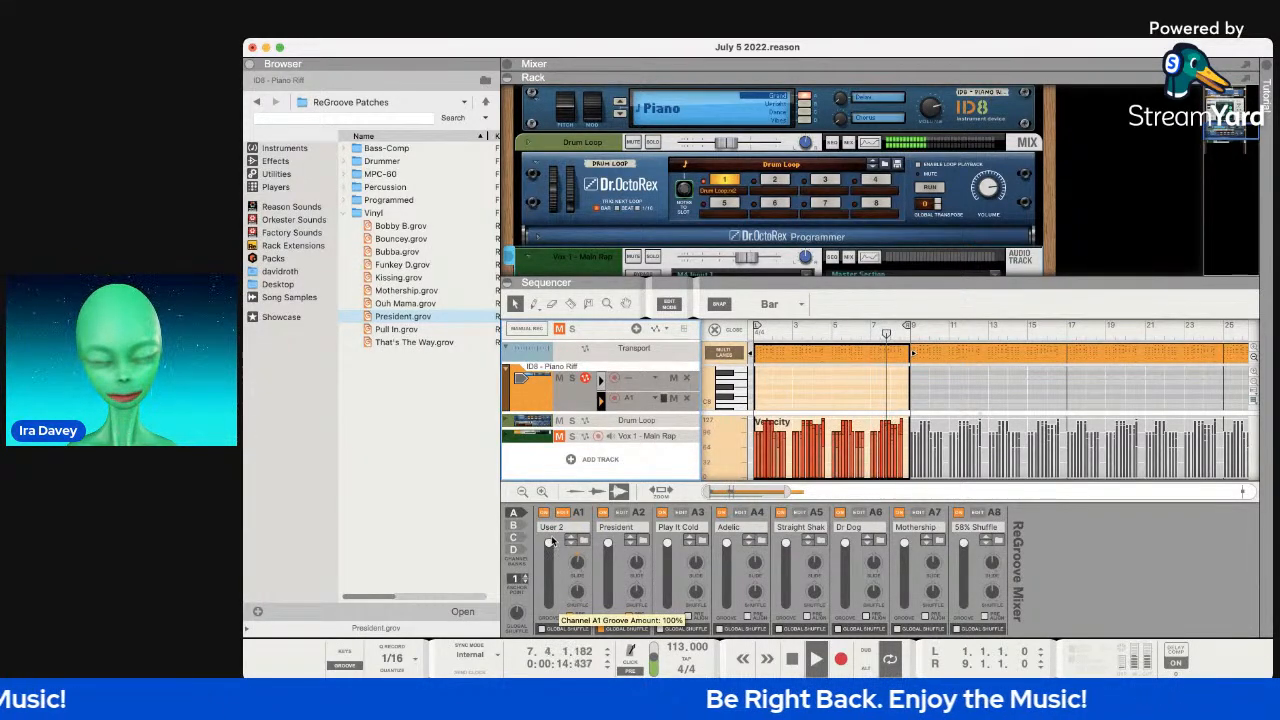
{"action": "left_click_drag", "start_coordinate": [551, 555], "coordinate": [550, 570]}
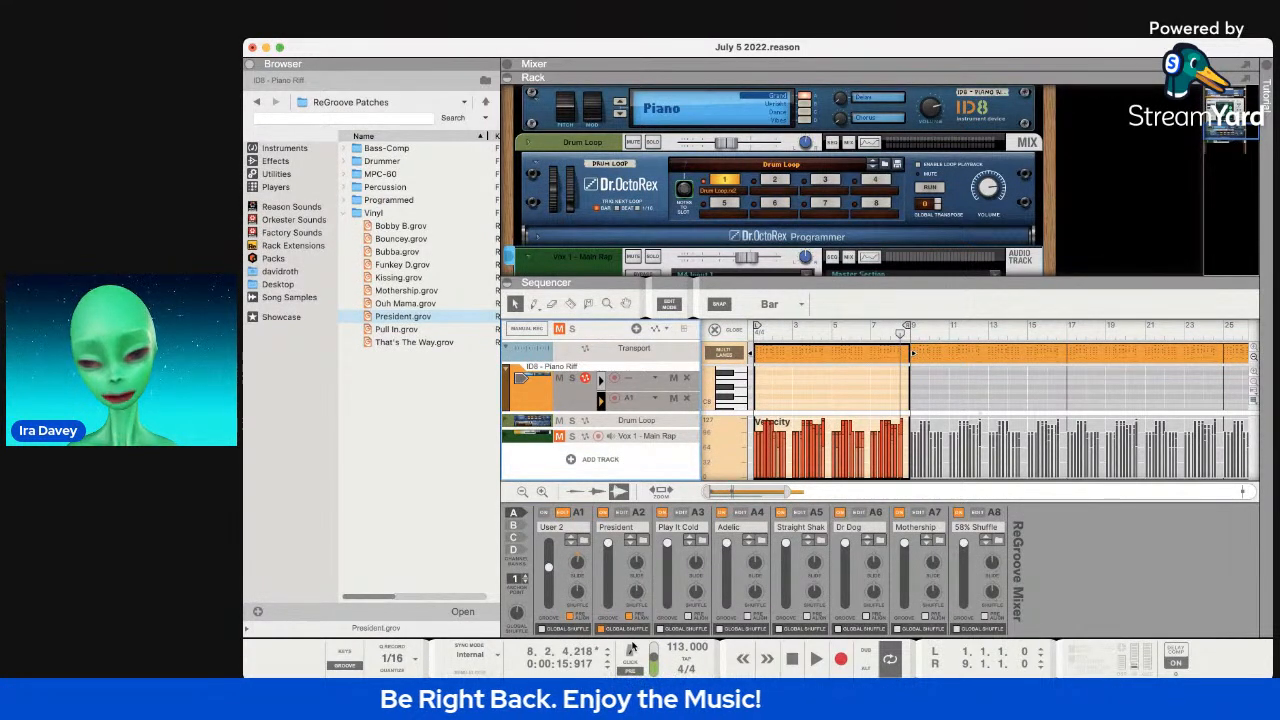
{"action": "key", "text": "space"}
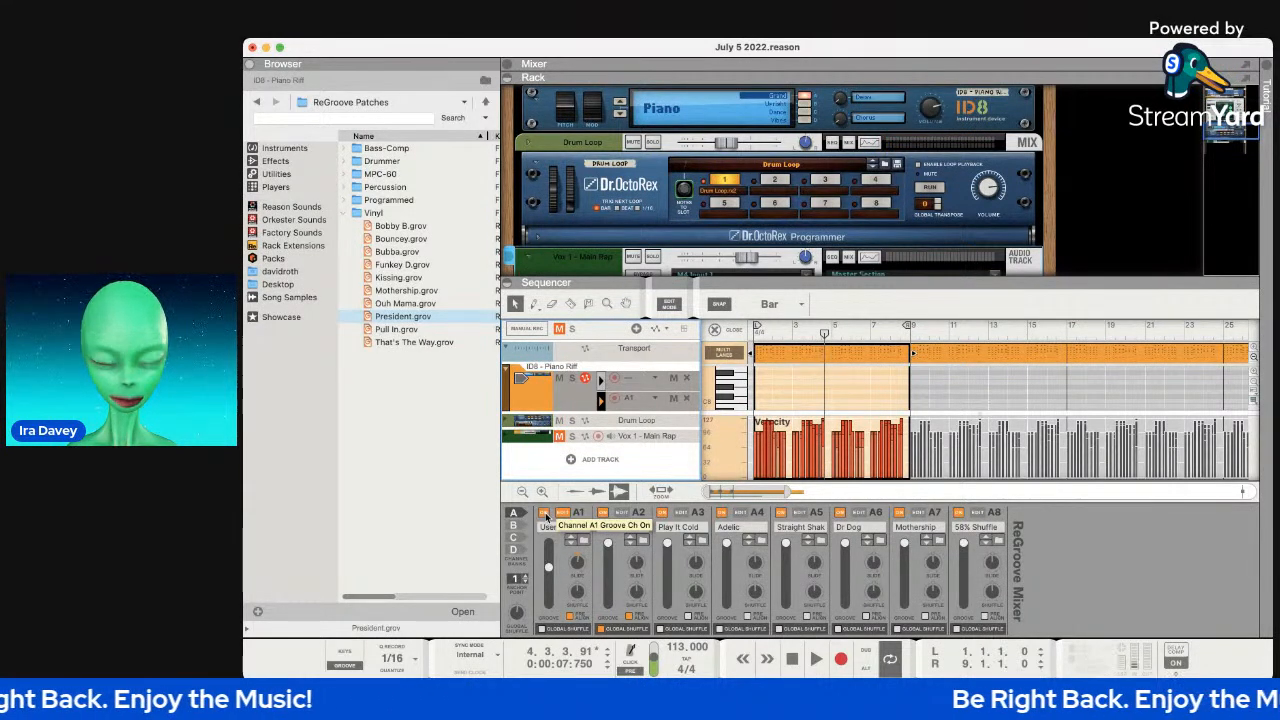
{"action": "key", "text": "space"}
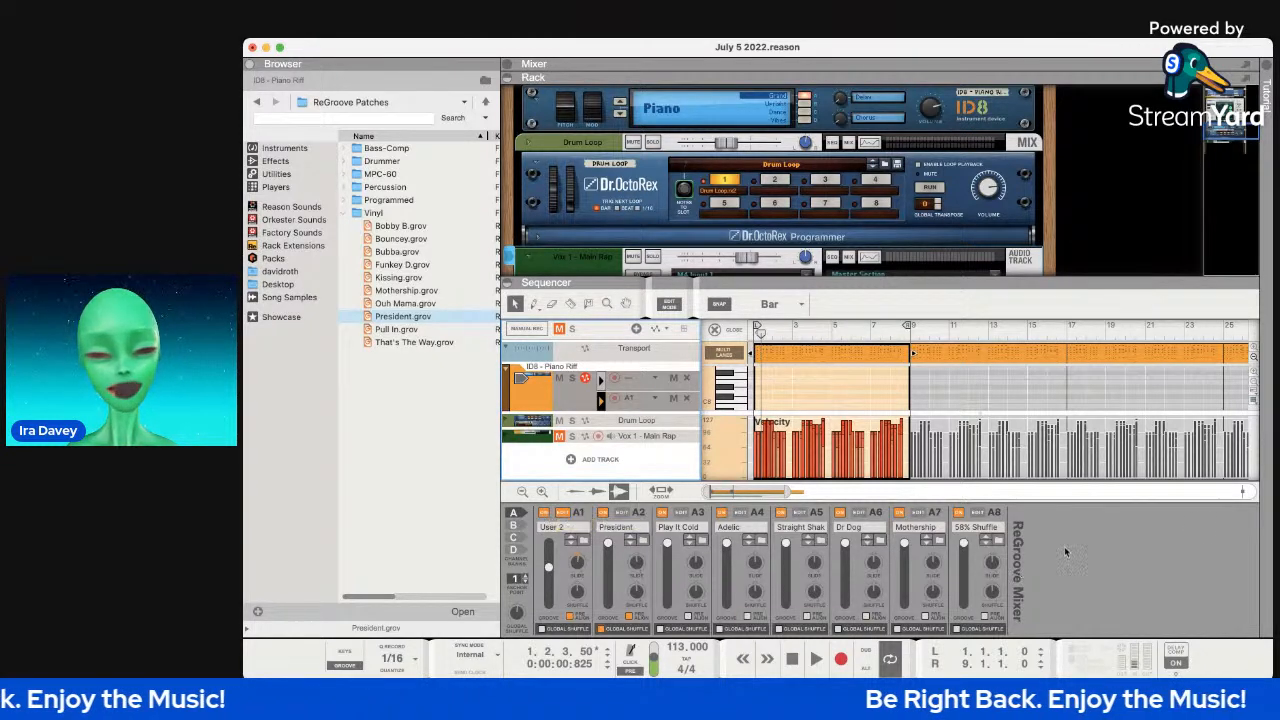
{"action": "left_click", "coordinate": [831, 406]}
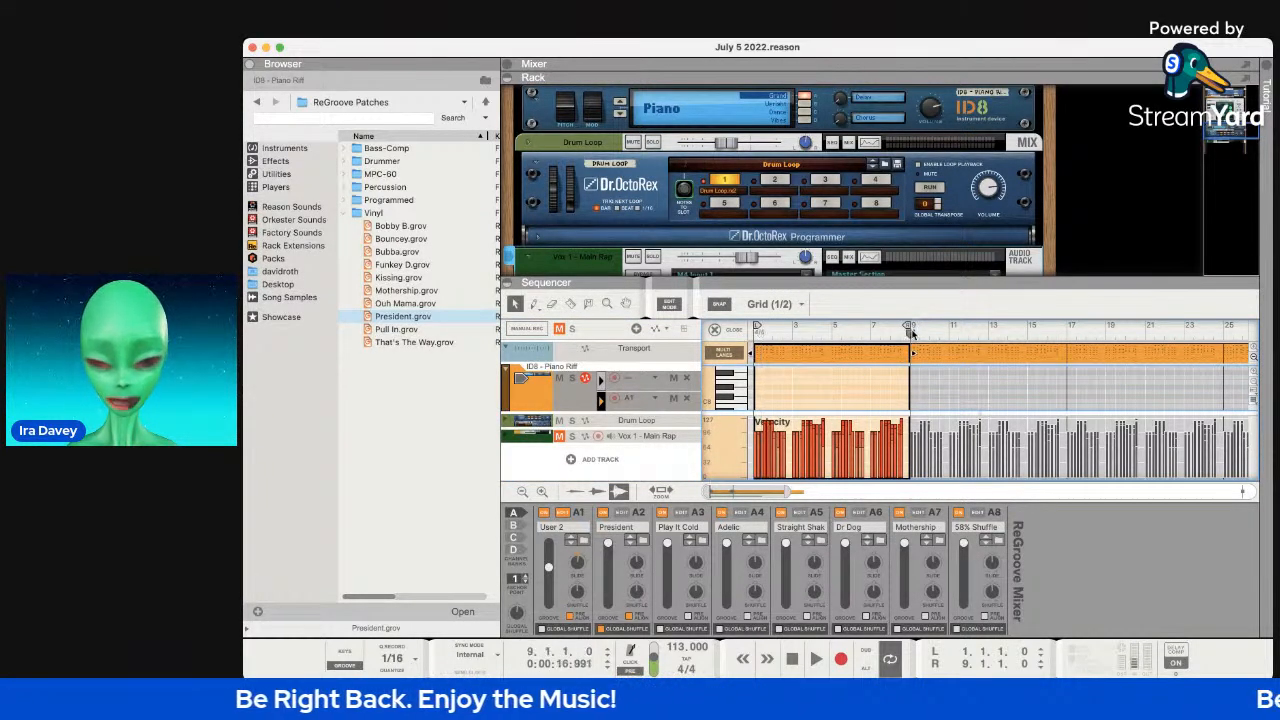
Move the loop end to bar 17, play the longer loop, and raise A1's groove amount.
{"action": "left_click_drag", "start_coordinate": [909, 327], "coordinate": [1066, 328]}
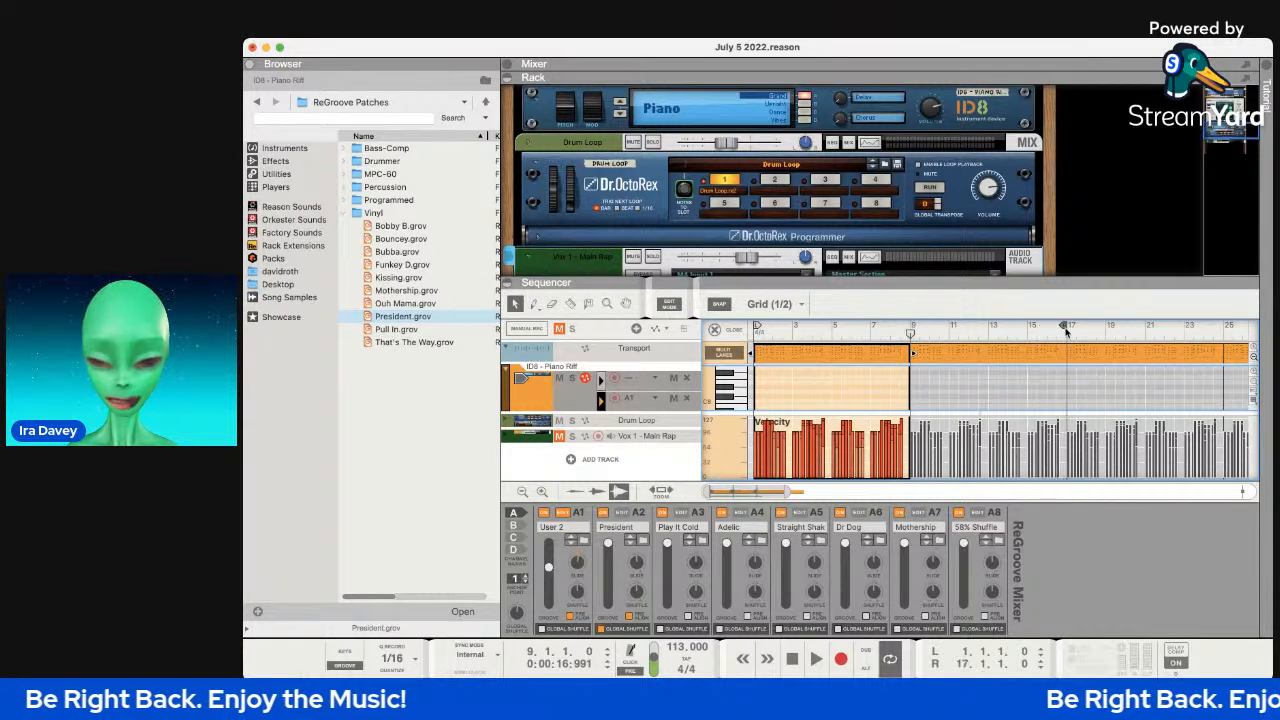
{"action": "key", "text": "space"}
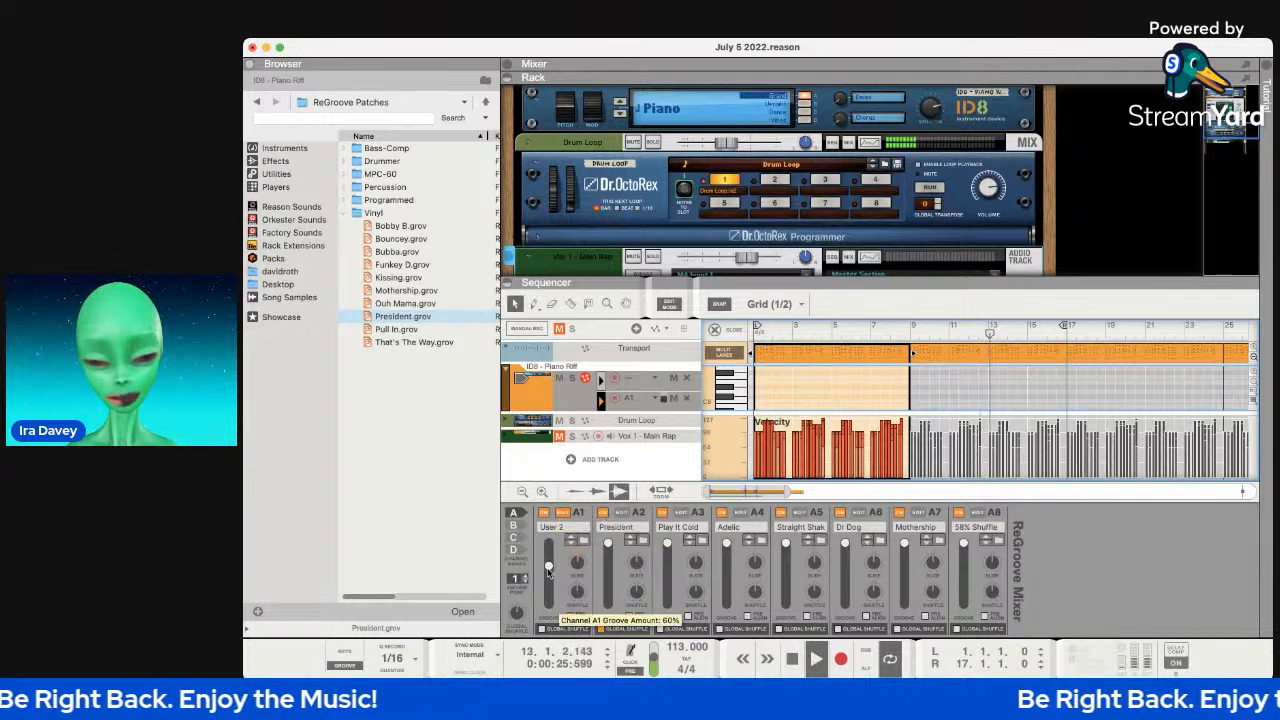
{"action": "left_click_drag", "start_coordinate": [548, 573], "coordinate": [548, 545]}
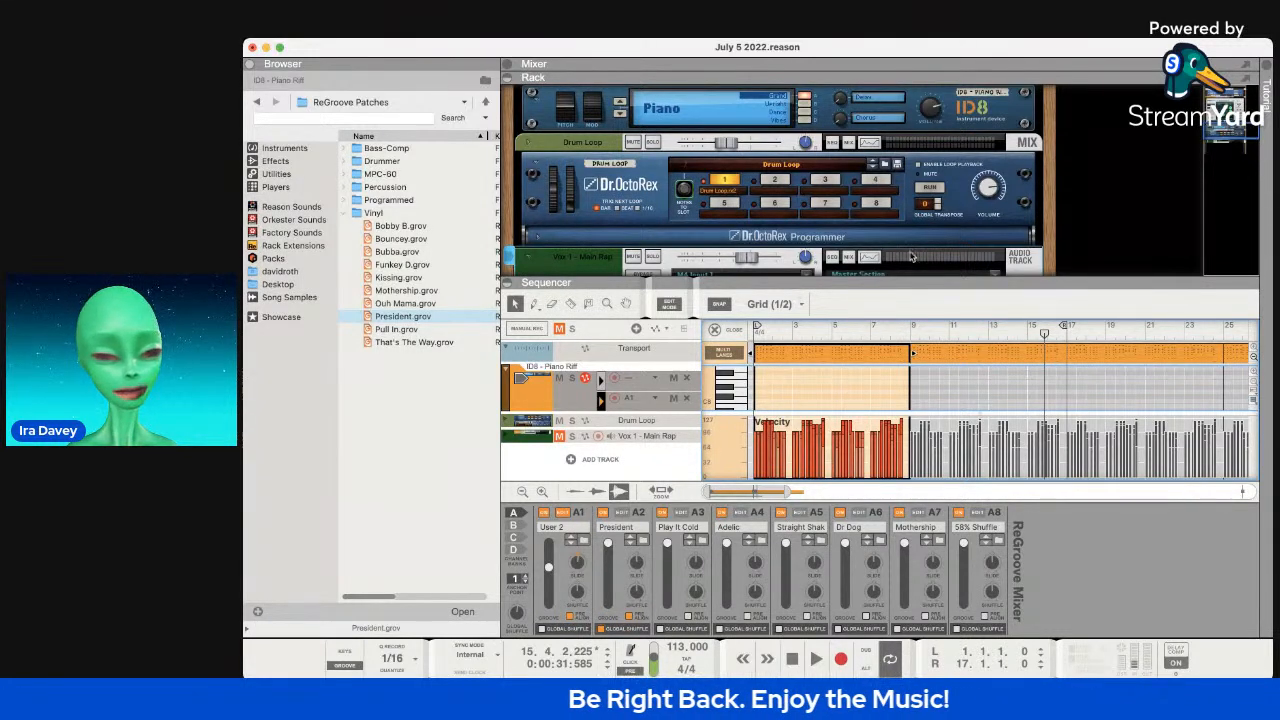
Enlarge the rack above the sequencer, clear the groove file selection, and narrow the browser.
{"action": "left_click_drag", "start_coordinate": [872, 286], "coordinate": [875, 422]}
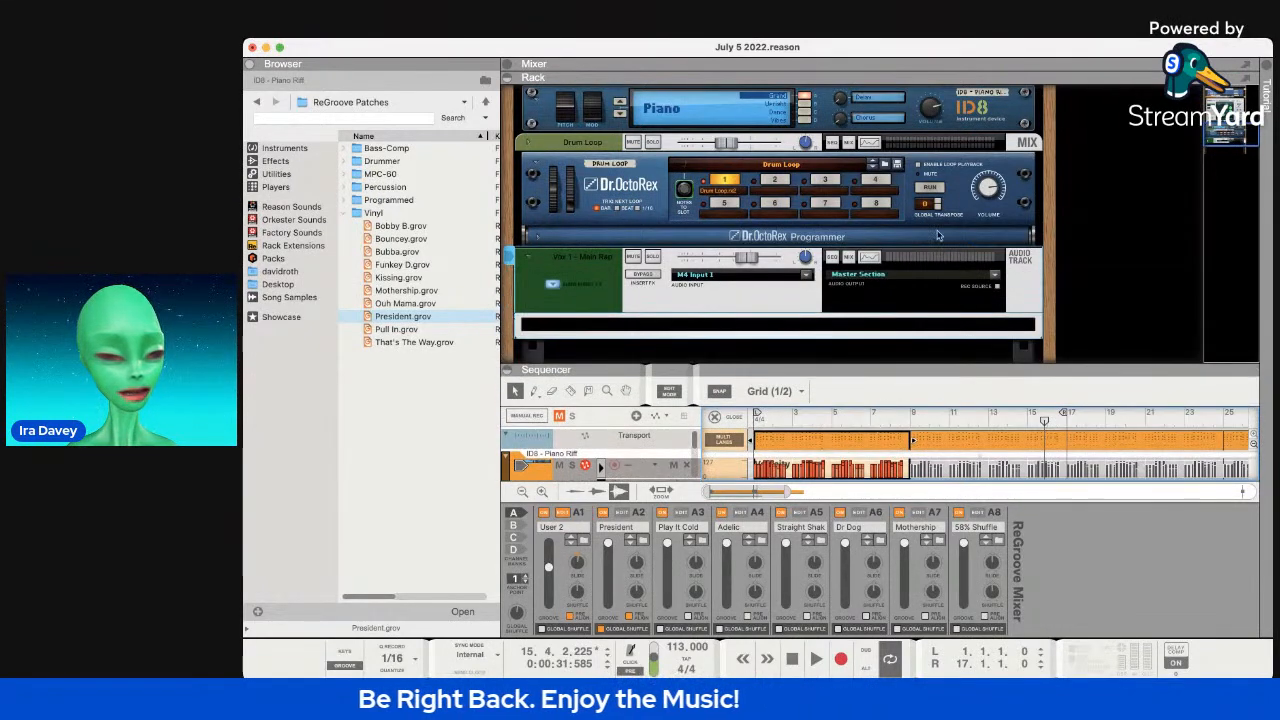
{"action": "scroll", "coordinate": [938, 235], "scroll_direction": "down", "scroll_amount": 3}
{"action": "scroll", "coordinate": [789, 247], "scroll_direction": "up", "scroll_amount": 6}
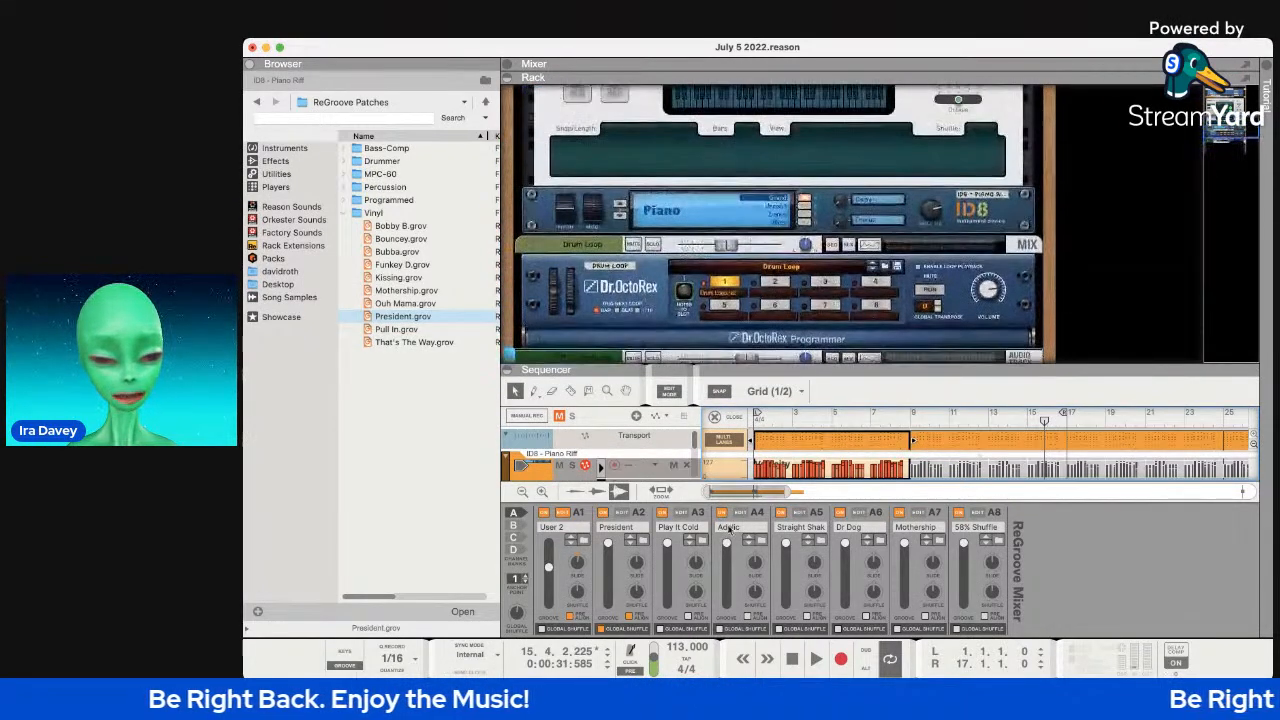
{"action": "left_click", "coordinate": [487, 508]}
{"action": "left_click_drag", "start_coordinate": [497, 519], "coordinate": [463, 519]}
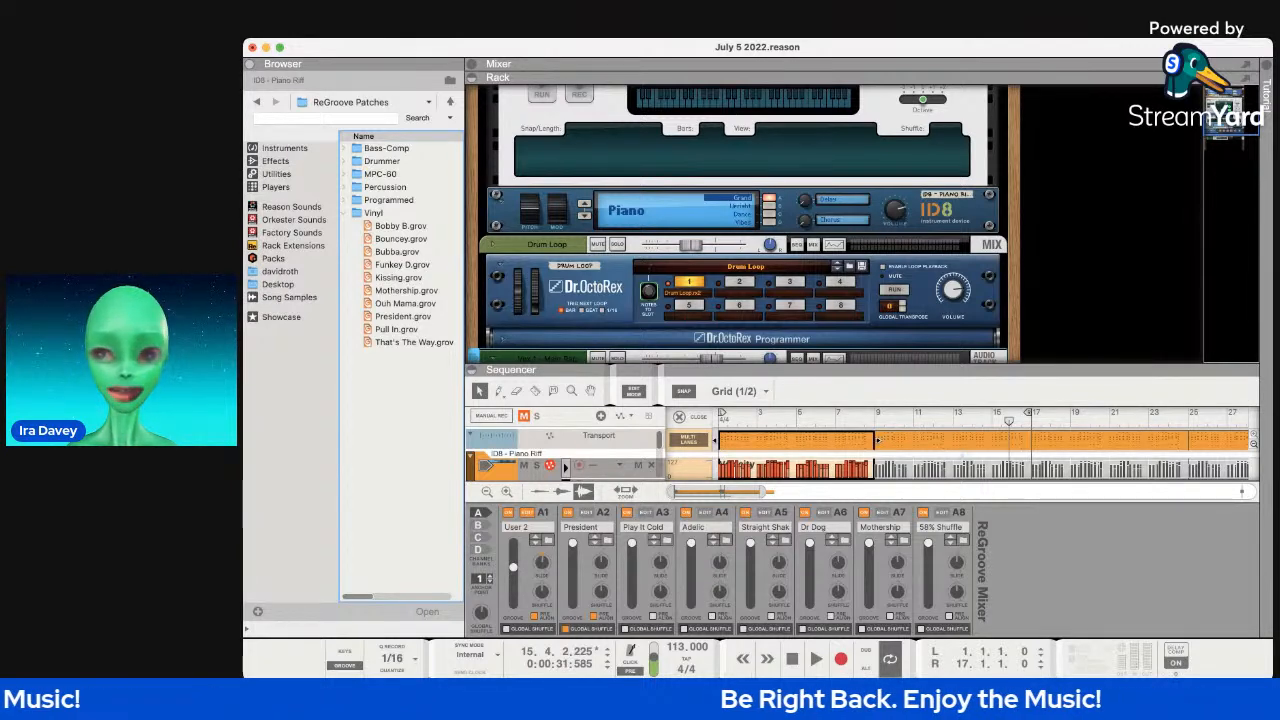
{"action": "key", "text": "super+Tab"}
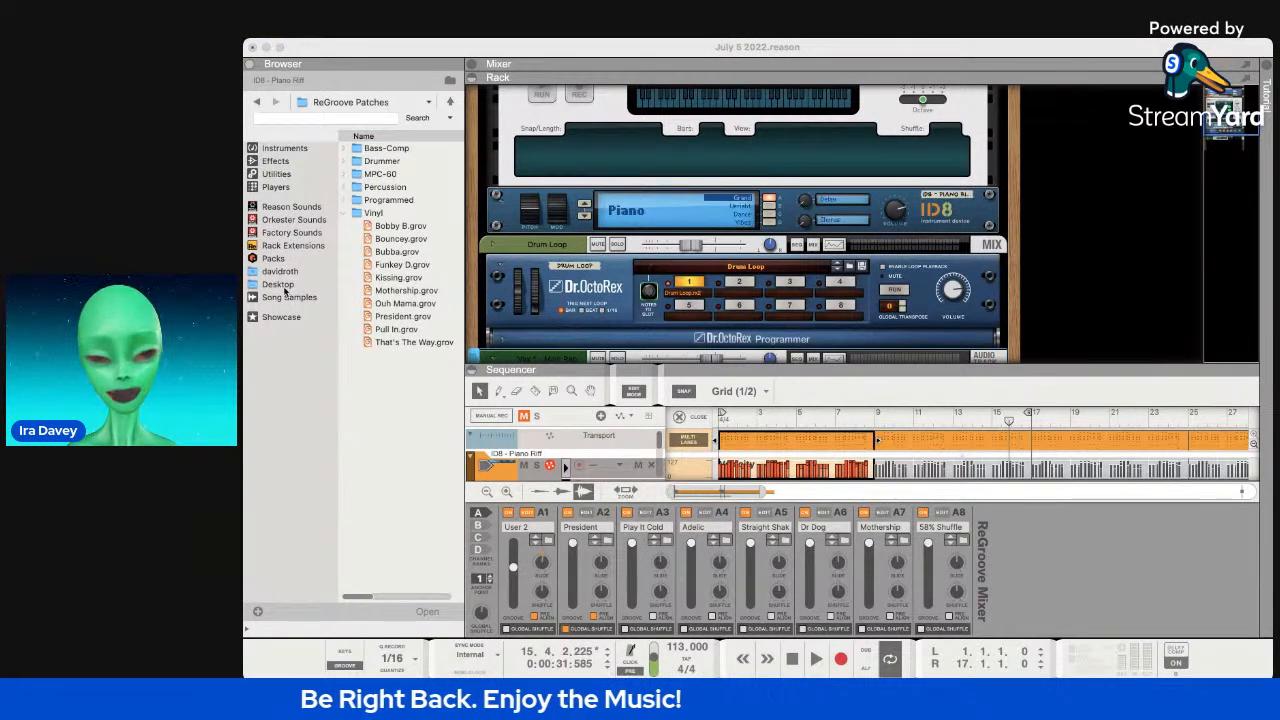
{"action": "left_click", "coordinate": [446, 422]}
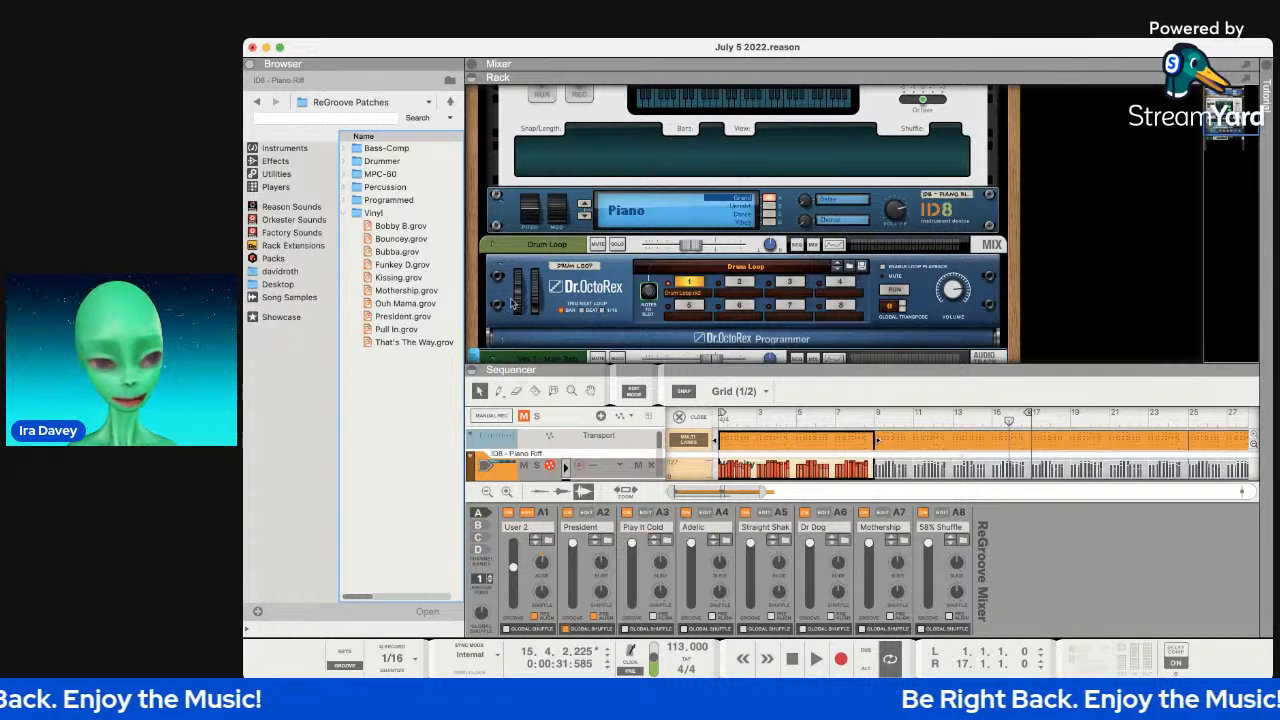
Select the Drum Loop and ID8 - Piano Riff devices and fold up the Chord Sequencer panel.
{"action": "scroll", "coordinate": [507, 178], "scroll_direction": "up", "scroll_amount": 5}
{"action": "scroll", "coordinate": [515, 200], "scroll_direction": "down", "scroll_amount": 8}
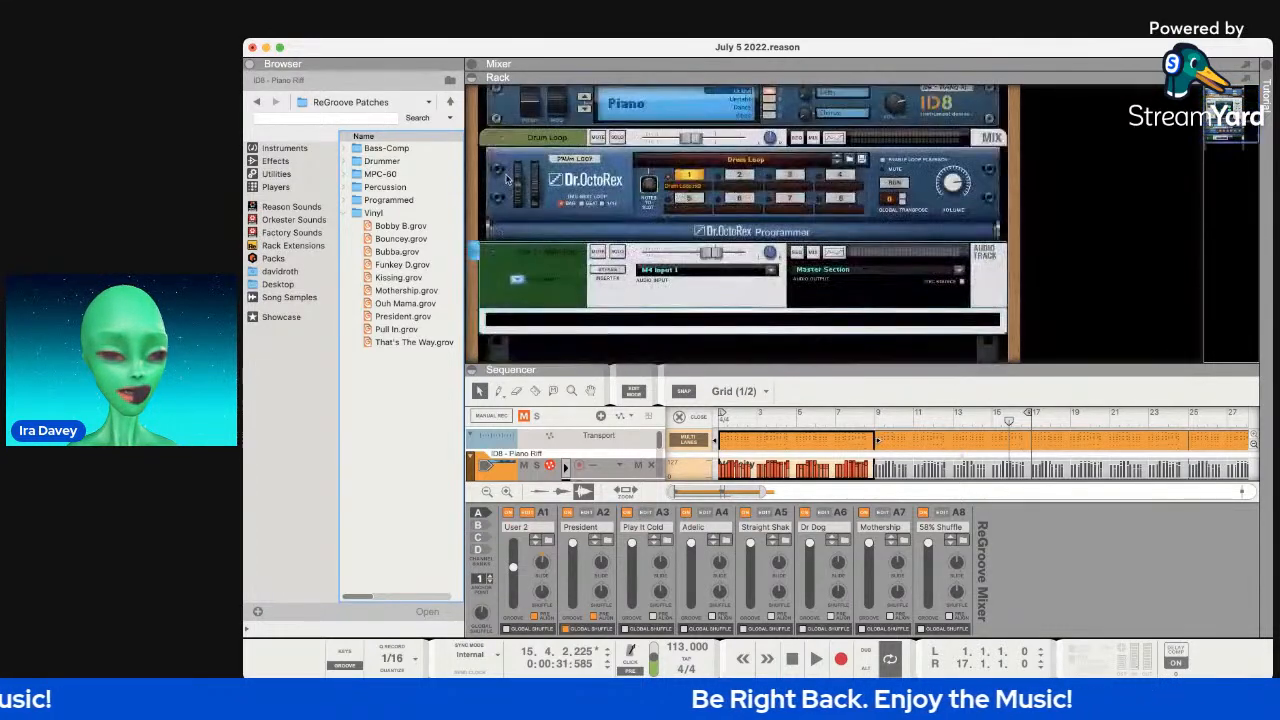
{"action": "left_click", "coordinate": [516, 143]}
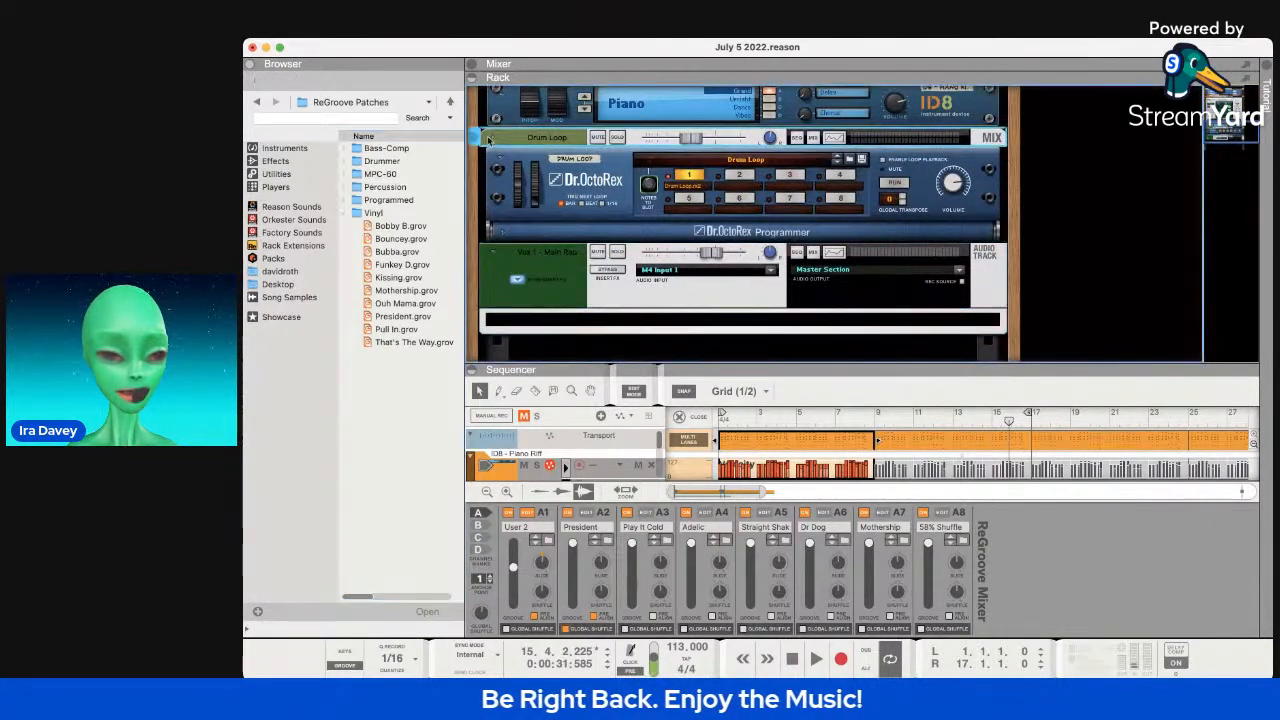
{"action": "scroll", "coordinate": [490, 145], "scroll_direction": "up", "scroll_amount": 5}
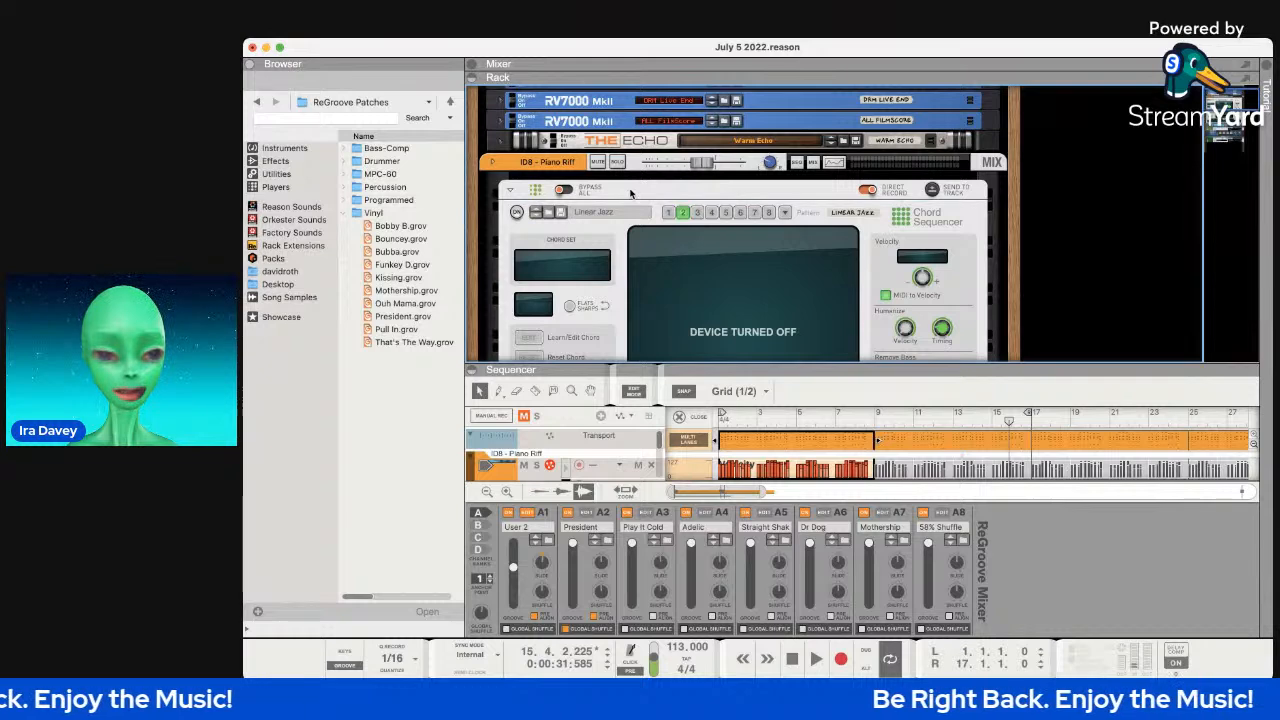
{"action": "left_click", "coordinate": [555, 162]}
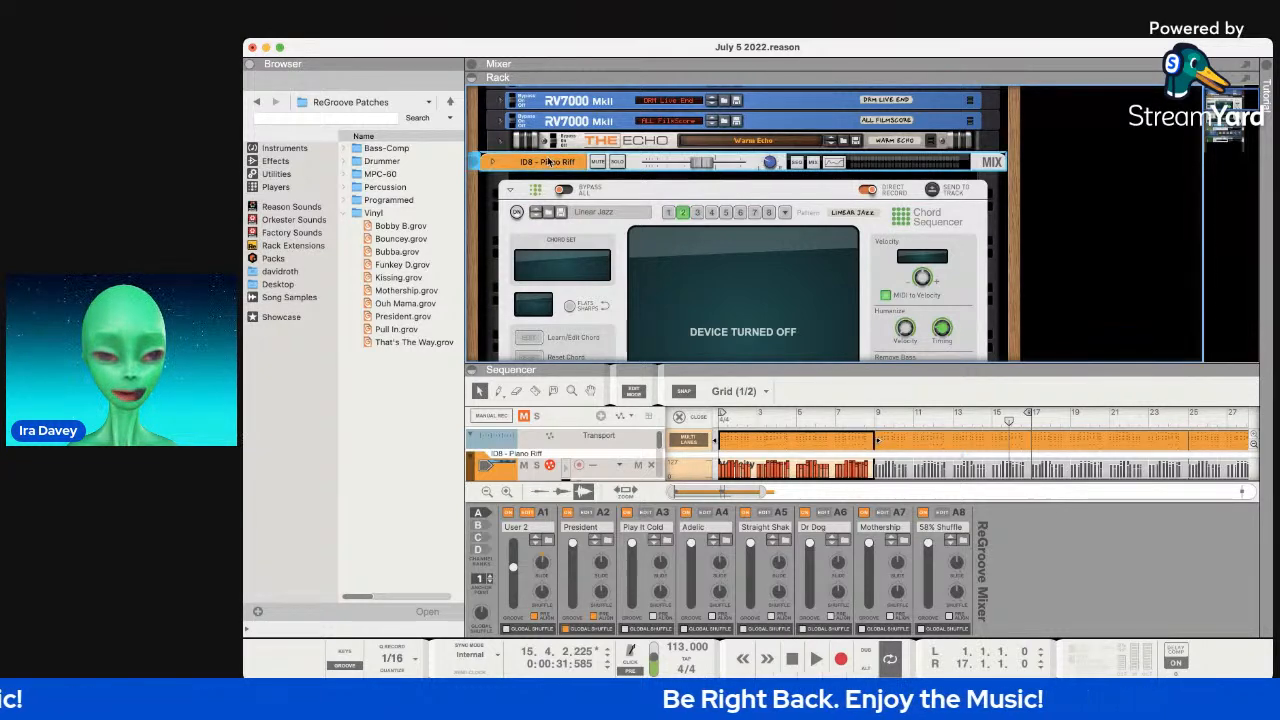
{"action": "left_click", "coordinate": [510, 190]}
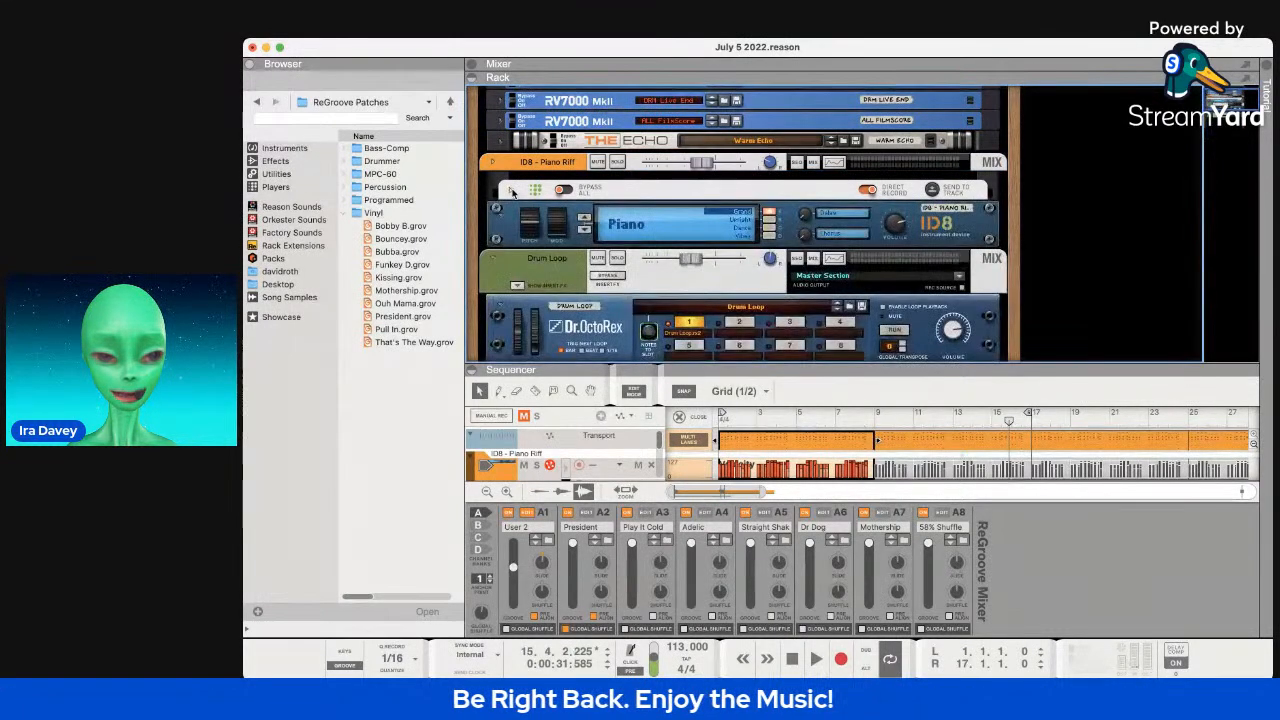
{"action": "left_click", "coordinate": [516, 172]}
Scroll the rack up to the Master Section, reverbs, echo and ID8 Piano Riff device.
{"action": "scroll", "coordinate": [516, 172], "scroll_direction": "down", "scroll_amount": 5}
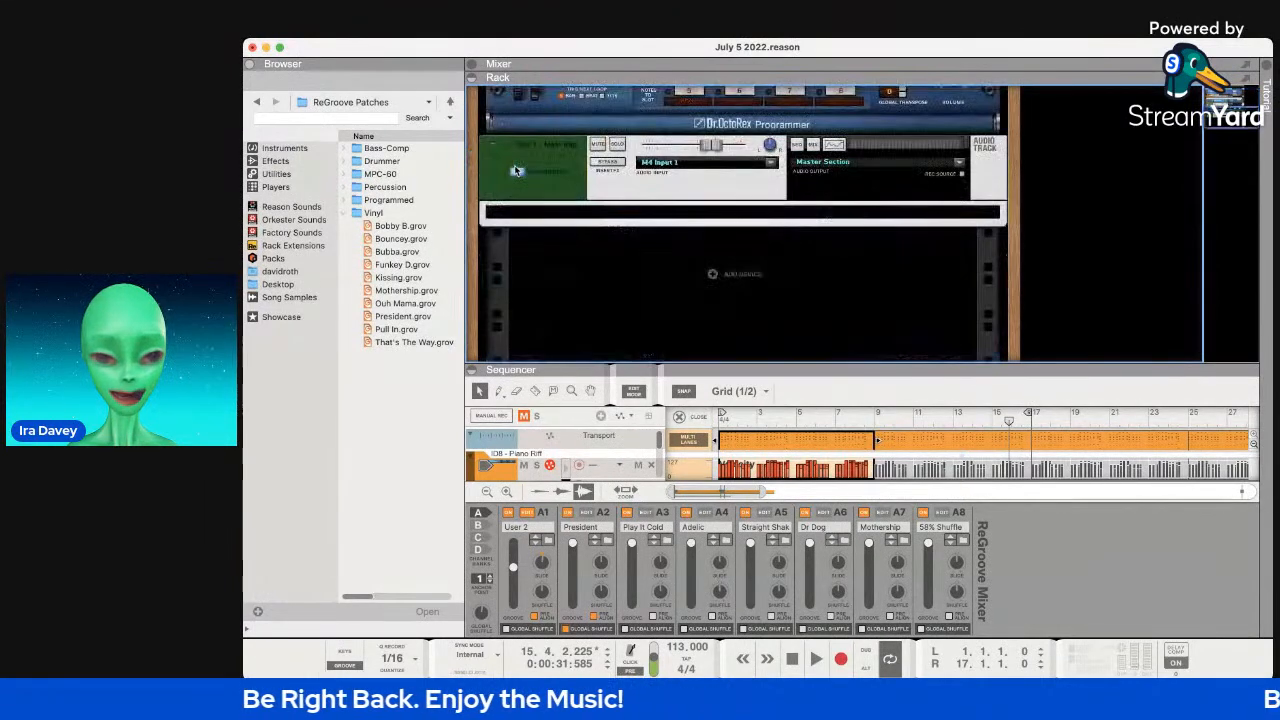
{"action": "scroll", "coordinate": [516, 171], "scroll_direction": "up", "scroll_amount": 5}
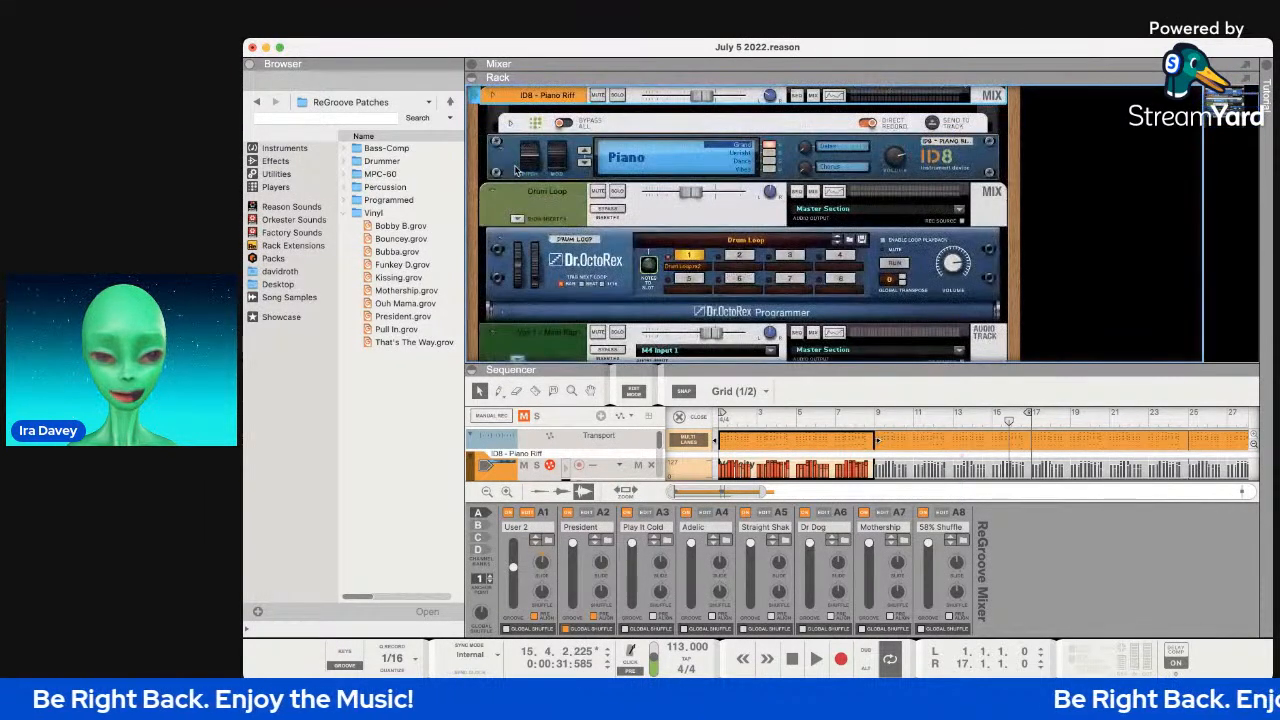
{"action": "scroll", "coordinate": [516, 172], "scroll_direction": "up", "scroll_amount": 5}
{"action": "scroll", "coordinate": [615, 290], "scroll_direction": "down", "scroll_amount": 10}
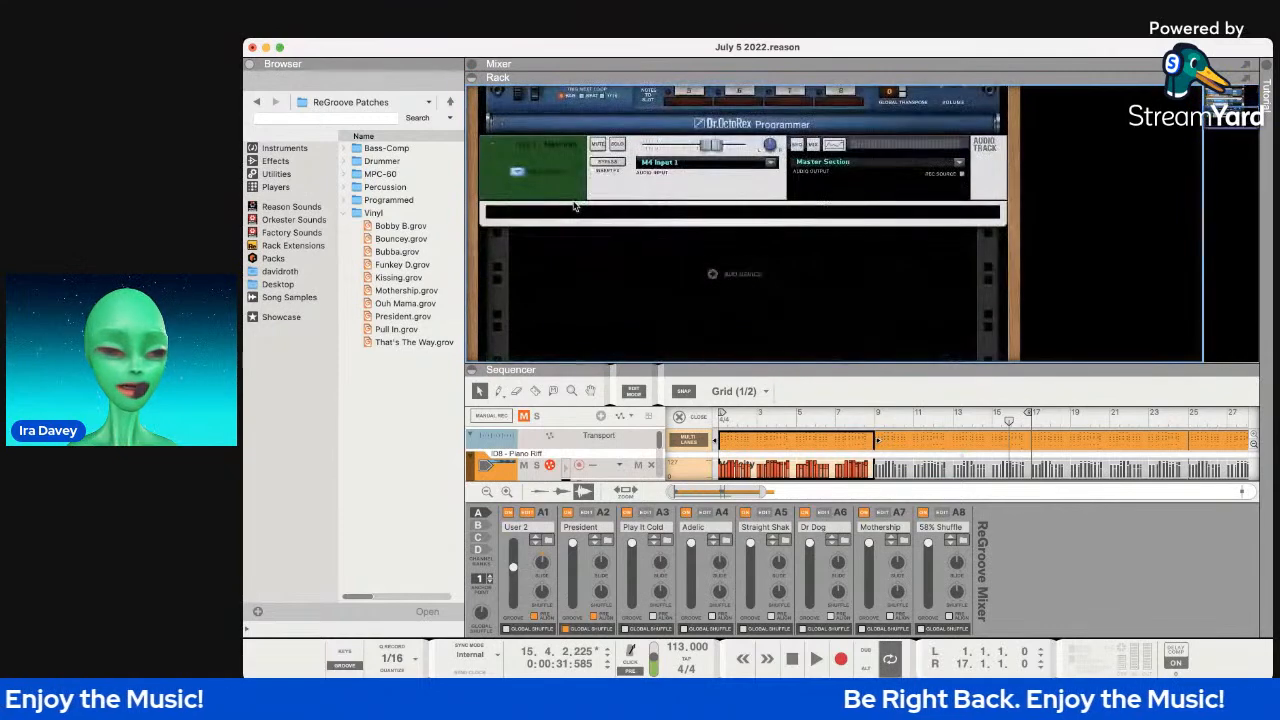
{"action": "scroll", "coordinate": [615, 290], "scroll_direction": "up", "scroll_amount": 10}
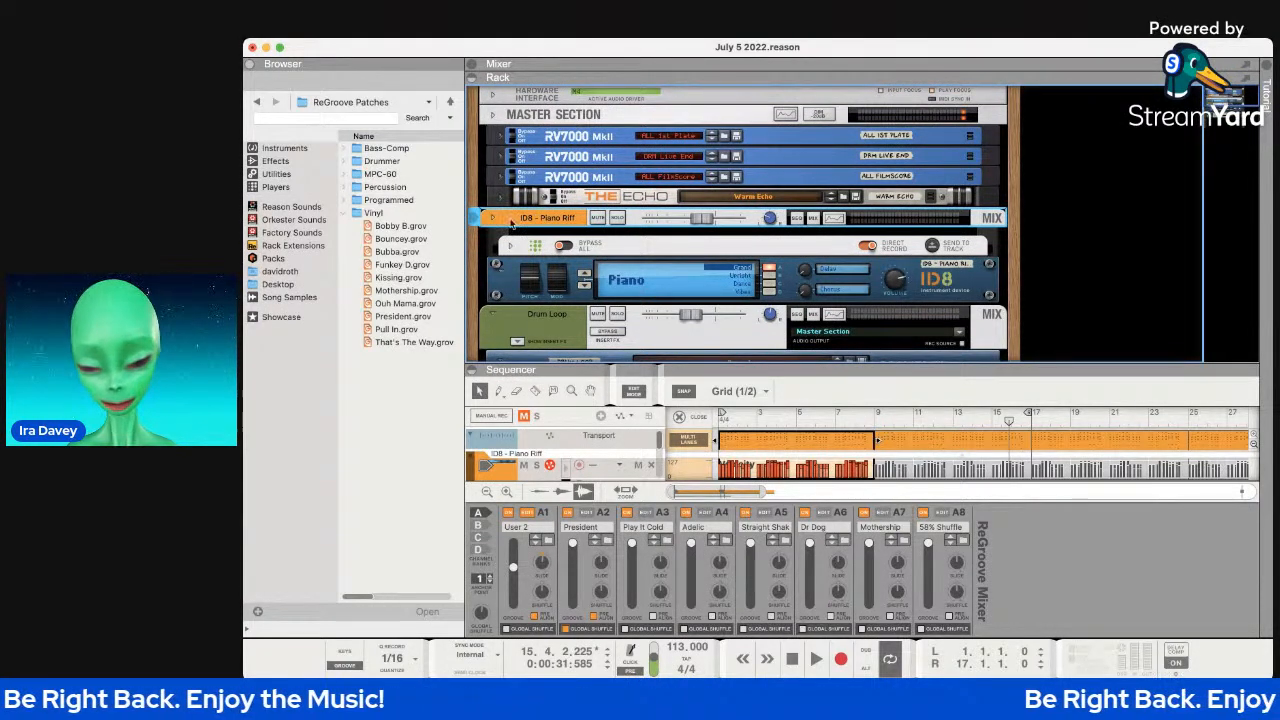
{"action": "scroll", "coordinate": [560, 230], "scroll_direction": "down", "scroll_amount": 10}
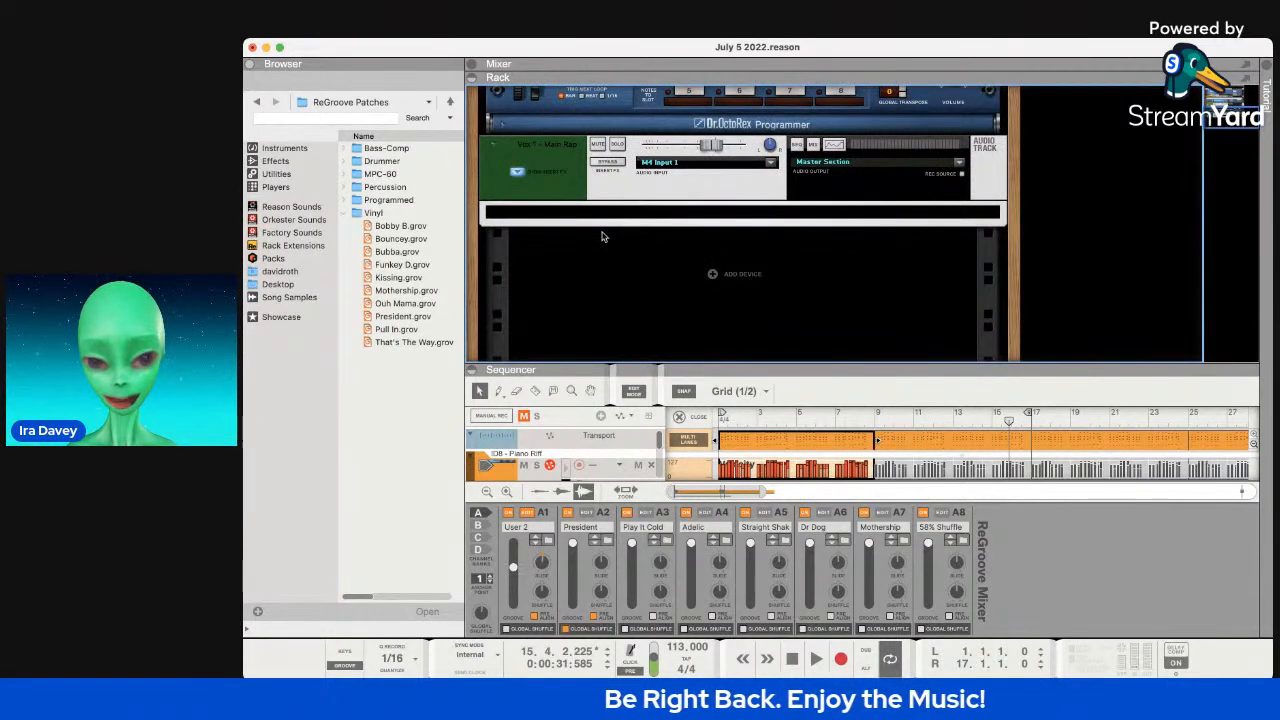
{"action": "scroll", "coordinate": [600, 300], "scroll_direction": "up", "scroll_amount": 10}
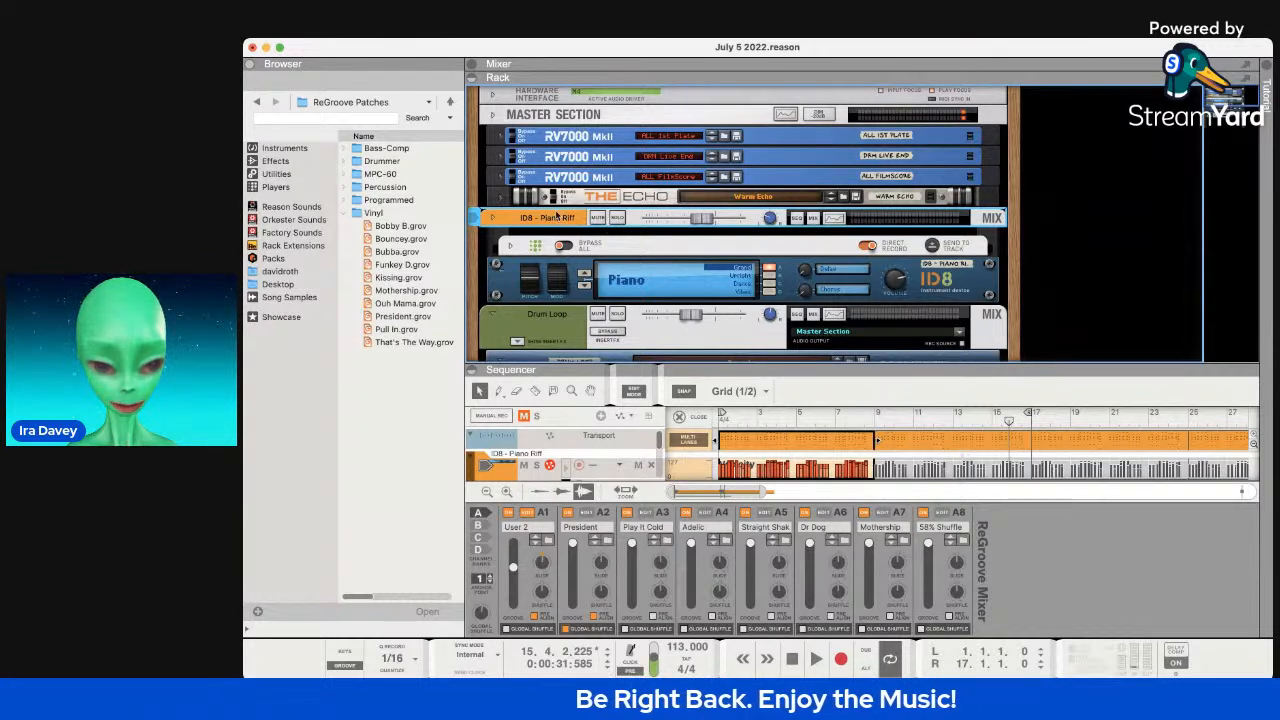
Duplicate the piano riff track with Cmd+D and name the tracks ID8 - Piano Riff 1 and ID8 - Piano Riff 2.
{"action": "key", "text": "super+d"}
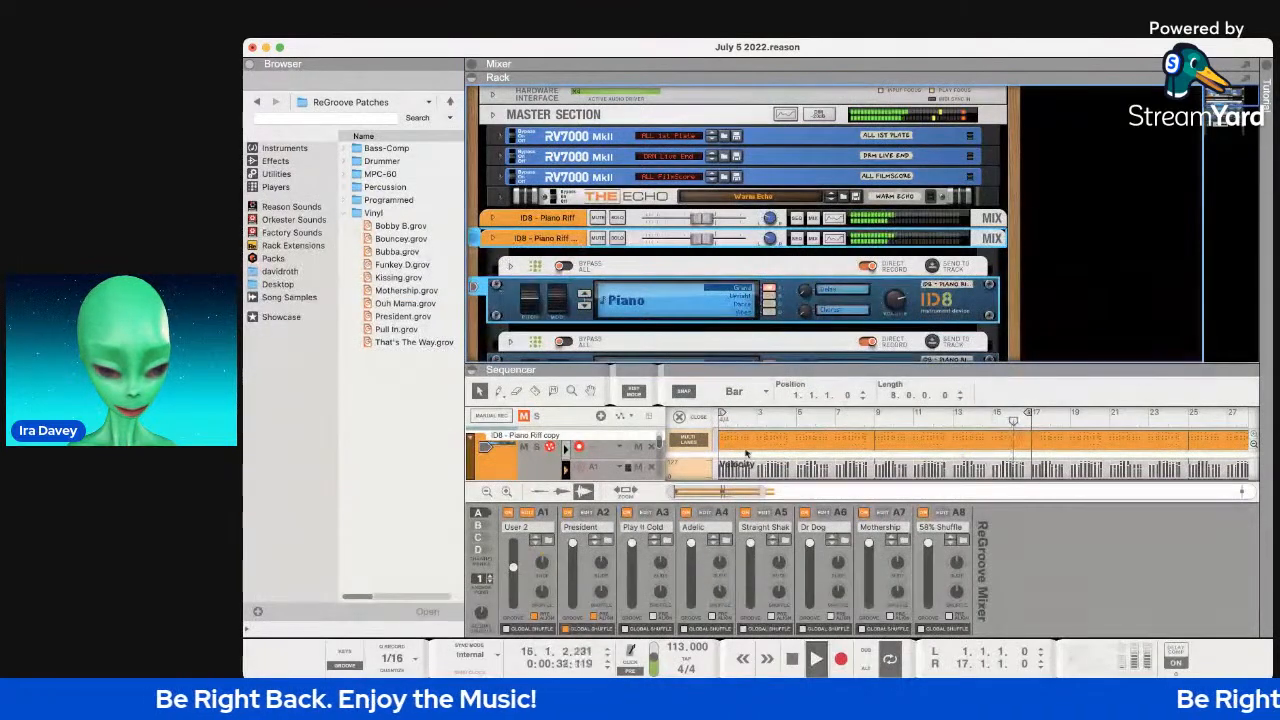
{"action": "left_click_drag", "start_coordinate": [790, 365], "coordinate": [790, 255]}
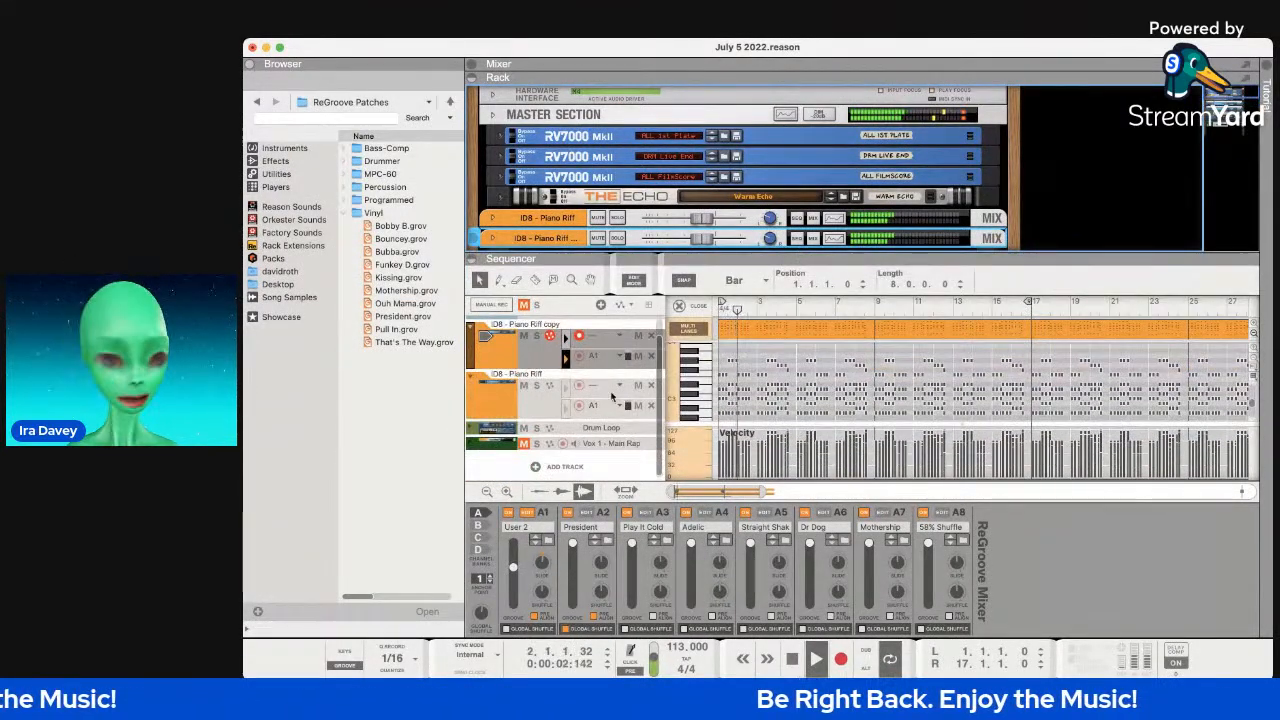
{"action": "left_click", "coordinate": [544, 327]}
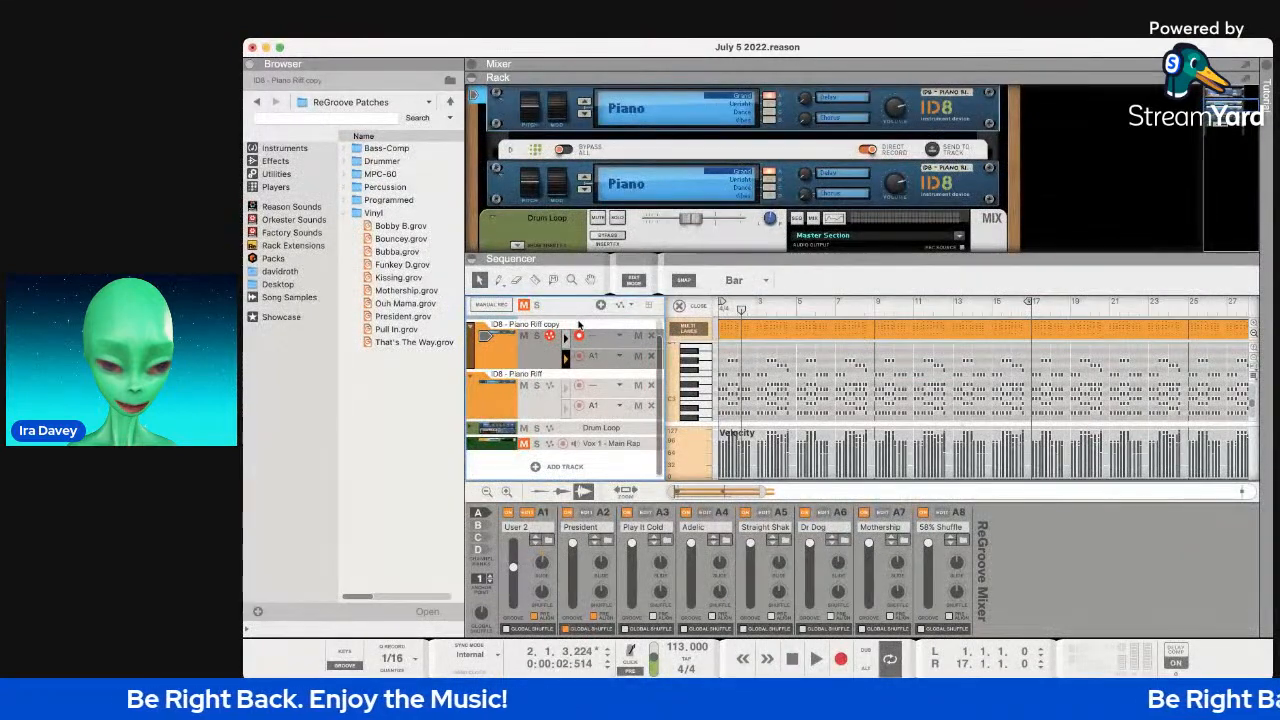
{"action": "key", "text": "super+Tab"}
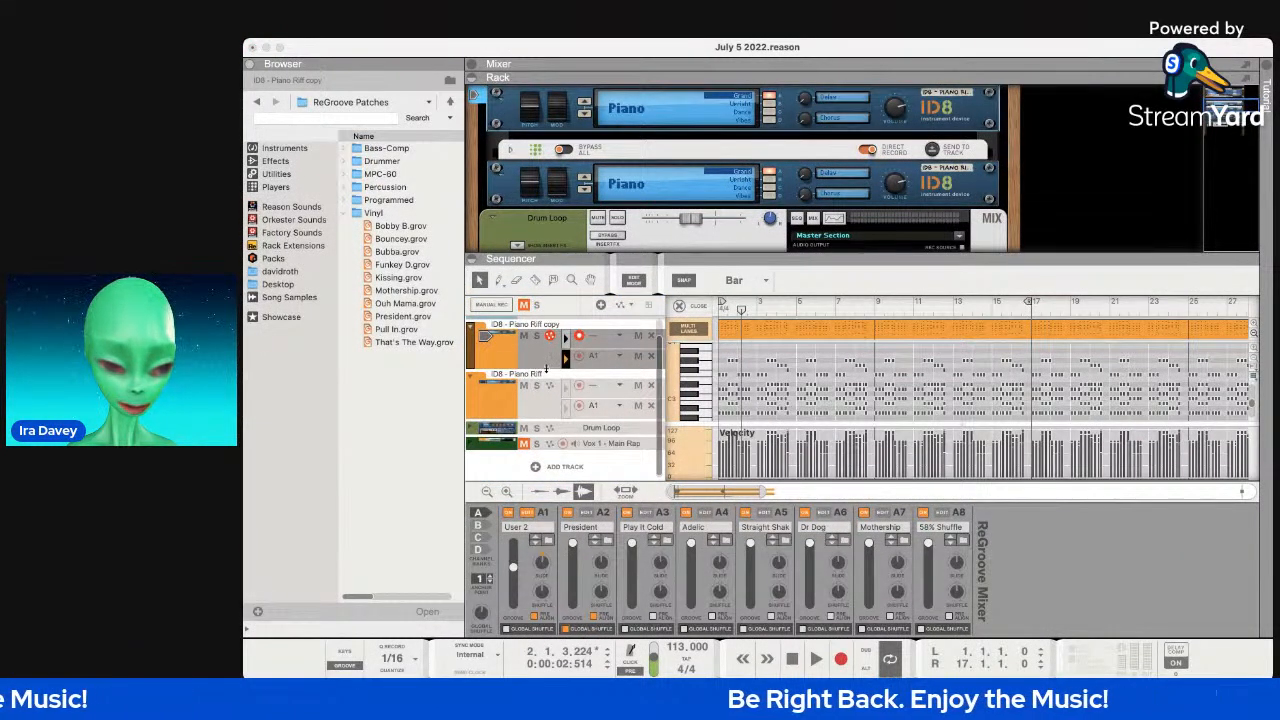
{"action": "left_click", "coordinate": [546, 372]}
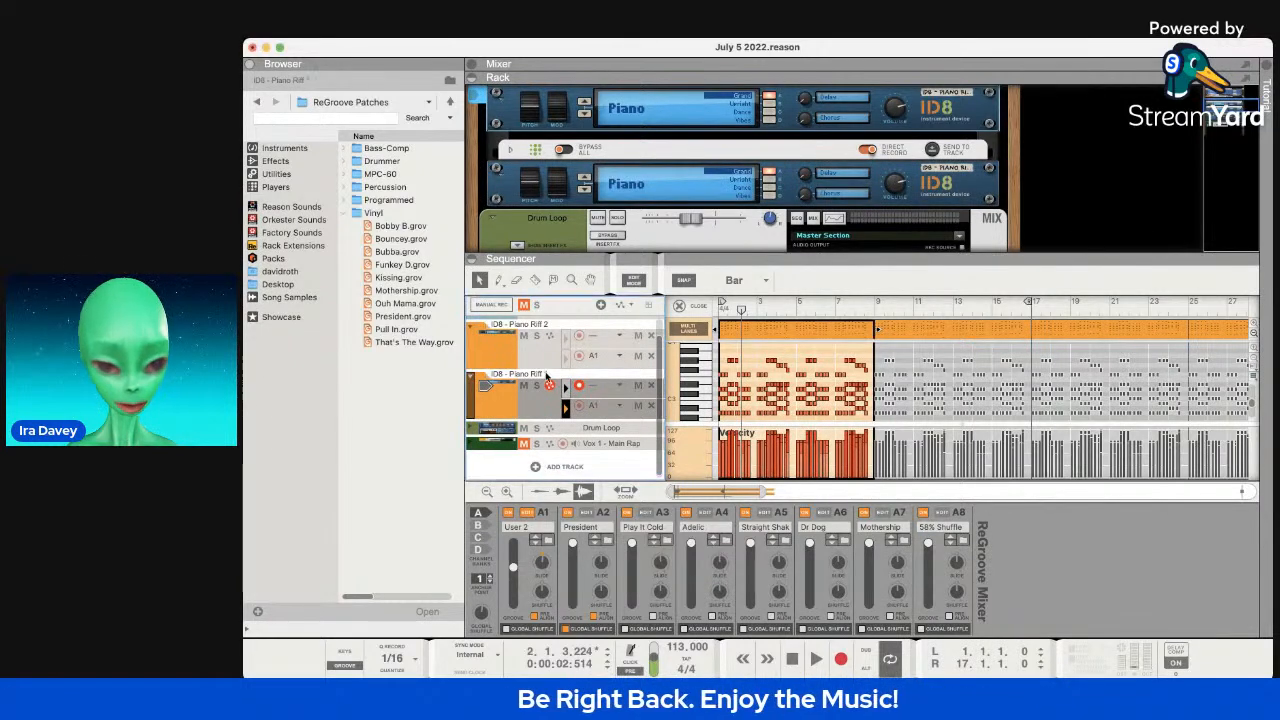
{"action": "left_click", "coordinate": [474, 348]}
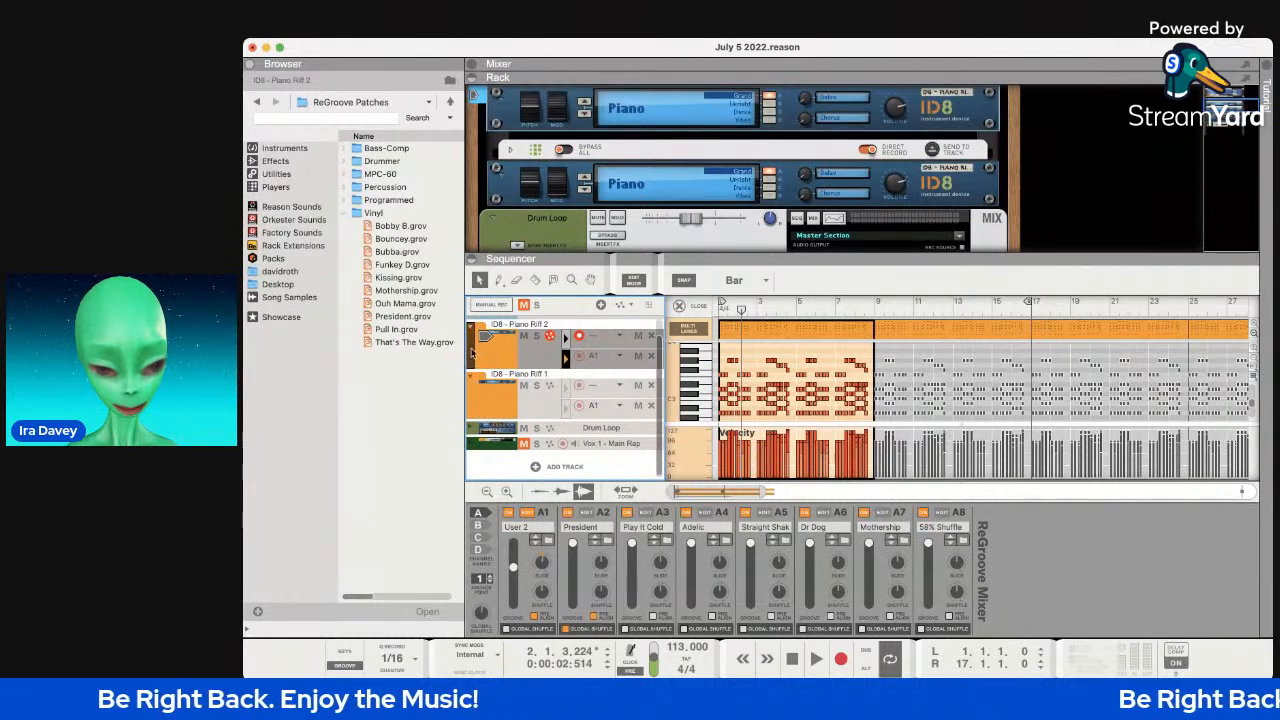
{"action": "left_click", "coordinate": [537, 374]}
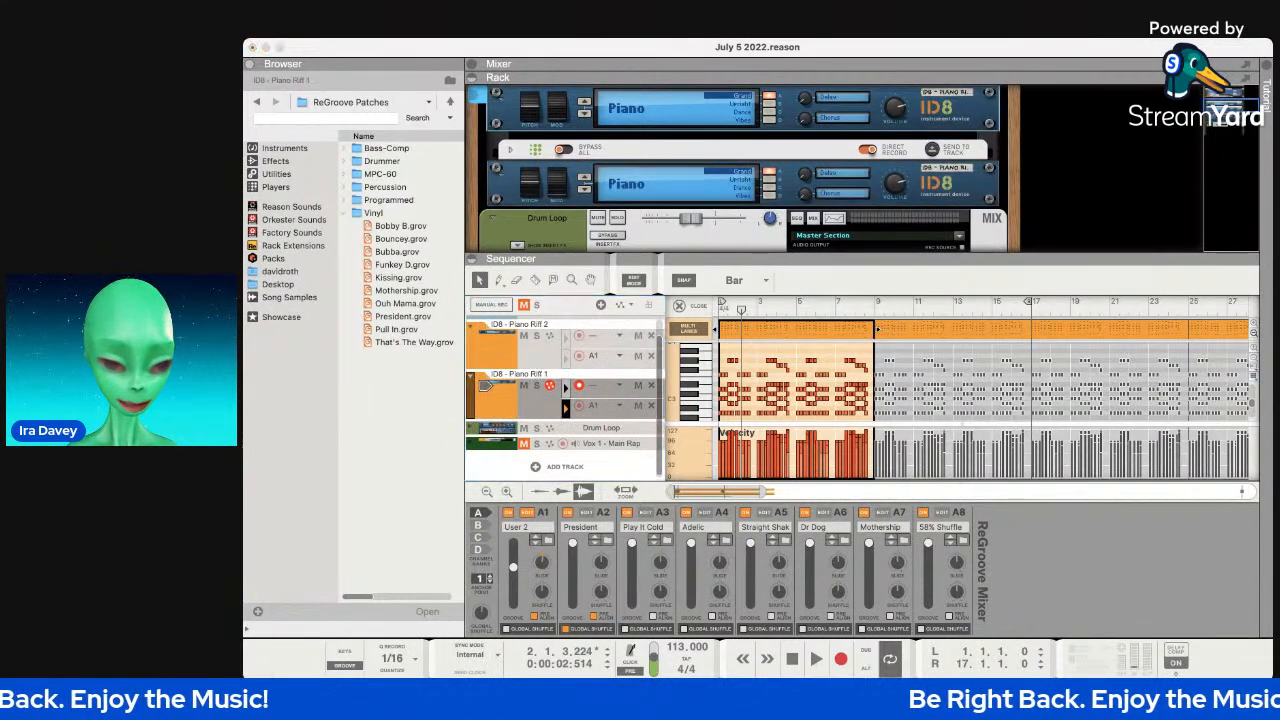
{"action": "left_click", "coordinate": [546, 327]}
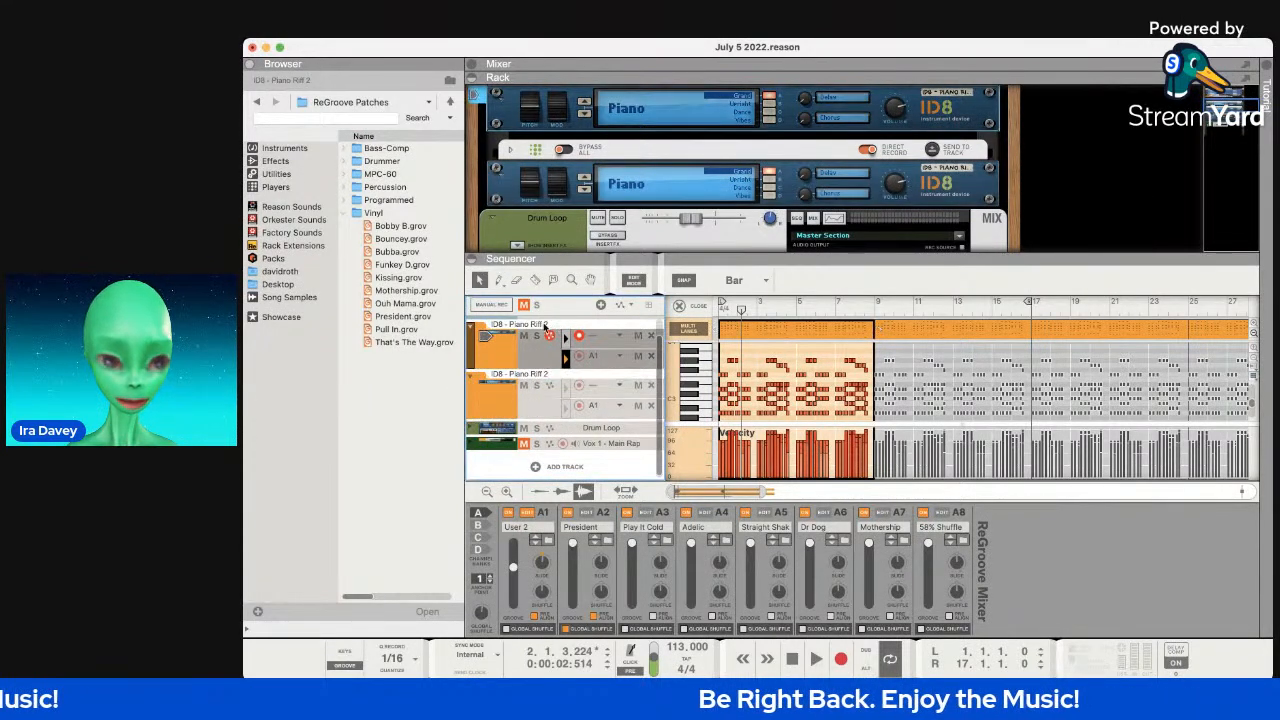
{"action": "key", "text": "super+Tab"}
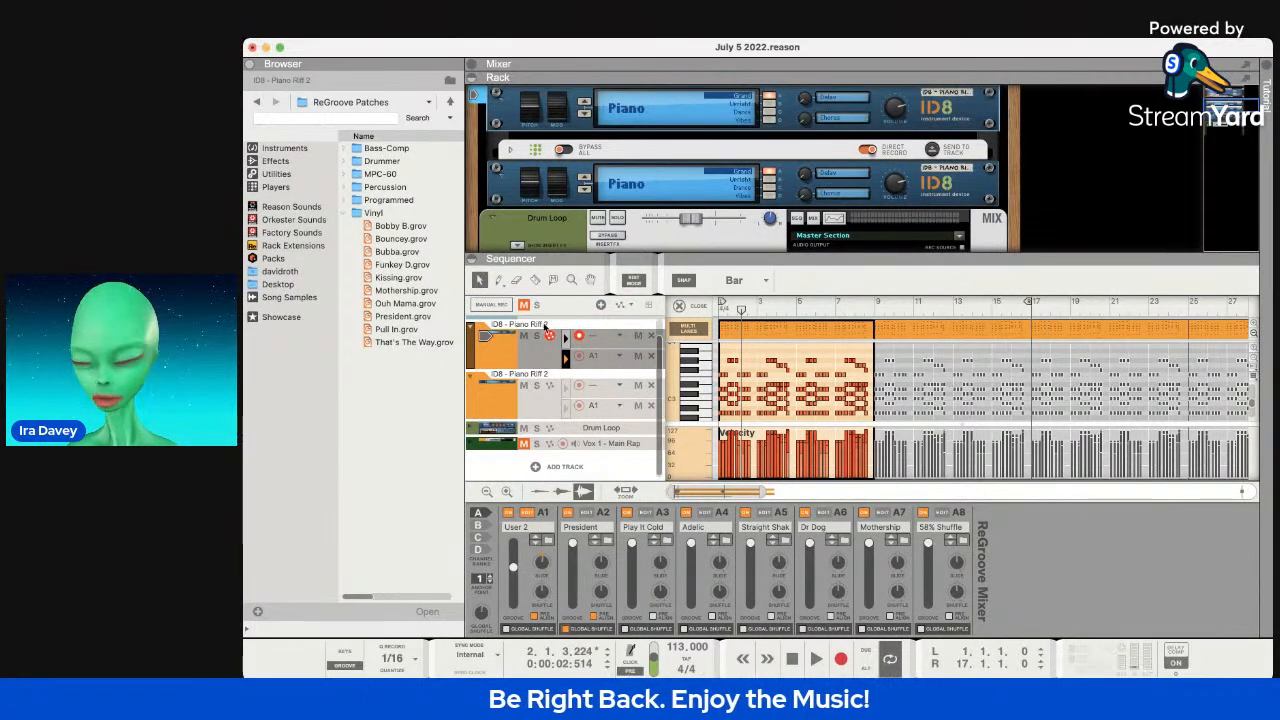
{"action": "left_click", "coordinate": [545, 328]}
{"action": "key", "text": "super+Tab"}
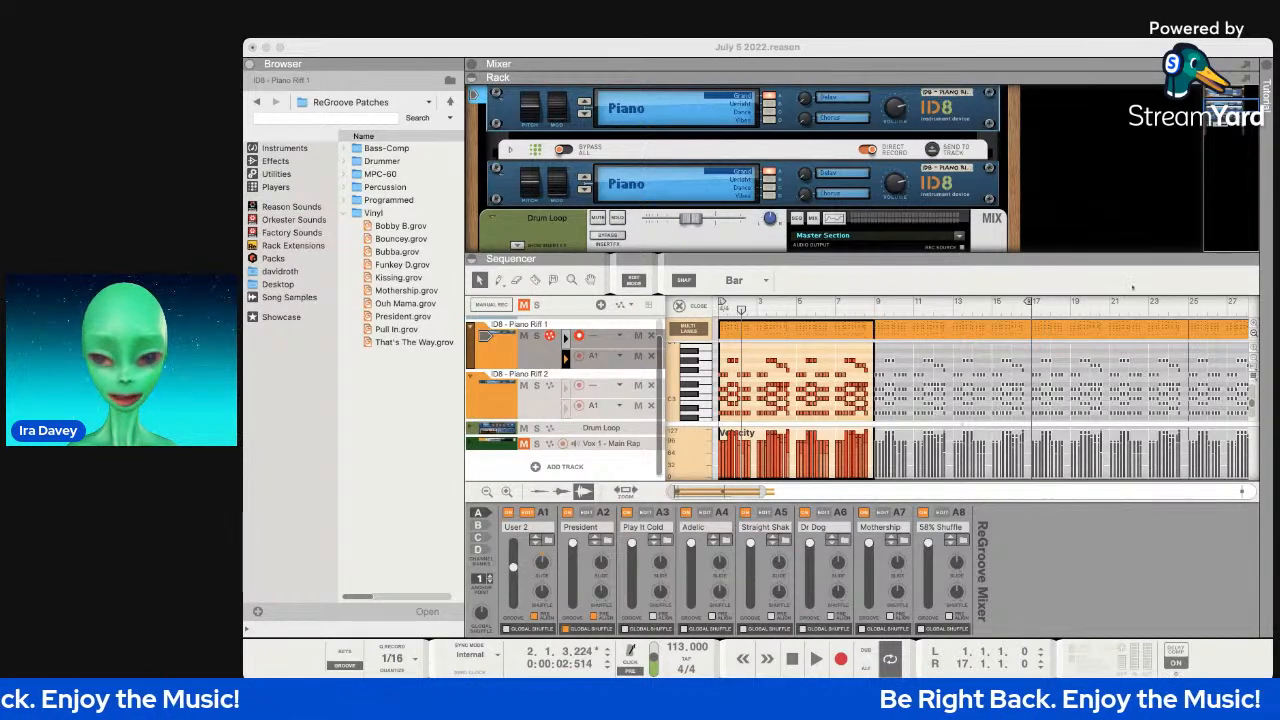
Move the song position to bar 9 and select the lower piano device in the rack.
{"action": "left_click", "coordinate": [873, 305]}
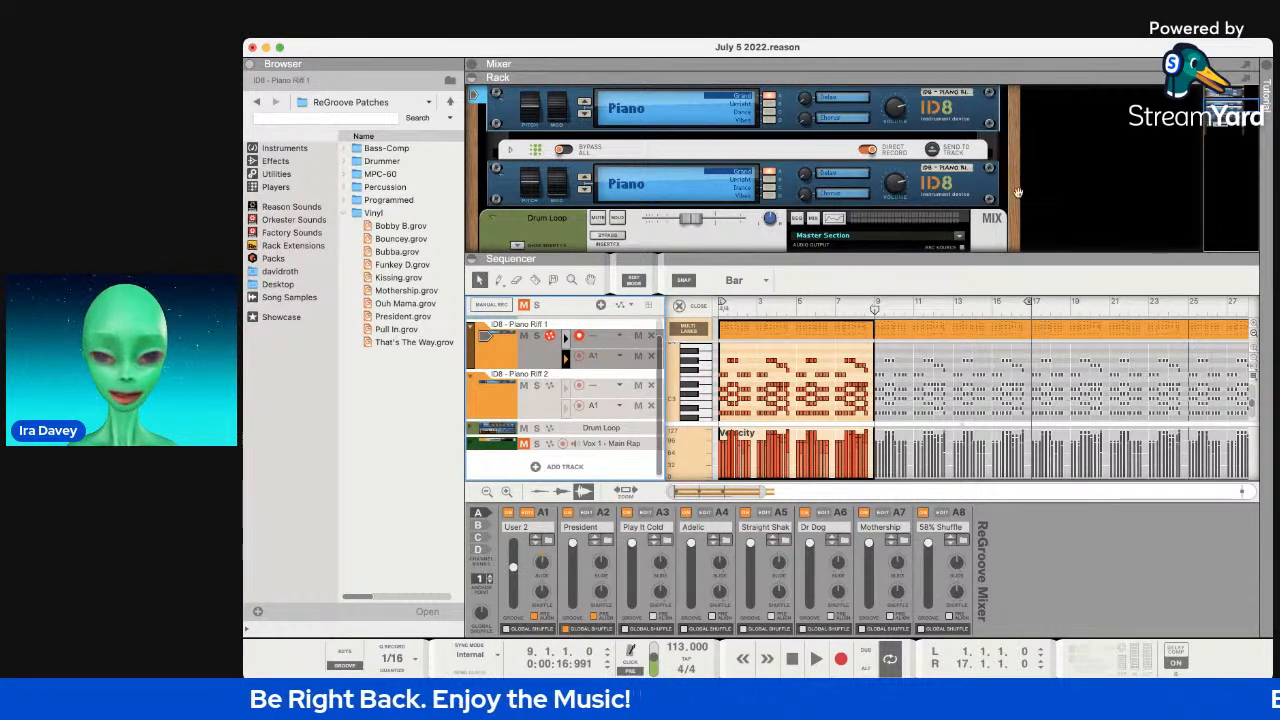
{"action": "left_click_drag", "start_coordinate": [970, 253], "coordinate": [994, 401]}
{"action": "scroll", "coordinate": [1006, 308], "scroll_direction": "down", "scroll_amount": 5}
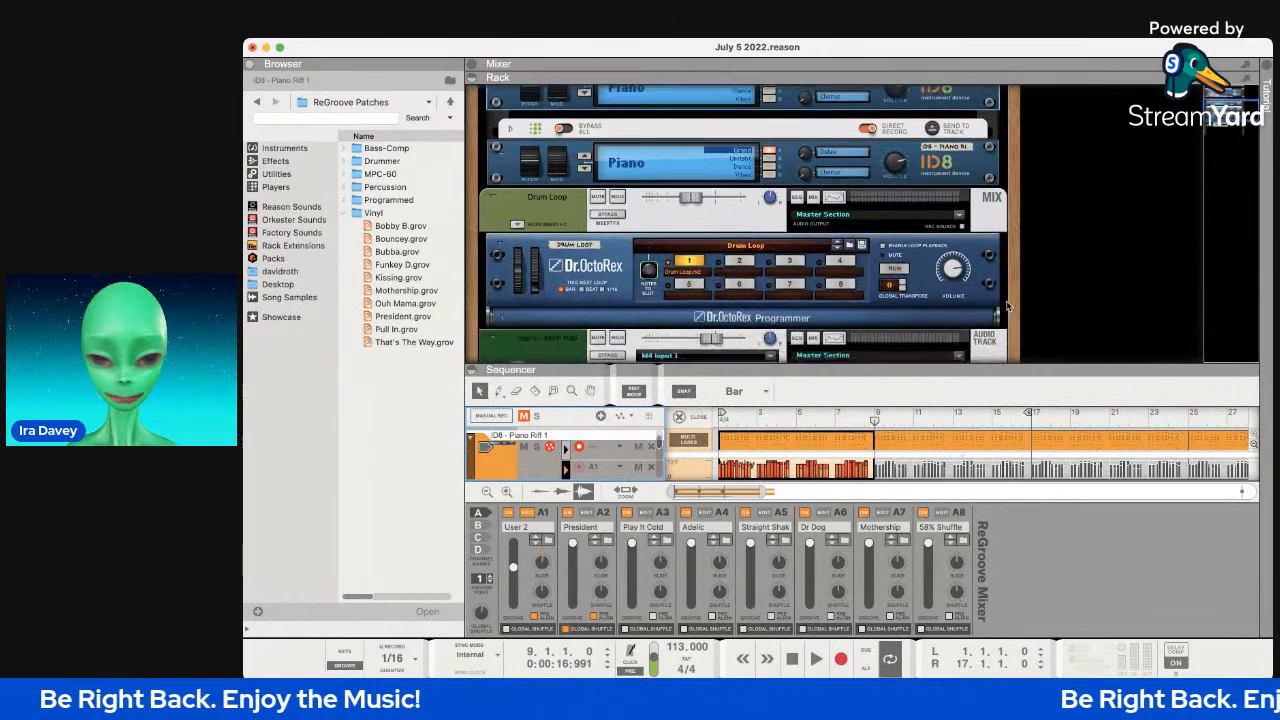
{"action": "scroll", "coordinate": [1008, 306], "scroll_direction": "up", "scroll_amount": 5}
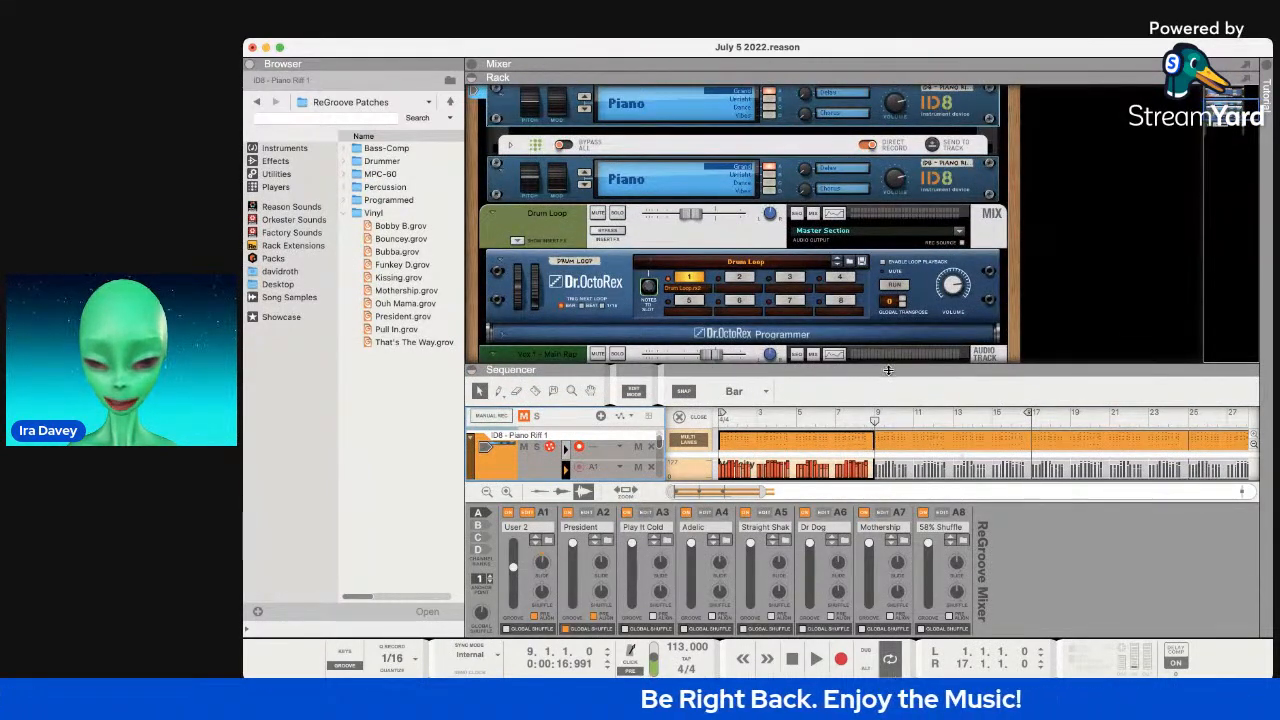
{"action": "left_click_drag", "start_coordinate": [888, 370], "coordinate": [893, 284]}
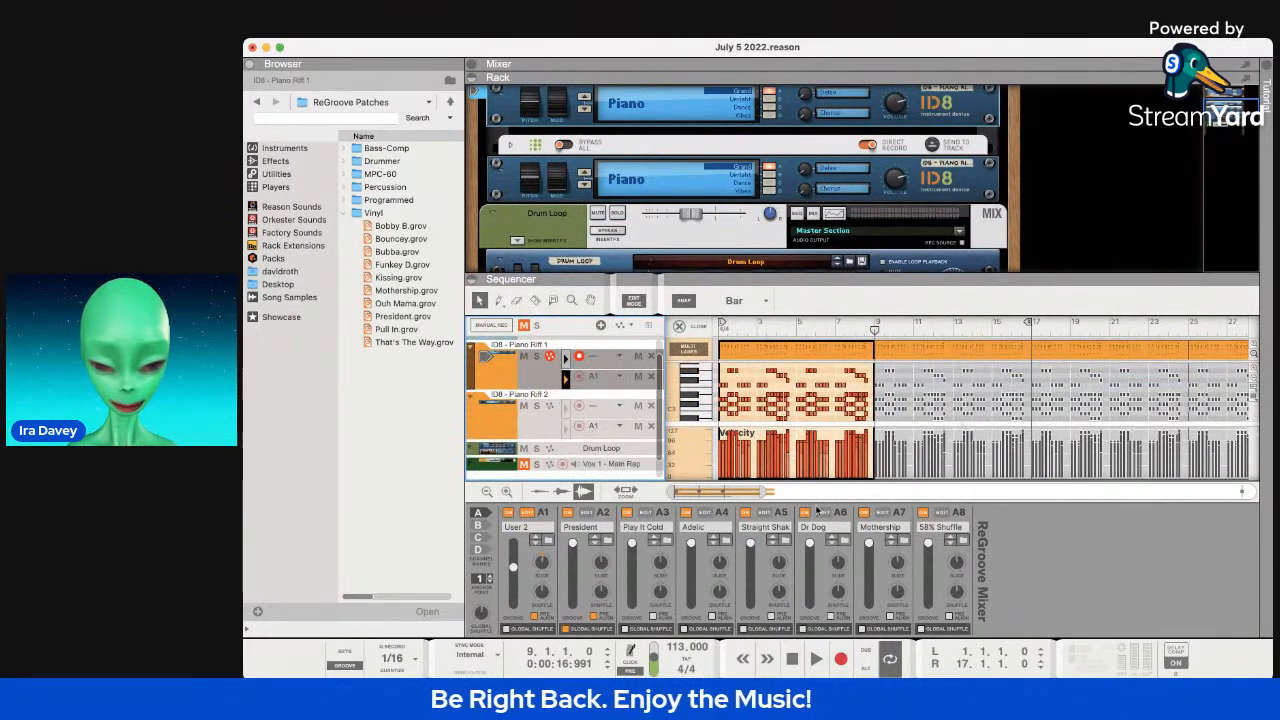
{"action": "scroll", "coordinate": [805, 205], "scroll_direction": "up", "scroll_amount": 3}
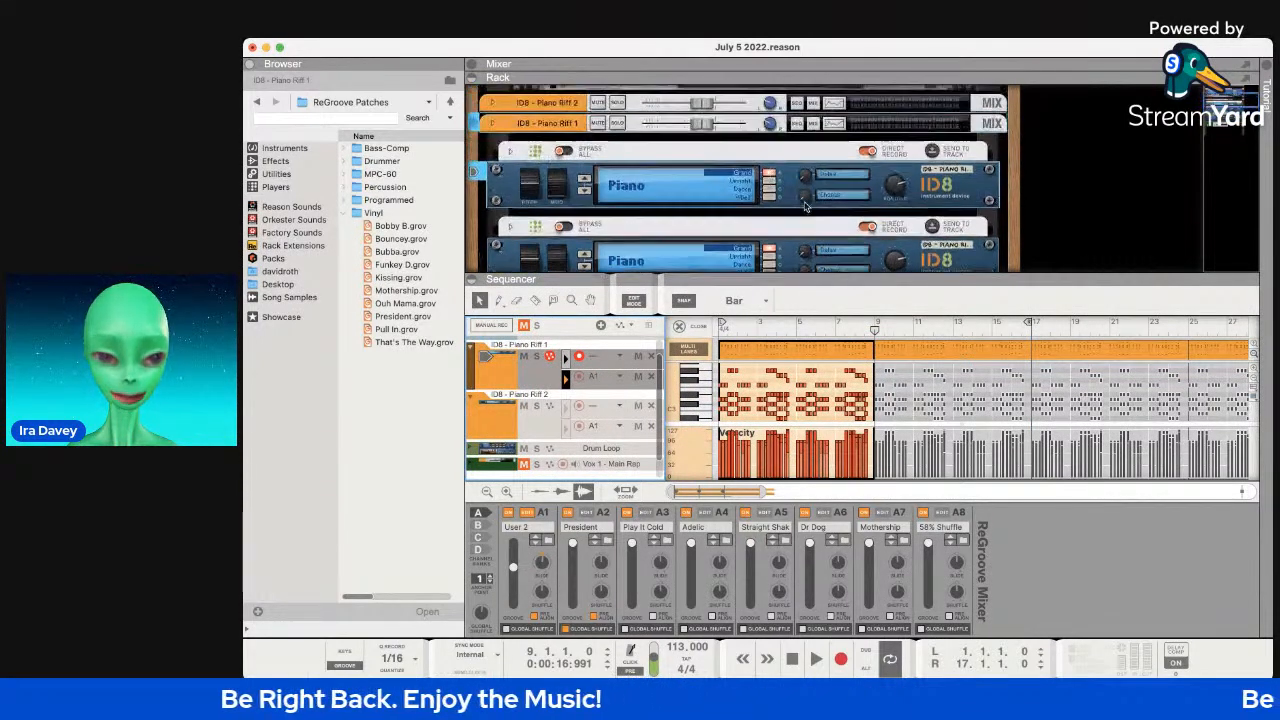
{"action": "left_click", "coordinate": [573, 212]}
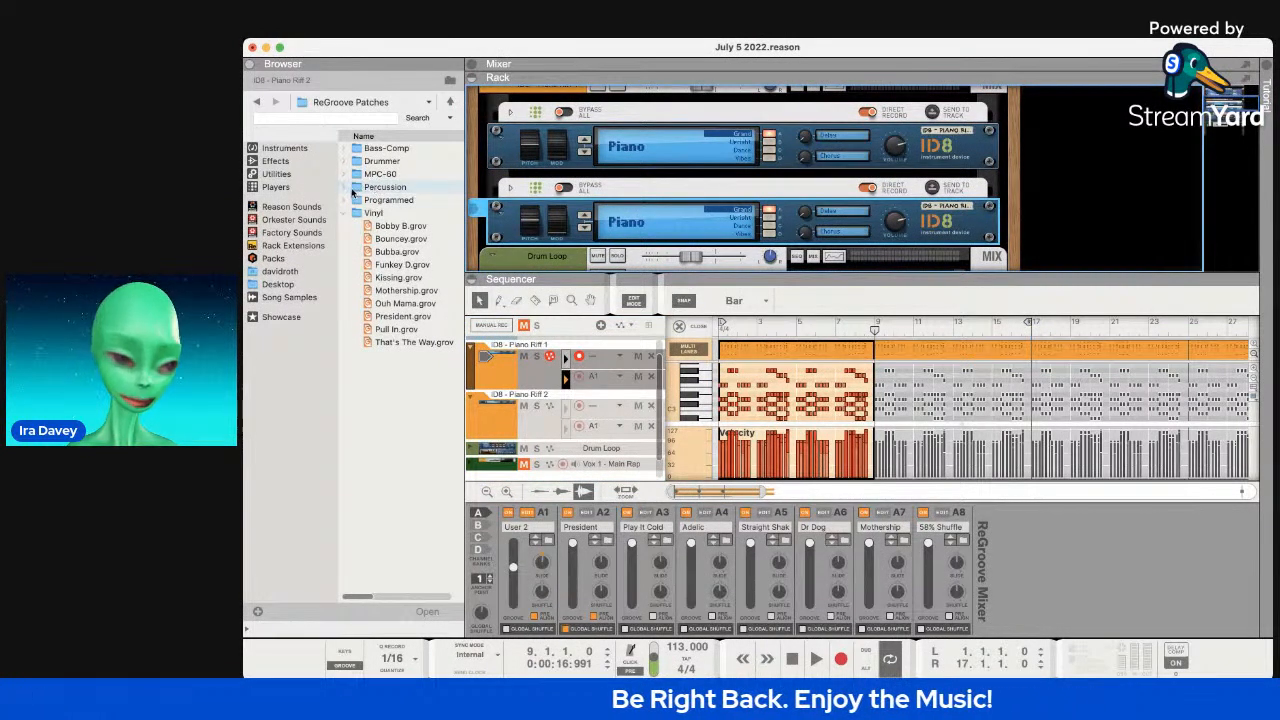
Browse Packs to the Ibiza Nights Club House Patches folder and widen the browser.
{"action": "left_click", "coordinate": [274, 259]}
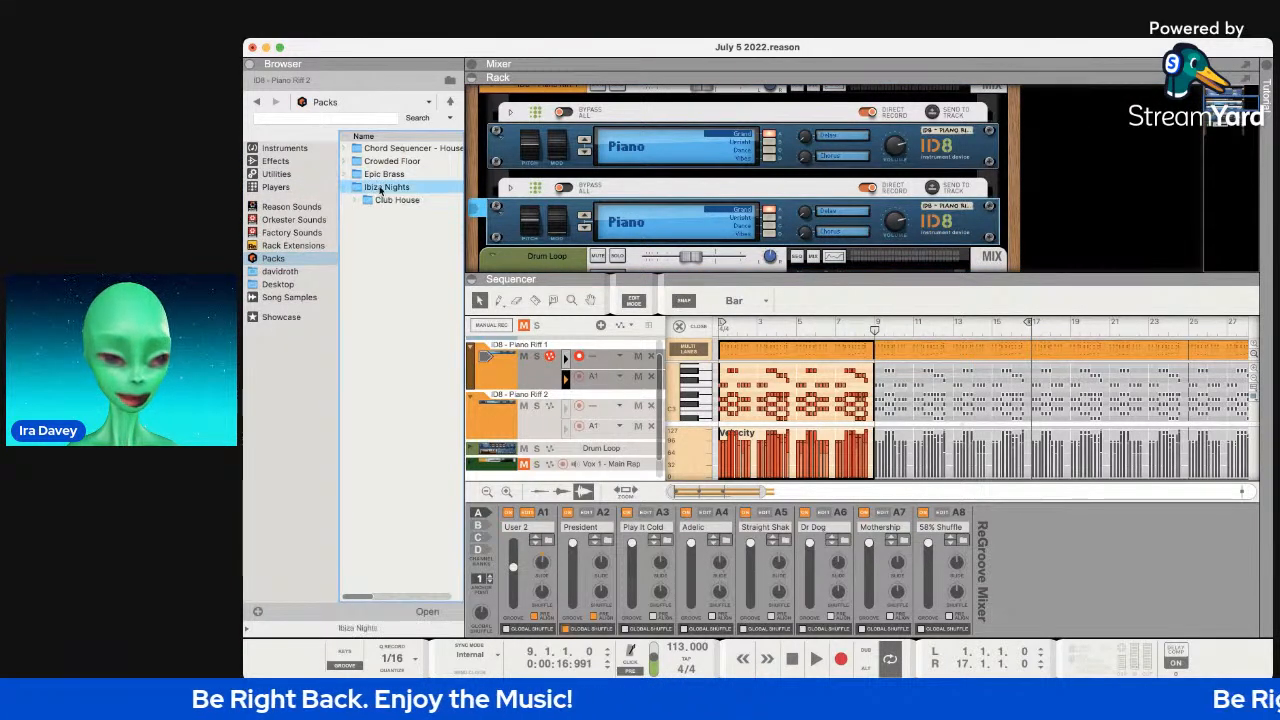
{"action": "double_click", "coordinate": [381, 196]}
{"action": "left_click", "coordinate": [390, 249]}
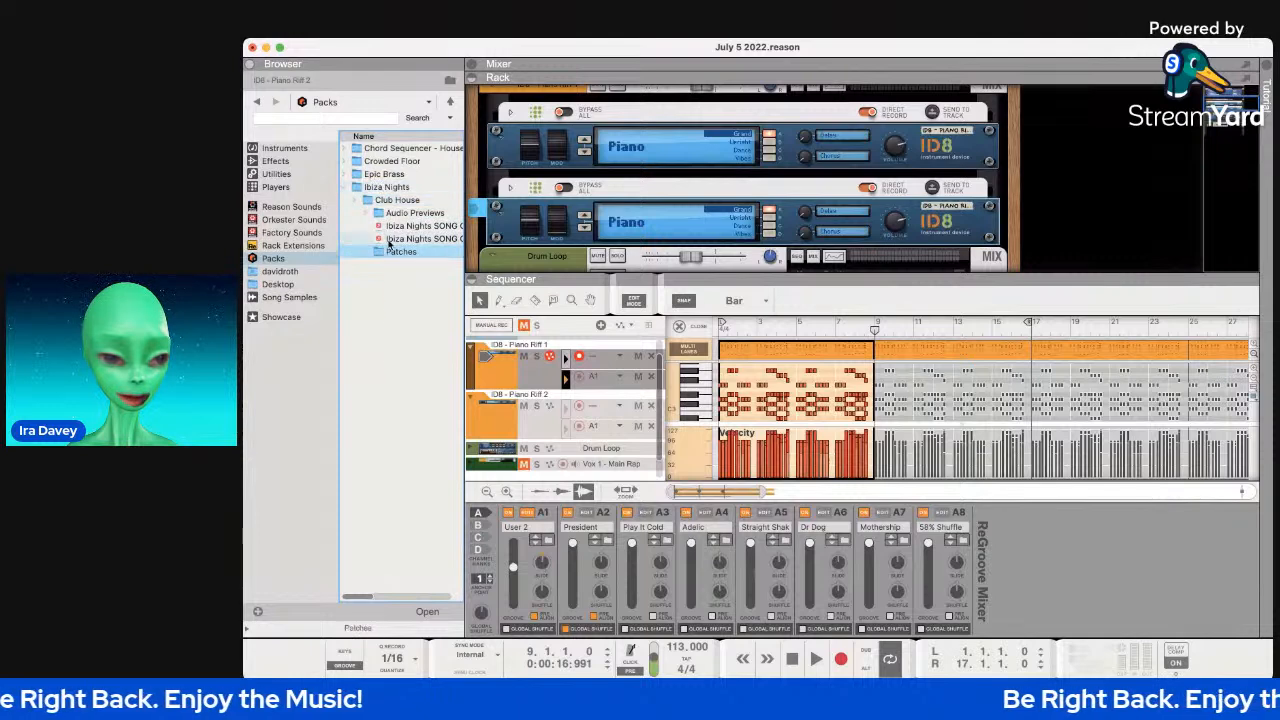
{"action": "double_click", "coordinate": [389, 246]}
{"action": "left_click", "coordinate": [451, 268]}
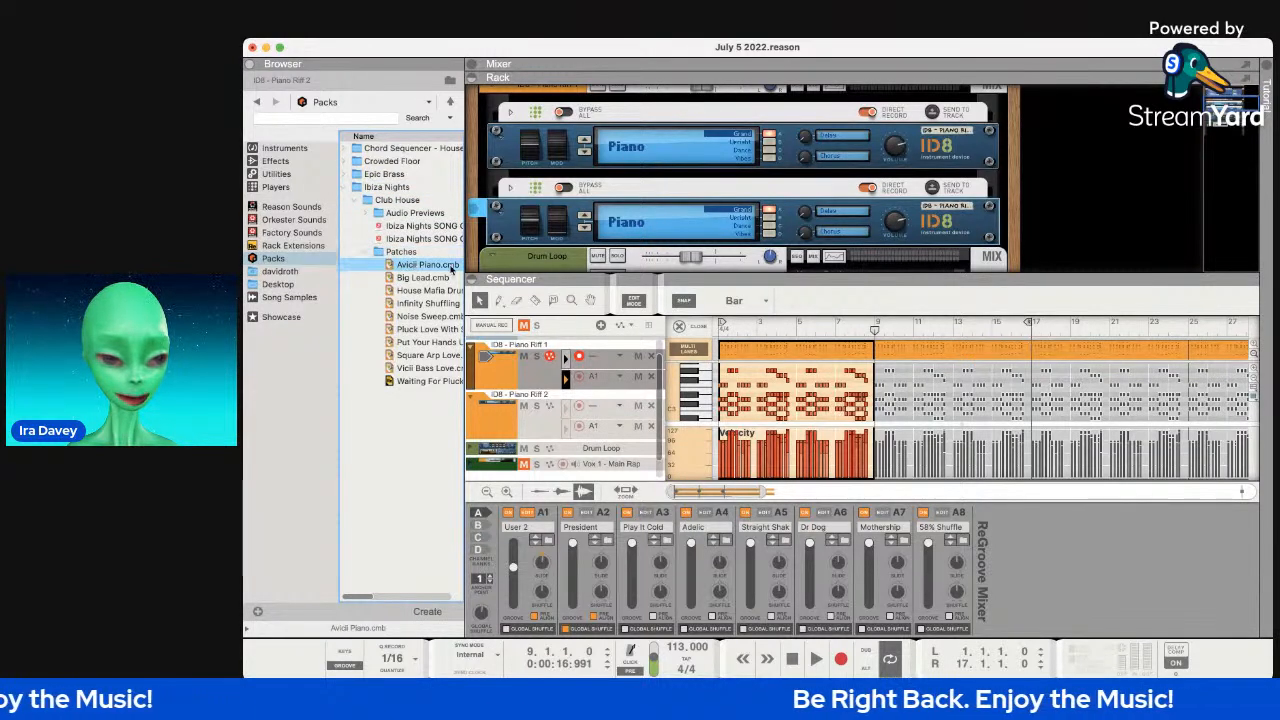
{"action": "left_click_drag", "start_coordinate": [465, 276], "coordinate": [553, 276]}
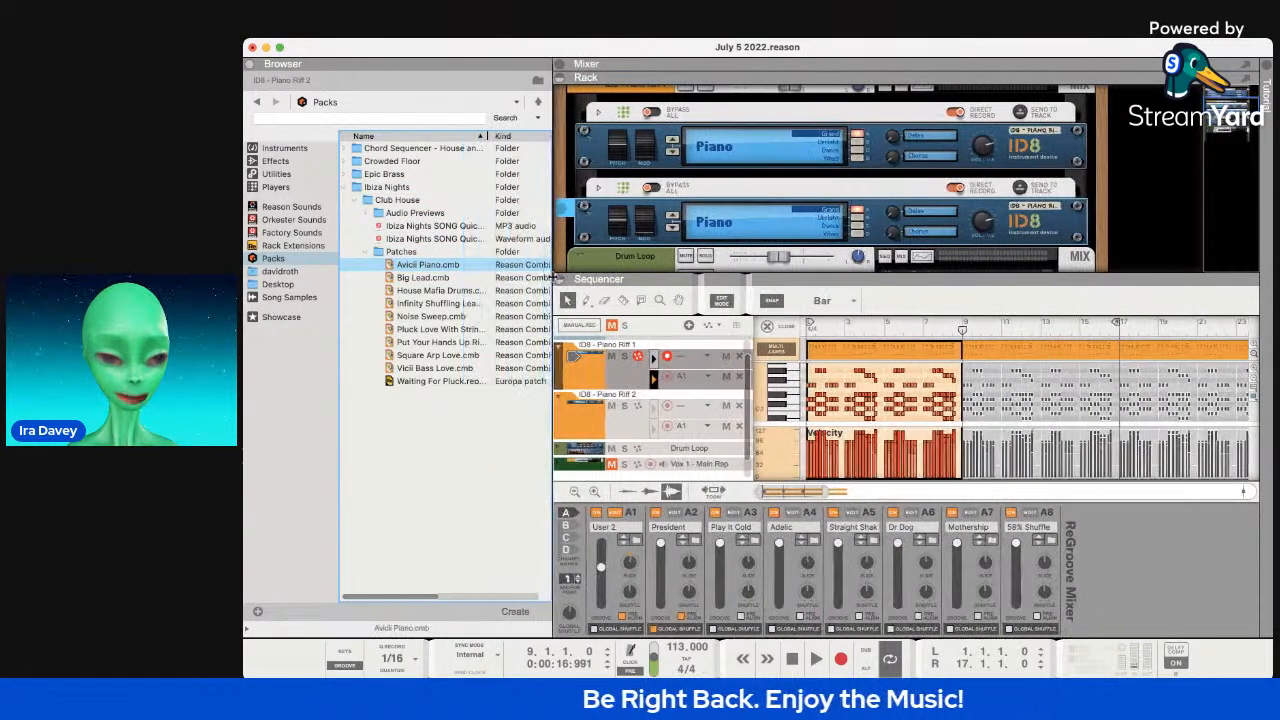
Step through the .cmb patches from Big Lead to Vicii Bass Love, then reselect Avicii Piano.cmb.
{"action": "left_click", "coordinate": [464, 277]}
{"action": "key", "text": "Down"}
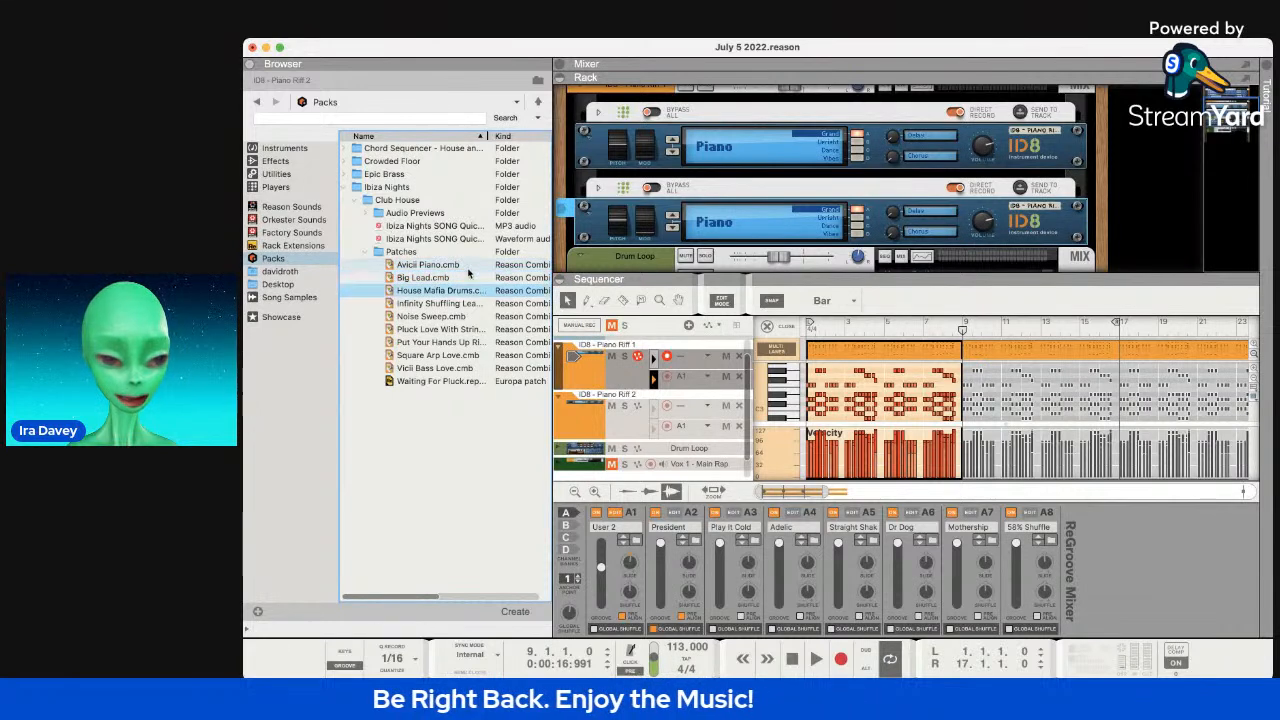
{"action": "key", "text": "Down"}
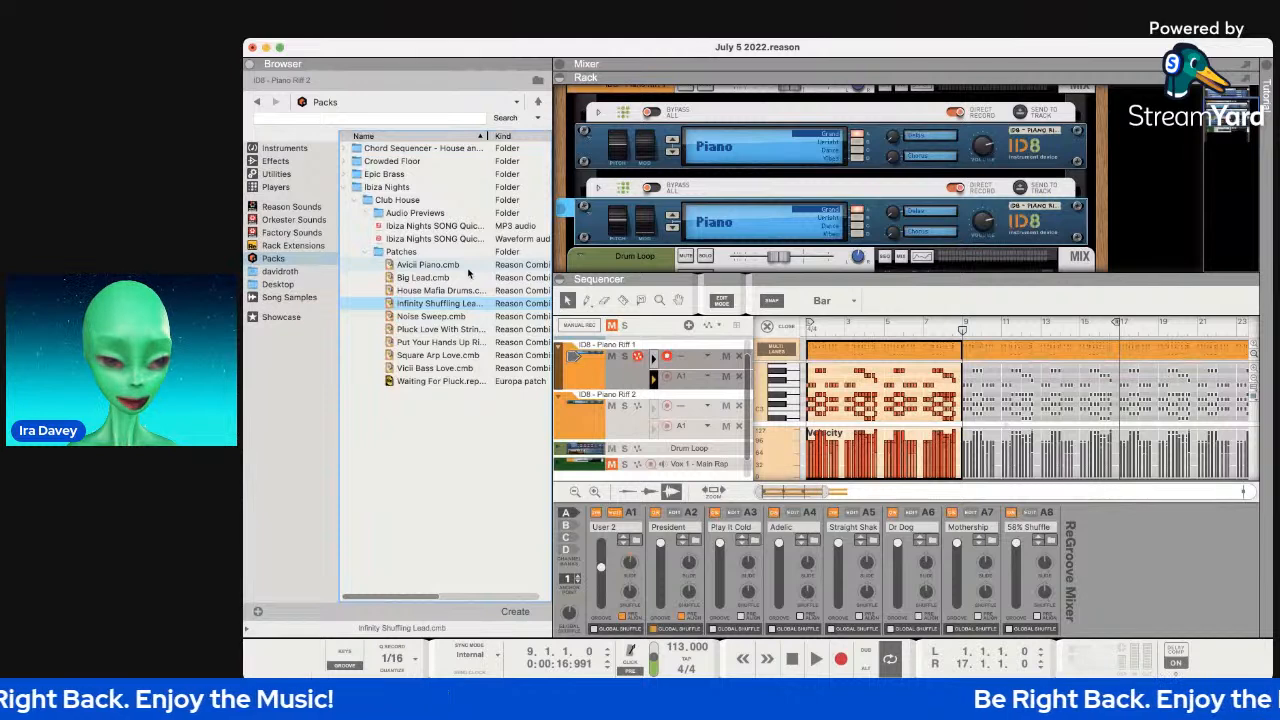
{"action": "key", "text": "Down"}
{"action": "key", "text": "Down"}
{"action": "key", "text": "Down"}
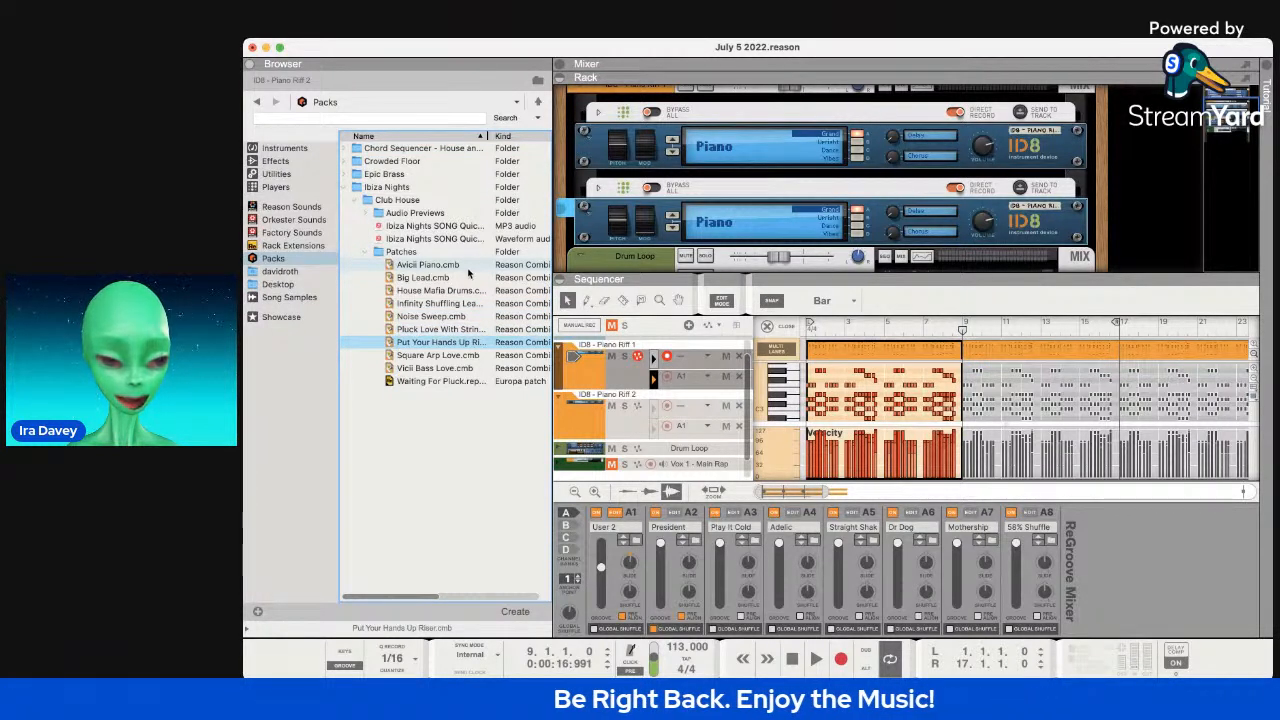
{"action": "key", "text": "Down"}
{"action": "key", "text": "Down"}
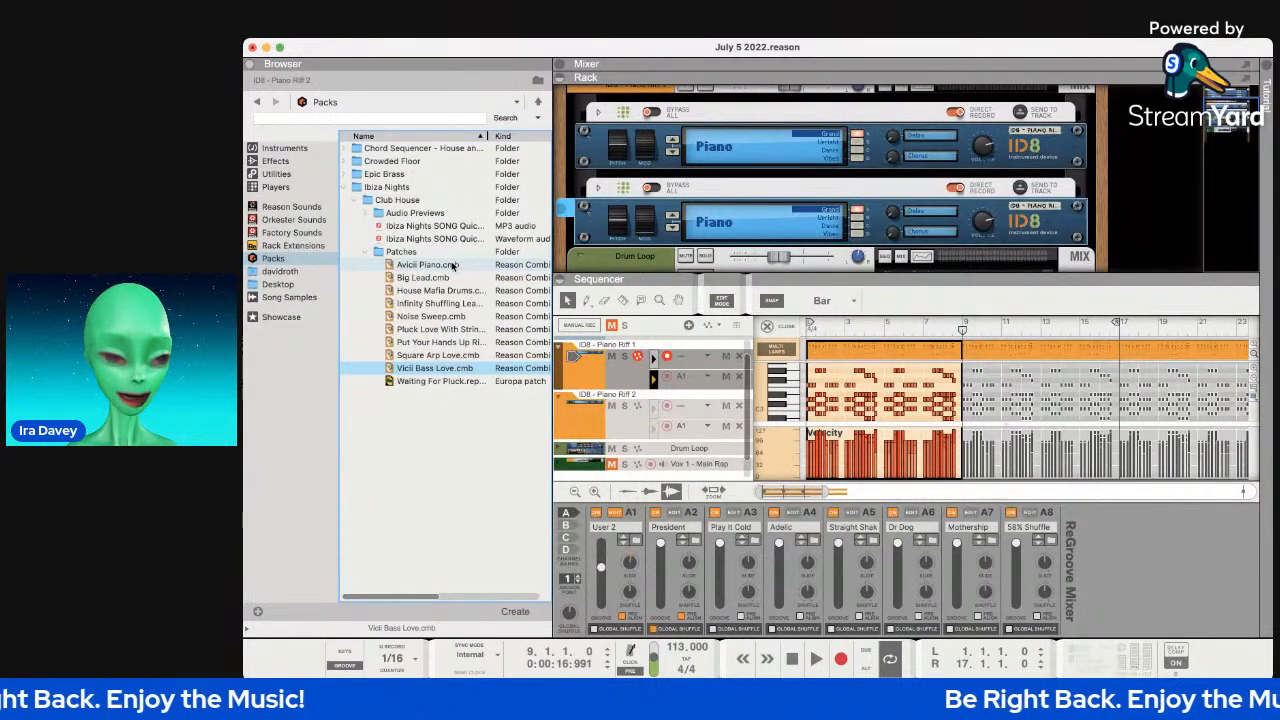
{"action": "left_click", "coordinate": [428, 264]}
{"action": "scroll", "coordinate": [743, 239], "scroll_direction": "up", "scroll_amount": 2}
{"action": "scroll", "coordinate": [743, 239], "scroll_direction": "up", "scroll_amount": 1}
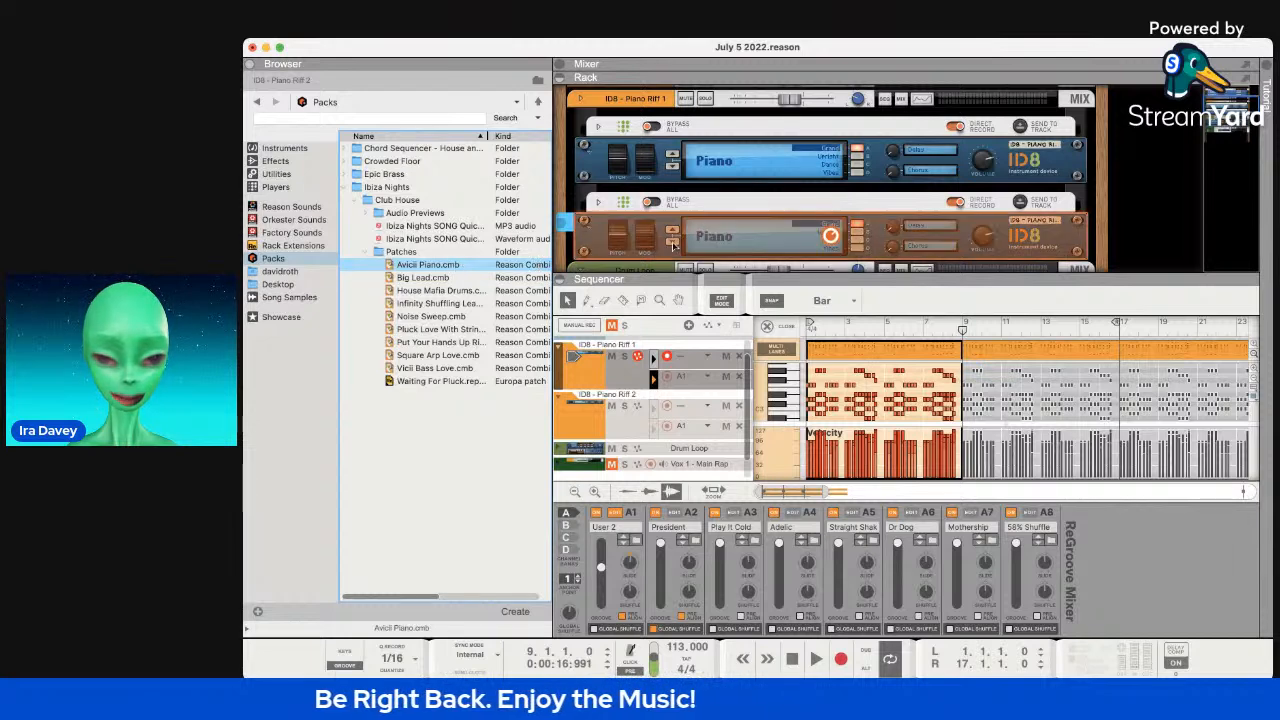
{"action": "left_click_drag", "start_coordinate": [677, 243], "coordinate": [680, 240]}
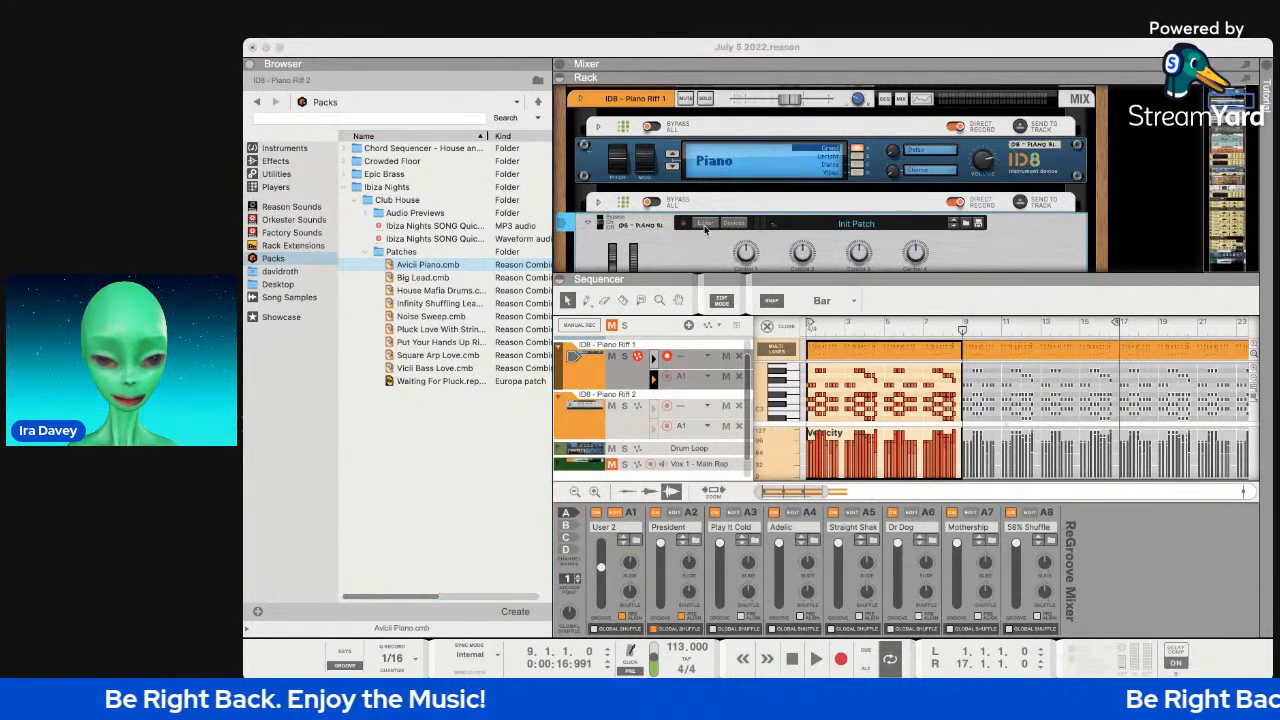
{"action": "key", "text": "space"}
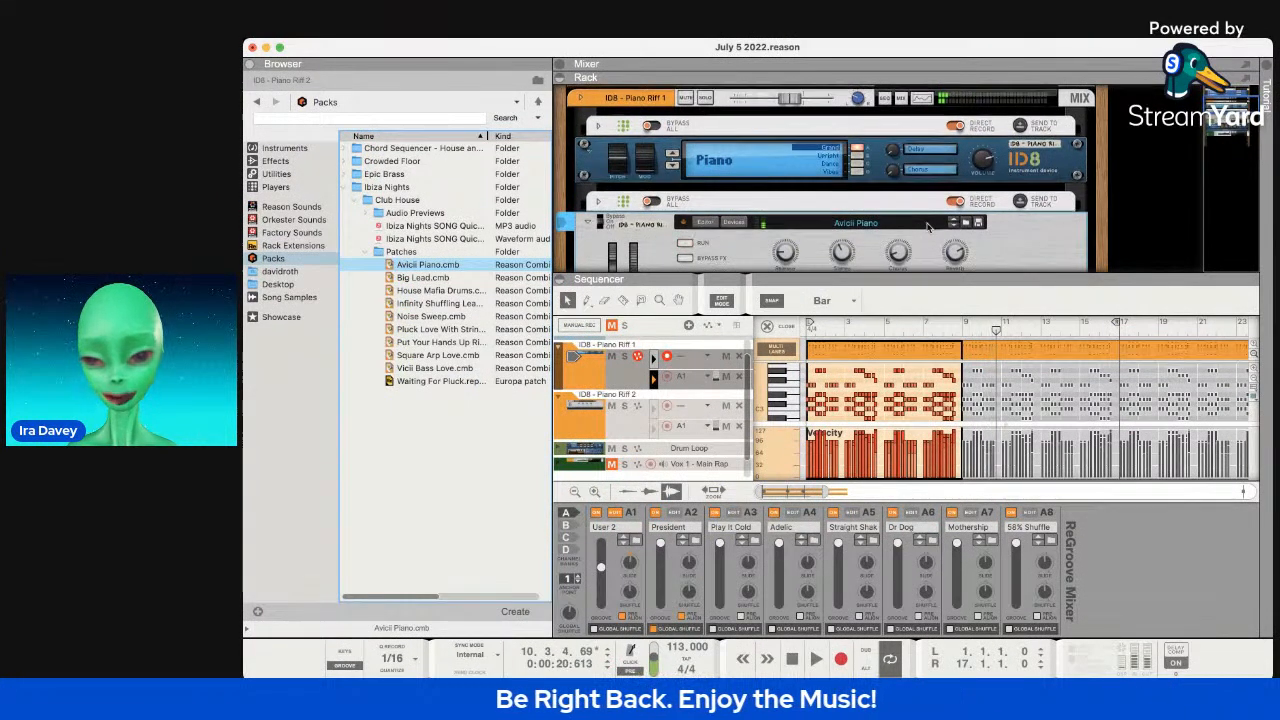
{"action": "scroll", "coordinate": [928, 228], "scroll_direction": "down", "scroll_amount": 3}
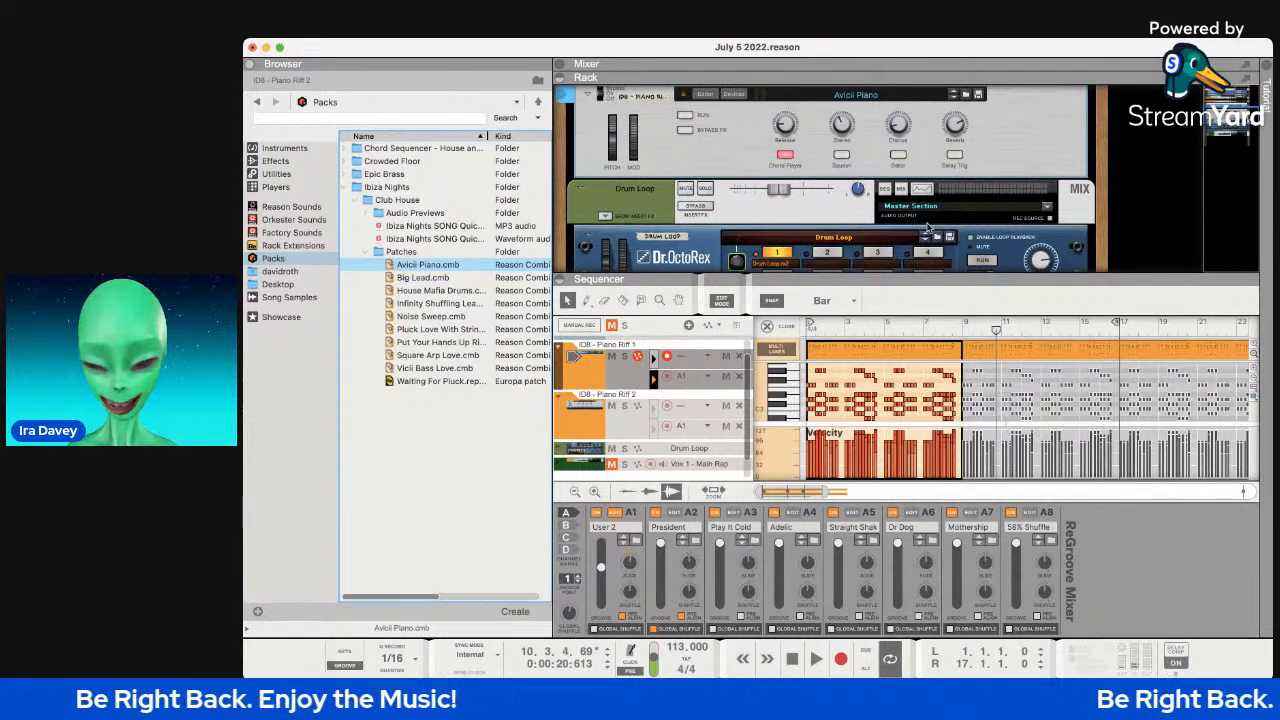
{"action": "scroll", "coordinate": [928, 228], "scroll_direction": "down", "scroll_amount": 3}
{"action": "scroll", "coordinate": [928, 228], "scroll_direction": "up", "scroll_amount": 3}
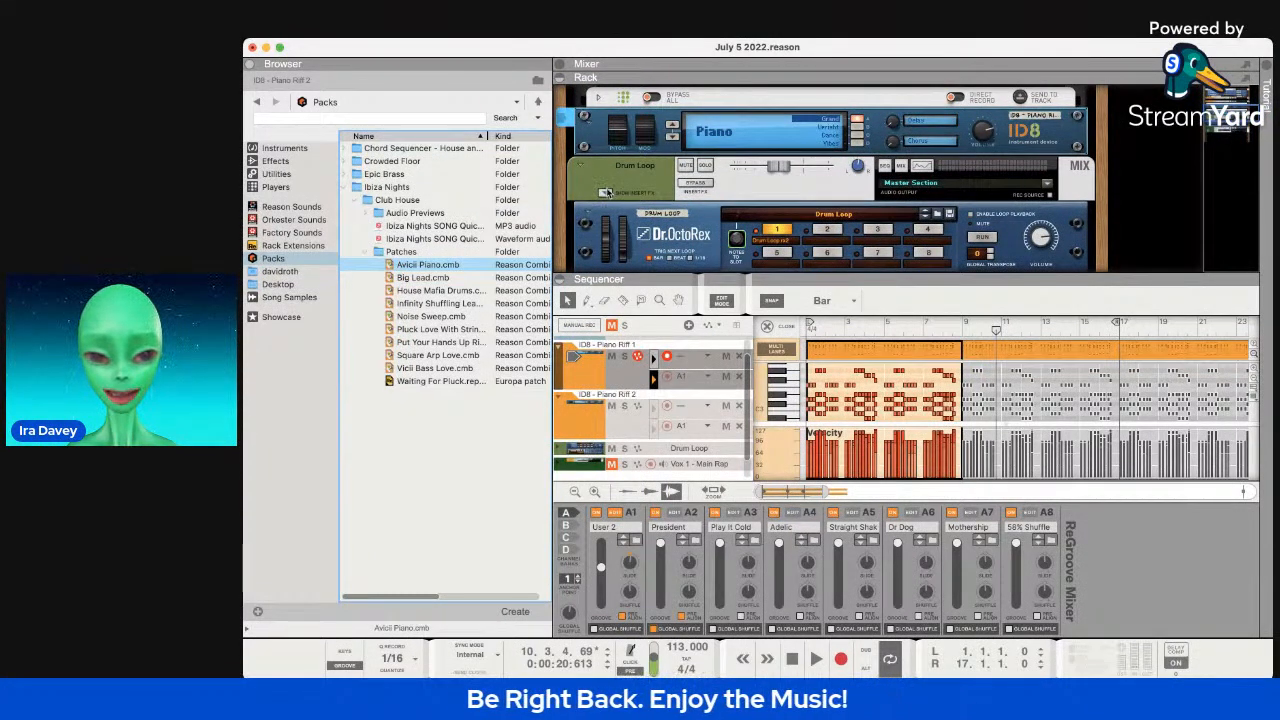
{"action": "scroll", "coordinate": [589, 138], "scroll_direction": "up", "scroll_amount": 2}
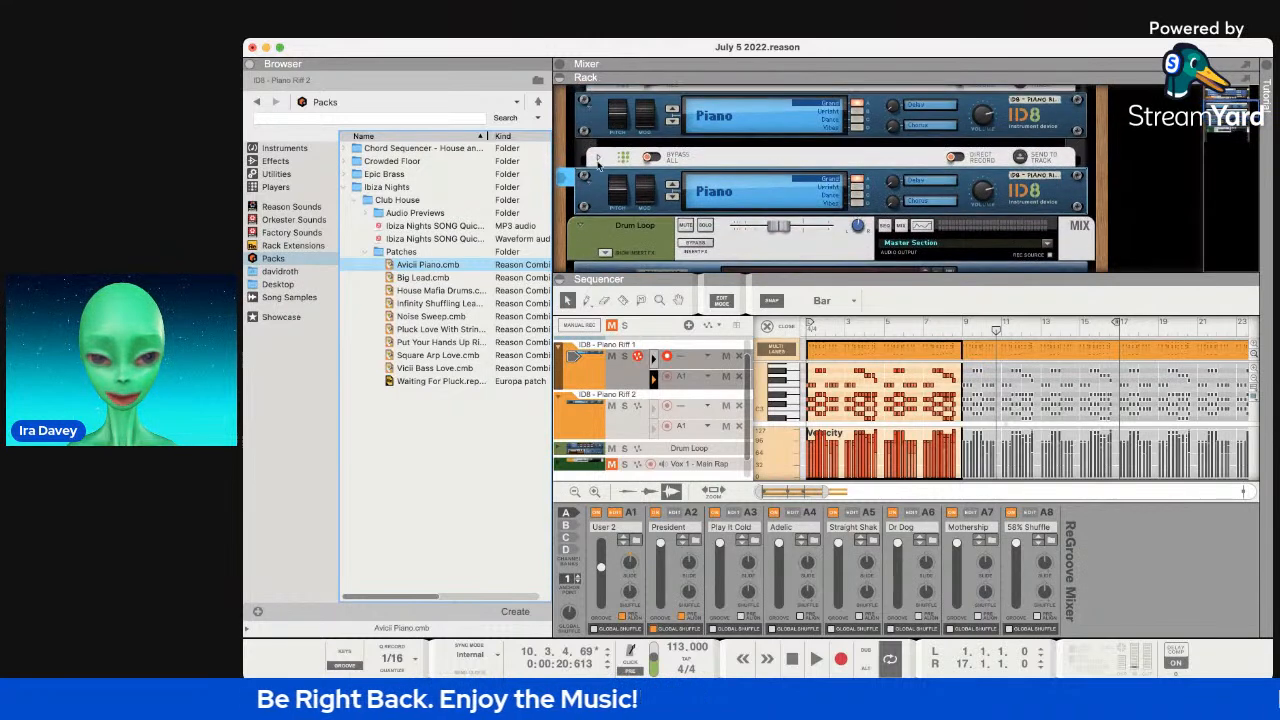
{"action": "scroll", "coordinate": [593, 179], "scroll_direction": "up", "scroll_amount": 3}
{"action": "scroll", "coordinate": [595, 180], "scroll_direction": "down", "scroll_amount": 2}
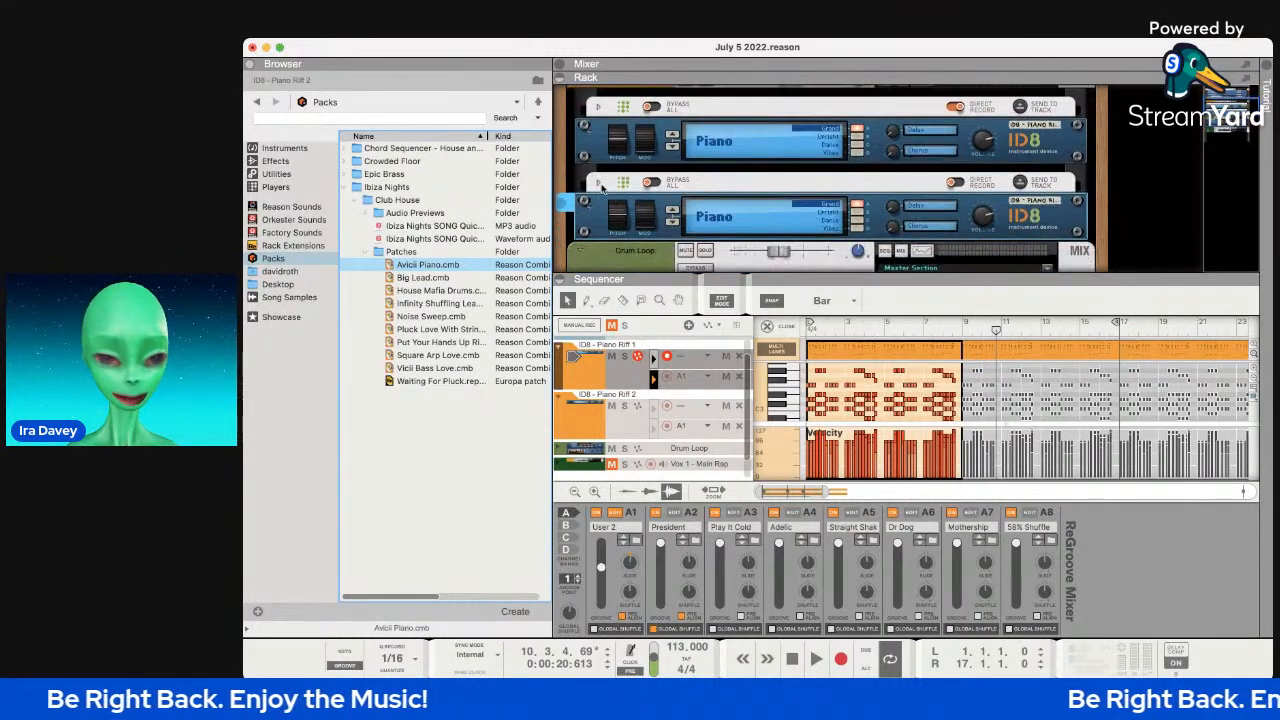
{"action": "left_click", "coordinate": [599, 183]}
{"action": "left_click", "coordinate": [599, 183]}
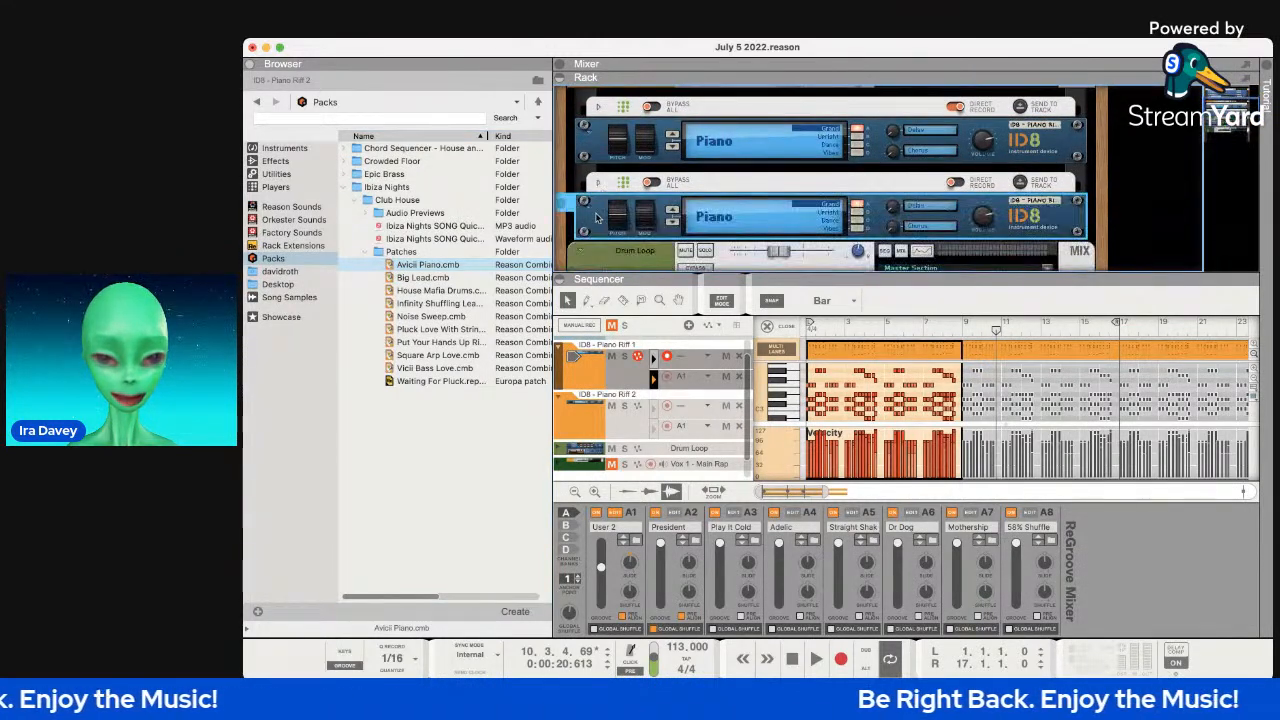
{"action": "left_click_drag", "start_coordinate": [454, 265], "coordinate": [614, 241]}
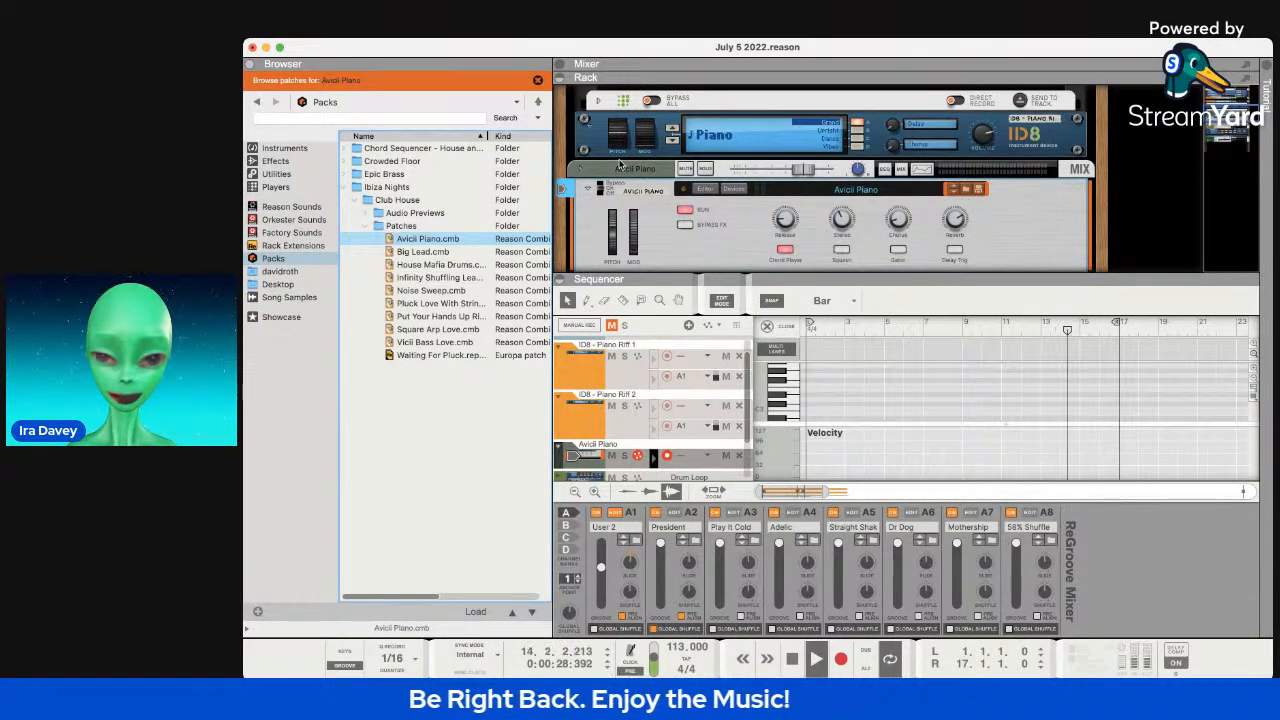
{"action": "key", "text": "Tab"}
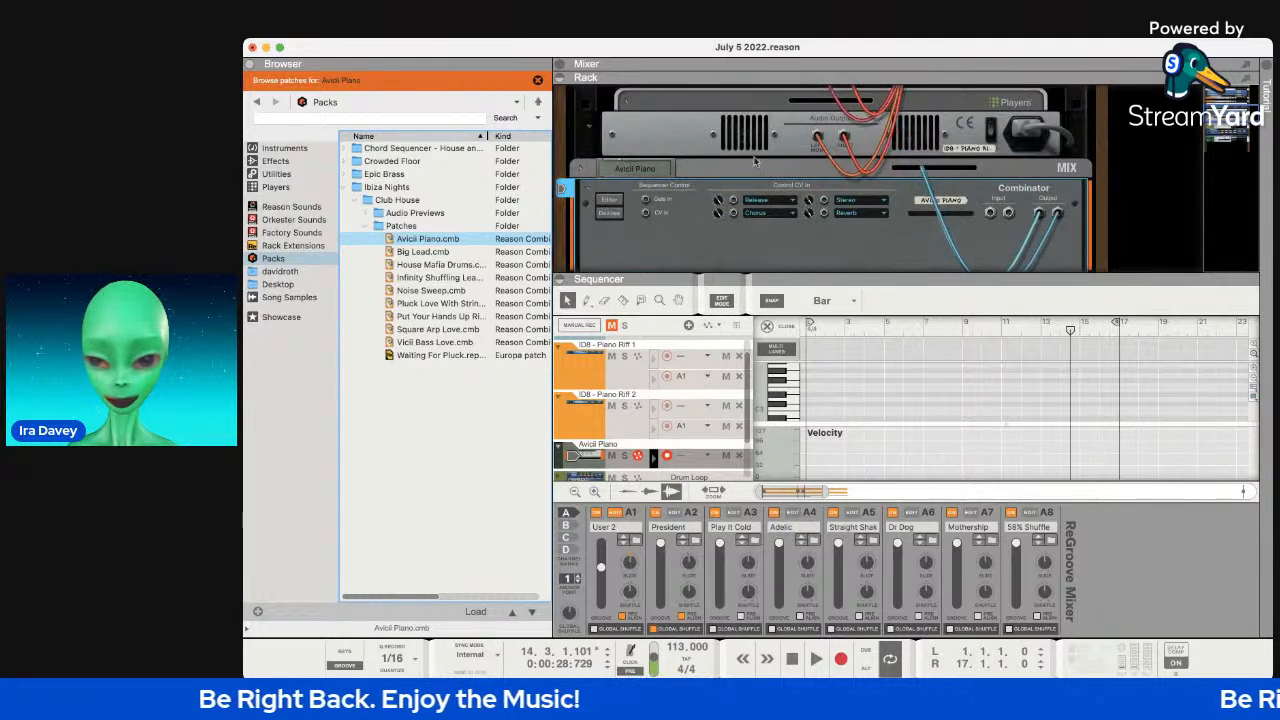
{"action": "scroll", "coordinate": [893, 160], "scroll_direction": "down", "scroll_amount": 2}
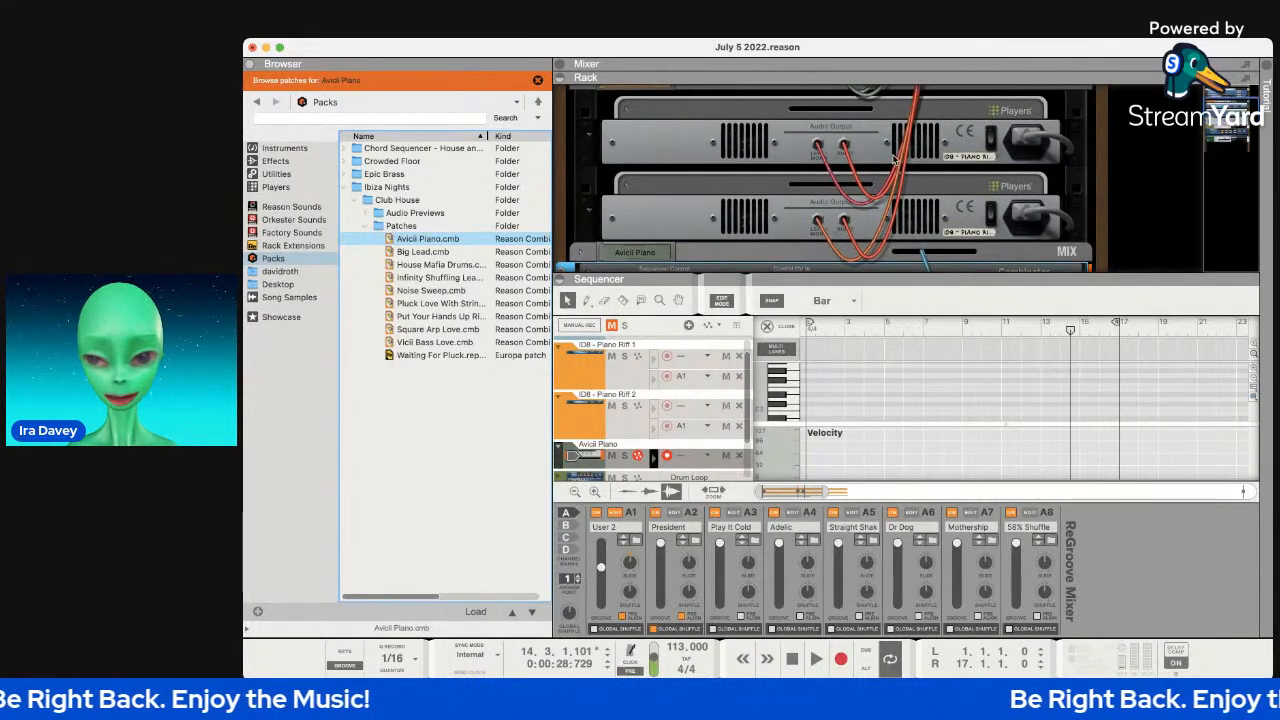
{"action": "left_click", "coordinate": [888, 157]}
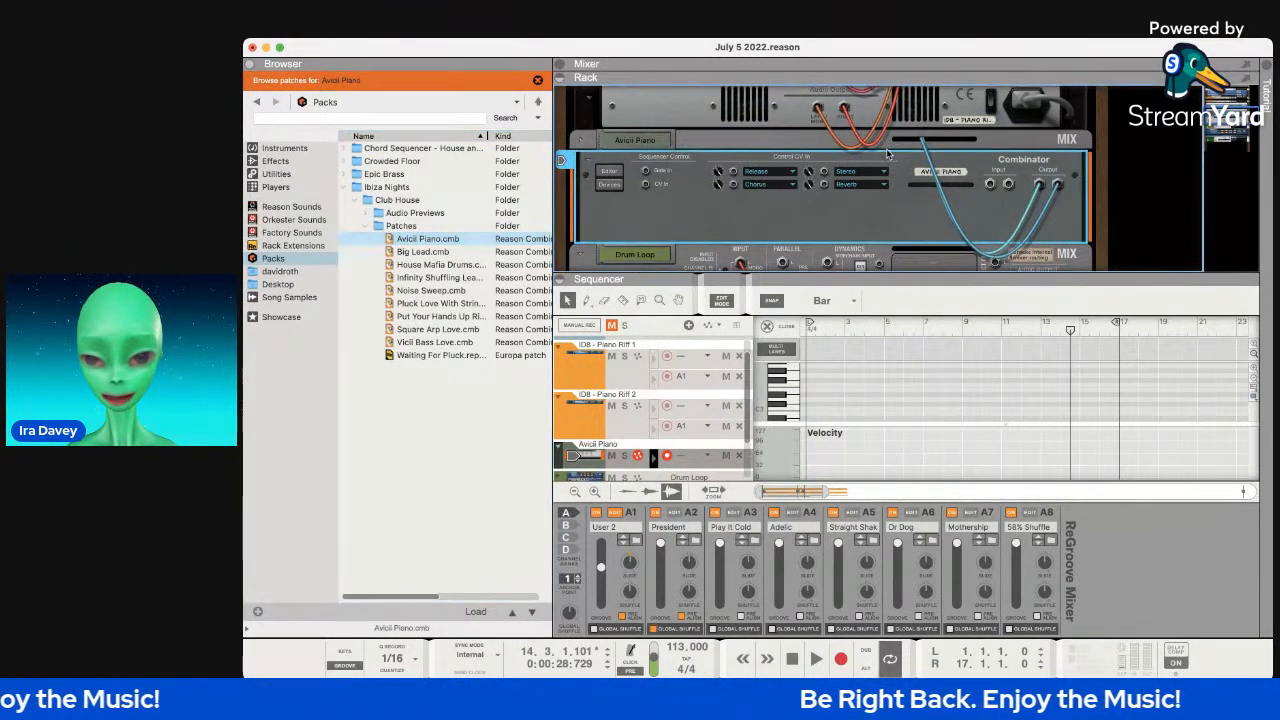
{"action": "left_click", "coordinate": [733, 143]}
{"action": "left_click", "coordinate": [688, 200]}
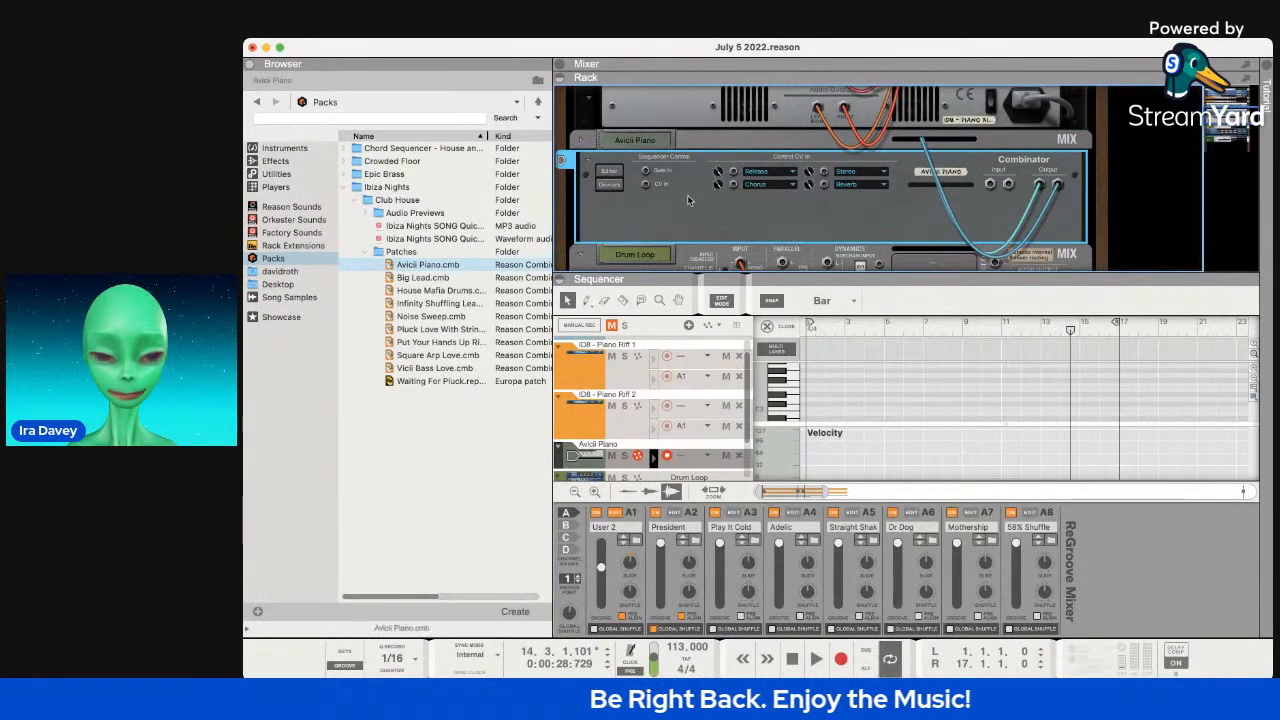
Delete the Avicii Piano combinator and its track from the rack.
{"action": "key", "text": "super+BackSpace"}
{"action": "key", "text": "Tab"}
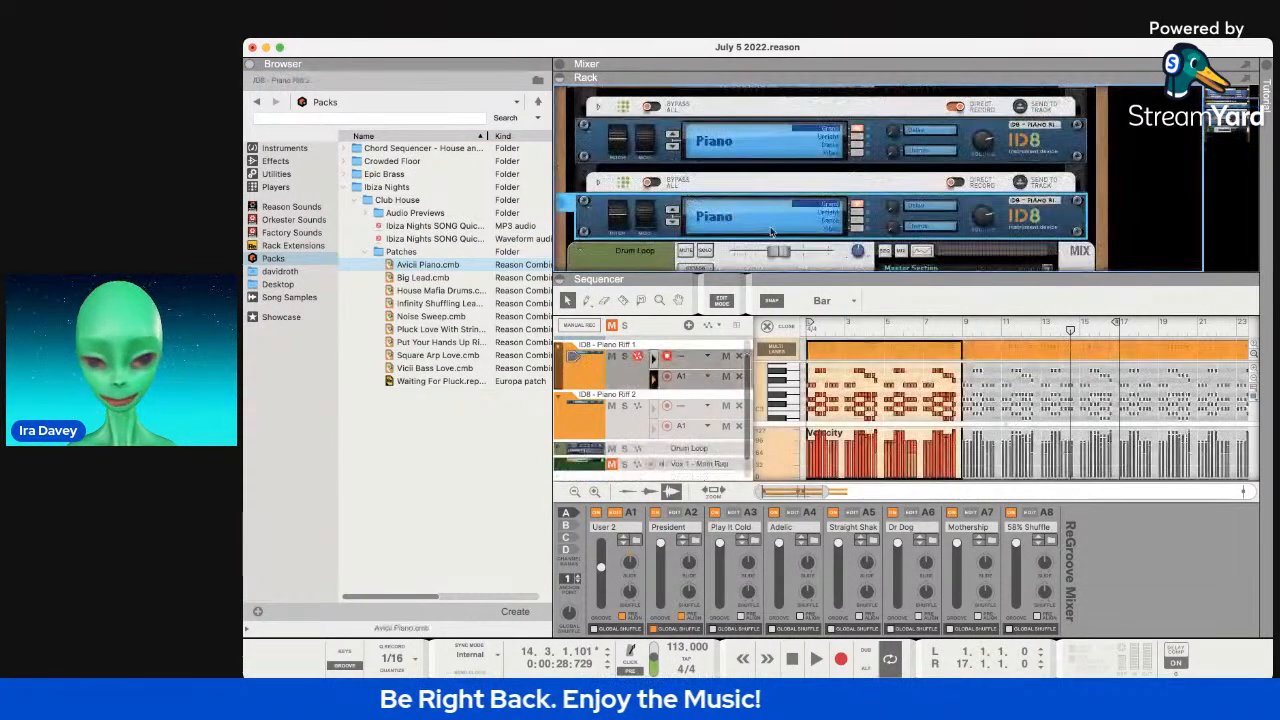
{"action": "scroll", "coordinate": [758, 219], "scroll_direction": "up", "scroll_amount": 3}
{"action": "scroll", "coordinate": [758, 219], "scroll_direction": "up", "scroll_amount": 2}
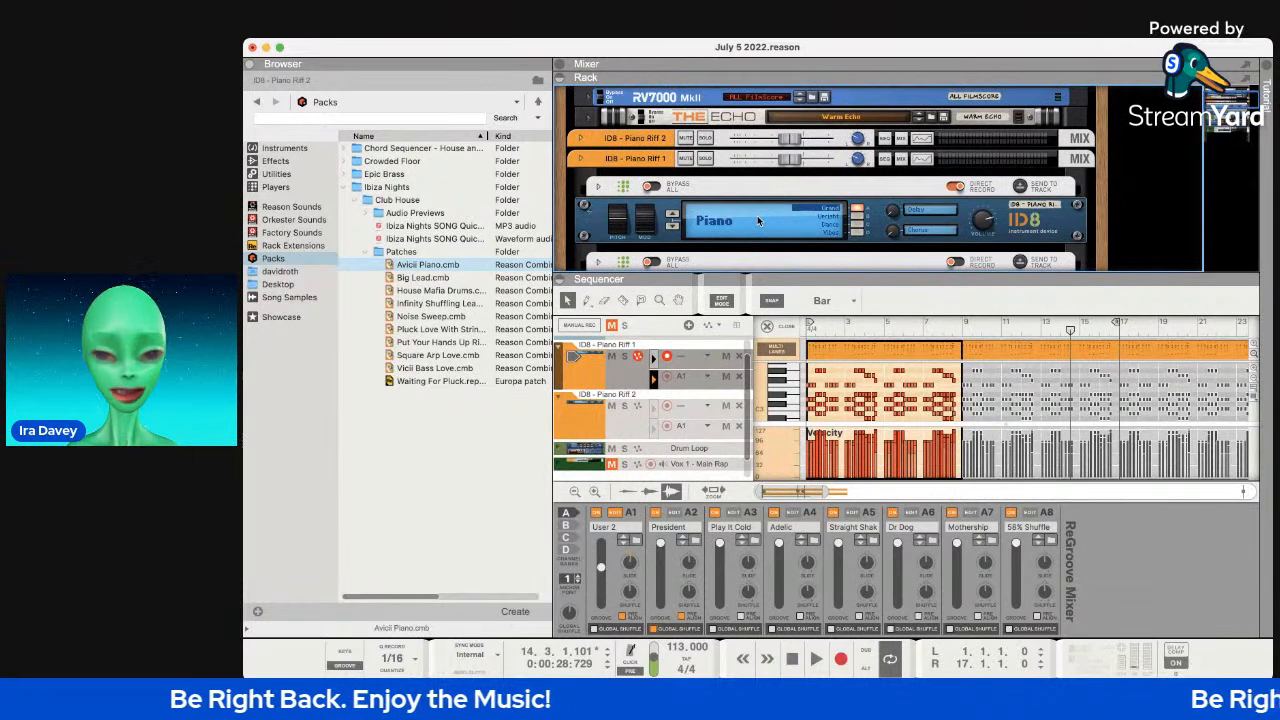
{"action": "scroll", "coordinate": [770, 215], "scroll_direction": "down", "scroll_amount": 5}
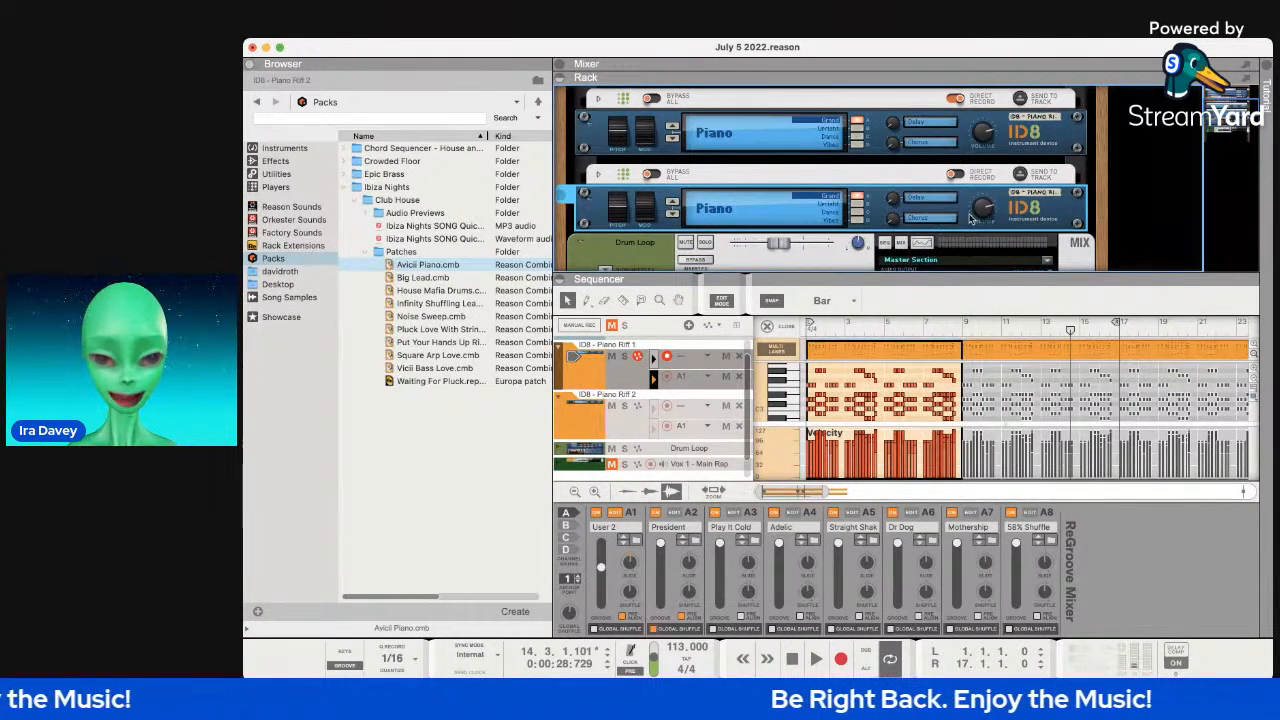
Unfold the player above the second ID8 piano and inspect the rack's back panels.
{"action": "left_click", "coordinate": [598, 175]}
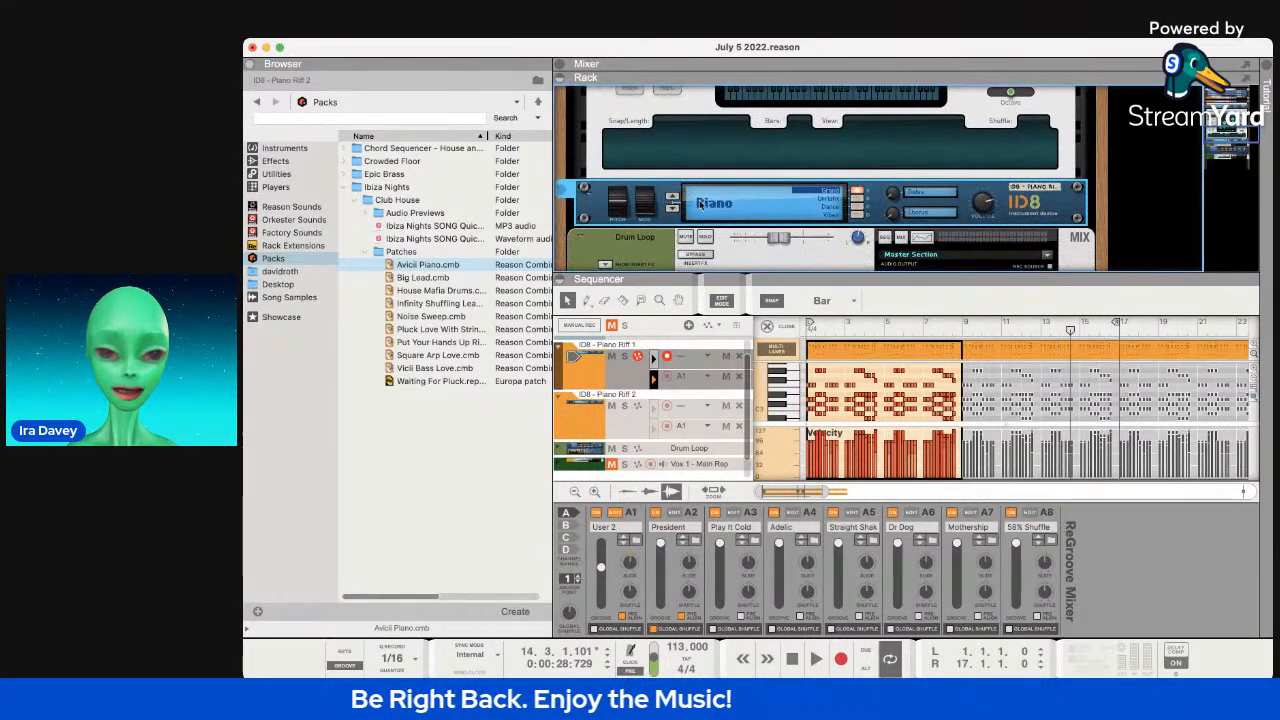
{"action": "key", "text": "Tab"}
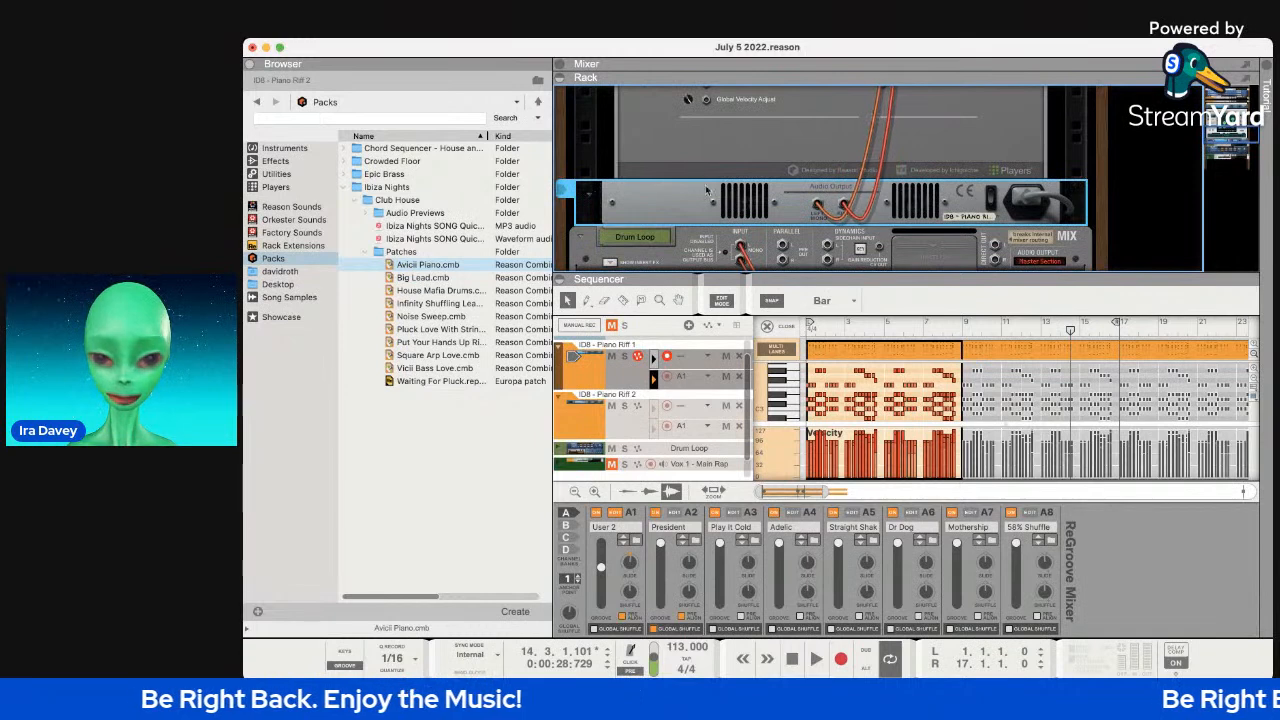
{"action": "scroll", "coordinate": [918, 150], "scroll_direction": "down", "scroll_amount": 2}
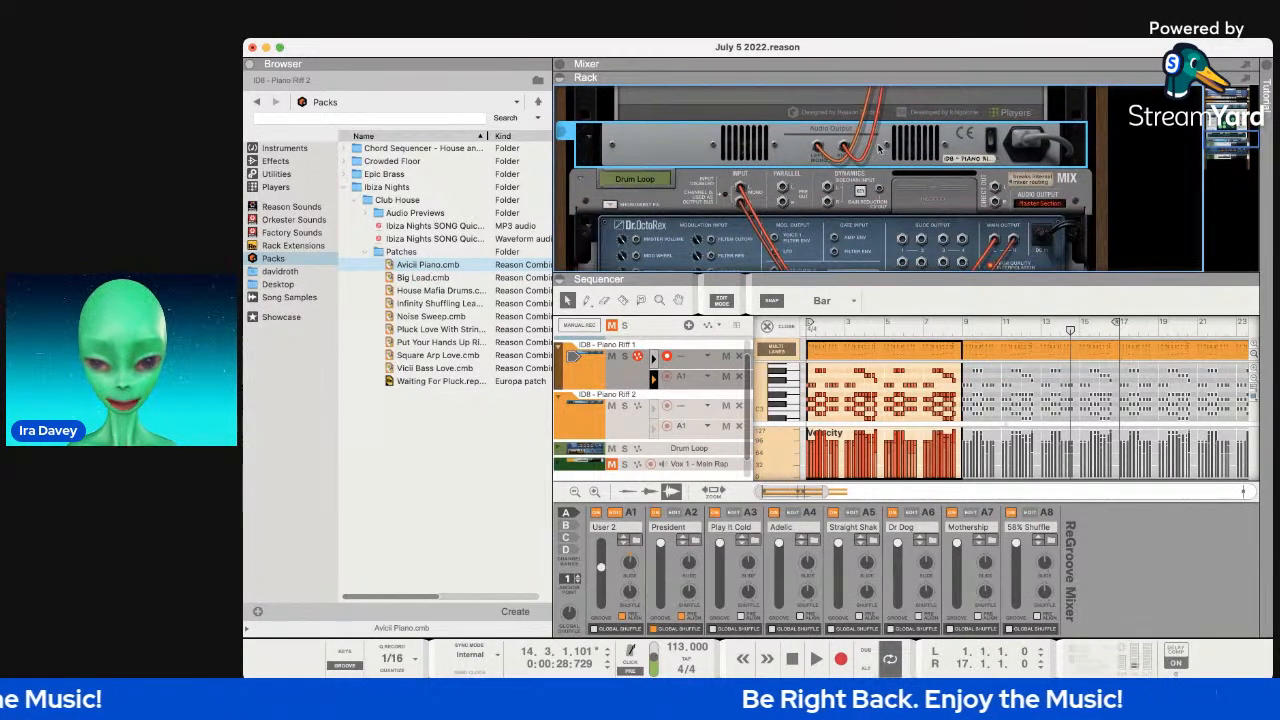
{"action": "scroll", "coordinate": [845, 148], "scroll_direction": "up", "scroll_amount": 3}
{"action": "scroll", "coordinate": [843, 148], "scroll_direction": "up", "scroll_amount": 2}
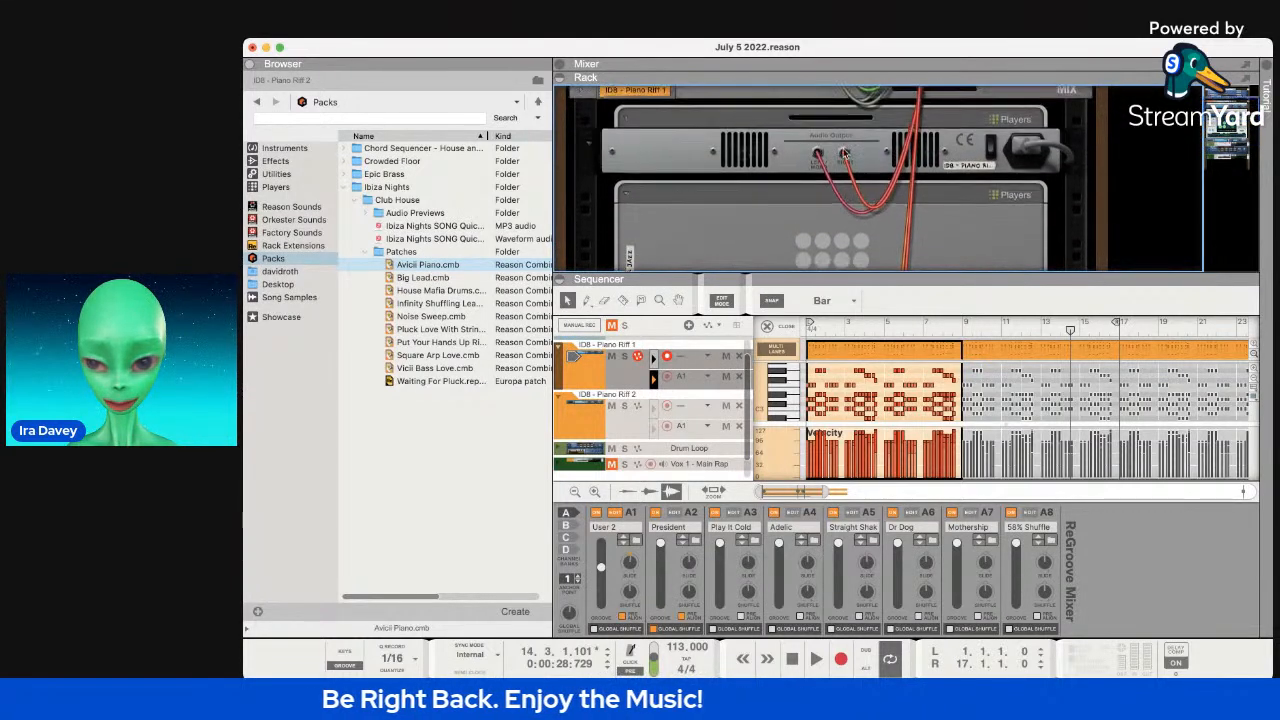
{"action": "scroll", "coordinate": [765, 178], "scroll_direction": "down", "scroll_amount": 3}
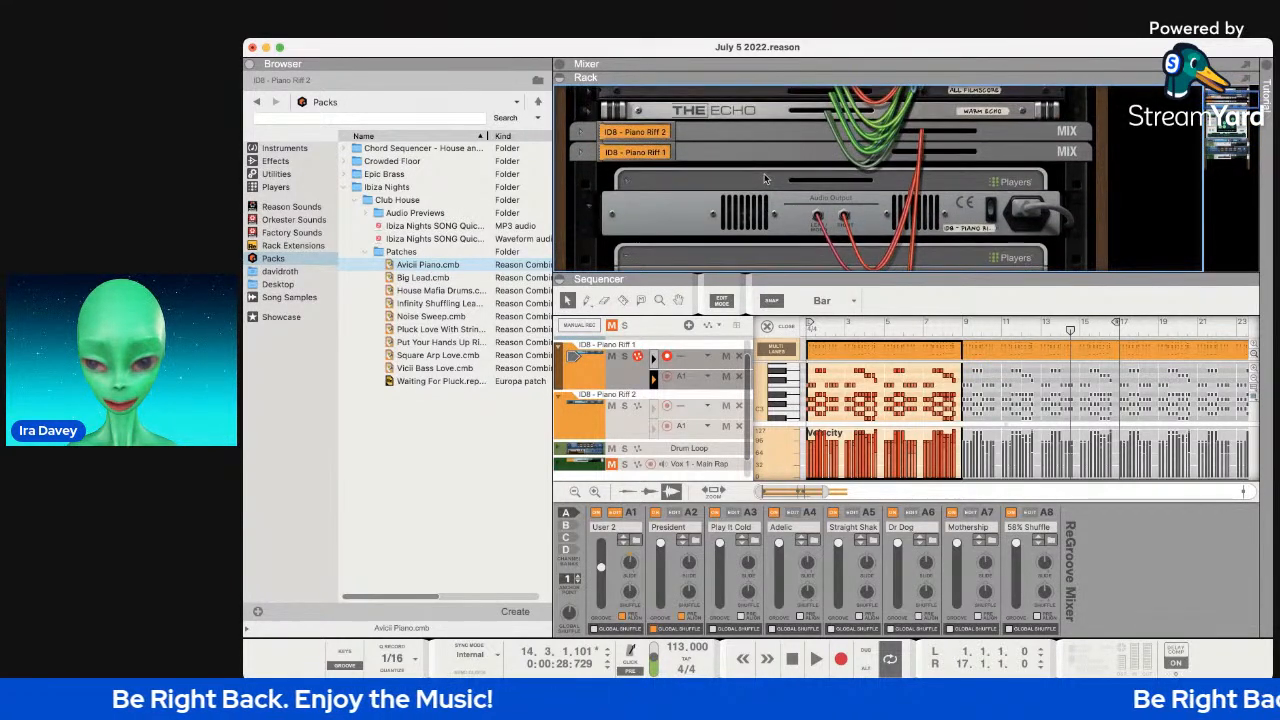
{"action": "scroll", "coordinate": [765, 178], "scroll_direction": "up", "scroll_amount": 4}
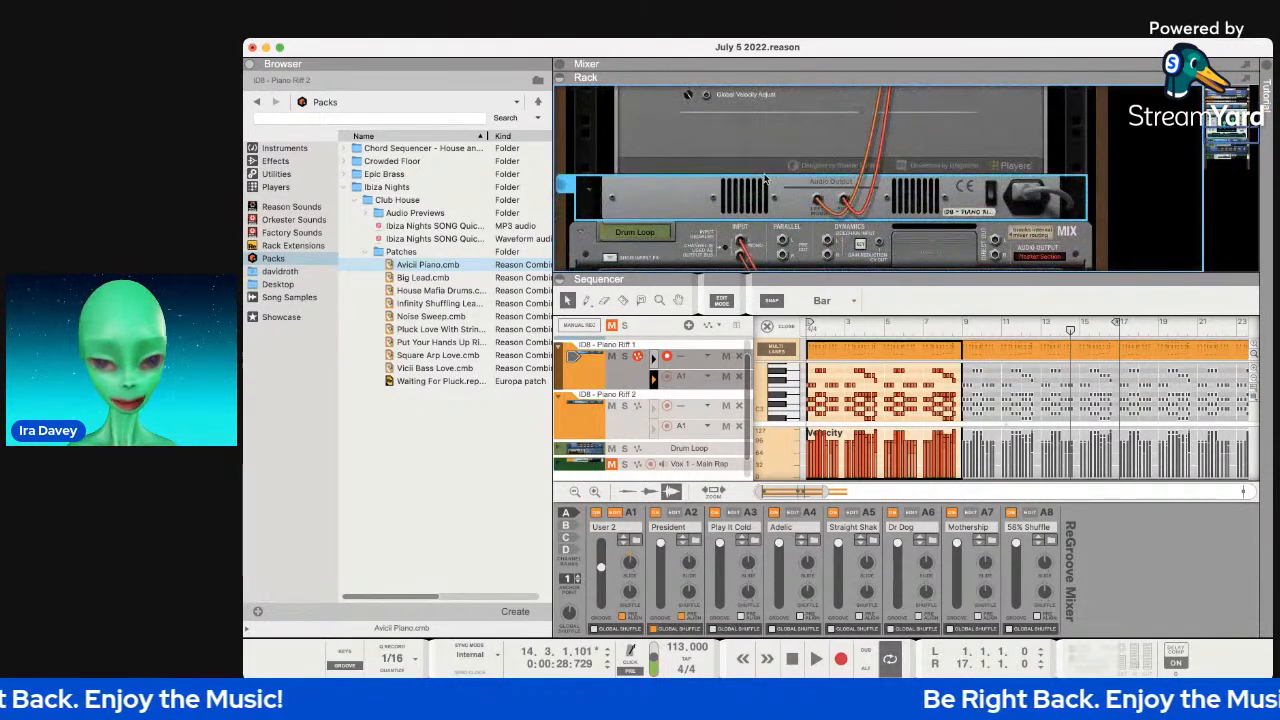
{"action": "scroll", "coordinate": [765, 170], "scroll_direction": "down", "scroll_amount": 4}
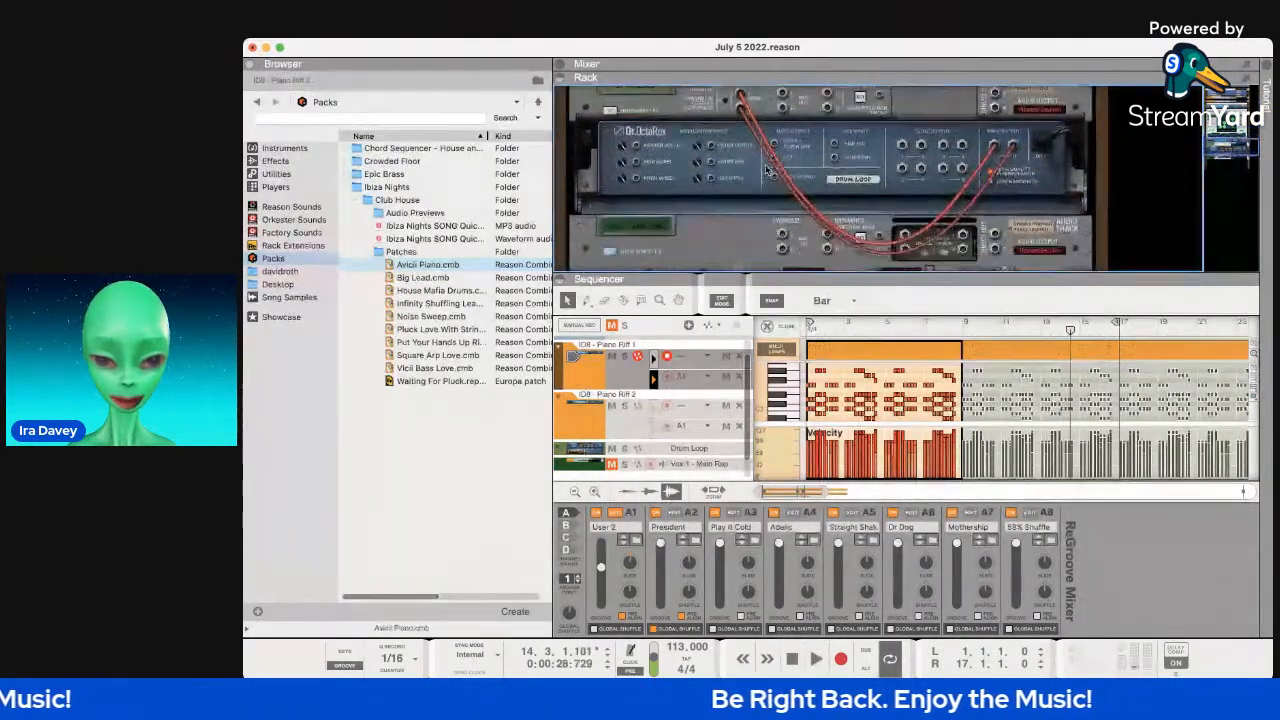
{"action": "scroll", "coordinate": [765, 170], "scroll_direction": "up", "scroll_amount": 5}
{"action": "scroll", "coordinate": [767, 170], "scroll_direction": "up", "scroll_amount": 2}
Return to the device fronts and enlarge the rack until the sequencer collapses to its header.
{"action": "key", "text": "Tab"}
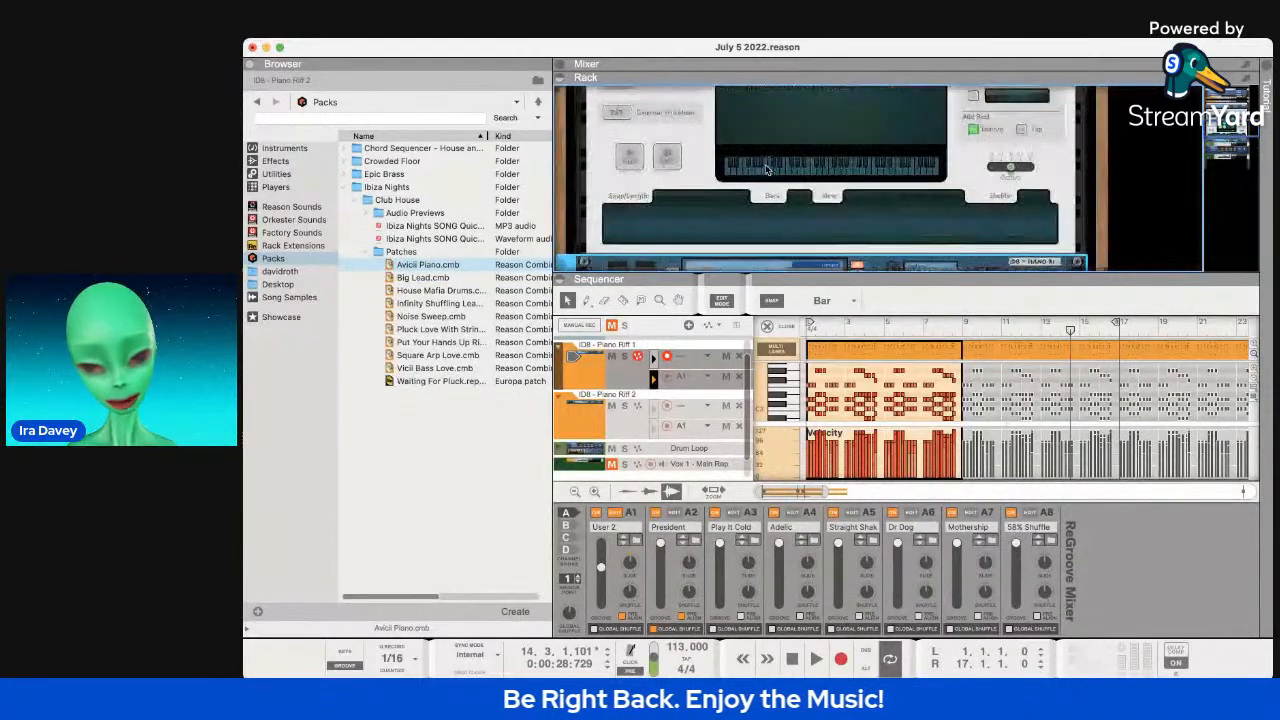
{"action": "scroll", "coordinate": [767, 170], "scroll_direction": "up", "scroll_amount": 3}
{"action": "scroll", "coordinate": [766, 170], "scroll_direction": "up", "scroll_amount": 4}
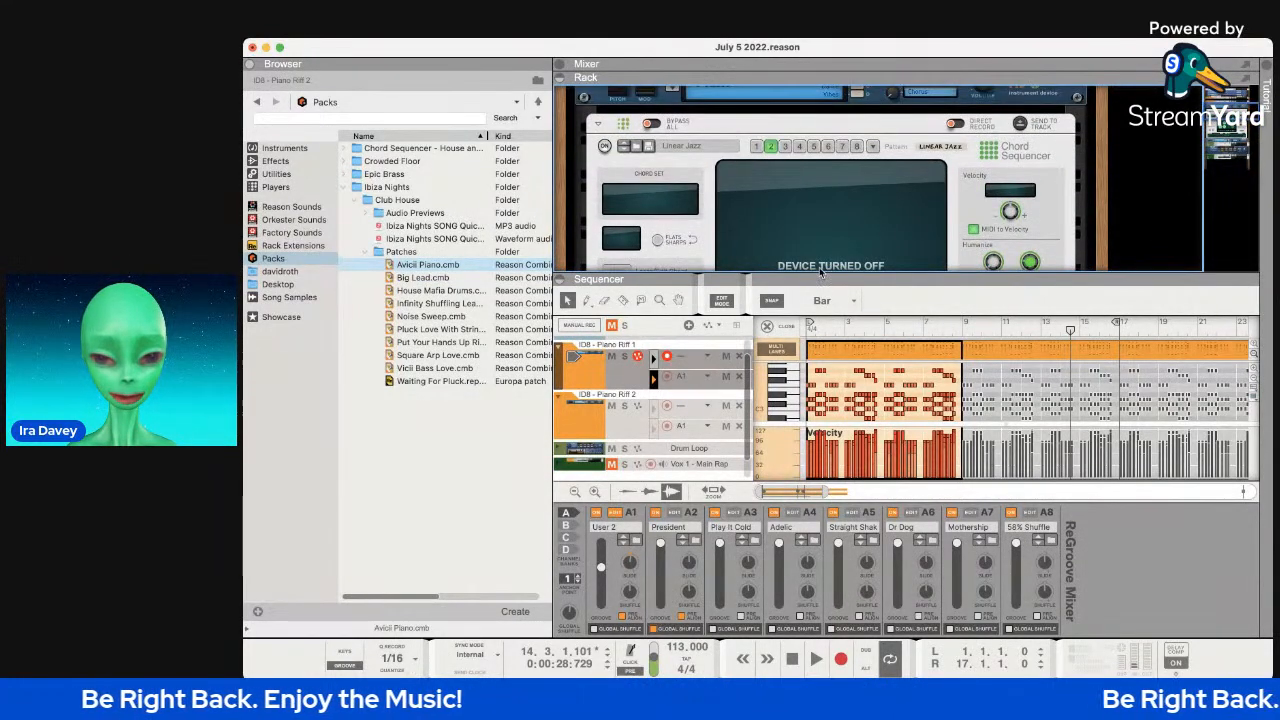
{"action": "left_click_drag", "start_coordinate": [816, 275], "coordinate": [834, 495]}
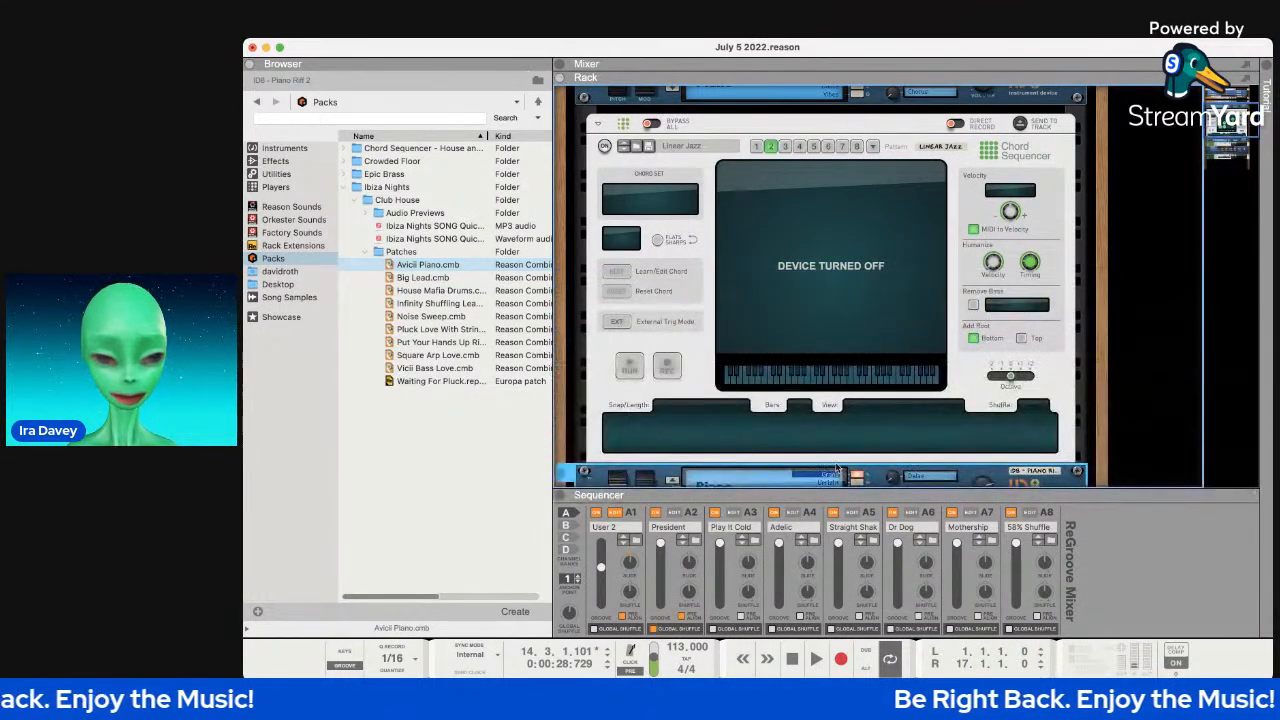
{"action": "scroll", "coordinate": [818, 254], "scroll_direction": "down", "scroll_amount": 6}
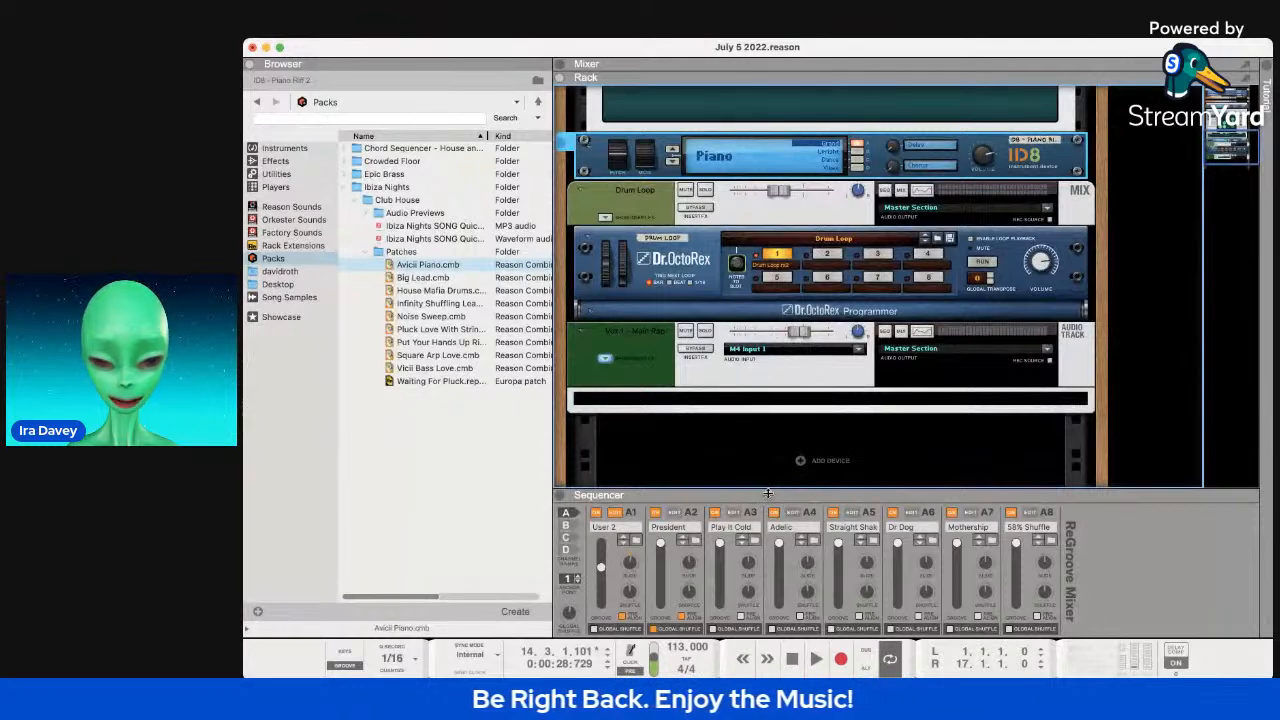
Show the sequencer lanes again, close the ReGroove Mixer, and solo ID8 - Piano Riff 2.
{"action": "left_click_drag", "start_coordinate": [780, 489], "coordinate": [781, 371]}
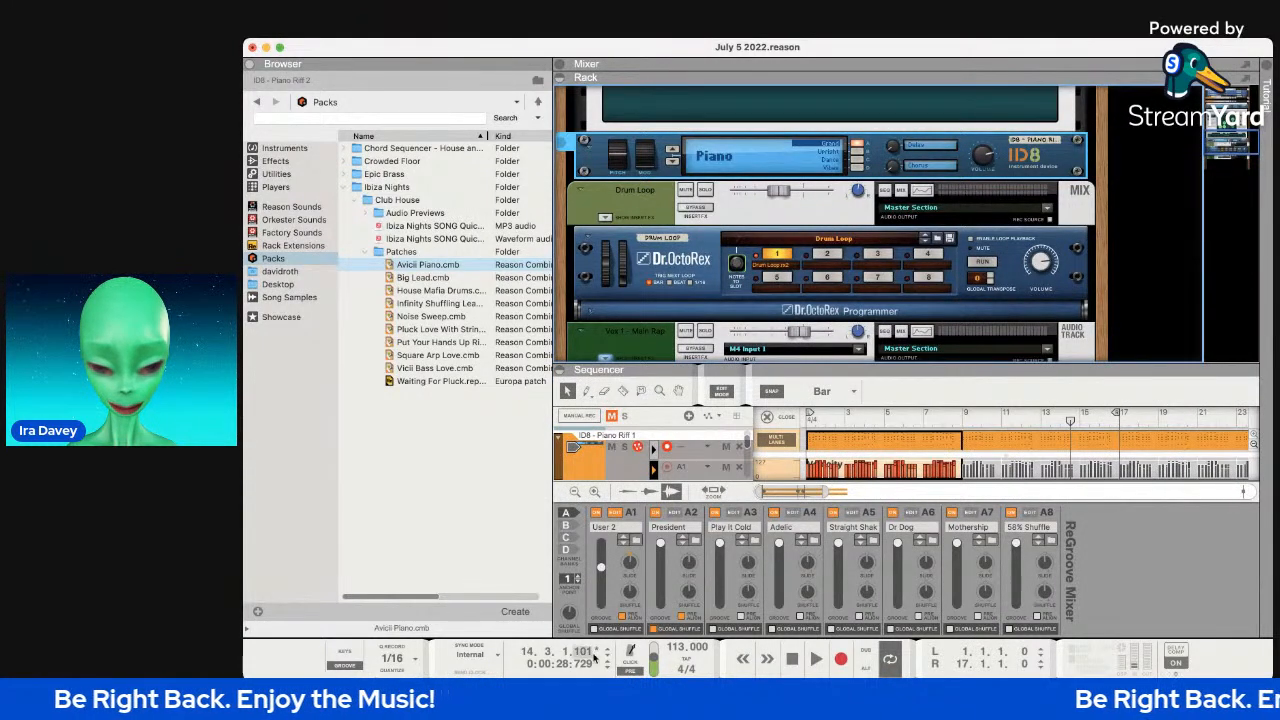
{"action": "left_click", "coordinate": [345, 661]}
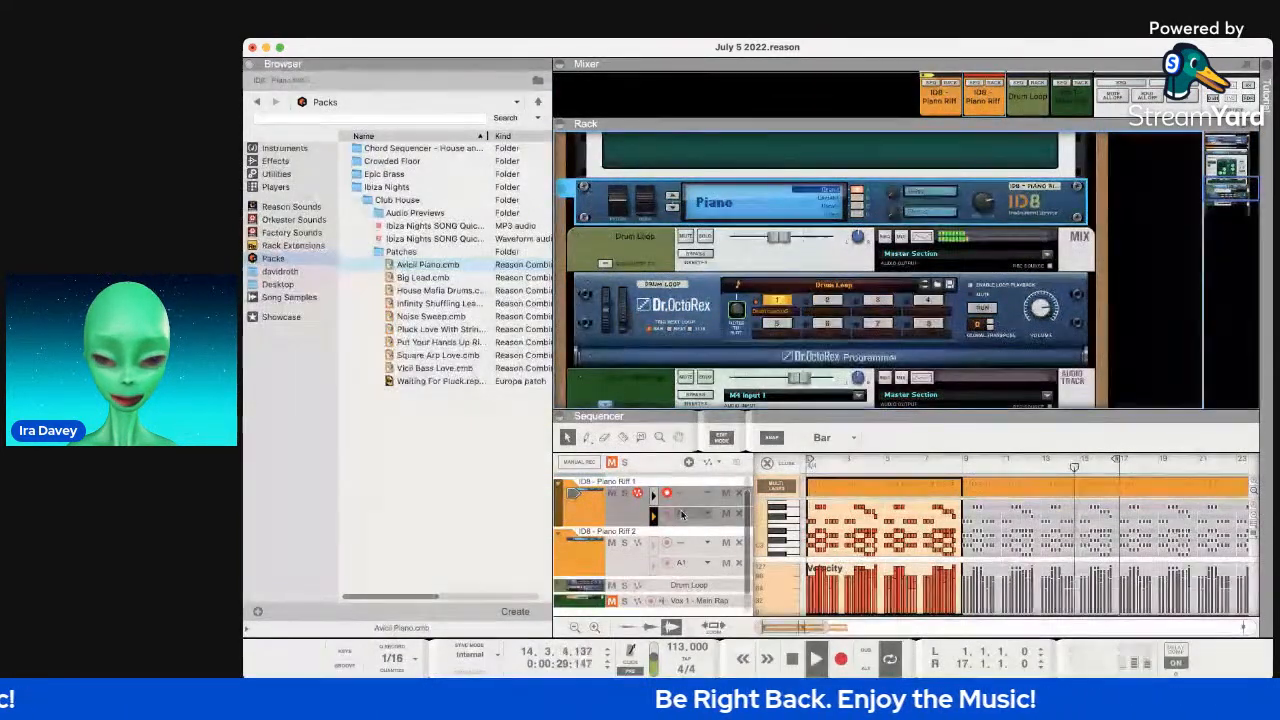
{"action": "scroll", "coordinate": [704, 542], "scroll_direction": "up", "scroll_amount": 1}
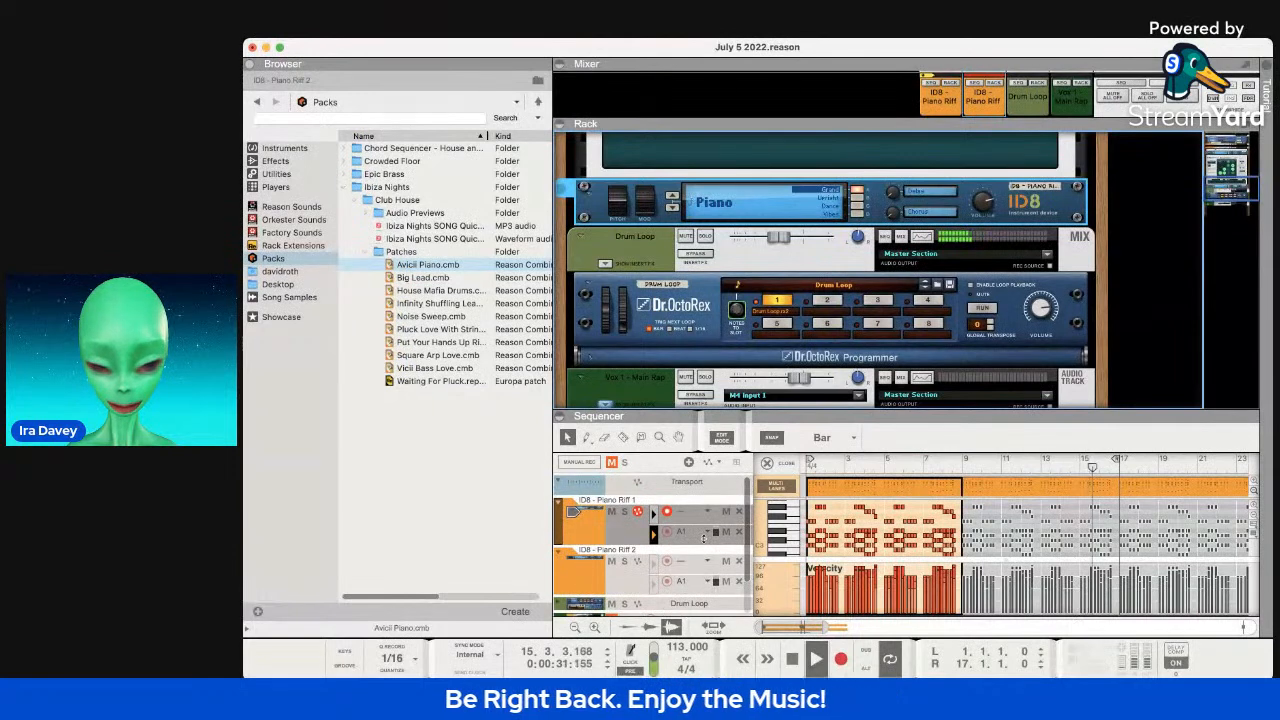
{"action": "left_click", "coordinate": [624, 563]}
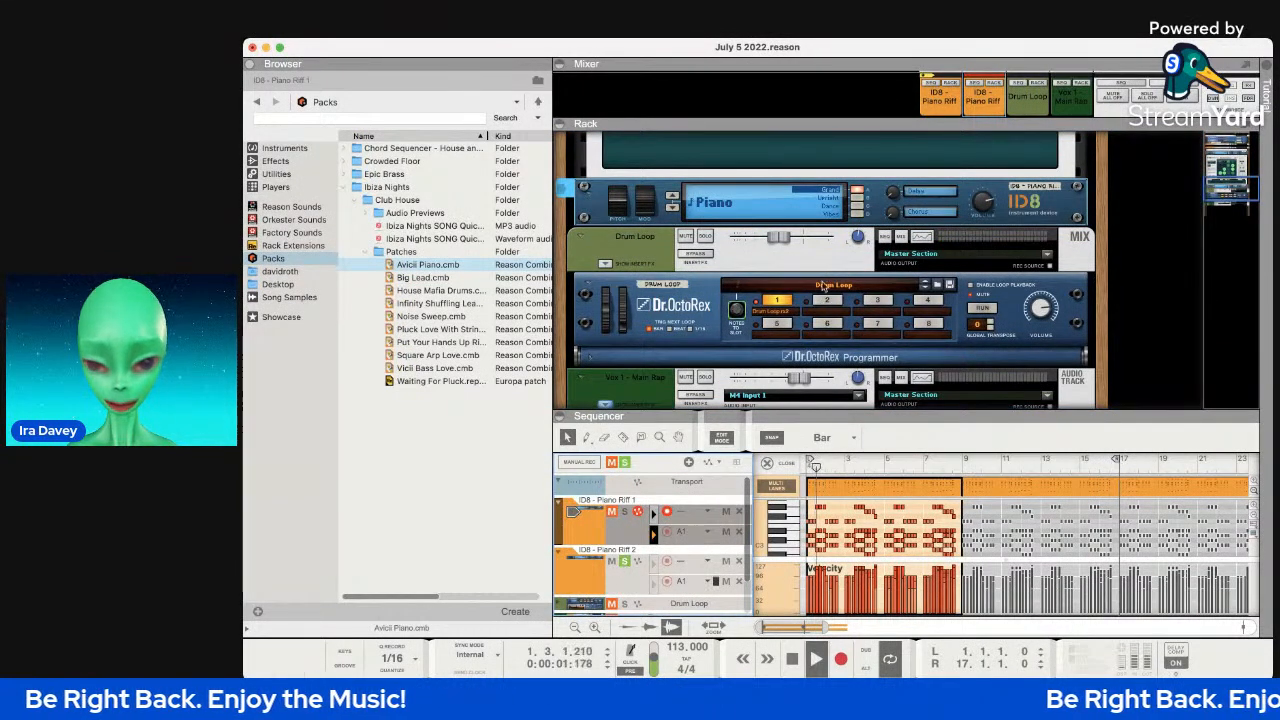
{"action": "scroll", "coordinate": [798, 266], "scroll_direction": "down", "scroll_amount": 2}
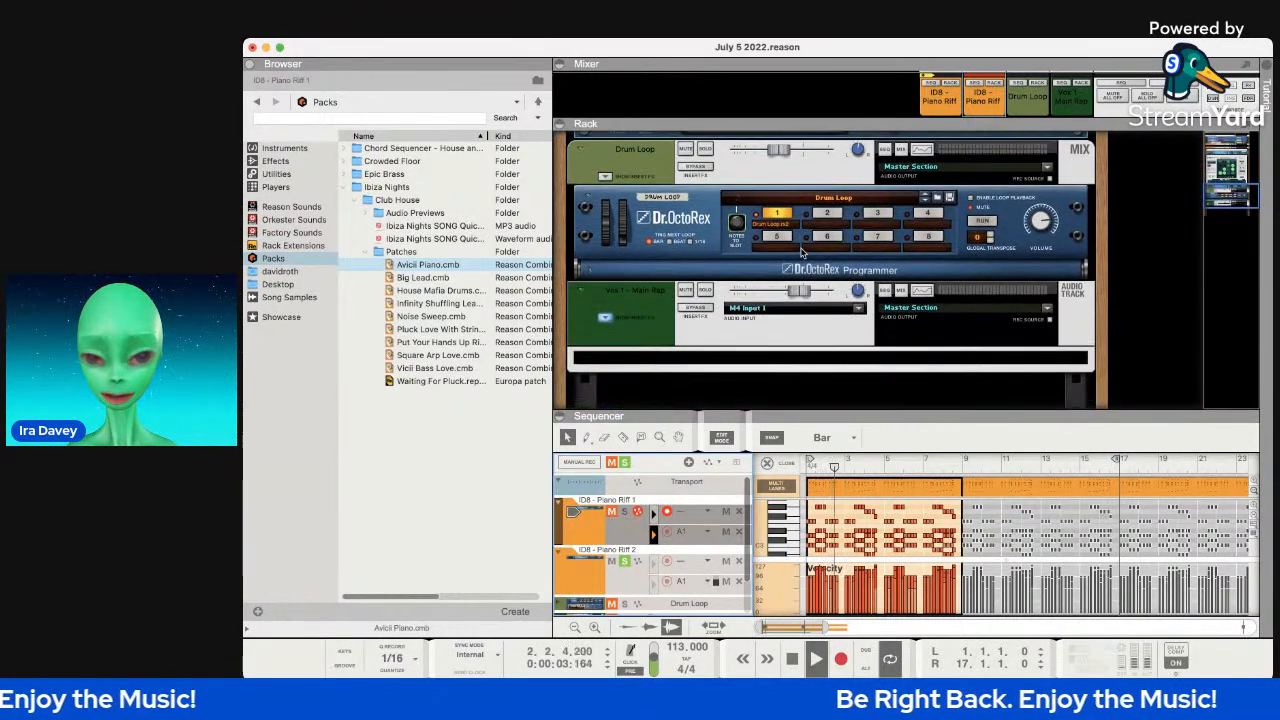
Set the second ID8 piano to Sound B (Upright) and drag Avicii Piano.cmb into the rack.
{"action": "scroll", "coordinate": [802, 252], "scroll_direction": "up", "scroll_amount": 2}
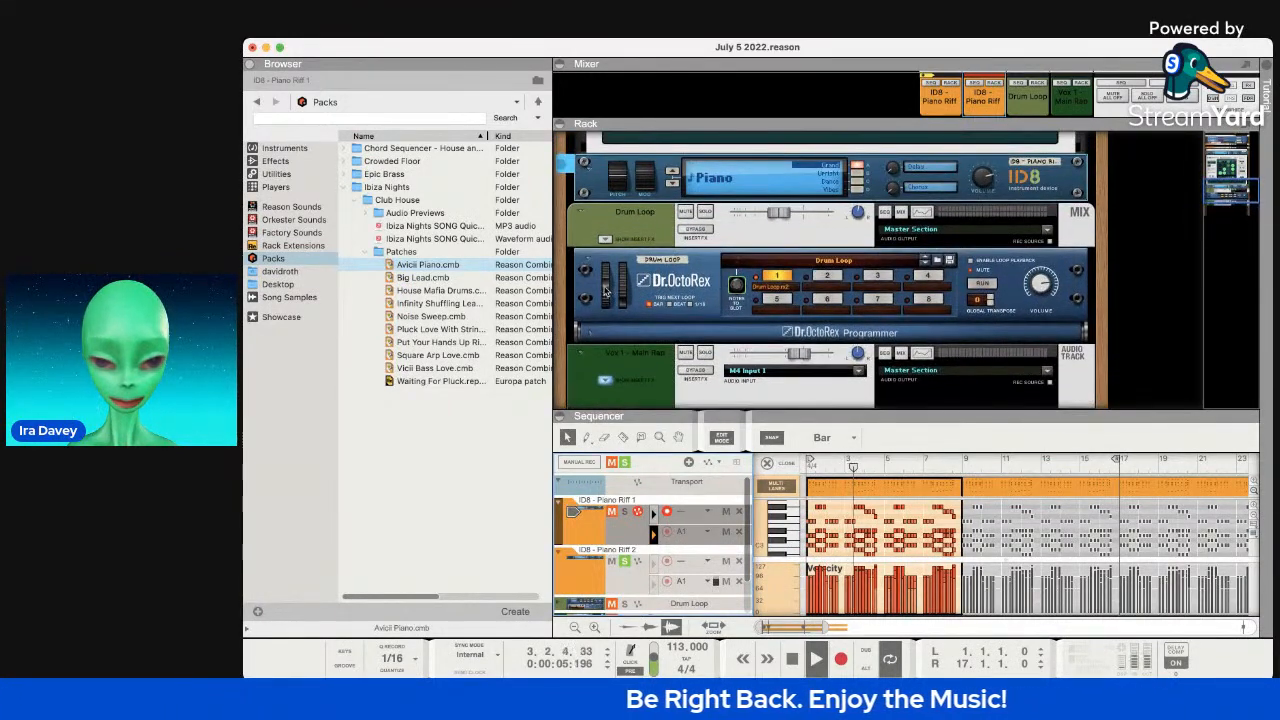
{"action": "left_click", "coordinate": [604, 278]}
{"action": "scroll", "coordinate": [607, 270], "scroll_direction": "up", "scroll_amount": 3}
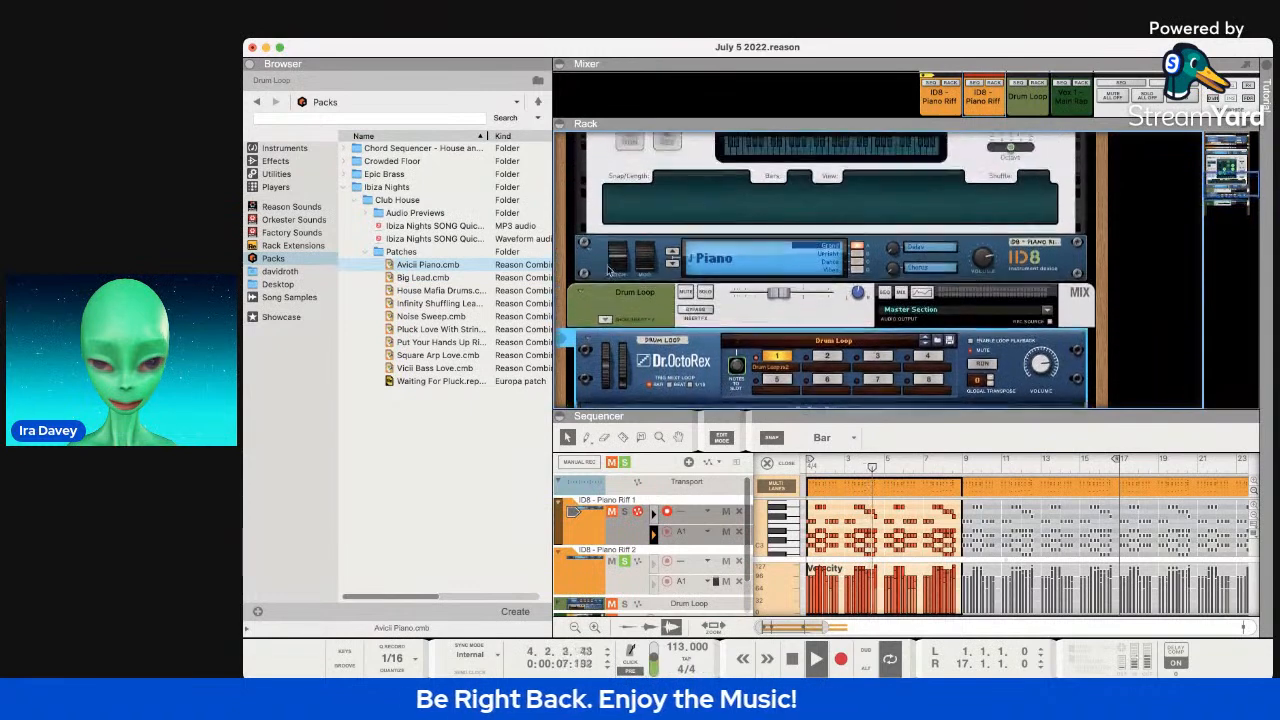
{"action": "left_click", "coordinate": [620, 250]}
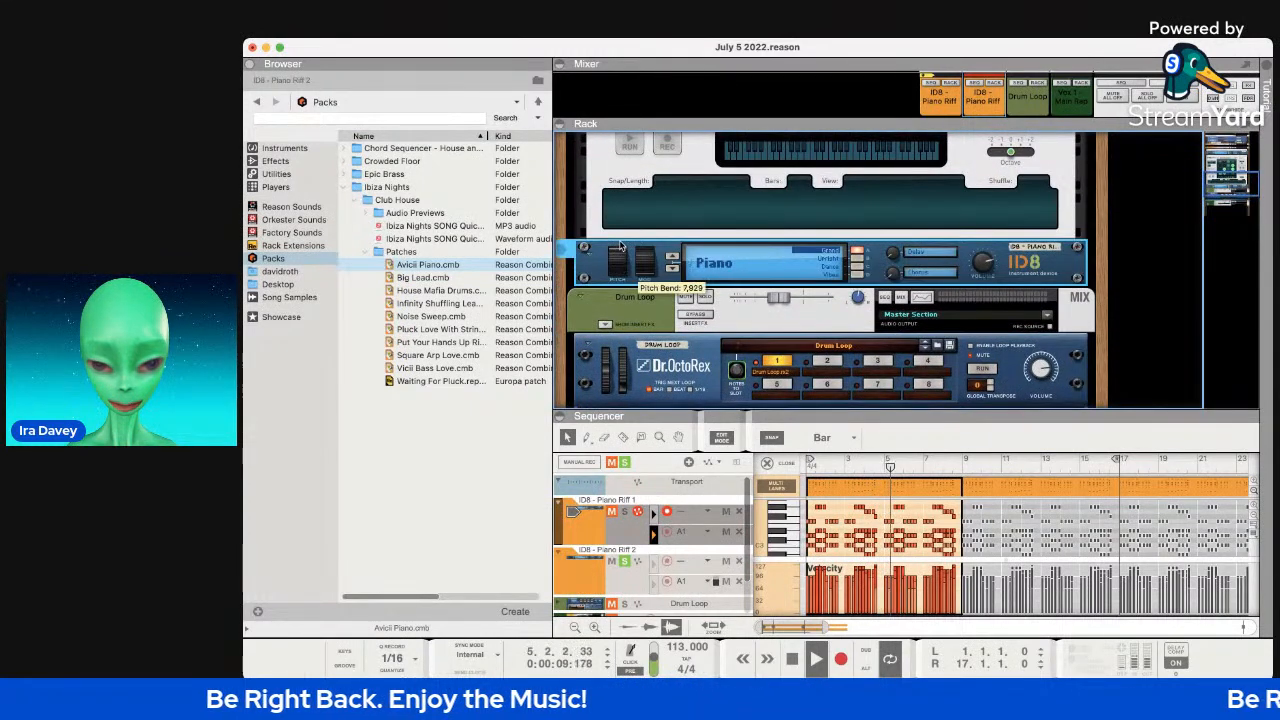
{"action": "left_click", "coordinate": [858, 259]}
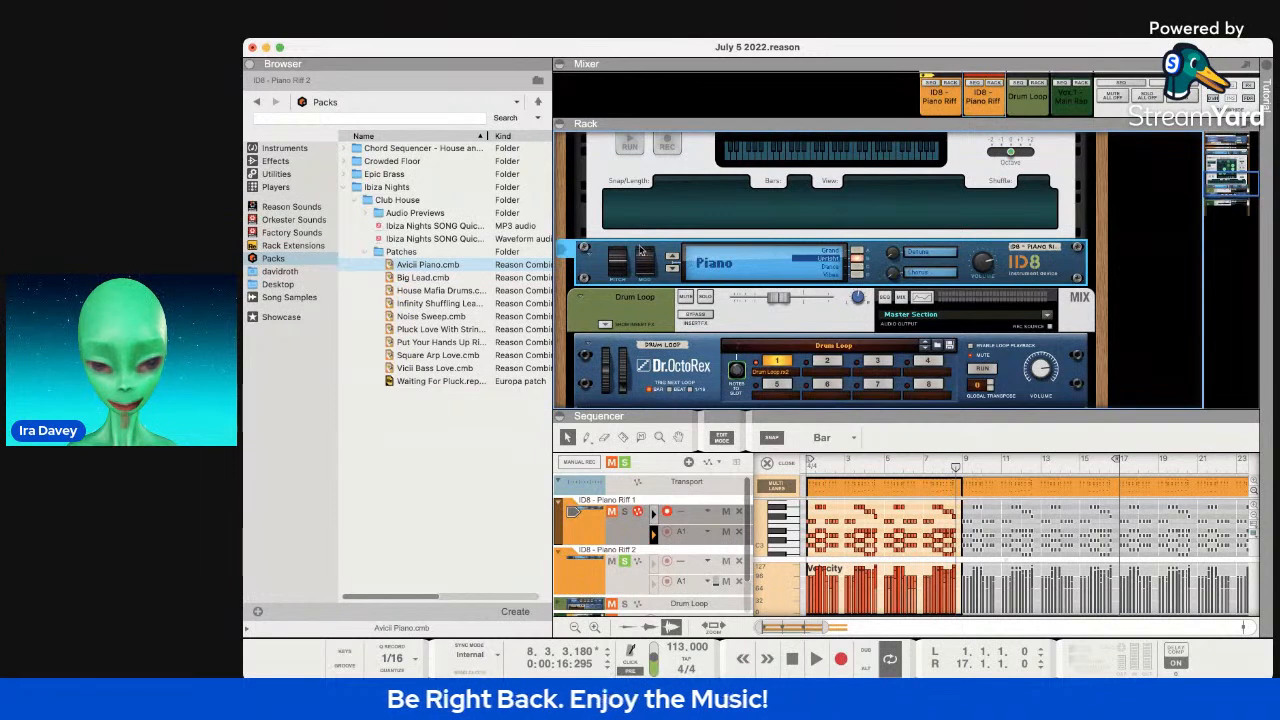
{"action": "left_click_drag", "start_coordinate": [468, 266], "coordinate": [655, 253]}
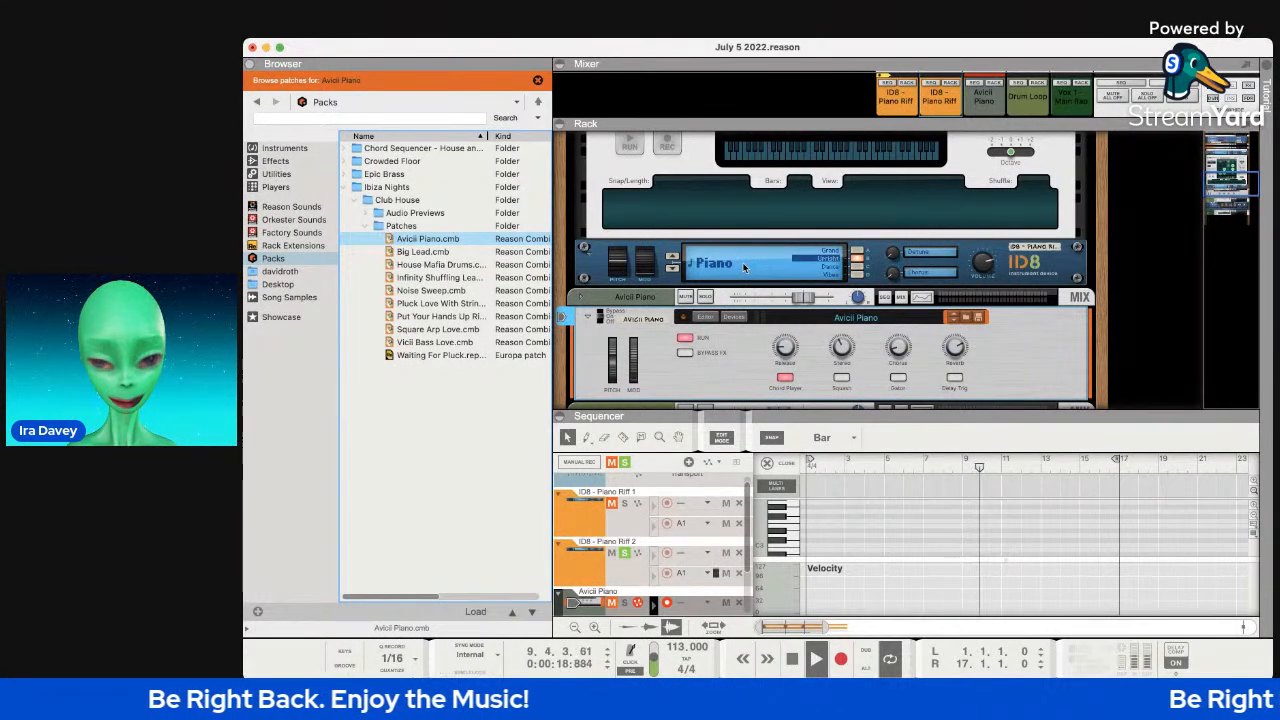
Switch the ID8 back to Sound A (Grand) and undo the Avicii Piano combinator with its track.
{"action": "left_click", "coordinate": [856, 251]}
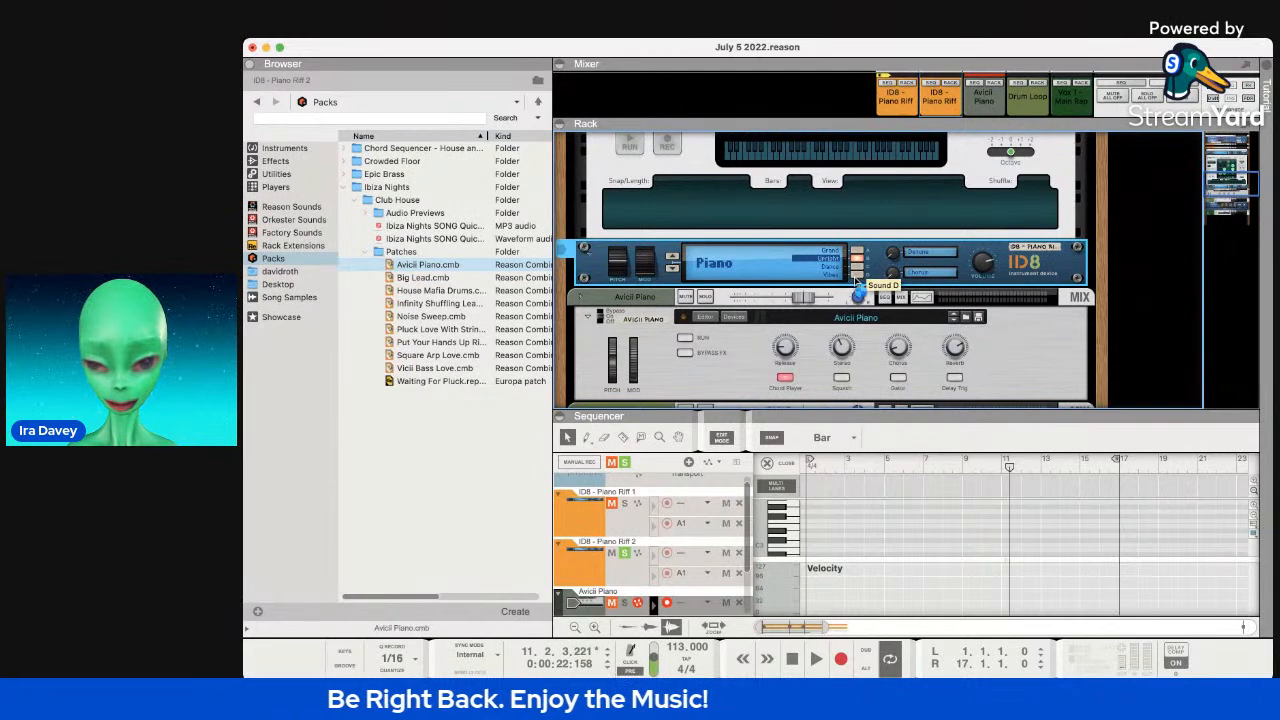
{"action": "key", "text": "super+z"}
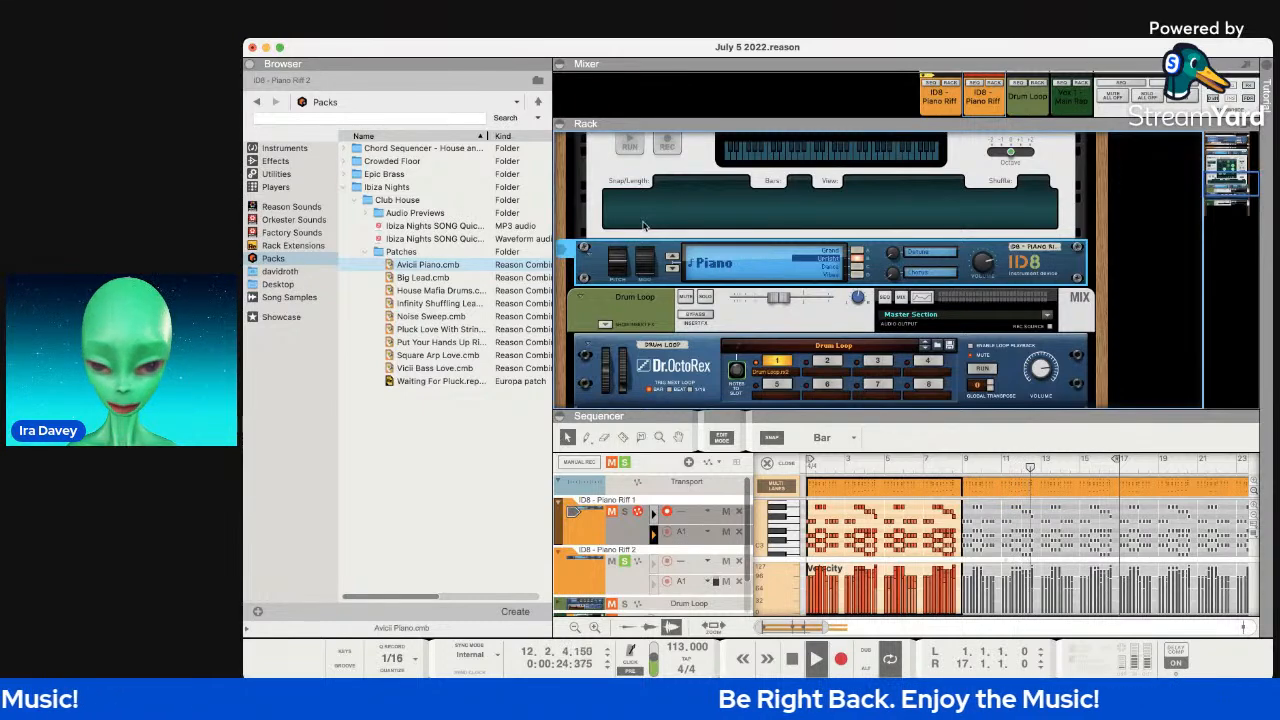
{"action": "scroll", "coordinate": [645, 225], "scroll_direction": "up", "scroll_amount": 3}
Replace the ID8 with the Avicii Piano patch, turn off its chord player and start playback.
{"action": "left_click", "coordinate": [464, 265]}
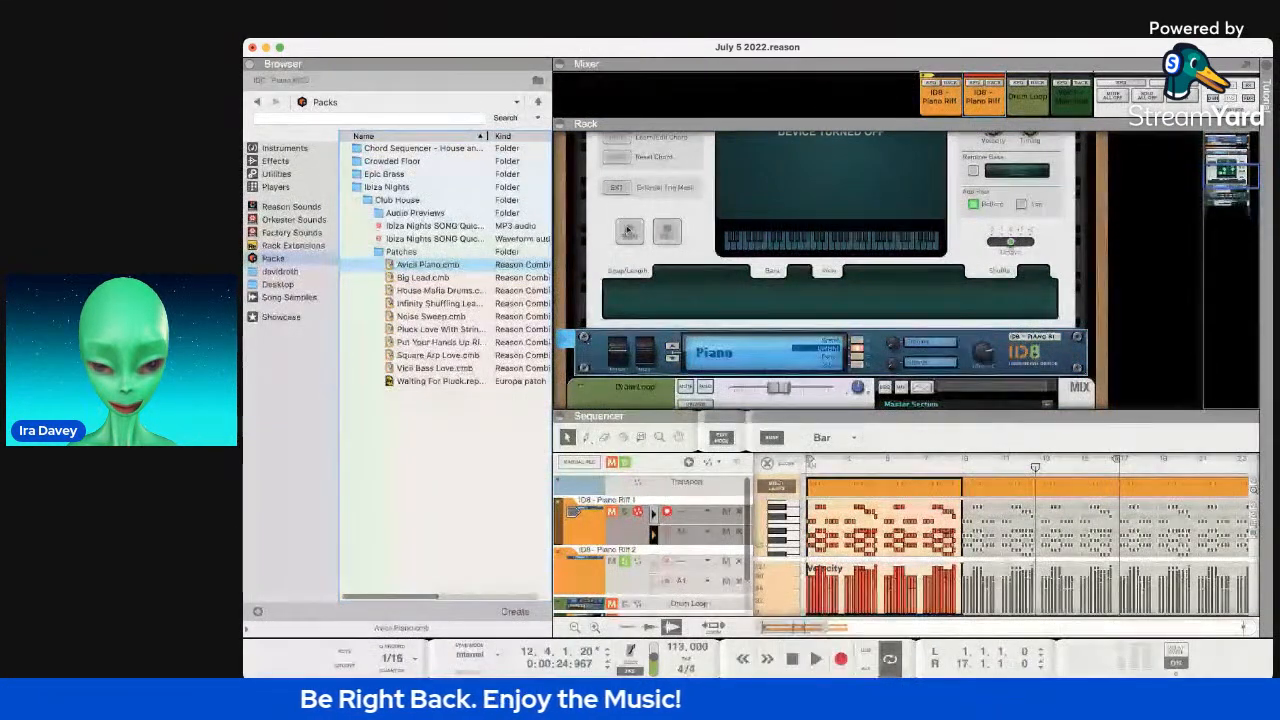
{"action": "left_click_drag", "start_coordinate": [678, 326], "coordinate": [818, 355]}
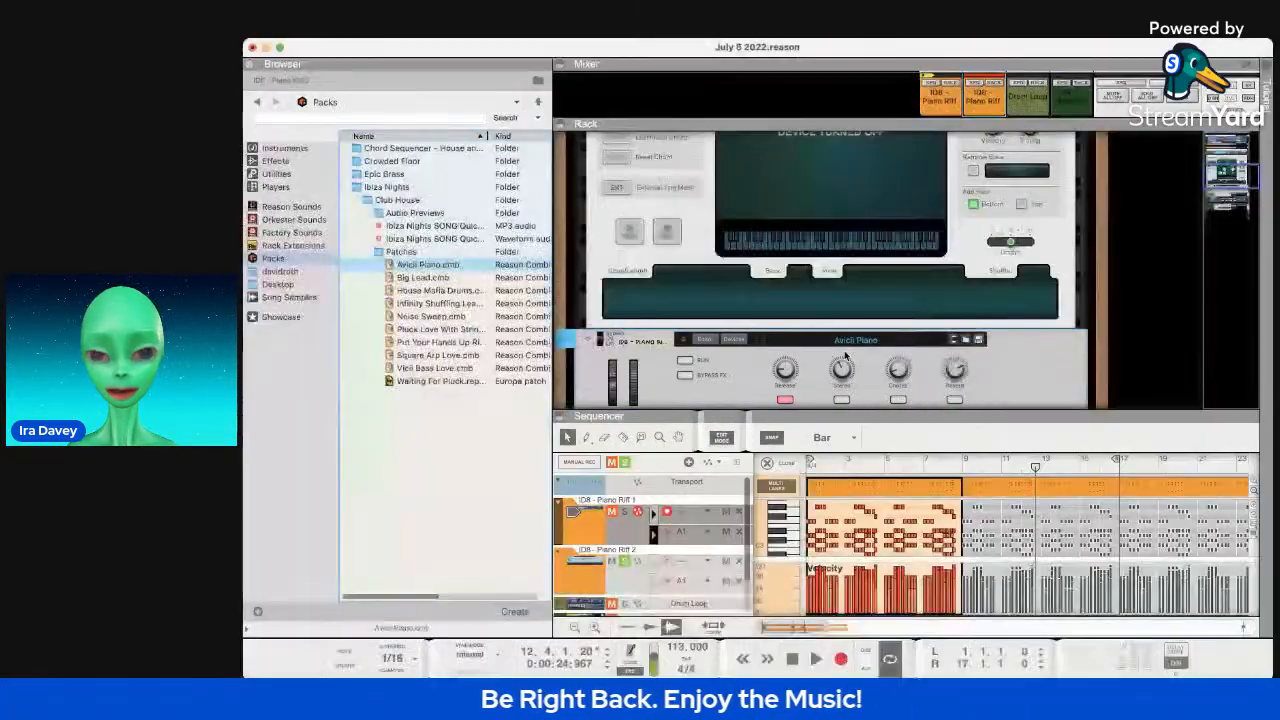
{"action": "scroll", "coordinate": [828, 358], "scroll_direction": "down", "scroll_amount": 3}
{"action": "left_click", "coordinate": [788, 314]}
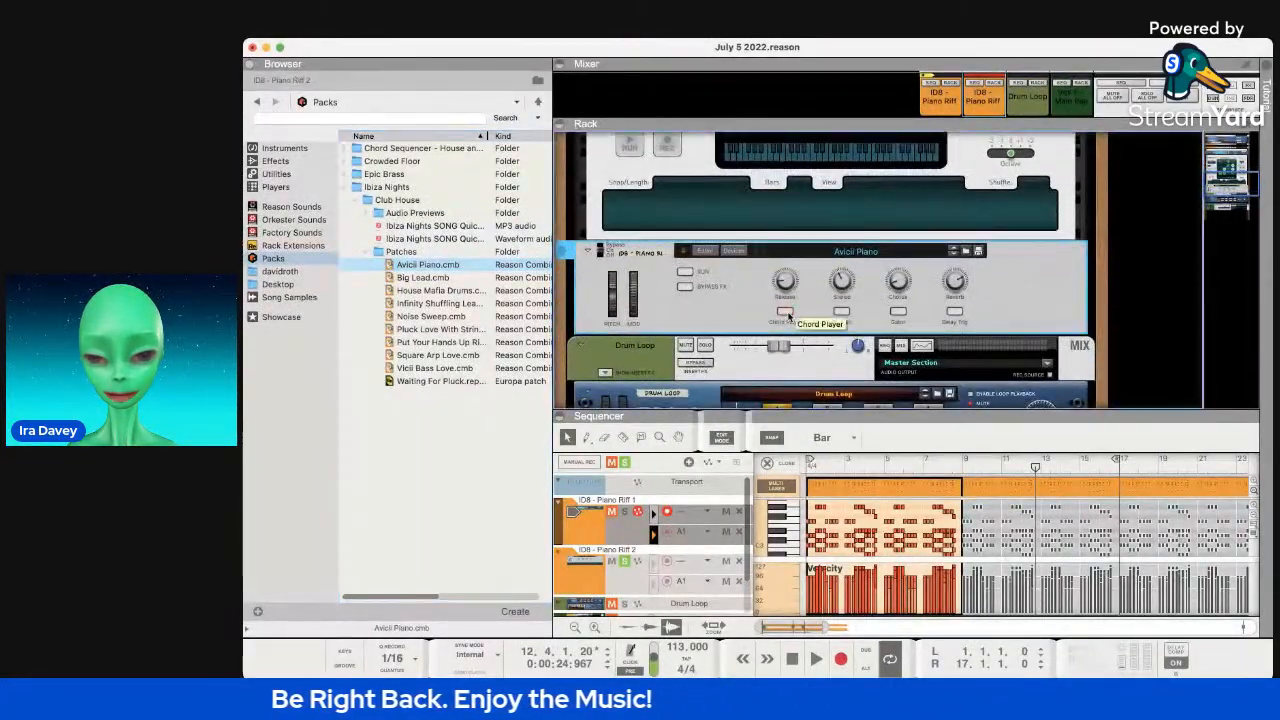
{"action": "key", "text": "space"}
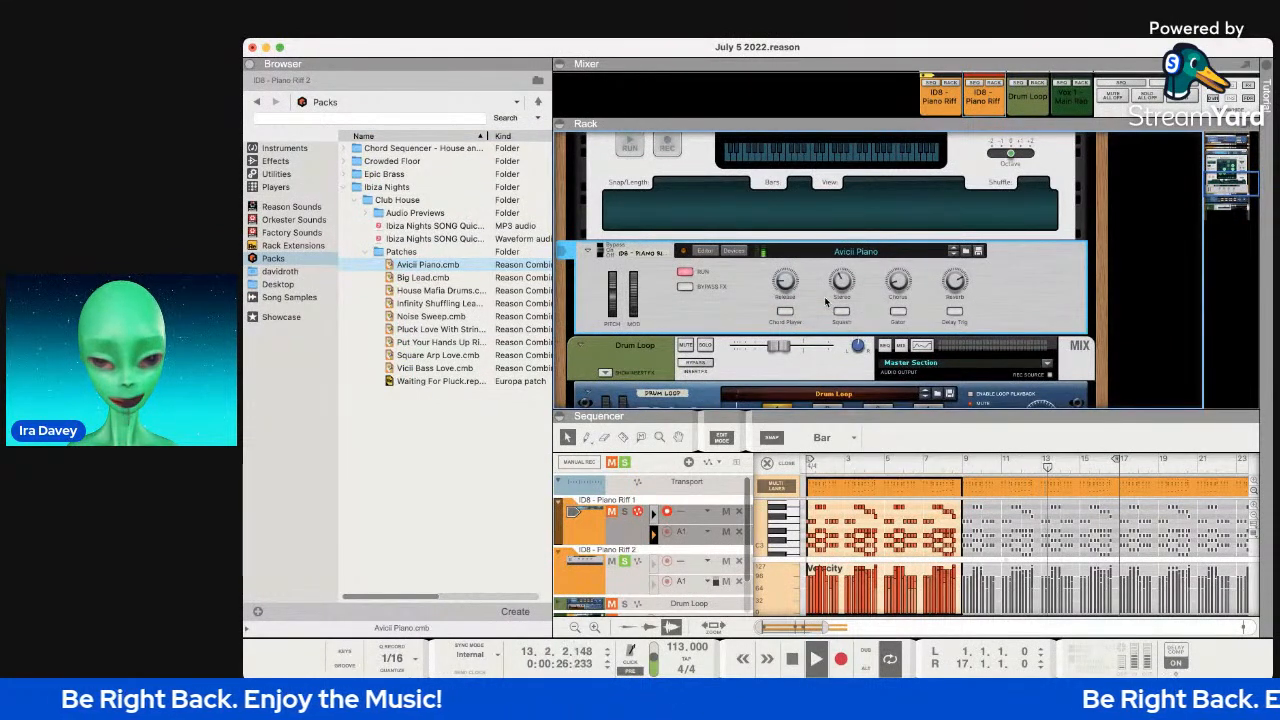
{"action": "scroll", "coordinate": [824, 296], "scroll_direction": "up", "scroll_amount": 7}
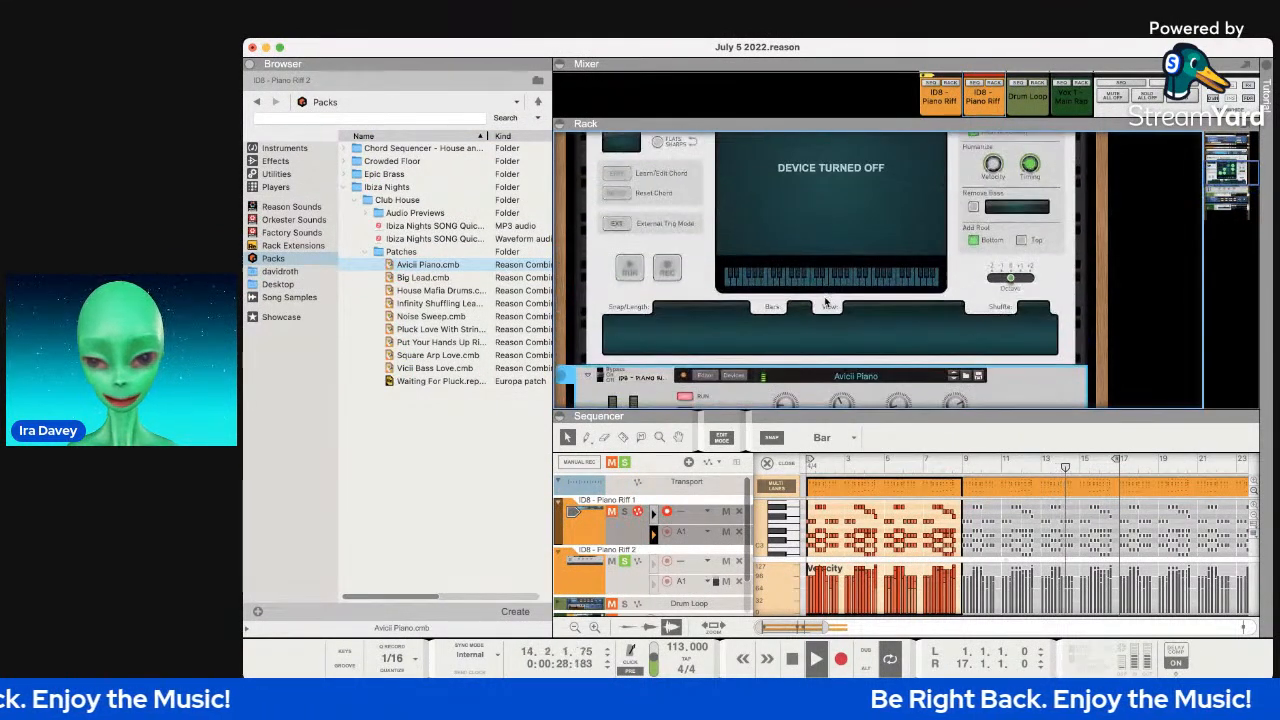
{"action": "scroll", "coordinate": [825, 302], "scroll_direction": "down", "scroll_amount": 7}
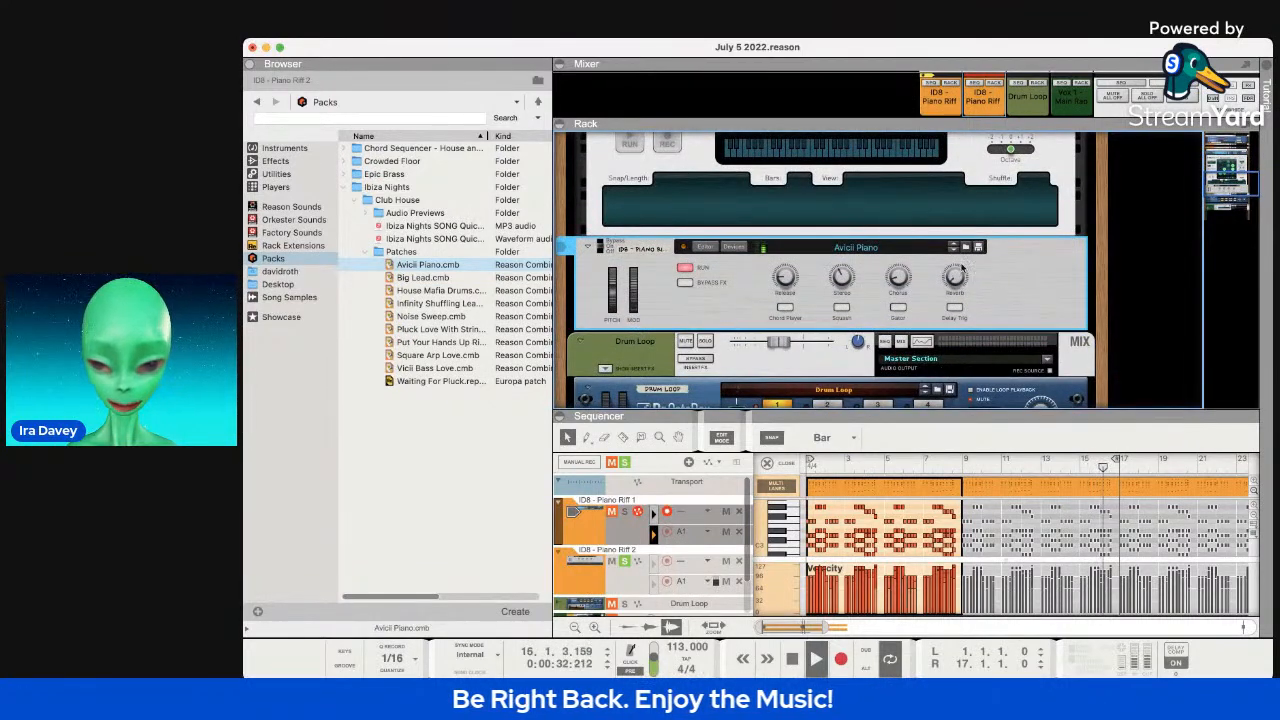
Switch on Squash and Gator, lower Release and widen Stereo, briefly testing the delay trigger.
{"action": "left_click", "coordinate": [841, 308]}
{"action": "left_click", "coordinate": [897, 308]}
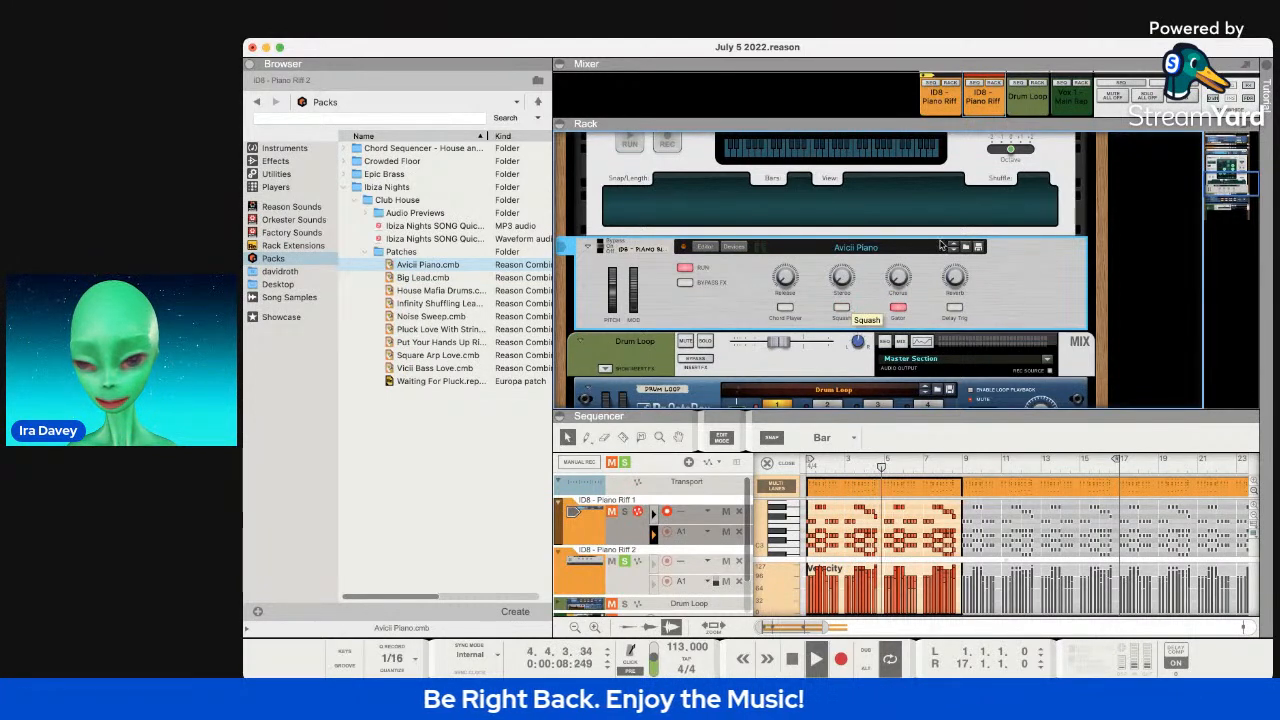
{"action": "left_click_drag", "start_coordinate": [787, 277], "coordinate": [844, 267]}
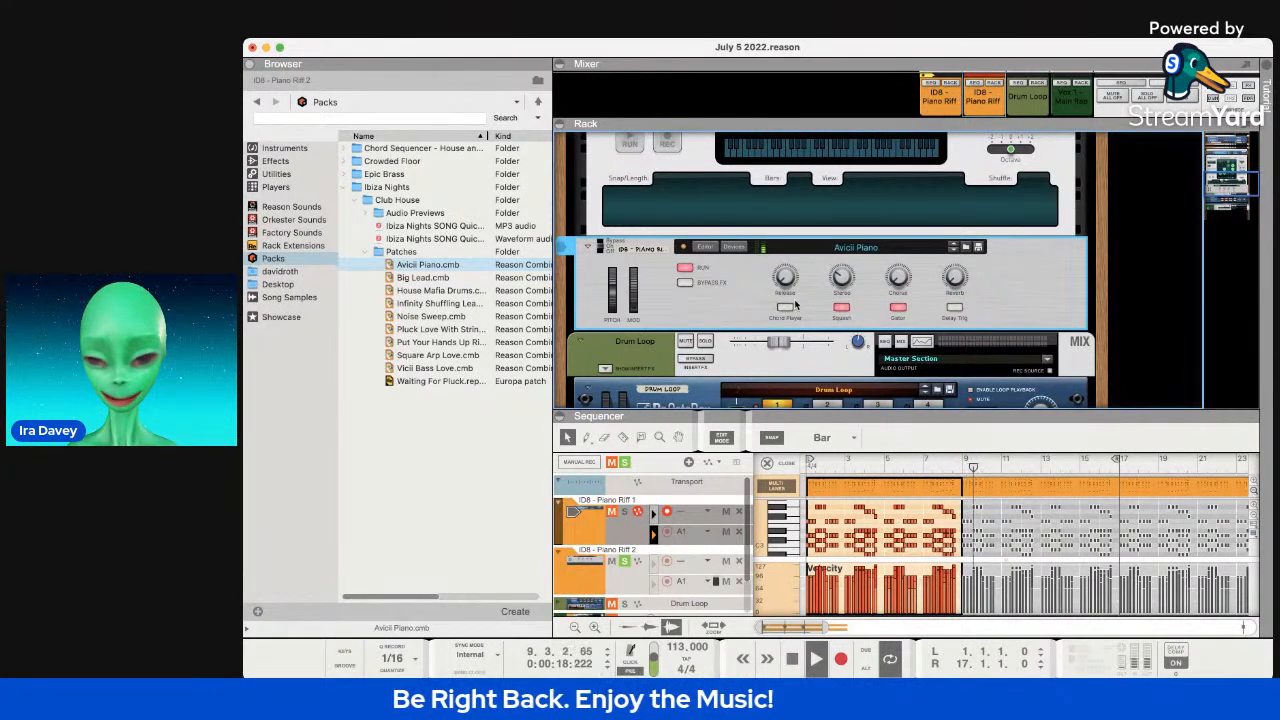
{"action": "left_click", "coordinate": [955, 308]}
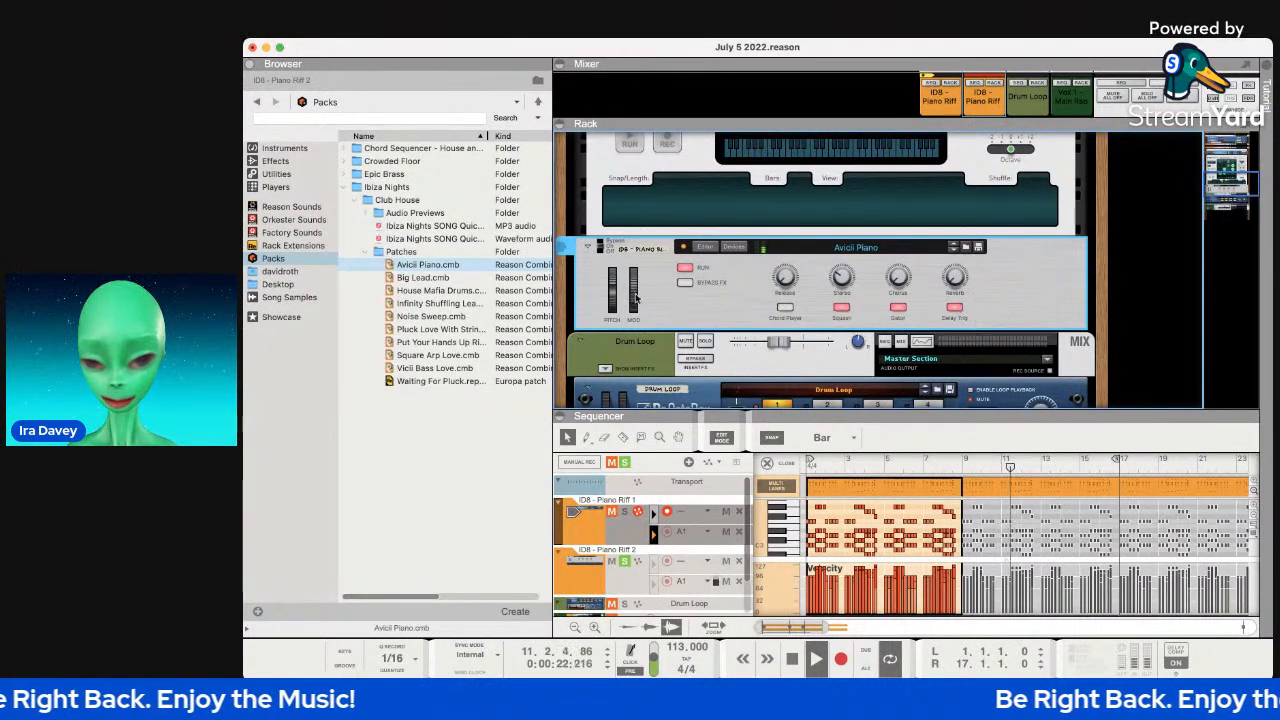
{"action": "left_click", "coordinate": [955, 308]}
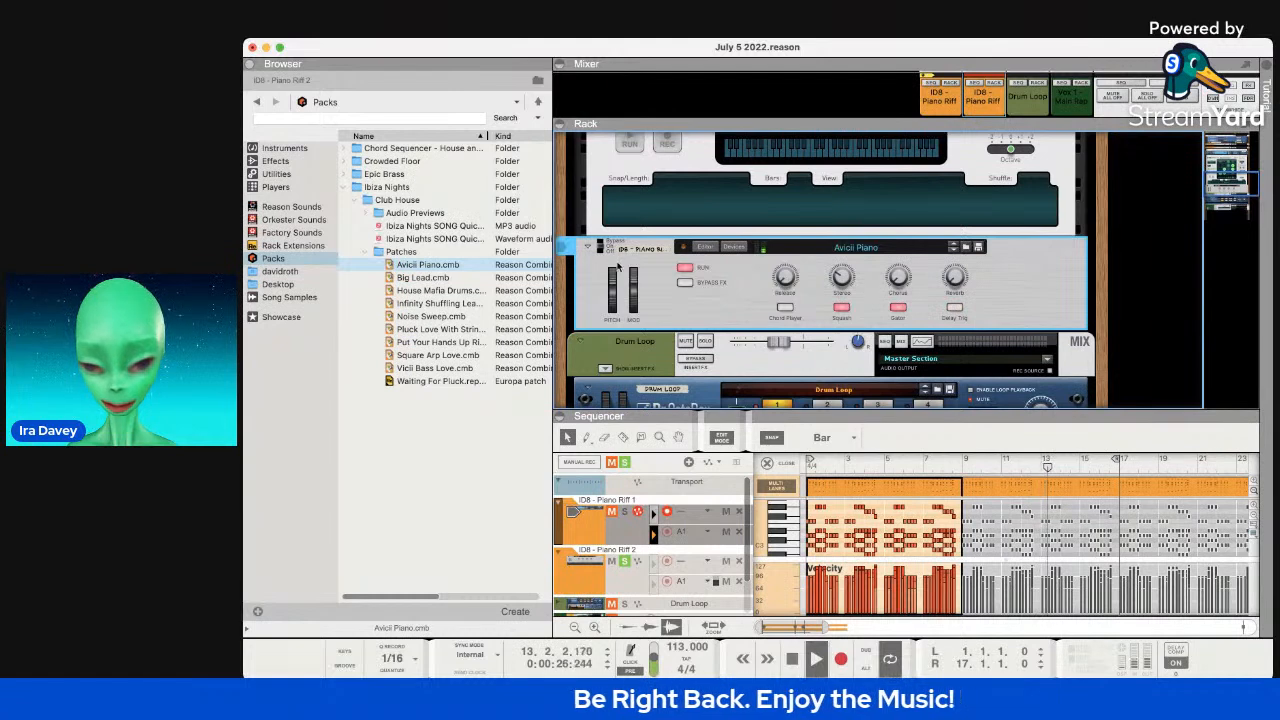
Un-bypass the effects, set Chorus to 0, re-enable chord player and Gator, and set modulation to 83.
{"action": "left_click", "coordinate": [685, 283]}
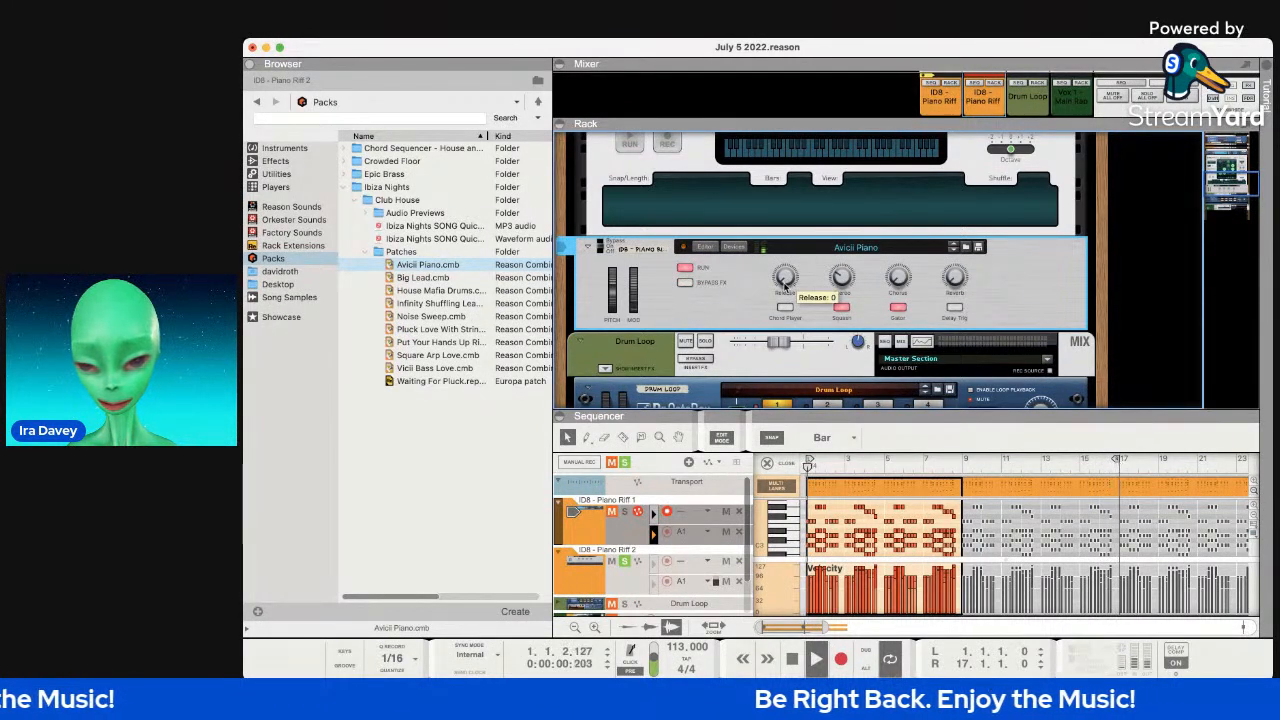
{"action": "mouse_move", "coordinate": [841, 277]}
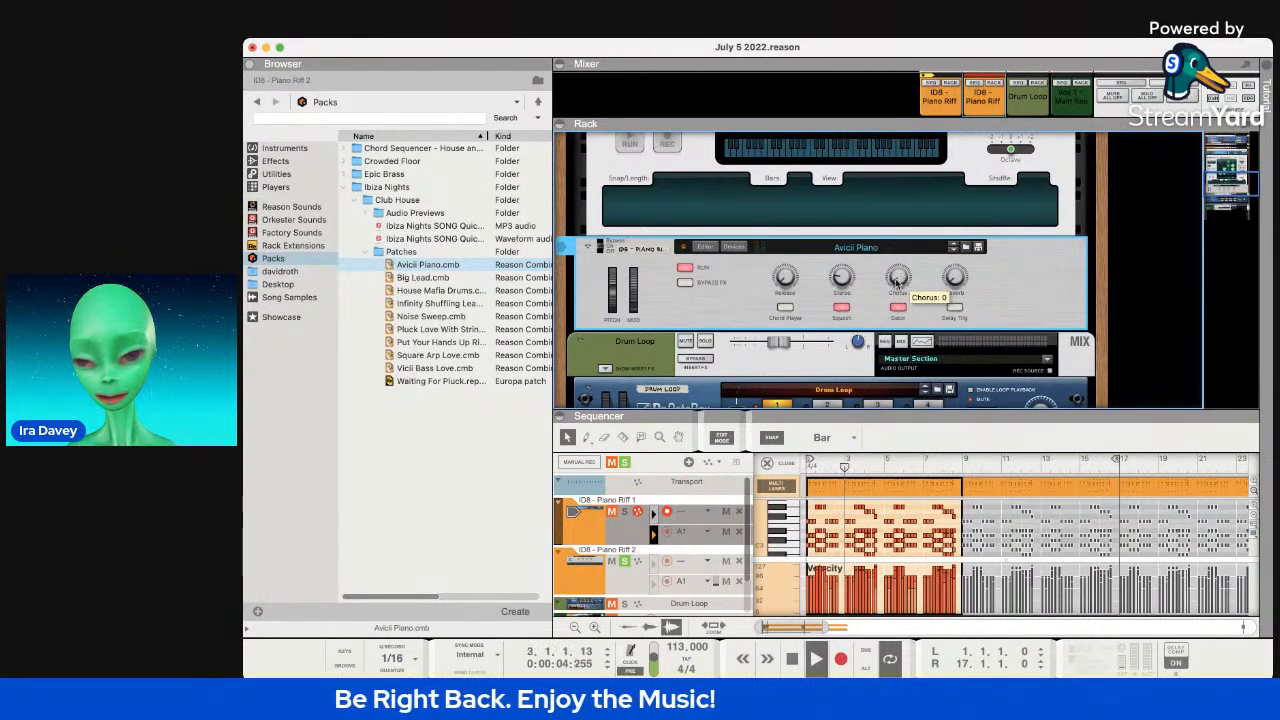
{"action": "left_click_drag", "start_coordinate": [897, 251], "coordinate": [886, 290]}
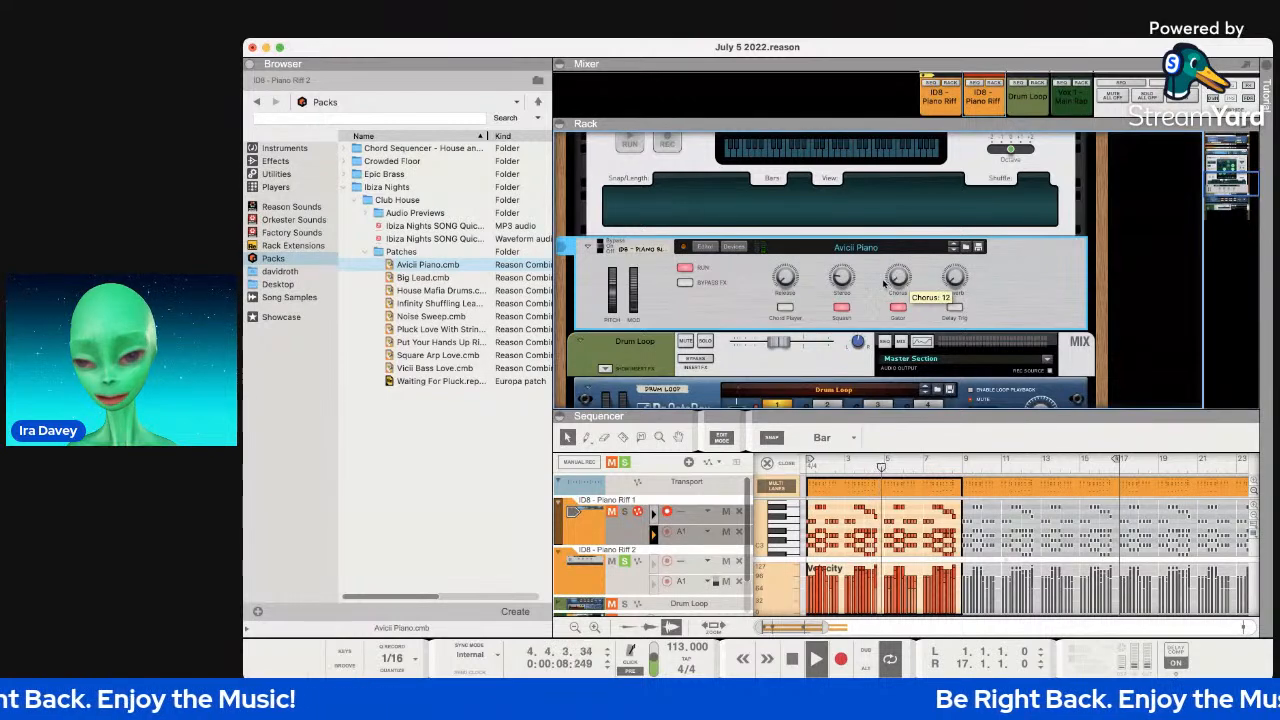
{"action": "left_click", "coordinate": [785, 308]}
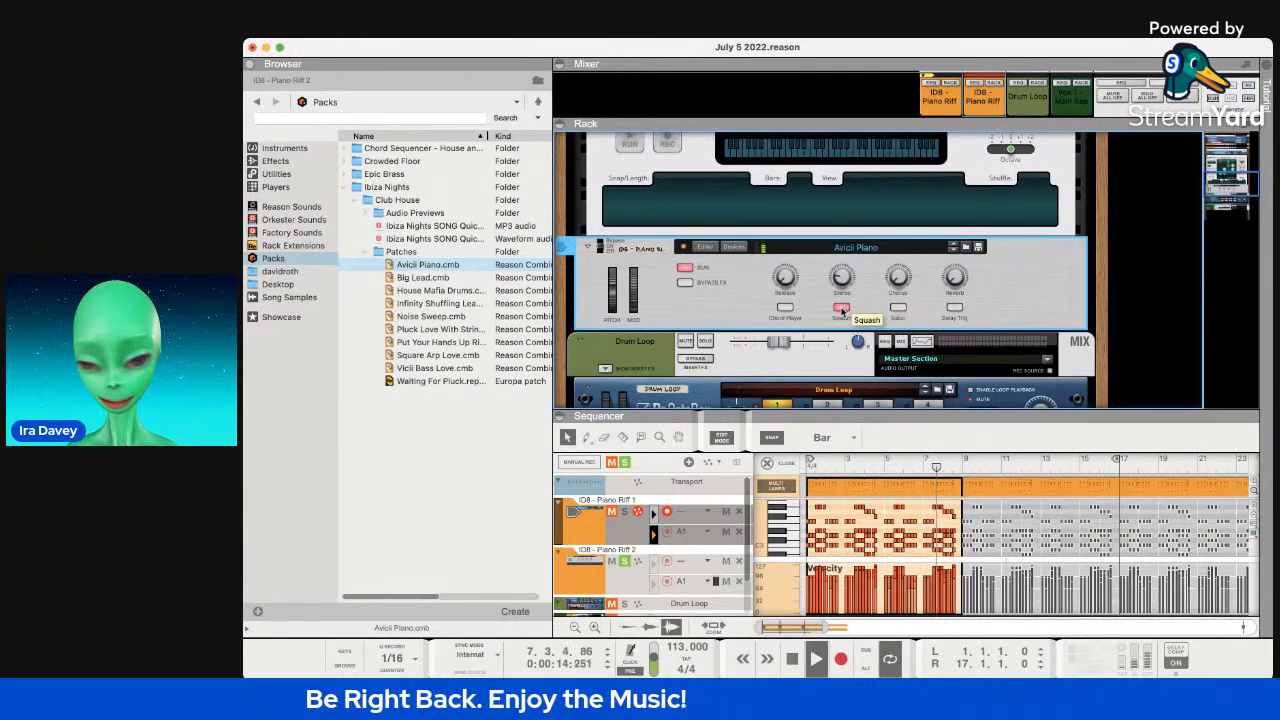
{"action": "left_click", "coordinate": [898, 307]}
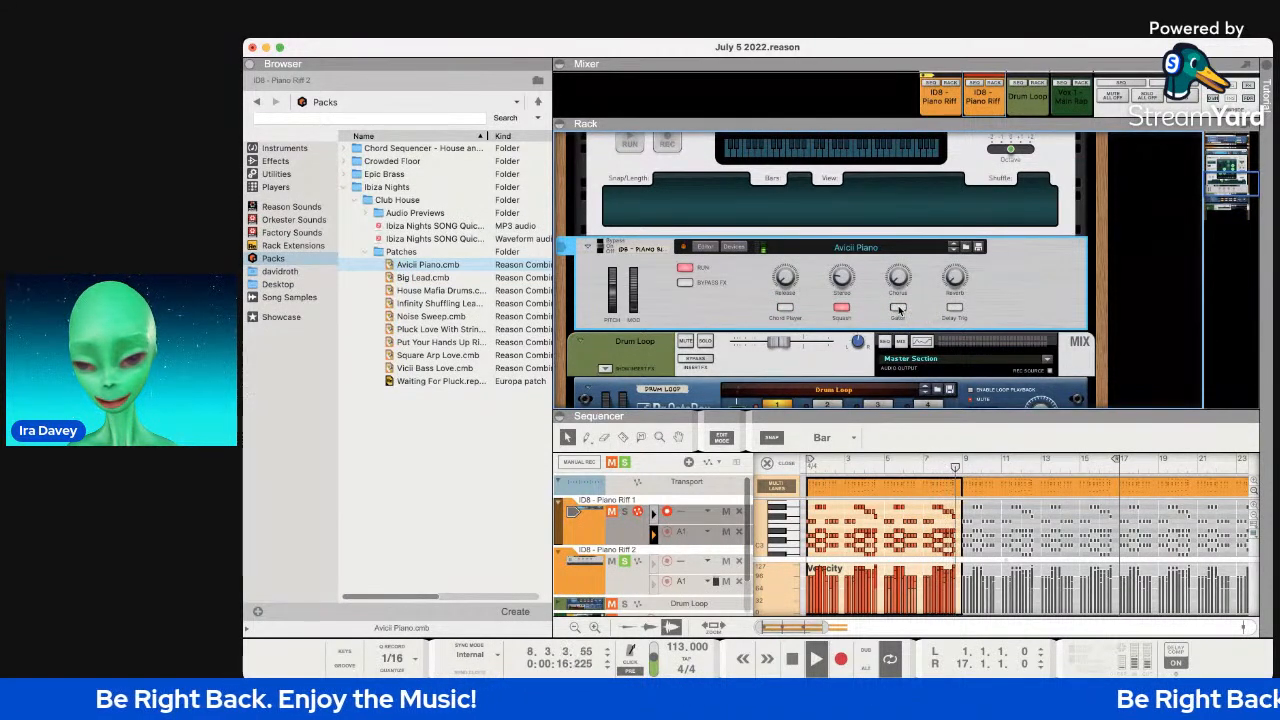
{"action": "left_click_drag", "start_coordinate": [634, 298], "coordinate": [636, 263]}
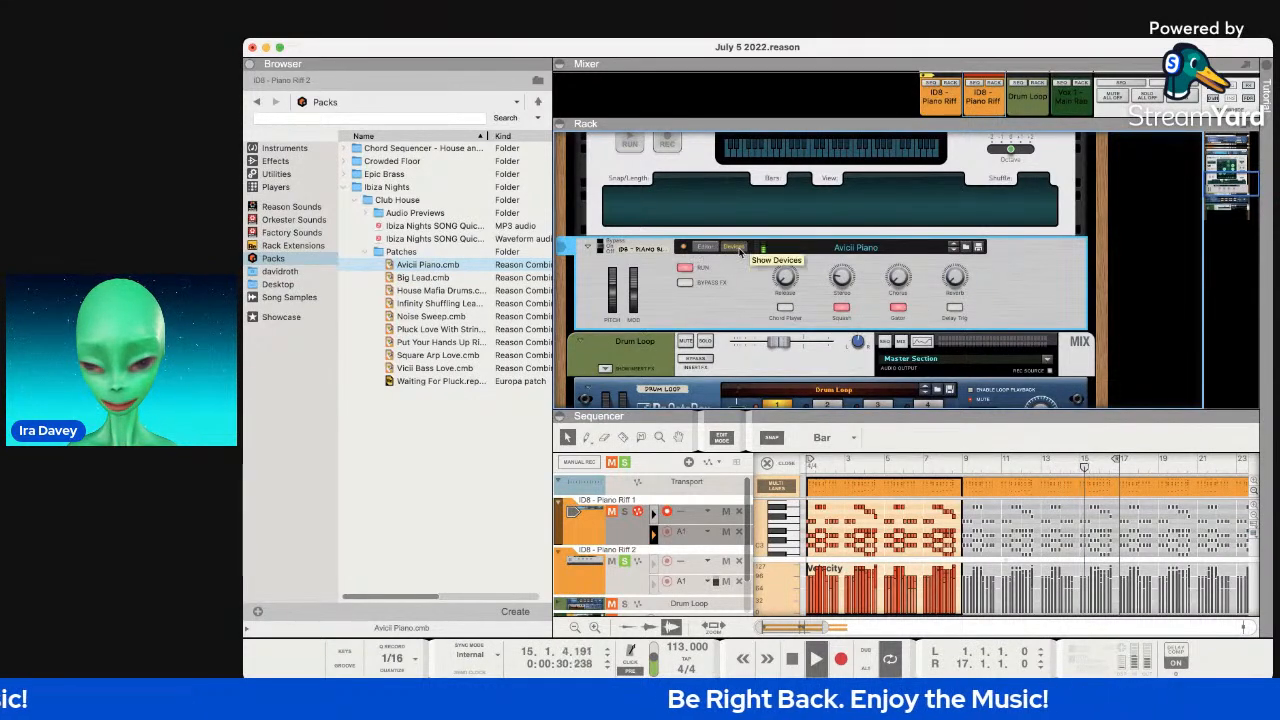
Show the Avicii Piano combinator's internal devices and turn off Bypass FX and Run.
{"action": "left_click", "coordinate": [737, 249]}
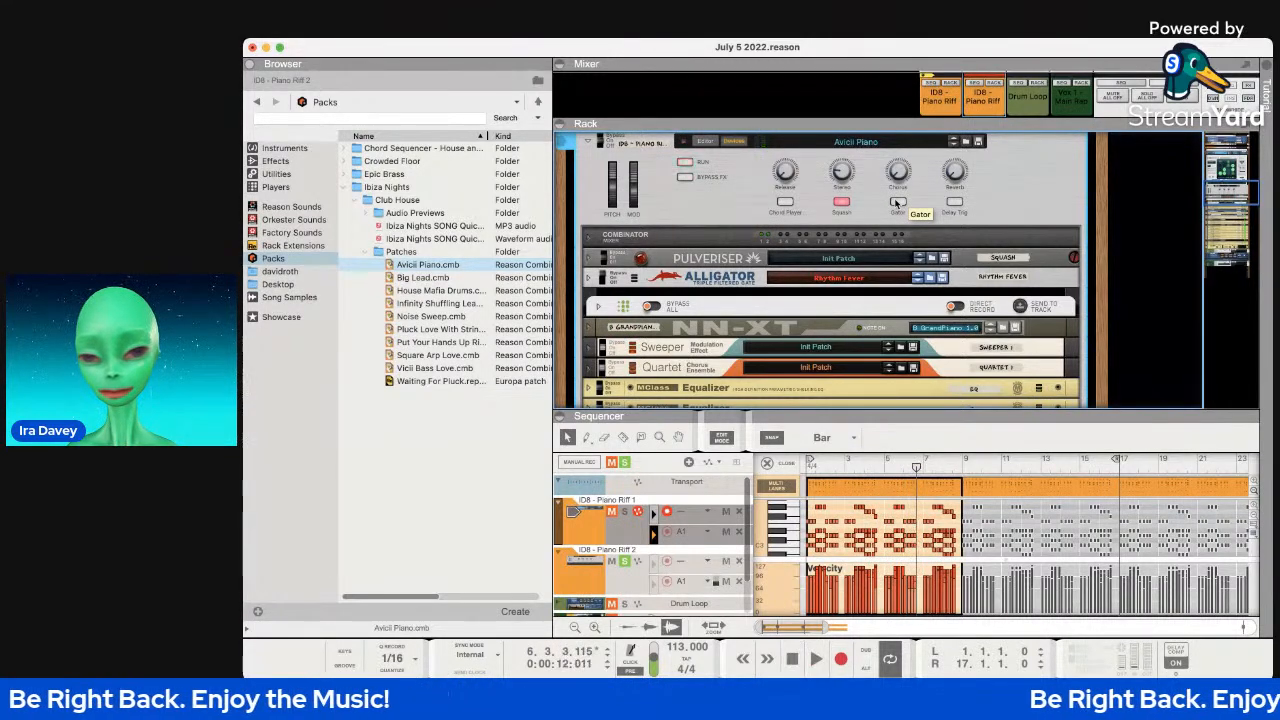
{"action": "scroll", "coordinate": [897, 203], "scroll_direction": "up", "scroll_amount": 2}
{"action": "scroll", "coordinate": [897, 203], "scroll_direction": "up", "scroll_amount": 1}
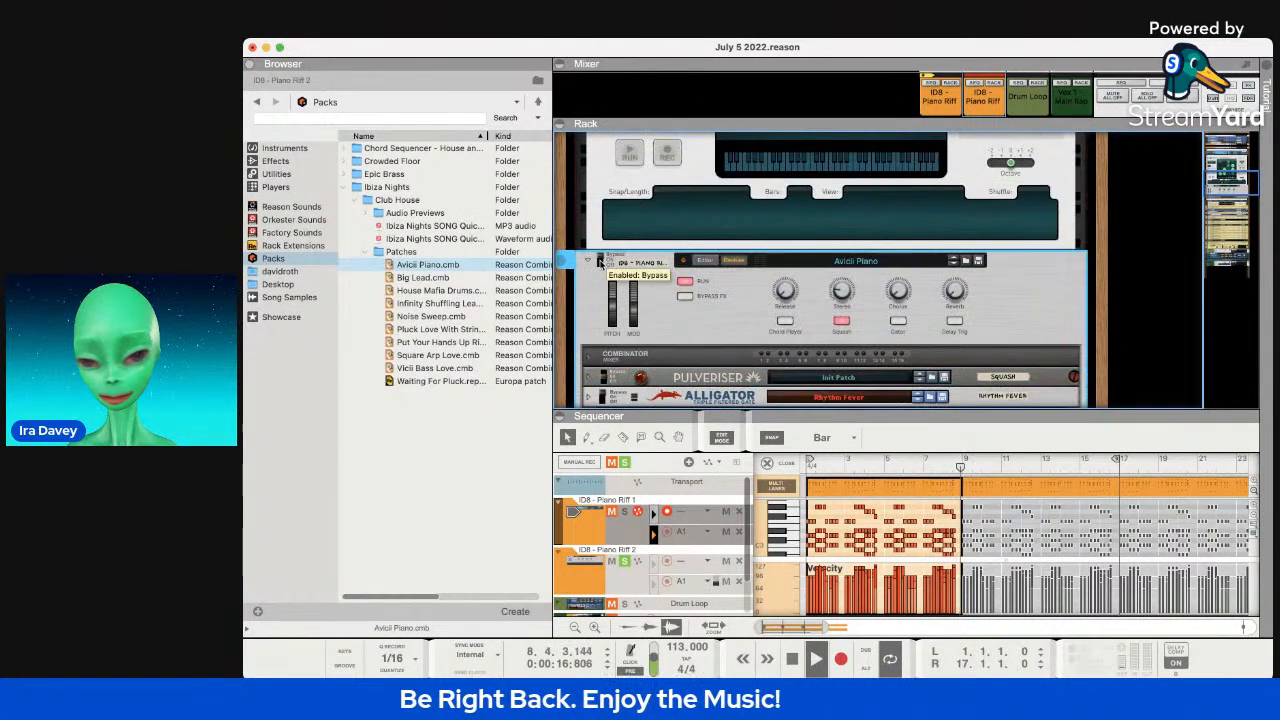
{"action": "left_click", "coordinate": [682, 298]}
{"action": "left_click", "coordinate": [685, 282]}
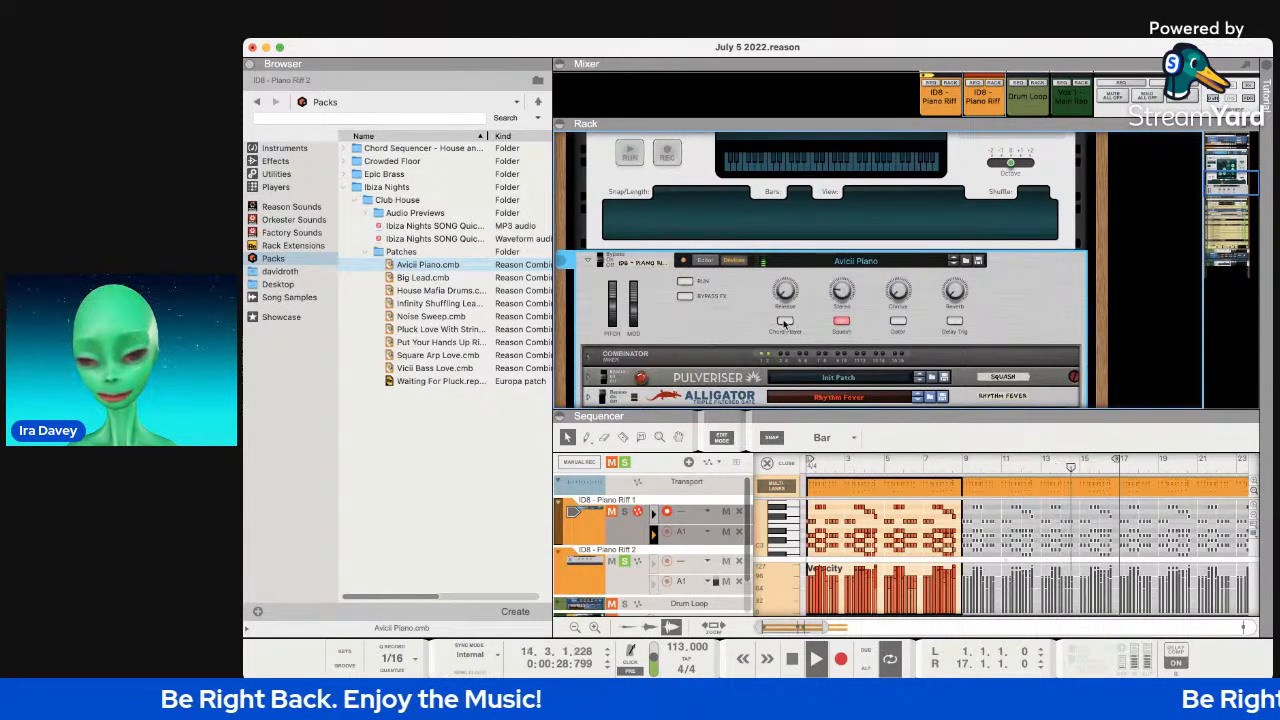
Raise the combinator Release from 2 to 6 and unfold the Alligator gate panel.
{"action": "mouse_move", "coordinate": [785, 295]}
{"action": "left_click_drag", "start_coordinate": [785, 295], "coordinate": [785, 294]}
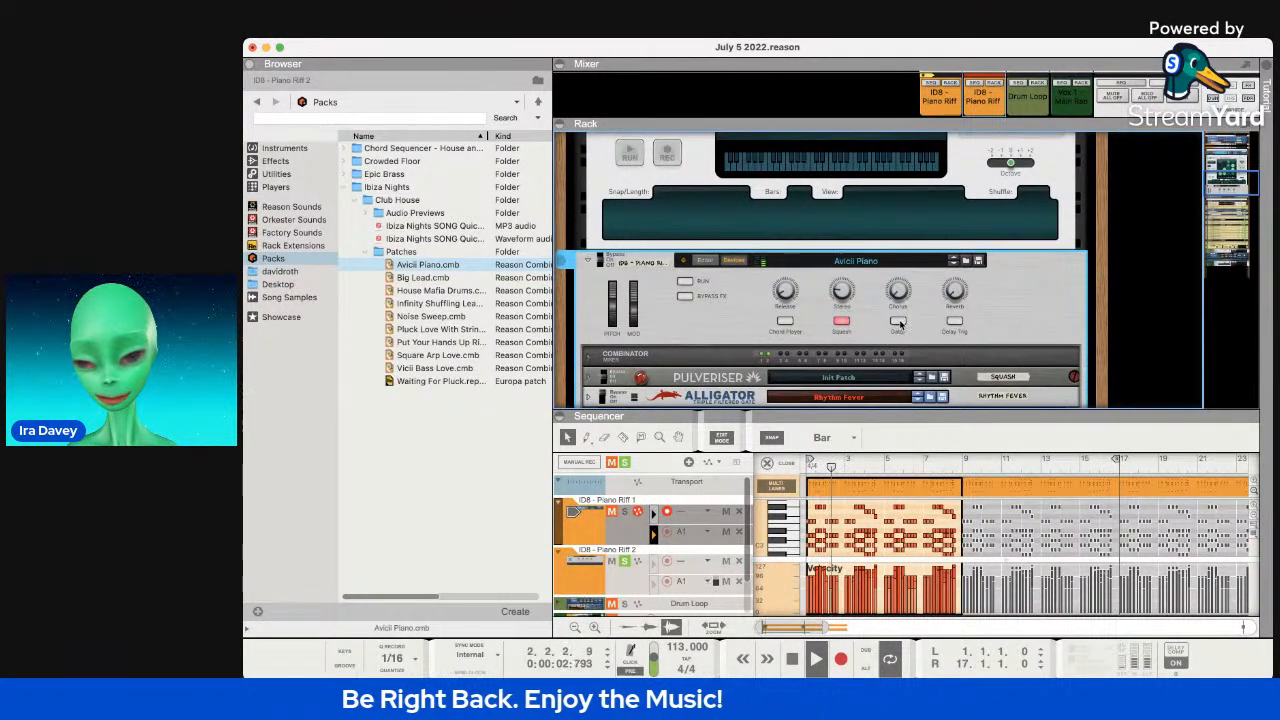
{"action": "scroll", "coordinate": [883, 320], "scroll_direction": "down", "scroll_amount": 3}
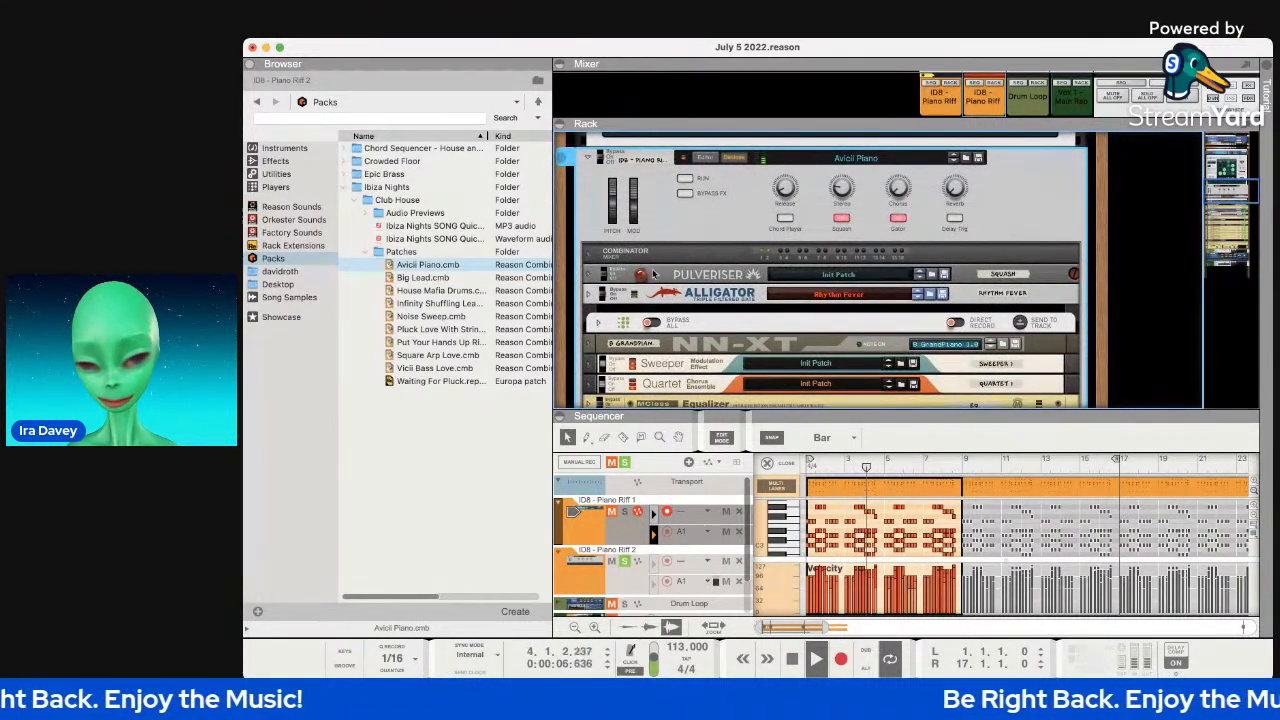
{"action": "left_click", "coordinate": [589, 294]}
{"action": "scroll", "coordinate": [740, 220], "scroll_direction": "down", "scroll_amount": 3}
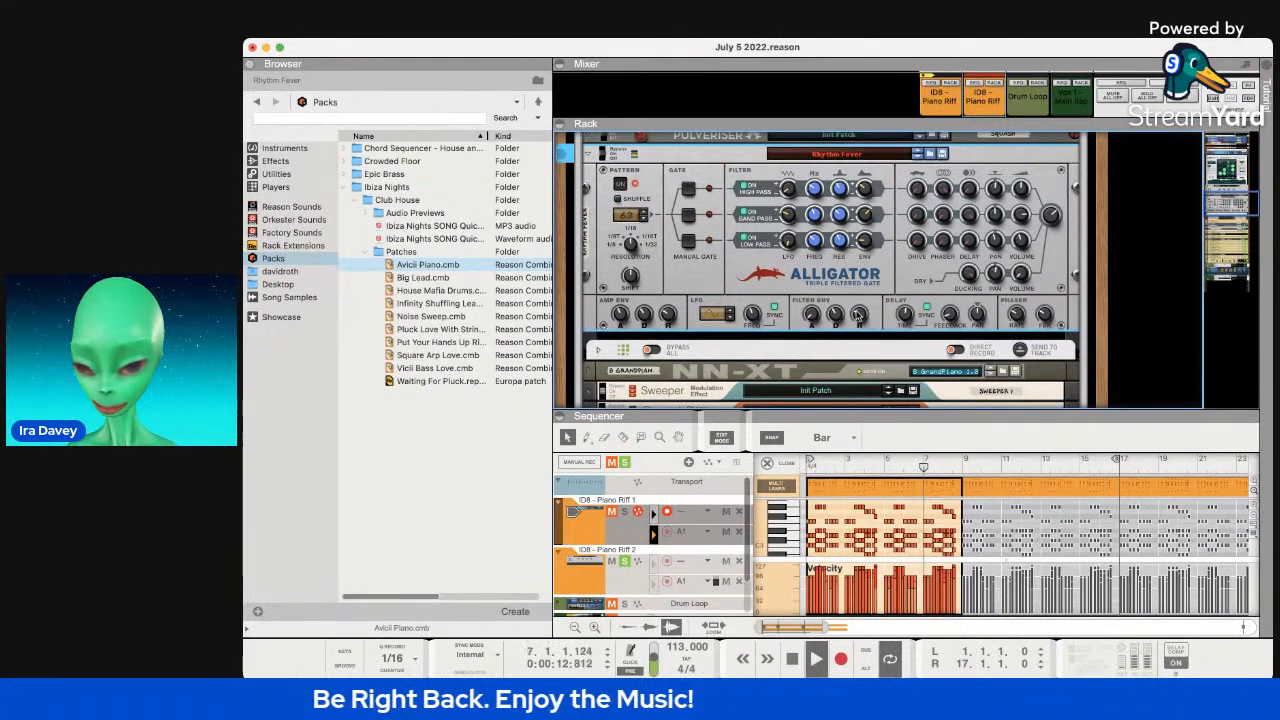
{"action": "mouse_move", "coordinate": [857, 314]}
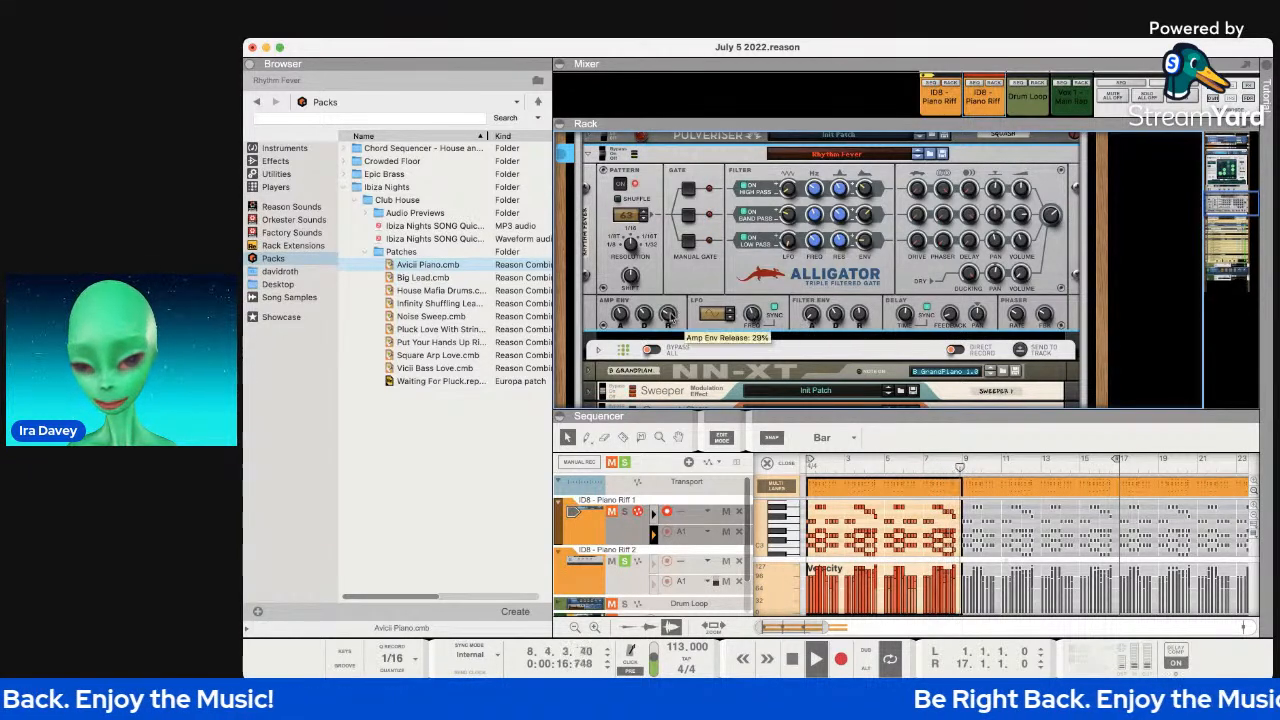
{"action": "mouse_move", "coordinate": [674, 309]}
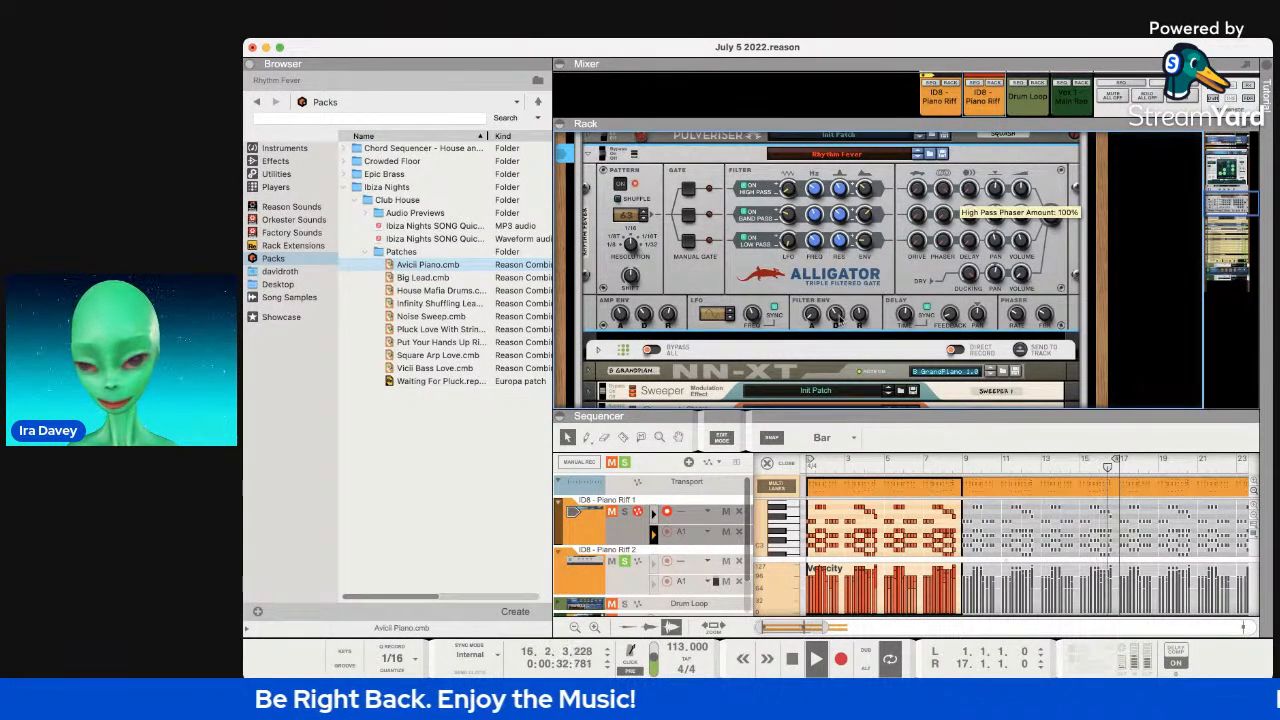
{"action": "scroll", "coordinate": [846, 300], "scroll_direction": "up", "scroll_amount": 3}
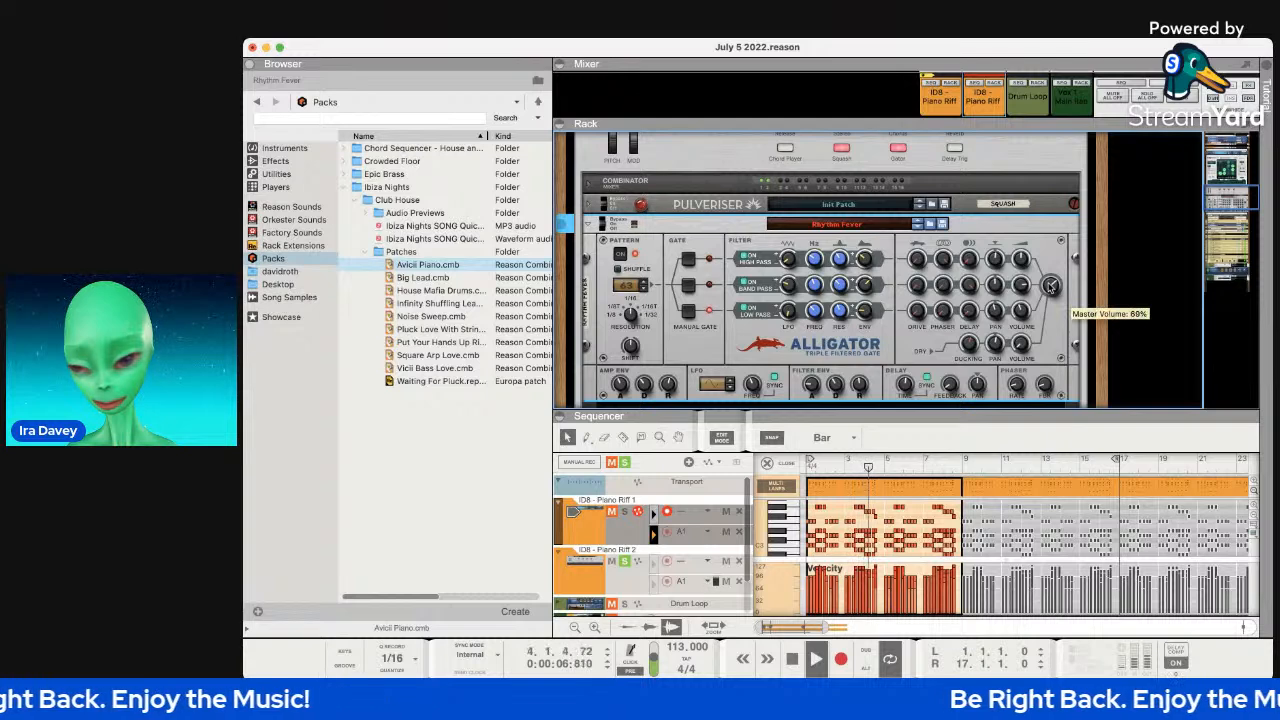
Turn the Alligator's Master Volume knob up from 17% to about 65%.
{"action": "left_click_drag", "start_coordinate": [1047, 311], "coordinate": [1050, 287]}
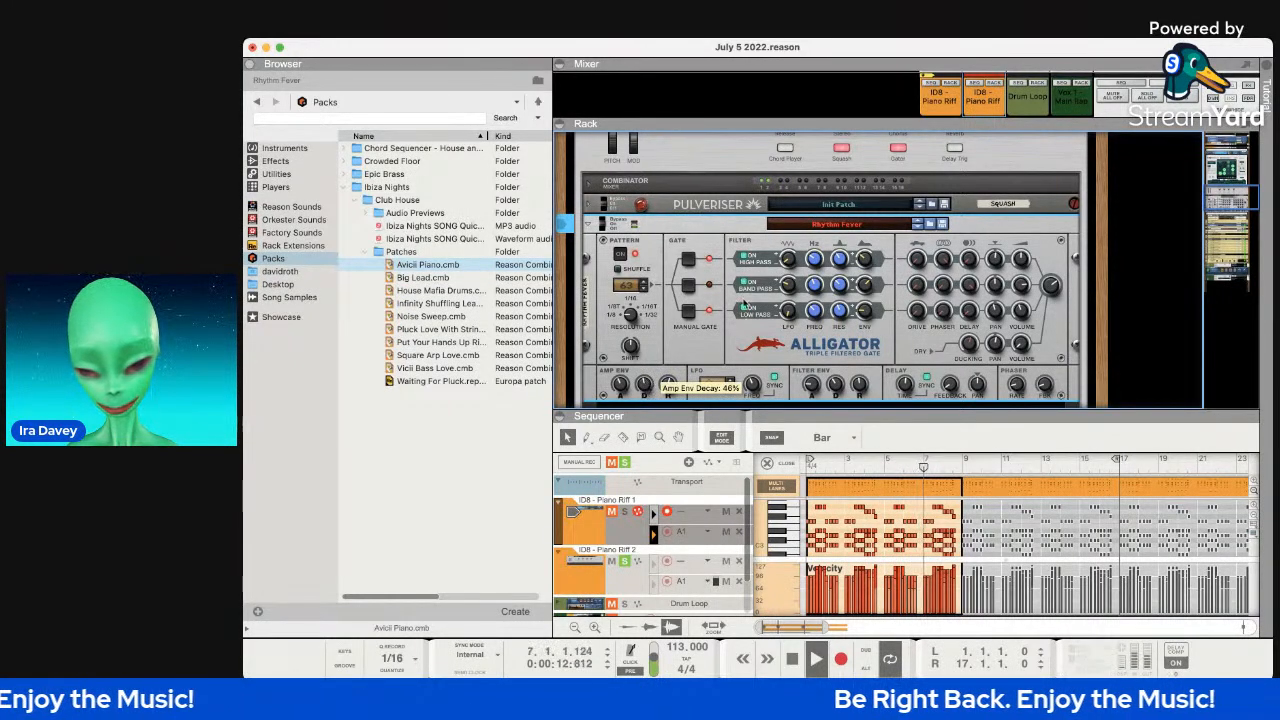
{"action": "scroll", "coordinate": [822, 342], "scroll_direction": "down", "scroll_amount": 1}
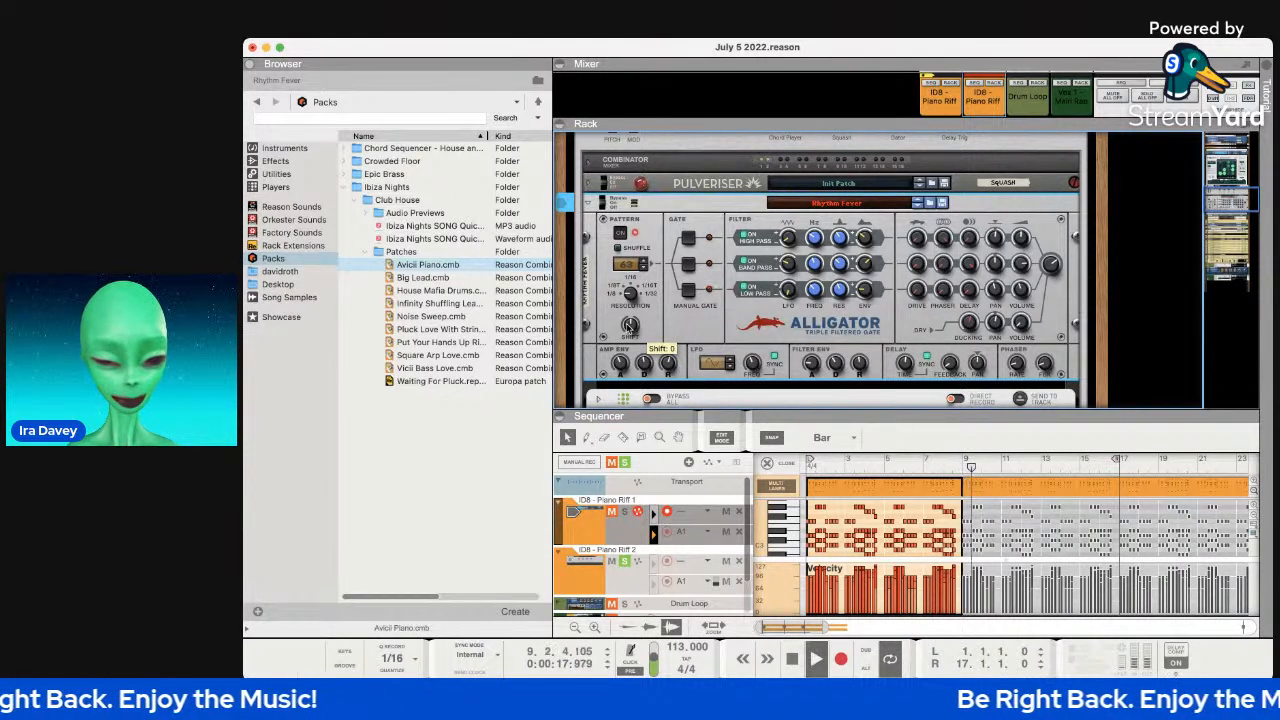
Set Alligator pattern shift to 7, high-pass drive 60%, delay 51% and pan 28.
{"action": "left_click_drag", "start_coordinate": [629, 327], "coordinate": [633, 323]}
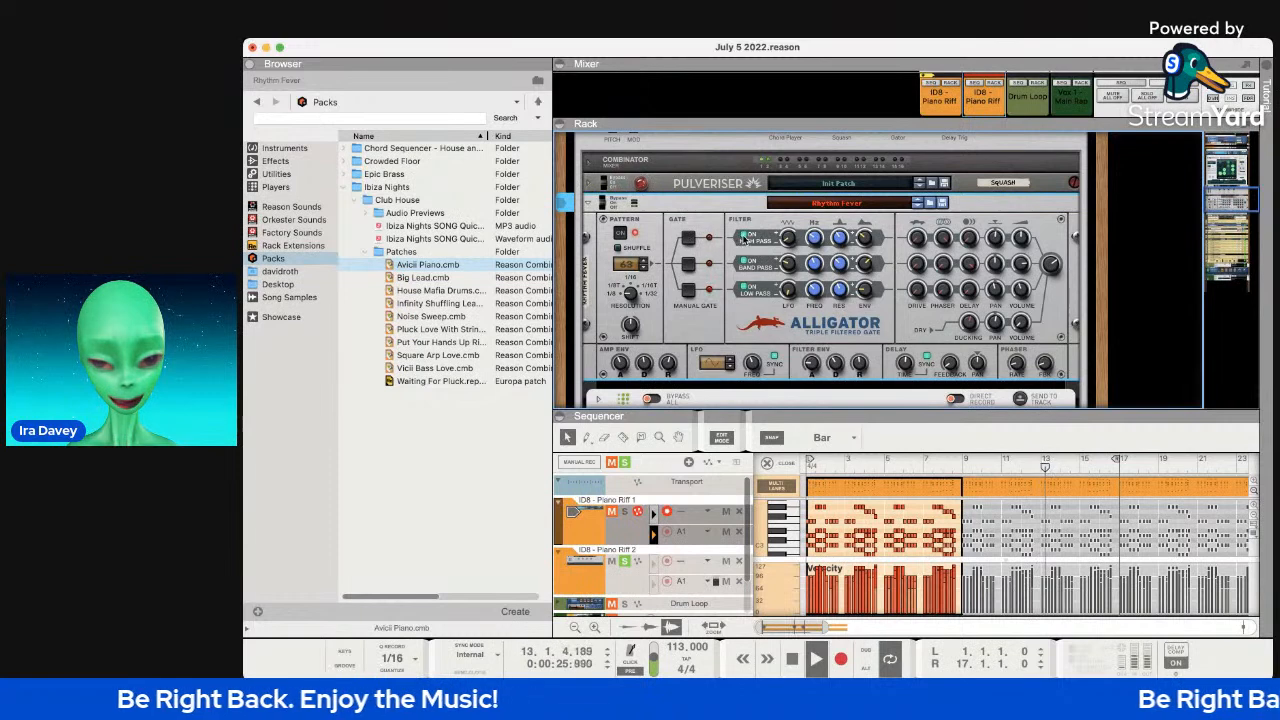
{"action": "mouse_move", "coordinate": [787, 241]}
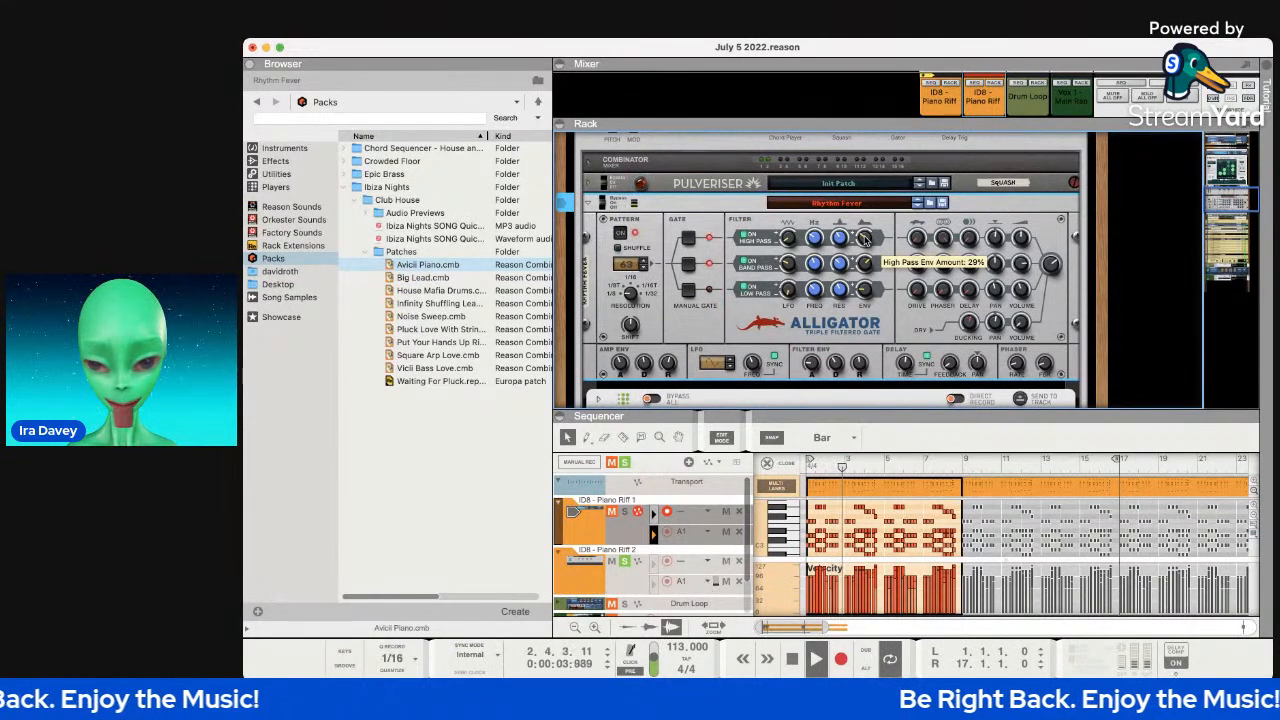
{"action": "mouse_move", "coordinate": [915, 238]}
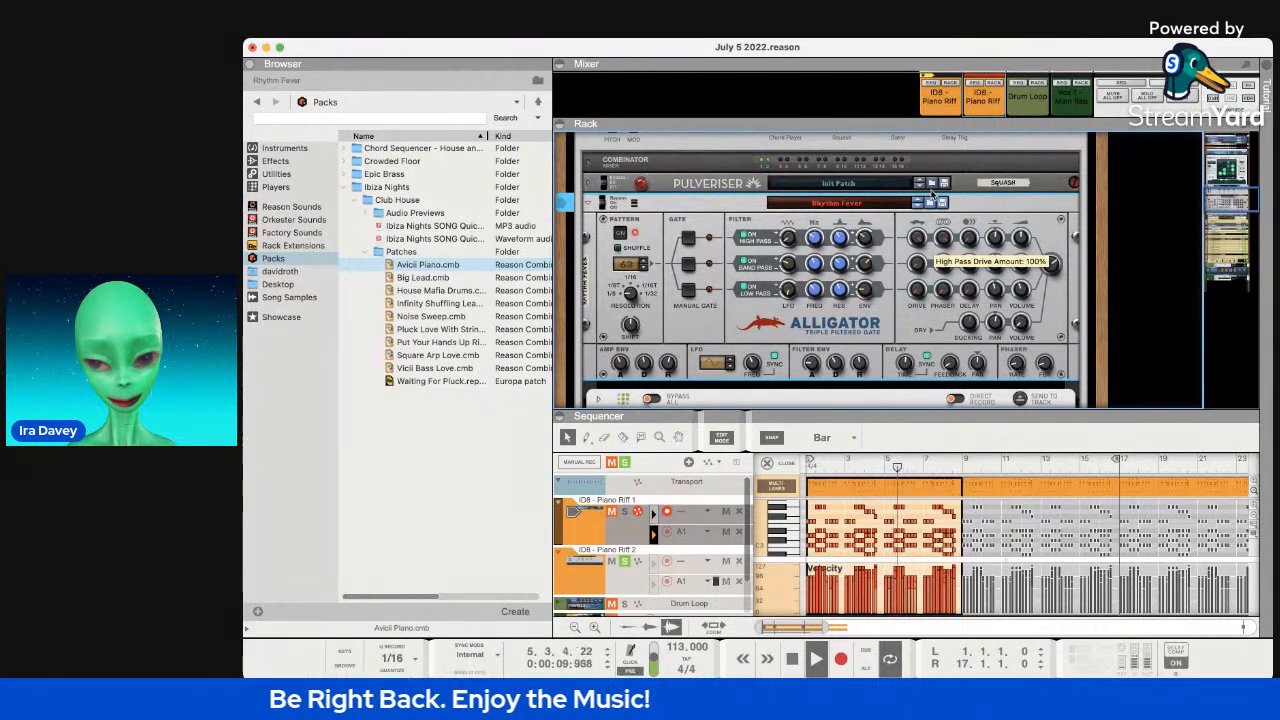
{"action": "left_click_drag", "start_coordinate": [917, 238], "coordinate": [922, 266]}
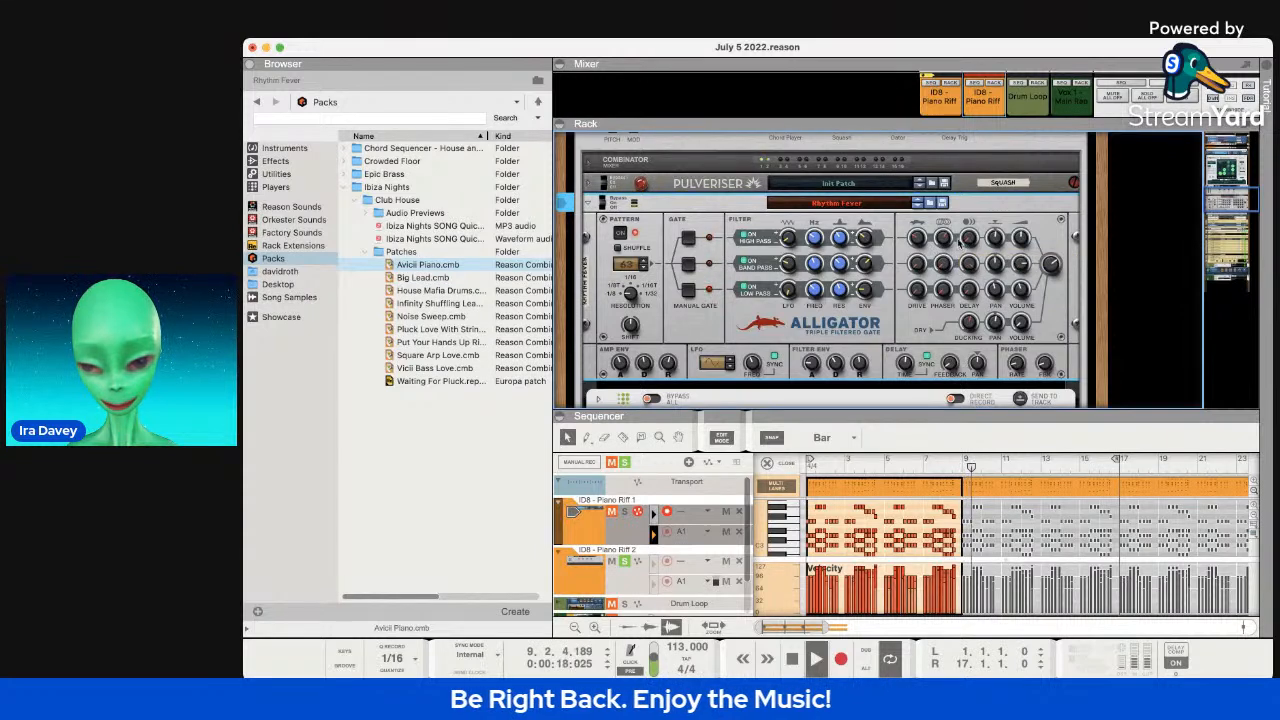
{"action": "mouse_move", "coordinate": [970, 240]}
{"action": "left_mouse_down"}
{"action": "mouse_move", "coordinate": [968, 218]}
{"action": "mouse_move", "coordinate": [990, 236]}
{"action": "left_mouse_up"}
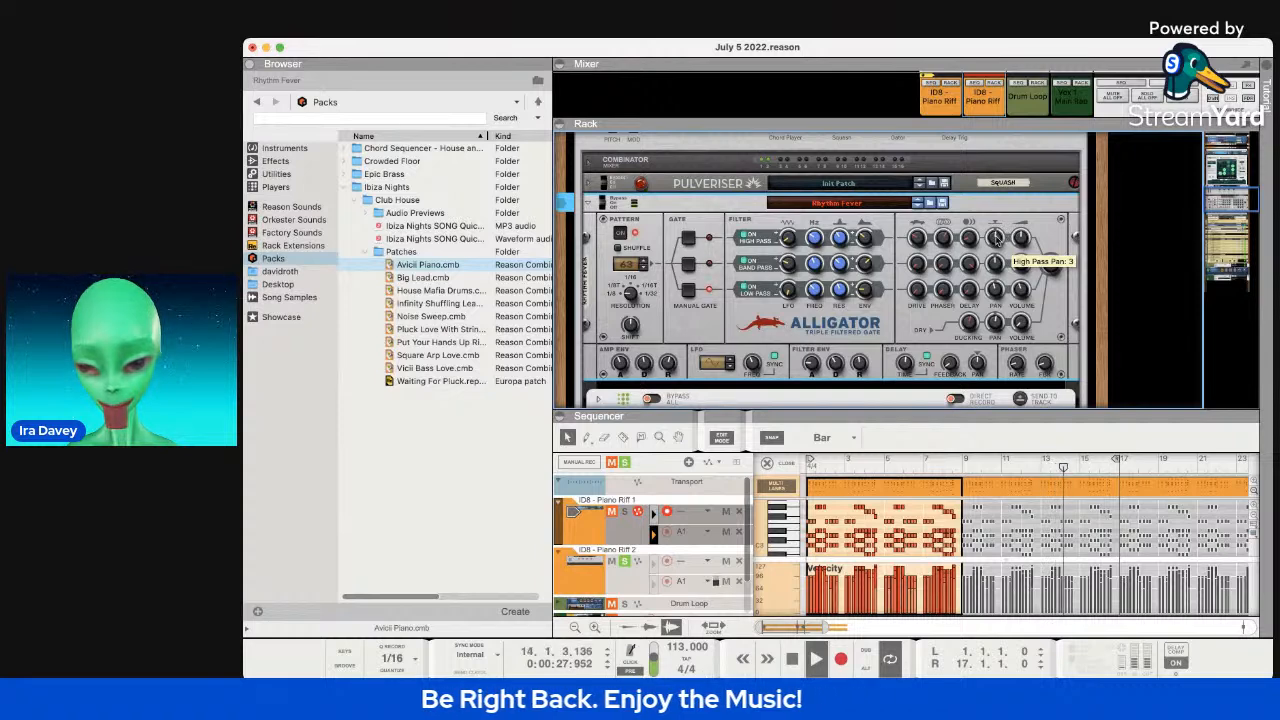
{"action": "left_click_drag", "start_coordinate": [996, 229], "coordinate": [996, 258]}
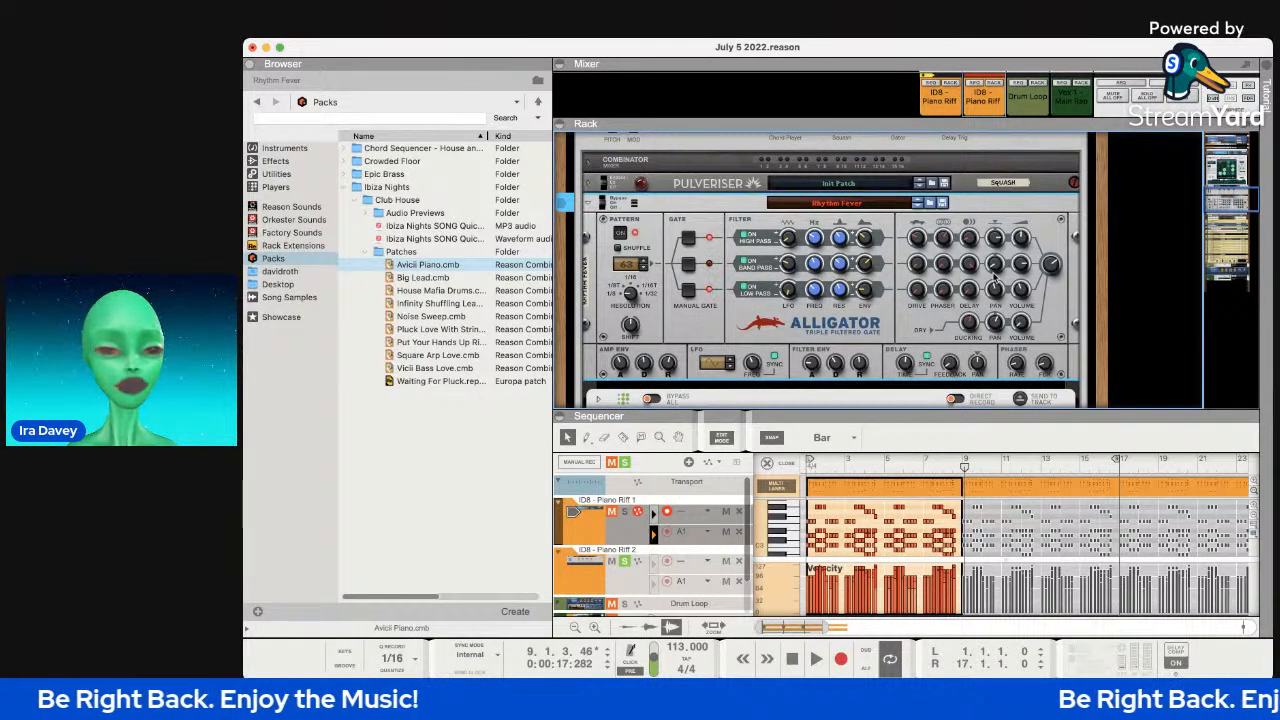
{"action": "mouse_move", "coordinate": [973, 270]}
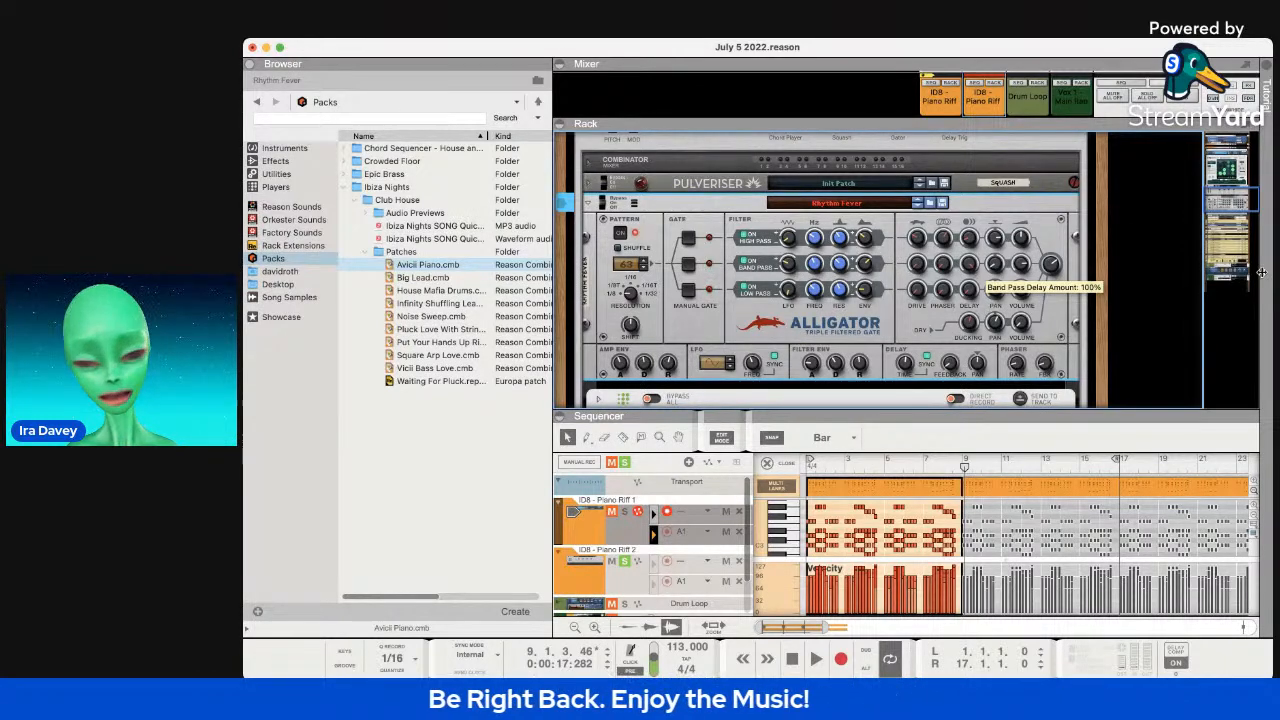
Fold up the Alligator panel and drag the divider to make the sequencer taller.
{"action": "scroll", "coordinate": [1138, 312], "scroll_direction": "down", "scroll_amount": 10}
{"action": "scroll", "coordinate": [1138, 312], "scroll_direction": "up", "scroll_amount": 10}
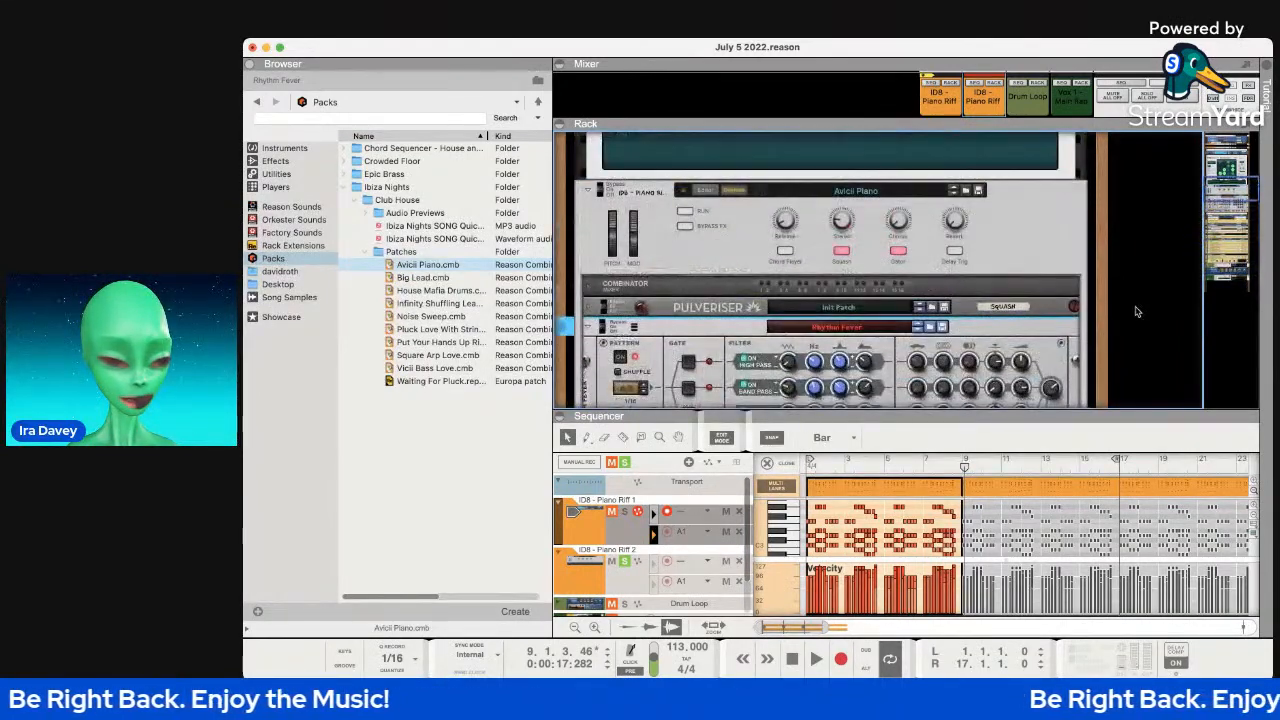
{"action": "left_click", "coordinate": [588, 326]}
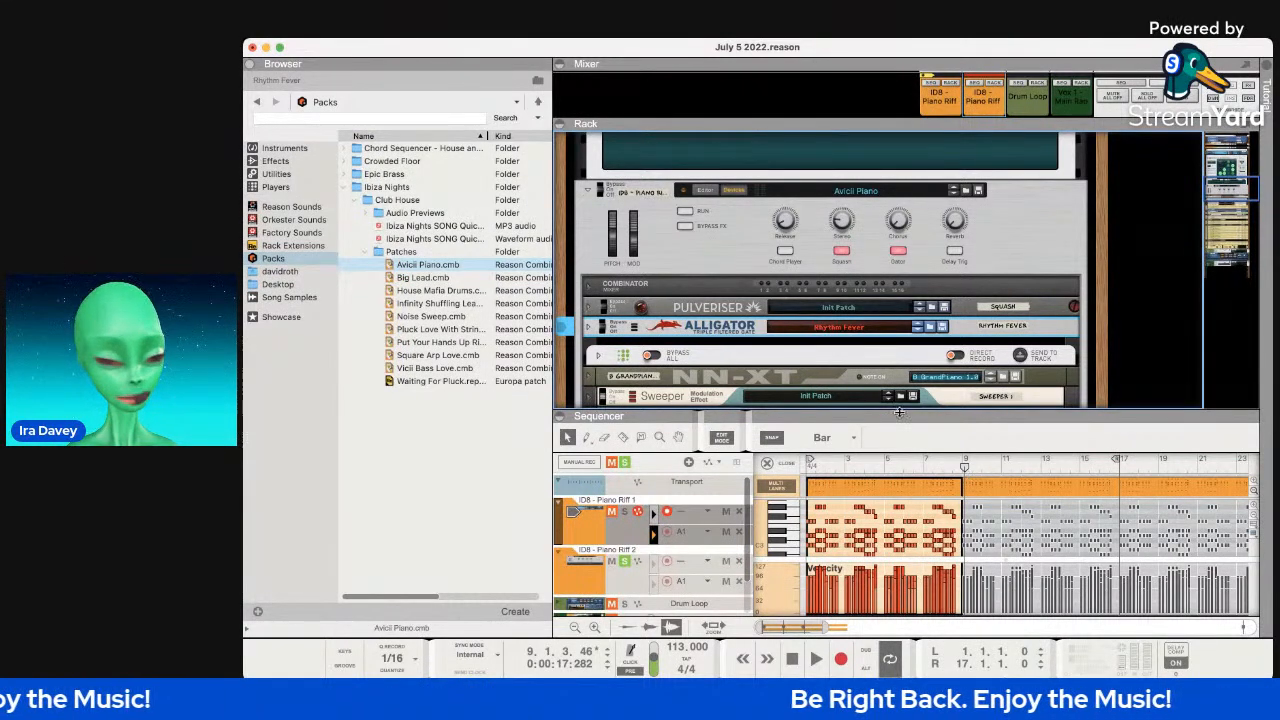
{"action": "left_click_drag", "start_coordinate": [912, 435], "coordinate": [899, 360]}
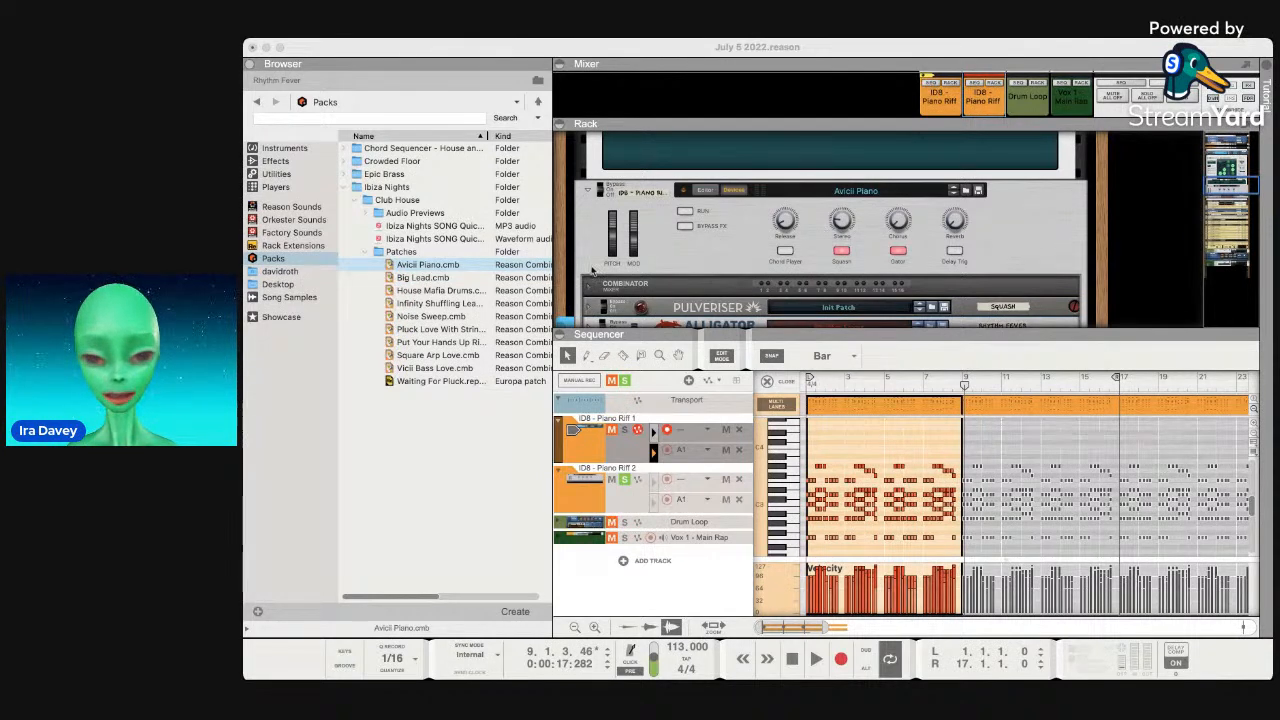
Select the Vox 1 - Main Rap track and its audio clip.
{"action": "scroll", "coordinate": [1133, 530], "scroll_direction": "right", "scroll_amount": 5}
{"action": "scroll", "coordinate": [1133, 530], "scroll_direction": "left", "scroll_amount": 5}
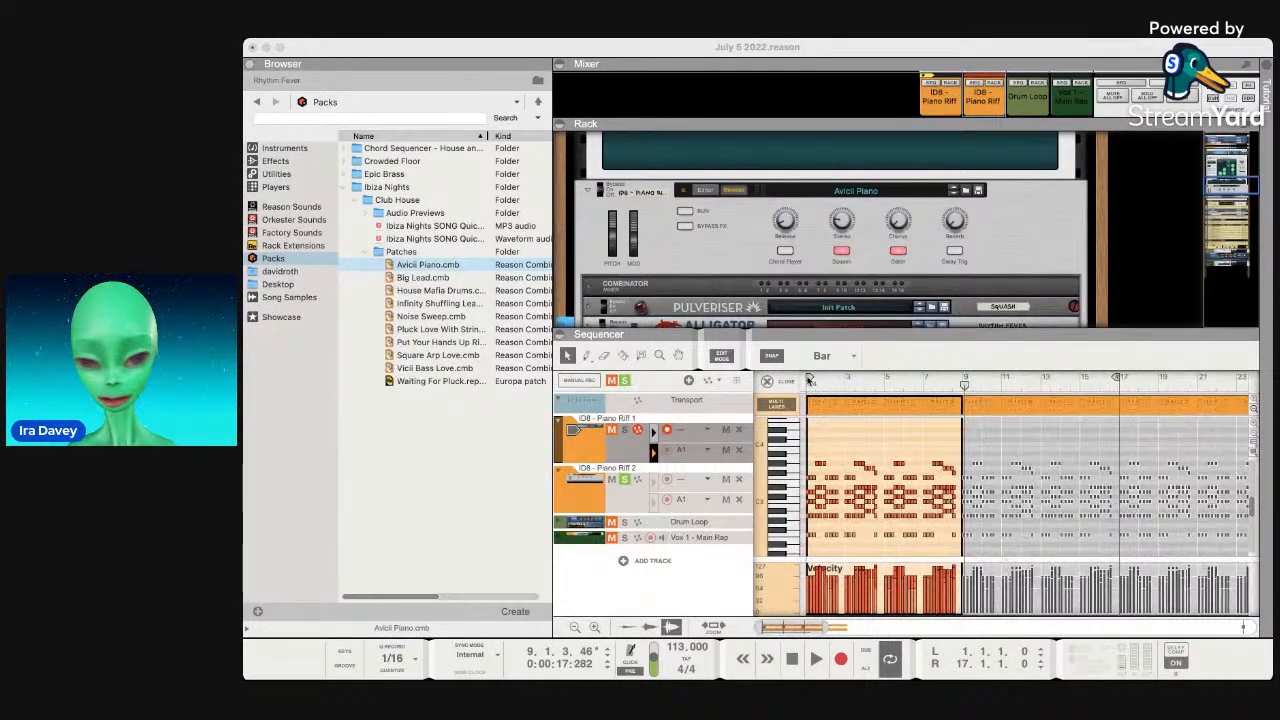
{"action": "left_click", "coordinate": [597, 475]}
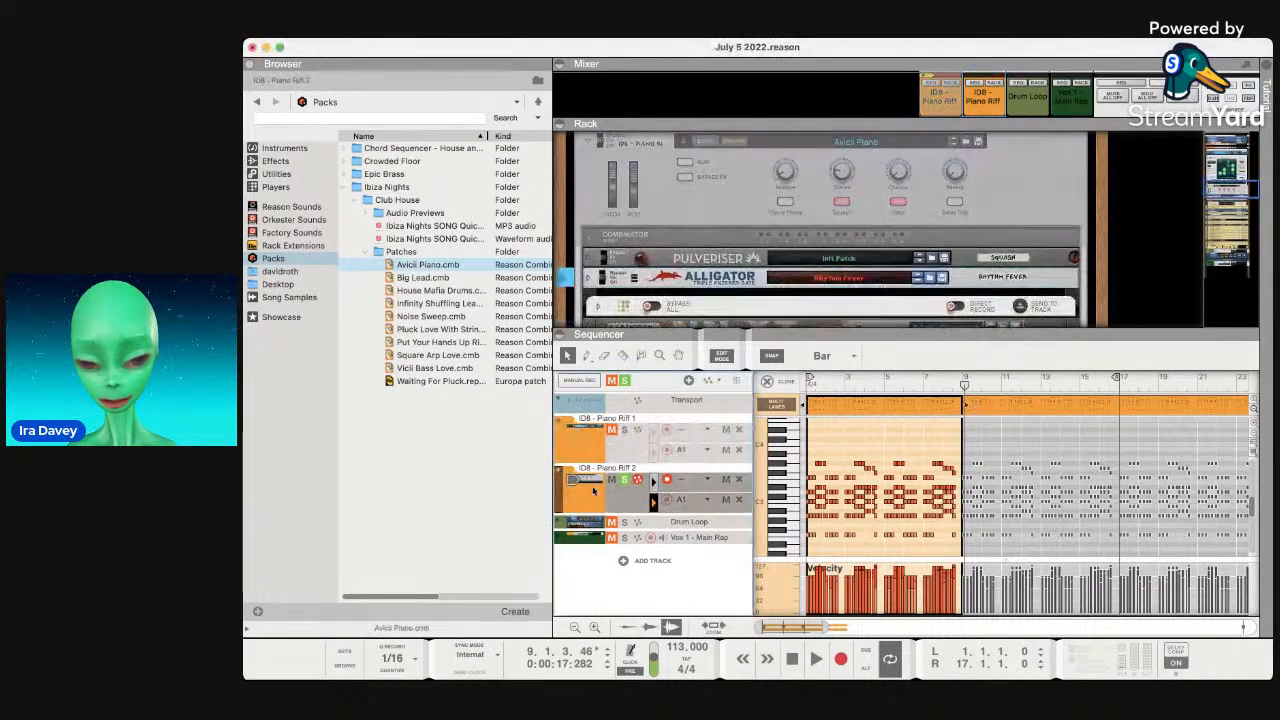
{"action": "left_click", "coordinate": [581, 540]}
{"action": "left_click", "coordinate": [847, 407]}
Move the Vox 1 - Main Rap clip so it starts at bar 17.
{"action": "left_click_drag", "start_coordinate": [847, 407], "coordinate": [1152, 404]}
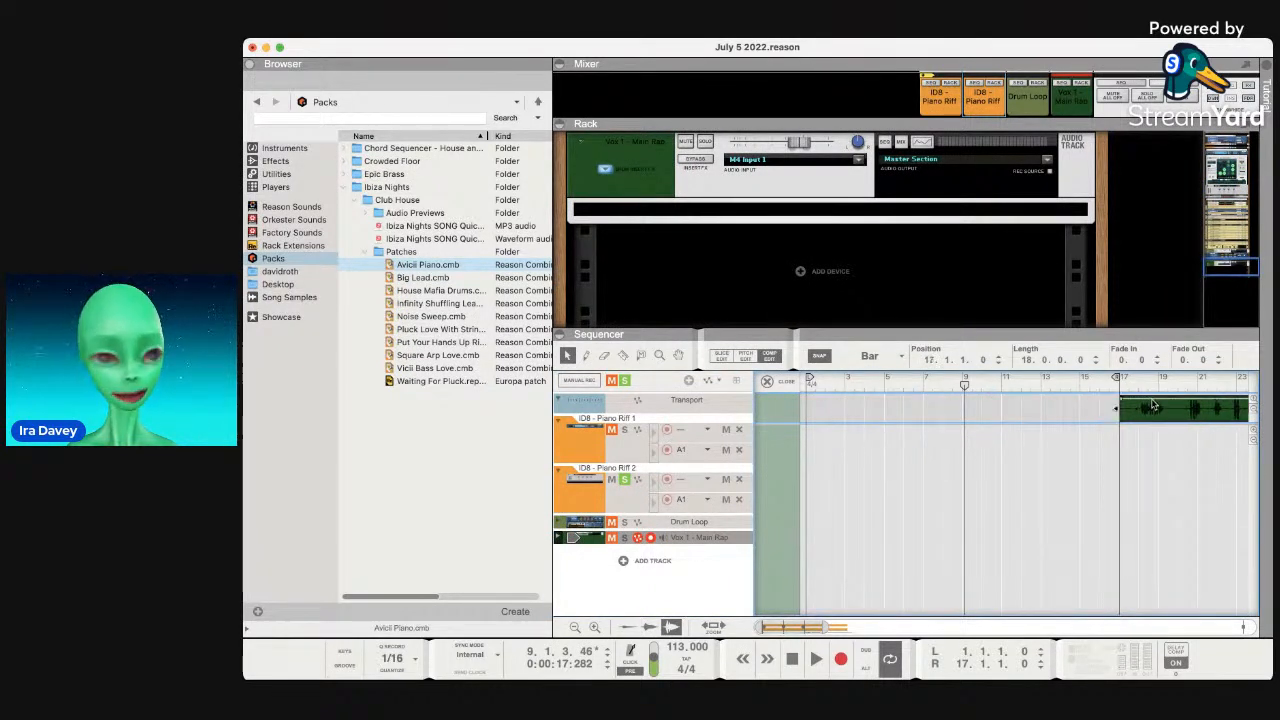
{"action": "scroll", "coordinate": [1078, 450], "scroll_direction": "right", "scroll_amount": 5}
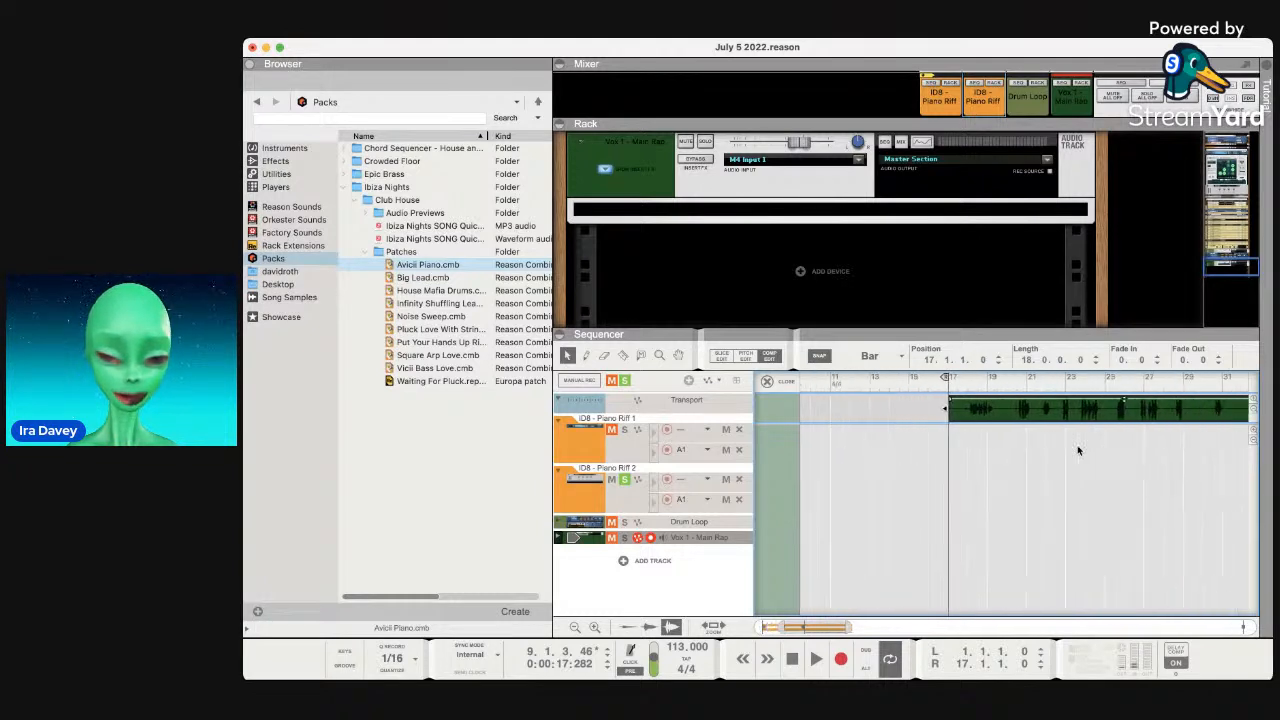
{"action": "scroll", "coordinate": [1078, 450], "scroll_direction": "right", "scroll_amount": 3}
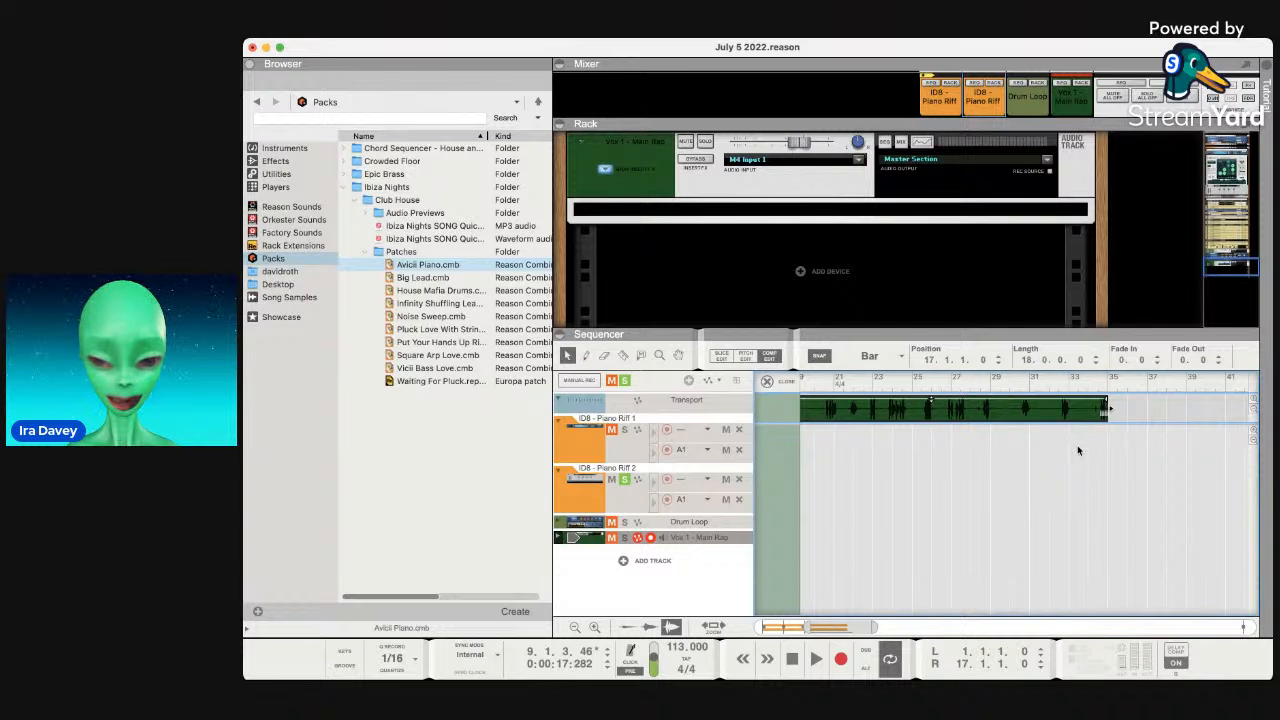
{"action": "scroll", "coordinate": [1077, 445], "scroll_direction": "left", "scroll_amount": 3}
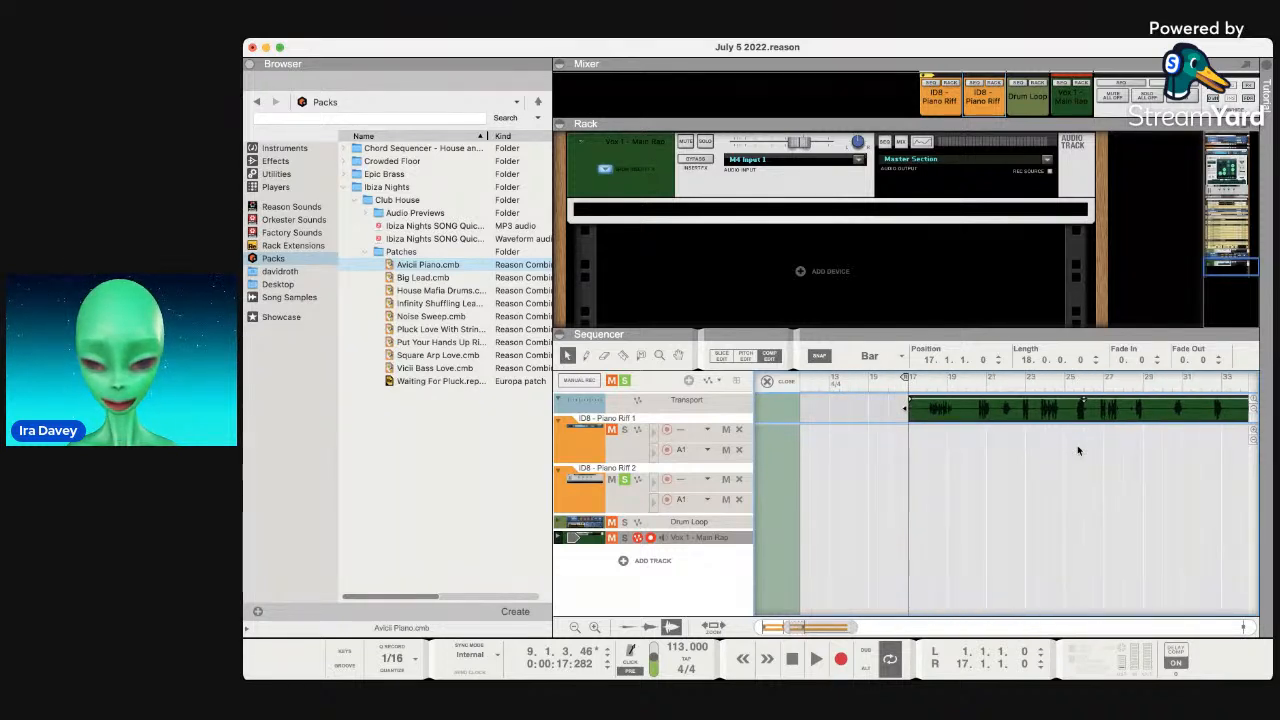
{"action": "scroll", "coordinate": [1026, 418], "scroll_direction": "right", "scroll_amount": 5}
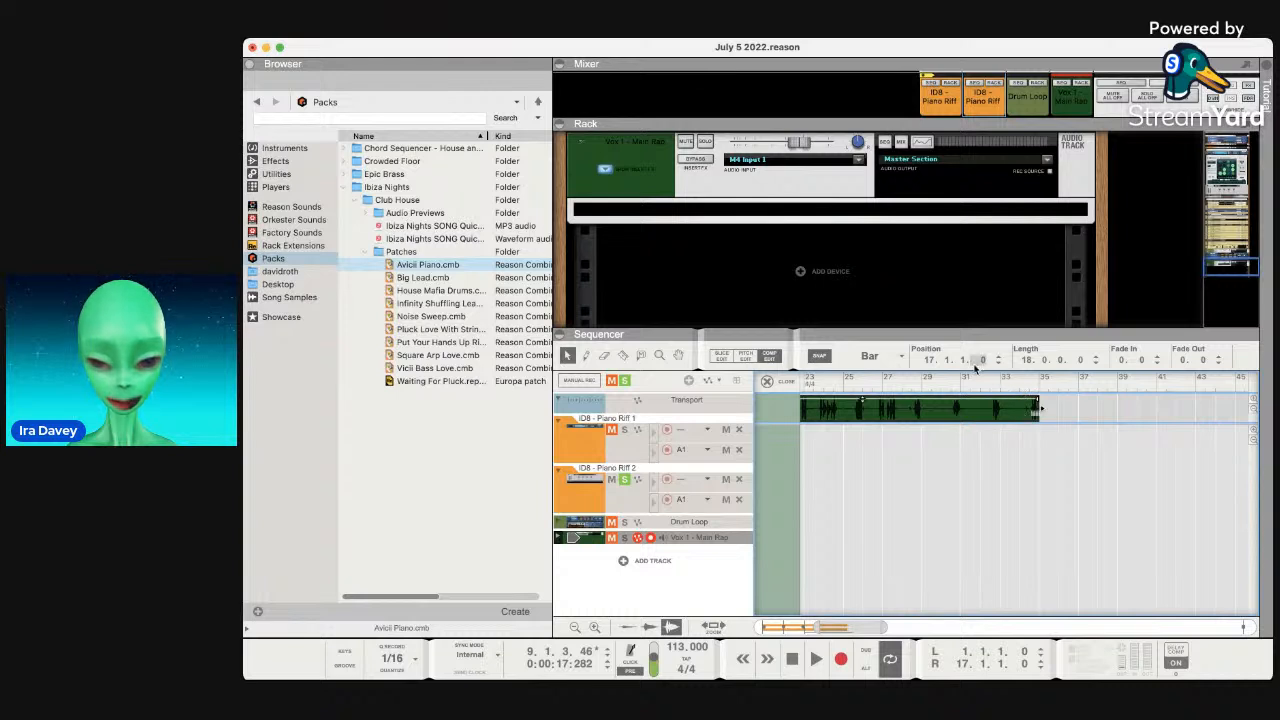
{"action": "scroll", "coordinate": [954, 394], "scroll_direction": "left", "scroll_amount": 1}
{"action": "scroll", "coordinate": [954, 394], "scroll_direction": "left", "scroll_amount": 2}
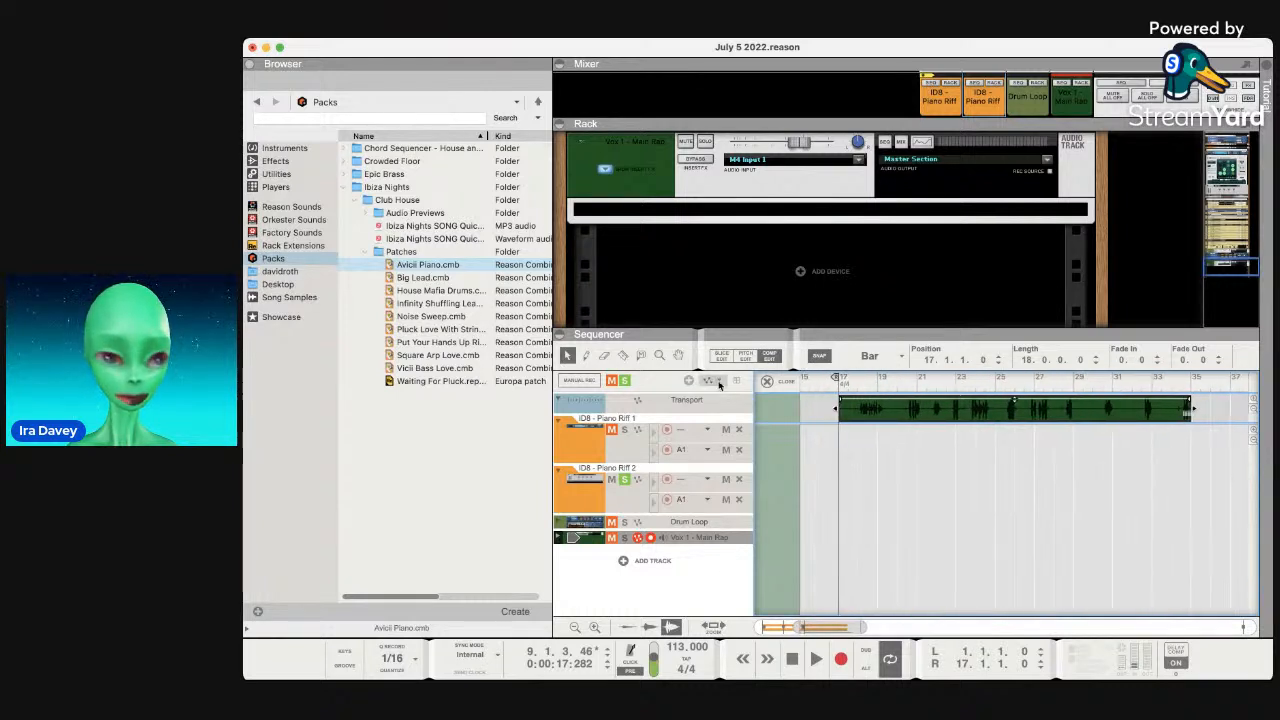
{"action": "scroll", "coordinate": [1022, 490], "scroll_direction": "right", "scroll_amount": 5}
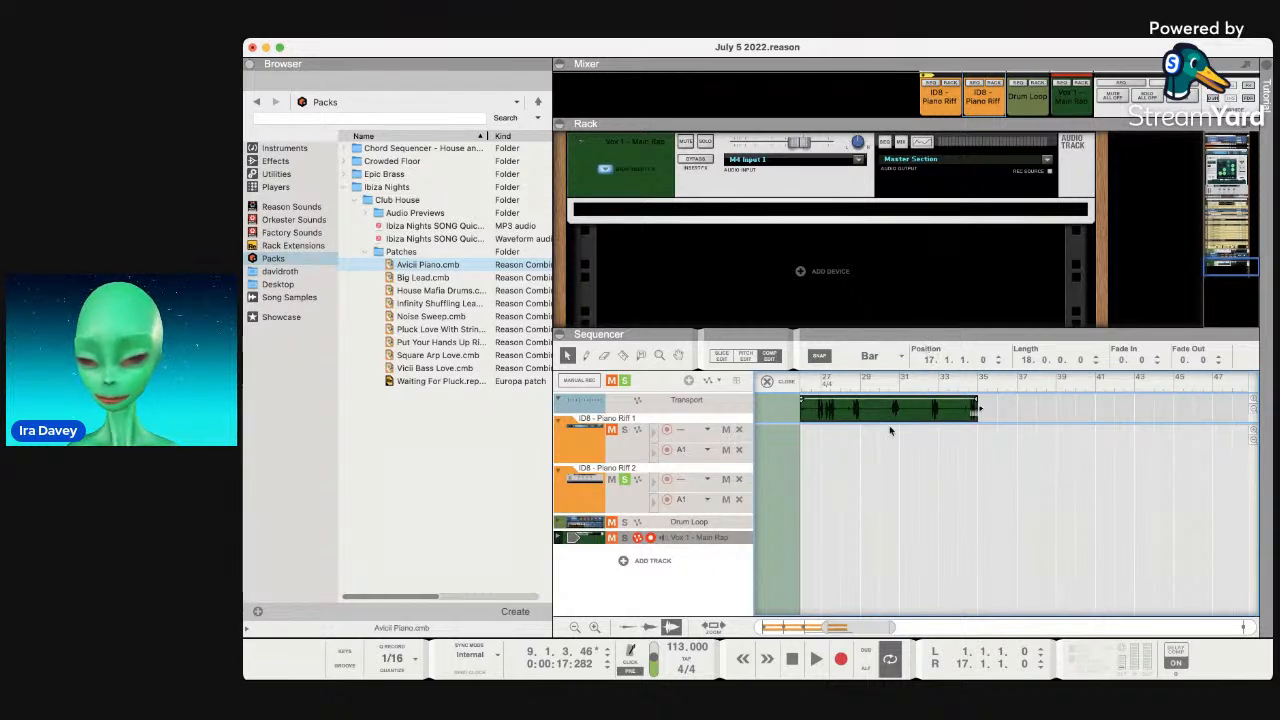
{"action": "scroll", "coordinate": [874, 468], "scroll_direction": "left", "scroll_amount": 10}
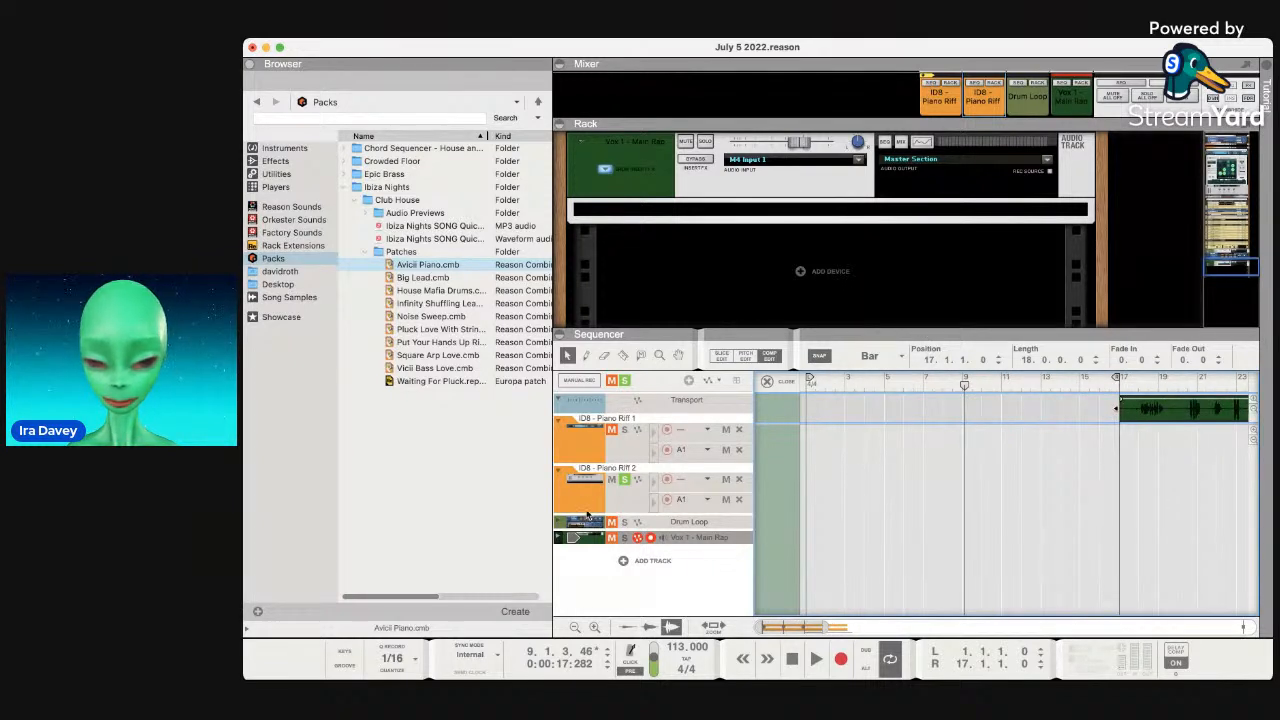
Unsolo Piano Riff 2, select Vox 1 - Main Rap, and expand the Drum Loop lane.
{"action": "left_click", "coordinate": [624, 479]}
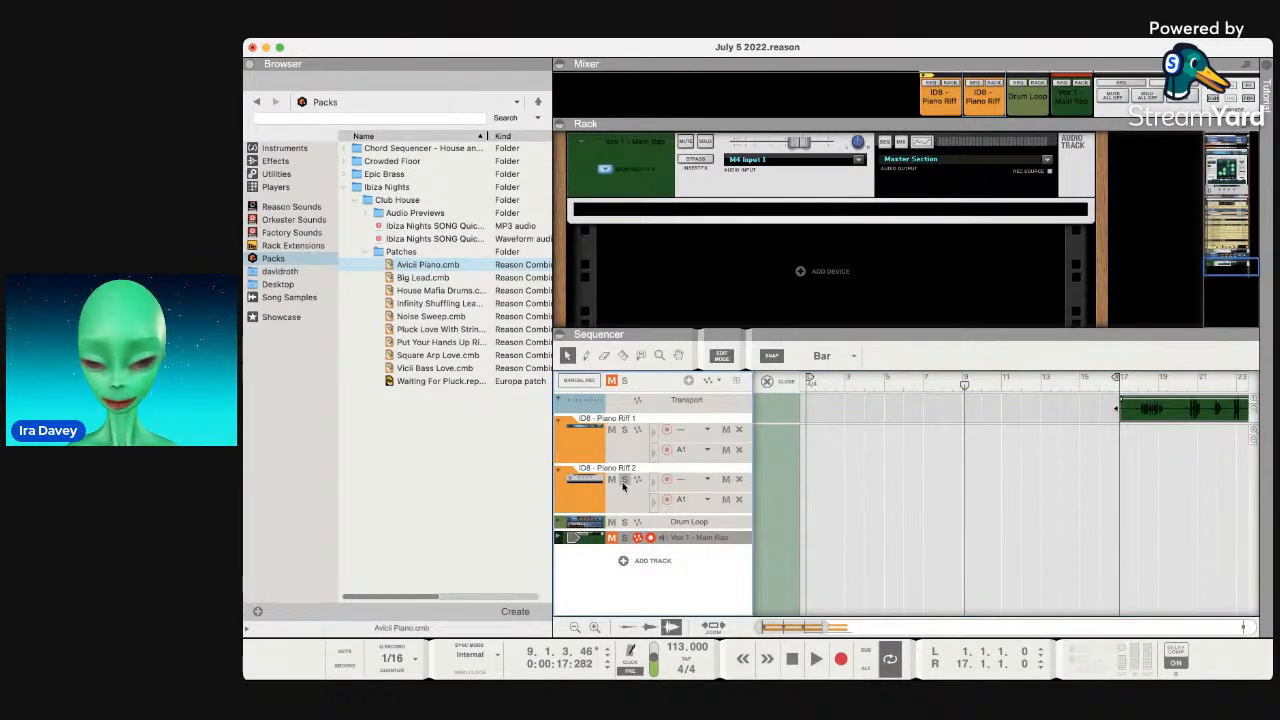
{"action": "left_click", "coordinate": [586, 541]}
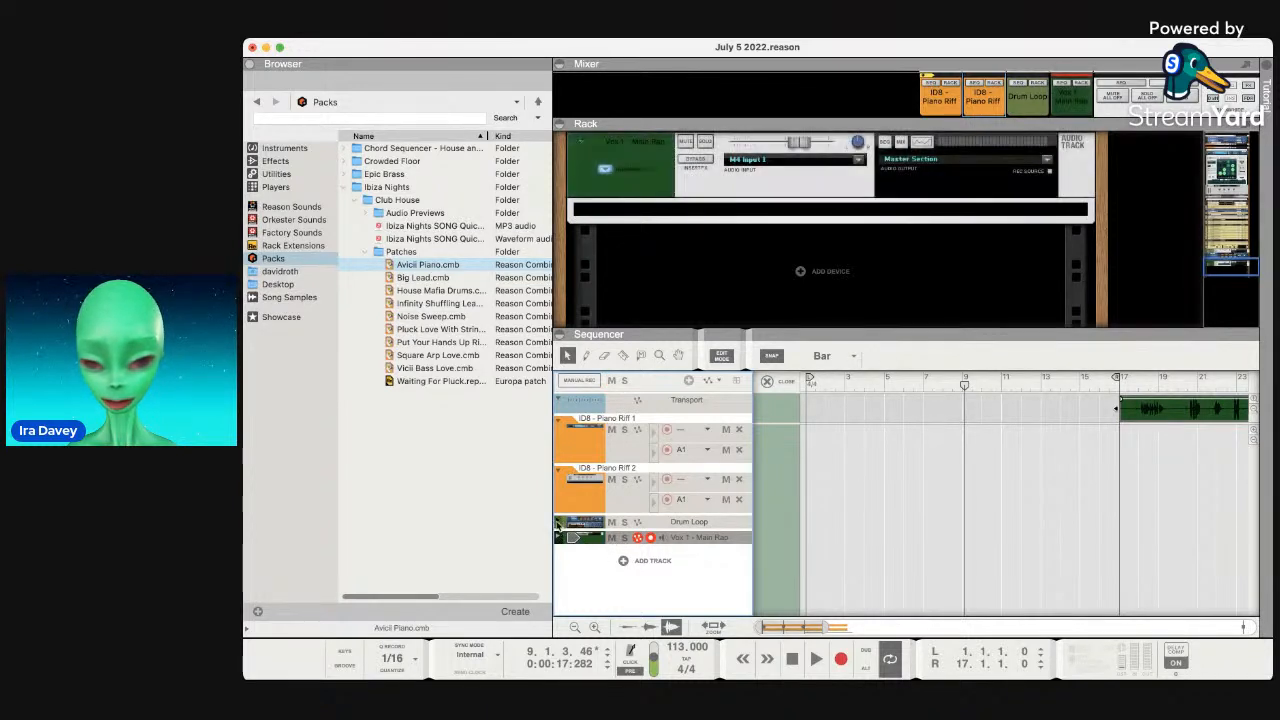
{"action": "left_click", "coordinate": [557, 523]}
Exit Edit Mode, zoom around bars 16–18, and expand the Vox 1 - Main Rap lane.
{"action": "left_click", "coordinate": [716, 357]}
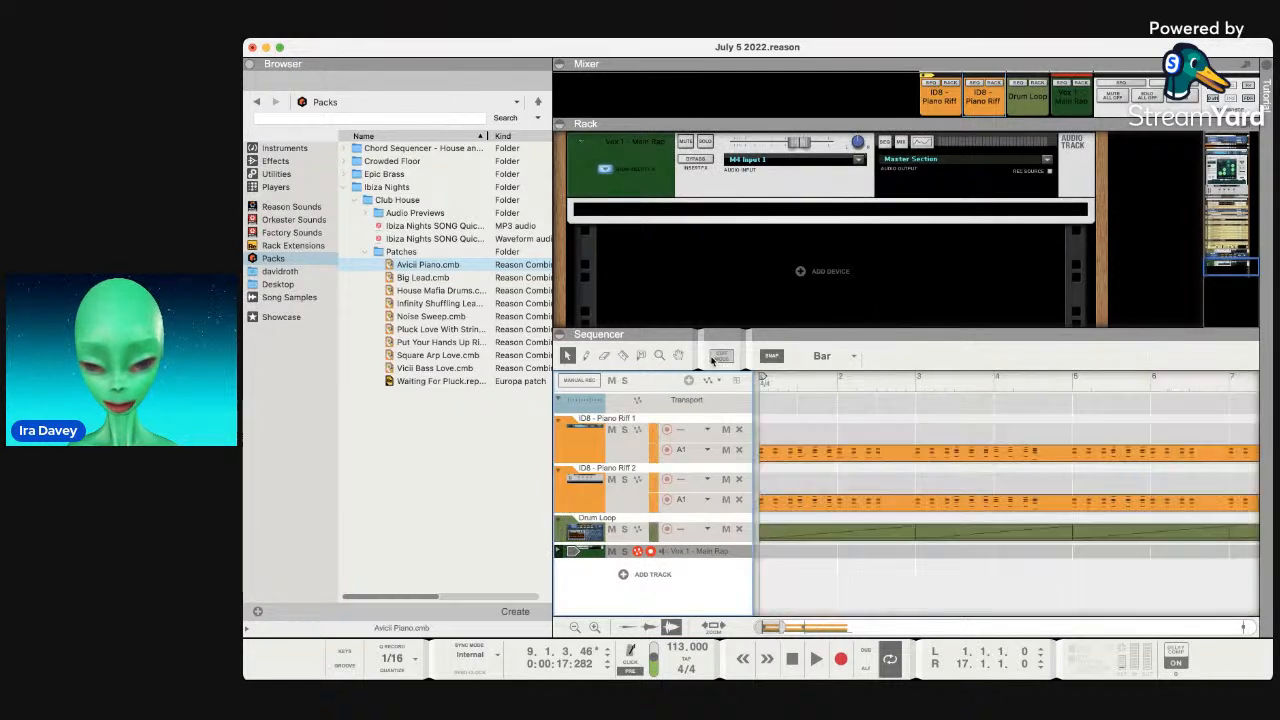
{"action": "scroll", "coordinate": [840, 503], "scroll_direction": "right", "scroll_amount": 10}
{"action": "scroll", "coordinate": [840, 503], "scroll_direction": "right", "scroll_amount": 1}
{"action": "left_click_drag", "start_coordinate": [816, 628], "coordinate": [930, 632]}
{"action": "scroll", "coordinate": [907, 530], "scroll_direction": "left", "scroll_amount": 3}
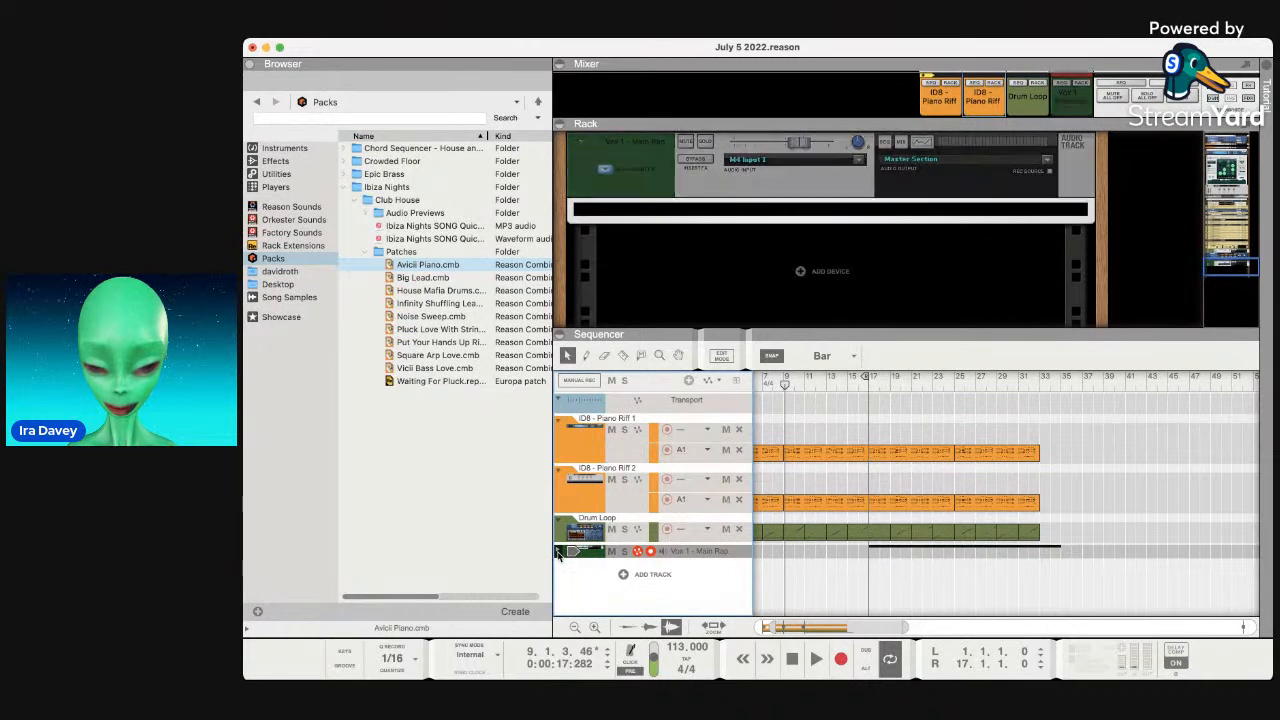
{"action": "left_click", "coordinate": [558, 553]}
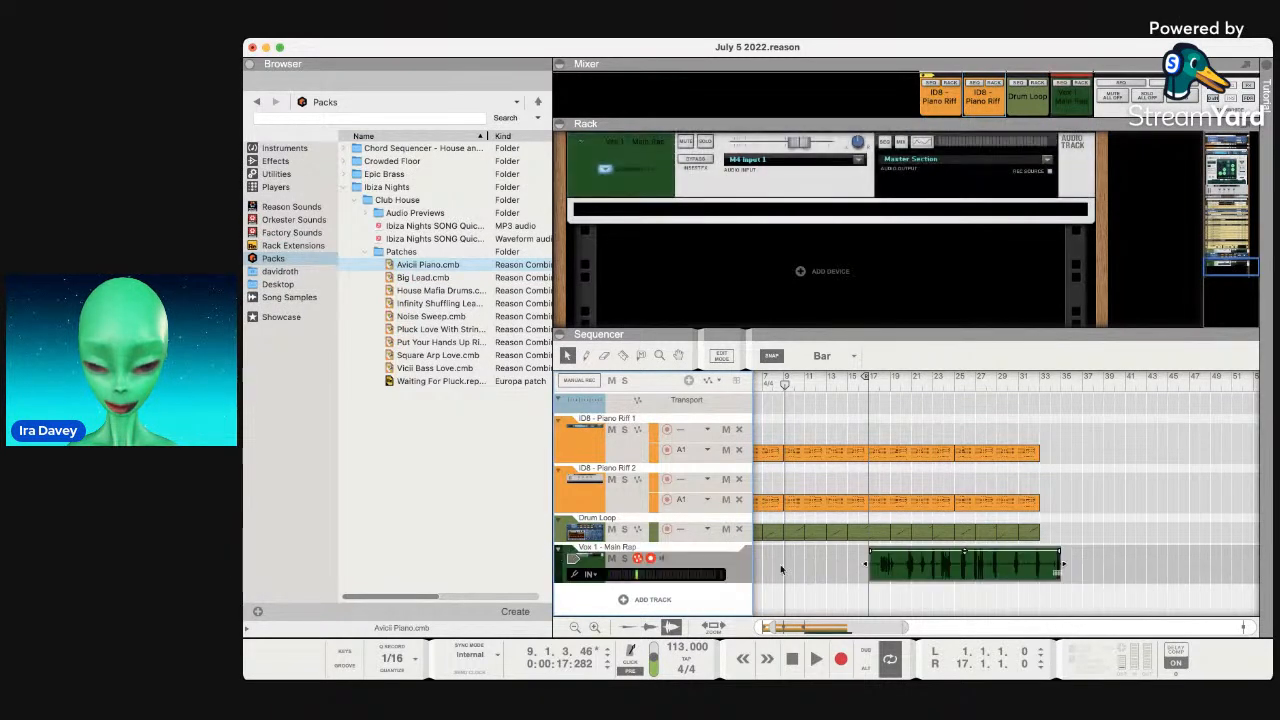
{"action": "scroll", "coordinate": [764, 478], "scroll_direction": "left", "scroll_amount": 2}
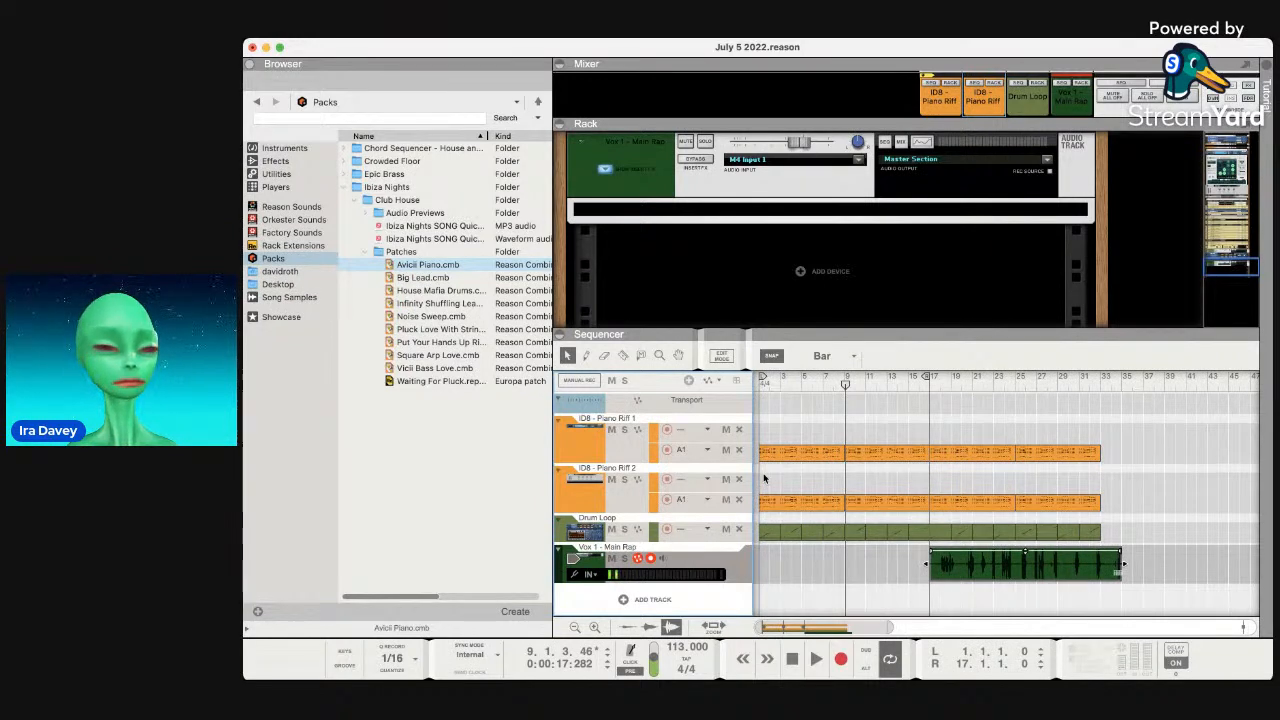
Rewind to the song start and unmute Piano Riff 1's bars 9–17 clip with M.
{"action": "left_click", "coordinate": [795, 668]}
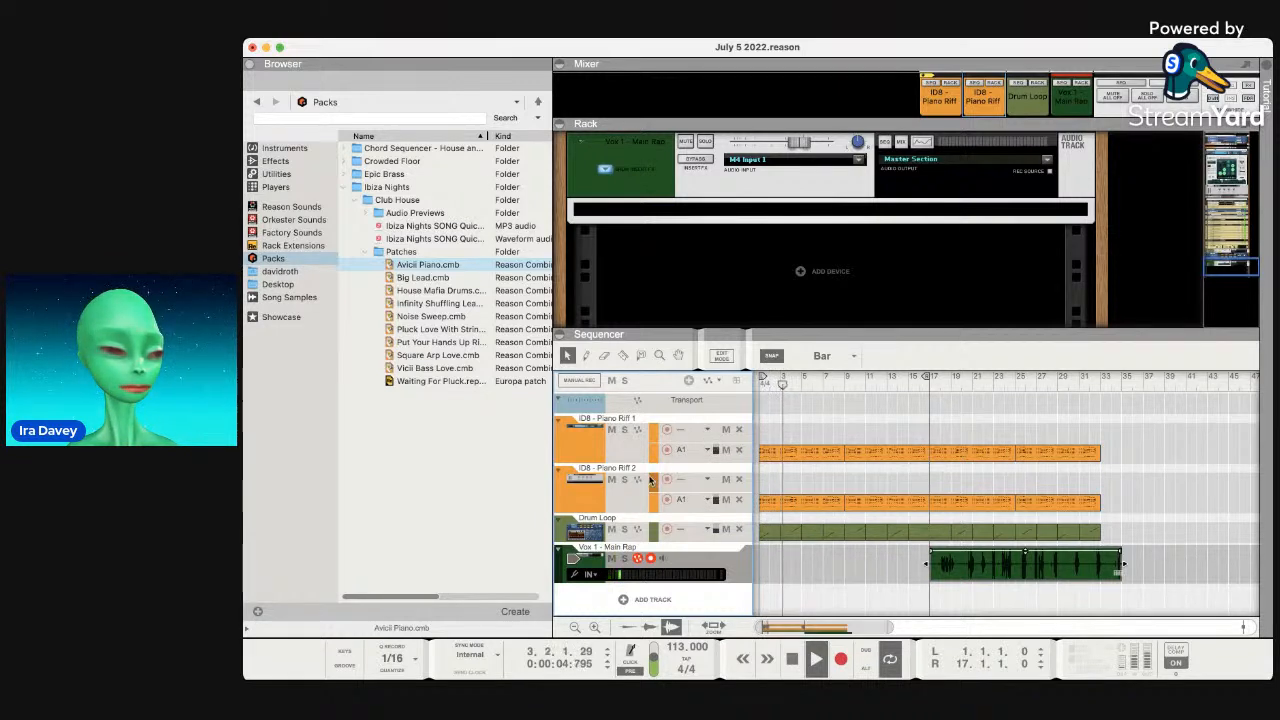
{"action": "left_click", "coordinate": [826, 452]}
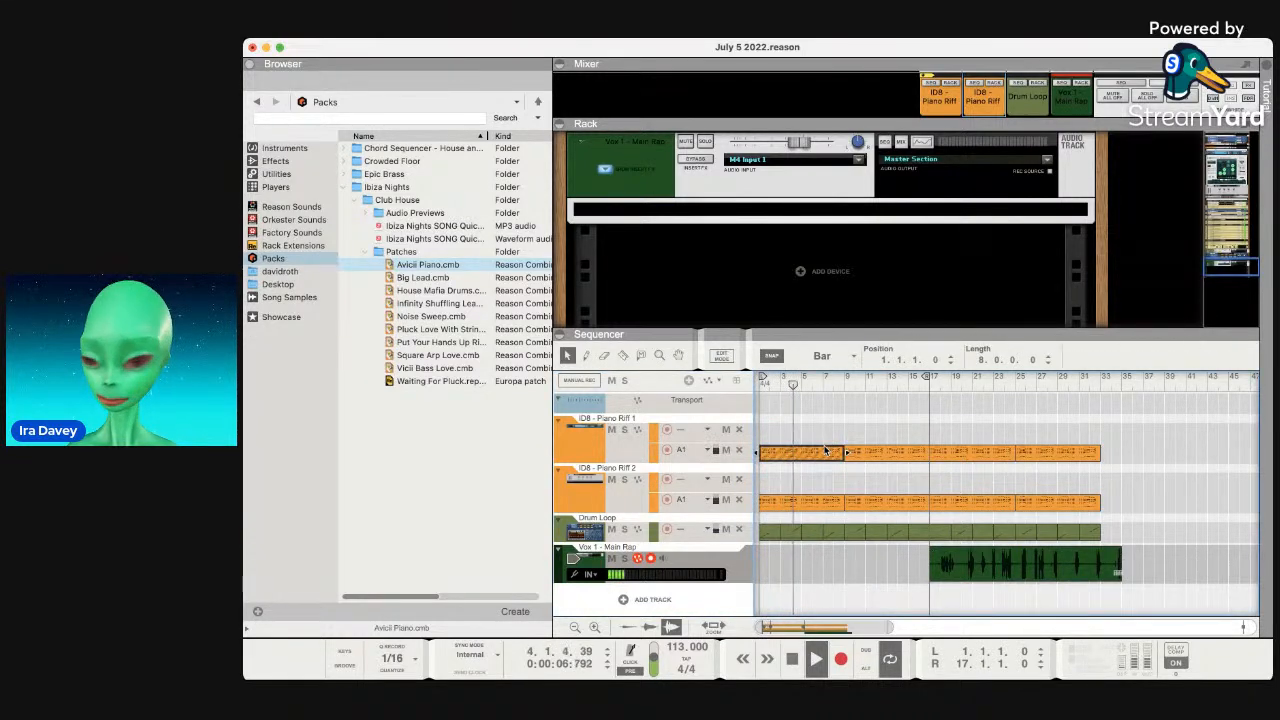
{"action": "left_click", "coordinate": [863, 453]}
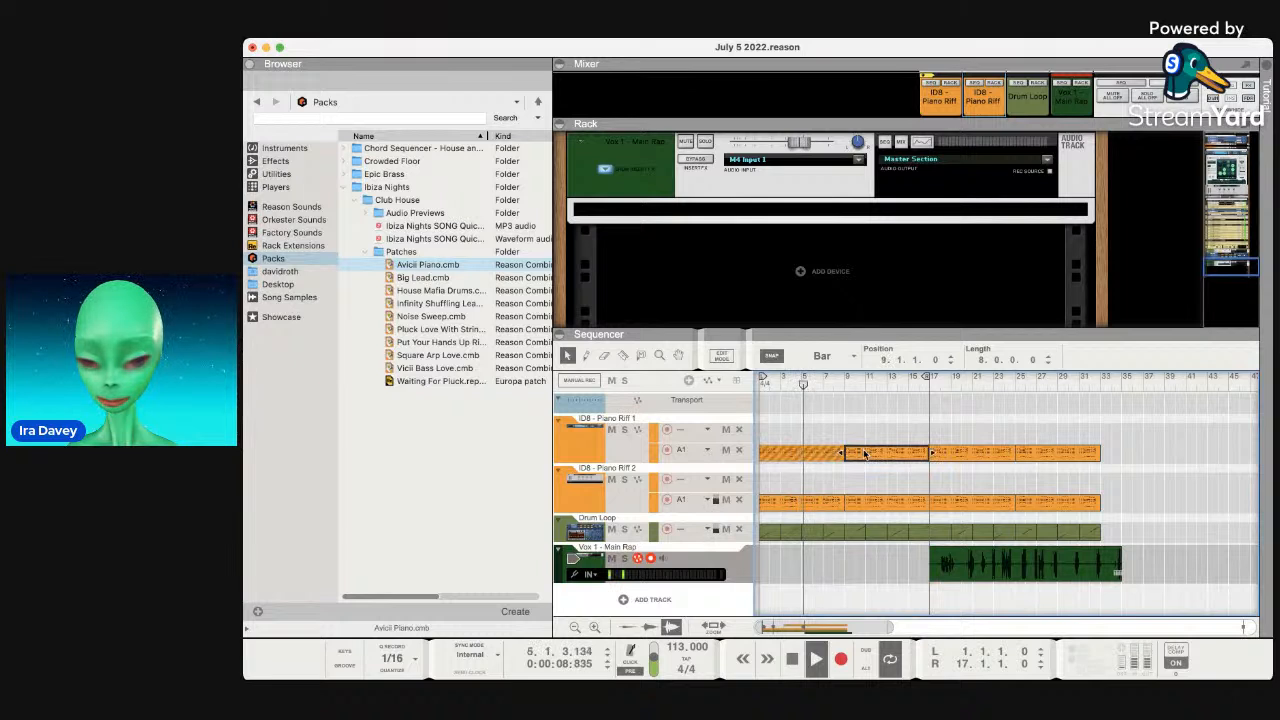
{"action": "left_click", "coordinate": [803, 455]}
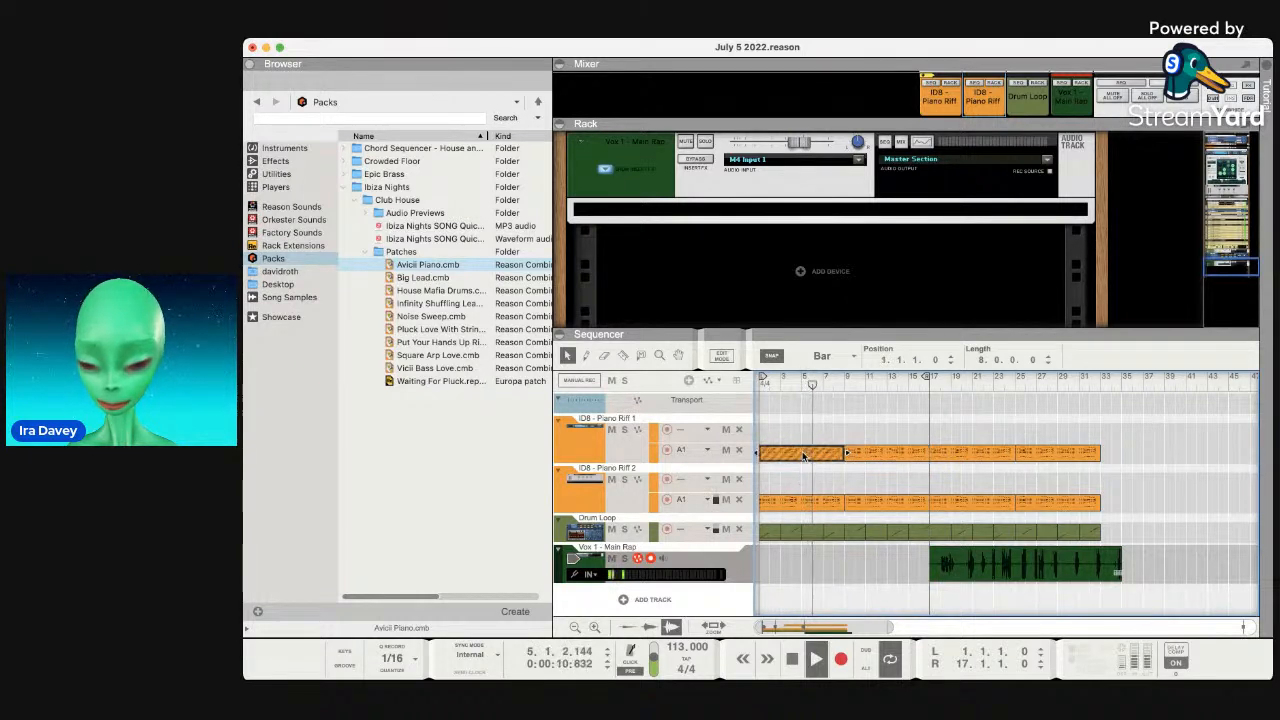
{"action": "left_click", "coordinate": [793, 503]}
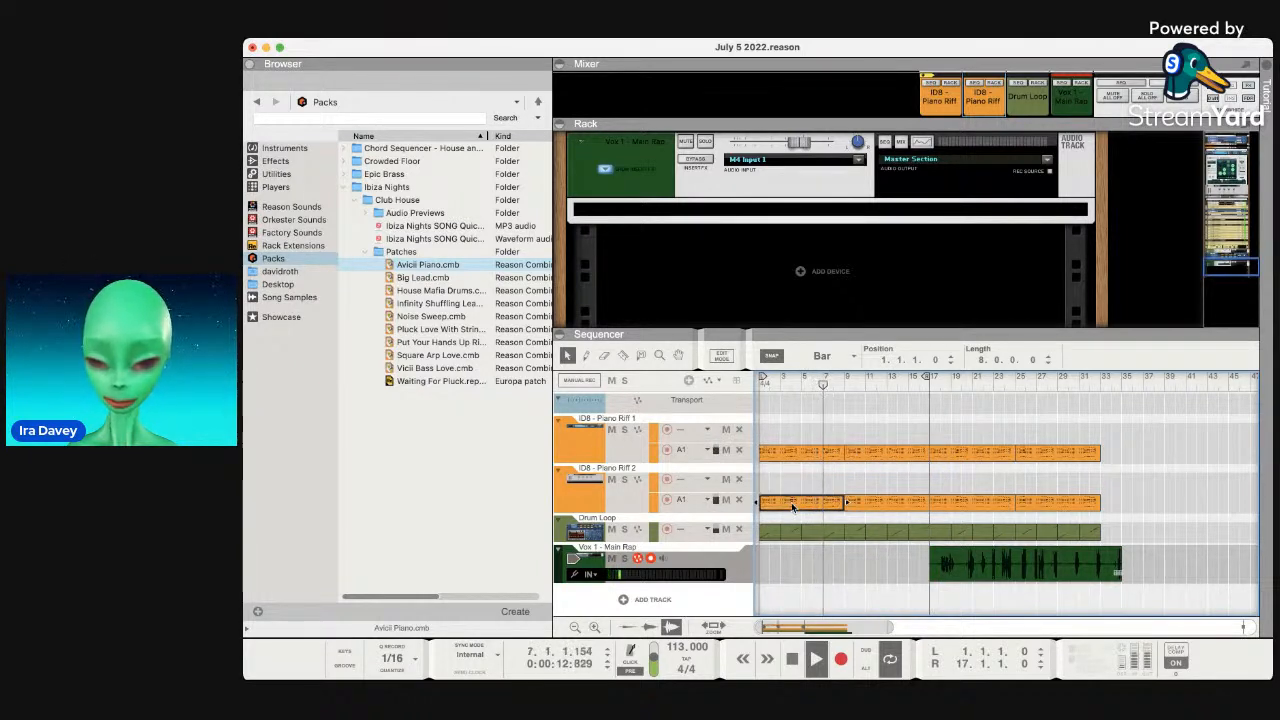
{"action": "left_click", "coordinate": [881, 505]}
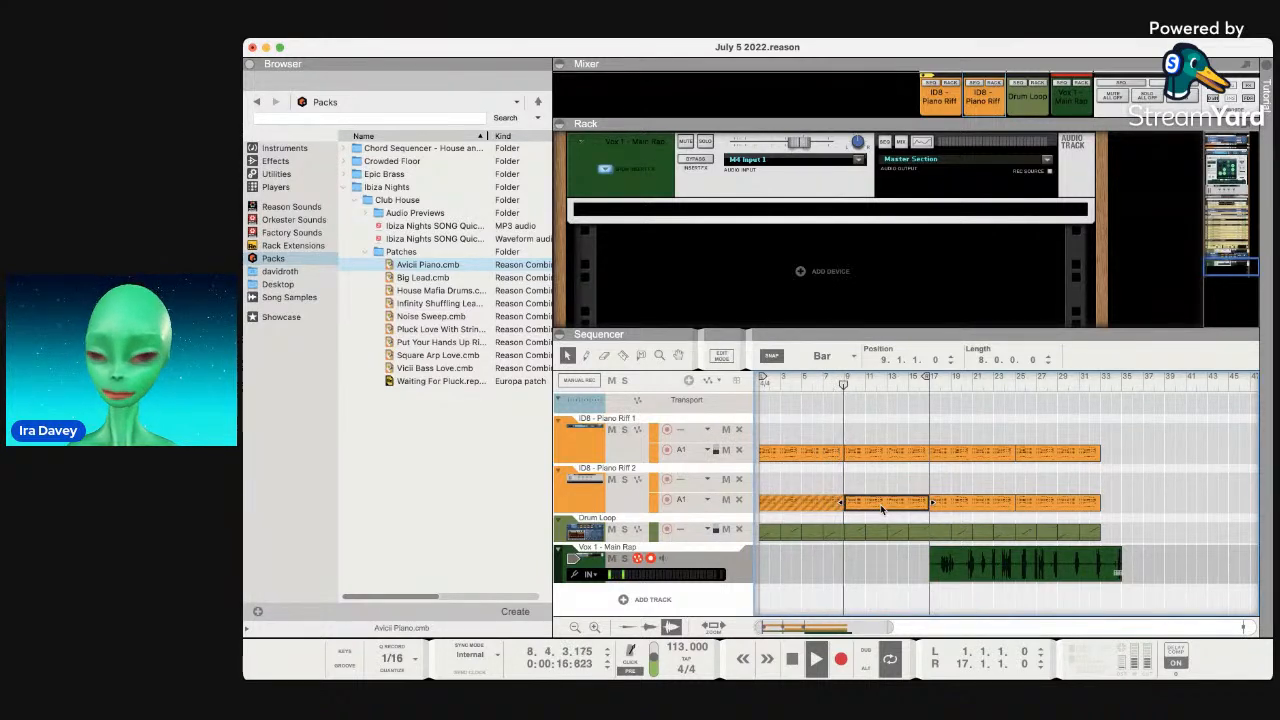
{"action": "left_click", "coordinate": [877, 453]}
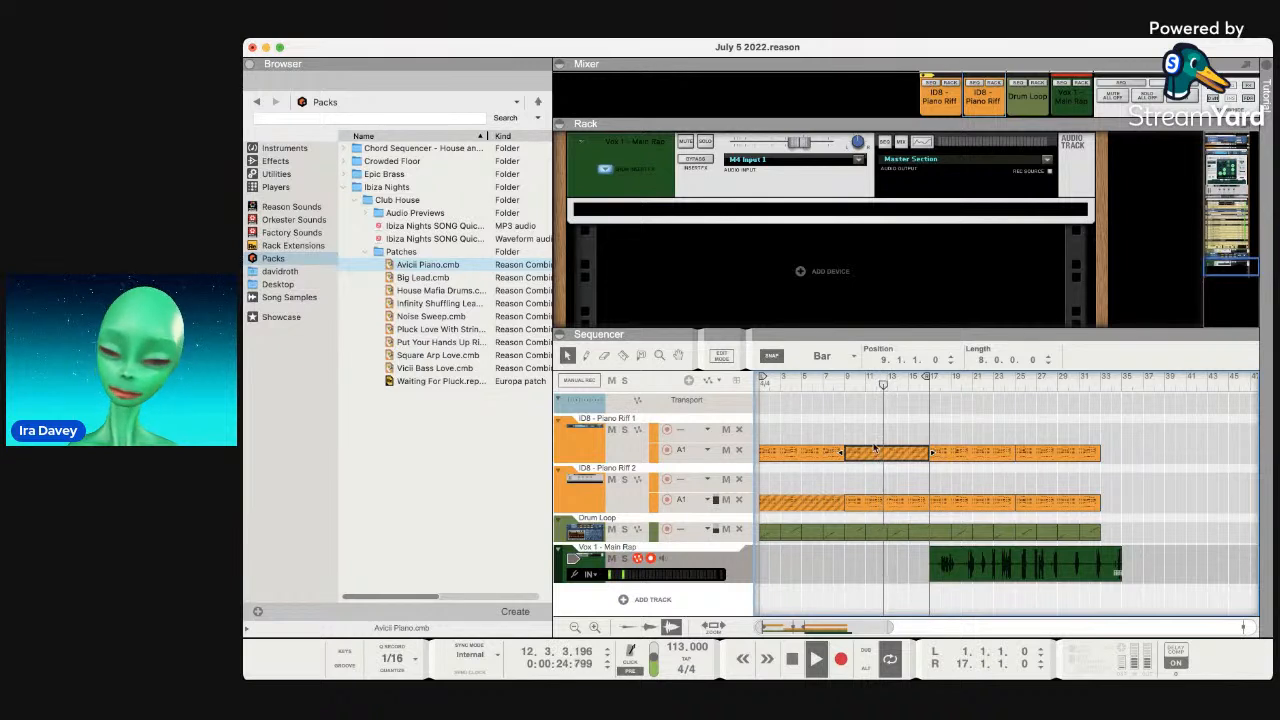
{"action": "left_click", "coordinate": [885, 503]}
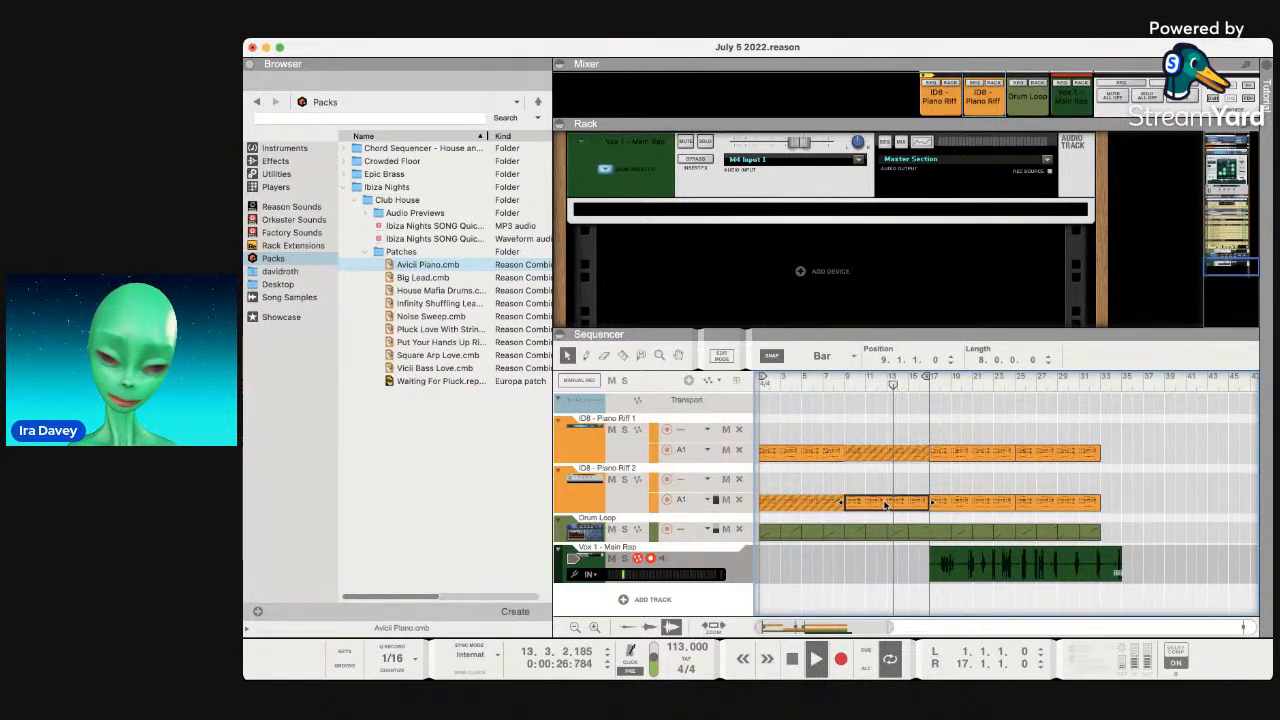
{"action": "left_click", "coordinate": [906, 456]}
{"action": "key", "text": "m"}
Play the arrangement from the start, stop, then set the song position to bar 5.
{"action": "left_click", "coordinate": [814, 452]}
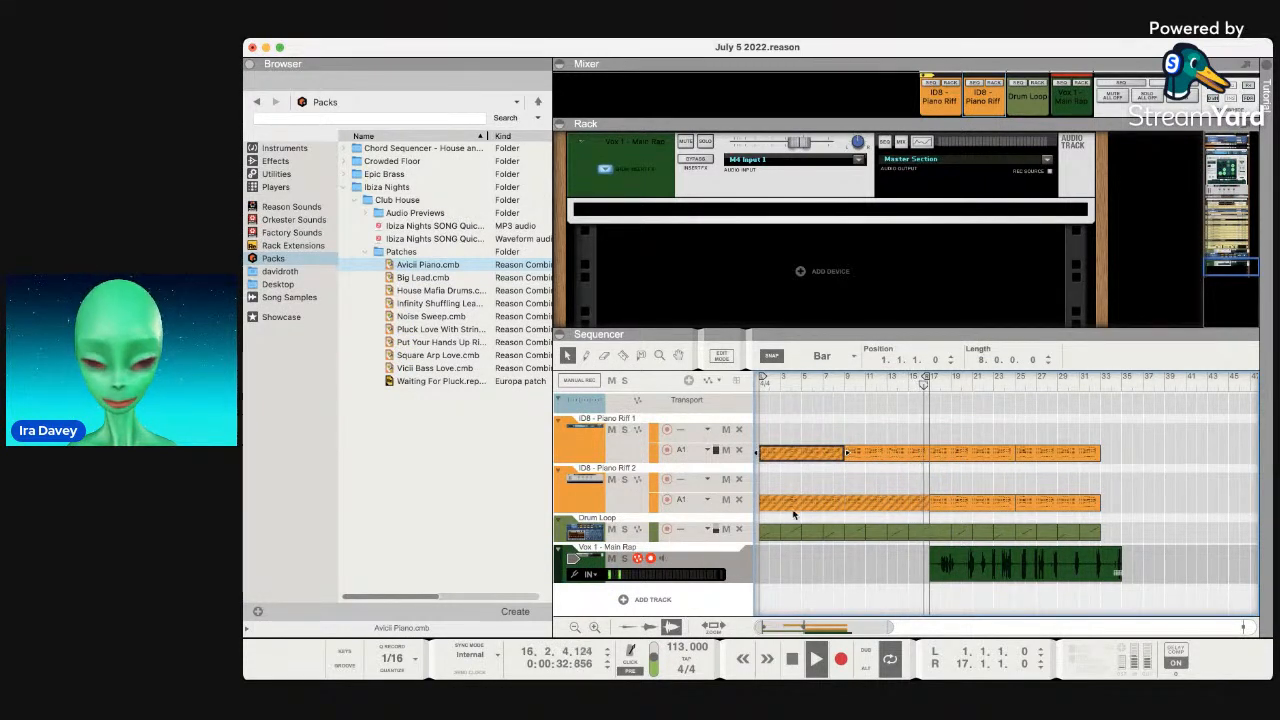
{"action": "left_click", "coordinate": [793, 664]}
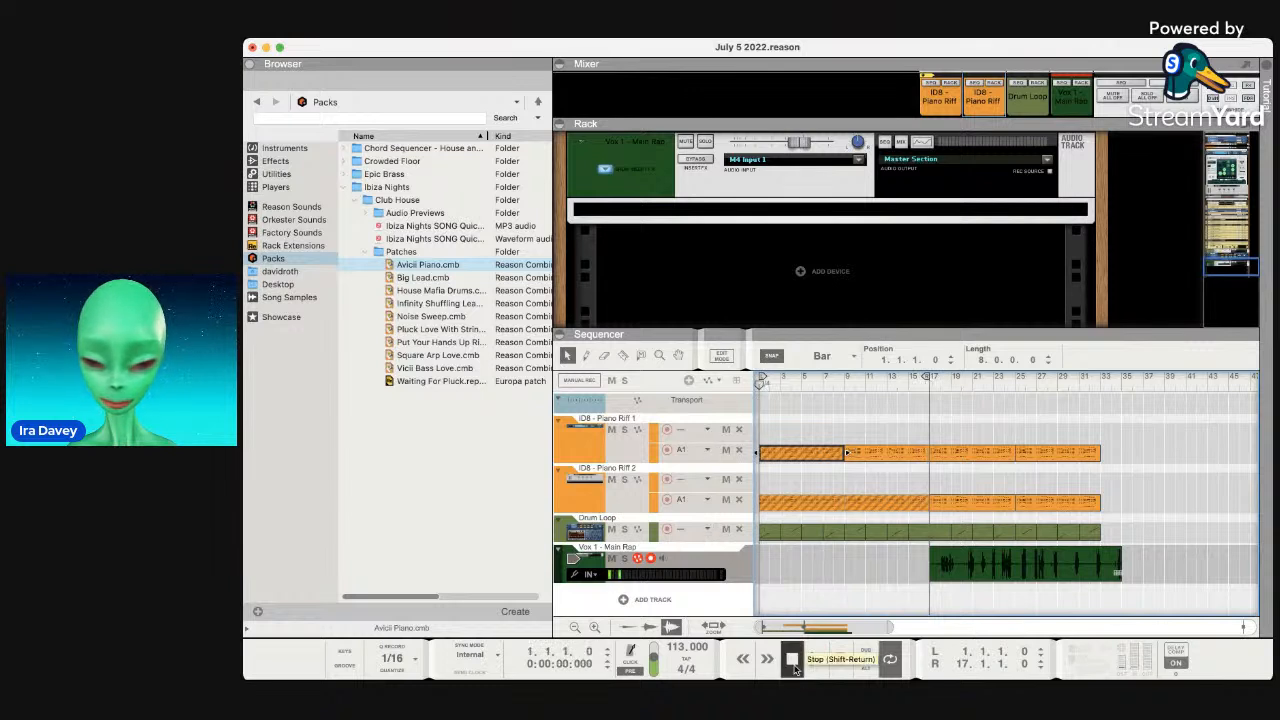
{"action": "key", "text": "space"}
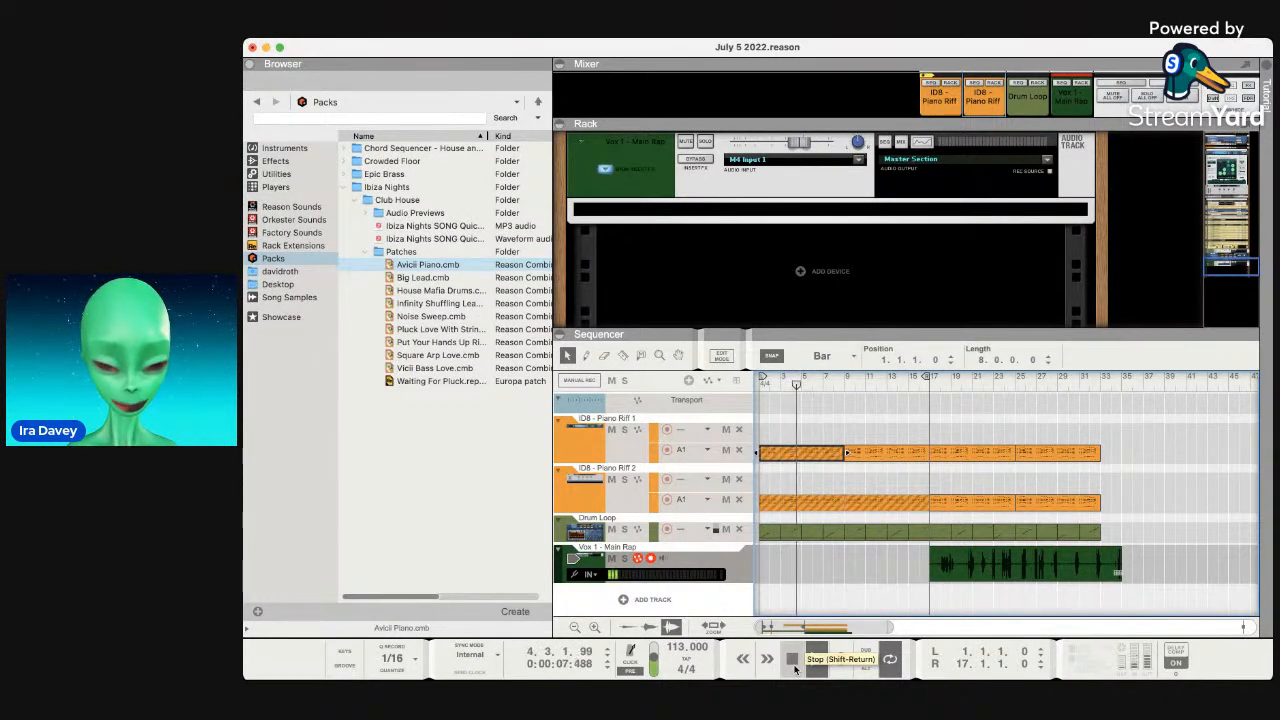
{"action": "left_click", "coordinate": [789, 660]}
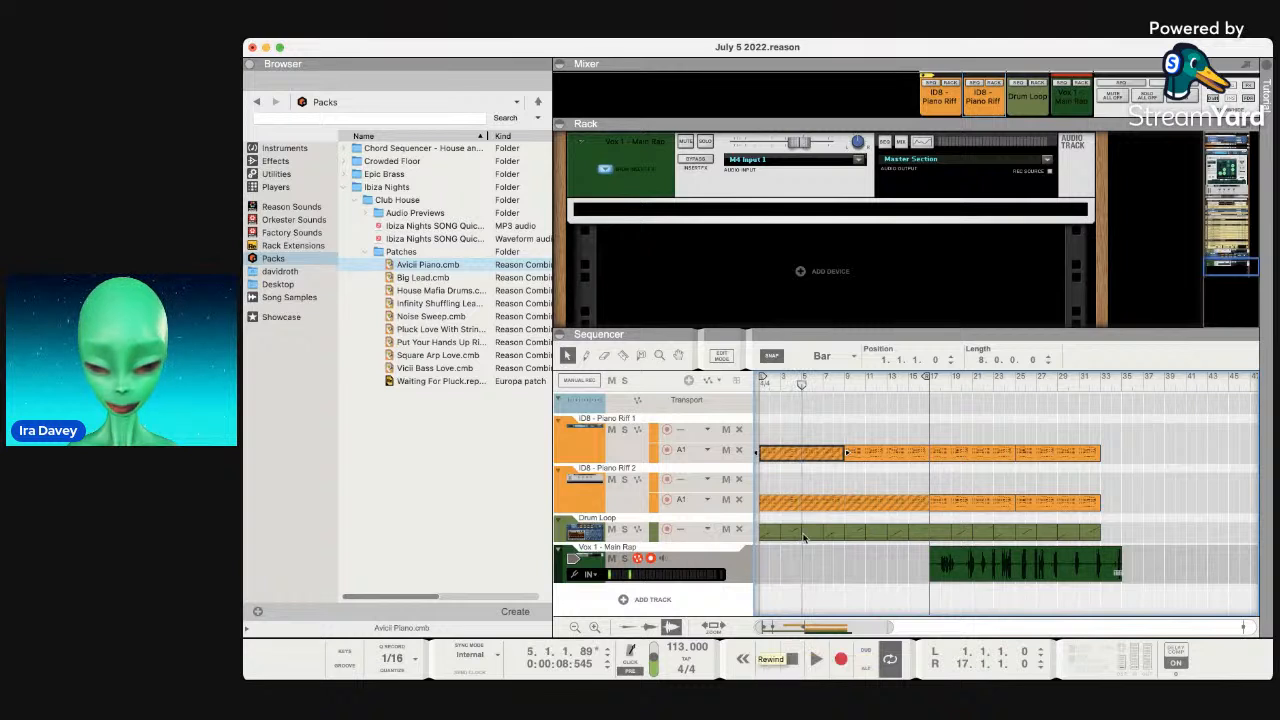
{"action": "left_click", "coordinate": [803, 503]}
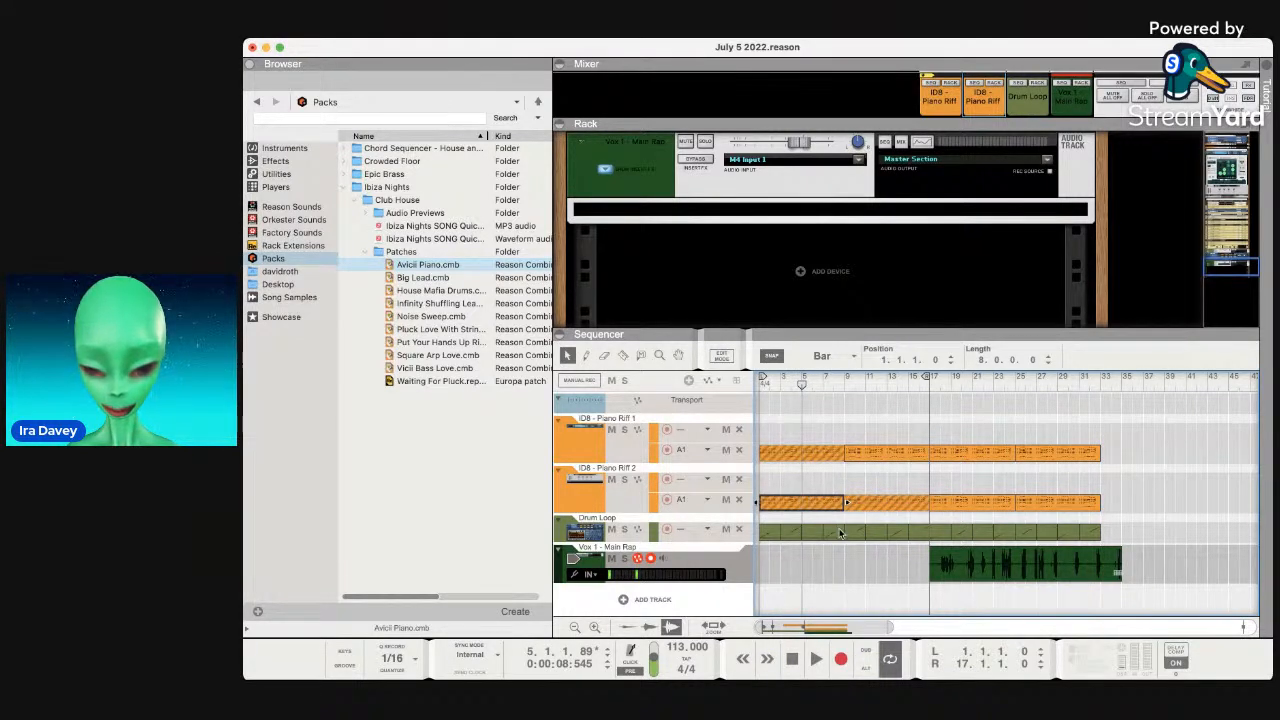
{"action": "left_click", "coordinate": [792, 385]}
{"action": "left_click", "coordinate": [801, 385]}
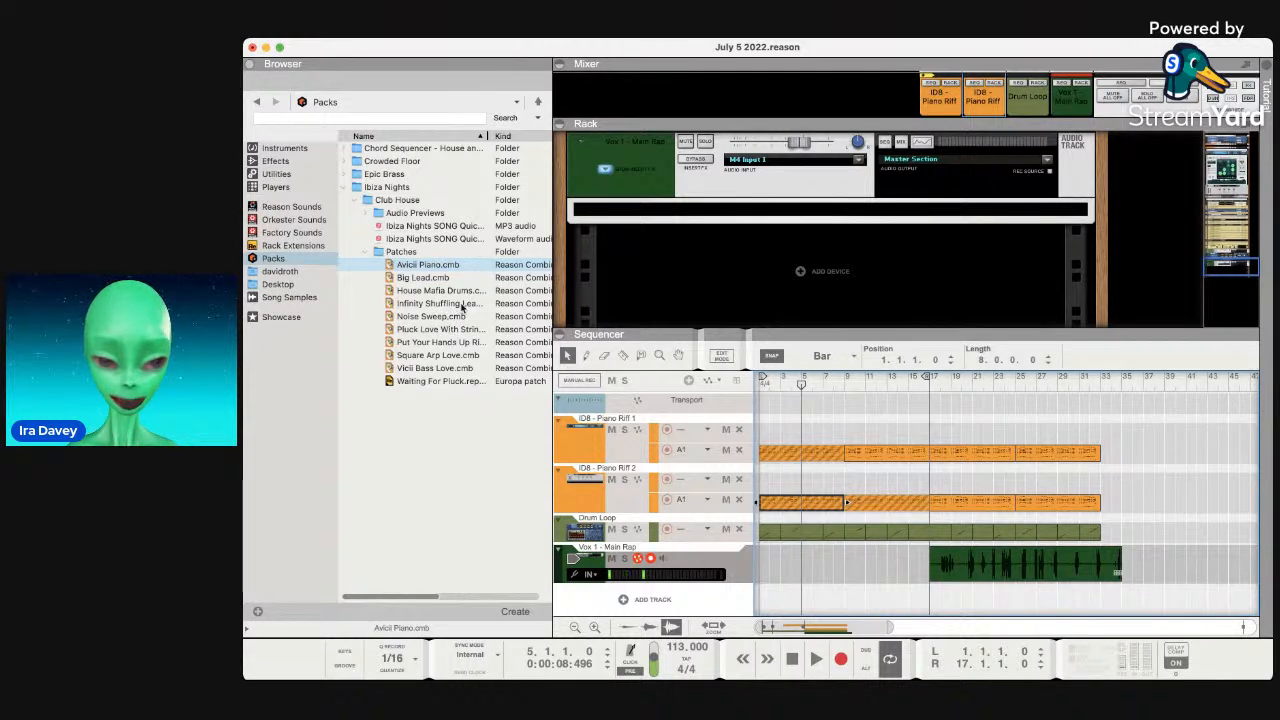
{"action": "key", "text": "super+Tab"}
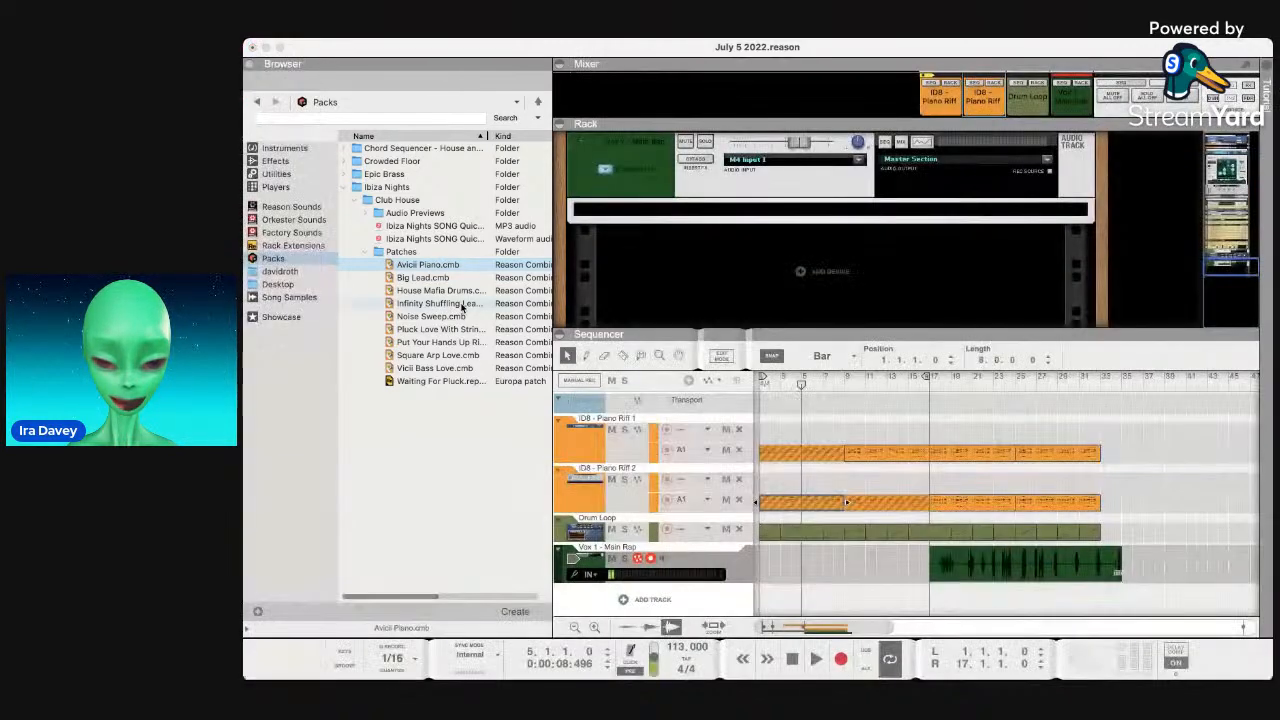
Expand Piano Riff 2 to reveal Lane 1 and select its bars 9–17 clip.
{"action": "left_click", "coordinate": [646, 459]}
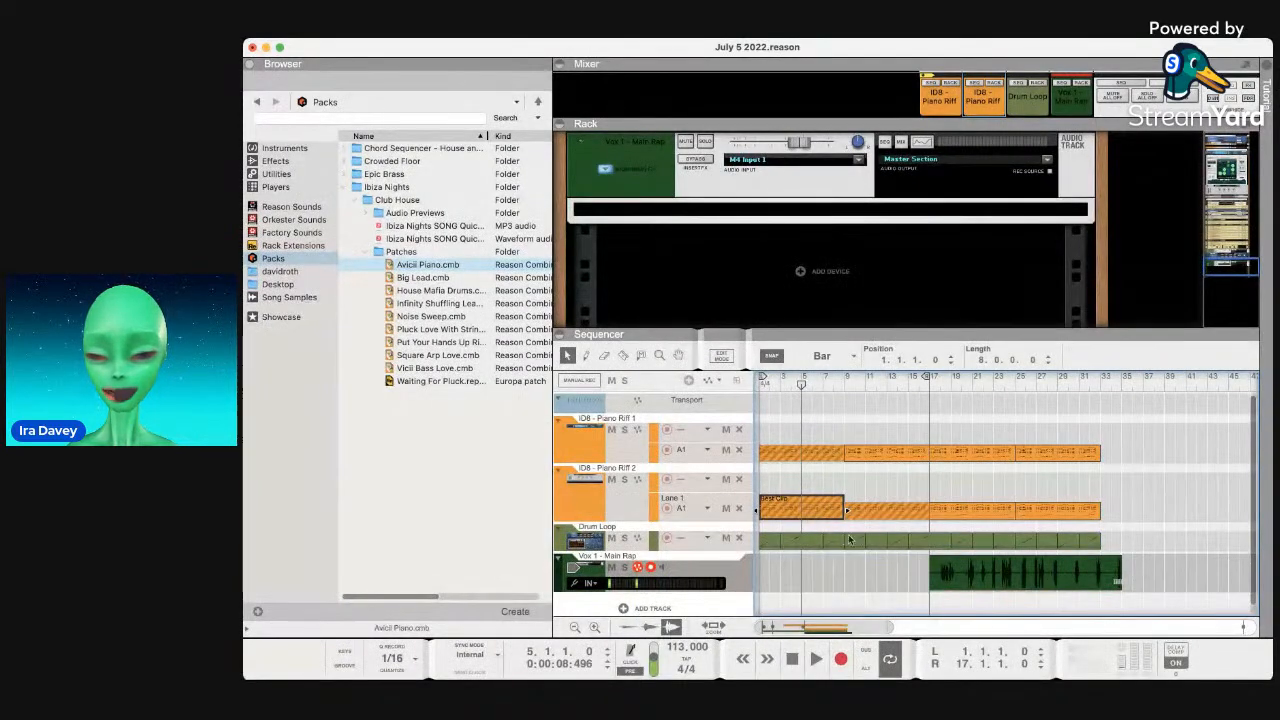
{"action": "left_click", "coordinate": [280, 47]}
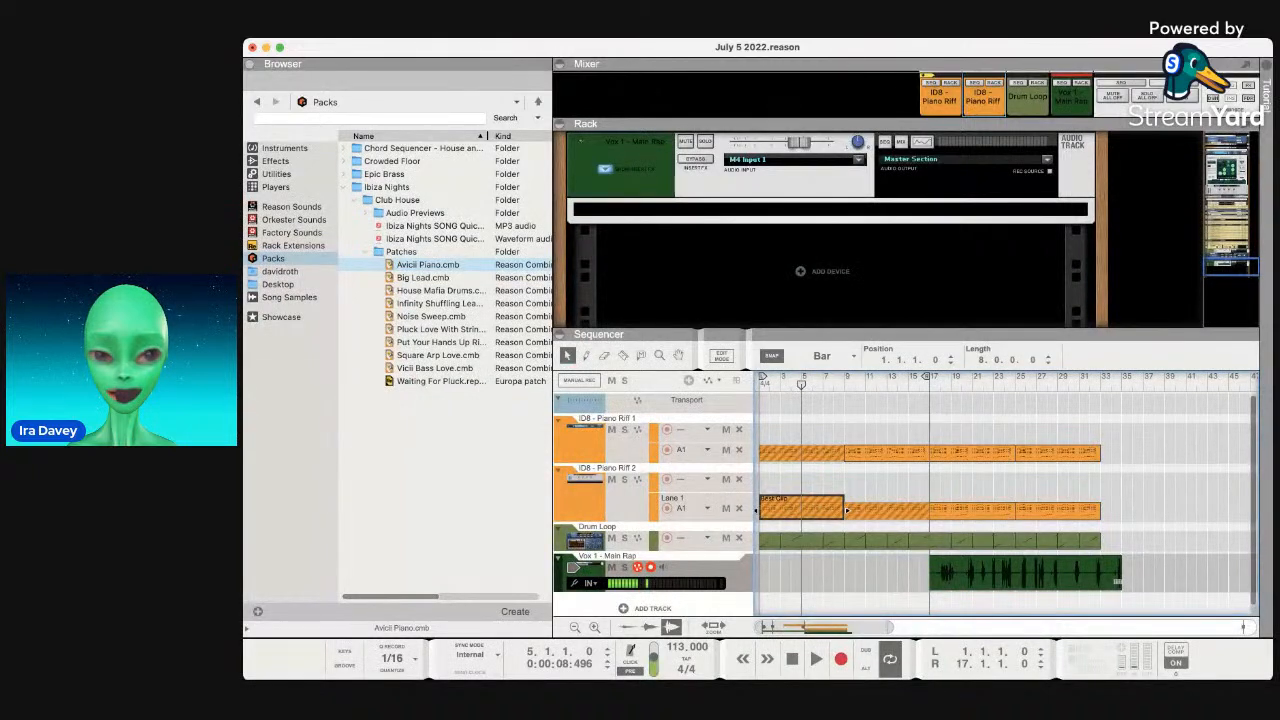
{"action": "left_click", "coordinate": [894, 511]}
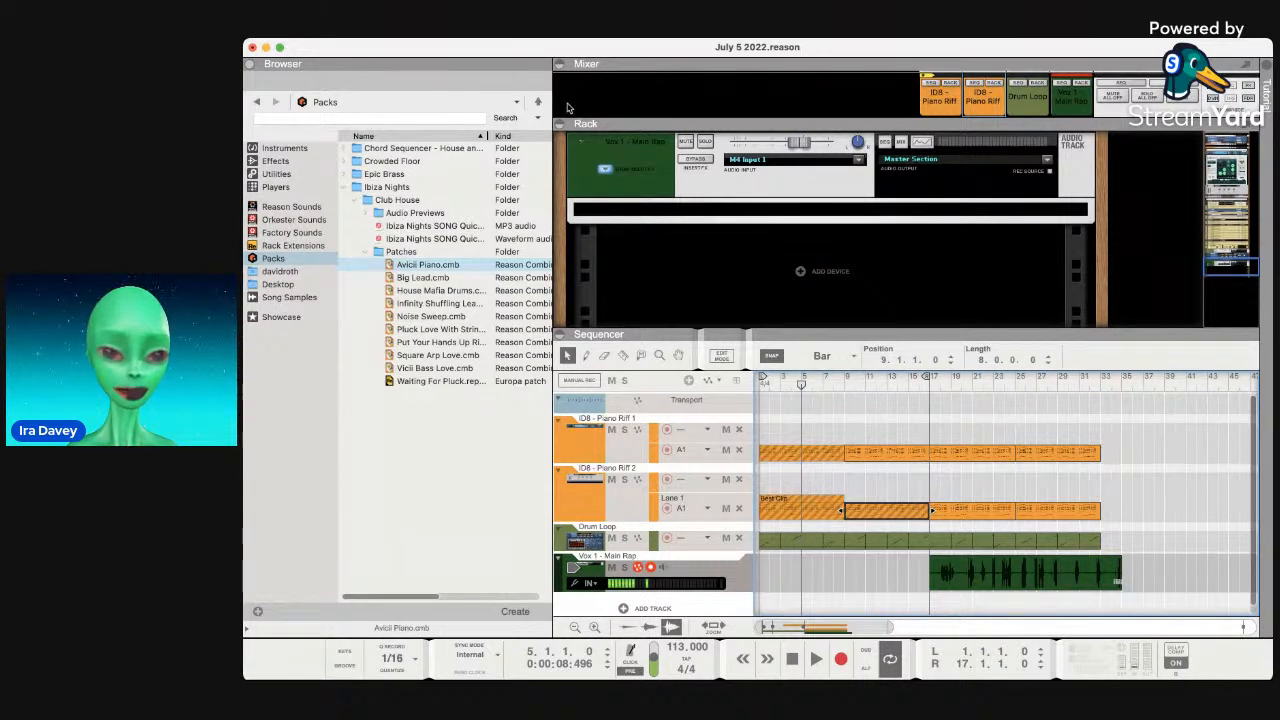
{"action": "key", "text": "super+Tab"}
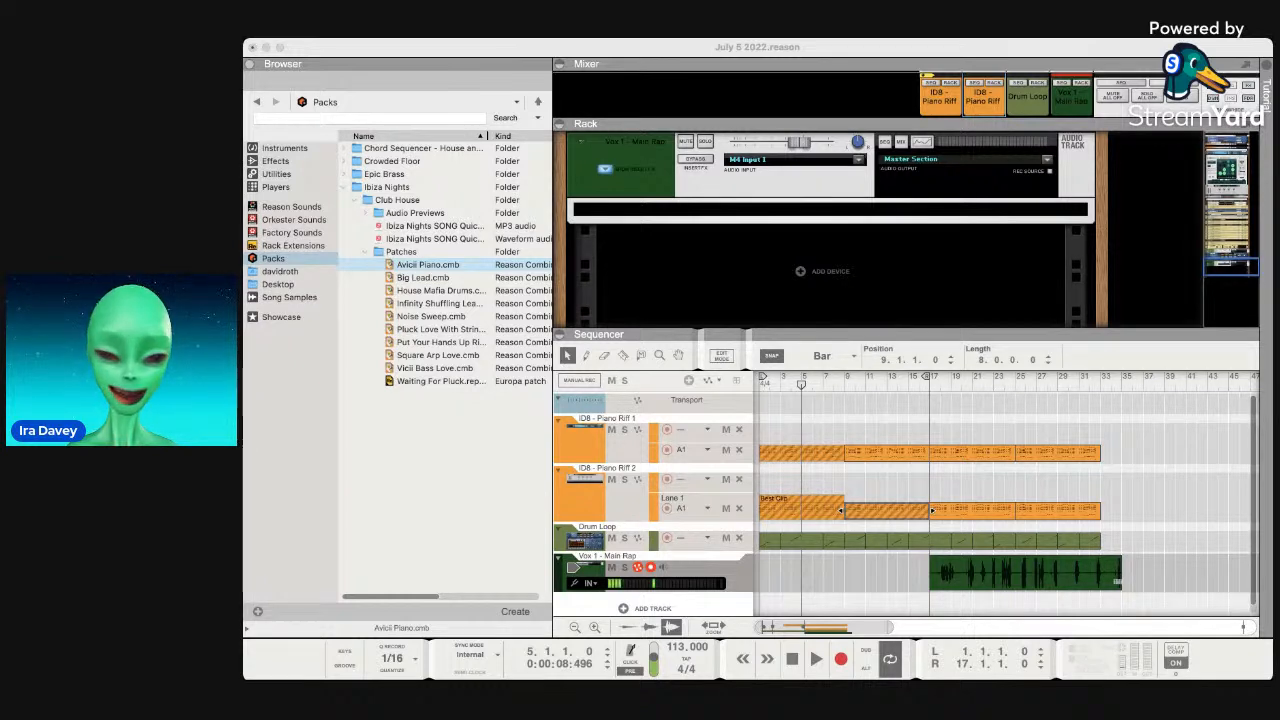
{"action": "key", "text": "super+Tab"}
{"action": "key", "text": "super+Tab"}
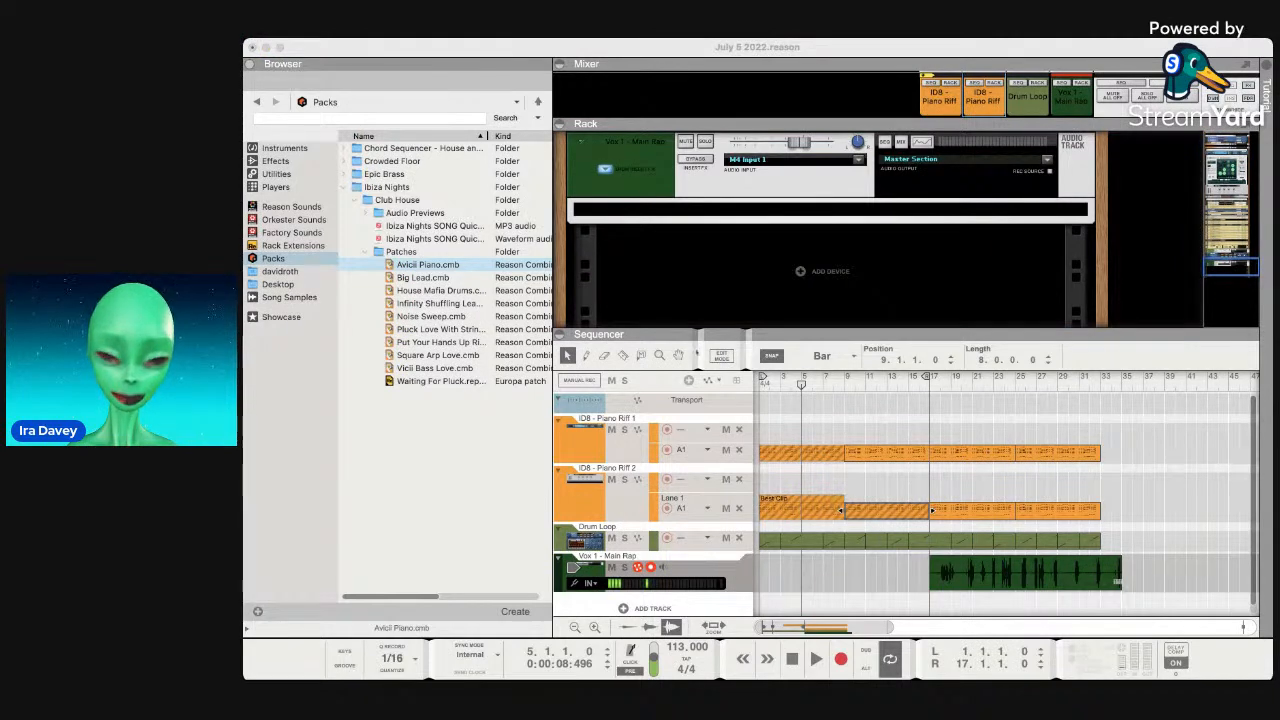
Trim the opening Piano Riff 2 clip to start later, unmute it, and play from bar 5.
{"action": "left_click", "coordinate": [657, 270]}
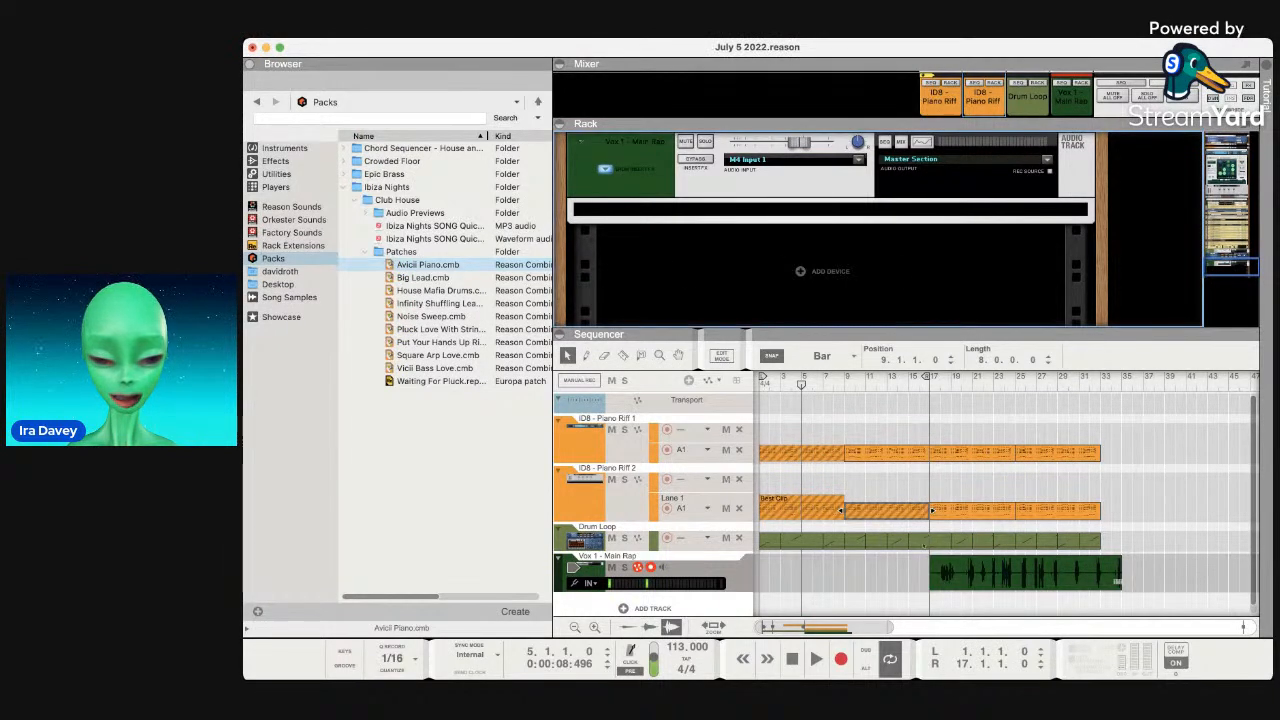
{"action": "scroll", "coordinate": [924, 546], "scroll_direction": "down", "scroll_amount": 1}
{"action": "scroll", "coordinate": [924, 546], "scroll_direction": "right", "scroll_amount": 5}
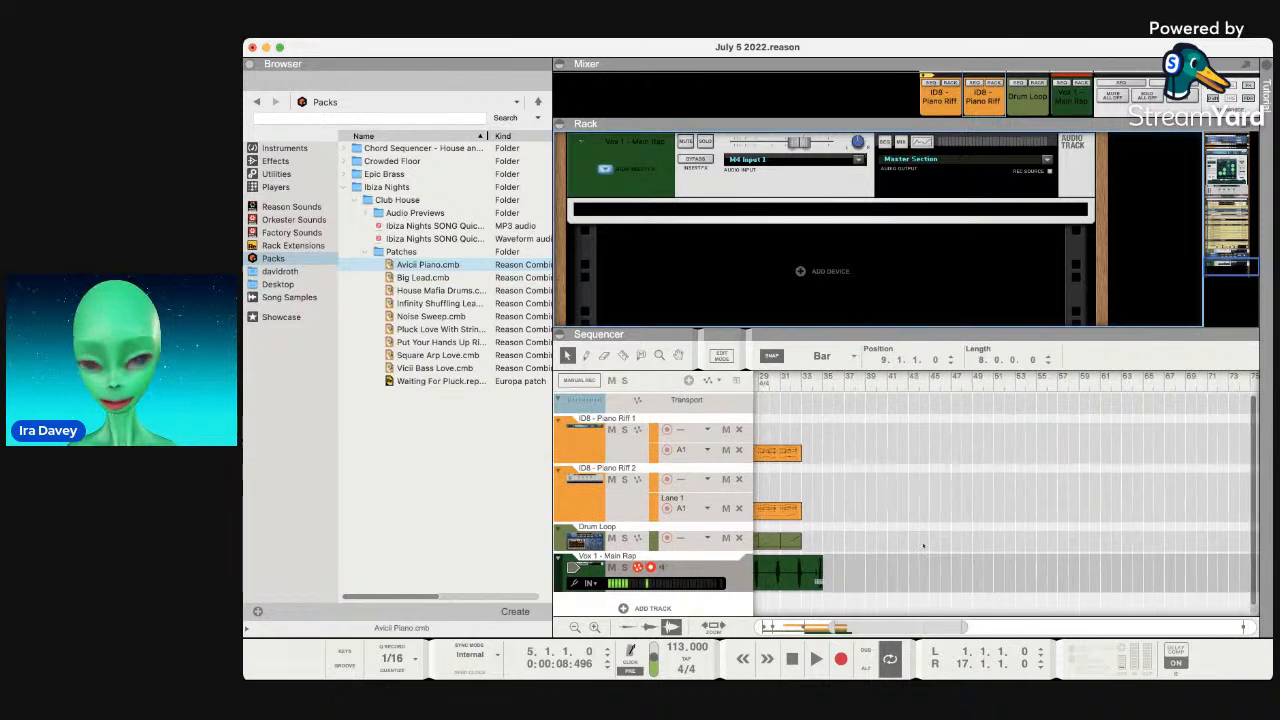
{"action": "scroll", "coordinate": [924, 546], "scroll_direction": "left", "scroll_amount": 5}
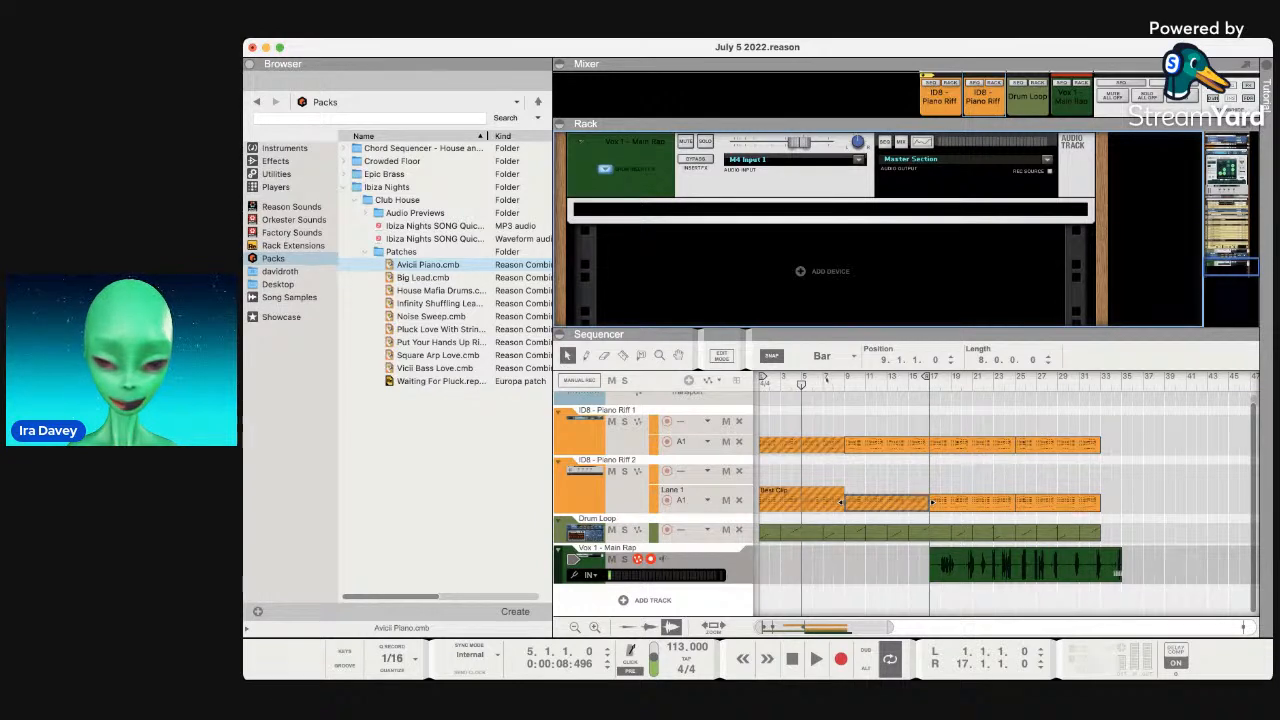
{"action": "left_click_drag", "start_coordinate": [929, 502], "coordinate": [846, 503]}
{"action": "left_click_drag", "start_coordinate": [756, 501], "coordinate": [803, 508]}
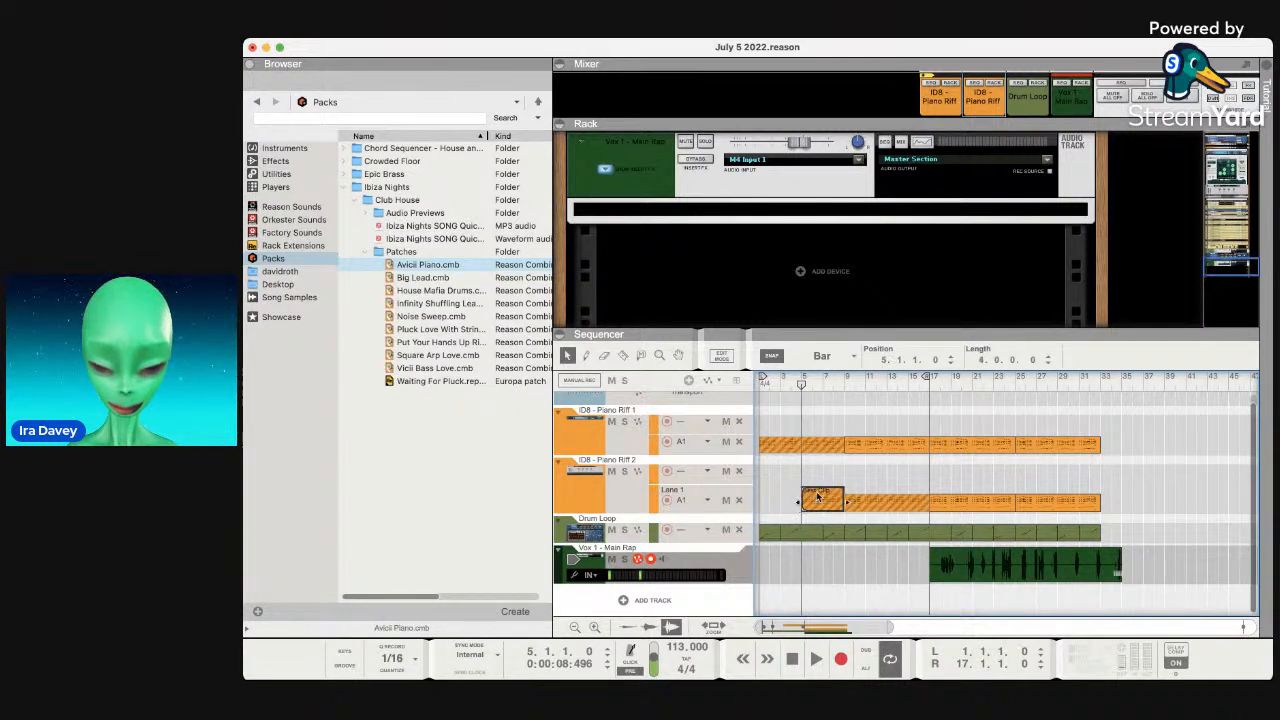
{"action": "key", "text": "m"}
{"action": "left_click", "coordinate": [759, 500]}
{"action": "key", "text": "space"}
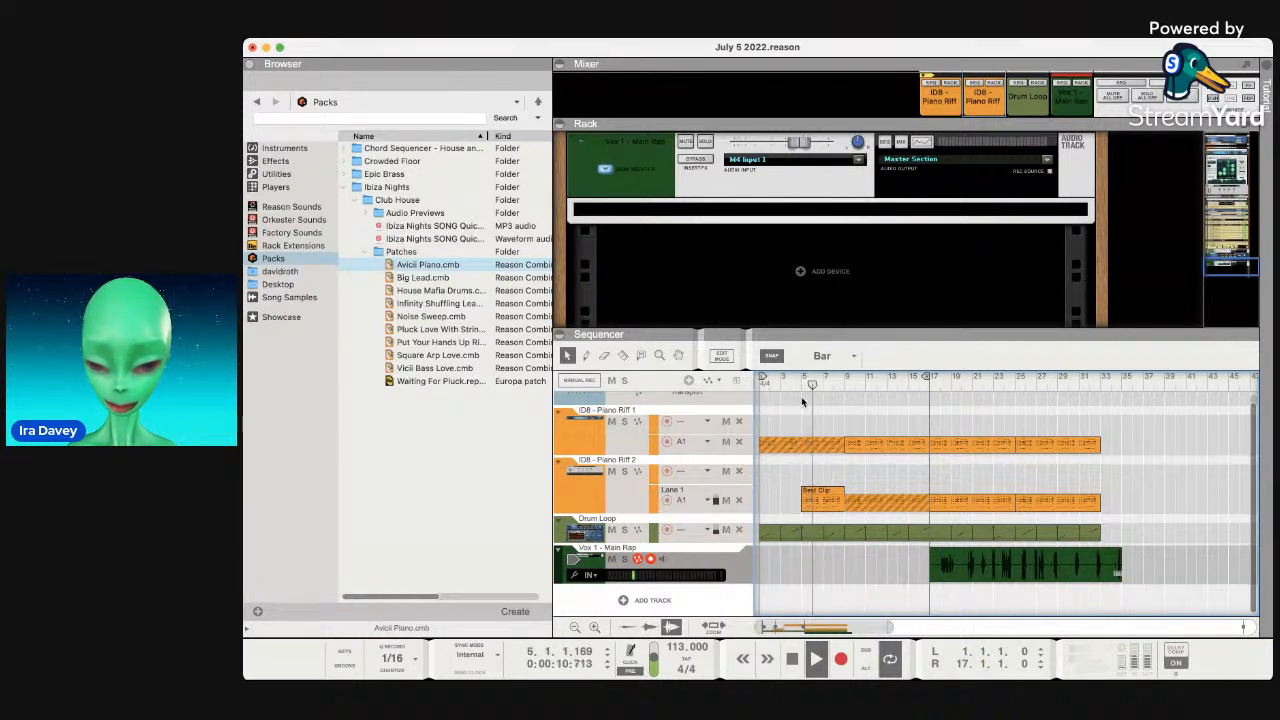
Delete the short opening clip from Piano Riff 2 and stop playback.
{"action": "left_click", "coordinate": [827, 491]}
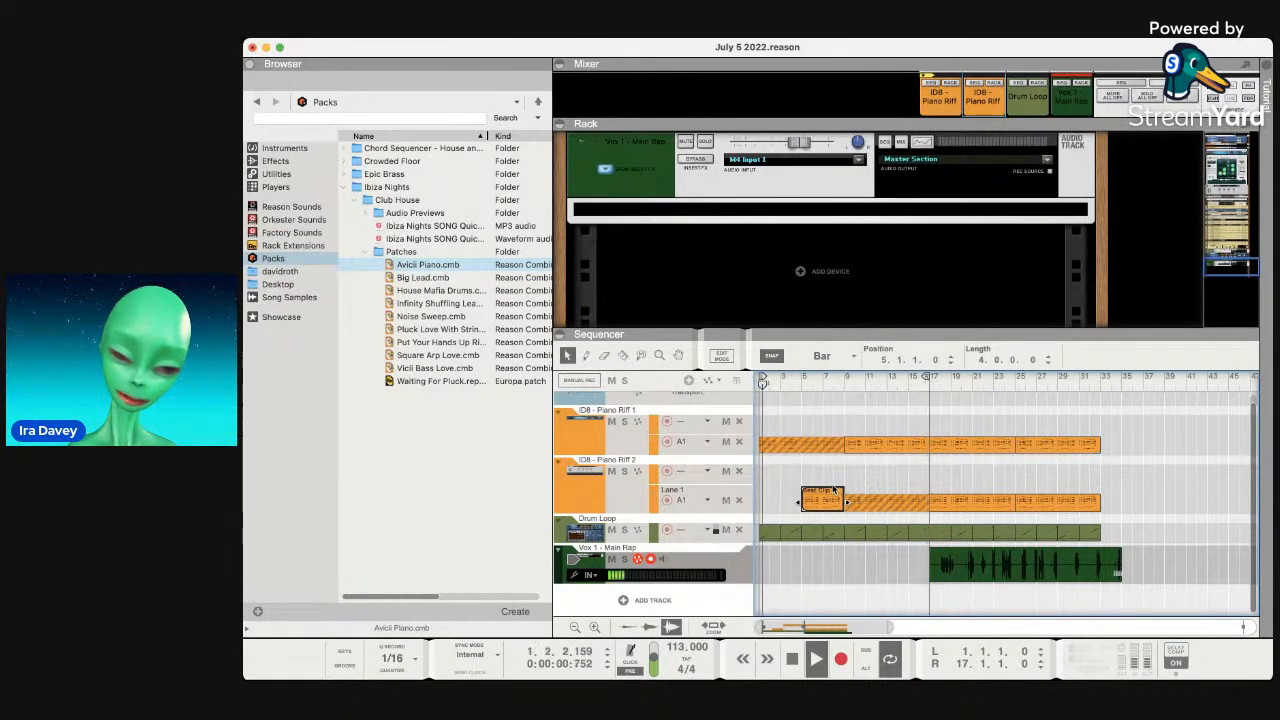
{"action": "key", "text": "Delete"}
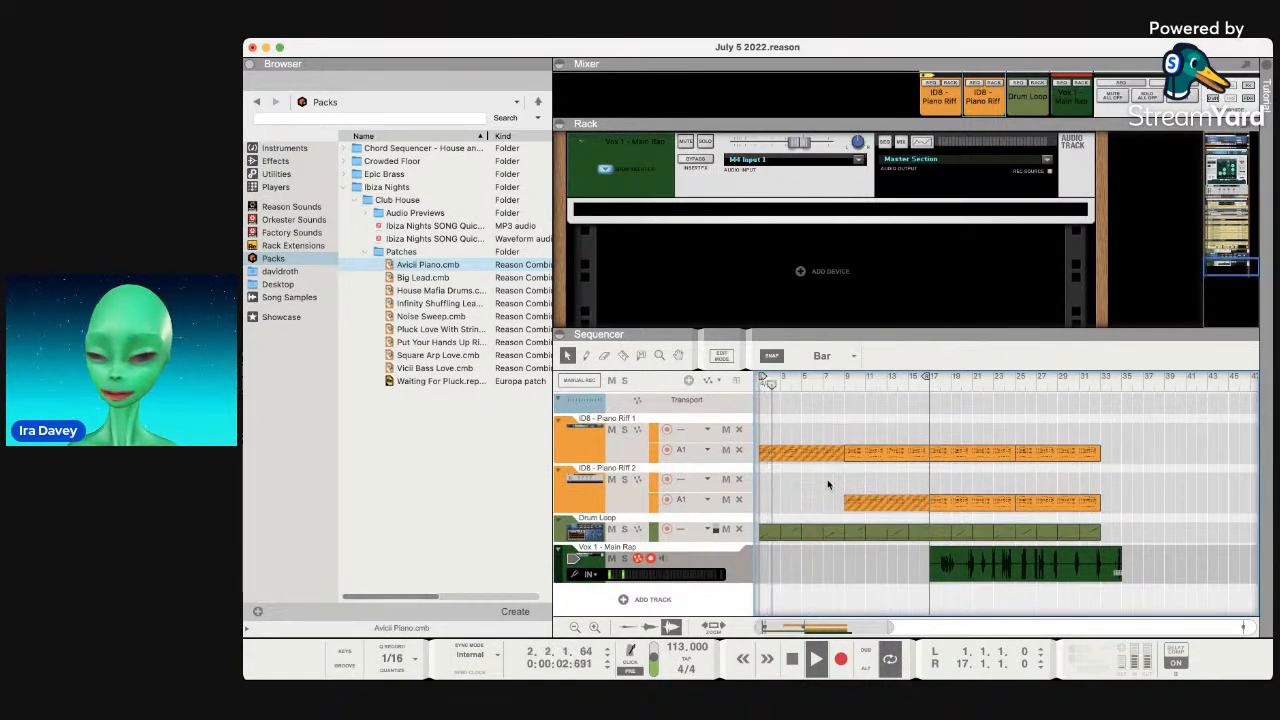
{"action": "key", "text": "space"}
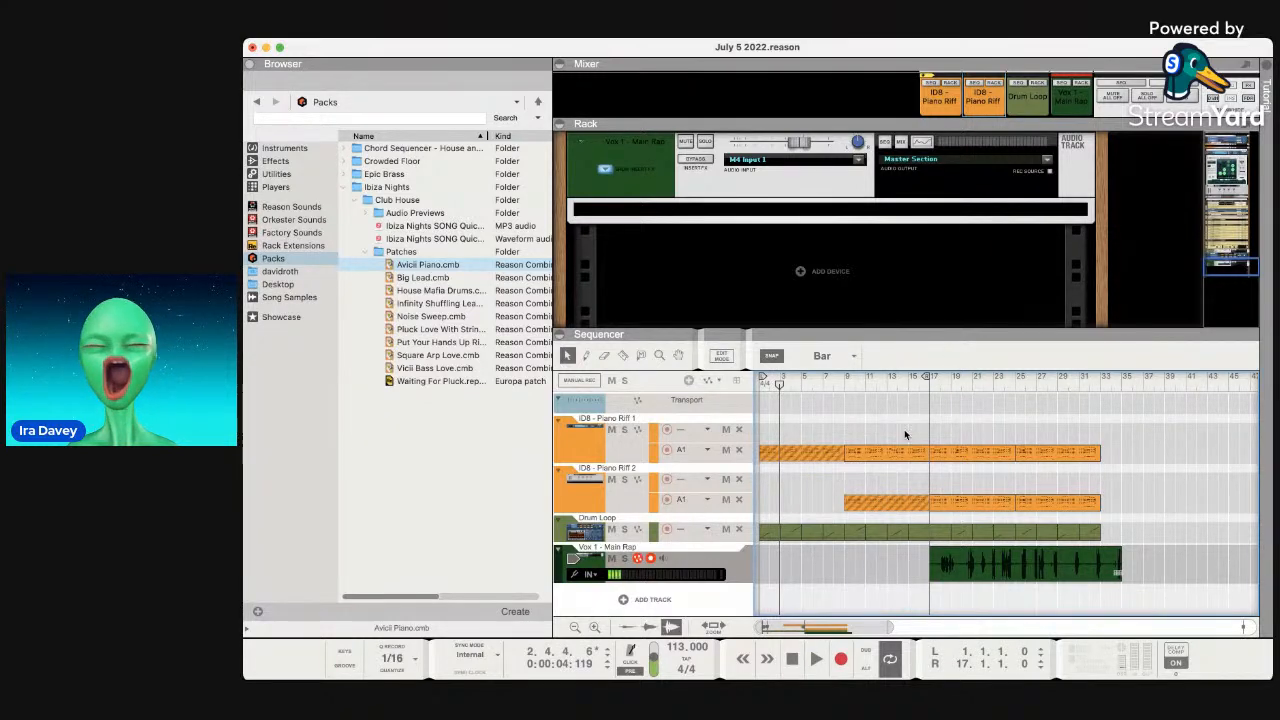
Open Piano Riff 1's bars 9–17 clip in the note editor and select it in the clip strip.
{"action": "double_click", "coordinate": [884, 455]}
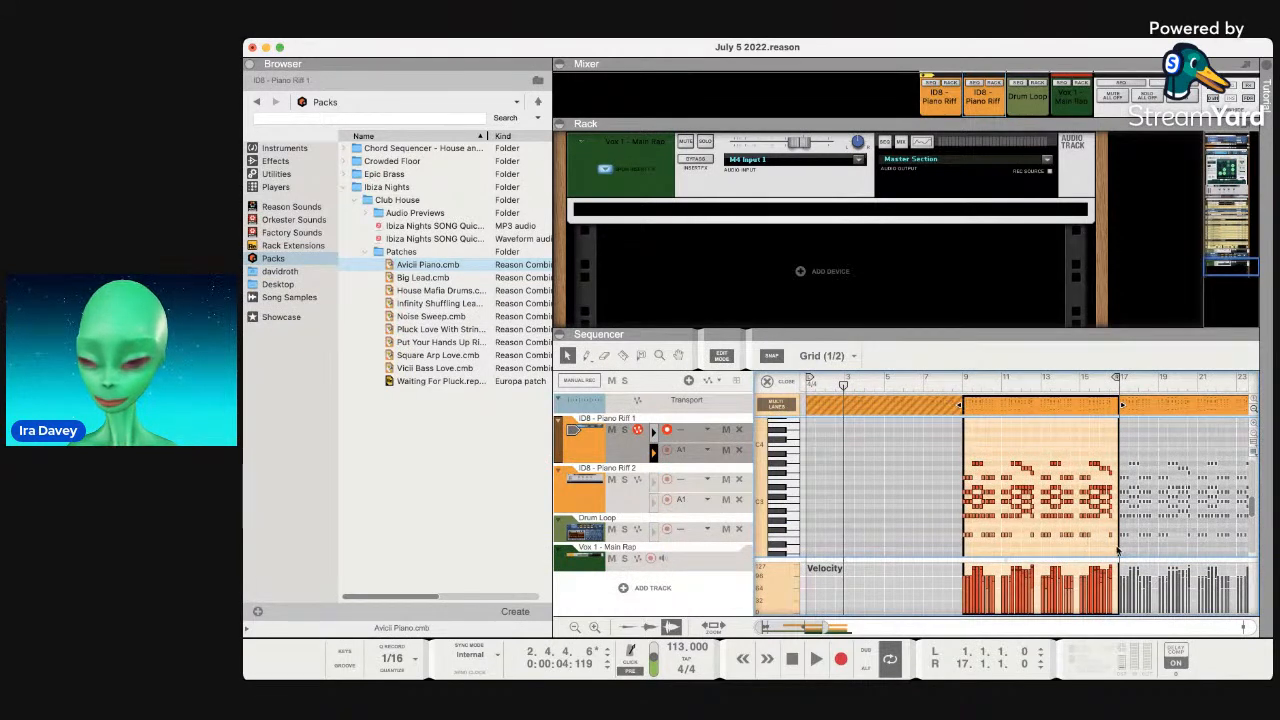
{"action": "scroll", "coordinate": [904, 483], "scroll_direction": "right", "scroll_amount": 2}
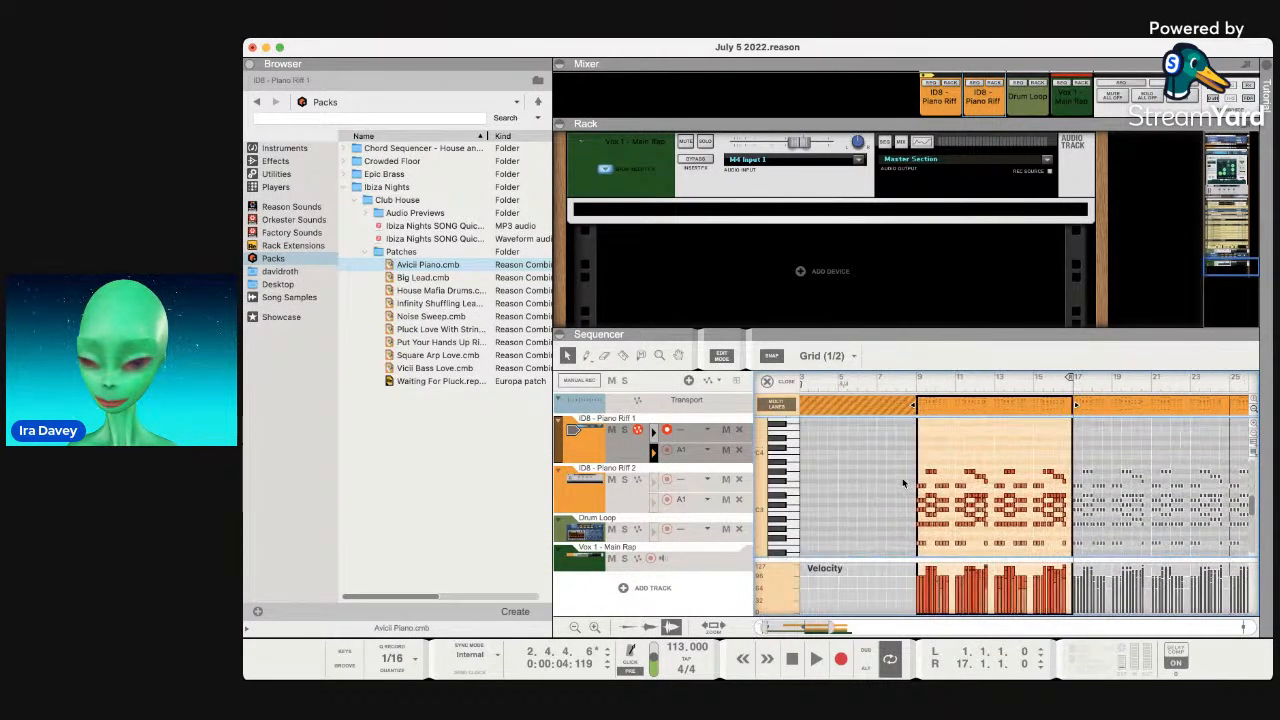
{"action": "left_click", "coordinate": [973, 407]}
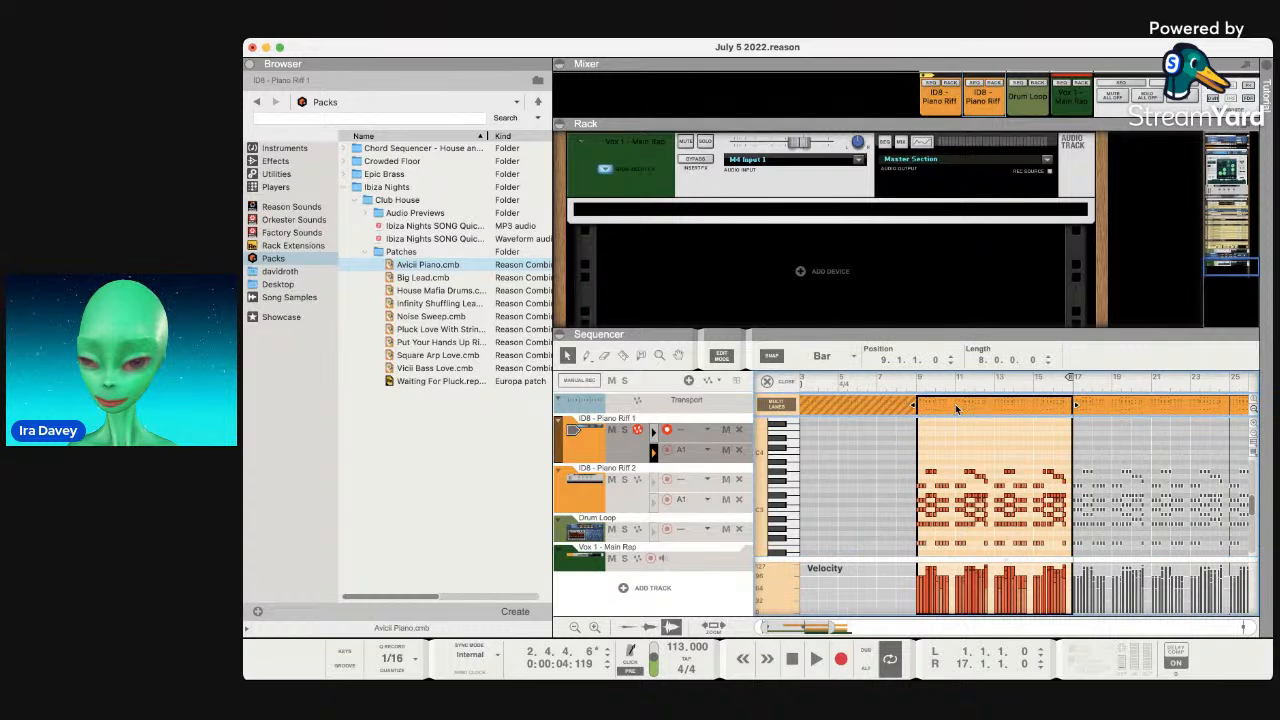
{"action": "key", "text": "super+c"}
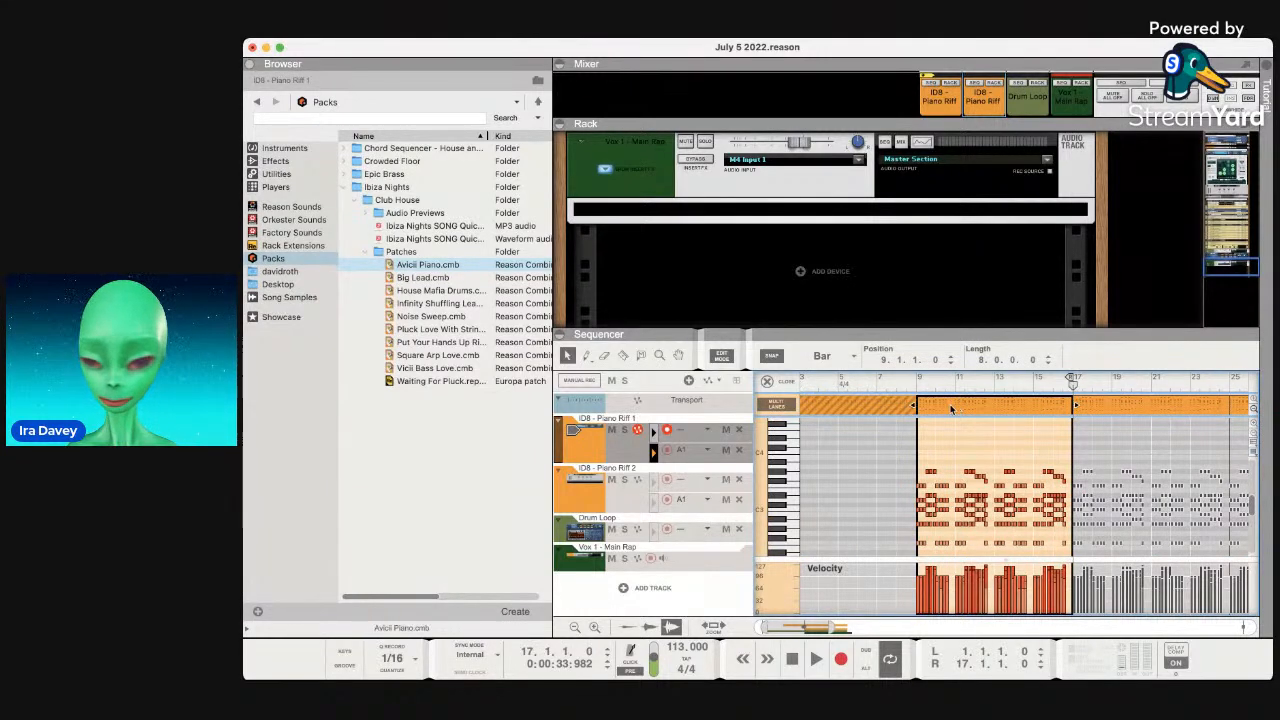
{"action": "left_click", "coordinate": [631, 593]}
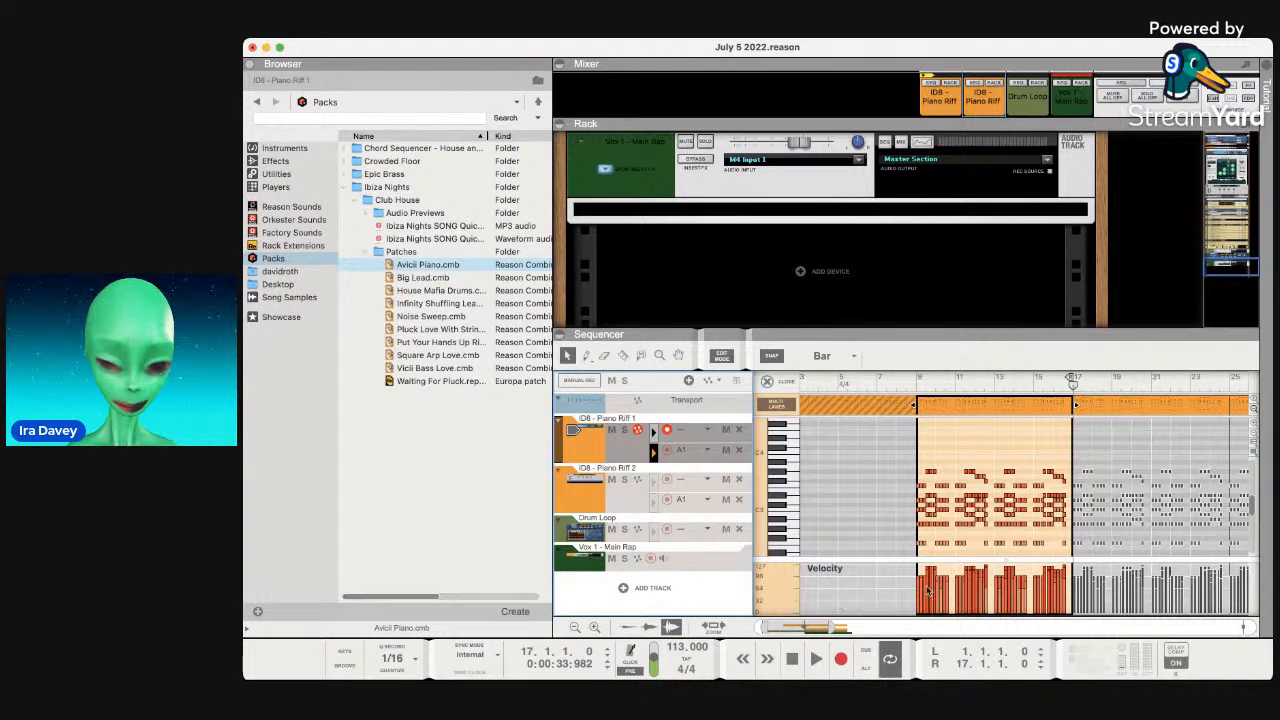
Create a Subtractor track loaded with the Bass Guitar patch and fold it.
{"action": "left_click", "coordinate": [995, 546]}
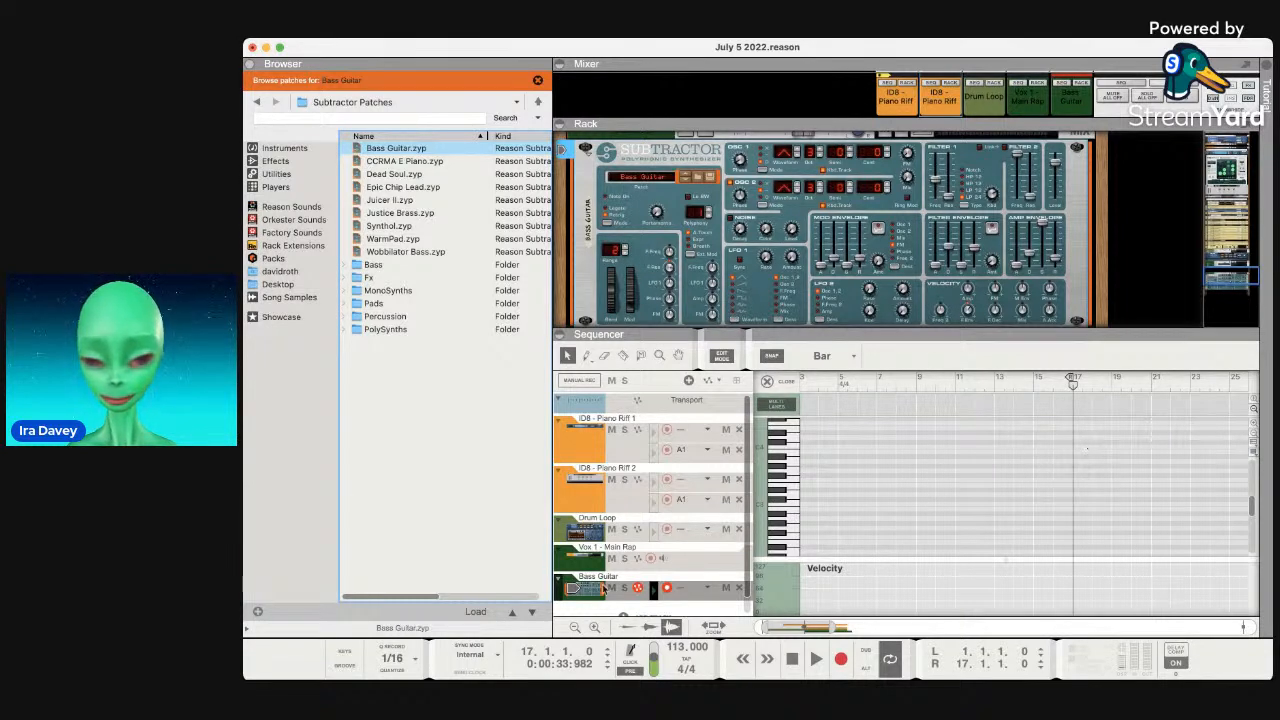
{"action": "left_click", "coordinate": [559, 580]}
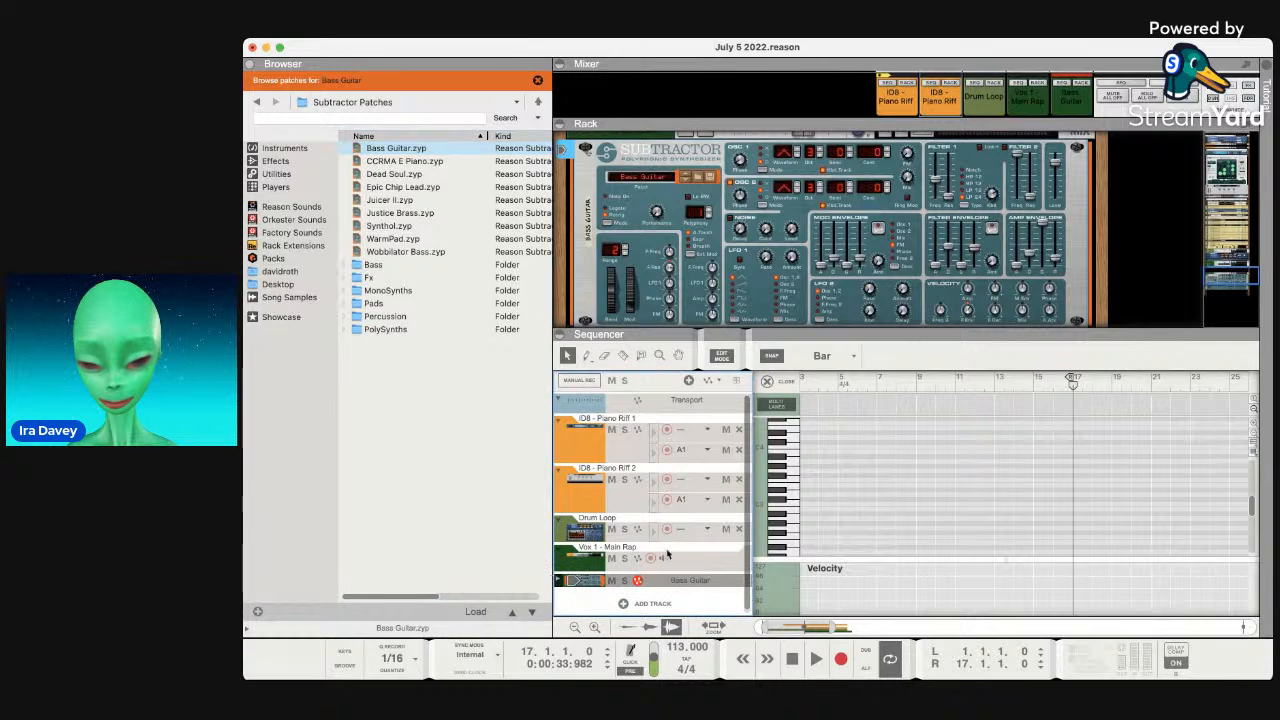
{"action": "left_click", "coordinate": [725, 356]}
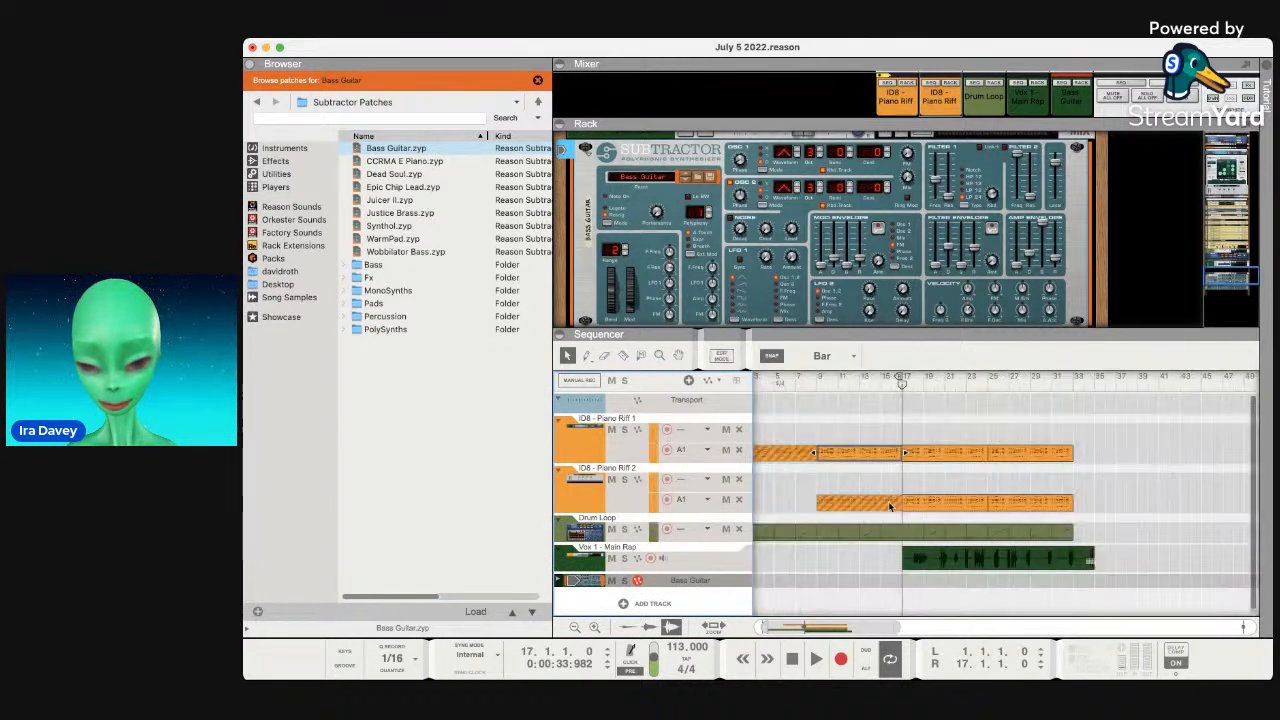
Paste a copy of the bars 9–17 Piano Riff 1 clip and drag it onto the Main Rap lane.
{"action": "left_click", "coordinate": [870, 455]}
{"action": "key", "text": "space"}
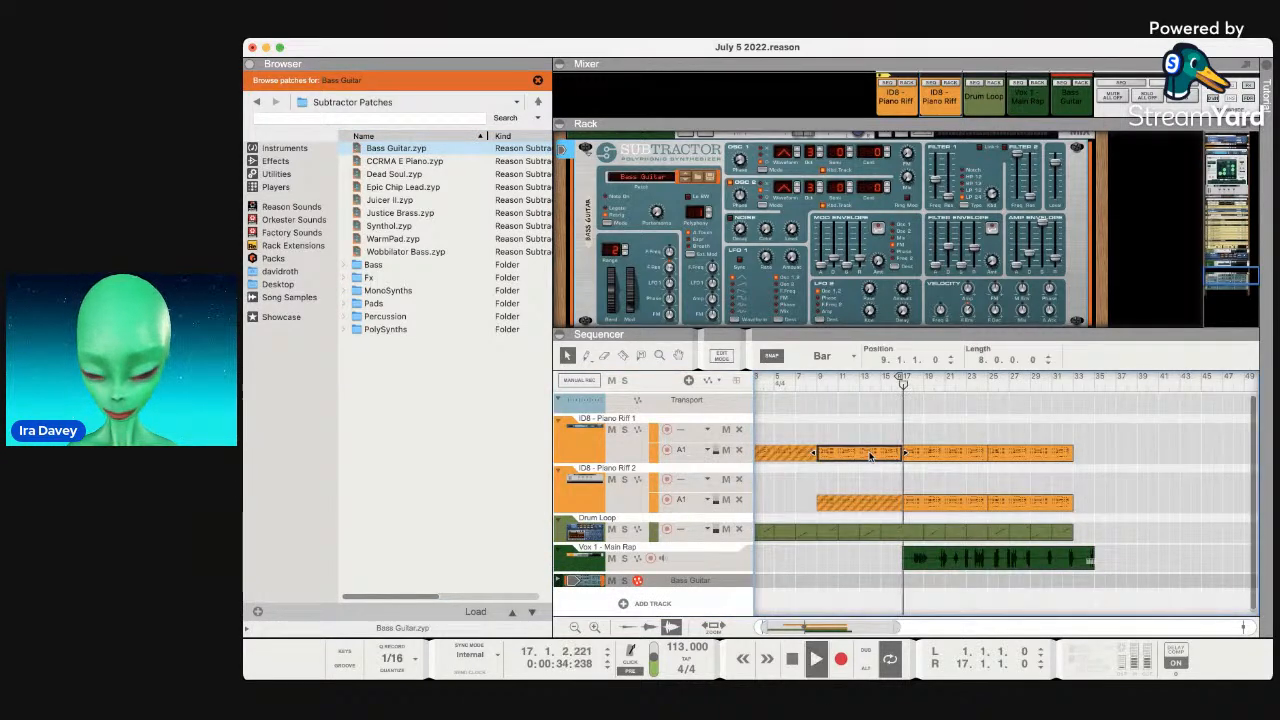
{"action": "key", "text": "space"}
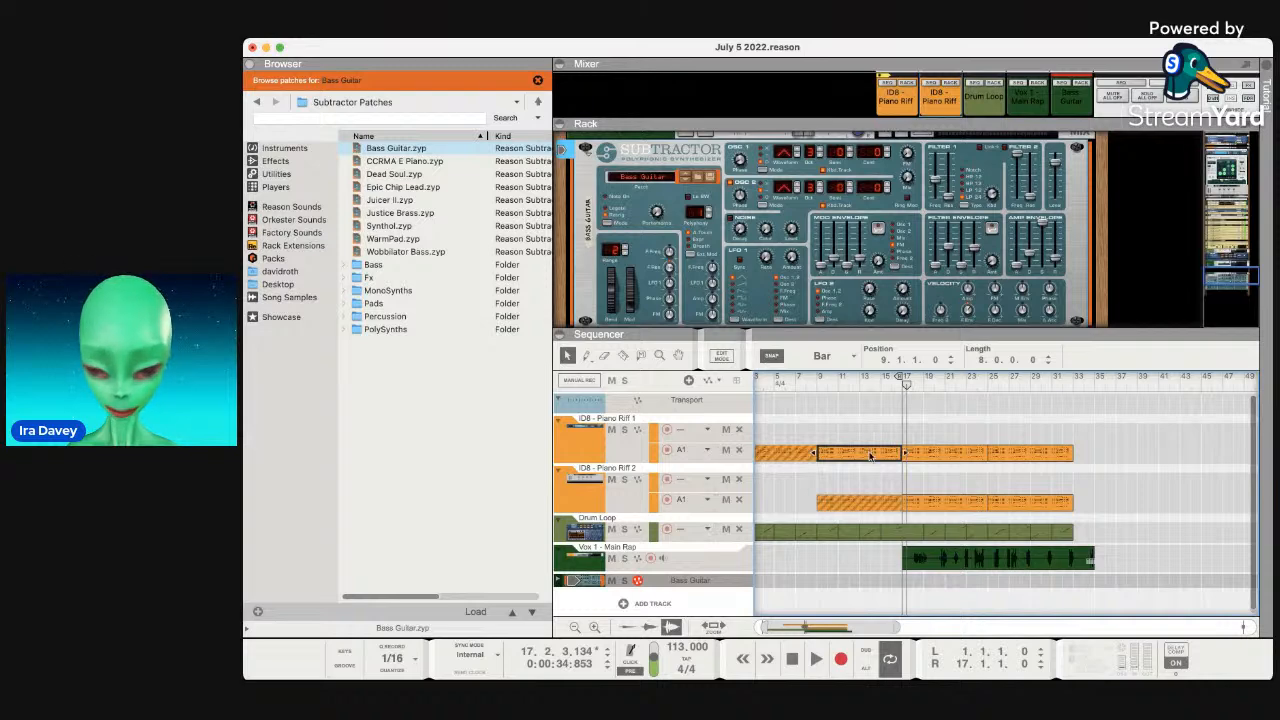
{"action": "left_click", "coordinate": [903, 590]}
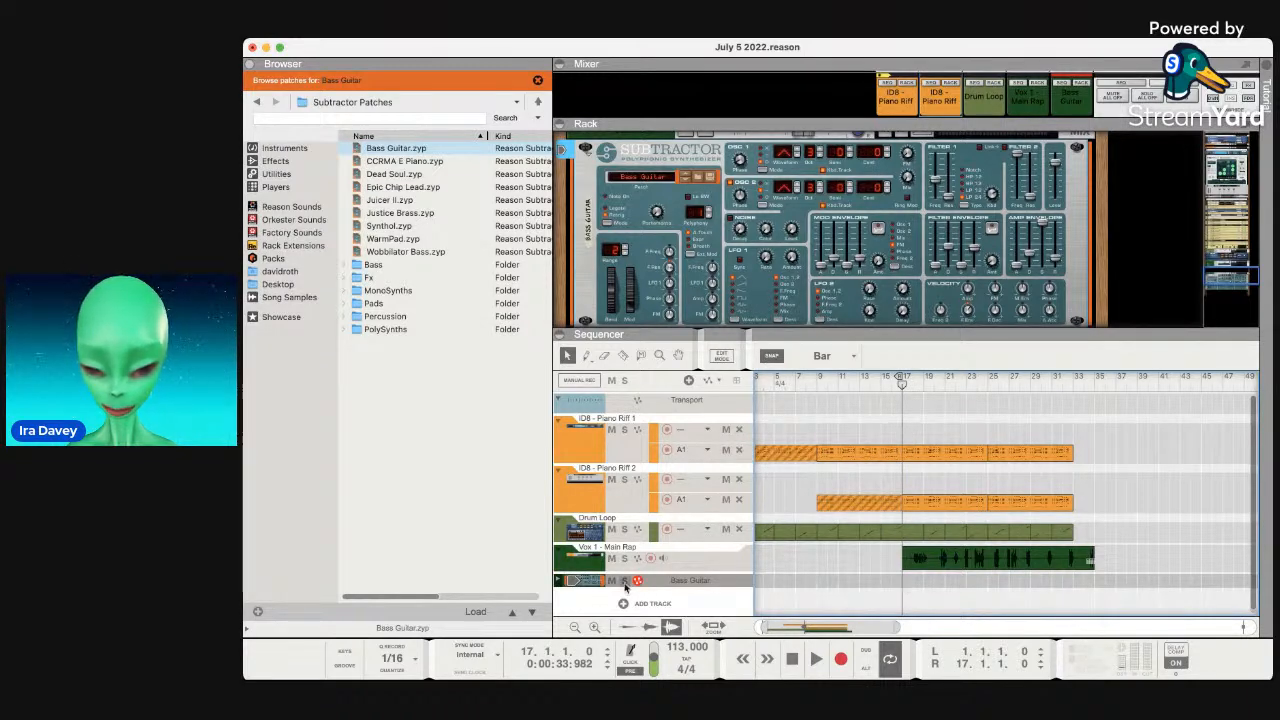
{"action": "left_click", "coordinate": [588, 583]}
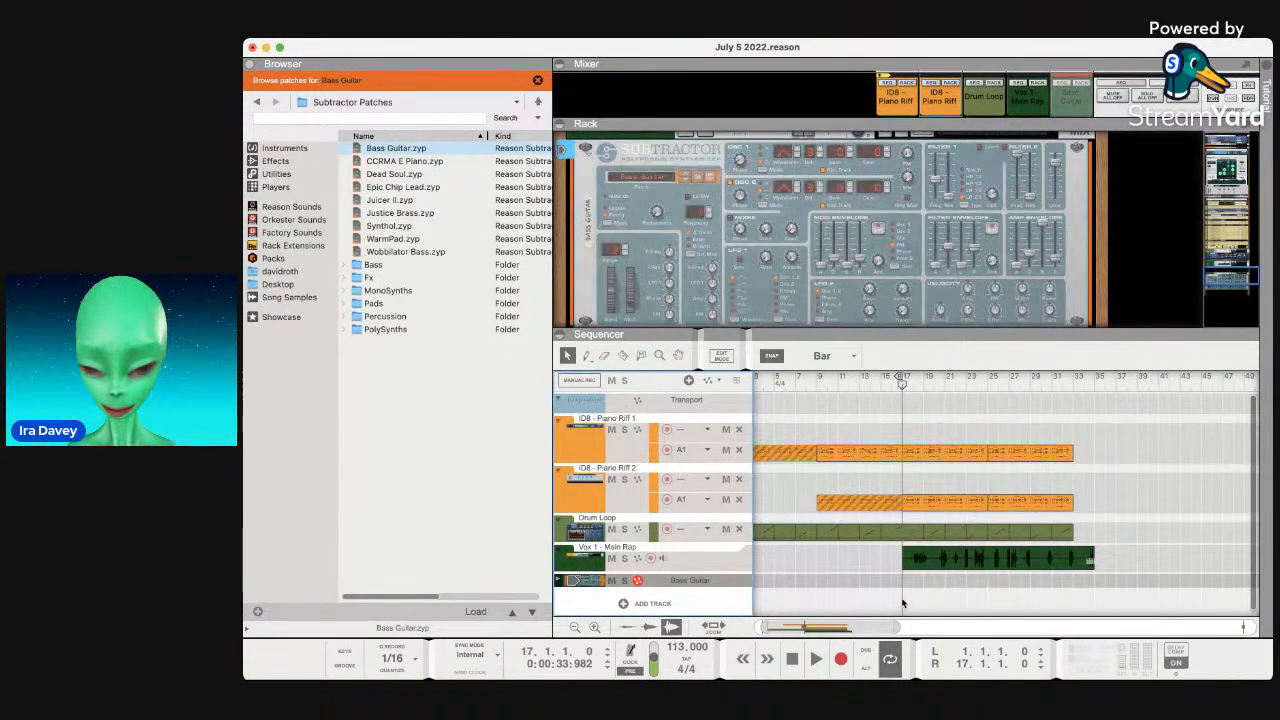
{"action": "key", "text": "super+v"}
{"action": "left_click_drag", "start_coordinate": [944, 458], "coordinate": [860, 678]}
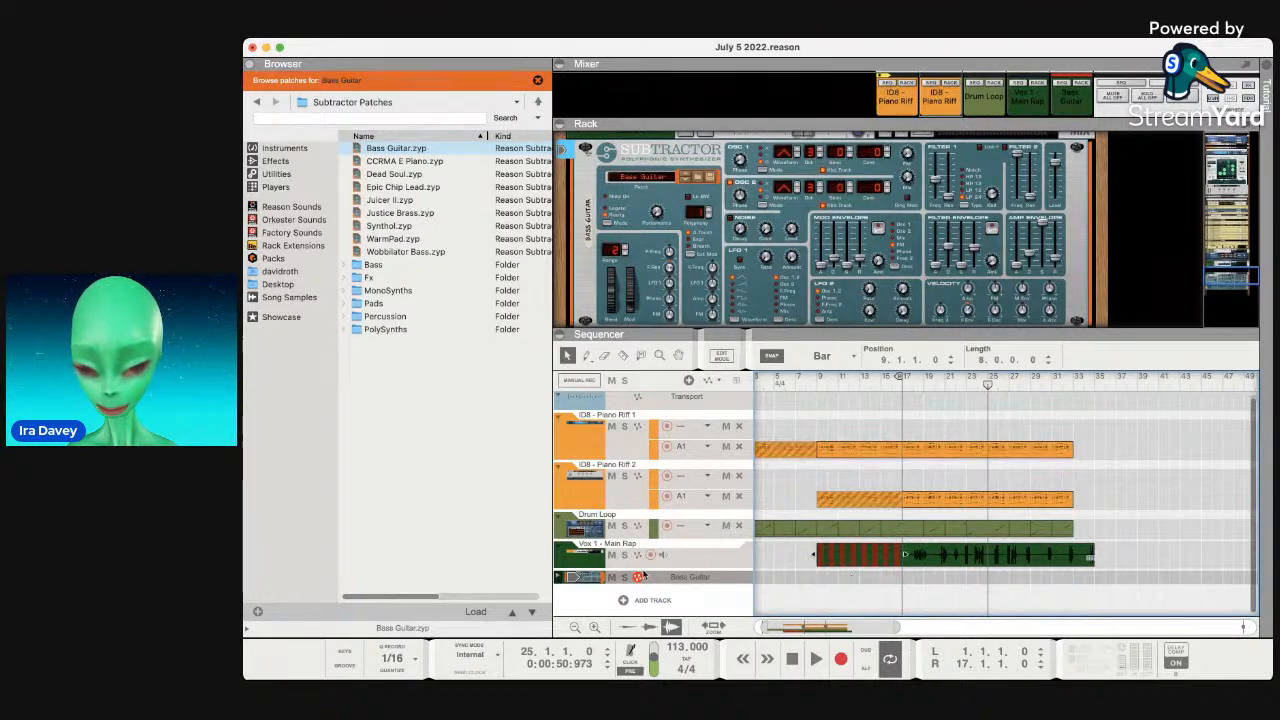
Move the copied riff clip into the unfolded Bass Guitar lane at bars 17–25 and open its notes.
{"action": "left_click", "coordinate": [556, 577]}
{"action": "left_click", "coordinate": [558, 578]}
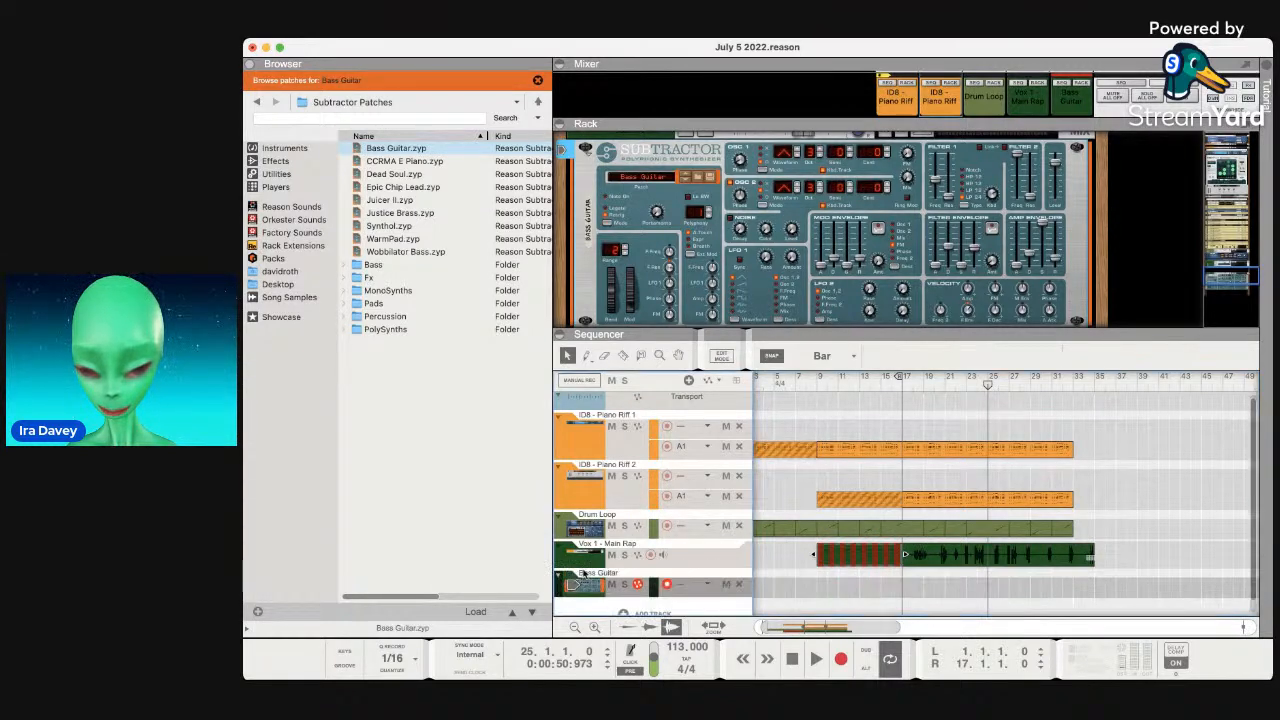
{"action": "left_click_drag", "start_coordinate": [827, 553], "coordinate": [946, 593]}
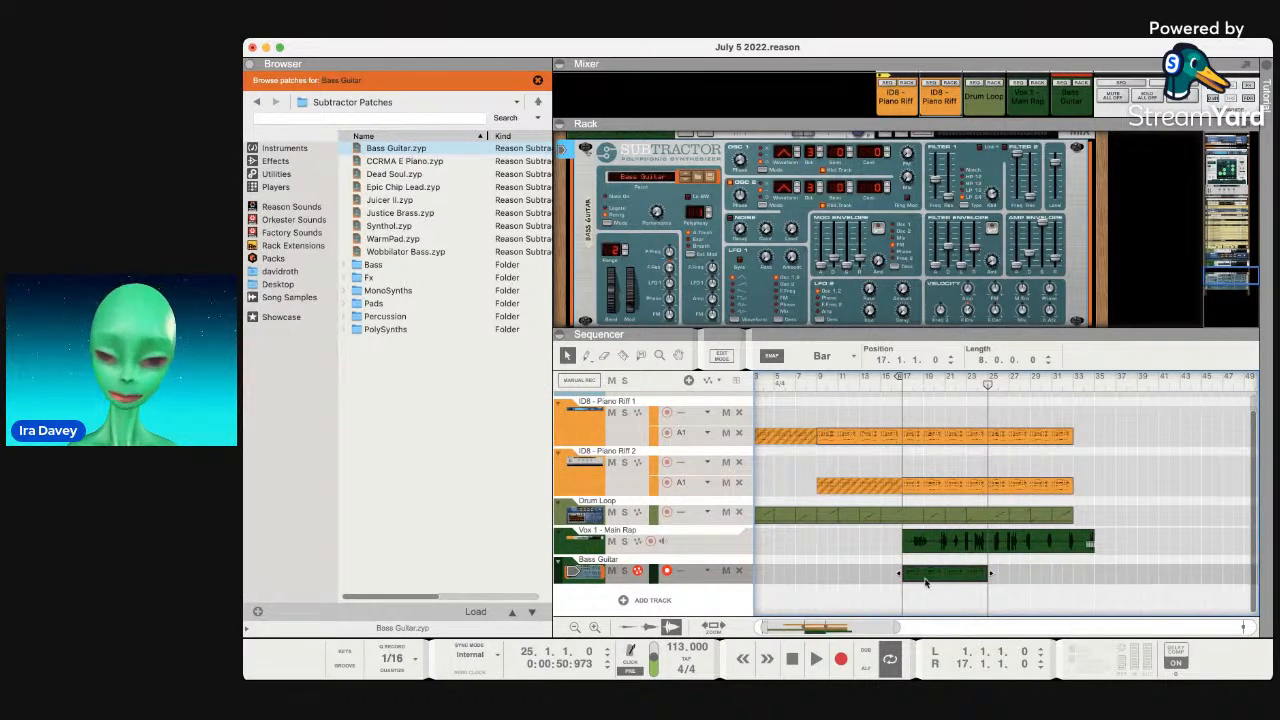
{"action": "double_click", "coordinate": [925, 582]}
{"action": "left_click", "coordinate": [896, 383]}
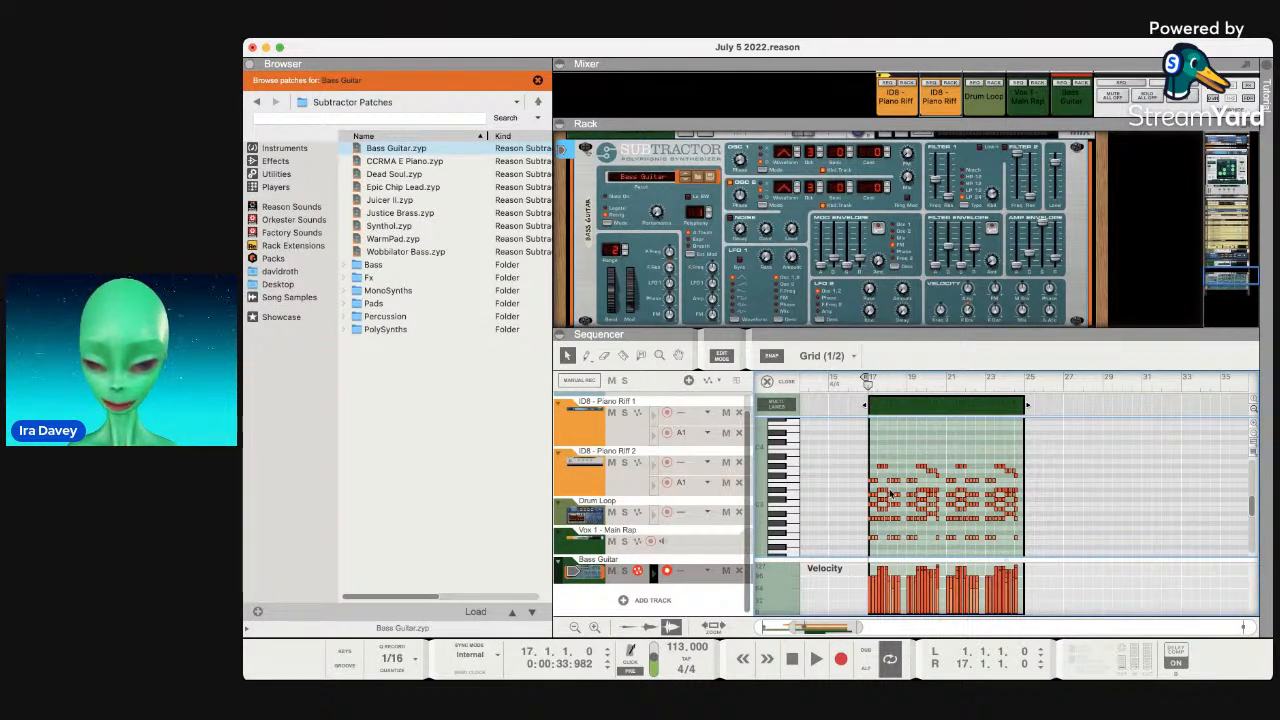
Solo the Bass Guitar track, play it, and delete the riff's upper chord notes.
{"action": "left_click", "coordinate": [624, 571]}
{"action": "key", "text": "space"}
{"action": "scroll", "coordinate": [999, 534], "scroll_direction": "down", "scroll_amount": 3}
{"action": "scroll", "coordinate": [1008, 543], "scroll_direction": "left", "scroll_amount": 1}
{"action": "scroll", "coordinate": [1009, 545], "scroll_direction": "right", "scroll_amount": 2}
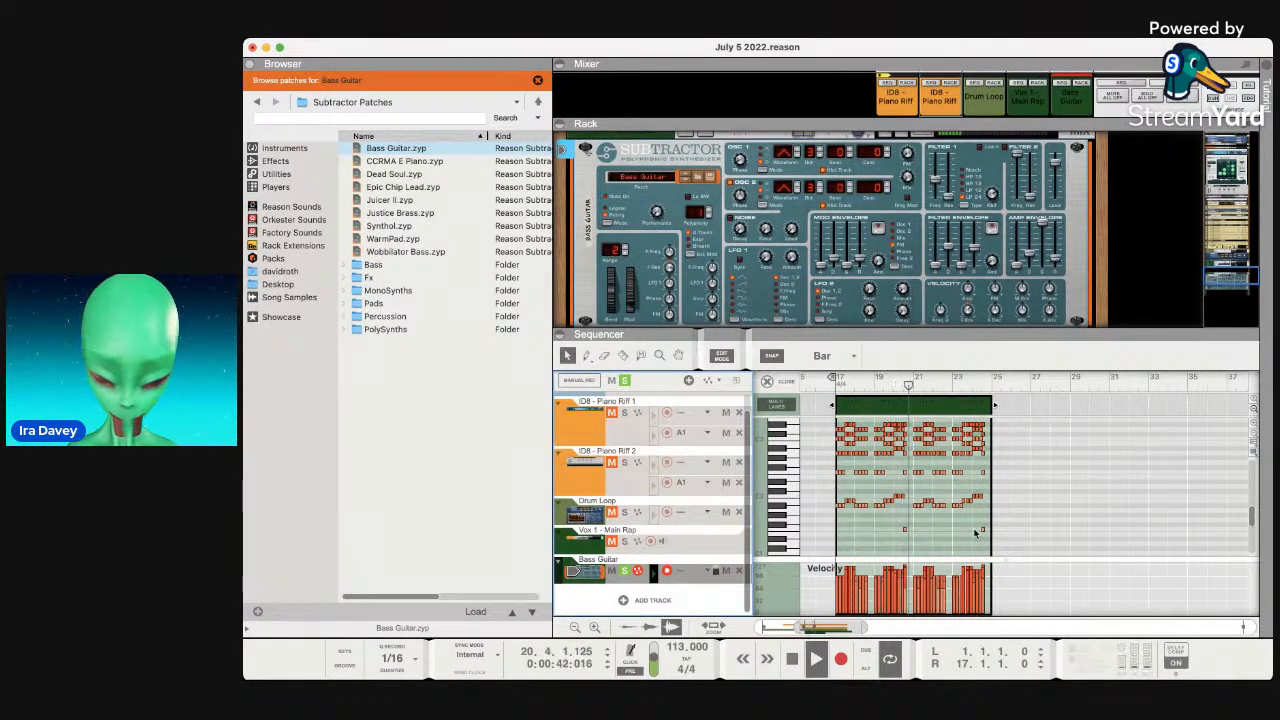
{"action": "left_click_drag", "start_coordinate": [986, 479], "coordinate": [834, 459]}
{"action": "key", "text": "Delete"}
Select all remaining bass notes and transpose them down one octave.
{"action": "scroll", "coordinate": [877, 477], "scroll_direction": "down", "scroll_amount": 3}
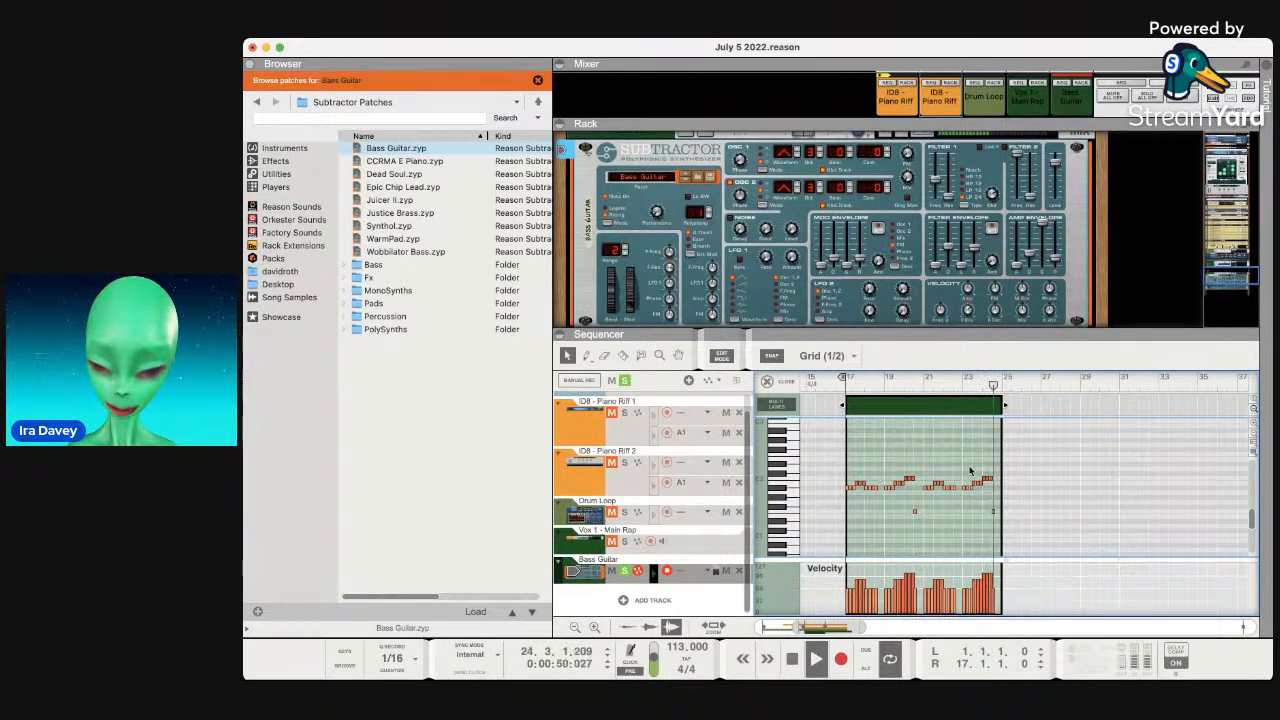
{"action": "left_click_drag", "start_coordinate": [1018, 540], "coordinate": [827, 450]}
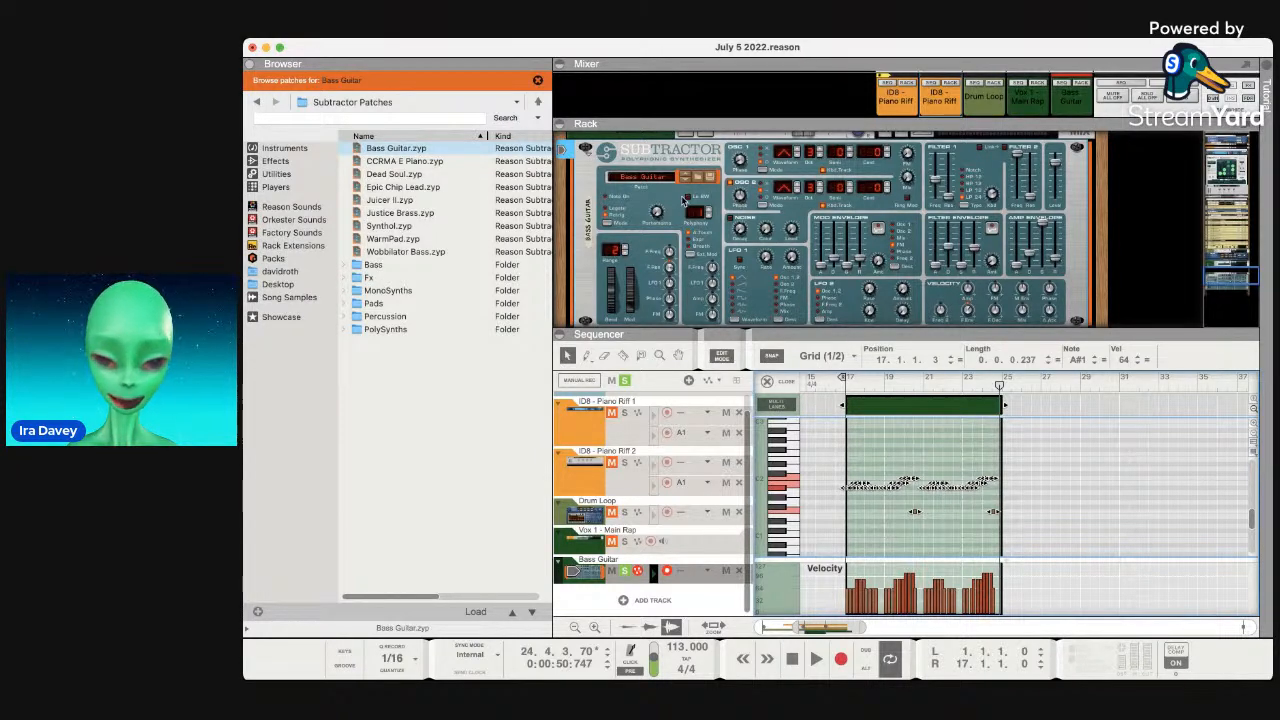
{"action": "key", "text": "super+Tab"}
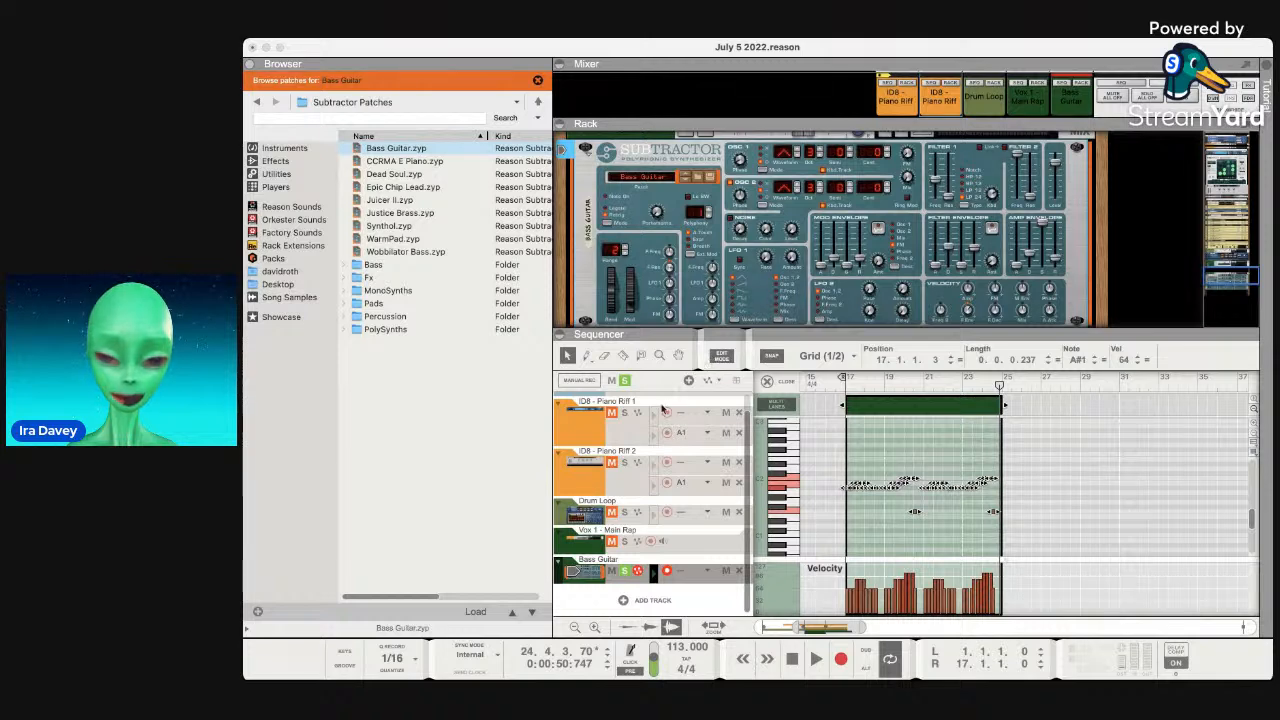
{"action": "left_click", "coordinate": [662, 410]}
{"action": "key", "text": "shift+Down"}
Drag the loop locators toward bars 17 and 25 around the bass clip.
{"action": "left_click", "coordinate": [929, 491]}
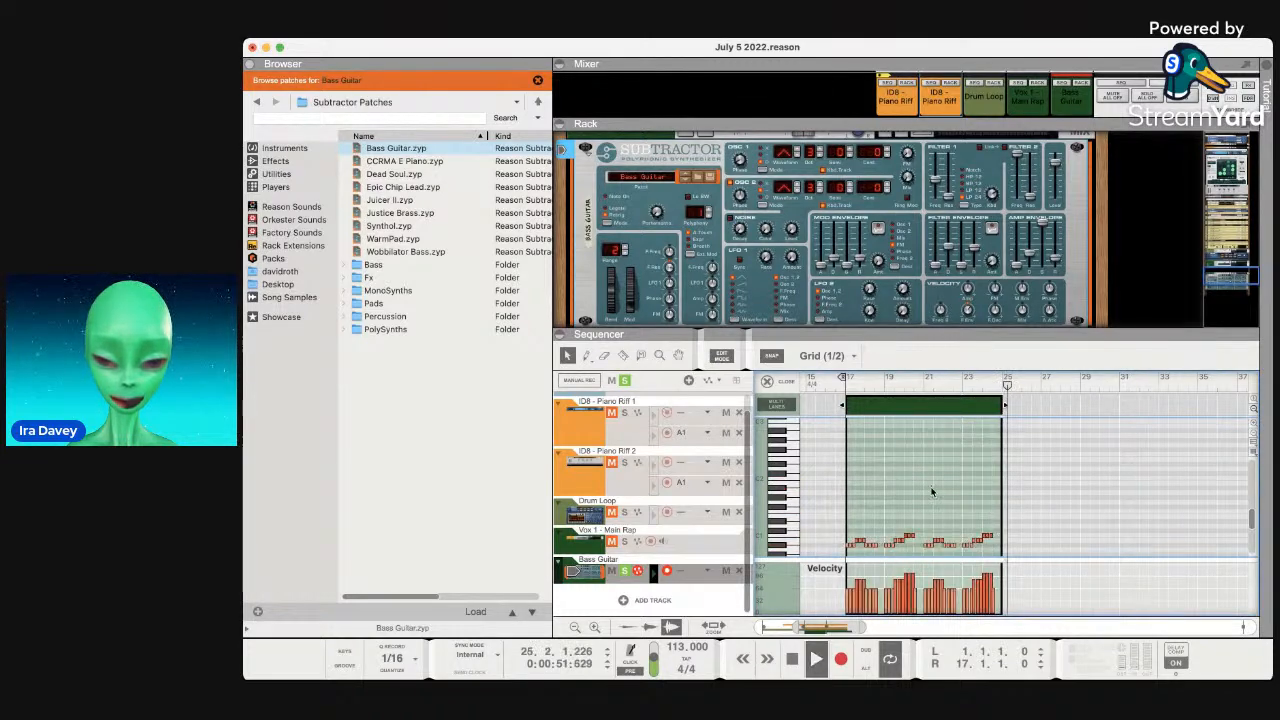
{"action": "left_click_drag", "start_coordinate": [845, 380], "coordinate": [1001, 382]}
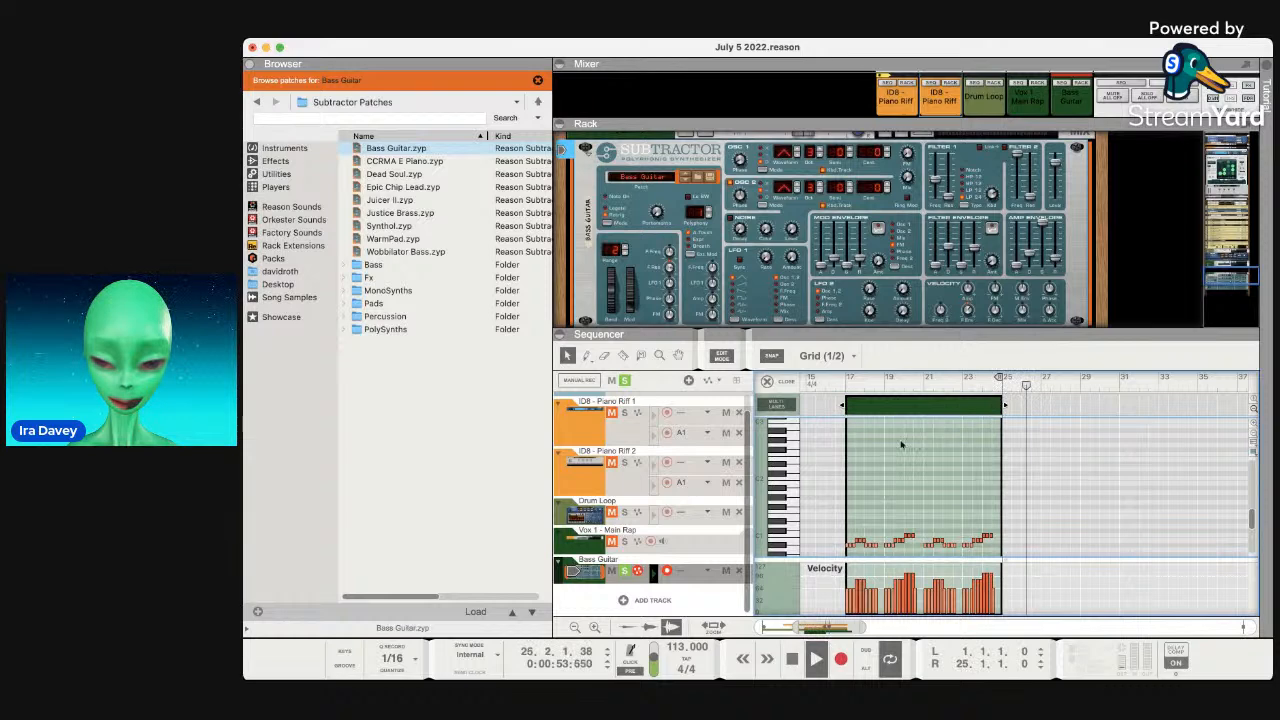
{"action": "scroll", "coordinate": [902, 445], "scroll_direction": "left", "scroll_amount": 5}
{"action": "left_click_drag", "start_coordinate": [810, 381], "coordinate": [1118, 381]}
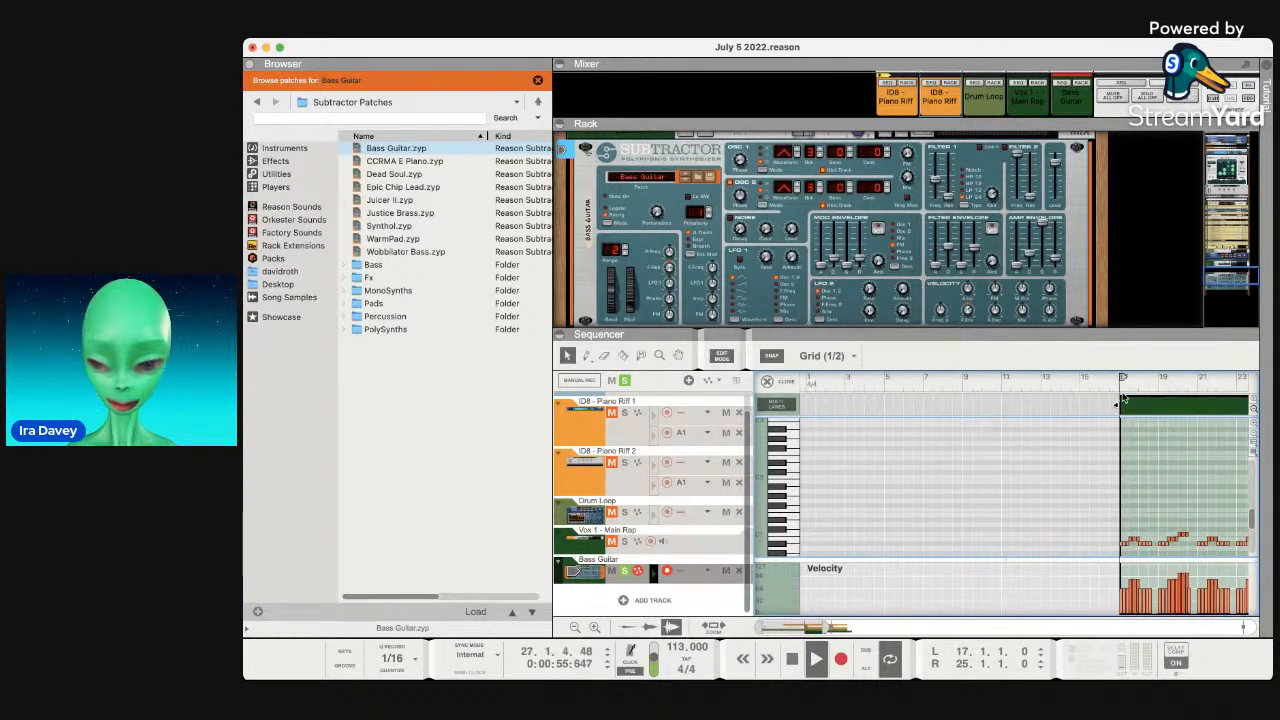
{"action": "scroll", "coordinate": [1104, 484], "scroll_direction": "right", "scroll_amount": 5}
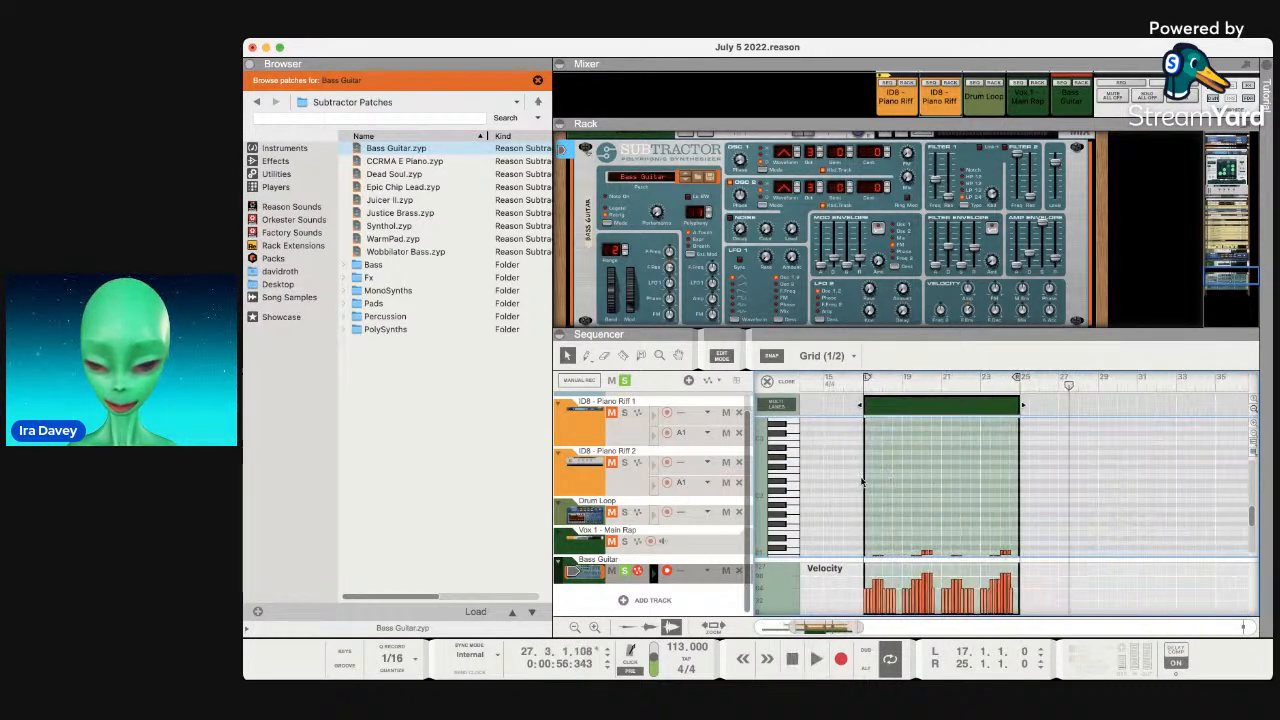
{"action": "left_click", "coordinate": [869, 386]}
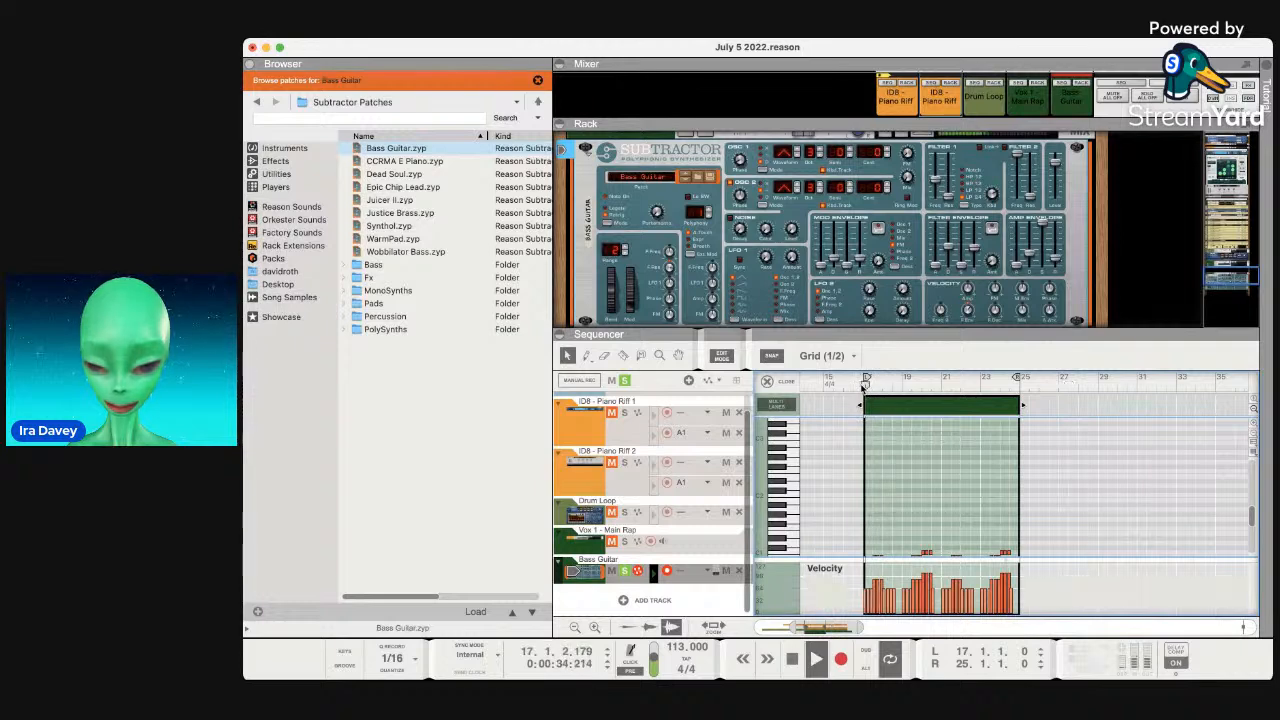
{"action": "scroll", "coordinate": [990, 500], "scroll_direction": "down", "scroll_amount": 5}
{"action": "scroll", "coordinate": [1000, 533], "scroll_direction": "left", "scroll_amount": 1}
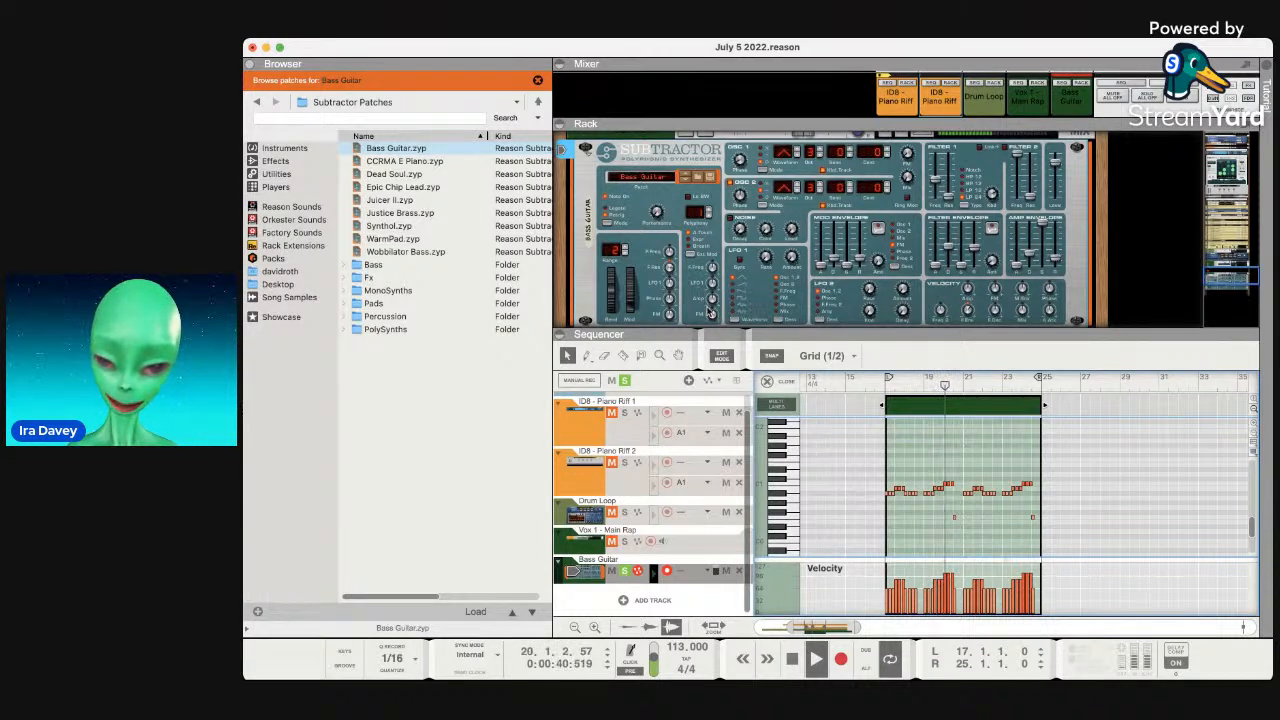
{"action": "scroll", "coordinate": [949, 418], "scroll_direction": "left", "scroll_amount": 10}
{"action": "left_click_drag", "start_coordinate": [1122, 377], "coordinate": [808, 377]}
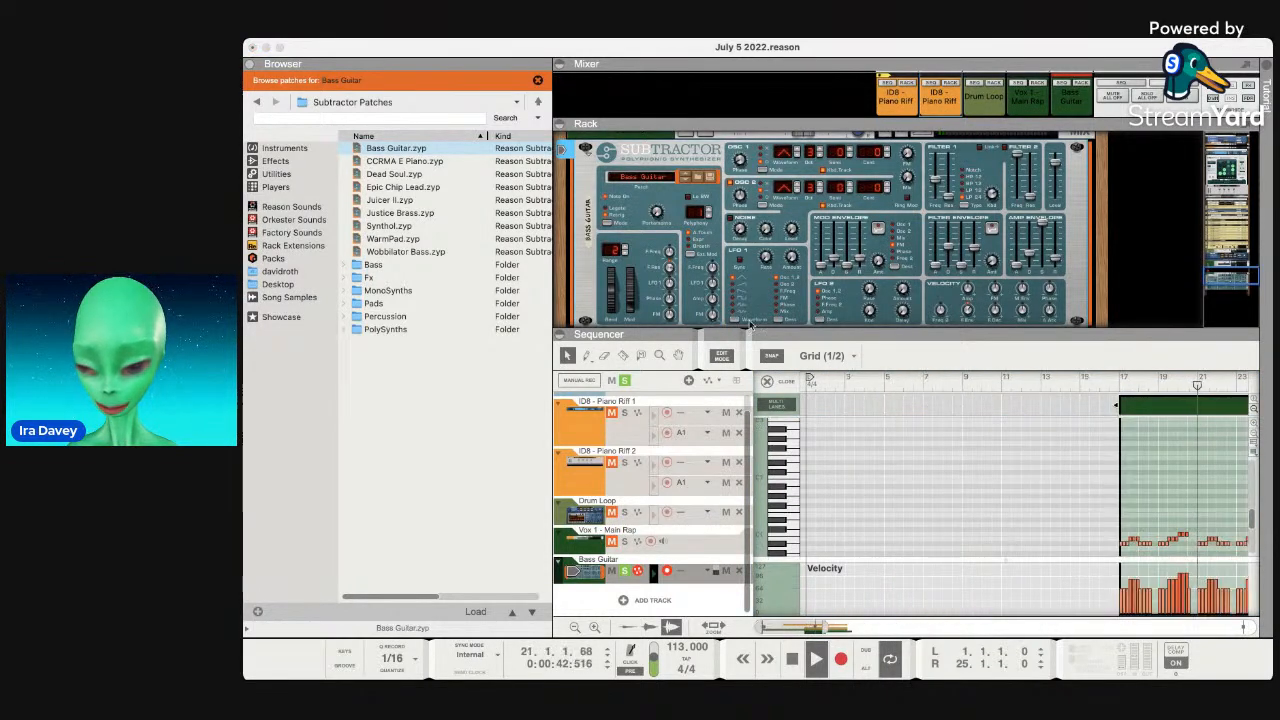
{"action": "scroll", "coordinate": [949, 418], "scroll_direction": "right", "scroll_amount": 5}
{"action": "scroll", "coordinate": [949, 418], "scroll_direction": "right", "scroll_amount": 2}
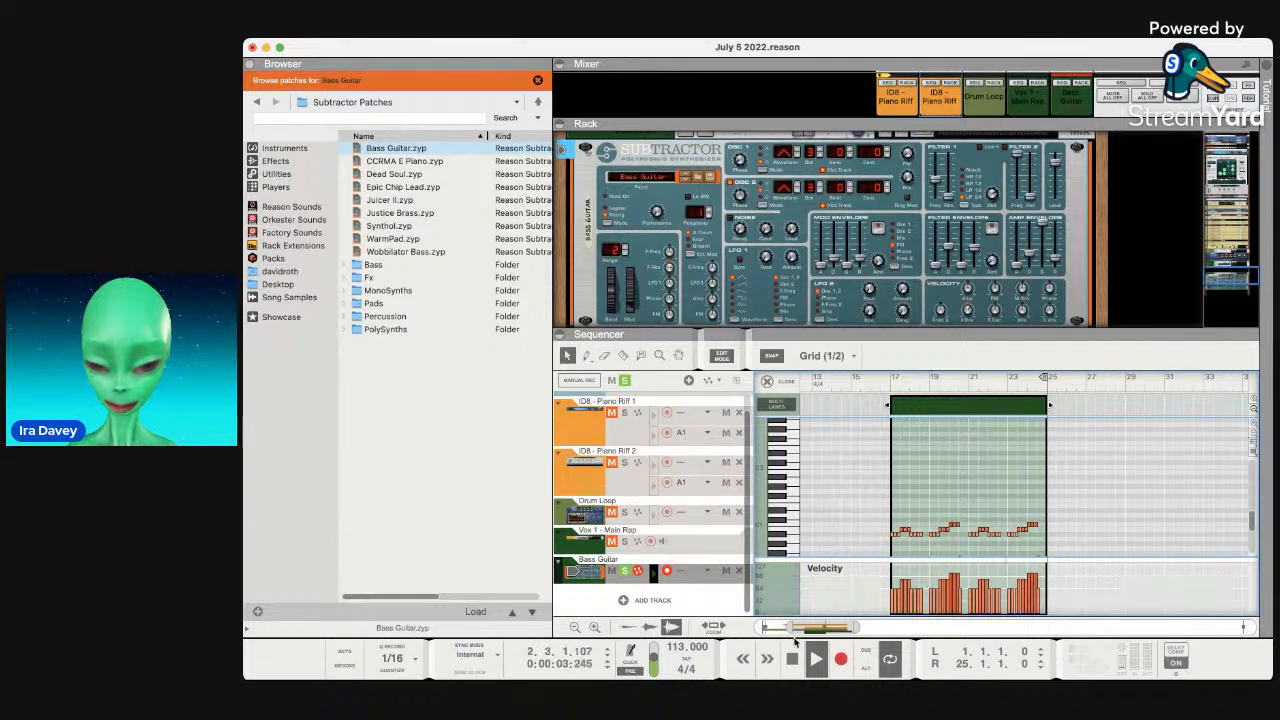
Stop playback and fine-tune the loop end to exactly bar 25.
{"action": "left_click_drag", "start_coordinate": [1040, 385], "coordinate": [891, 387]}
{"action": "key", "text": "space"}
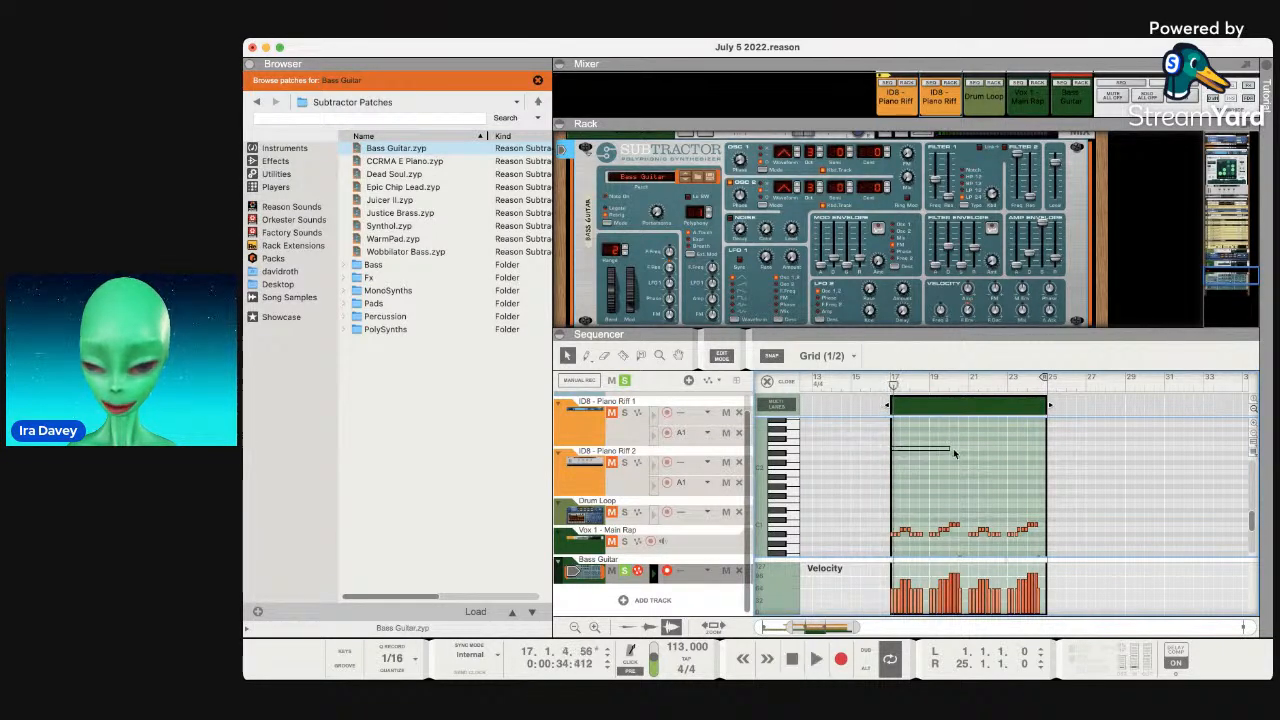
{"action": "left_click_drag", "start_coordinate": [1042, 380], "coordinate": [890, 385]}
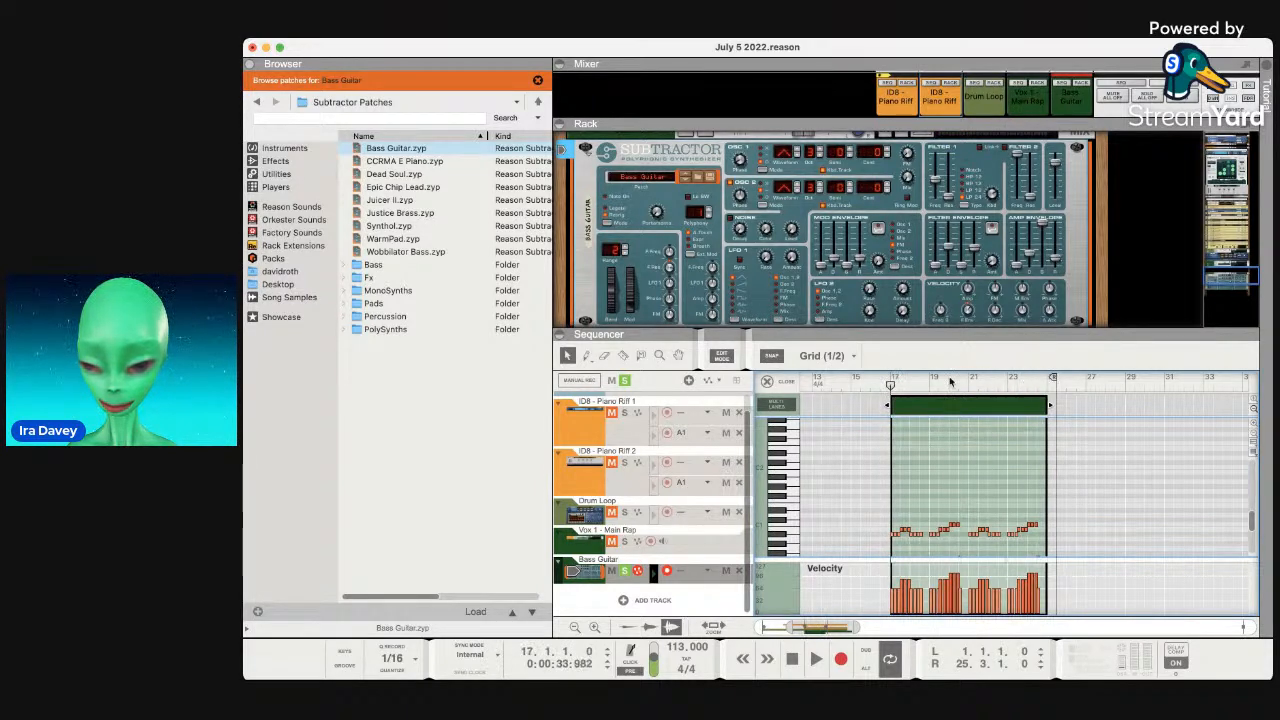
{"action": "left_click_drag", "start_coordinate": [1049, 384], "coordinate": [893, 367]}
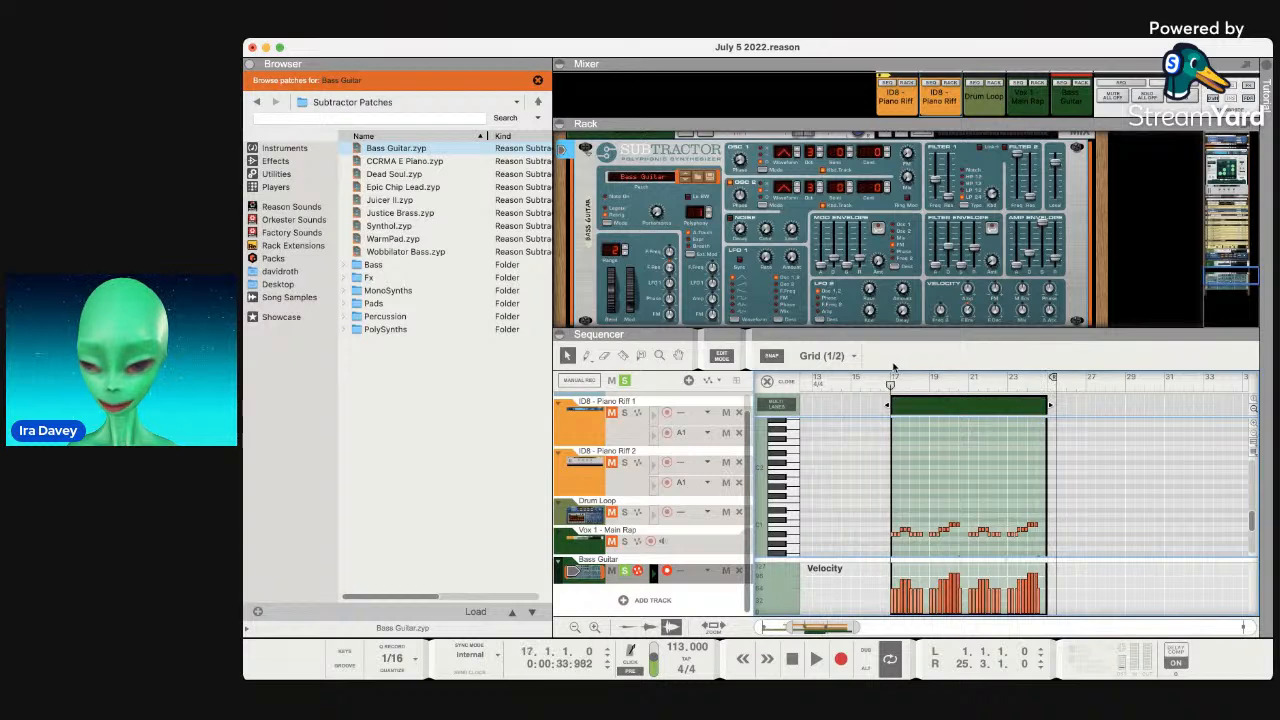
{"action": "left_click_drag", "start_coordinate": [1057, 382], "coordinate": [1044, 380]}
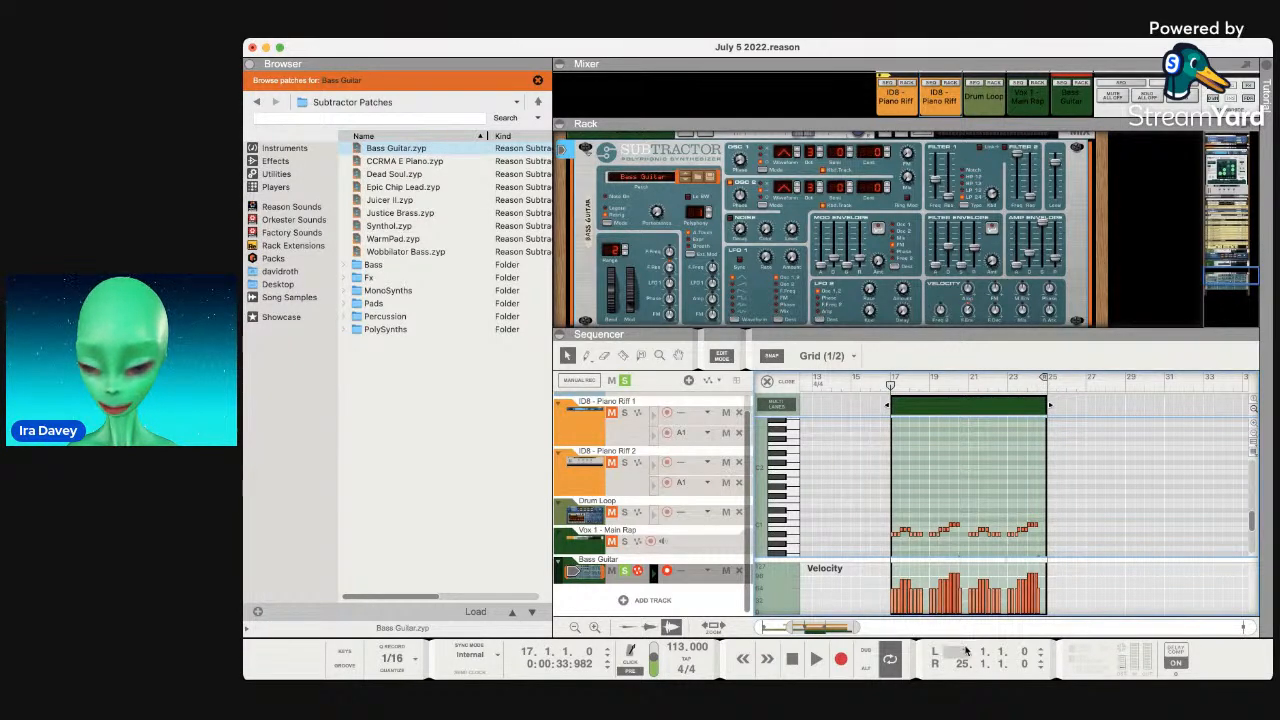
Set the loop start to bar 17 in the transport field and play the loop.
{"action": "key", "text": "Return"}
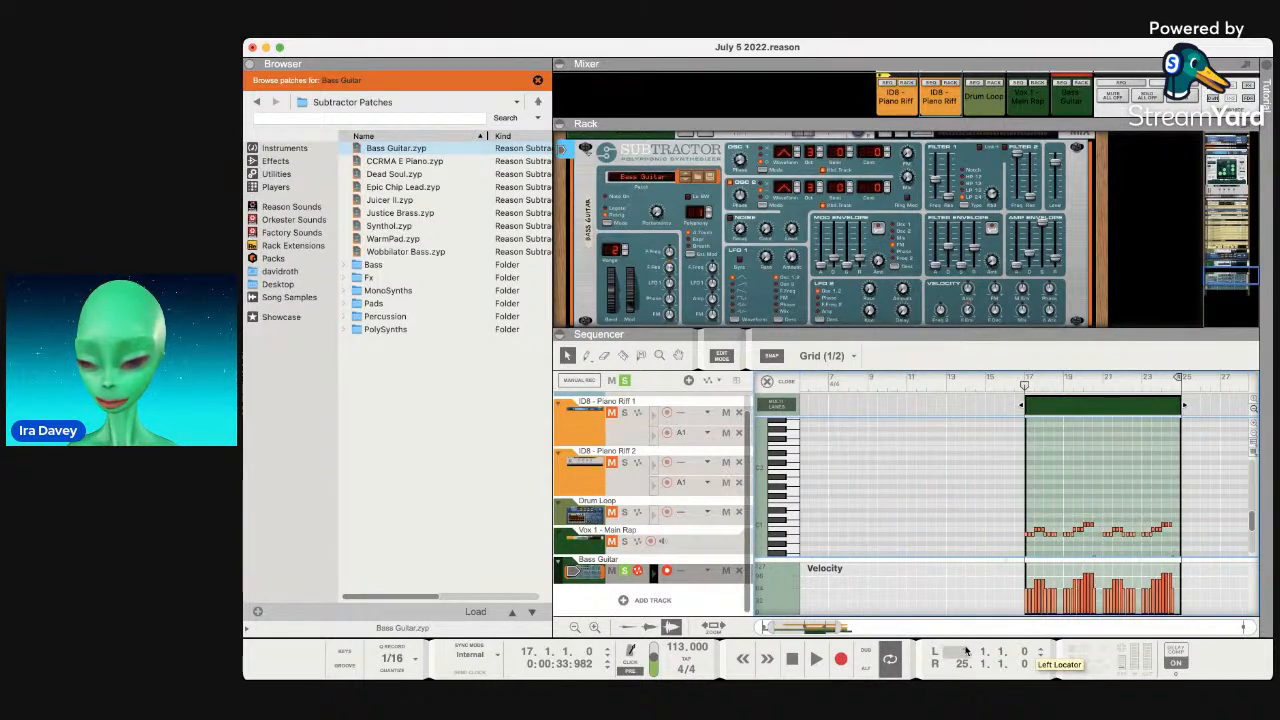
{"action": "double_click", "coordinate": [965, 652]}
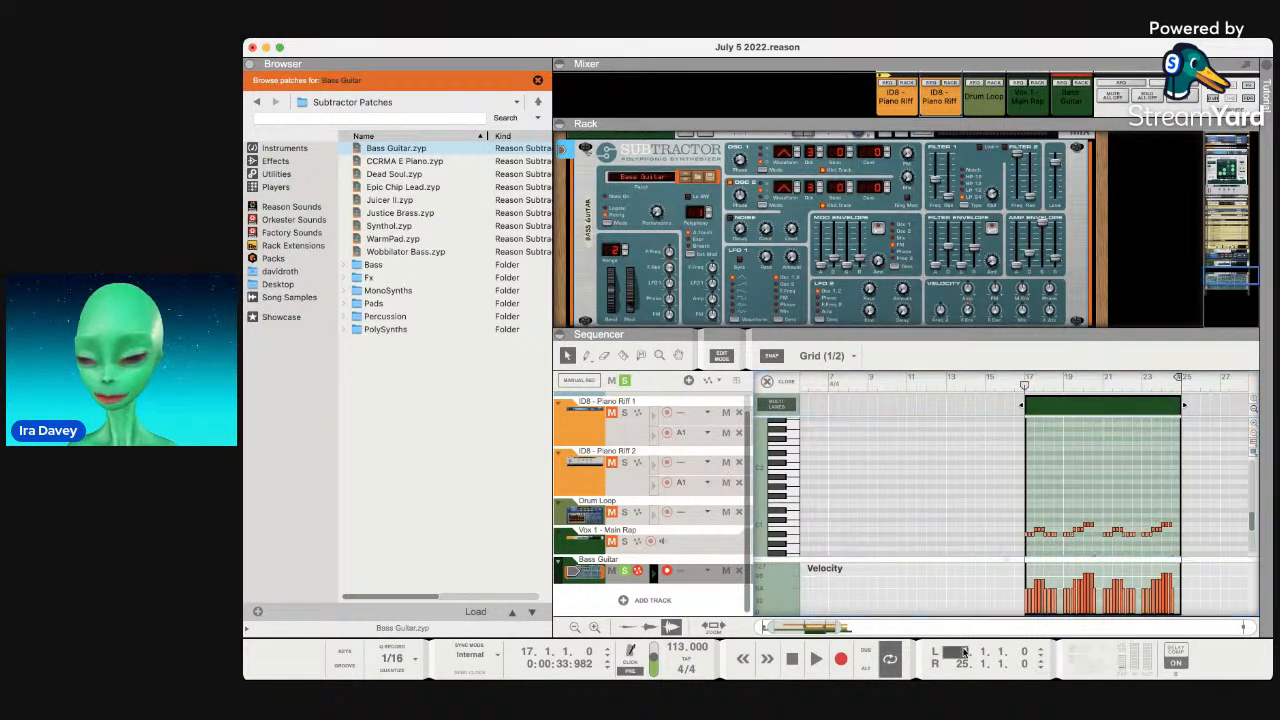
{"action": "left_click_drag", "start_coordinate": [968, 624], "coordinate": [968, 605]}
{"action": "key", "text": "space"}
{"action": "scroll", "coordinate": [1025, 511], "scroll_direction": "right", "scroll_amount": 3}
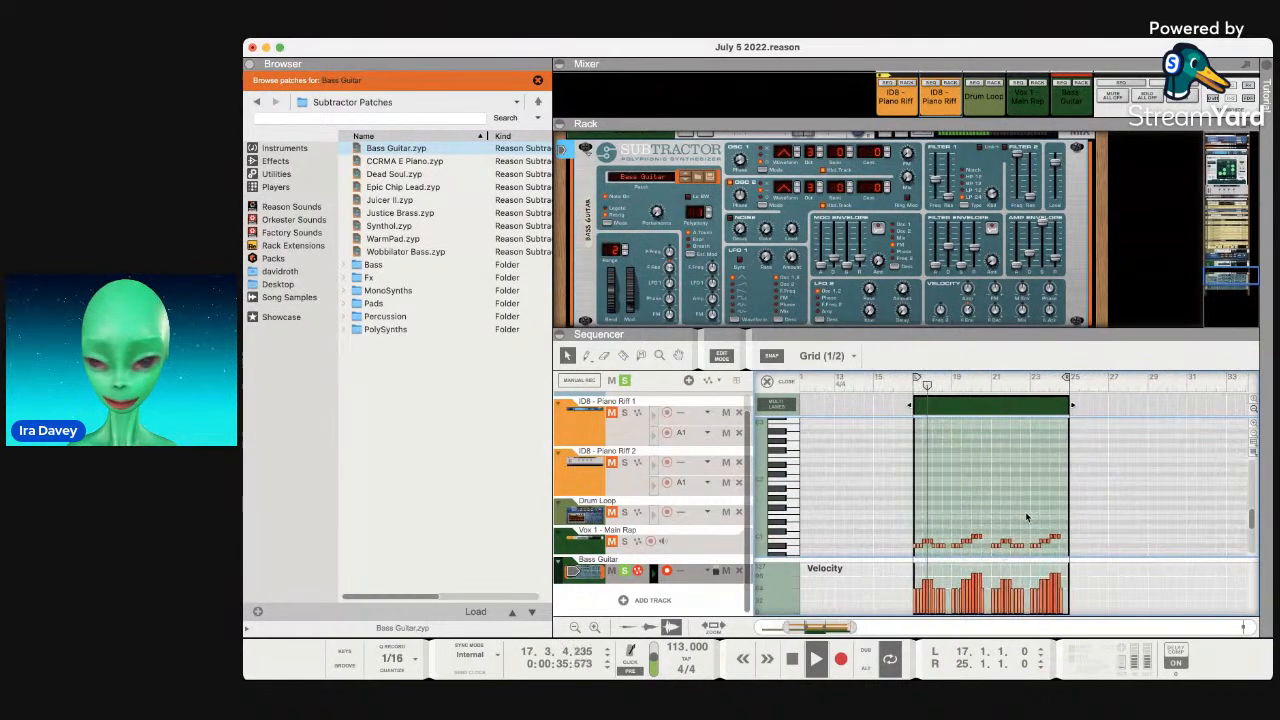
{"action": "scroll", "coordinate": [1025, 233], "scroll_direction": "down", "scroll_amount": 2}
{"action": "scroll", "coordinate": [1025, 233], "scroll_direction": "up", "scroll_amount": 1}
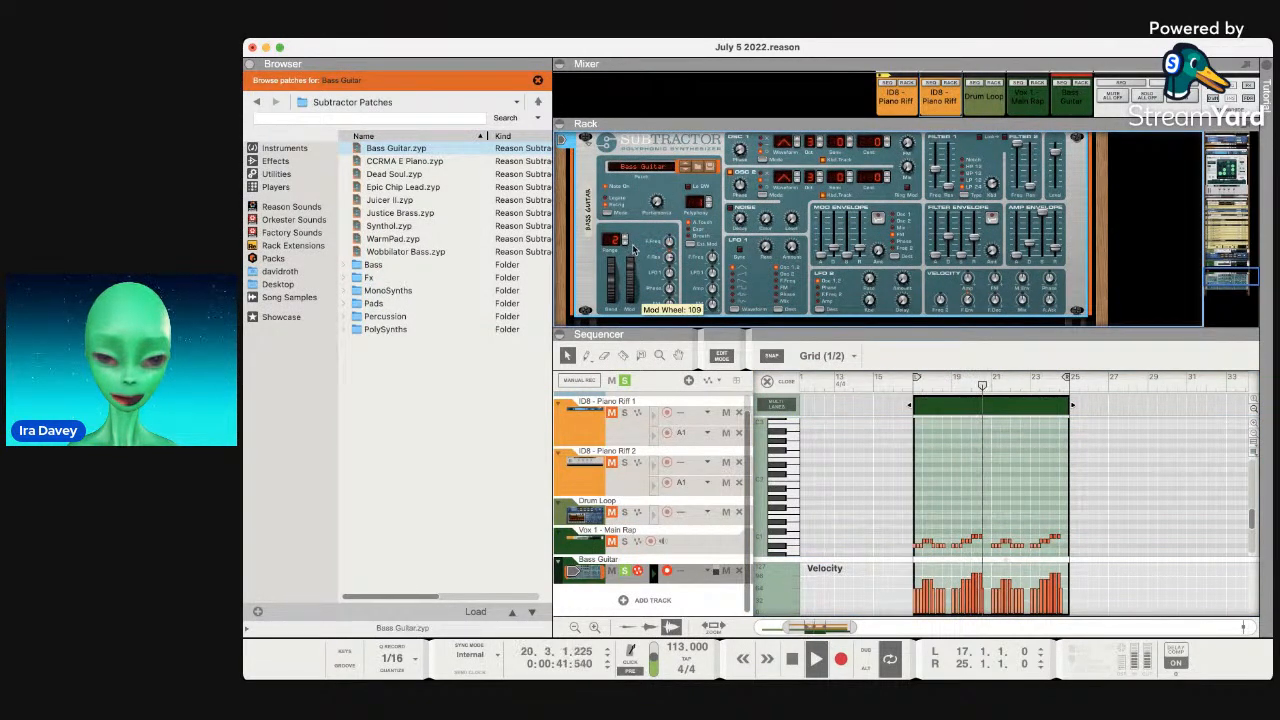
Raise the Subtractor's Mod Wheel from 109 to 125 while the bass loop plays.
{"action": "left_click_drag", "start_coordinate": [634, 288], "coordinate": [634, 281]}
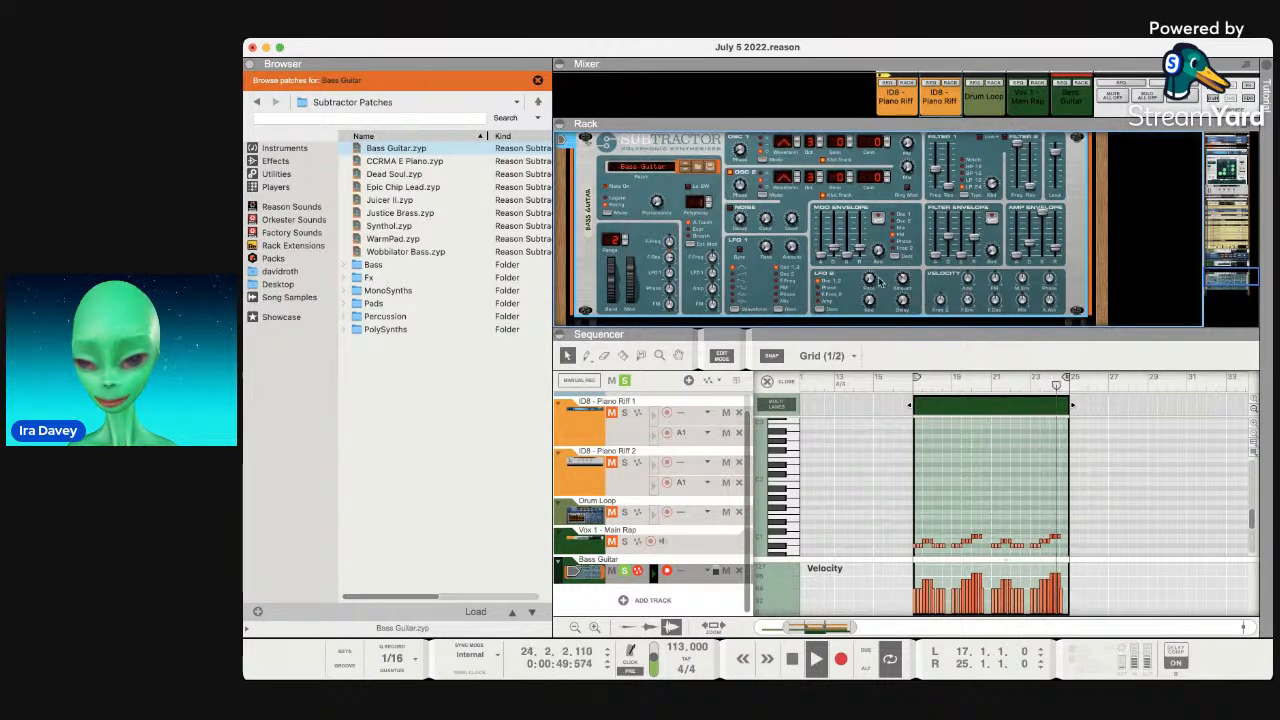
{"action": "scroll", "coordinate": [870, 270], "scroll_direction": "up", "scroll_amount": 1}
{"action": "scroll", "coordinate": [869, 268], "scroll_direction": "up", "scroll_amount": 3}
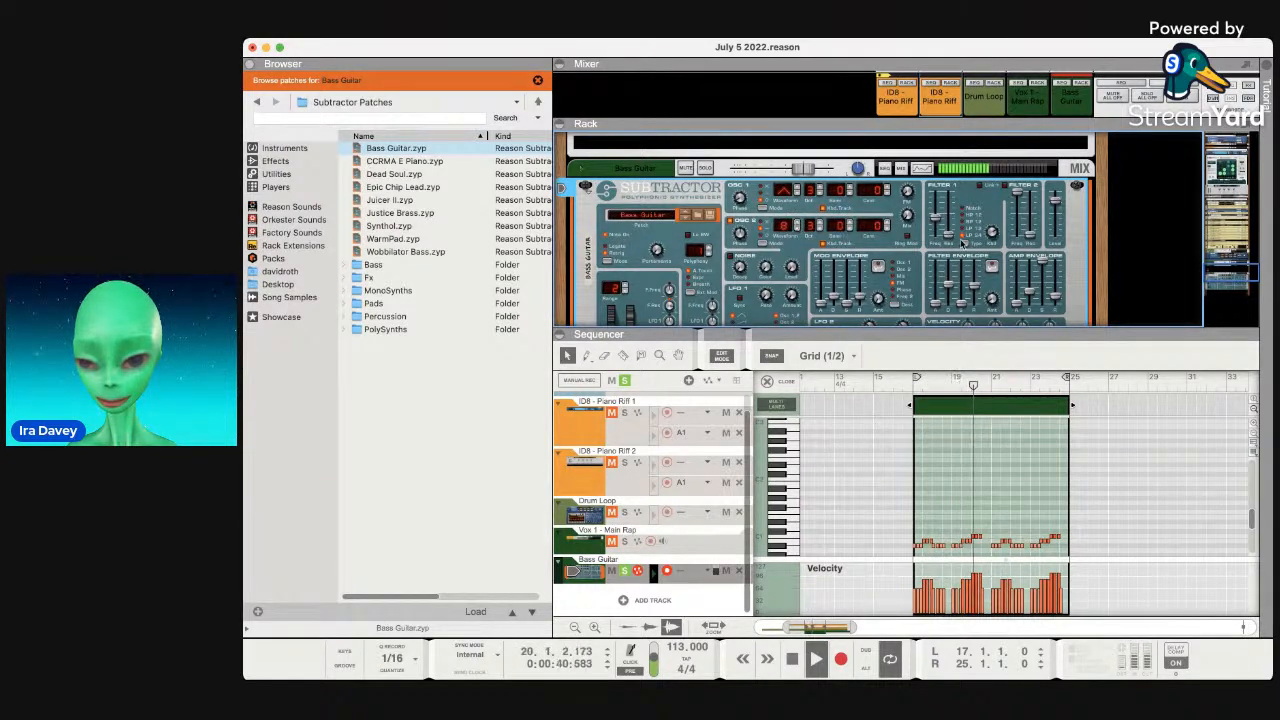
{"action": "scroll", "coordinate": [930, 255], "scroll_direction": "down", "scroll_amount": 3}
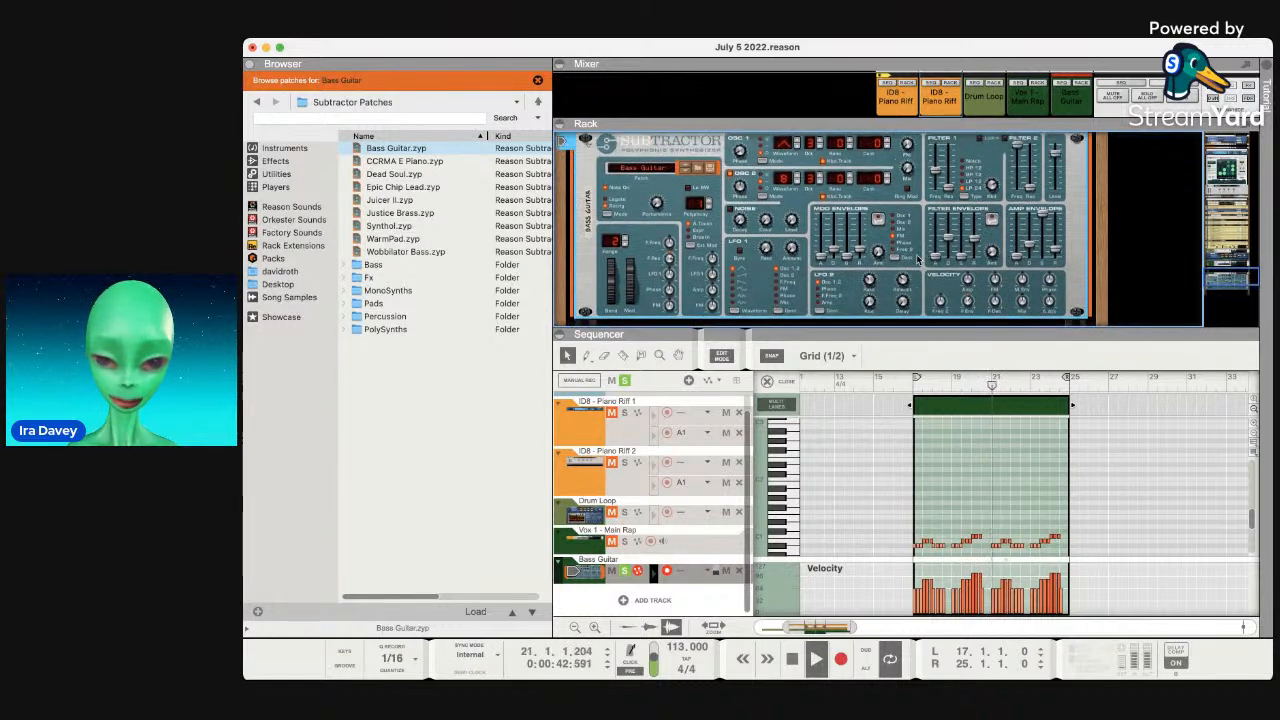
{"action": "scroll", "coordinate": [860, 230], "scroll_direction": "up", "scroll_amount": 1}
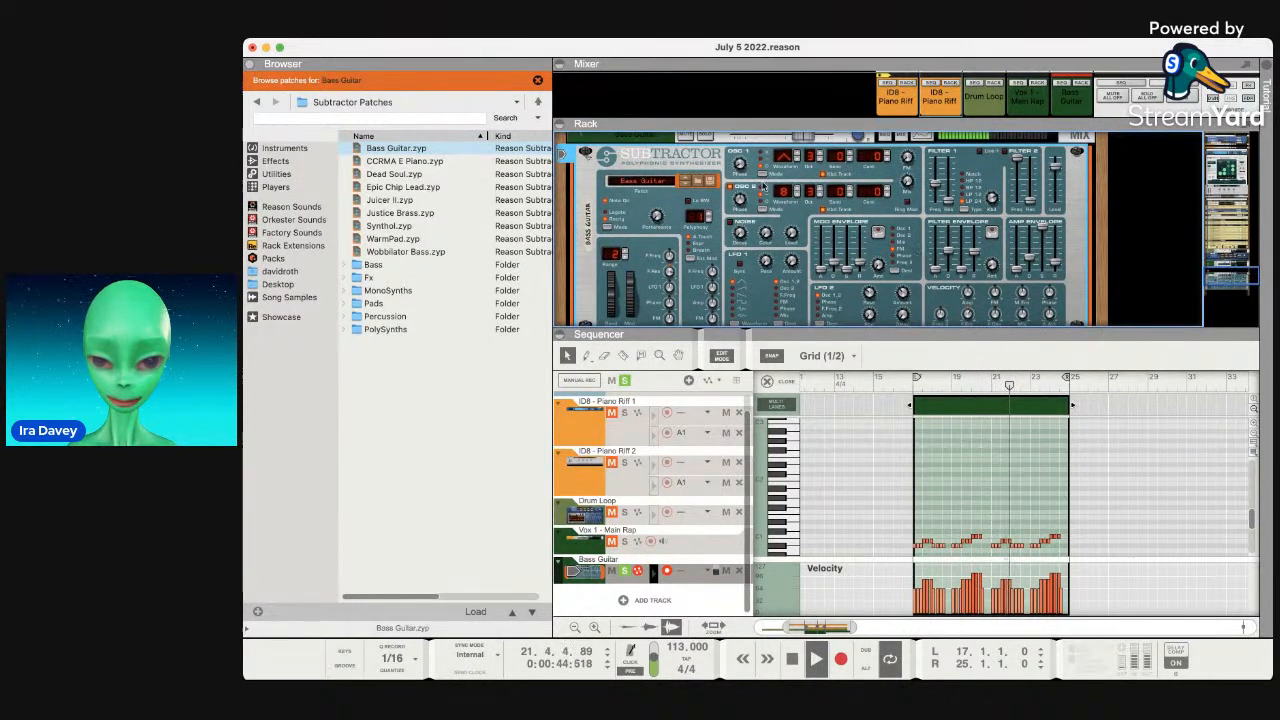
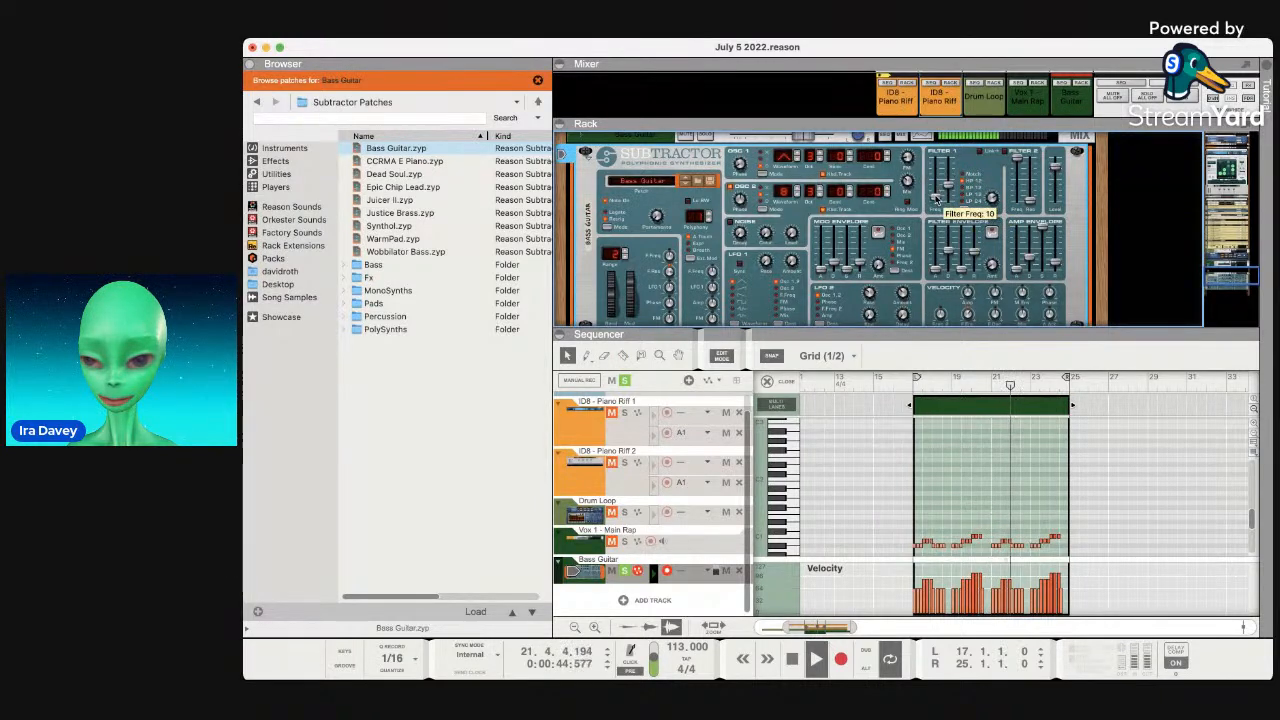
Switch Filter 1 to BP 12, rework both filters' cutoff and resonance, and slightly slow the amp attack.
{"action": "left_click_drag", "start_coordinate": [941, 228], "coordinate": [948, 164]}
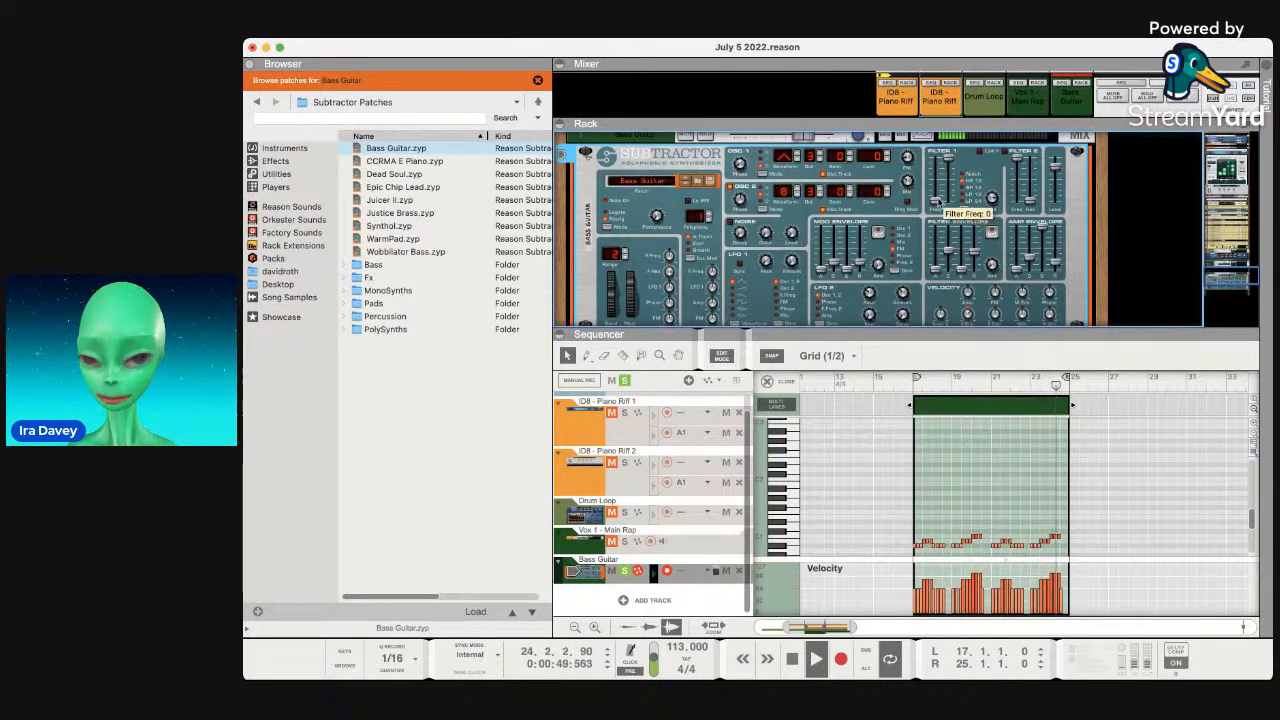
{"action": "left_click_drag", "start_coordinate": [949, 163], "coordinate": [950, 190]}
{"action": "left_click", "coordinate": [965, 210]}
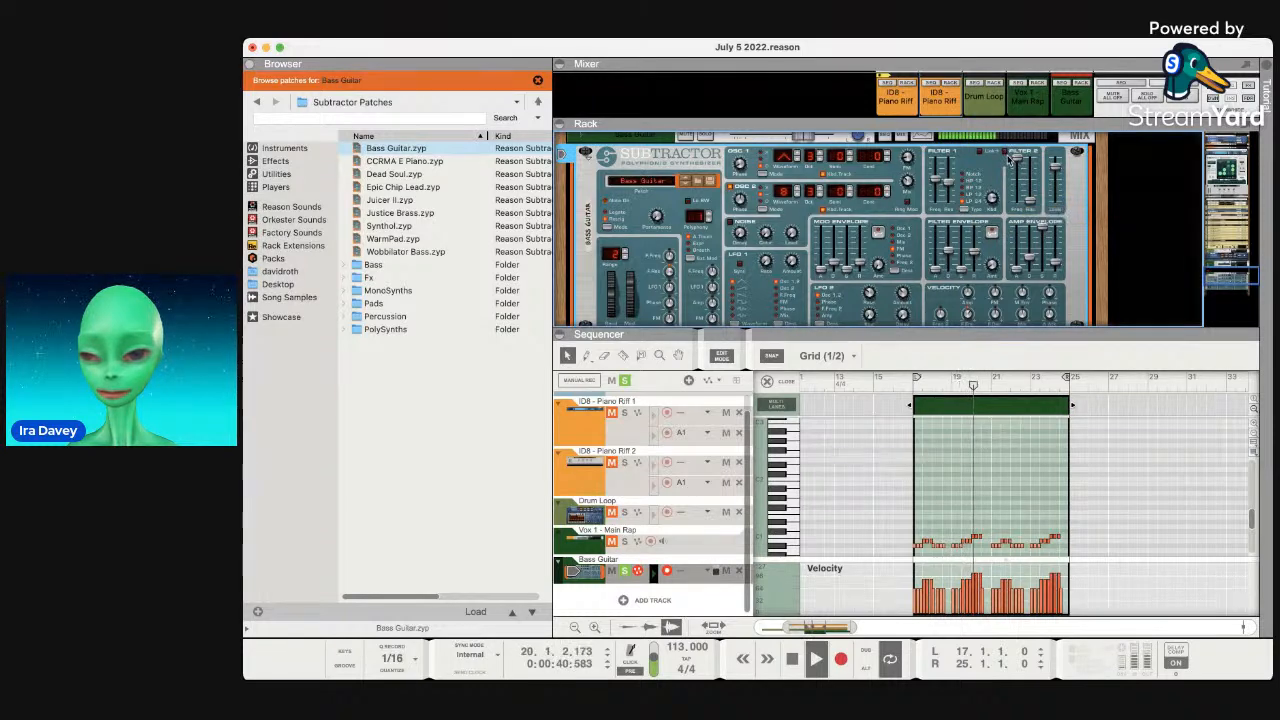
{"action": "left_click_drag", "start_coordinate": [1034, 190], "coordinate": [1019, 208]}
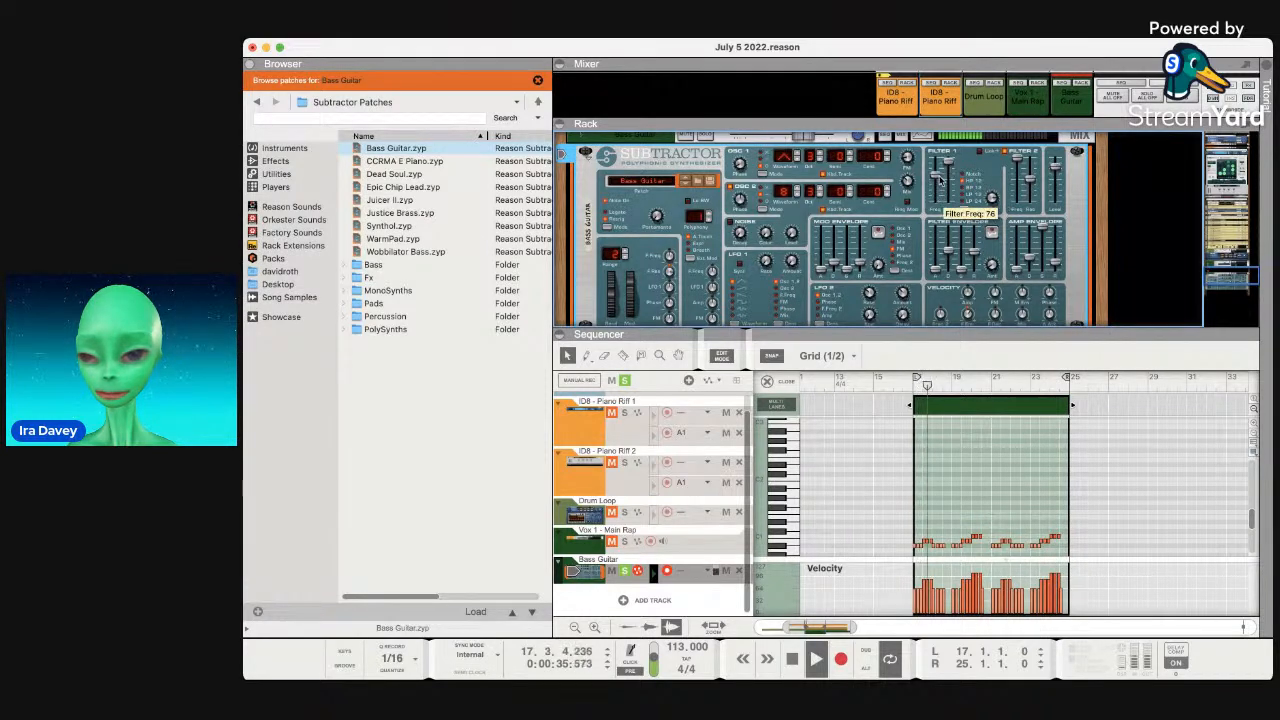
{"action": "left_click_drag", "start_coordinate": [940, 188], "coordinate": [951, 161]}
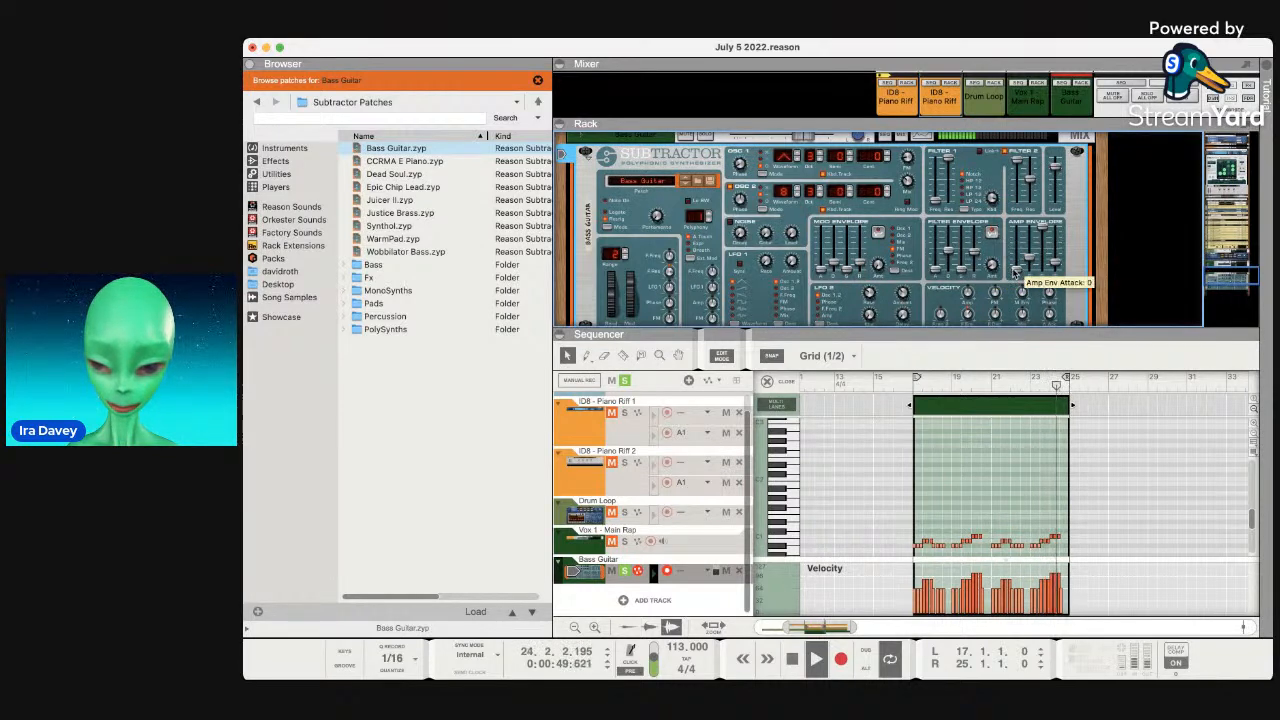
{"action": "left_click_drag", "start_coordinate": [1016, 253], "coordinate": [1016, 250]}
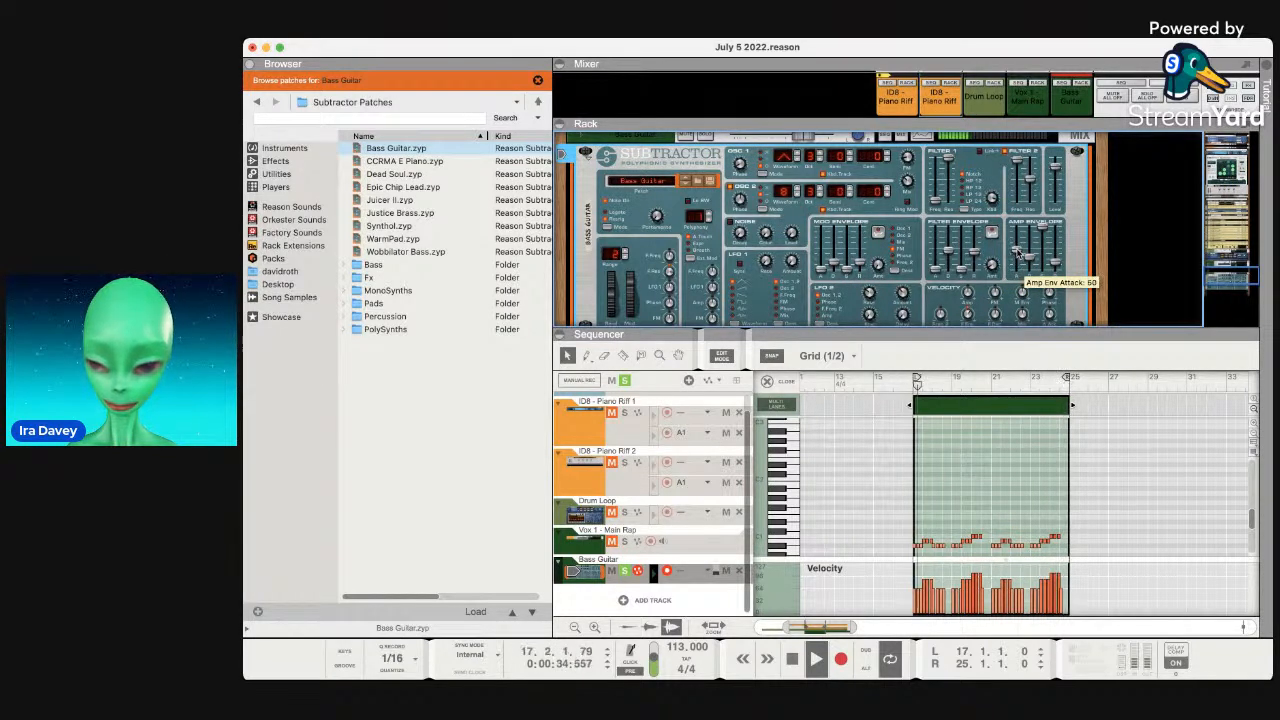
Audition Wobbilator Bass, CCRMA E Piano and Dead Soul, then load Almost Mau5 Bass from the Bass folder.
{"action": "scroll", "coordinate": [981, 270], "scroll_direction": "down", "scroll_amount": 2}
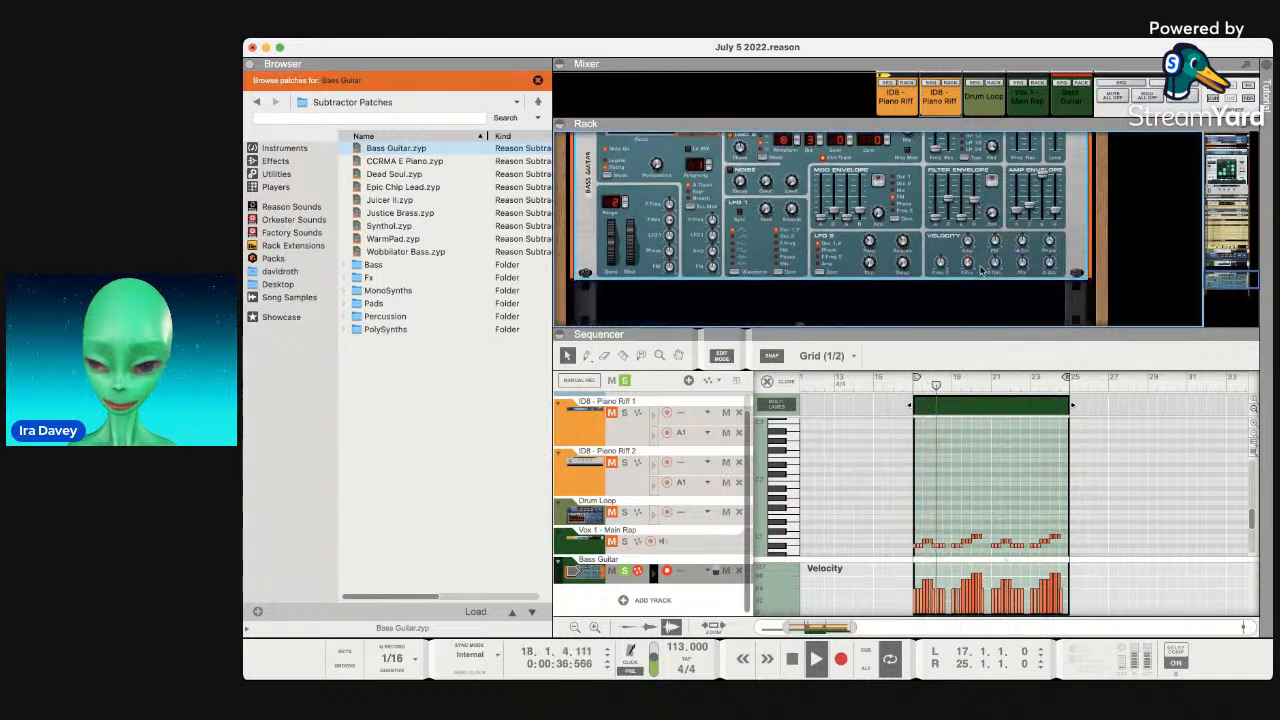
{"action": "scroll", "coordinate": [981, 270], "scroll_direction": "up", "scroll_amount": 2}
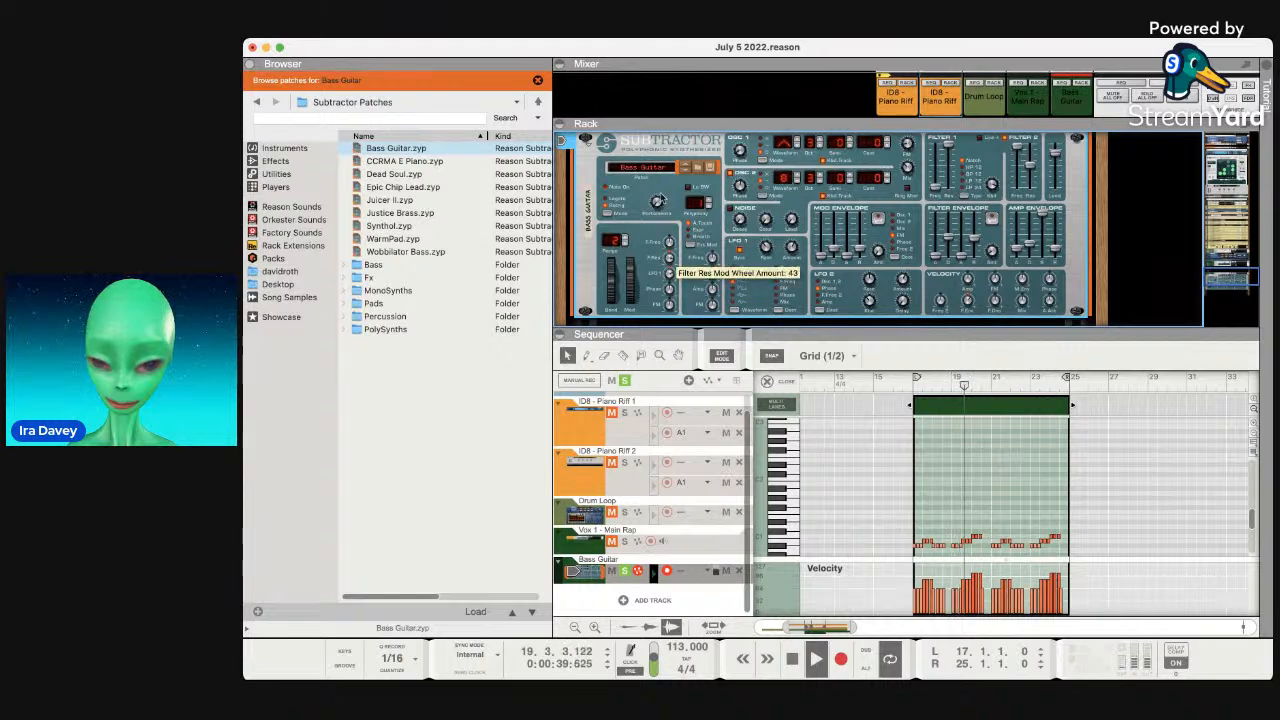
{"action": "left_click", "coordinate": [685, 168]}
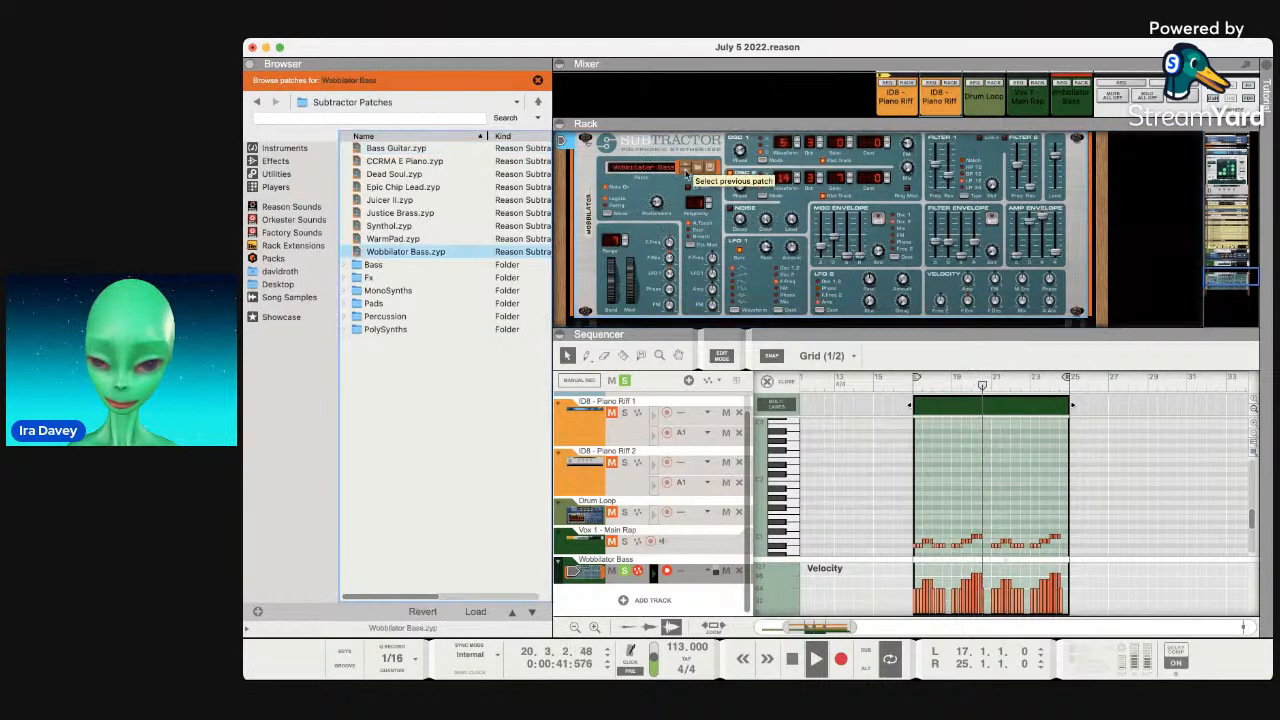
{"action": "left_click", "coordinate": [686, 169]}
{"action": "left_click", "coordinate": [686, 169]}
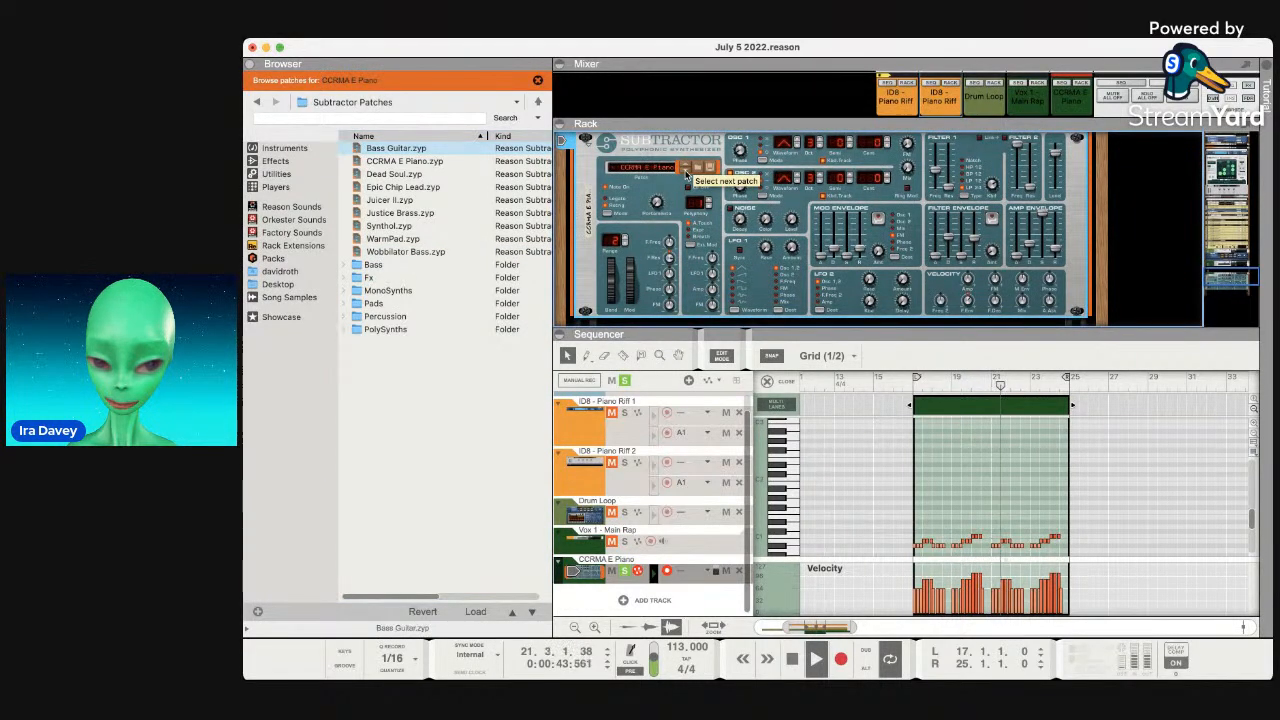
{"action": "left_click", "coordinate": [686, 169]}
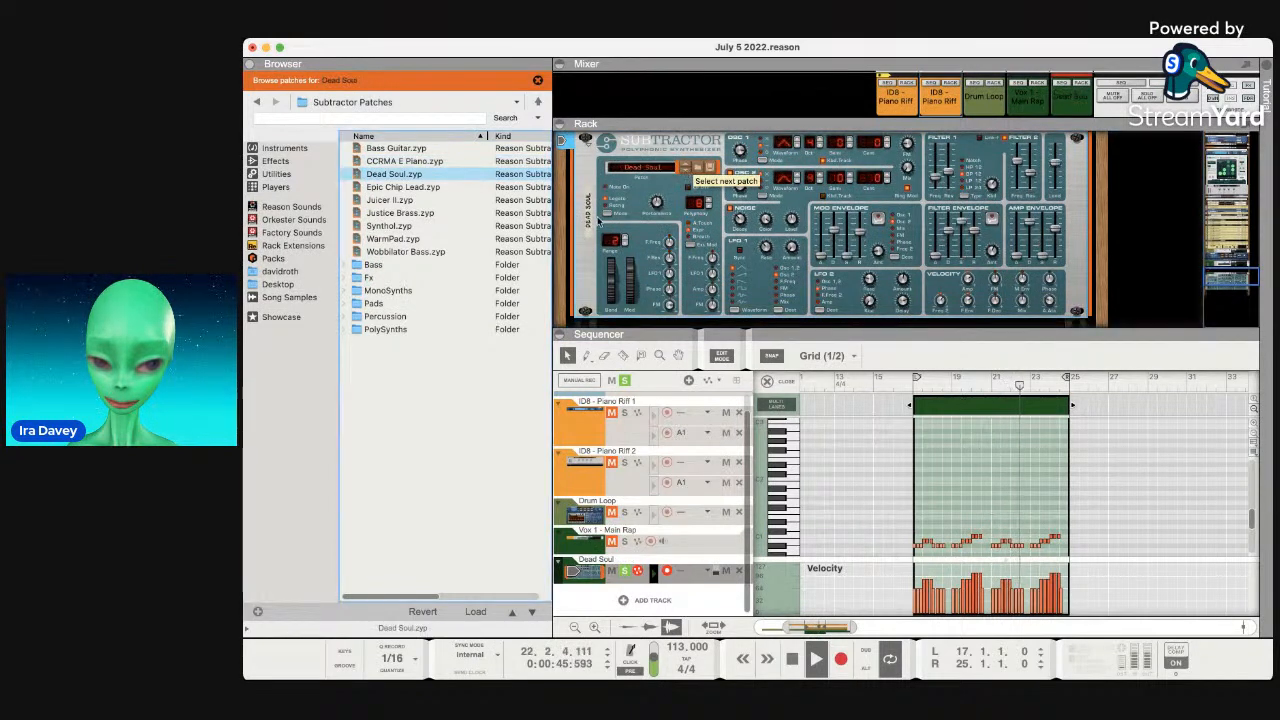
{"action": "double_click", "coordinate": [494, 264]}
{"action": "left_click", "coordinate": [486, 265]}
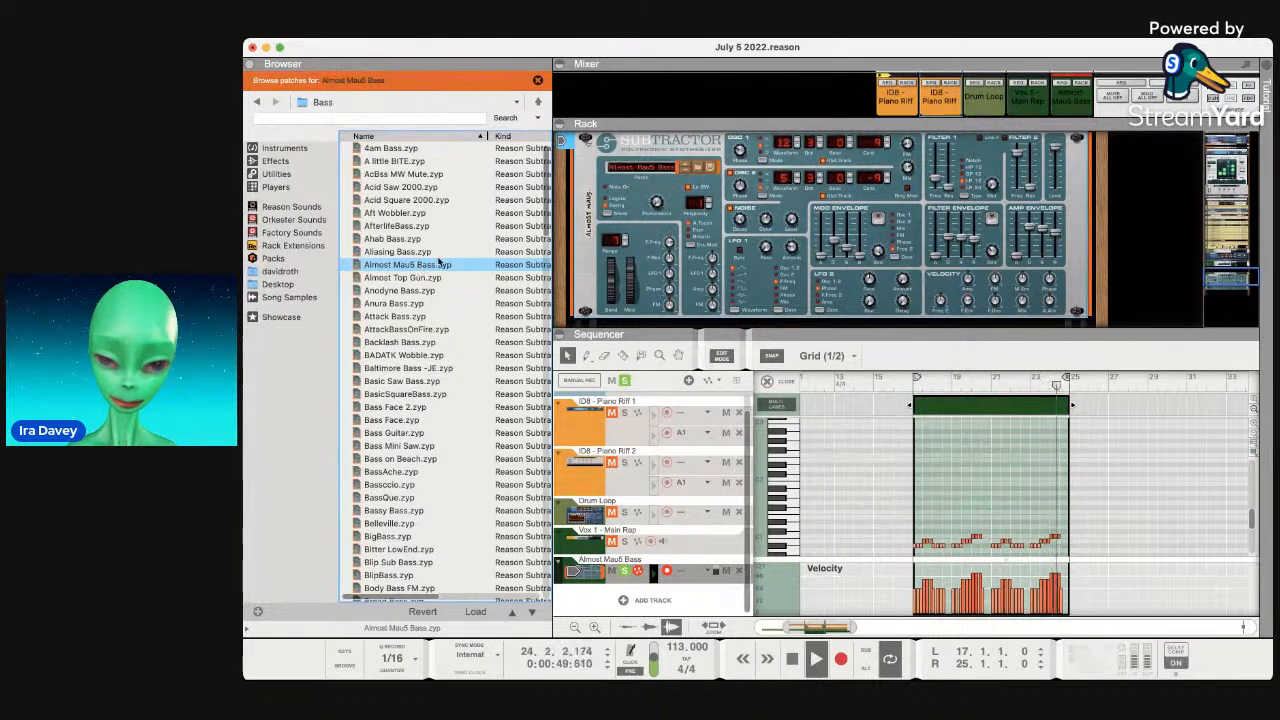
Raise the Almost Mau5 Bass amp envelope release slightly and take its track out of solo.
{"action": "scroll", "coordinate": [610, 281], "scroll_direction": "down", "scroll_amount": 5}
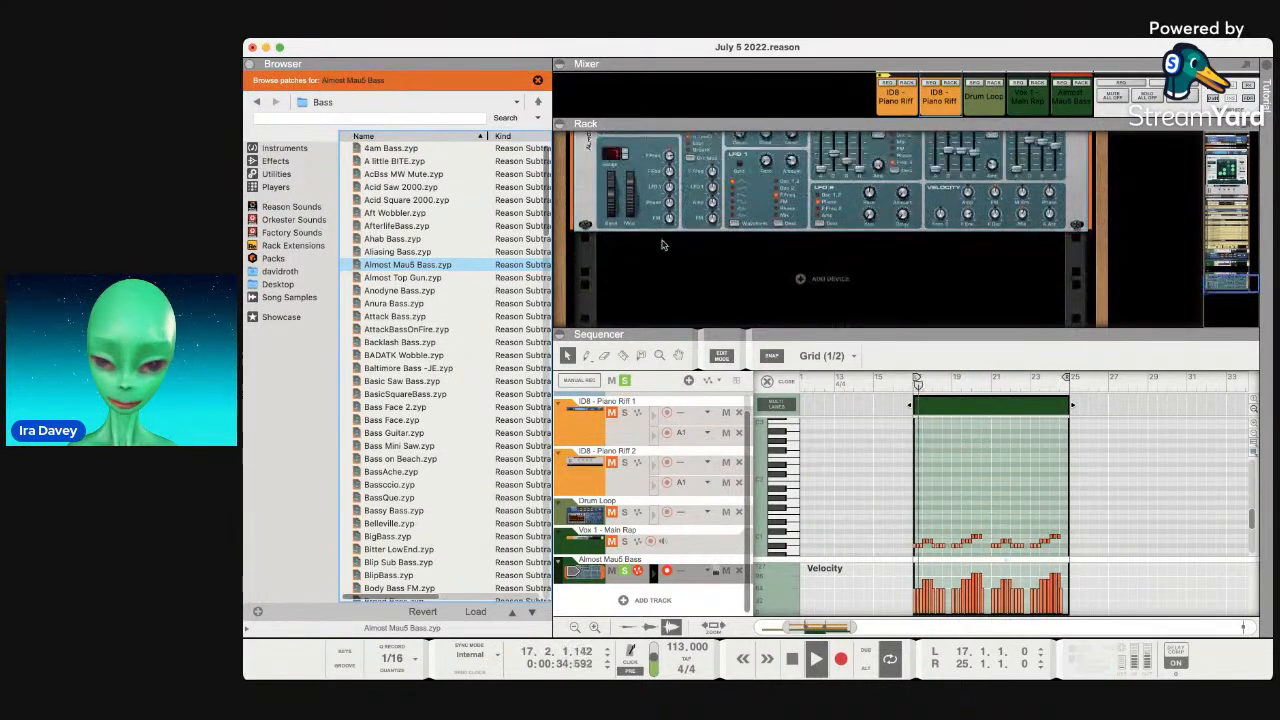
{"action": "scroll", "coordinate": [663, 245], "scroll_direction": "up", "scroll_amount": 5}
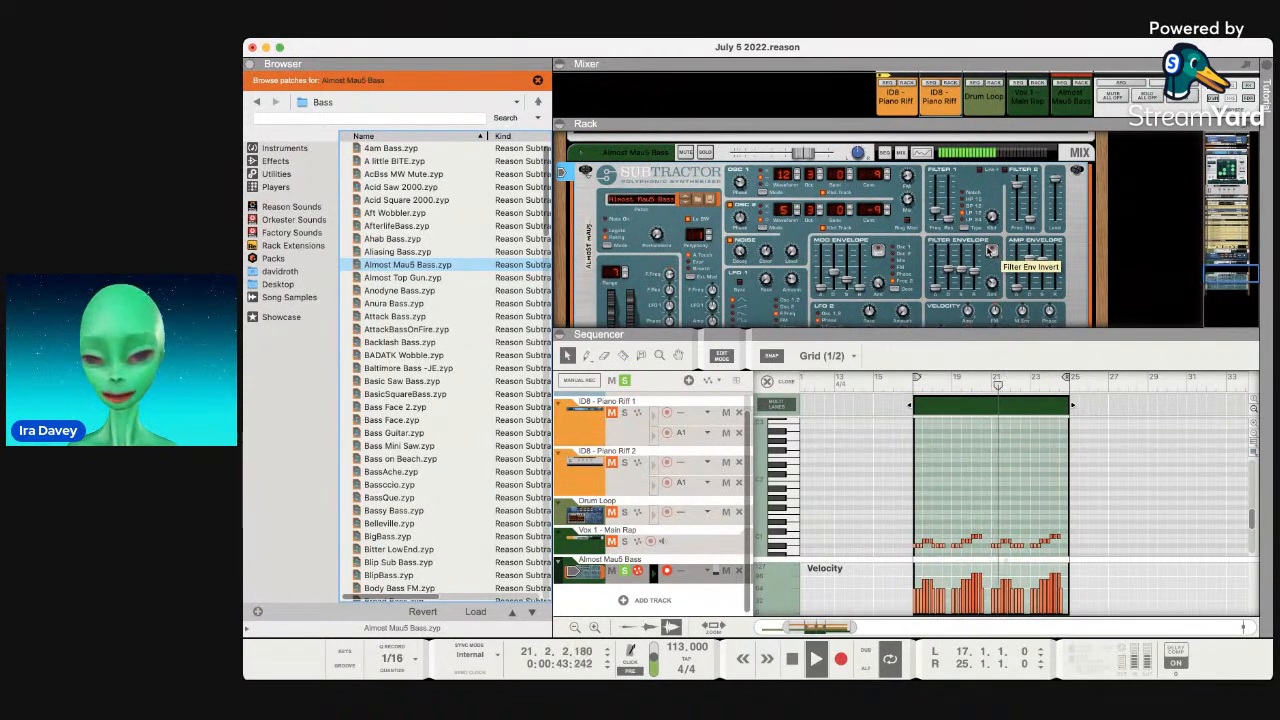
{"action": "scroll", "coordinate": [829, 218], "scroll_direction": "down", "scroll_amount": 3}
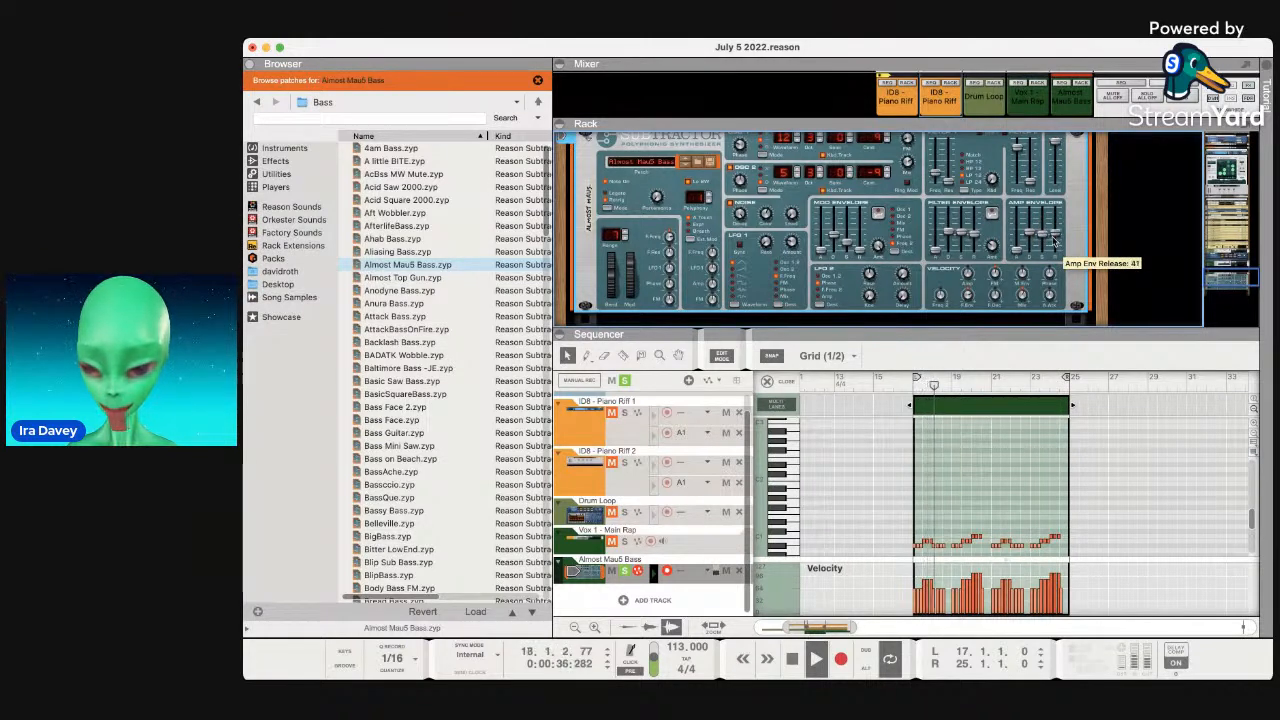
{"action": "left_click_drag", "start_coordinate": [1056, 244], "coordinate": [1056, 241]}
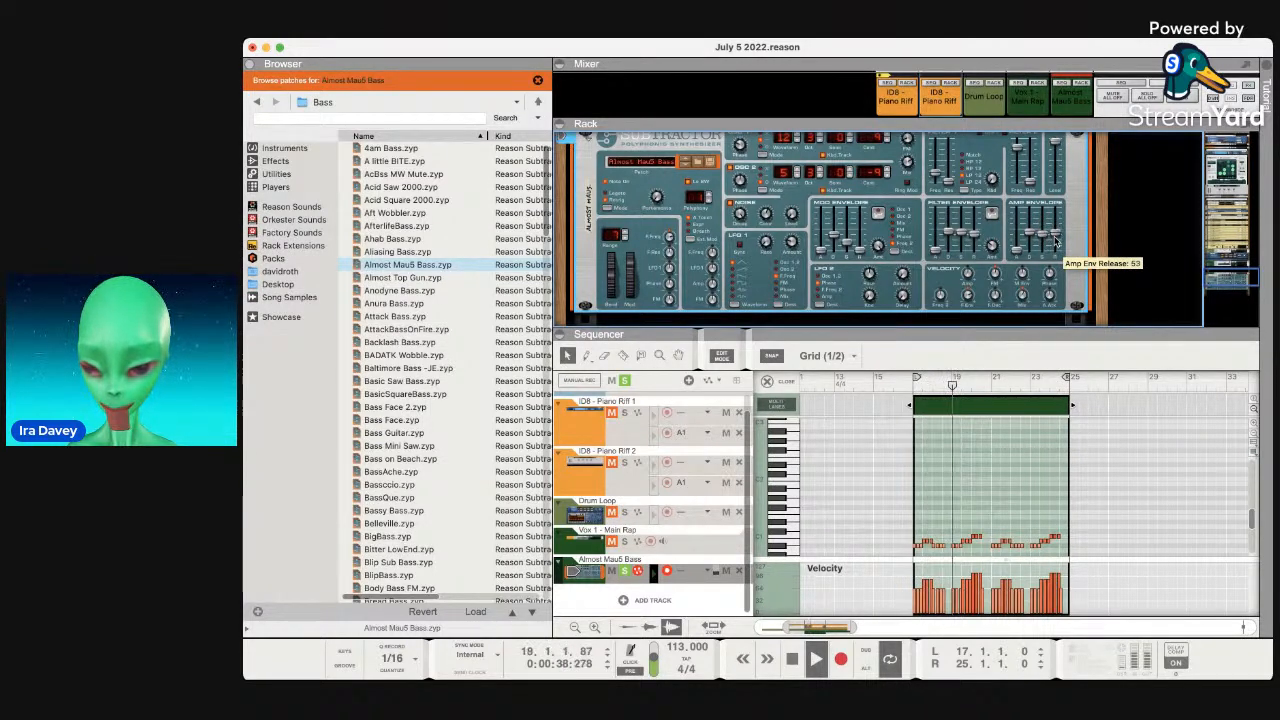
{"action": "scroll", "coordinate": [953, 314], "scroll_direction": "up", "scroll_amount": 1}
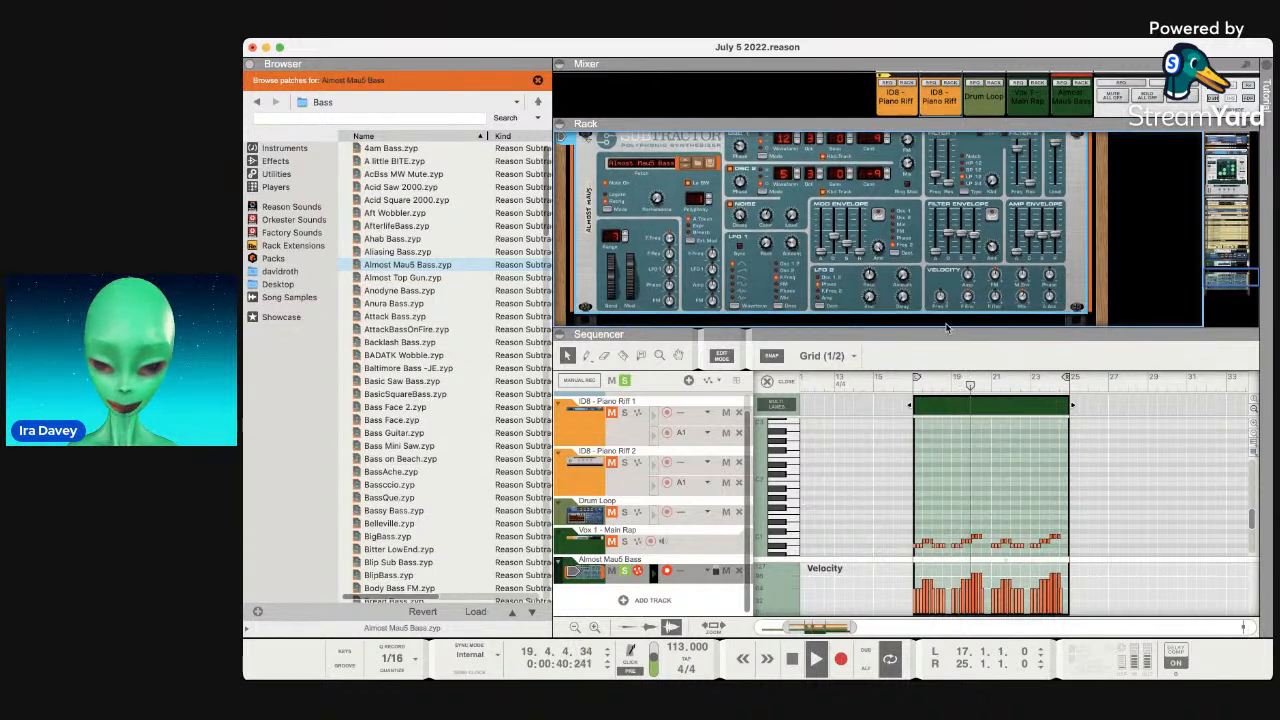
{"action": "left_click", "coordinate": [624, 572]}
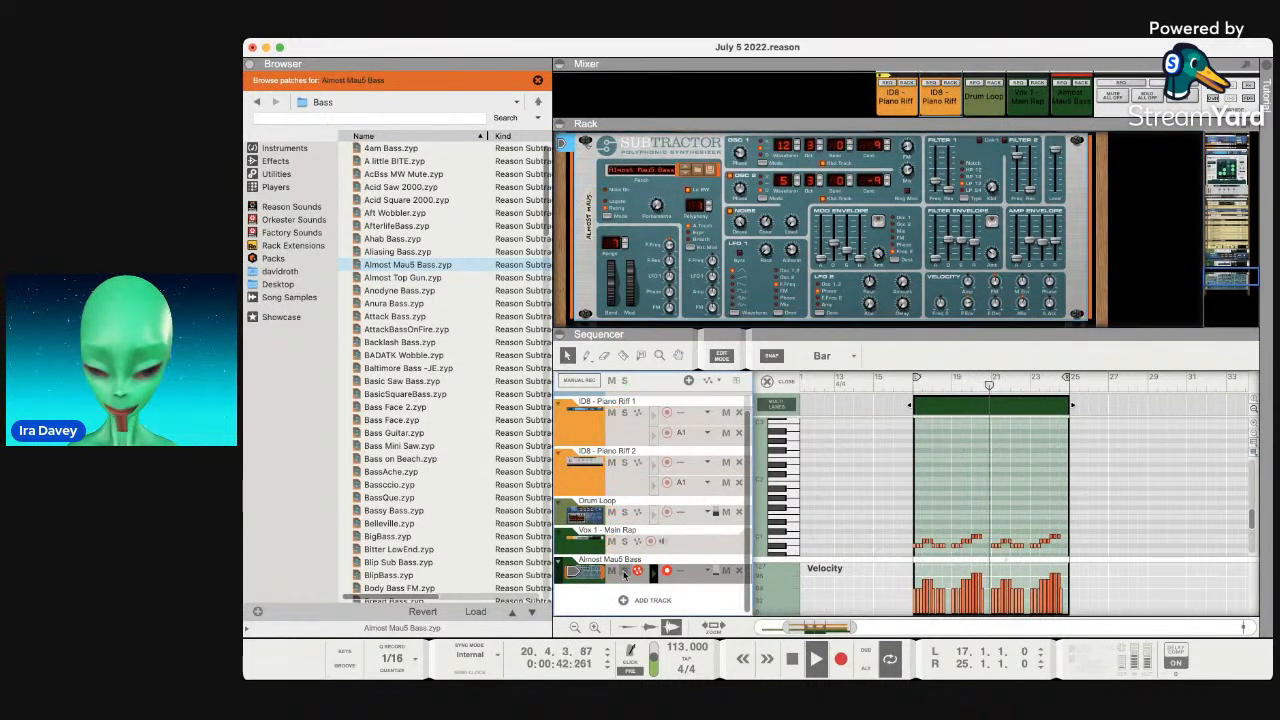
{"action": "scroll", "coordinate": [979, 463], "scroll_direction": "up", "scroll_amount": 3}
{"action": "scroll", "coordinate": [1083, 245], "scroll_direction": "up", "scroll_amount": 2}
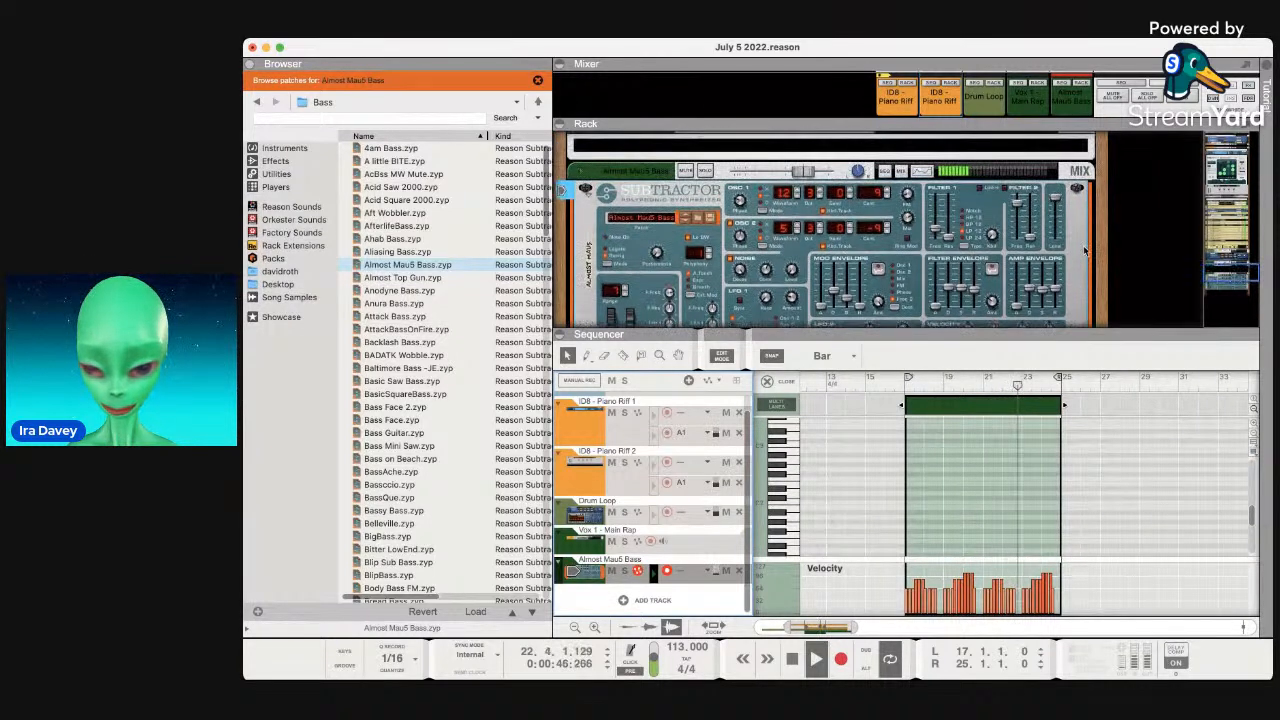
{"action": "scroll", "coordinate": [987, 270], "scroll_direction": "down", "scroll_amount": 3}
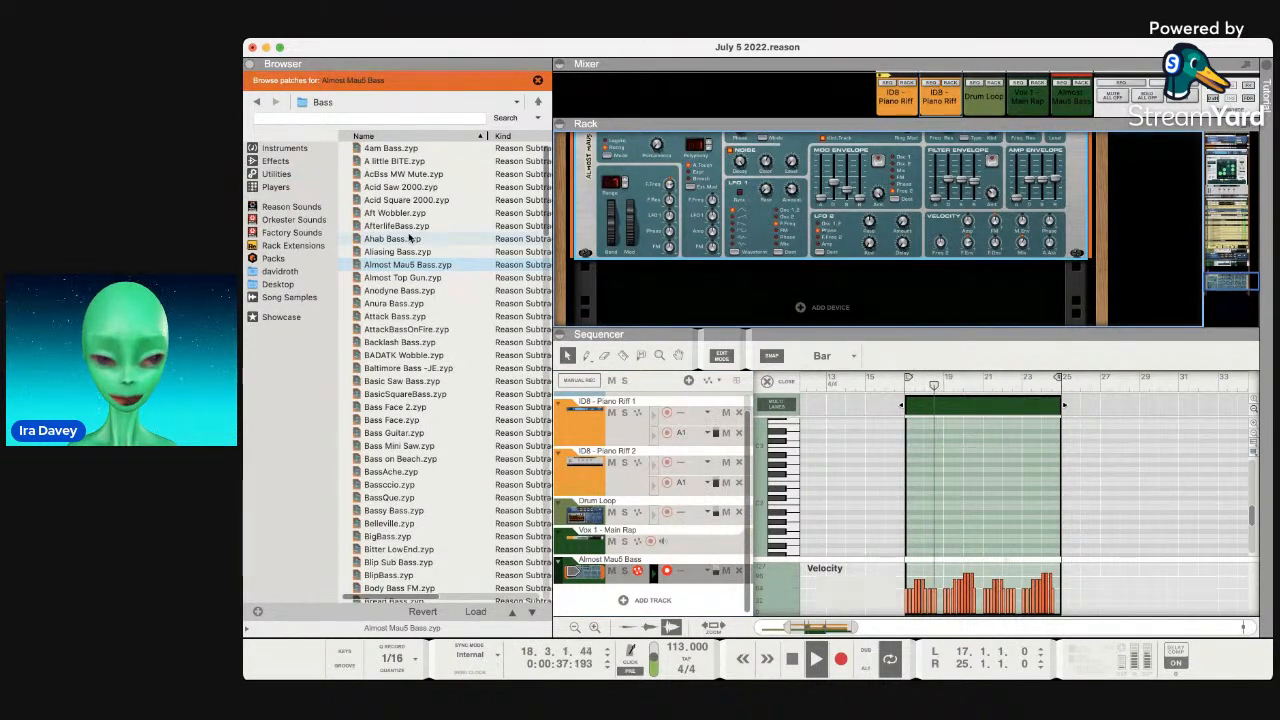
Stop playback and select Synchronous Effect Modulator from the browser's built-in Effects list.
{"action": "key", "text": "space"}
{"action": "left_click", "coordinate": [276, 173]}
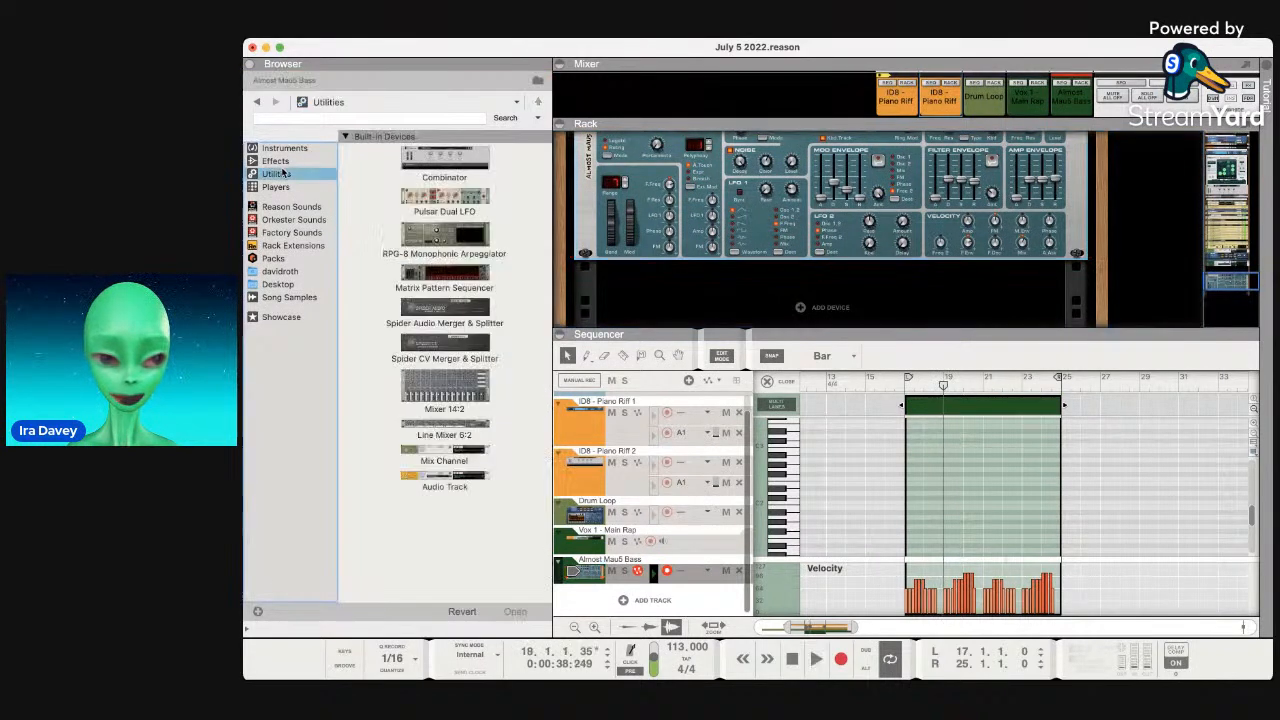
{"action": "left_click", "coordinate": [276, 160]}
{"action": "left_click", "coordinate": [460, 160]}
{"action": "scroll", "coordinate": [460, 200], "scroll_direction": "down", "scroll_amount": 2}
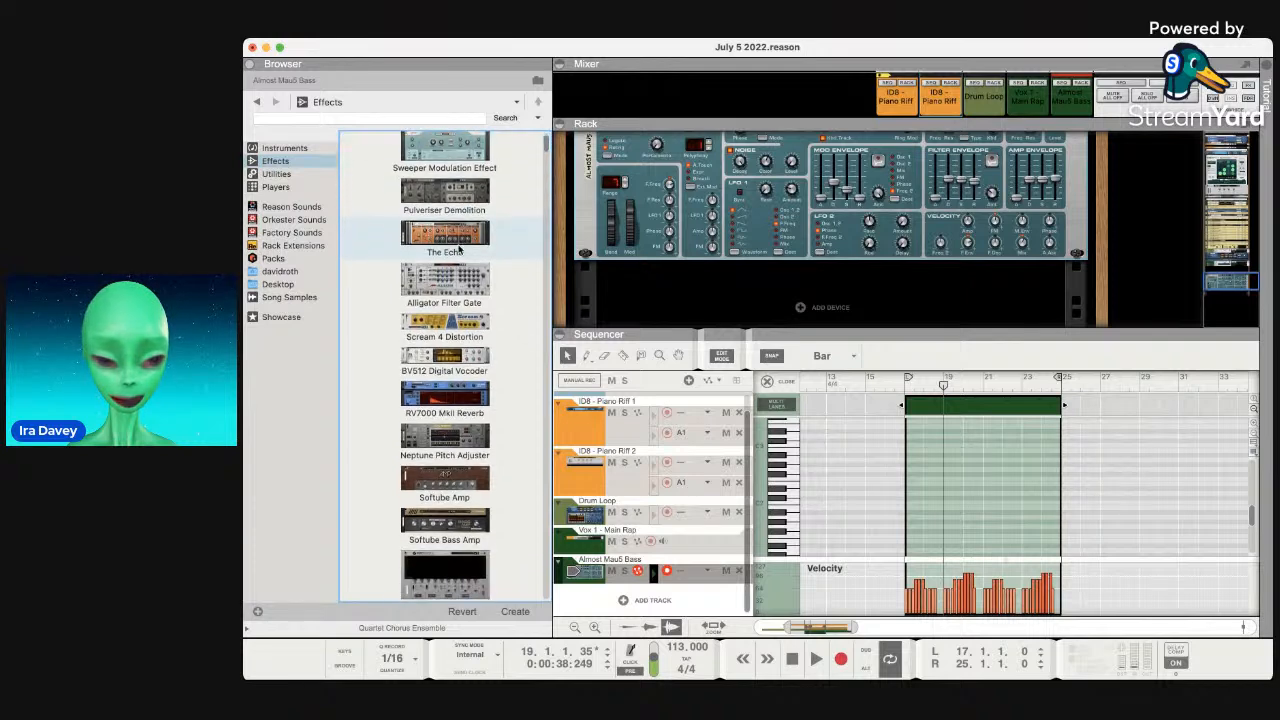
{"action": "scroll", "coordinate": [460, 248], "scroll_direction": "down", "scroll_amount": 5}
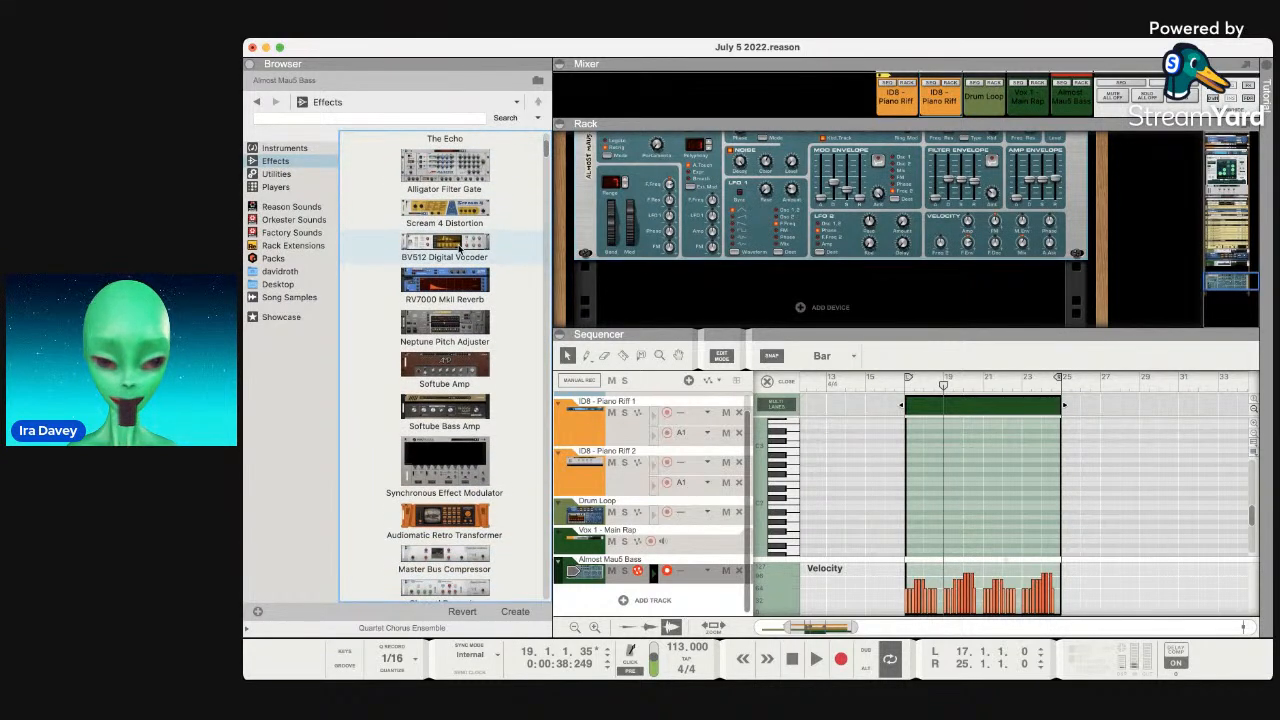
{"action": "left_click", "coordinate": [450, 373]}
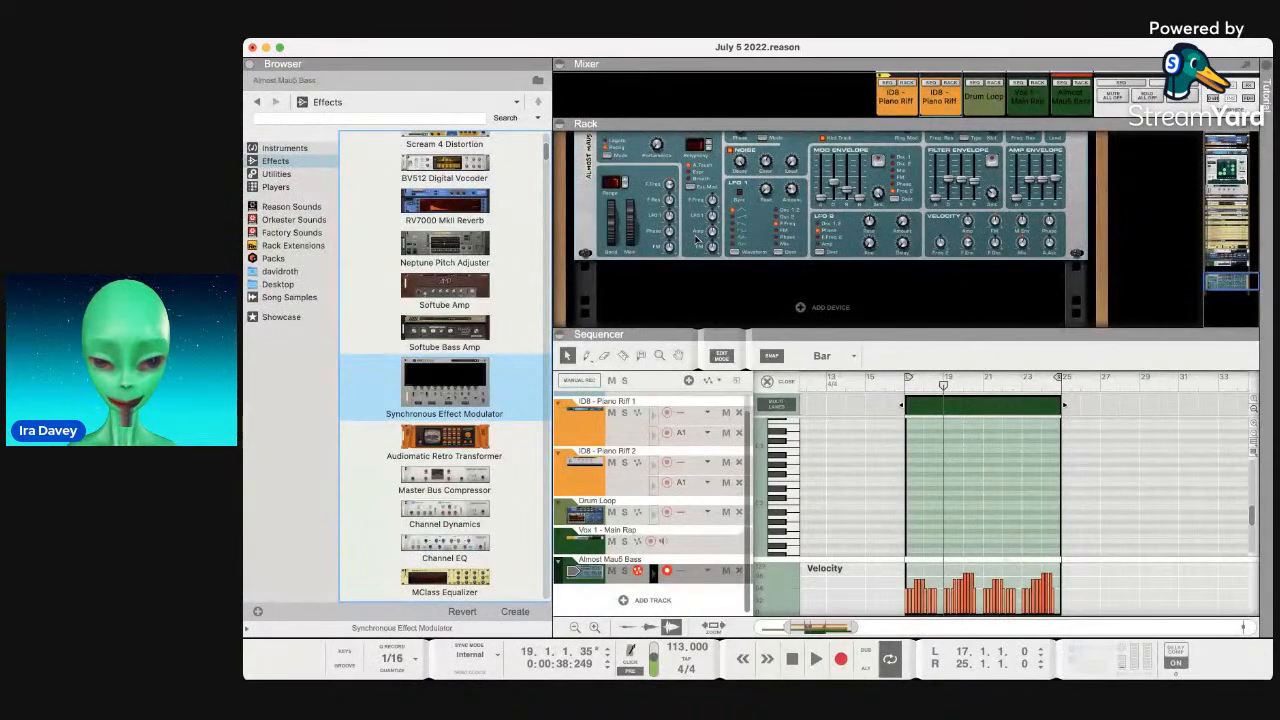
Insert the Synchronous Effect Modulator into the rack and solo the Almost Mau5 Bass track.
{"action": "key", "text": "space"}
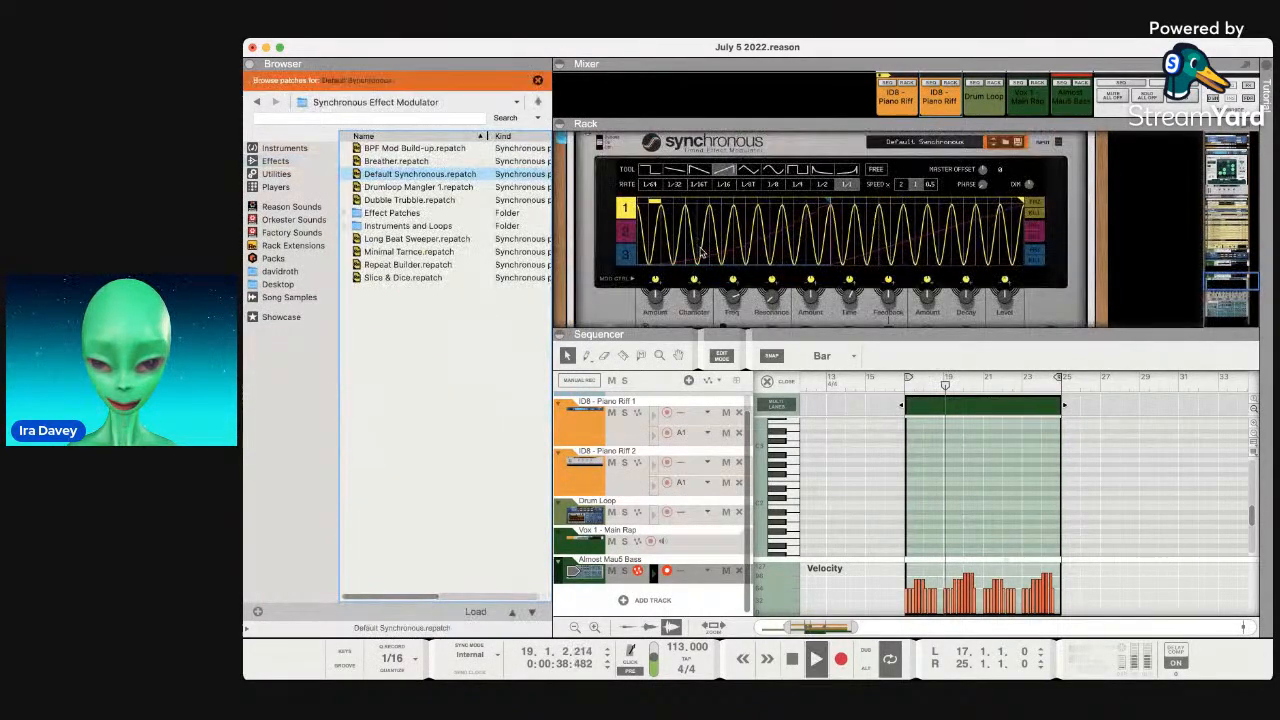
{"action": "scroll", "coordinate": [713, 260], "scroll_direction": "up", "scroll_amount": 3}
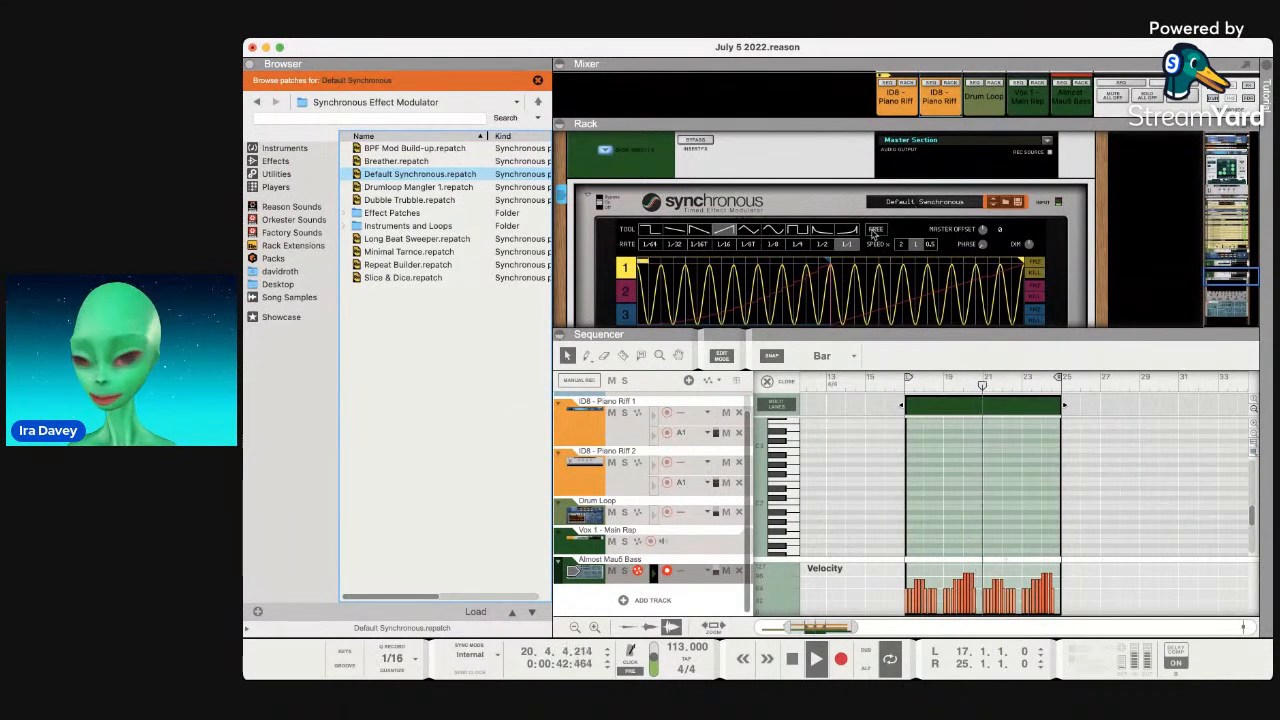
{"action": "scroll", "coordinate": [848, 208], "scroll_direction": "down", "scroll_amount": 4}
{"action": "left_click", "coordinate": [625, 570]}
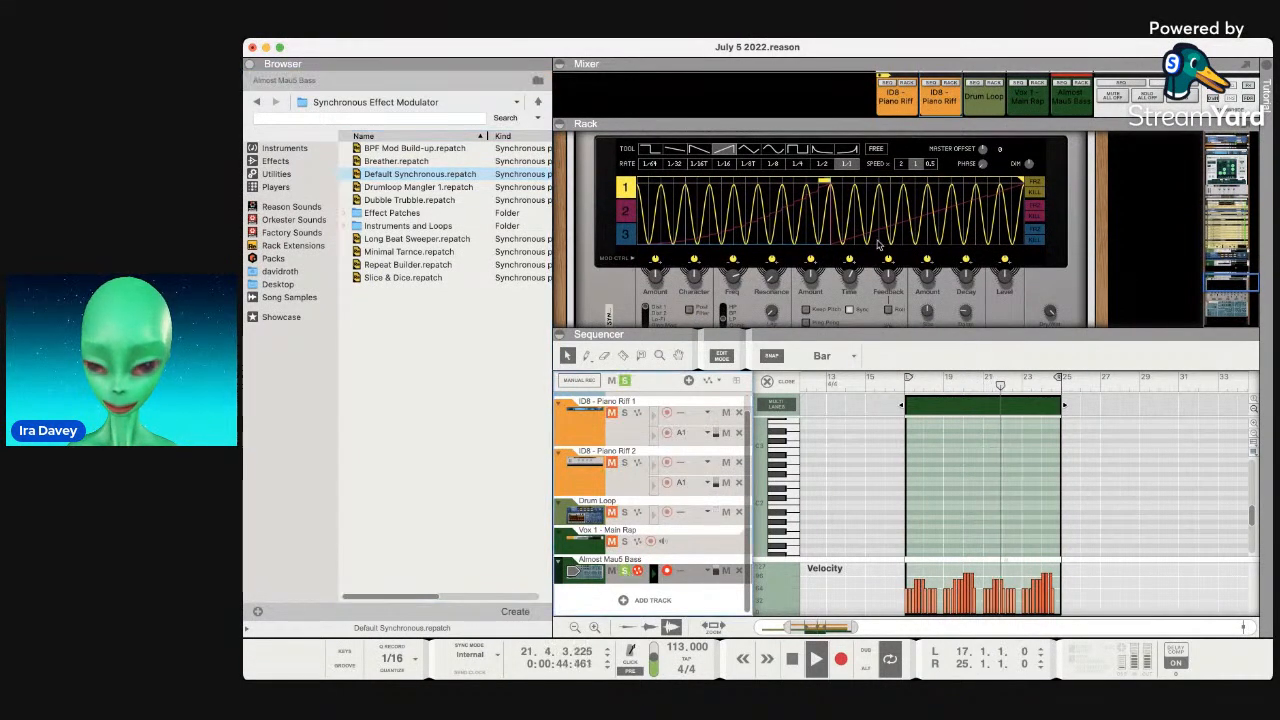
Set the Synchronous modulator's drawing tool to the ramp-down shape.
{"action": "scroll", "coordinate": [674, 250], "scroll_direction": "down", "scroll_amount": 2}
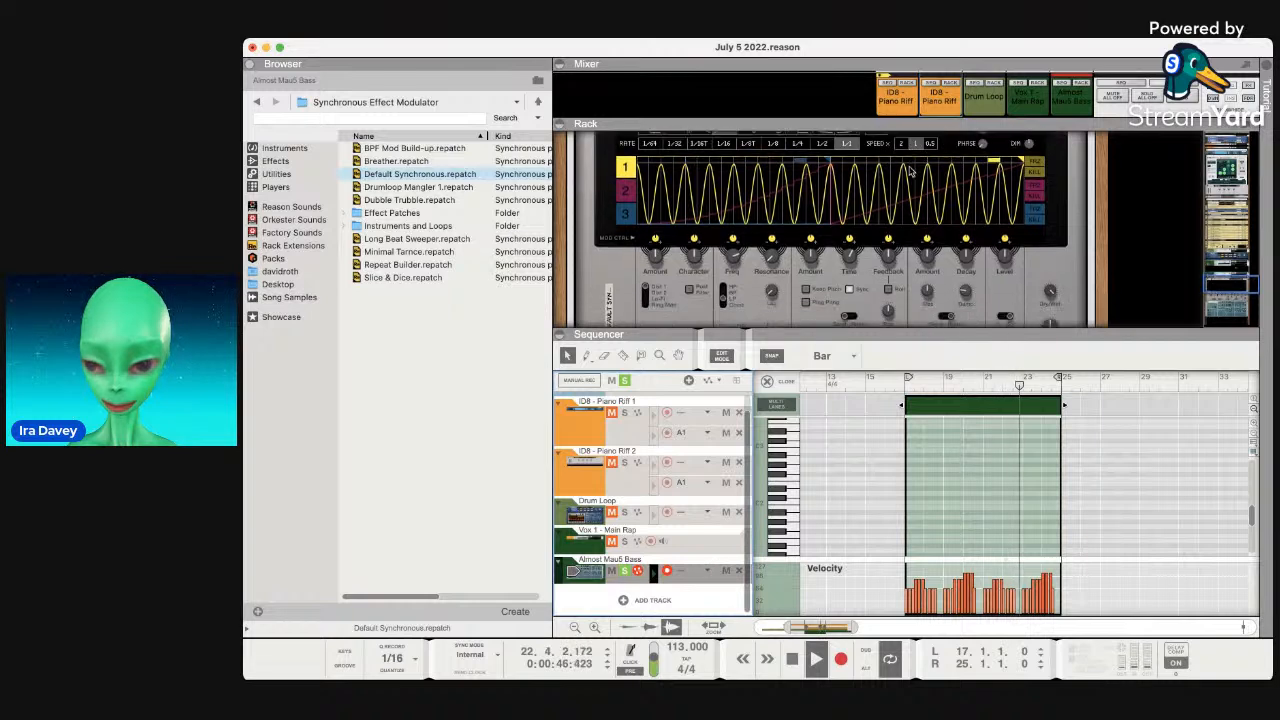
{"action": "left_click", "coordinate": [731, 226]}
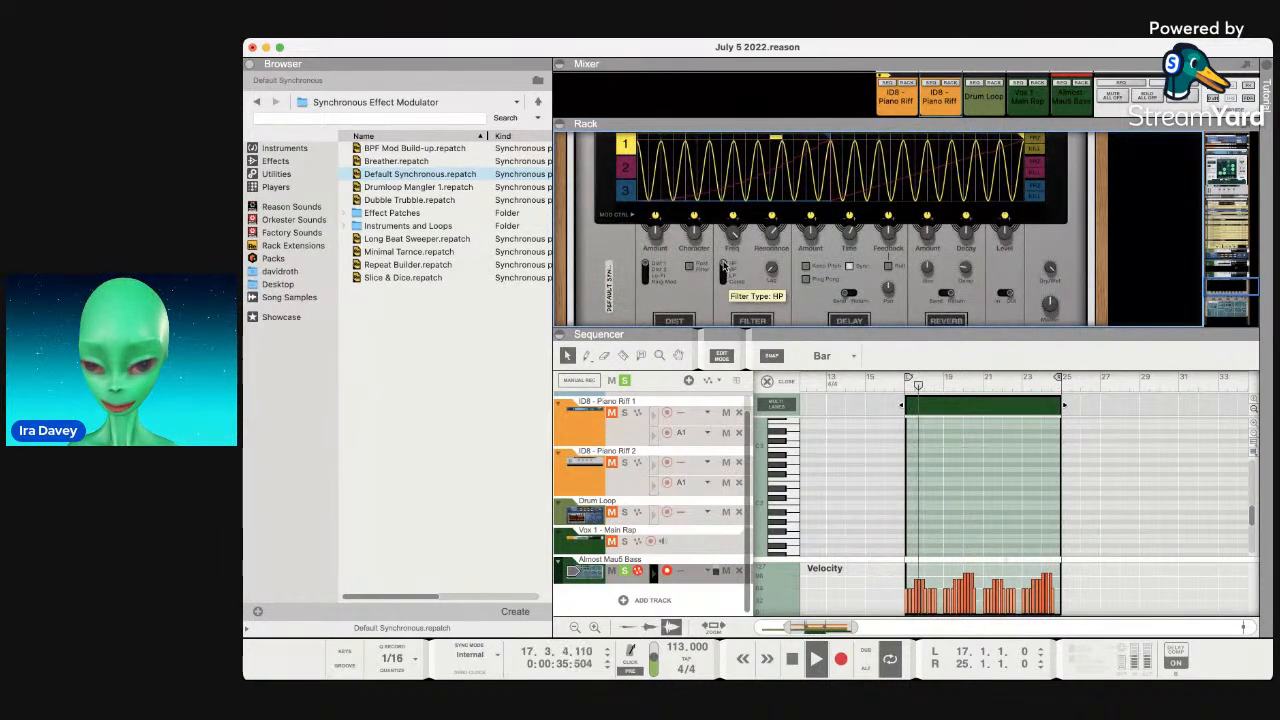
{"action": "scroll", "coordinate": [723, 262], "scroll_direction": "down", "scroll_amount": 2}
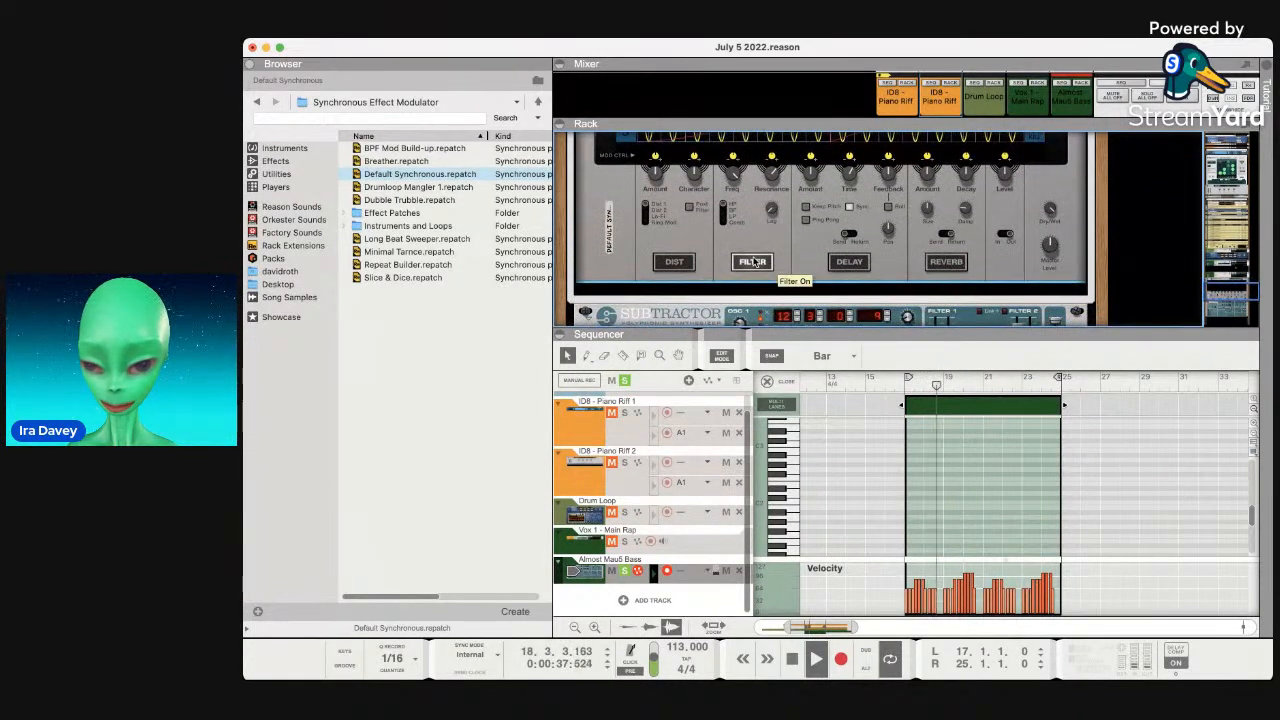
{"action": "scroll", "coordinate": [766, 218], "scroll_direction": "up", "scroll_amount": 5}
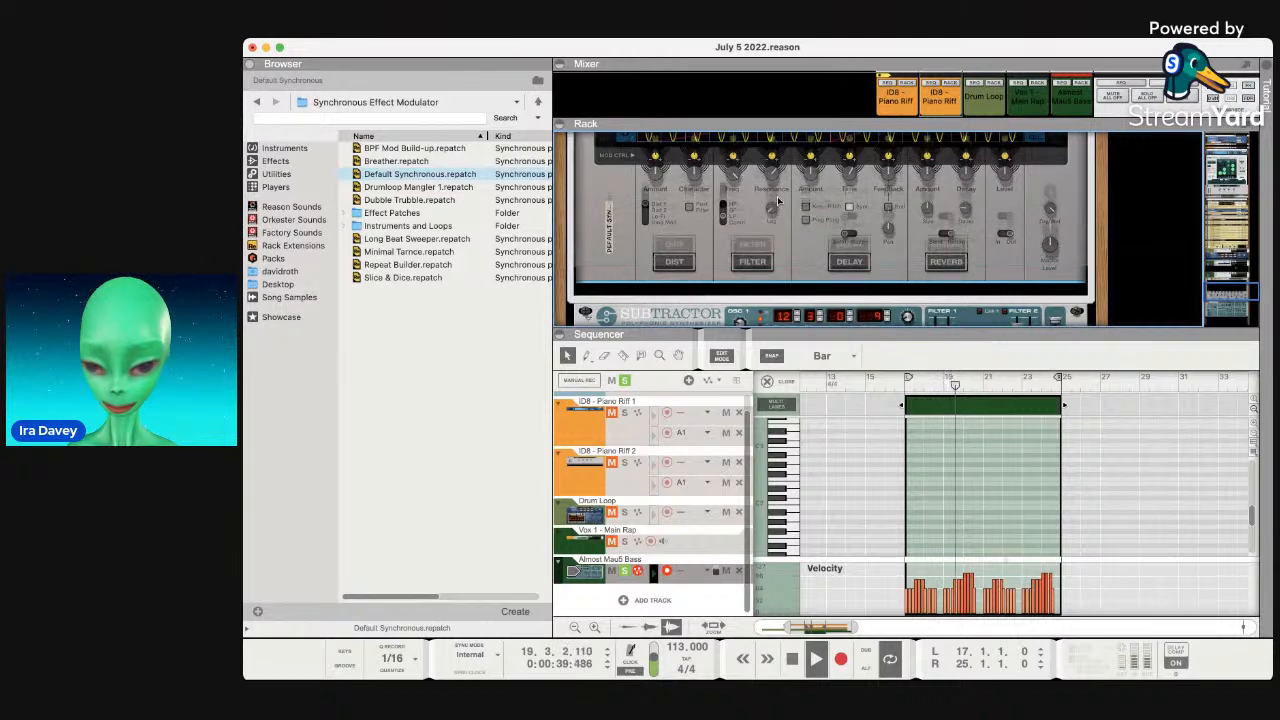
{"action": "left_click", "coordinate": [675, 214]}
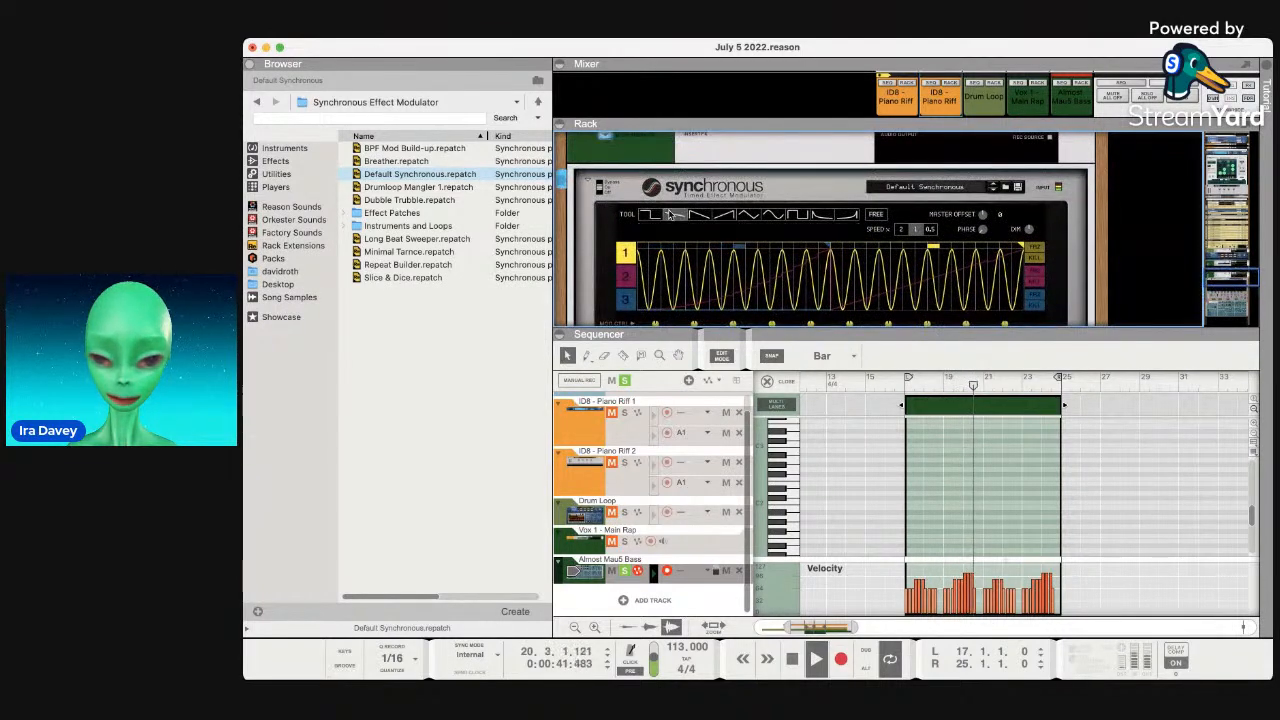
{"action": "left_click", "coordinate": [699, 214]}
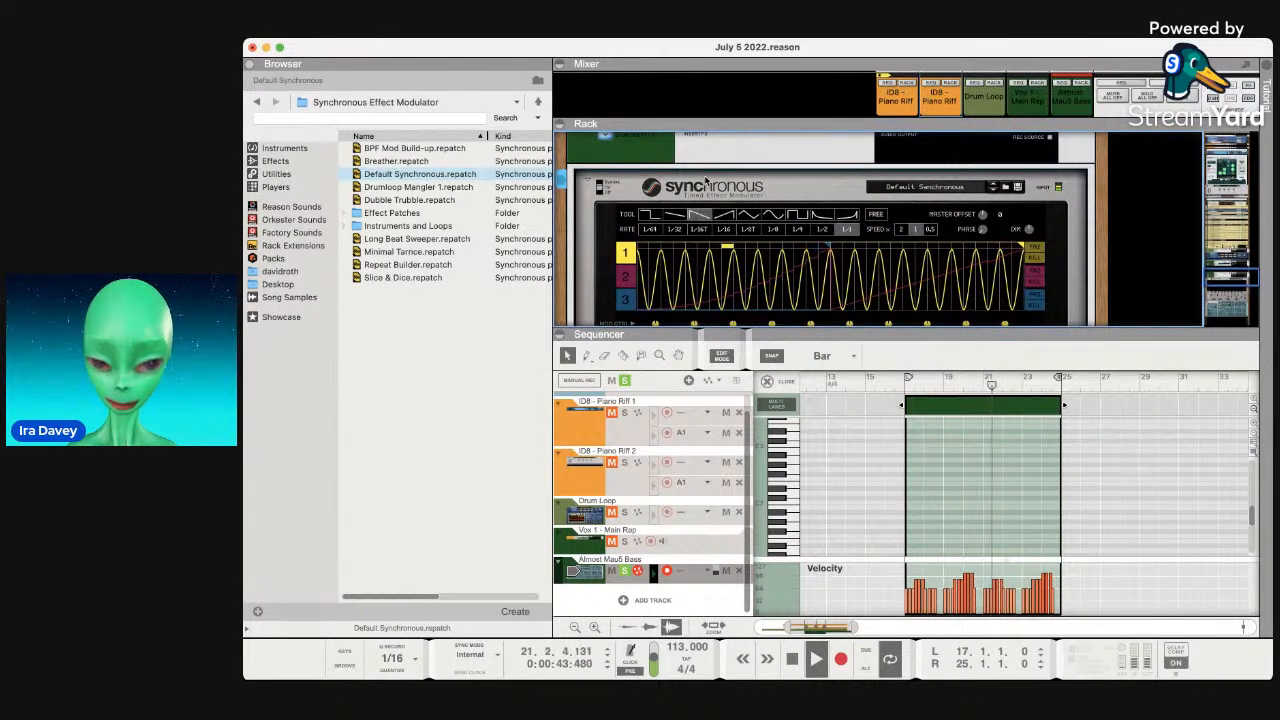
{"action": "scroll", "coordinate": [706, 180], "scroll_direction": "down", "scroll_amount": 1}
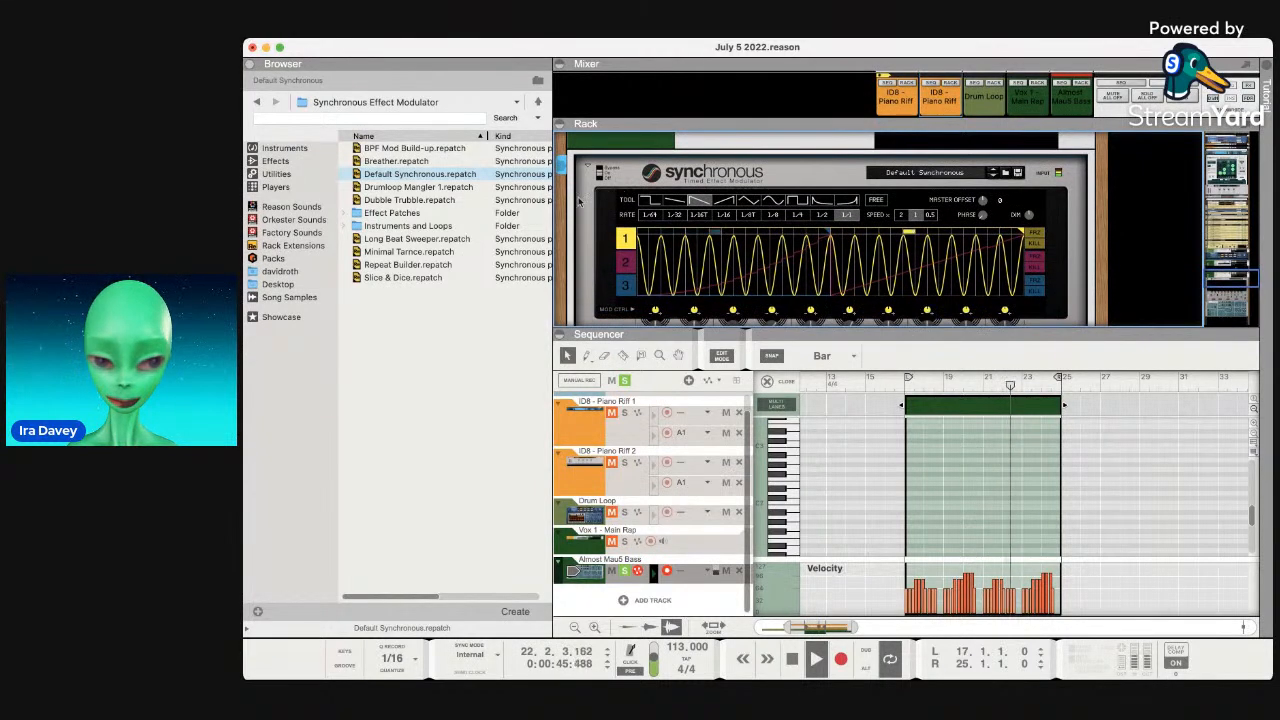
Audition Dubble Trubble, Minimal Tarnce and Repeat Builder, then load the Slice & Dice patch.
{"action": "left_click", "coordinate": [447, 201]}
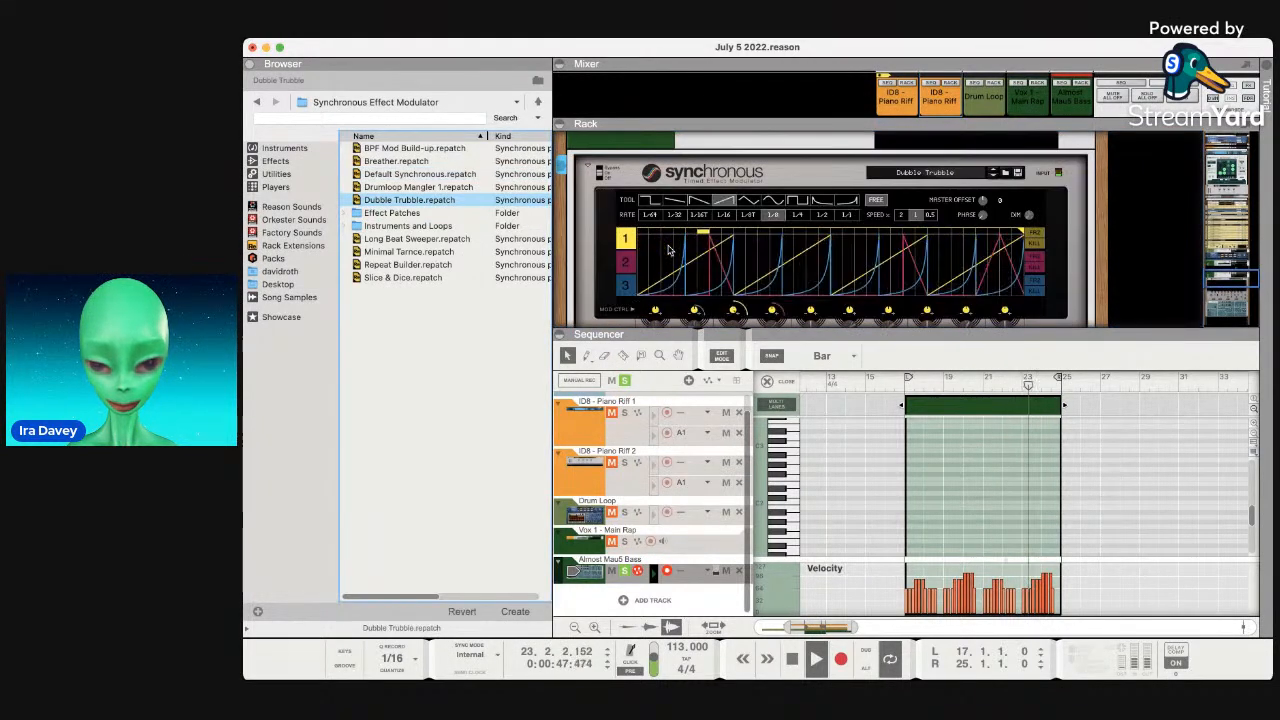
{"action": "left_click", "coordinate": [430, 252]}
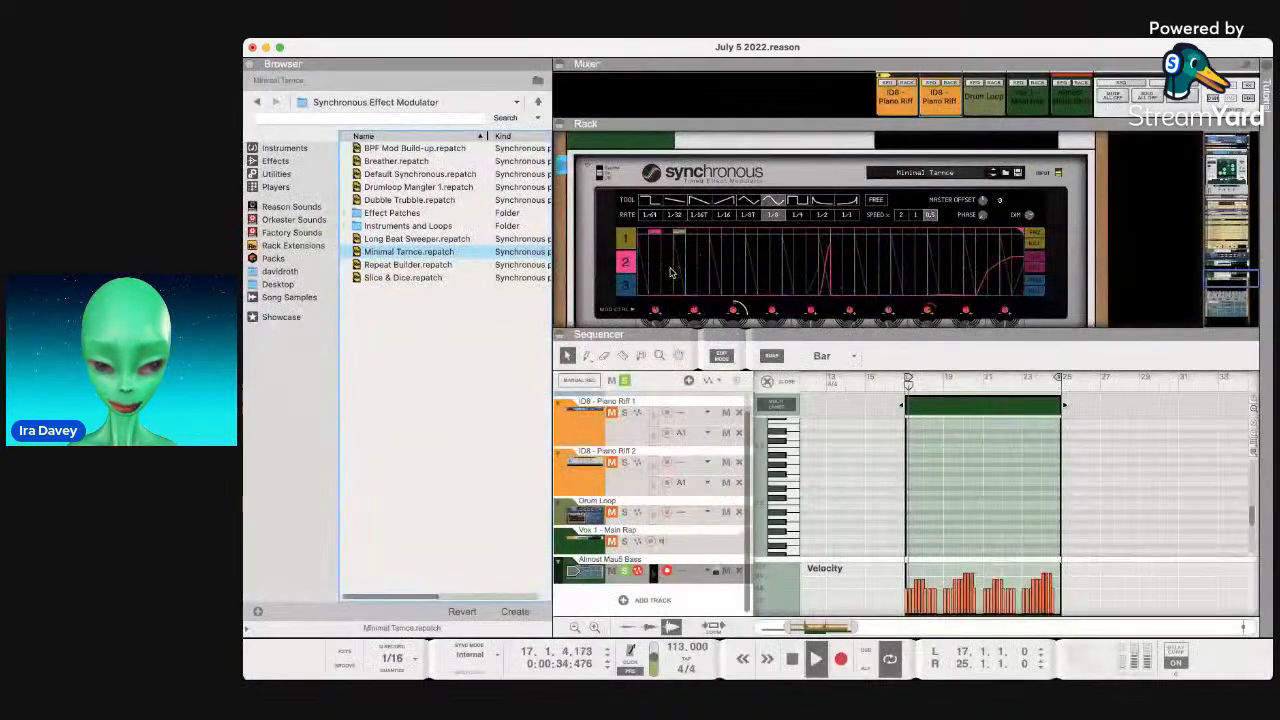
{"action": "left_click", "coordinate": [410, 264]}
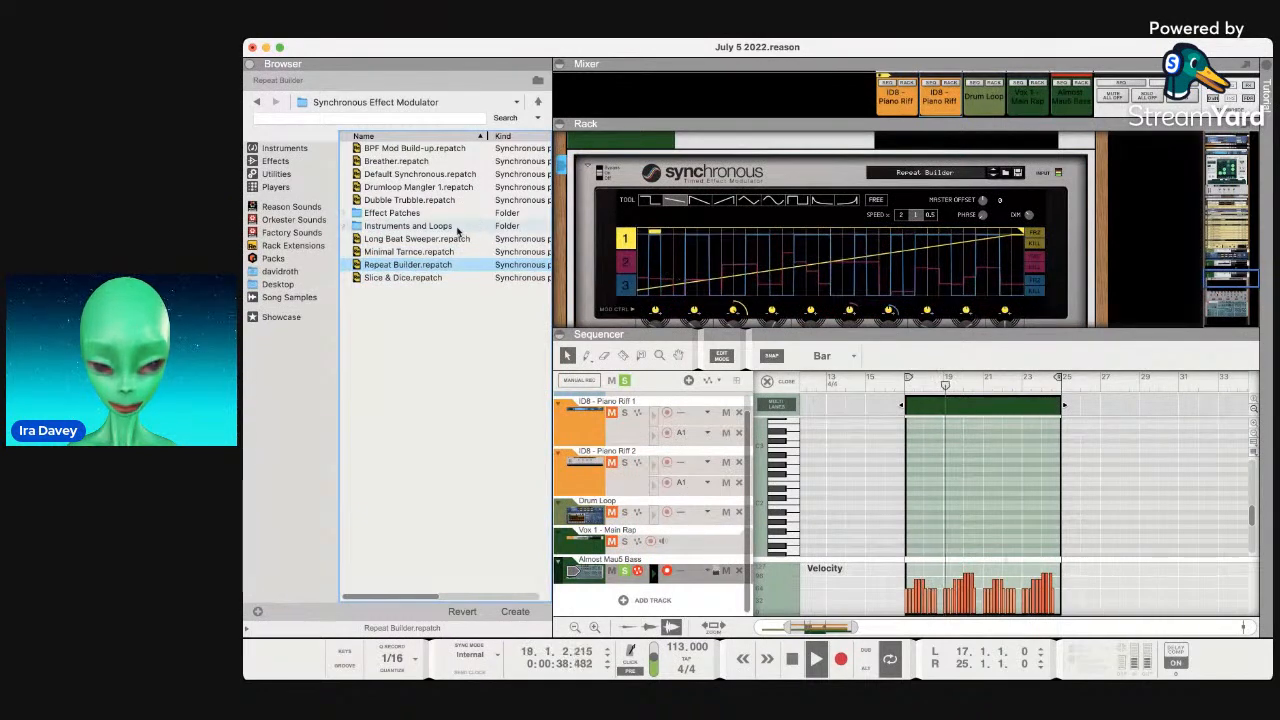
{"action": "double_click", "coordinate": [430, 226]}
{"action": "left_click", "coordinate": [430, 222]}
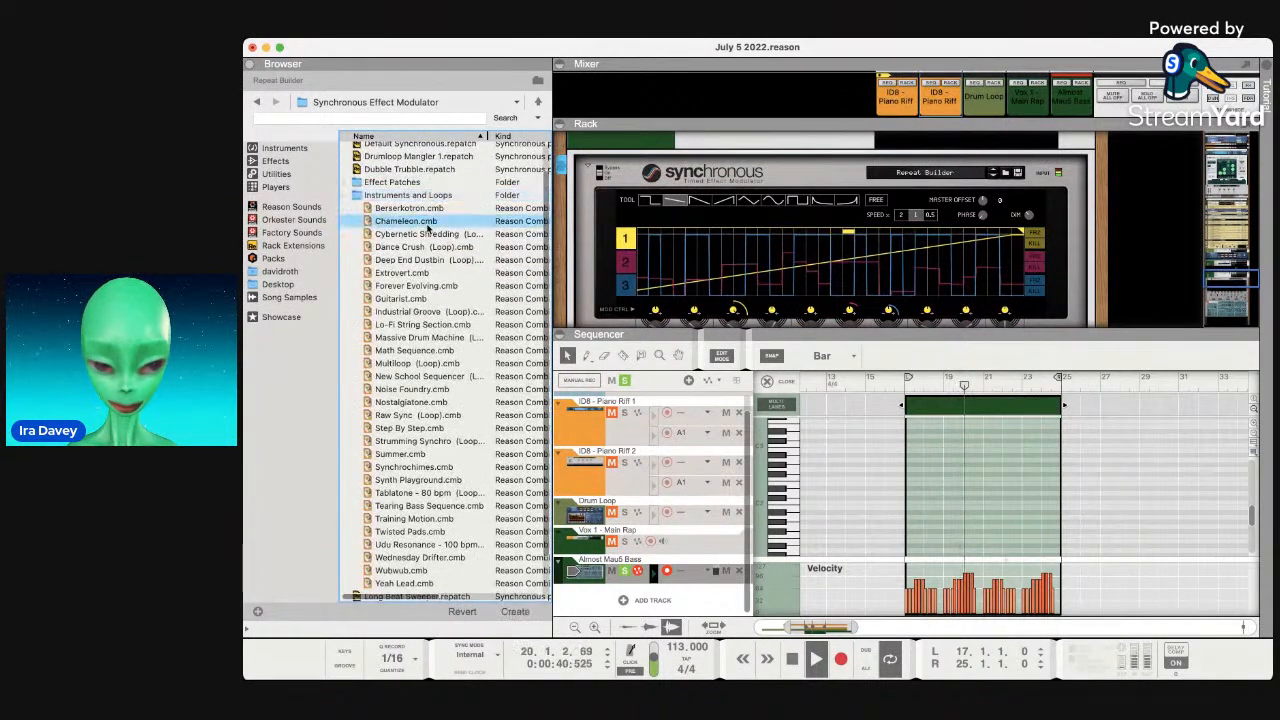
{"action": "double_click", "coordinate": [422, 196]}
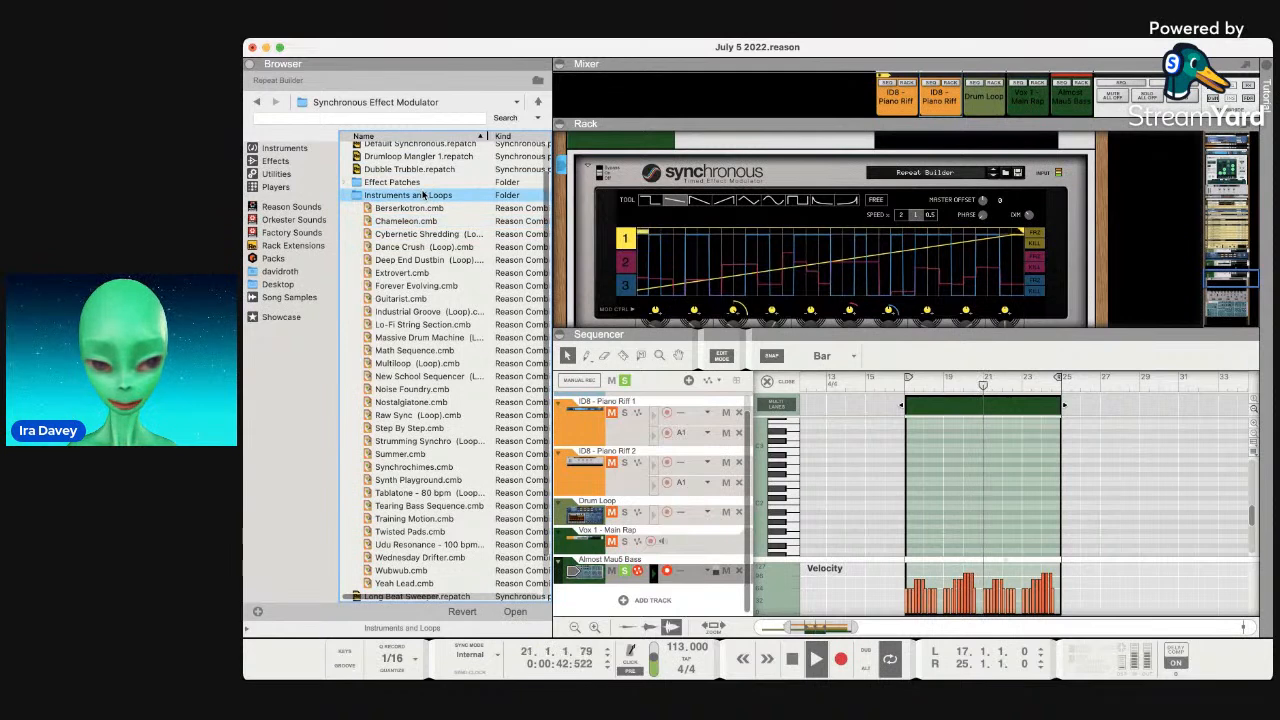
{"action": "left_click", "coordinate": [405, 277]}
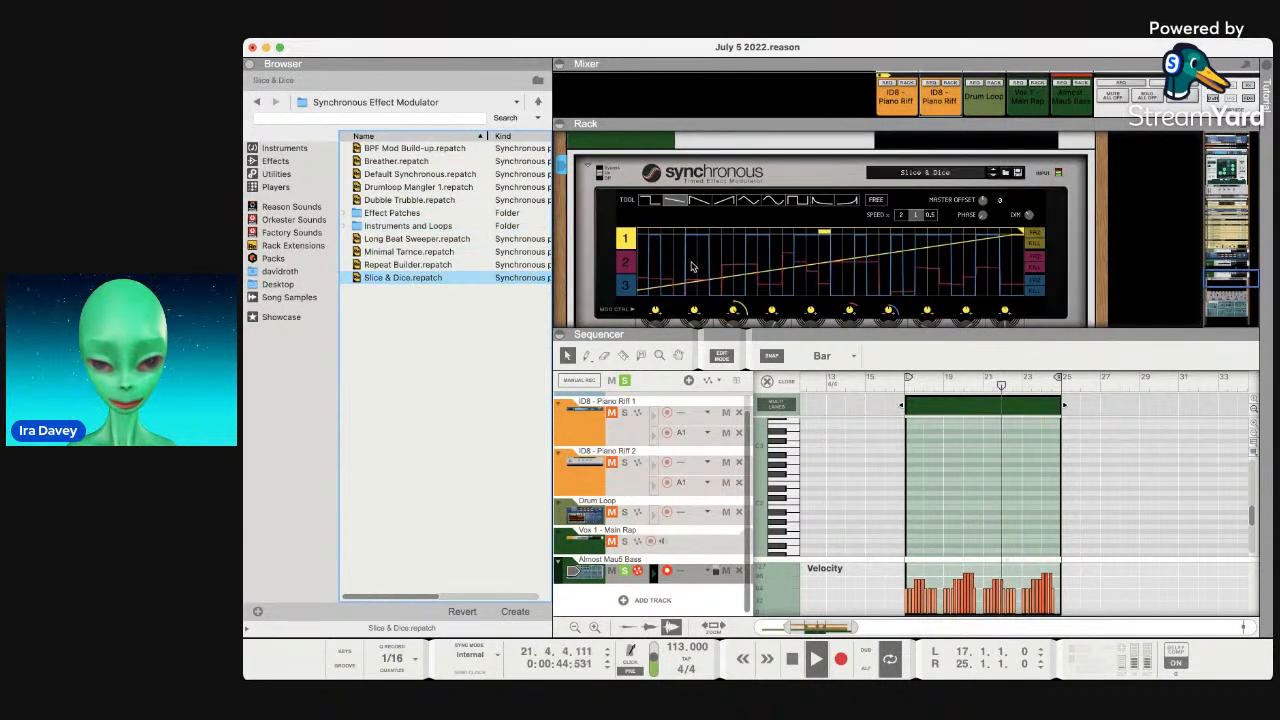
Unsolo the Almost Mau5 Bass track and show the built-in Effects devices list.
{"action": "scroll", "coordinate": [448, 252], "scroll_direction": "right", "scroll_amount": 2}
{"action": "left_click", "coordinate": [624, 571]}
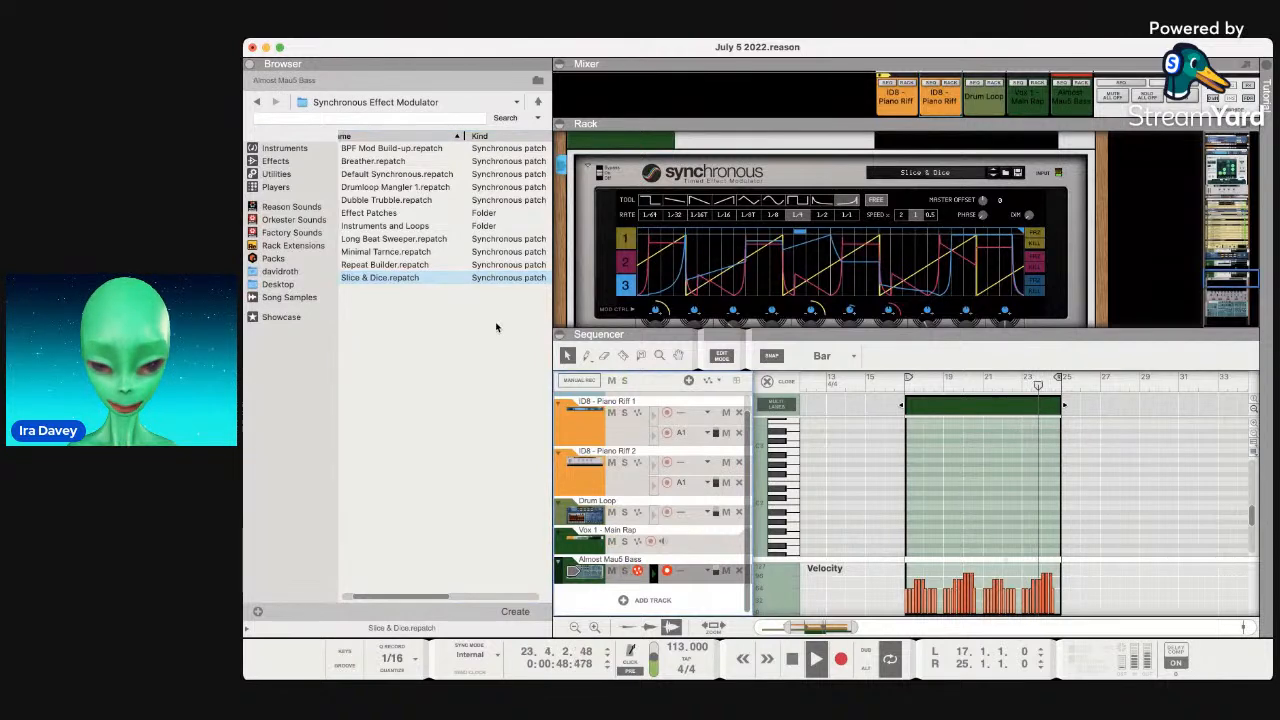
{"action": "scroll", "coordinate": [445, 265], "scroll_direction": "left", "scroll_amount": 2}
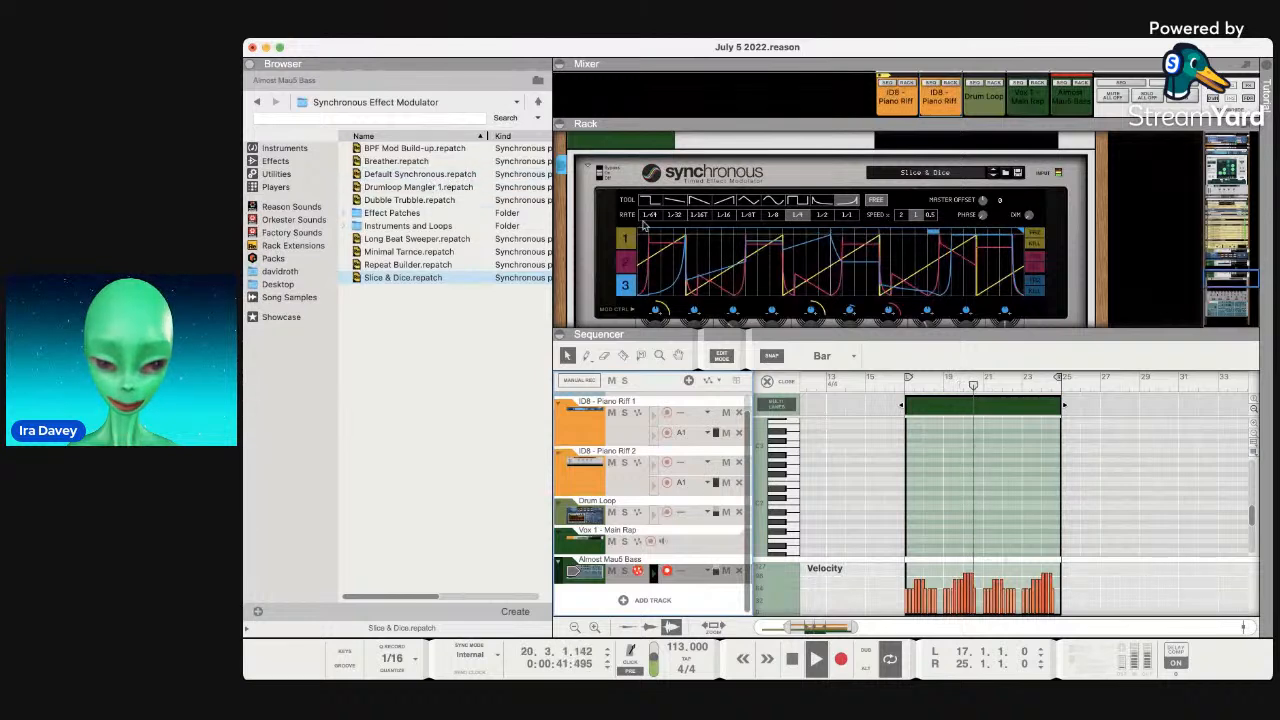
{"action": "scroll", "coordinate": [648, 227], "scroll_direction": "up", "scroll_amount": 2}
{"action": "scroll", "coordinate": [648, 227], "scroll_direction": "down", "scroll_amount": 5}
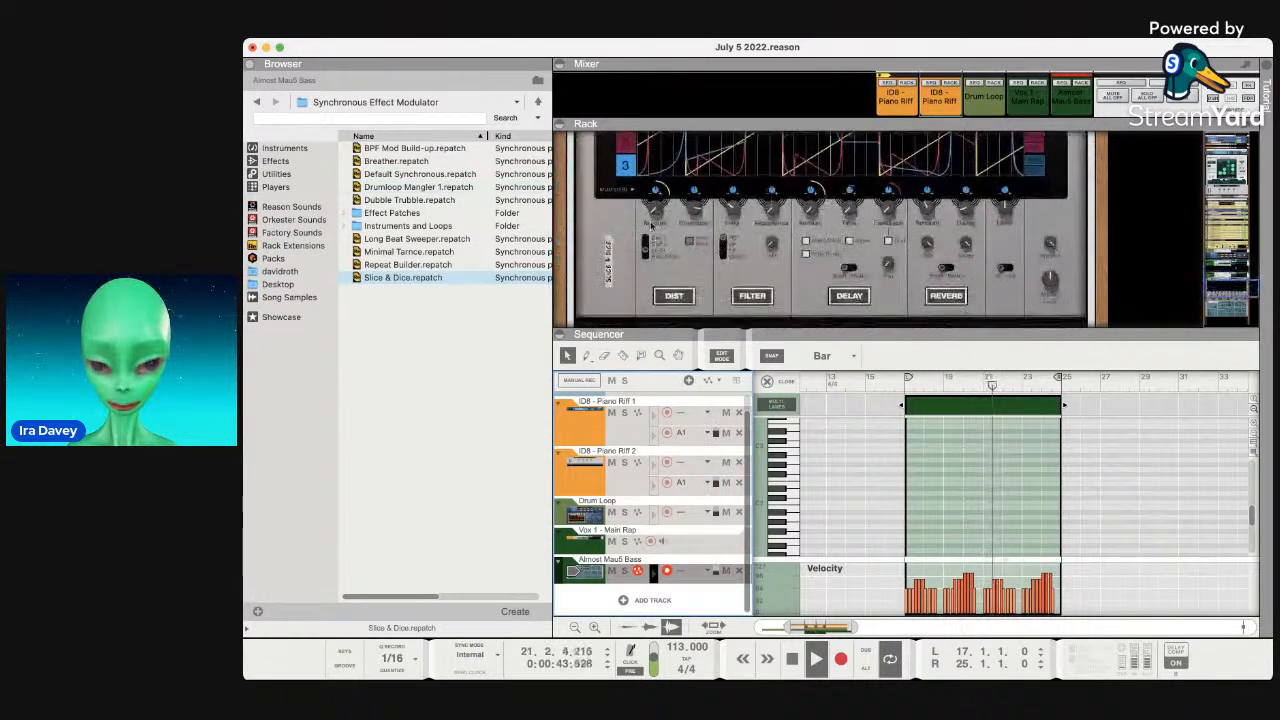
{"action": "left_click", "coordinate": [290, 161]}
{"action": "scroll", "coordinate": [466, 292], "scroll_direction": "down", "scroll_amount": 2}
Lower the Synchronous modulator's Dry/Wet mix while auditioning the loop.
{"action": "key", "text": "space"}
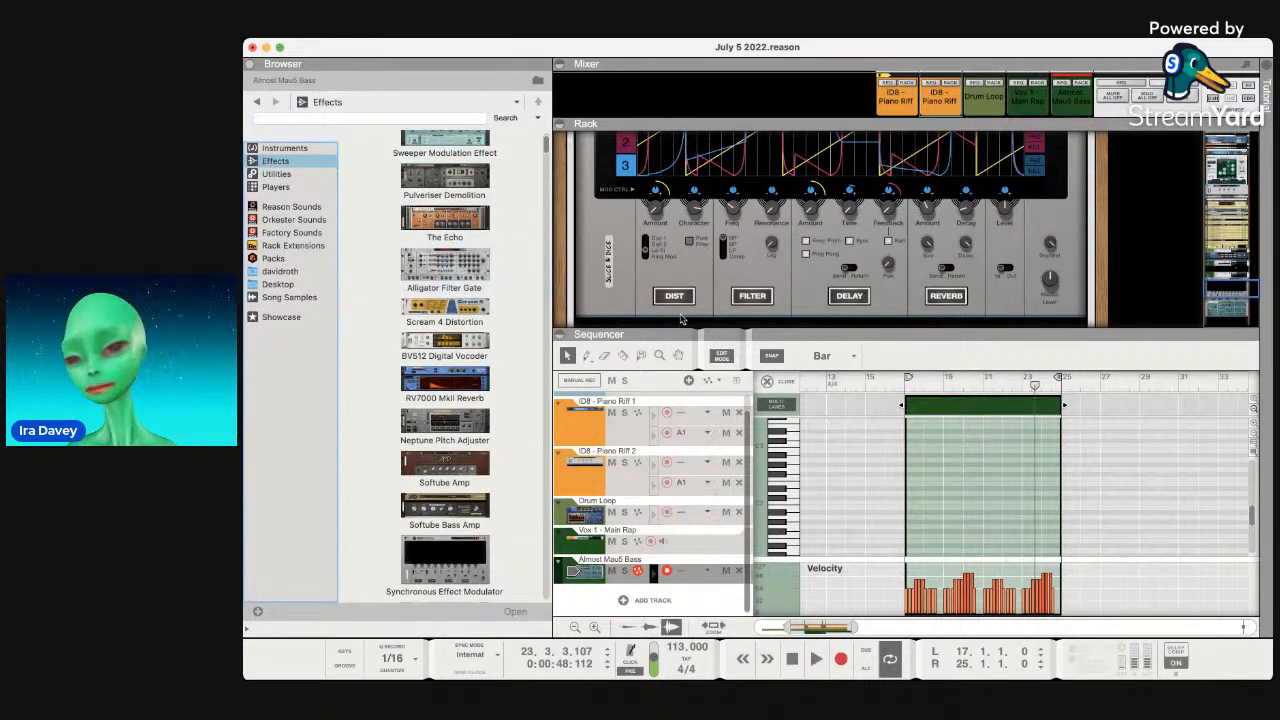
{"action": "scroll", "coordinate": [699, 263], "scroll_direction": "up", "scroll_amount": 3}
{"action": "scroll", "coordinate": [699, 263], "scroll_direction": "down", "scroll_amount": 2}
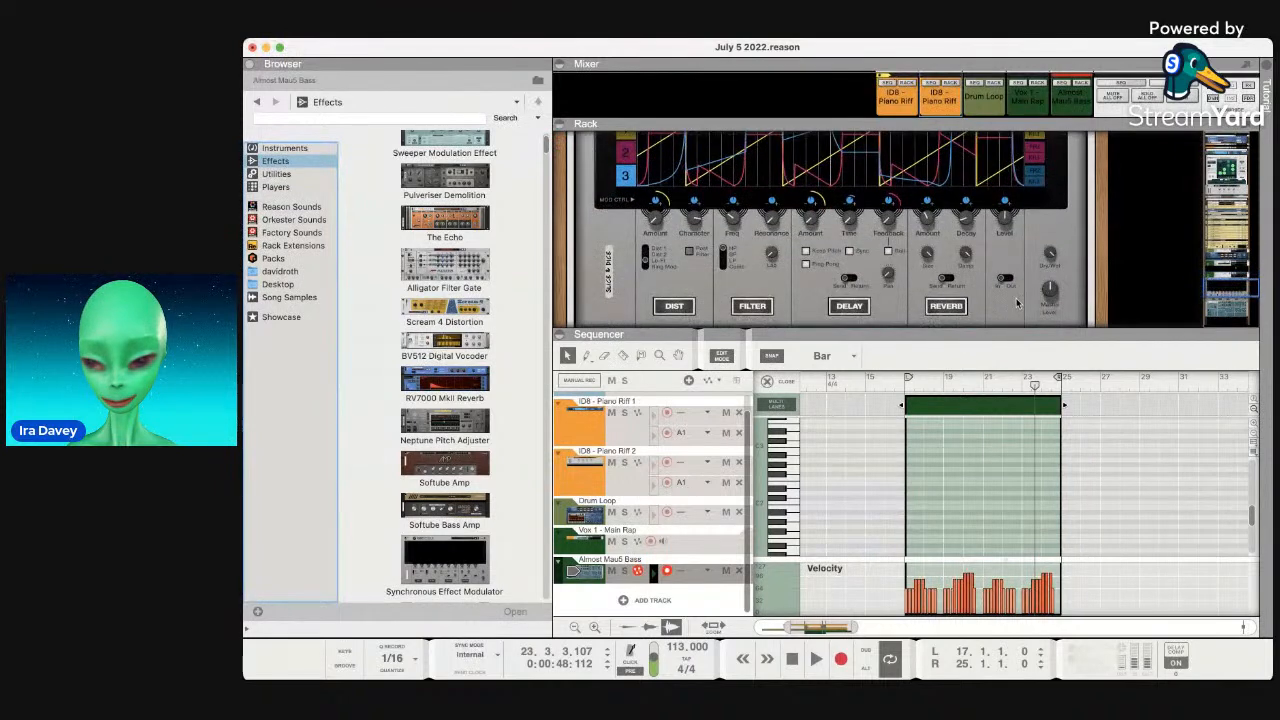
{"action": "key", "text": "space"}
{"action": "key", "text": "space"}
{"action": "left_click_drag", "start_coordinate": [1050, 254], "coordinate": [1050, 262]}
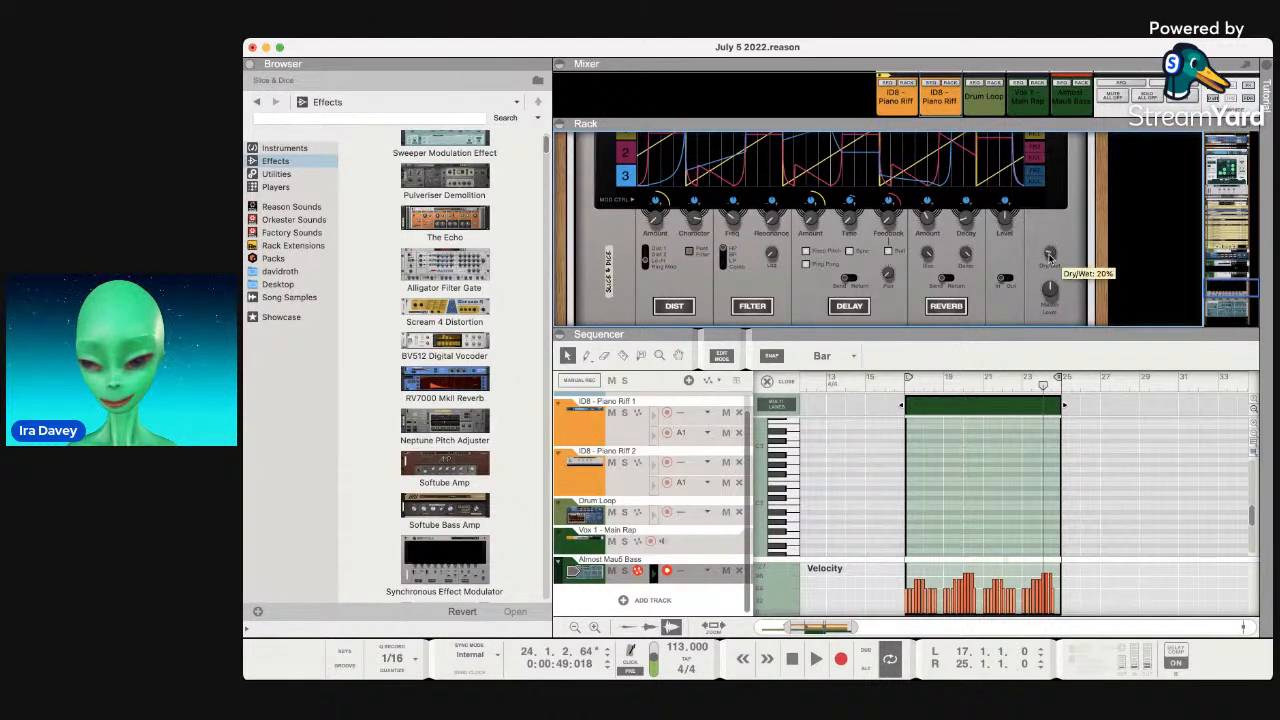
{"action": "key", "text": "space"}
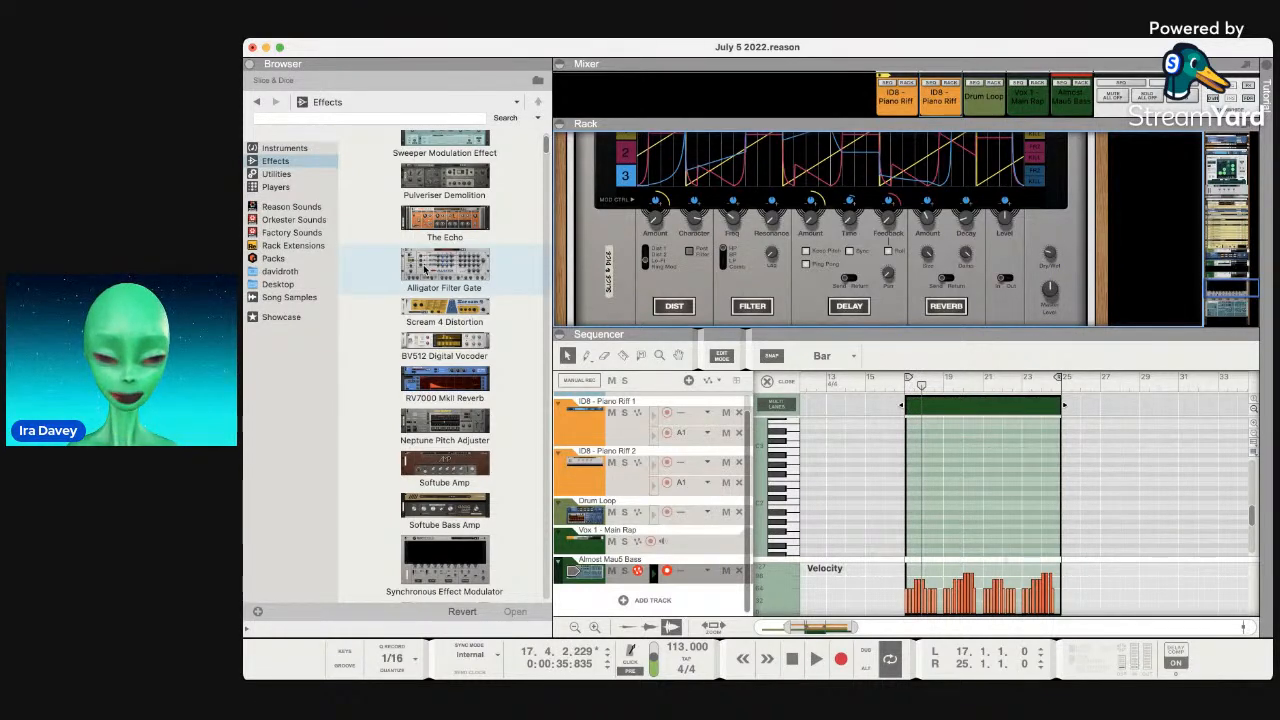
Add an MClass Compressor to the rack below the Almost Mau5 Bass SubTractor.
{"action": "scroll", "coordinate": [770, 255], "scroll_direction": "down", "scroll_amount": 4}
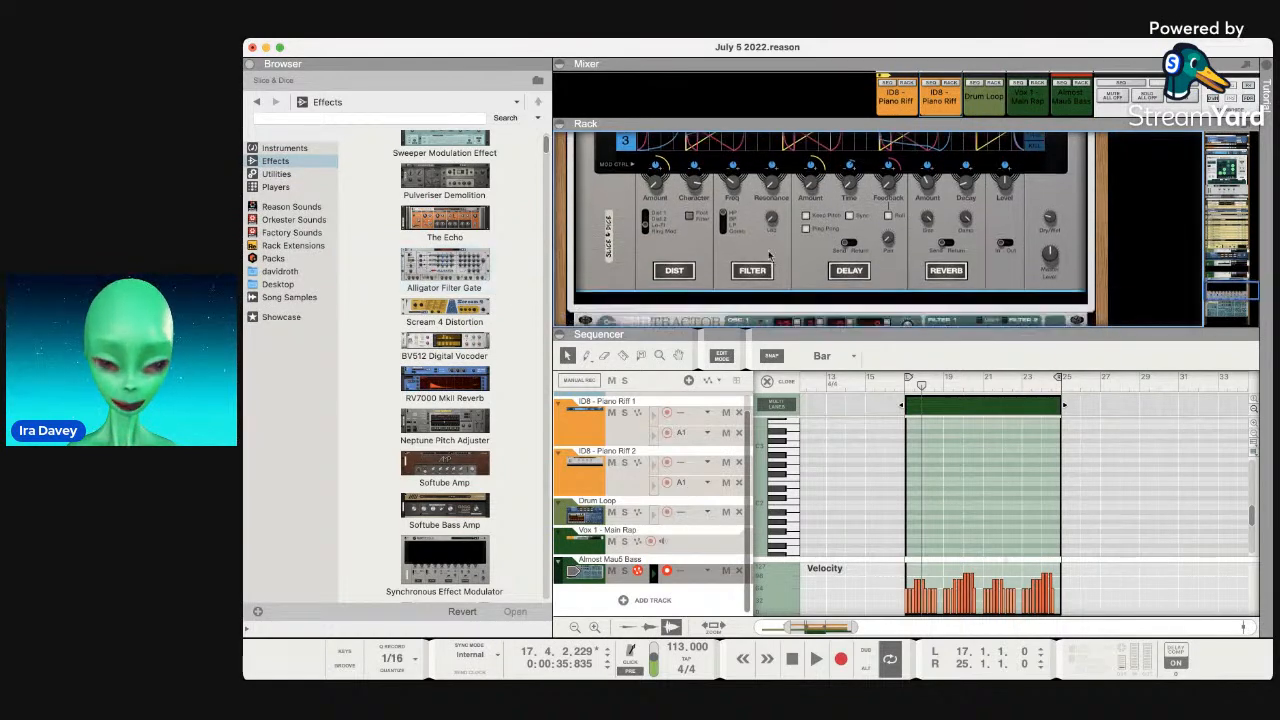
{"action": "scroll", "coordinate": [770, 255], "scroll_direction": "down", "scroll_amount": 10}
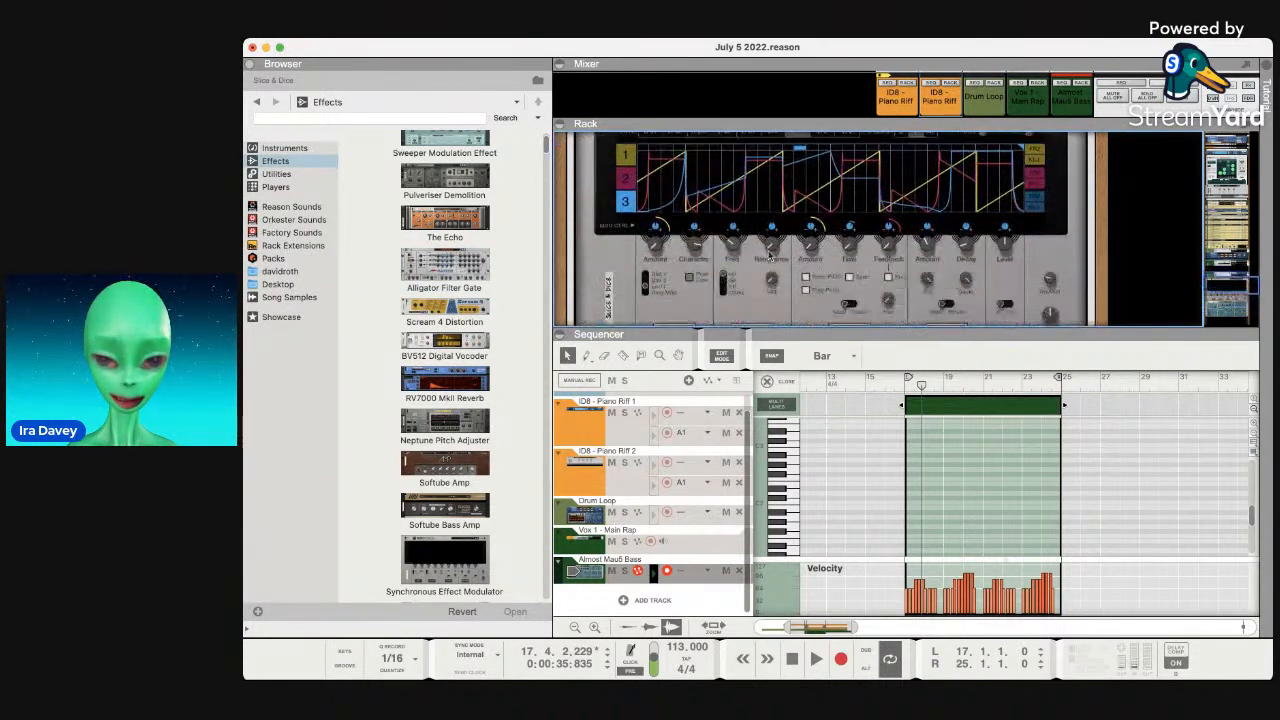
{"action": "scroll", "coordinate": [770, 255], "scroll_direction": "up", "scroll_amount": 5}
{"action": "key", "text": "space"}
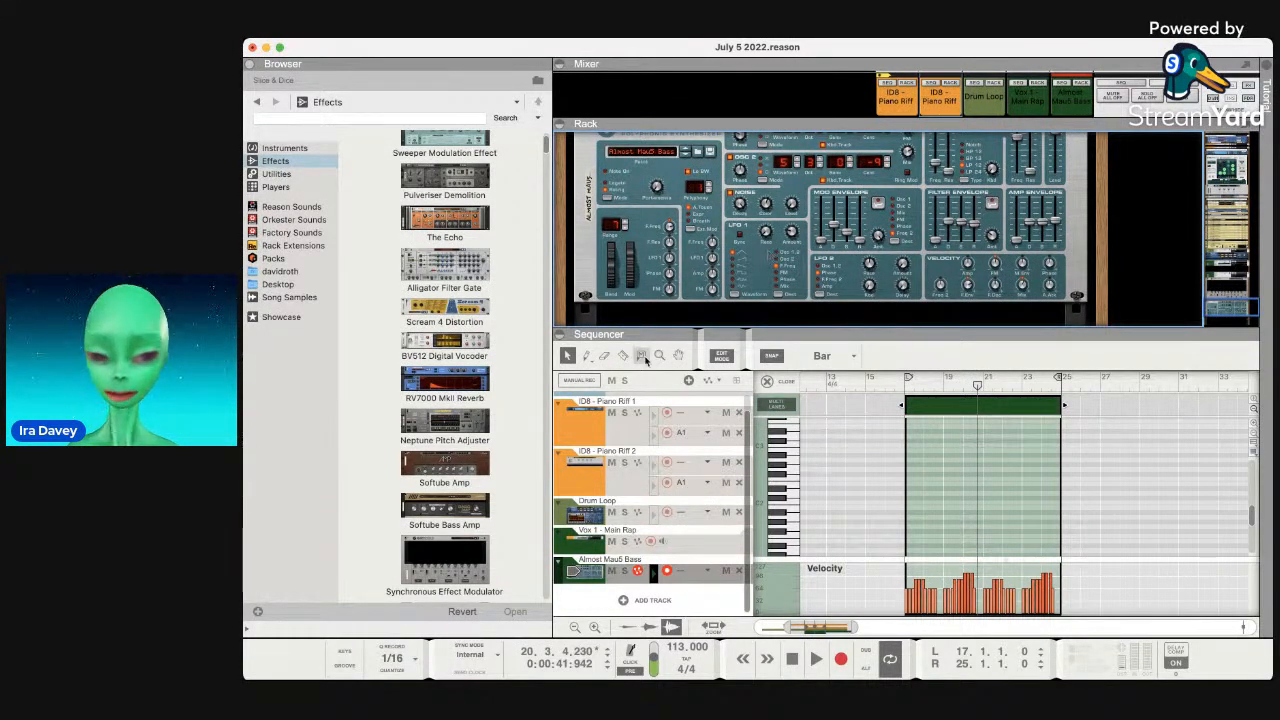
{"action": "scroll", "coordinate": [515, 397], "scroll_direction": "down", "scroll_amount": 5}
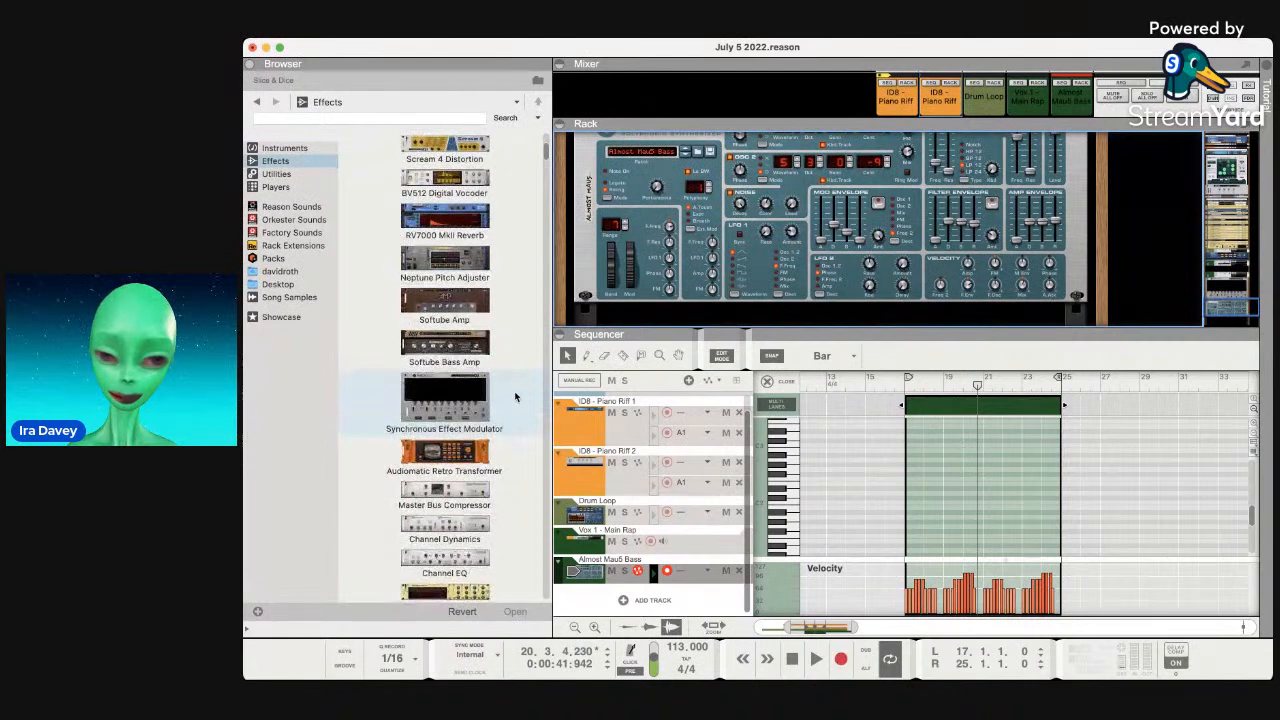
{"action": "scroll", "coordinate": [515, 397], "scroll_direction": "down", "scroll_amount": 2}
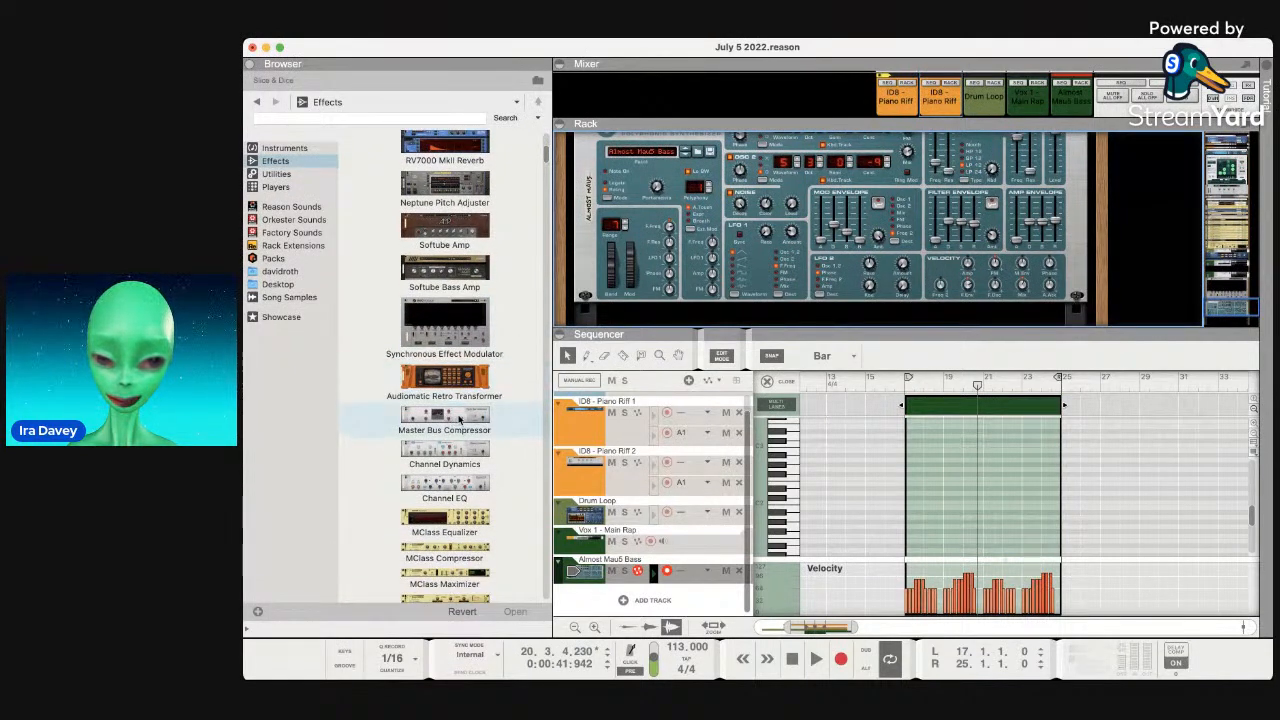
{"action": "scroll", "coordinate": [459, 420], "scroll_direction": "down", "scroll_amount": 3}
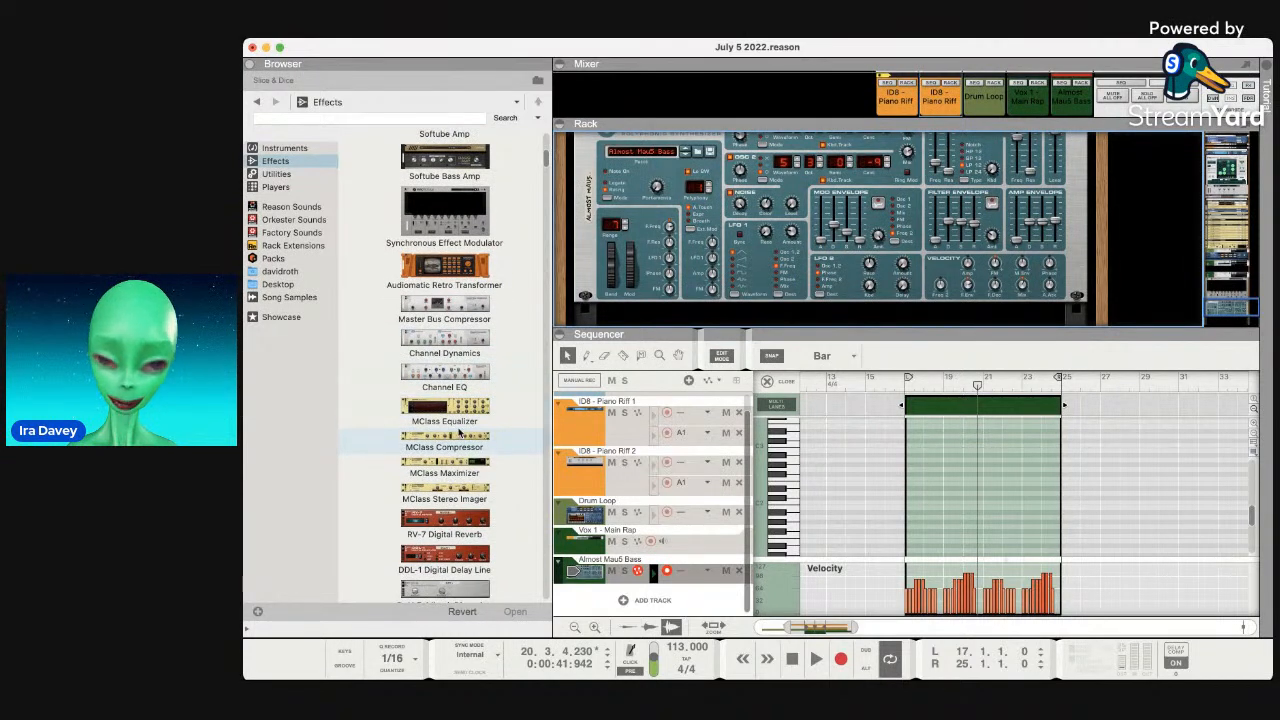
{"action": "scroll", "coordinate": [801, 186], "scroll_direction": "down", "scroll_amount": 1}
{"action": "mouse_move", "coordinate": [464, 441]}
{"action": "left_mouse_down"}
{"action": "mouse_move", "coordinate": [650, 420]}
{"action": "mouse_move", "coordinate": [735, 303]}
{"action": "left_mouse_up"}
Set M Comp 1's threshold around -26 dB, attack to 80 ms, and lower its ratio.
{"action": "key", "text": "space"}
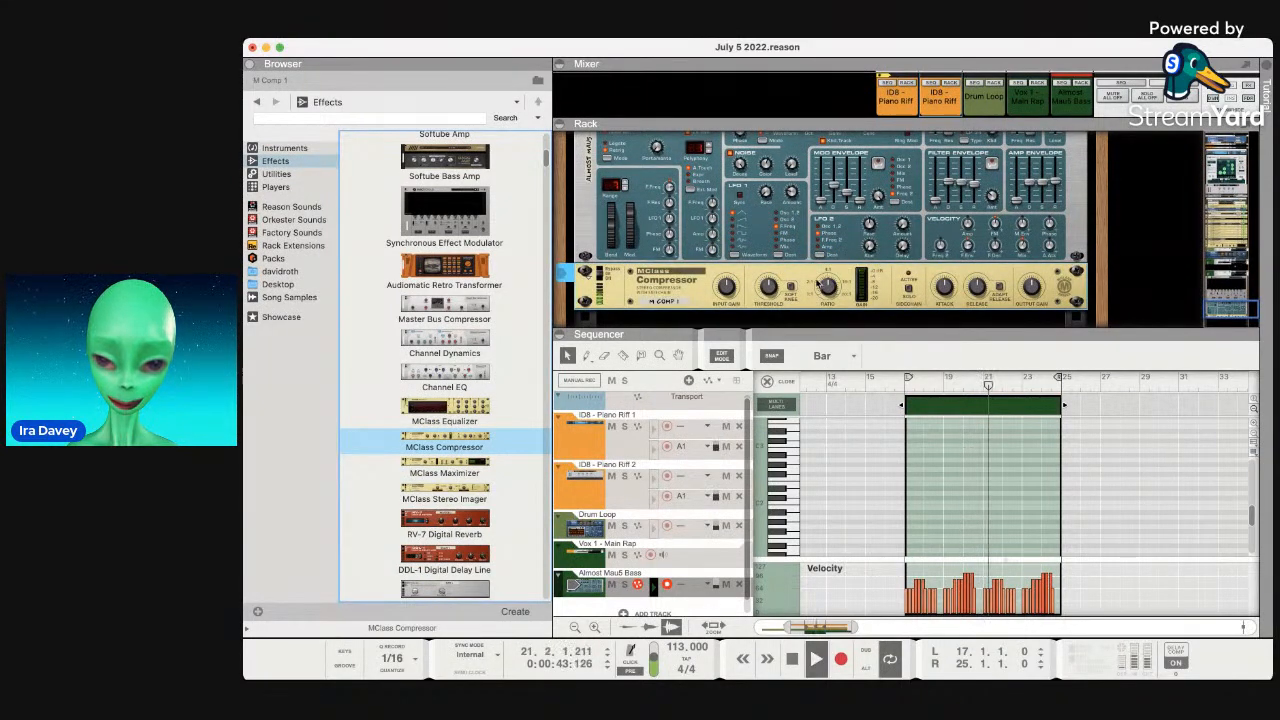
{"action": "left_click_drag", "start_coordinate": [764, 294], "coordinate": [765, 306]}
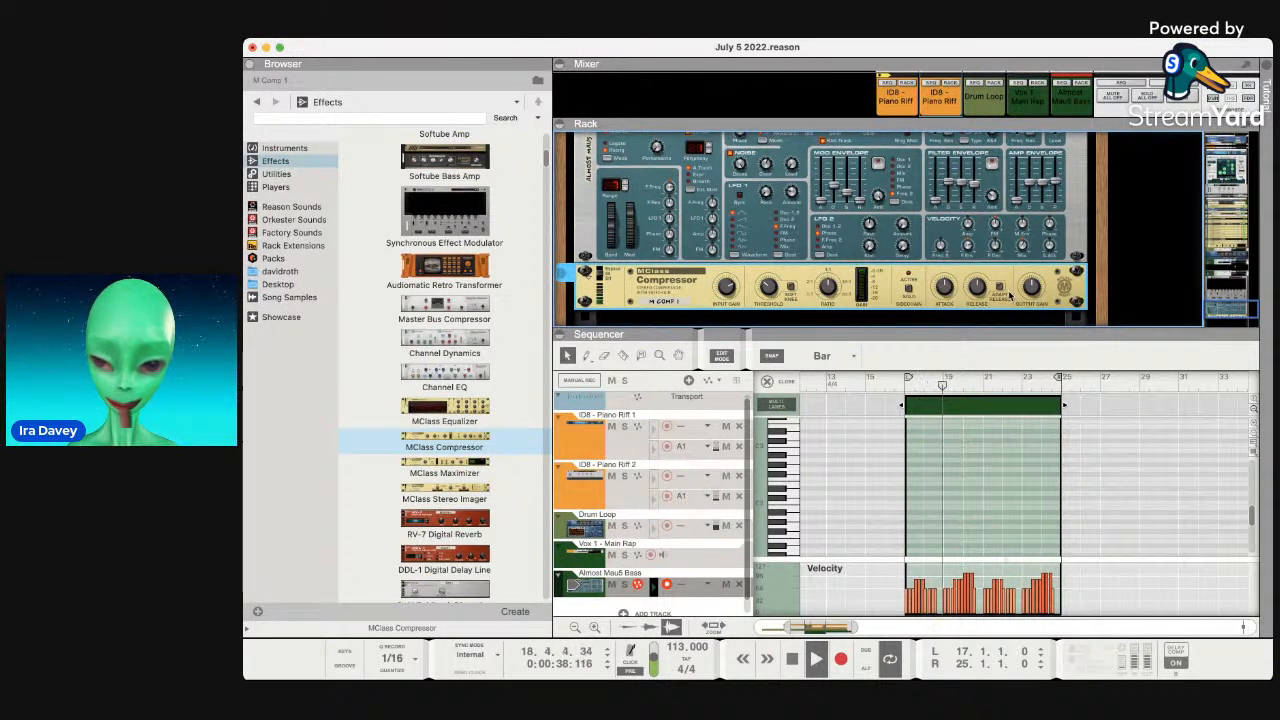
{"action": "left_click_drag", "start_coordinate": [940, 357], "coordinate": [944, 283]}
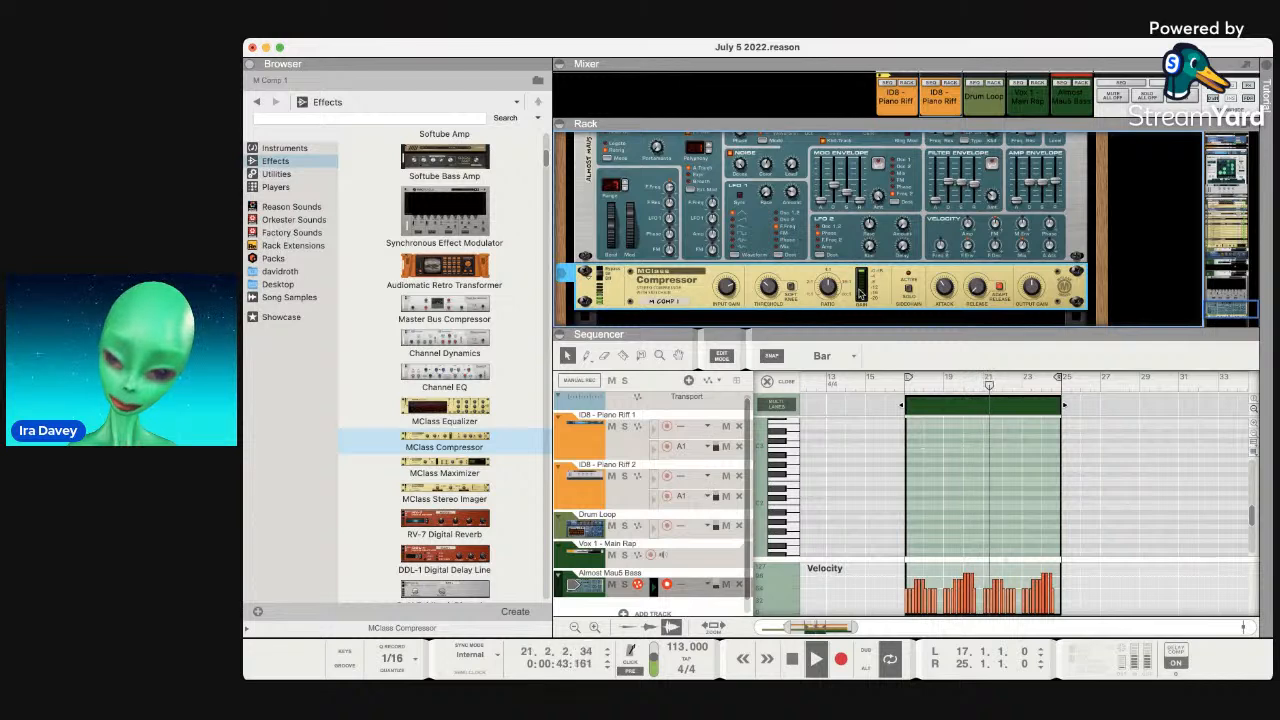
{"action": "mouse_move", "coordinate": [832, 268]}
{"action": "left_mouse_down"}
{"action": "mouse_move", "coordinate": [818, 372]}
{"action": "mouse_move", "coordinate": [827, 290]}
{"action": "left_mouse_up"}
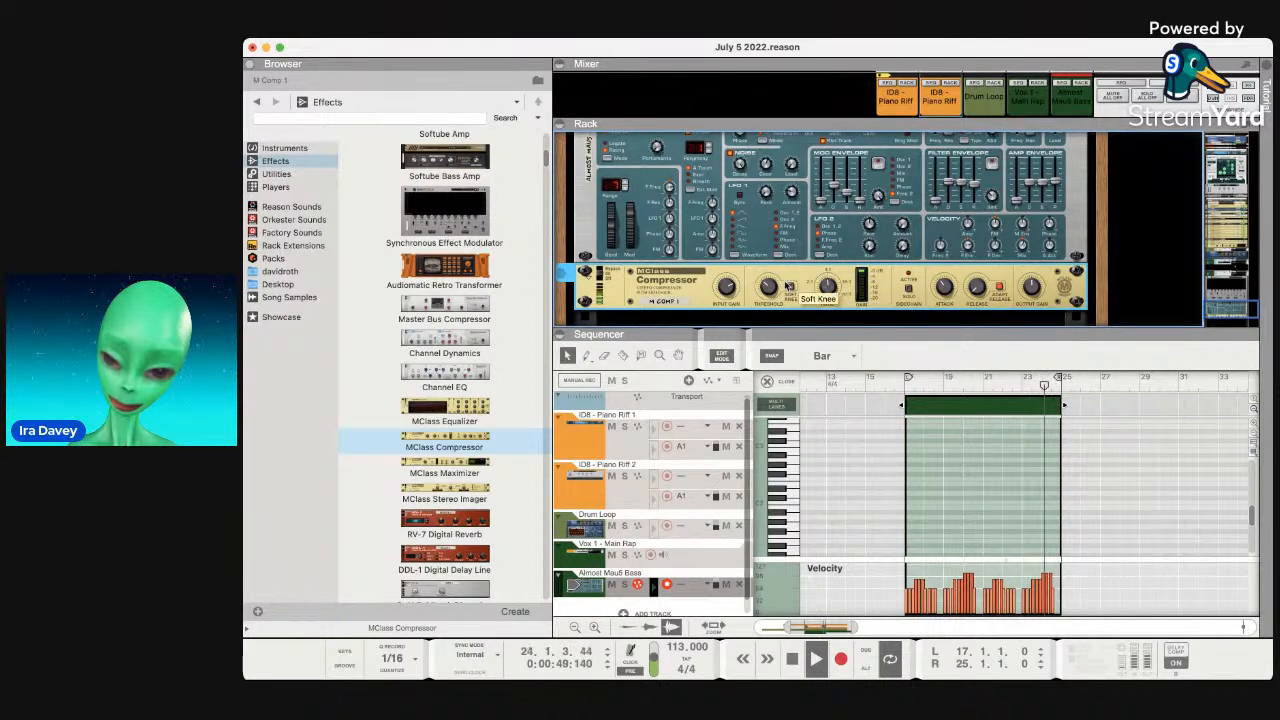
{"action": "left_click_drag", "start_coordinate": [769, 289], "coordinate": [776, 287]}
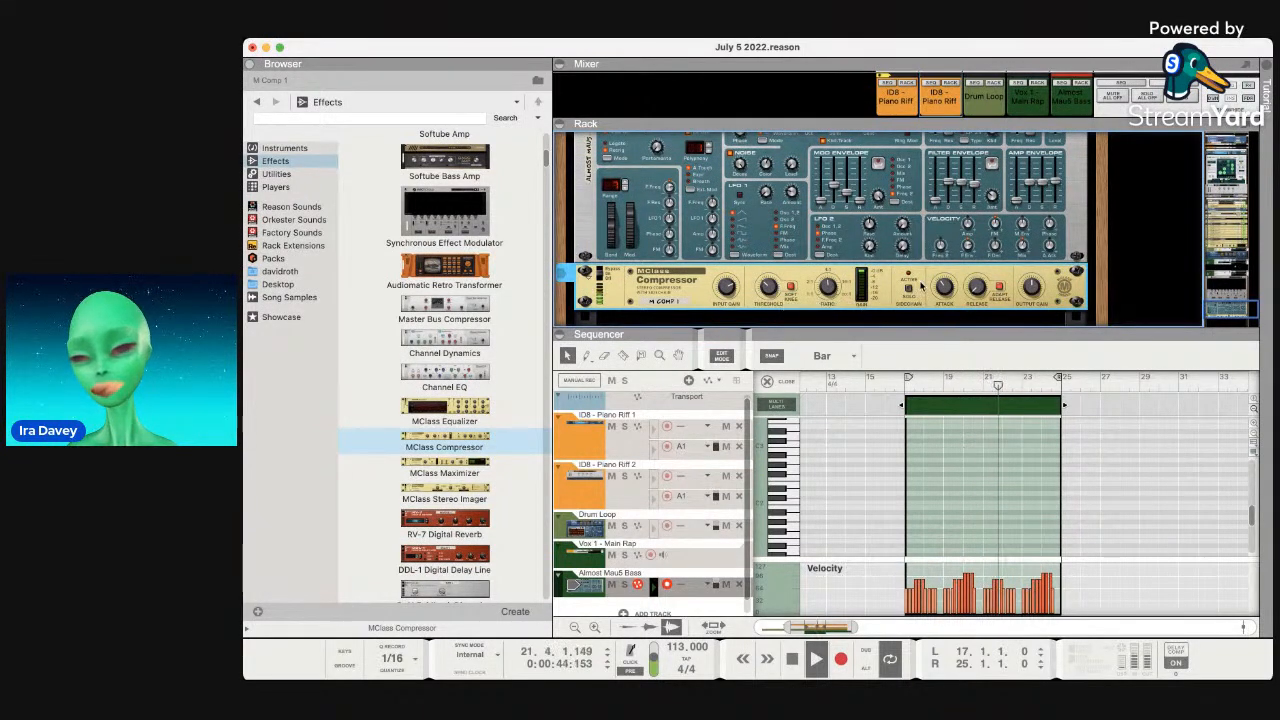
Enlarge the mixer and widen the Almost Mau5 Bass channel's stereo width.
{"action": "scroll", "coordinate": [816, 270], "scroll_direction": "up", "scroll_amount": 5}
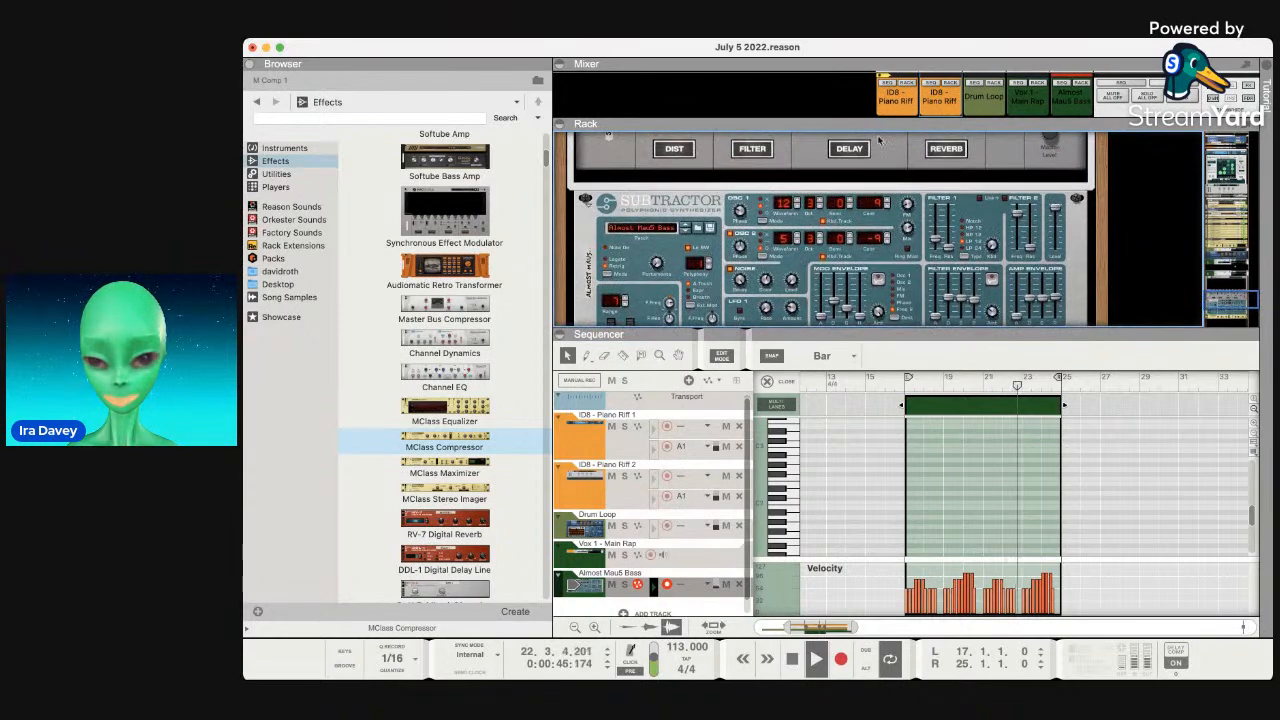
{"action": "left_click", "coordinate": [566, 66]}
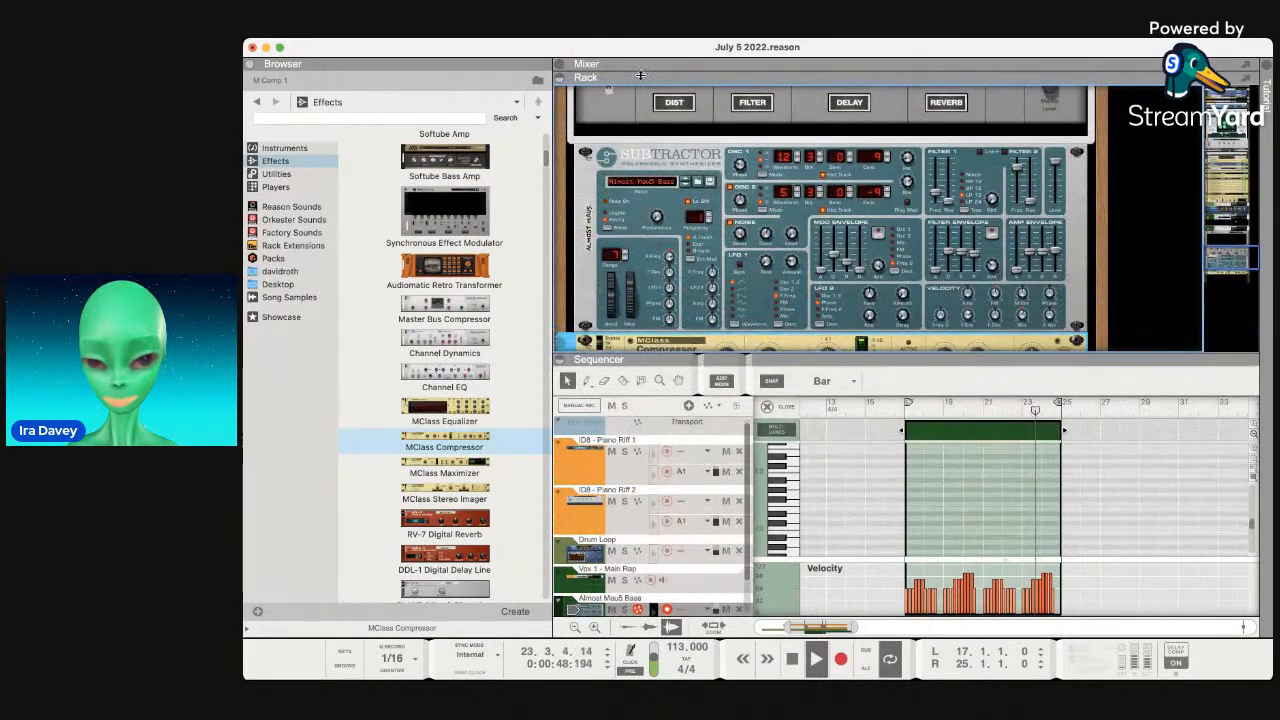
{"action": "left_click", "coordinate": [562, 66]}
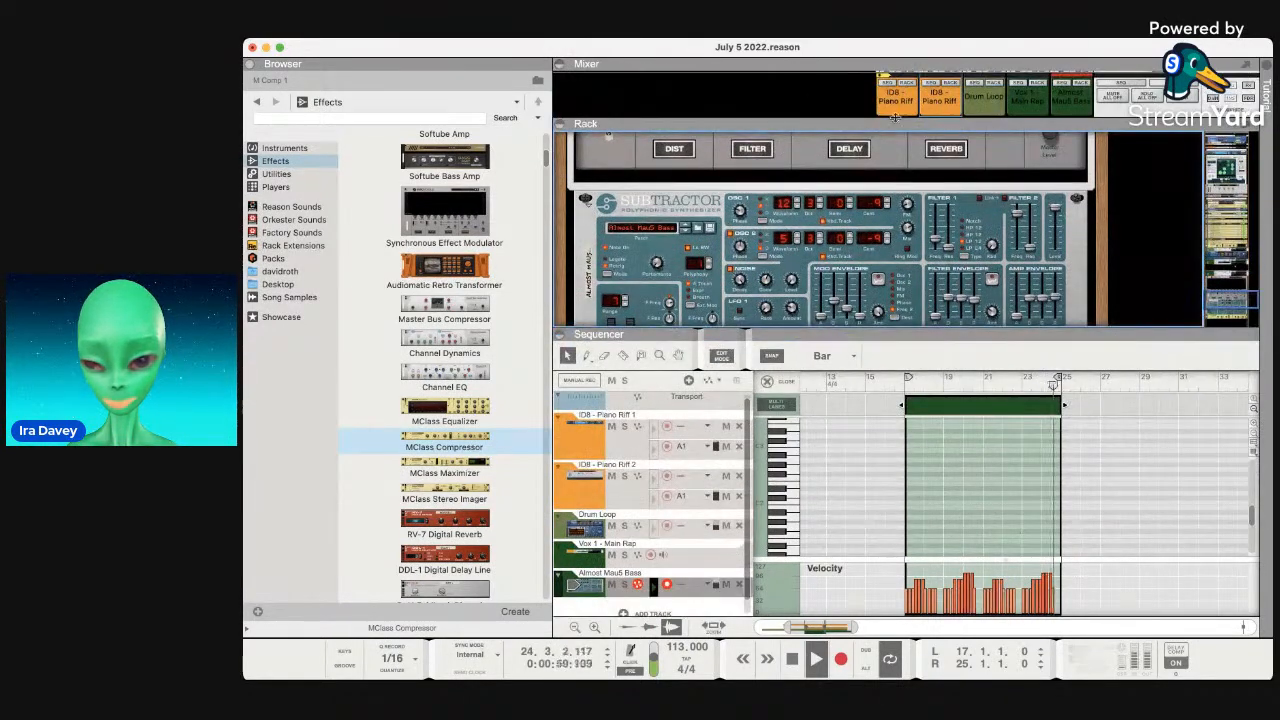
{"action": "left_click_drag", "start_coordinate": [883, 128], "coordinate": [883, 333]}
{"action": "scroll", "coordinate": [1019, 92], "scroll_direction": "down", "scroll_amount": 3}
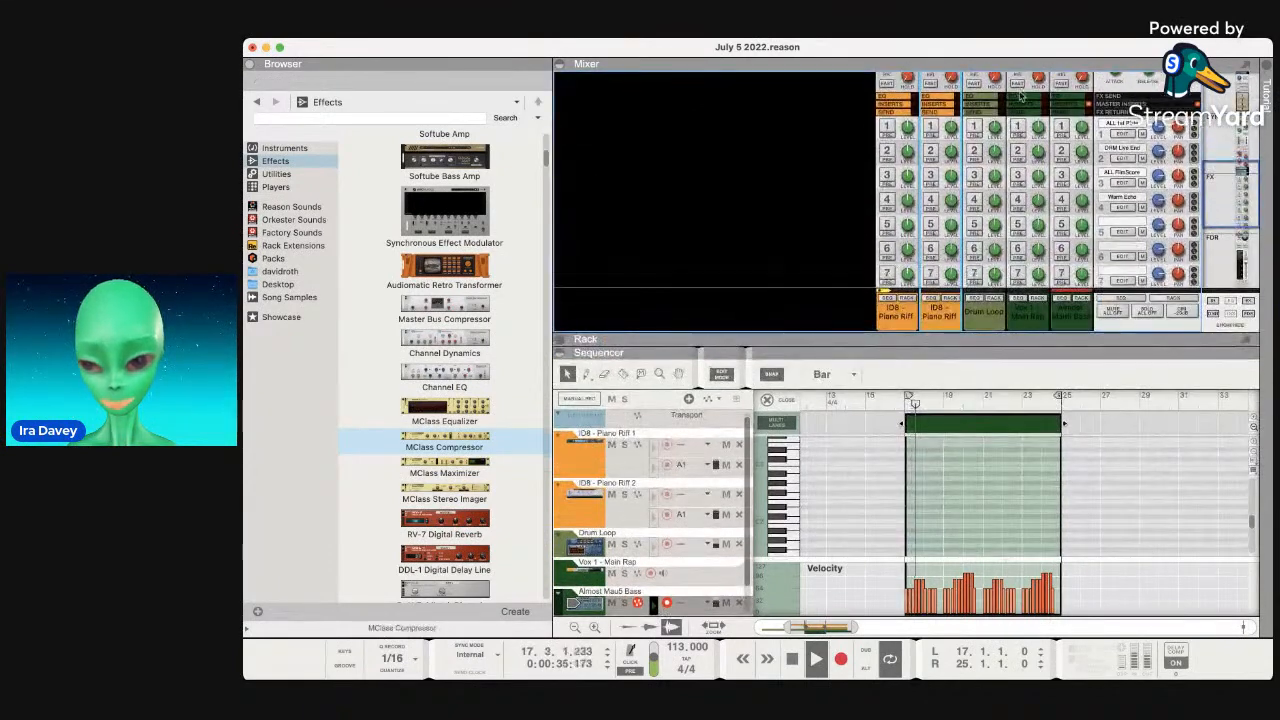
{"action": "scroll", "coordinate": [1020, 95], "scroll_direction": "down", "scroll_amount": 3}
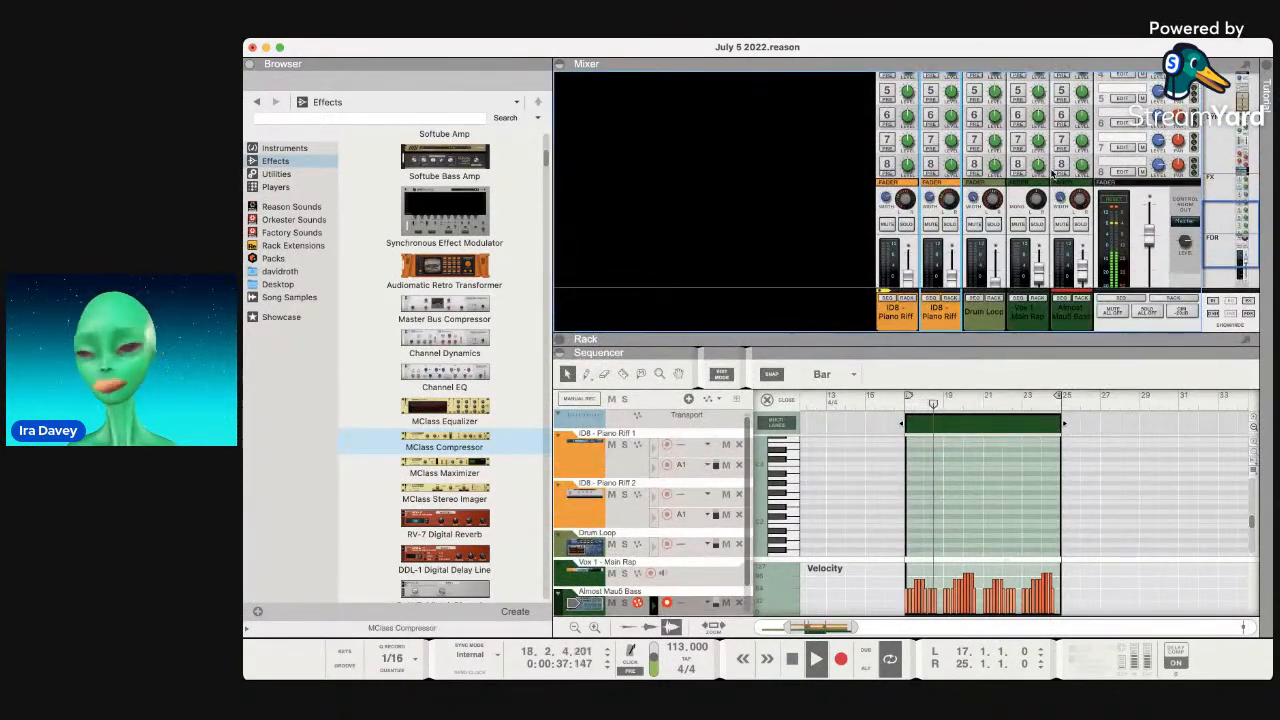
{"action": "scroll", "coordinate": [1058, 175], "scroll_direction": "down", "scroll_amount": 3}
{"action": "mouse_move", "coordinate": [1081, 210]}
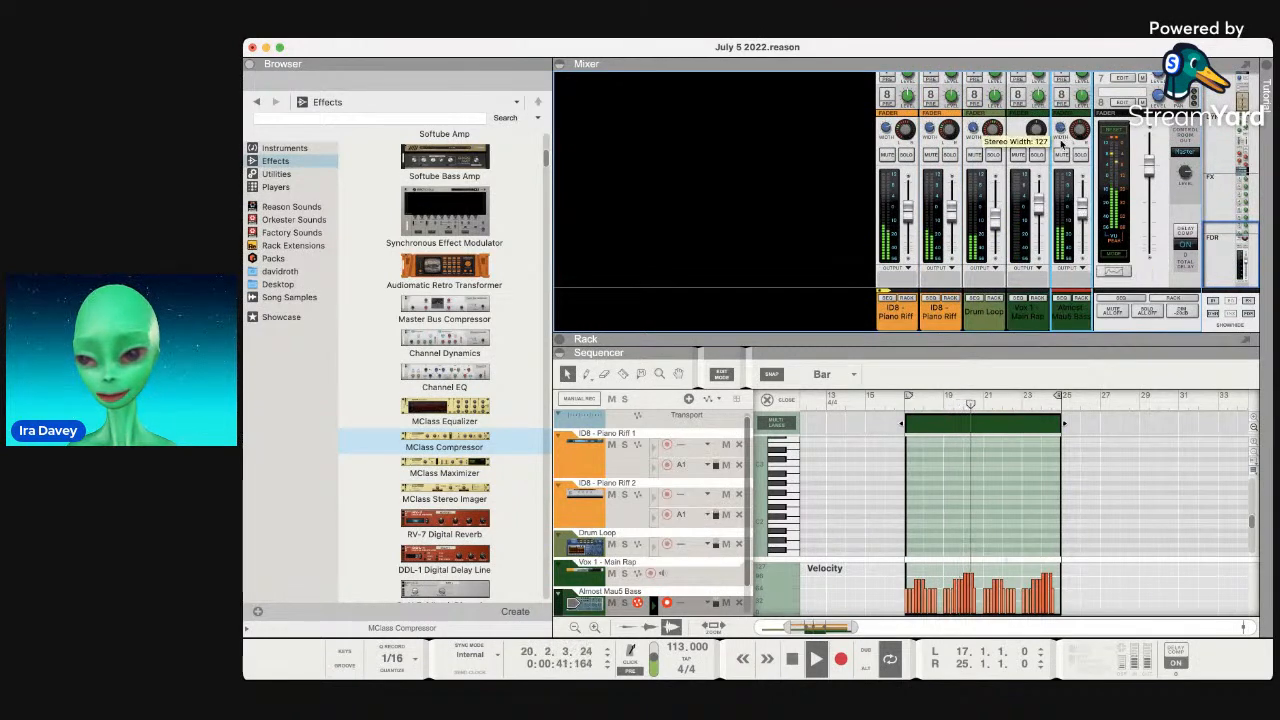
{"action": "left_click_drag", "start_coordinate": [1061, 133], "coordinate": [1060, 124]}
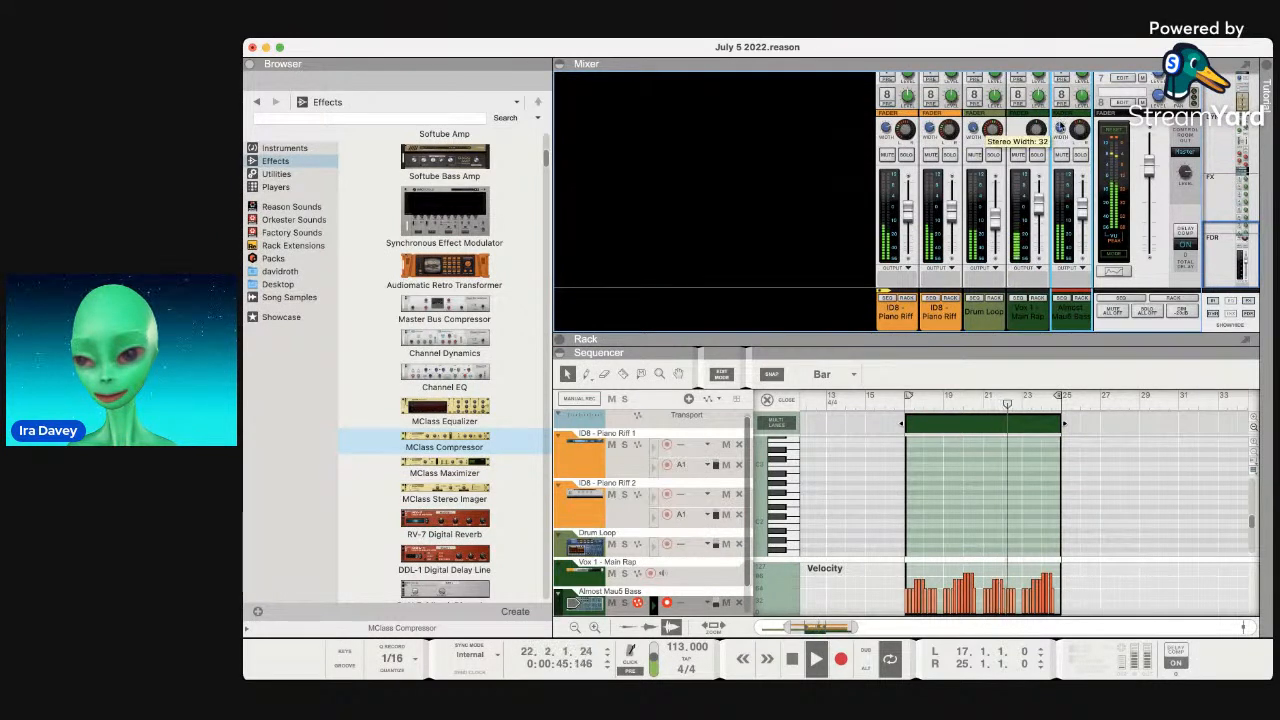
Enable the bass channel compressor with threshold near -40 dB, stop playback, and focus the piano roll.
{"action": "scroll", "coordinate": [1070, 160], "scroll_direction": "up", "scroll_amount": 5}
{"action": "left_click", "coordinate": [1081, 184]}
{"action": "left_click_drag", "start_coordinate": [1082, 212], "coordinate": [1080, 219]}
{"action": "mouse_move", "coordinate": [1064, 209]}
{"action": "scroll", "coordinate": [1100, 250], "scroll_direction": "down", "scroll_amount": 2}
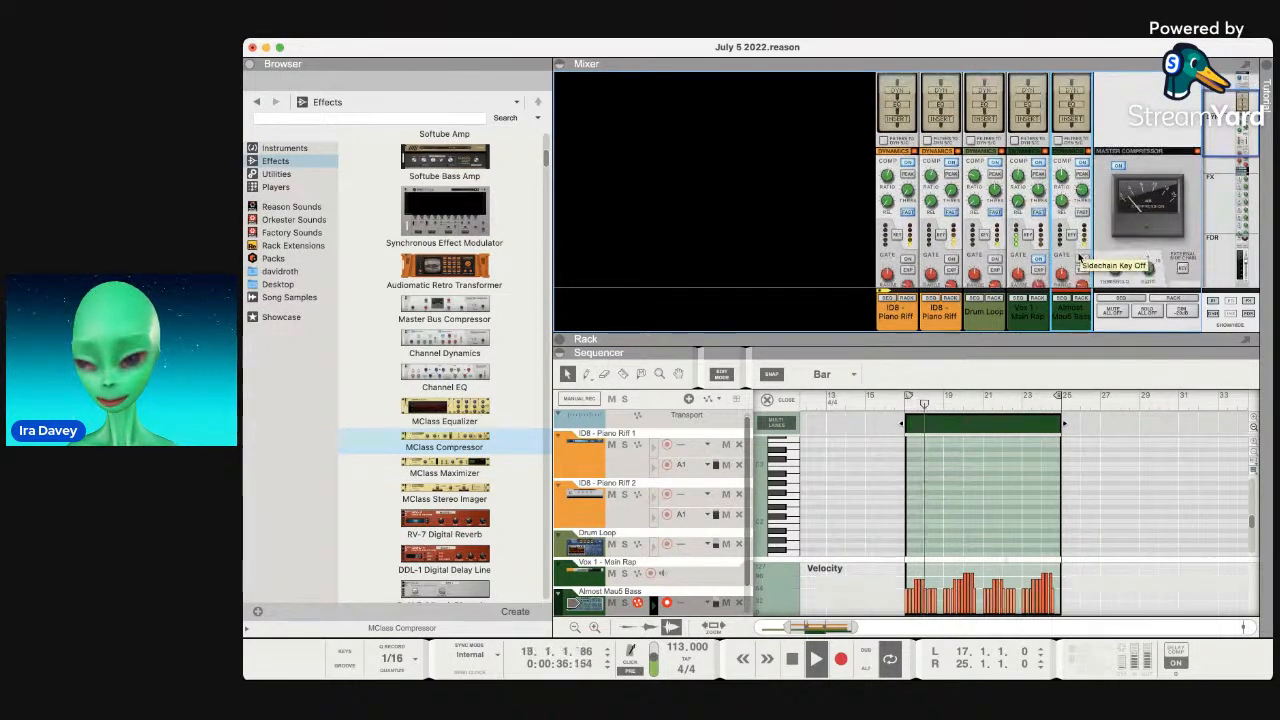
{"action": "scroll", "coordinate": [1080, 257], "scroll_direction": "up", "scroll_amount": 4}
{"action": "scroll", "coordinate": [1069, 128], "scroll_direction": "down", "scroll_amount": 6}
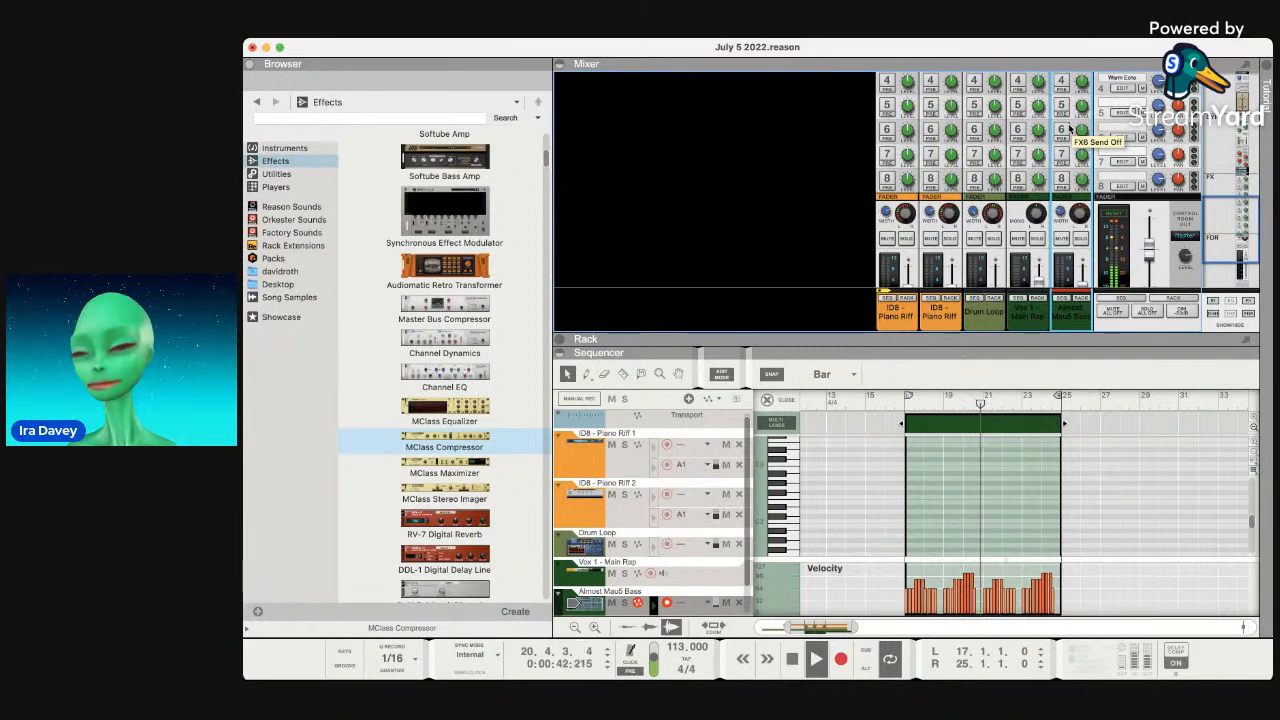
{"action": "key", "text": "space"}
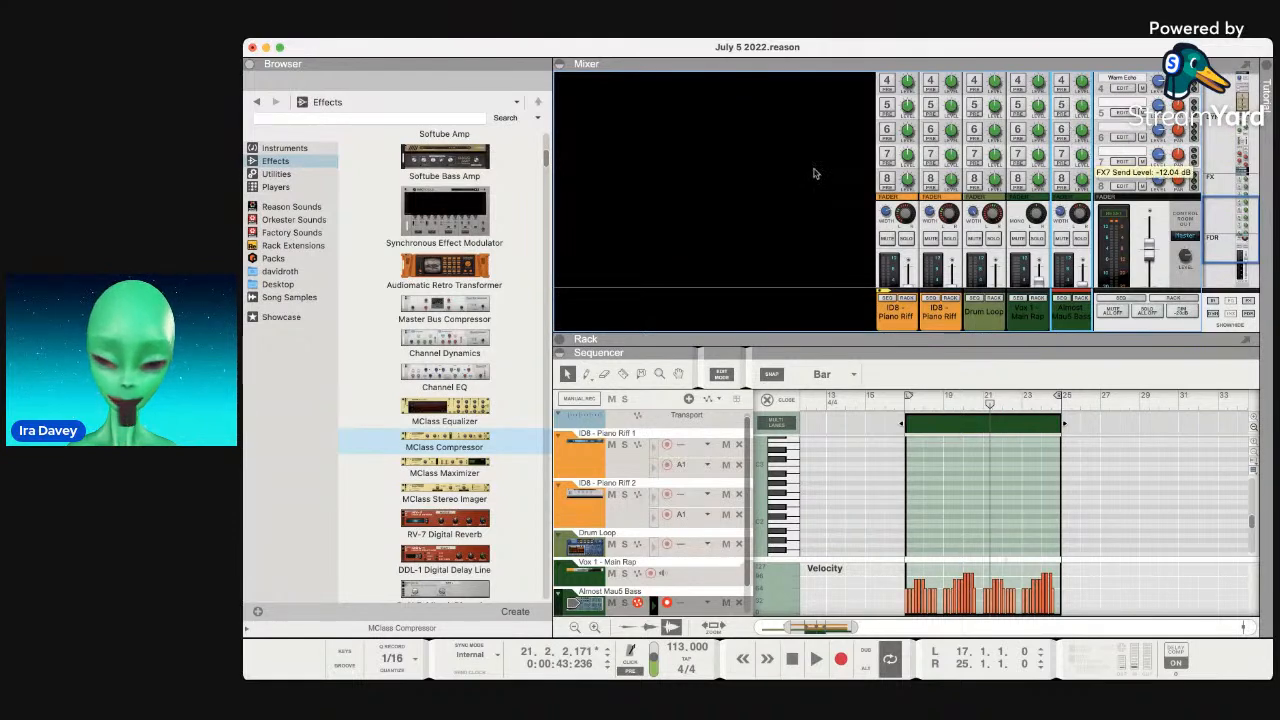
{"action": "left_click", "coordinate": [1094, 510]}
{"action": "scroll", "coordinate": [1094, 508], "scroll_direction": "down", "scroll_amount": 5}
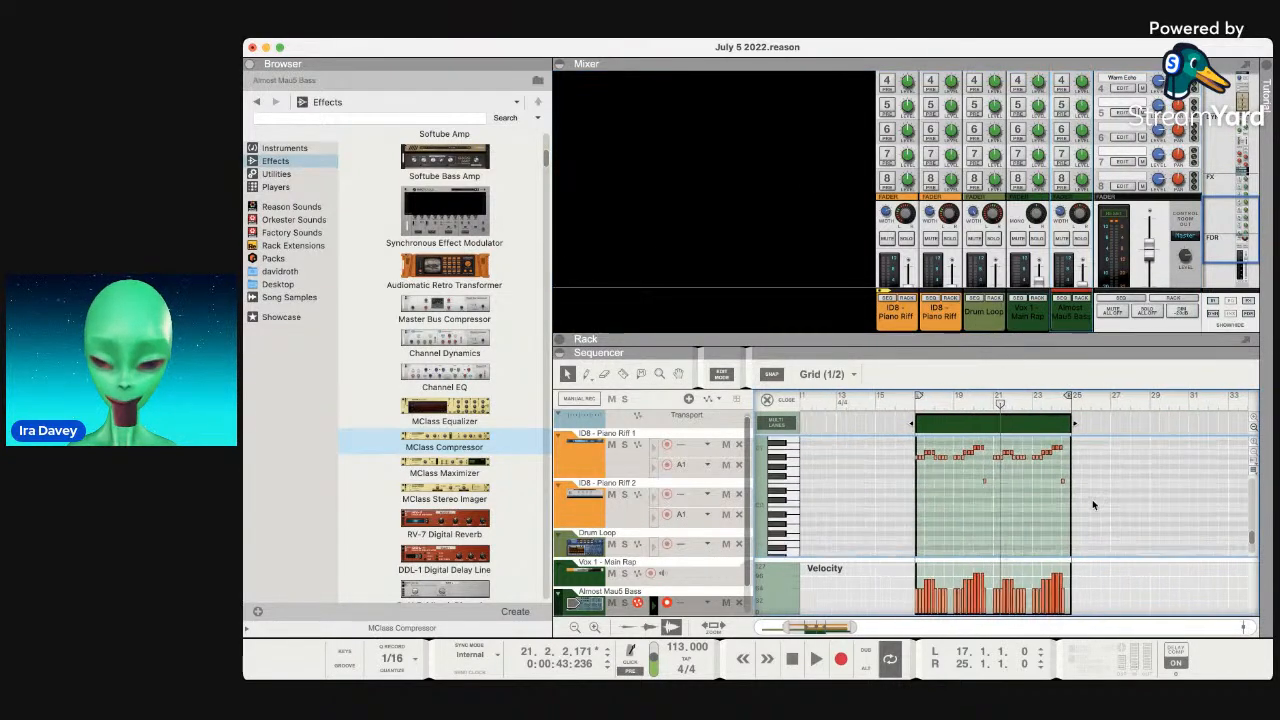
Select the ID8 - Piano Riff 1 track and show its instrument in an enlarged rack.
{"action": "left_click_drag", "start_coordinate": [1072, 347], "coordinate": [1070, 196]}
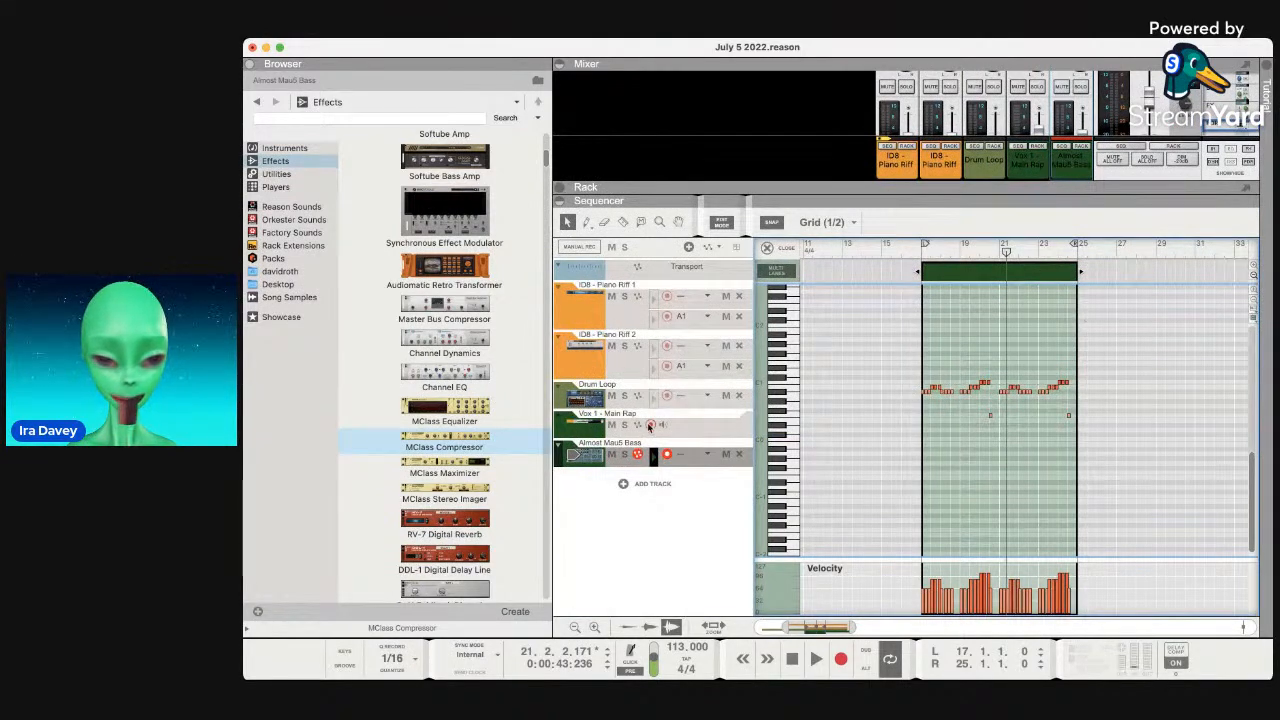
{"action": "left_click", "coordinate": [607, 370]}
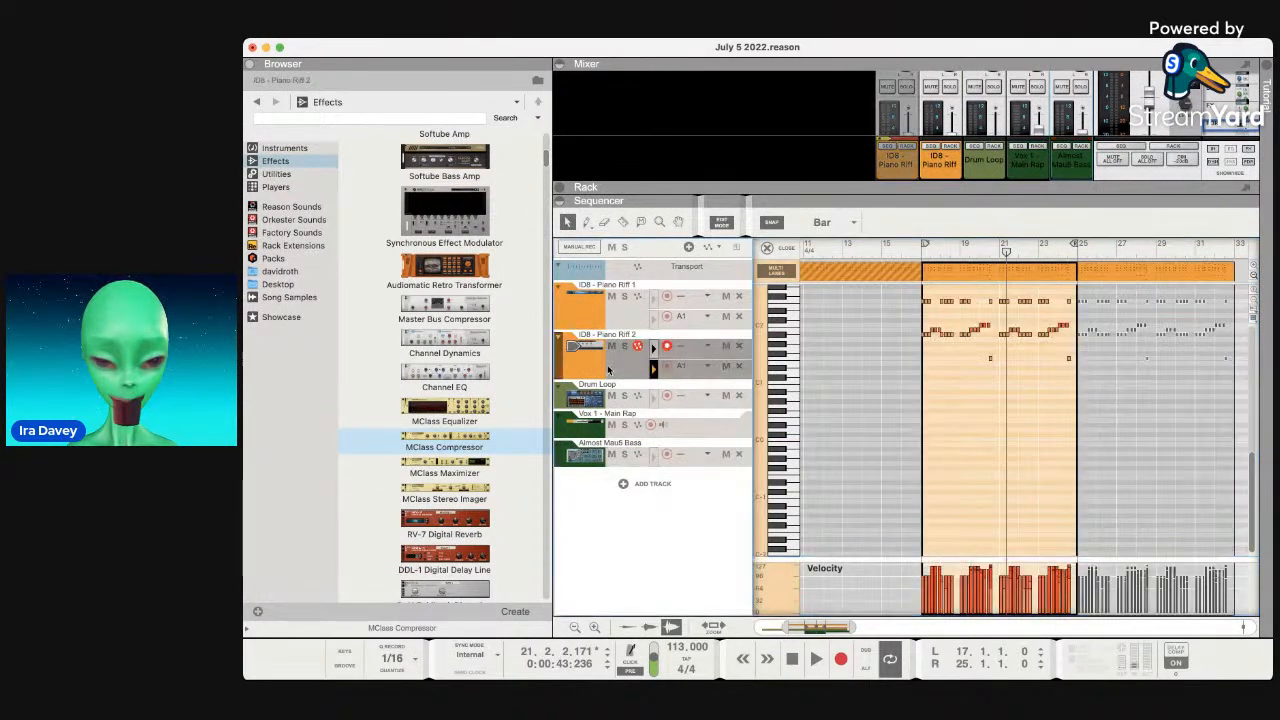
{"action": "left_click", "coordinate": [591, 312]}
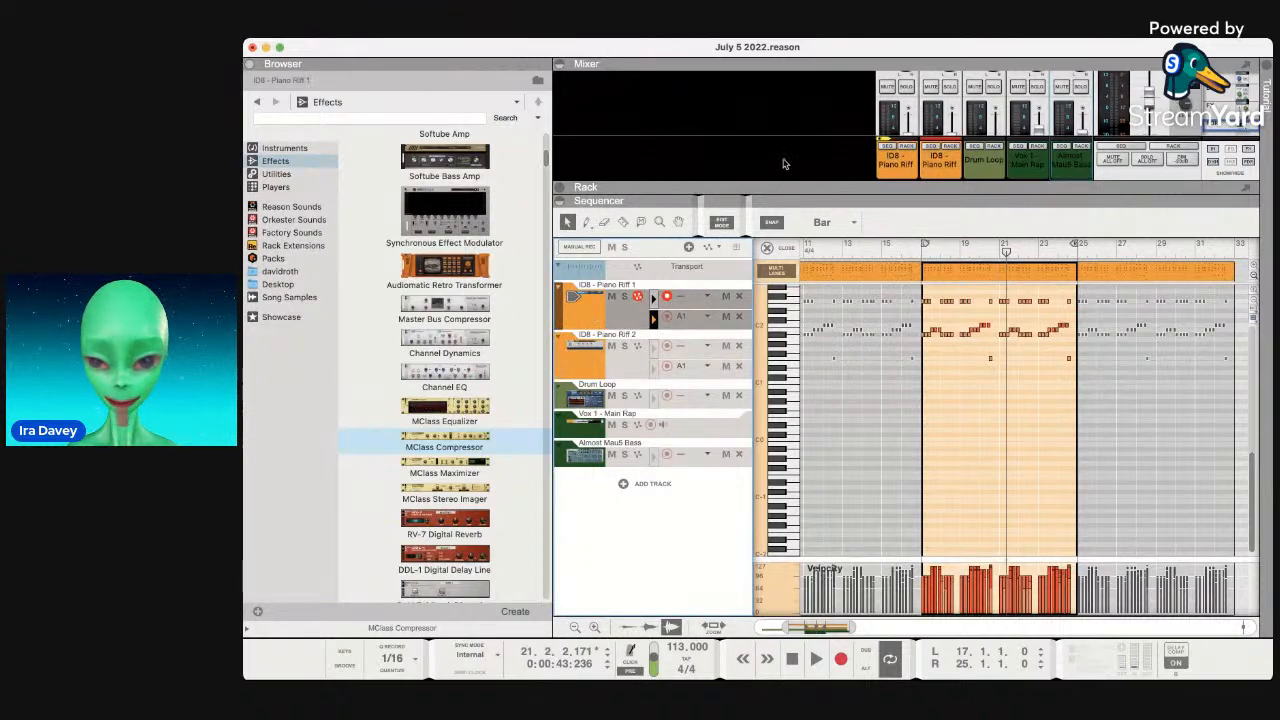
{"action": "double_click", "coordinate": [589, 310]}
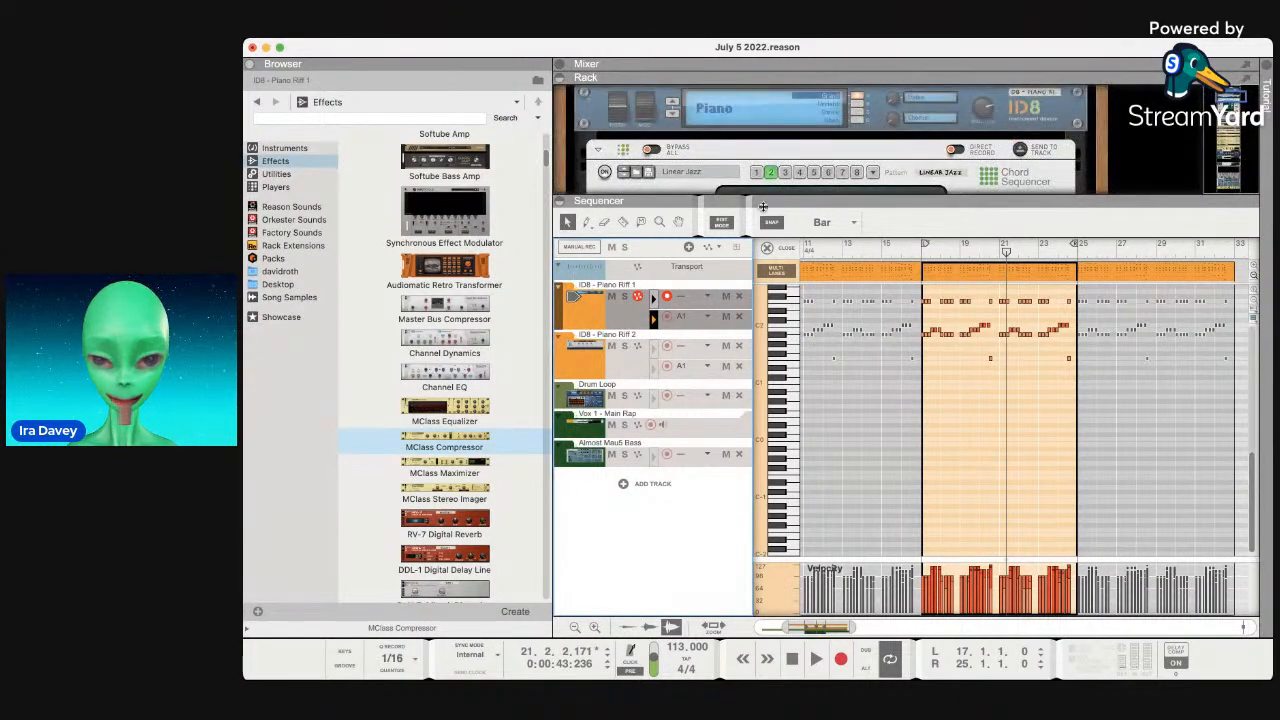
{"action": "left_click_drag", "start_coordinate": [806, 205], "coordinate": [813, 388]}
Try Chord Sequencer patterns 3, 2 and 1, play G7alt and C11, then switch it off.
{"action": "left_click", "coordinate": [801, 232]}
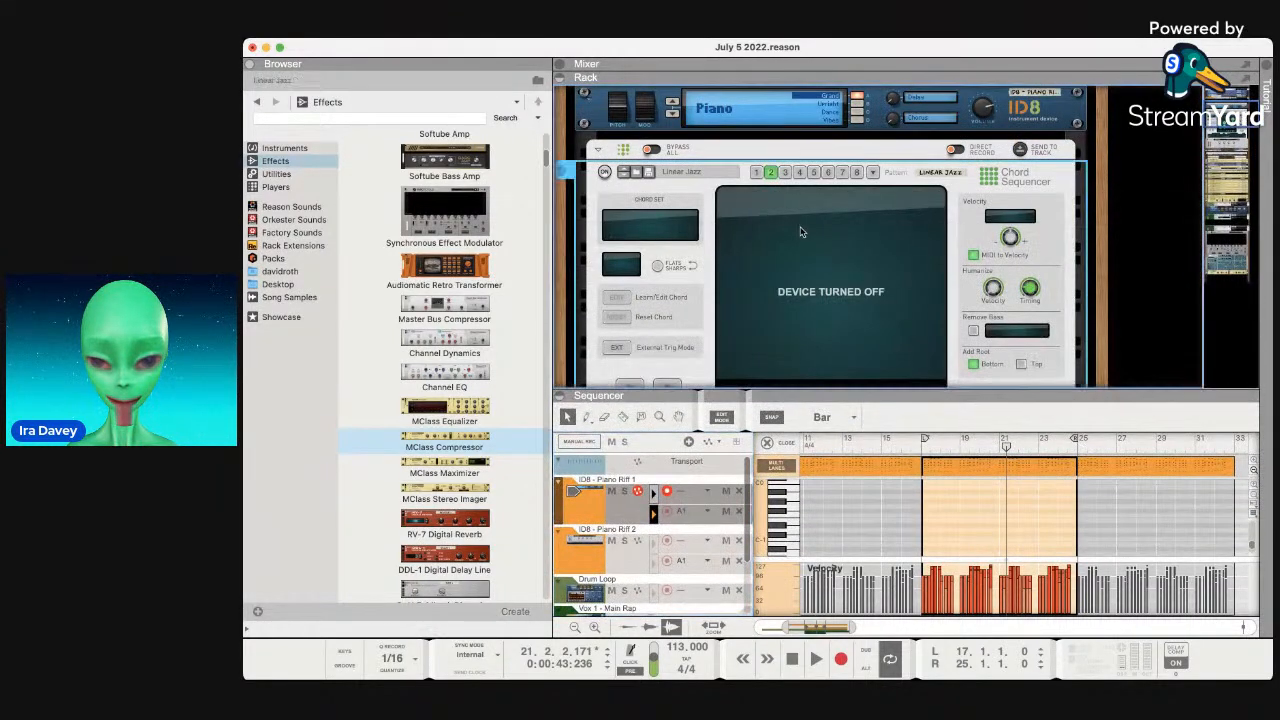
{"action": "left_click", "coordinate": [785, 173]}
{"action": "left_click", "coordinate": [771, 173]}
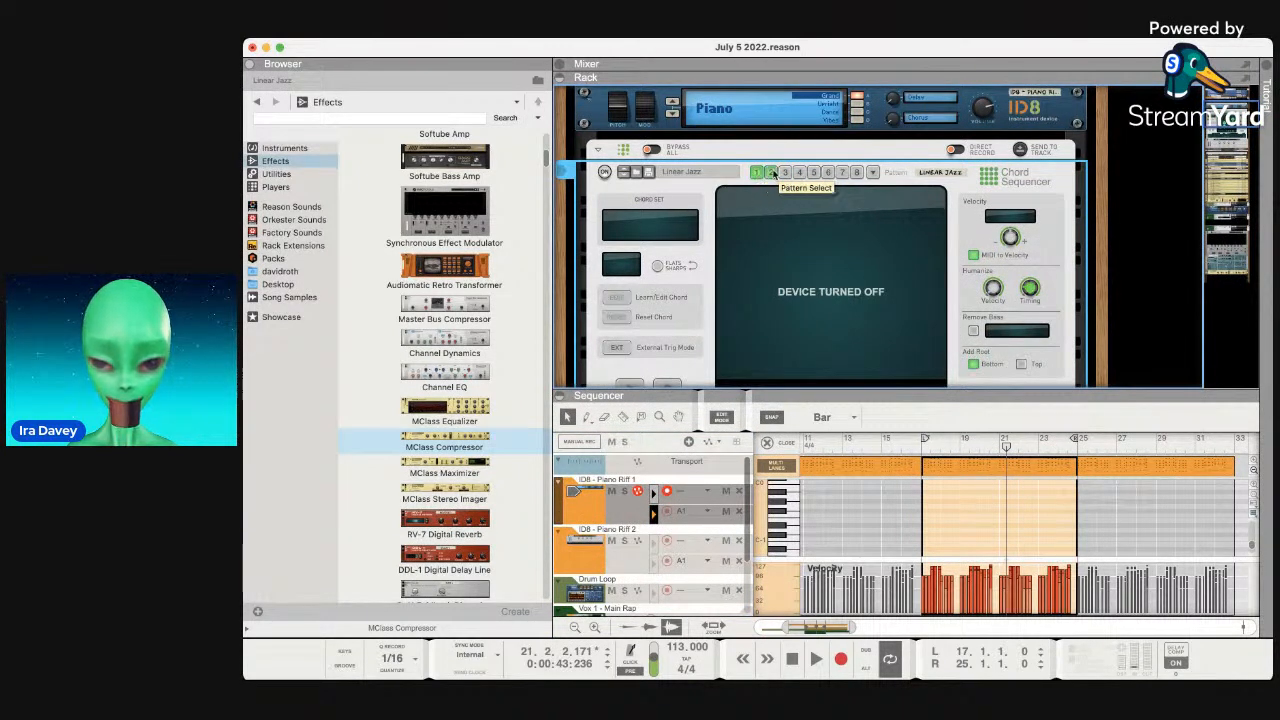
{"action": "left_click", "coordinate": [604, 172]}
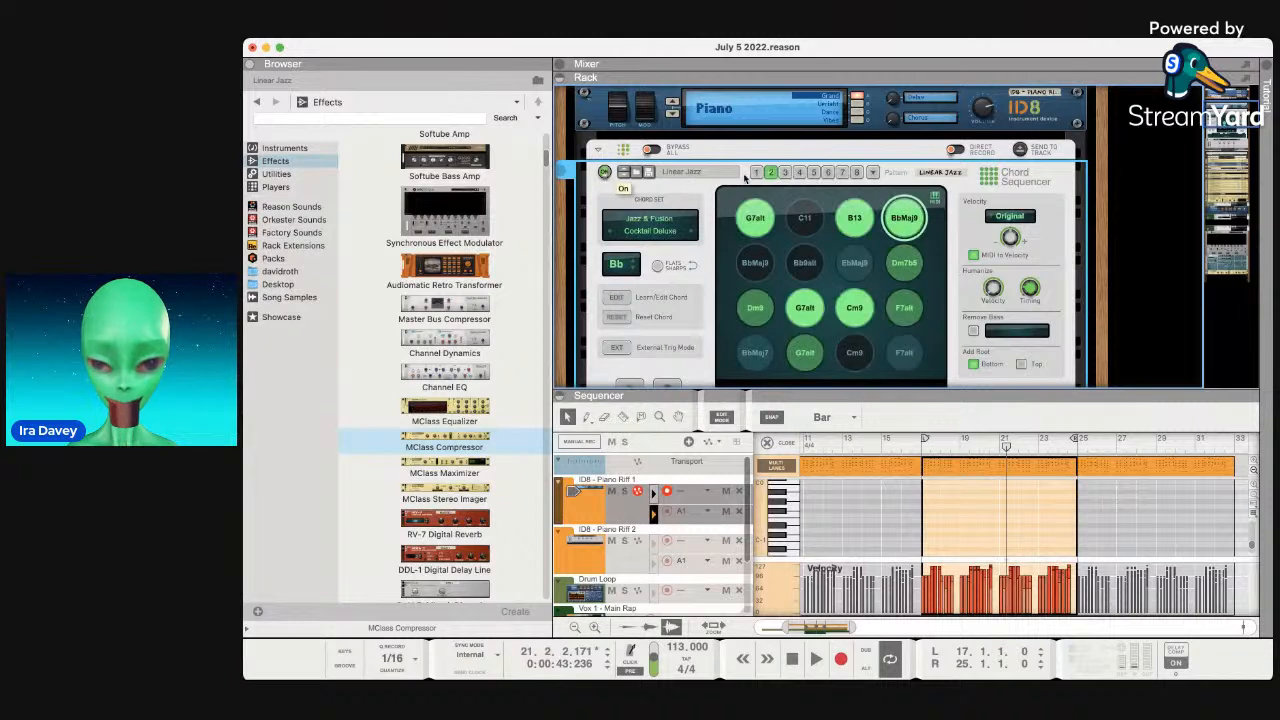
{"action": "left_click", "coordinate": [757, 175]}
{"action": "left_click", "coordinate": [763, 213]}
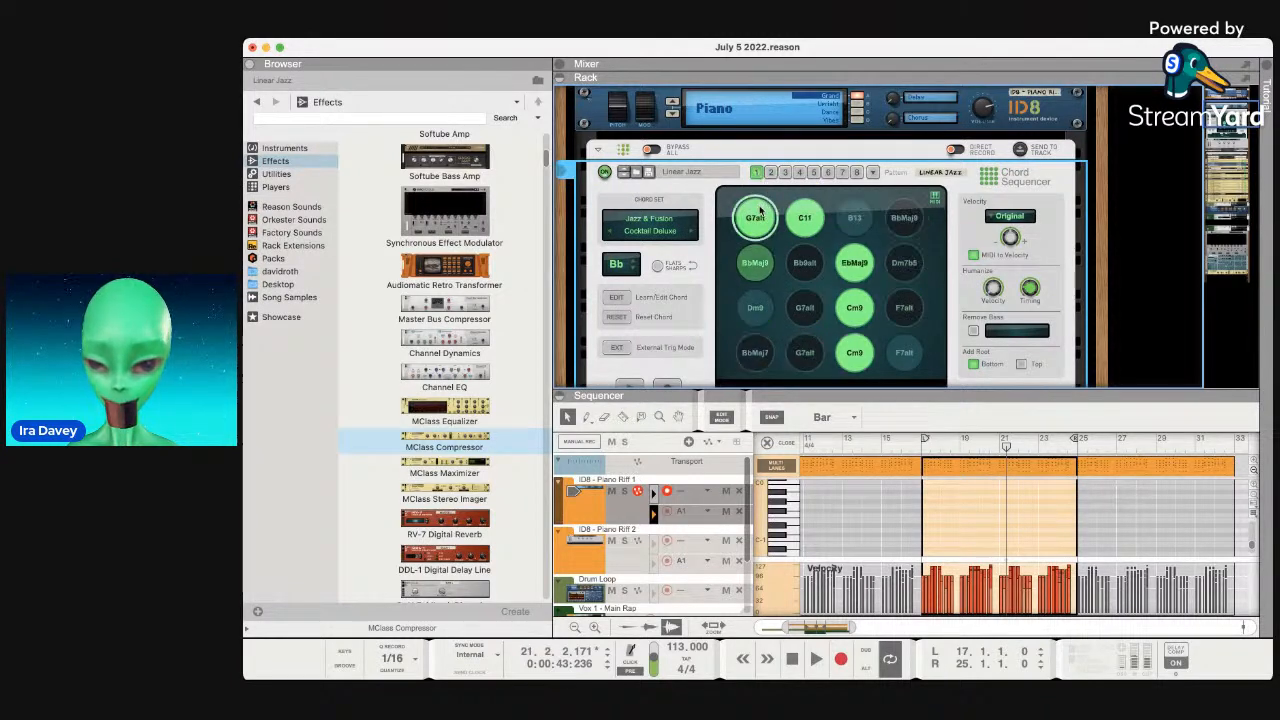
{"action": "left_click", "coordinate": [812, 222]}
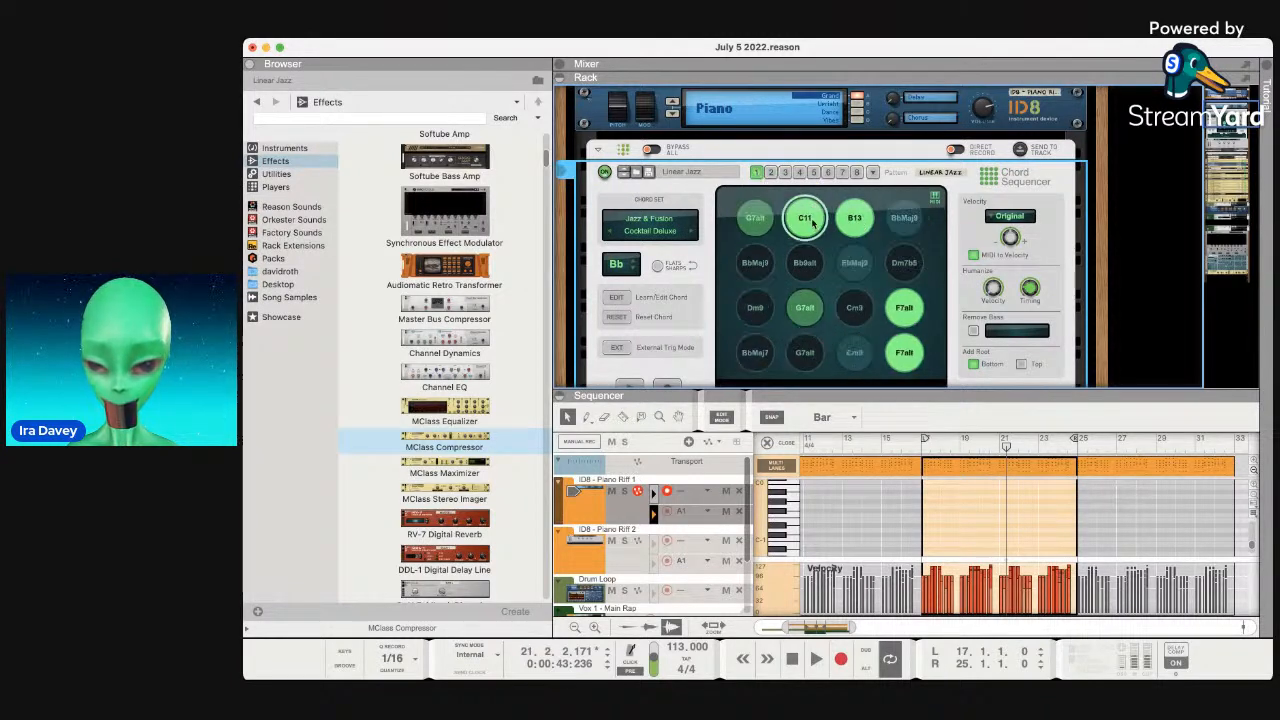
{"action": "left_click", "coordinate": [604, 172]}
{"action": "scroll", "coordinate": [605, 175], "scroll_direction": "up", "scroll_amount": 5}
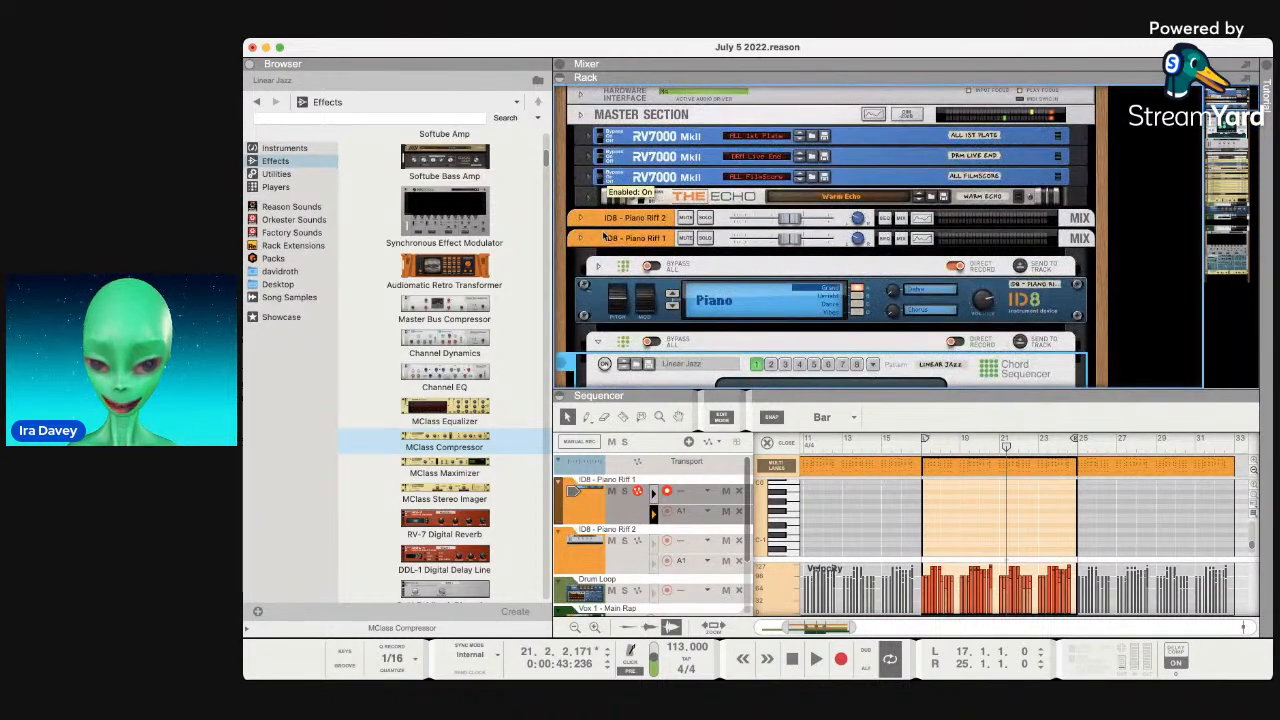
Unfold Piano Riff 2's mix channel and fold away the ID8 piano device.
{"action": "left_click", "coordinate": [580, 219]}
{"action": "left_click", "coordinate": [605, 245]}
{"action": "left_click", "coordinate": [605, 245]}
{"action": "left_click", "coordinate": [597, 292]}
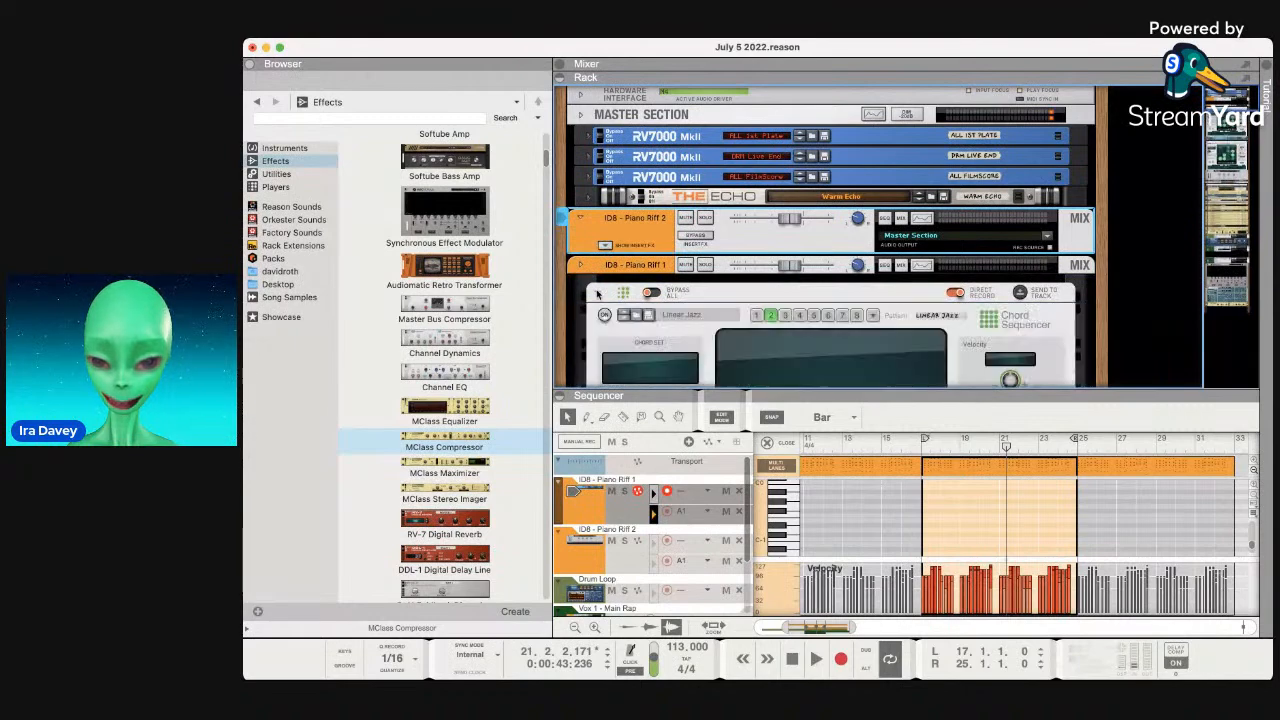
Turn the Chord Sequencer back on and trigger the EbMaj9 chord pad.
{"action": "scroll", "coordinate": [743, 338], "scroll_direction": "down", "scroll_amount": 4}
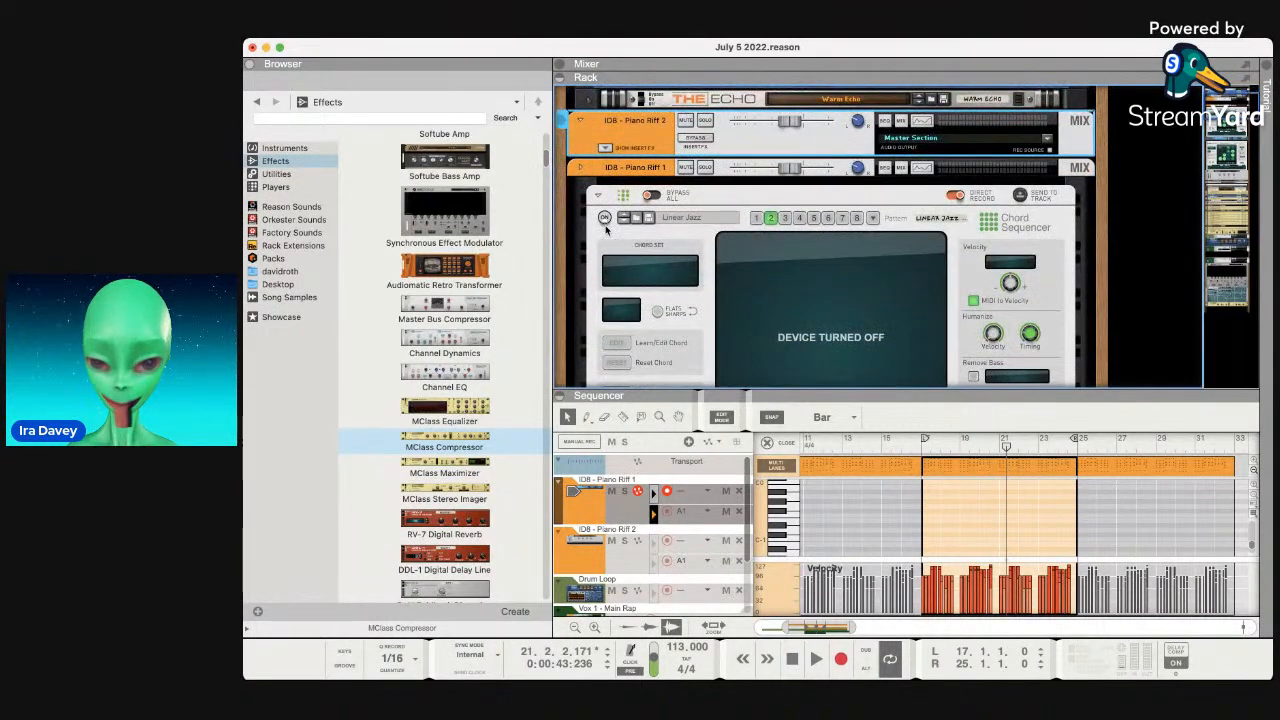
{"action": "left_click", "coordinate": [604, 219]}
{"action": "left_click", "coordinate": [806, 309]}
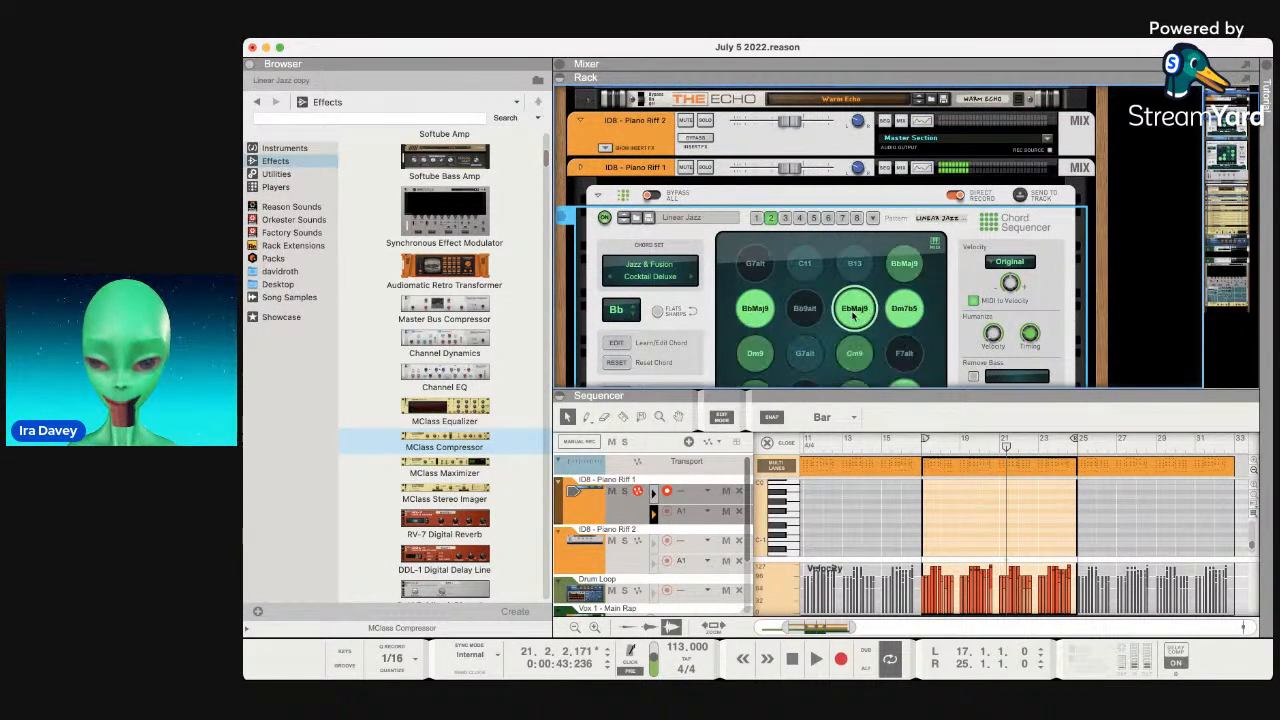
{"action": "scroll", "coordinate": [860, 300], "scroll_direction": "down", "scroll_amount": 5}
{"action": "left_click", "coordinate": [903, 283]}
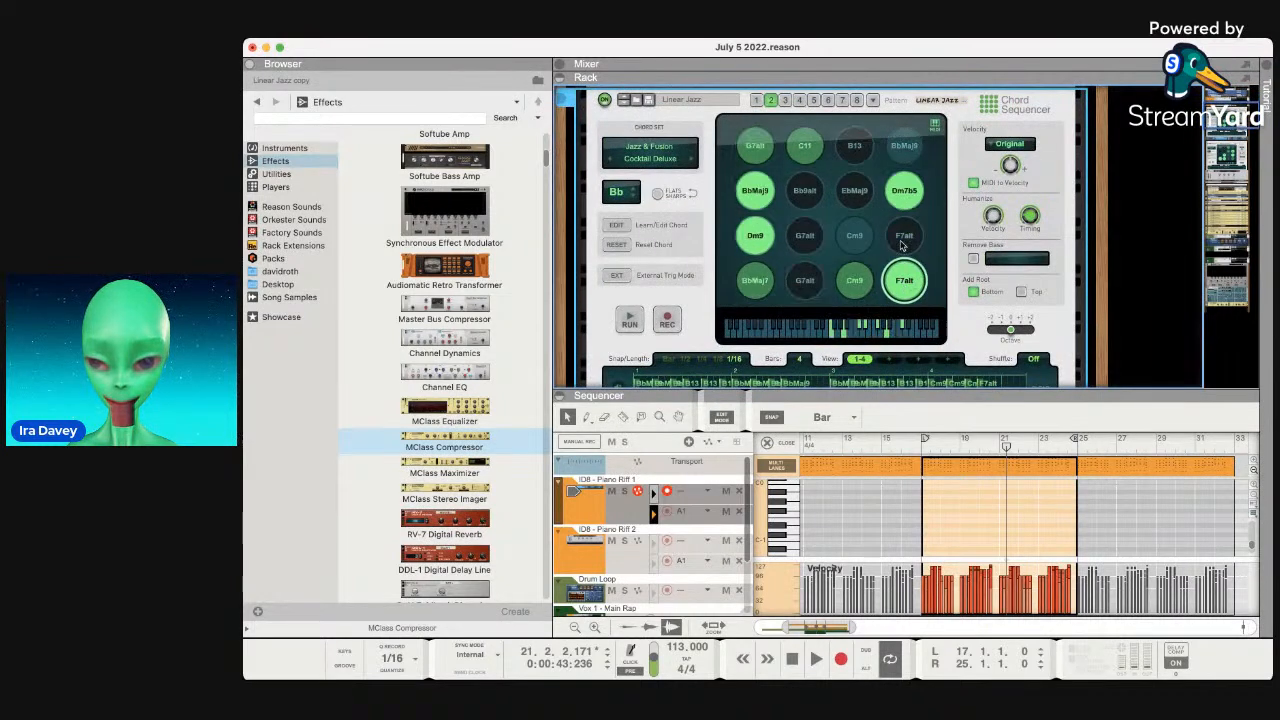
{"action": "left_click", "coordinate": [900, 192]}
{"action": "left_click", "coordinate": [807, 283]}
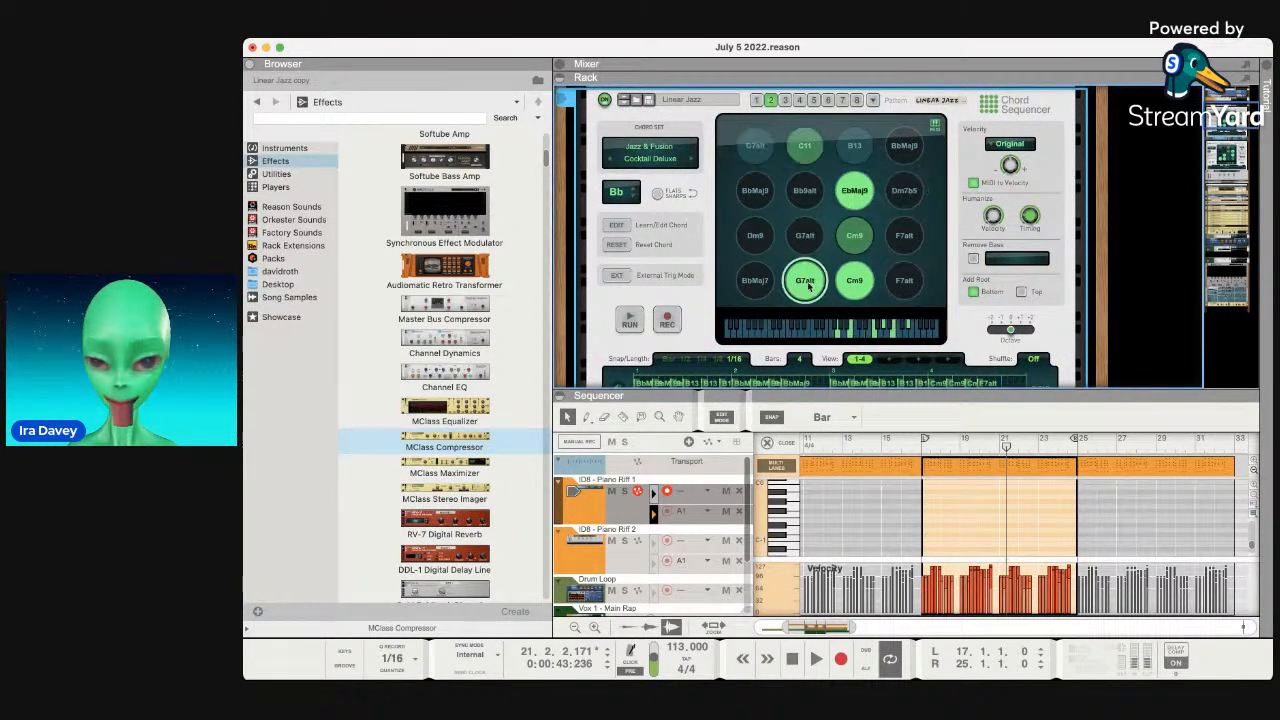
{"action": "left_click", "coordinate": [806, 233]}
{"action": "left_click", "coordinate": [752, 236]}
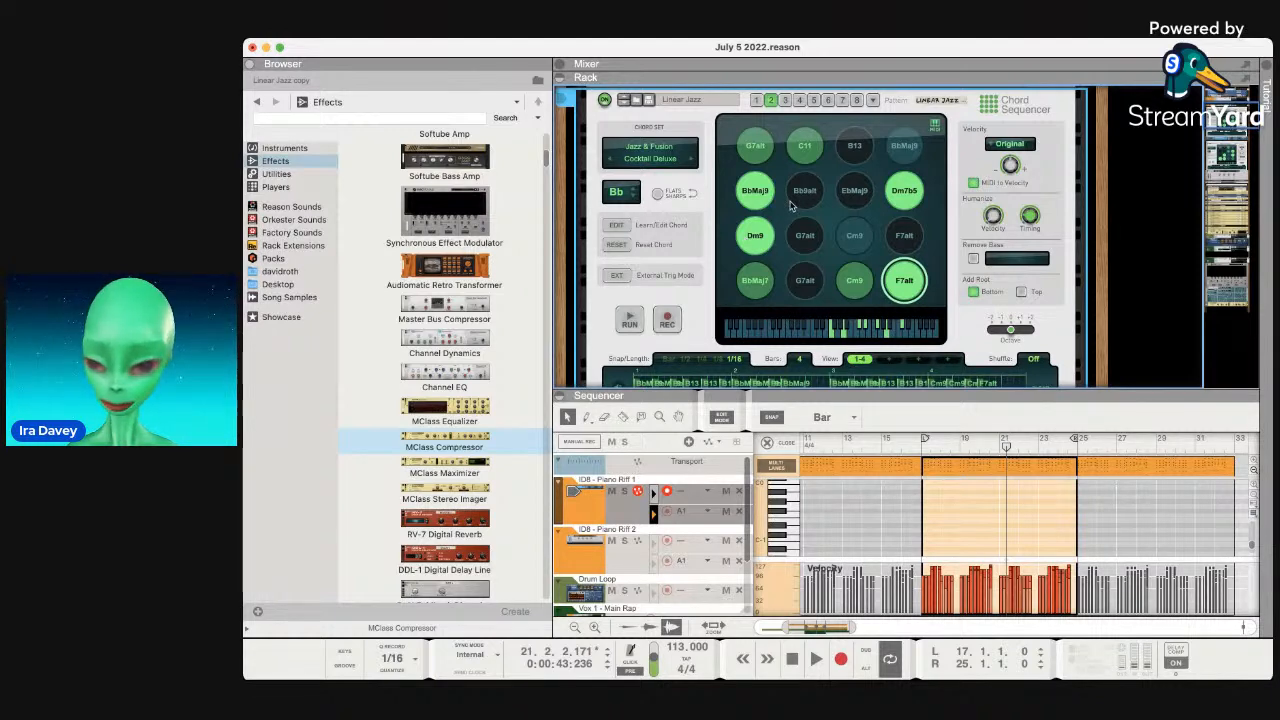
Audition the BbMaj9 and F7alt chord pads.
{"action": "left_click", "coordinate": [758, 196]}
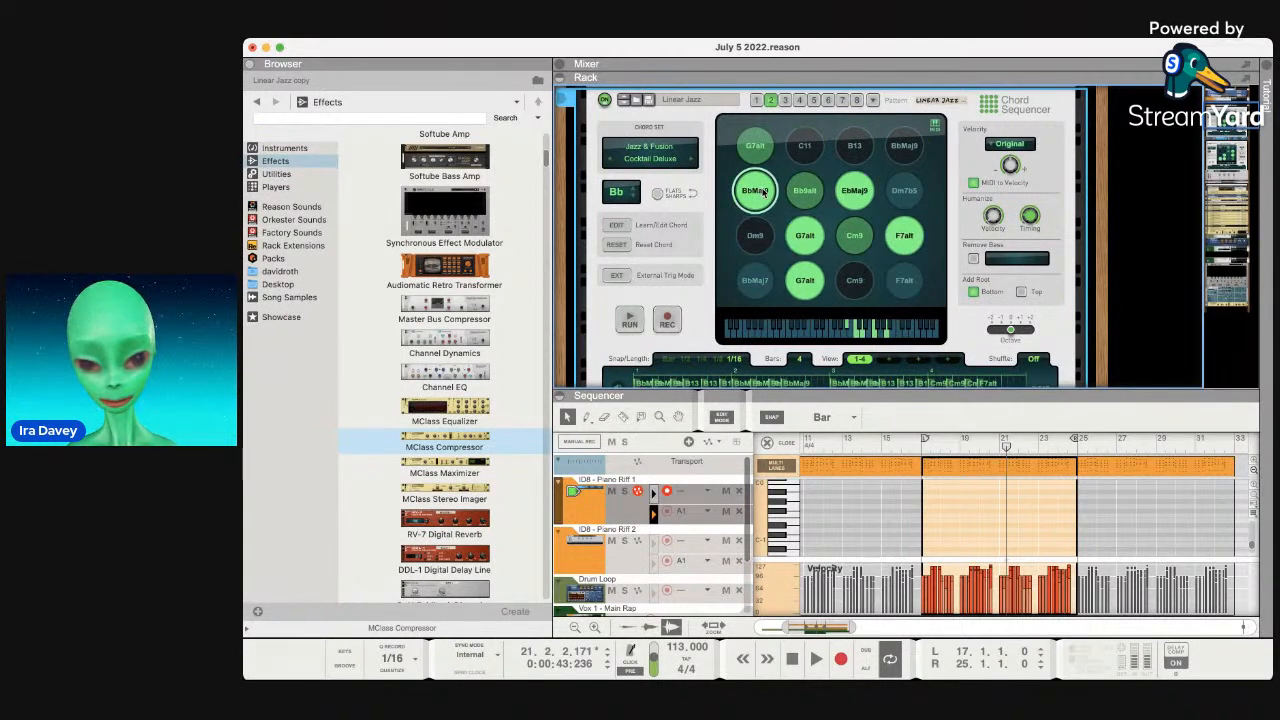
{"action": "left_click", "coordinate": [764, 188]}
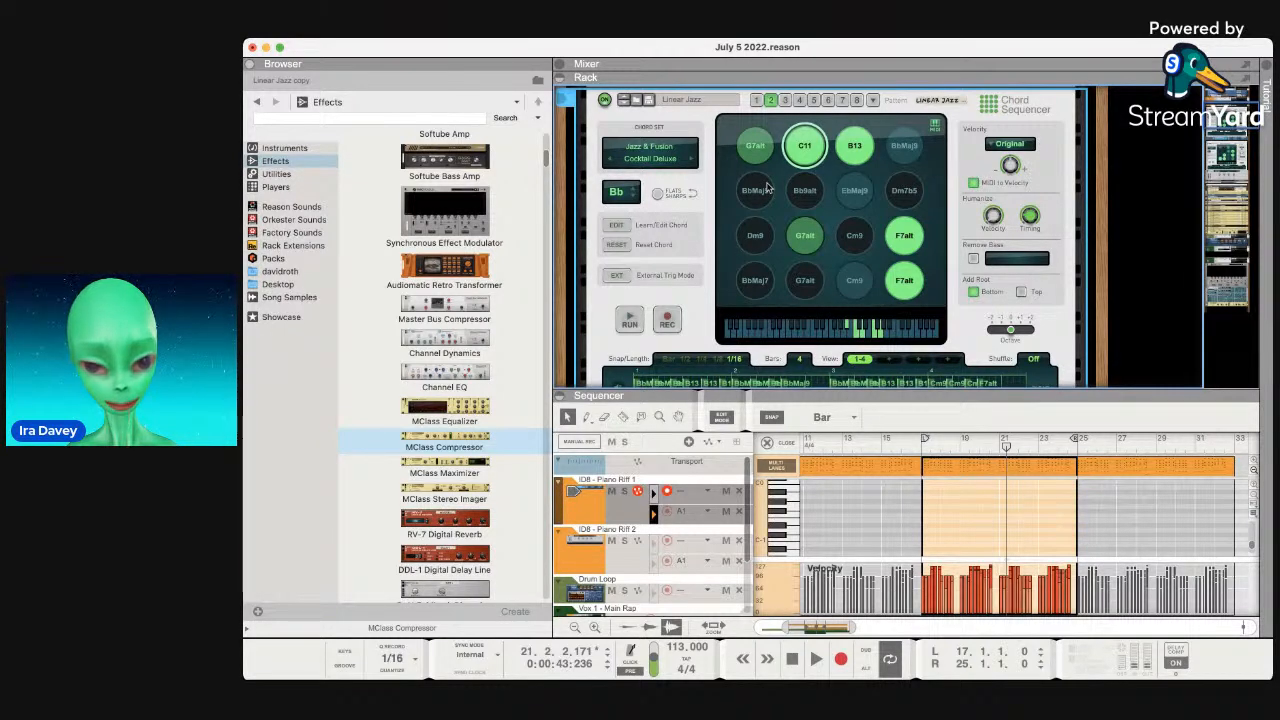
{"action": "left_click", "coordinate": [903, 233]}
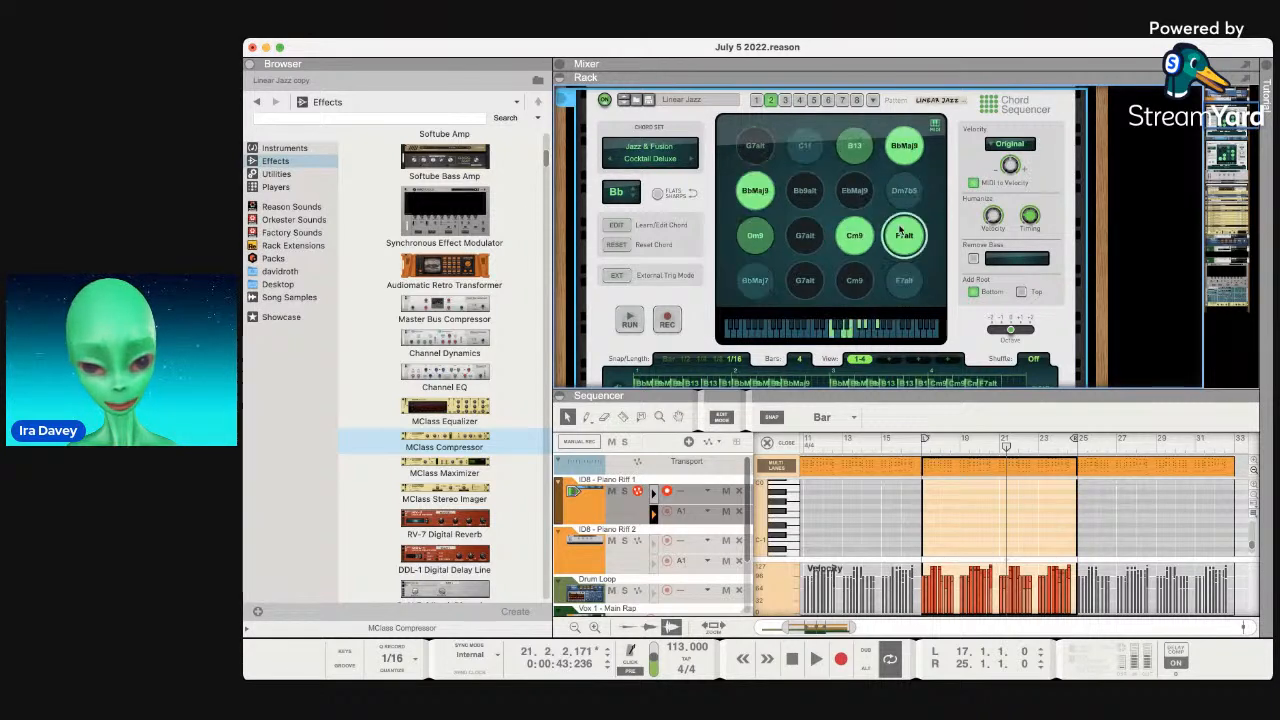
{"action": "left_click", "coordinate": [899, 148]}
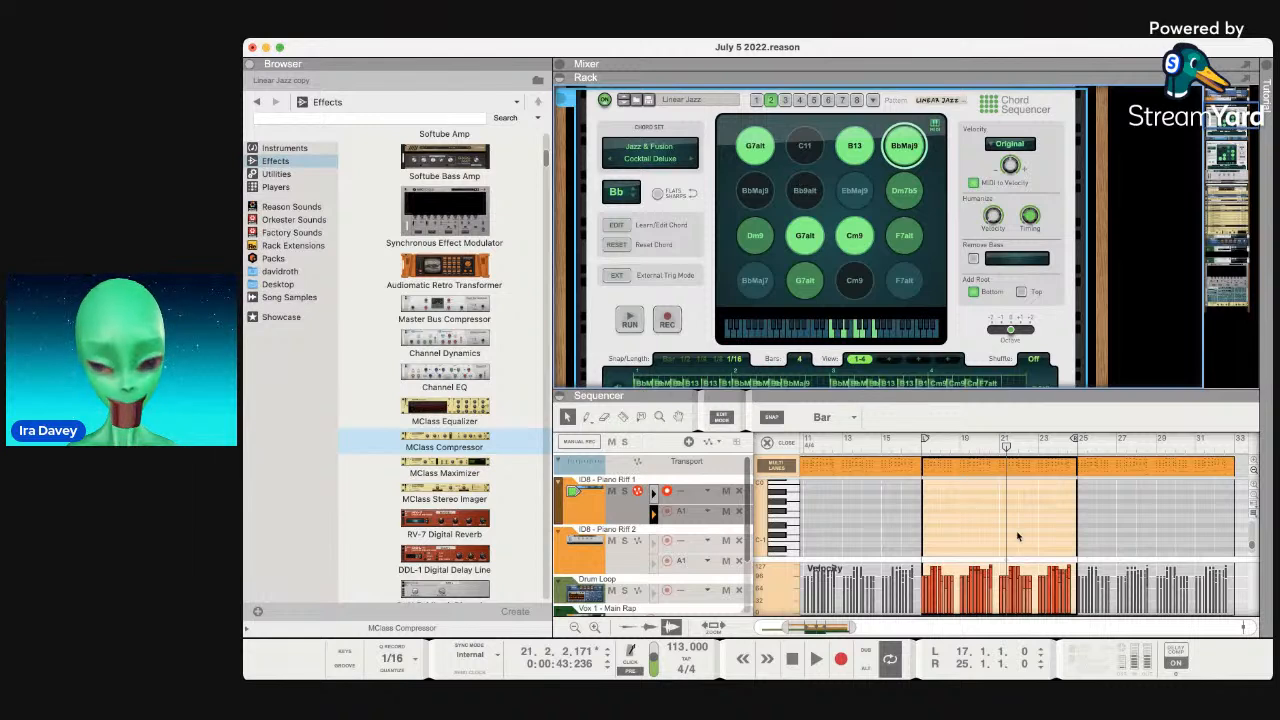
Move the song position to bar 33.
{"action": "scroll", "coordinate": [1016, 537], "scroll_direction": "right", "scroll_amount": 5}
{"action": "scroll", "coordinate": [1016, 537], "scroll_direction": "right", "scroll_amount": 5}
{"action": "left_click", "coordinate": [952, 443]}
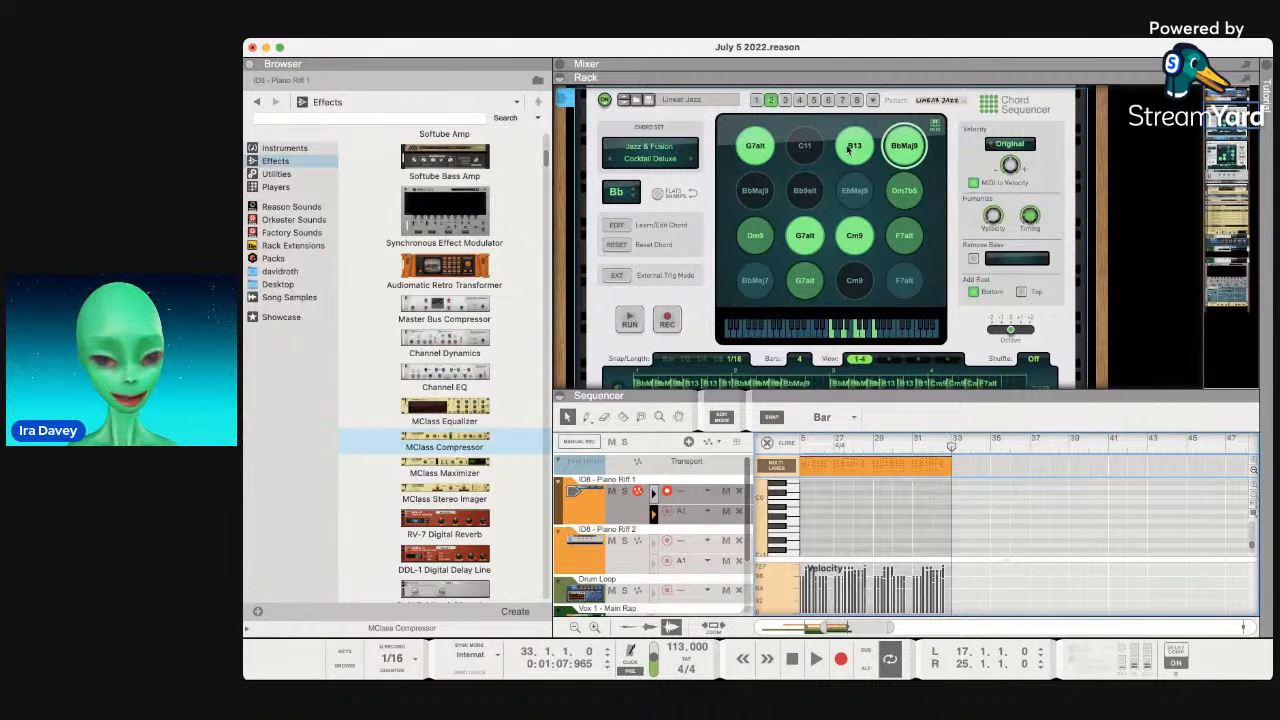
Switch the Chord Sequencer to pattern 3 and arm its pattern recording.
{"action": "left_click", "coordinate": [770, 101]}
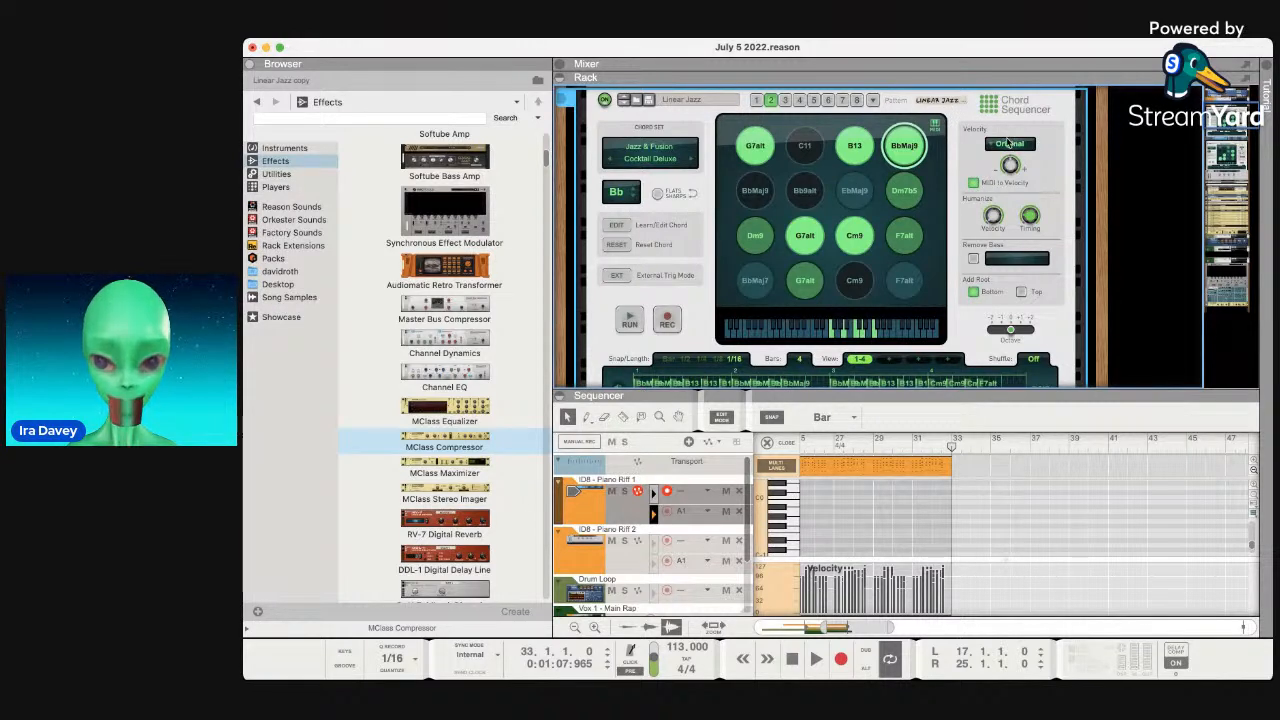
{"action": "left_click", "coordinate": [785, 100]}
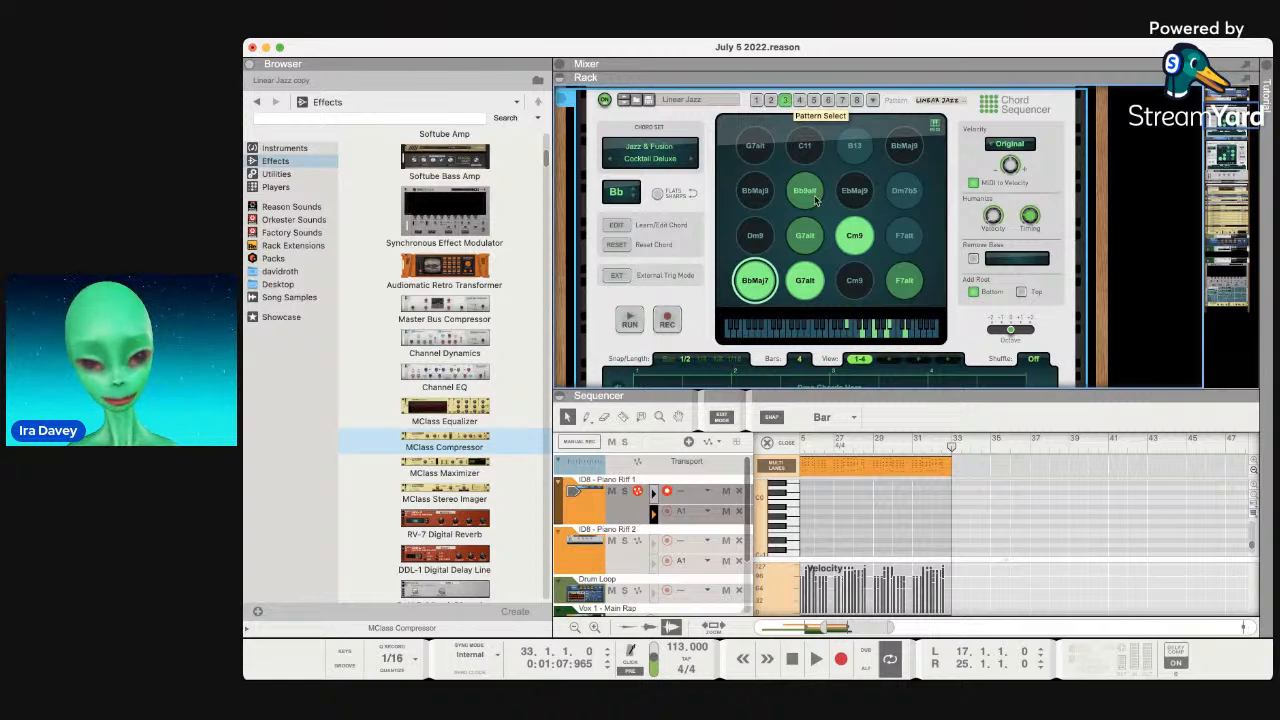
{"action": "scroll", "coordinate": [815, 200], "scroll_direction": "down", "scroll_amount": 2}
{"action": "scroll", "coordinate": [815, 200], "scroll_direction": "up", "scroll_amount": 1}
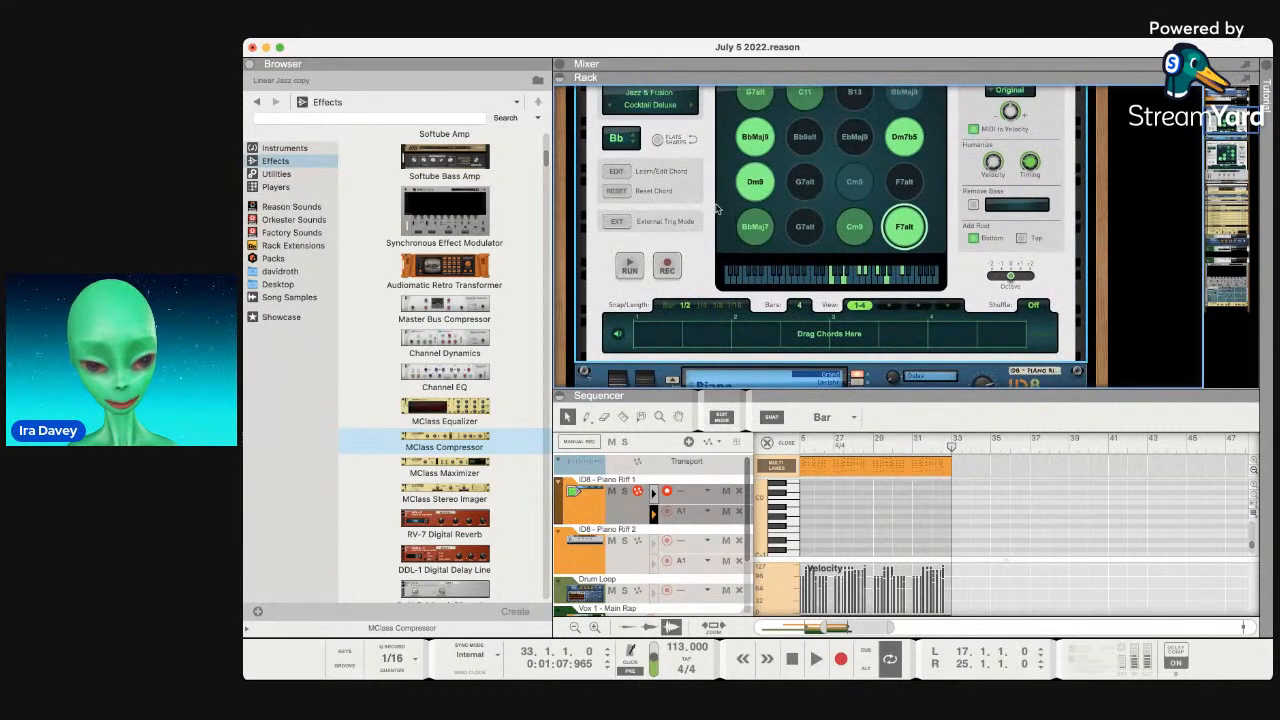
{"action": "left_click", "coordinate": [678, 272]}
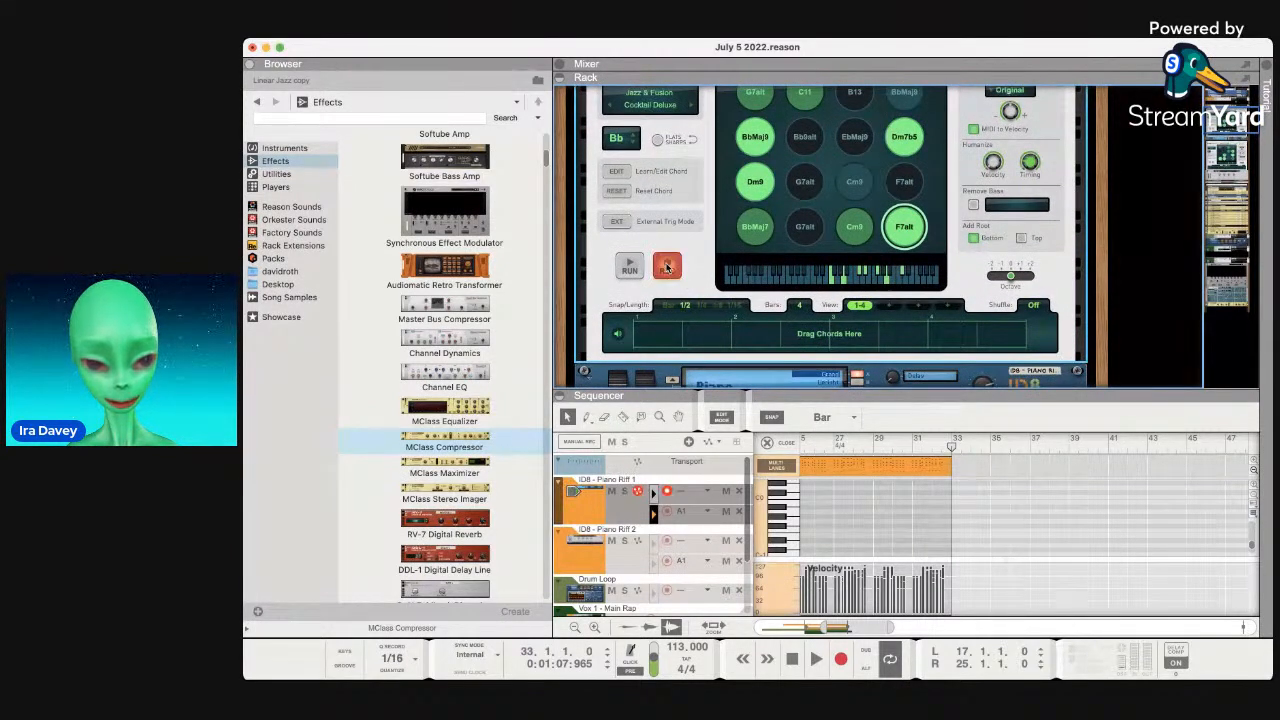
Try placing a G7alt chord at the pattern start, then remove it.
{"action": "scroll", "coordinate": [755, 287], "scroll_direction": "up", "scroll_amount": 1}
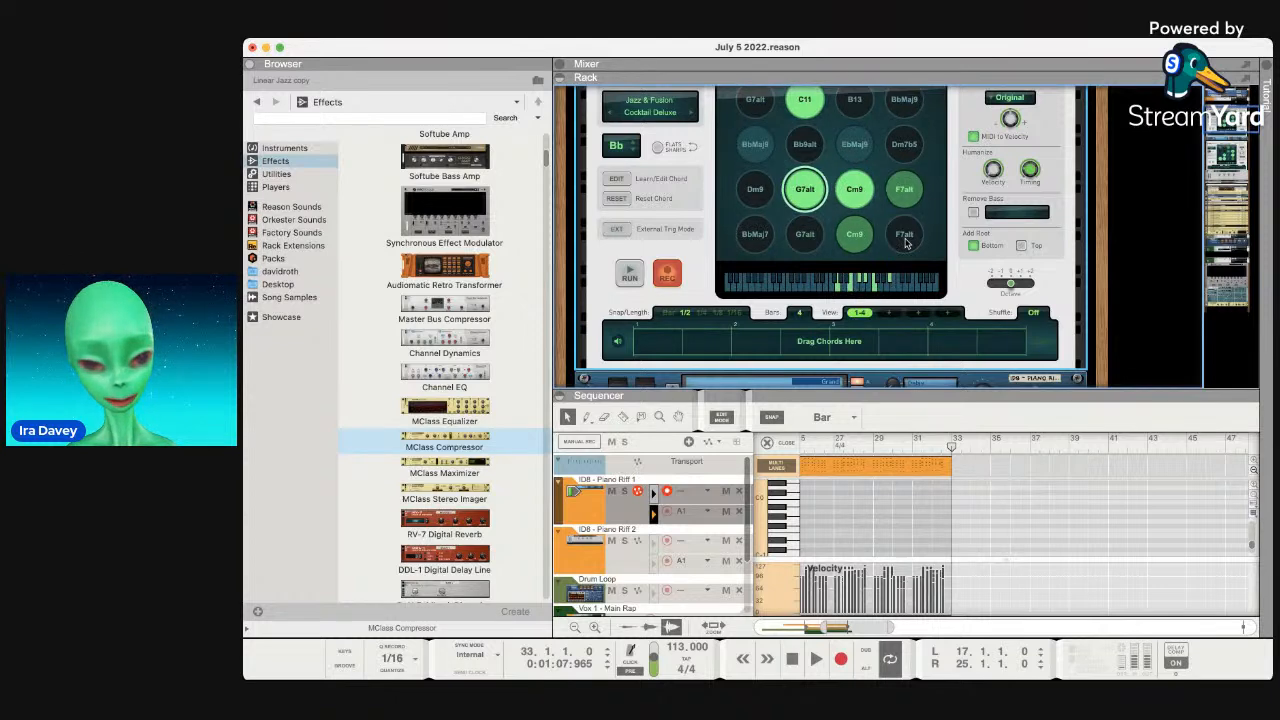
{"action": "left_click_drag", "start_coordinate": [822, 203], "coordinate": [667, 338]}
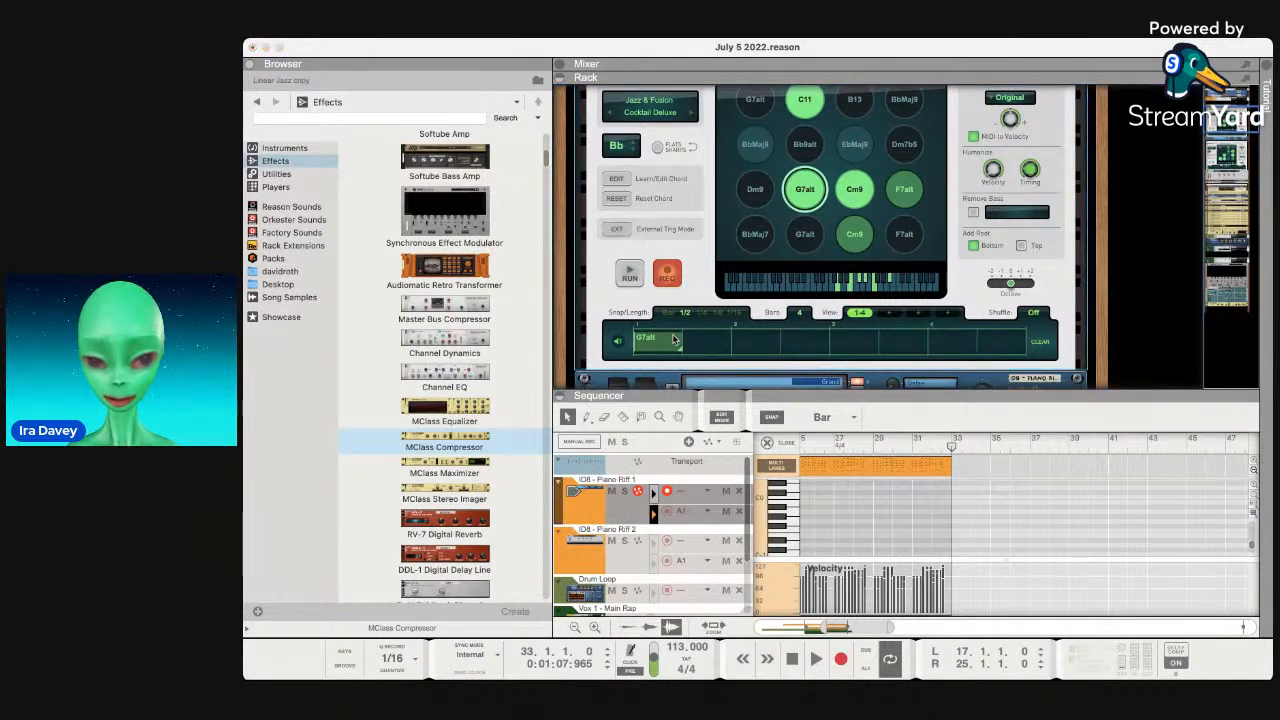
{"action": "left_click", "coordinate": [652, 343]}
{"action": "double_click", "coordinate": [652, 343]}
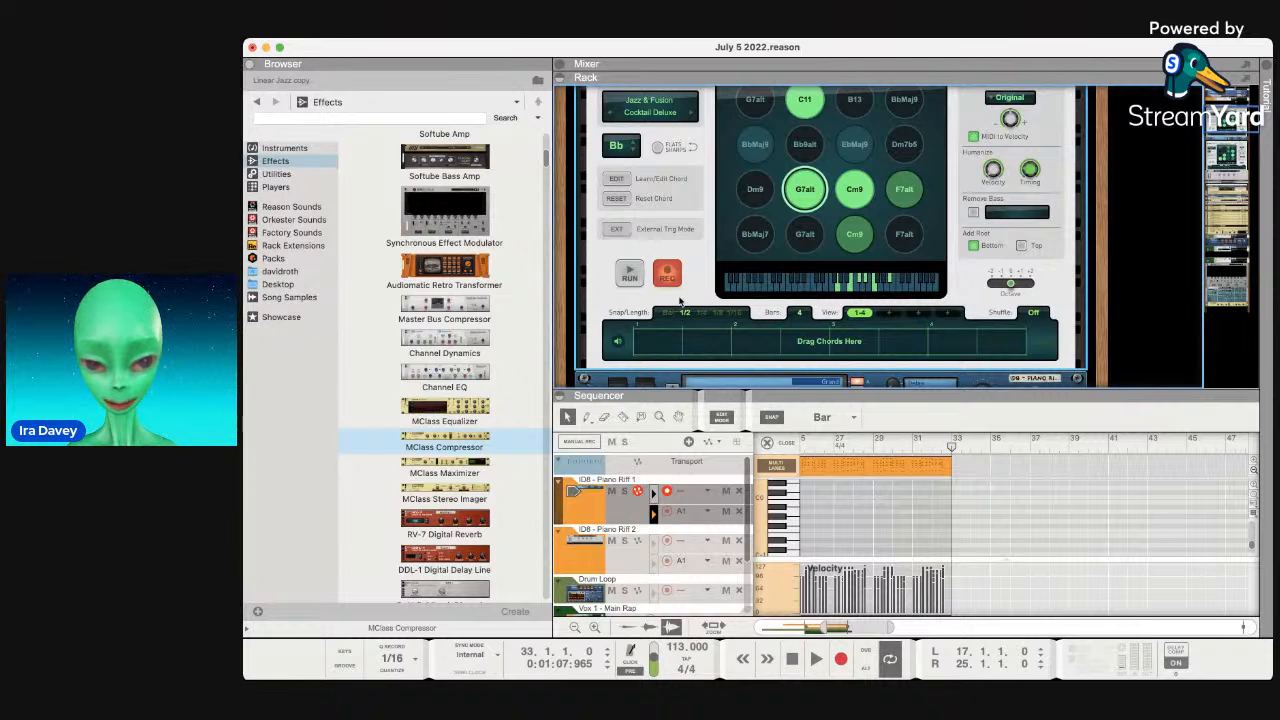
Record a few chords live, then undo them and delete the leftover G7alt block.
{"action": "key", "text": "space"}
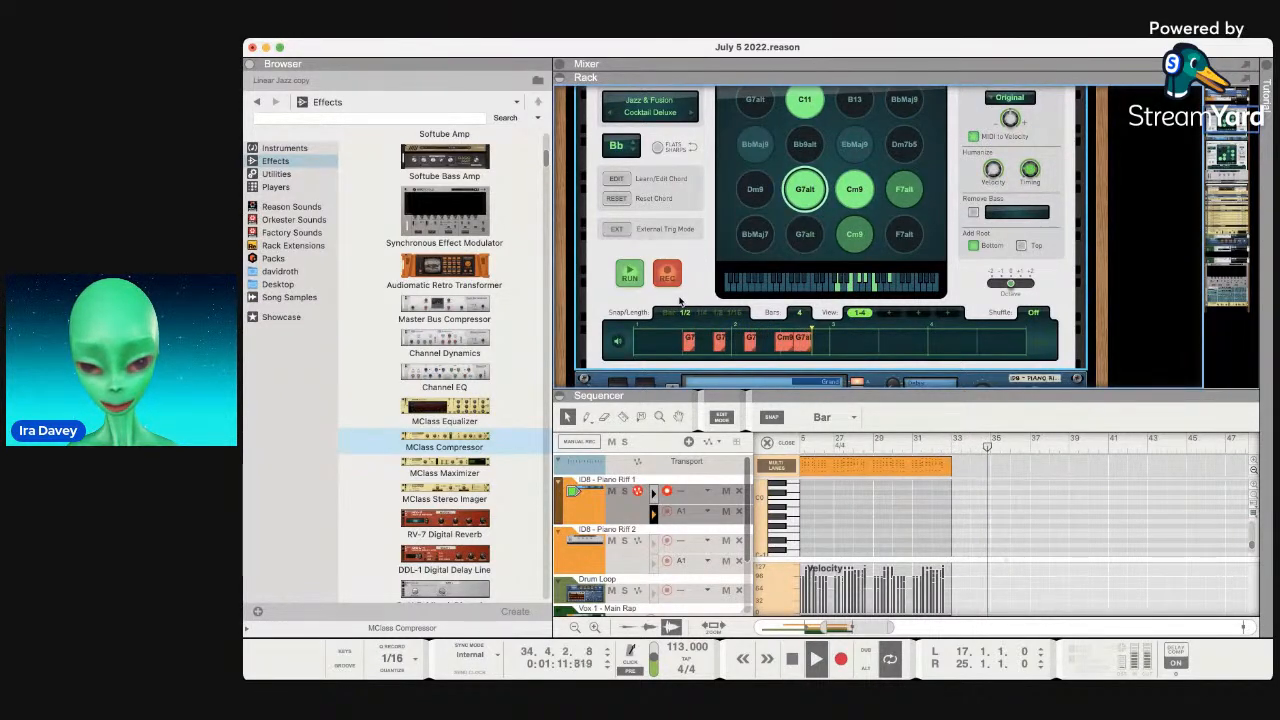
{"action": "key", "text": "space"}
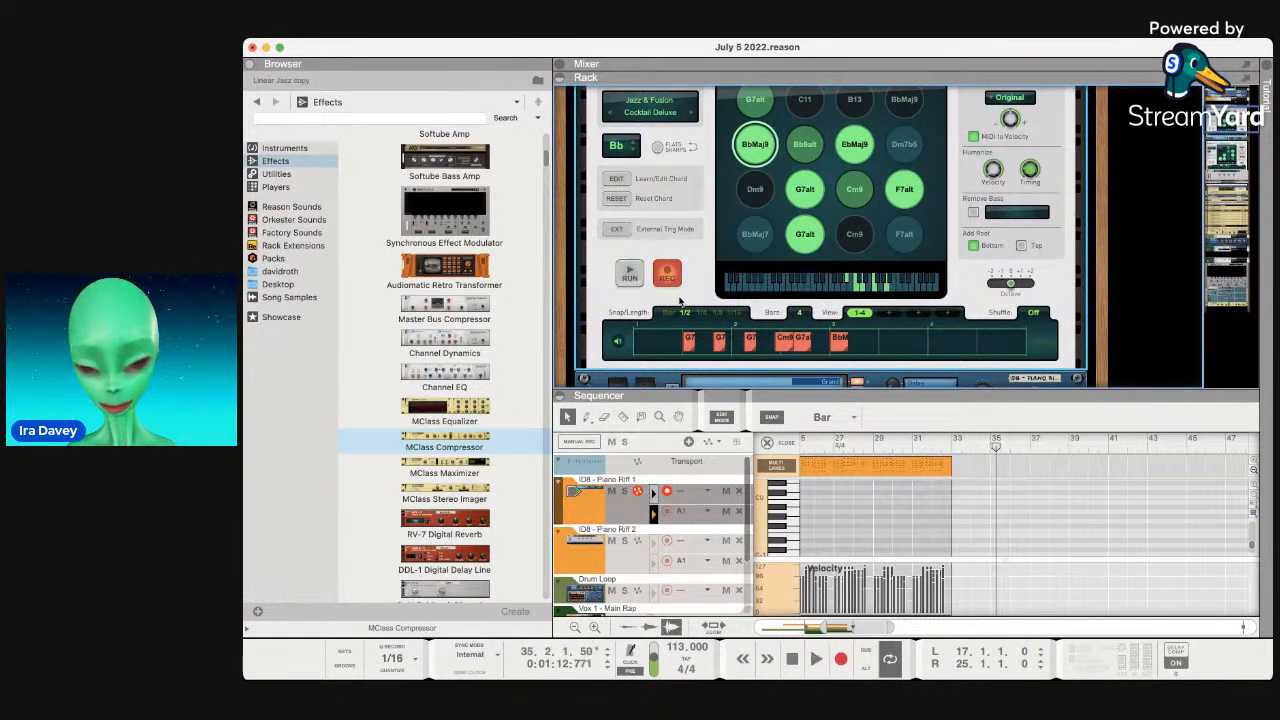
{"action": "key", "text": "super+z"}
{"action": "left_click", "coordinate": [656, 346]}
{"action": "key", "text": "BackSpace"}
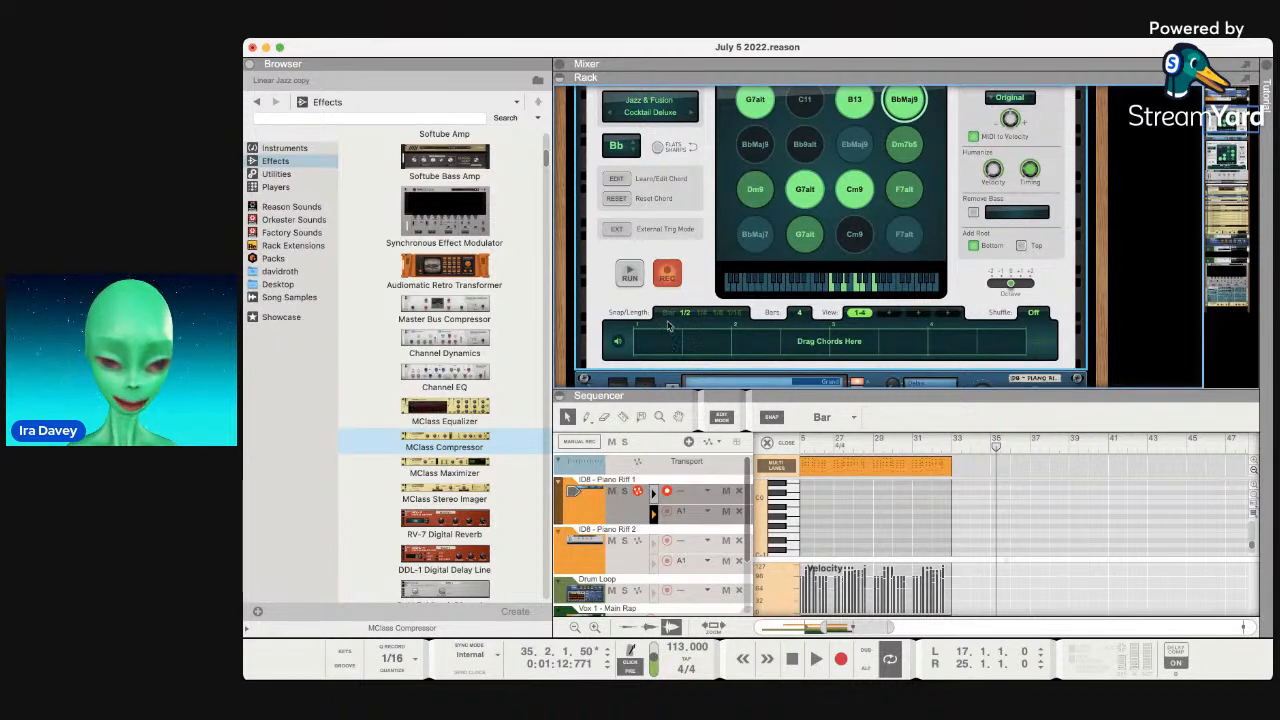
Play and stop the empty pattern, then rewind the song to bar 1.
{"action": "key", "text": "space"}
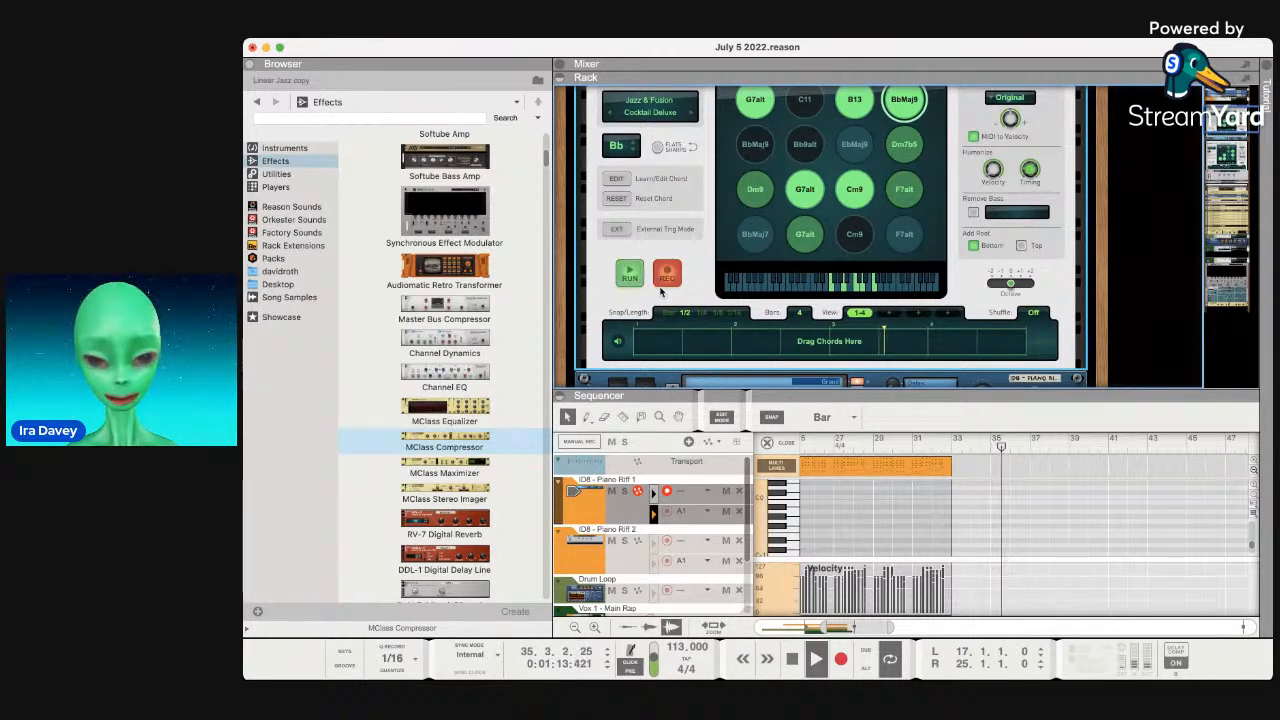
{"action": "key", "text": "space"}
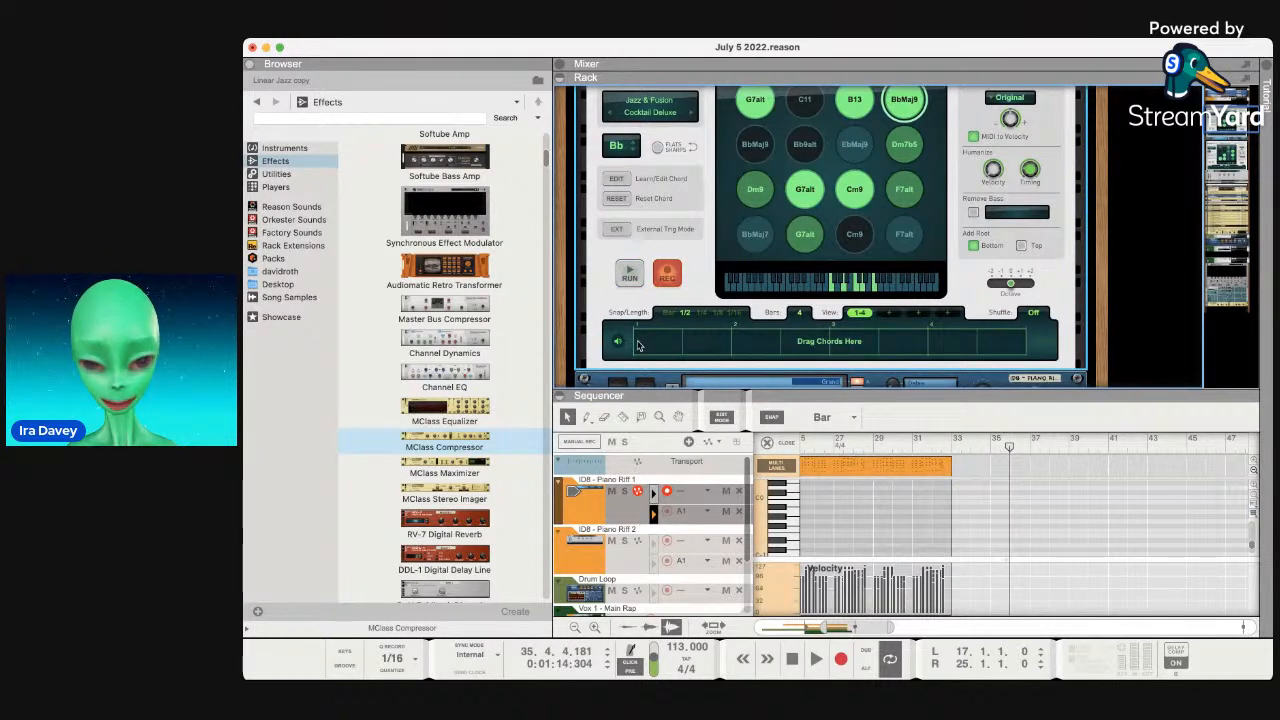
{"action": "left_click", "coordinate": [795, 663]}
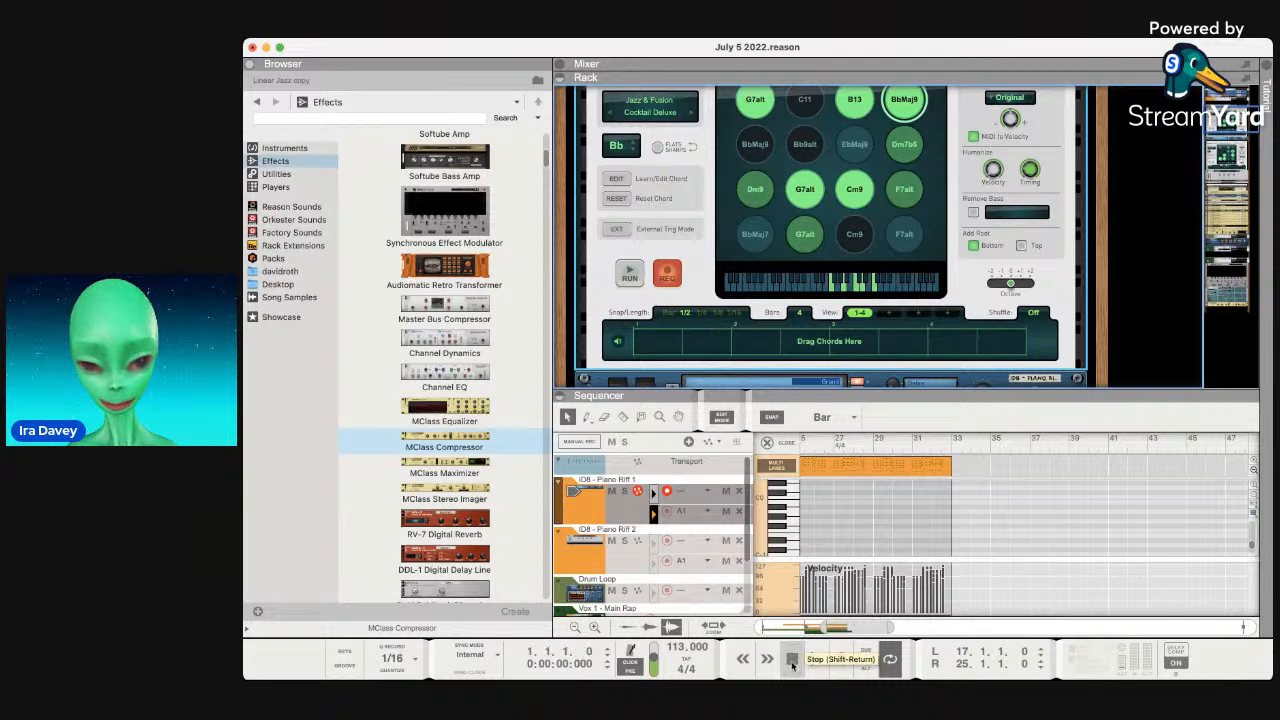
Remove the stray G7alt, record BbMaj9, G7alt, Cm9 and F7alt live from bar 33, then disarm REC.
{"action": "key", "text": "space"}
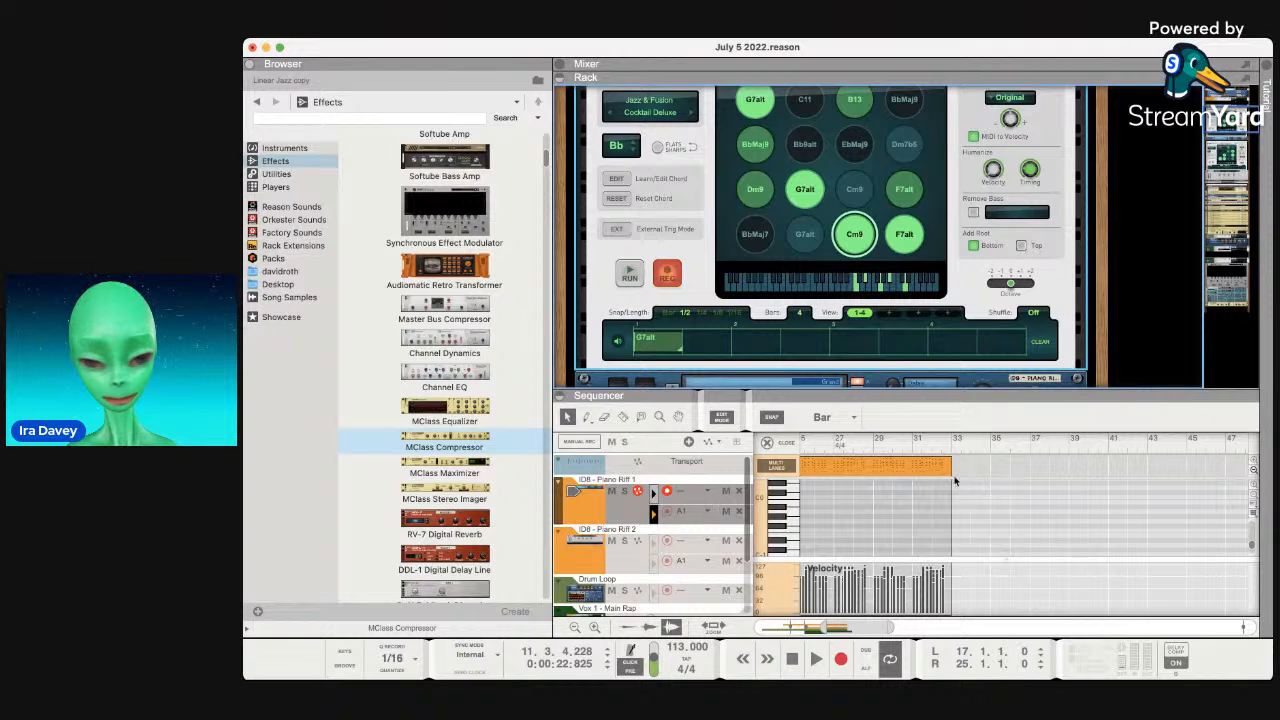
{"action": "left_click", "coordinate": [954, 448]}
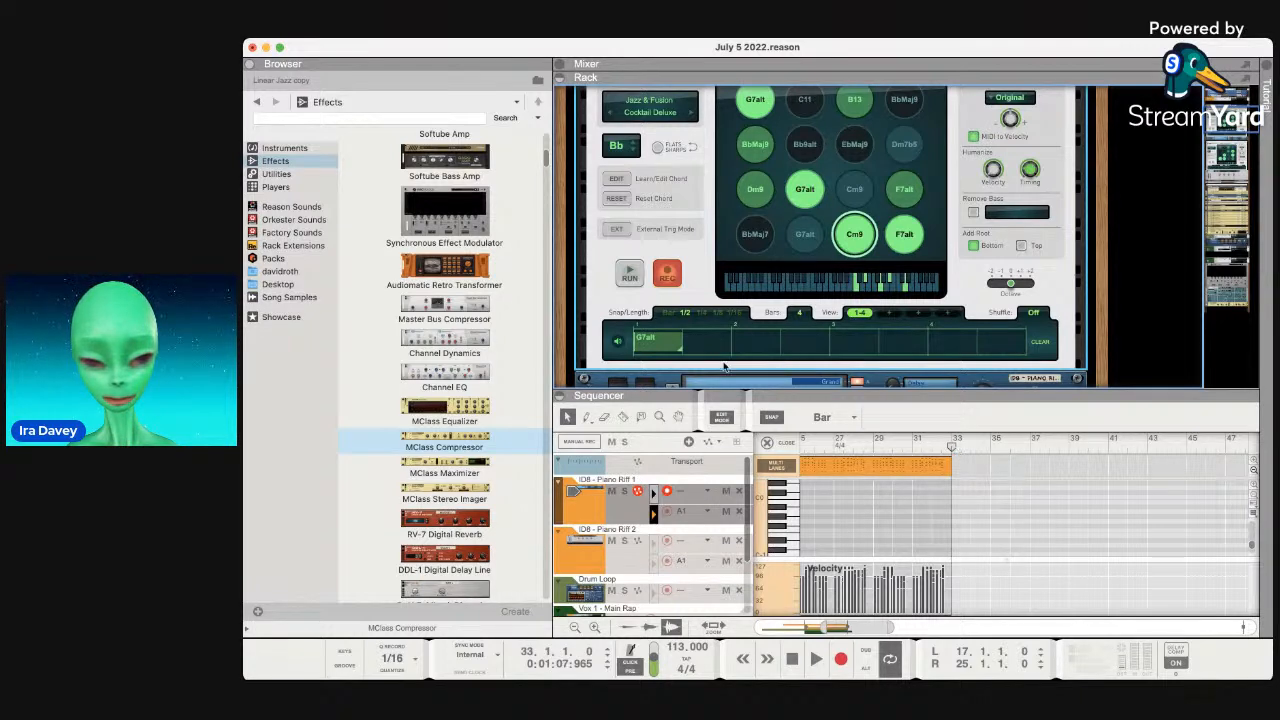
{"action": "double_click", "coordinate": [652, 343]}
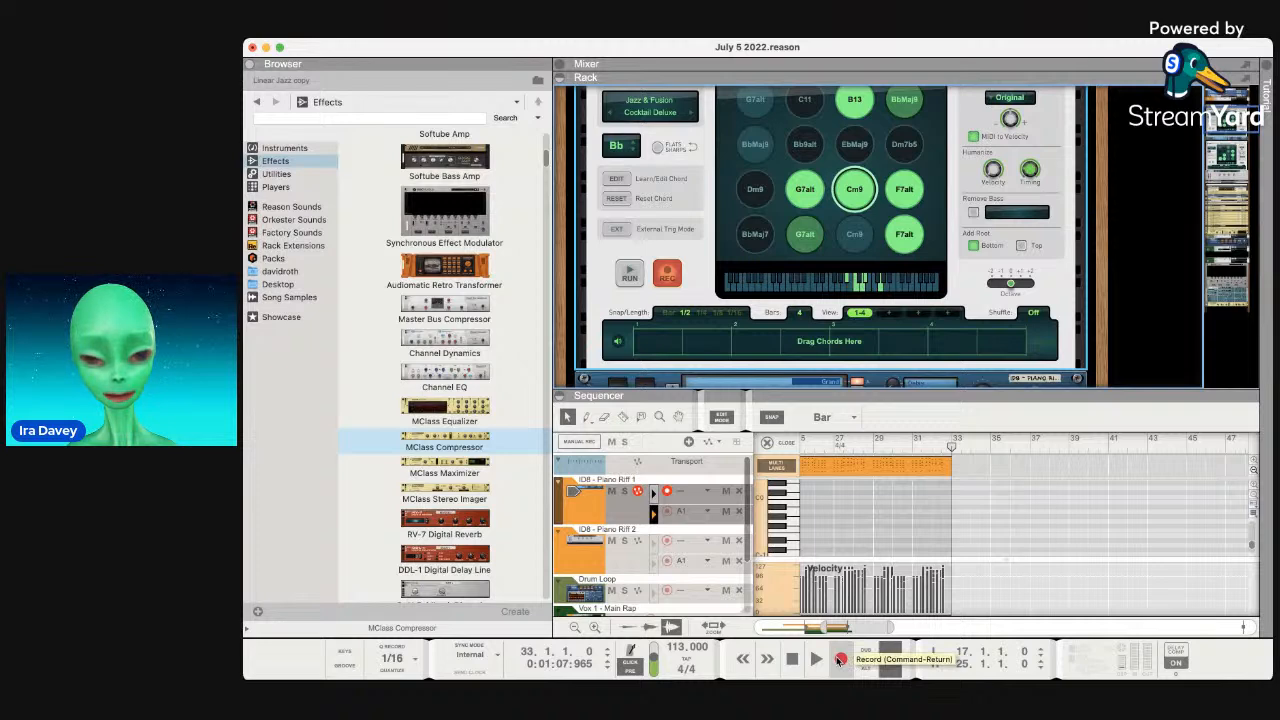
{"action": "left_click", "coordinate": [840, 660]}
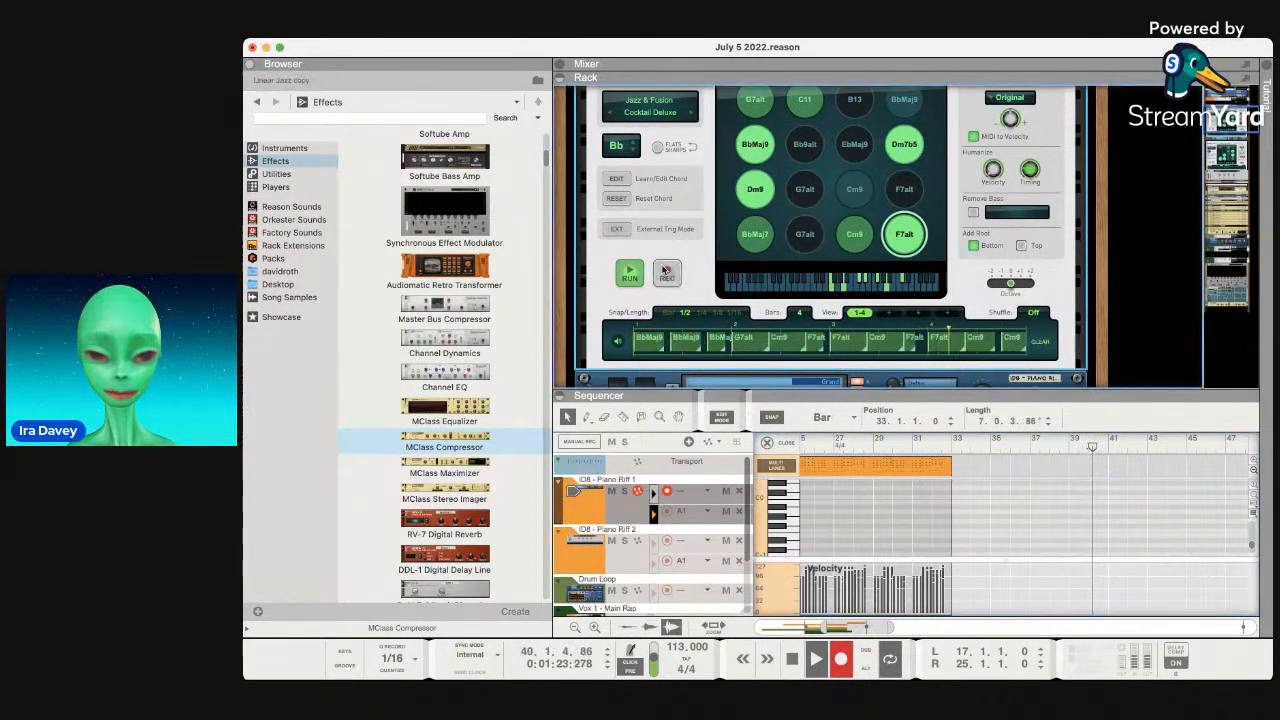
{"action": "left_click", "coordinate": [666, 272]}
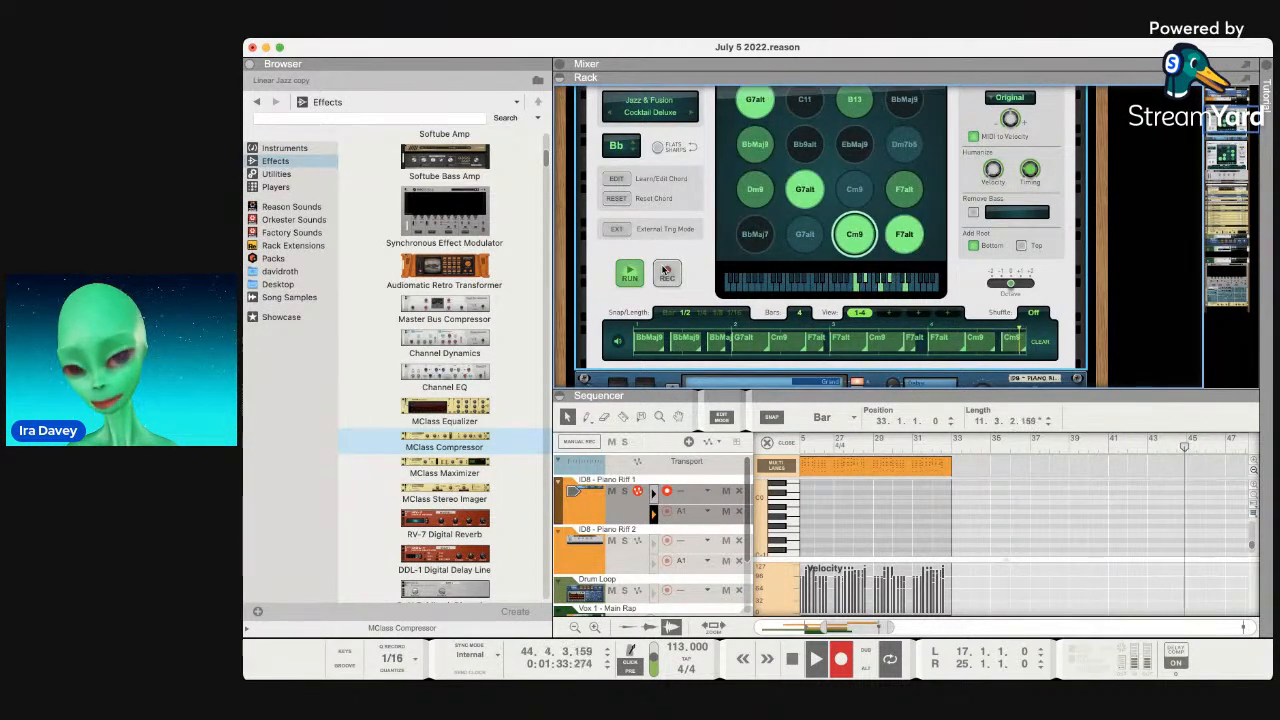
Toggle Remove Bass on and off, then try Add Root Top and Bottom, switching Bottom off.
{"action": "left_click", "coordinate": [975, 212]}
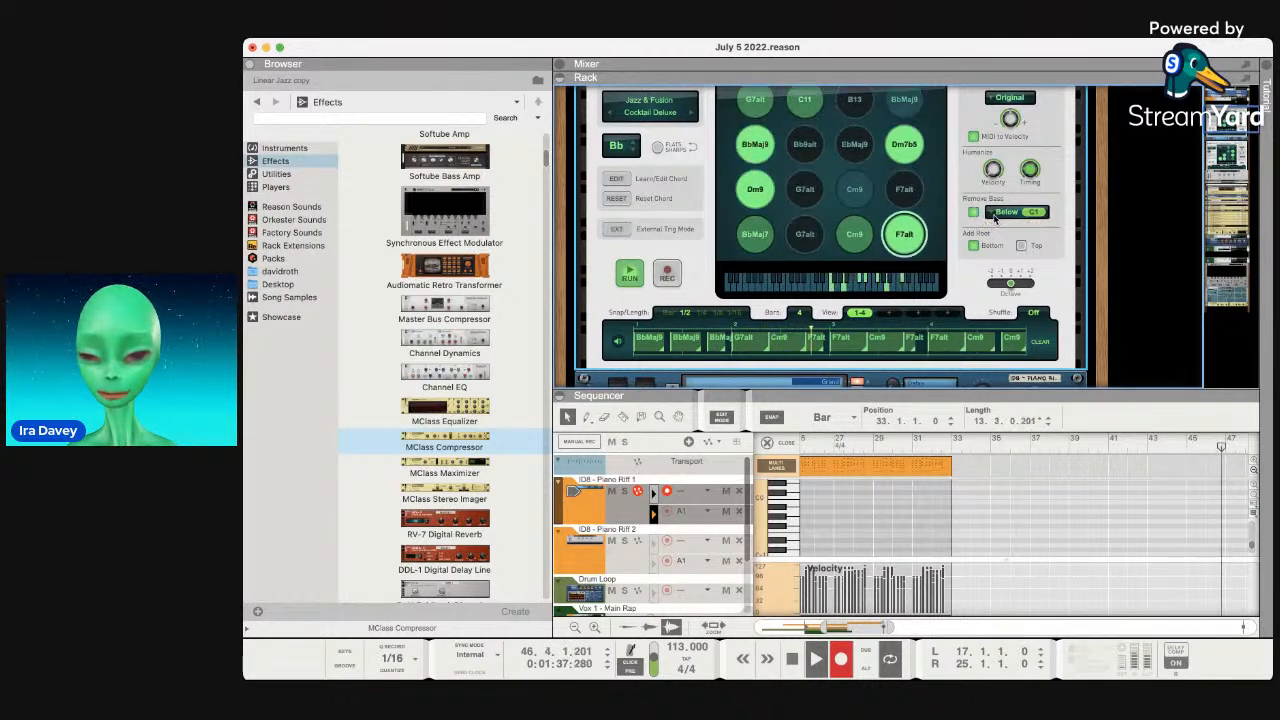
{"action": "left_click", "coordinate": [988, 215]}
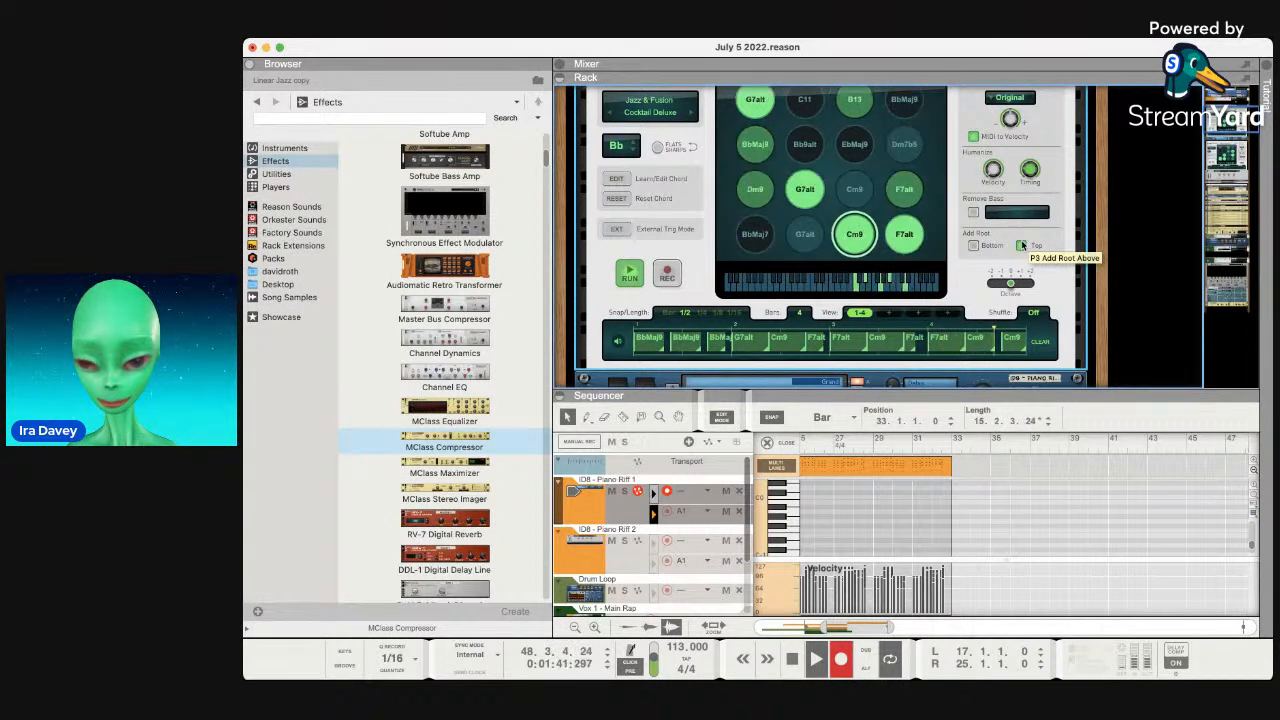
{"action": "left_click", "coordinate": [1021, 245]}
{"action": "left_click", "coordinate": [975, 245]}
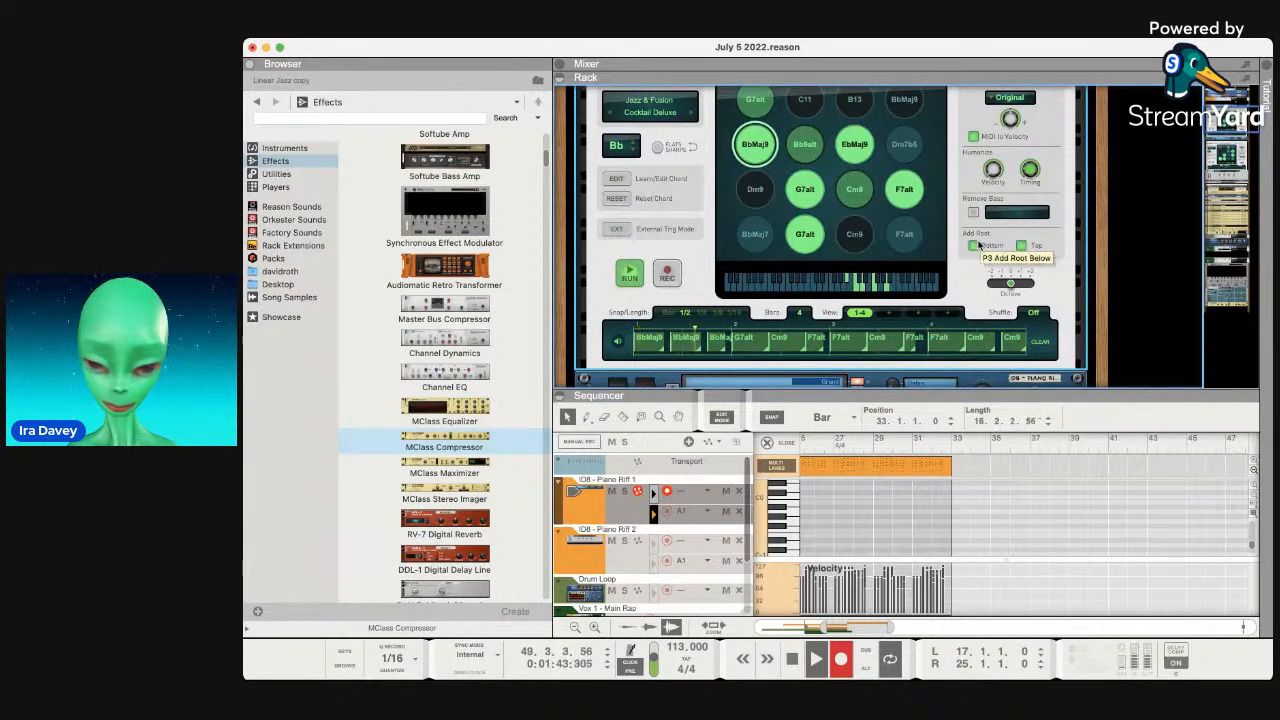
{"action": "scroll", "coordinate": [979, 245], "scroll_direction": "up", "scroll_amount": 3}
{"action": "scroll", "coordinate": [979, 245], "scroll_direction": "down", "scroll_amount": 3}
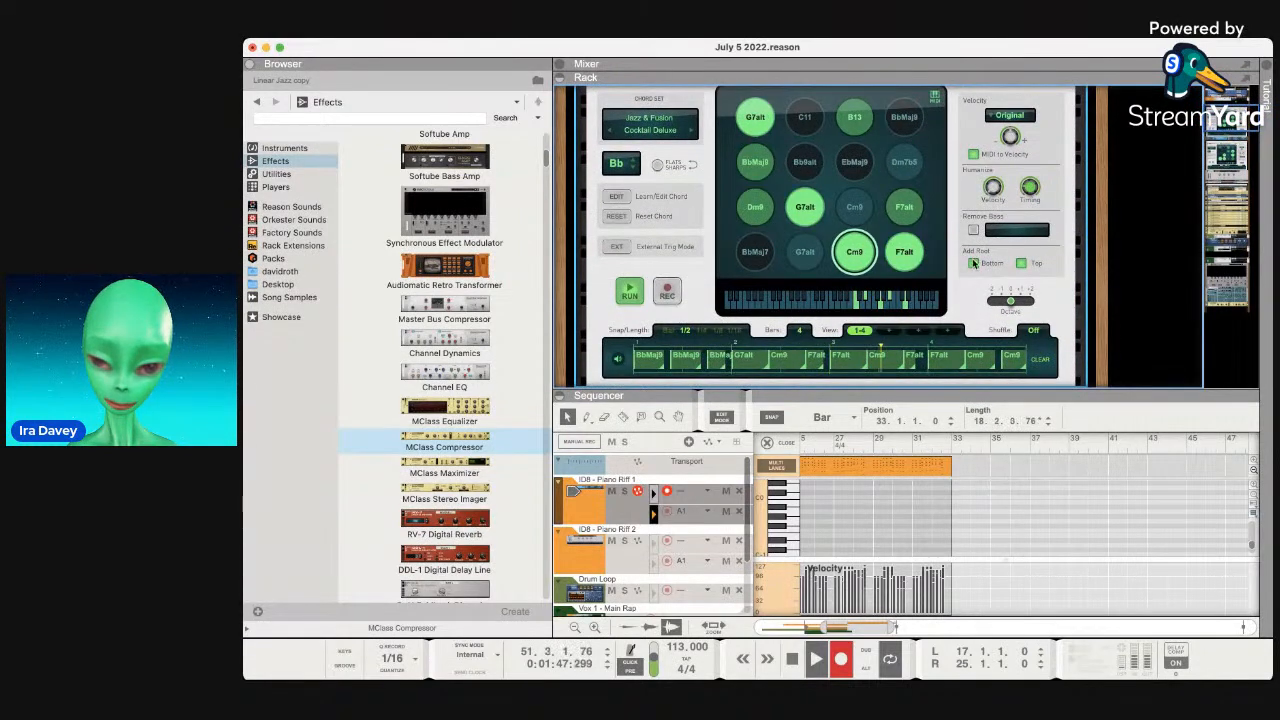
{"action": "left_click", "coordinate": [975, 266]}
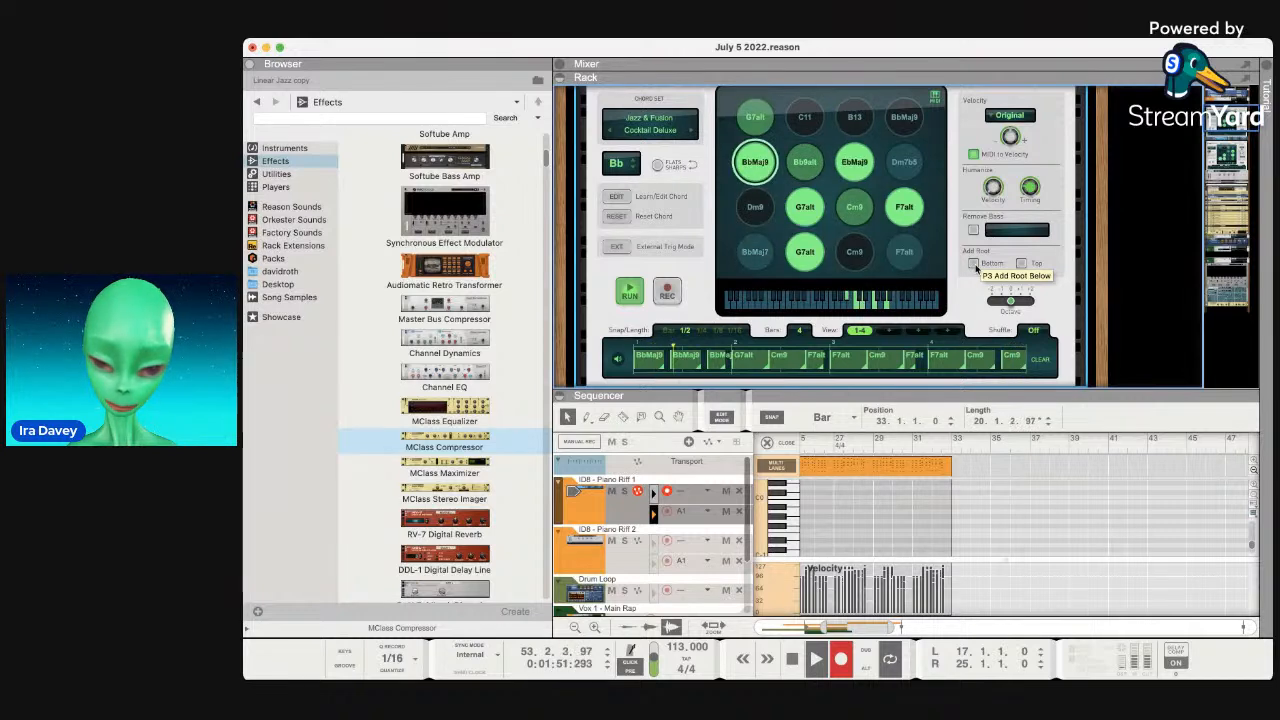
{"action": "scroll", "coordinate": [976, 267], "scroll_direction": "up", "scroll_amount": 2}
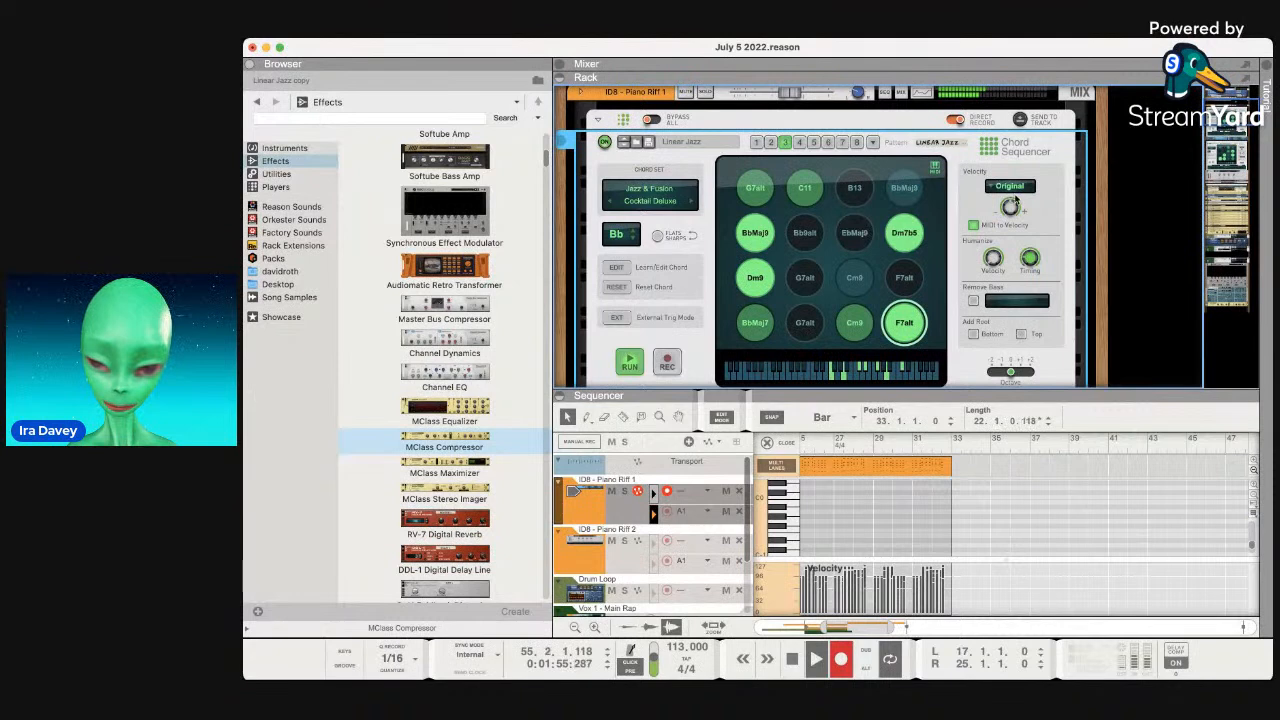
Stop recording, select the orange piano clip at bar 25, and focus the Chord Sequencer.
{"action": "key", "text": "space"}
{"action": "left_click", "coordinate": [957, 454]}
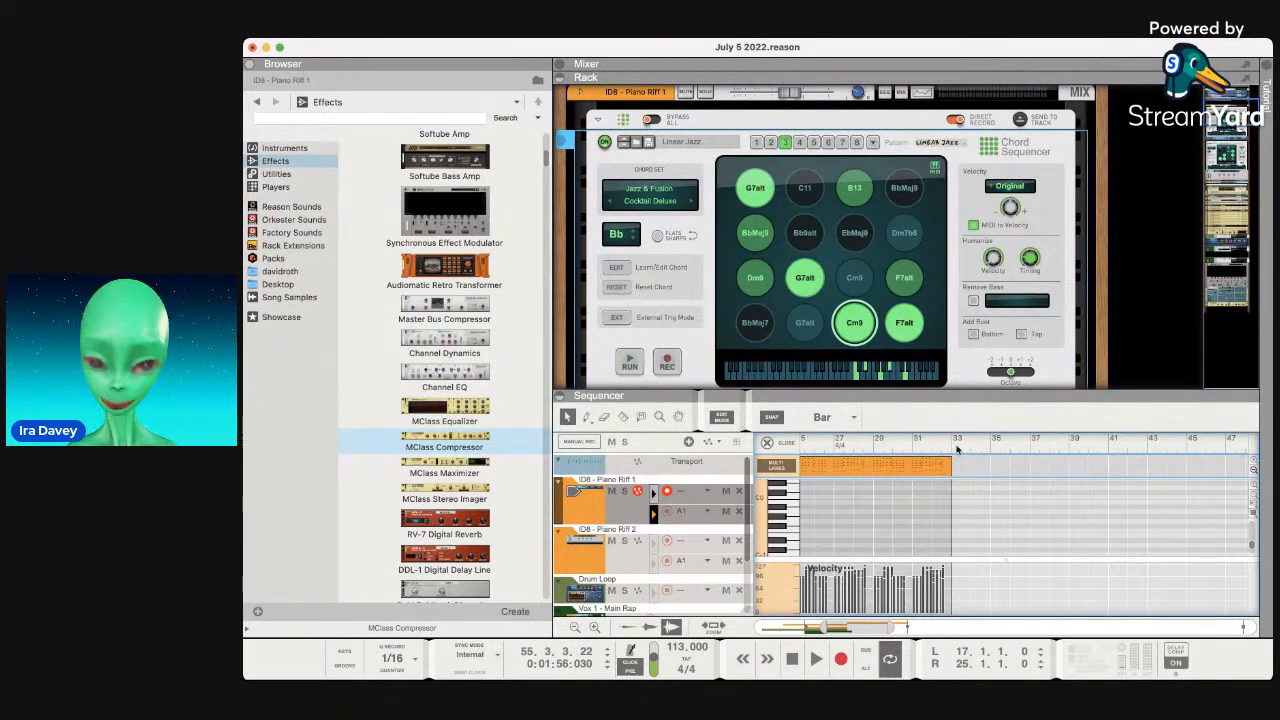
{"action": "left_click", "coordinate": [948, 466]}
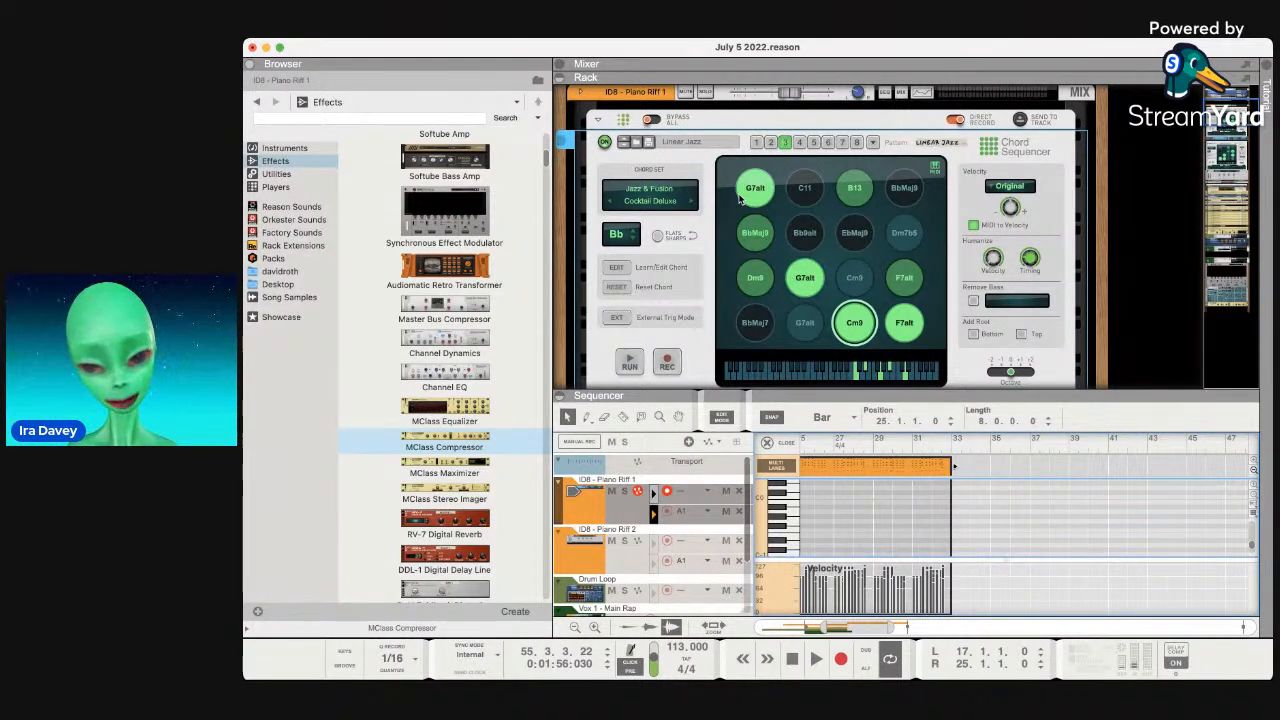
{"action": "scroll", "coordinate": [747, 370], "scroll_direction": "down", "scroll_amount": 4}
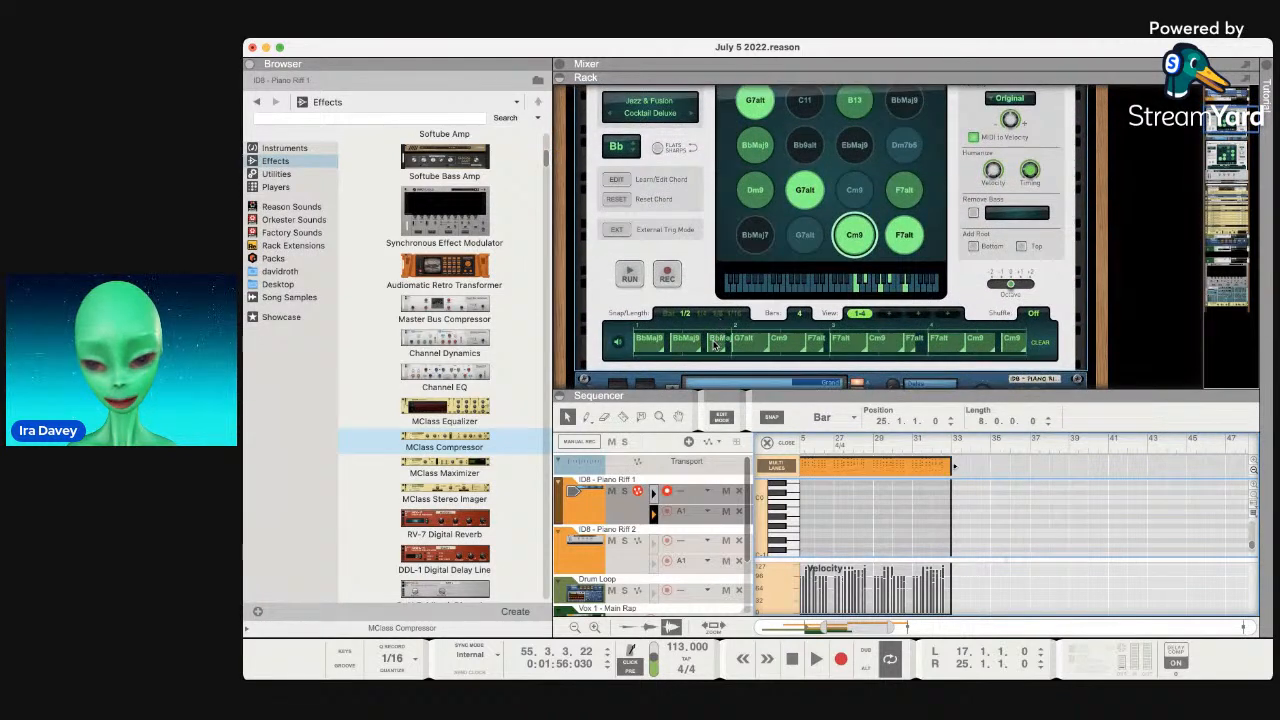
{"action": "left_click", "coordinate": [703, 275]}
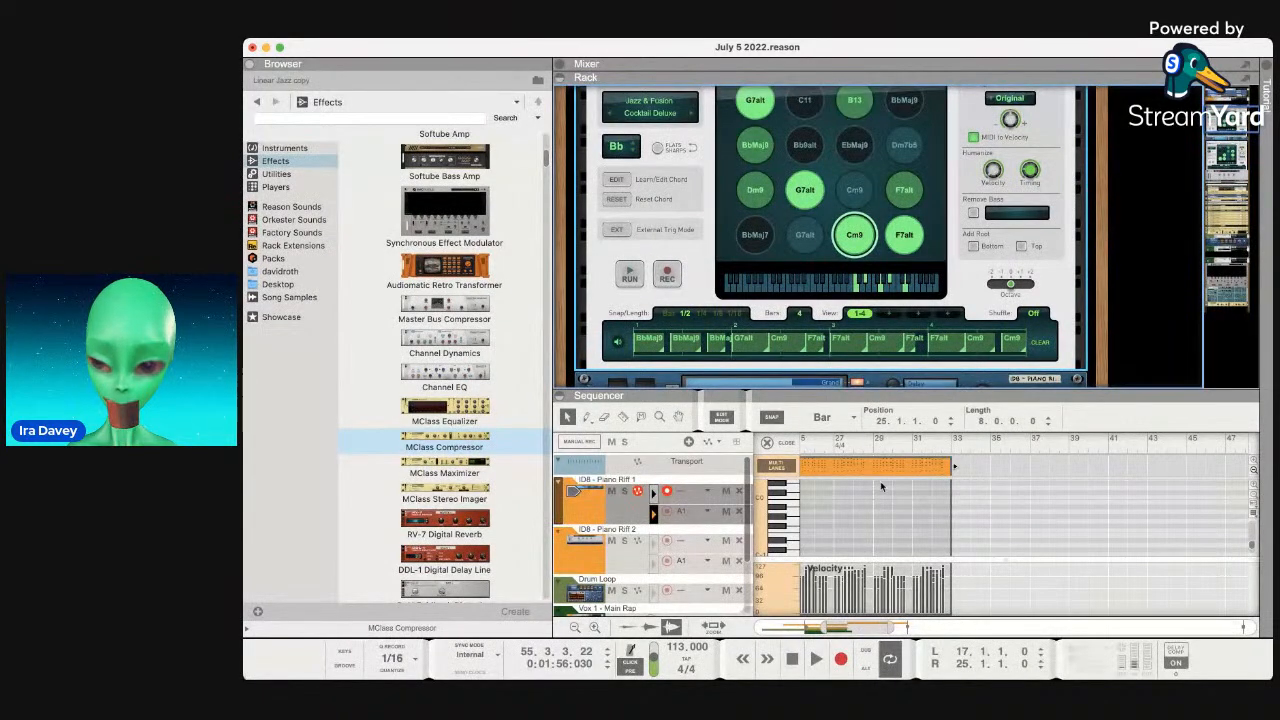
Record again from bar 33, then stop and rewind to the song start.
{"action": "left_click", "coordinate": [952, 446]}
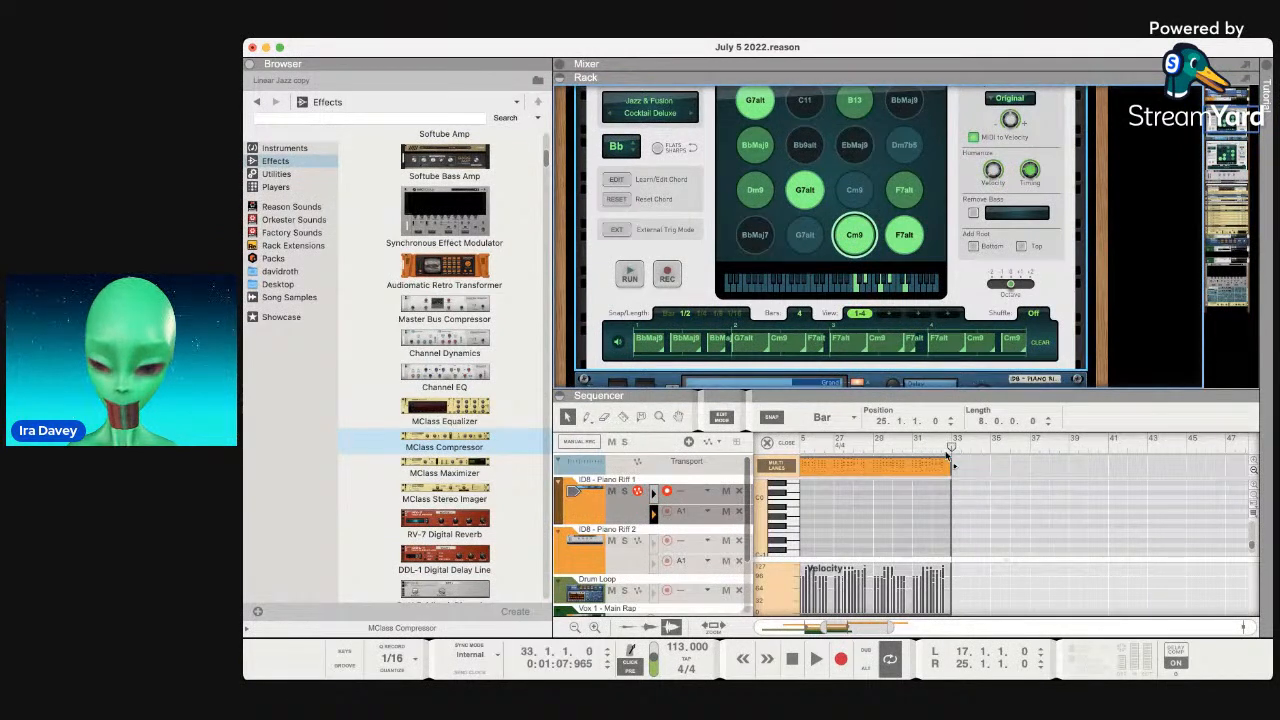
{"action": "left_click", "coordinate": [841, 658]}
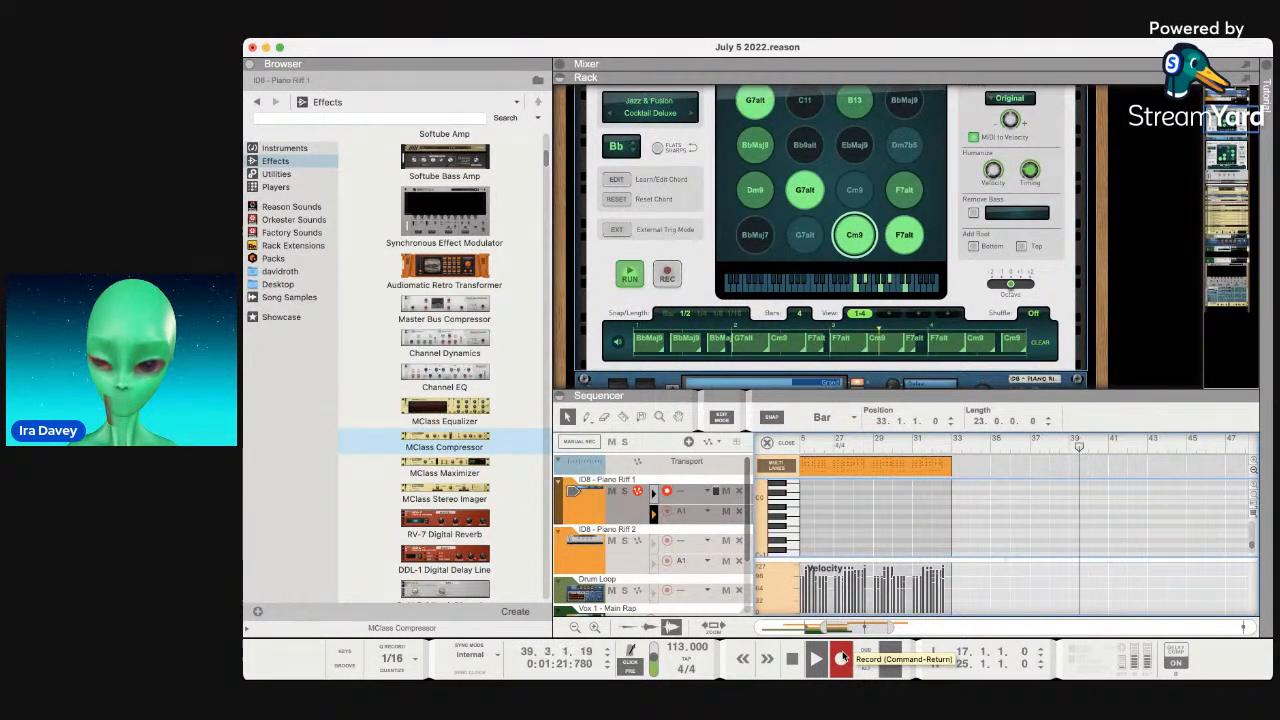
{"action": "key", "text": "space"}
{"action": "left_click", "coordinate": [797, 665]}
{"action": "left_click", "coordinate": [797, 665]}
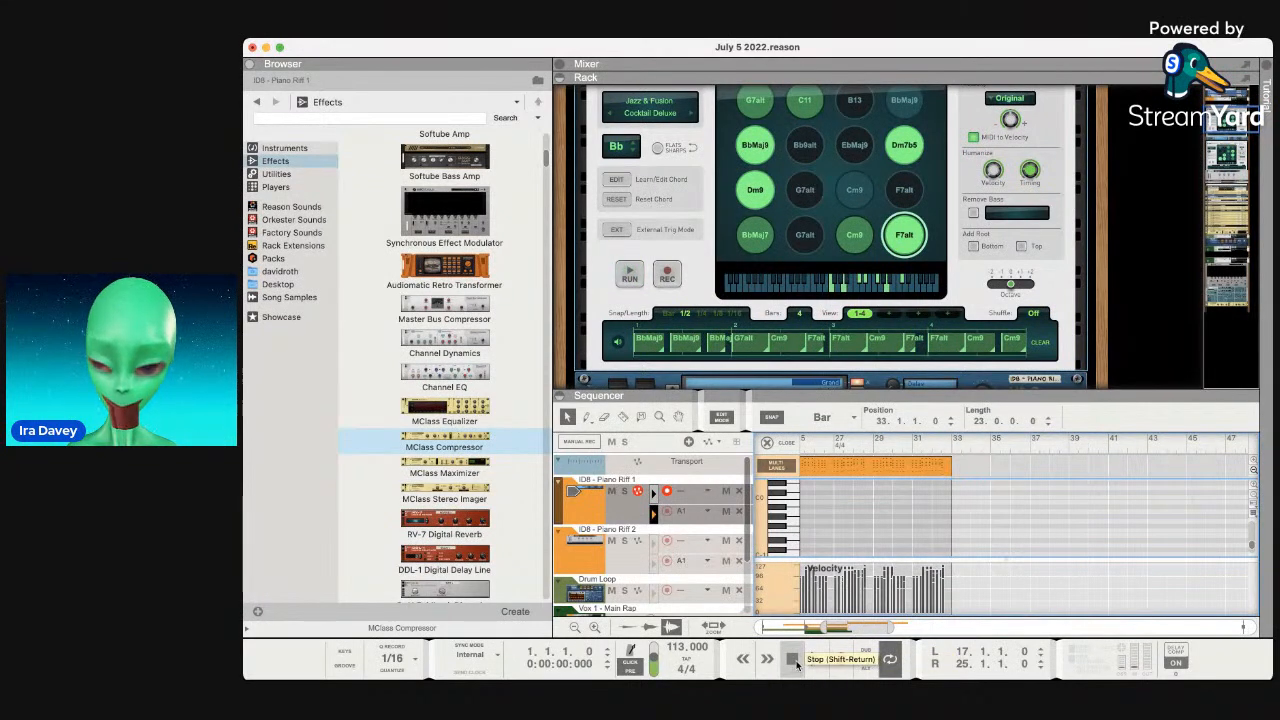
Set the song position to bar 33.
{"action": "left_click", "coordinate": [957, 440]}
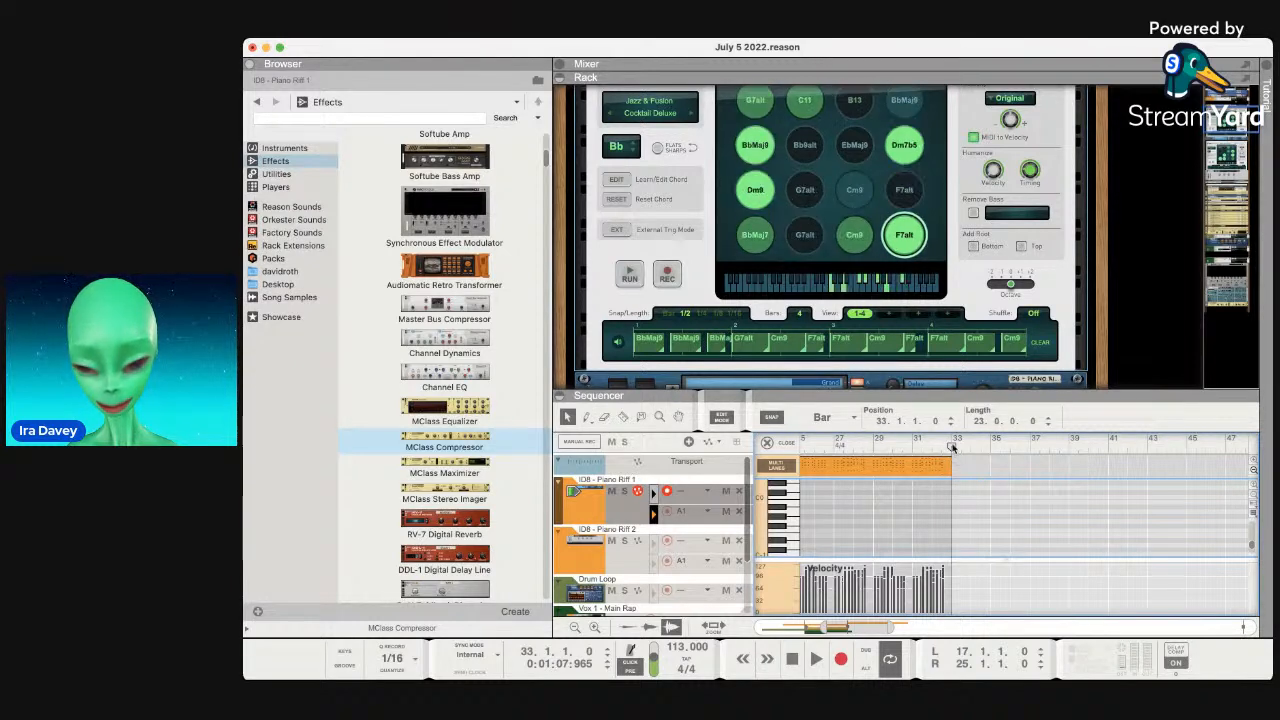
{"action": "scroll", "coordinate": [952, 449], "scroll_direction": "right", "scroll_amount": 1}
{"action": "scroll", "coordinate": [640, 268], "scroll_direction": "up", "scroll_amount": 3}
Switch the Chord Sequencer off and back on.
{"action": "left_click", "coordinate": [604, 144]}
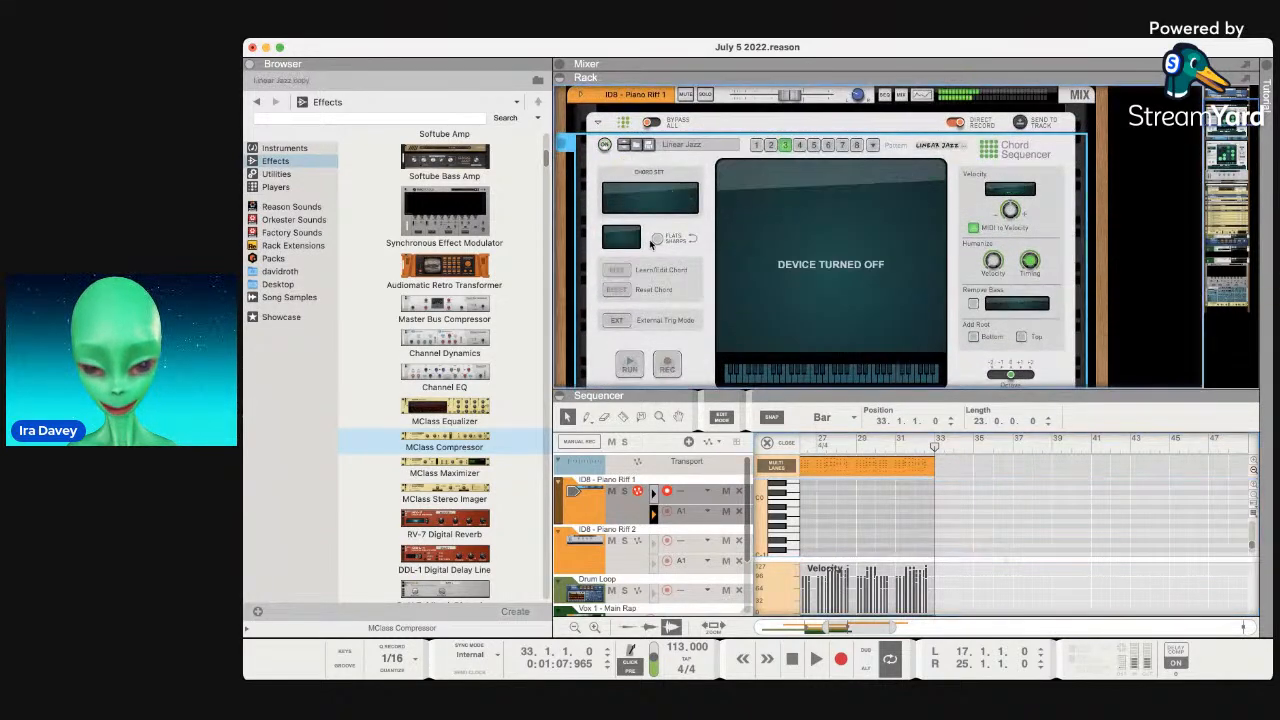
{"action": "scroll", "coordinate": [650, 244], "scroll_direction": "down", "scroll_amount": 3}
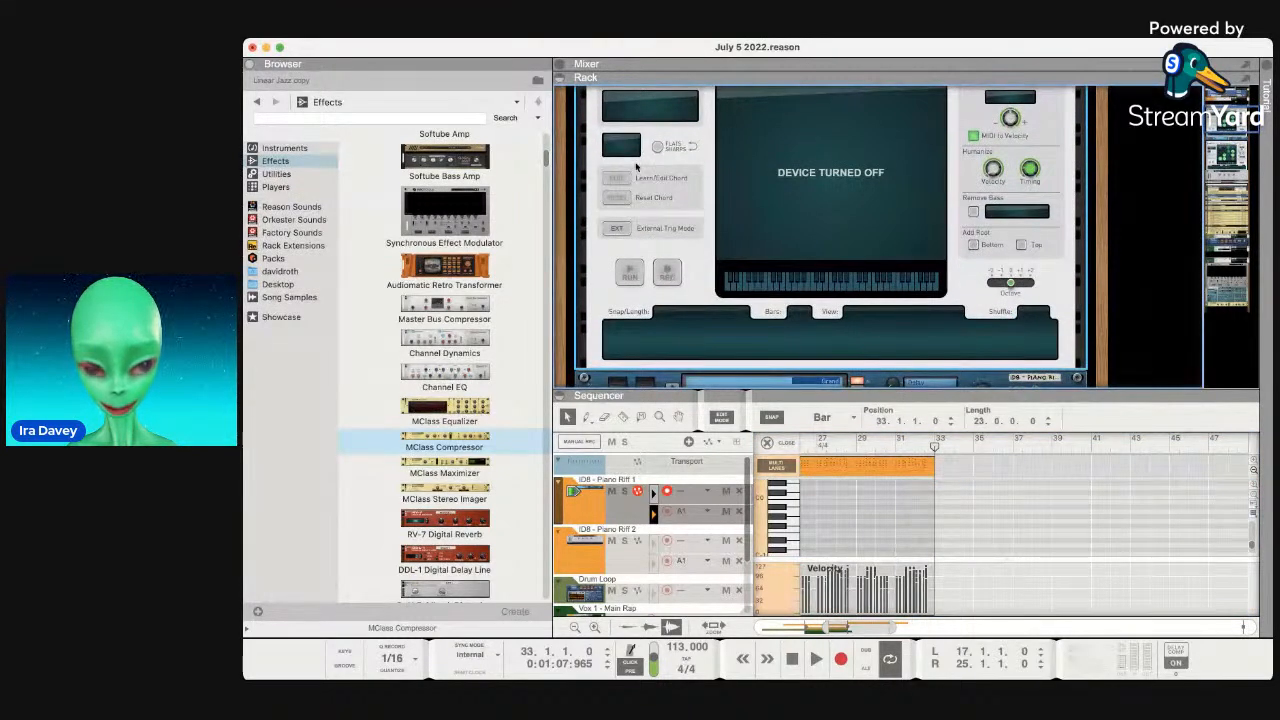
{"action": "scroll", "coordinate": [636, 167], "scroll_direction": "up", "scroll_amount": 3}
{"action": "left_click", "coordinate": [604, 150]}
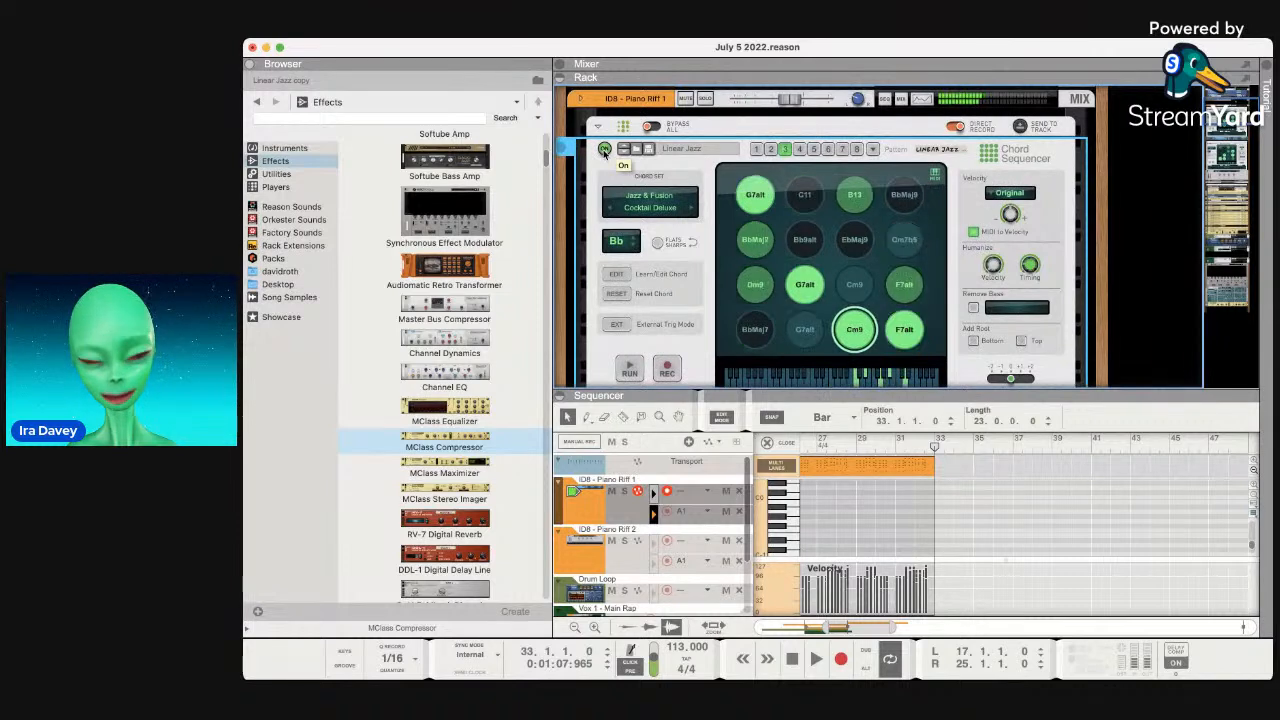
{"action": "scroll", "coordinate": [686, 212], "scroll_direction": "down", "scroll_amount": 3}
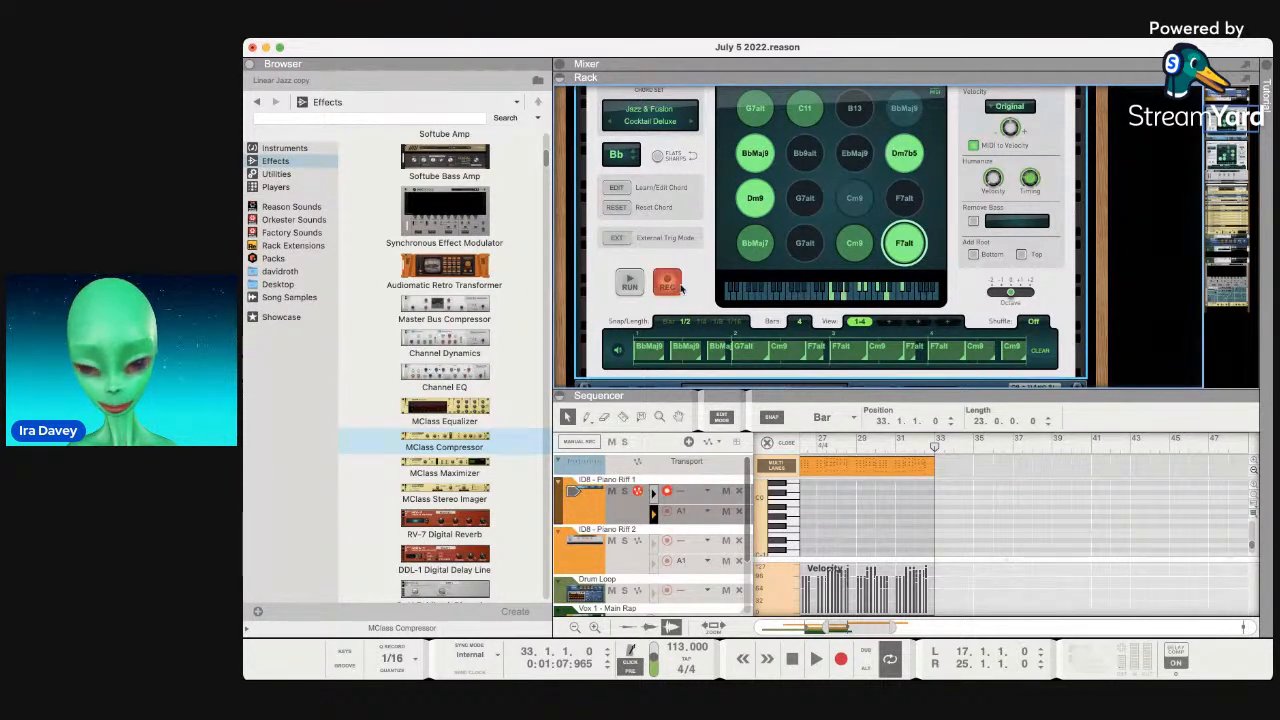
Play from bar 33, stop the pattern from running, and clear all chords from the lane.
{"action": "key", "text": "space"}
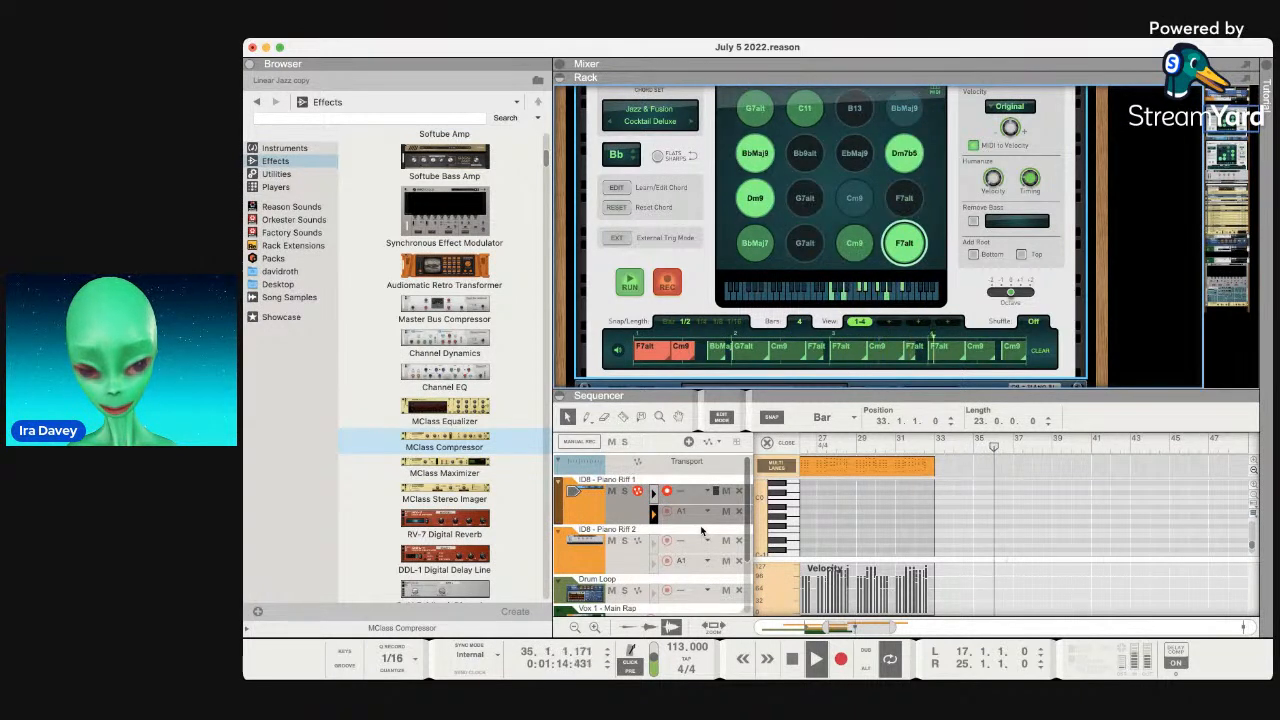
{"action": "left_click", "coordinate": [629, 284]}
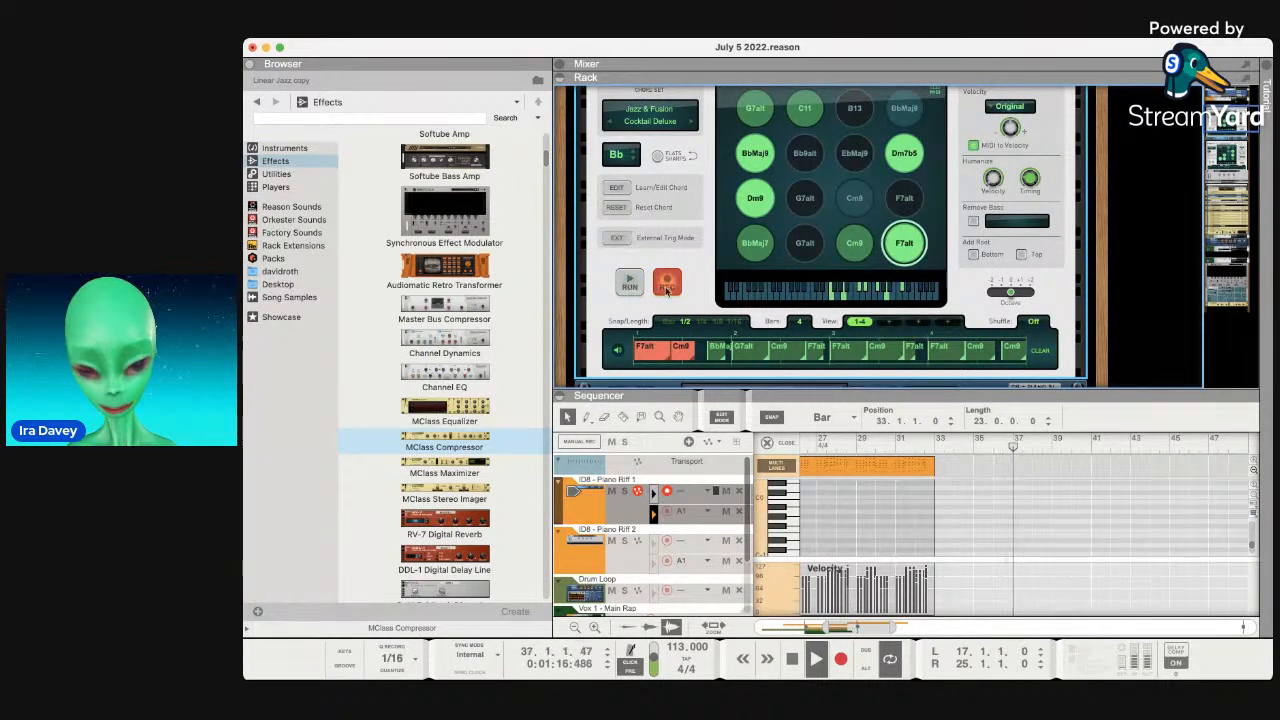
{"action": "scroll", "coordinate": [1040, 330], "scroll_direction": "down", "scroll_amount": 1}
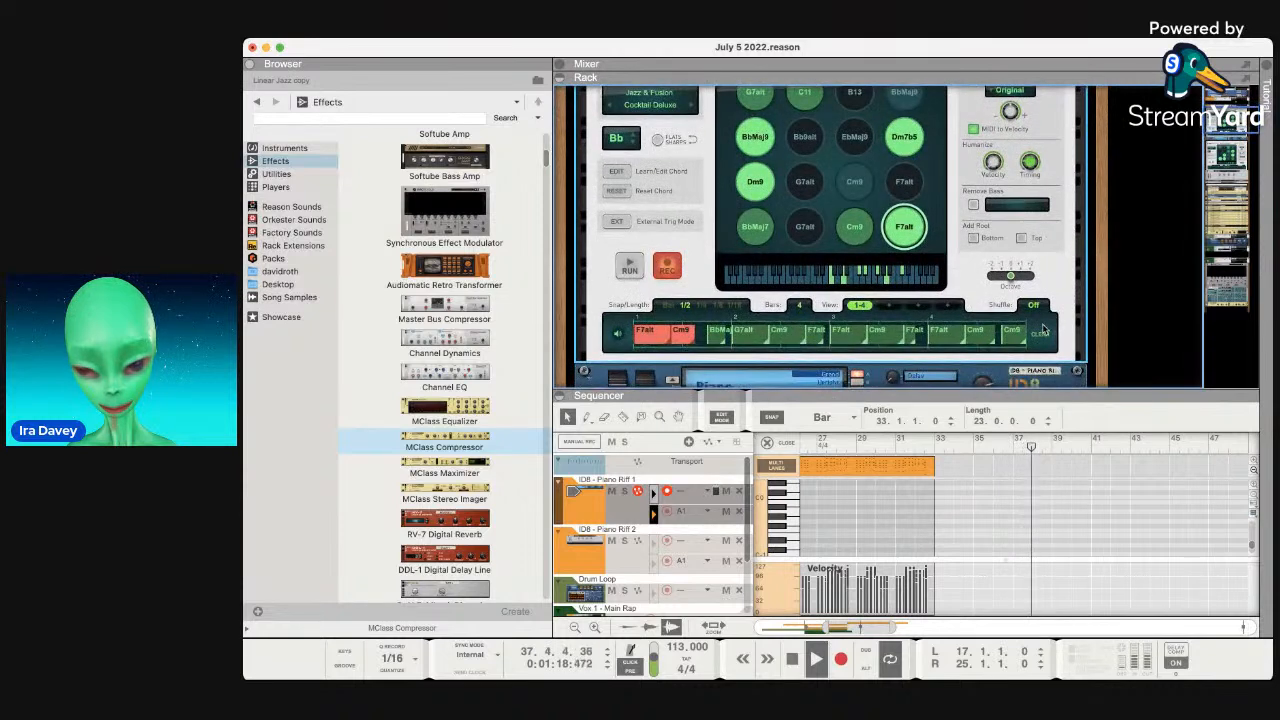
{"action": "left_click", "coordinate": [1042, 334]}
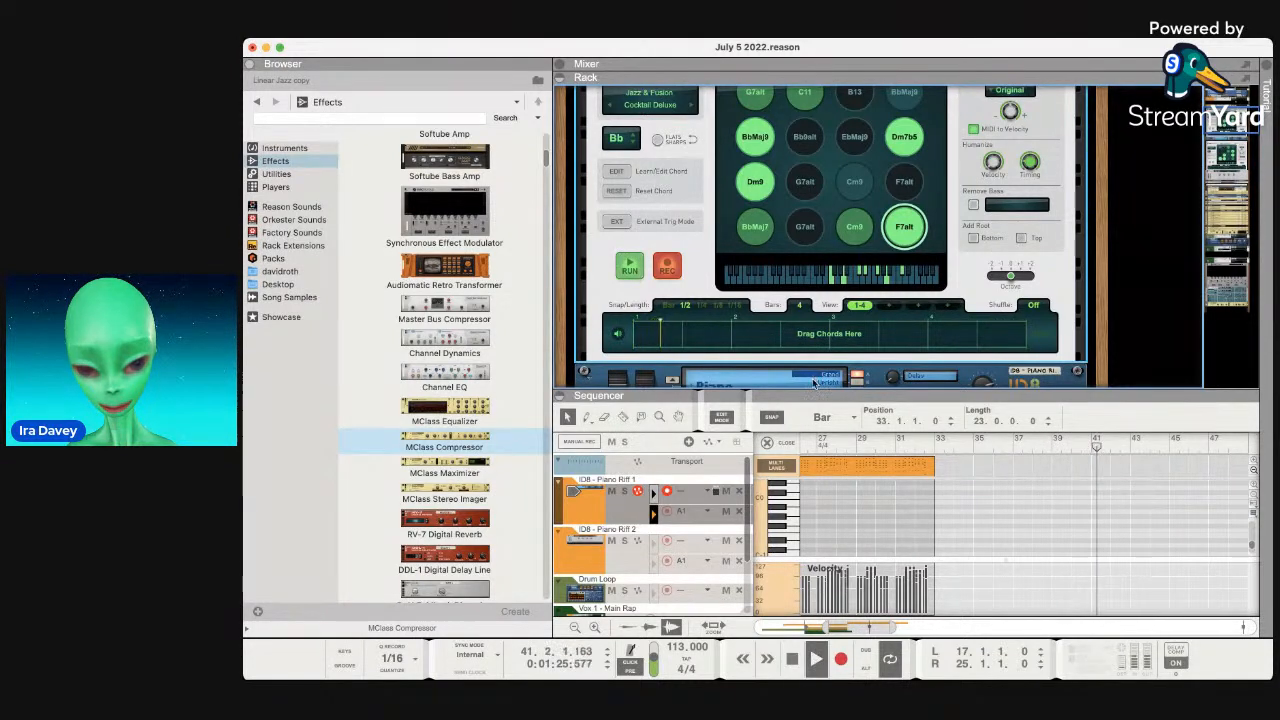
Solo the Piano Riff 1 track, after briefly checking Piano Riff 2, and stop playback.
{"action": "left_click", "coordinate": [621, 490]}
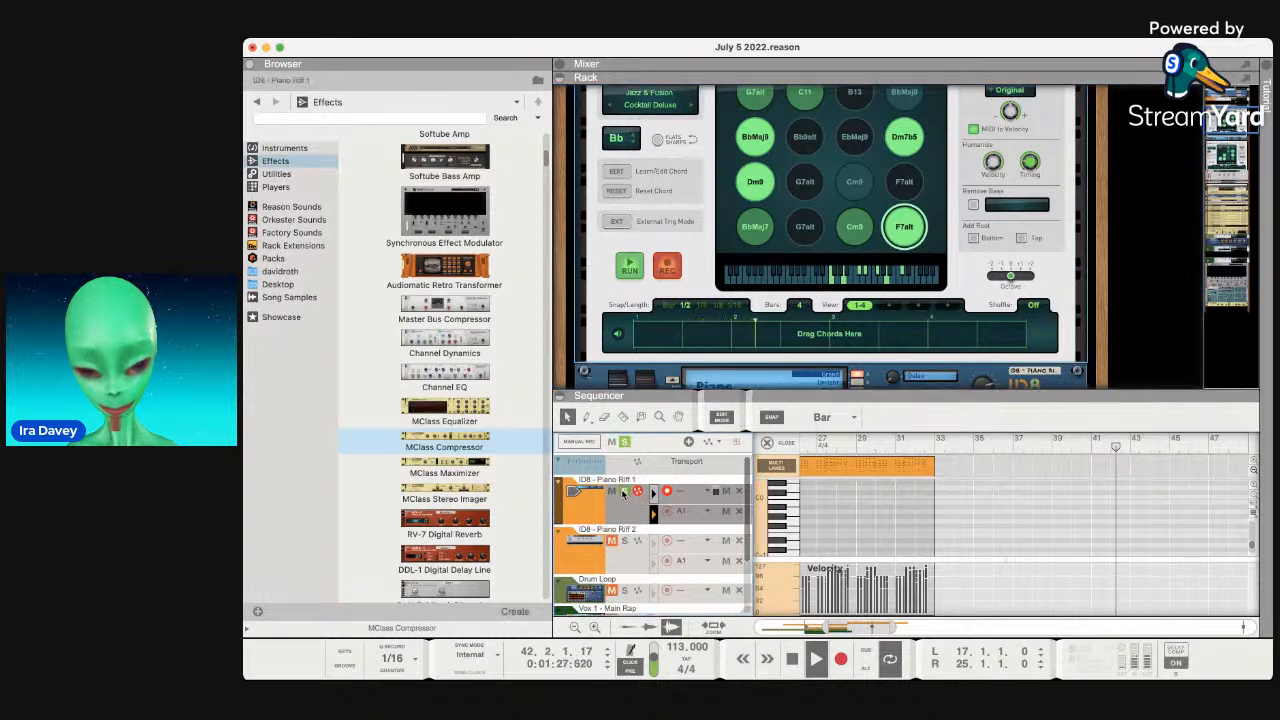
{"action": "left_click", "coordinate": [621, 489]}
{"action": "left_click", "coordinate": [622, 549]}
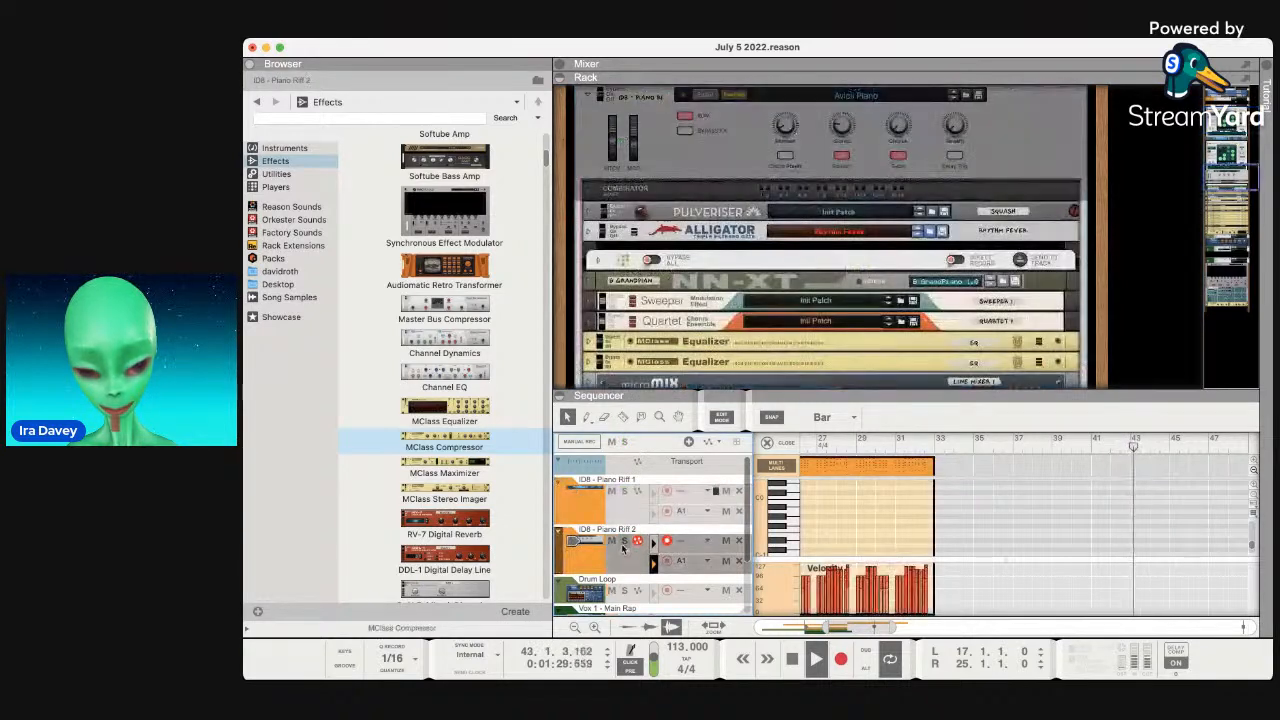
{"action": "left_click", "coordinate": [623, 492]}
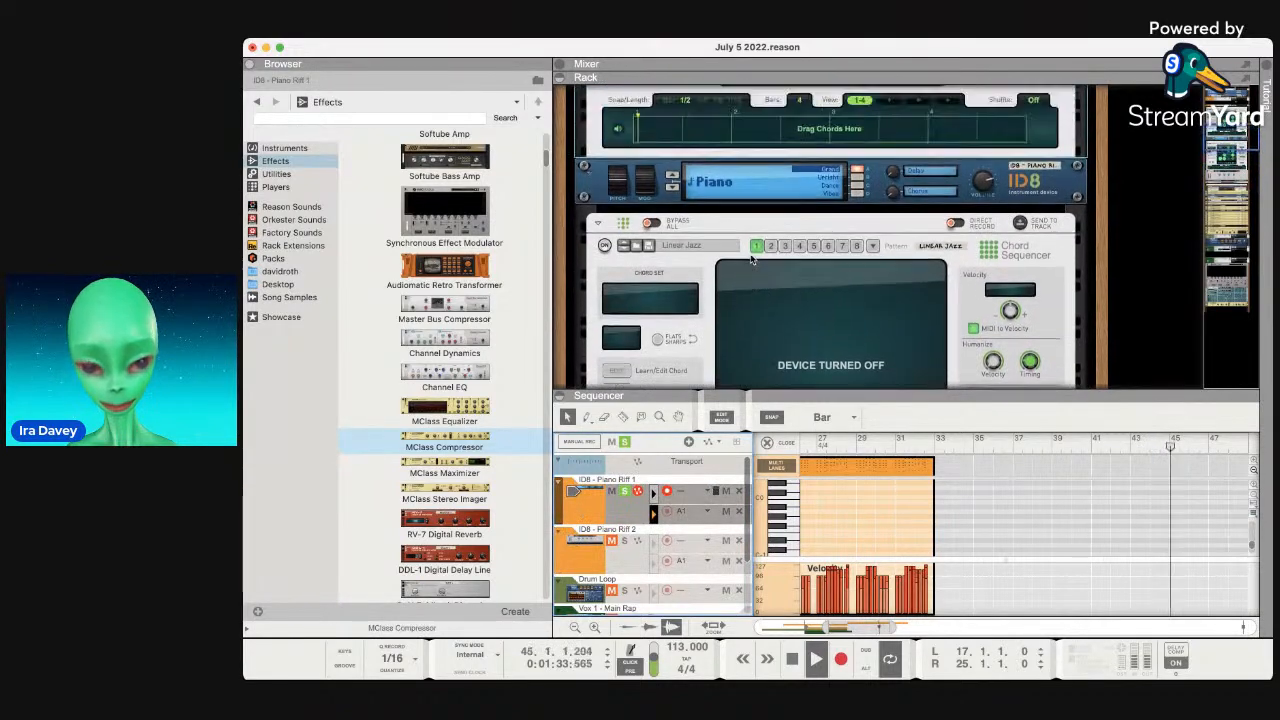
{"action": "scroll", "coordinate": [751, 259], "scroll_direction": "up", "scroll_amount": 5}
{"action": "scroll", "coordinate": [751, 259], "scroll_direction": "down", "scroll_amount": 5}
{"action": "scroll", "coordinate": [751, 259], "scroll_direction": "down", "scroll_amount": 4}
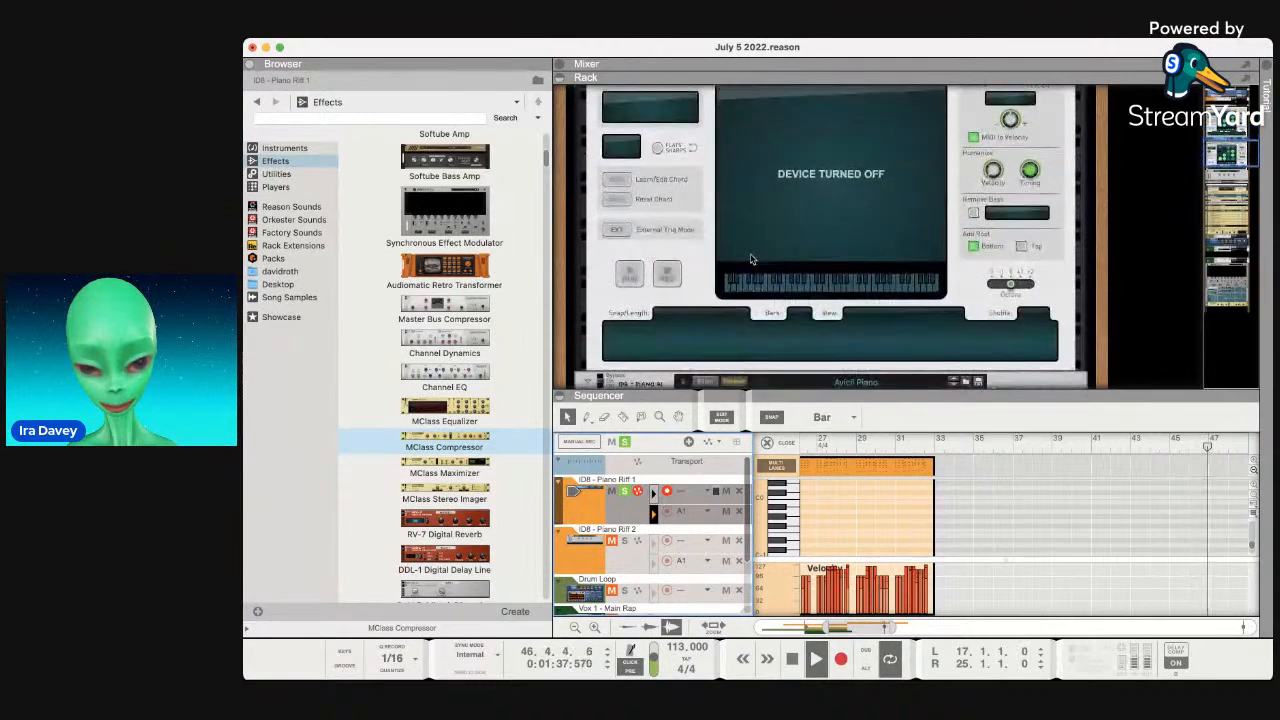
{"action": "scroll", "coordinate": [689, 313], "scroll_direction": "down", "scroll_amount": 2}
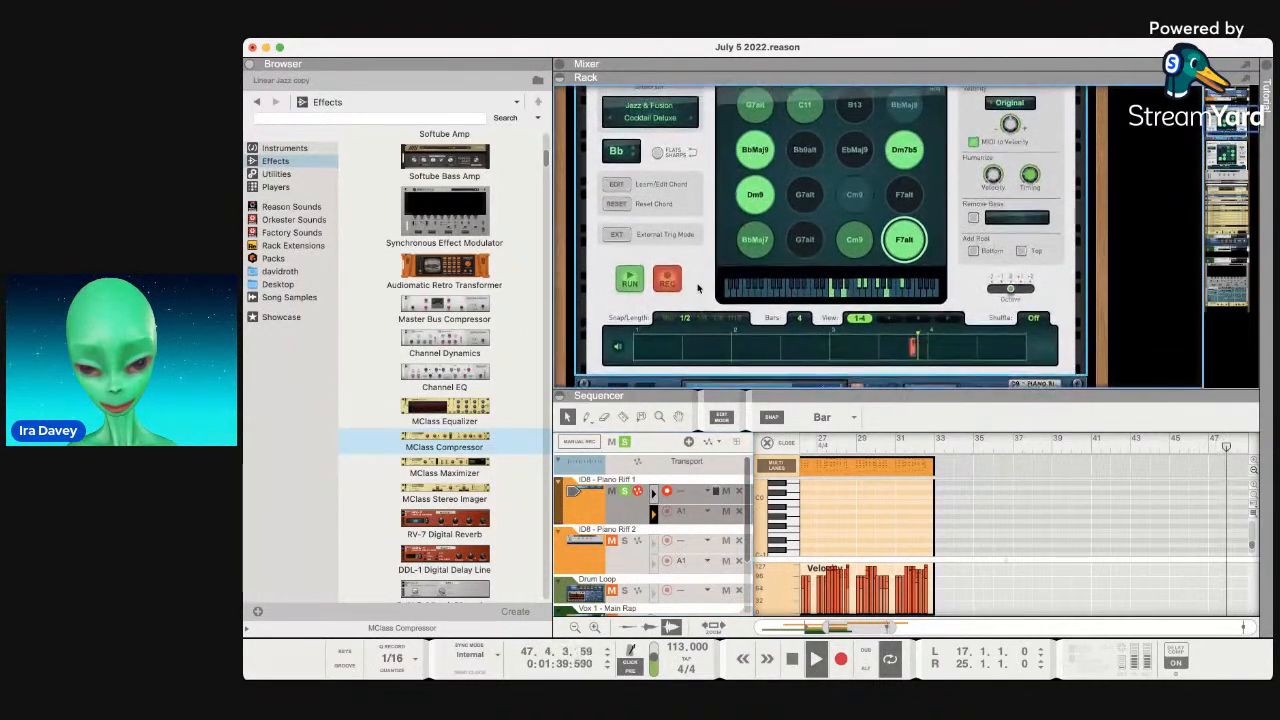
{"action": "key", "text": "space"}
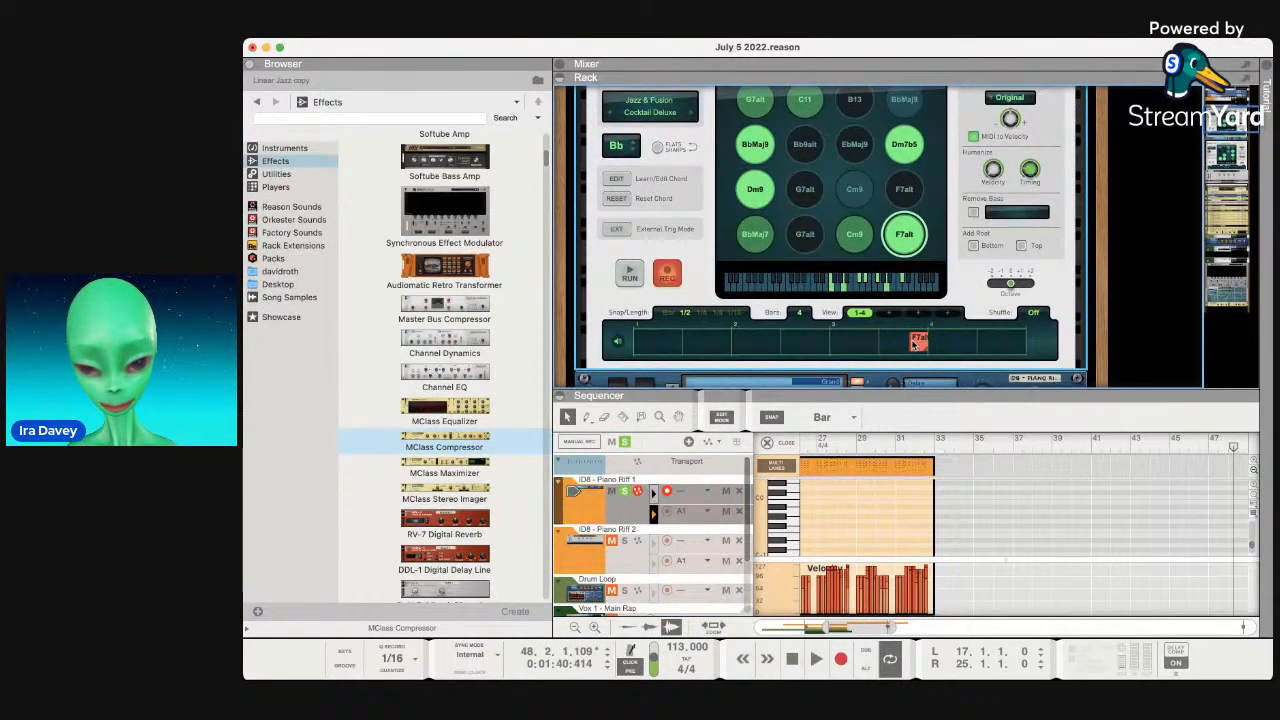
Focus the Chord Sequencer device and look over its panel.
{"action": "left_click", "coordinate": [725, 301]}
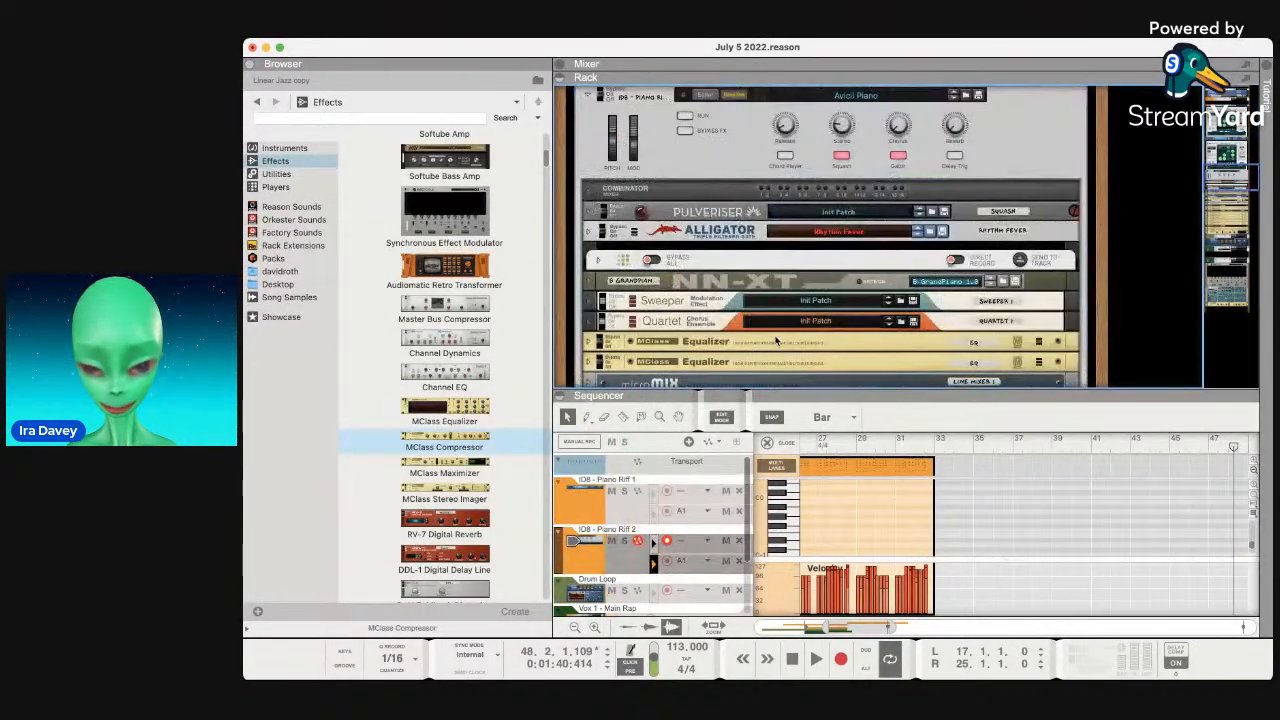
{"action": "scroll", "coordinate": [776, 341], "scroll_direction": "up", "scroll_amount": 3}
{"action": "scroll", "coordinate": [776, 341], "scroll_direction": "down", "scroll_amount": 5}
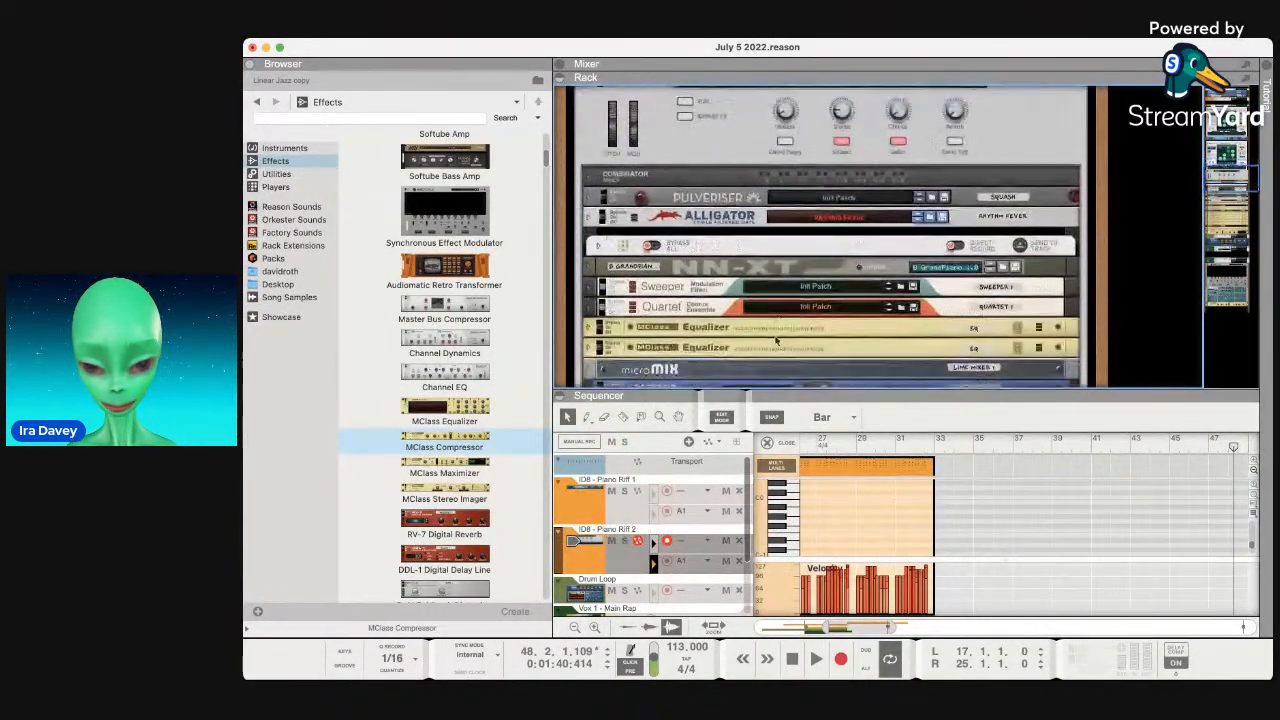
{"action": "scroll", "coordinate": [776, 341], "scroll_direction": "down", "scroll_amount": 1}
{"action": "scroll", "coordinate": [776, 341], "scroll_direction": "up", "scroll_amount": 3}
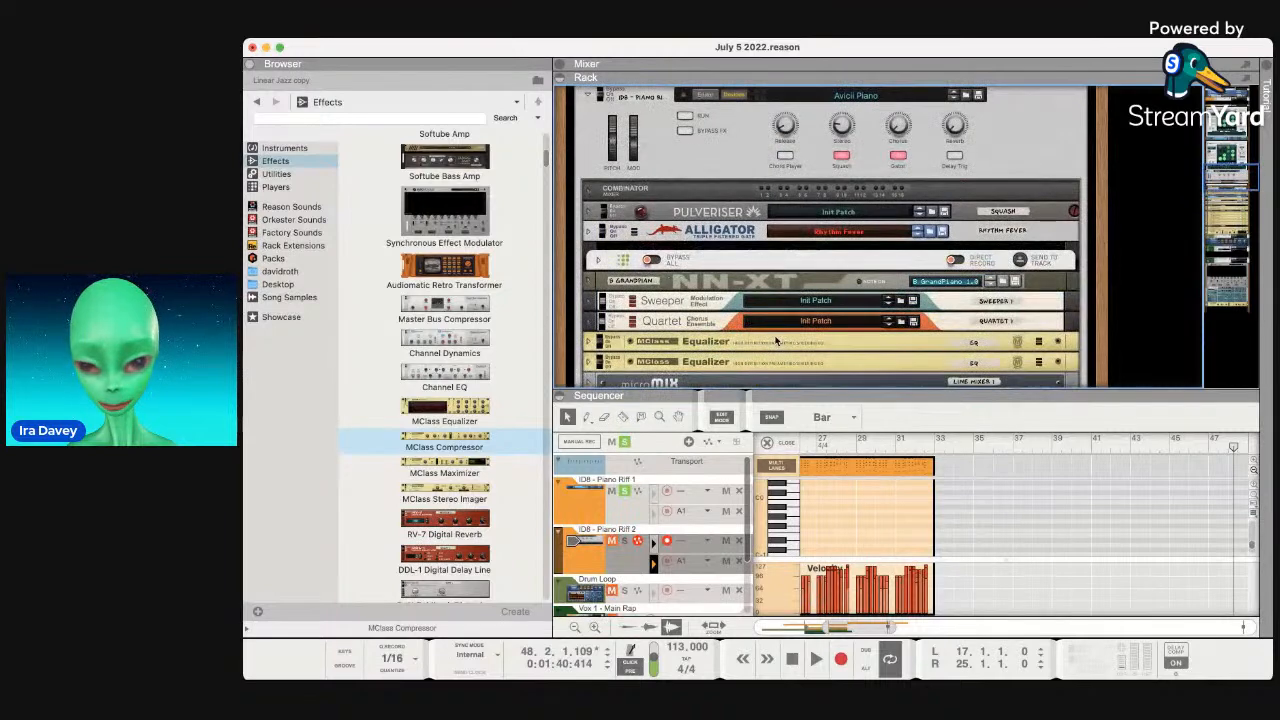
{"action": "scroll", "coordinate": [783, 327], "scroll_direction": "up", "scroll_amount": 15}
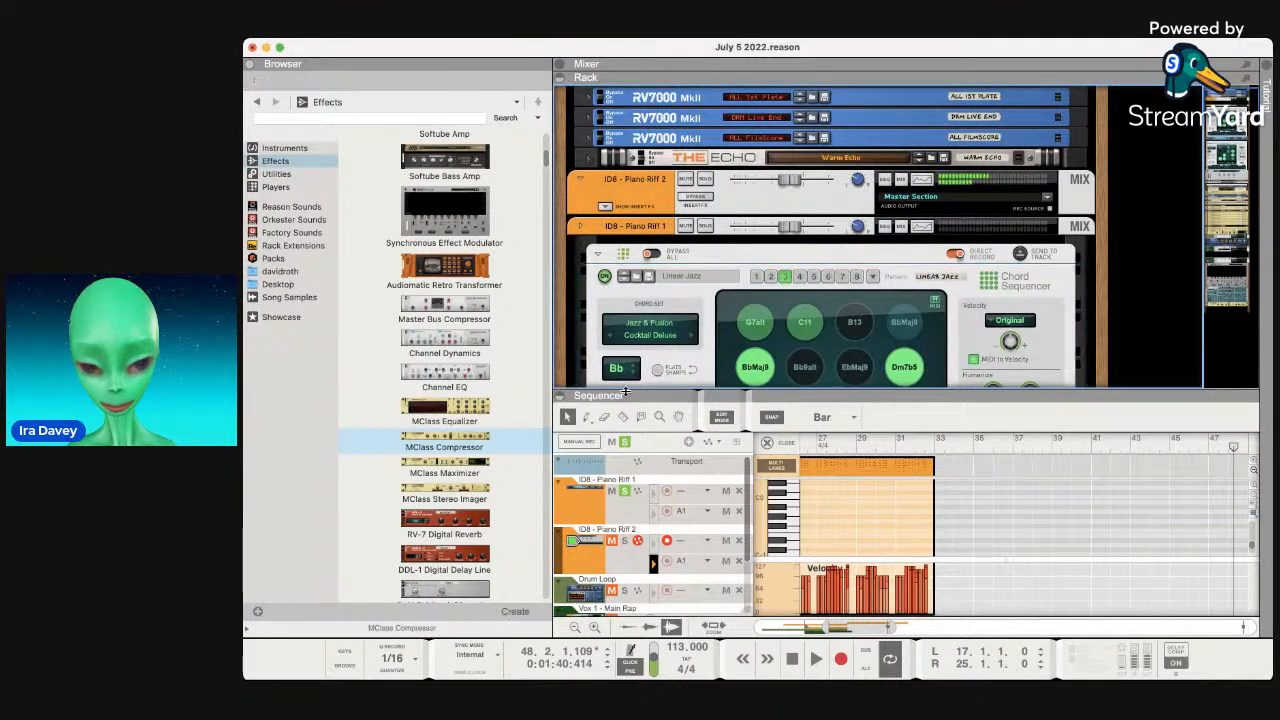
Select the Piano Riff 1 track and play it back, checking the note editor.
{"action": "left_click", "coordinate": [598, 511]}
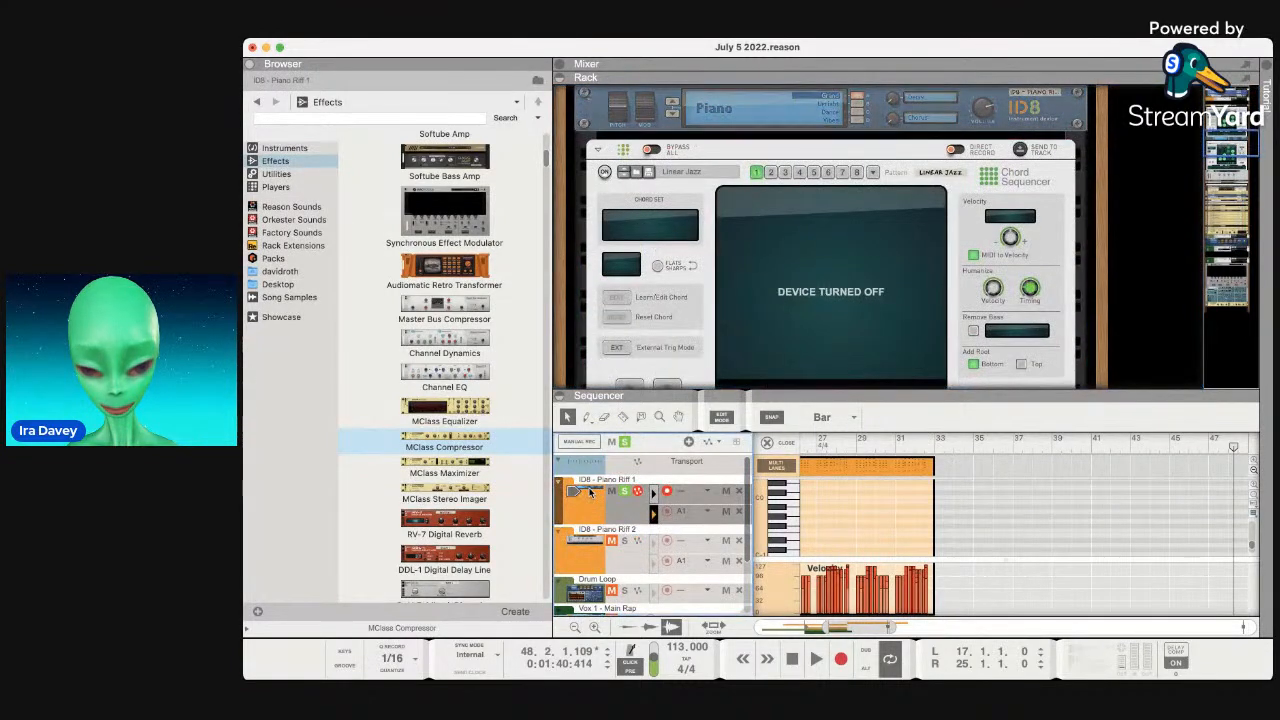
{"action": "key", "text": "space"}
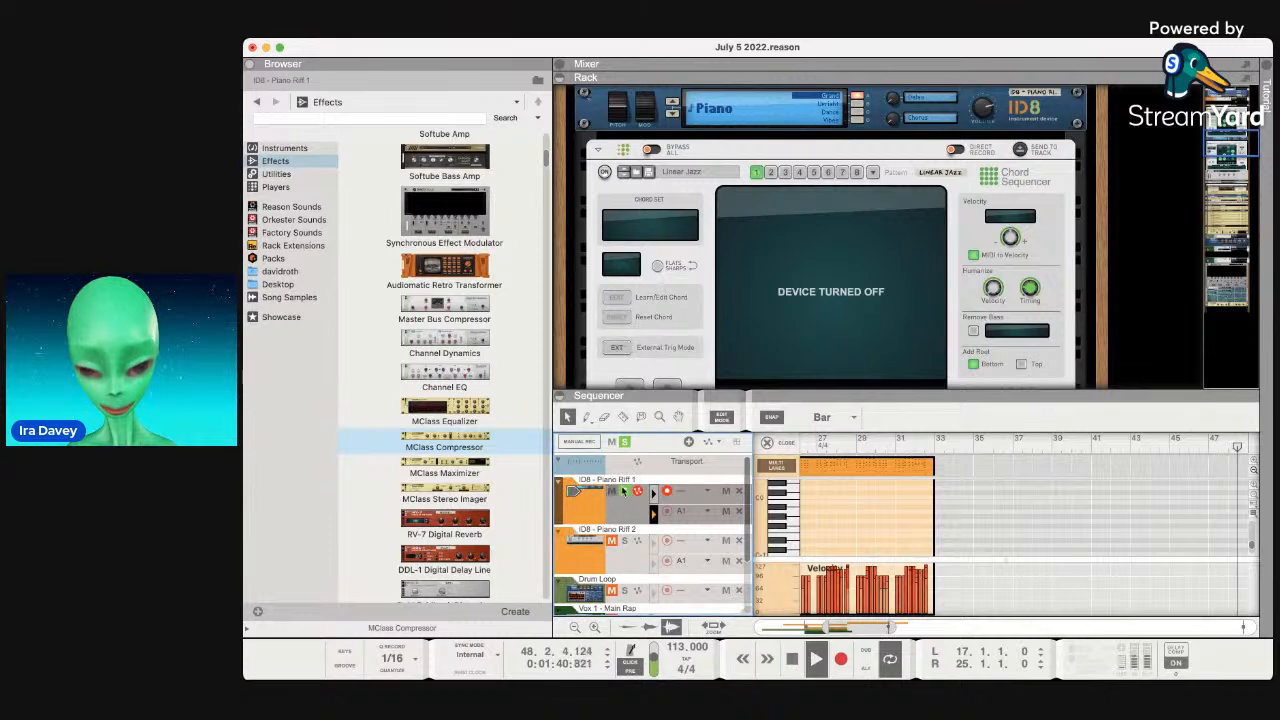
{"action": "scroll", "coordinate": [831, 492], "scroll_direction": "down", "scroll_amount": 2}
{"action": "scroll", "coordinate": [831, 493], "scroll_direction": "left", "scroll_amount": 3}
{"action": "scroll", "coordinate": [831, 494], "scroll_direction": "right", "scroll_amount": 1}
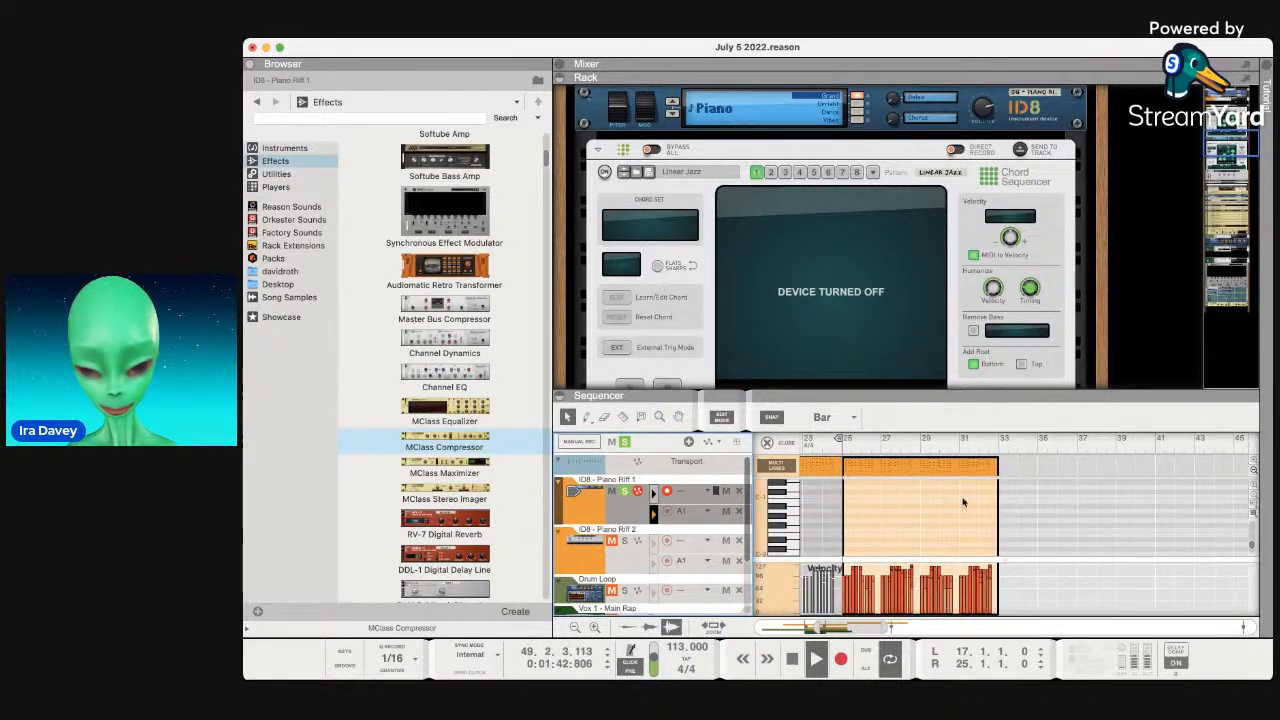
{"action": "left_click", "coordinate": [1009, 503]}
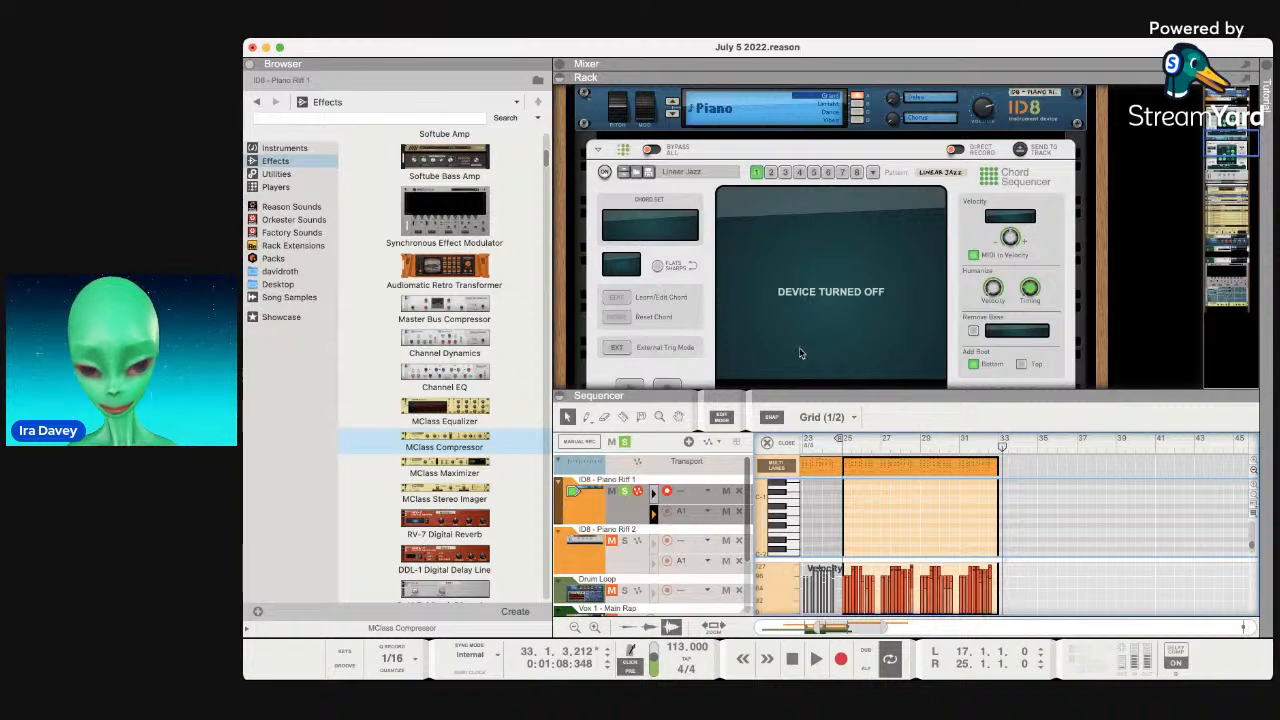
{"action": "left_click", "coordinate": [579, 512]}
{"action": "scroll", "coordinate": [668, 327], "scroll_direction": "up", "scroll_amount": 3}
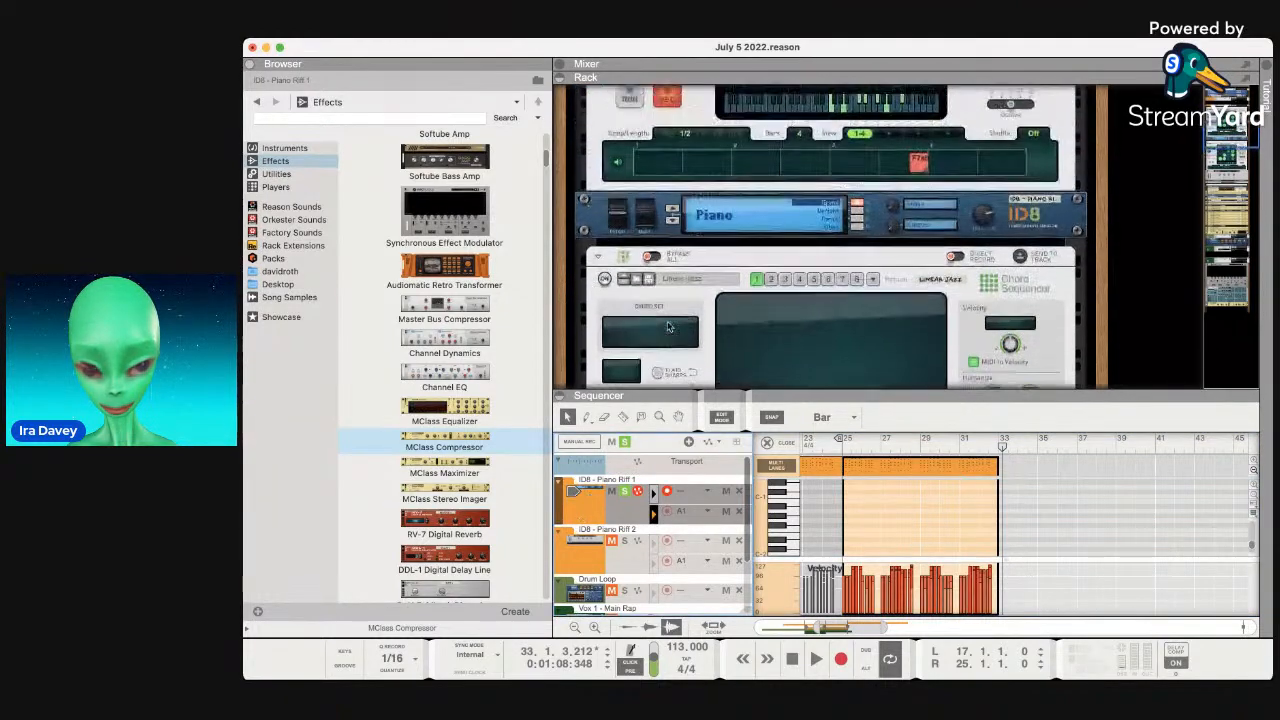
{"action": "scroll", "coordinate": [668, 327], "scroll_direction": "down", "scroll_amount": 4}
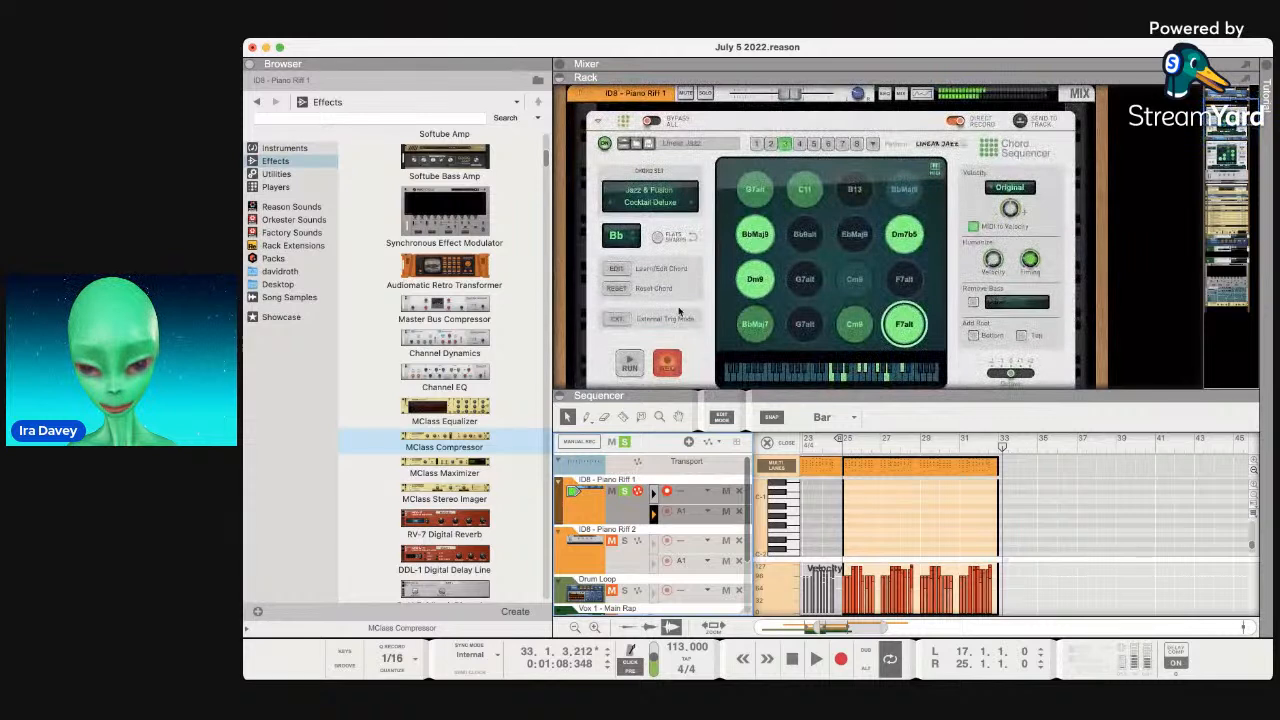
{"action": "scroll", "coordinate": [733, 278], "scroll_direction": "down", "scroll_amount": 2}
Record chords from bar 33, then undo them and remove the leftover Cm9 block.
{"action": "left_click_drag", "start_coordinate": [910, 373], "coordinate": [912, 370]}
{"action": "double_click", "coordinate": [912, 358]}
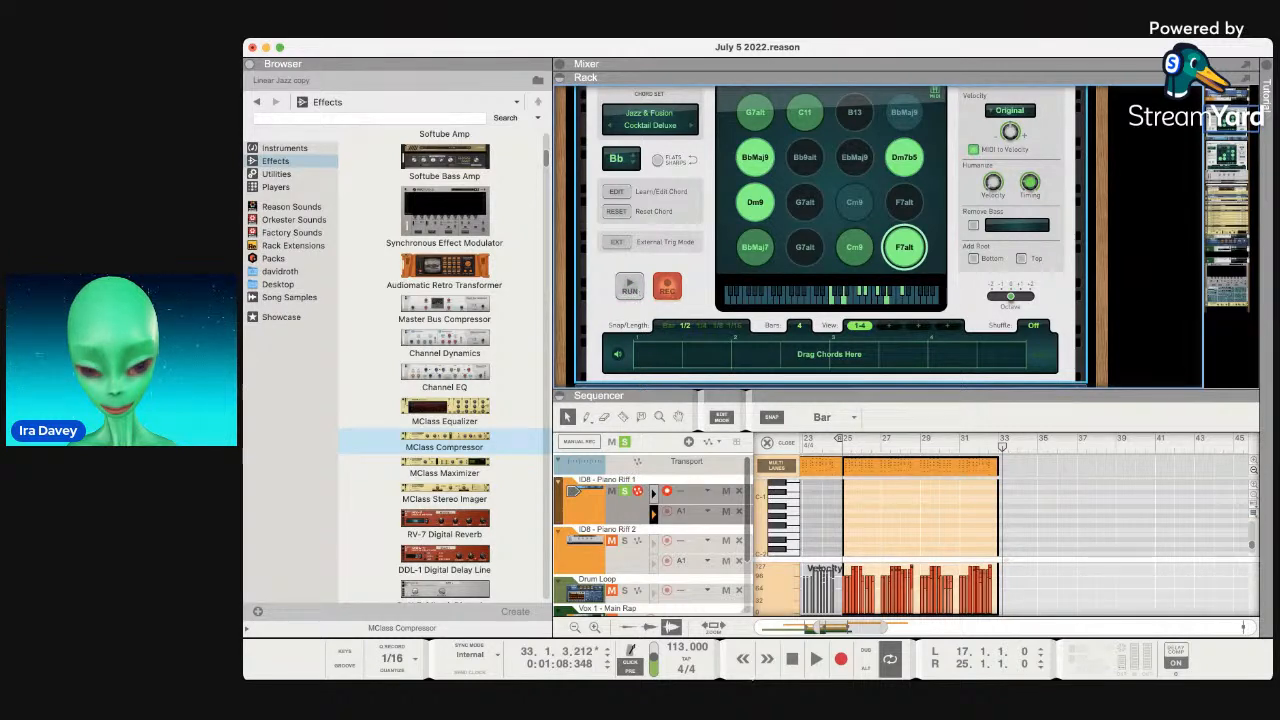
{"action": "left_click", "coordinate": [1005, 449]}
{"action": "left_click", "coordinate": [843, 662]}
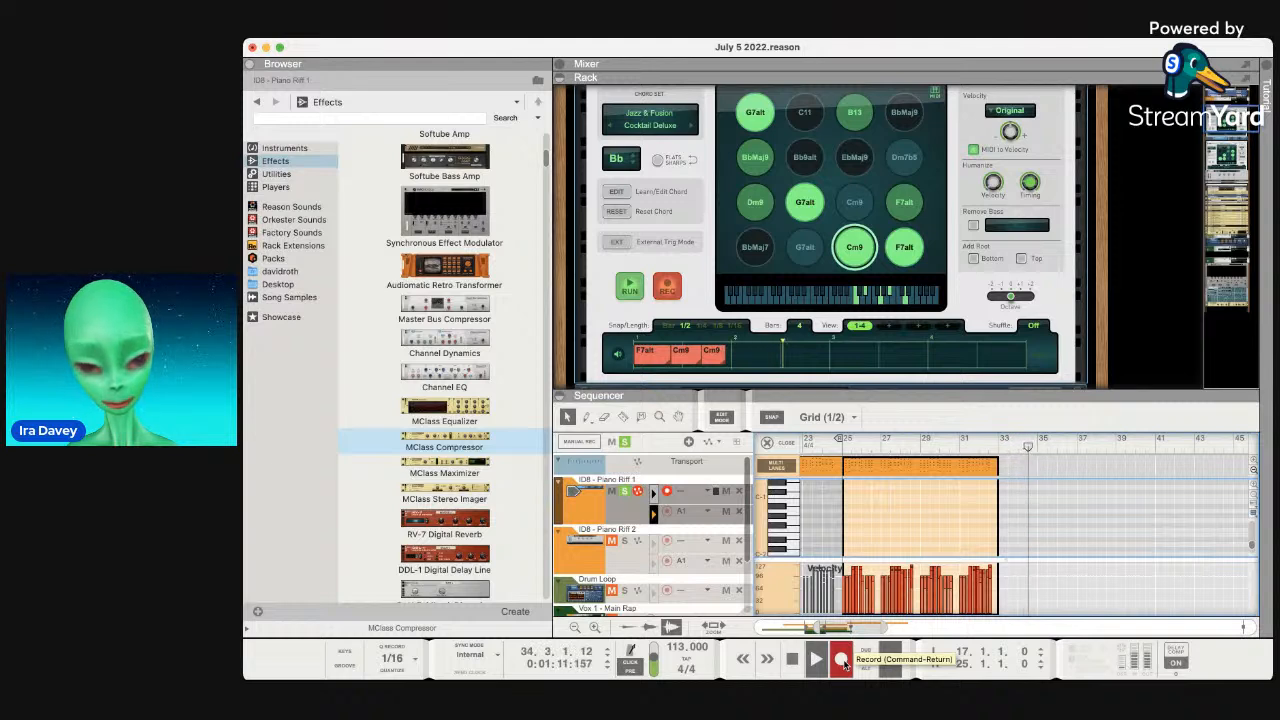
{"action": "key", "text": "space"}
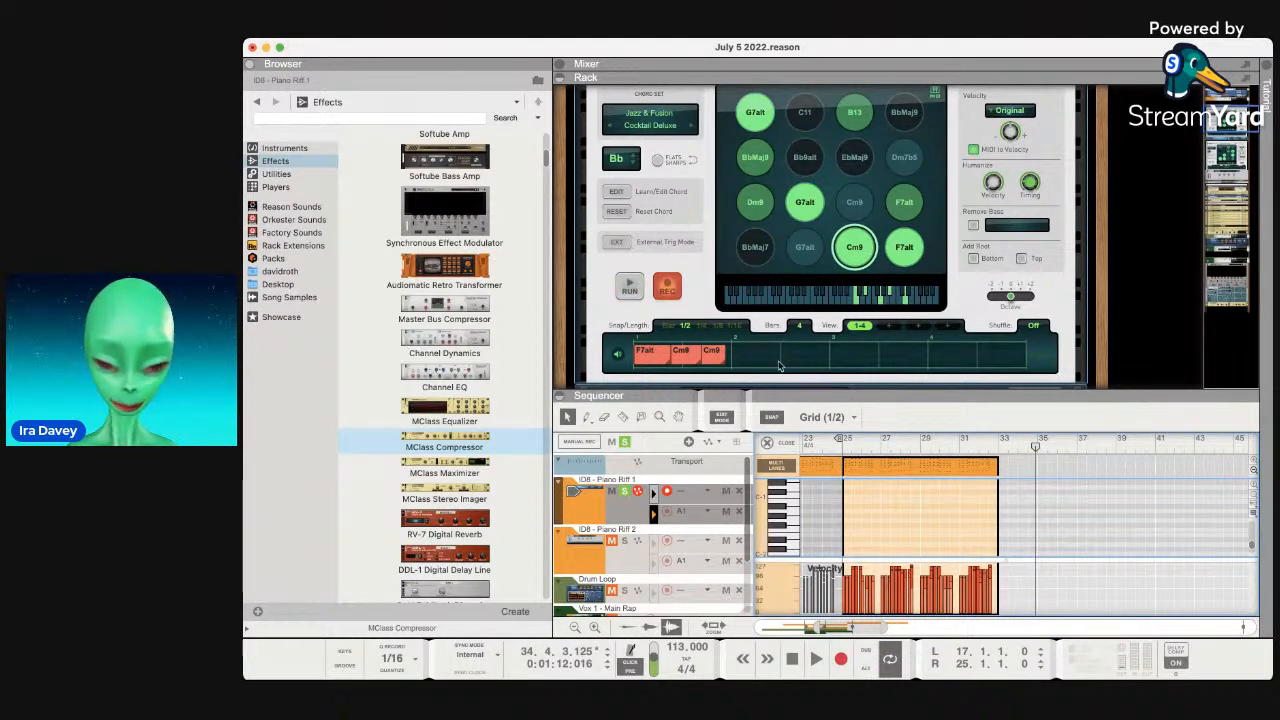
{"action": "left_click", "coordinate": [658, 358]}
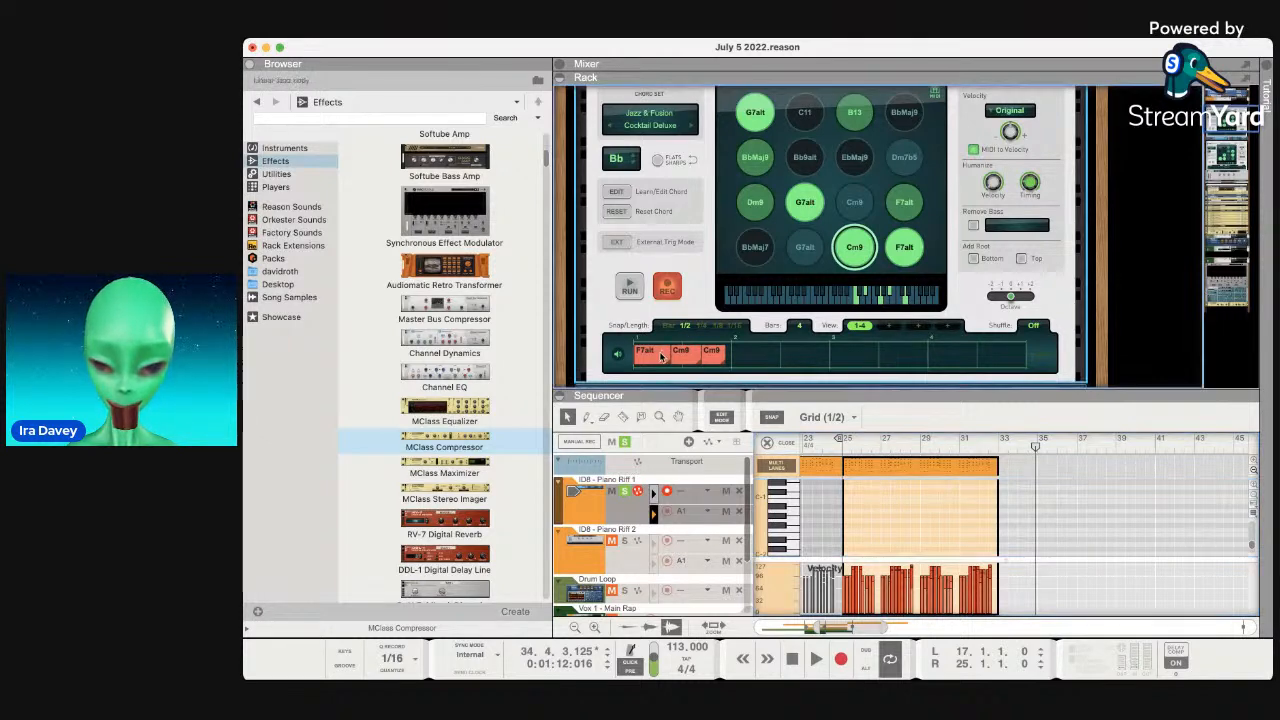
{"action": "key", "text": "super+z"}
{"action": "left_click", "coordinate": [674, 358]}
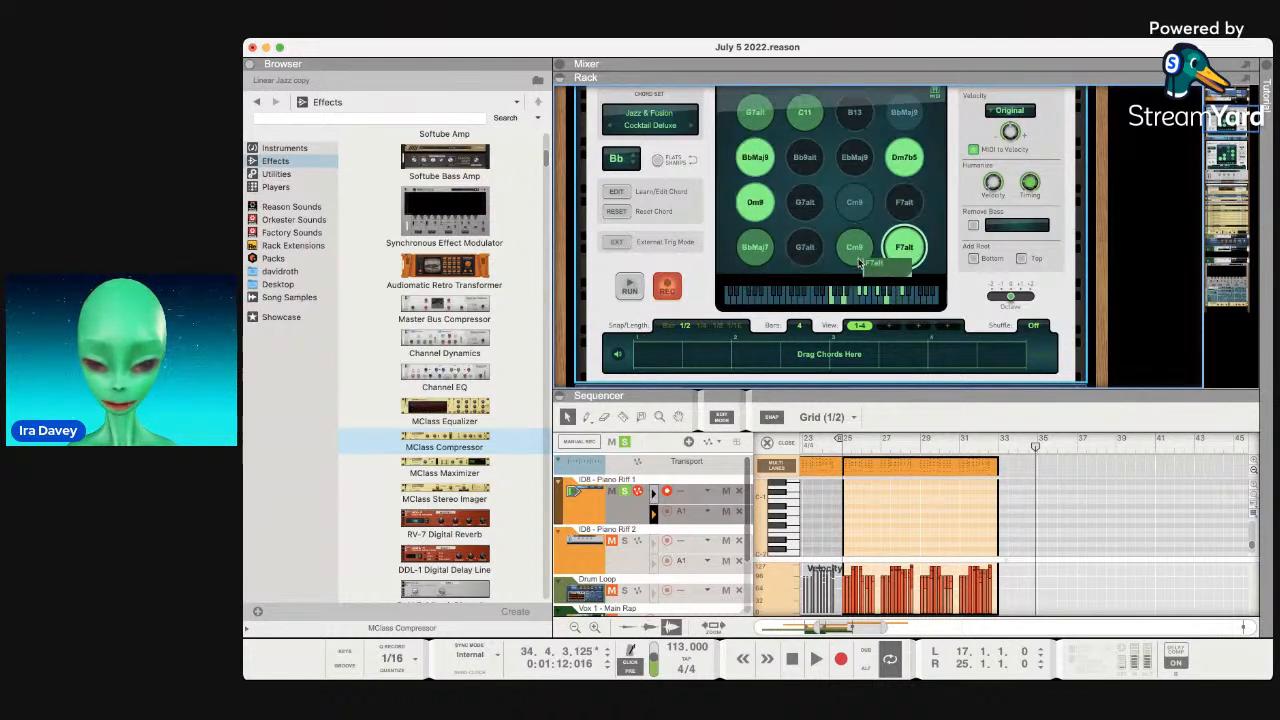
Put a single F7alt chord in the pattern lane and play from bar 33.
{"action": "left_click", "coordinate": [641, 360]}
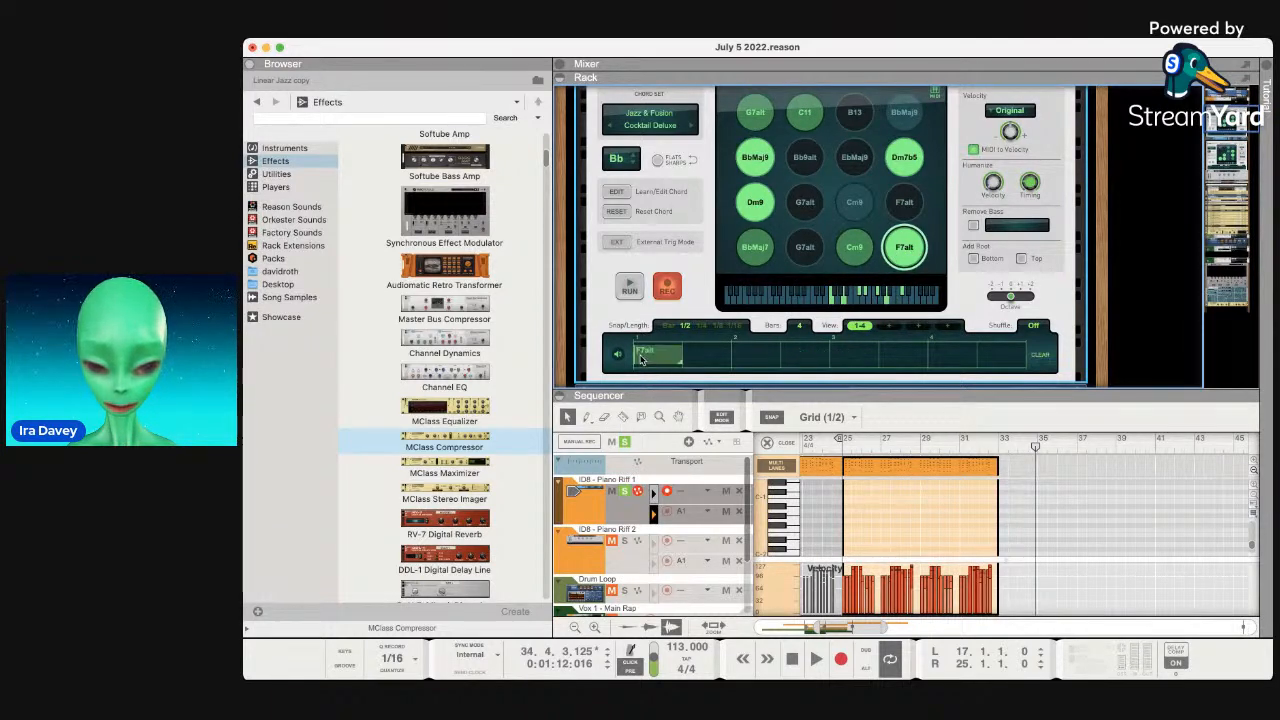
{"action": "key", "text": "space"}
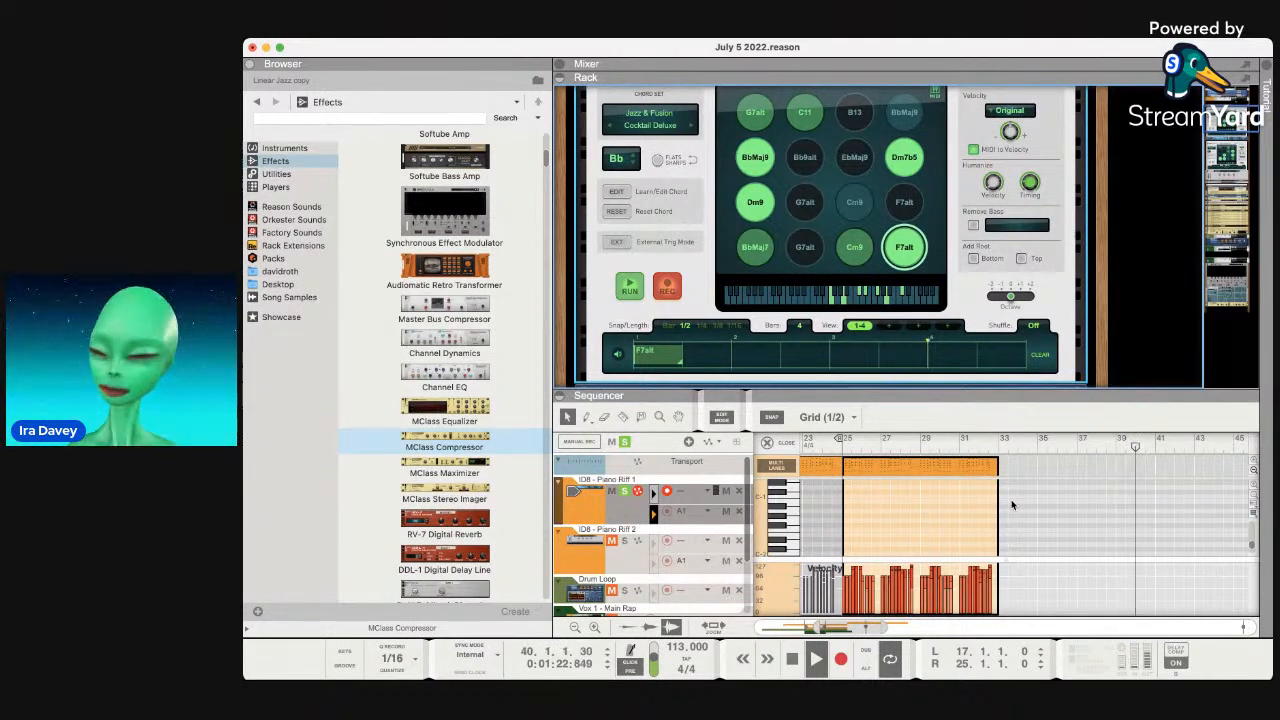
{"action": "key", "text": "space"}
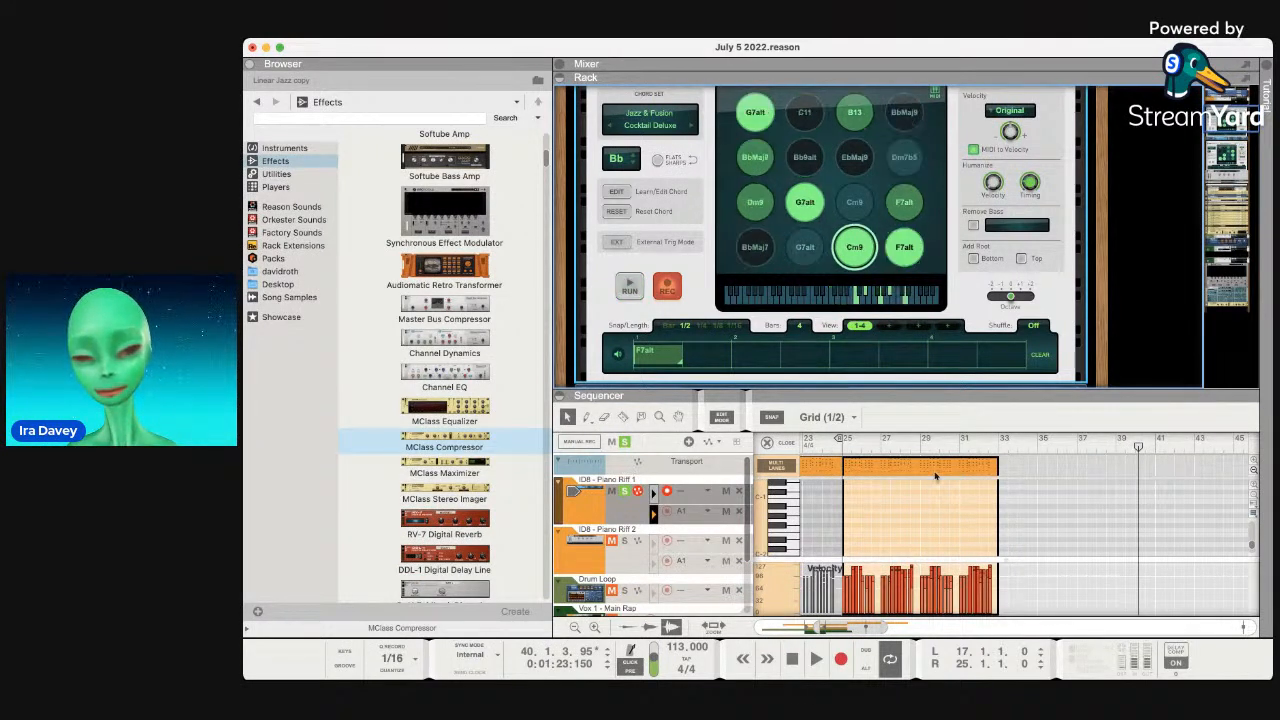
{"action": "double_click", "coordinate": [674, 351]}
{"action": "double_click", "coordinate": [644, 360]}
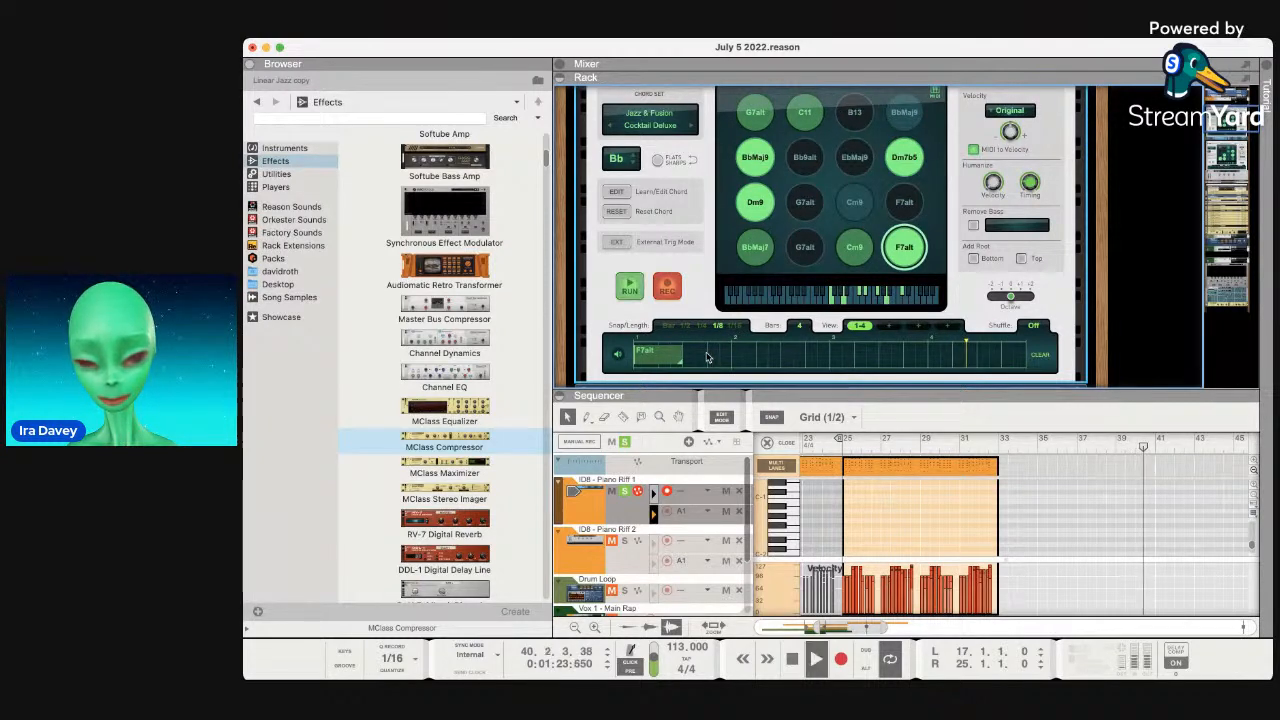
{"action": "left_click", "coordinate": [997, 446]}
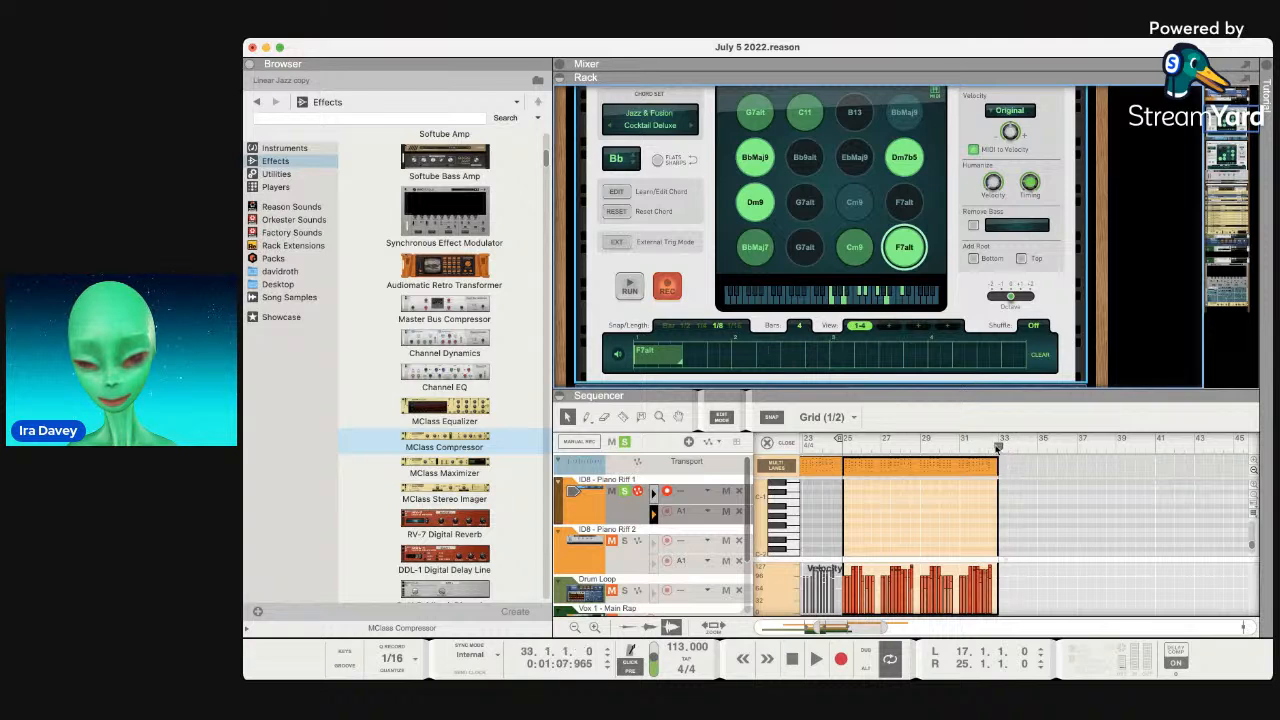
{"action": "key", "text": "space"}
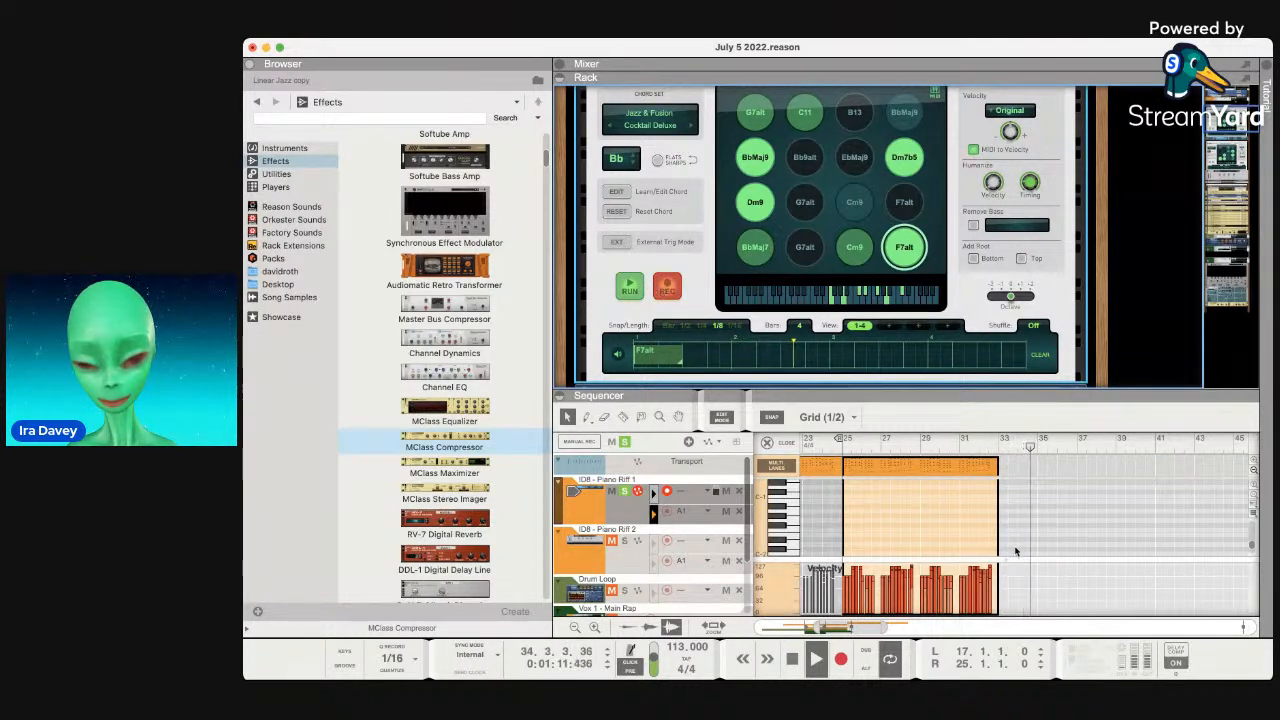
{"action": "scroll", "coordinate": [1016, 551], "scroll_direction": "left", "scroll_amount": 1}
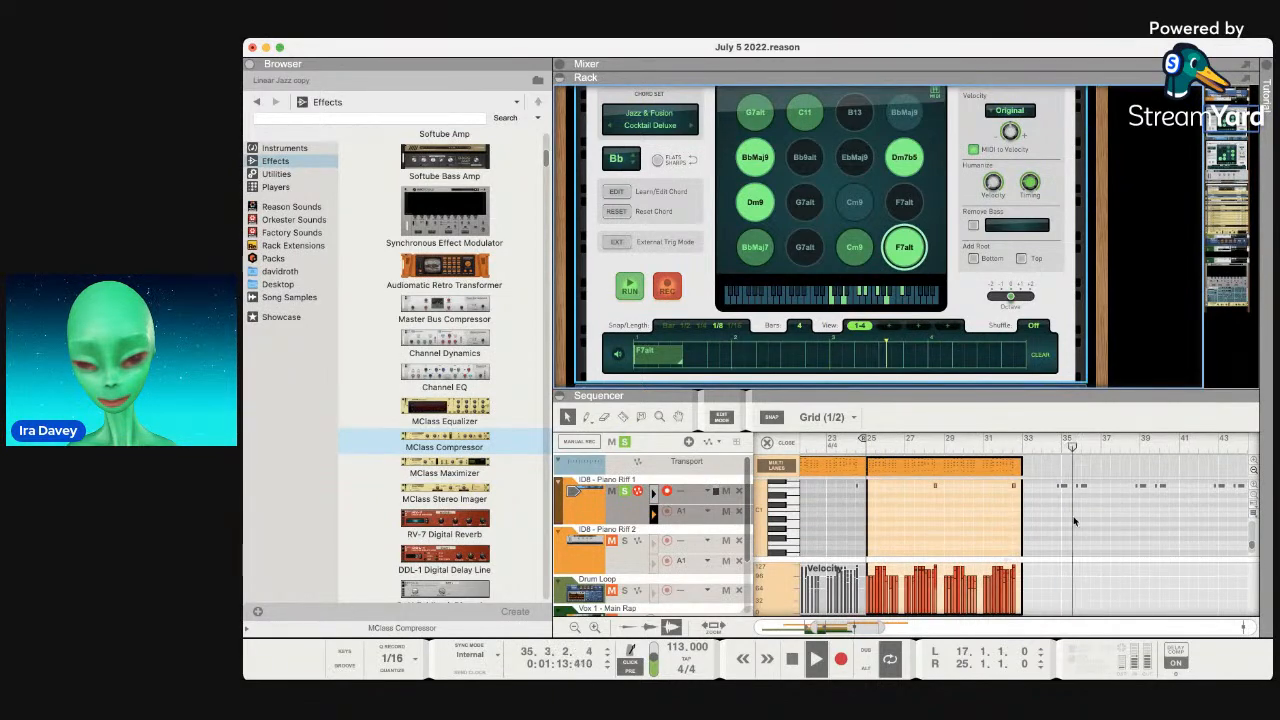
Enlarge the sequencer and delete the narrow clip at bar 33.
{"action": "scroll", "coordinate": [1074, 521], "scroll_direction": "down", "scroll_amount": 4}
{"action": "scroll", "coordinate": [1074, 521], "scroll_direction": "right", "scroll_amount": 3}
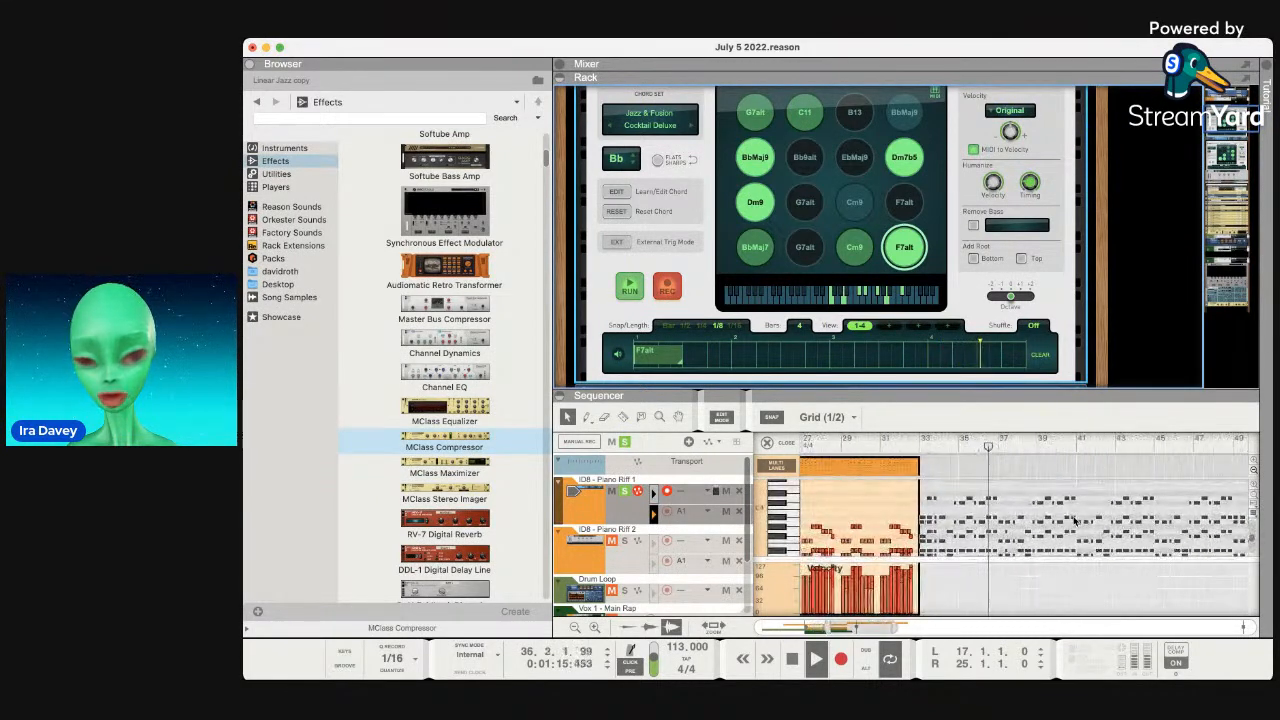
{"action": "left_click_drag", "start_coordinate": [1014, 391], "coordinate": [1014, 167]}
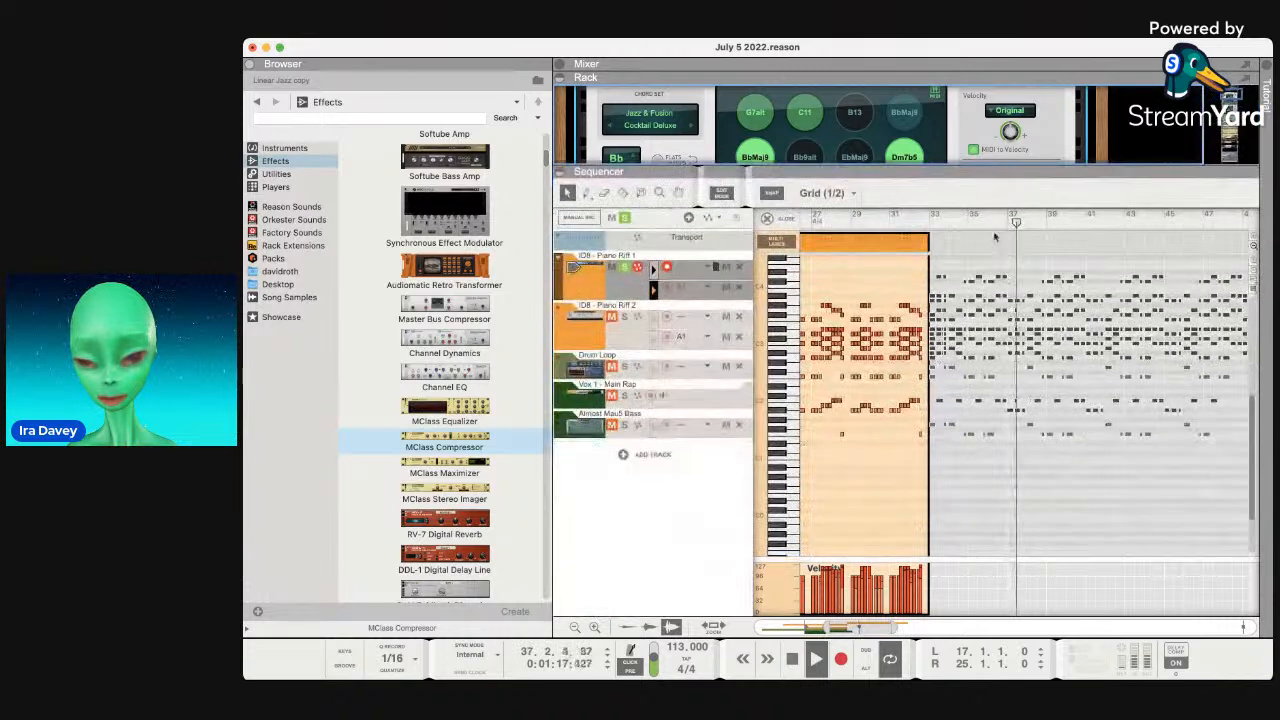
{"action": "left_click", "coordinate": [938, 242]}
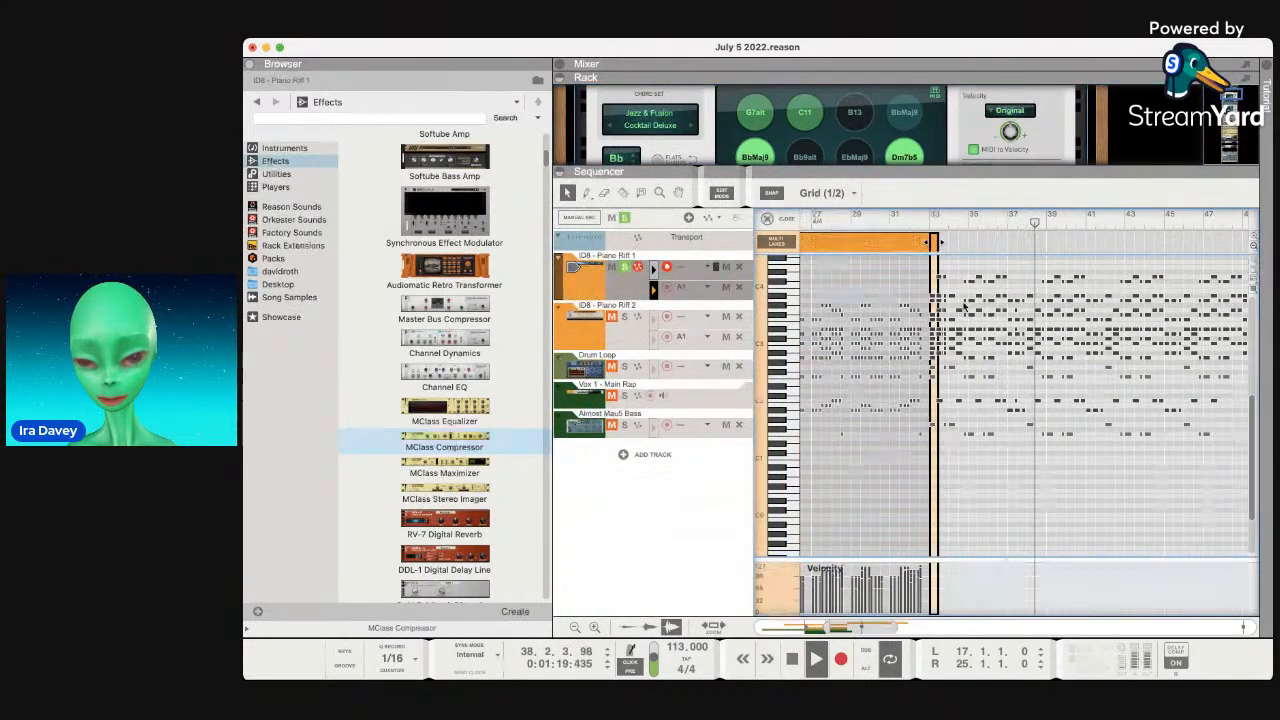
{"action": "left_click", "coordinate": [935, 243]}
{"action": "key", "text": "Delete"}
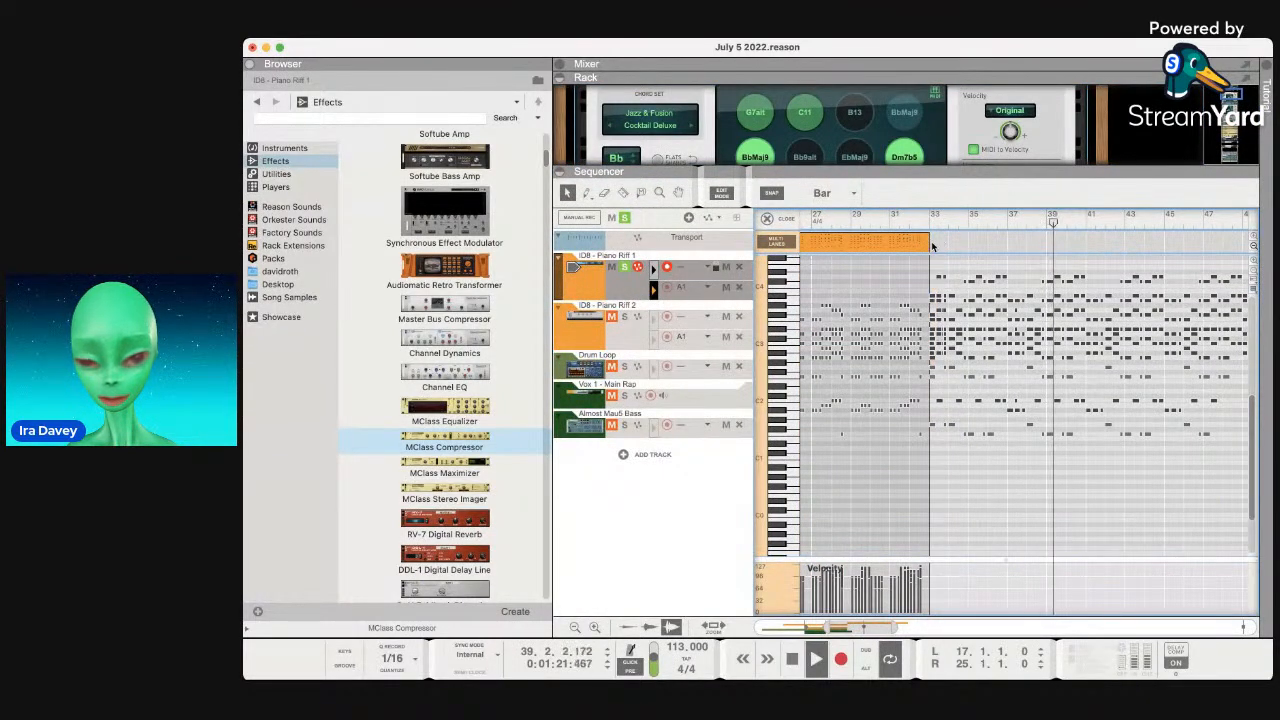
Delete the recorded notes and the long clip starting at bar 33.
{"action": "left_click_drag", "start_coordinate": [933, 264], "coordinate": [1193, 484]}
{"action": "double_click", "coordinate": [1080, 311]}
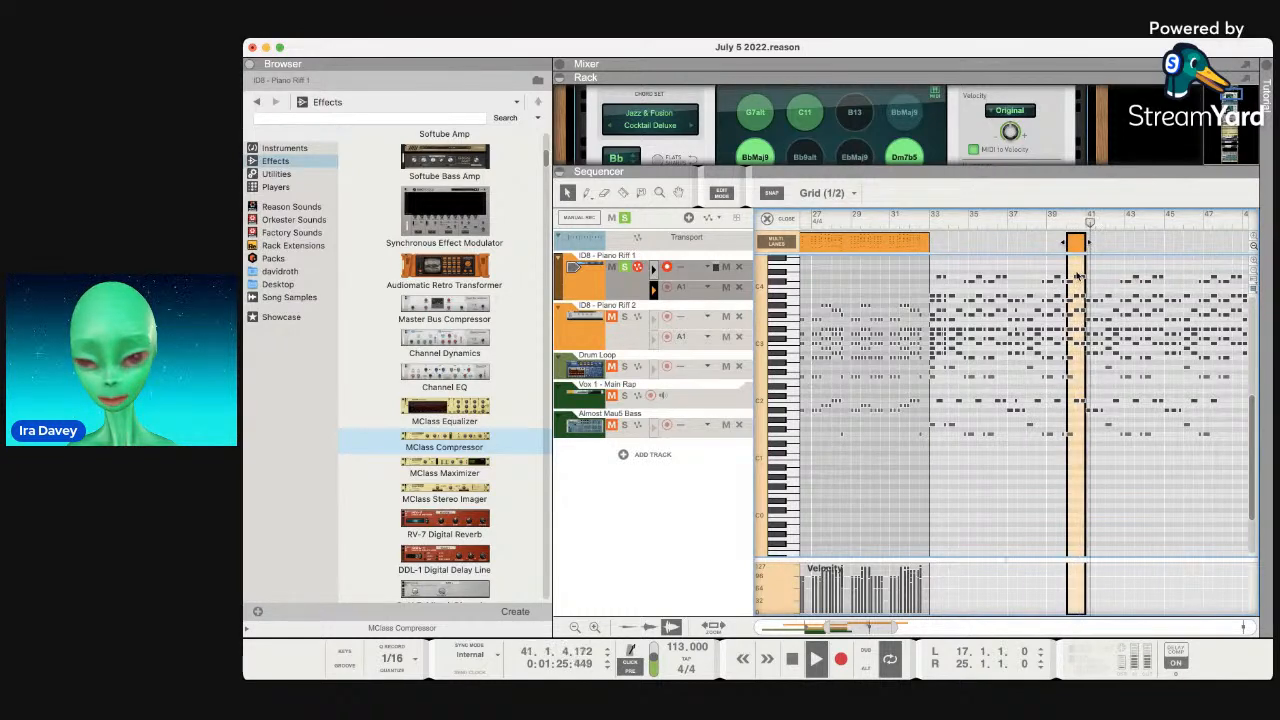
{"action": "double_click", "coordinate": [1076, 278]}
{"action": "key", "text": "Delete"}
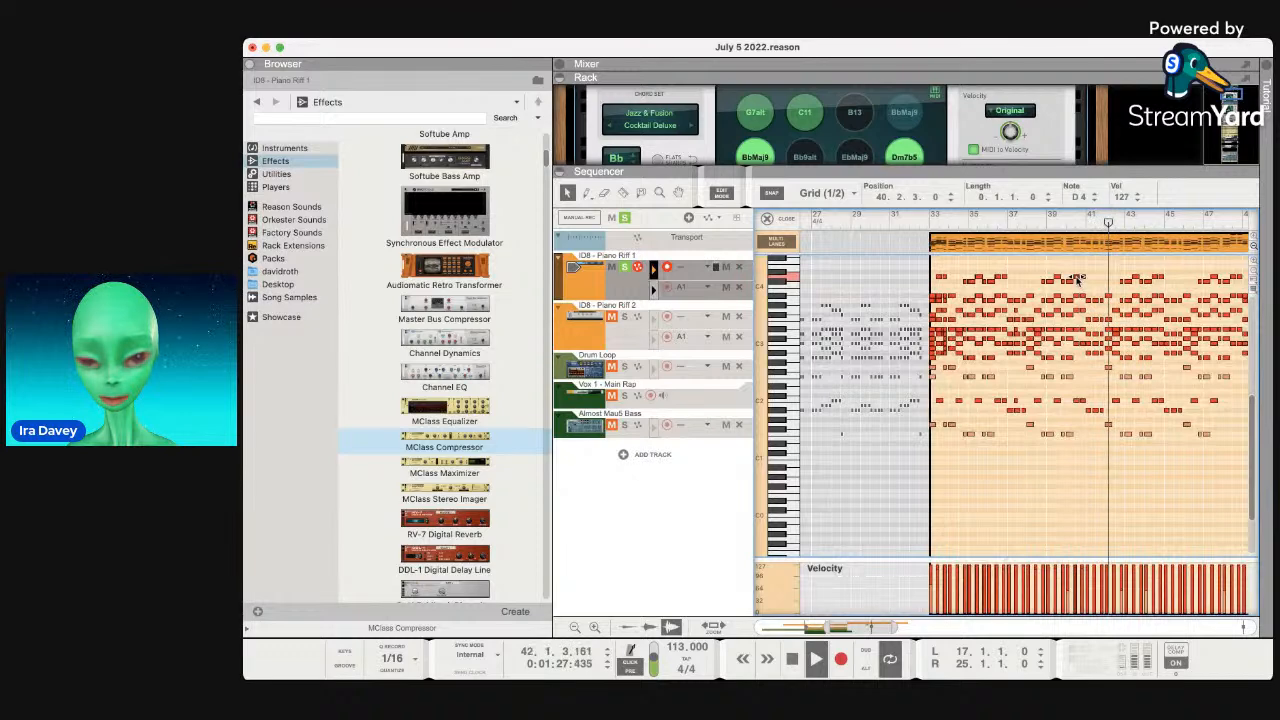
{"action": "left_click", "coordinate": [1030, 241]}
{"action": "key", "text": "Delete"}
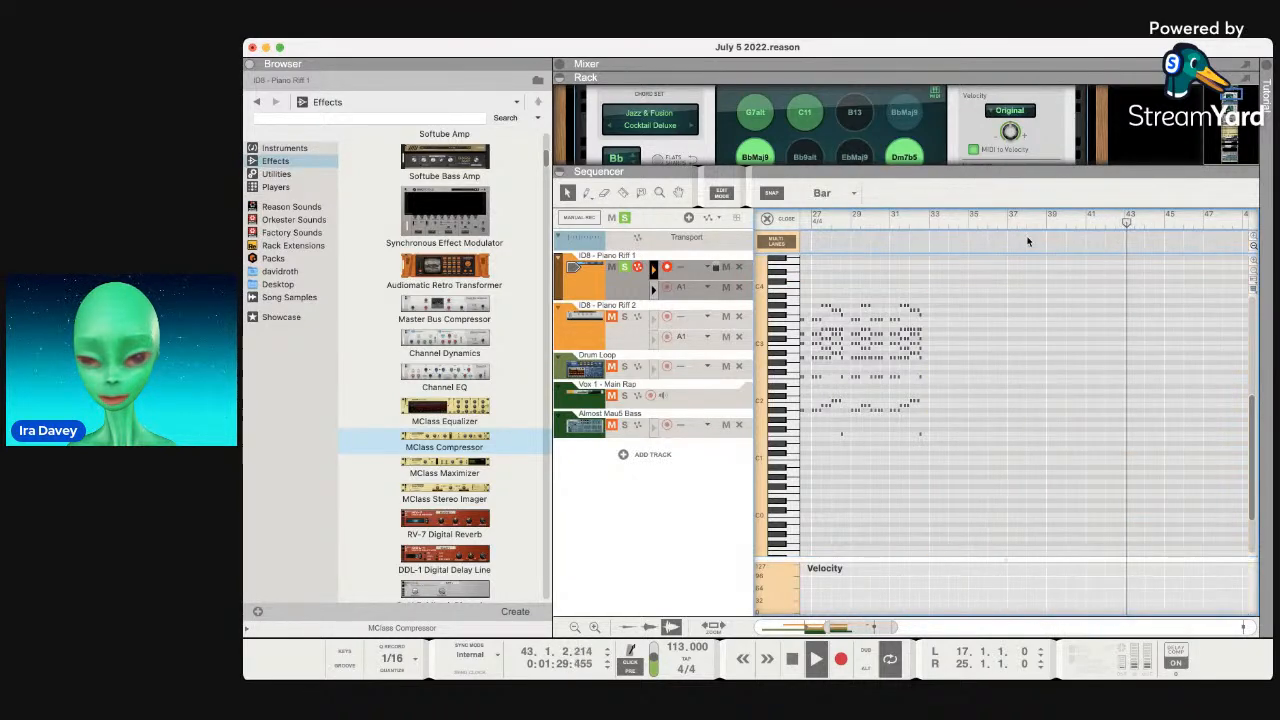
Stop playback at bar 33 and enlarge the rack to show the chord player.
{"action": "left_click", "coordinate": [929, 222]}
{"action": "key", "text": "space"}
{"action": "left_click", "coordinate": [928, 223]}
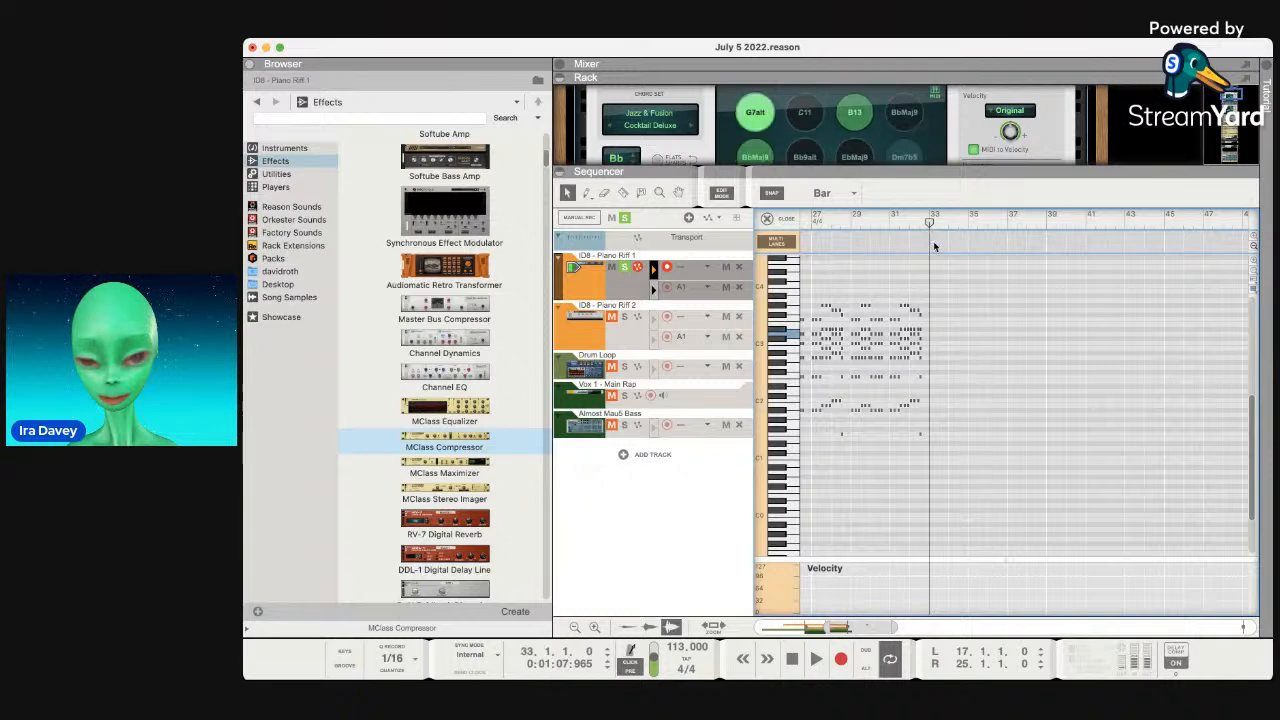
{"action": "left_click_drag", "start_coordinate": [952, 173], "coordinate": [981, 411]}
Delete the F7alt chord from the chord player's pattern.
{"action": "left_click", "coordinate": [645, 353]}
{"action": "key", "text": "Delete"}
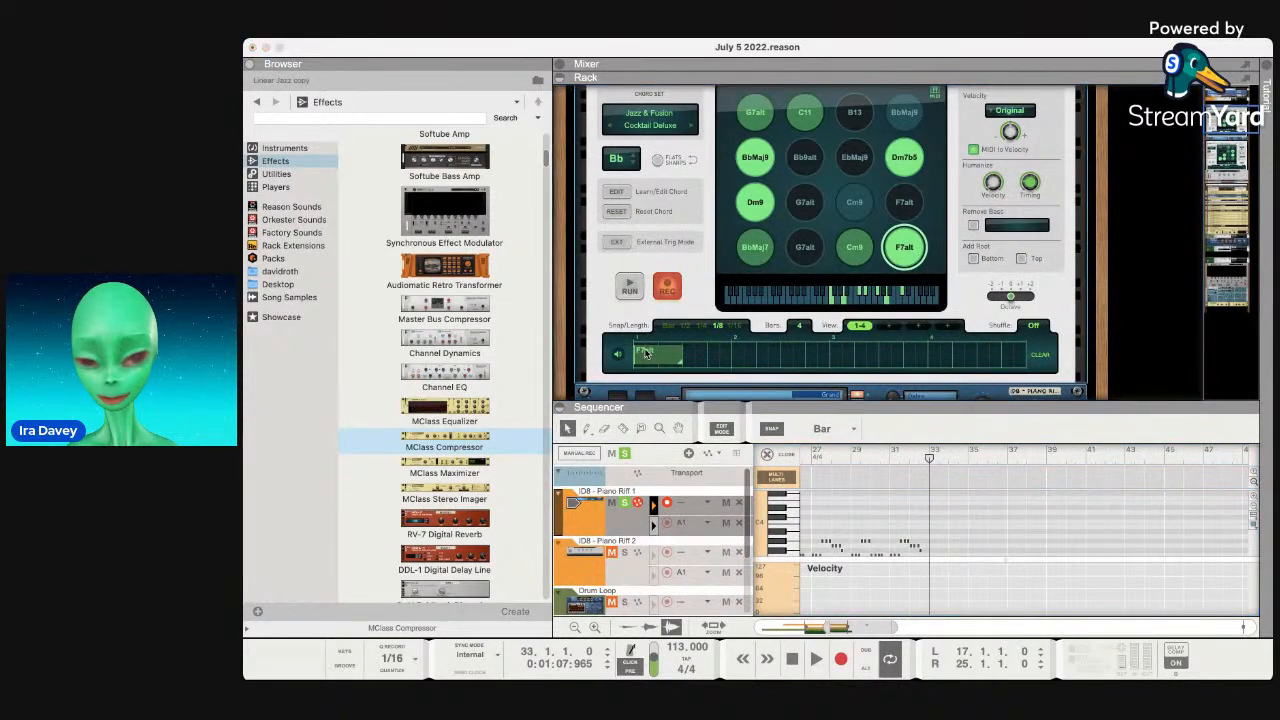
{"action": "left_click", "coordinate": [634, 365]}
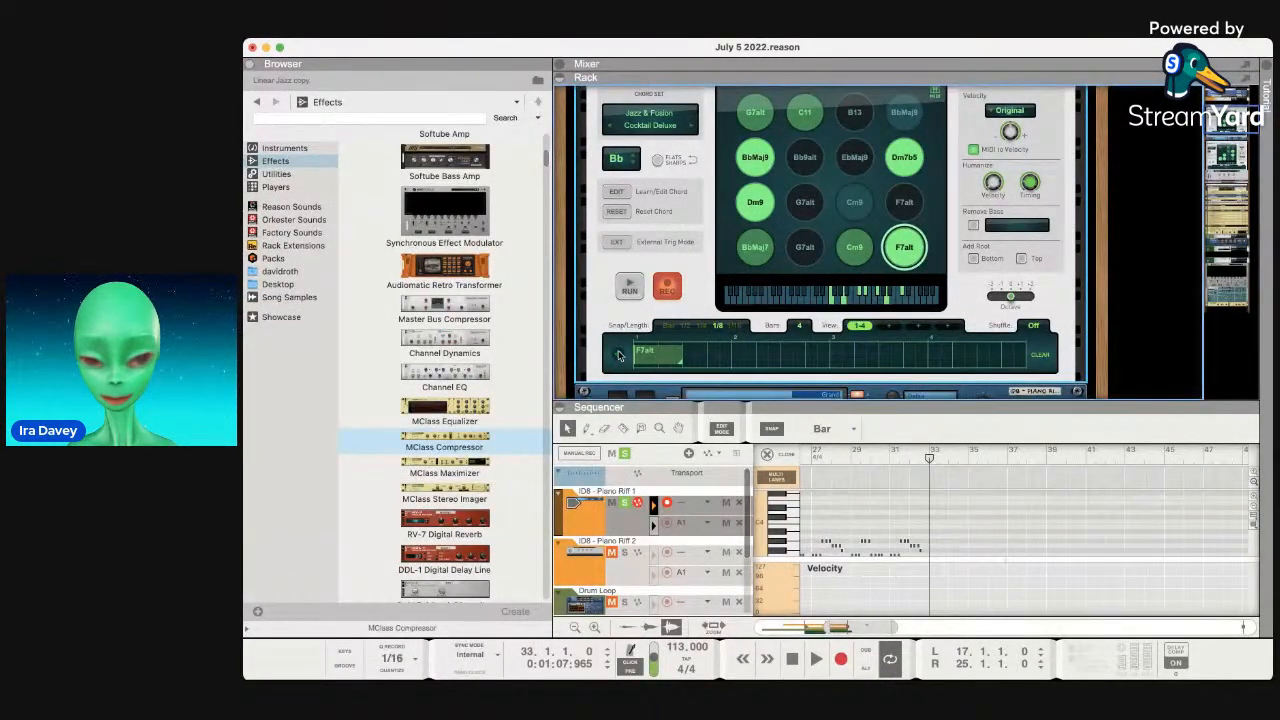
{"action": "key", "text": "Delete"}
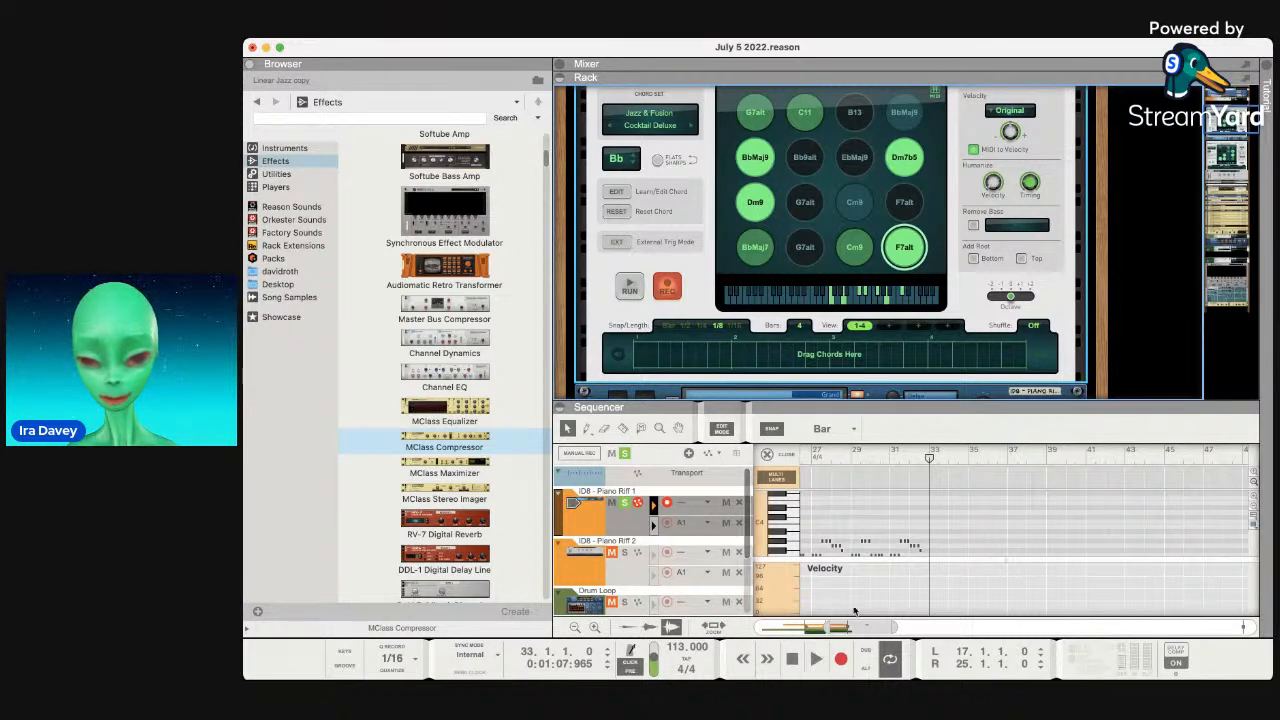
Audition the chords by playing from around bars 31–33.
{"action": "left_click", "coordinate": [815, 659]}
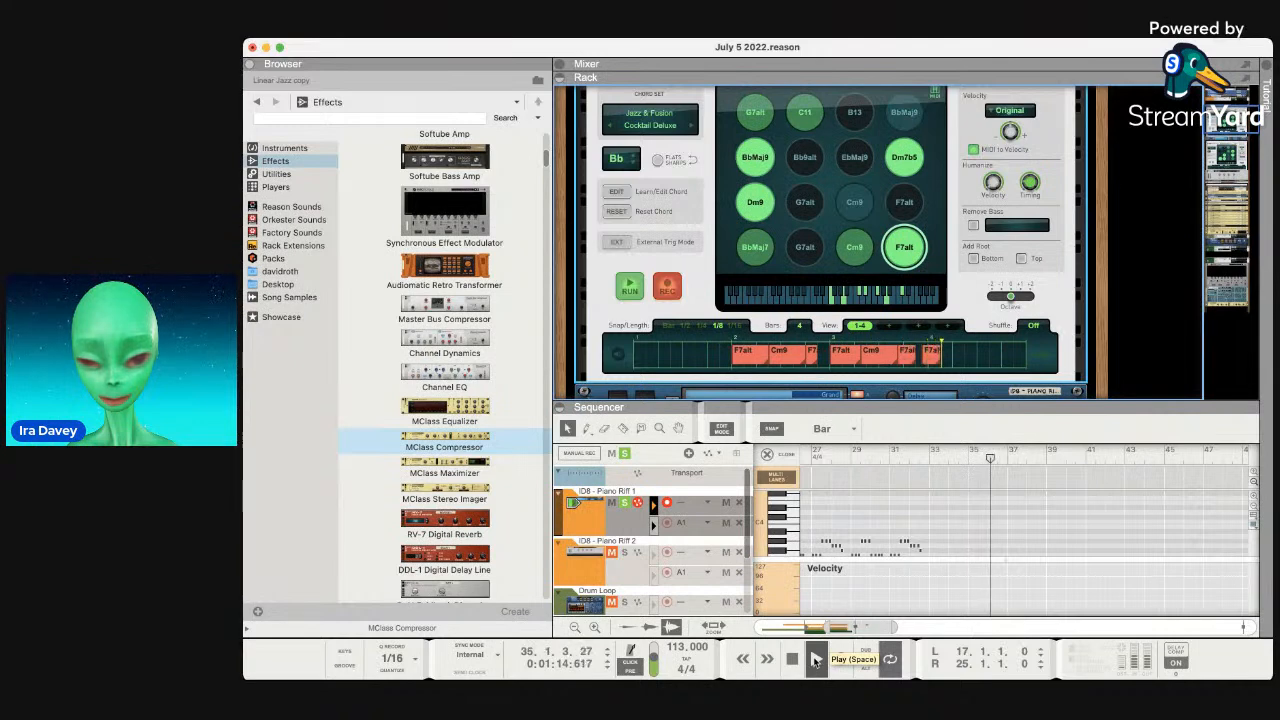
{"action": "key", "text": "space"}
{"action": "key", "text": "space"}
{"action": "key", "text": "space"}
{"action": "left_click_drag", "start_coordinate": [1000, 459], "coordinate": [876, 467]}
{"action": "key", "text": "space"}
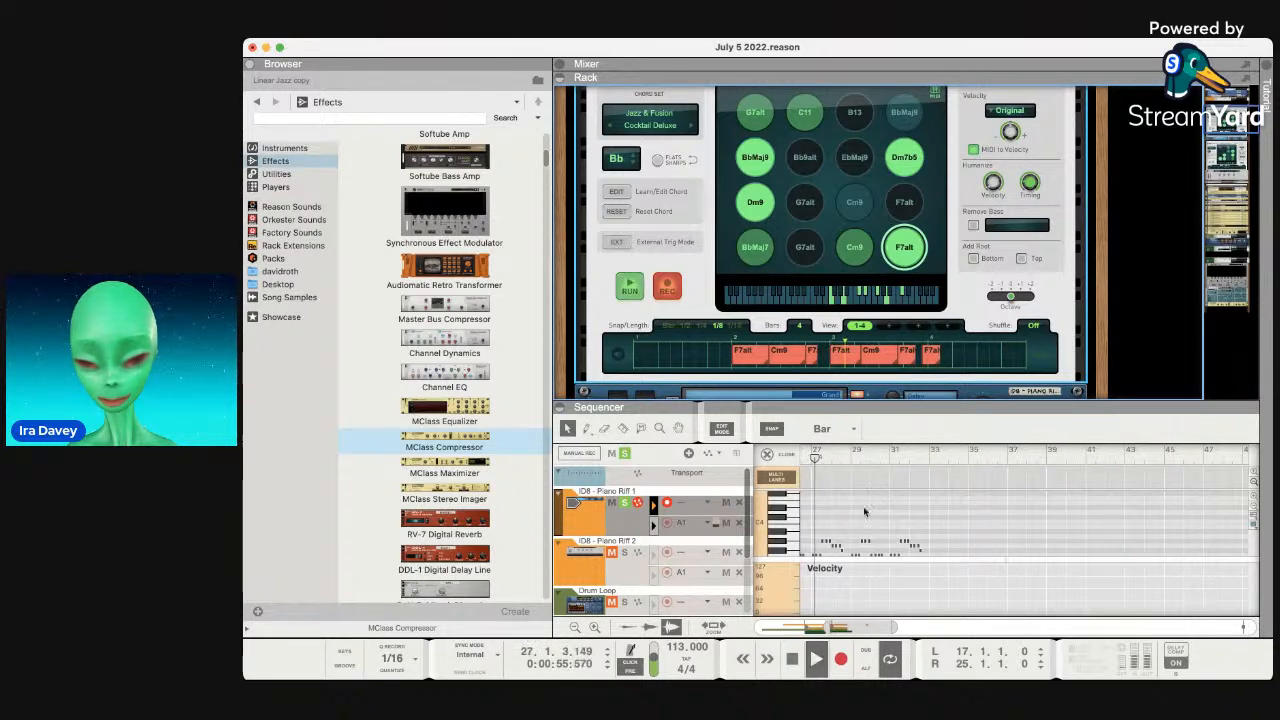
{"action": "left_click", "coordinate": [929, 458]}
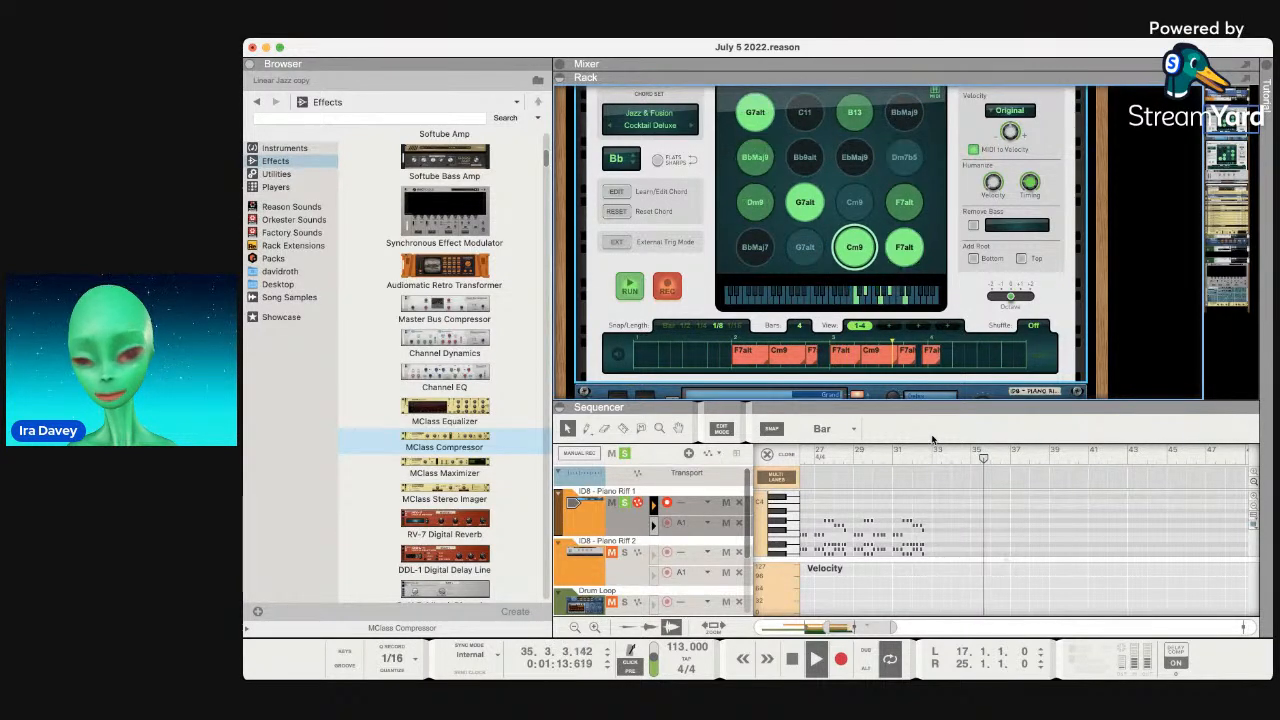
{"action": "key", "text": "space"}
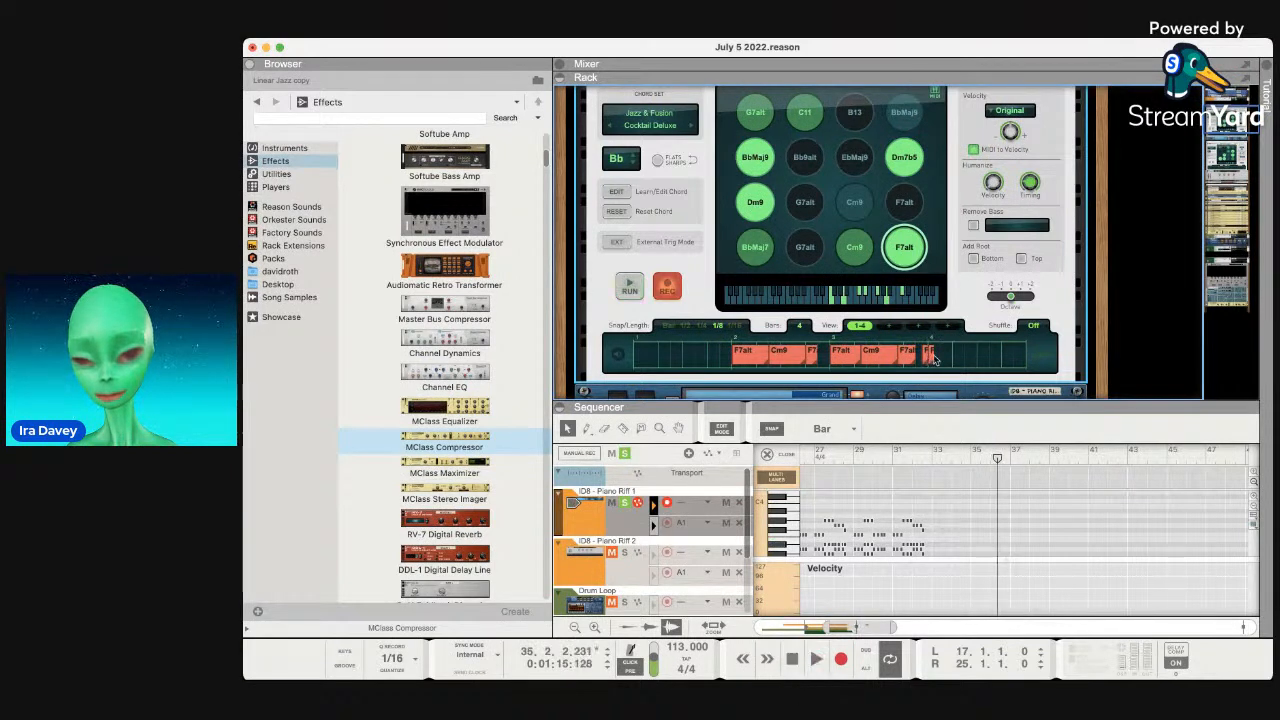
Remove the F7alt step, audition from bar 32, and undo to empty the chord pattern.
{"action": "left_click", "coordinate": [760, 358]}
{"action": "left_click", "coordinate": [767, 362]}
{"action": "left_click_drag", "start_coordinate": [995, 458], "coordinate": [936, 466]}
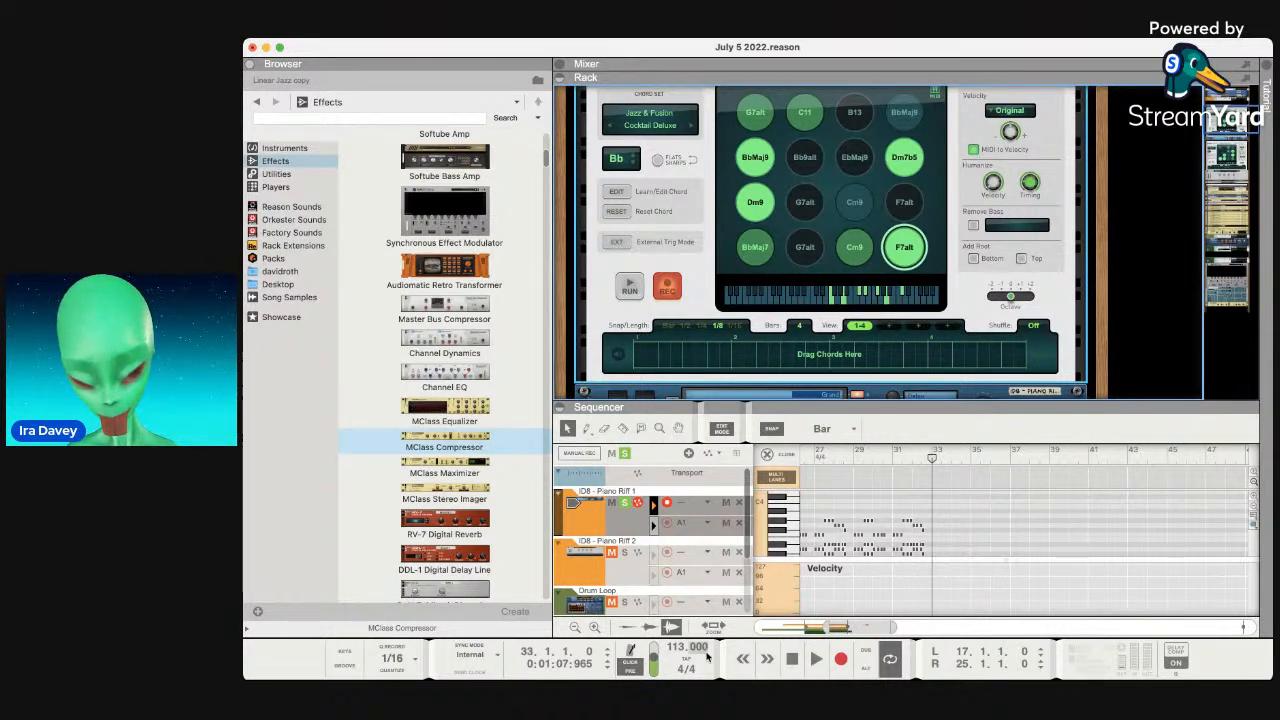
{"action": "left_click", "coordinate": [818, 660]}
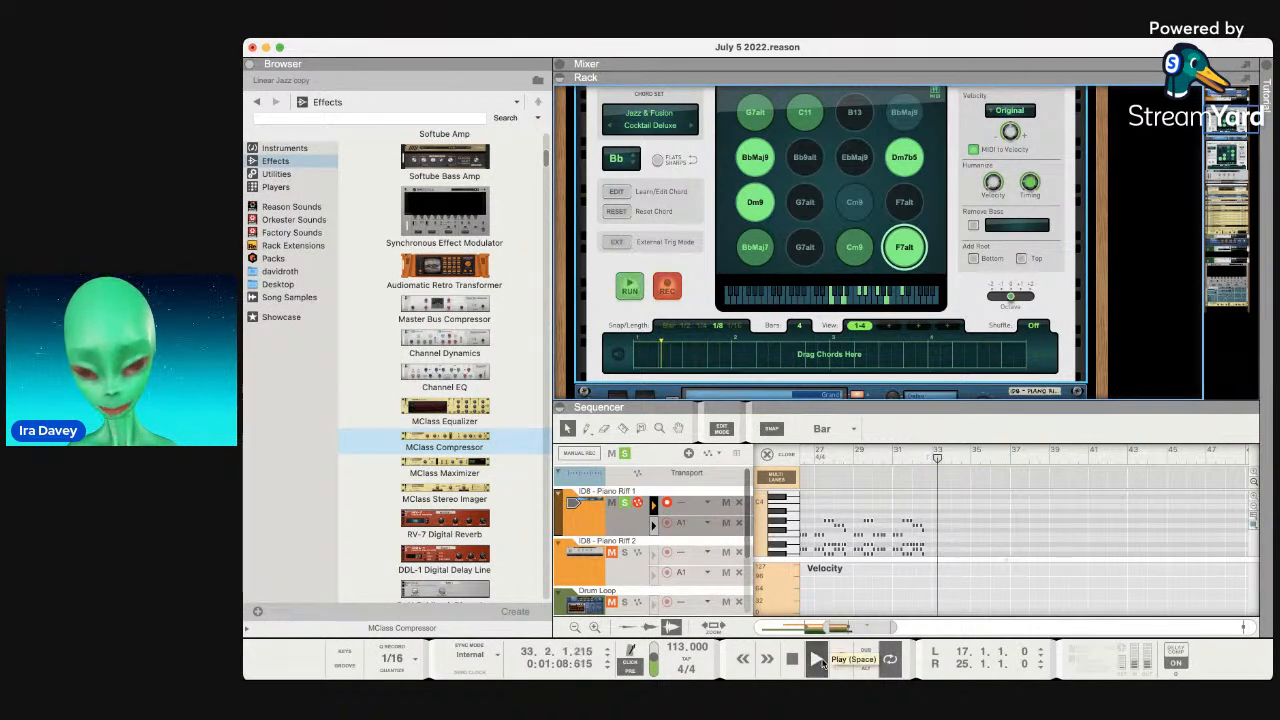
{"action": "key", "text": "space"}
{"action": "left_click_drag", "start_coordinate": [941, 460], "coordinate": [915, 461]}
{"action": "key", "text": "space"}
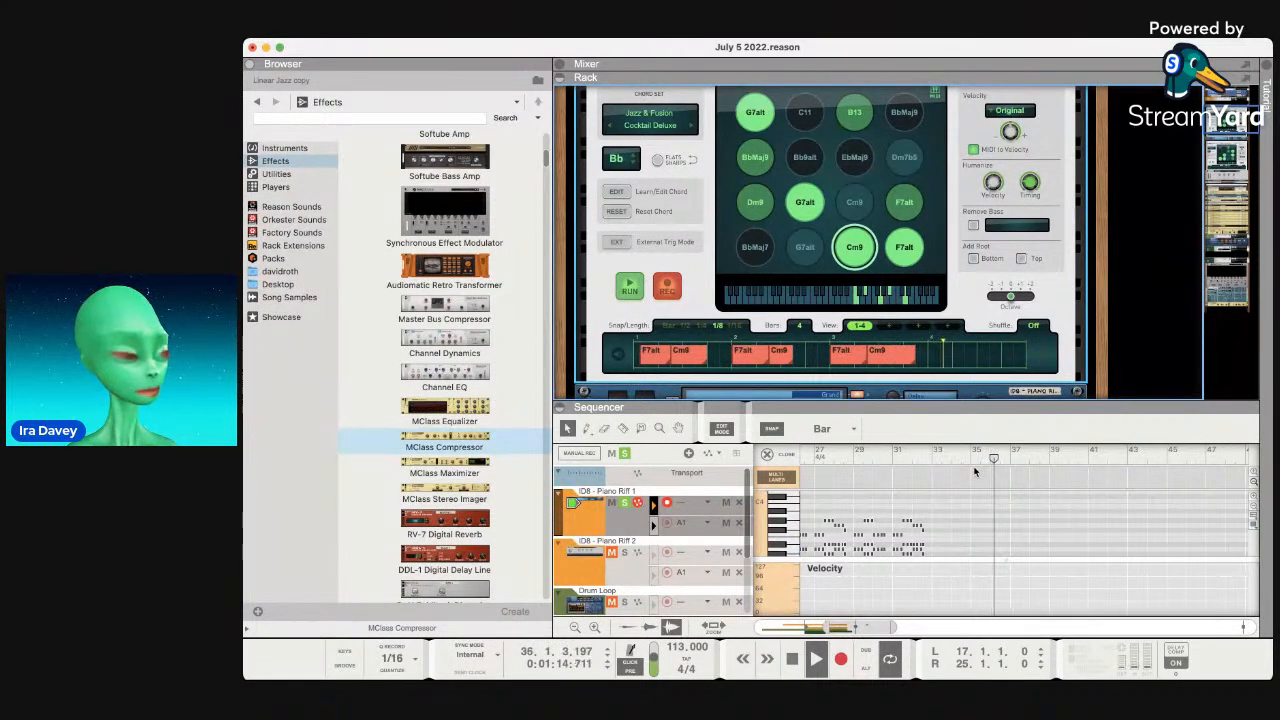
{"action": "key", "text": "space"}
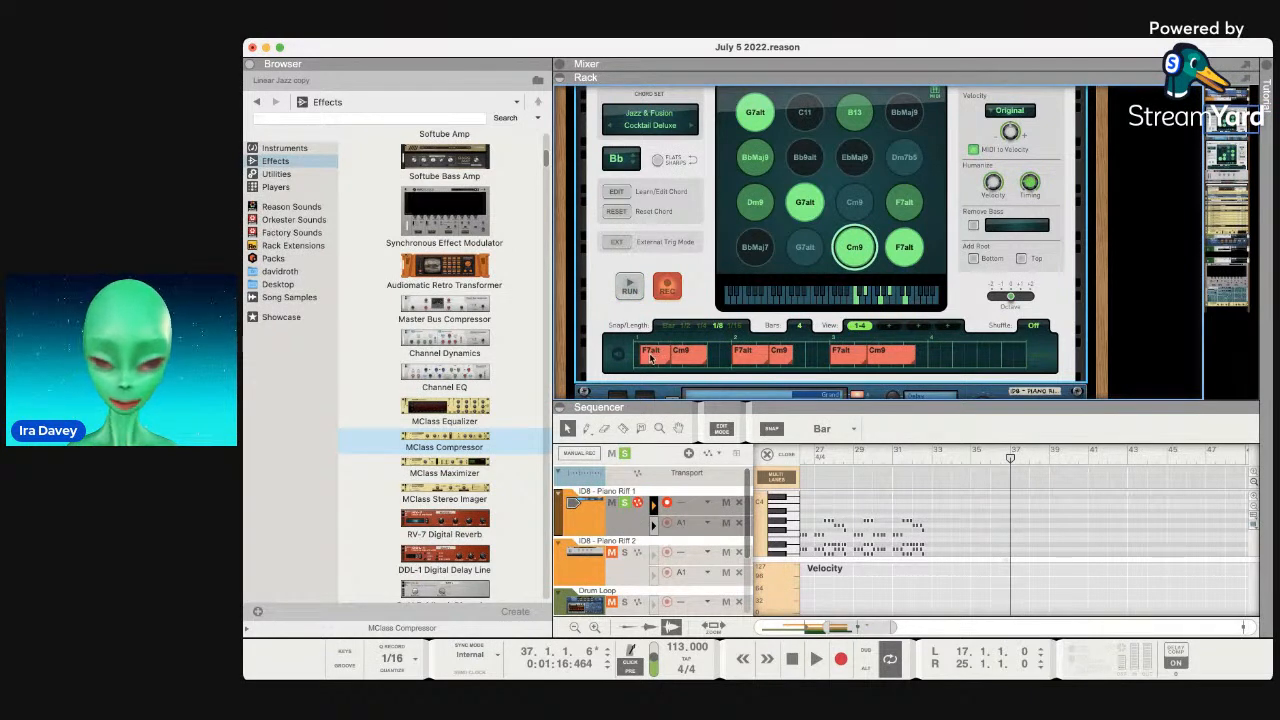
{"action": "key", "text": "super+z"}
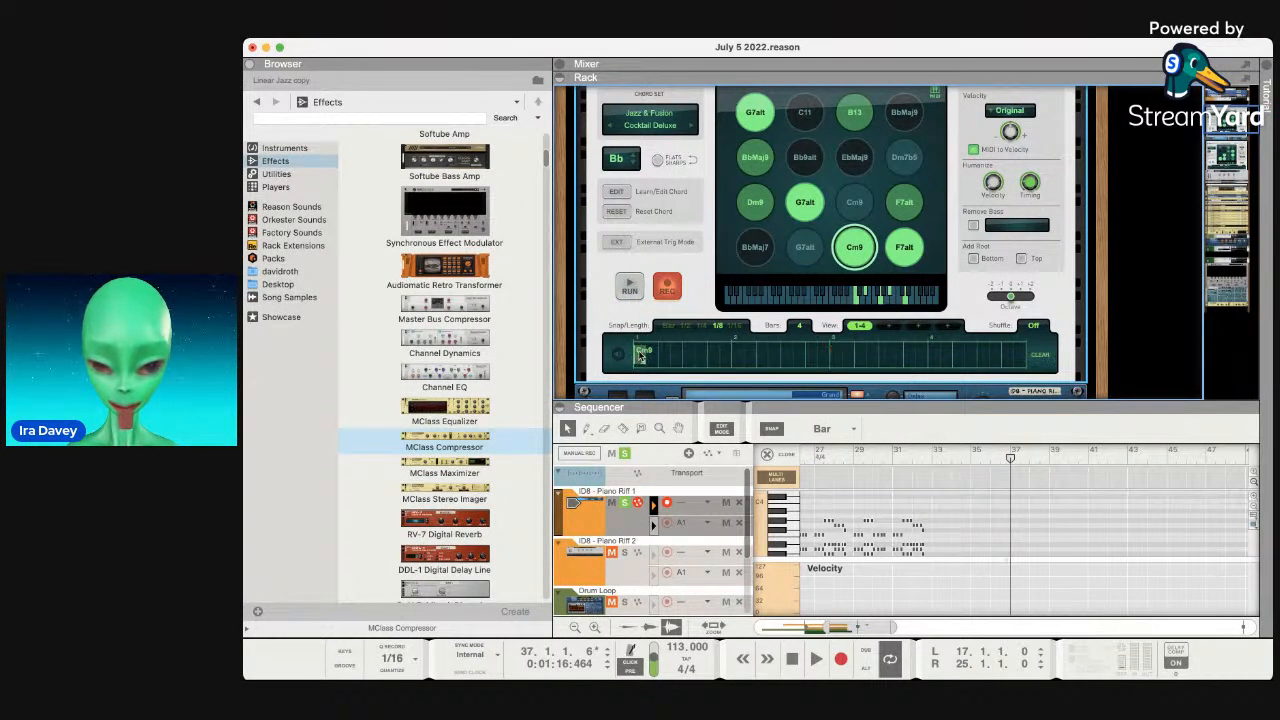
{"action": "key", "text": "super+z"}
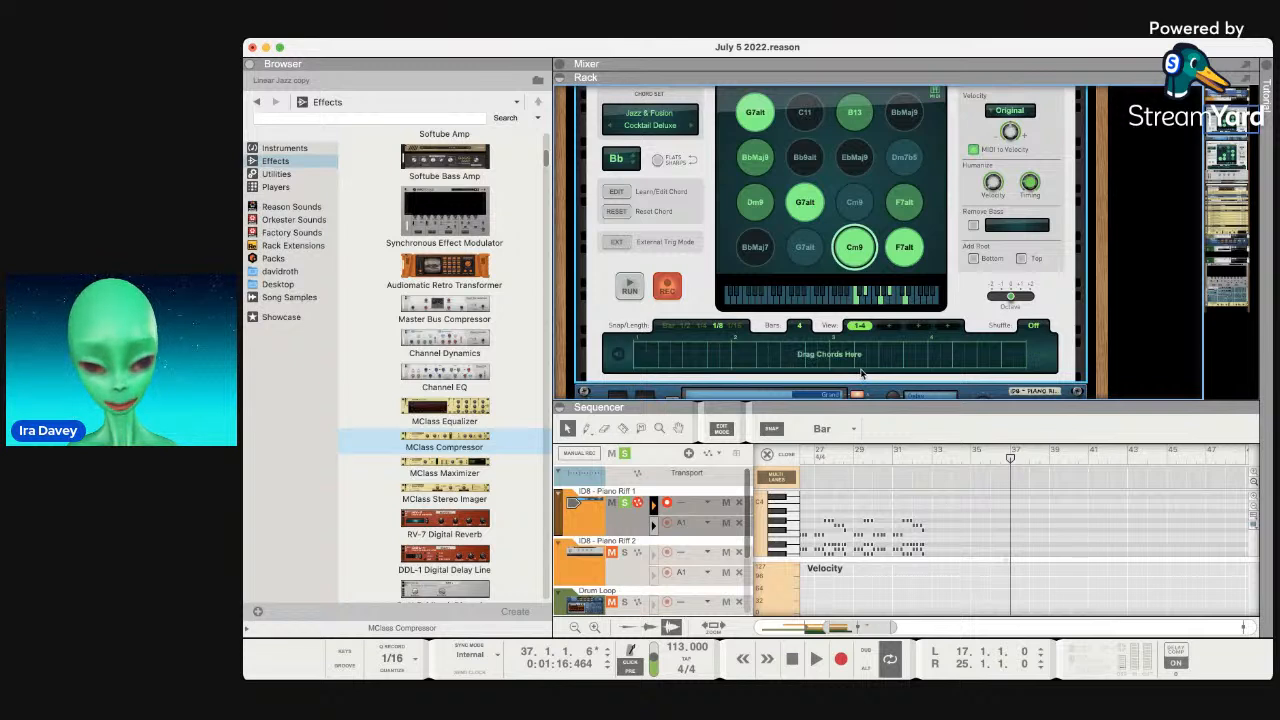
Record a new clip on Piano Riff 1 from bar 33 and trim it to four bars.
{"action": "left_click_drag", "start_coordinate": [1008, 460], "coordinate": [909, 460]}
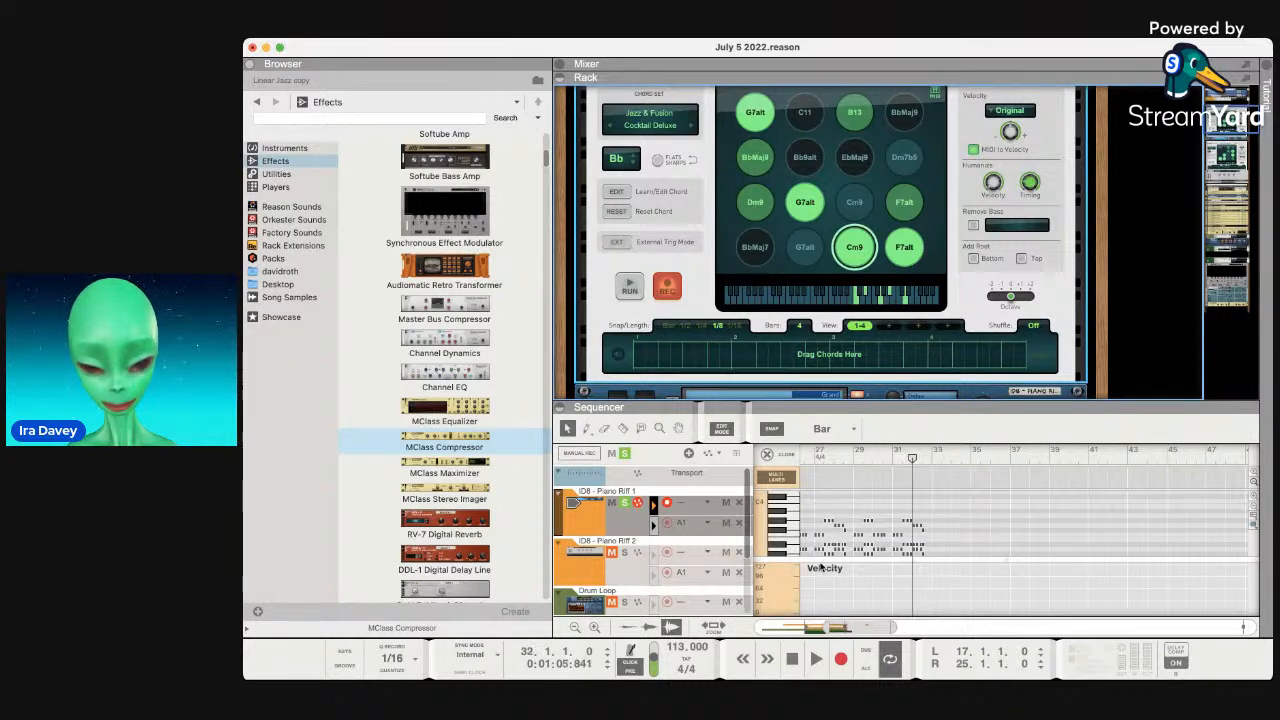
{"action": "left_click", "coordinate": [816, 659]}
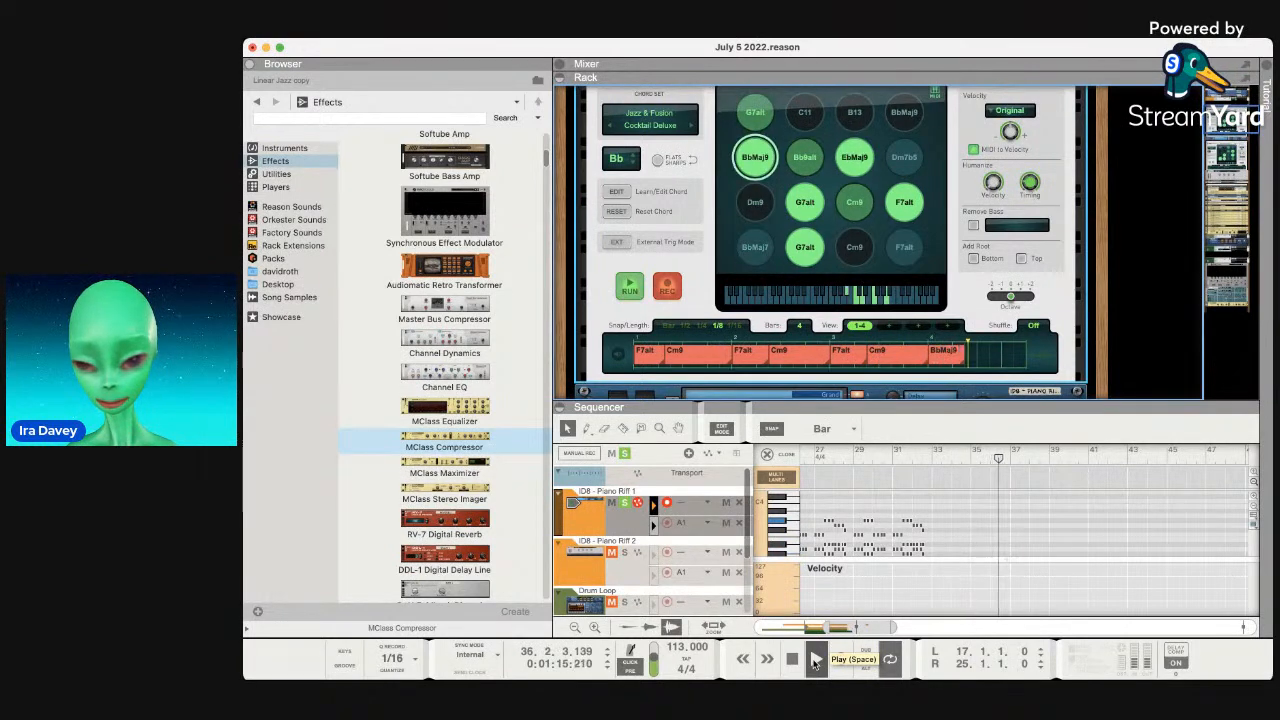
{"action": "left_click", "coordinate": [816, 660]}
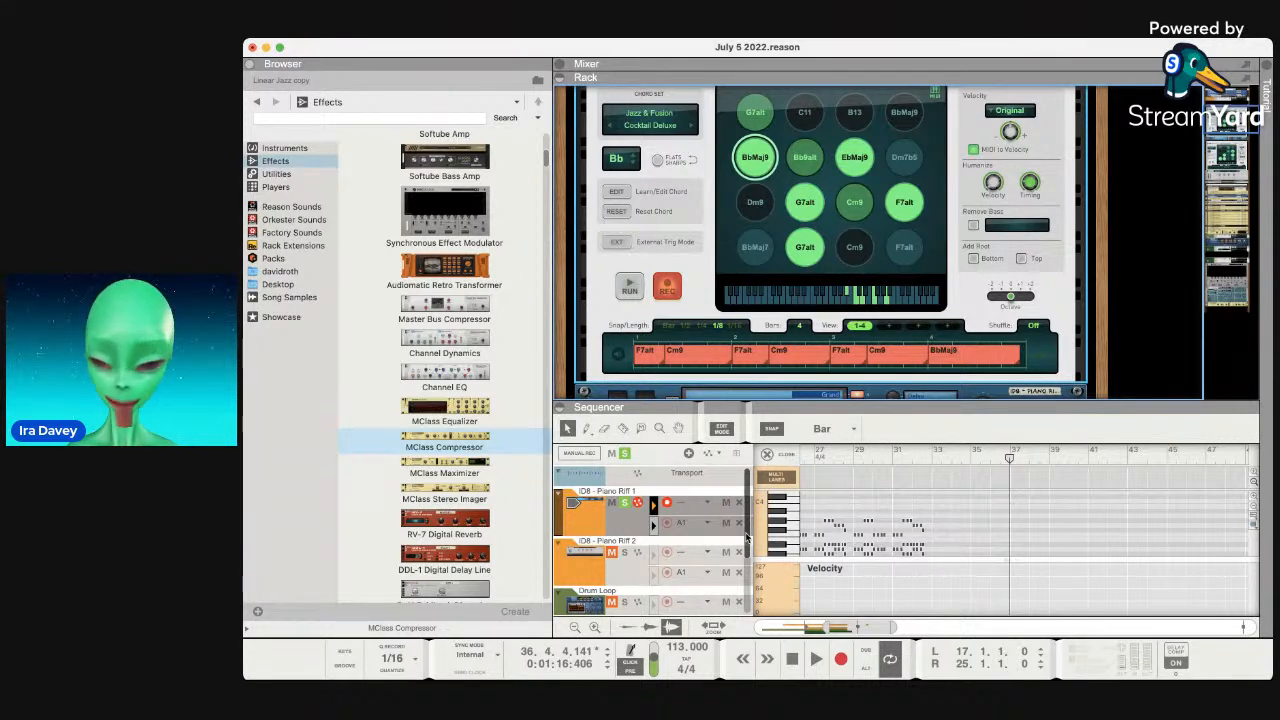
{"action": "left_click_drag", "start_coordinate": [1010, 465], "coordinate": [933, 467]}
{"action": "left_click", "coordinate": [843, 662]}
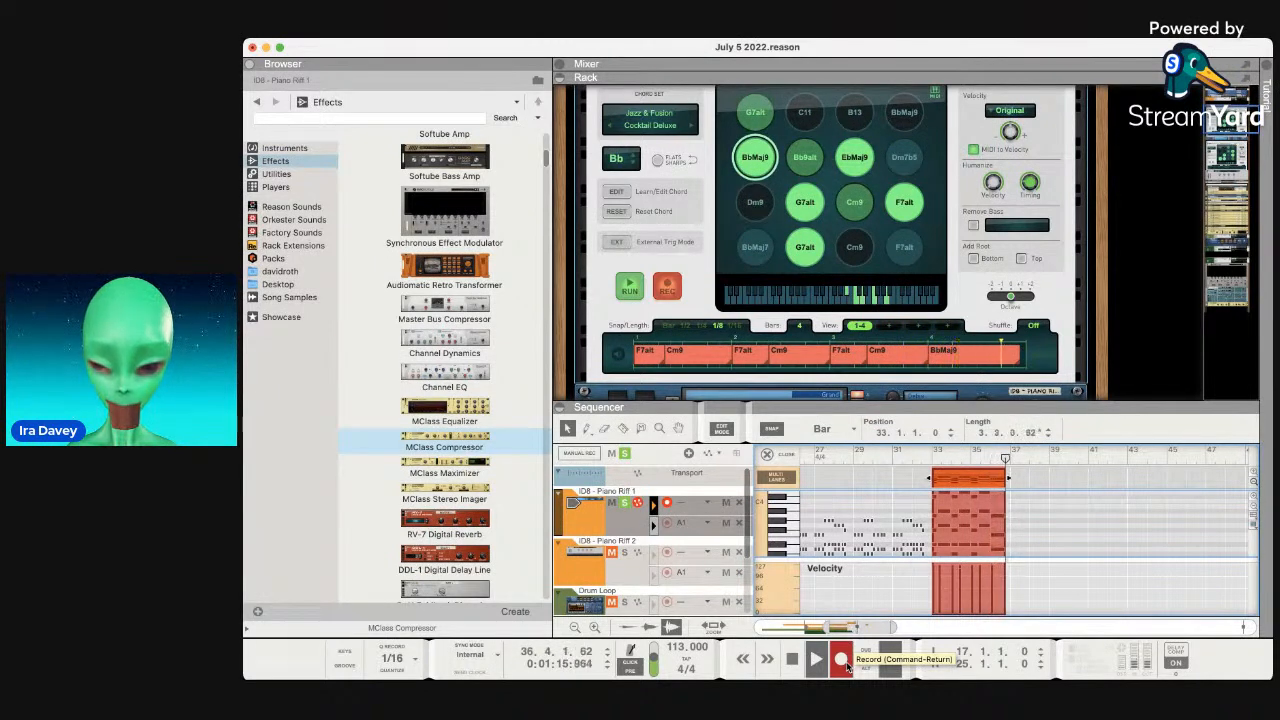
{"action": "key", "text": "space"}
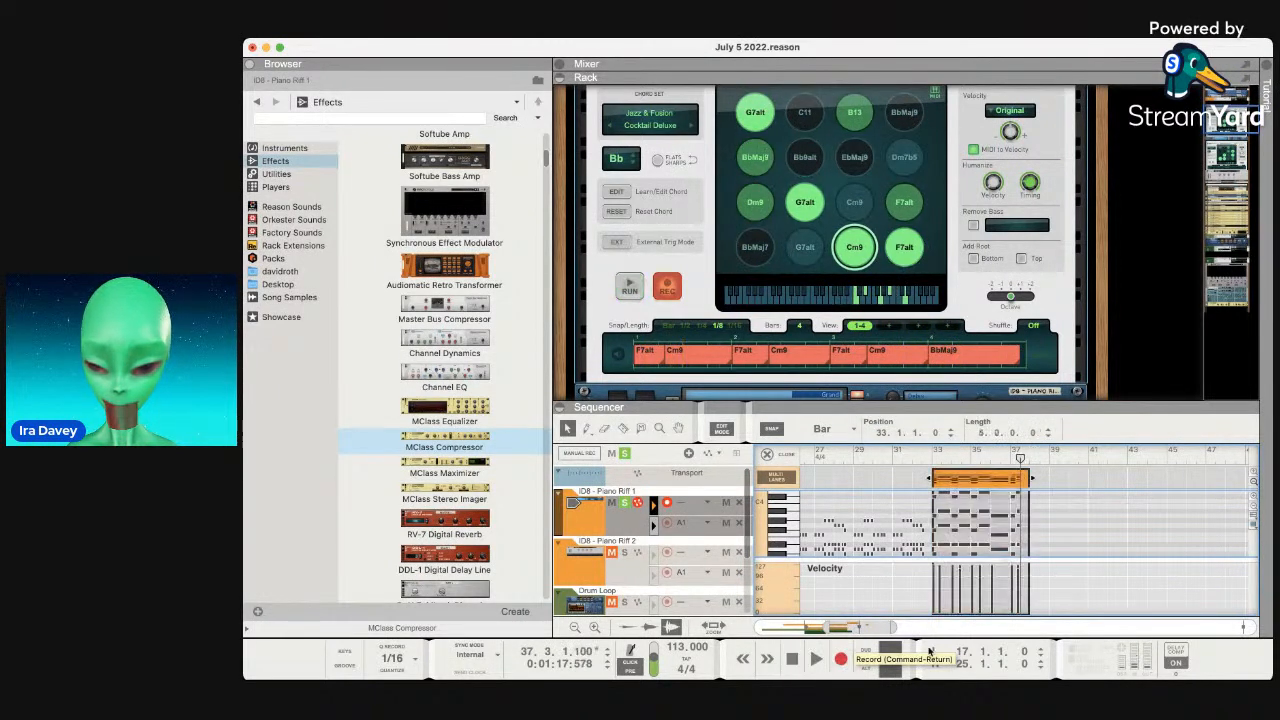
{"action": "left_click_drag", "start_coordinate": [1032, 483], "coordinate": [1008, 481]}
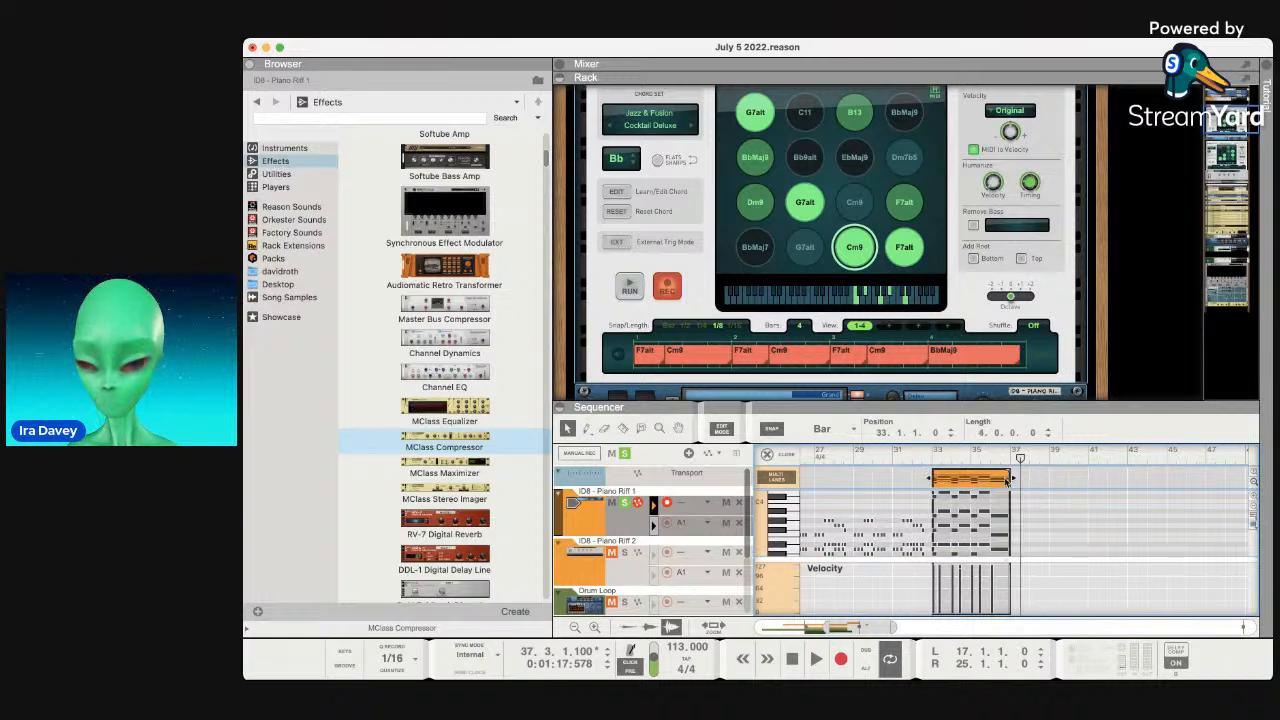
{"action": "left_click_drag", "start_coordinate": [970, 409], "coordinate": [970, 290]}
{"action": "left_click", "coordinate": [952, 364]}
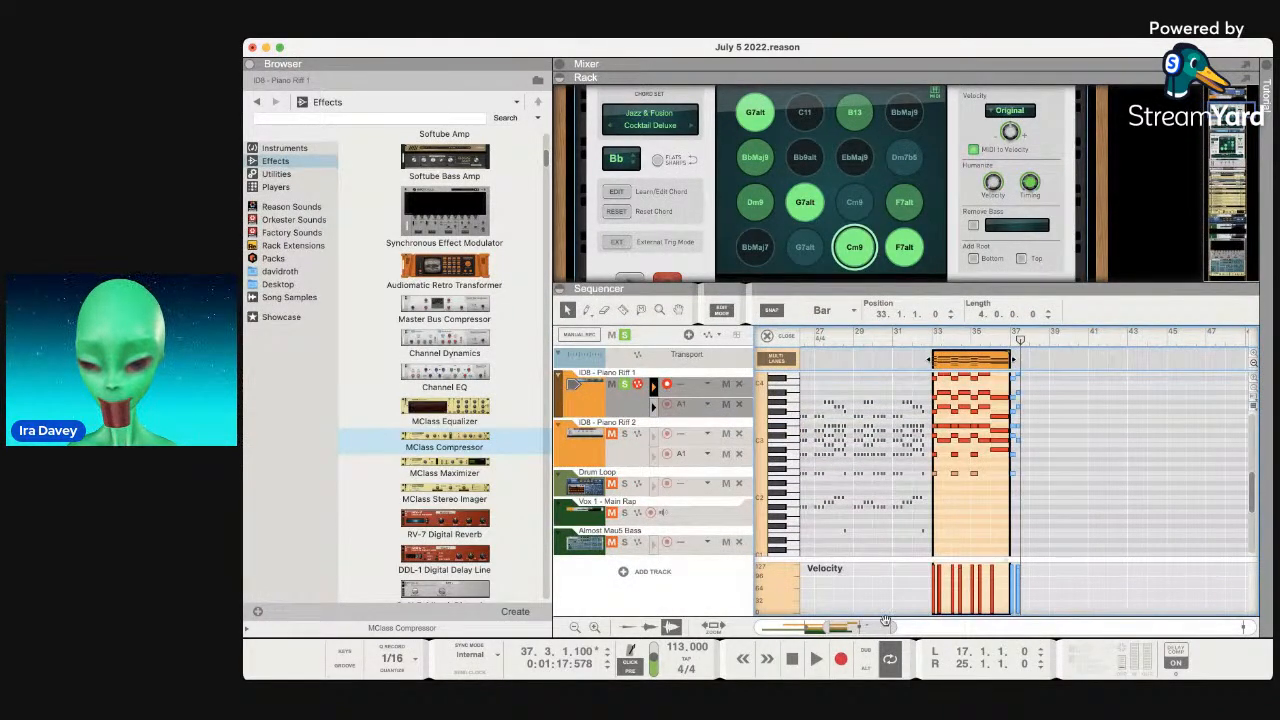
Copy the bar-34 chord notes onto bar 33 and play the clip back.
{"action": "left_click_drag", "start_coordinate": [890, 626], "coordinate": [855, 626]}
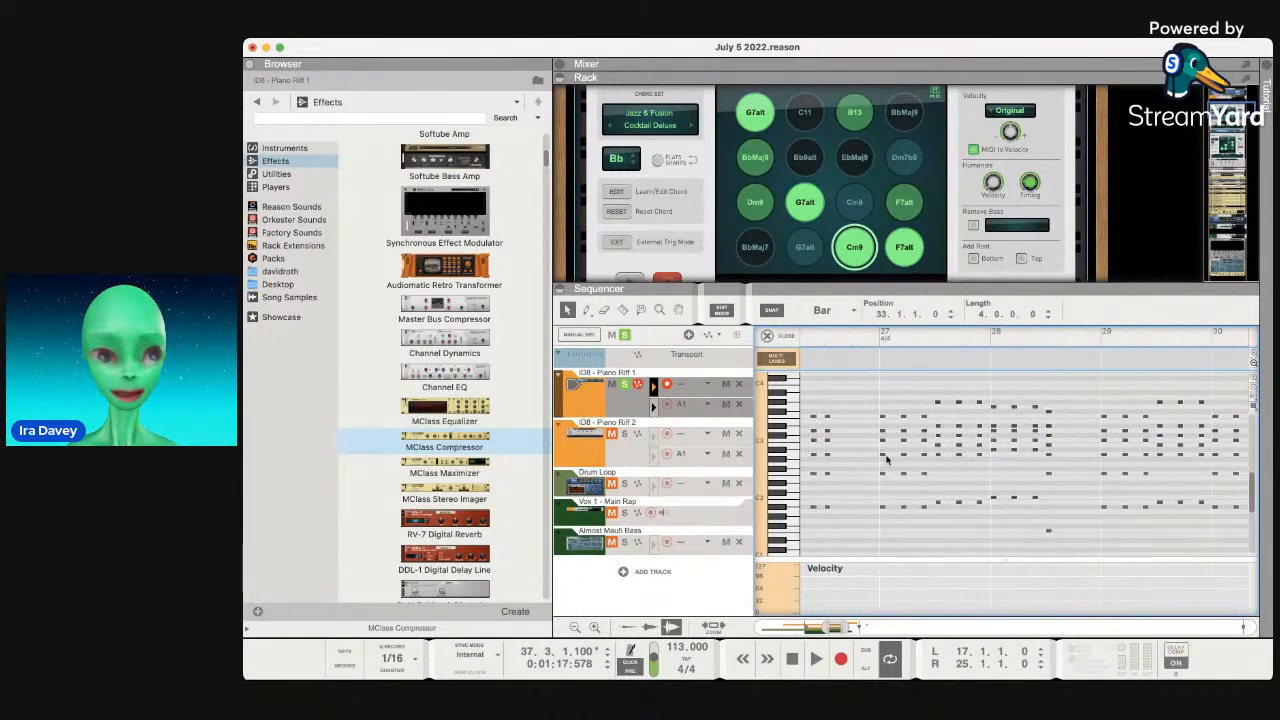
{"action": "scroll", "coordinate": [887, 459], "scroll_direction": "right", "scroll_amount": 10}
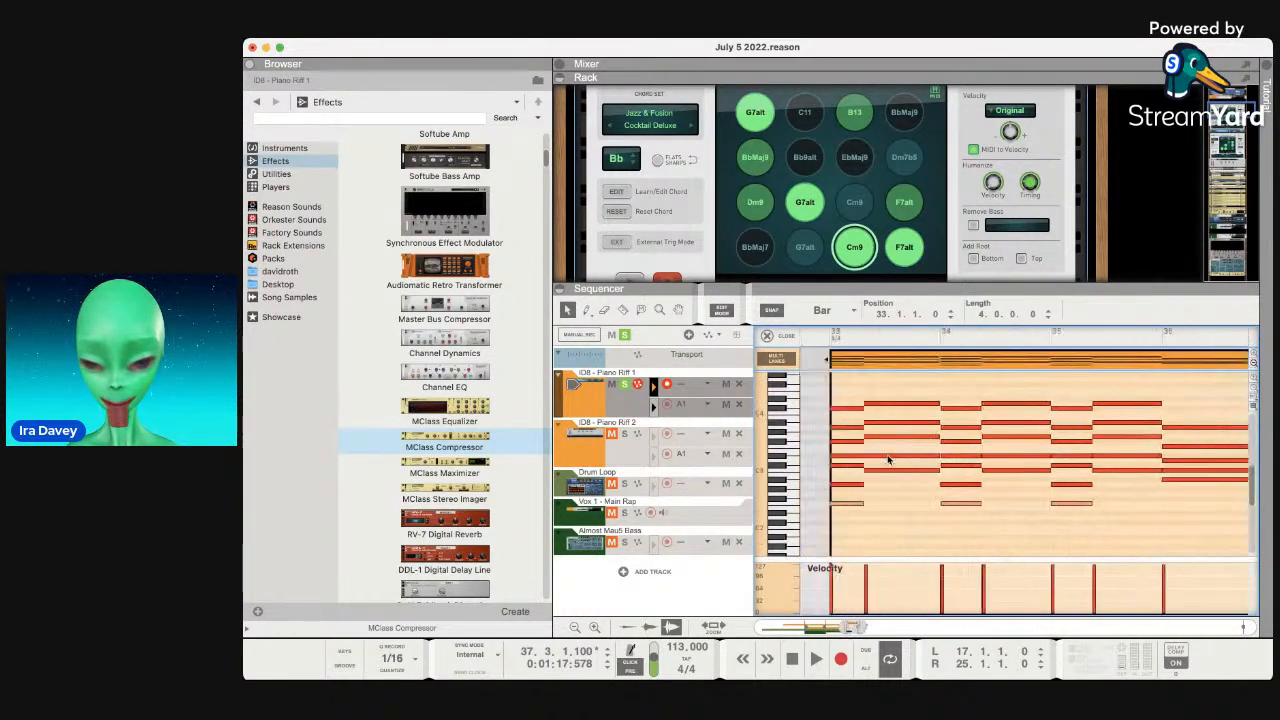
{"action": "left_click_drag", "start_coordinate": [1048, 526], "coordinate": [968, 393]}
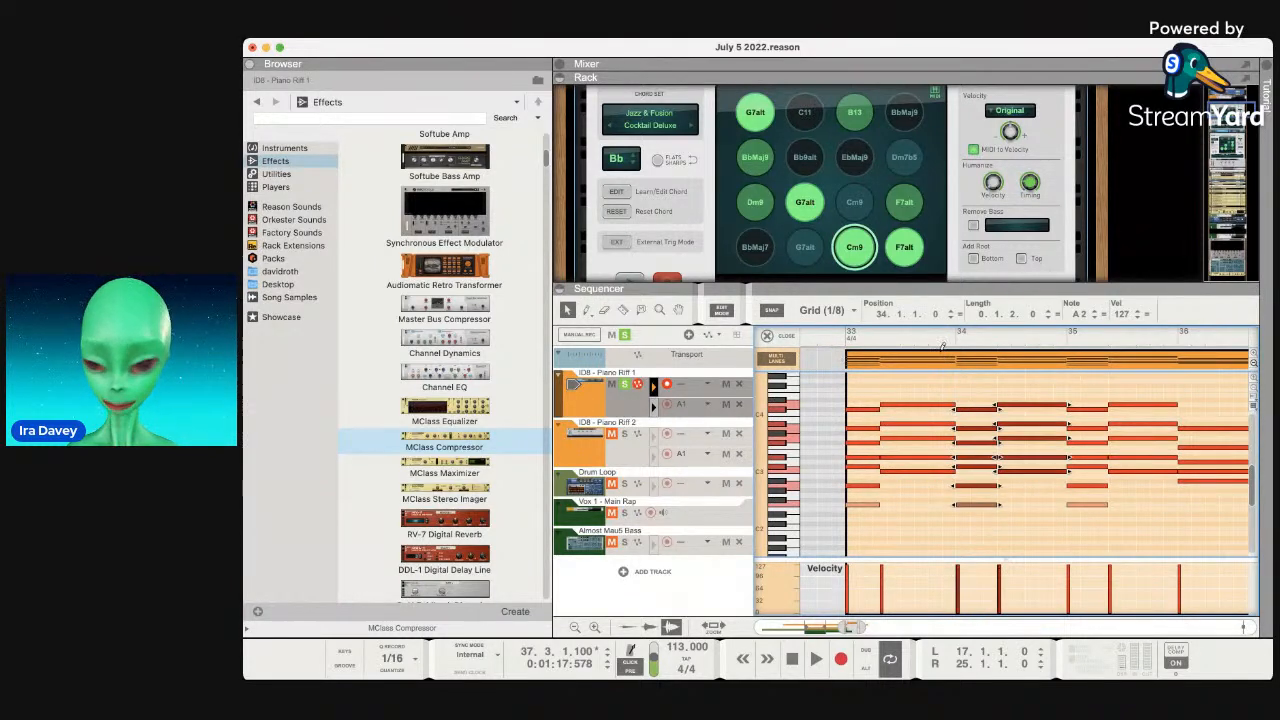
{"action": "left_click", "coordinate": [845, 340]}
{"action": "key", "text": "super+v"}
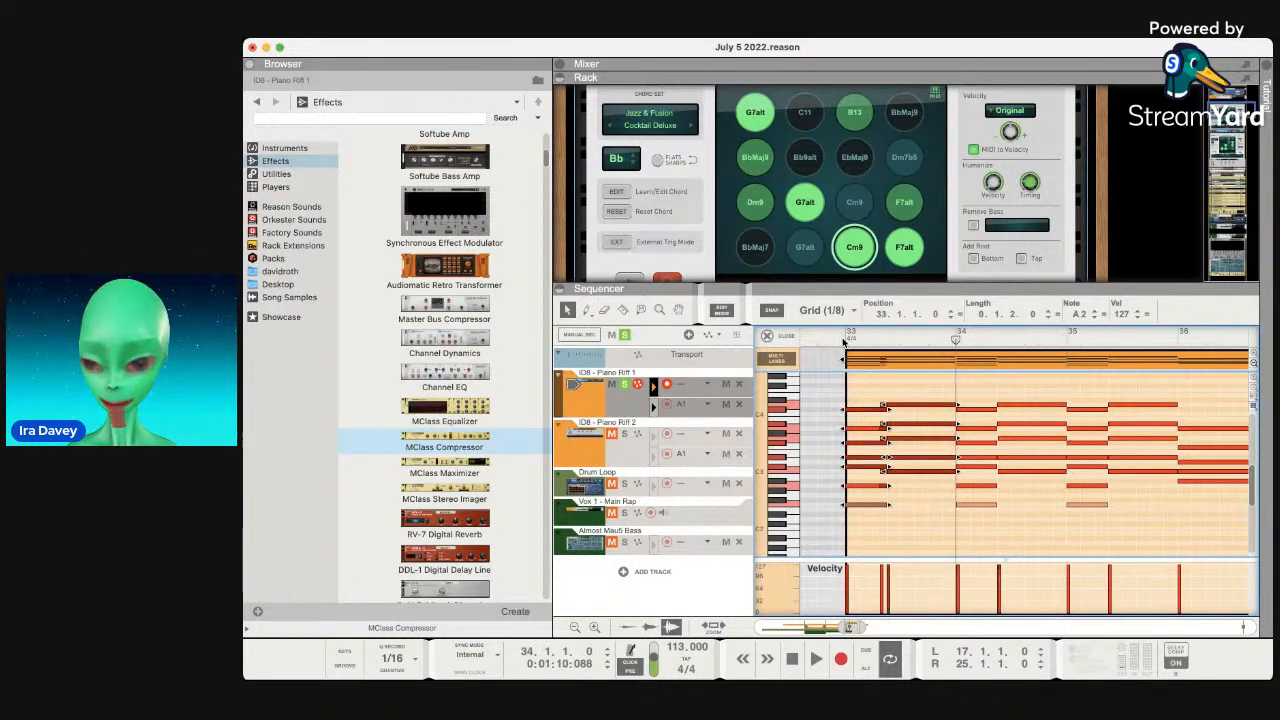
{"action": "left_click_drag", "start_coordinate": [955, 340], "coordinate": [853, 343]}
{"action": "key", "text": "space"}
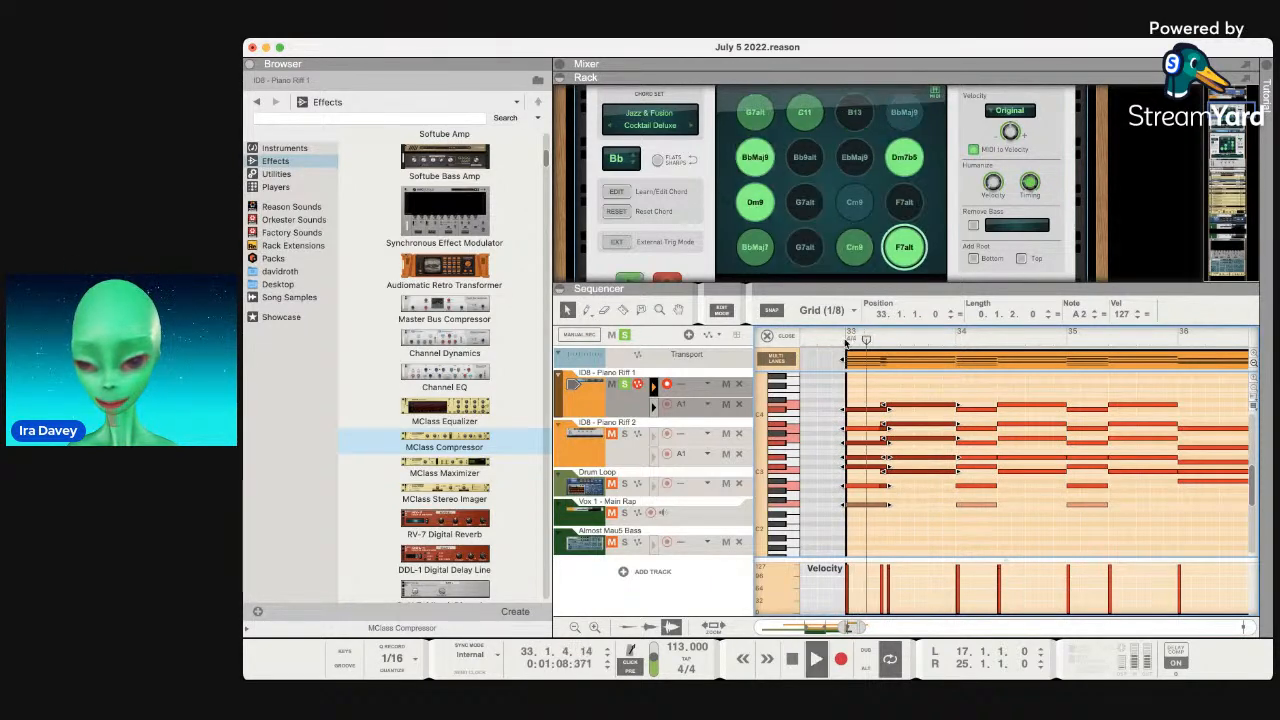
Delete the stray short notes, including G3, A3 and D#3, at the clip's opening.
{"action": "left_click_drag", "start_coordinate": [863, 630], "coordinate": [855, 630]}
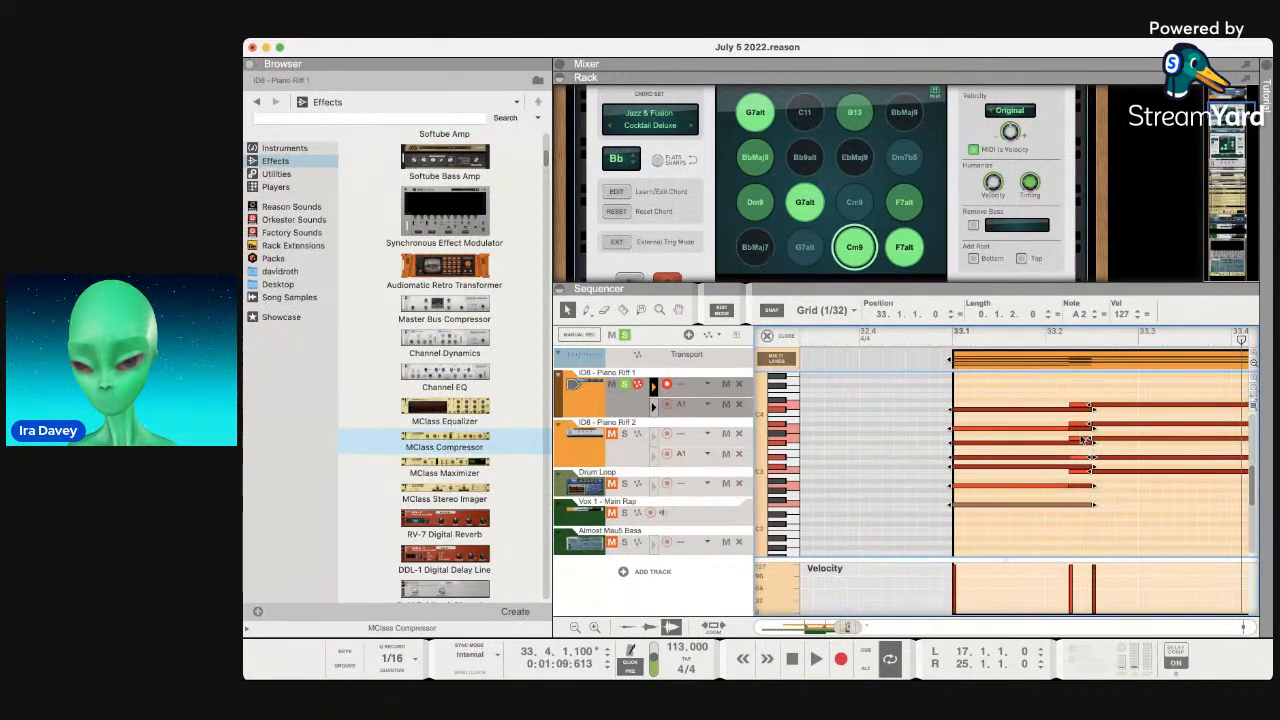
{"action": "left_click", "coordinate": [1079, 440]}
{"action": "key", "text": "Delete"}
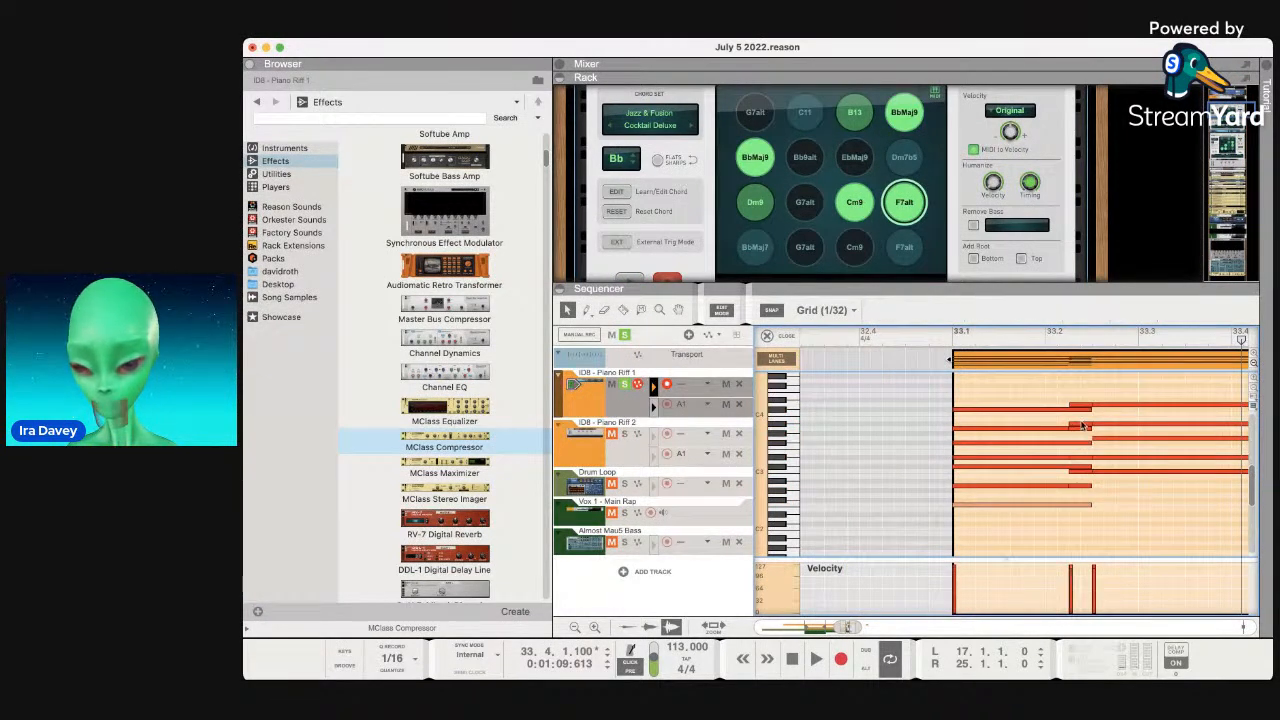
{"action": "left_click", "coordinate": [1081, 428]}
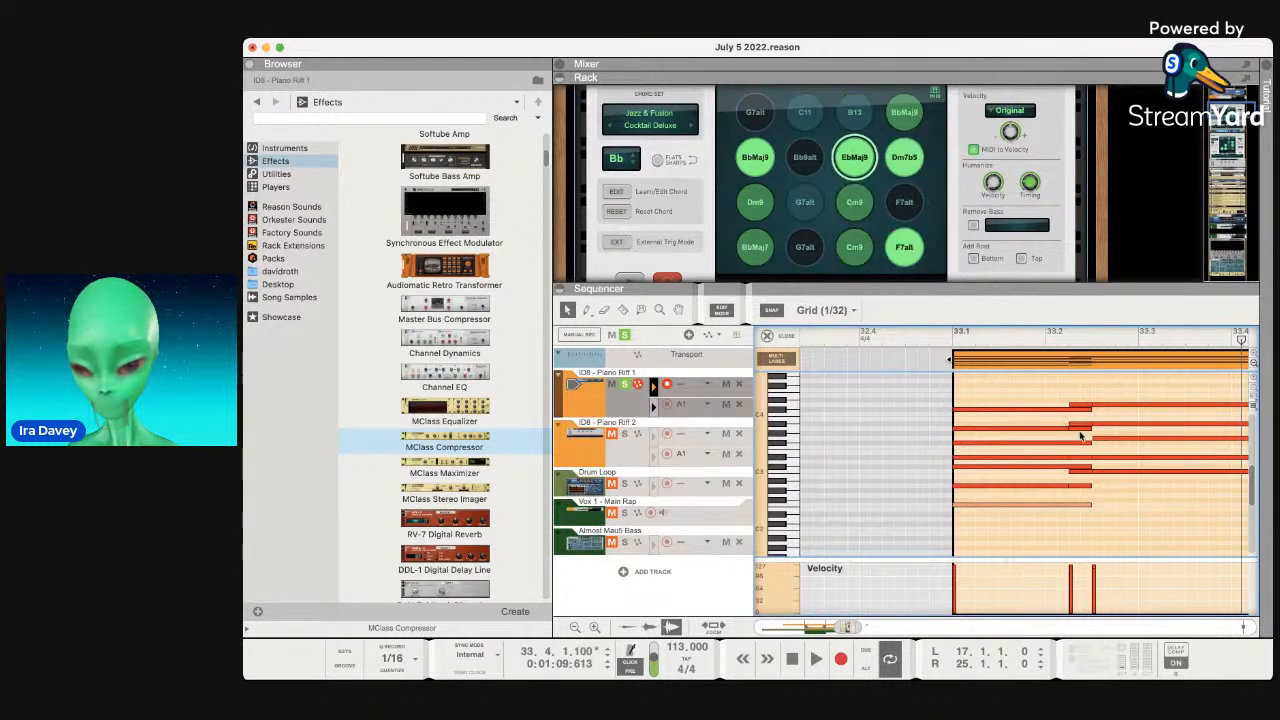
{"action": "key", "text": "Delete"}
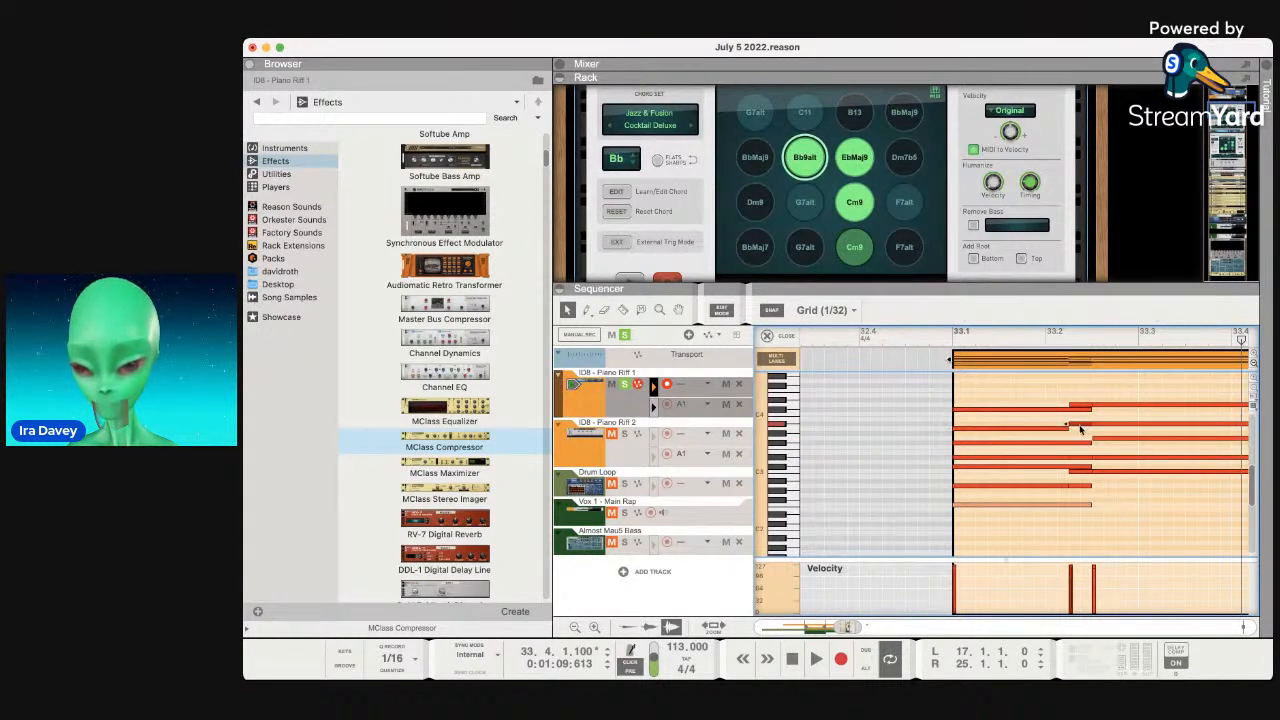
{"action": "left_click", "coordinate": [1080, 426]}
{"action": "key", "text": "Delete"}
{"action": "scroll", "coordinate": [1081, 417], "scroll_direction": "up", "scroll_amount": 1}
{"action": "left_click", "coordinate": [1081, 407]}
{"action": "key", "text": "Delete"}
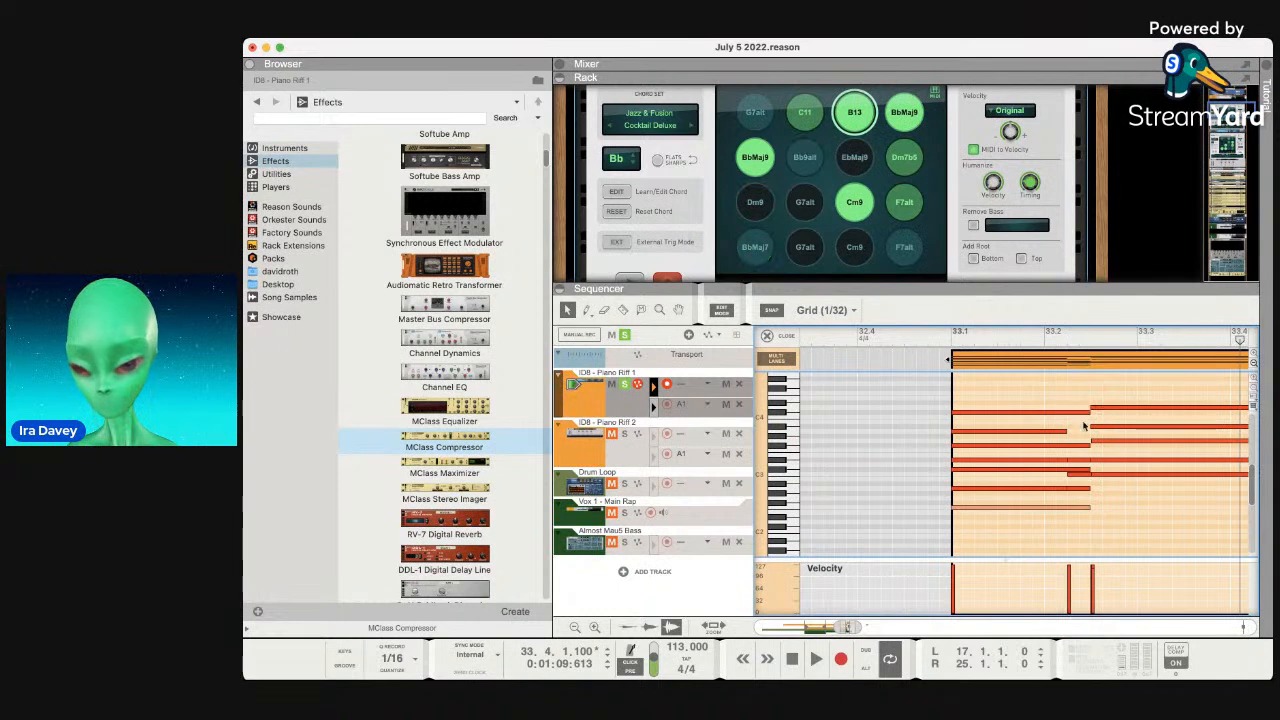
{"action": "left_click", "coordinate": [1080, 465]}
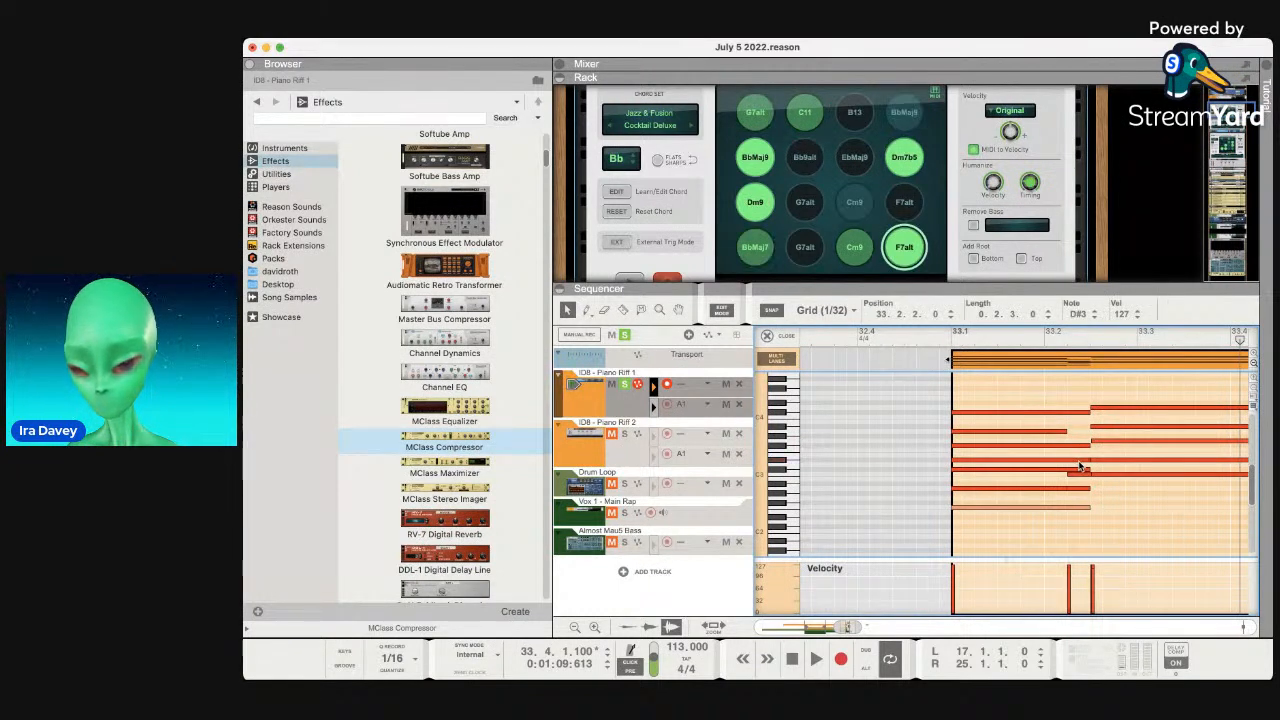
{"action": "key", "text": "Delete"}
{"action": "key", "text": "Delete"}
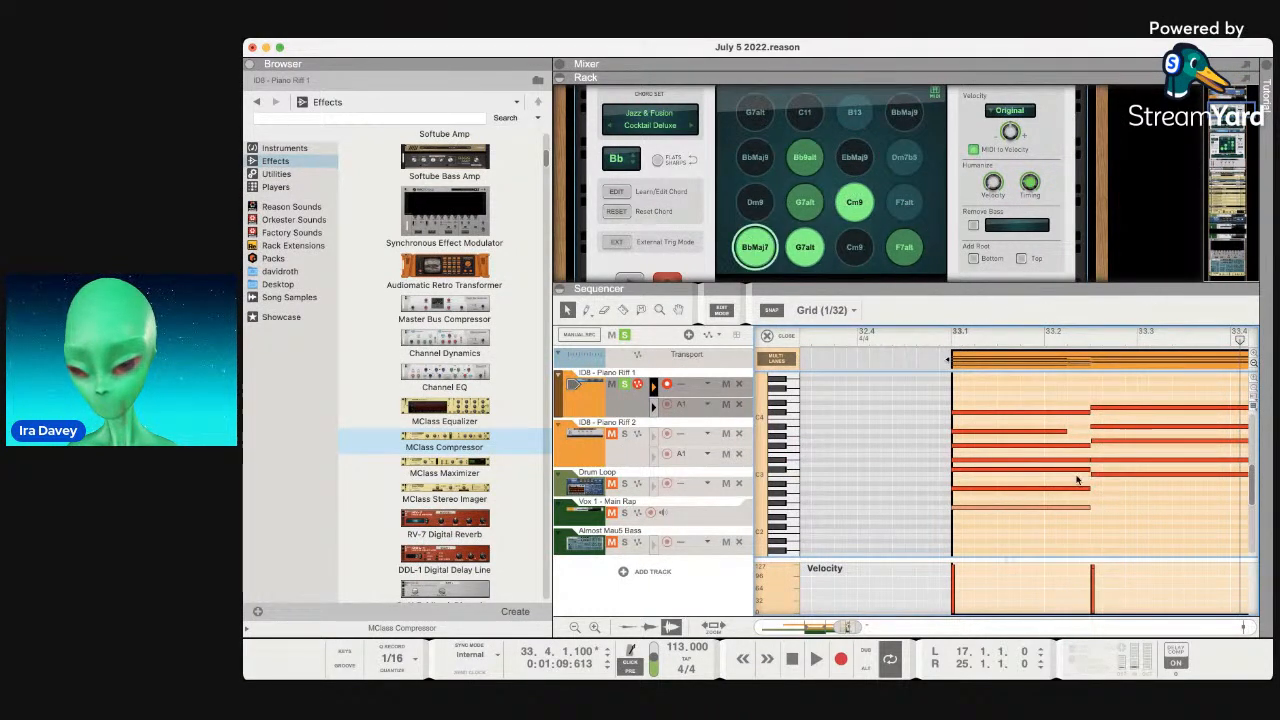
Lengthen two short notes at the clip start, including A2, to fill the chord.
{"action": "key", "text": "space"}
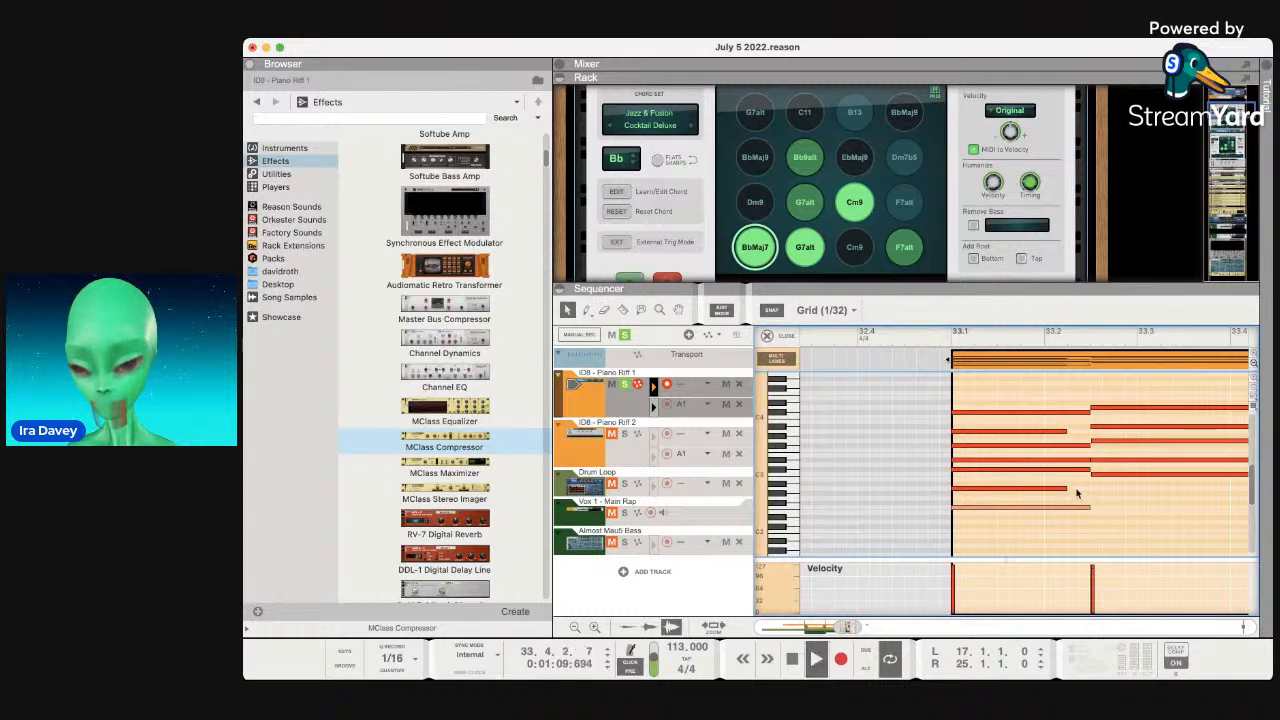
{"action": "key", "text": "space"}
{"action": "left_click", "coordinate": [951, 340]}
{"action": "key", "text": "space"}
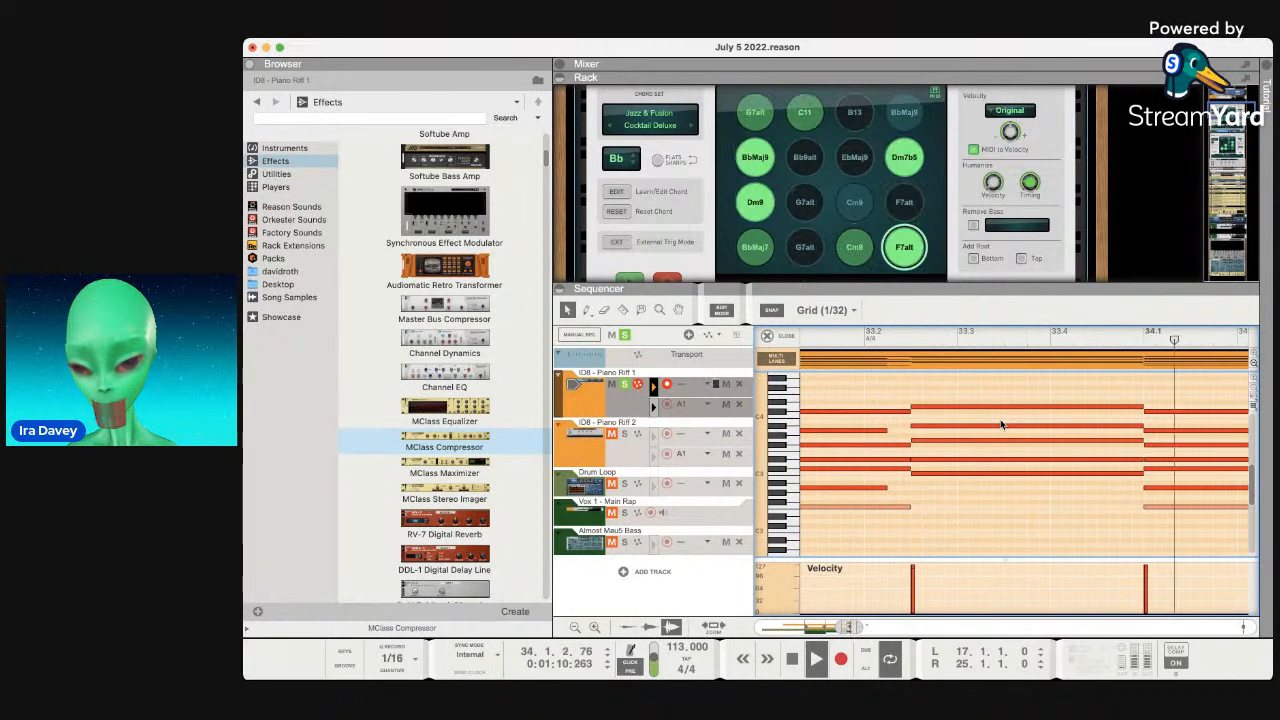
{"action": "left_click", "coordinate": [886, 432]}
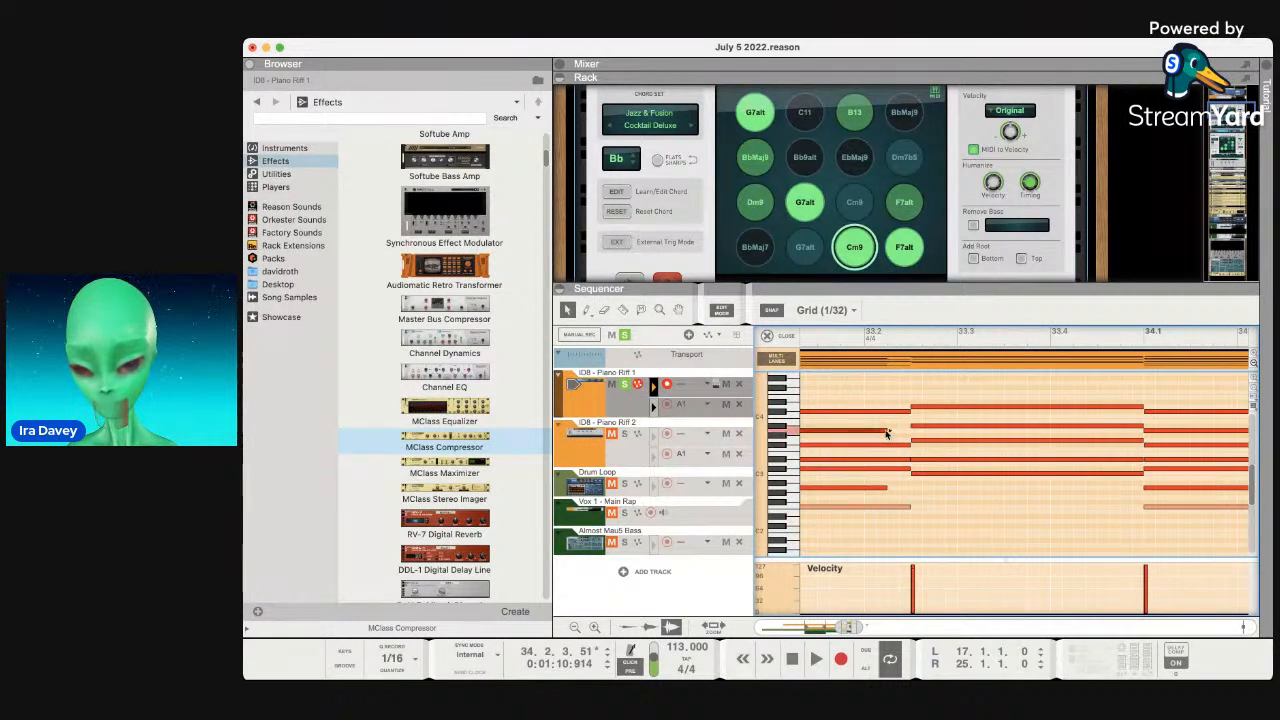
{"action": "left_click_drag", "start_coordinate": [890, 431], "coordinate": [907, 434]}
{"action": "left_click", "coordinate": [885, 490]}
{"action": "left_click_drag", "start_coordinate": [886, 490], "coordinate": [908, 492]}
Play from bar 33 and switch off the Chord Sequencer device.
{"action": "scroll", "coordinate": [903, 458], "scroll_direction": "left", "scroll_amount": 4}
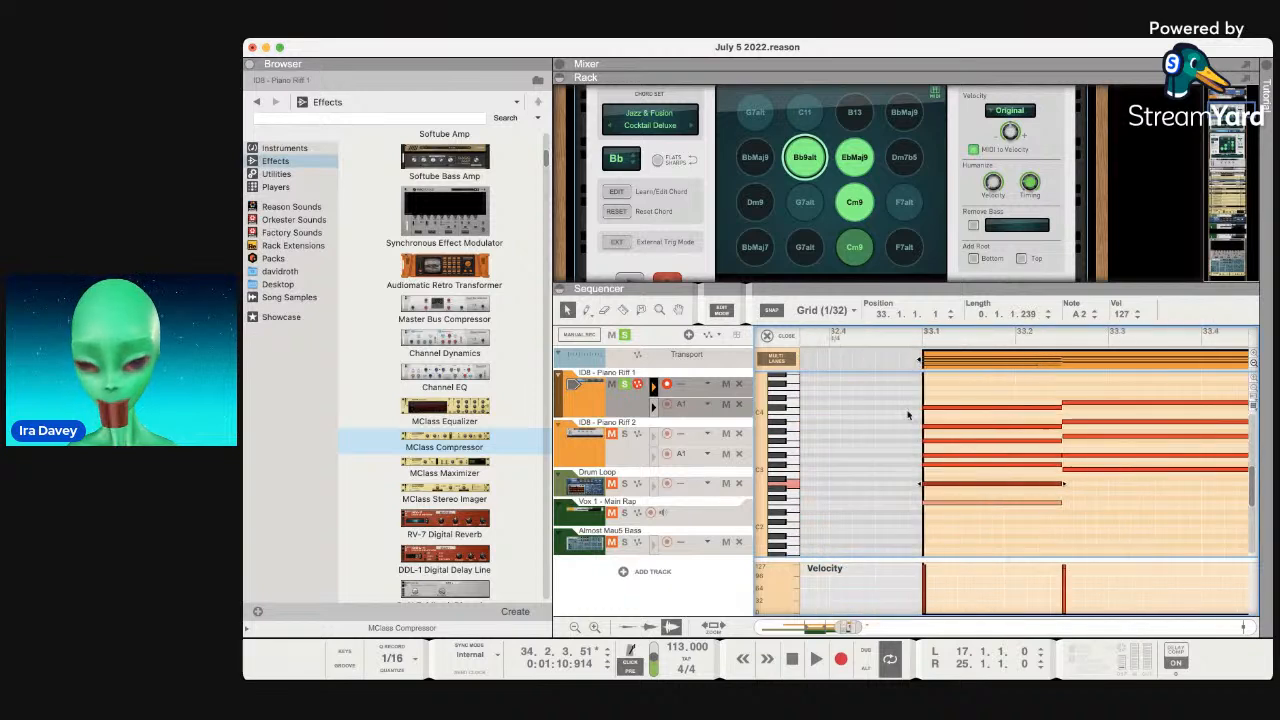
{"action": "left_click", "coordinate": [922, 341]}
{"action": "key", "text": "space"}
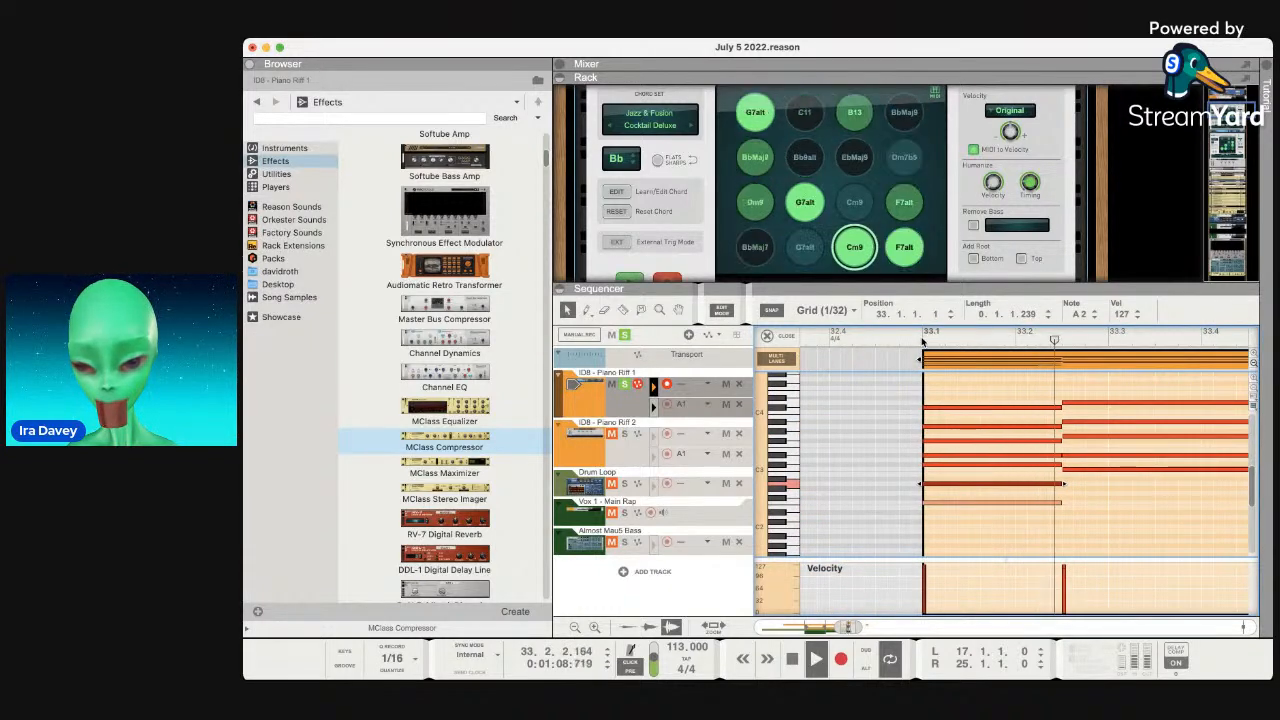
{"action": "scroll", "coordinate": [939, 450], "scroll_direction": "right", "scroll_amount": 3}
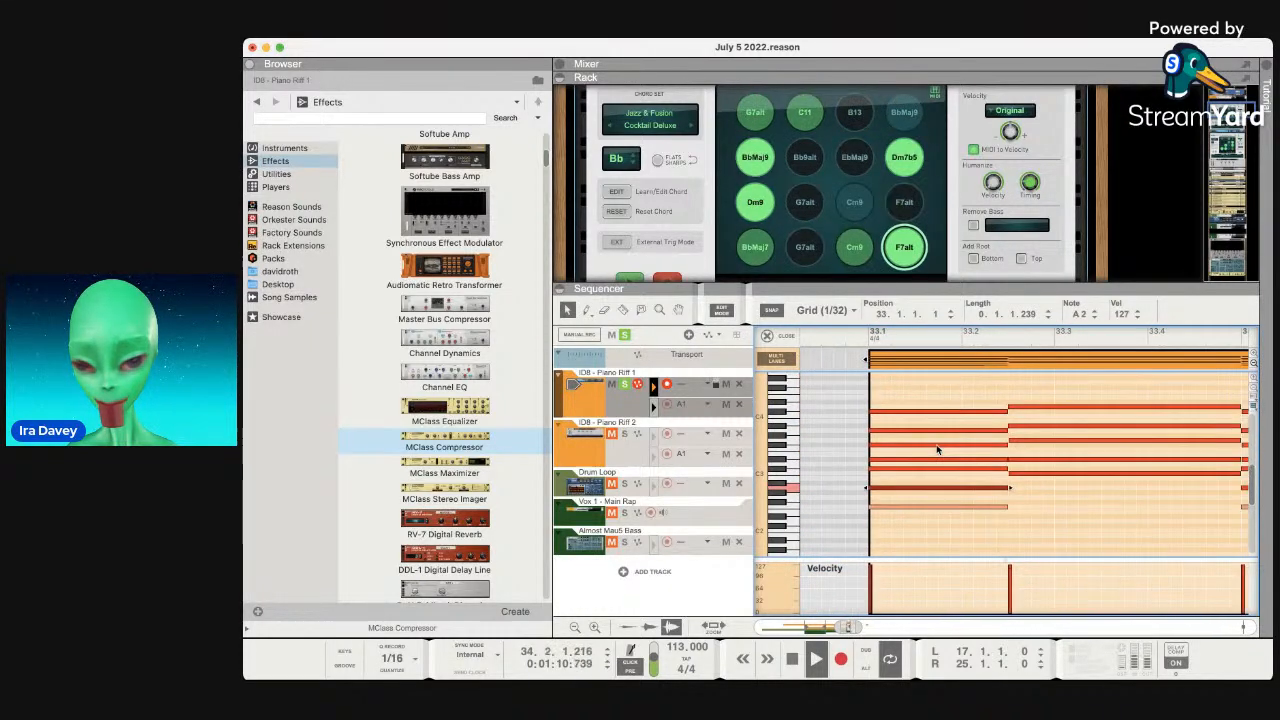
{"action": "scroll", "coordinate": [939, 450], "scroll_direction": "up", "scroll_amount": 1}
{"action": "scroll", "coordinate": [701, 238], "scroll_direction": "up", "scroll_amount": 3}
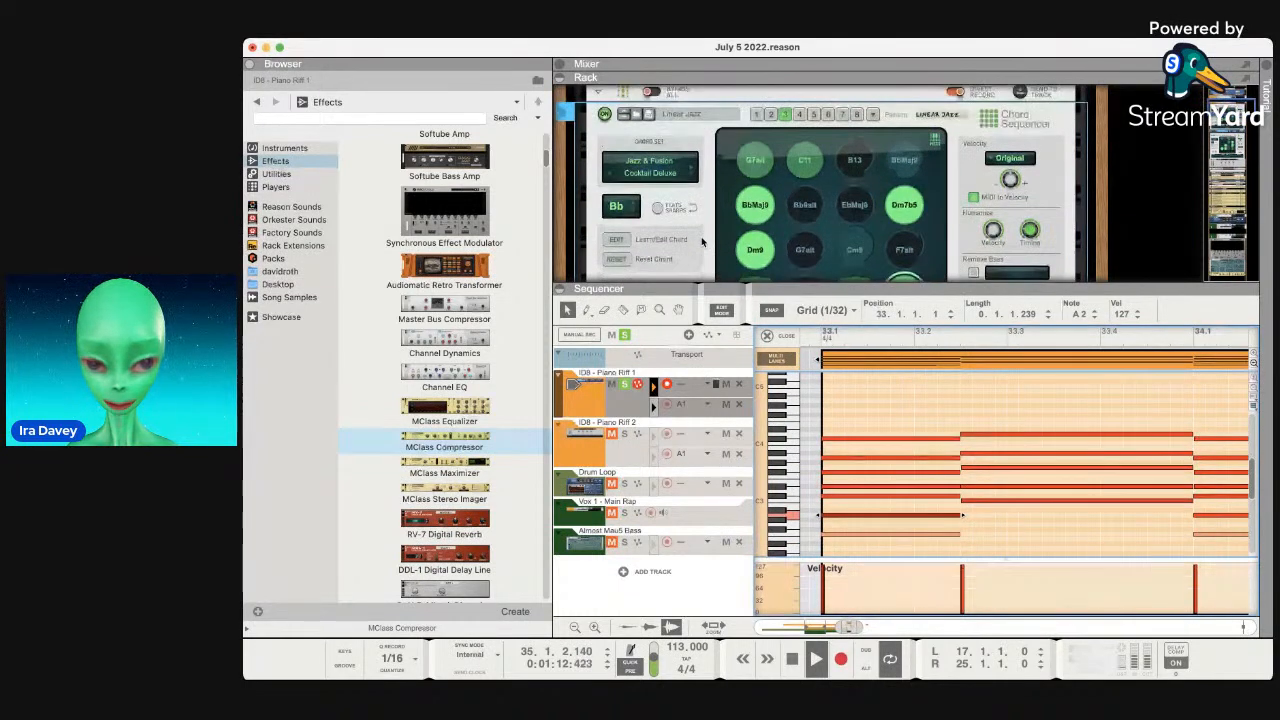
{"action": "left_click", "coordinate": [604, 137]}
Stop playback and delete the Piano Riff 1 notes past bar 37.
{"action": "scroll", "coordinate": [883, 392], "scroll_direction": "left", "scroll_amount": 1}
{"action": "scroll", "coordinate": [881, 393], "scroll_direction": "left", "scroll_amount": 1}
{"action": "scroll", "coordinate": [881, 393], "scroll_direction": "up", "scroll_amount": 1}
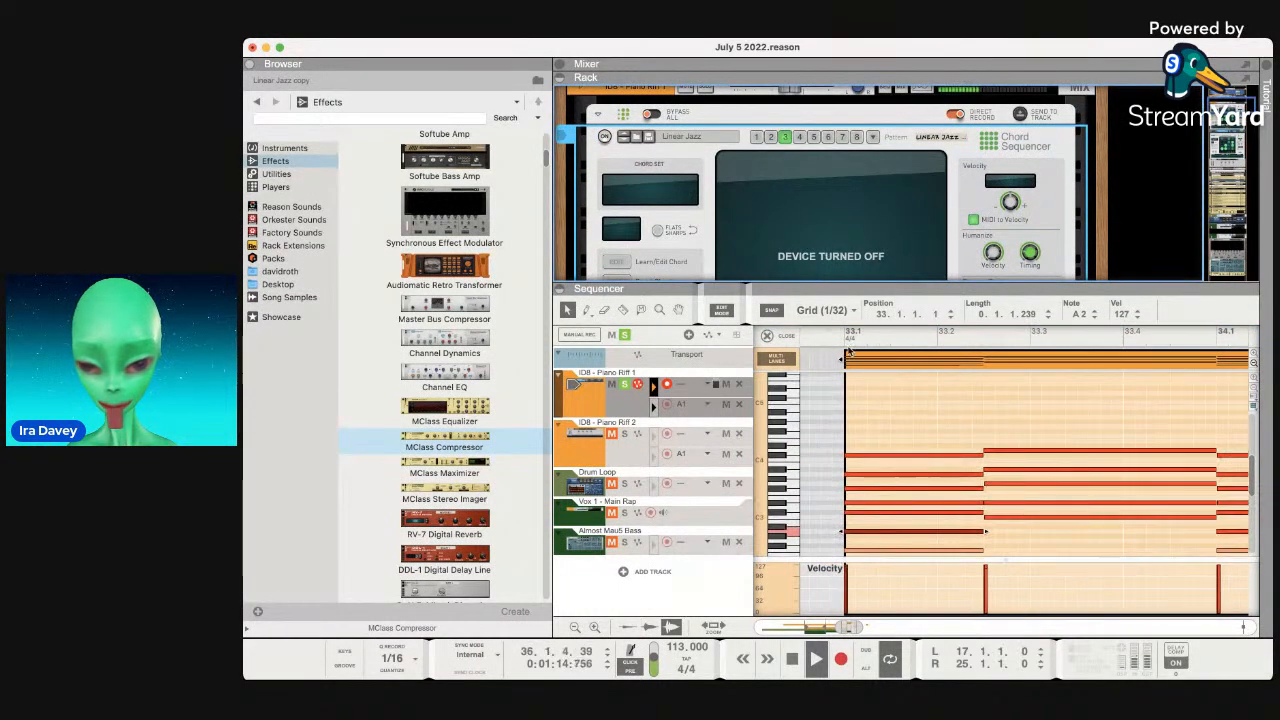
{"action": "left_click", "coordinate": [845, 340]}
{"action": "left_click", "coordinate": [845, 340]}
{"action": "scroll", "coordinate": [891, 435], "scroll_direction": "right", "scroll_amount": 3}
{"action": "scroll", "coordinate": [891, 435], "scroll_direction": "down", "scroll_amount": 5}
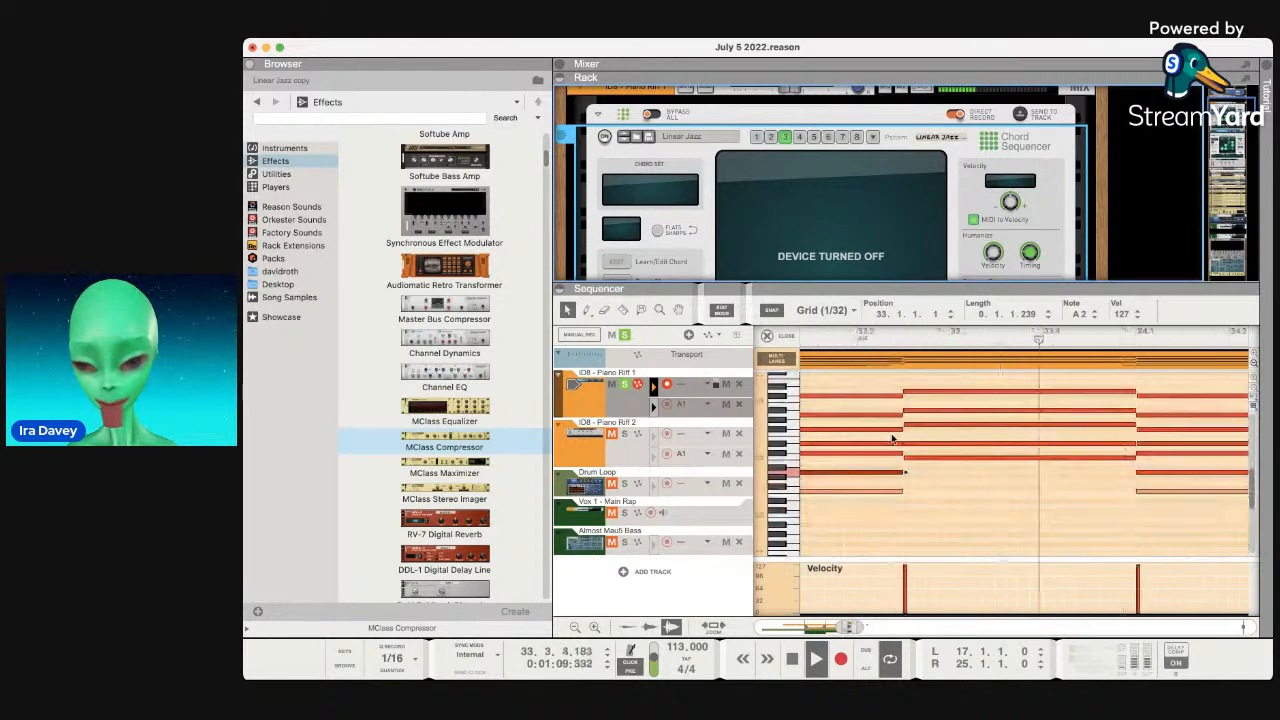
{"action": "scroll", "coordinate": [943, 451], "scroll_direction": "right", "scroll_amount": 6}
{"action": "scroll", "coordinate": [943, 451], "scroll_direction": "up", "scroll_amount": 4}
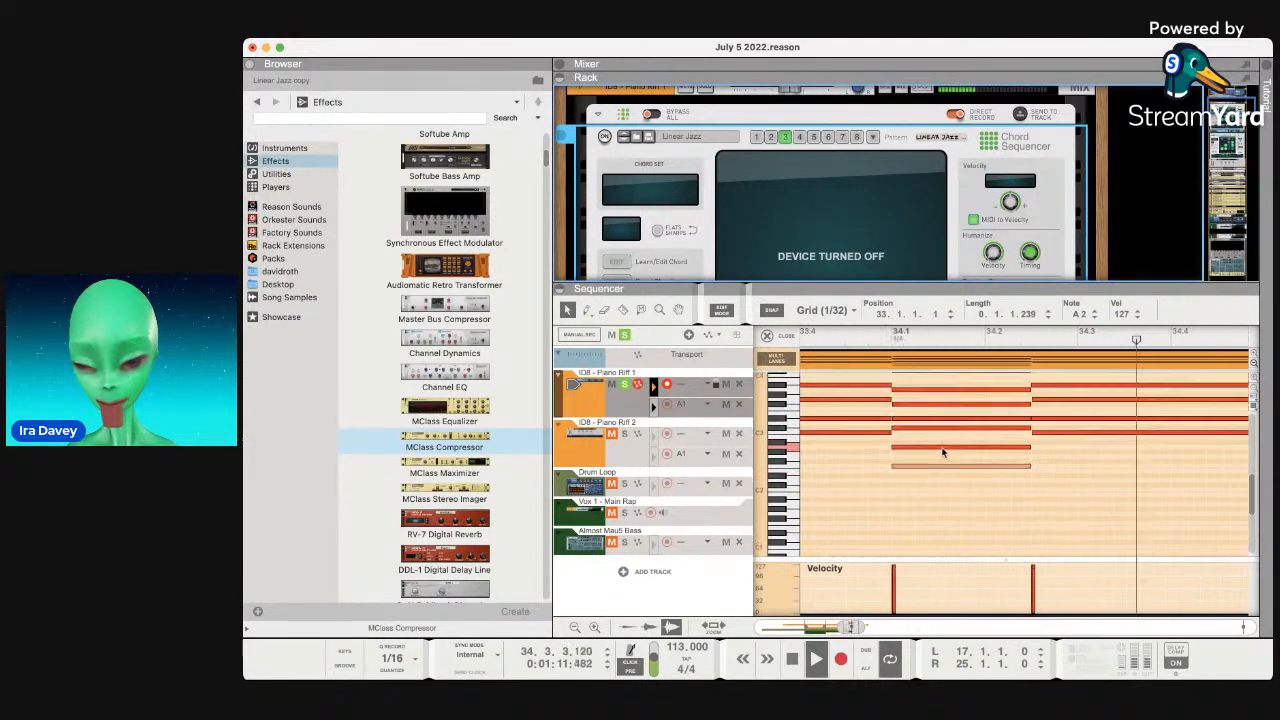
{"action": "scroll", "coordinate": [943, 452], "scroll_direction": "right", "scroll_amount": 8}
{"action": "scroll", "coordinate": [943, 452], "scroll_direction": "up", "scroll_amount": 2}
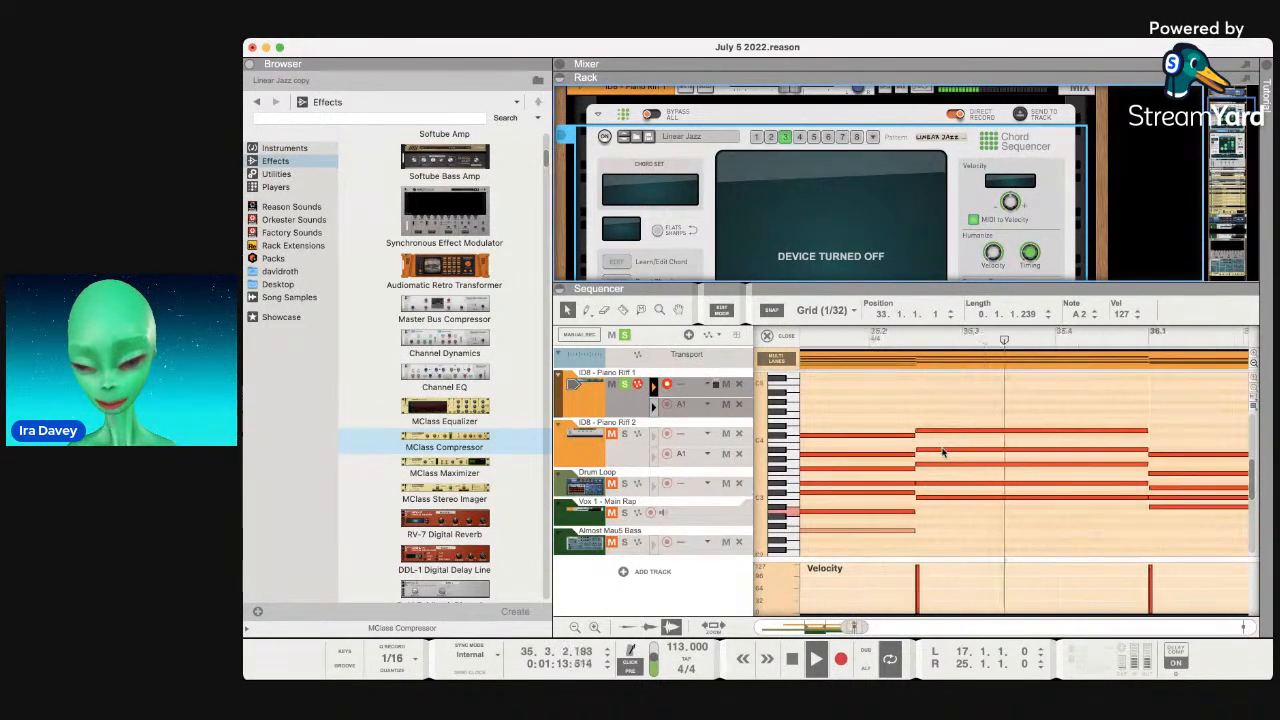
{"action": "scroll", "coordinate": [943, 452], "scroll_direction": "right", "scroll_amount": 8}
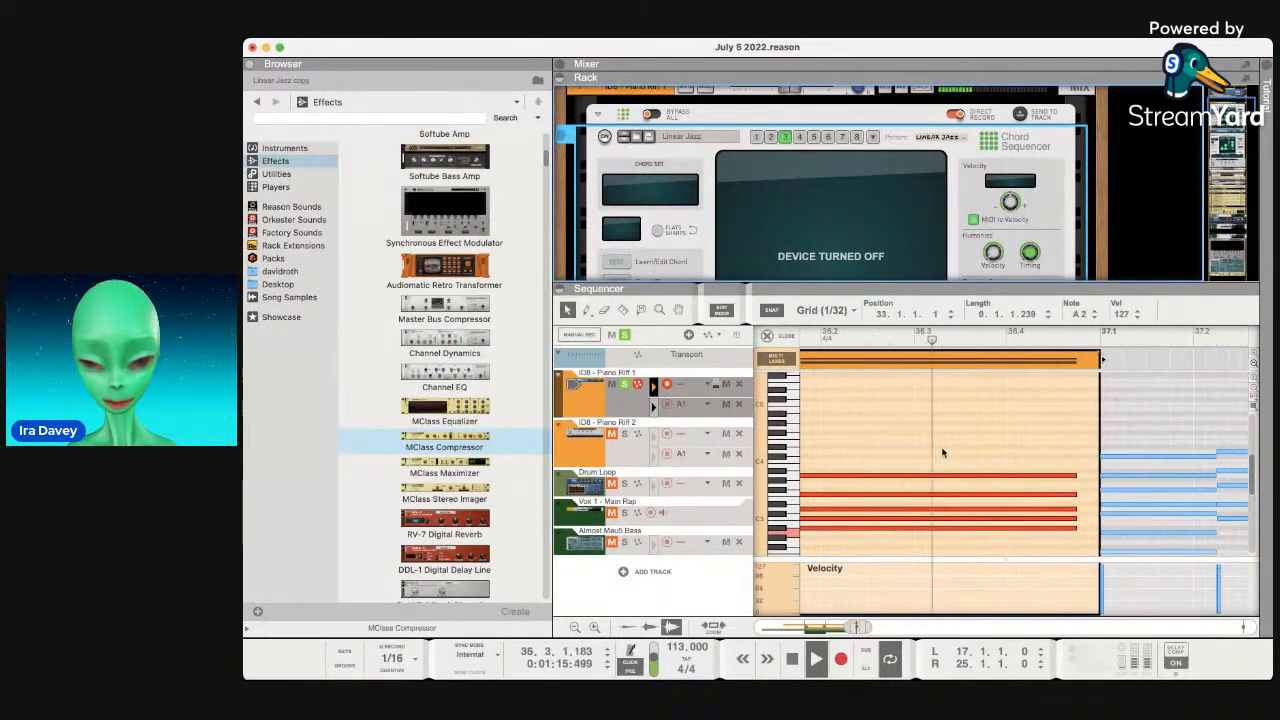
{"action": "scroll", "coordinate": [942, 453], "scroll_direction": "right", "scroll_amount": 5}
{"action": "scroll", "coordinate": [942, 453], "scroll_direction": "up", "scroll_amount": 1}
{"action": "key", "text": "space"}
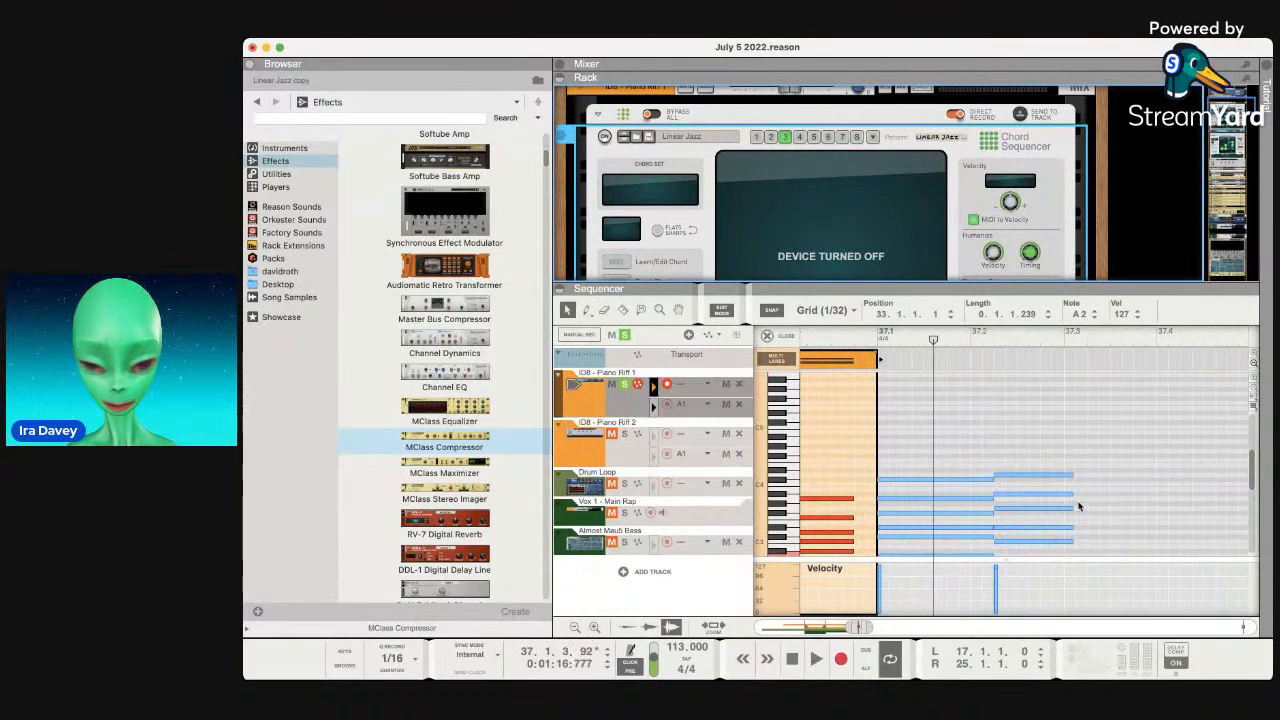
{"action": "scroll", "coordinate": [1057, 477], "scroll_direction": "down", "scroll_amount": 4}
{"action": "scroll", "coordinate": [1057, 477], "scroll_direction": "left", "scroll_amount": 2}
{"action": "left_click_drag", "start_coordinate": [1110, 528], "coordinate": [910, 386]}
{"action": "key", "text": "Delete"}
Repeat the bar-33 Piano Riff 1 clip three more times, then select the Drum Loop track.
{"action": "scroll", "coordinate": [919, 404], "scroll_direction": "left", "scroll_amount": 8}
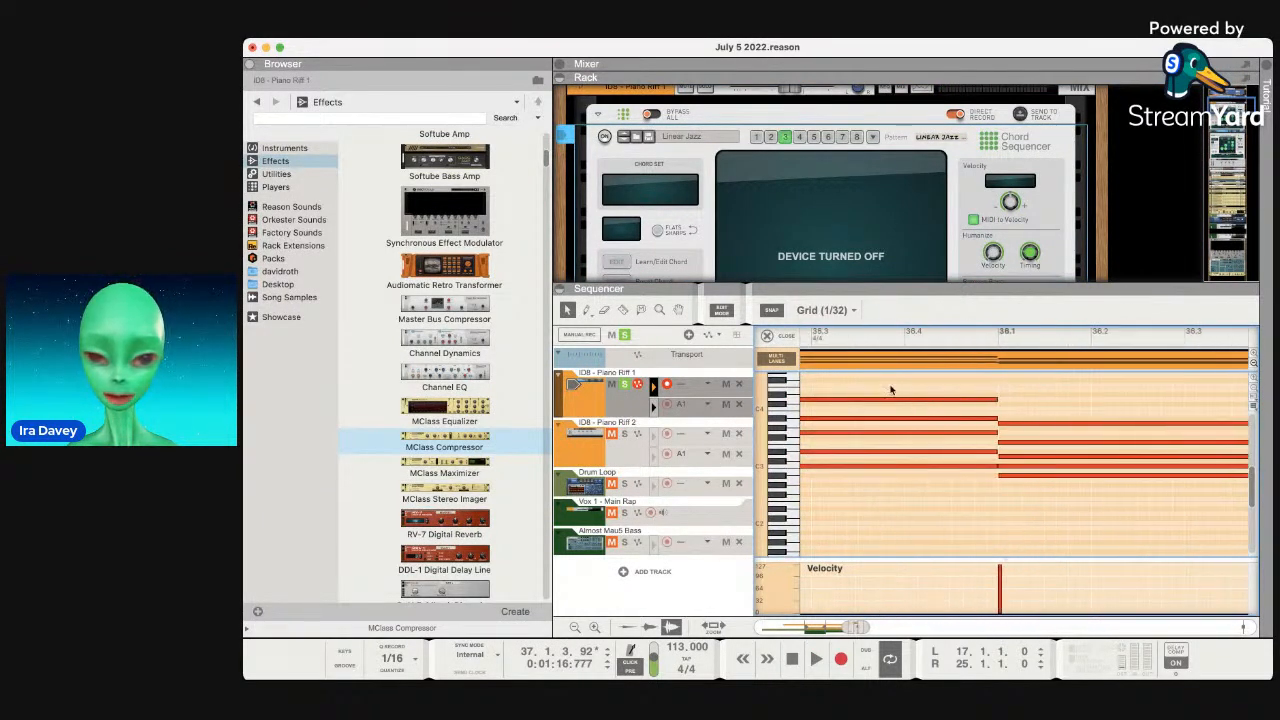
{"action": "scroll", "coordinate": [870, 371], "scroll_direction": "left", "scroll_amount": 1}
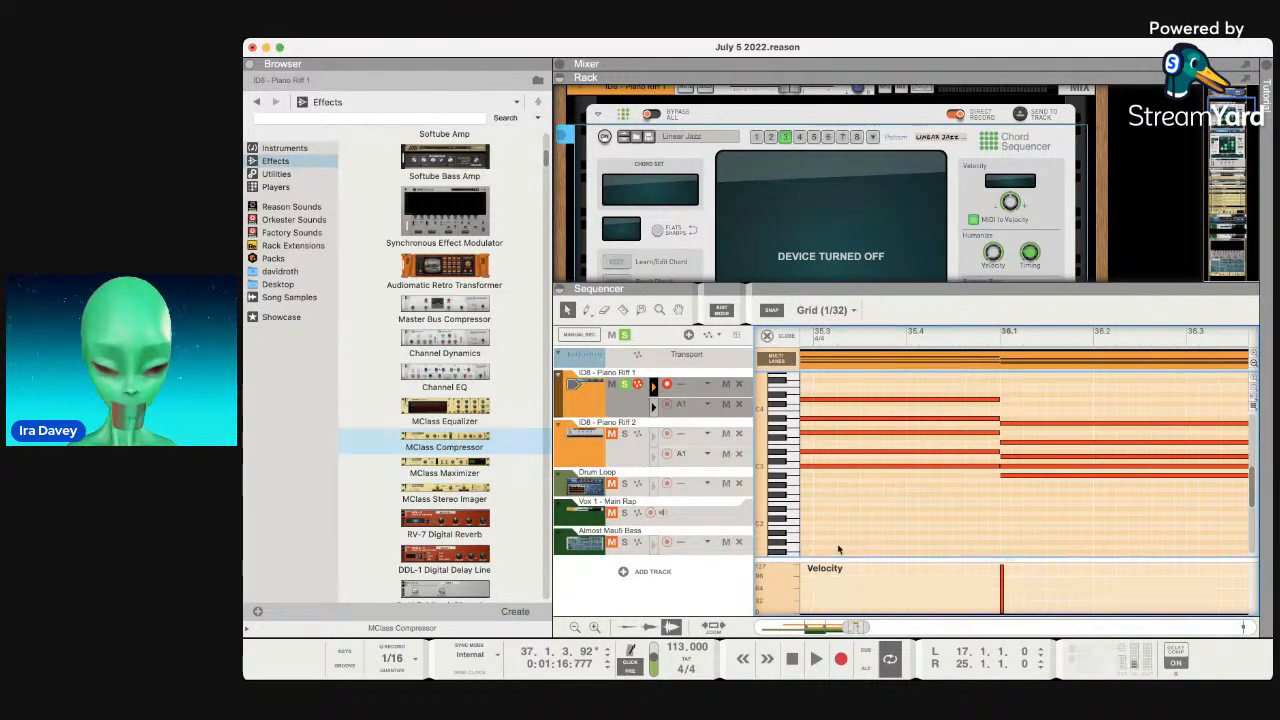
{"action": "left_click_drag", "start_coordinate": [866, 627], "coordinate": [938, 627]}
{"action": "scroll", "coordinate": [1006, 447], "scroll_direction": "left", "scroll_amount": 5}
{"action": "left_click", "coordinate": [973, 362]}
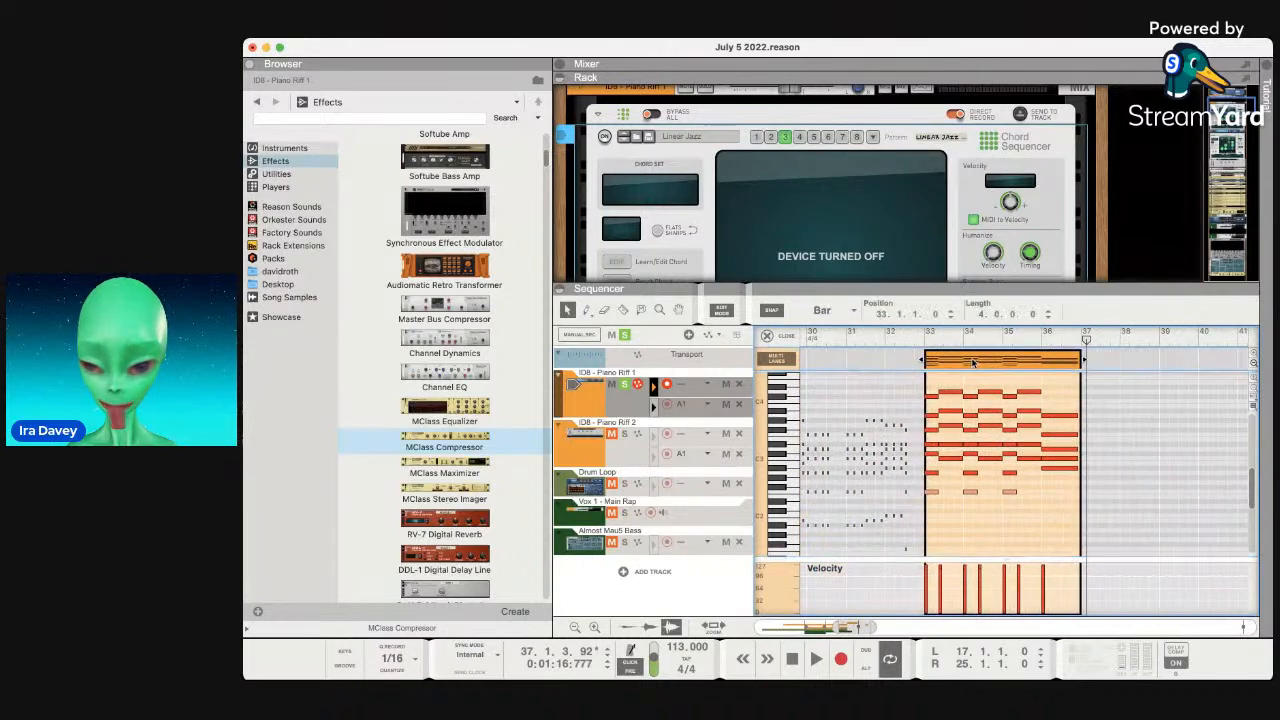
{"action": "key", "text": "super+d"}
{"action": "scroll", "coordinate": [973, 362], "scroll_direction": "right", "scroll_amount": 3}
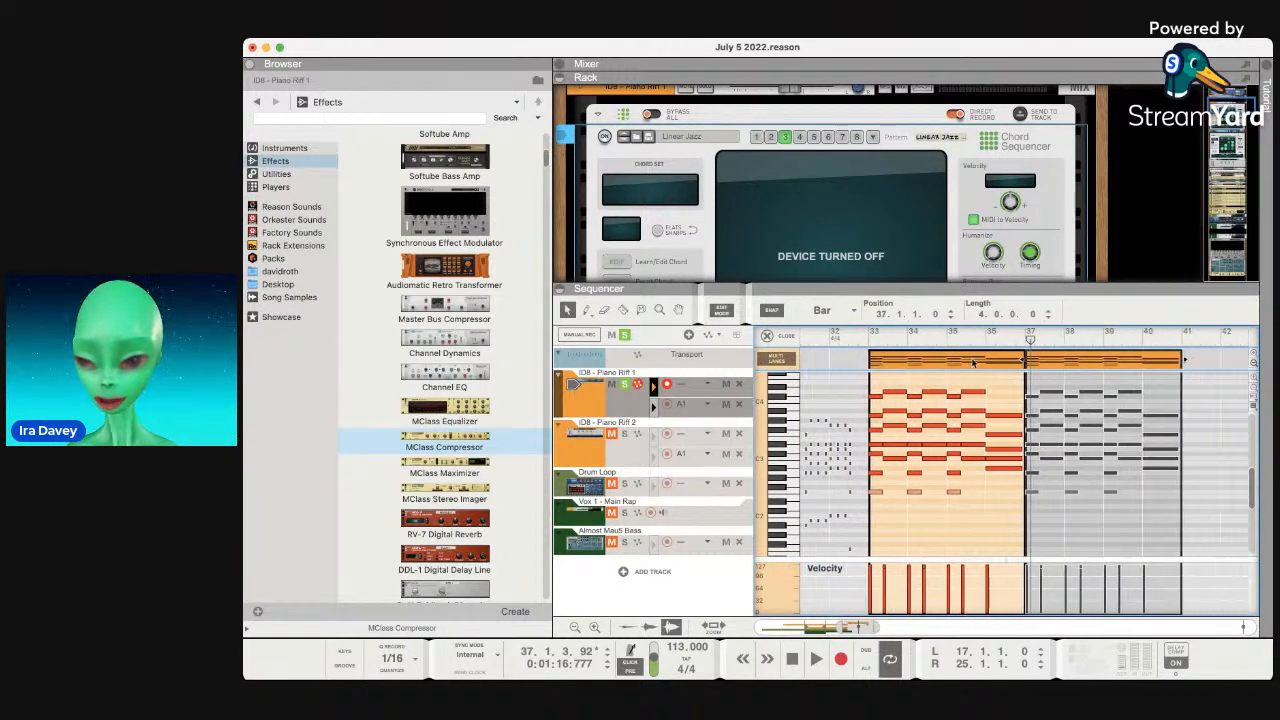
{"action": "scroll", "coordinate": [973, 362], "scroll_direction": "left", "scroll_amount": 1}
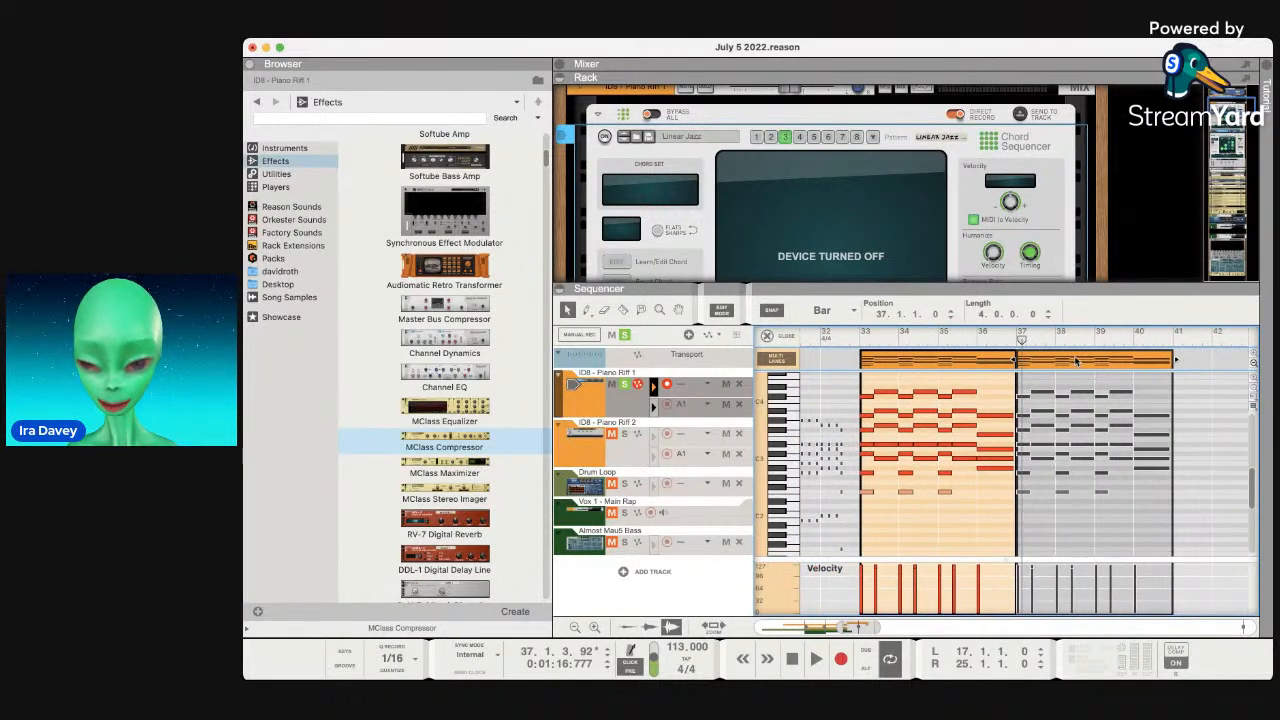
{"action": "key", "text": "super+d"}
{"action": "key", "text": "super+d"}
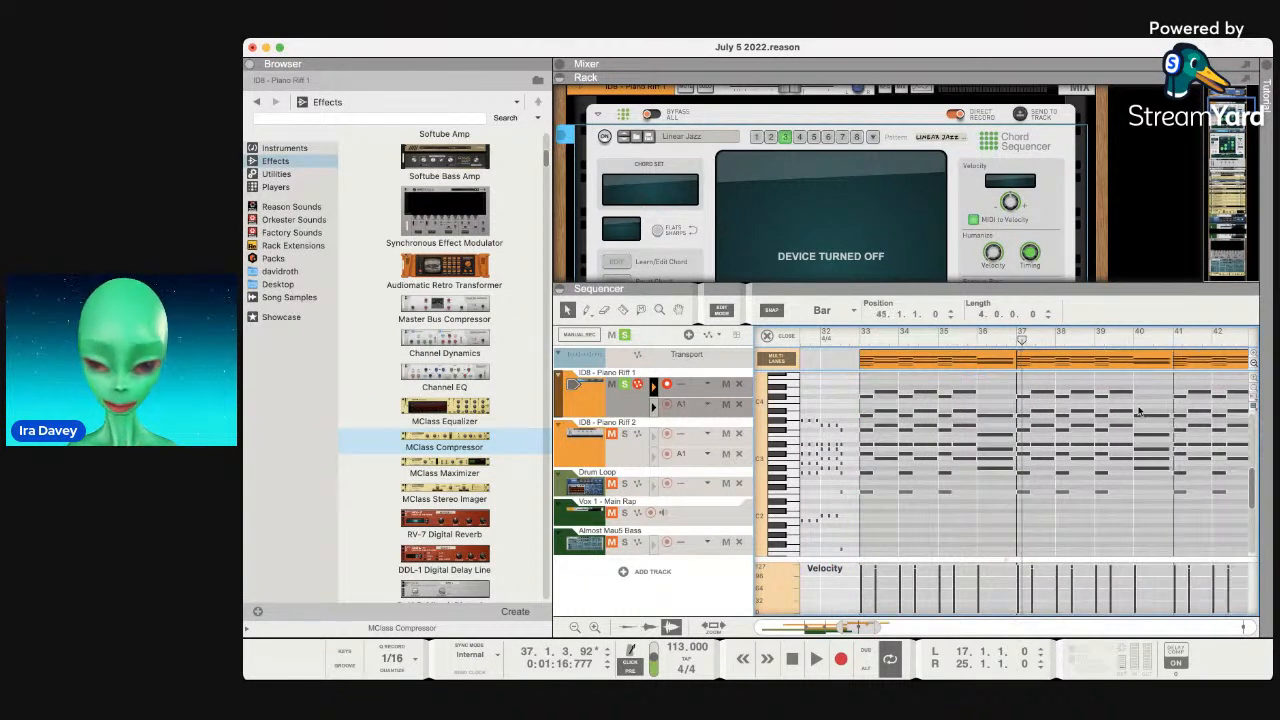
{"action": "scroll", "coordinate": [1138, 410], "scroll_direction": "right", "scroll_amount": 5}
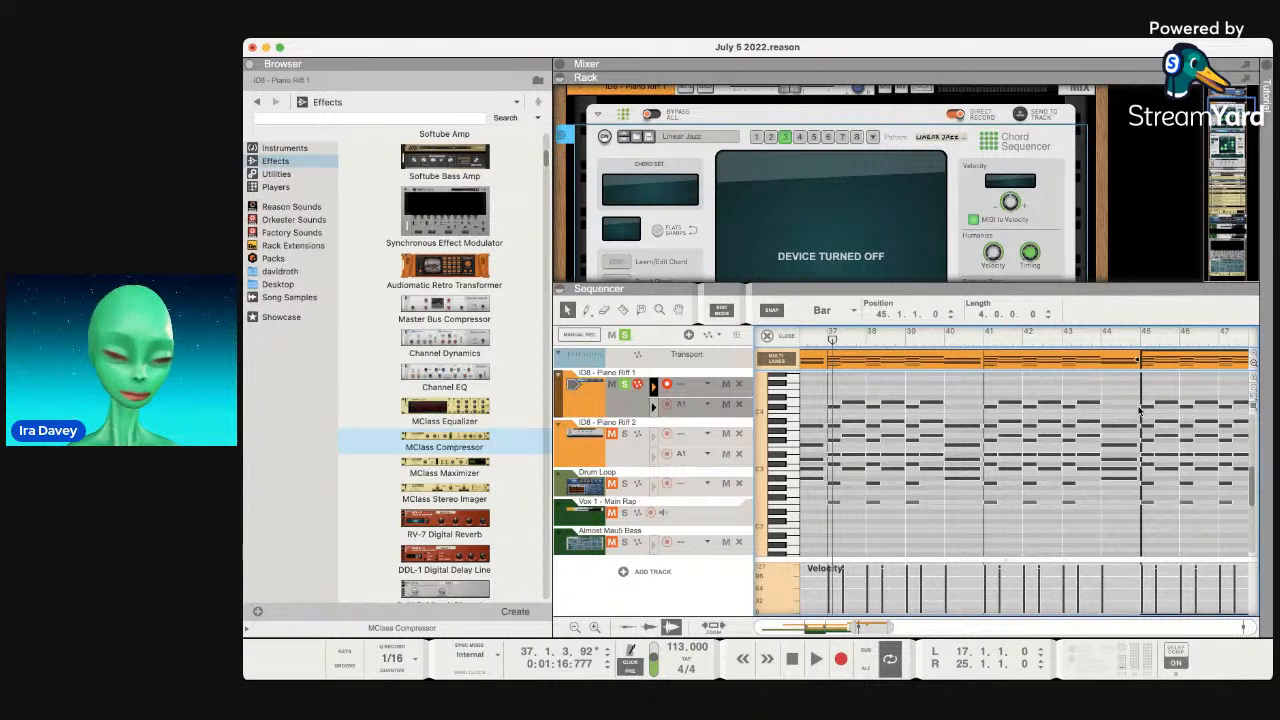
{"action": "left_click", "coordinate": [600, 490]}
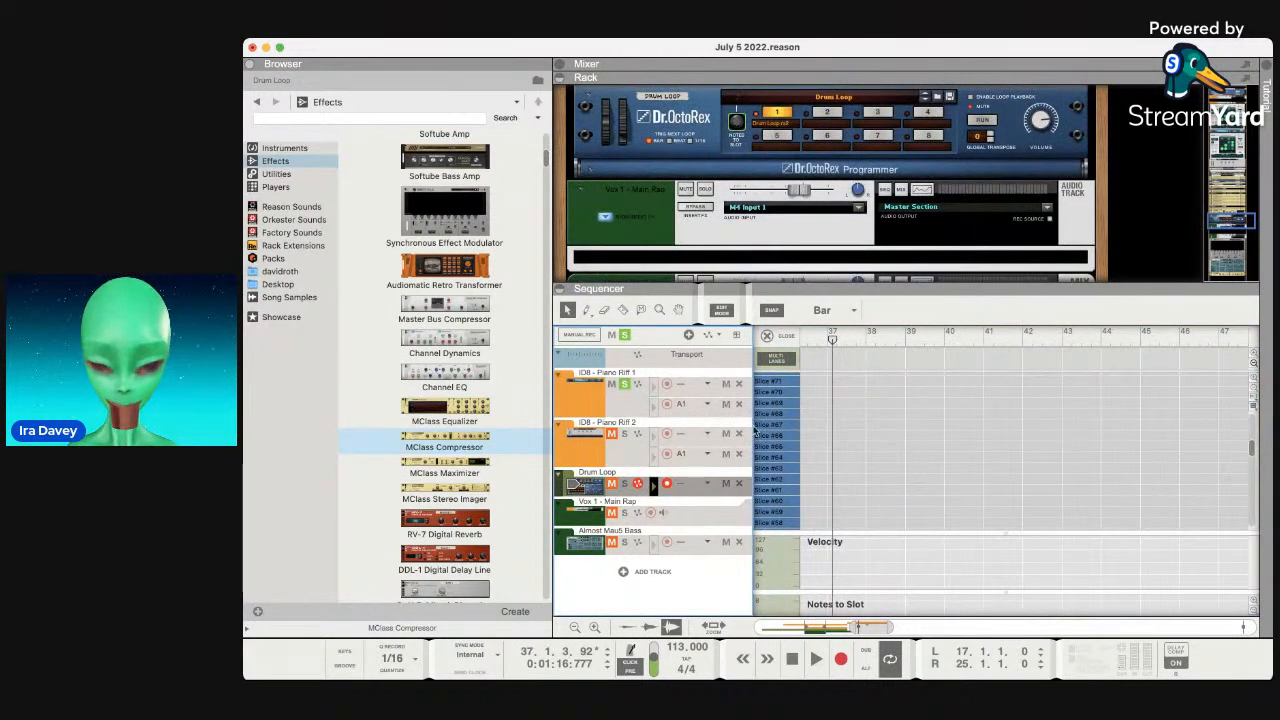
Leave clip editing and duplicate the last Drum Loop clip twice.
{"action": "left_click", "coordinate": [723, 313]}
{"action": "scroll", "coordinate": [875, 420], "scroll_direction": "left", "scroll_amount": 8}
{"action": "left_click", "coordinate": [990, 485]}
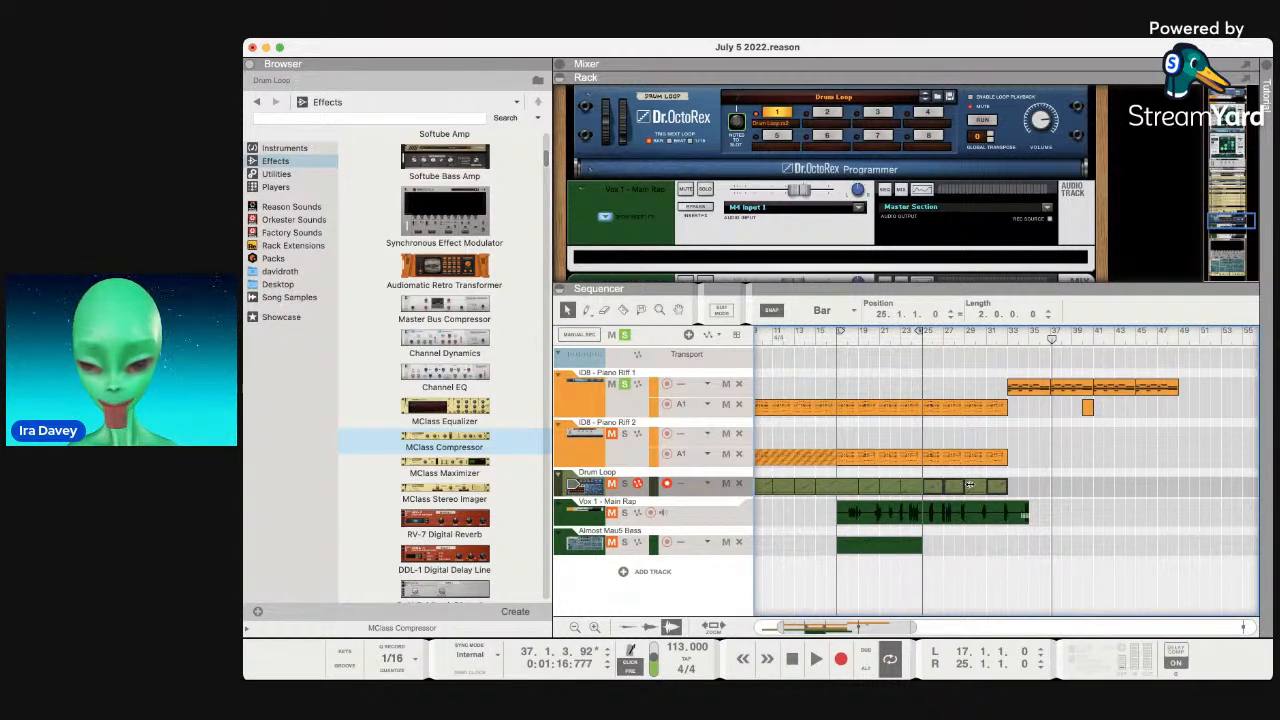
{"action": "key", "text": "super+d"}
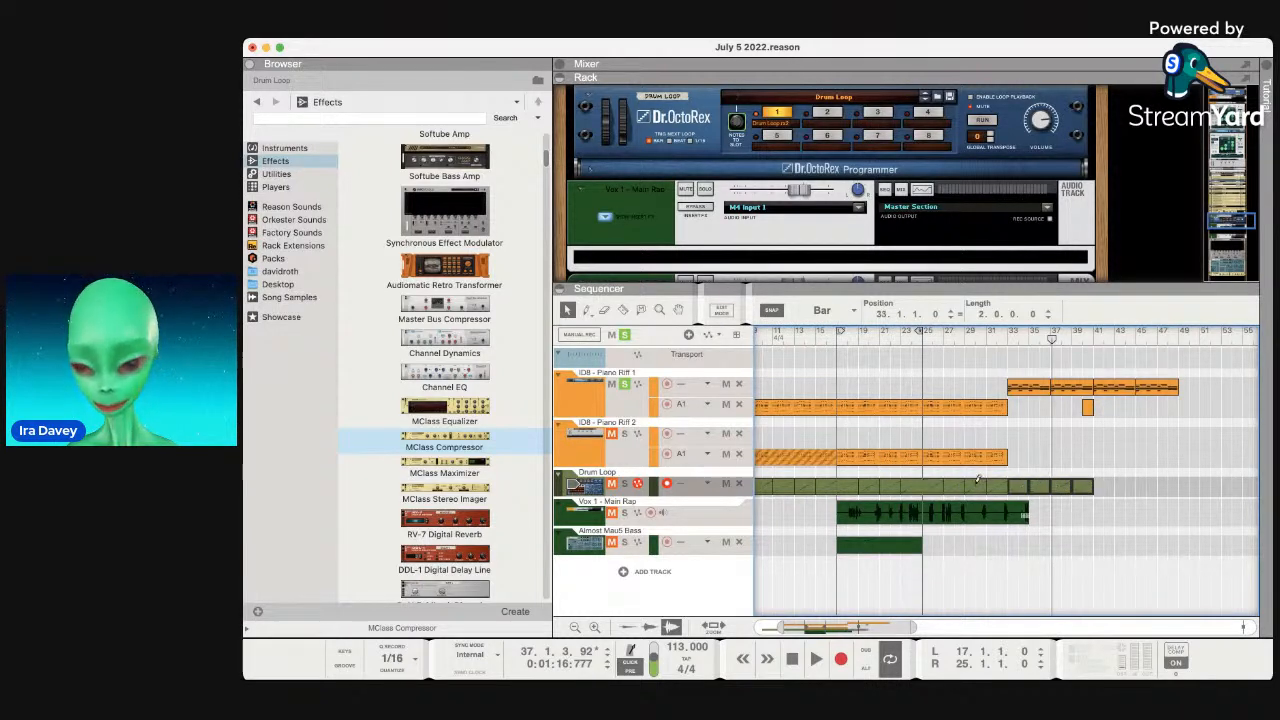
{"action": "key", "text": "super+d"}
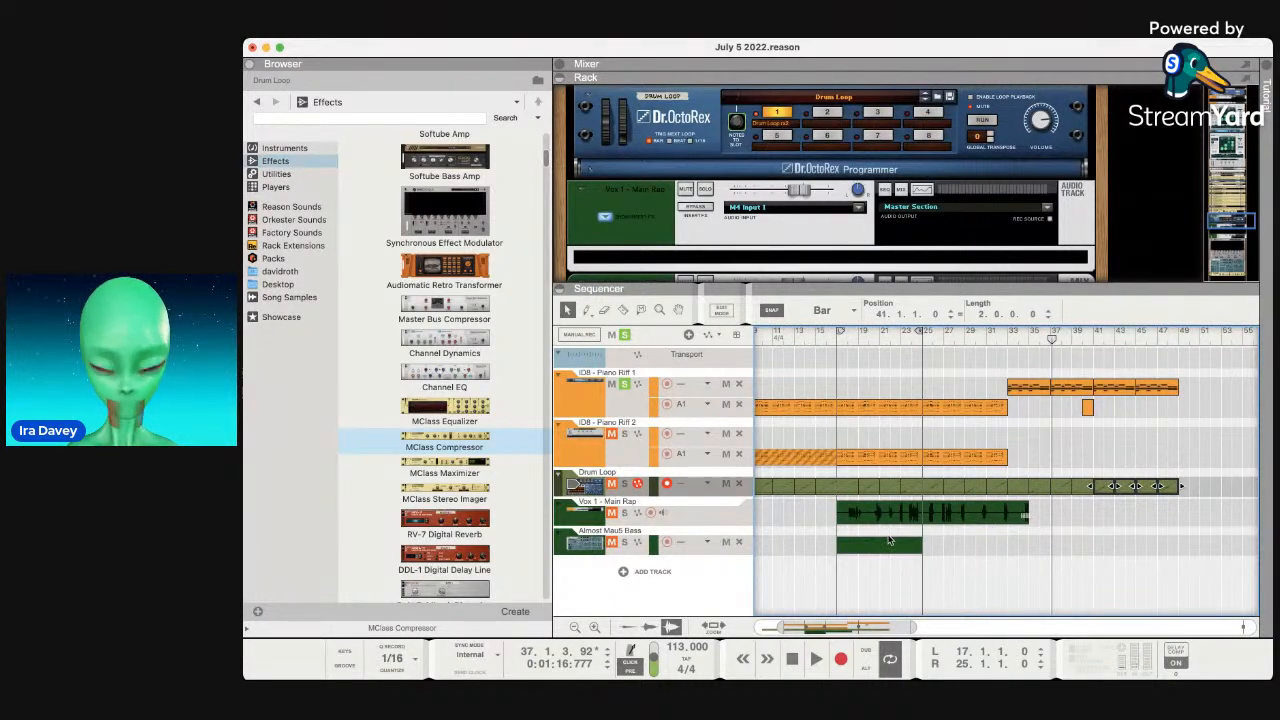
Copy the bar-25 Piano Riff 1 clip and paste it at bar 49.
{"action": "left_click", "coordinate": [978, 412]}
{"action": "key", "text": "super+c"}
{"action": "left_click", "coordinate": [1179, 335]}
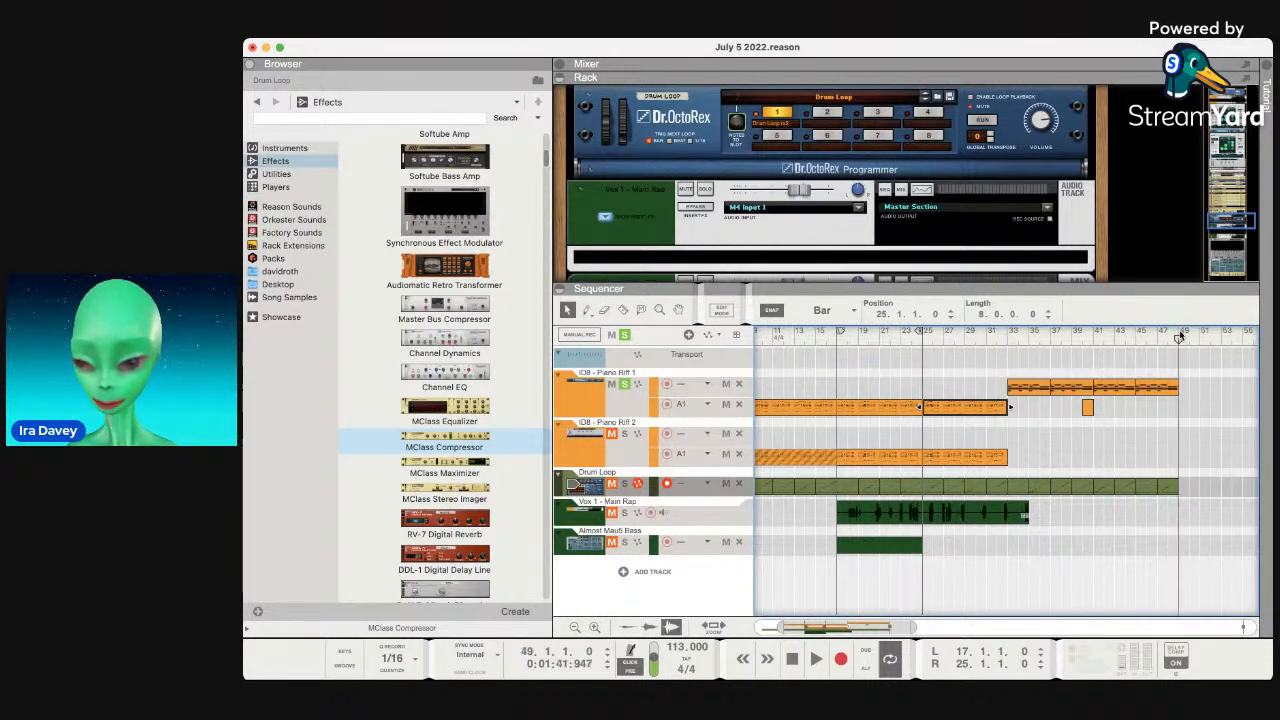
{"action": "key", "text": "super+v"}
Copy the four piano clips at bars 33, 37, 41 and 45 to bar 57.
{"action": "left_click", "coordinate": [1168, 387]}
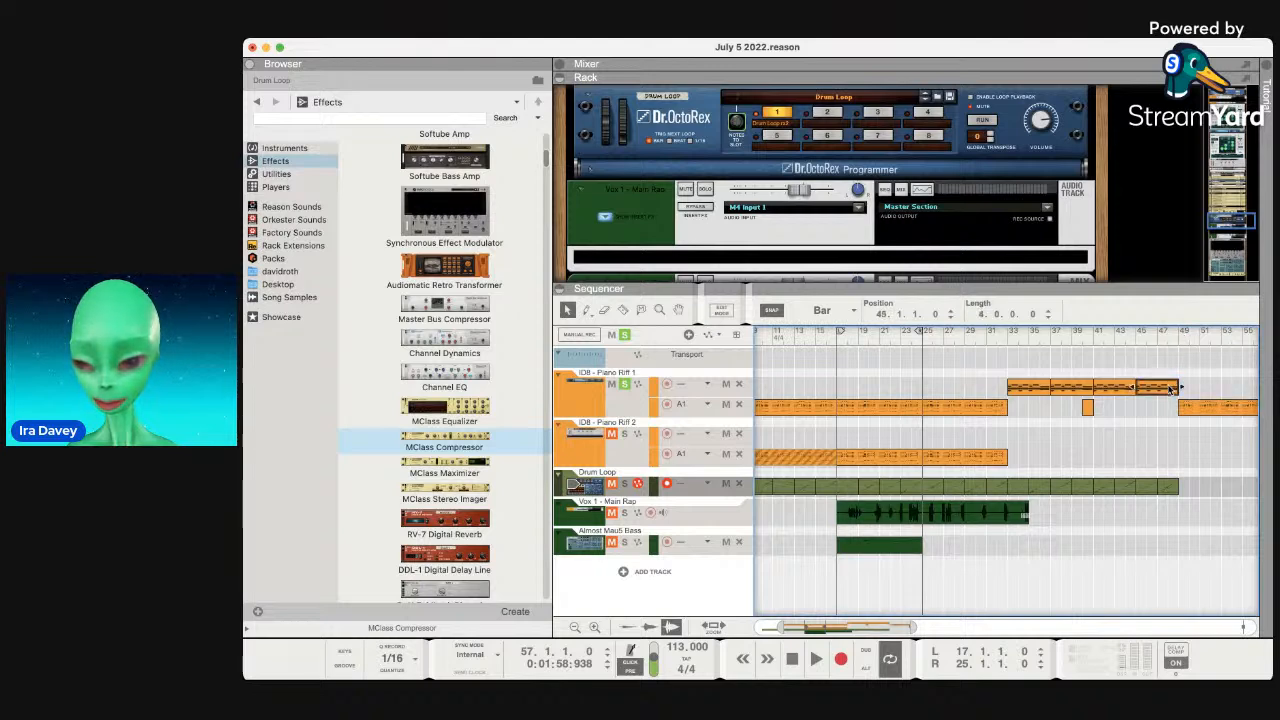
{"action": "left_click", "coordinate": [1028, 384]}
{"action": "left_click", "coordinate": [1057, 387], "text": "shift"}
{"action": "left_click", "coordinate": [1107, 387], "text": "shift"}
{"action": "key", "text": "super+c"}
{"action": "scroll", "coordinate": [1152, 430], "scroll_direction": "right", "scroll_amount": 5}
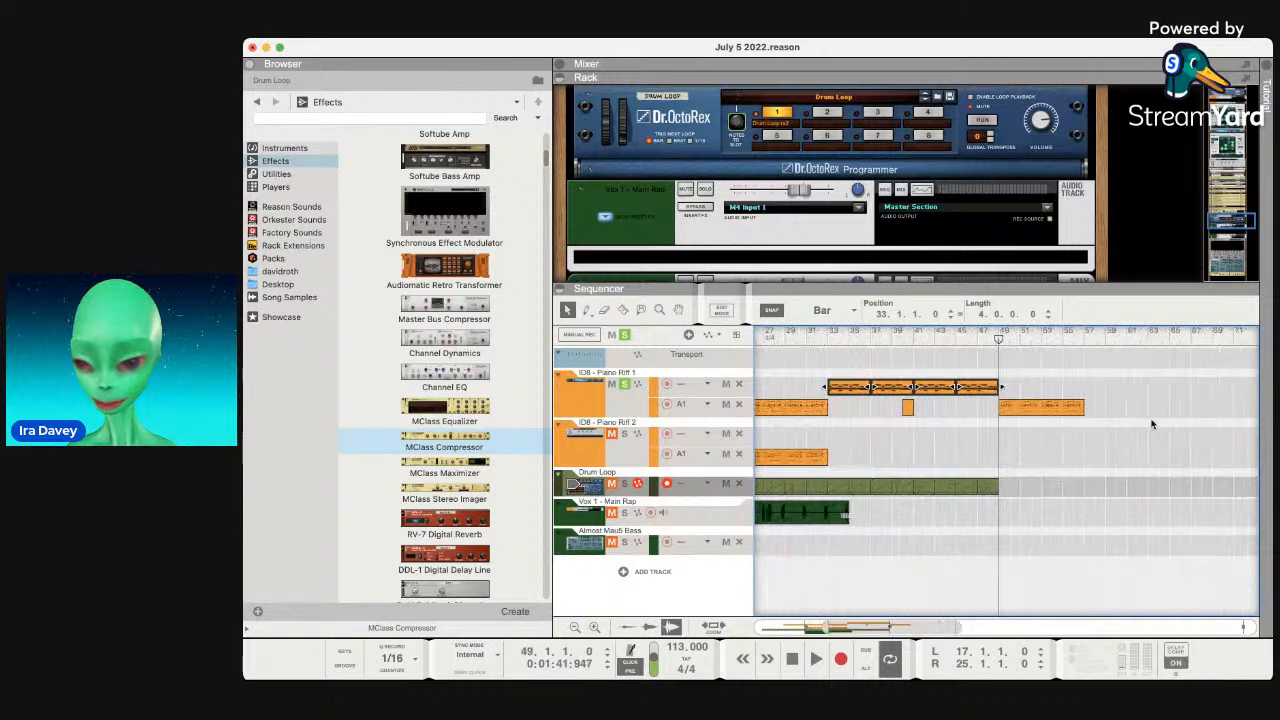
{"action": "left_click", "coordinate": [1083, 335]}
{"action": "key", "text": "super+v"}
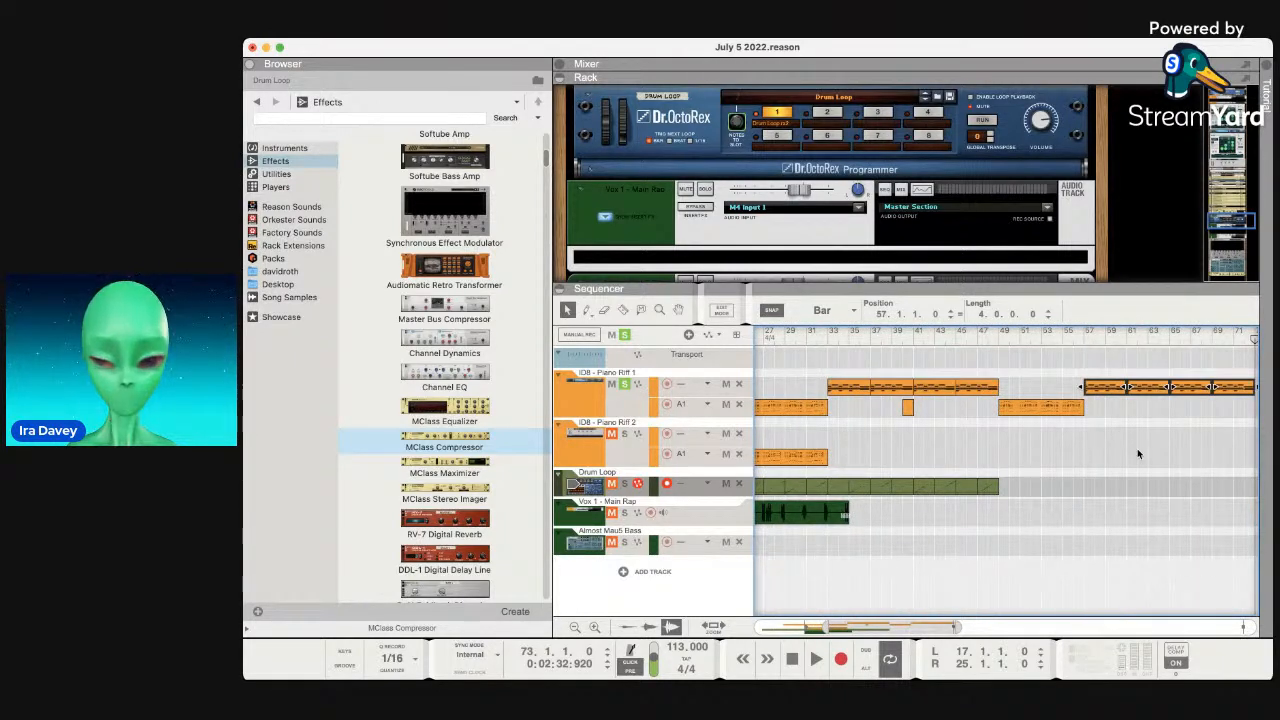
Place a copy of the 8-bar piano clip from bar 49 at bars 73–81.
{"action": "scroll", "coordinate": [1137, 454], "scroll_direction": "right", "scroll_amount": 8}
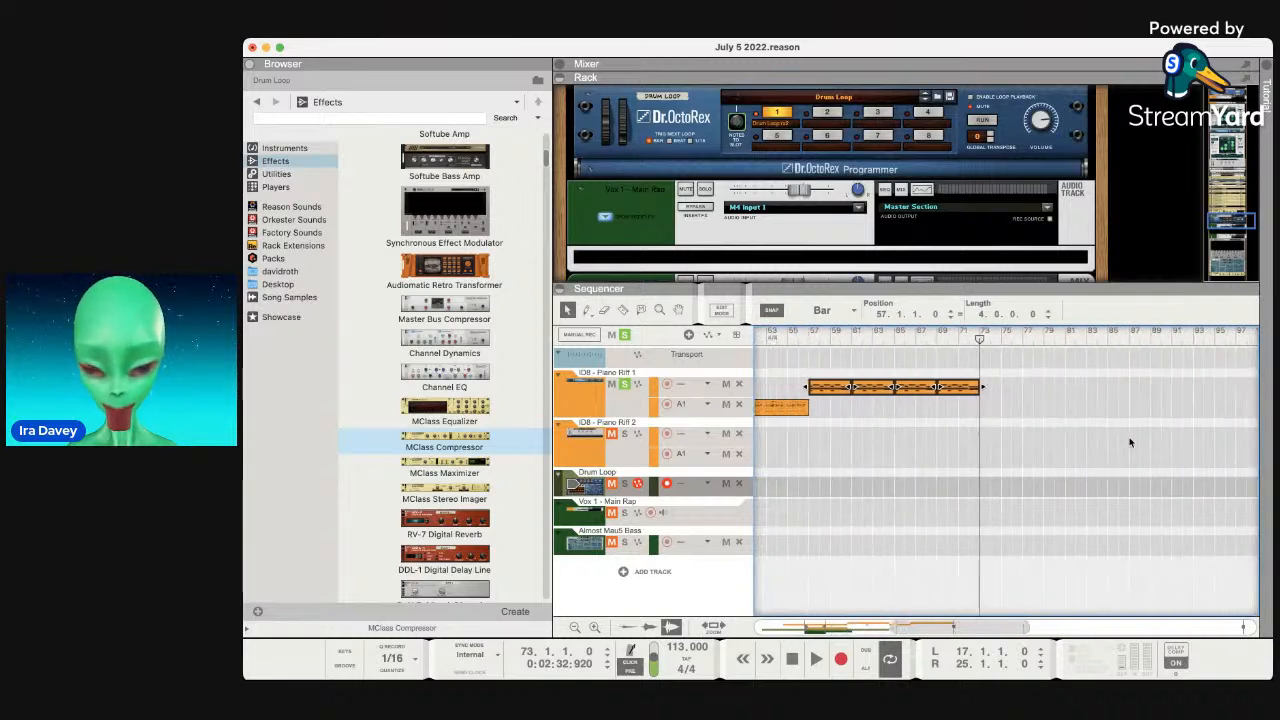
{"action": "scroll", "coordinate": [1130, 442], "scroll_direction": "left", "scroll_amount": 3}
{"action": "left_click", "coordinate": [866, 408]}
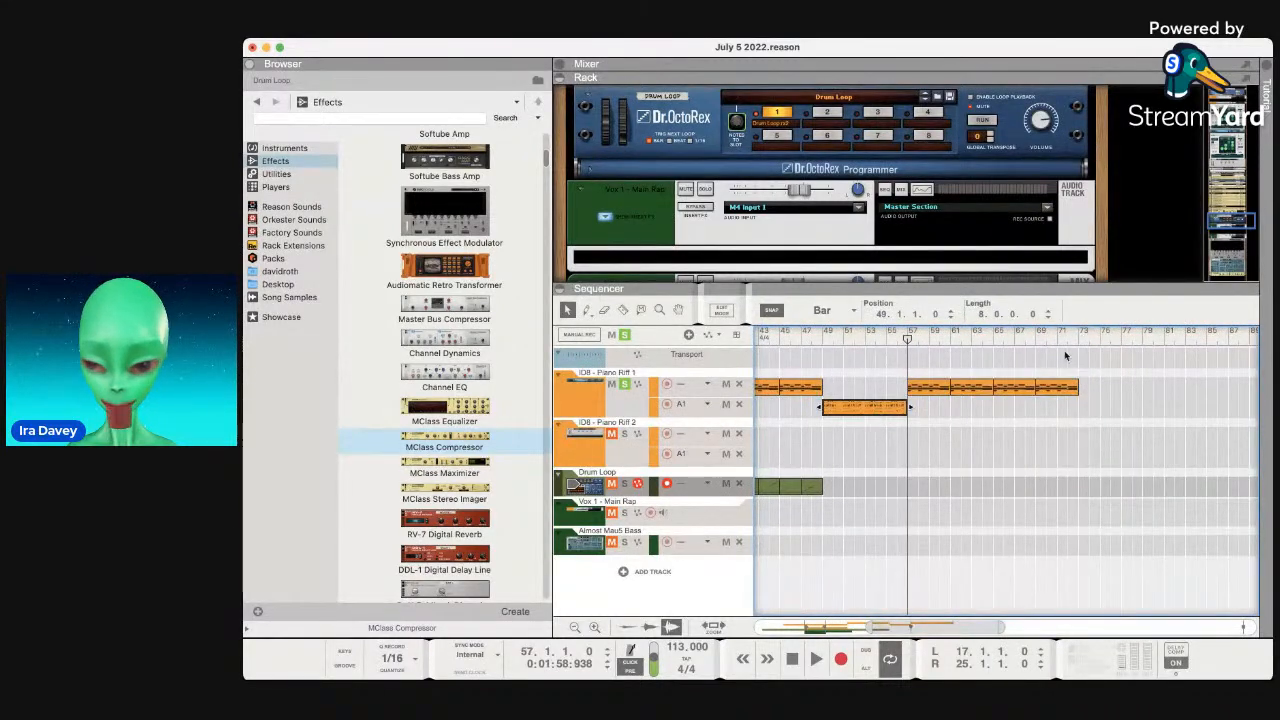
{"action": "key", "text": "super+v"}
Move the 2-bar drum loop clip to bar 41 and repeat it through the song.
{"action": "scroll", "coordinate": [1027, 437], "scroll_direction": "left", "scroll_amount": 4}
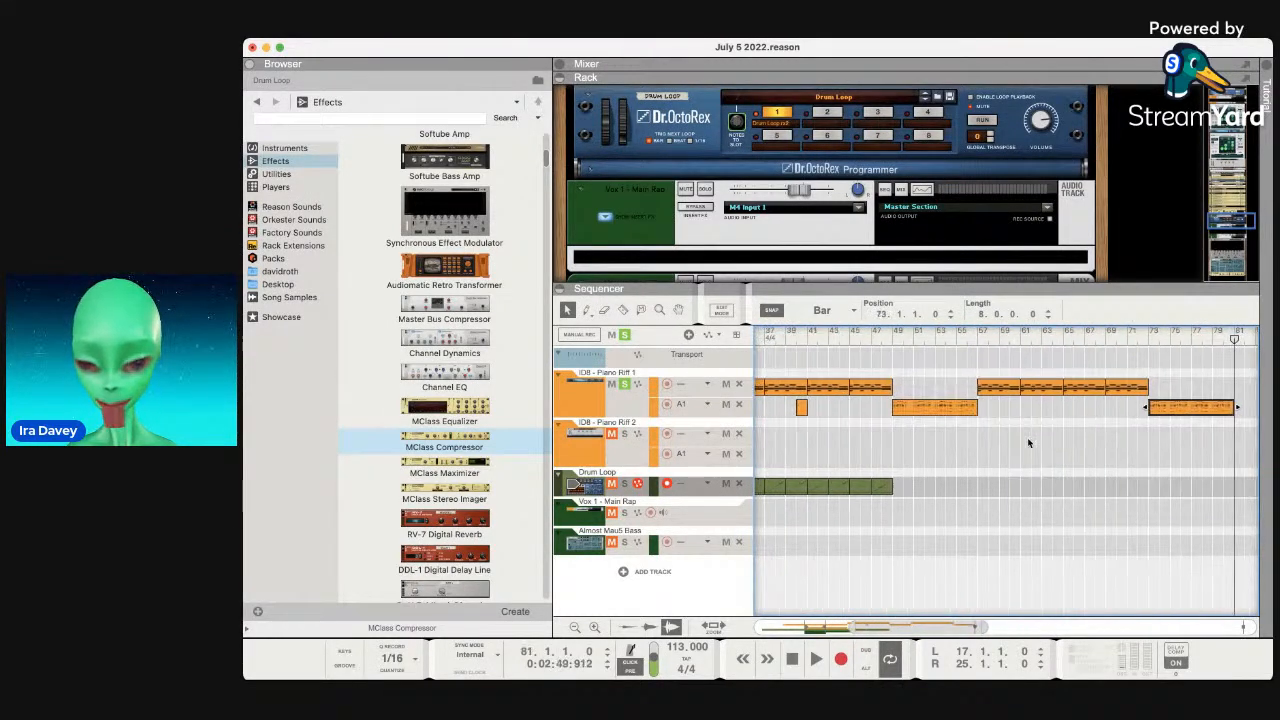
{"action": "left_click", "coordinate": [868, 490]}
{"action": "left_click_drag", "start_coordinate": [897, 487], "coordinate": [907, 487]}
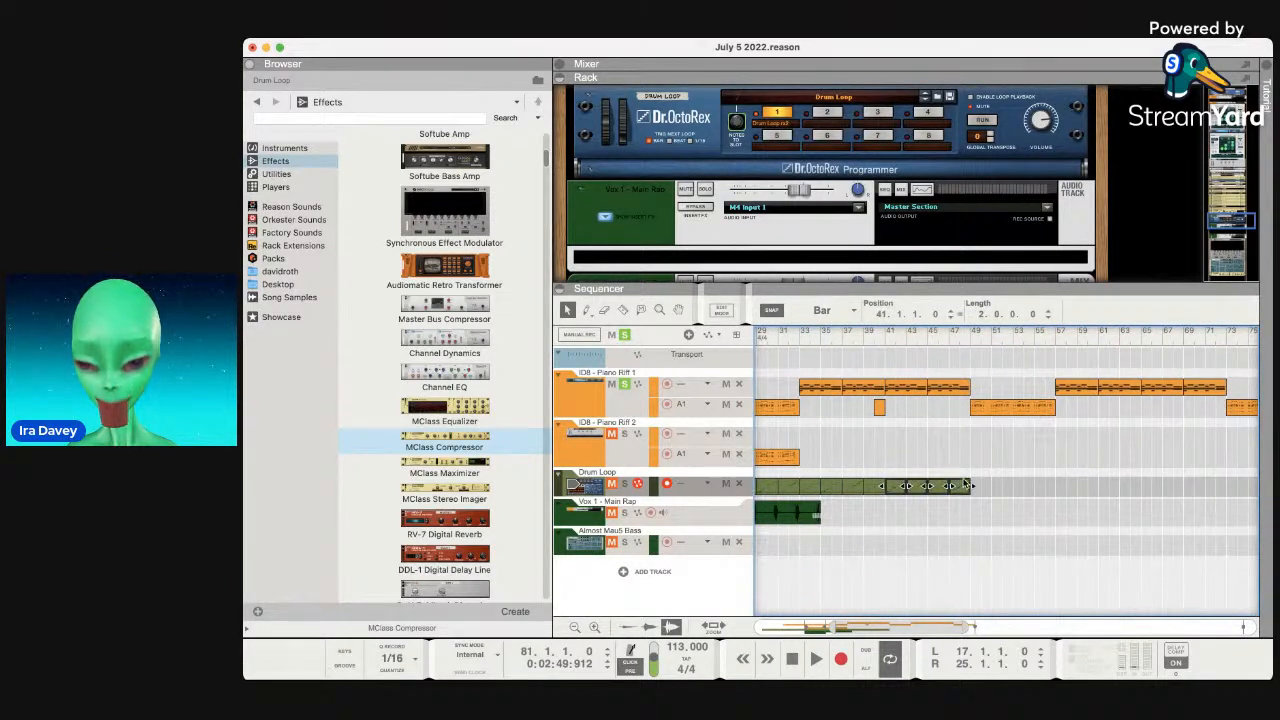
{"action": "key", "text": "super+d"}
{"action": "key", "text": "super+d"}
{"action": "key", "text": "super+d"}
{"action": "key", "text": "super+d"}
{"action": "key", "text": "super+d"}
{"action": "key", "text": "super+d"}
{"action": "key", "text": "super+d"}
{"action": "key", "text": "super+d"}
{"action": "key", "text": "super+d"}
{"action": "key", "text": "super+d"}
{"action": "key", "text": "super+d"}
{"action": "key", "text": "super+d"}
{"action": "key", "text": "super+d"}
{"action": "key", "text": "super+d"}
{"action": "key", "text": "super+d"}
{"action": "key", "text": "super+d"}
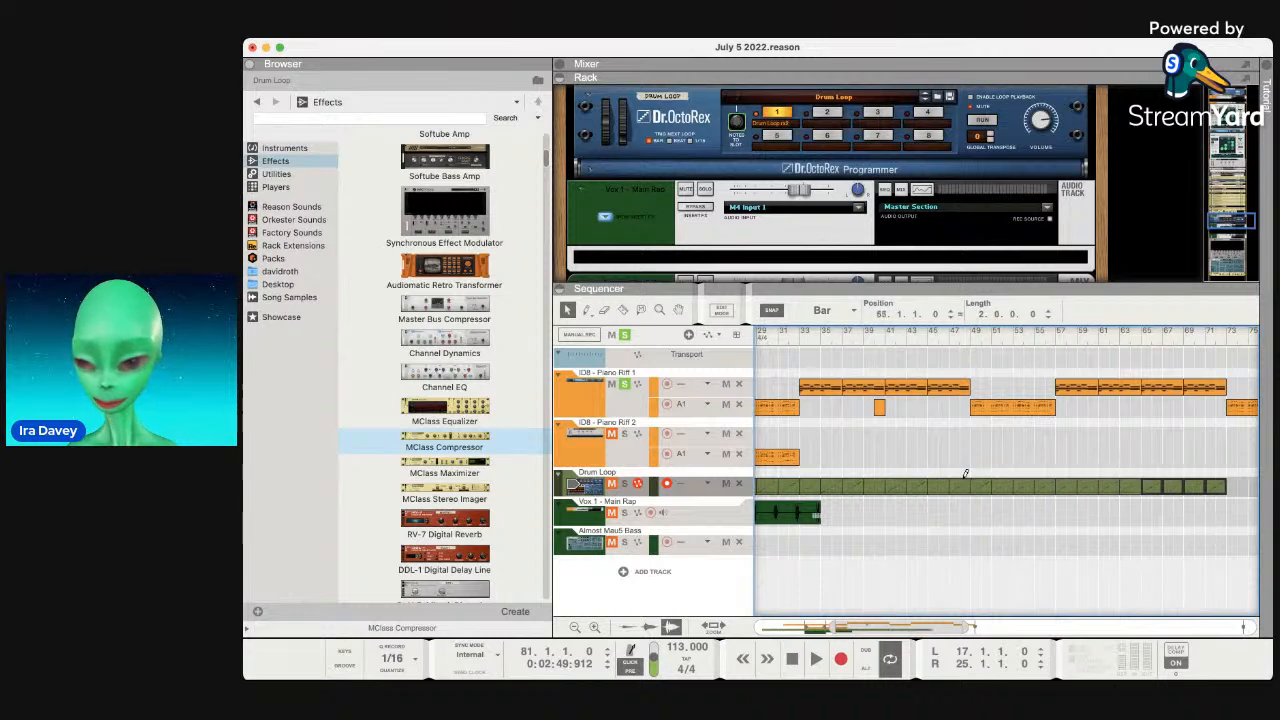
{"action": "scroll", "coordinate": [966, 485], "scroll_direction": "right", "scroll_amount": 5}
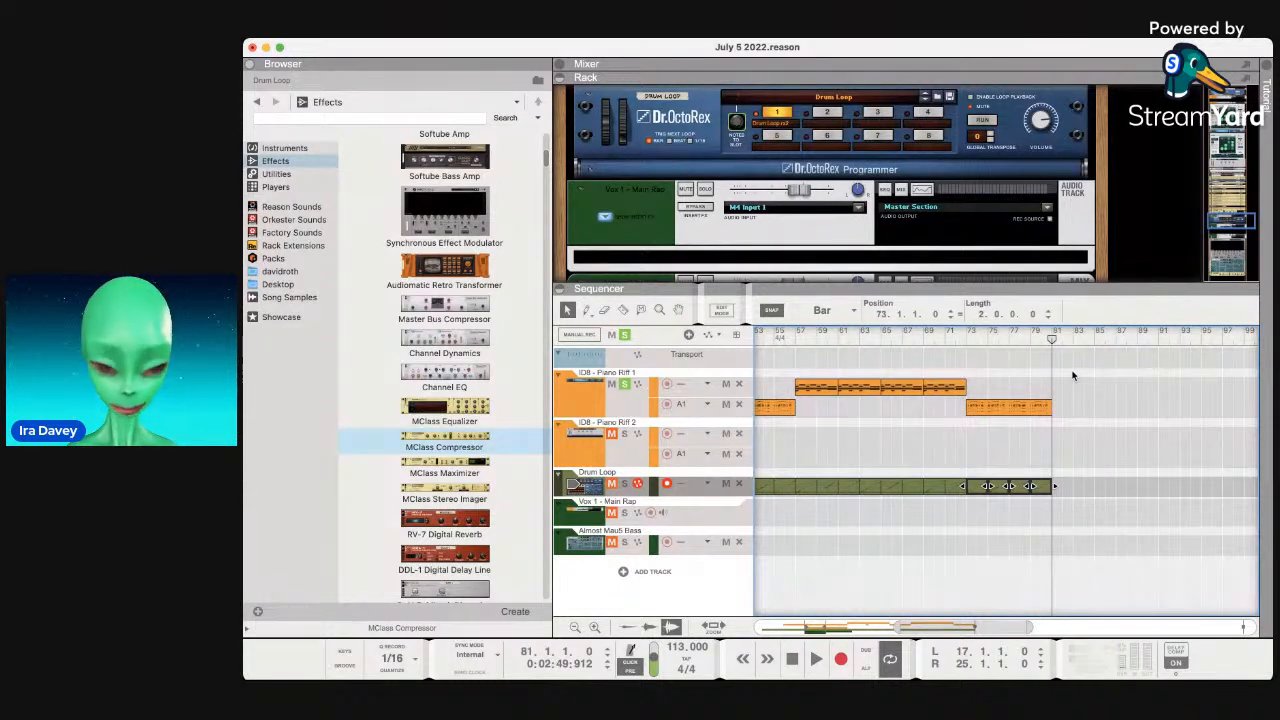
{"action": "scroll", "coordinate": [773, 261], "scroll_direction": "down", "scroll_amount": 5}
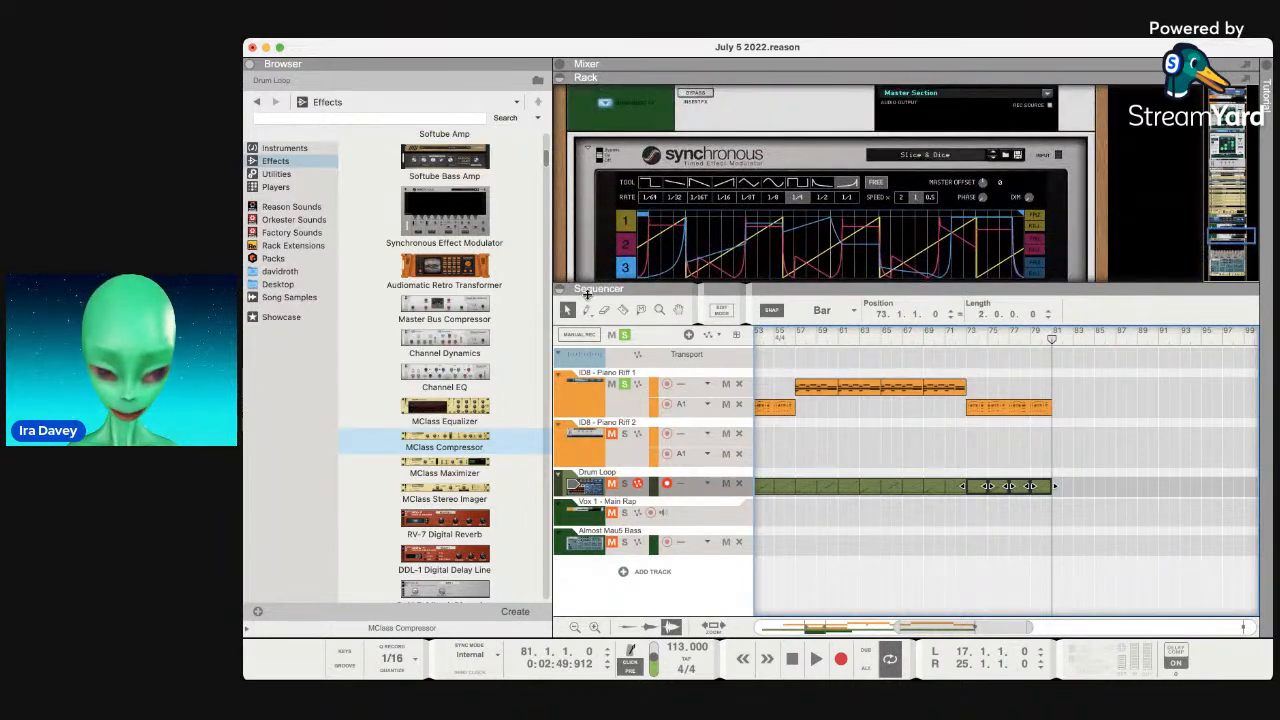
{"action": "left_click", "coordinate": [483, 311]}
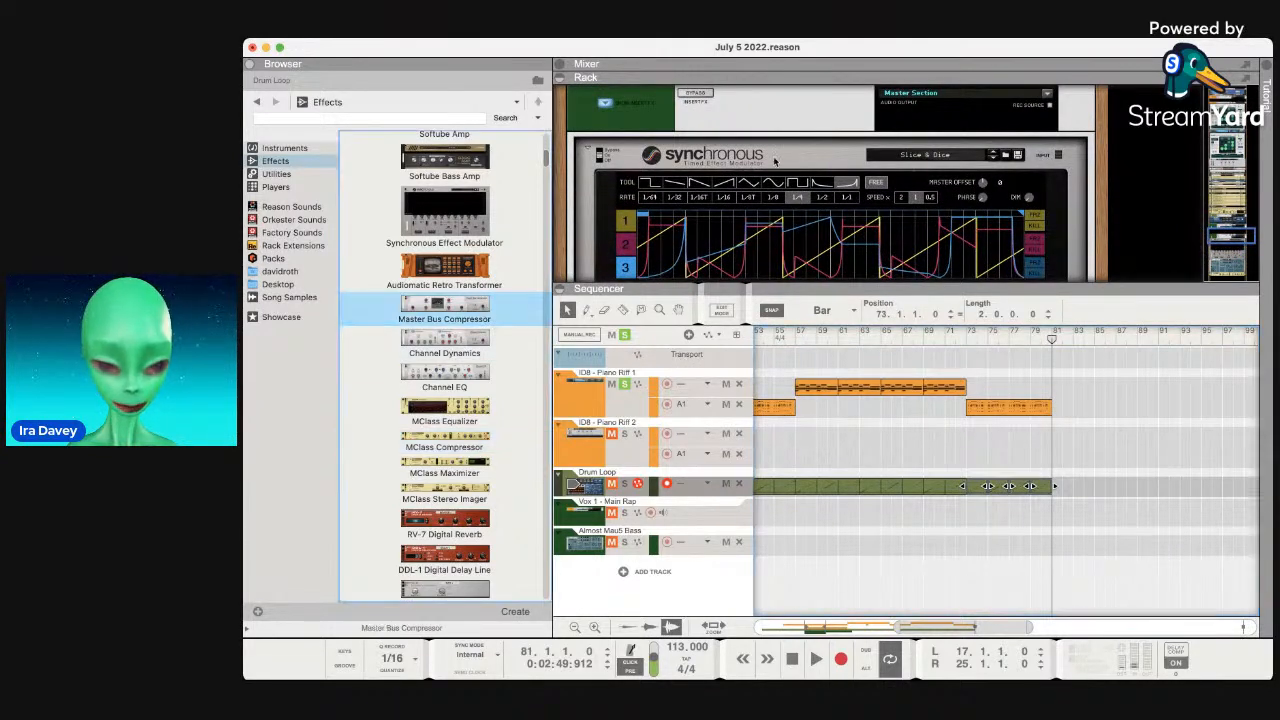
{"action": "scroll", "coordinate": [440, 323], "scroll_direction": "down", "scroll_amount": 5}
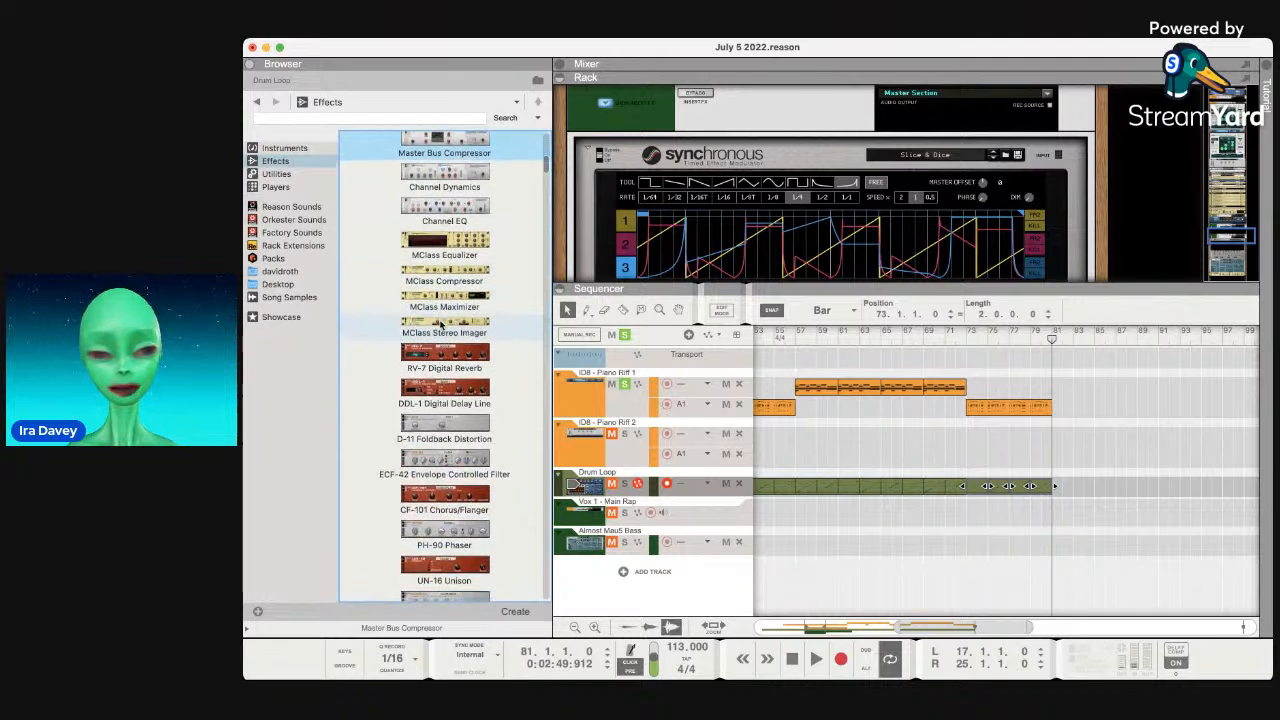
{"action": "scroll", "coordinate": [440, 323], "scroll_direction": "down", "scroll_amount": 8}
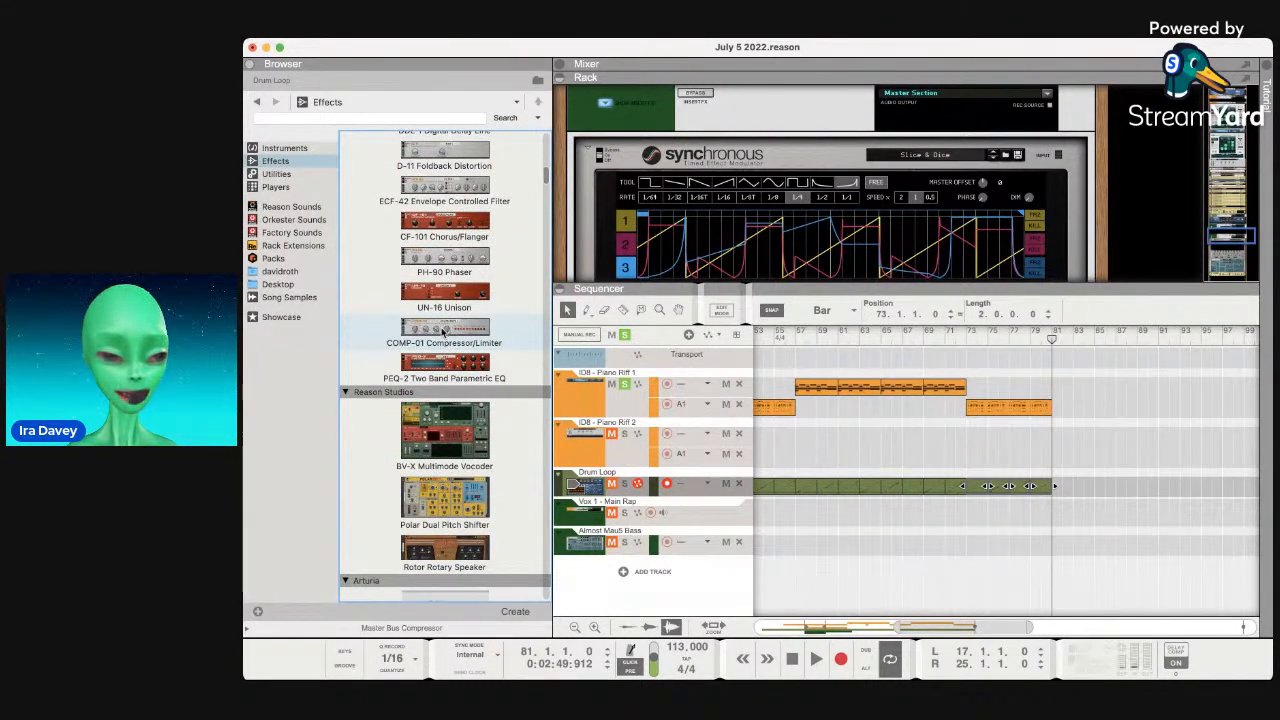
{"action": "scroll", "coordinate": [422, 301], "scroll_direction": "up", "scroll_amount": 1}
{"action": "scroll", "coordinate": [422, 301], "scroll_direction": "up", "scroll_amount": 5}
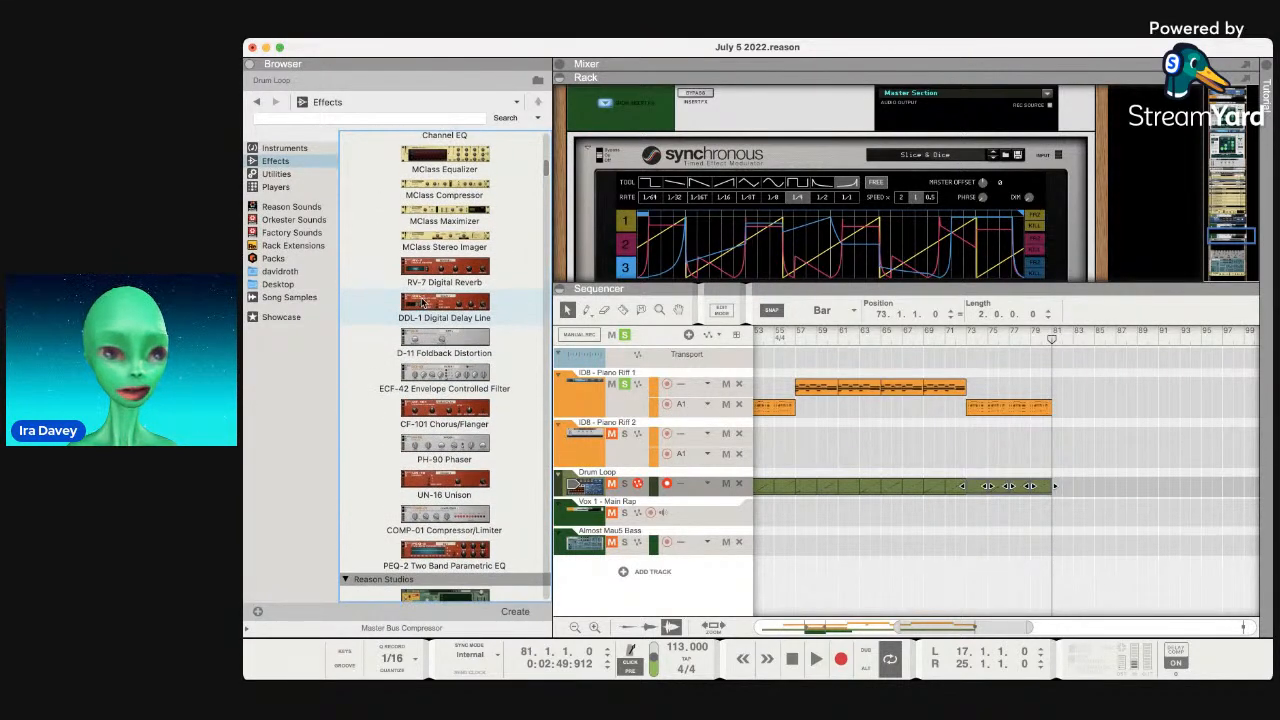
{"action": "scroll", "coordinate": [422, 301], "scroll_direction": "up", "scroll_amount": 8}
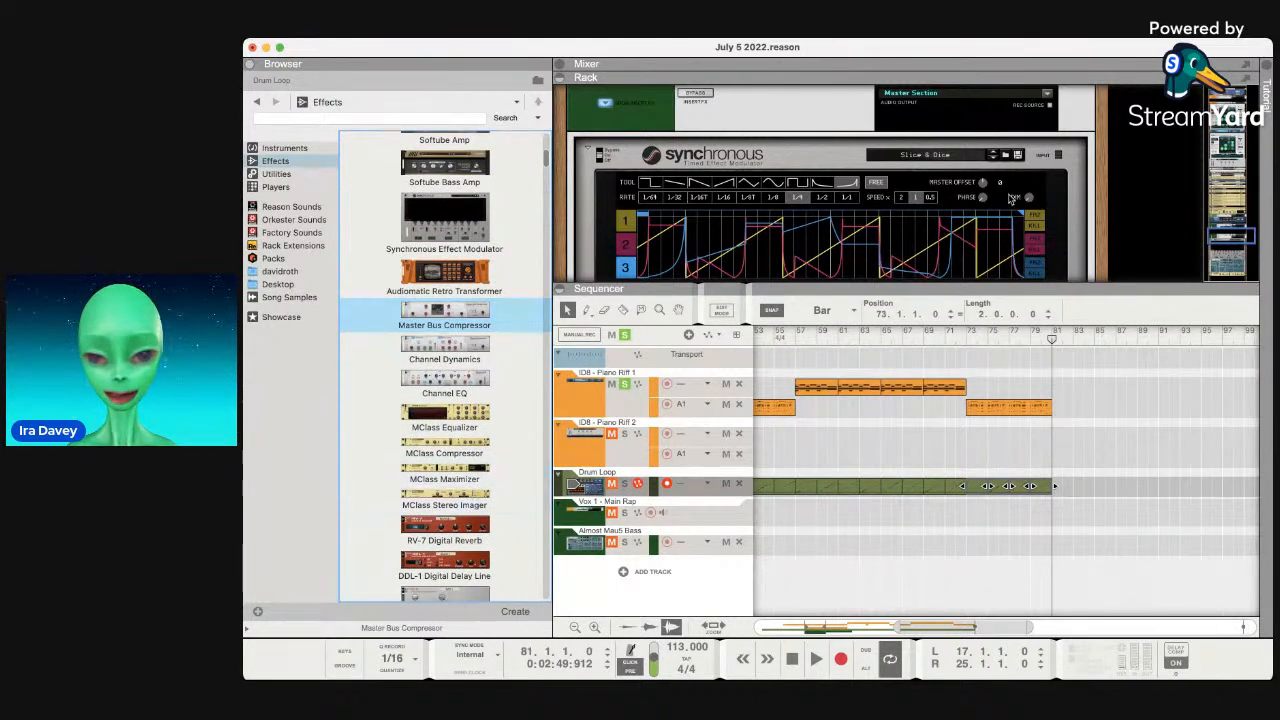
{"action": "scroll", "coordinate": [1020, 190], "scroll_direction": "down", "scroll_amount": 5}
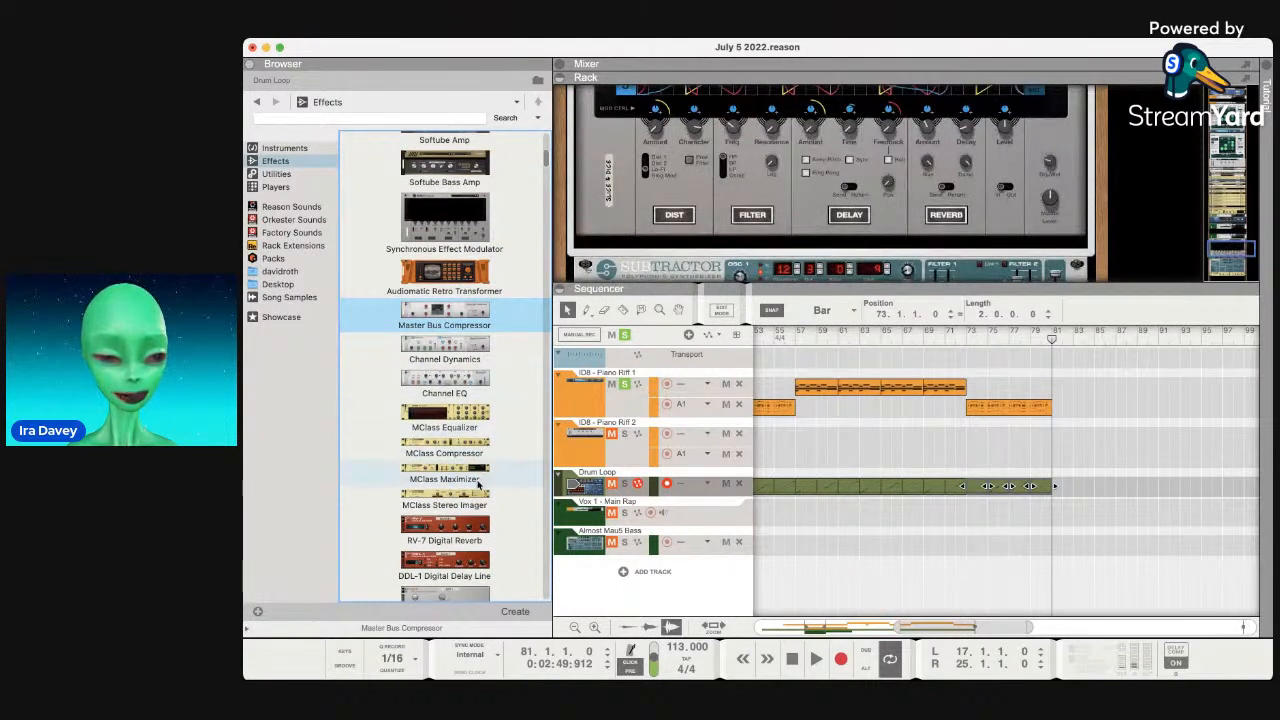
{"action": "left_click", "coordinate": [470, 496]}
{"action": "scroll", "coordinate": [690, 270], "scroll_direction": "down", "scroll_amount": 5}
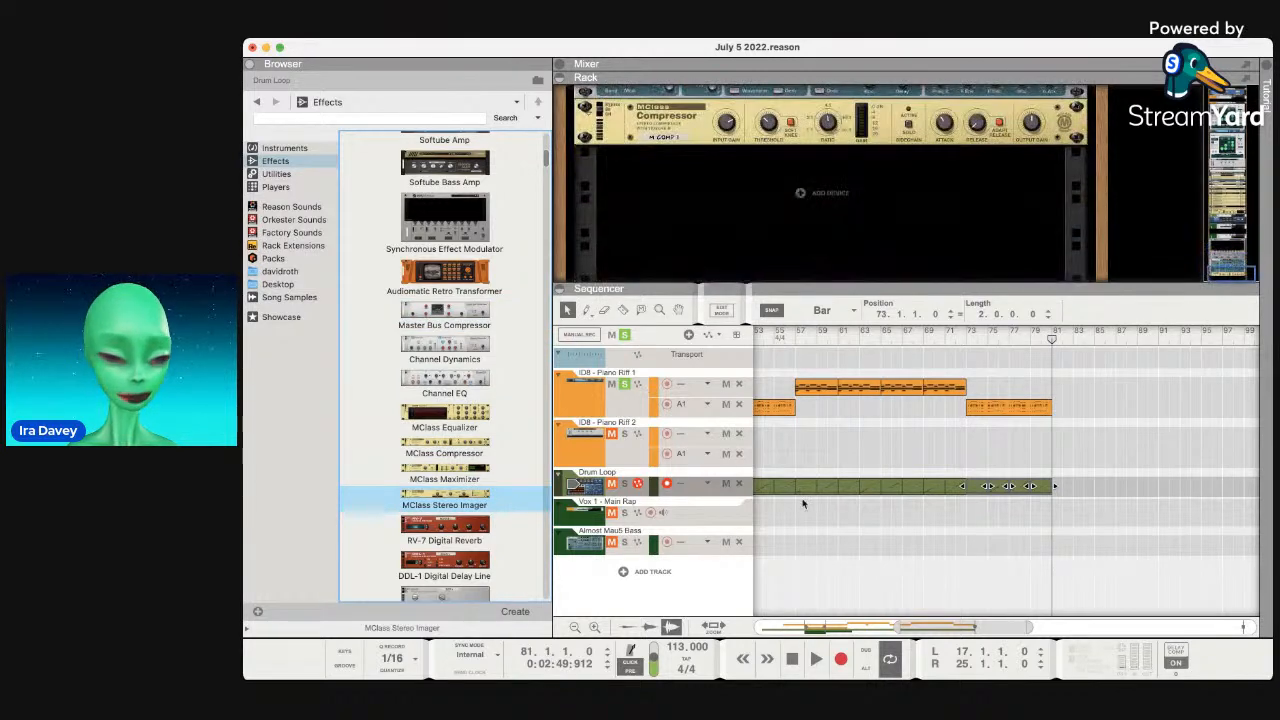
{"action": "left_click", "coordinate": [447, 346]}
{"action": "scroll", "coordinate": [449, 343], "scroll_direction": "up", "scroll_amount": 5}
{"action": "scroll", "coordinate": [449, 343], "scroll_direction": "up", "scroll_amount": 5}
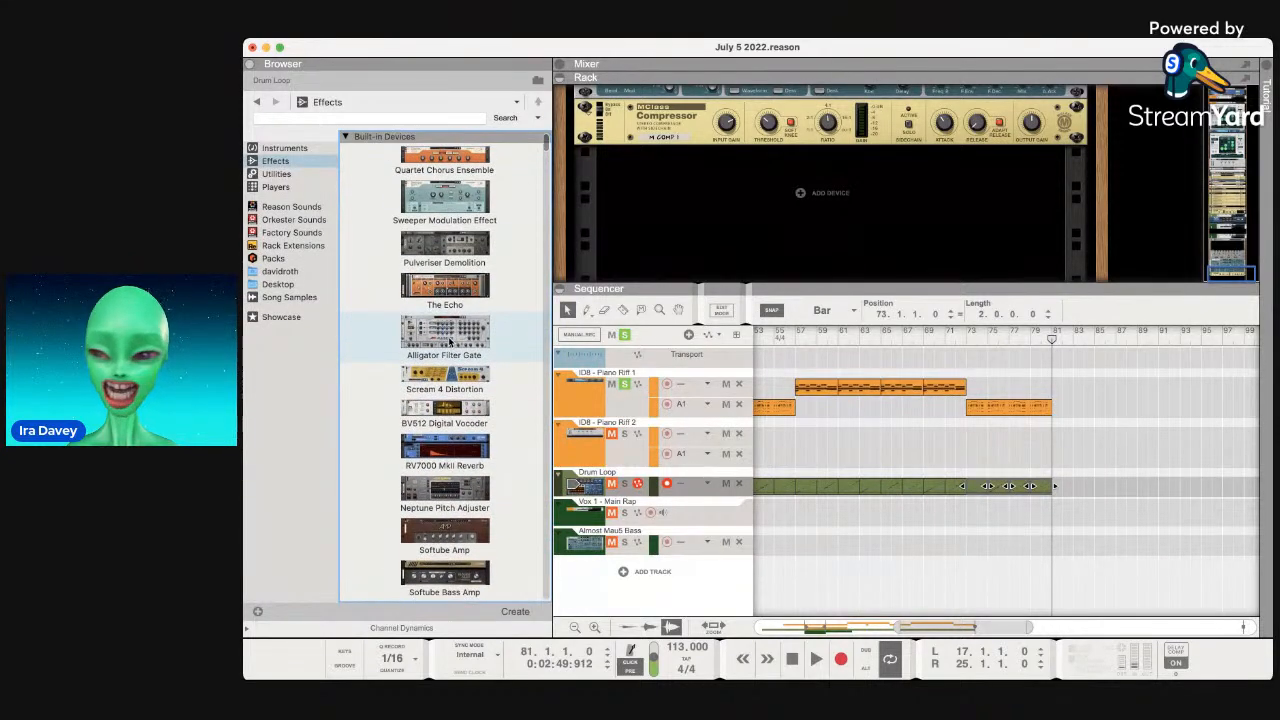
{"action": "left_click", "coordinate": [449, 254]}
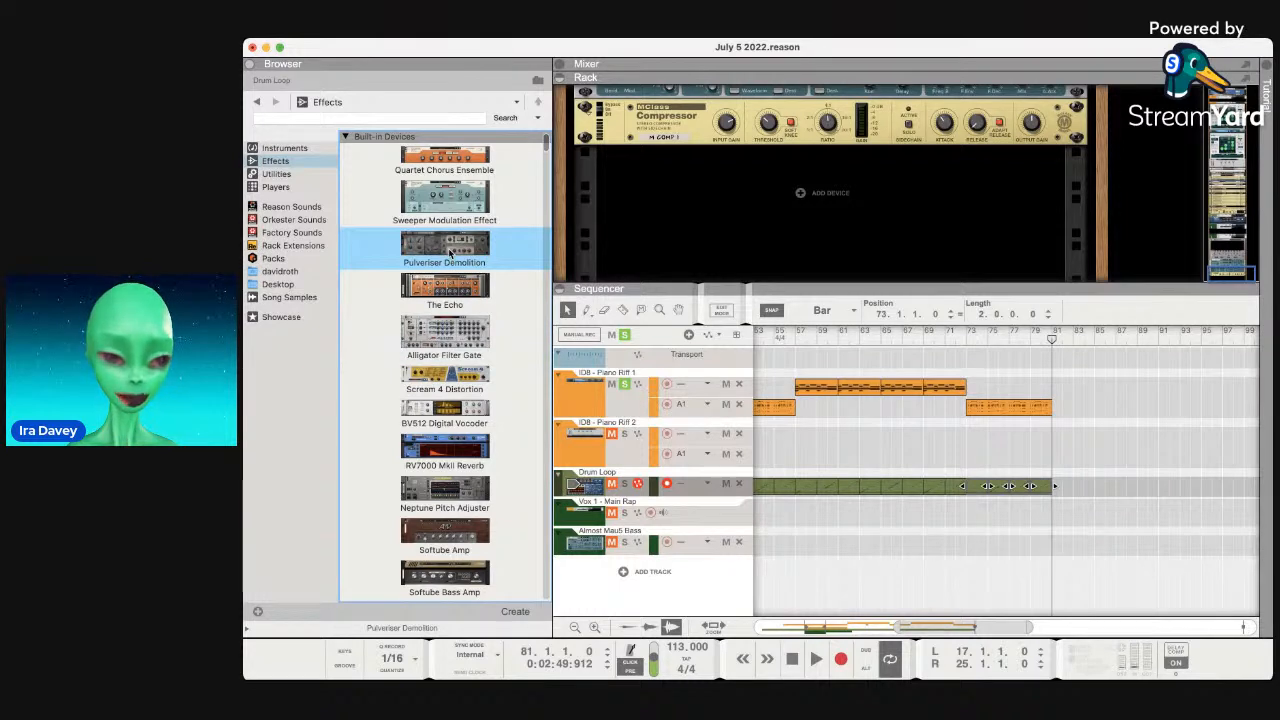
{"action": "left_click", "coordinate": [450, 210]}
{"action": "left_click", "coordinate": [463, 170]}
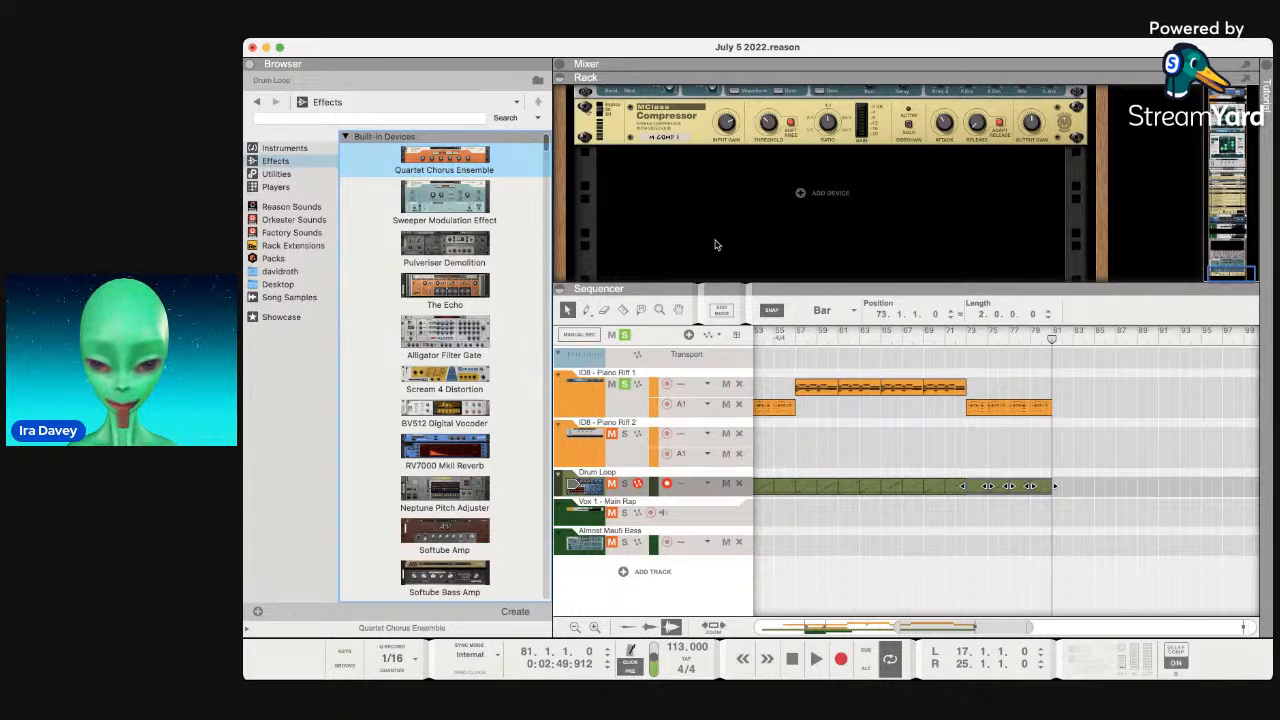
{"action": "scroll", "coordinate": [810, 368], "scroll_direction": "left", "scroll_amount": 10}
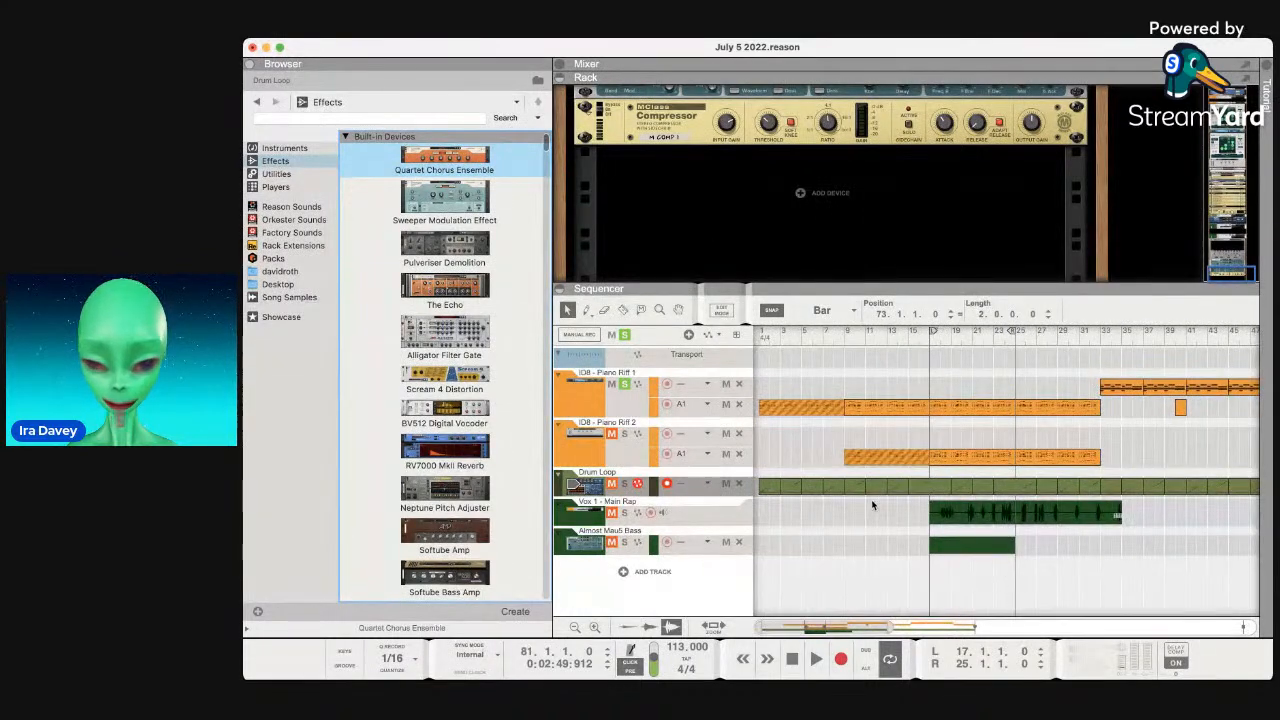
{"action": "left_click", "coordinate": [833, 532]}
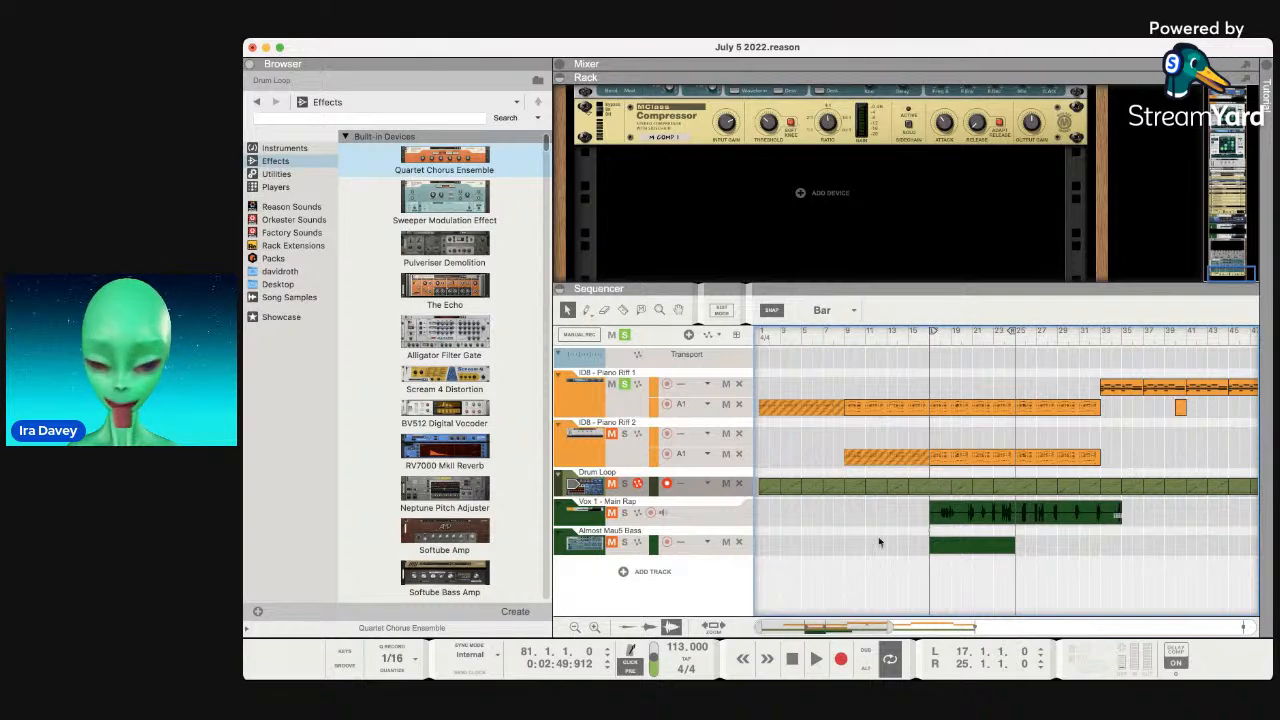
Create a dub copy of Vox 1 - Main Rap and record a test take from bar 15.
{"action": "left_click", "coordinate": [590, 519]}
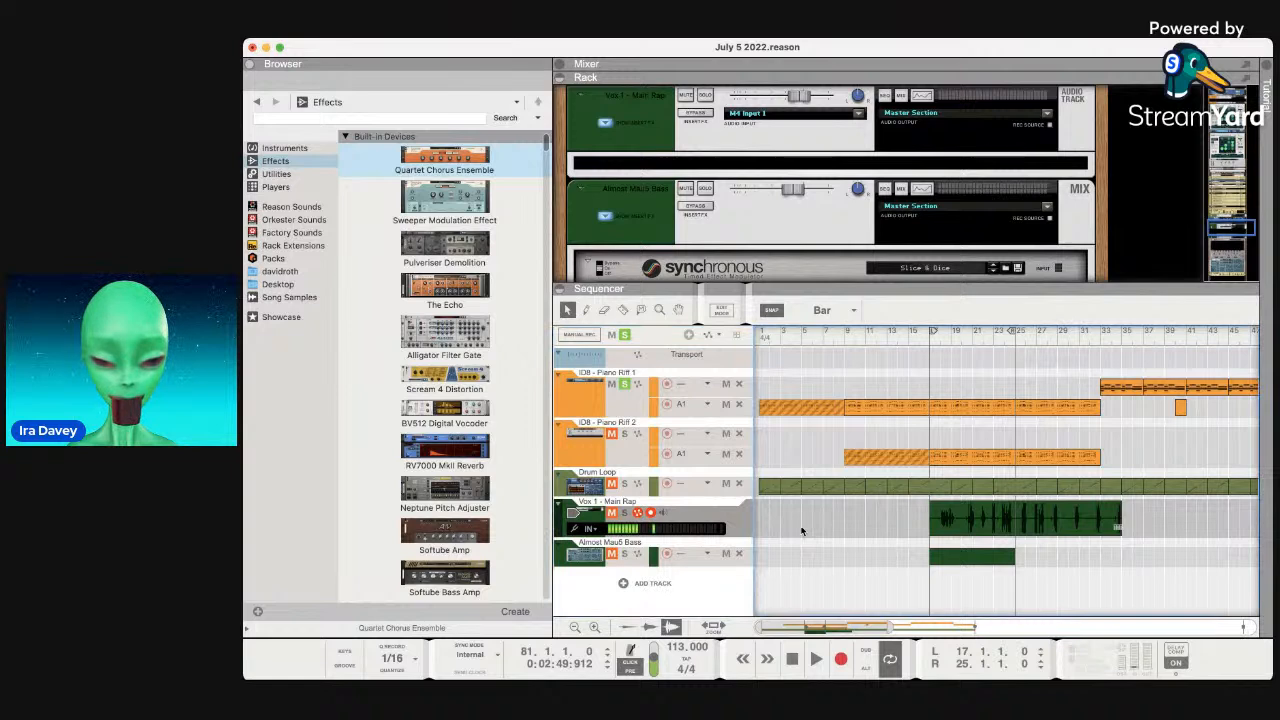
{"action": "left_click", "coordinate": [868, 652]}
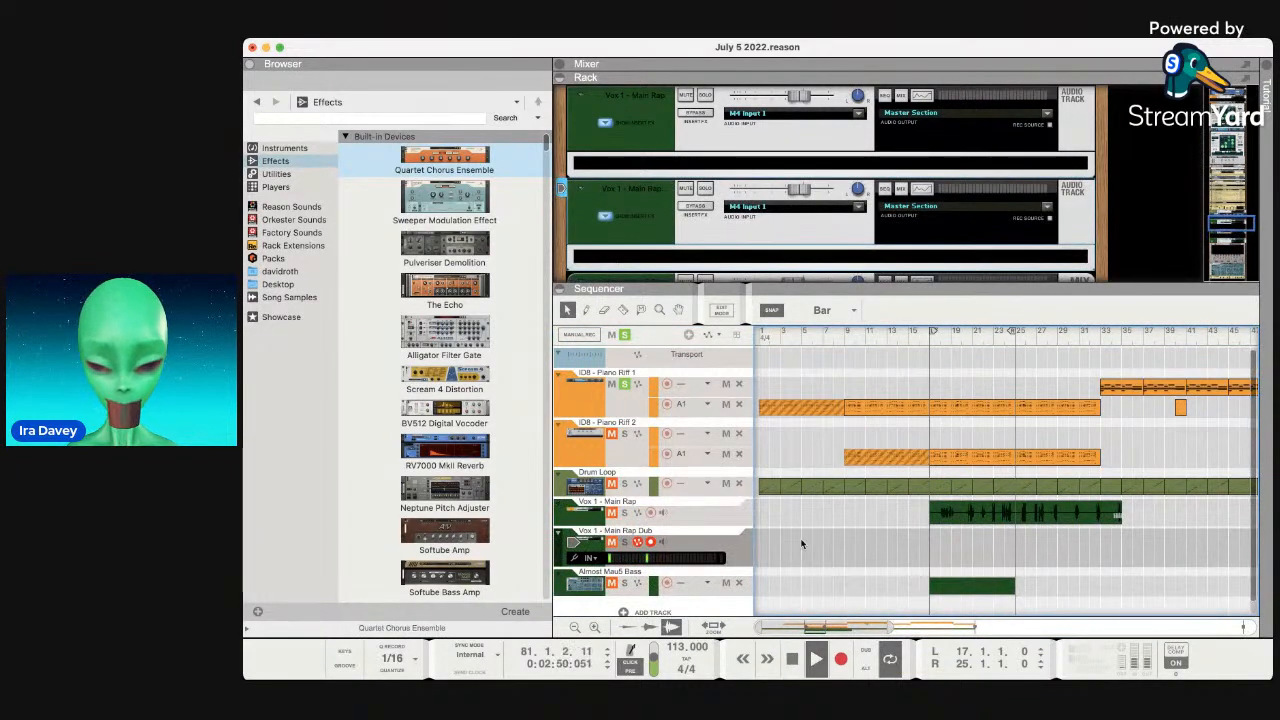
{"action": "key", "text": "space"}
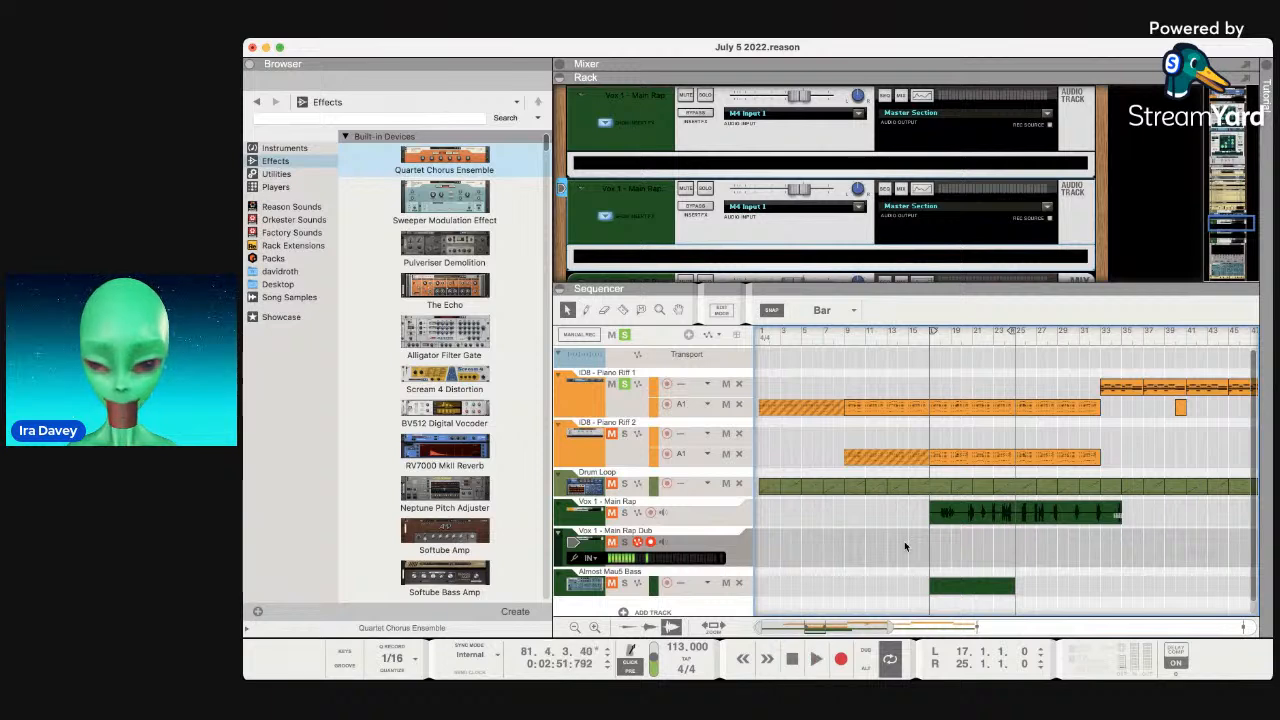
{"action": "left_click", "coordinate": [909, 340]}
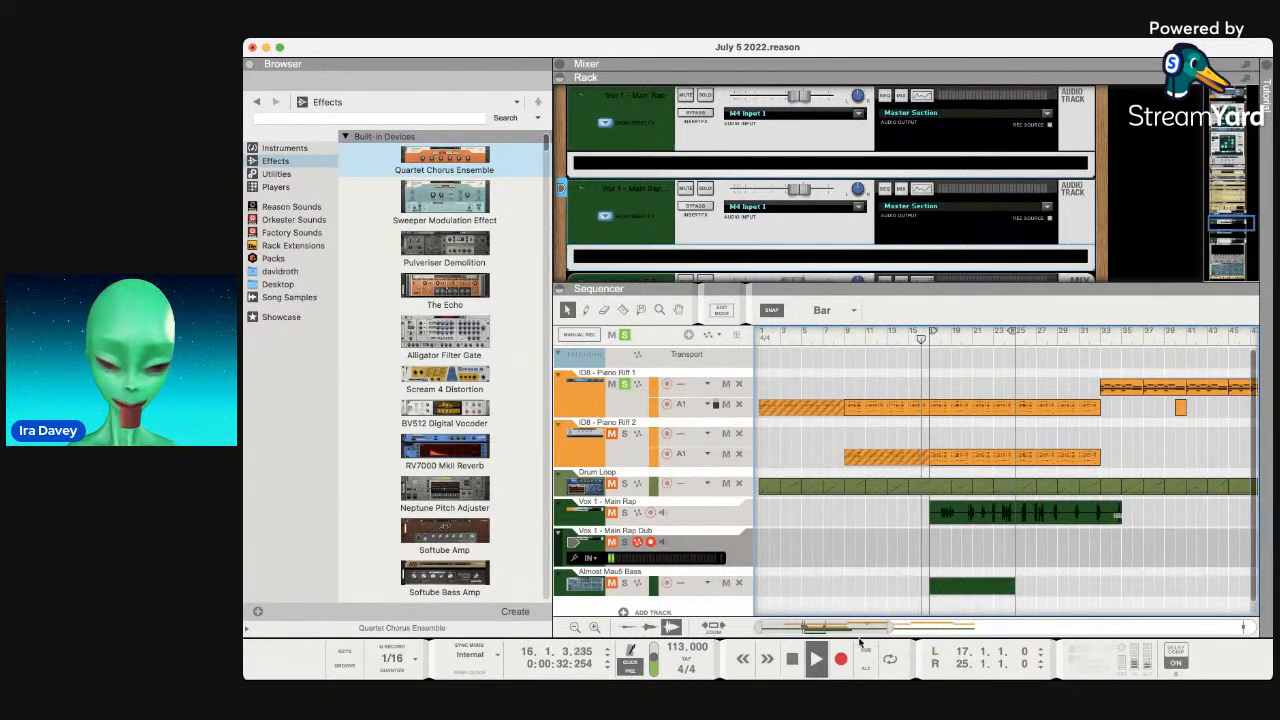
{"action": "left_click", "coordinate": [841, 659]}
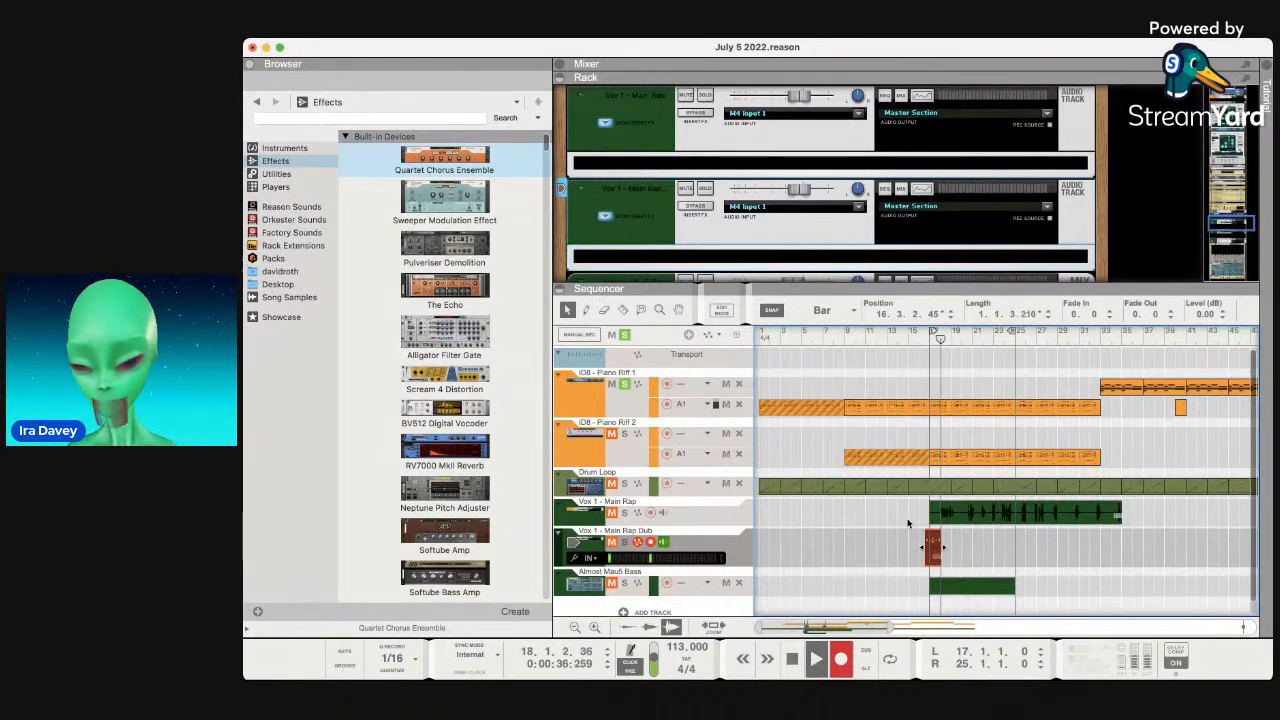
{"action": "left_click", "coordinate": [663, 513]}
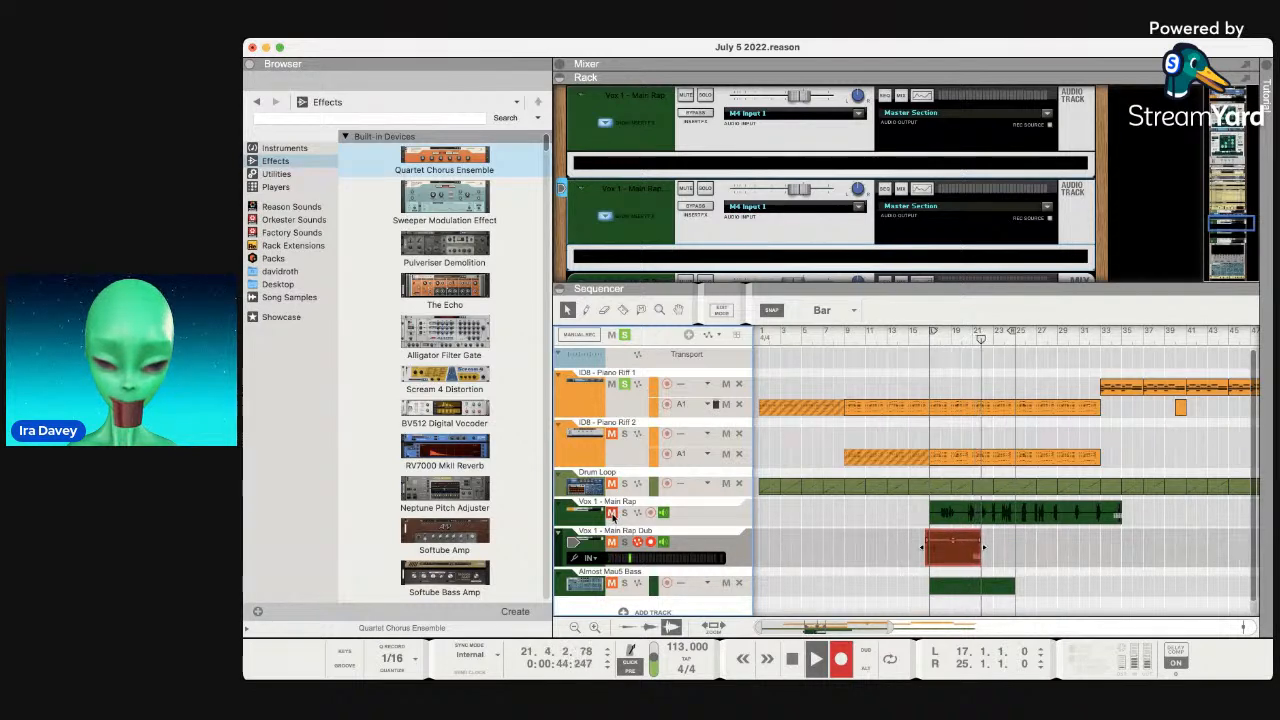
{"action": "key", "text": "space"}
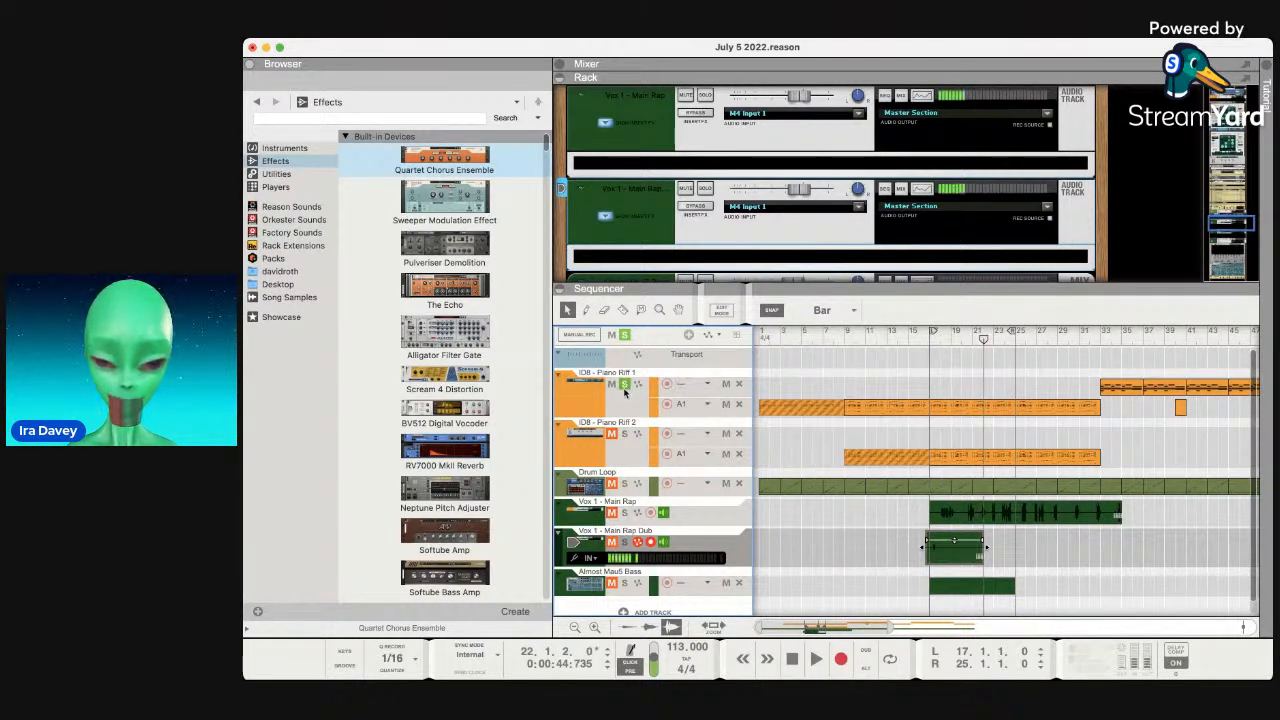
Unsolo ID8 - Piano Riff 1 and delete the trial dub clip.
{"action": "left_click", "coordinate": [625, 385]}
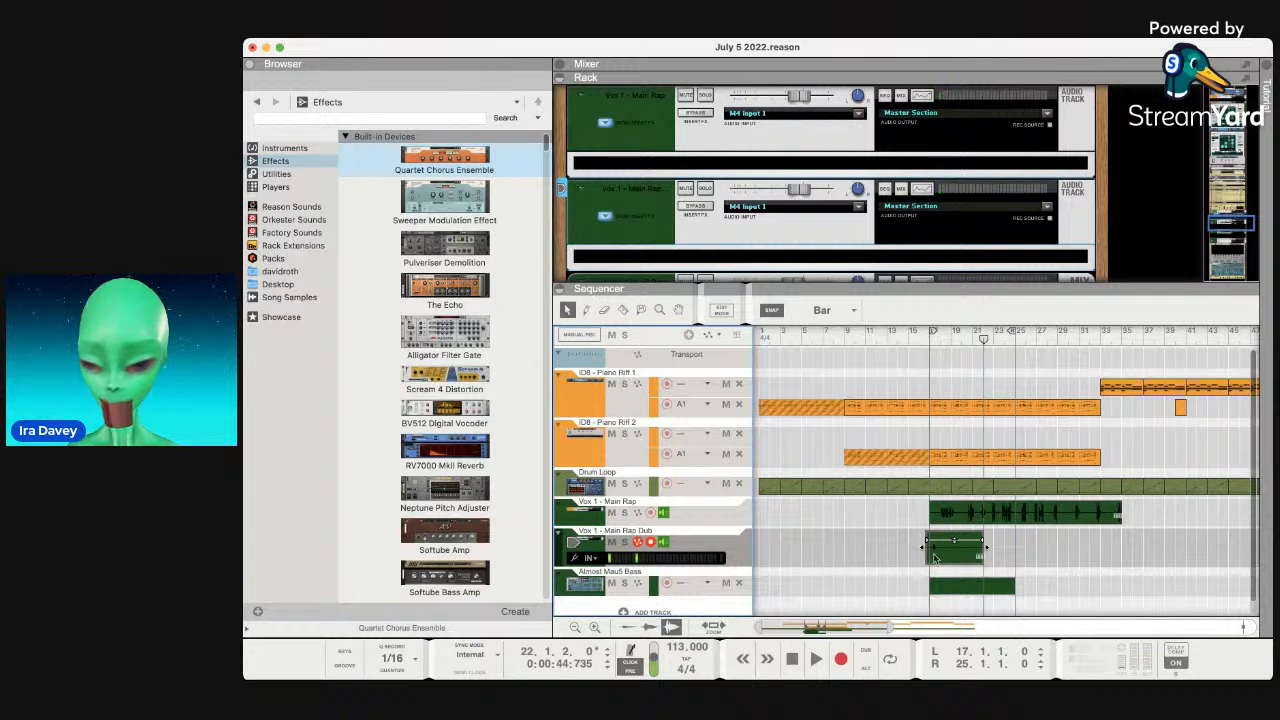
{"action": "left_click", "coordinate": [900, 538]}
{"action": "key", "text": "space"}
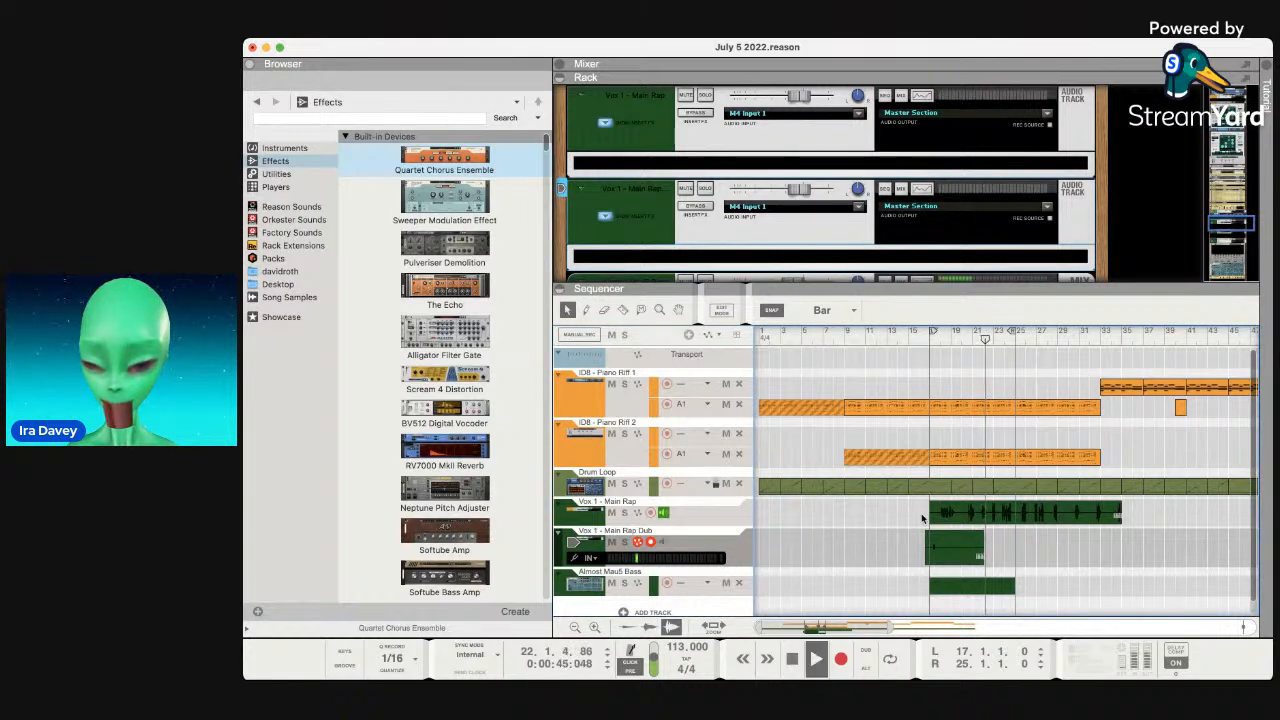
{"action": "left_click", "coordinate": [962, 540]}
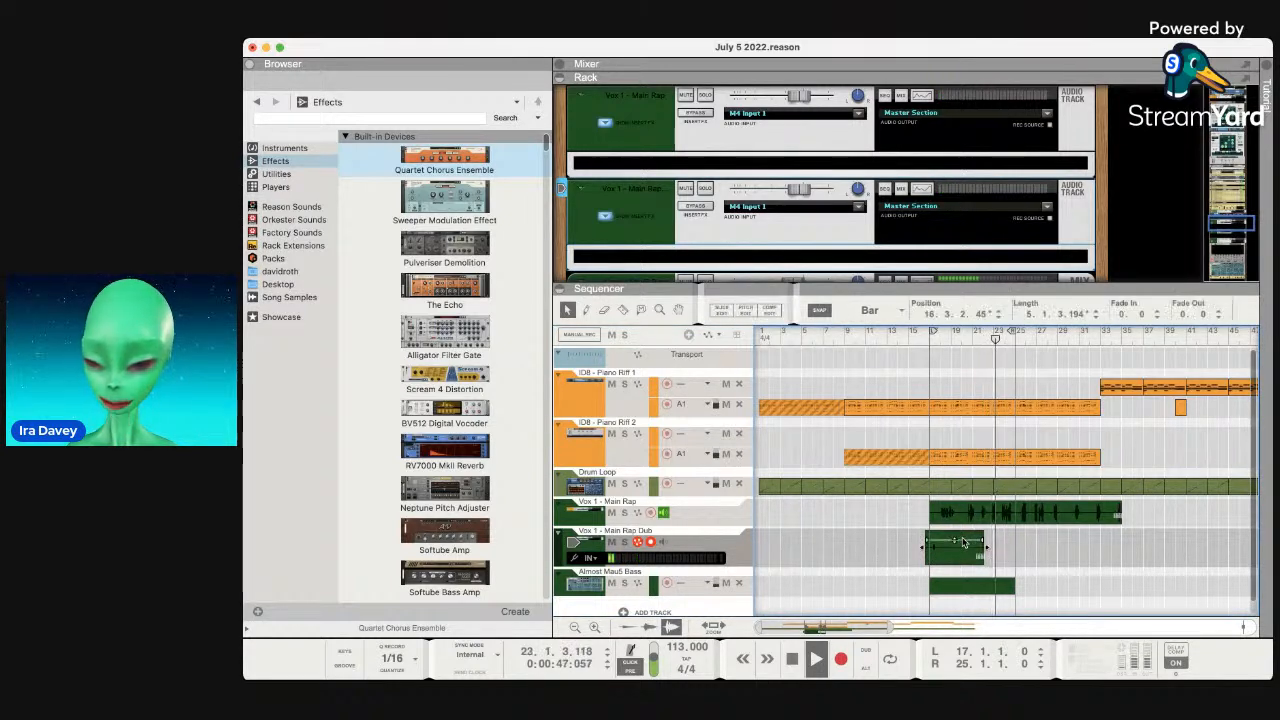
{"action": "key", "text": "Delete"}
Record-arm and then disarm the Vox 1 - Main Rap track.
{"action": "scroll", "coordinate": [941, 551], "scroll_direction": "down", "scroll_amount": 1}
{"action": "scroll", "coordinate": [940, 551], "scroll_direction": "down", "scroll_amount": 1}
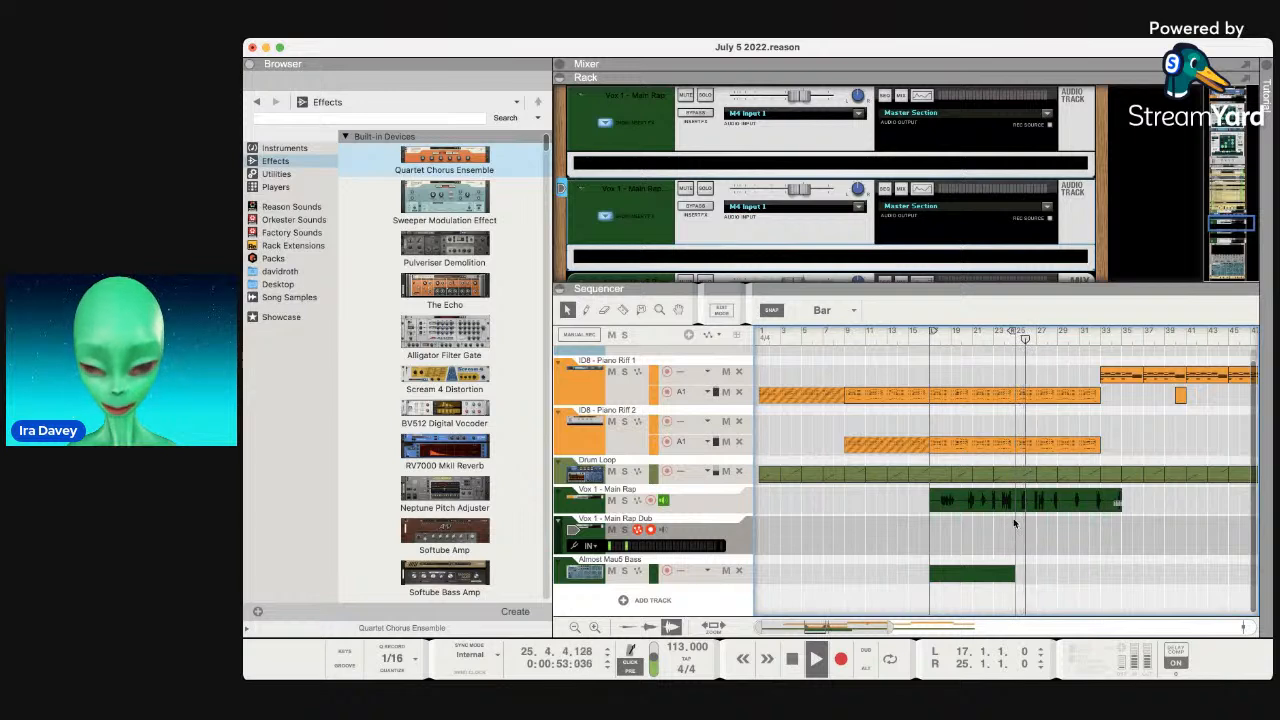
{"action": "scroll", "coordinate": [1030, 480], "scroll_direction": "up", "scroll_amount": 1}
{"action": "scroll", "coordinate": [1030, 480], "scroll_direction": "right", "scroll_amount": 5}
{"action": "scroll", "coordinate": [1043, 447], "scroll_direction": "right", "scroll_amount": 2}
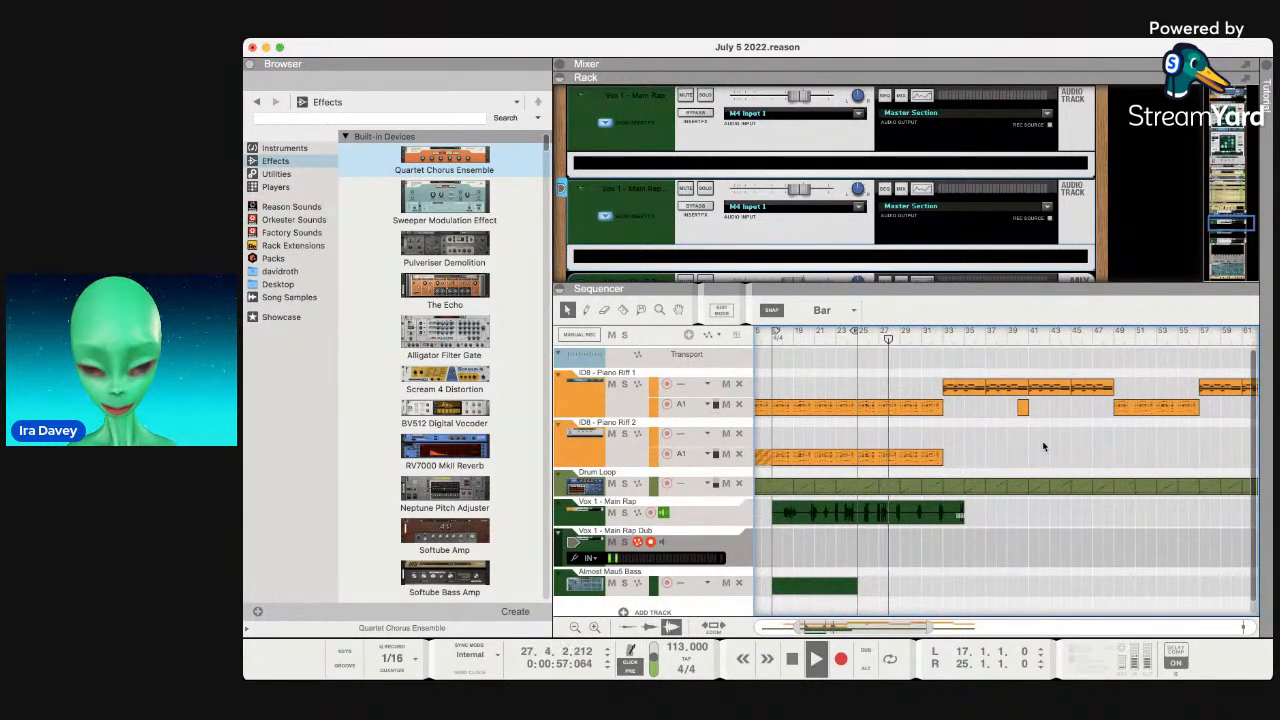
{"action": "left_click", "coordinate": [651, 512]}
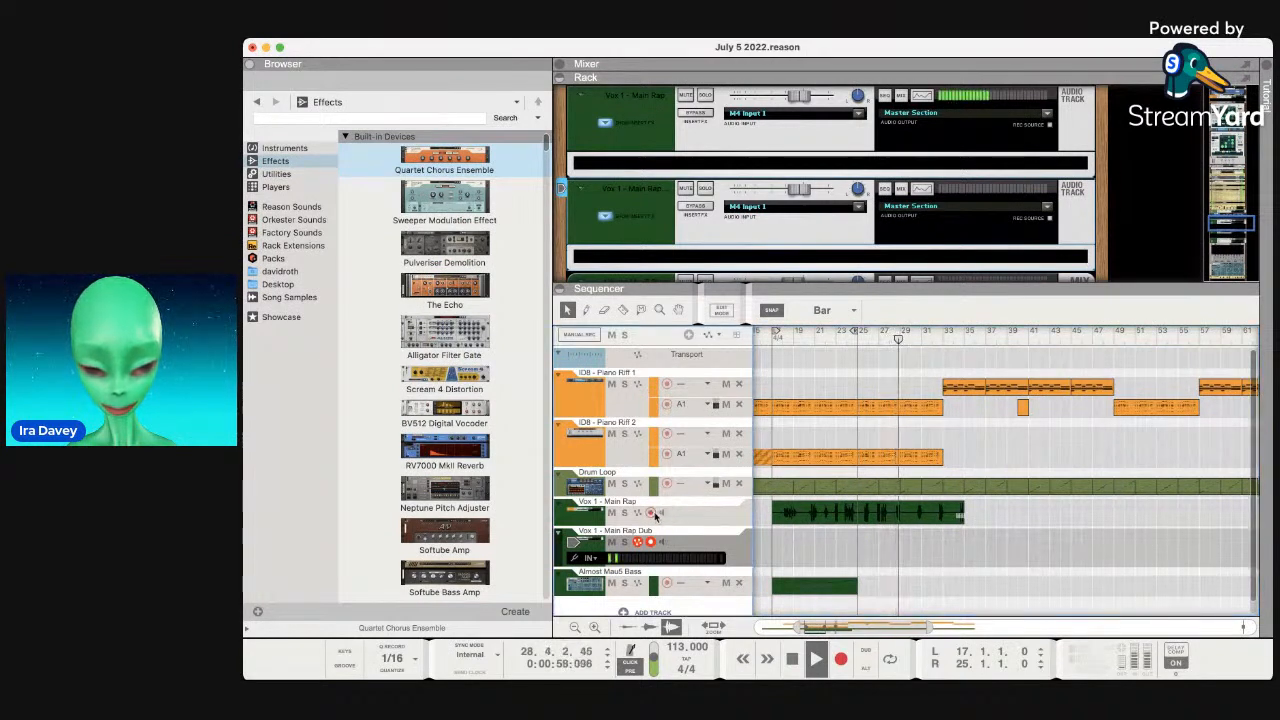
{"action": "left_click", "coordinate": [652, 512]}
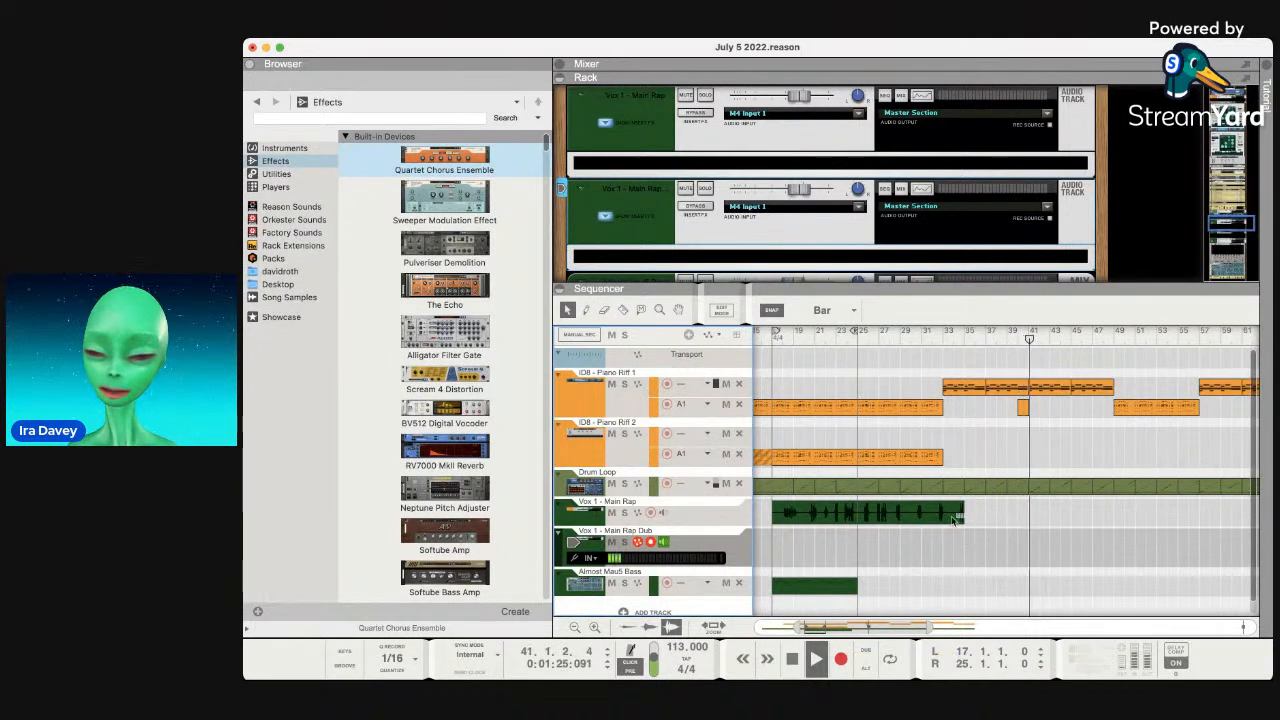
Stop playback and restart it from bar 16.
{"action": "scroll", "coordinate": [952, 518], "scroll_direction": "left", "scroll_amount": 2}
{"action": "scroll", "coordinate": [950, 515], "scroll_direction": "down", "scroll_amount": 1}
{"action": "scroll", "coordinate": [949, 514], "scroll_direction": "left", "scroll_amount": 4}
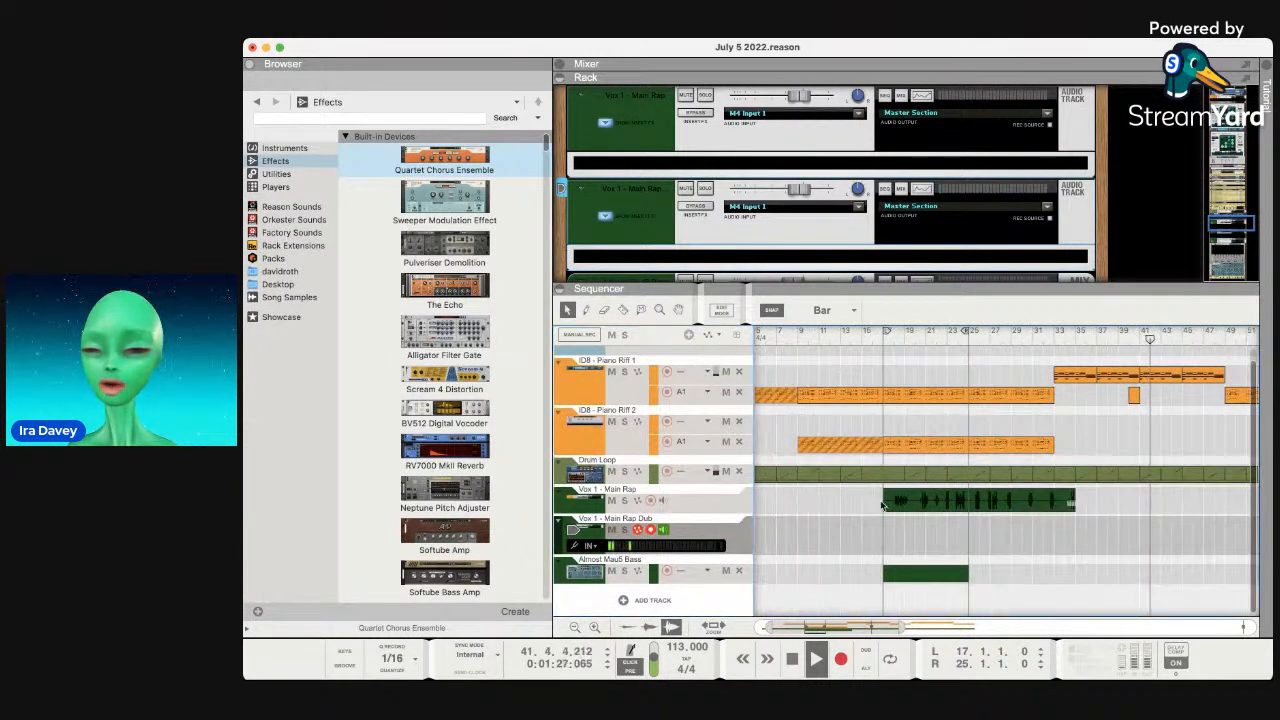
{"action": "key", "text": "space"}
{"action": "left_click", "coordinate": [873, 339]}
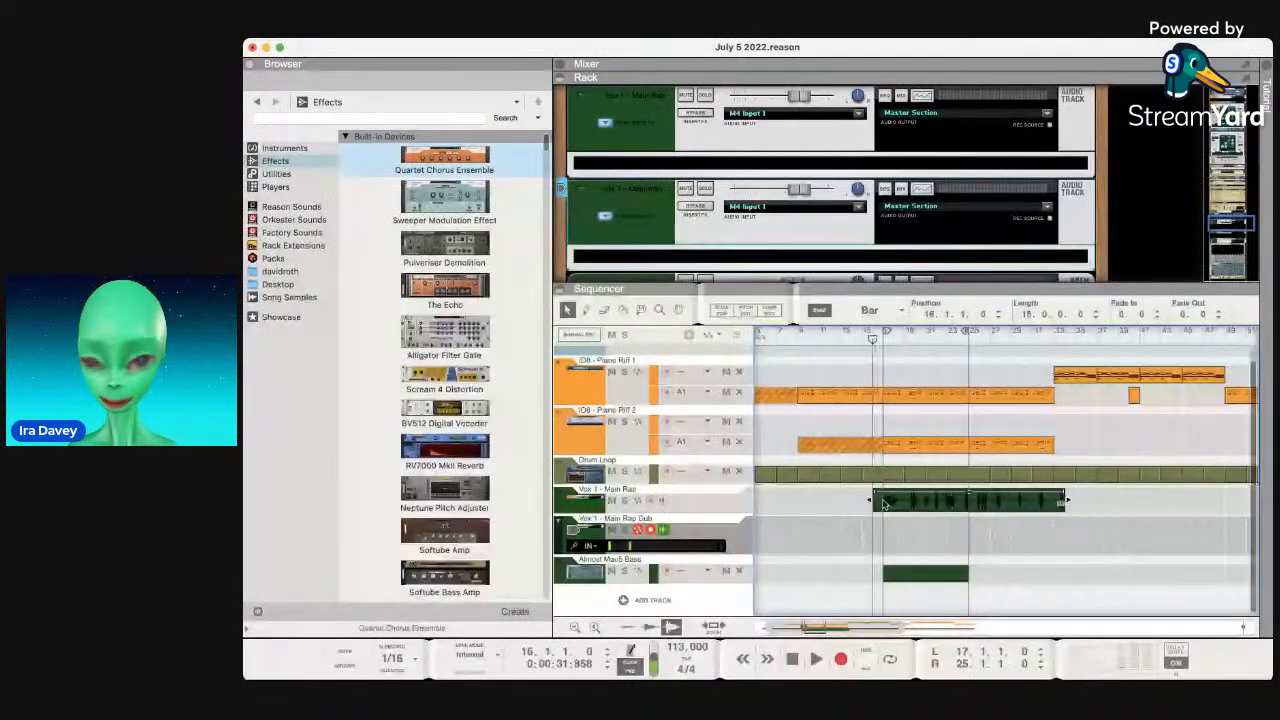
{"action": "key", "text": "space"}
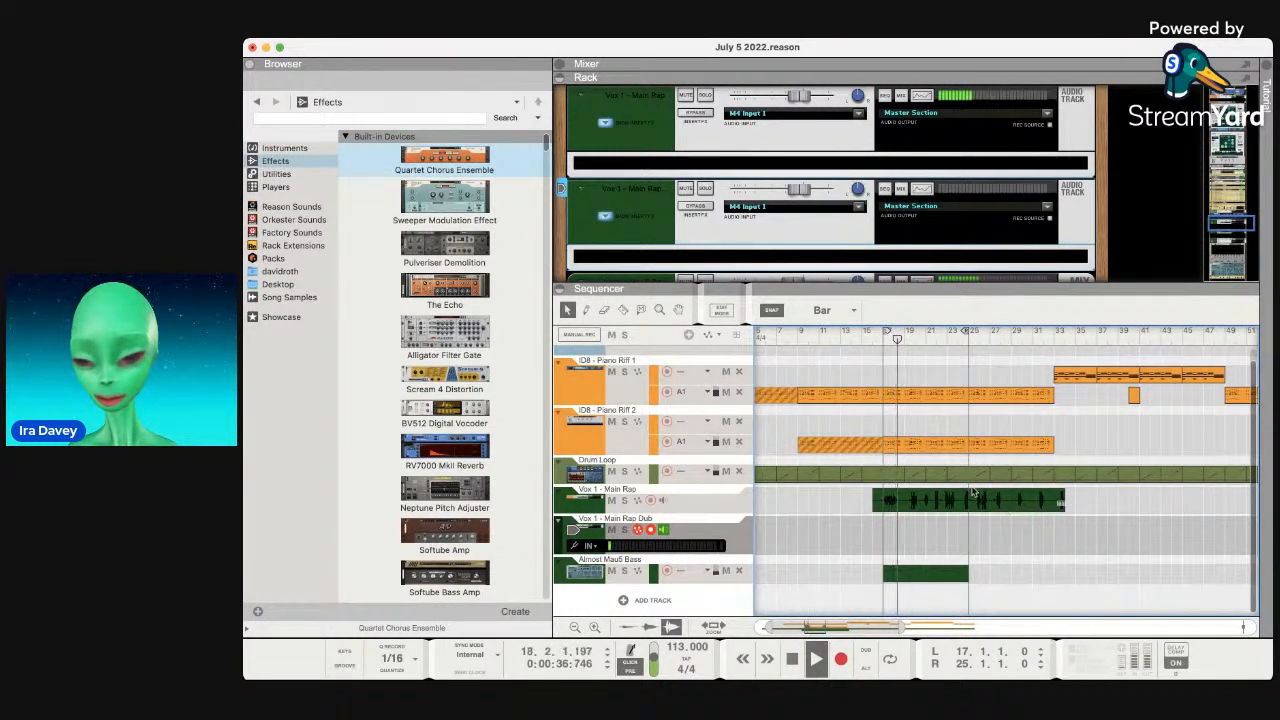
Shift the Main Rap vocal clip to start at bar 17, then punch-in record on the Dub track.
{"action": "left_click_drag", "start_coordinate": [957, 498], "coordinate": [967, 499]}
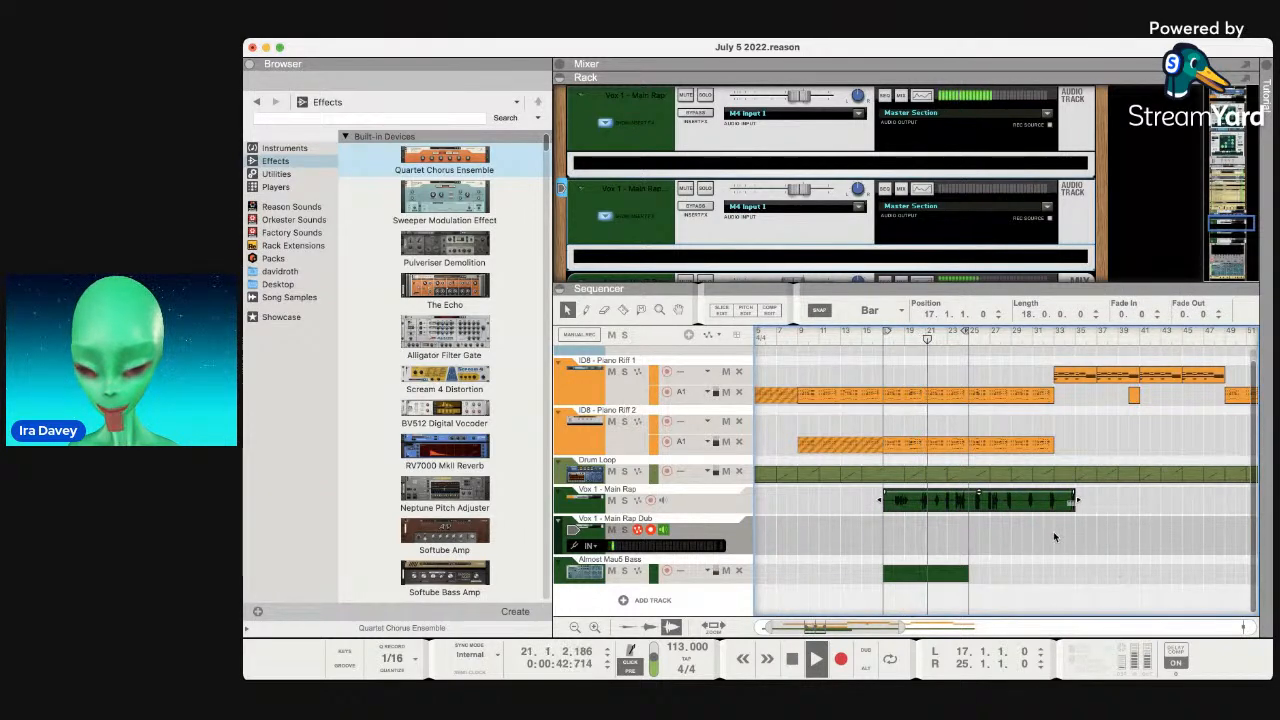
{"action": "left_click", "coordinate": [1023, 540]}
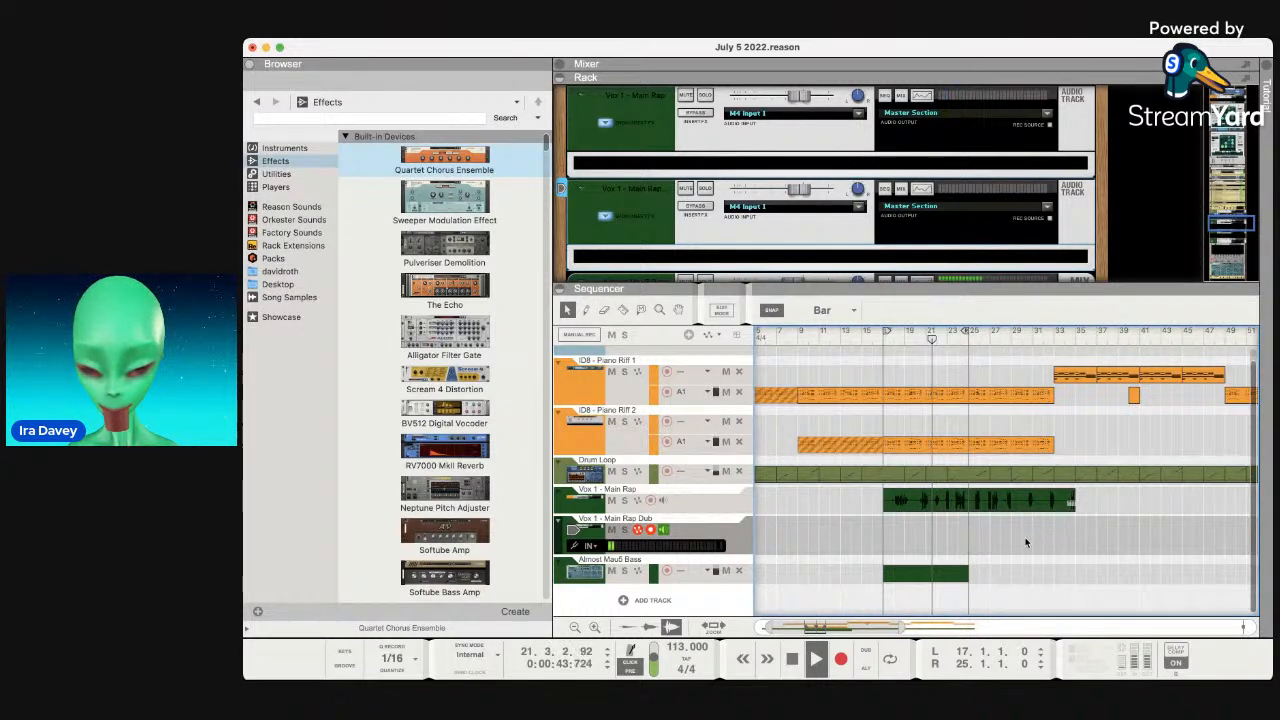
{"action": "left_click", "coordinate": [841, 659]}
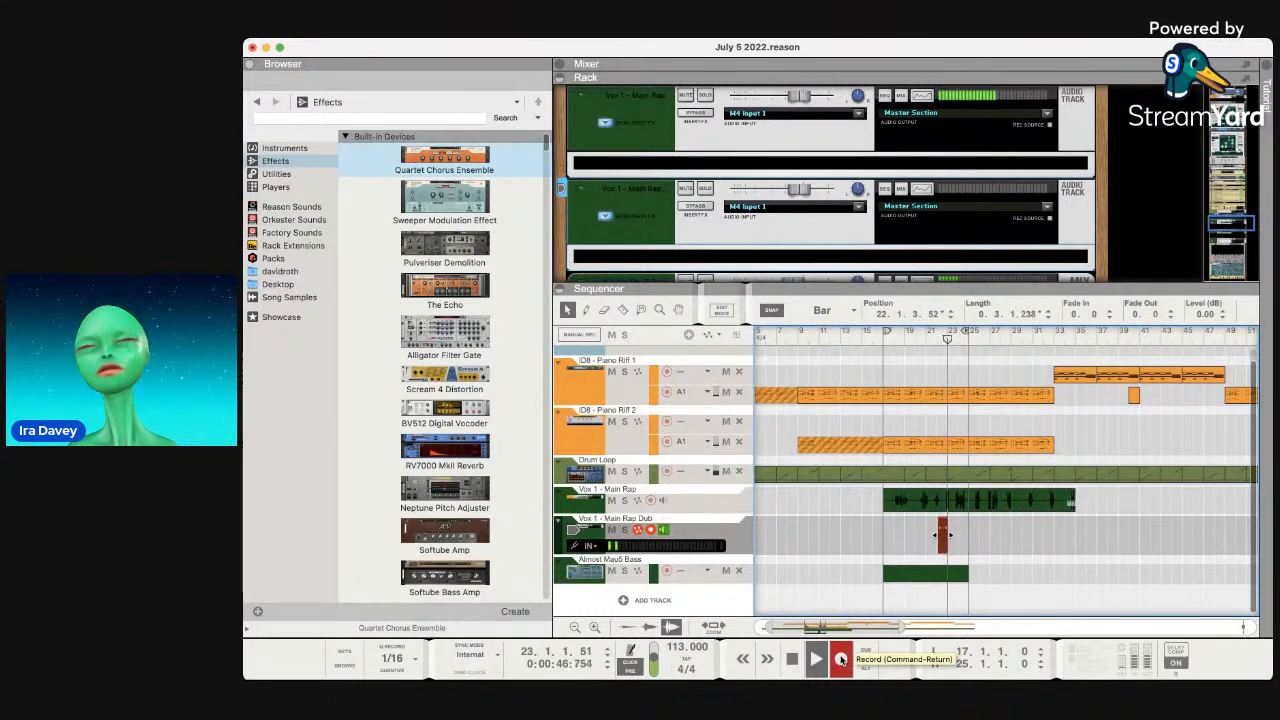
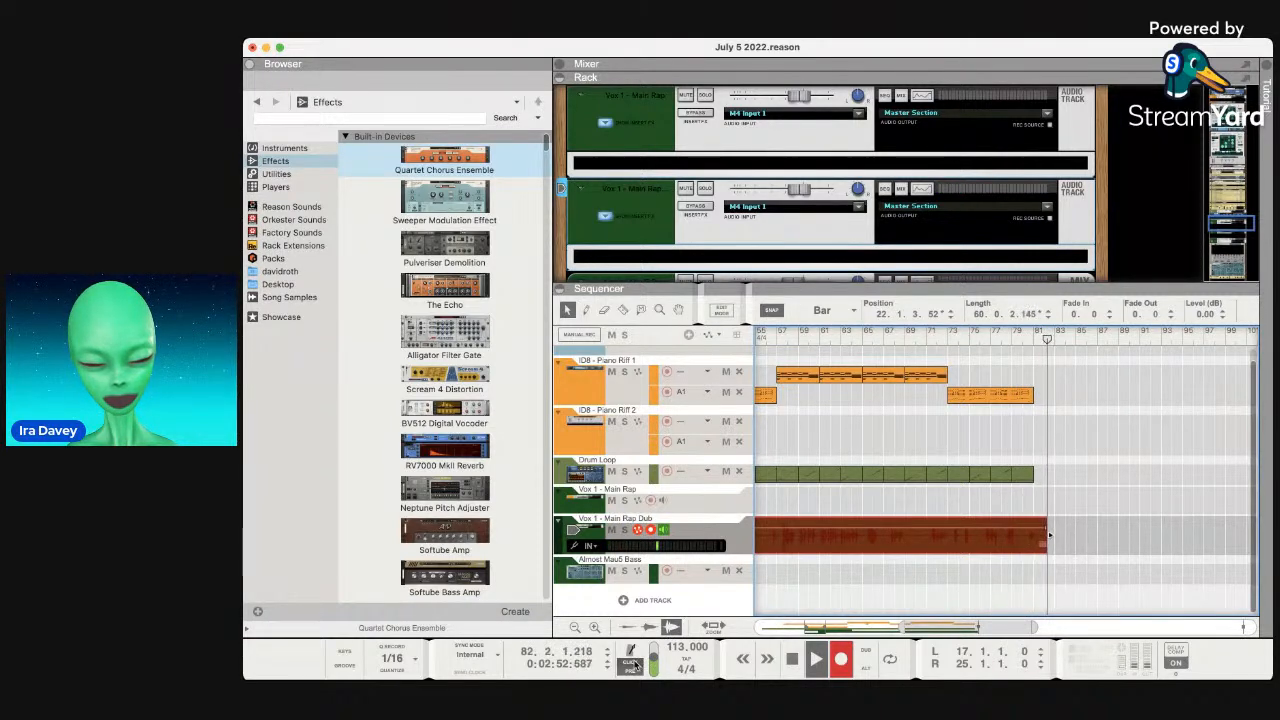
Stop the Dub vocal recording and replay the song from the start.
{"action": "key", "text": "space"}
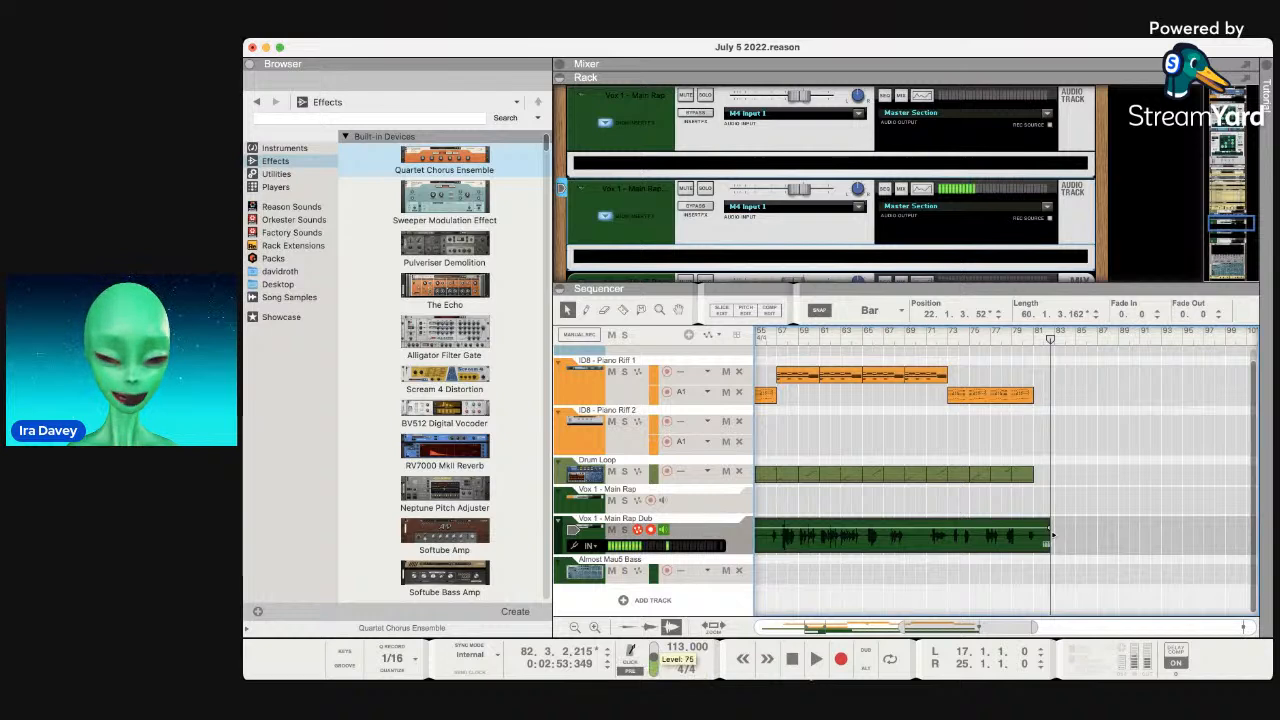
{"action": "left_click", "coordinate": [792, 659]}
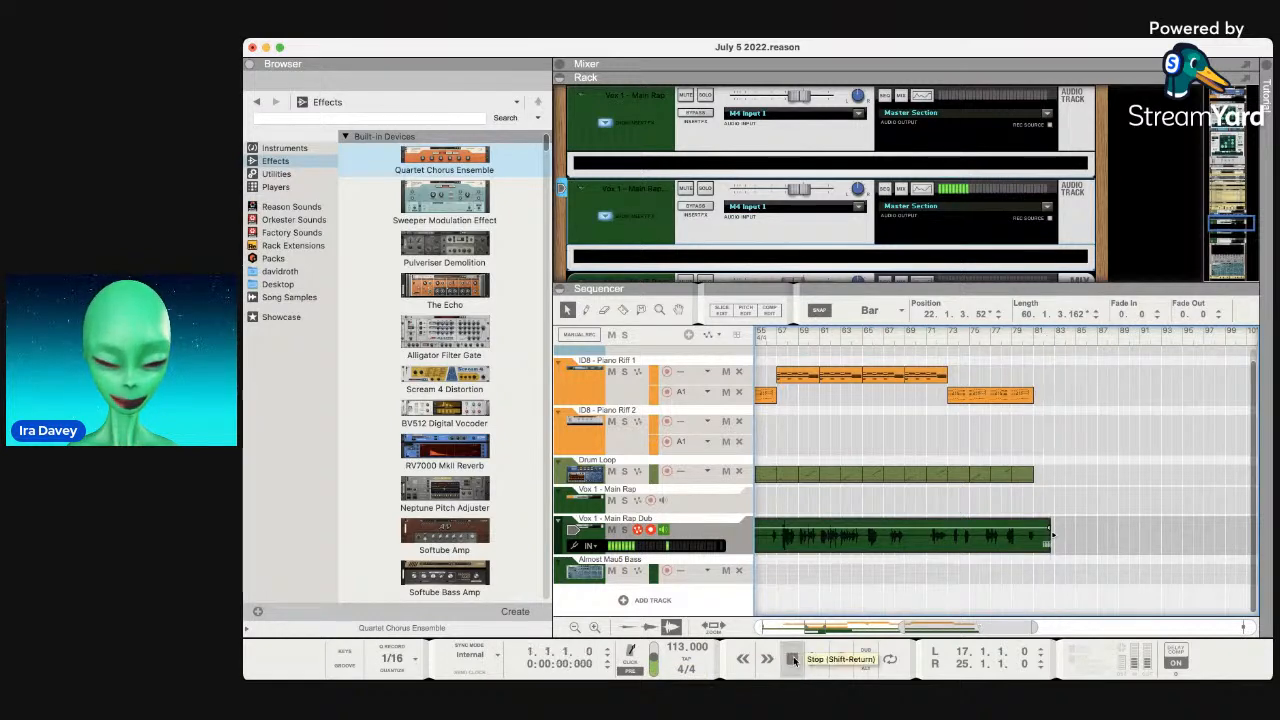
{"action": "scroll", "coordinate": [813, 542], "scroll_direction": "left", "scroll_amount": 10}
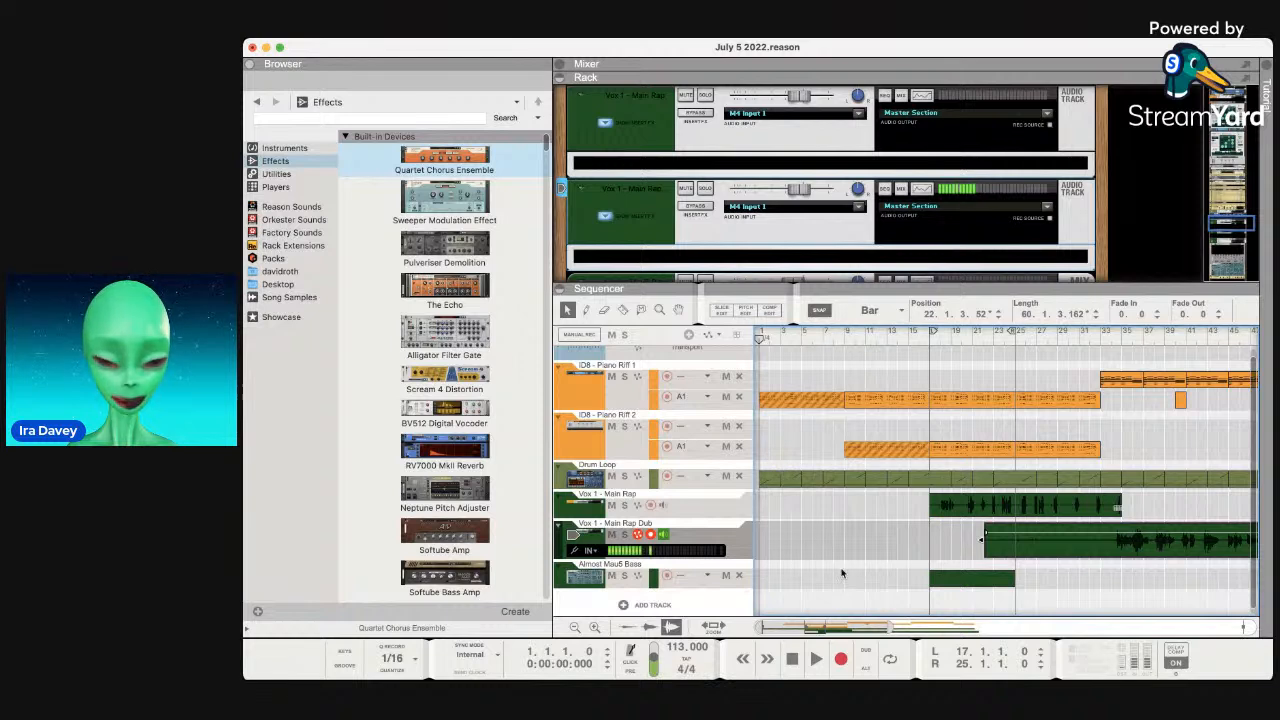
{"action": "key", "text": "space"}
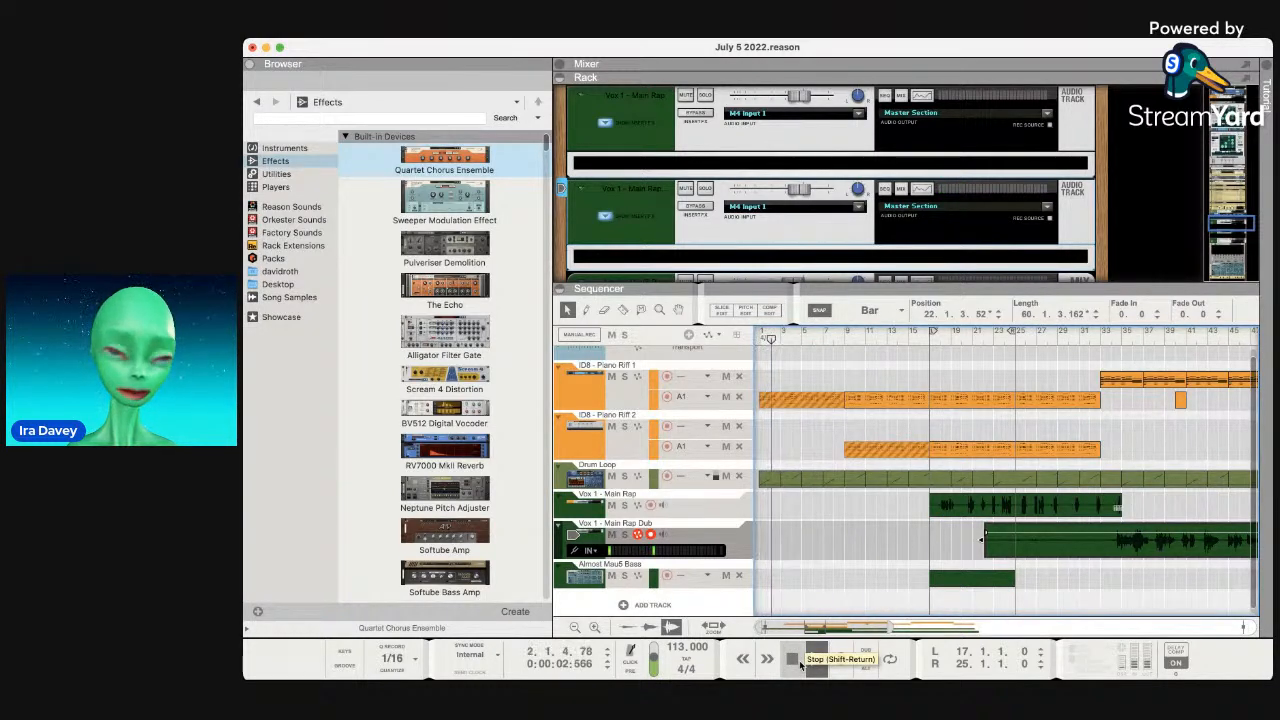
Mute the Almost Mau5 Bass track.
{"action": "scroll", "coordinate": [873, 568], "scroll_direction": "right", "scroll_amount": 3}
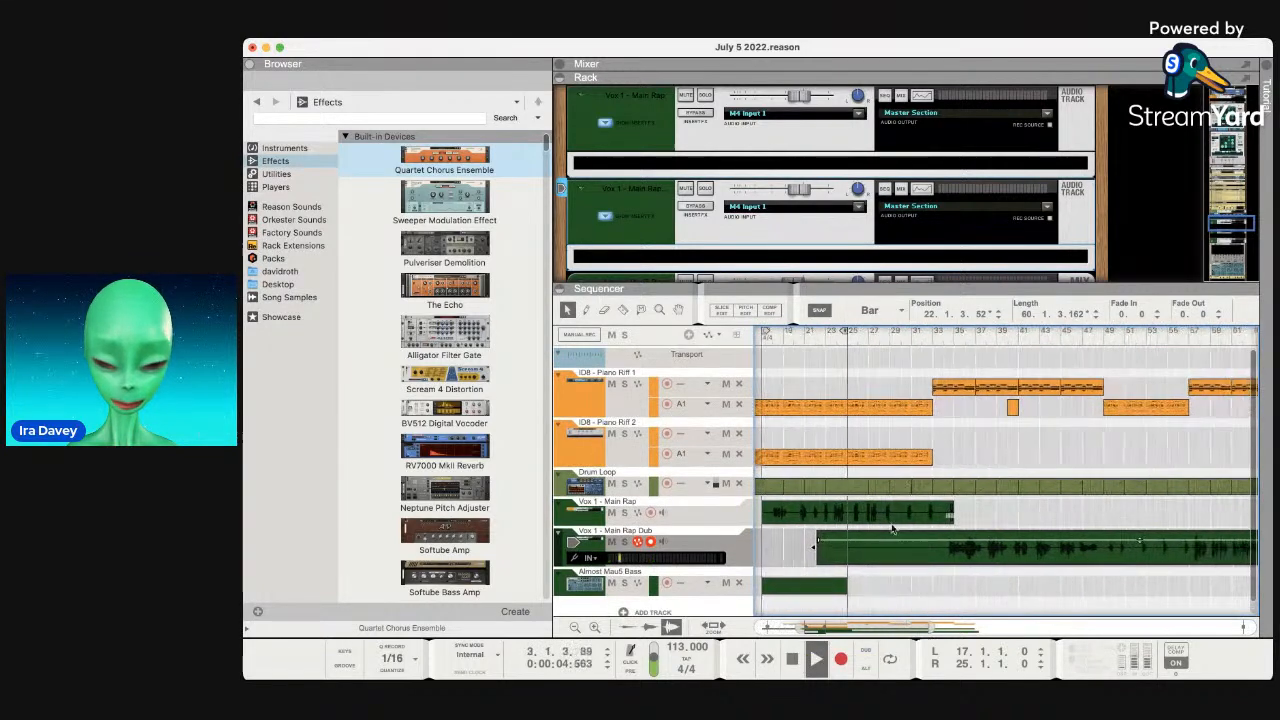
{"action": "left_click", "coordinate": [876, 572]}
{"action": "left_click", "coordinate": [611, 571]}
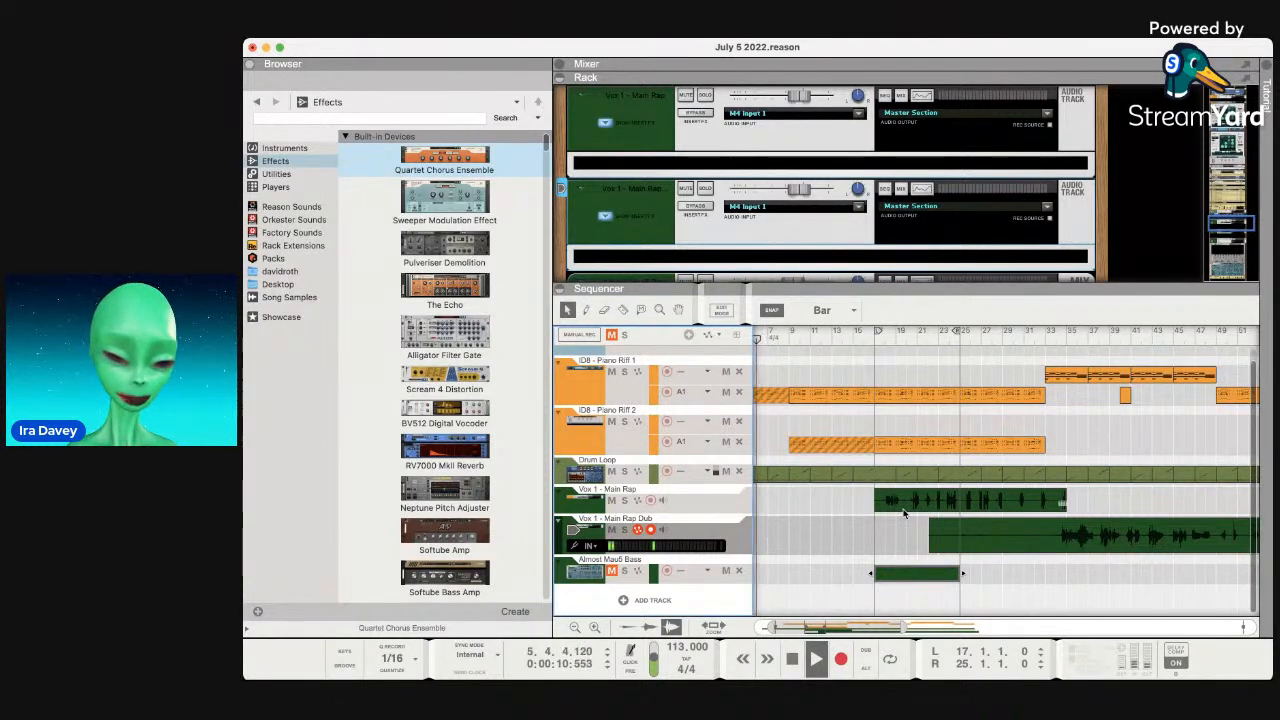
Show the mixer and lower the second ID8 Piano Riff channel's fader.
{"action": "left_click_drag", "start_coordinate": [652, 291], "coordinate": [652, 449]}
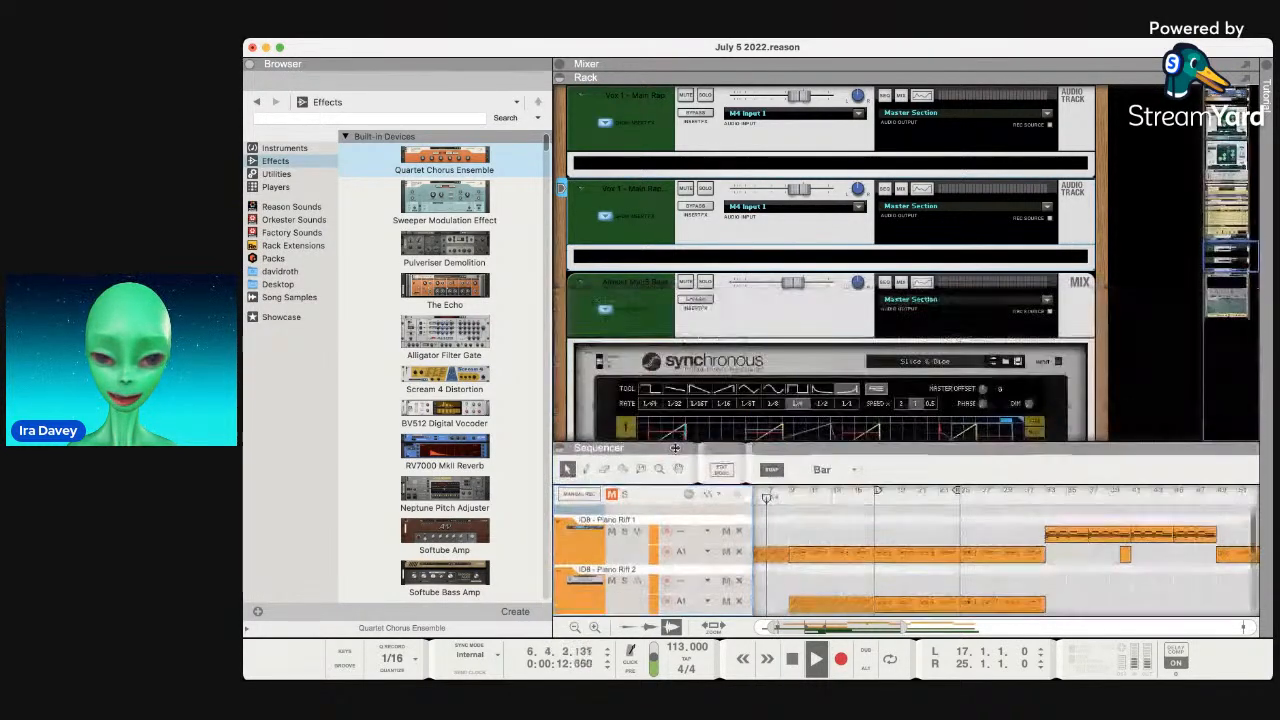
{"action": "left_click", "coordinate": [559, 65]}
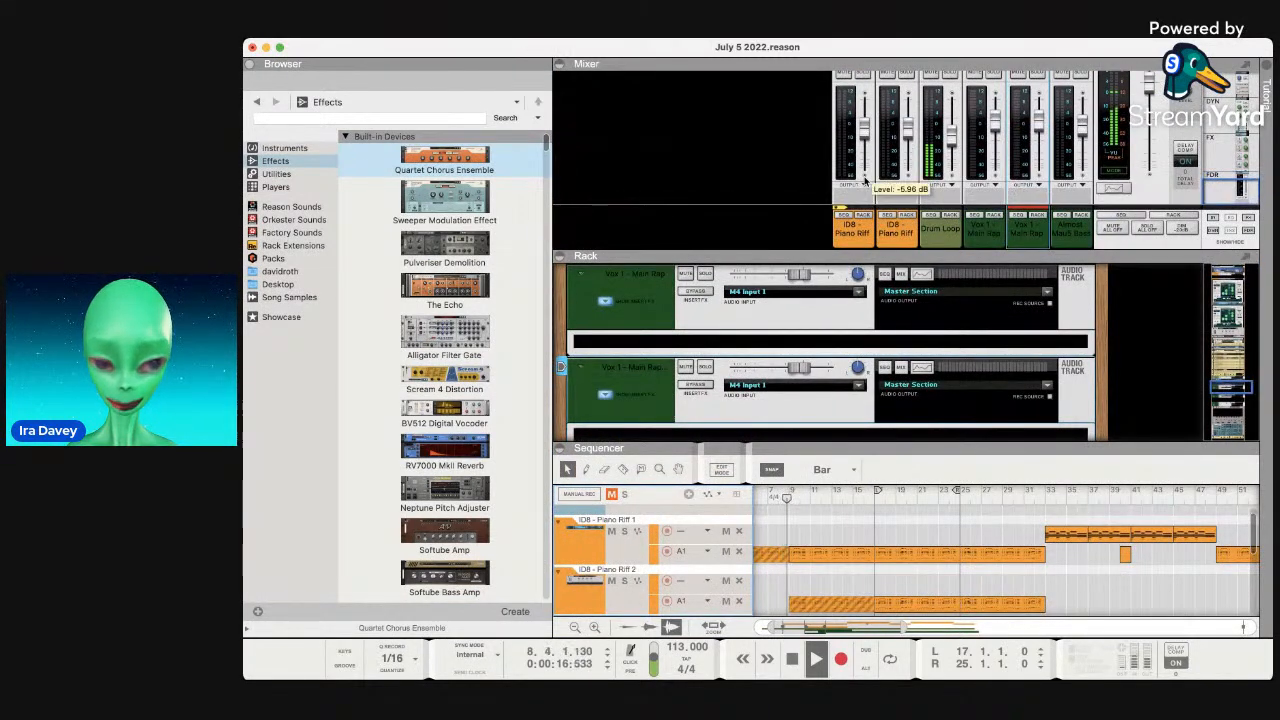
{"action": "left_click", "coordinate": [907, 133]}
{"action": "left_click_drag", "start_coordinate": [907, 133], "coordinate": [907, 136]}
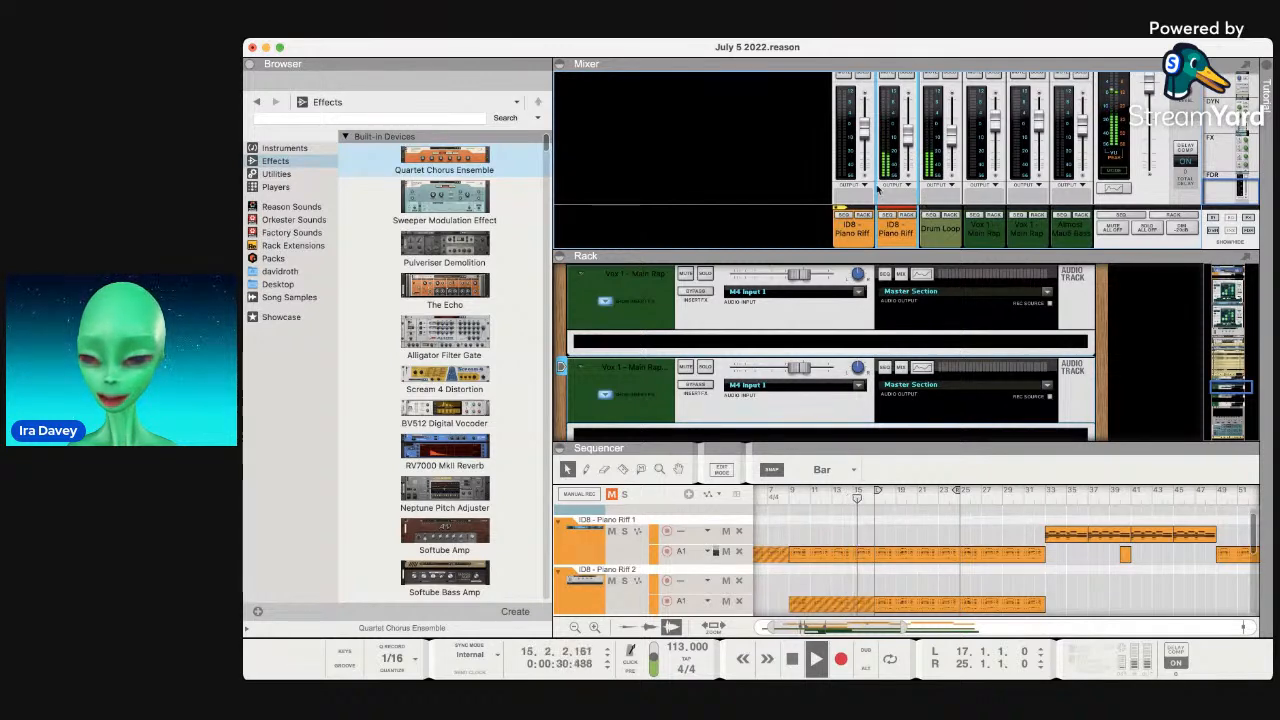
Route both selected Piano Riff channels into a new Bus 1.
{"action": "scroll", "coordinate": [910, 184], "scroll_direction": "up", "scroll_amount": 3}
{"action": "scroll", "coordinate": [910, 182], "scroll_direction": "down", "scroll_amount": 3}
{"action": "mouse_move", "coordinate": [909, 135]}
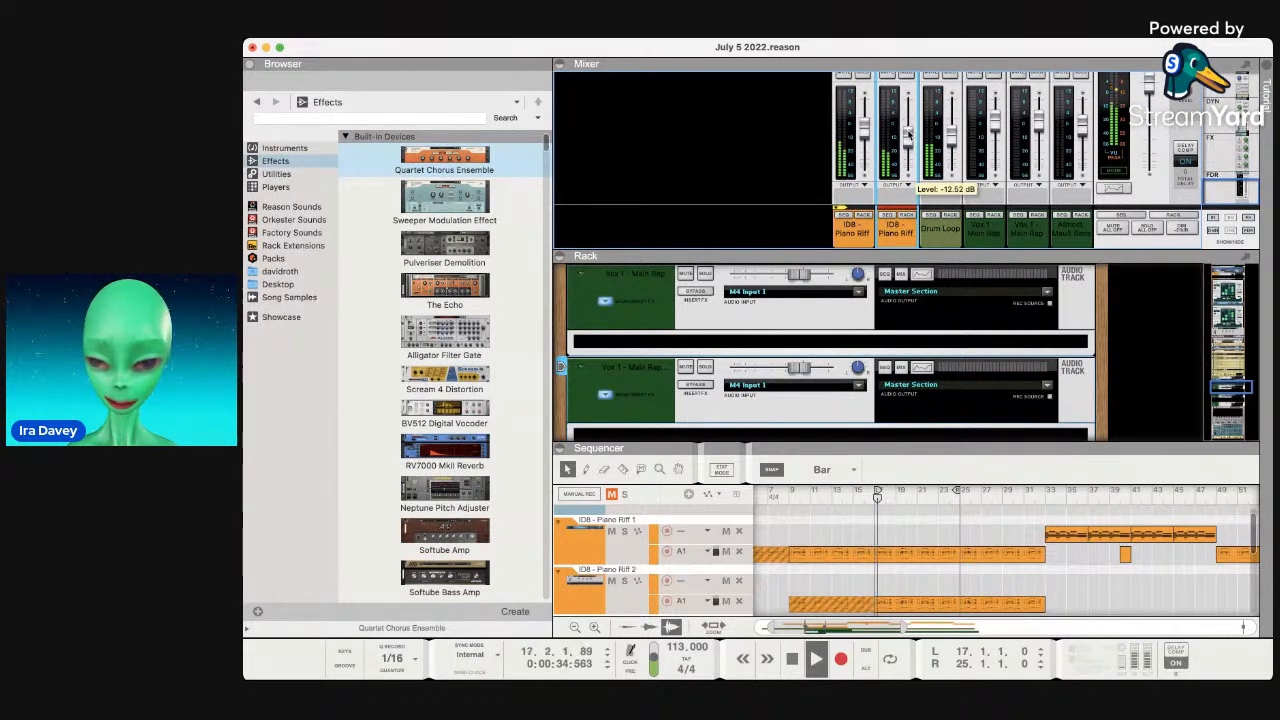
{"action": "mouse_move", "coordinate": [866, 138]}
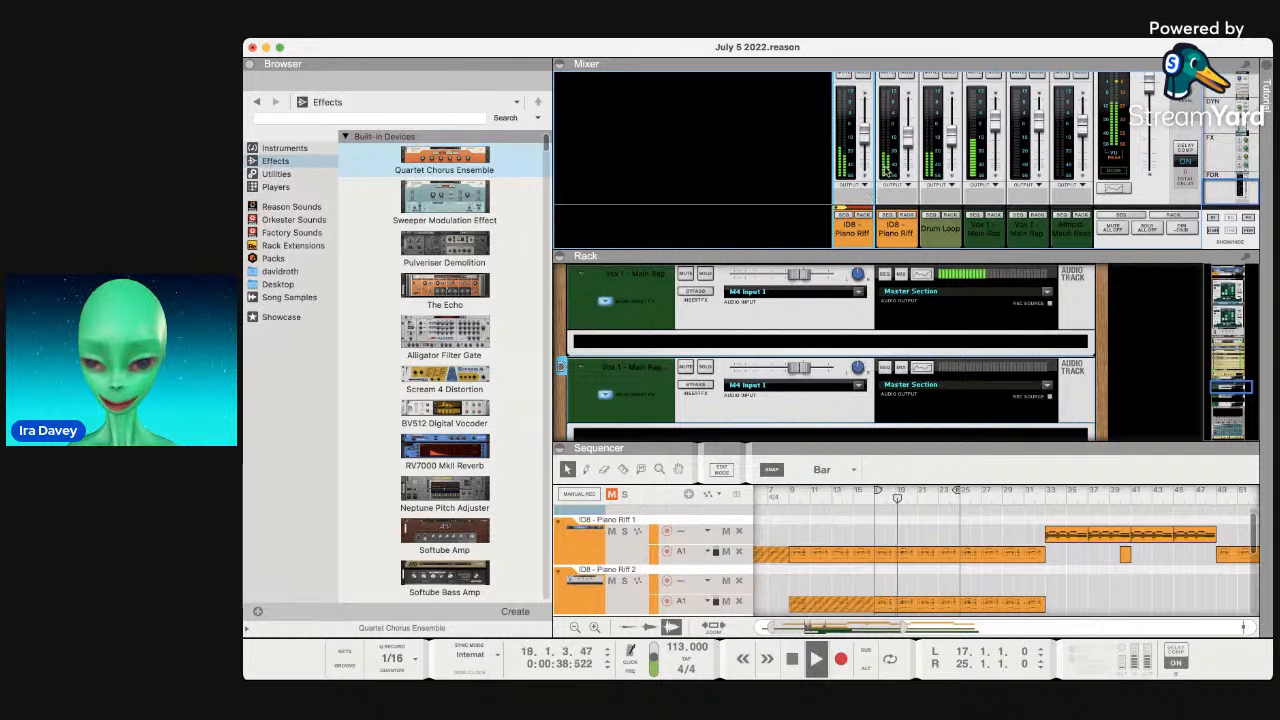
{"action": "key", "text": "super+g"}
Move the Bus 1 strip to the right of the second ID8 Piano Riff channel.
{"action": "scroll", "coordinate": [847, 218], "scroll_direction": "up", "scroll_amount": 3}
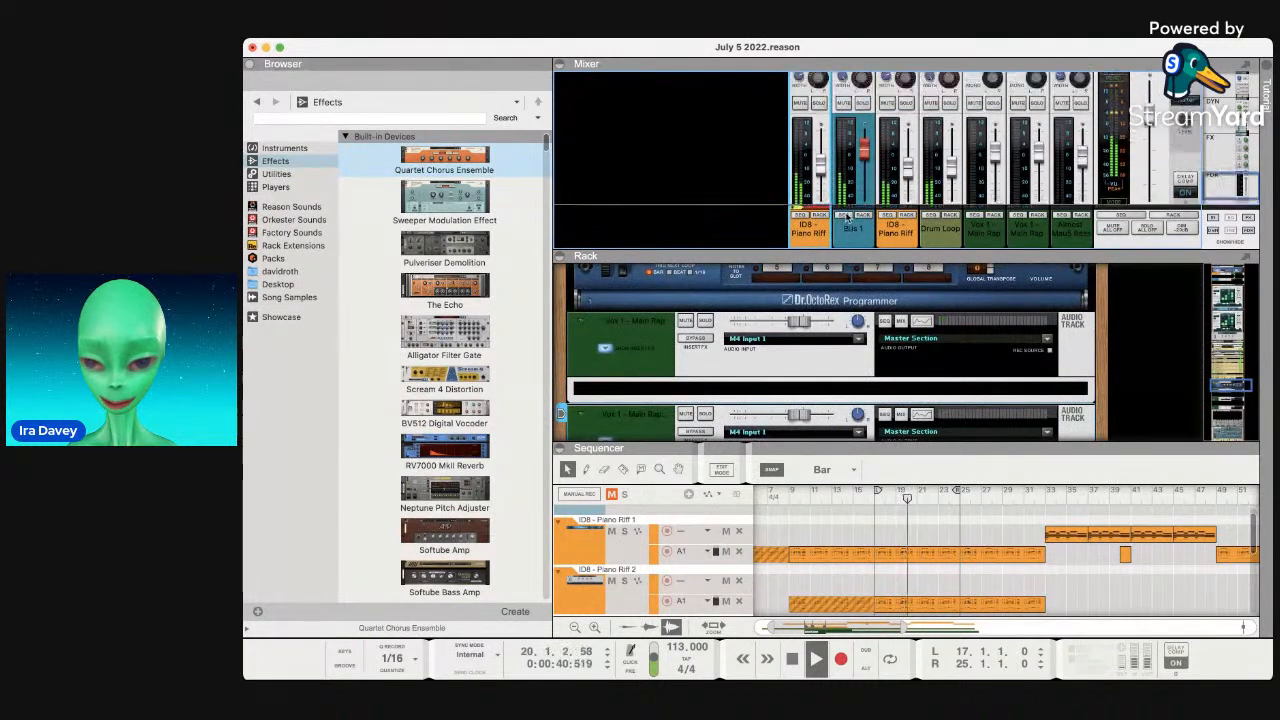
{"action": "scroll", "coordinate": [847, 218], "scroll_direction": "down", "scroll_amount": 3}
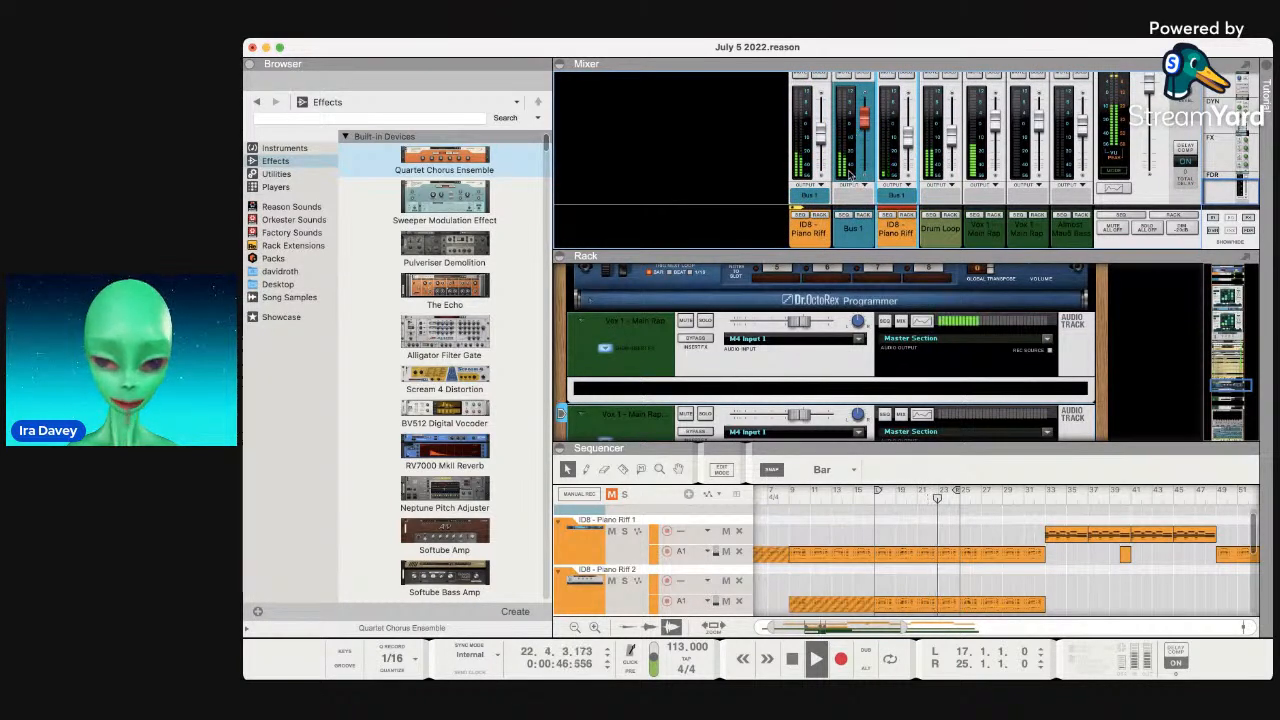
{"action": "left_click", "coordinate": [850, 238]}
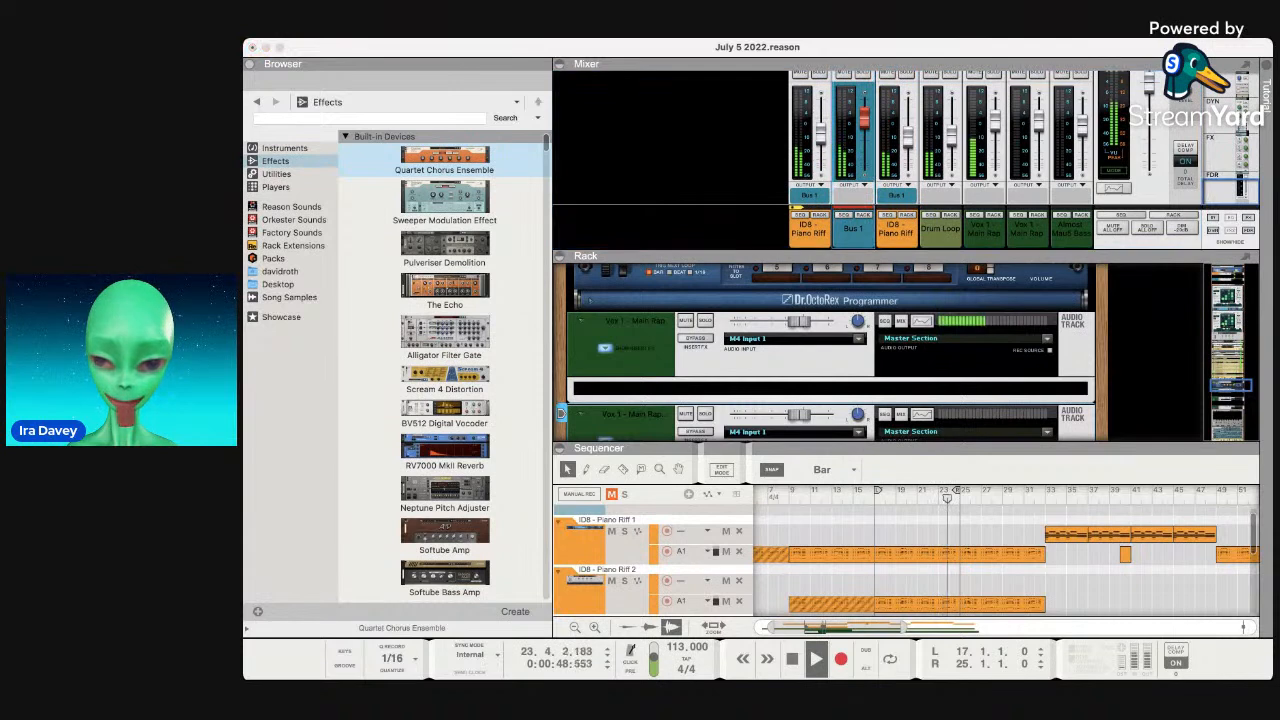
{"action": "scroll", "coordinate": [857, 241], "scroll_direction": "up", "scroll_amount": 5}
{"action": "scroll", "coordinate": [857, 241], "scroll_direction": "down", "scroll_amount": 5}
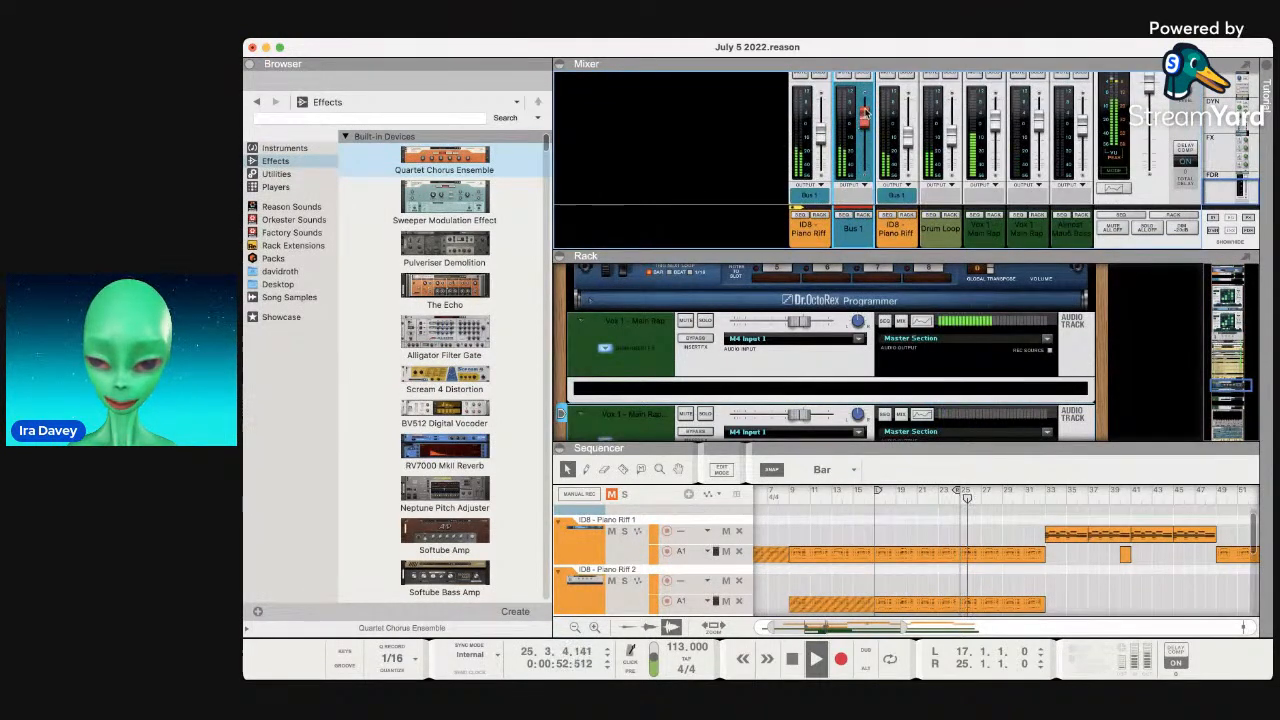
{"action": "left_click_drag", "start_coordinate": [854, 228], "coordinate": [898, 229]}
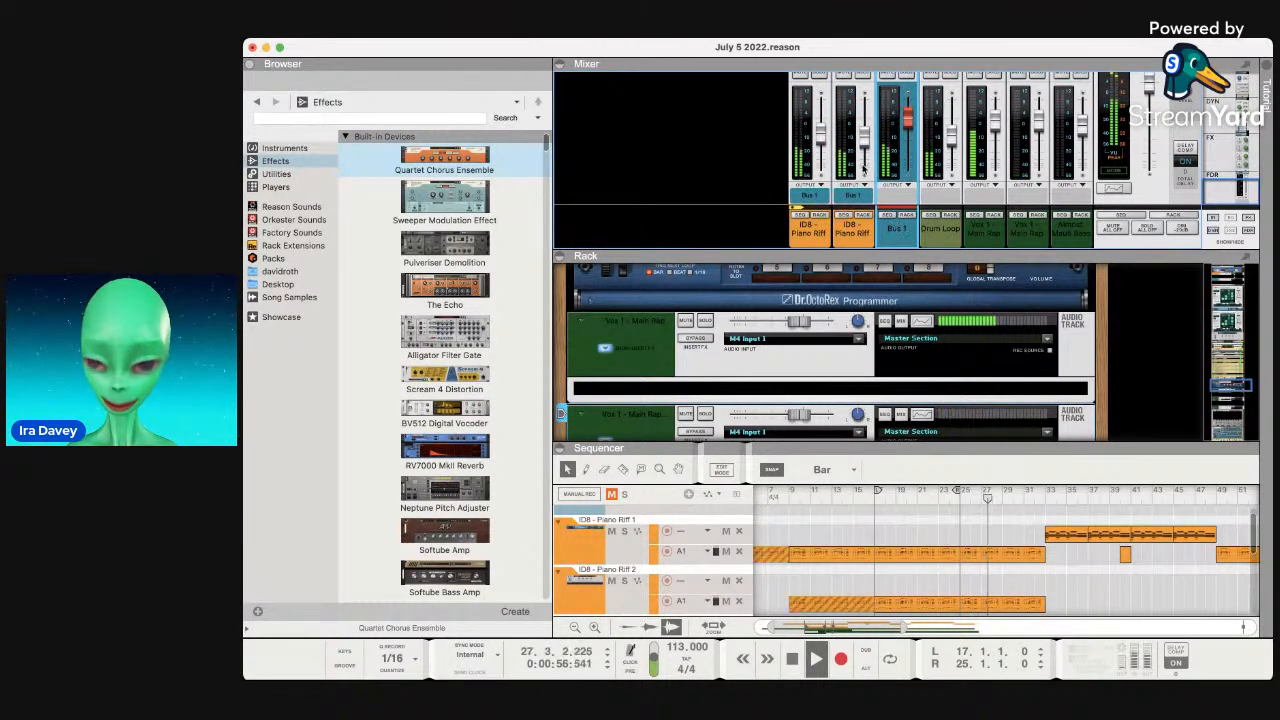
{"action": "scroll", "coordinate": [1040, 520], "scroll_direction": "down", "scroll_amount": 5}
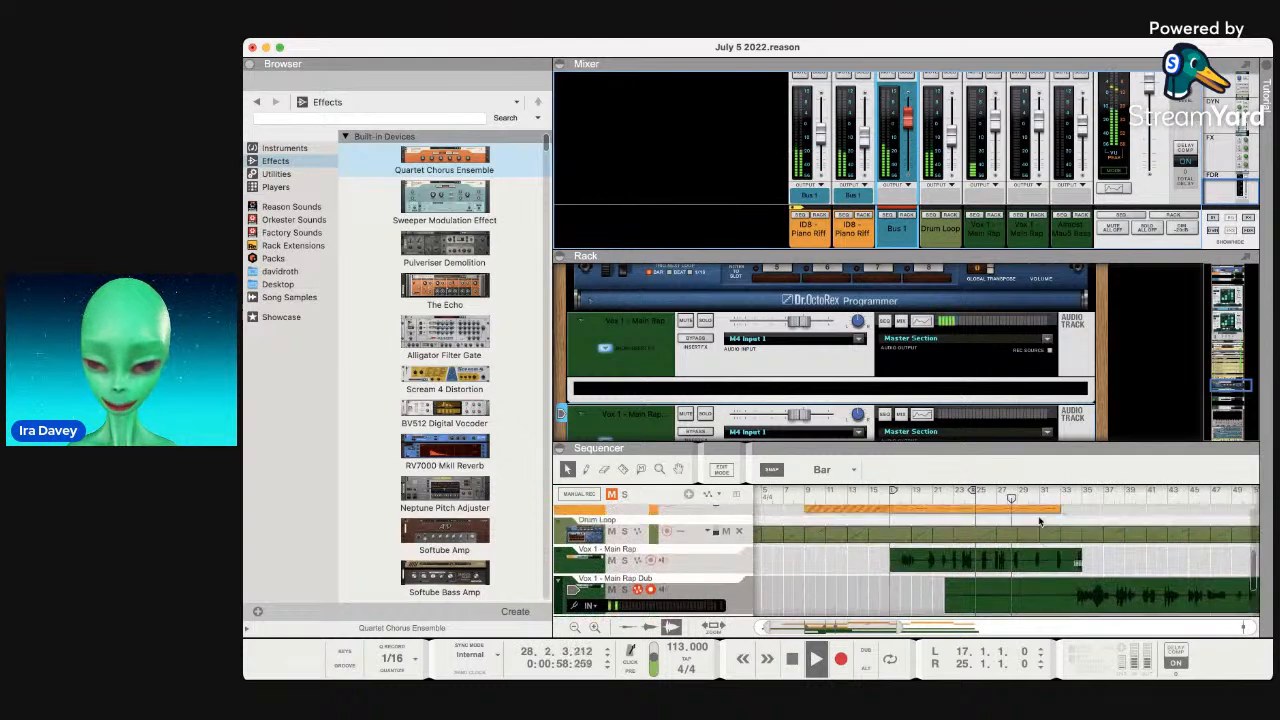
Trim the Vox 1 - Main Rap clip's end to a length of 17.0.0.0, auditioning from bar 32.
{"action": "scroll", "coordinate": [1040, 520], "scroll_direction": "up", "scroll_amount": 5}
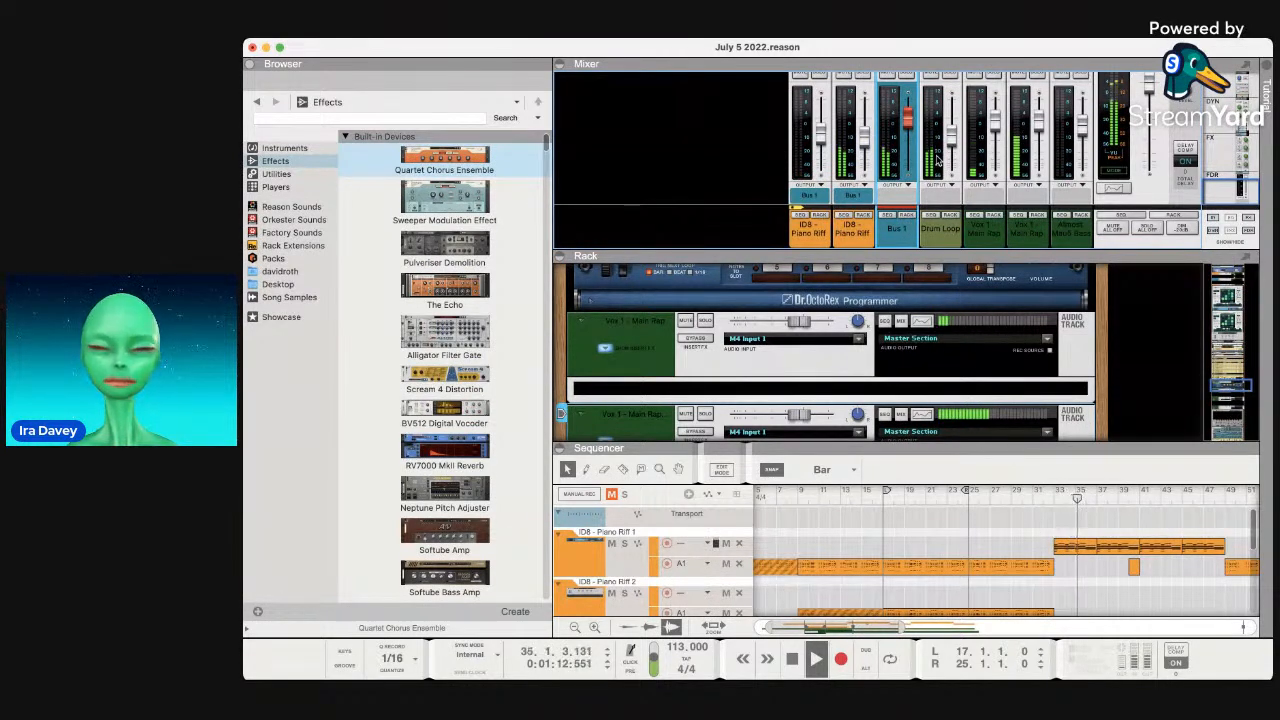
{"action": "scroll", "coordinate": [1087, 598], "scroll_direction": "down", "scroll_amount": 5}
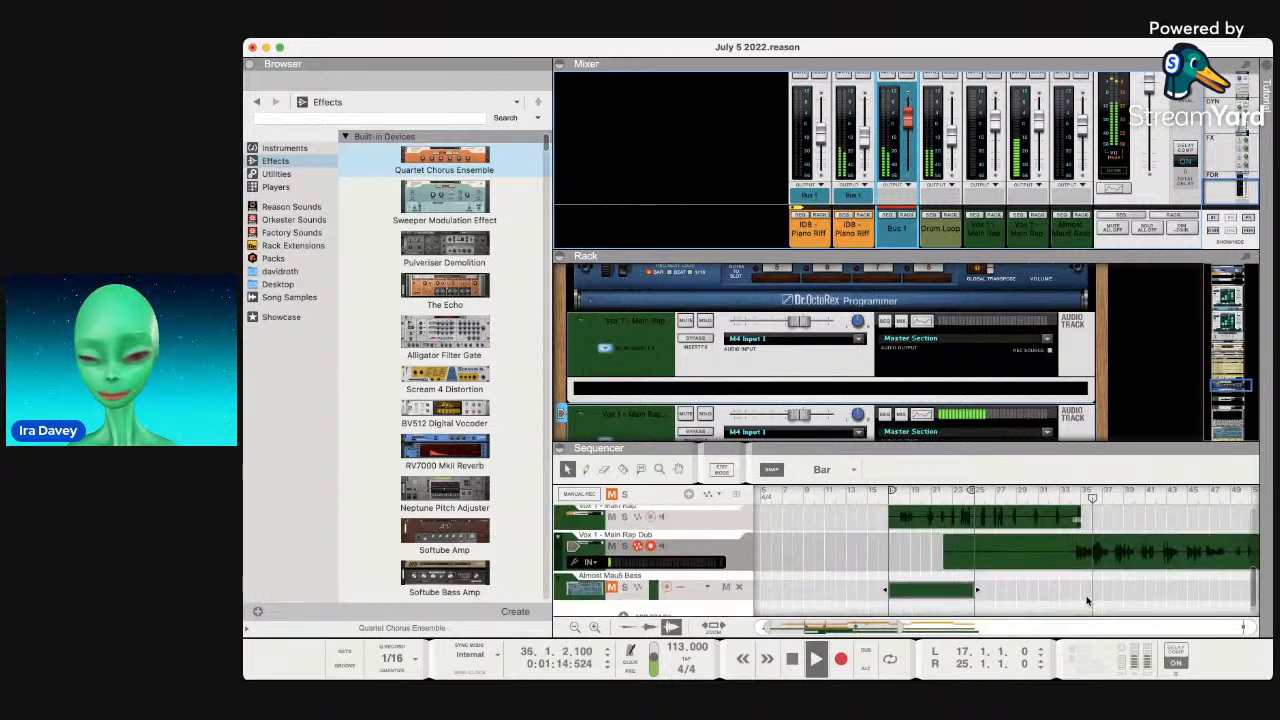
{"action": "scroll", "coordinate": [1087, 598], "scroll_direction": "up", "scroll_amount": 3}
{"action": "left_click", "coordinate": [1063, 560]}
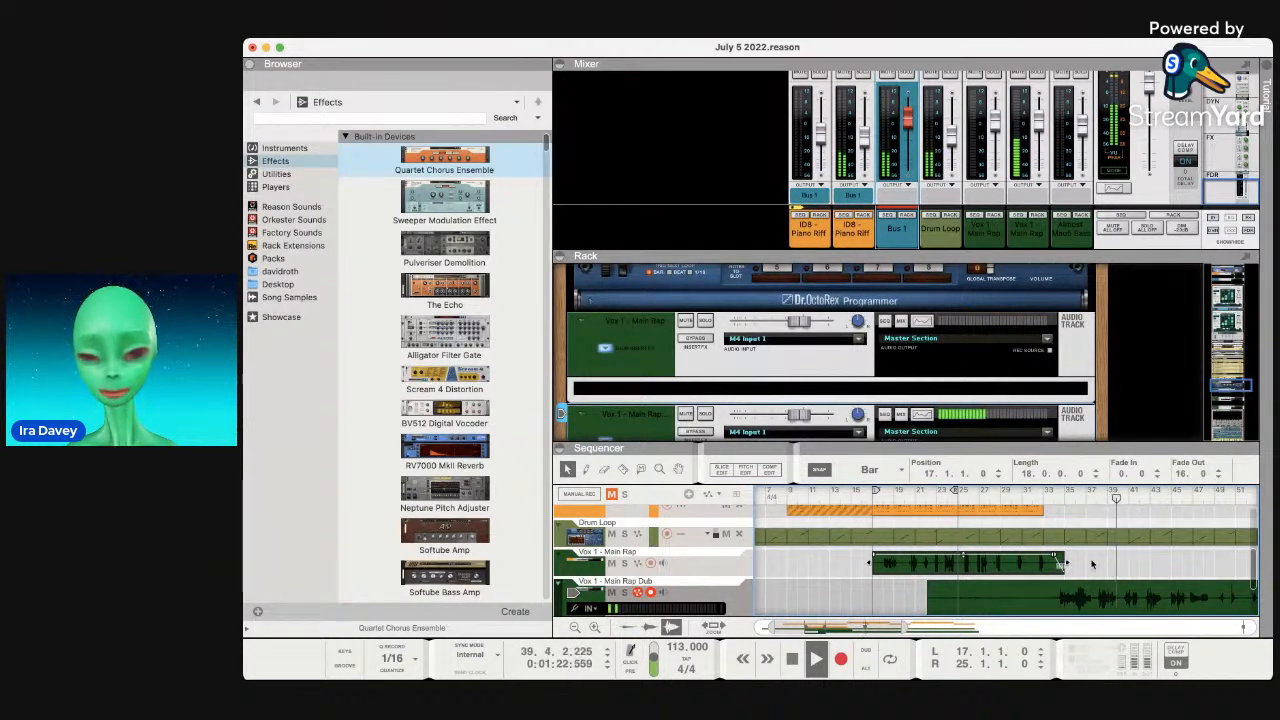
{"action": "left_click", "coordinate": [1034, 493]}
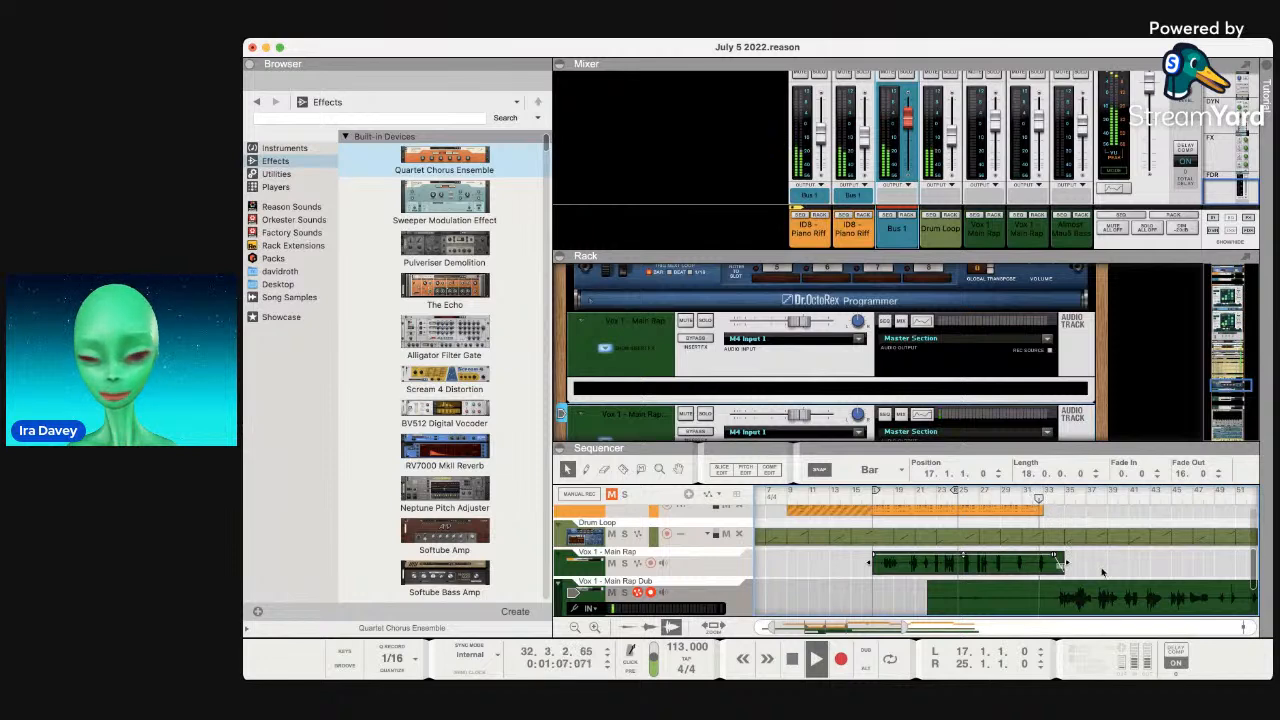
{"action": "left_click_drag", "start_coordinate": [902, 628], "coordinate": [883, 628]}
{"action": "scroll", "coordinate": [1020, 511], "scroll_direction": "up", "scroll_amount": 2}
{"action": "scroll", "coordinate": [1020, 511], "scroll_direction": "right", "scroll_amount": 3}
{"action": "scroll", "coordinate": [1020, 511], "scroll_direction": "down", "scroll_amount": 2}
{"action": "scroll", "coordinate": [1020, 511], "scroll_direction": "right", "scroll_amount": 3}
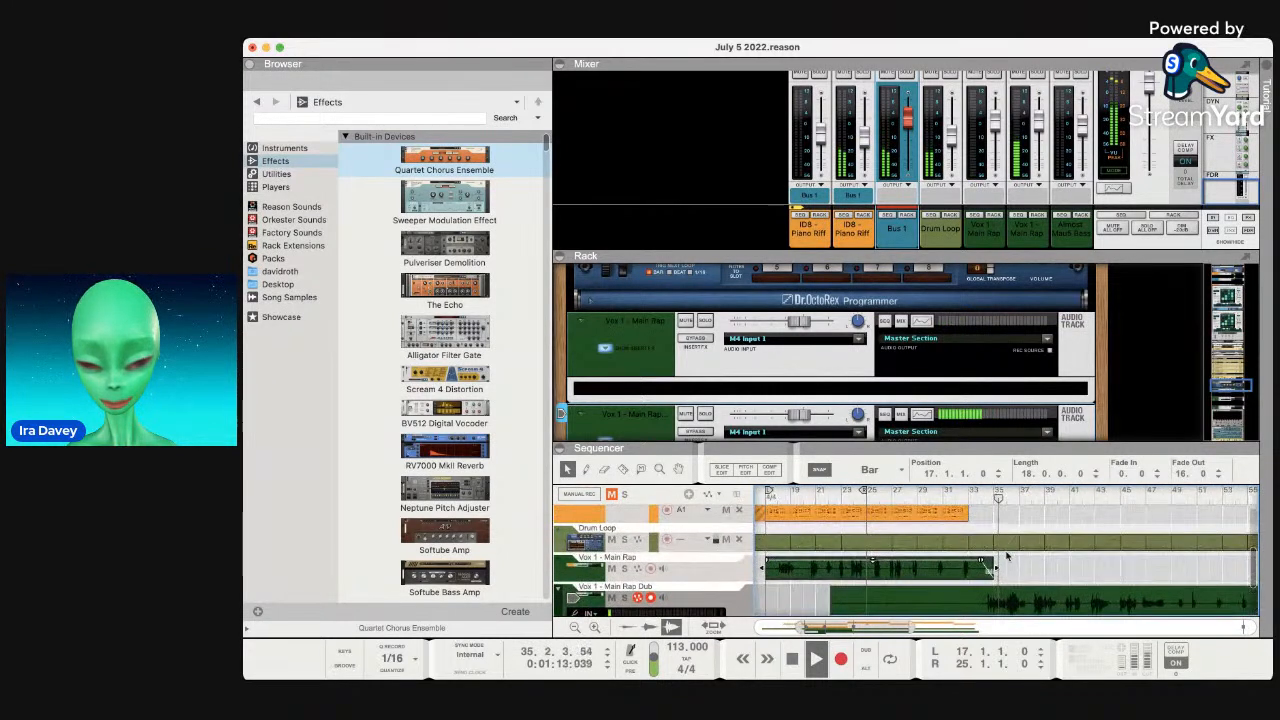
{"action": "left_click_drag", "start_coordinate": [991, 568], "coordinate": [978, 570]}
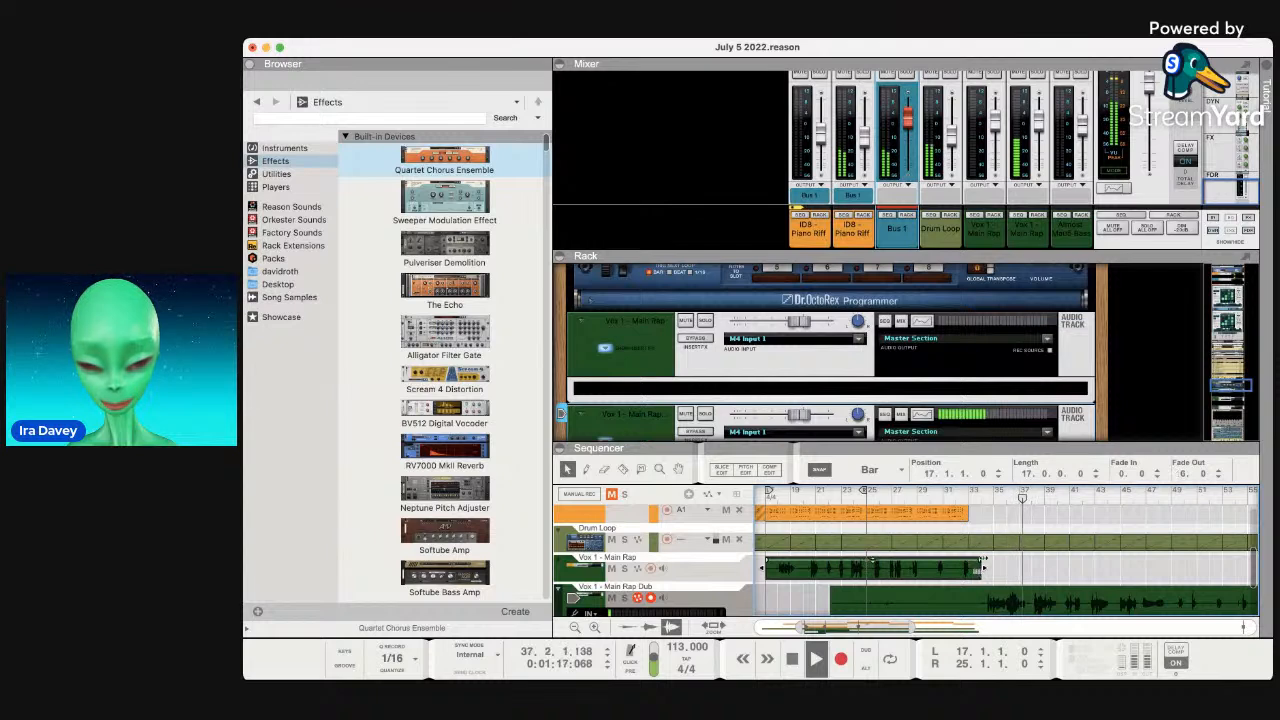
Show the Main Rap Dub track's device in the rack.
{"action": "scroll", "coordinate": [1000, 567], "scroll_direction": "down", "scroll_amount": 2}
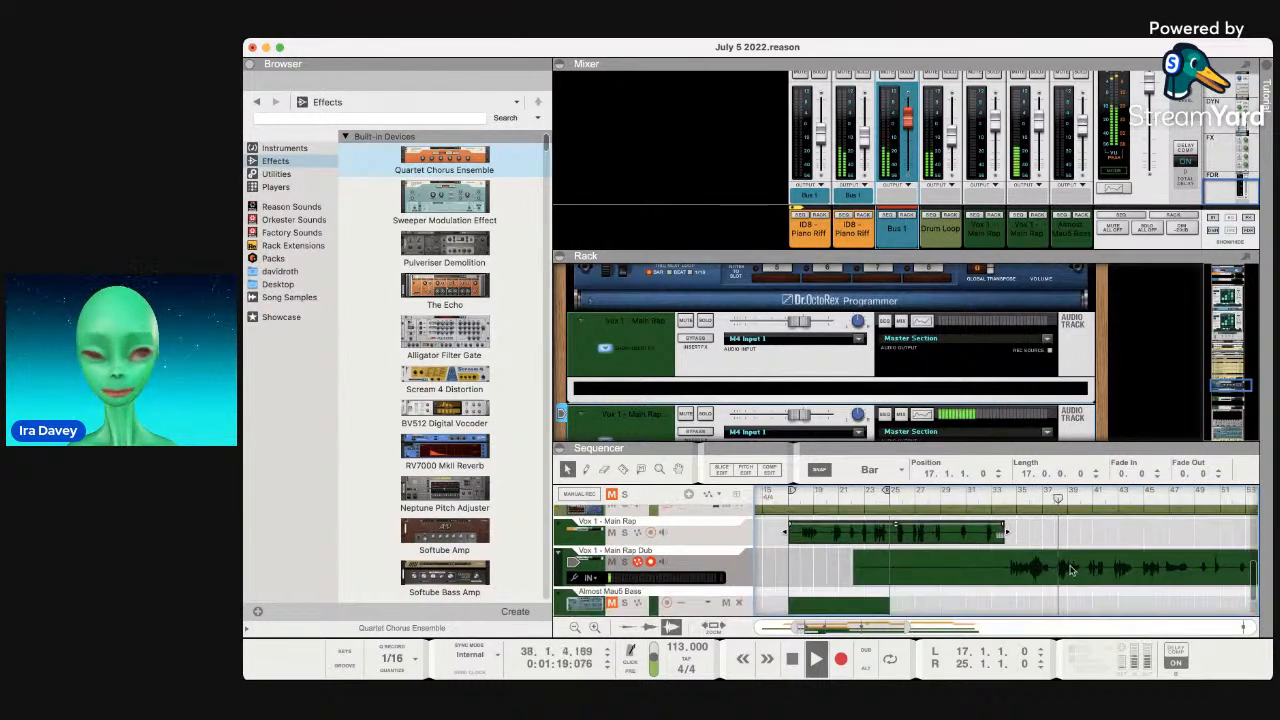
{"action": "scroll", "coordinate": [1070, 570], "scroll_direction": "left", "scroll_amount": 2}
{"action": "left_click", "coordinate": [1070, 570]}
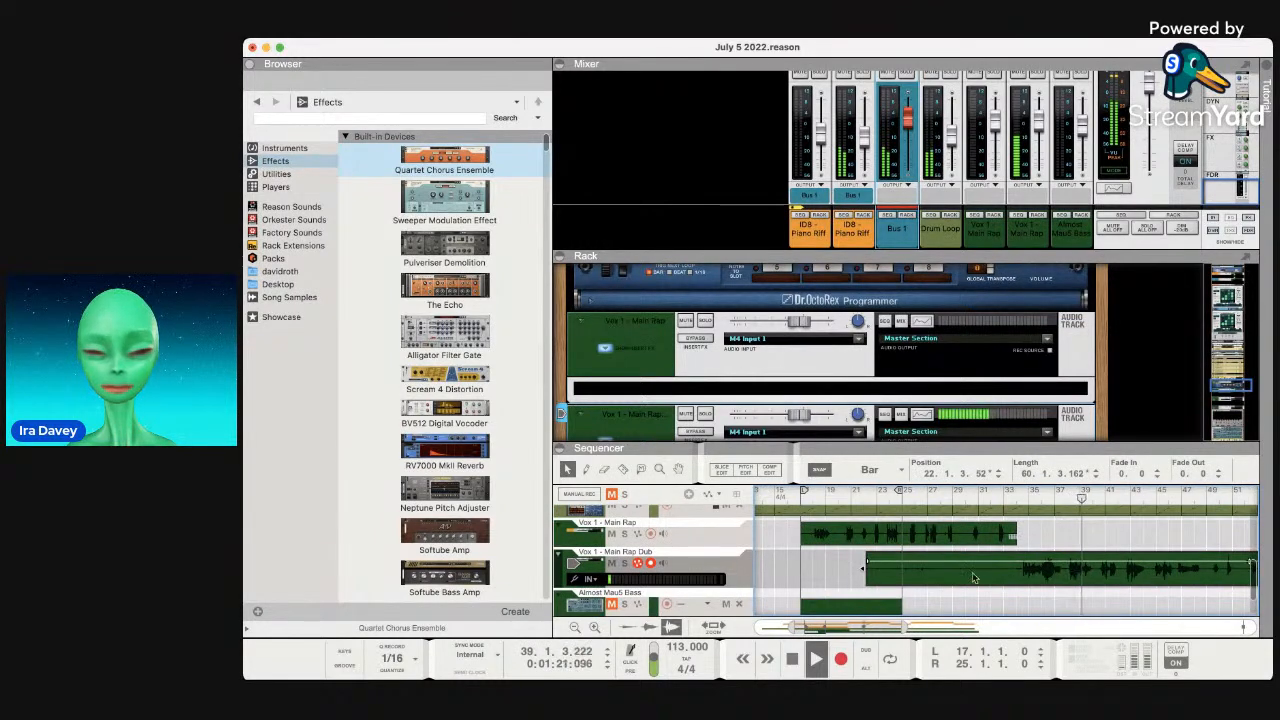
{"action": "left_click", "coordinate": [719, 565]}
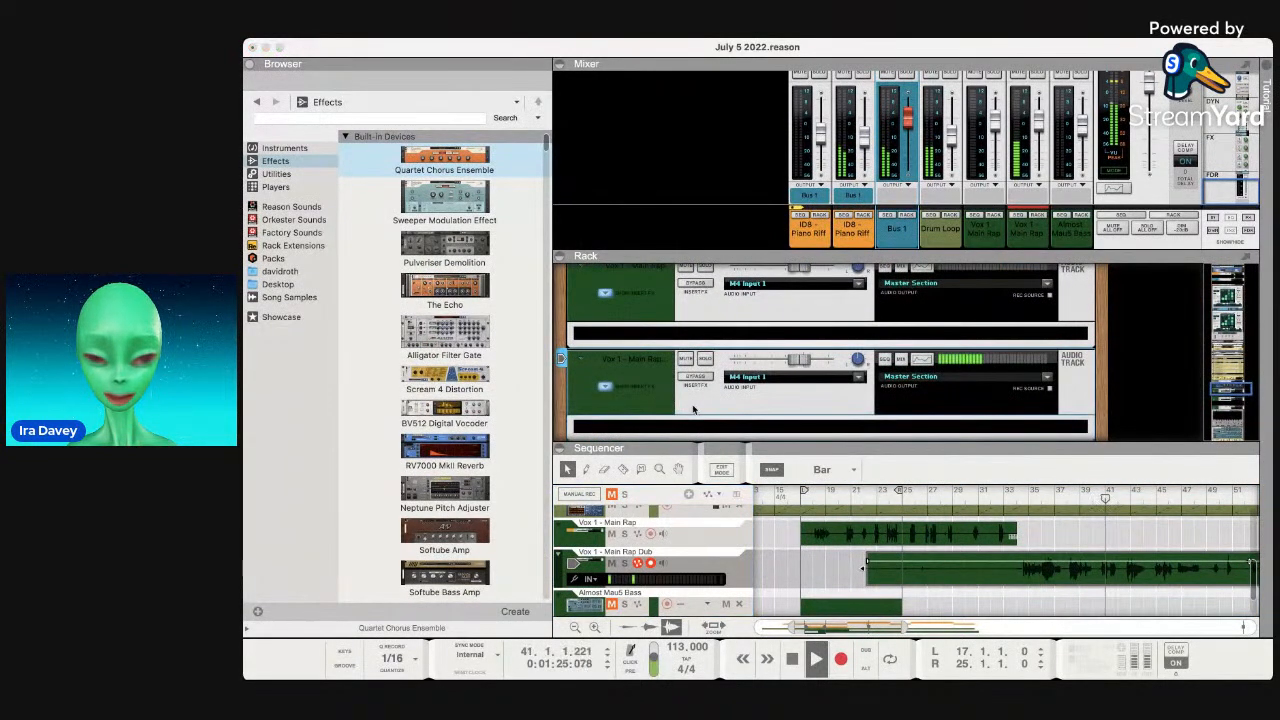
Insert a Master Bus Compressor on the vocal device with threshold at -30 dB.
{"action": "left_click", "coordinate": [608, 389]}
{"action": "scroll", "coordinate": [718, 325], "scroll_direction": "down", "scroll_amount": 2}
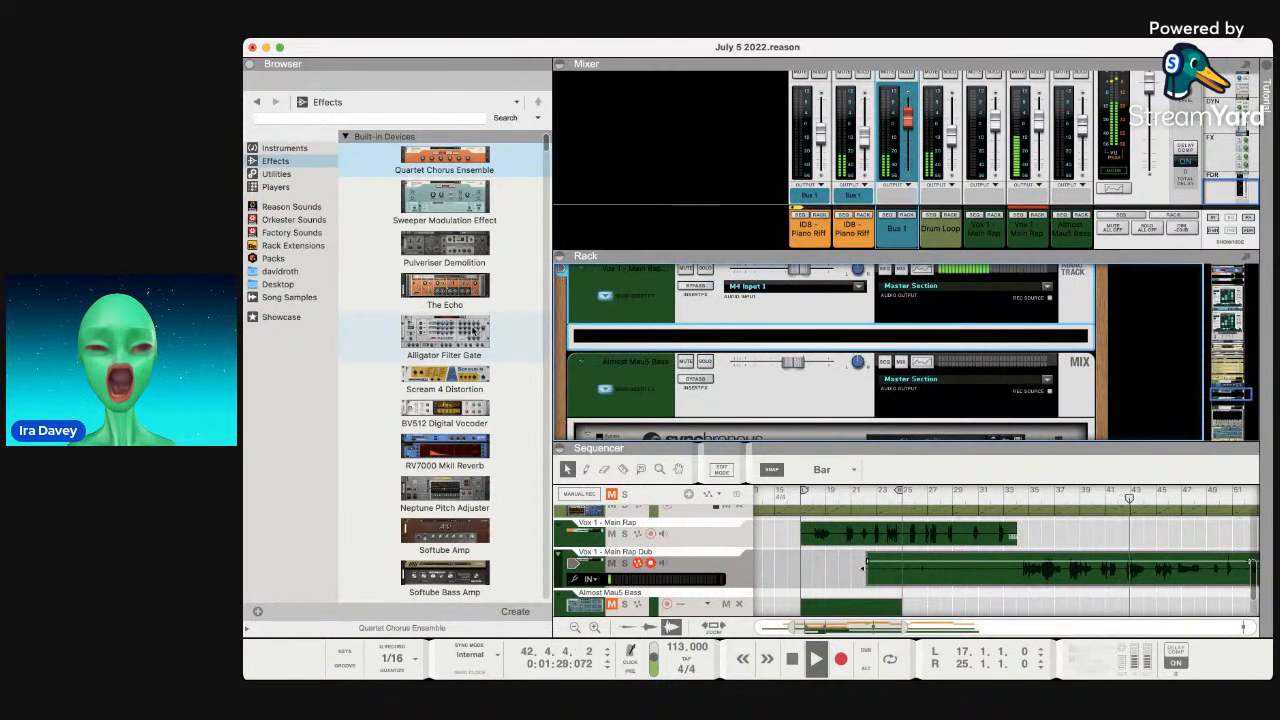
{"action": "scroll", "coordinate": [458, 348], "scroll_direction": "down", "scroll_amount": 10}
{"action": "mouse_move", "coordinate": [445, 265]}
{"action": "left_mouse_down"}
{"action": "mouse_move", "coordinate": [620, 320]}
{"action": "mouse_move", "coordinate": [812, 344]}
{"action": "left_mouse_up"}
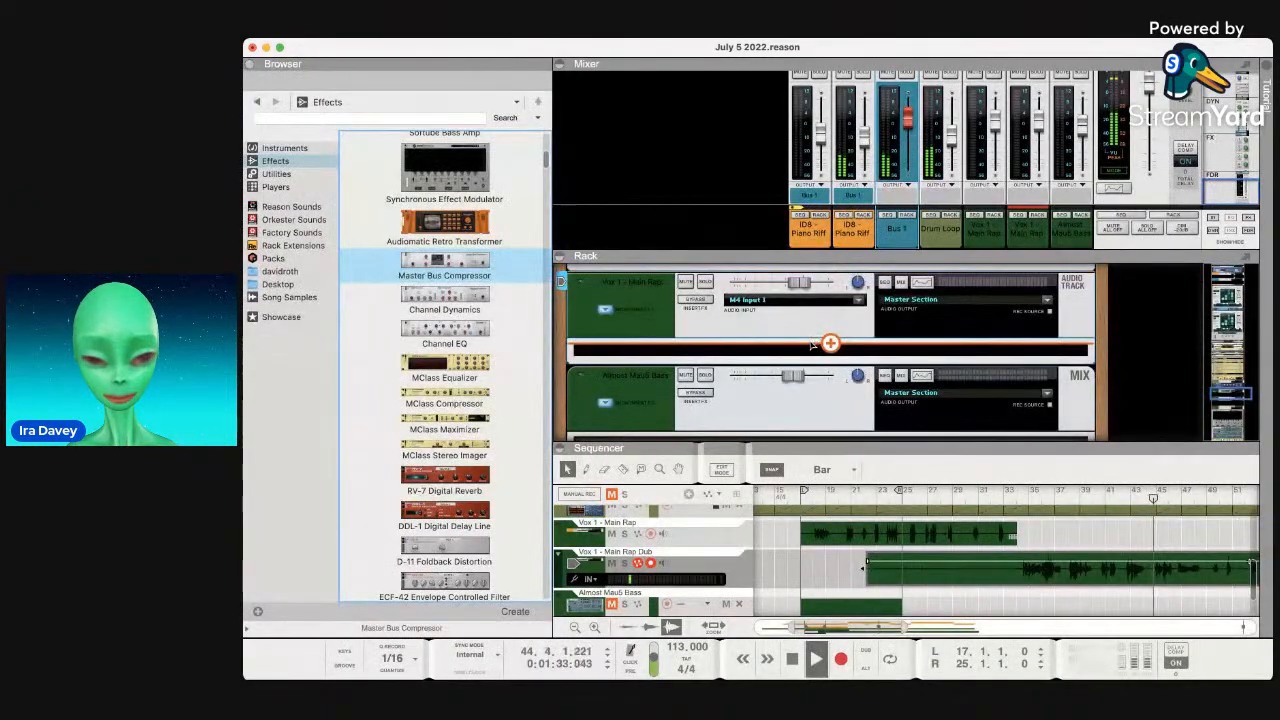
{"action": "left_click_drag", "start_coordinate": [721, 377], "coordinate": [722, 406]}
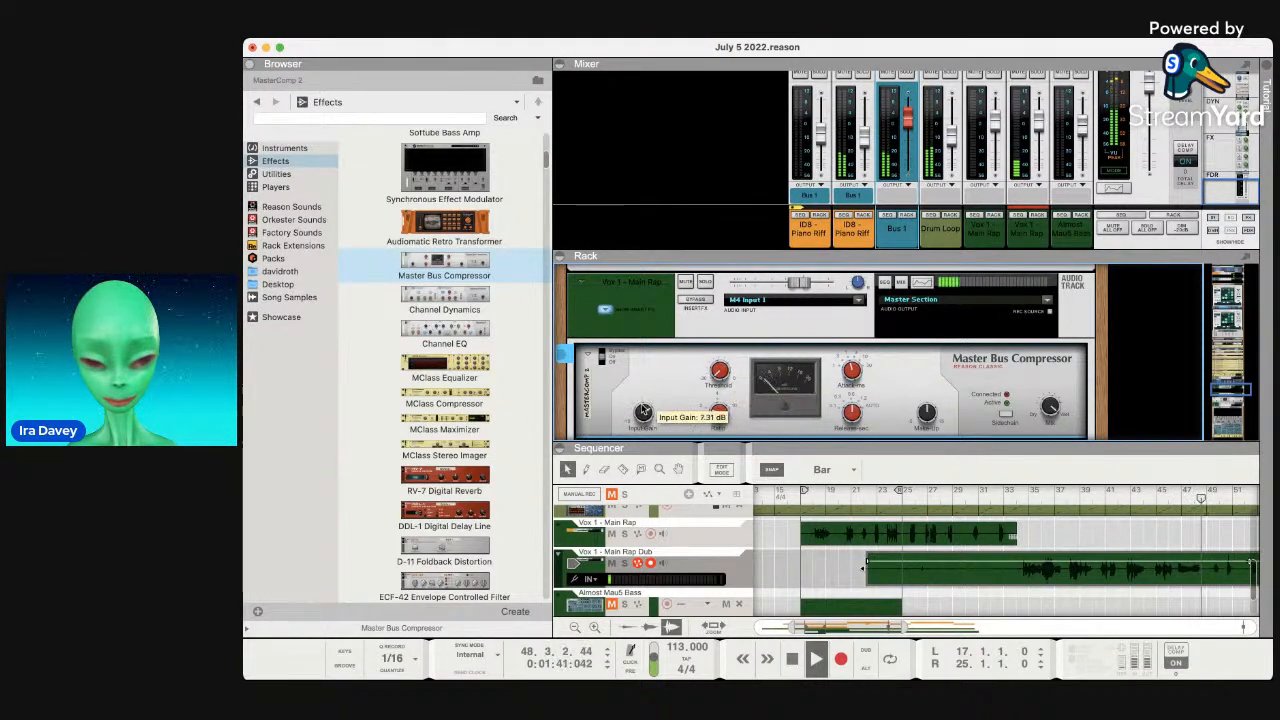
Replay from bar 34 and tune the compressor's mix and make-up gain to about 4.4 dB.
{"action": "left_click", "coordinate": [1010, 580]}
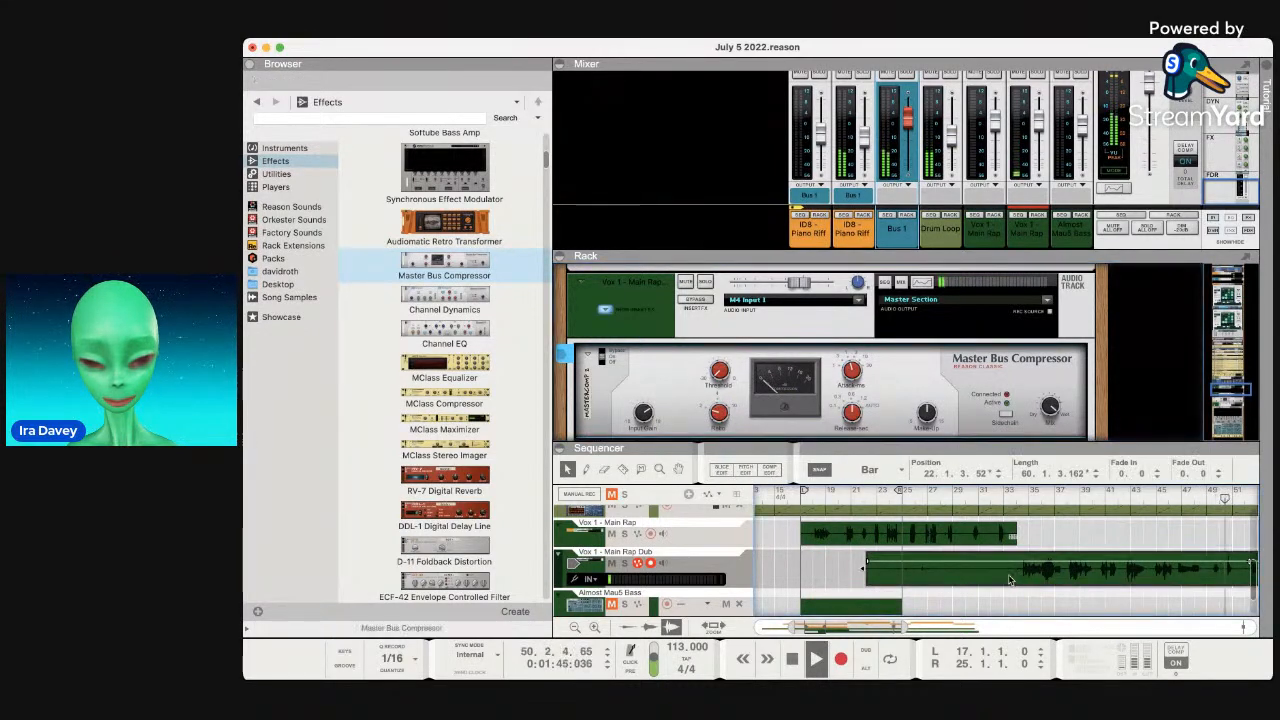
{"action": "left_click", "coordinate": [1016, 497]}
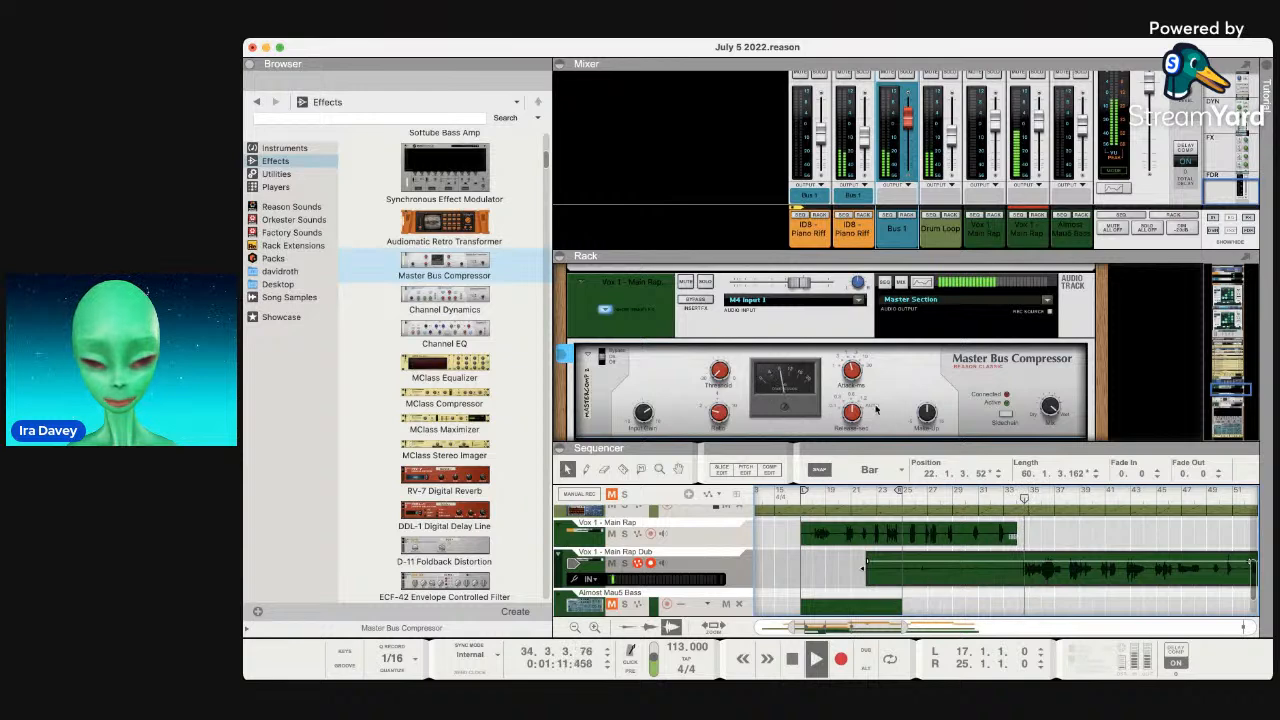
{"action": "left_click_drag", "start_coordinate": [931, 420], "coordinate": [932, 417]}
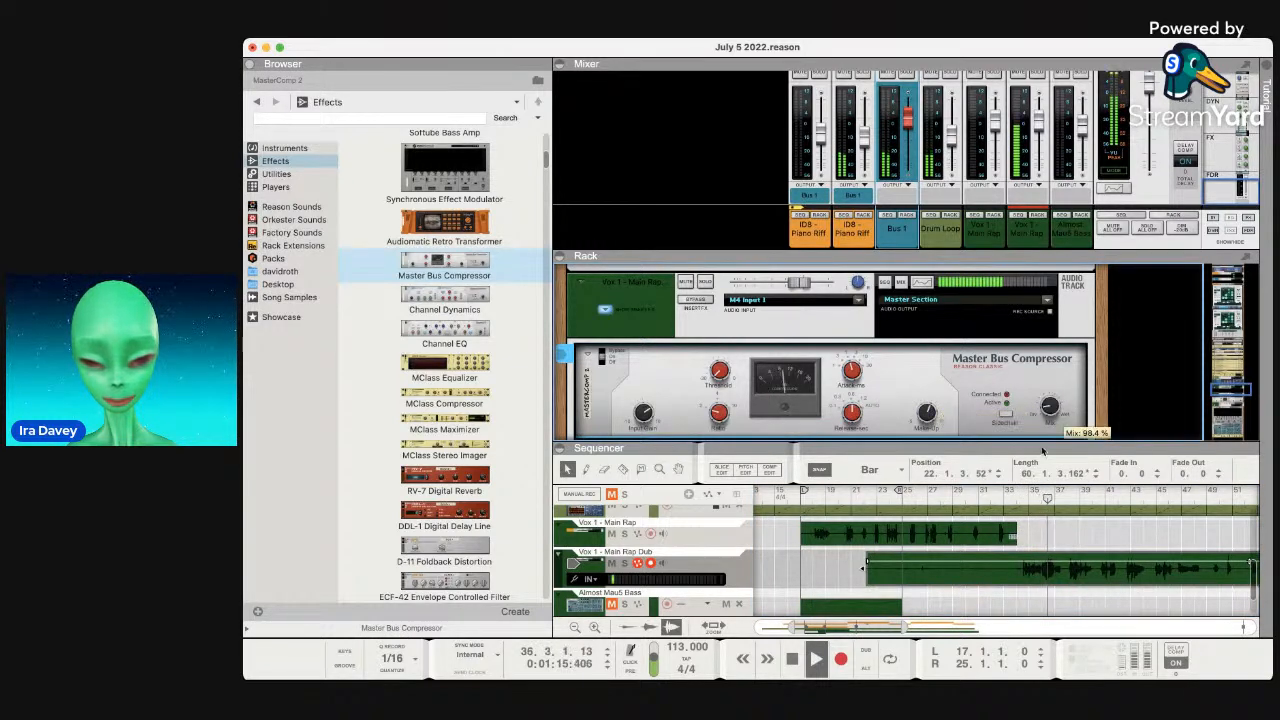
{"action": "left_click_drag", "start_coordinate": [1040, 427], "coordinate": [1041, 434]}
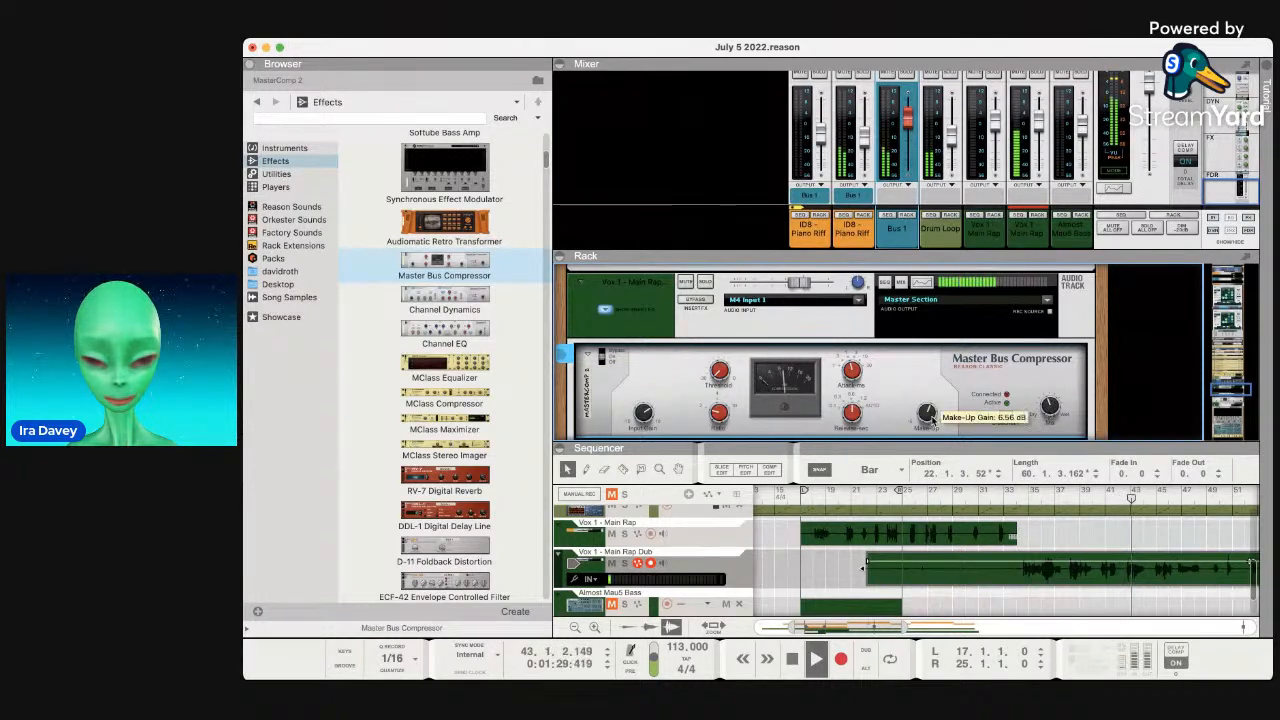
{"action": "left_click_drag", "start_coordinate": [927, 421], "coordinate": [925, 419]}
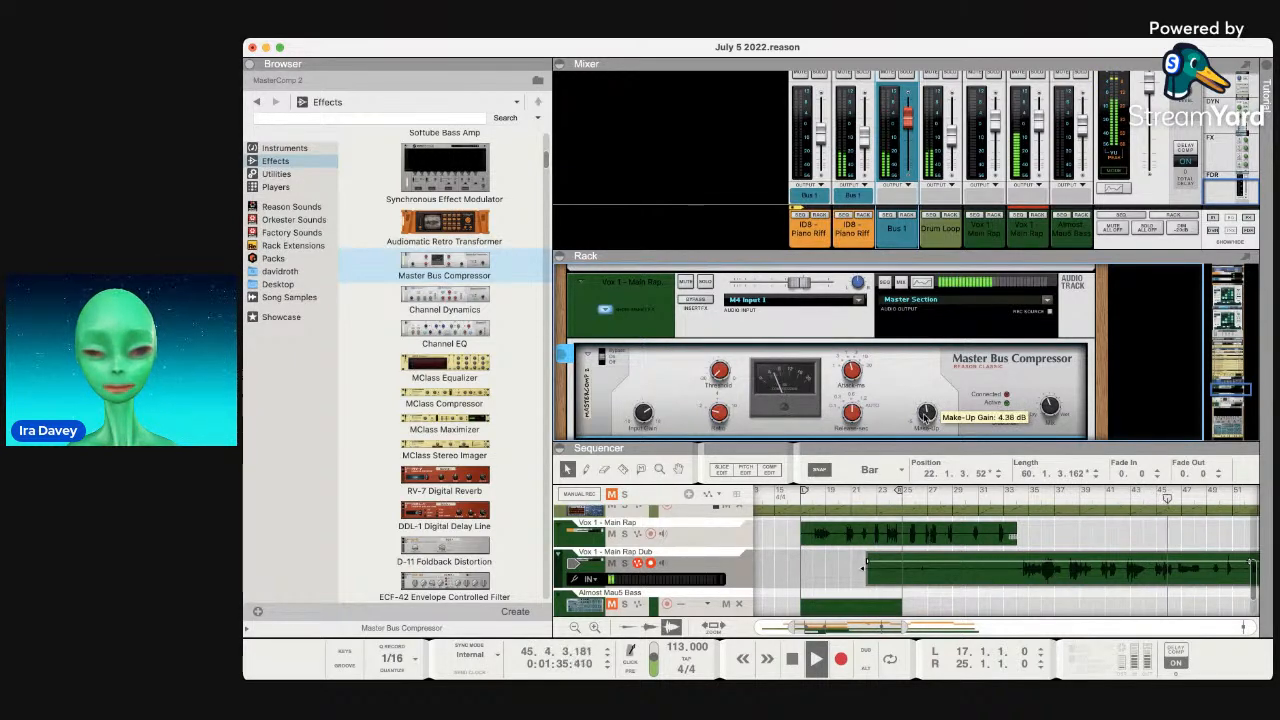
{"action": "scroll", "coordinate": [975, 372], "scroll_direction": "down", "scroll_amount": 2}
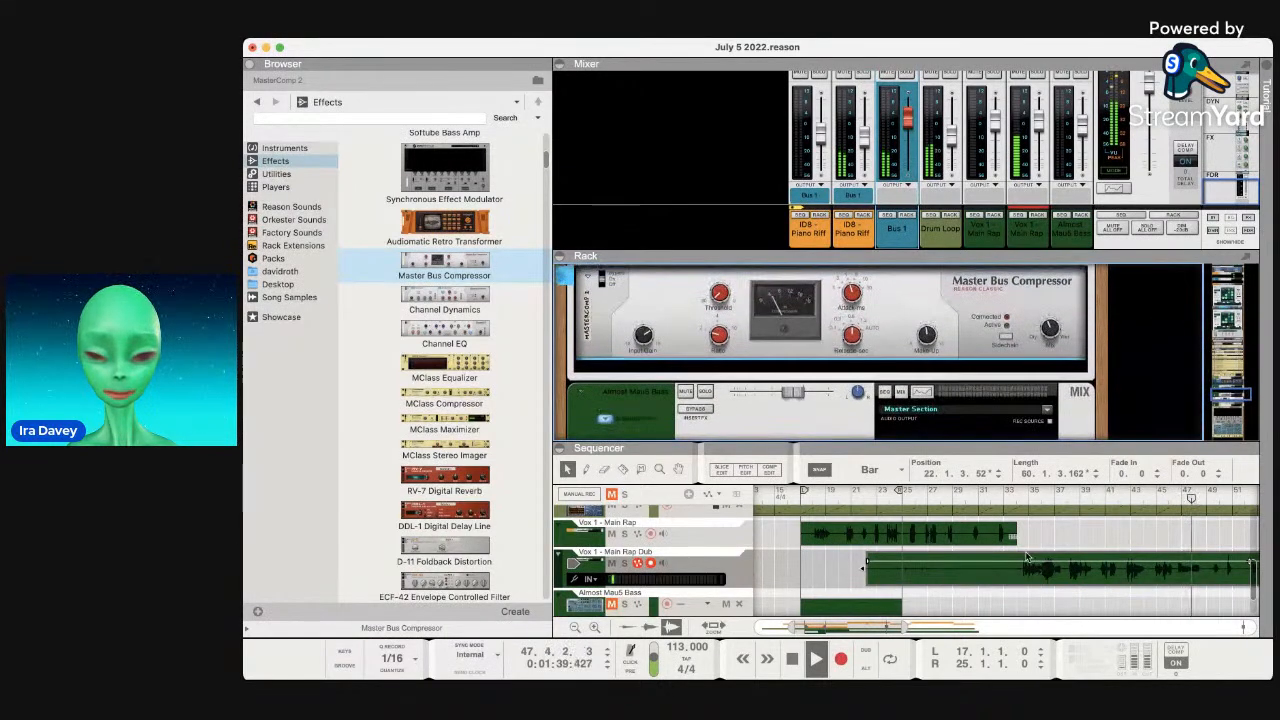
{"action": "scroll", "coordinate": [1024, 580], "scroll_direction": "right", "scroll_amount": 3}
{"action": "scroll", "coordinate": [1021, 584], "scroll_direction": "right", "scroll_amount": 4}
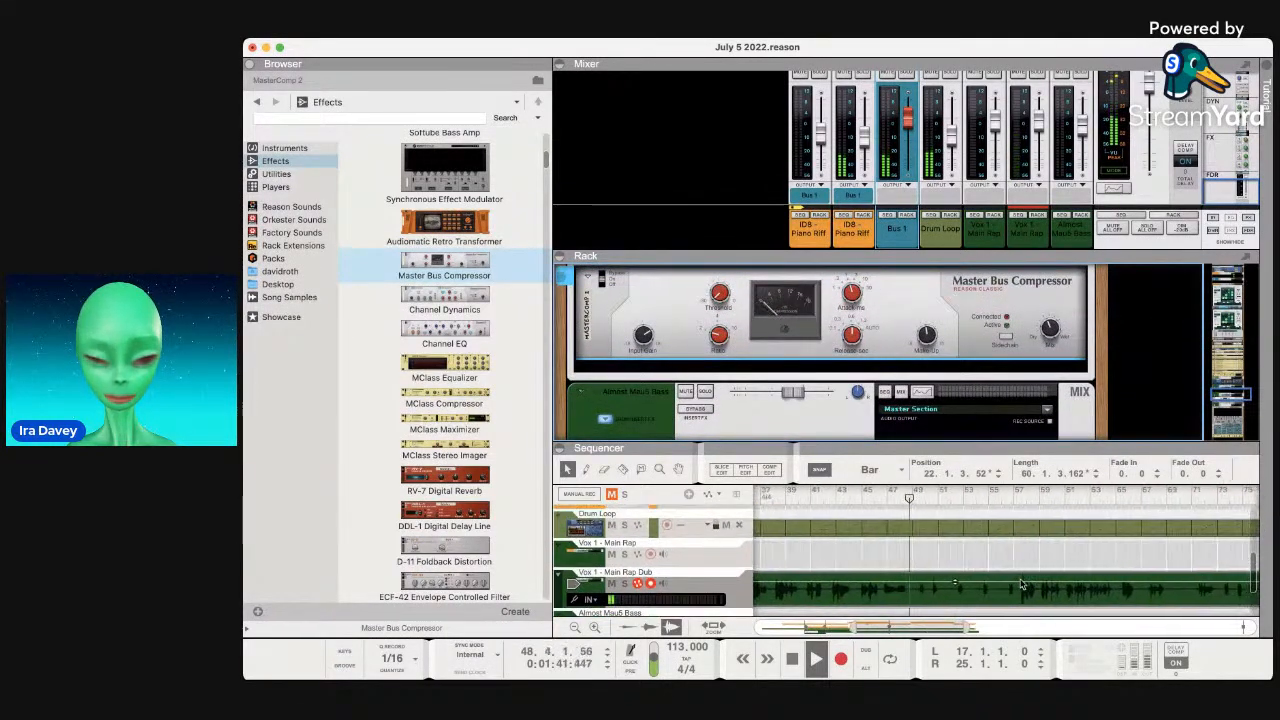
{"action": "scroll", "coordinate": [1019, 598], "scroll_direction": "right", "scroll_amount": 1}
{"action": "scroll", "coordinate": [1019, 598], "scroll_direction": "down", "scroll_amount": 1}
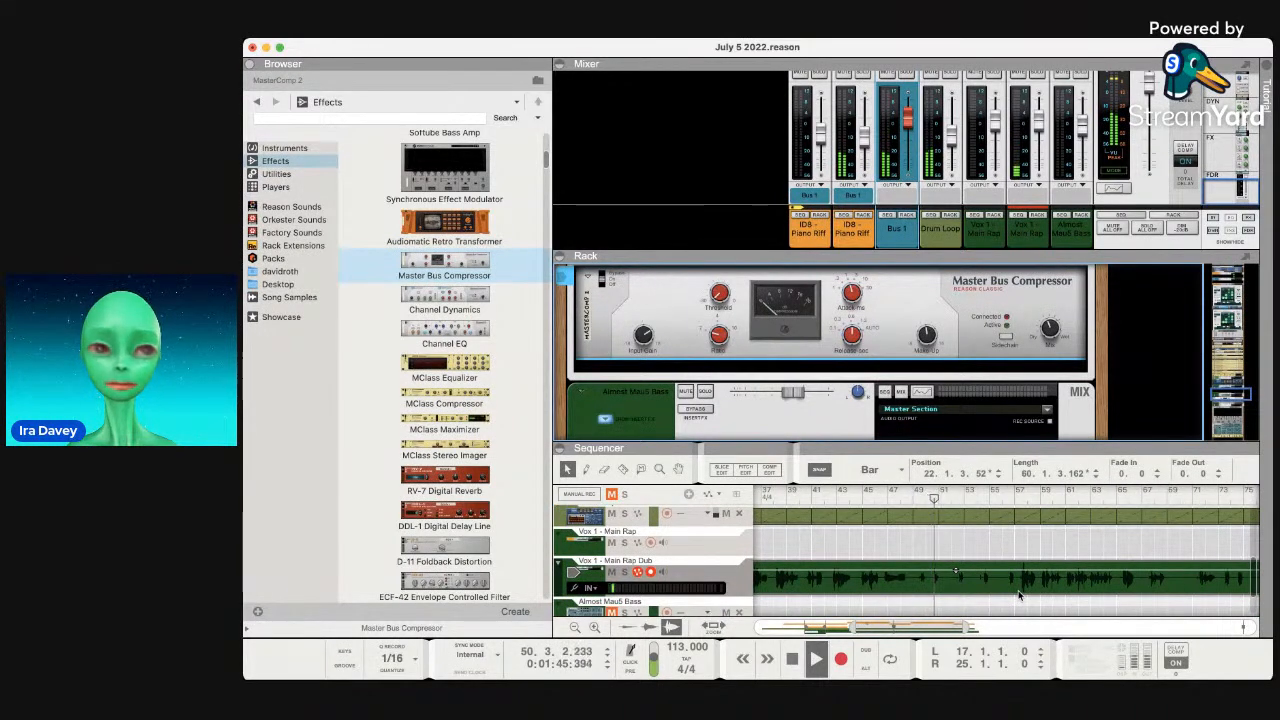
{"action": "scroll", "coordinate": [1019, 596], "scroll_direction": "right", "scroll_amount": 4}
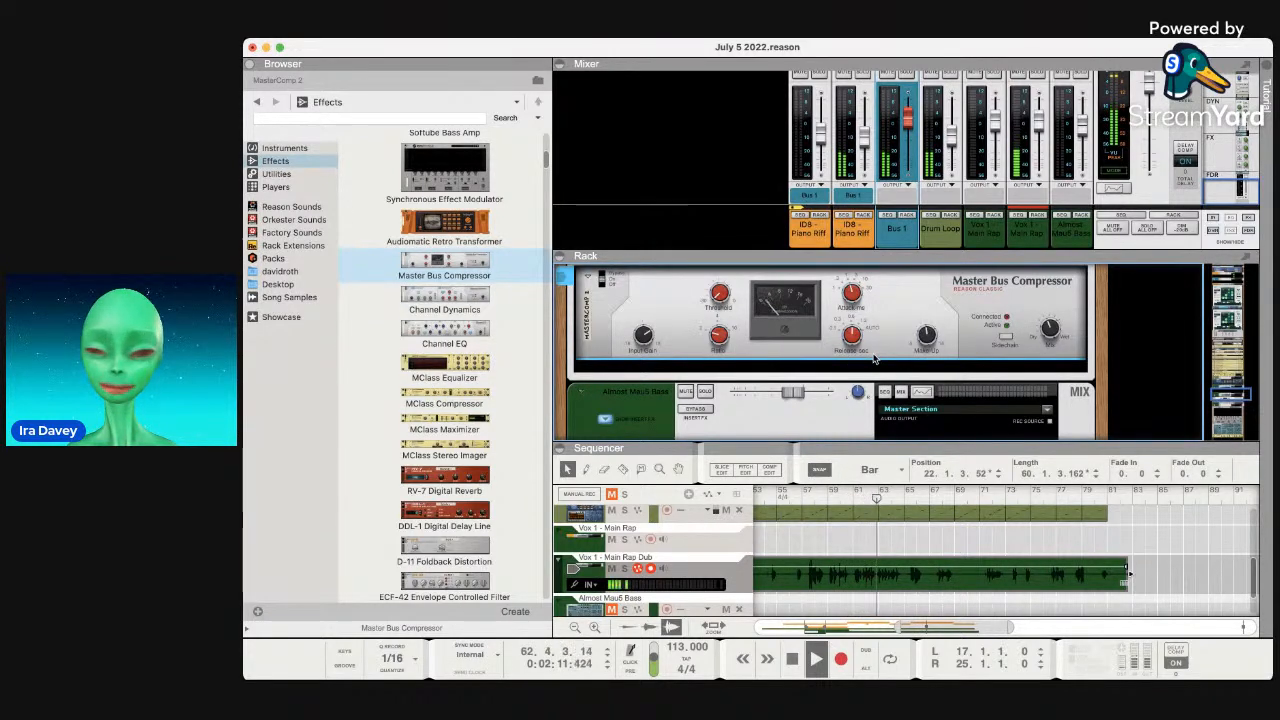
{"action": "scroll", "coordinate": [874, 359], "scroll_direction": "down", "scroll_amount": 2}
{"action": "scroll", "coordinate": [874, 359], "scroll_direction": "up", "scroll_amount": 3}
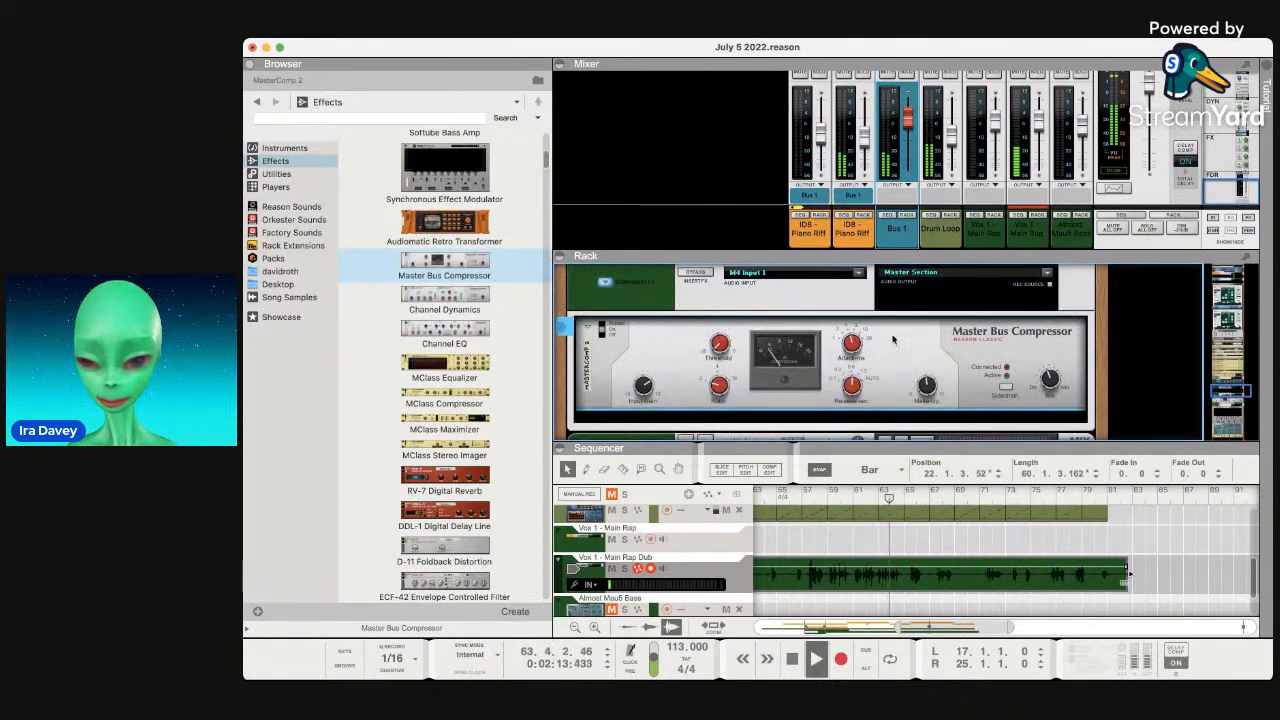
{"action": "scroll", "coordinate": [893, 340], "scroll_direction": "down", "scroll_amount": 5}
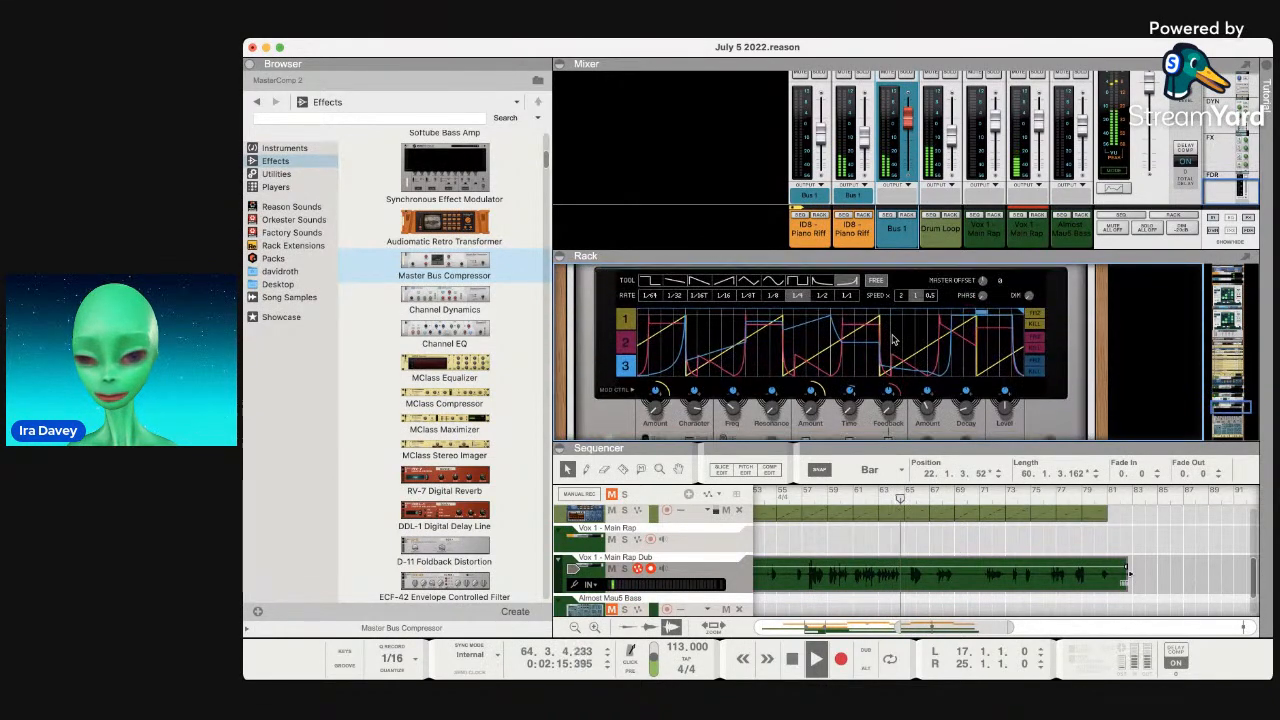
{"action": "scroll", "coordinate": [893, 340], "scroll_direction": "up", "scroll_amount": 6}
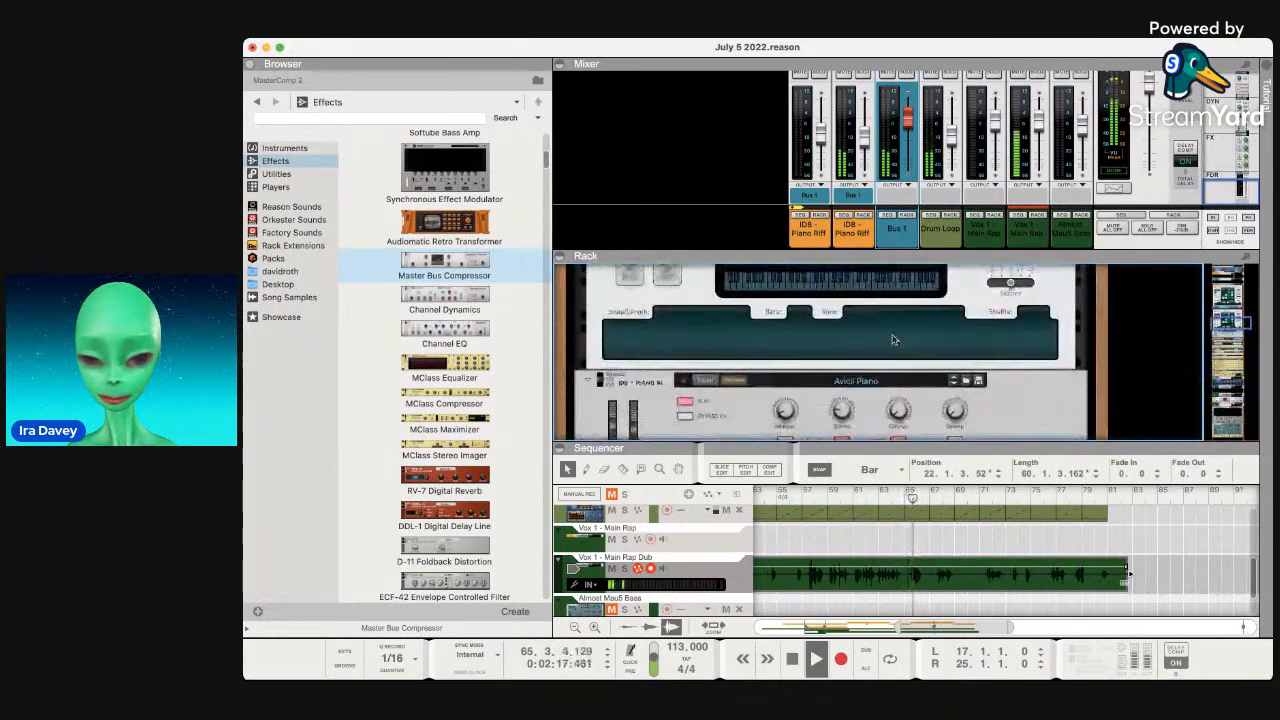
{"action": "scroll", "coordinate": [893, 341], "scroll_direction": "up", "scroll_amount": 3}
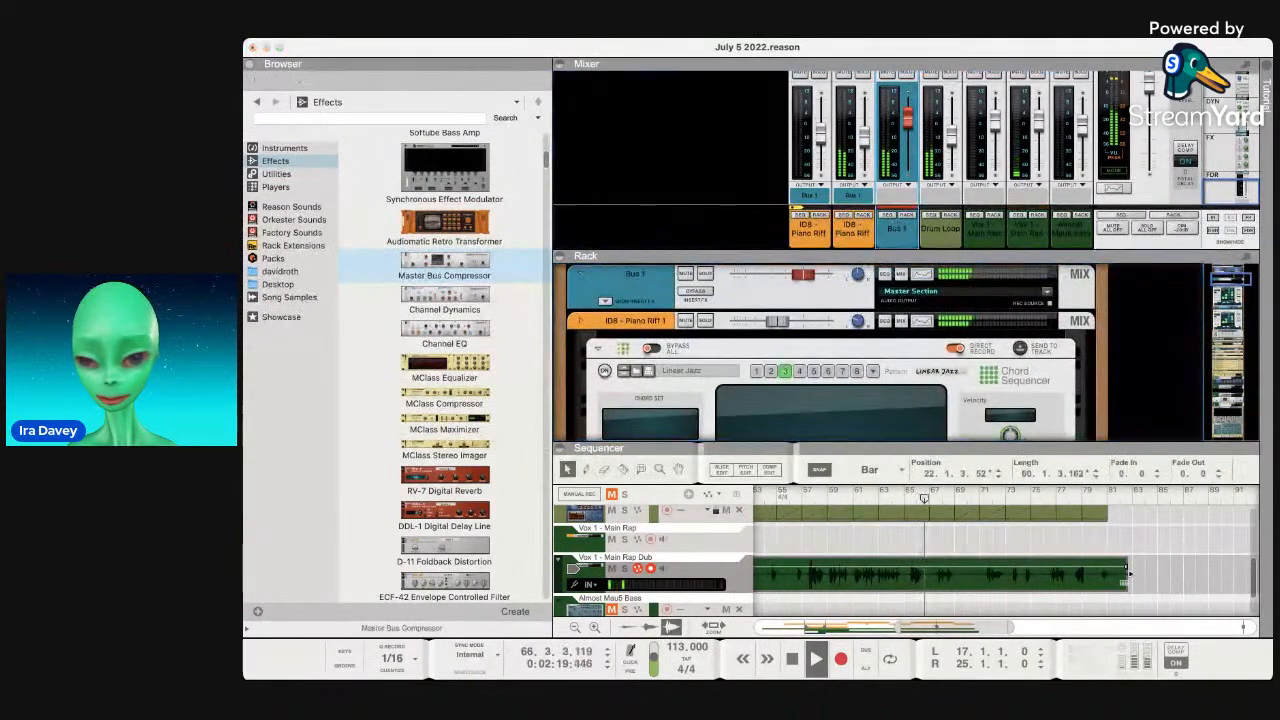
Select the Bus 1 channel in the mixer.
{"action": "left_click", "coordinate": [897, 238]}
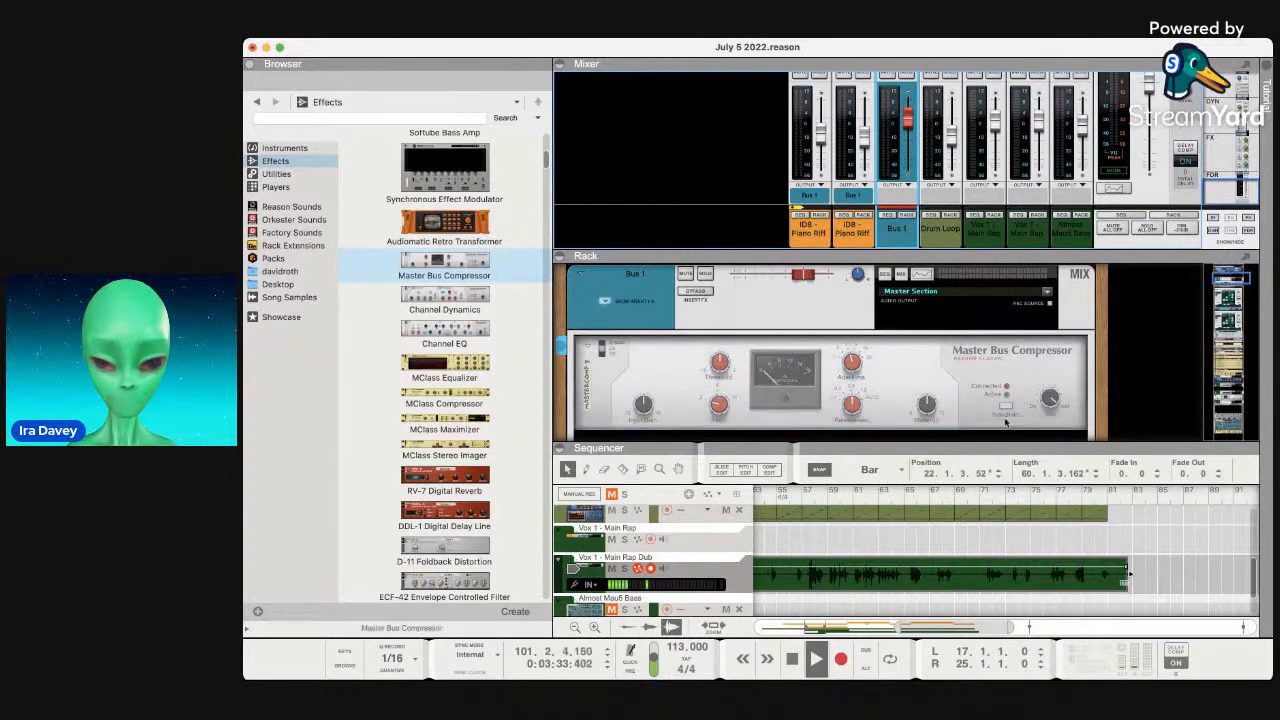
Play from bar 61, solo Bus 1, and raise its compressor's input gain.
{"action": "key", "text": "space"}
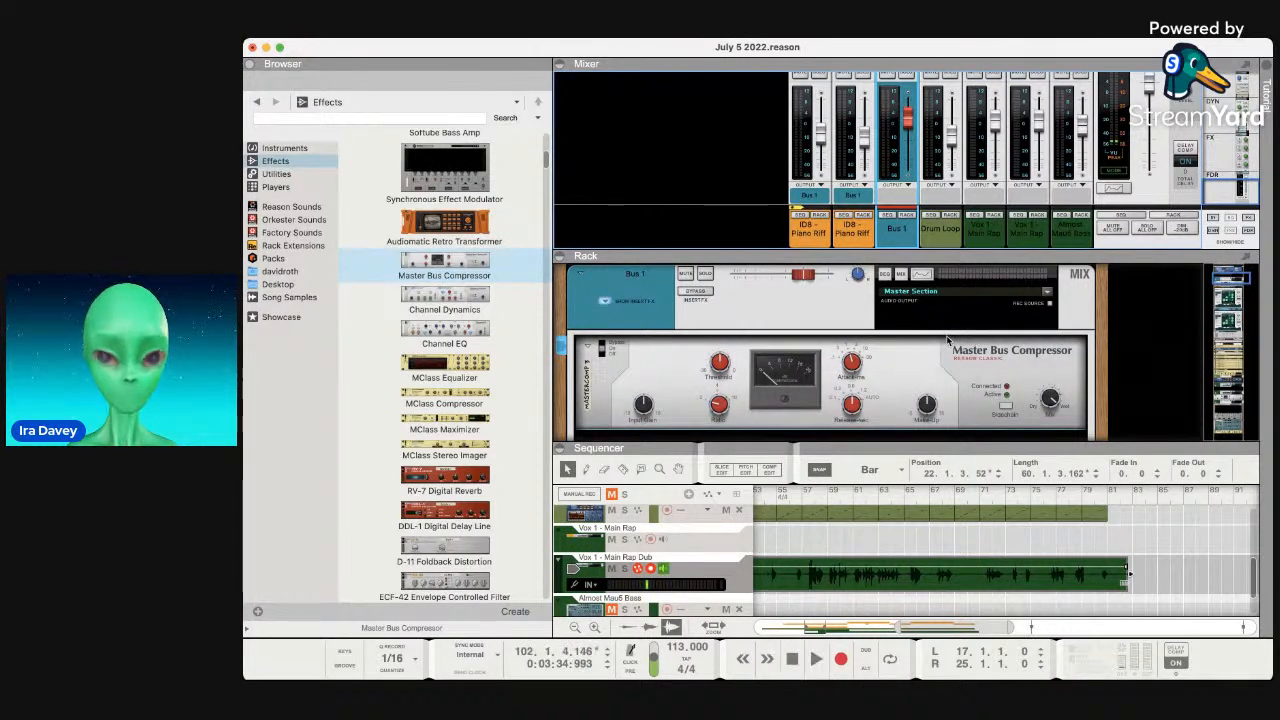
{"action": "left_click", "coordinate": [862, 493]}
{"action": "key", "text": "space"}
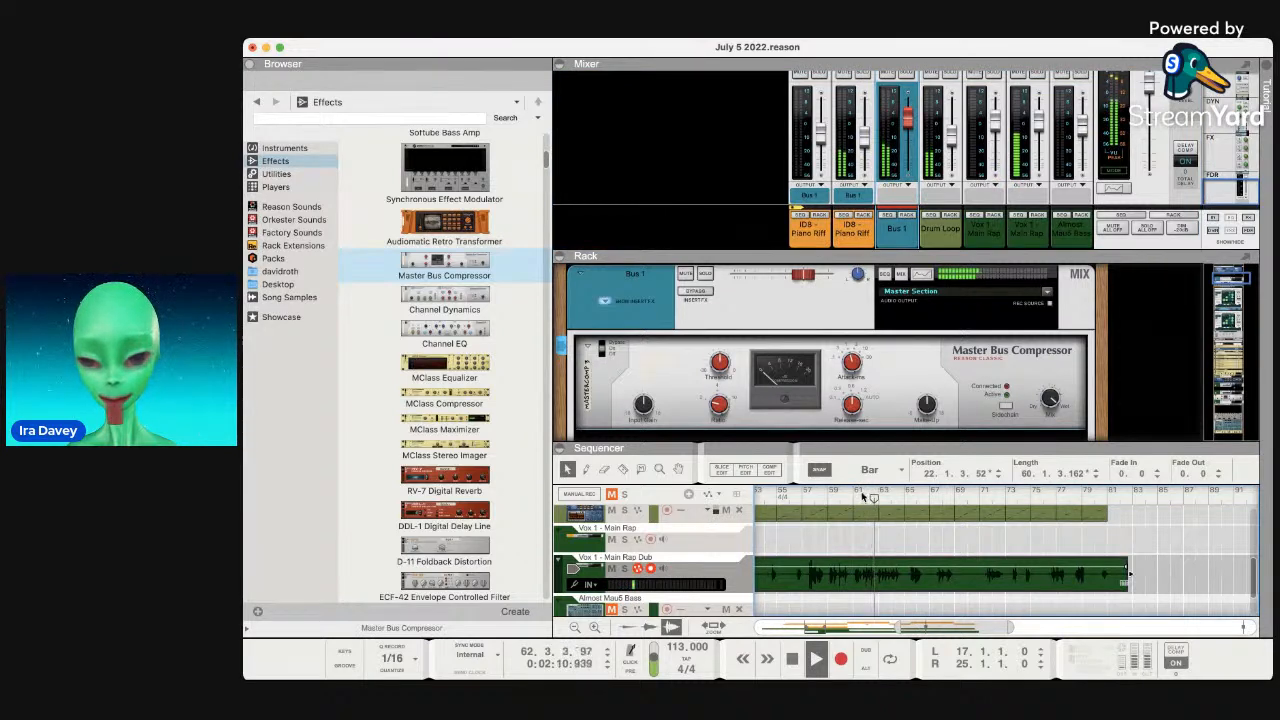
{"action": "left_click", "coordinate": [705, 274]}
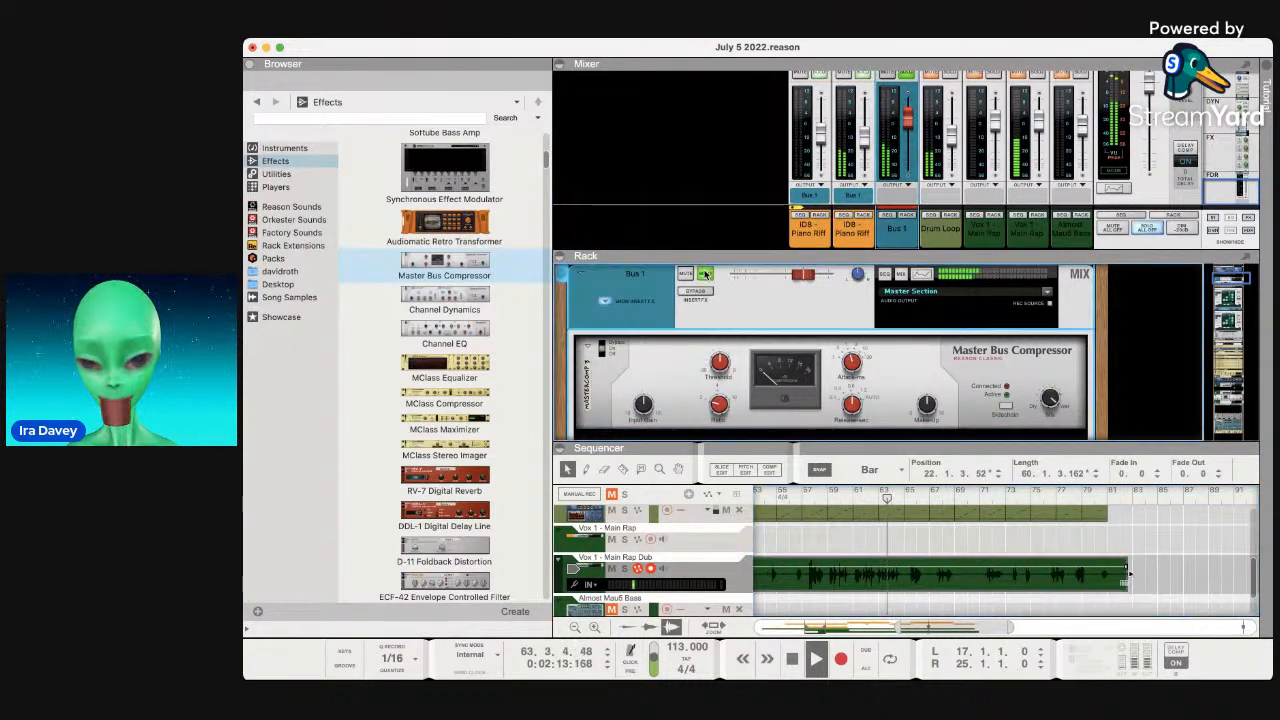
{"action": "left_click", "coordinate": [716, 384]}
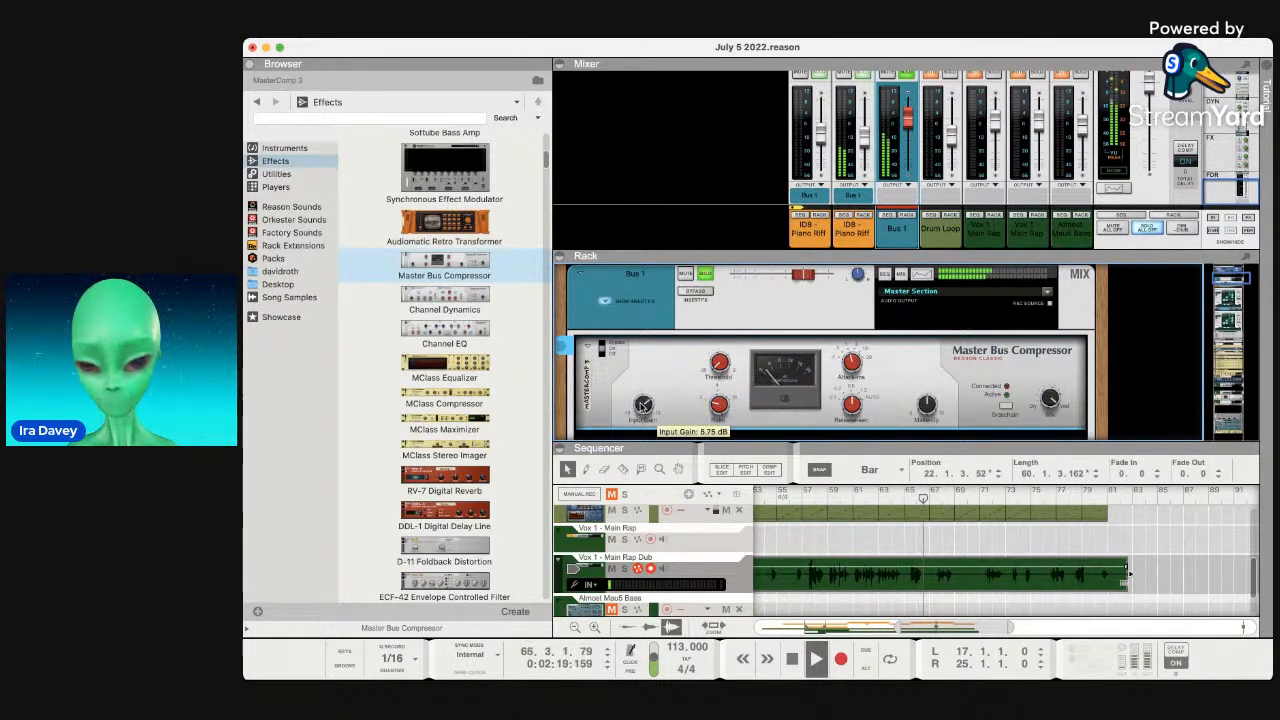
{"action": "left_click_drag", "start_coordinate": [642, 406], "coordinate": [645, 403]}
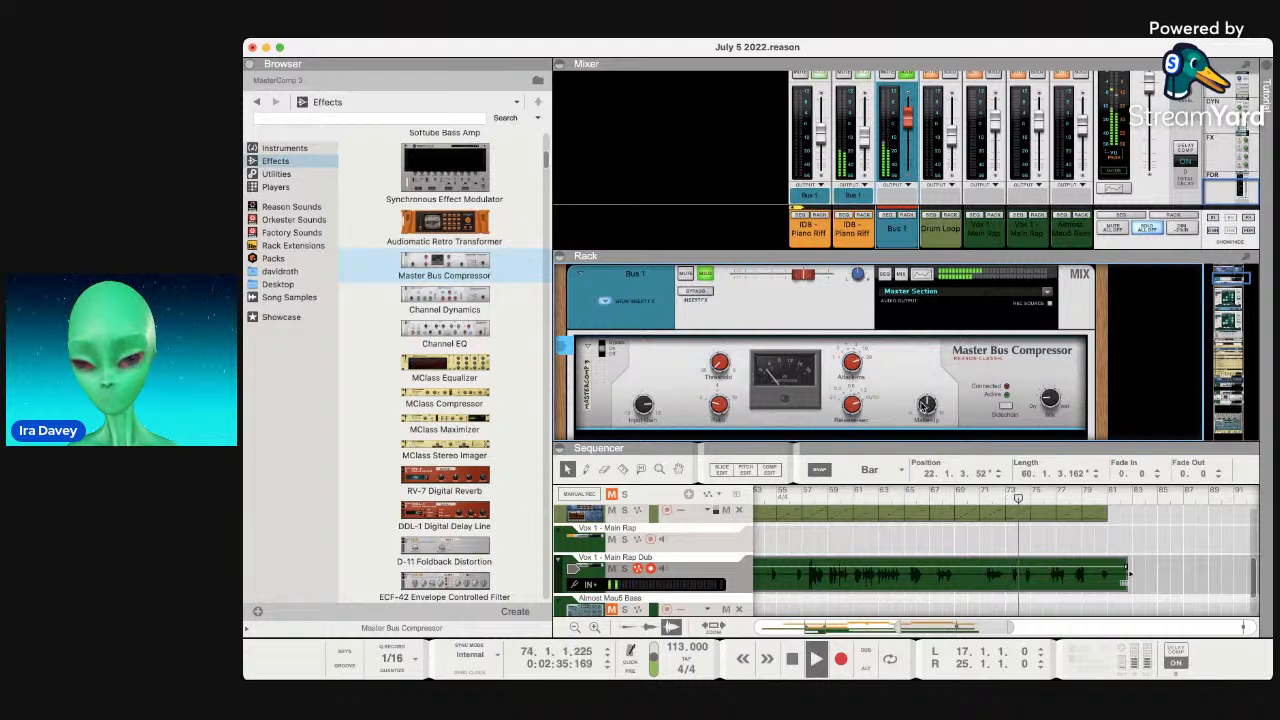
Toggle Bus 1's insert bypass and lower its level to about -3.25 dB.
{"action": "mouse_move", "coordinate": [926, 405]}
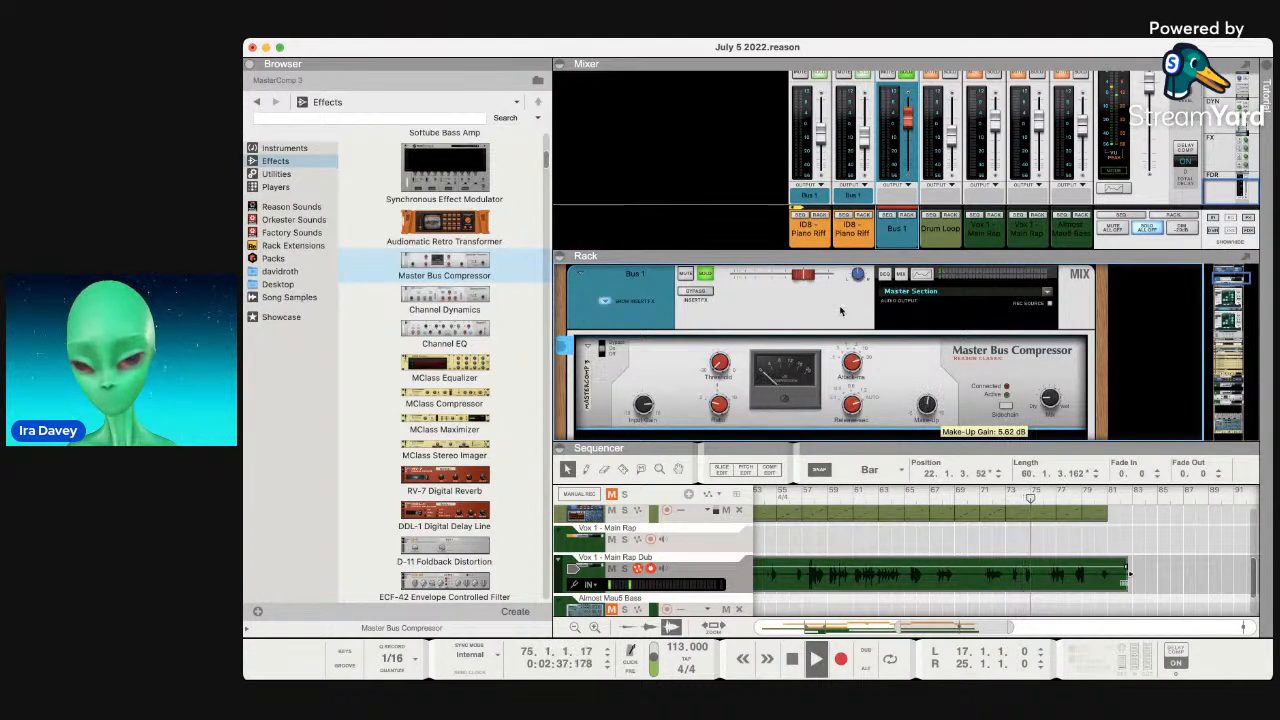
{"action": "left_click", "coordinate": [693, 280]}
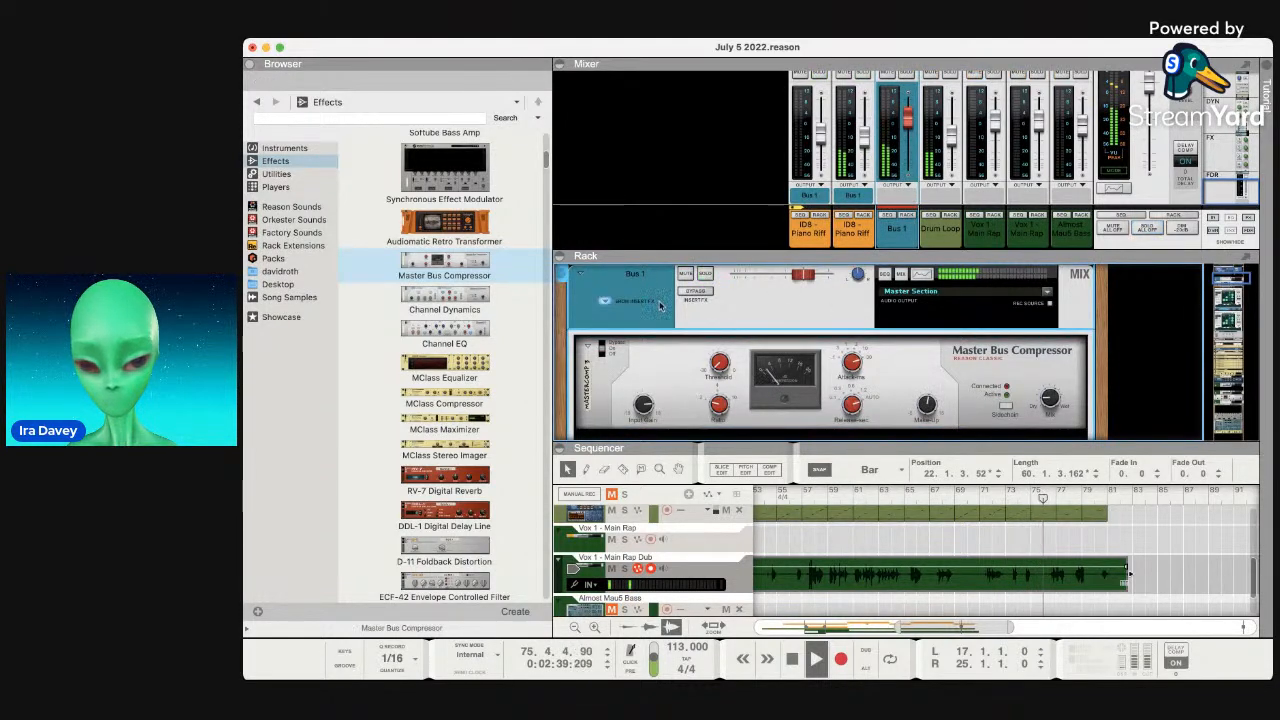
{"action": "left_click", "coordinate": [700, 293]}
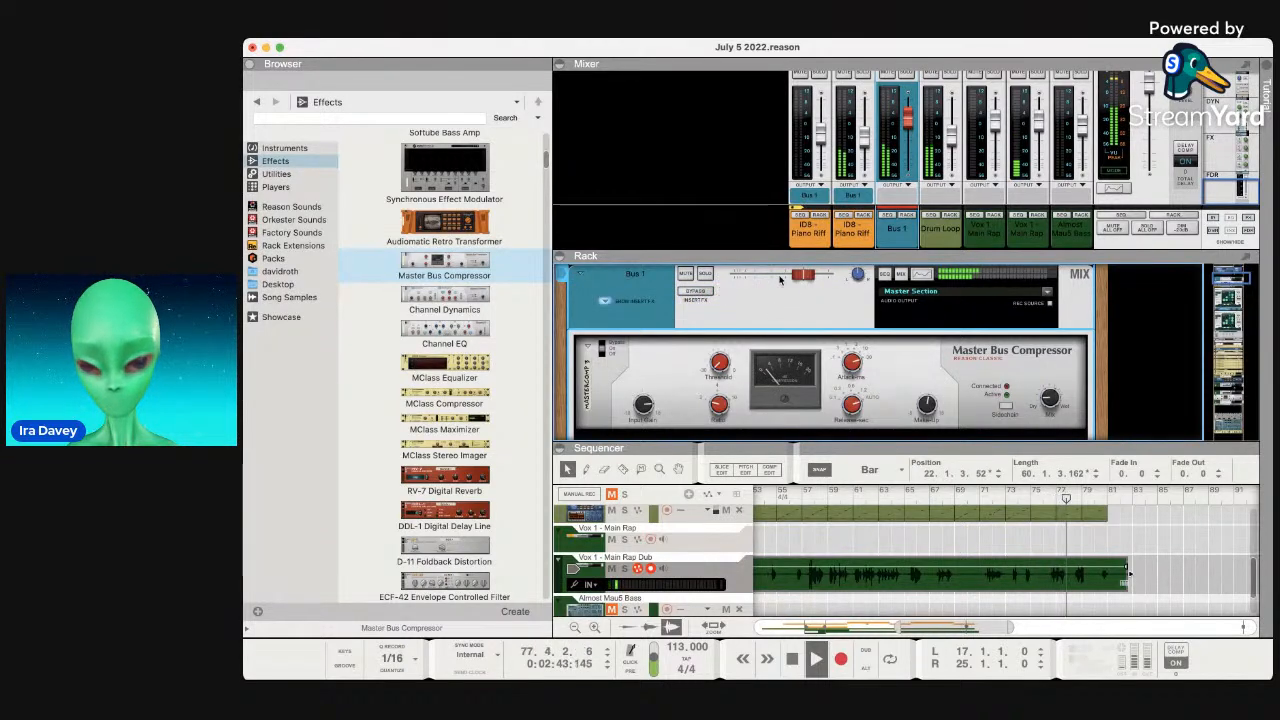
{"action": "left_click_drag", "start_coordinate": [800, 279], "coordinate": [791, 283]}
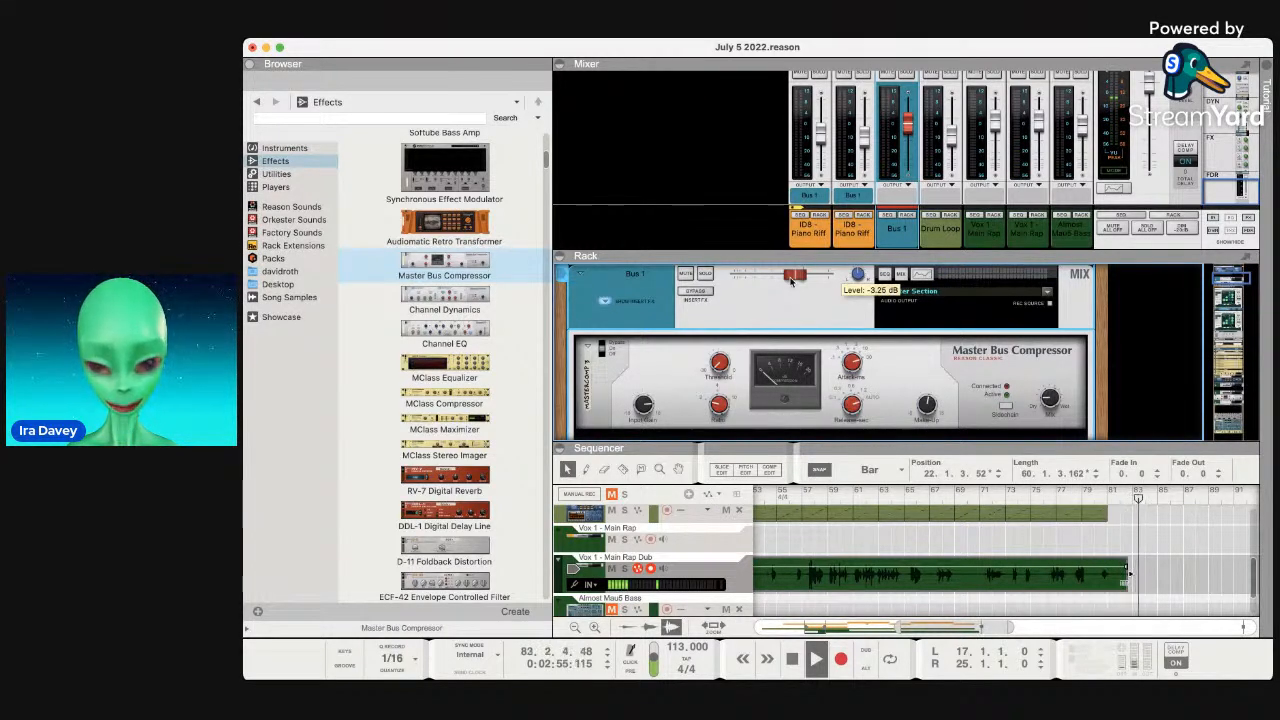
Stop, return to bar 1, and play the song again from the very start.
{"action": "key", "text": "space"}
{"action": "scroll", "coordinate": [937, 540], "scroll_direction": "left", "scroll_amount": 10}
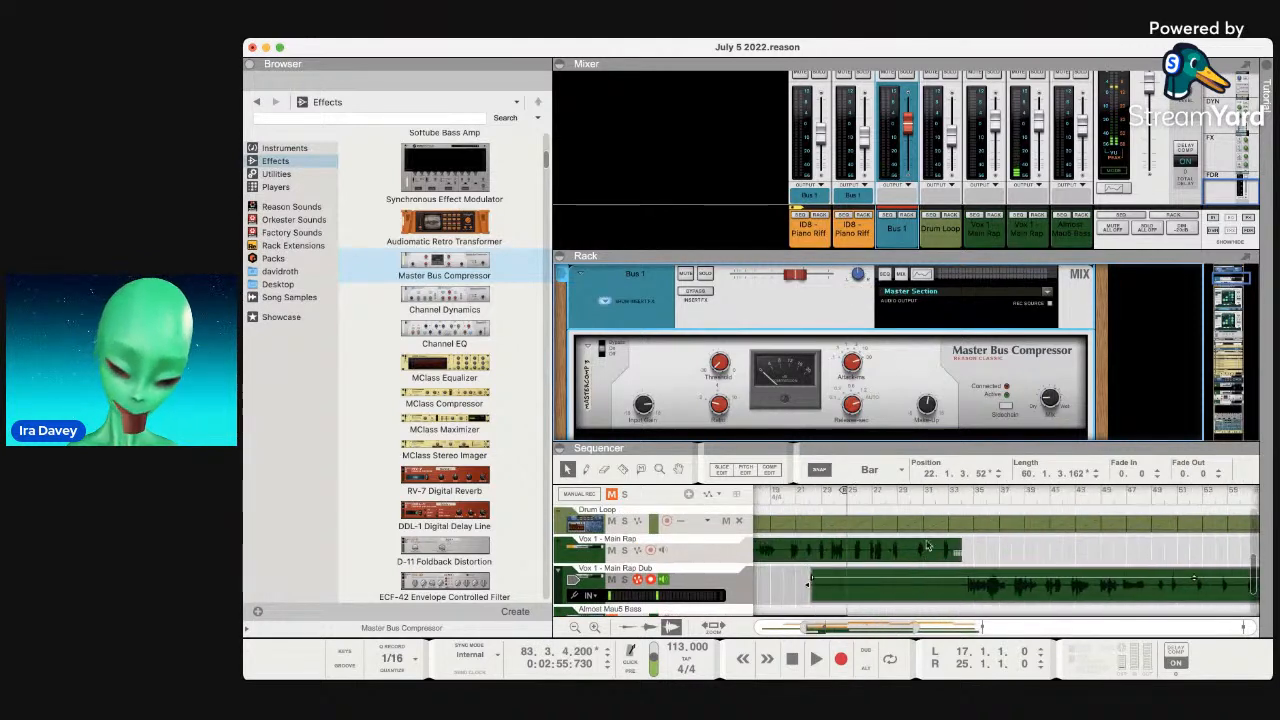
{"action": "left_click", "coordinate": [787, 659]}
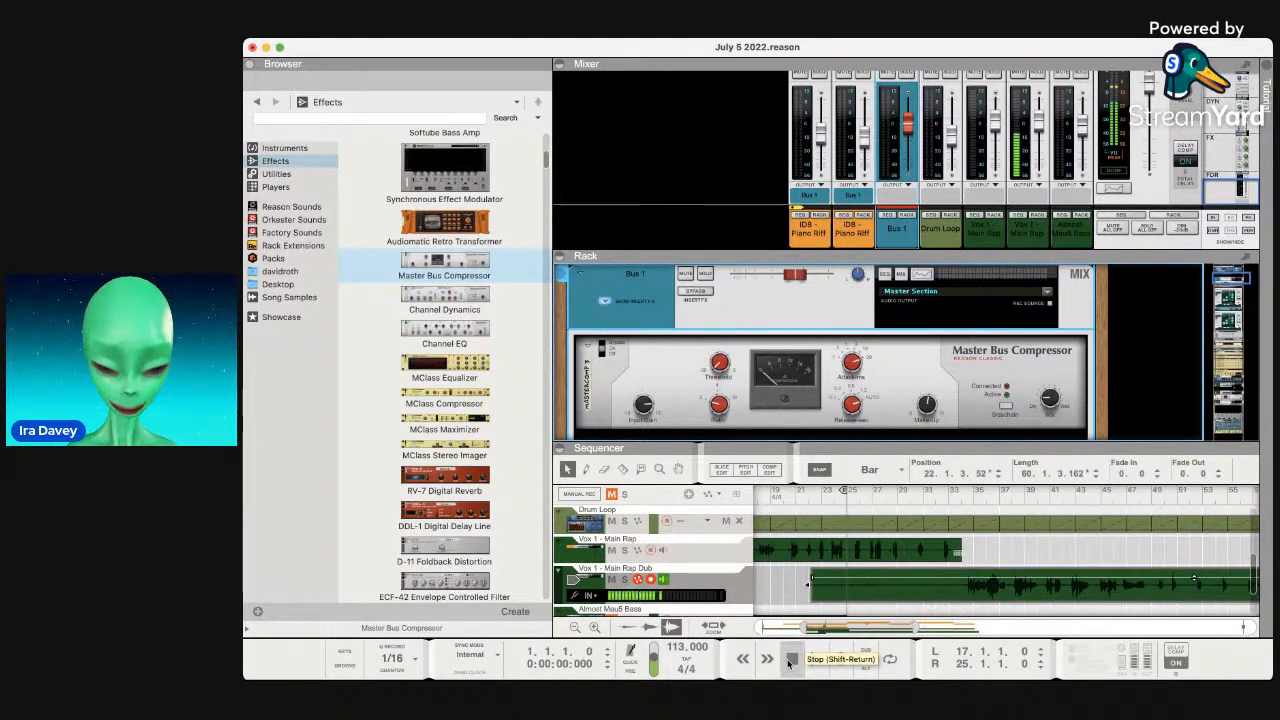
{"action": "left_click", "coordinate": [817, 659]}
{"action": "scroll", "coordinate": [811, 536], "scroll_direction": "down", "scroll_amount": 3}
{"action": "scroll", "coordinate": [810, 538], "scroll_direction": "up", "scroll_amount": 5}
{"action": "scroll", "coordinate": [810, 538], "scroll_direction": "left", "scroll_amount": 5}
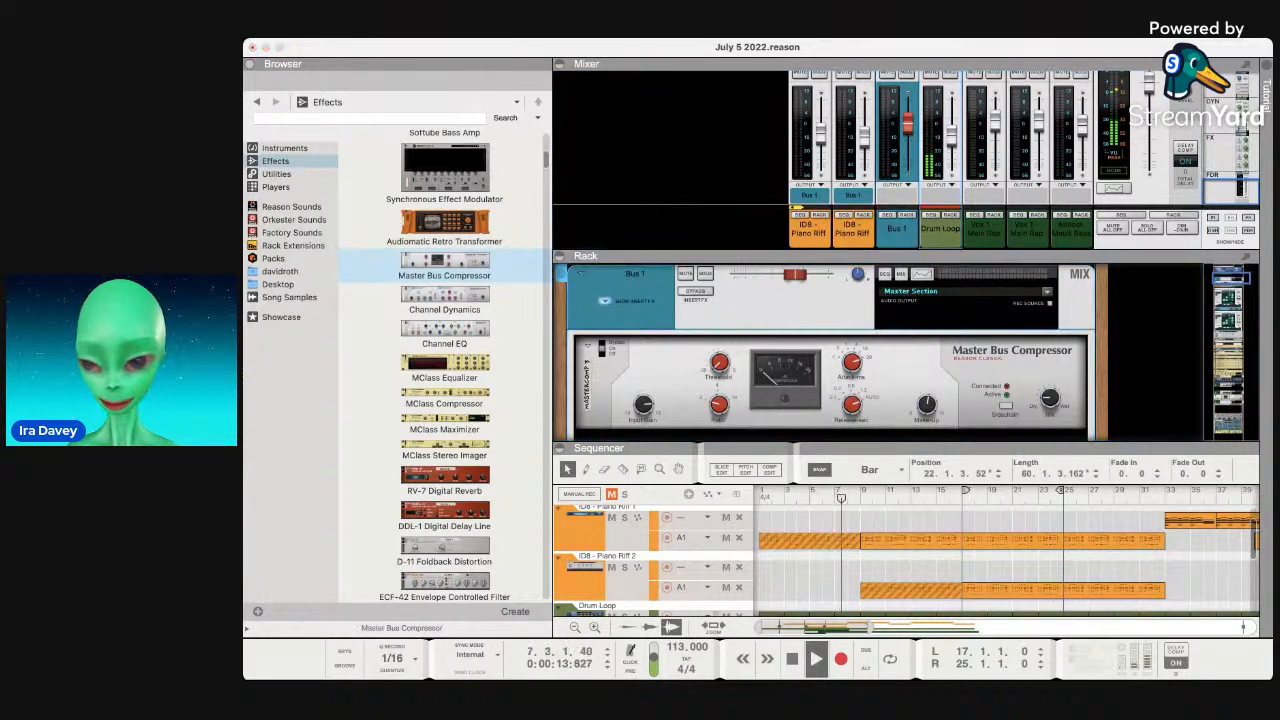
Solo the Drum Loop channel.
{"action": "left_click", "coordinate": [938, 238]}
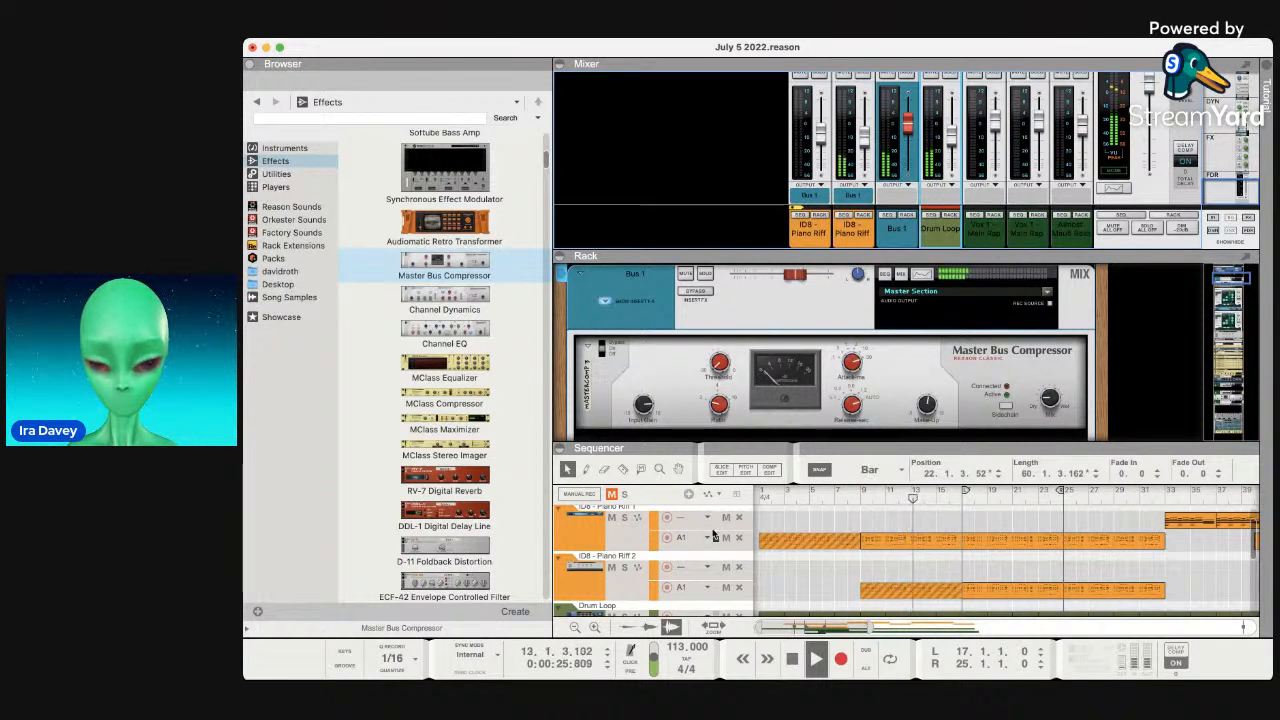
{"action": "scroll", "coordinate": [706, 434], "scroll_direction": "down", "scroll_amount": 2}
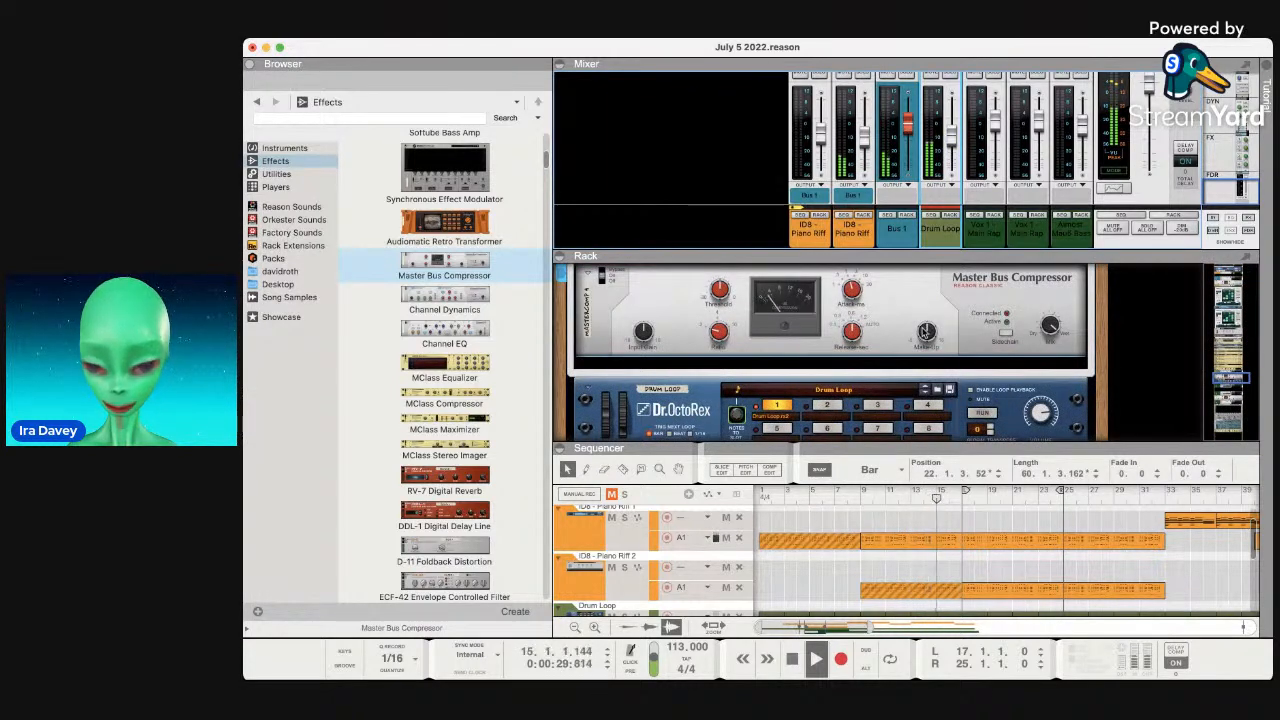
{"action": "scroll", "coordinate": [939, 163], "scroll_direction": "up", "scroll_amount": 3}
{"action": "scroll", "coordinate": [939, 163], "scroll_direction": "up", "scroll_amount": 1}
{"action": "left_click", "coordinate": [950, 138]}
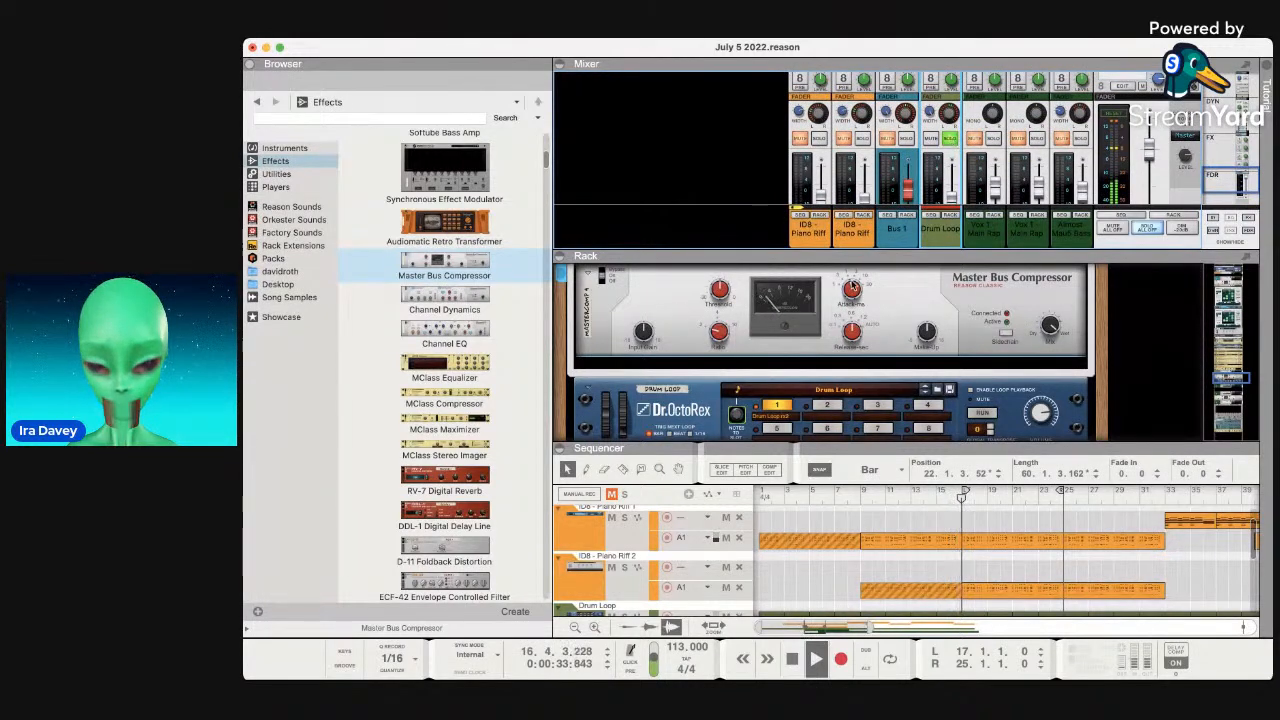
A/B the Master Bus Compressor against bypass, leave it on, and unsolo Drum Loop.
{"action": "left_click", "coordinate": [603, 277]}
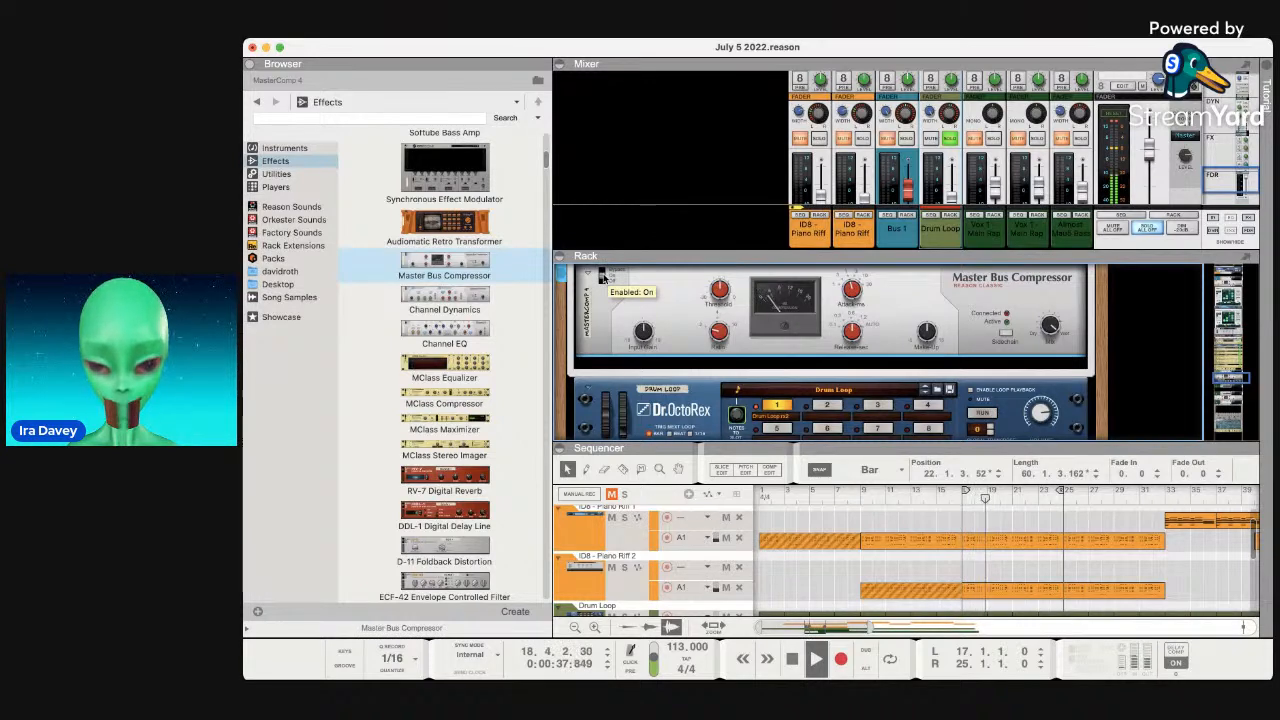
{"action": "left_click", "coordinate": [603, 275]}
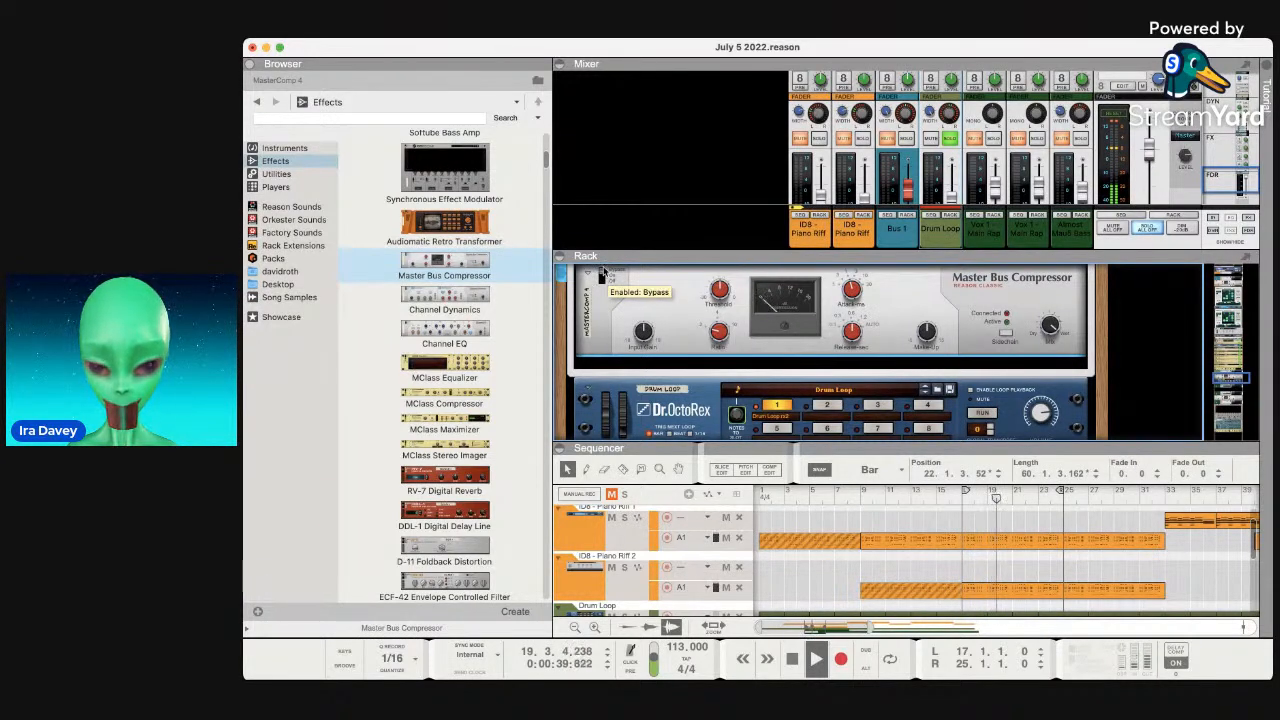
{"action": "left_click", "coordinate": [603, 275]}
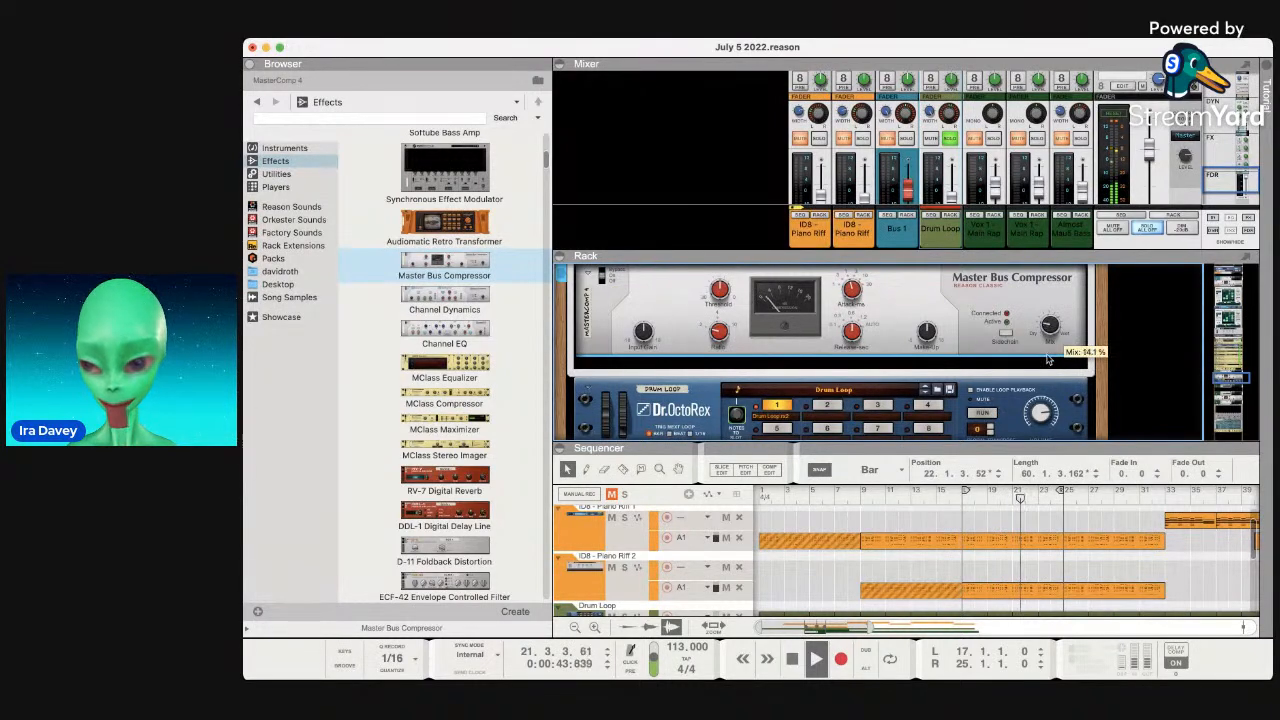
{"action": "left_click", "coordinate": [950, 140]}
Set the compressor mix to about 51.6% and add a Mix Channel beside the Vox channels.
{"action": "left_click_drag", "start_coordinate": [1050, 327], "coordinate": [1047, 329]}
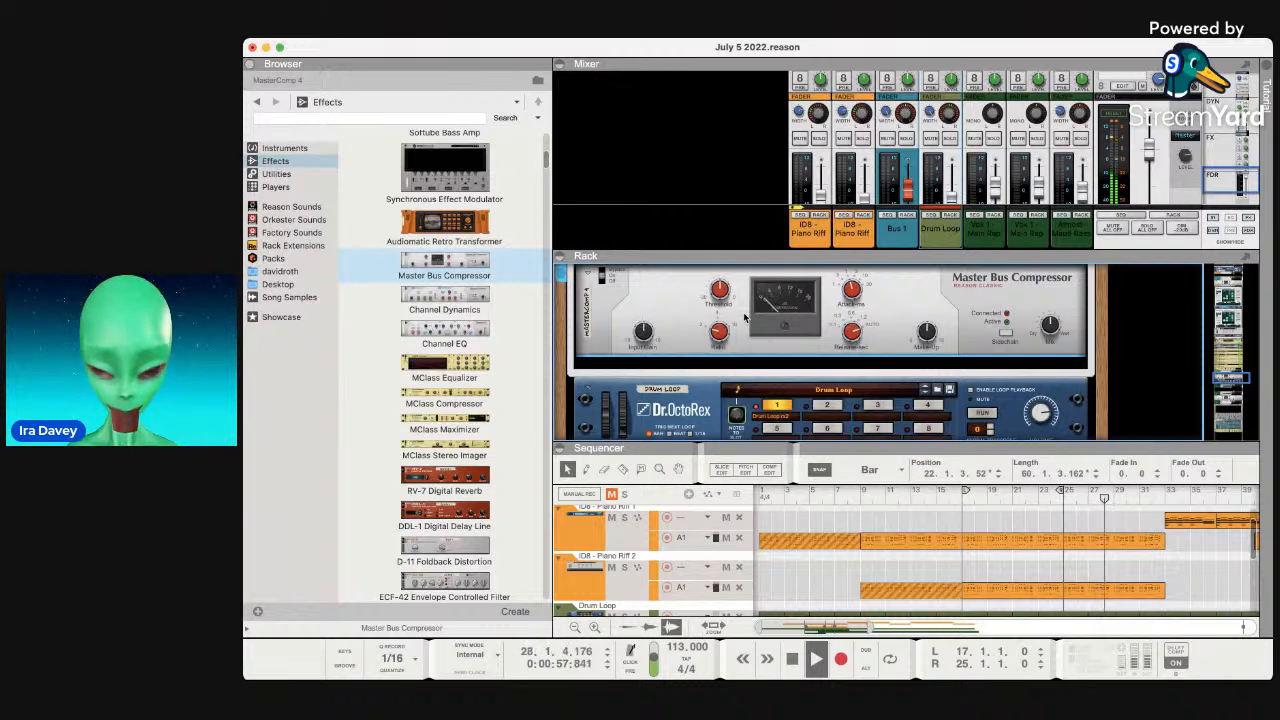
{"action": "left_click", "coordinate": [982, 240]}
{"action": "scroll", "coordinate": [985, 240], "scroll_direction": "down", "scroll_amount": 5}
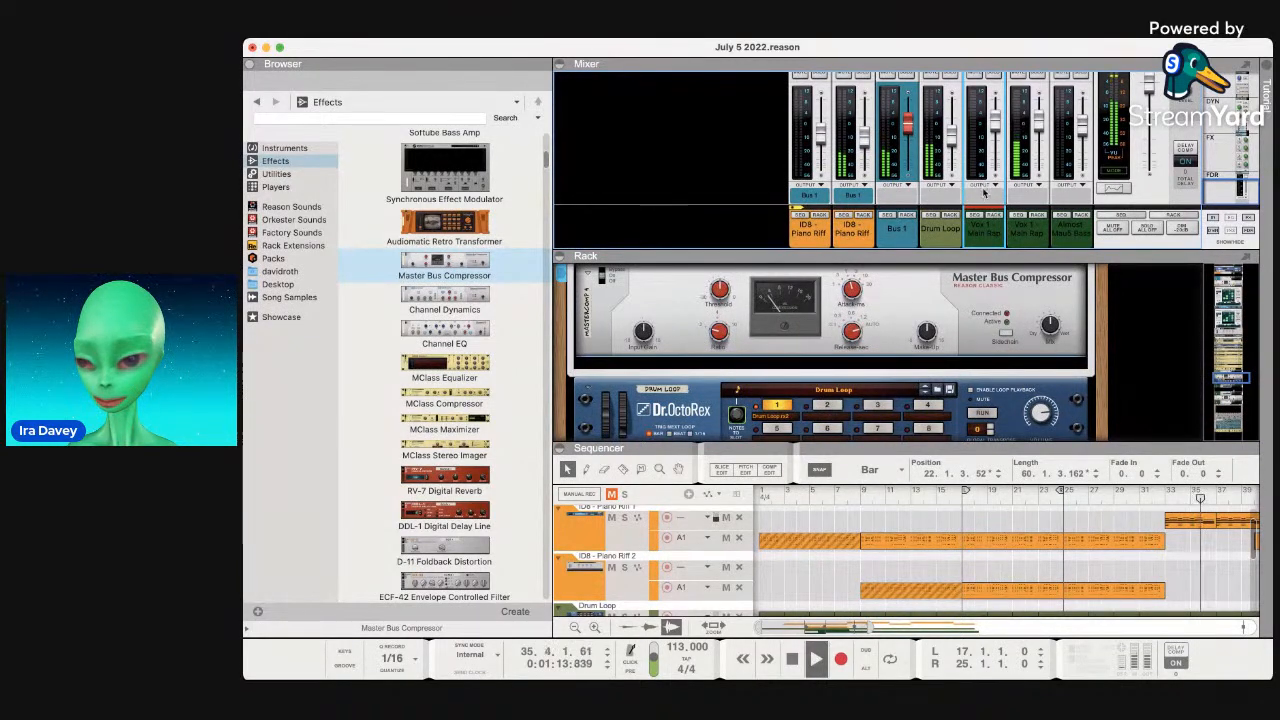
{"action": "left_click", "coordinate": [1020, 234]}
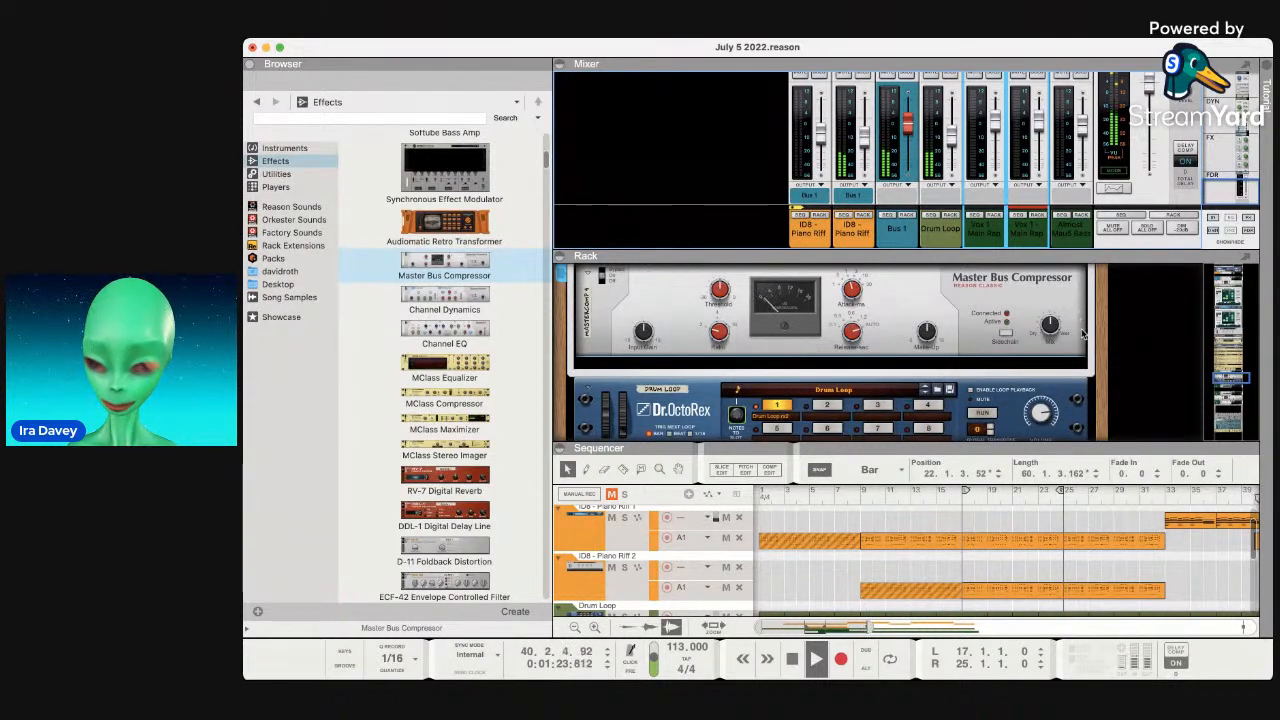
{"action": "left_click", "coordinate": [1091, 389]}
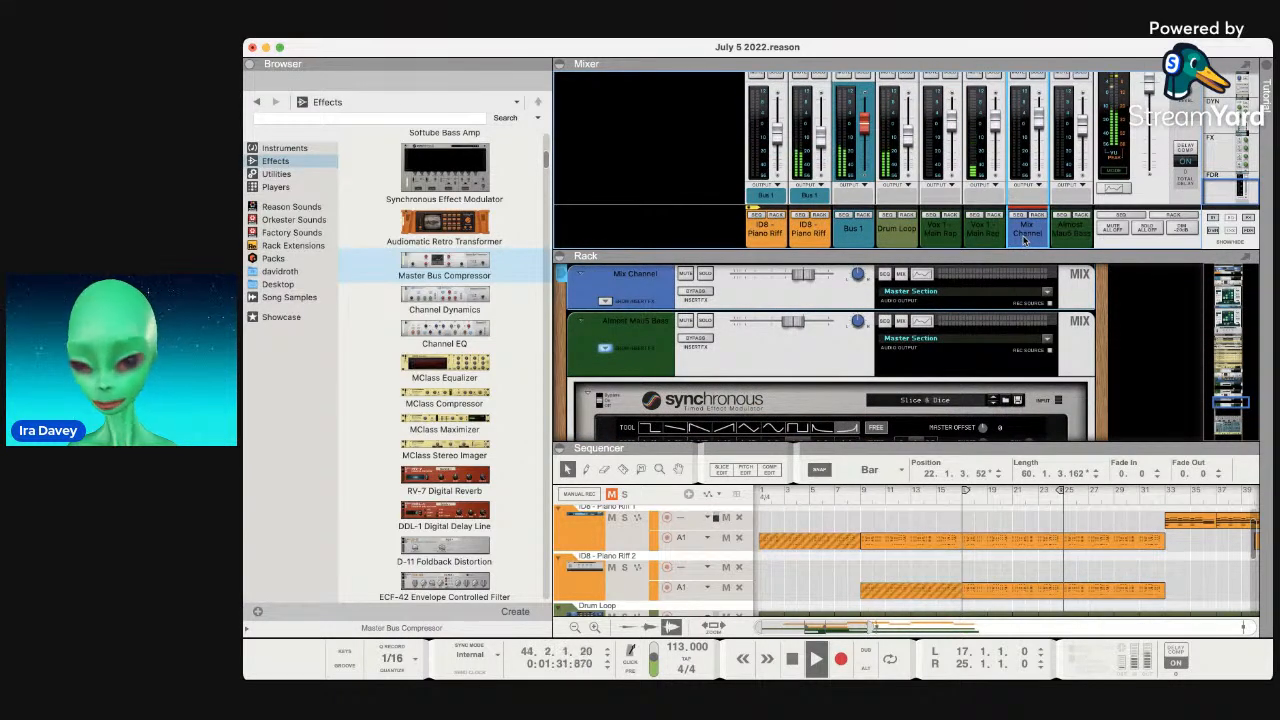
Undo the added Mix Channel and select the second Vox 1 channel.
{"action": "key", "text": "super+z"}
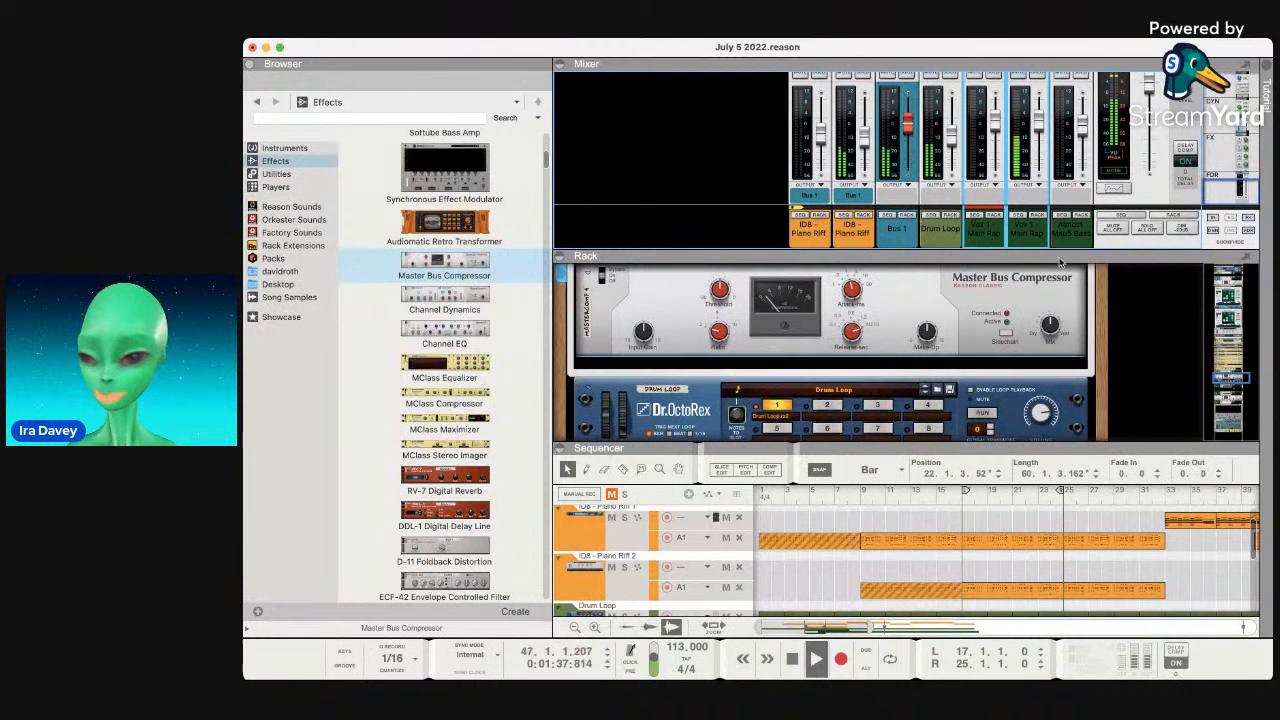
{"action": "left_click", "coordinate": [1025, 240]}
{"action": "scroll", "coordinate": [1023, 157], "scroll_direction": "up", "scroll_amount": 5}
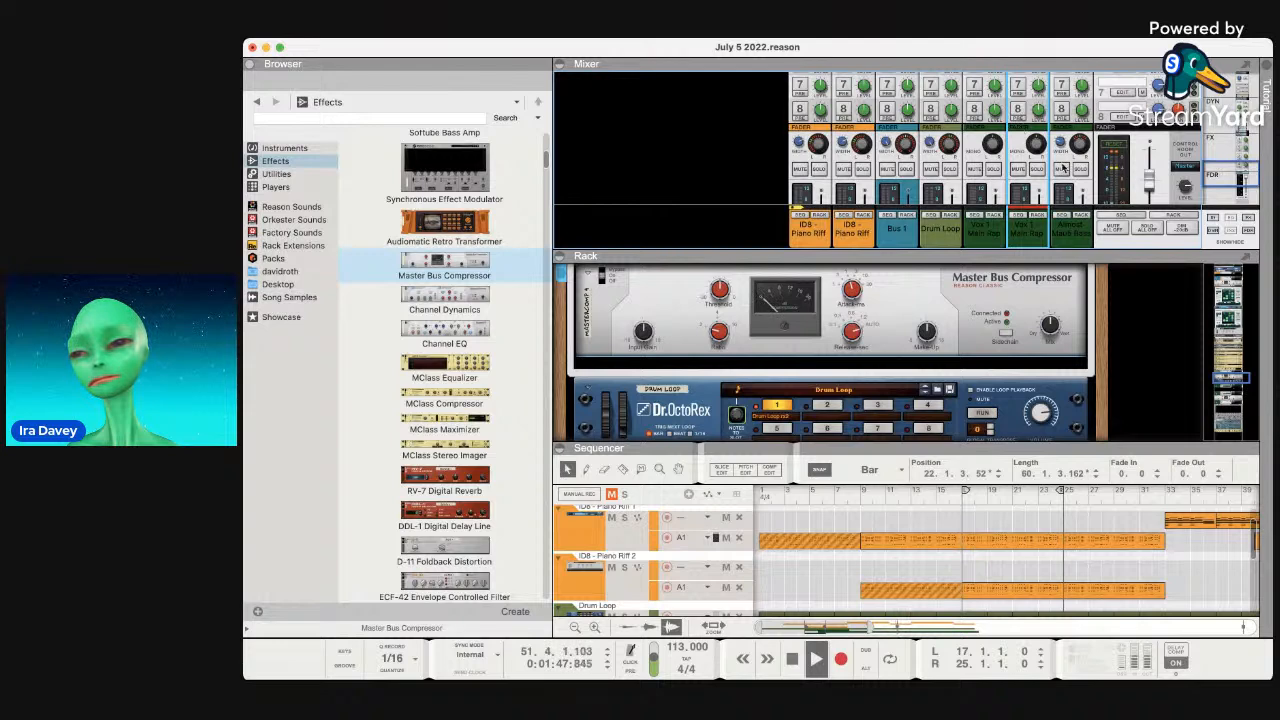
{"action": "scroll", "coordinate": [1062, 168], "scroll_direction": "down", "scroll_amount": 5}
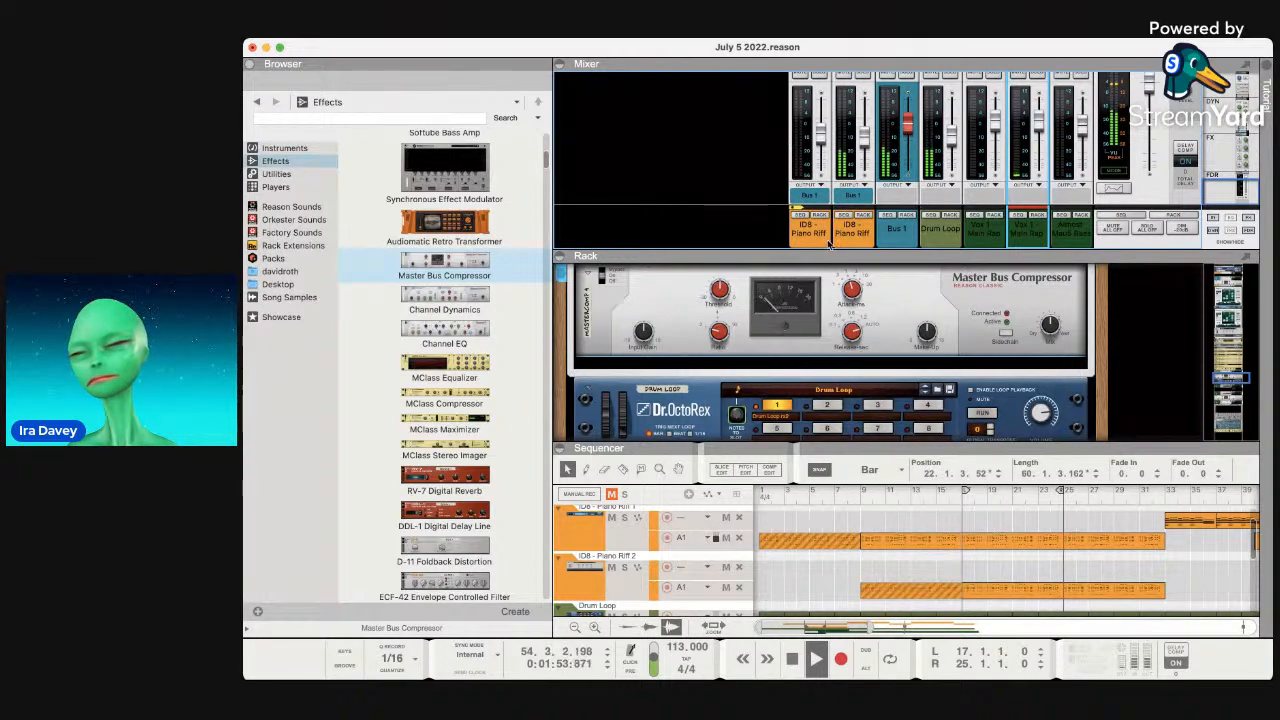
{"action": "scroll", "coordinate": [878, 352], "scroll_direction": "down", "scroll_amount": 10}
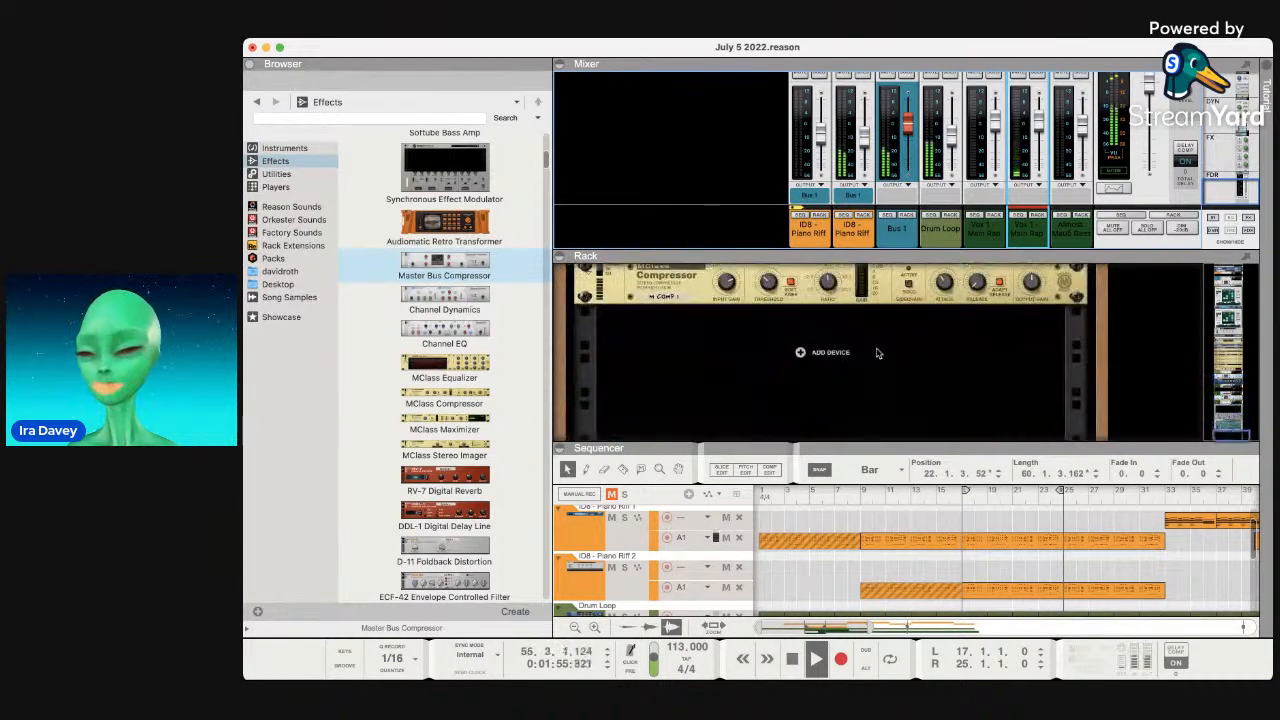
{"action": "scroll", "coordinate": [878, 352], "scroll_direction": "up", "scroll_amount": 8}
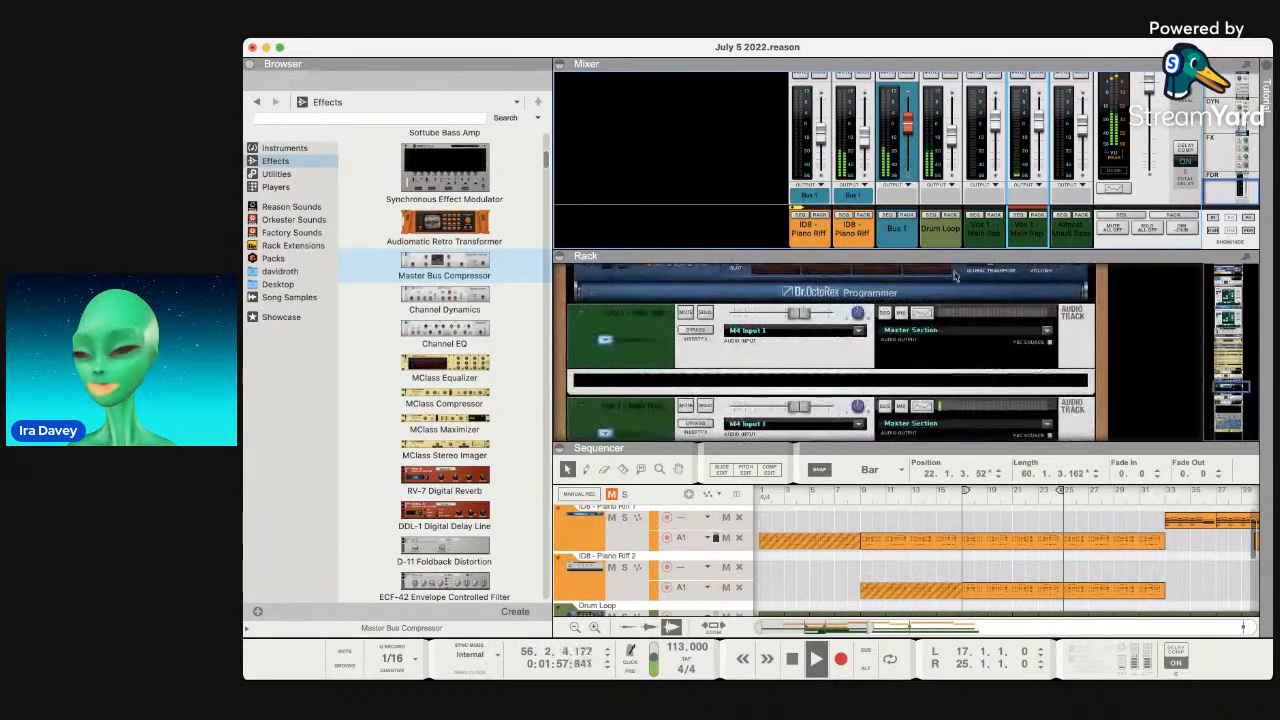
Reselect the right Vox 1 channel and scroll the rack to the MClass Stereo Imager.
{"action": "left_click", "coordinate": [986, 242]}
{"action": "left_click", "coordinate": [1028, 240]}
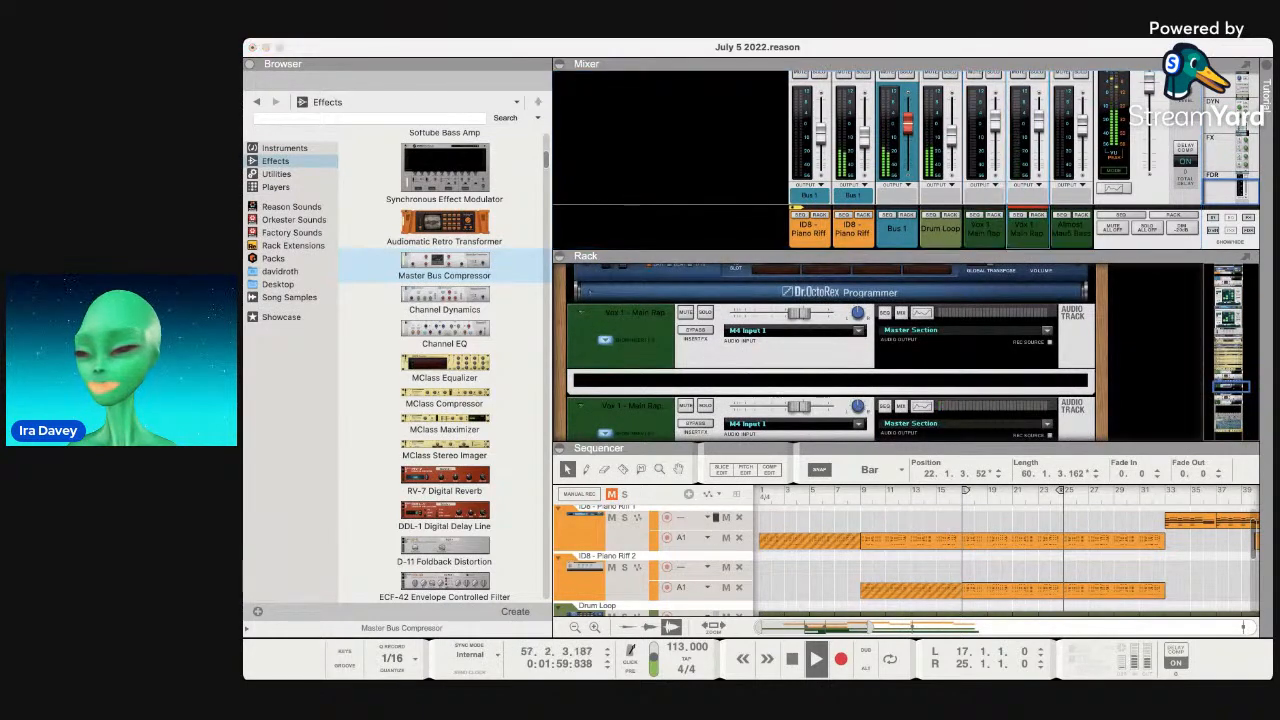
{"action": "left_click", "coordinate": [1110, 438]}
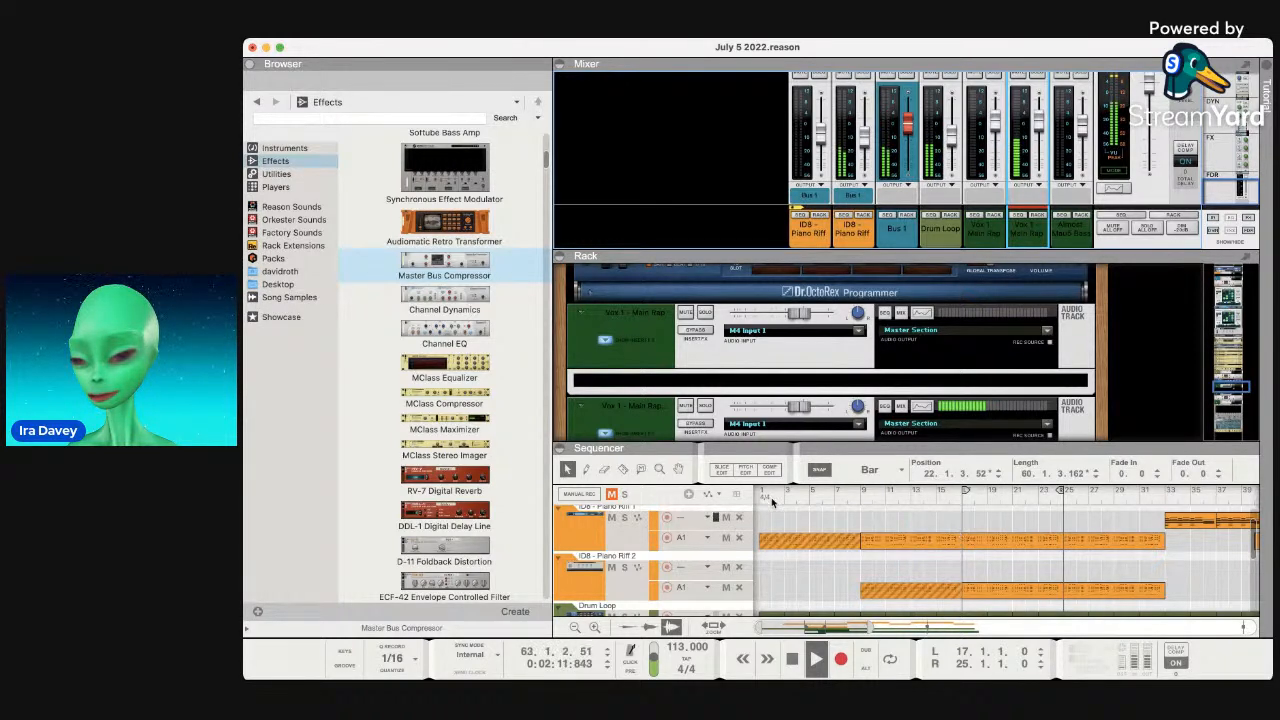
{"action": "scroll", "coordinate": [825, 352], "scroll_direction": "down", "scroll_amount": 5}
{"action": "left_click_drag", "start_coordinate": [789, 284], "coordinate": [792, 265]}
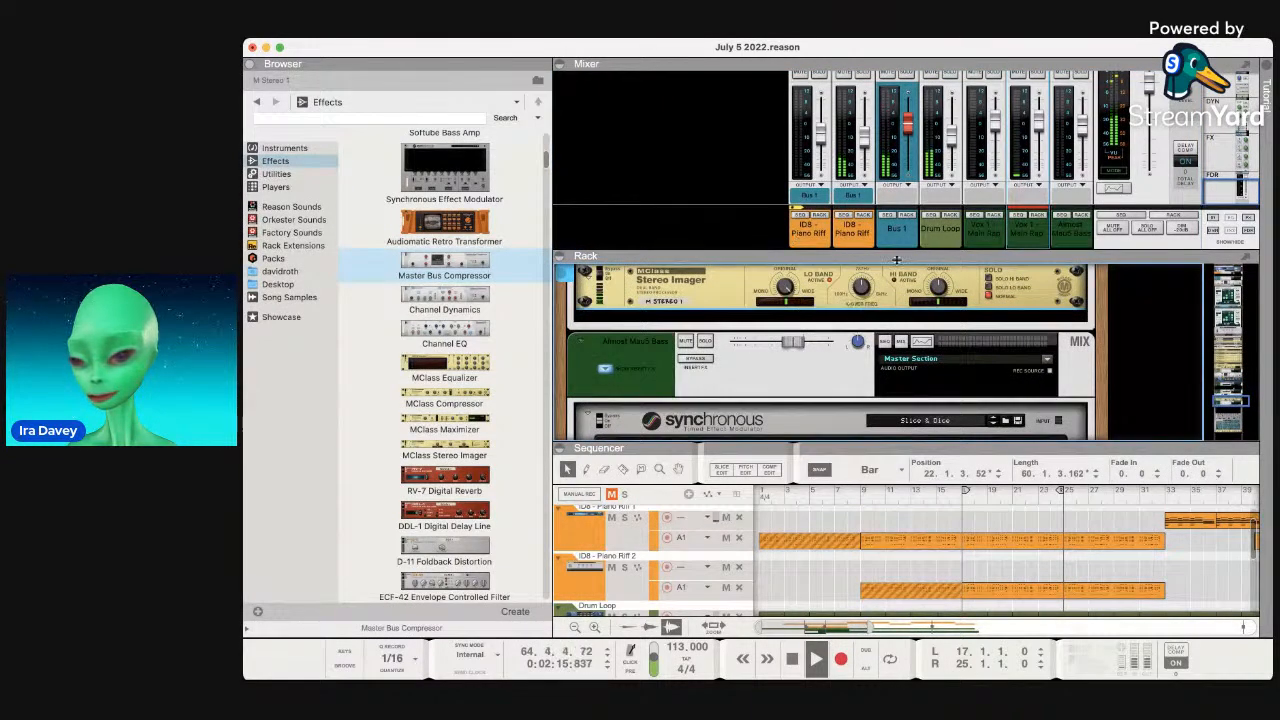
{"action": "scroll", "coordinate": [880, 287], "scroll_direction": "up", "scroll_amount": 3}
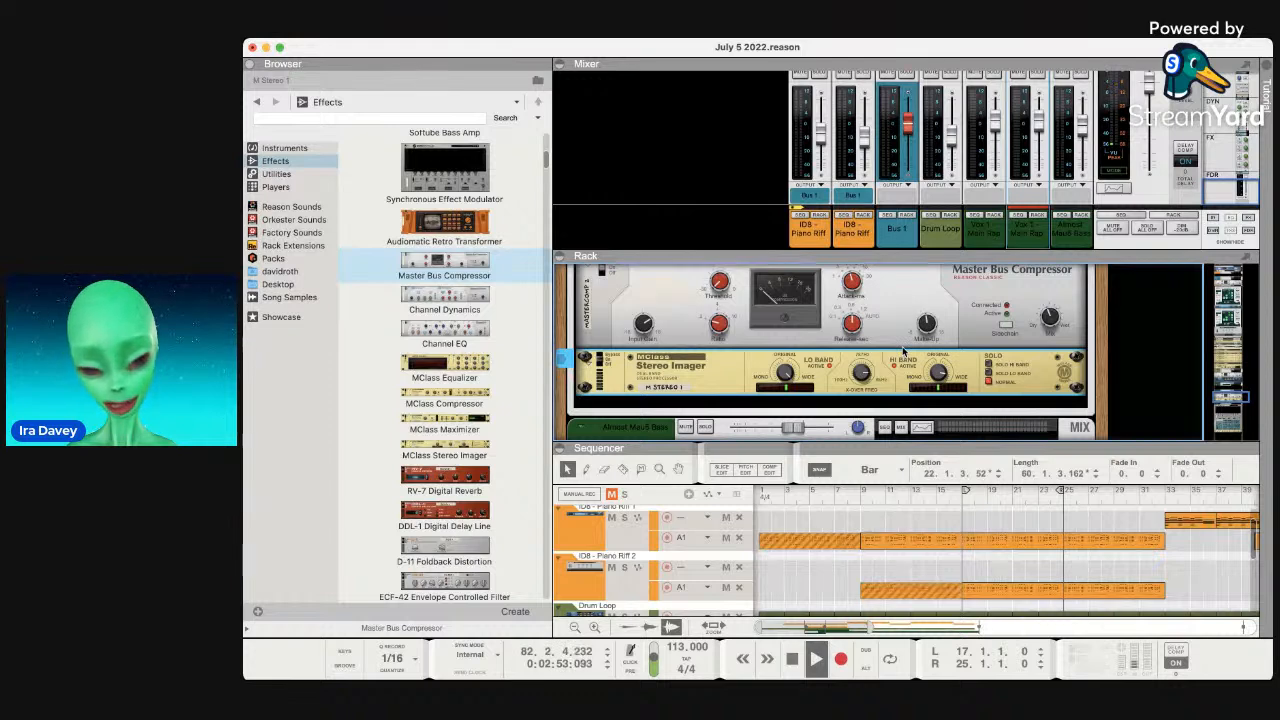
Select the Master Bus Compressor and Stereo Imager, then choose Polar Dual Pitch Shifter under Reason Studios effects.
{"action": "left_click", "coordinate": [643, 304]}
{"action": "left_click", "coordinate": [676, 369]}
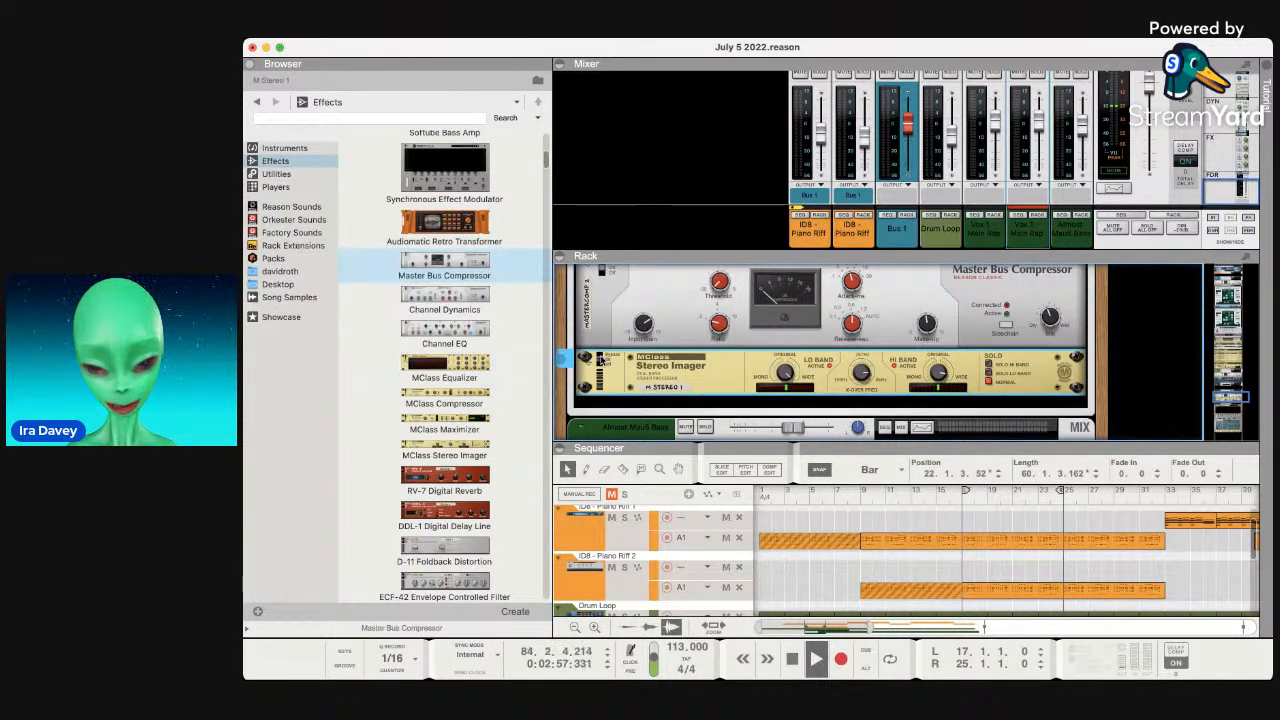
{"action": "scroll", "coordinate": [600, 360], "scroll_direction": "down", "scroll_amount": 3}
{"action": "scroll", "coordinate": [480, 360], "scroll_direction": "down", "scroll_amount": 2}
{"action": "scroll", "coordinate": [491, 352], "scroll_direction": "down", "scroll_amount": 3}
{"action": "scroll", "coordinate": [491, 356], "scroll_direction": "down", "scroll_amount": 5}
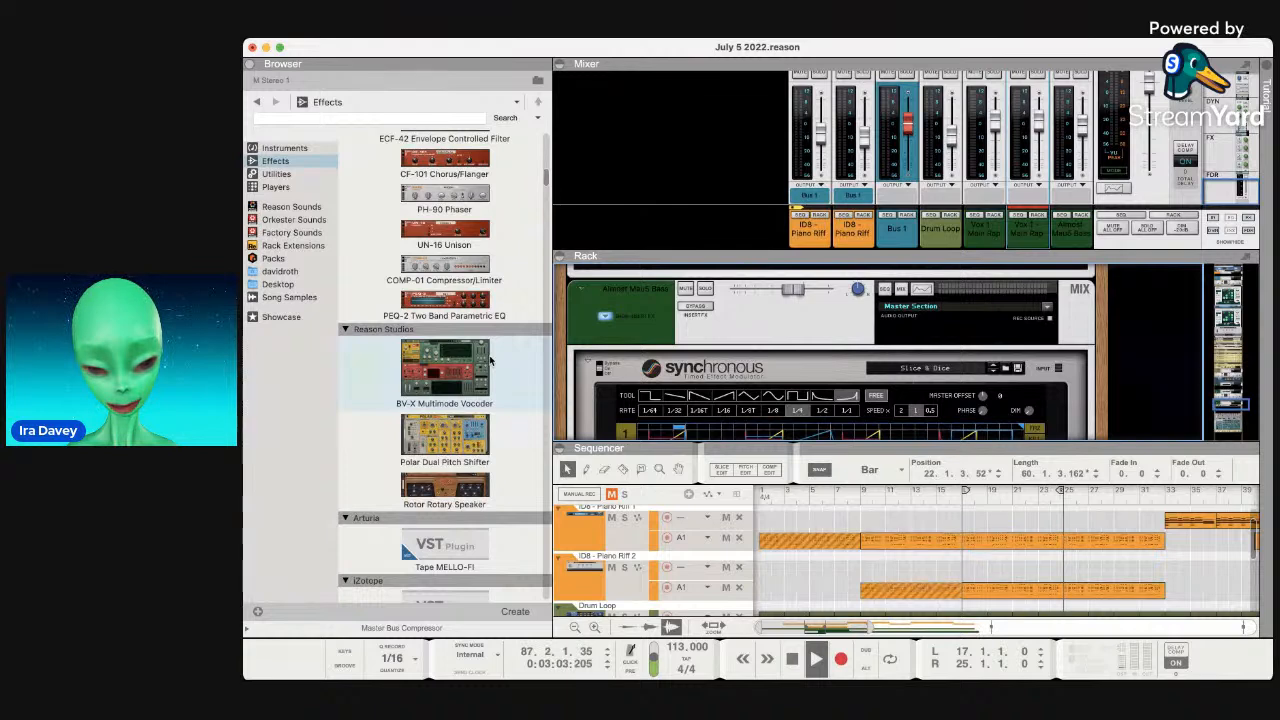
{"action": "scroll", "coordinate": [491, 361], "scroll_direction": "down", "scroll_amount": 1}
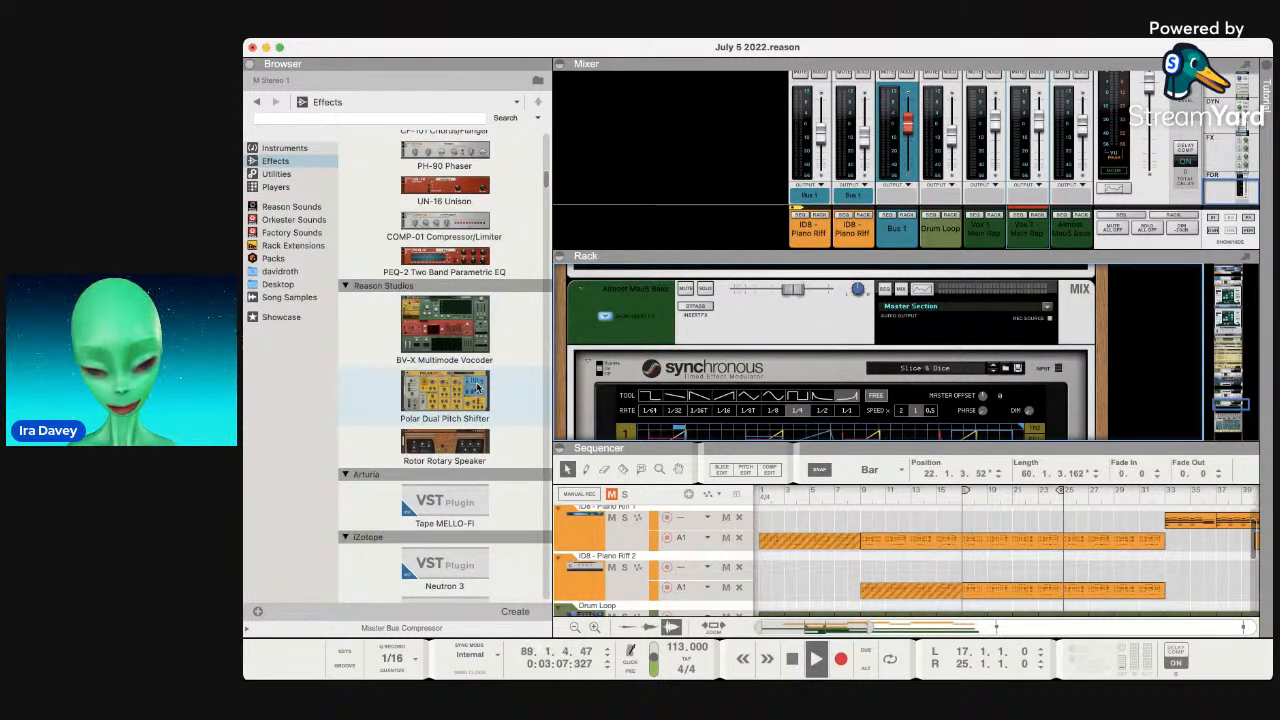
{"action": "left_click", "coordinate": [478, 388]}
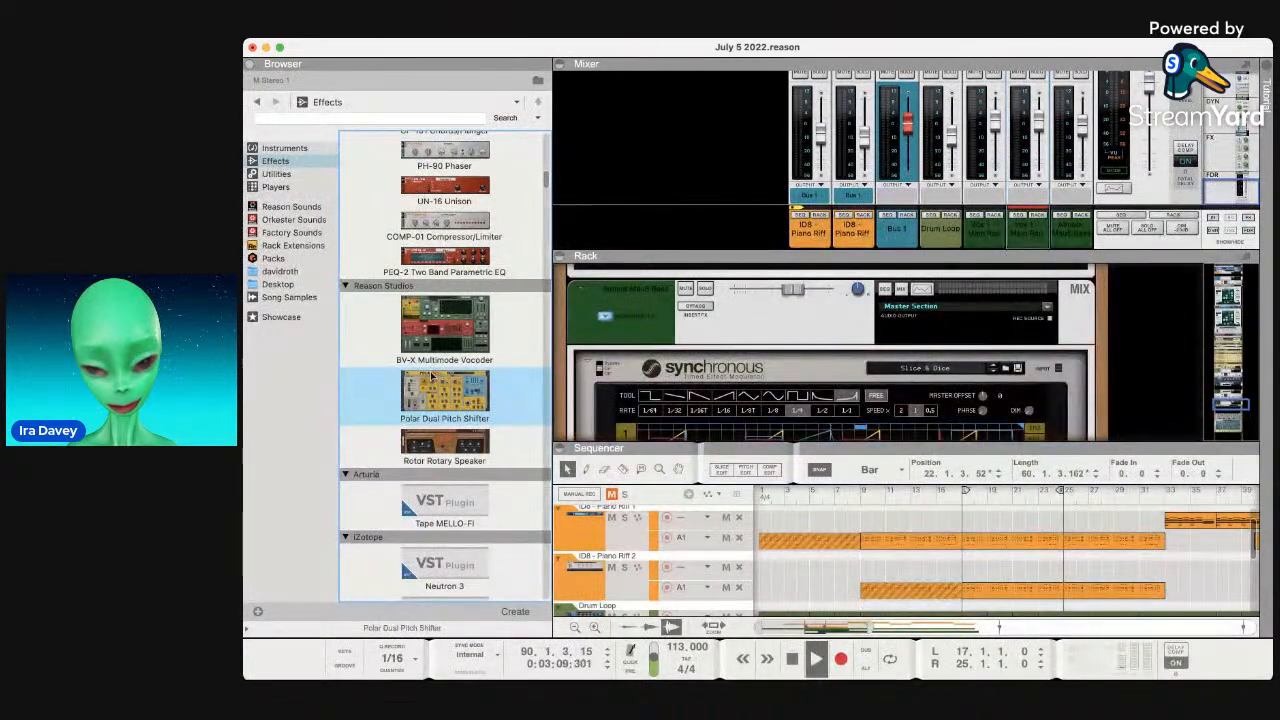
Stop playback, scroll the sequencer to the Vox 1 tracks and restart playback.
{"action": "key", "text": "space"}
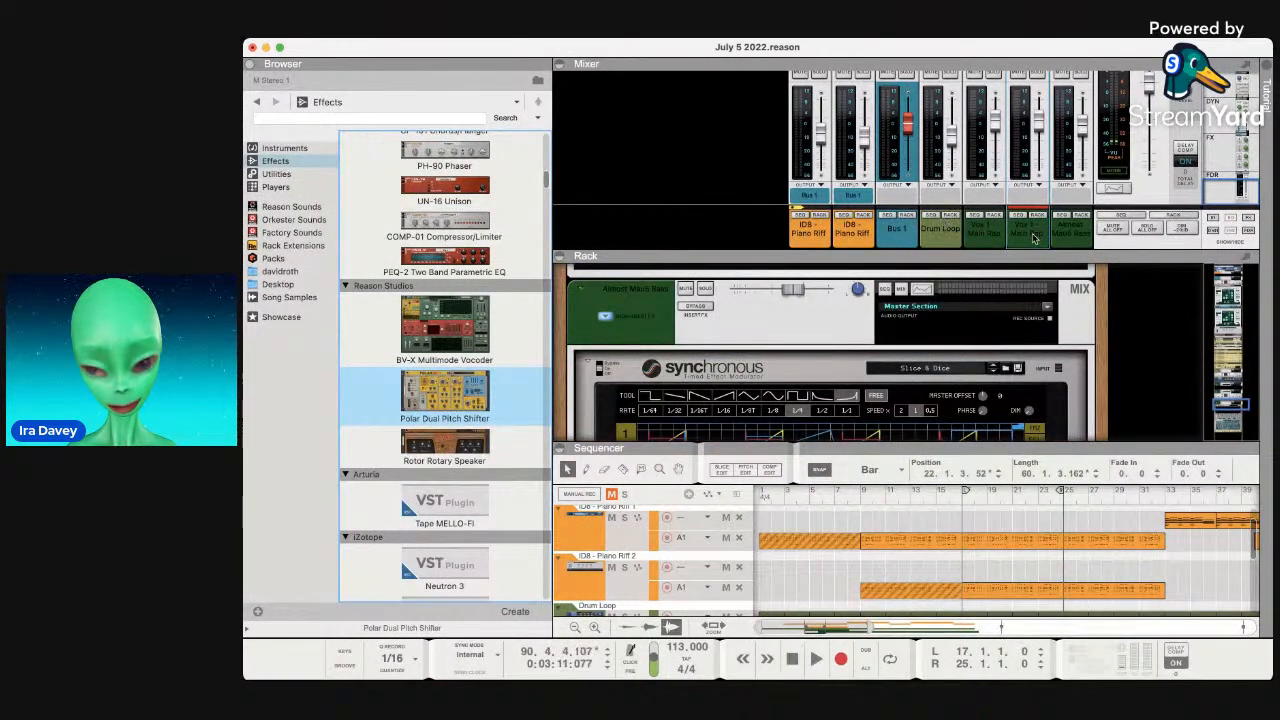
{"action": "scroll", "coordinate": [903, 552], "scroll_direction": "down", "scroll_amount": 5}
{"action": "scroll", "coordinate": [903, 552], "scroll_direction": "right", "scroll_amount": 3}
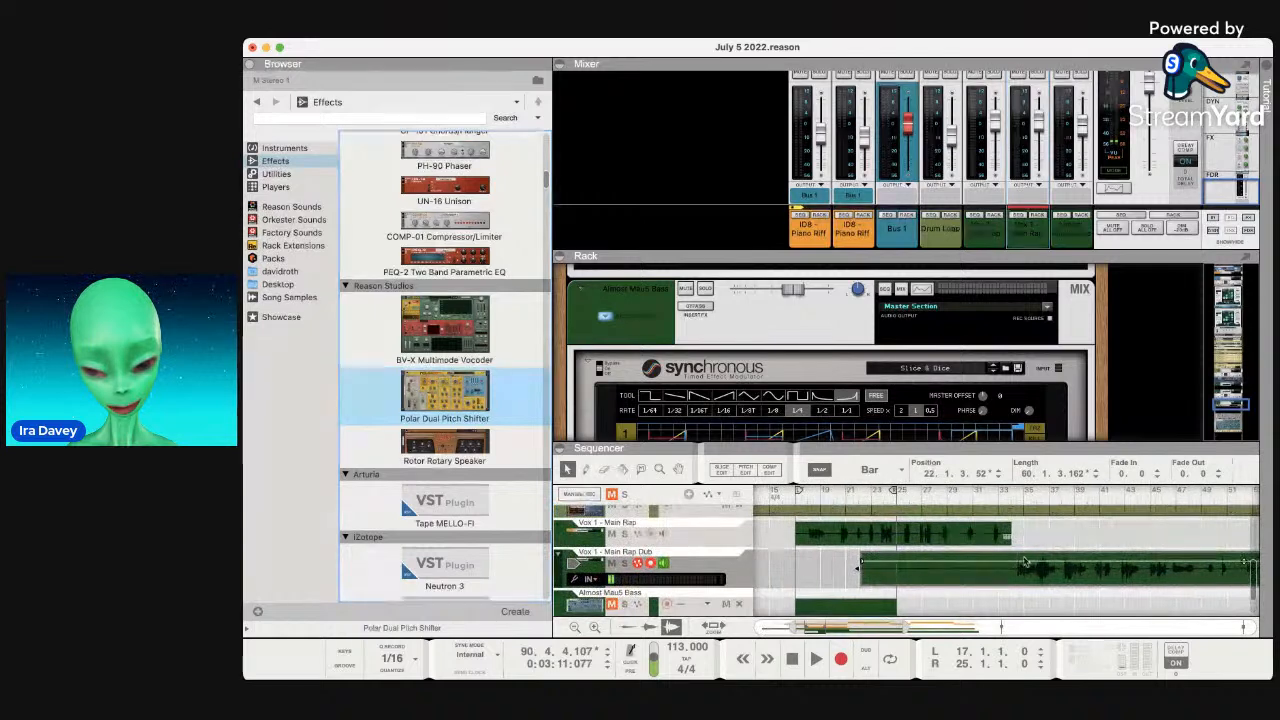
{"action": "left_click", "coordinate": [1024, 528]}
{"action": "key", "text": "space"}
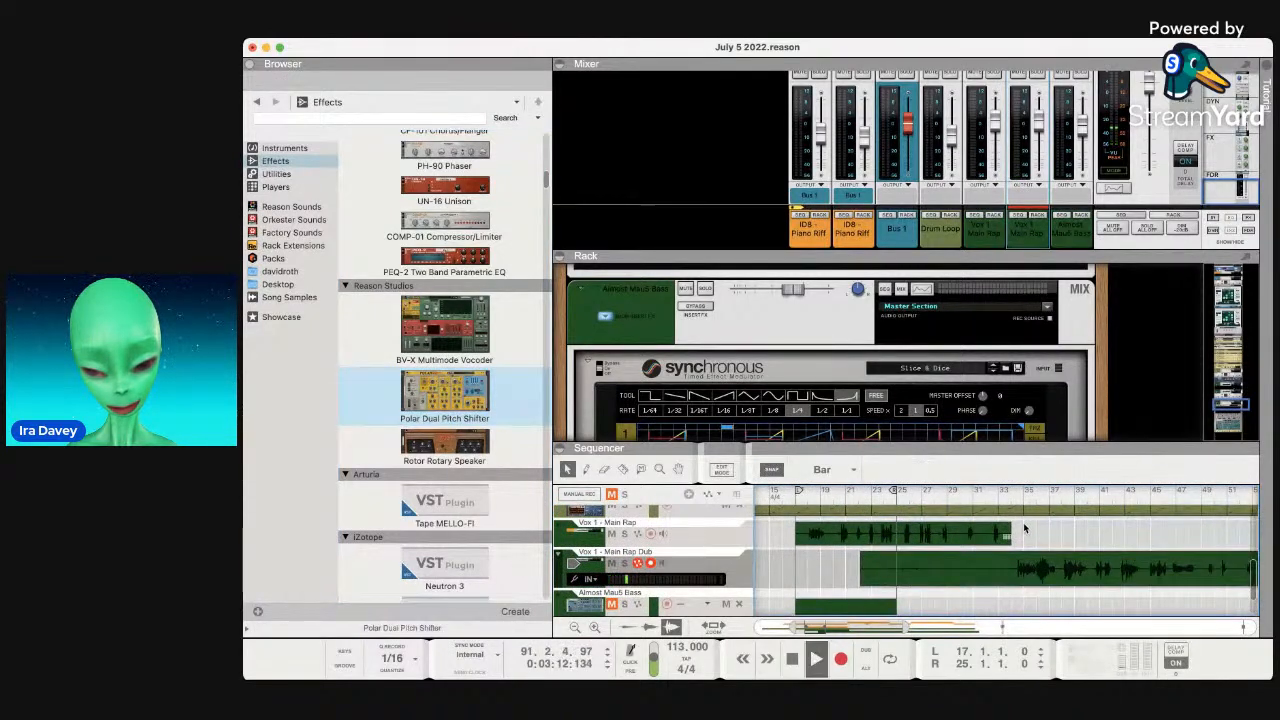
Select the Vox 1 Main Rap channel and insert Polar with the Classic Stereo Spread patch.
{"action": "left_click", "coordinate": [1029, 236]}
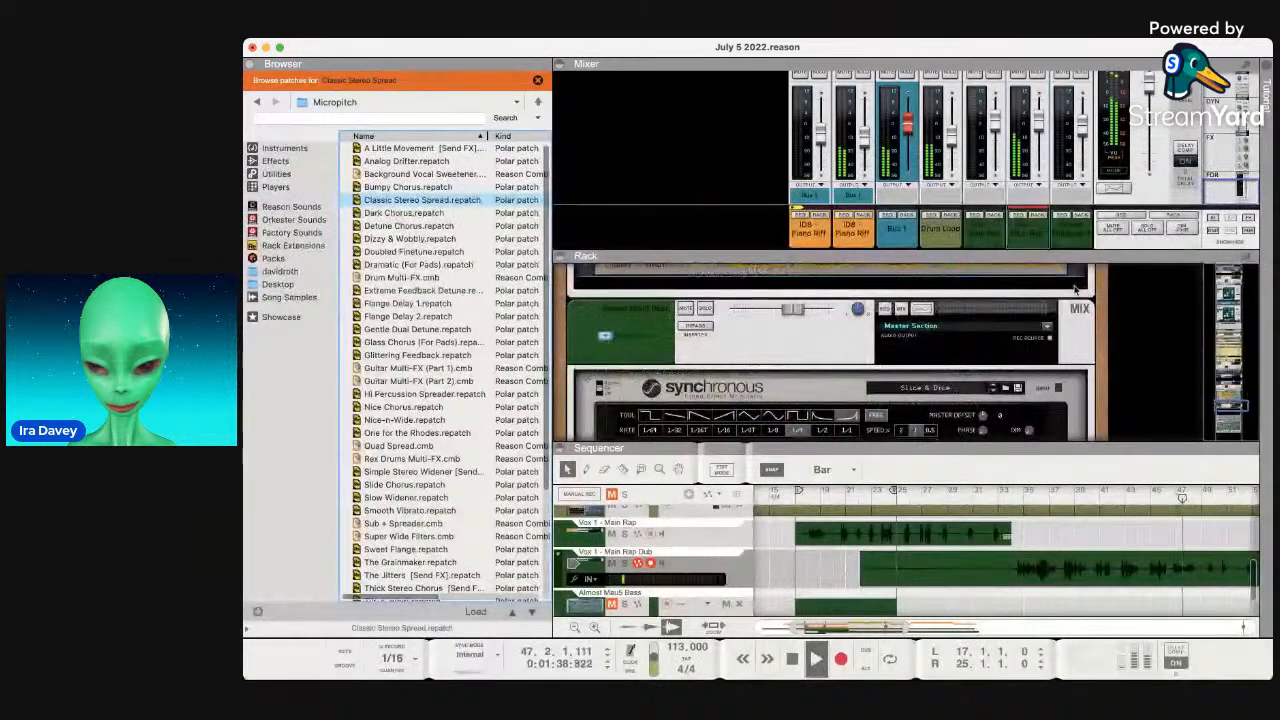
{"action": "scroll", "coordinate": [995, 323], "scroll_direction": "down", "scroll_amount": 5}
{"action": "scroll", "coordinate": [995, 323], "scroll_direction": "up", "scroll_amount": 10}
{"action": "scroll", "coordinate": [995, 323], "scroll_direction": "up", "scroll_amount": 8}
{"action": "scroll", "coordinate": [995, 323], "scroll_direction": "down", "scroll_amount": 3}
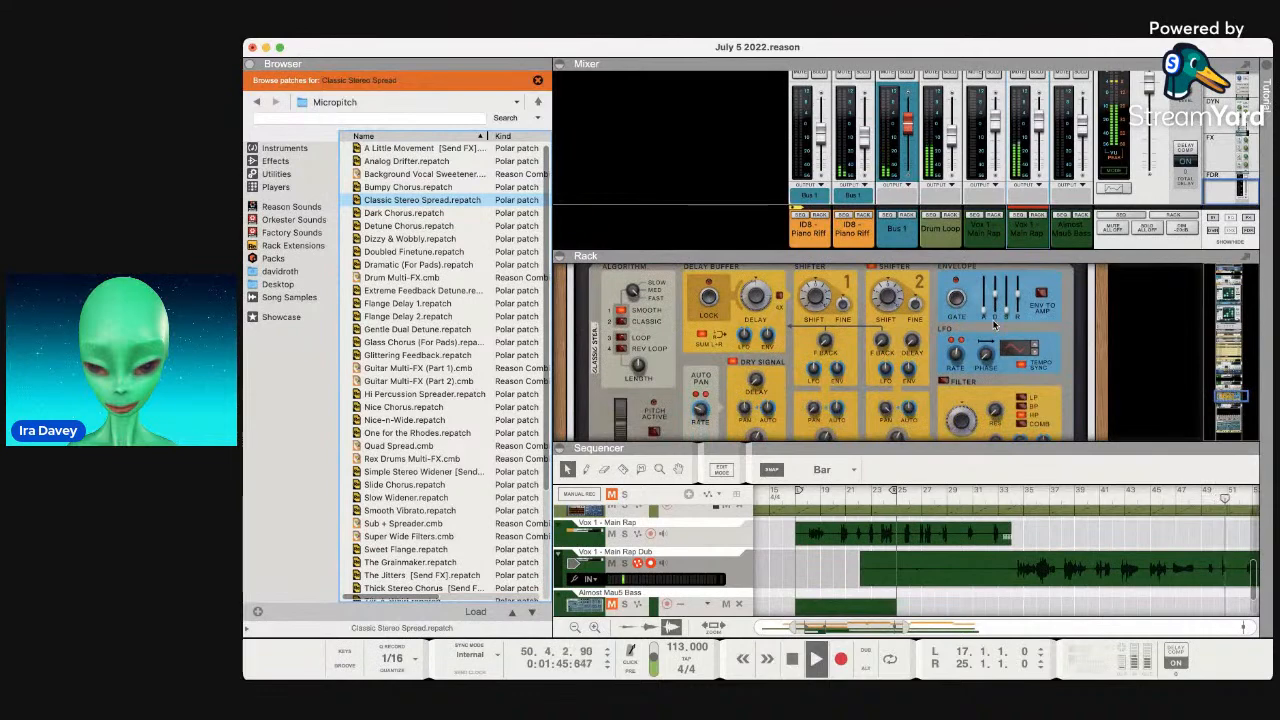
Shrink the mixer for more rack room and load the Dark Chorus patch into Polar.
{"action": "left_click_drag", "start_coordinate": [888, 252], "coordinate": [893, 135]}
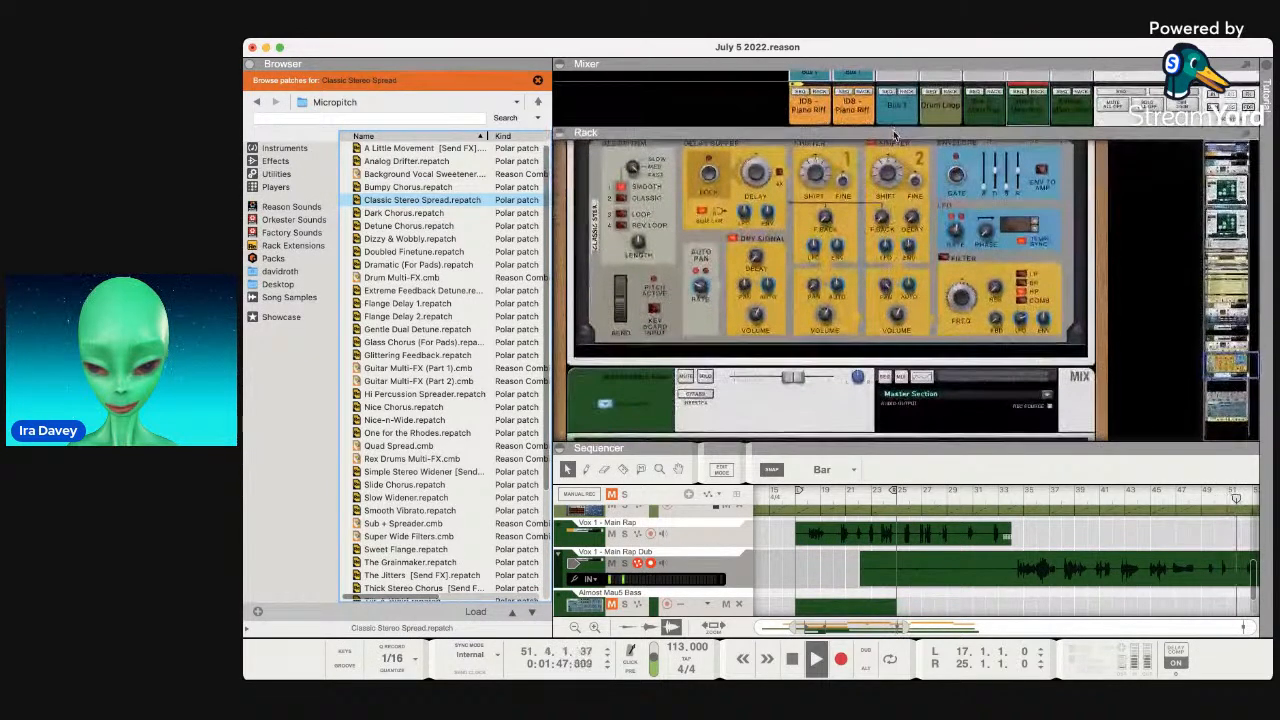
{"action": "scroll", "coordinate": [890, 230], "scroll_direction": "up", "scroll_amount": 5}
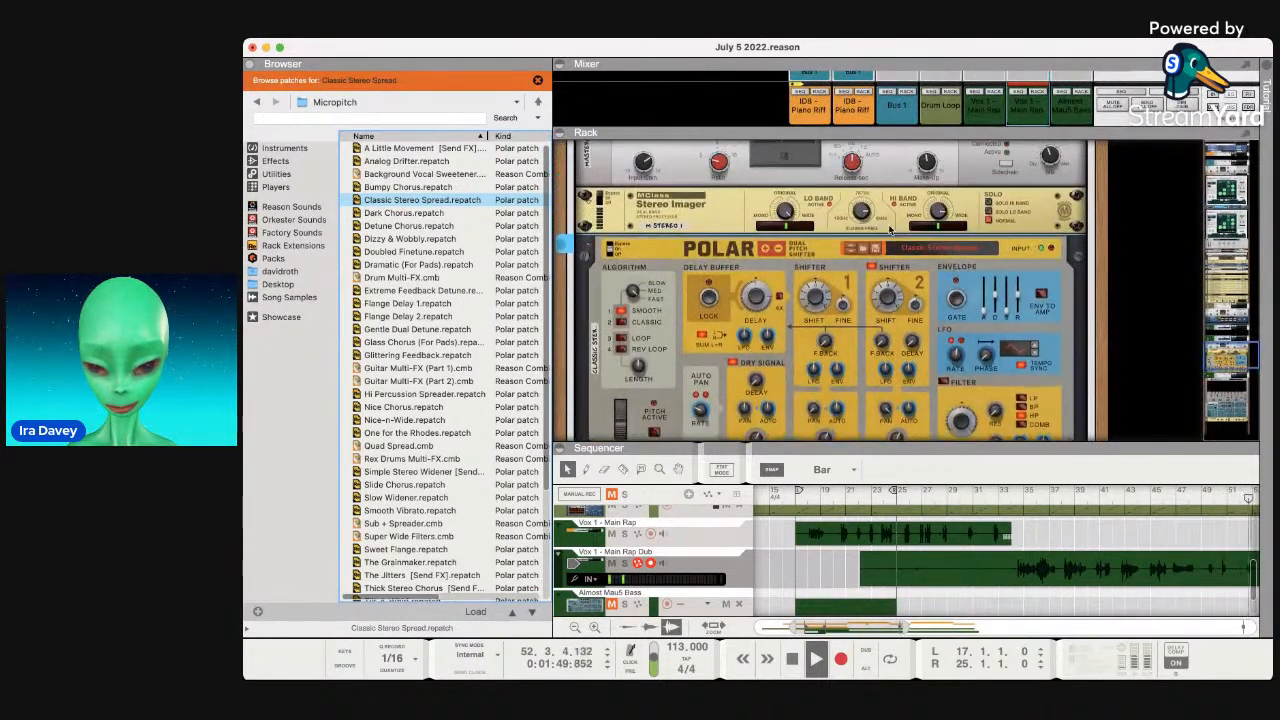
{"action": "scroll", "coordinate": [951, 301], "scroll_direction": "down", "scroll_amount": 2}
{"action": "scroll", "coordinate": [951, 301], "scroll_direction": "down", "scroll_amount": 1}
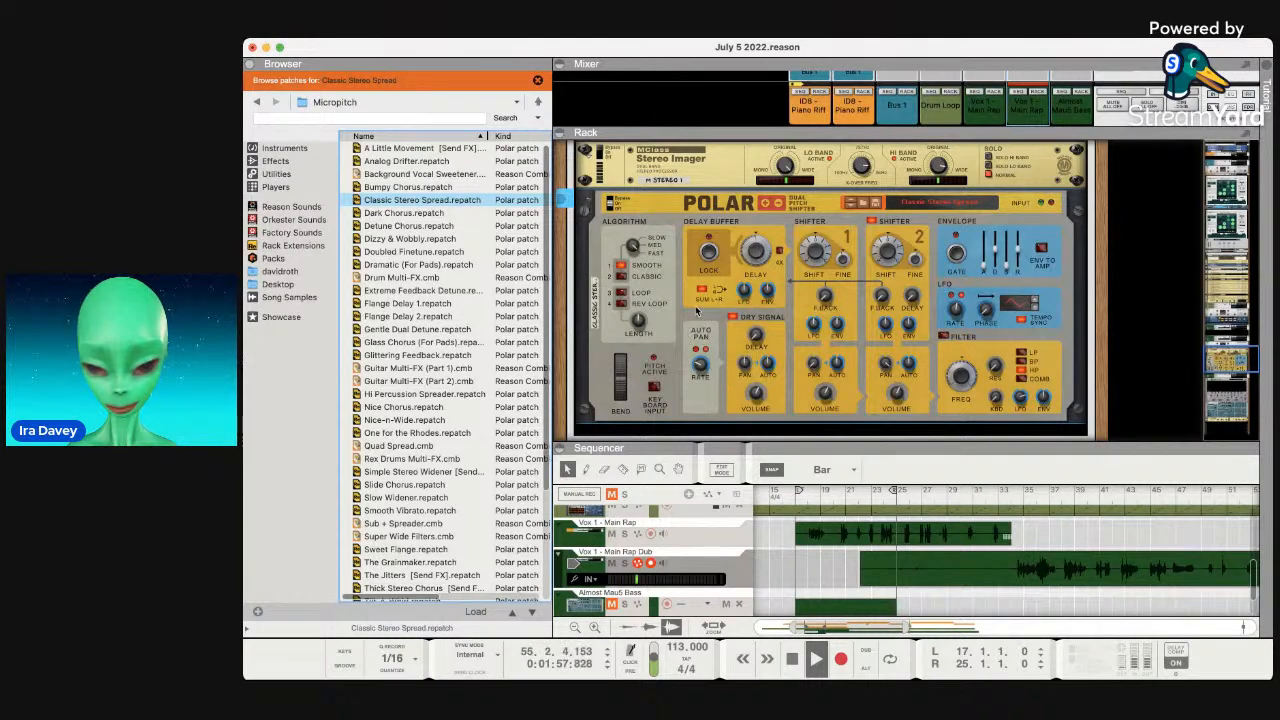
{"action": "left_click", "coordinate": [927, 217]}
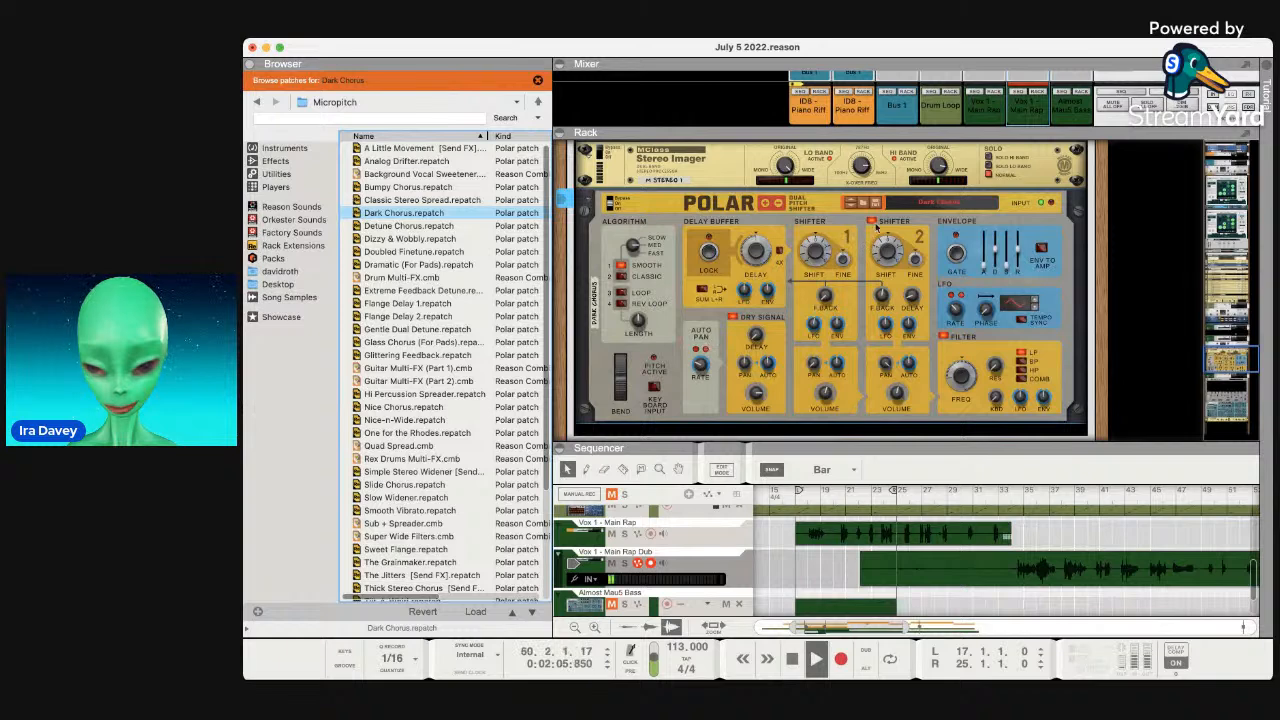
Audition Background Vocal Sweetener and Analog Drifter, ending on the Classic Stereo Spread patch.
{"action": "left_click", "coordinate": [853, 203]}
{"action": "left_click", "coordinate": [853, 203]}
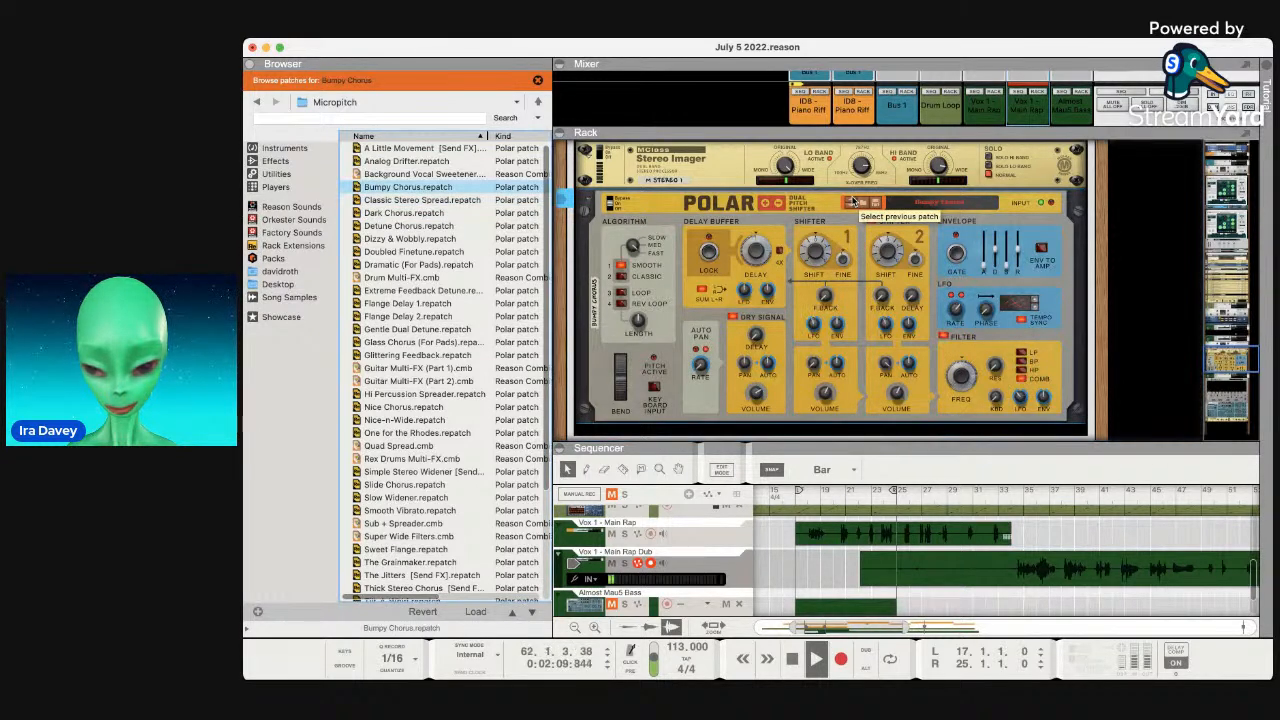
{"action": "left_click", "coordinate": [853, 203]}
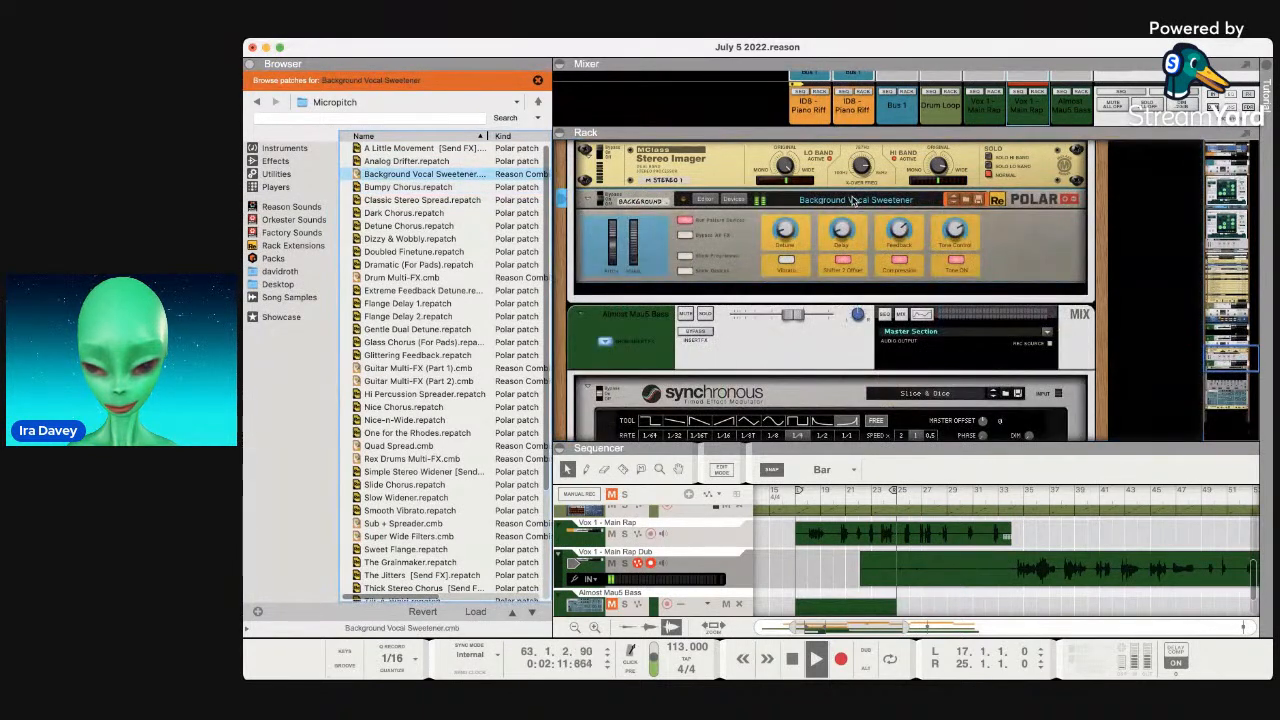
{"action": "left_click", "coordinate": [950, 199]}
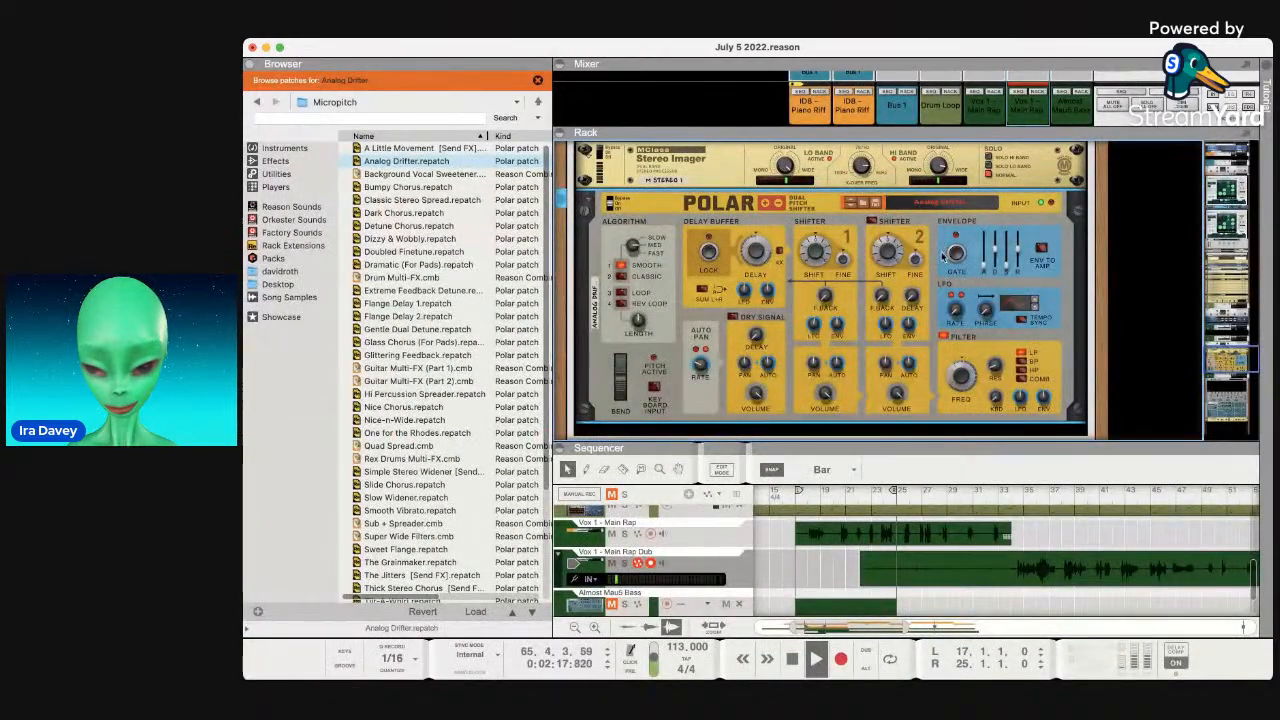
{"action": "left_click", "coordinate": [942, 257]}
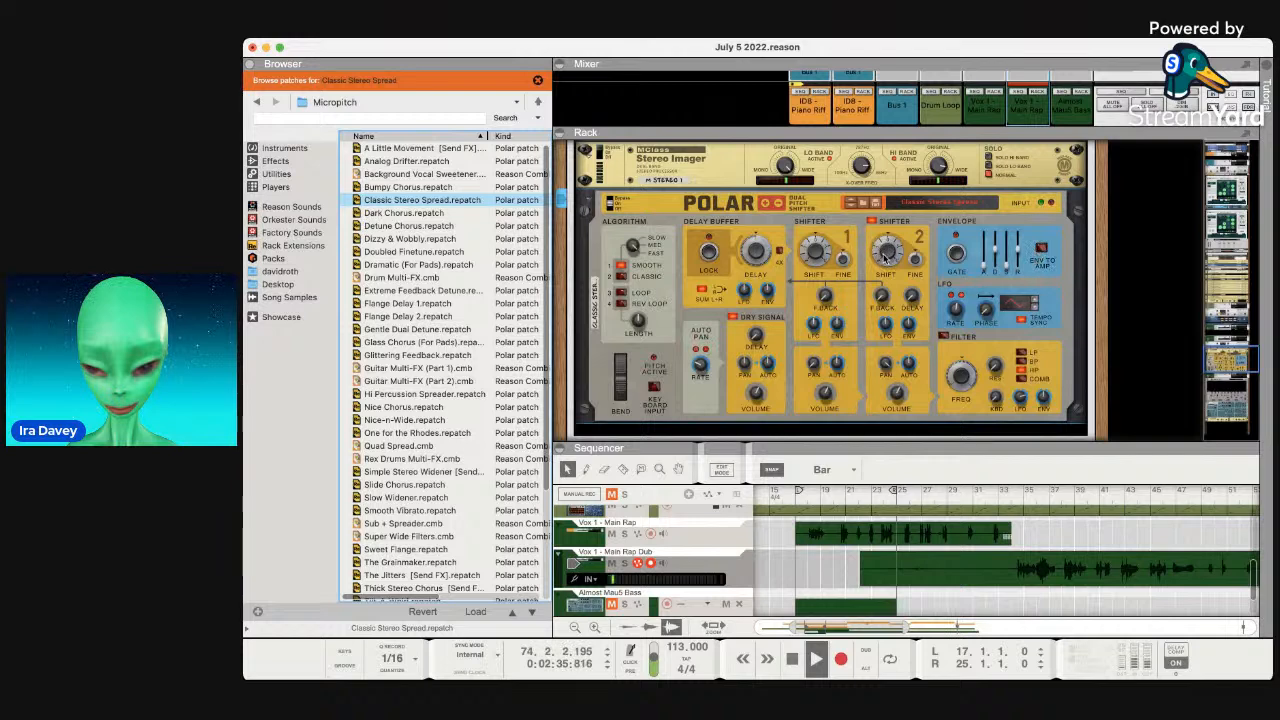
Start playback and turn down Polar's Shifter 2 volume.
{"action": "mouse_move", "coordinate": [885, 257]}
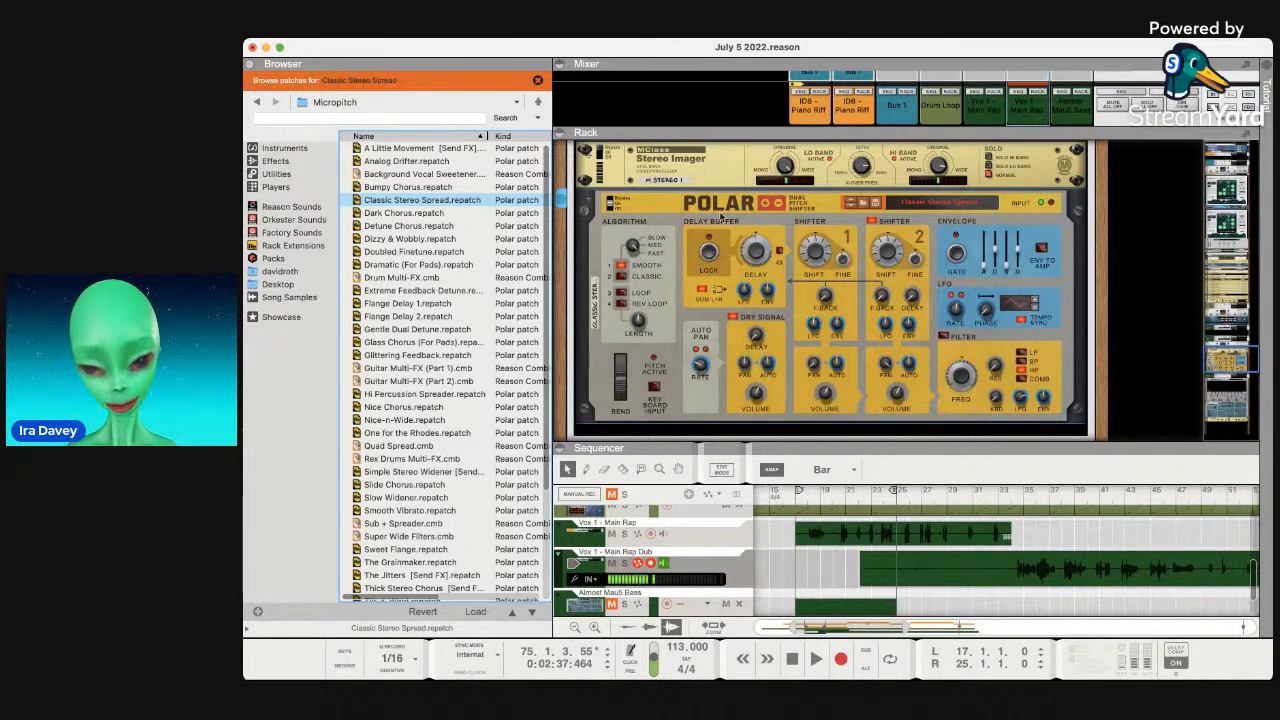
{"action": "left_click", "coordinate": [767, 205]}
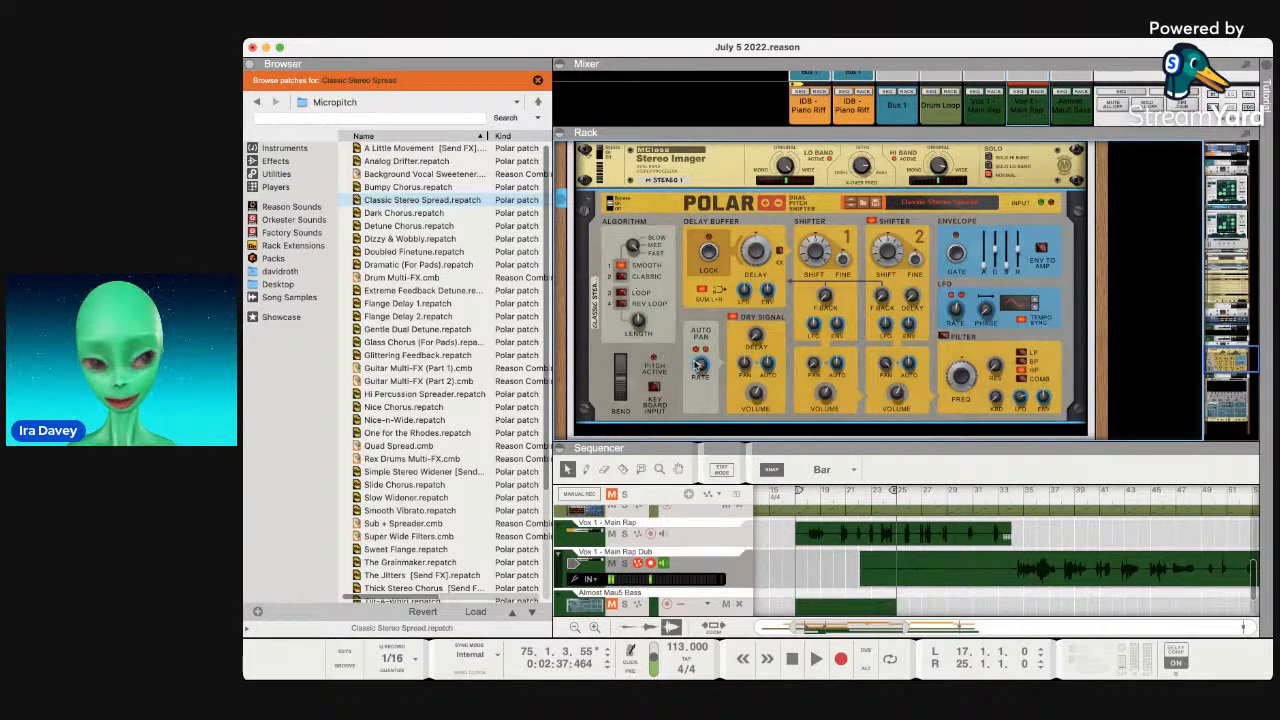
{"action": "mouse_move", "coordinate": [697, 366]}
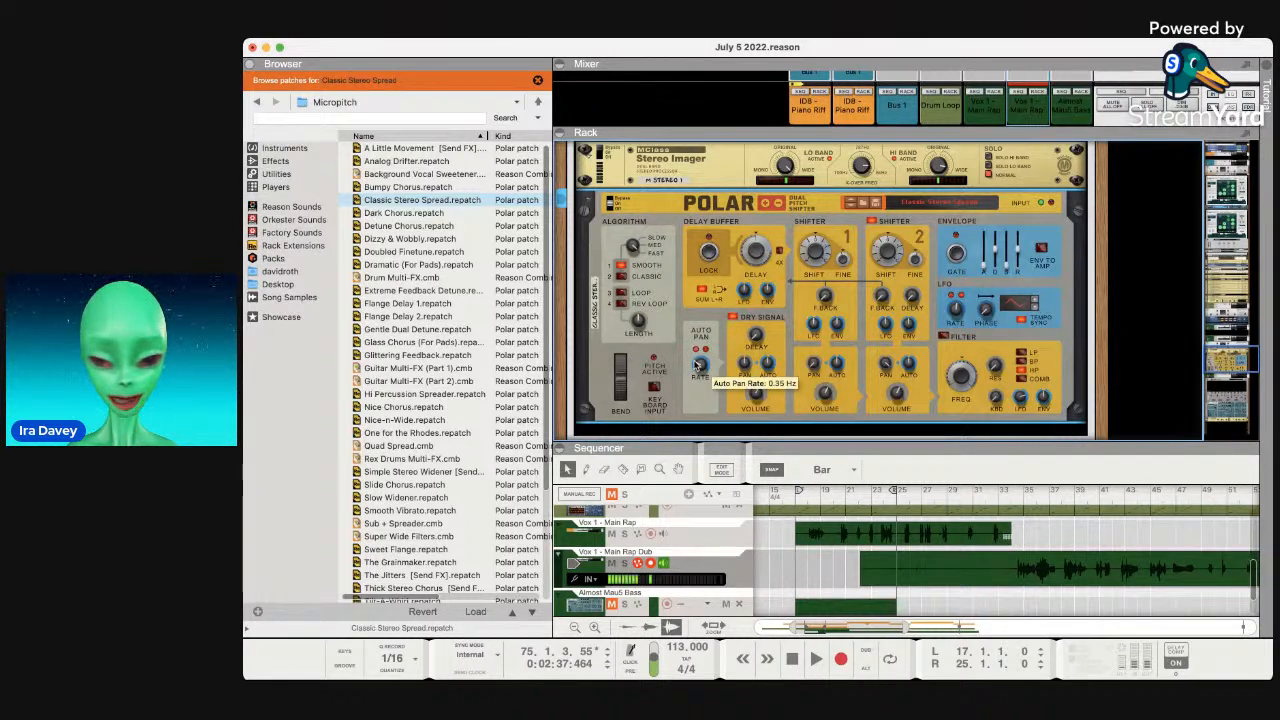
{"action": "key", "text": "space"}
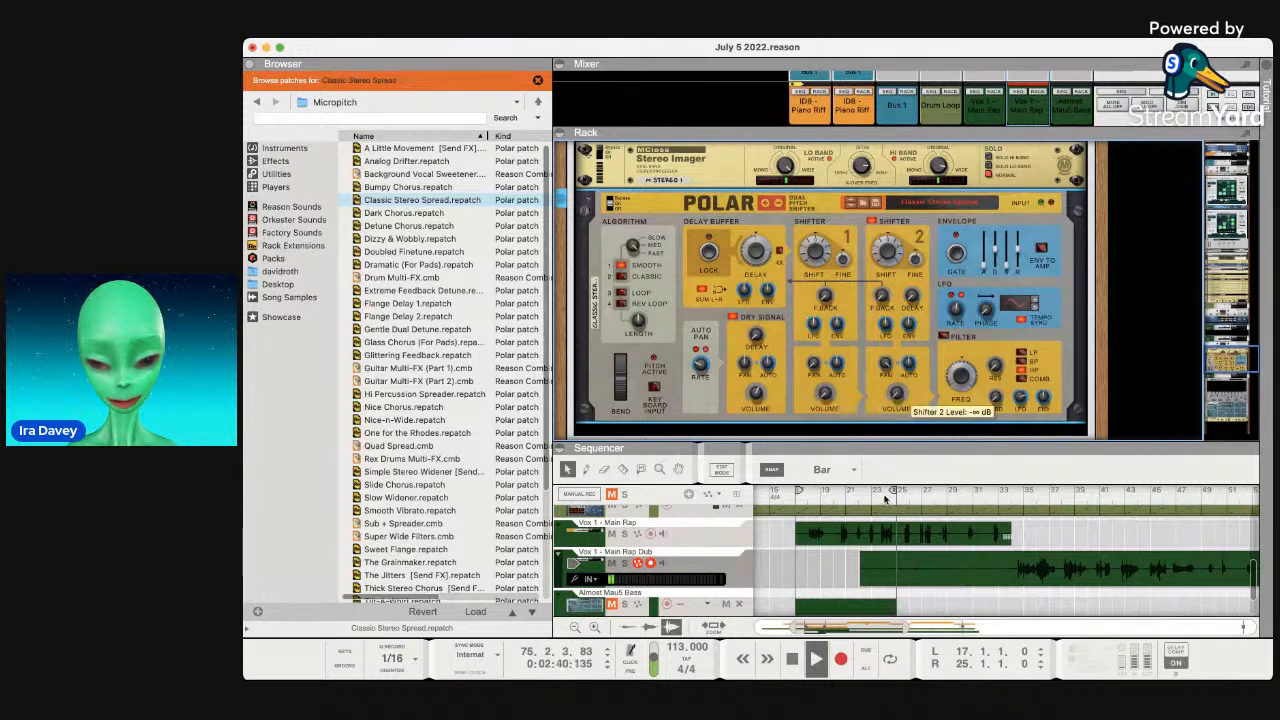
{"action": "mouse_move", "coordinate": [897, 396]}
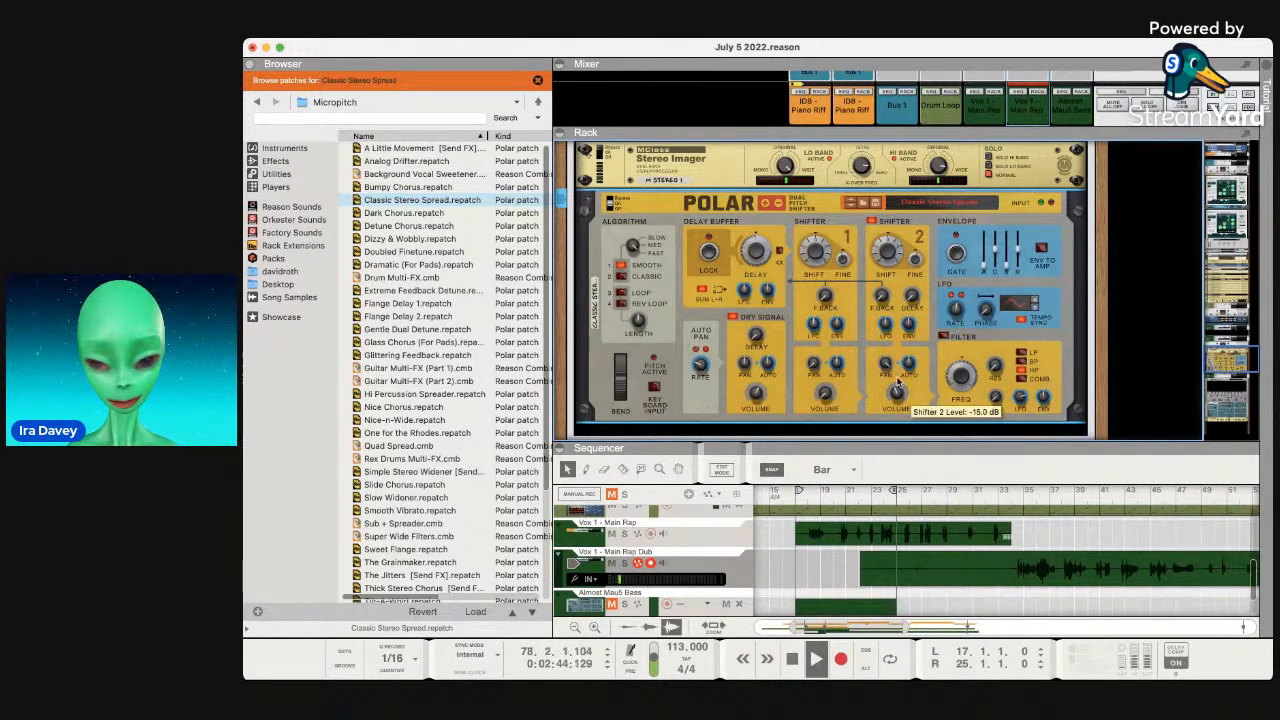
{"action": "left_click_drag", "start_coordinate": [897, 385], "coordinate": [824, 384]}
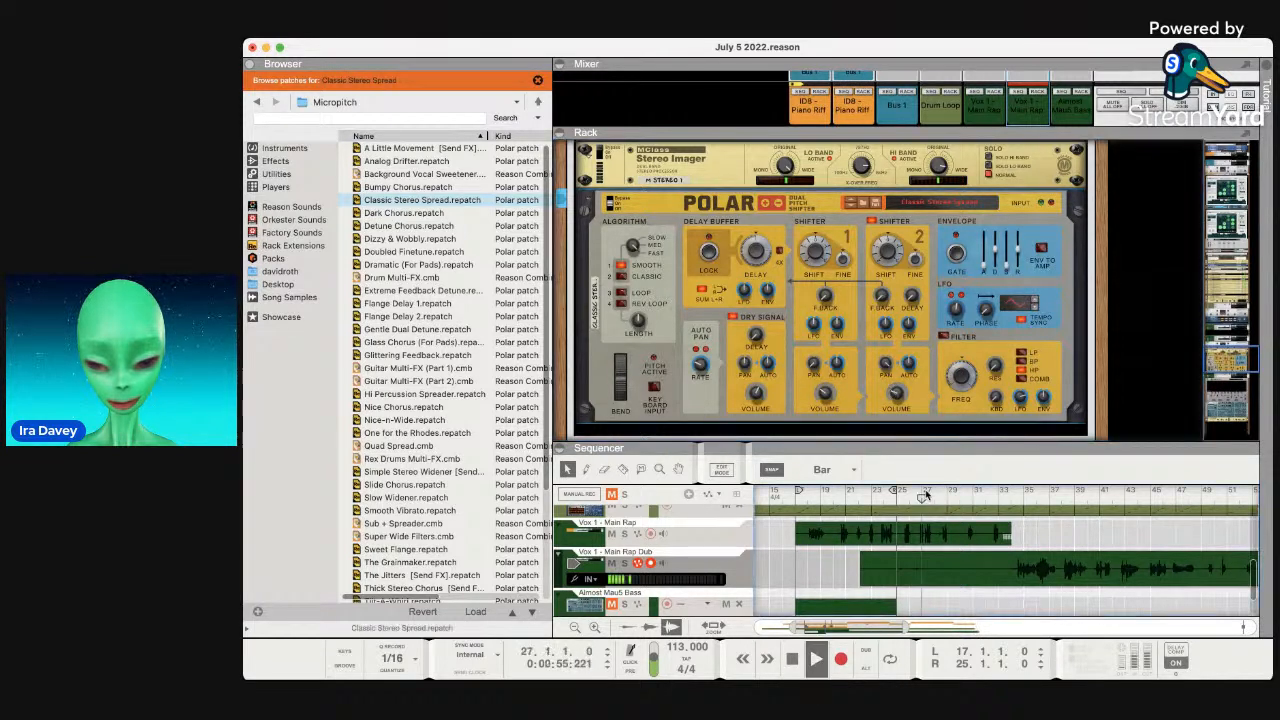
Replay from bar 35 and adjust Polar's Shifter 1 volume.
{"action": "left_click", "coordinate": [1022, 498]}
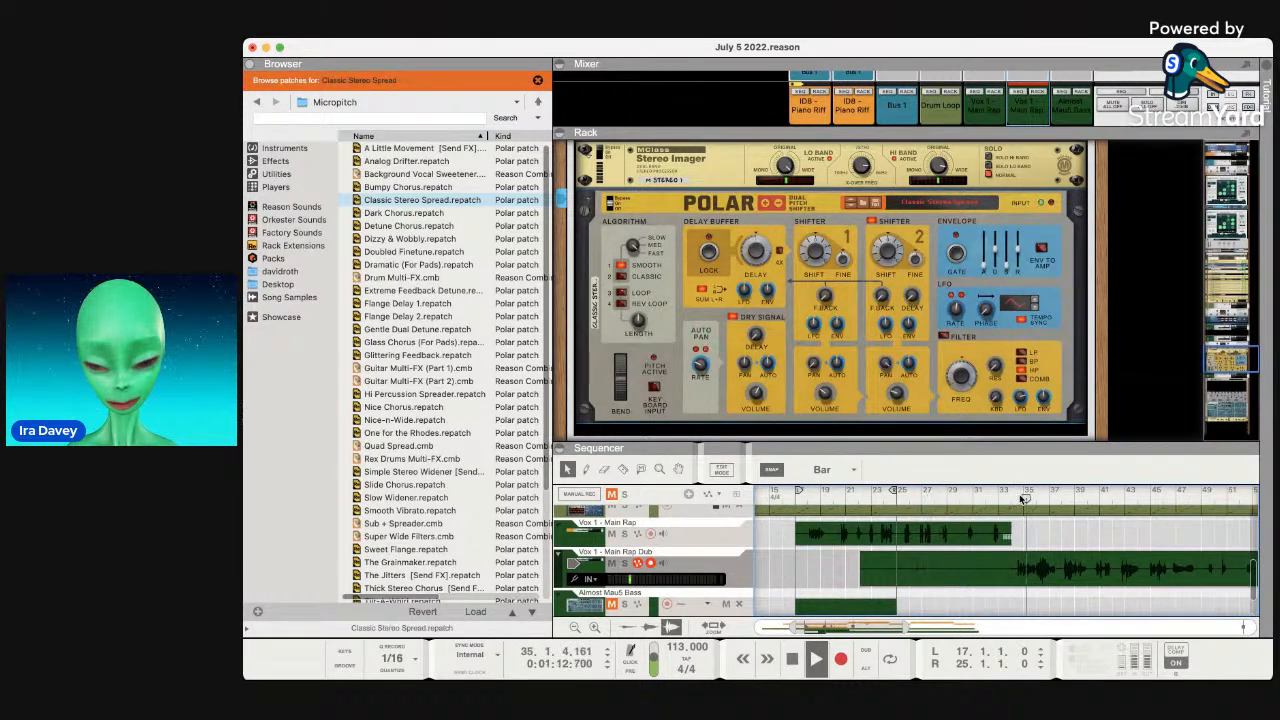
{"action": "left_click", "coordinate": [826, 393]}
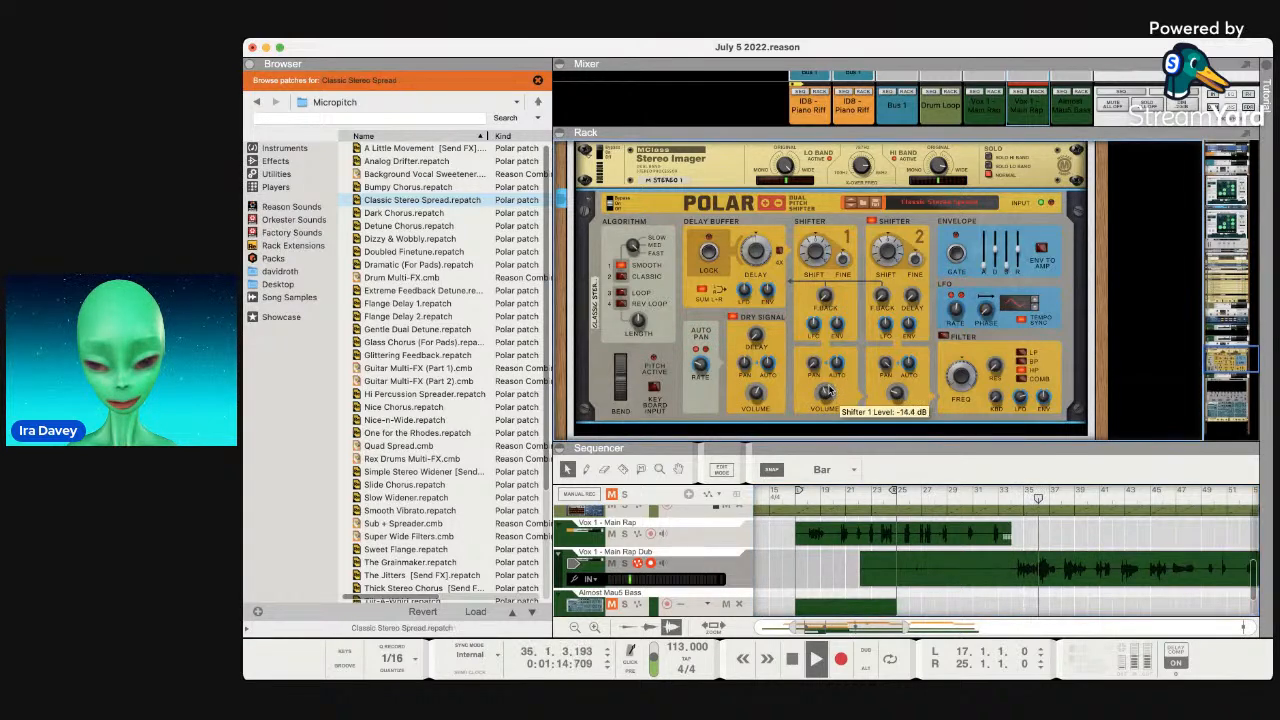
{"action": "mouse_move", "coordinate": [886, 393]}
{"action": "left_click_drag", "start_coordinate": [827, 393], "coordinate": [837, 364]}
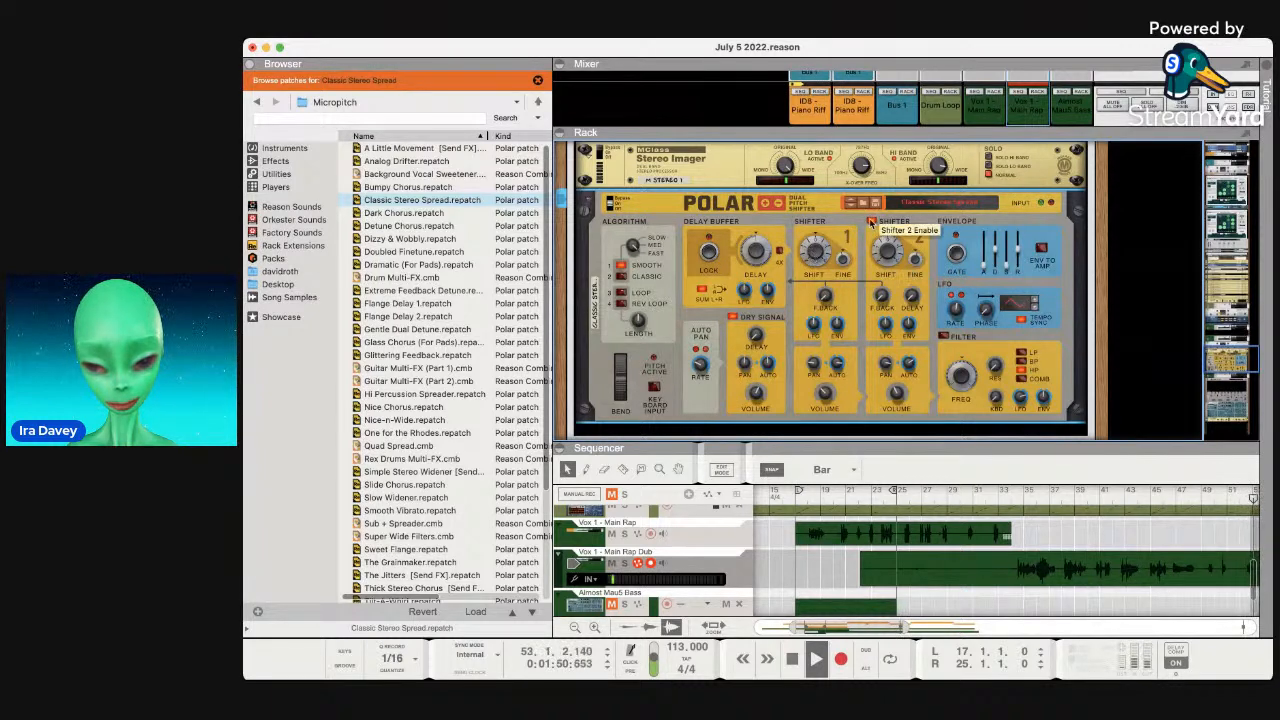
Audition Shifter 2 transpositions of +22, -24 and finally +16 semitones.
{"action": "left_click_drag", "start_coordinate": [880, 252], "coordinate": [880, 240]}
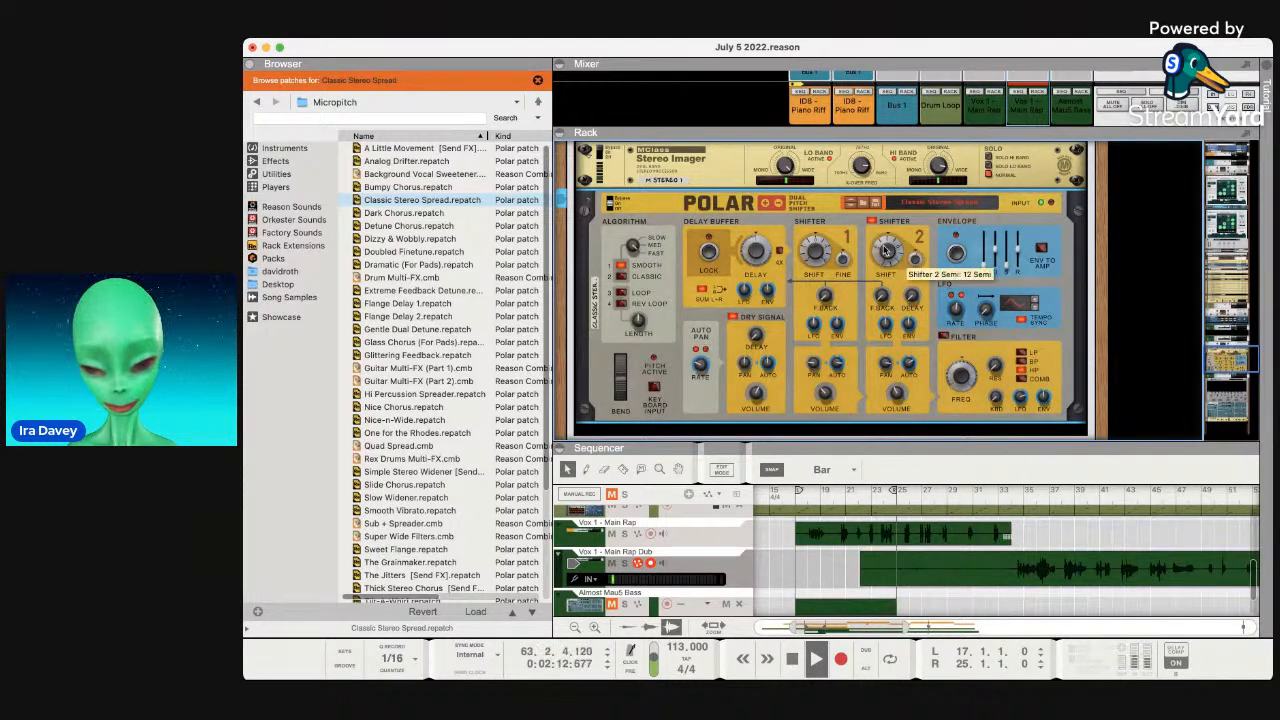
{"action": "left_click_drag", "start_coordinate": [885, 250], "coordinate": [882, 296]}
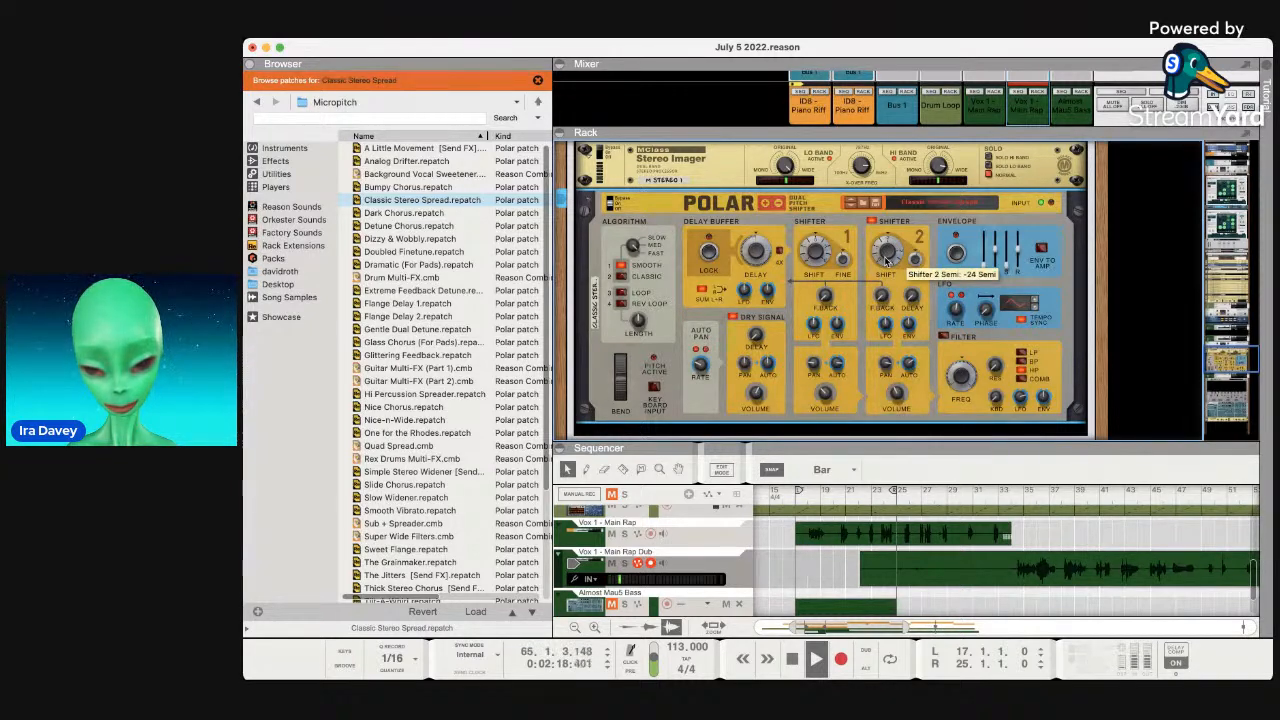
{"action": "left_click_drag", "start_coordinate": [885, 262], "coordinate": [876, 228]}
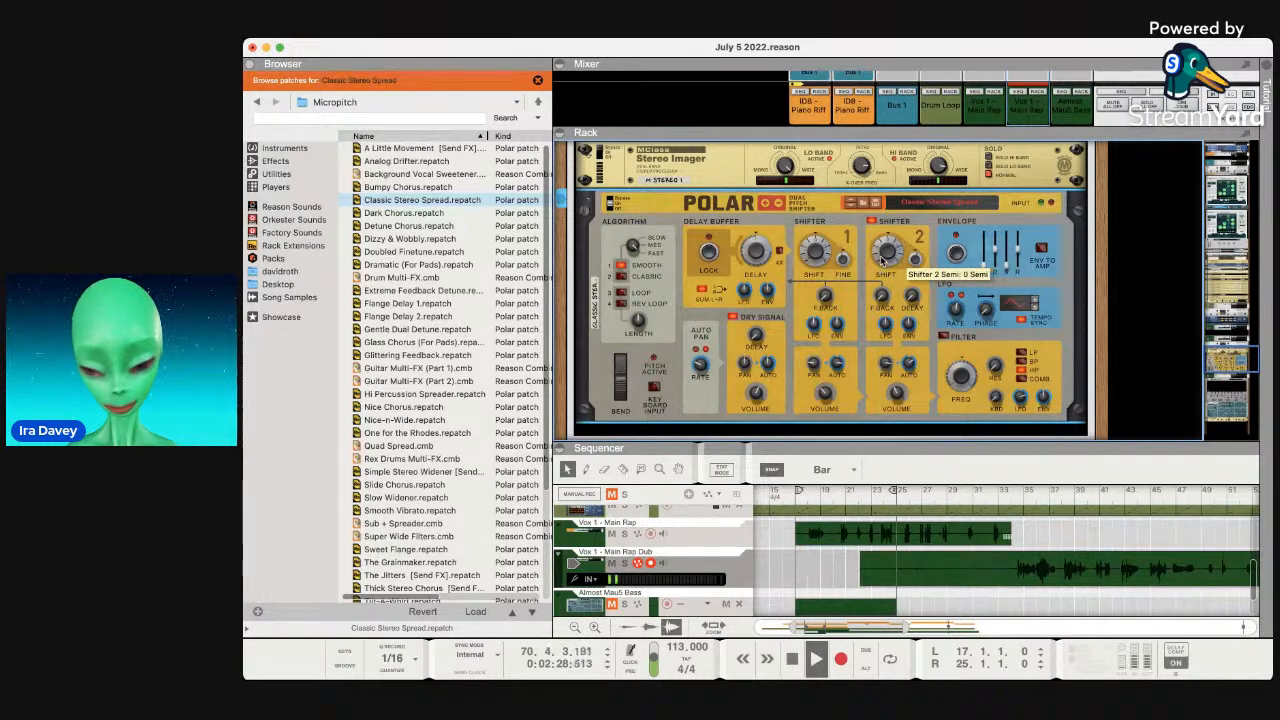
Replay from bar 35, trying Classic, Loop and Rev Loop algorithms before settling on Smooth.
{"action": "left_click", "coordinate": [1022, 500]}
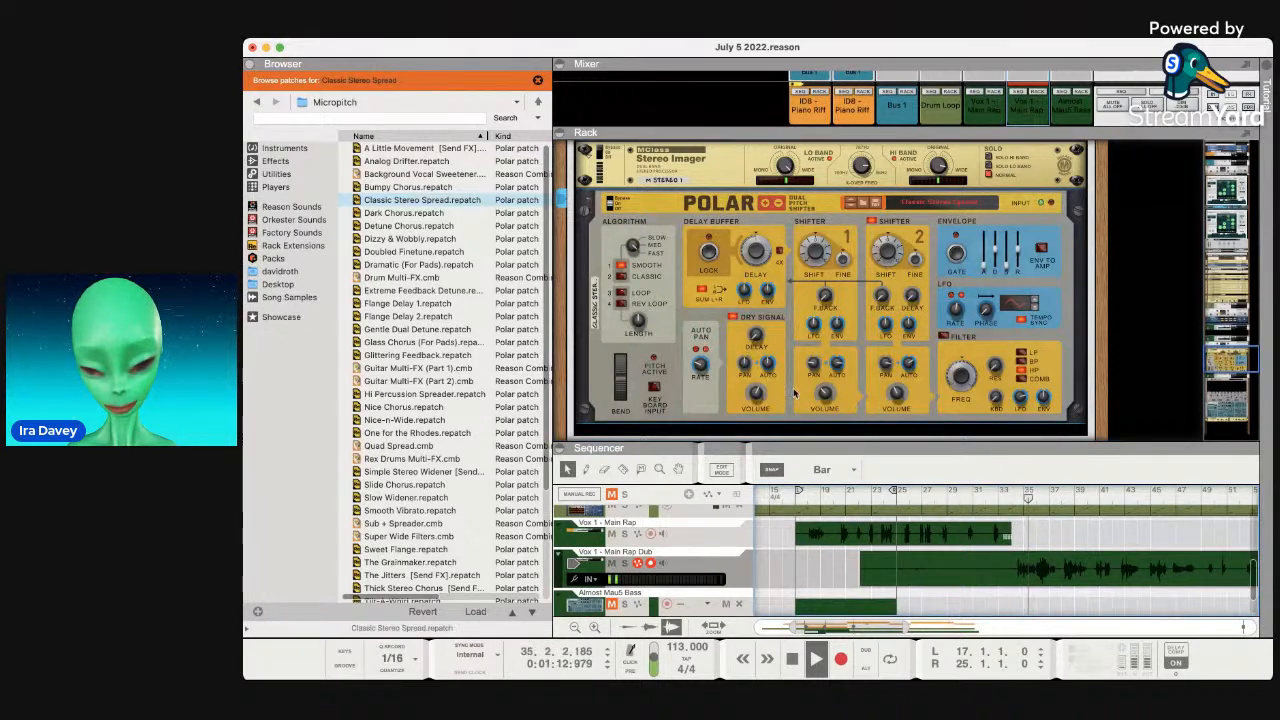
{"action": "left_click", "coordinate": [620, 279]}
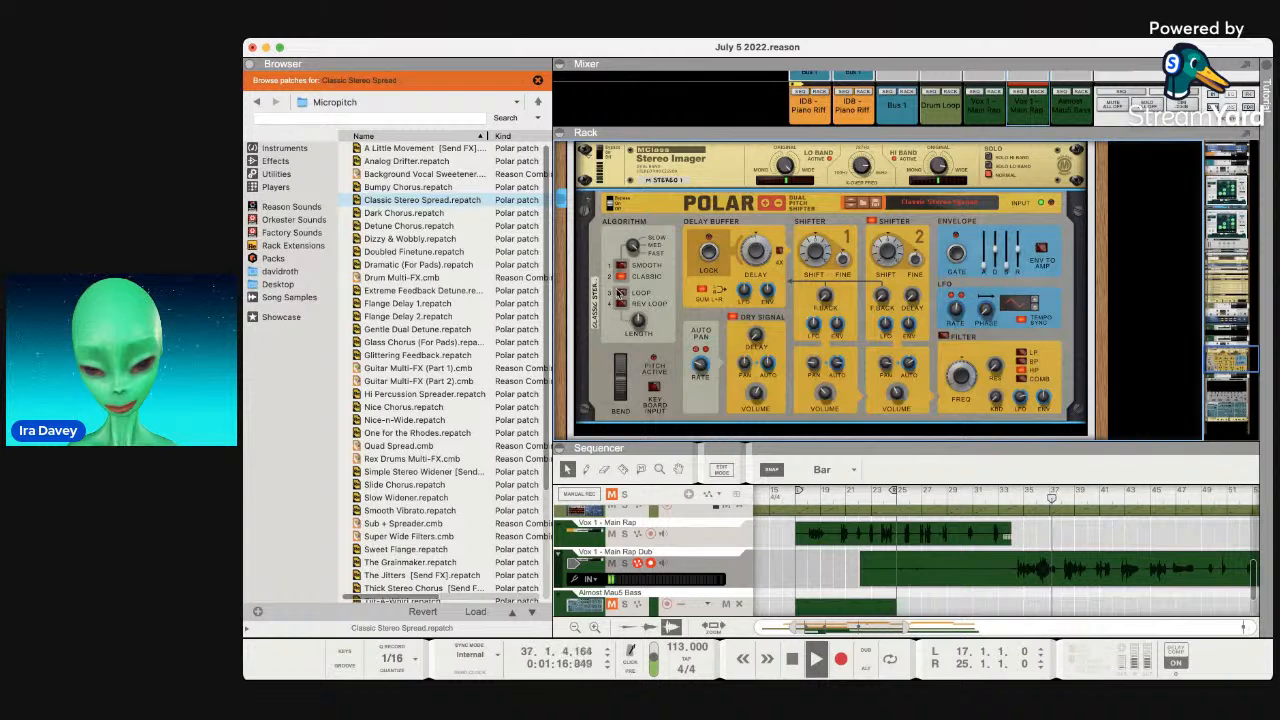
{"action": "left_click", "coordinate": [620, 291]}
{"action": "left_click", "coordinate": [620, 302]}
{"action": "left_click", "coordinate": [620, 277]}
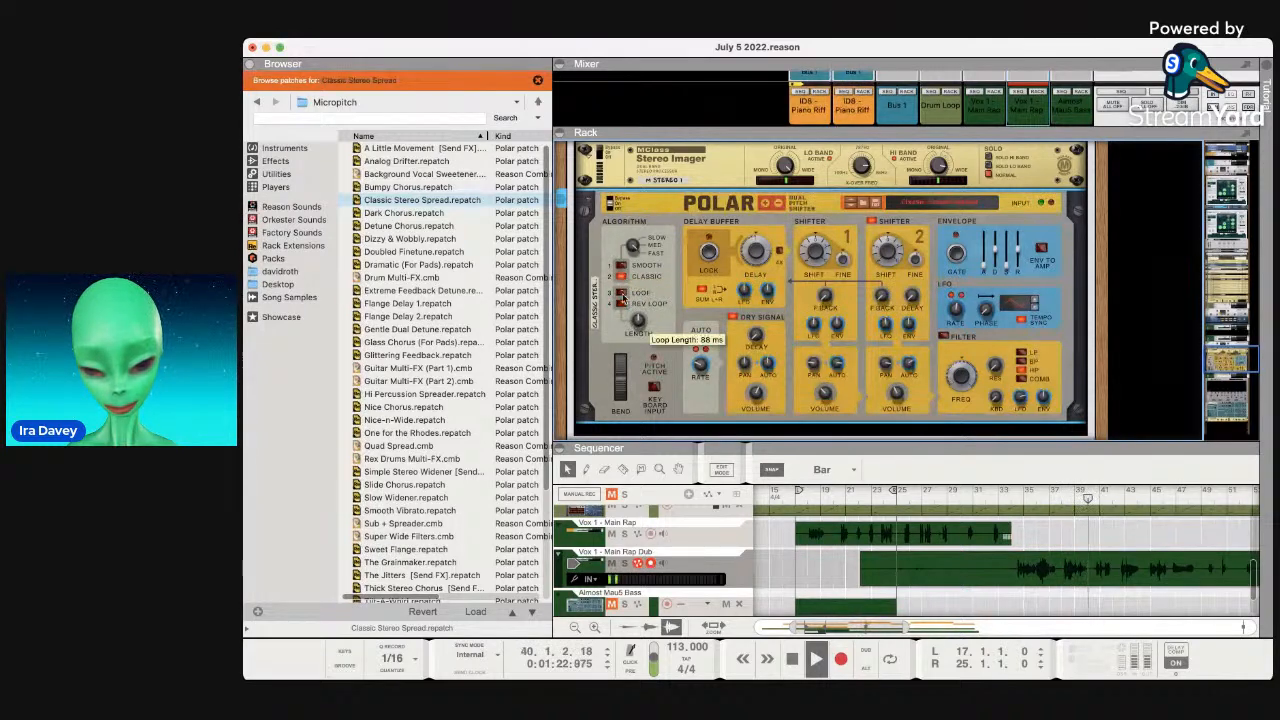
{"action": "left_click", "coordinate": [620, 267]}
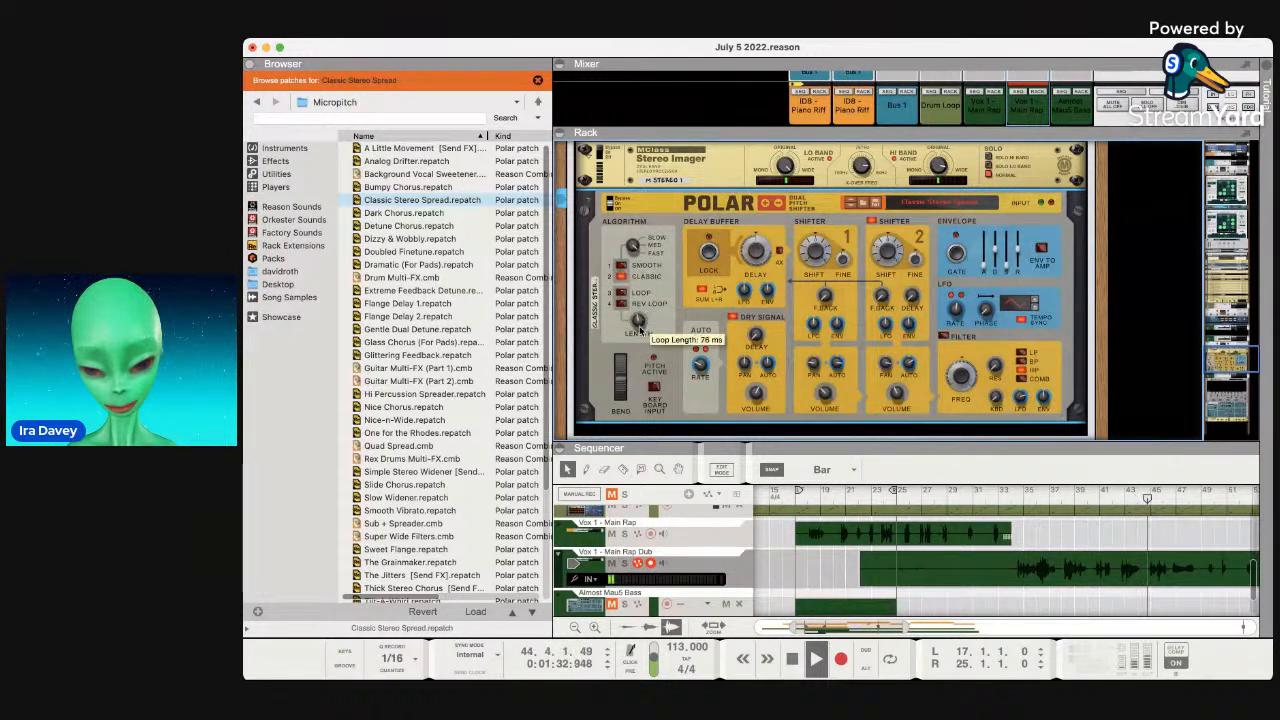
Bend the vocal's pitch downward with the Bend wheel, then stop playback.
{"action": "mouse_move", "coordinate": [622, 377]}
{"action": "left_mouse_down"}
{"action": "mouse_move", "coordinate": [619, 408]}
{"action": "mouse_move", "coordinate": [620, 378]}
{"action": "left_mouse_up"}
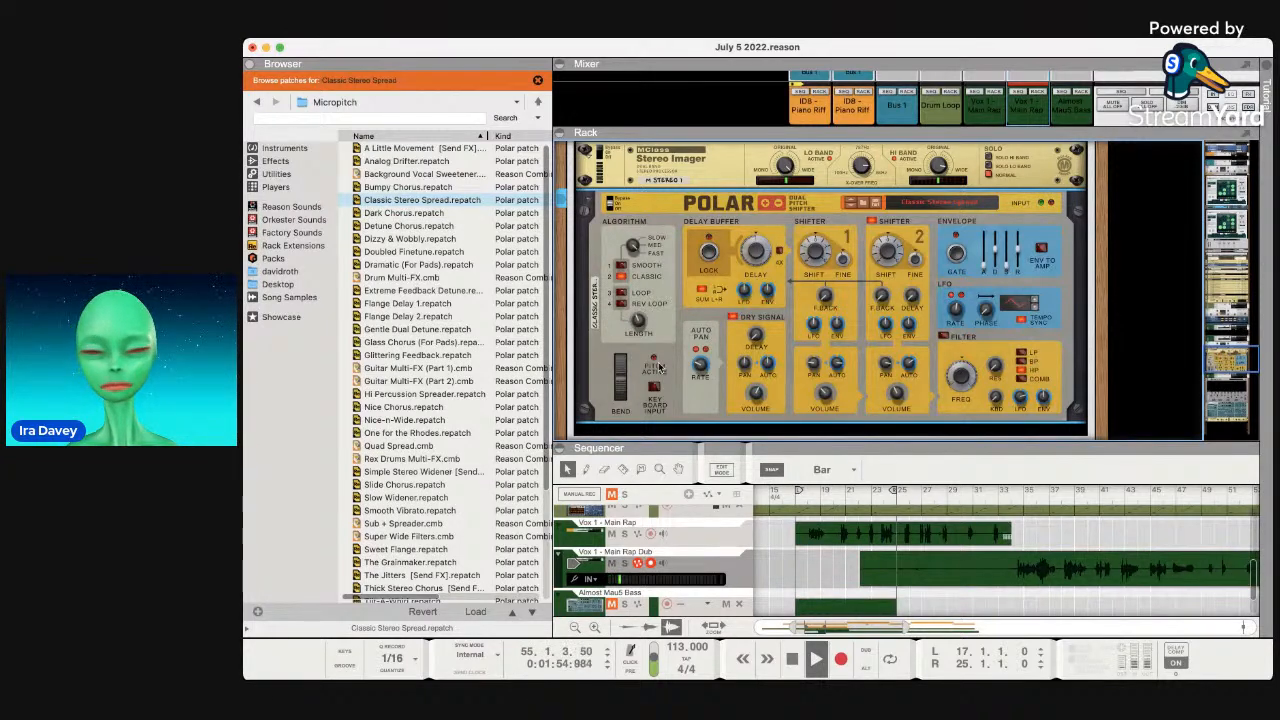
{"action": "key", "text": "space"}
{"action": "left_click", "coordinate": [671, 94]}
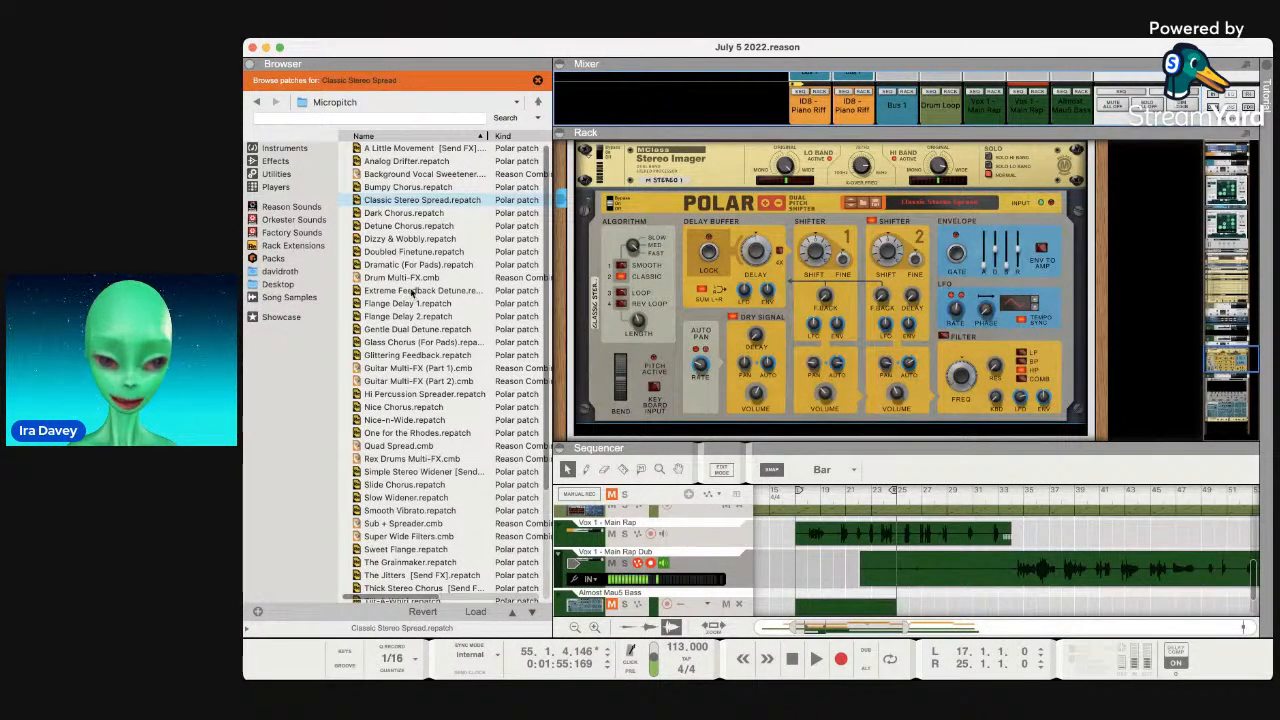
{"action": "key", "text": "super+Tab"}
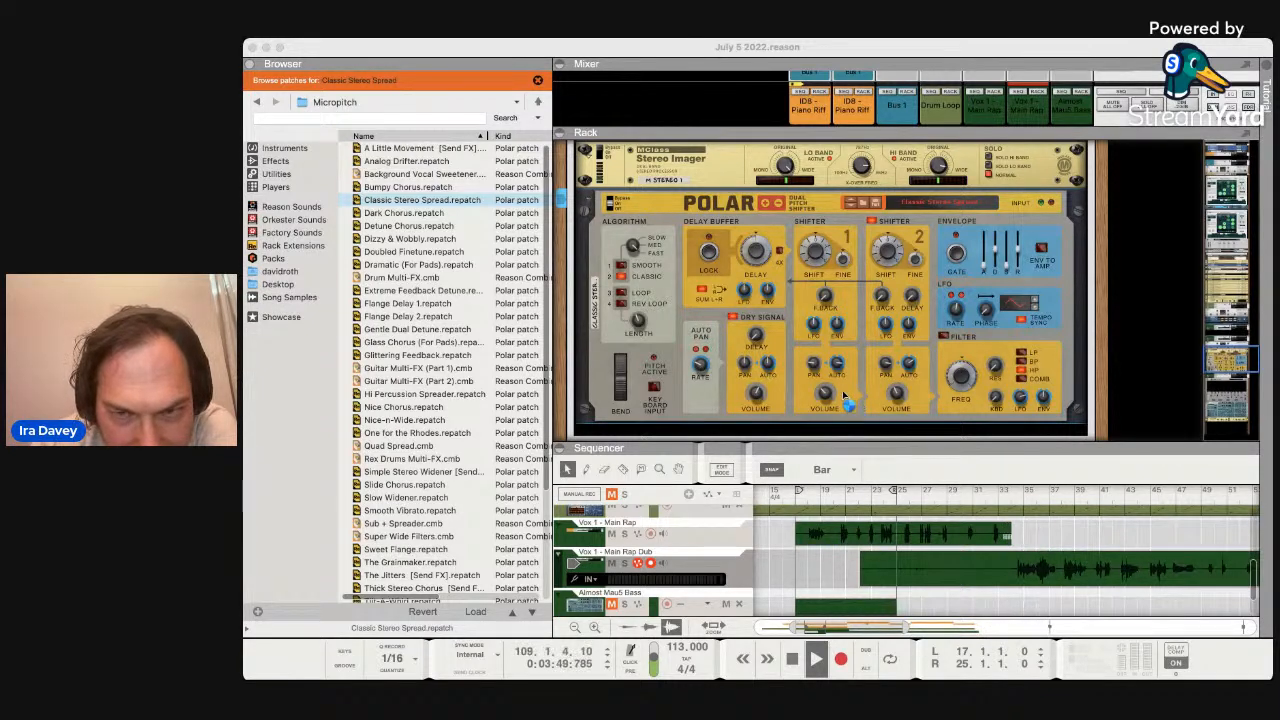
{"action": "key", "text": "space"}
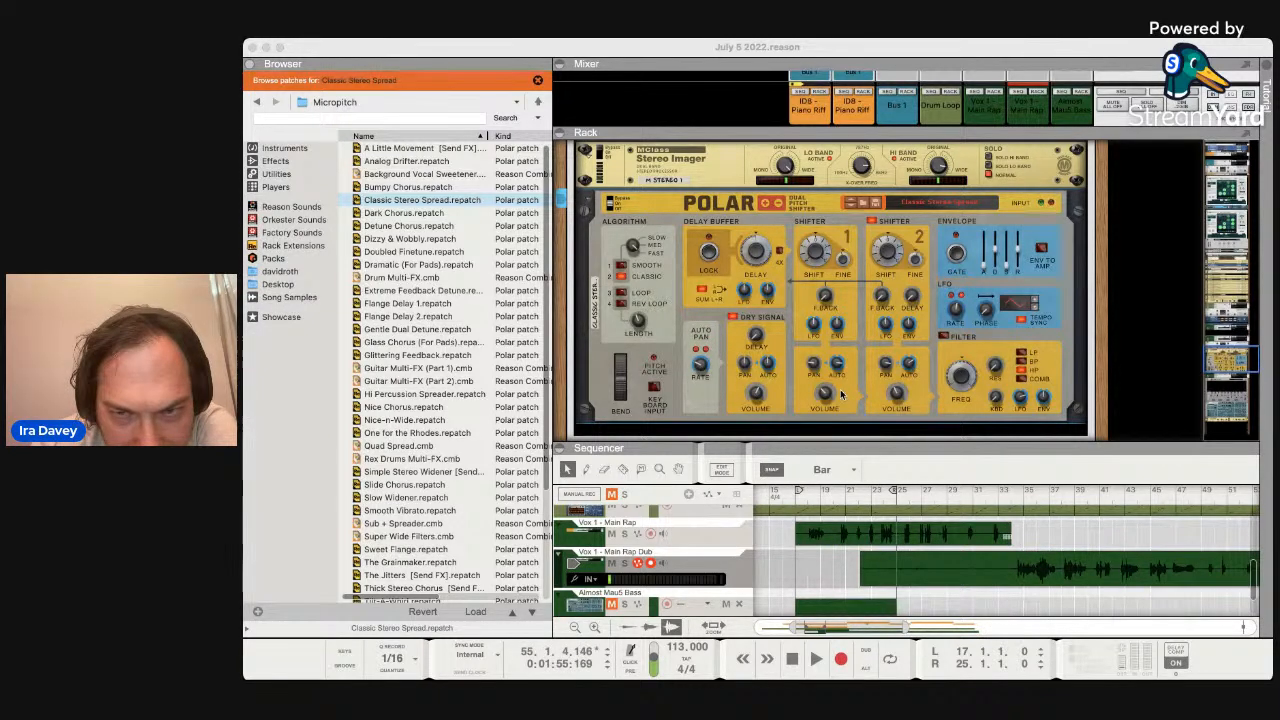
{"action": "left_click", "coordinate": [802, 490]}
{"action": "scroll", "coordinate": [917, 608], "scroll_direction": "right", "scroll_amount": 10}
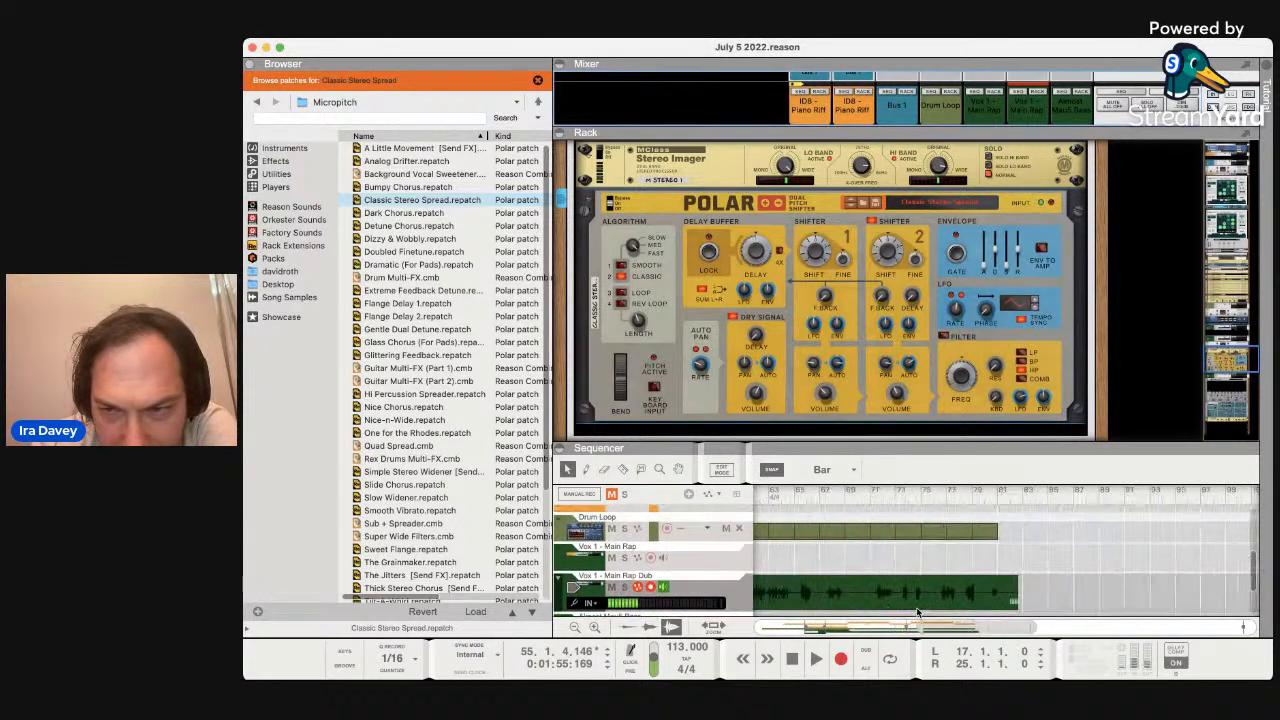
{"action": "left_click_drag", "start_coordinate": [957, 498], "coordinate": [930, 510]}
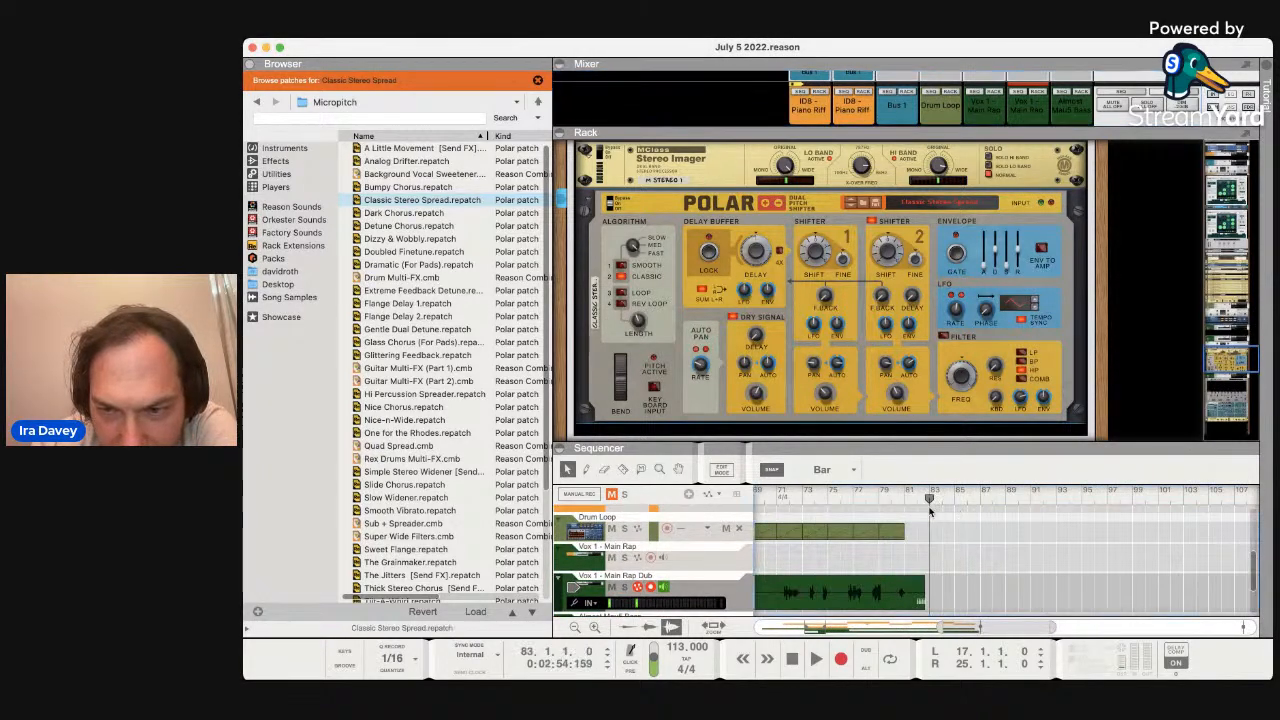
{"action": "scroll", "coordinate": [1002, 532], "scroll_direction": "right", "scroll_amount": 15}
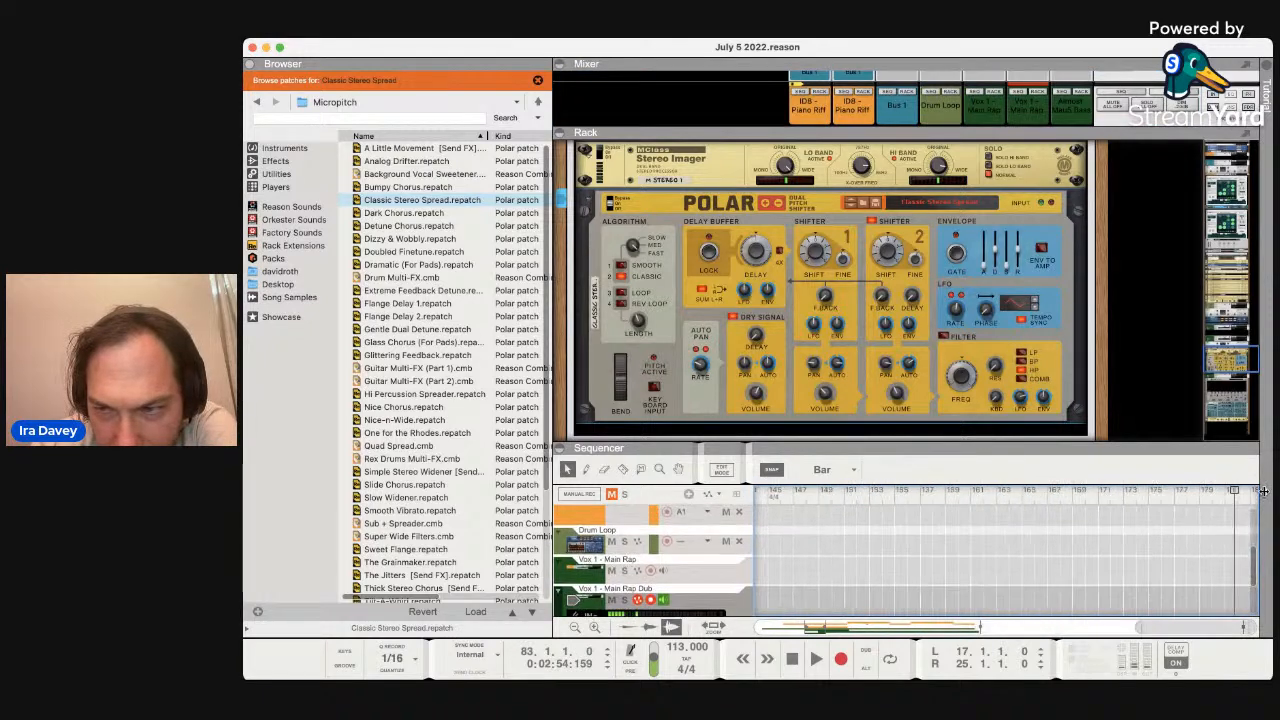
{"action": "mouse_move", "coordinate": [1236, 491]}
{"action": "left_mouse_down"}
{"action": "mouse_move", "coordinate": [579, 523]}
{"action": "mouse_move", "coordinate": [932, 546]}
{"action": "left_mouse_up"}
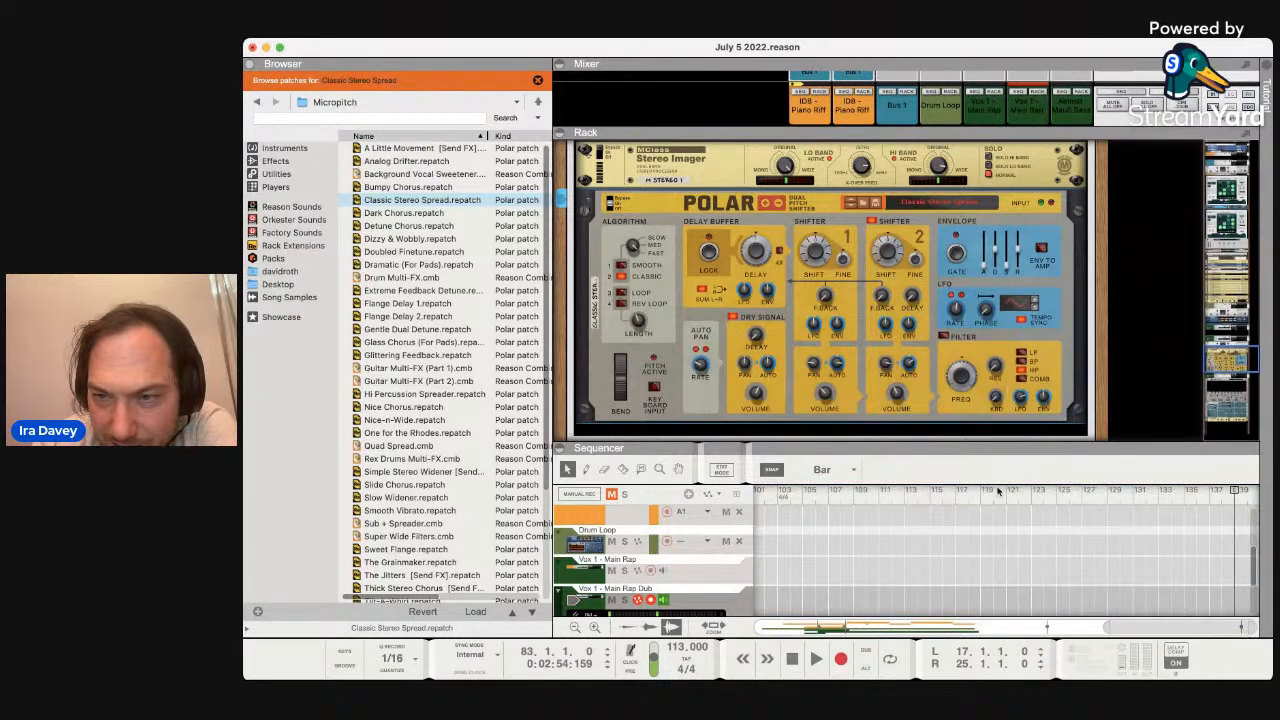
{"action": "left_click_drag", "start_coordinate": [1105, 630], "coordinate": [760, 626]}
{"action": "left_click_drag", "start_coordinate": [1240, 493], "coordinate": [1043, 497]}
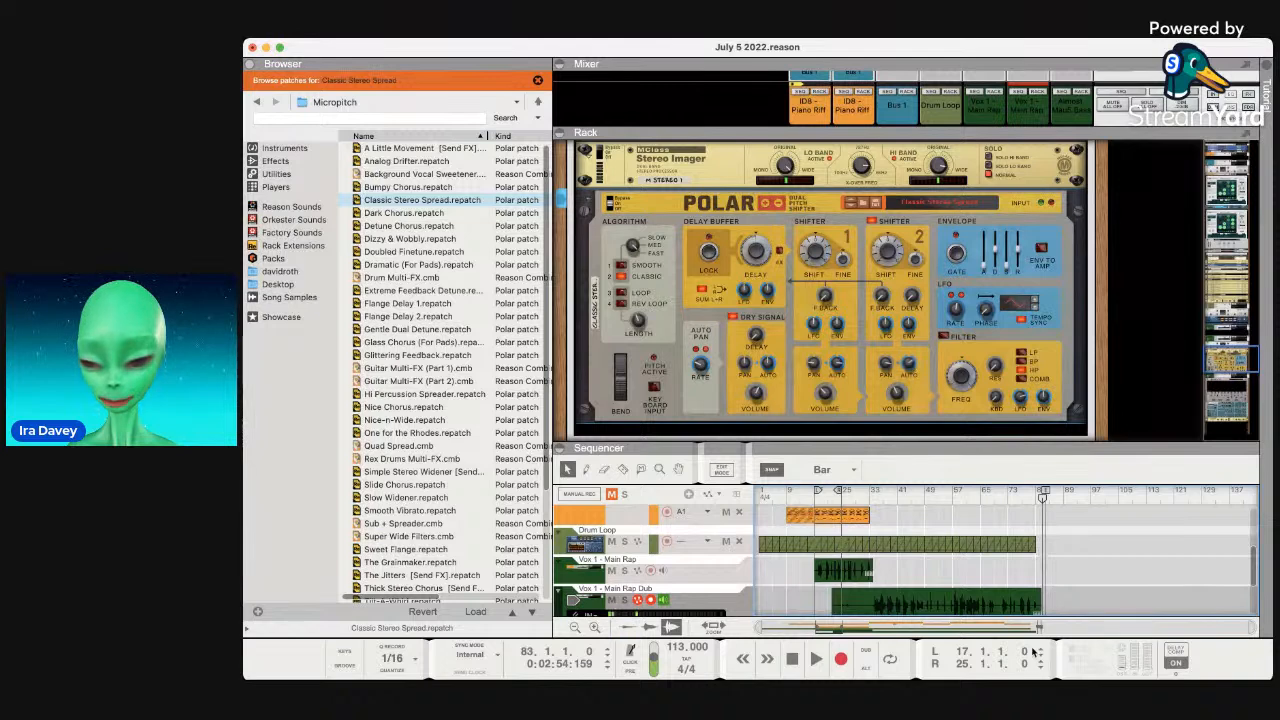
{"action": "left_click_drag", "start_coordinate": [1253, 629], "coordinate": [1150, 627]}
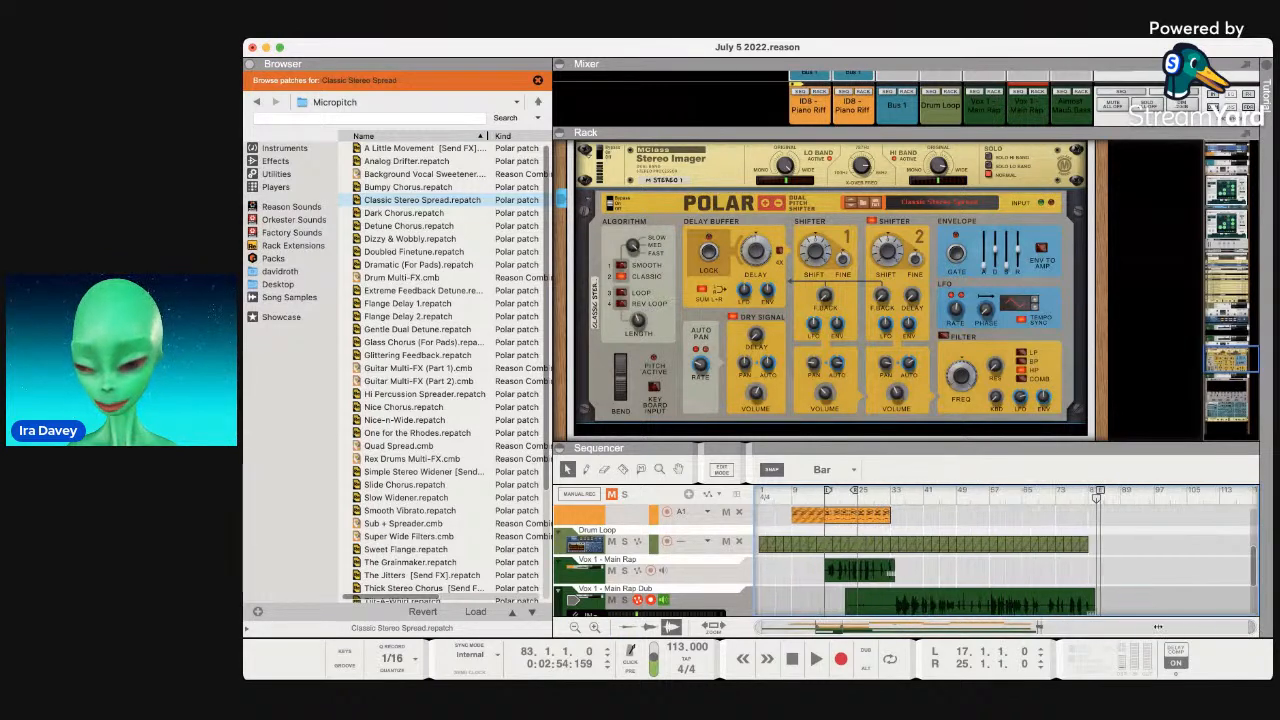
{"action": "scroll", "coordinate": [1150, 578], "scroll_direction": "down", "scroll_amount": 3}
{"action": "scroll", "coordinate": [1150, 578], "scroll_direction": "up", "scroll_amount": 3}
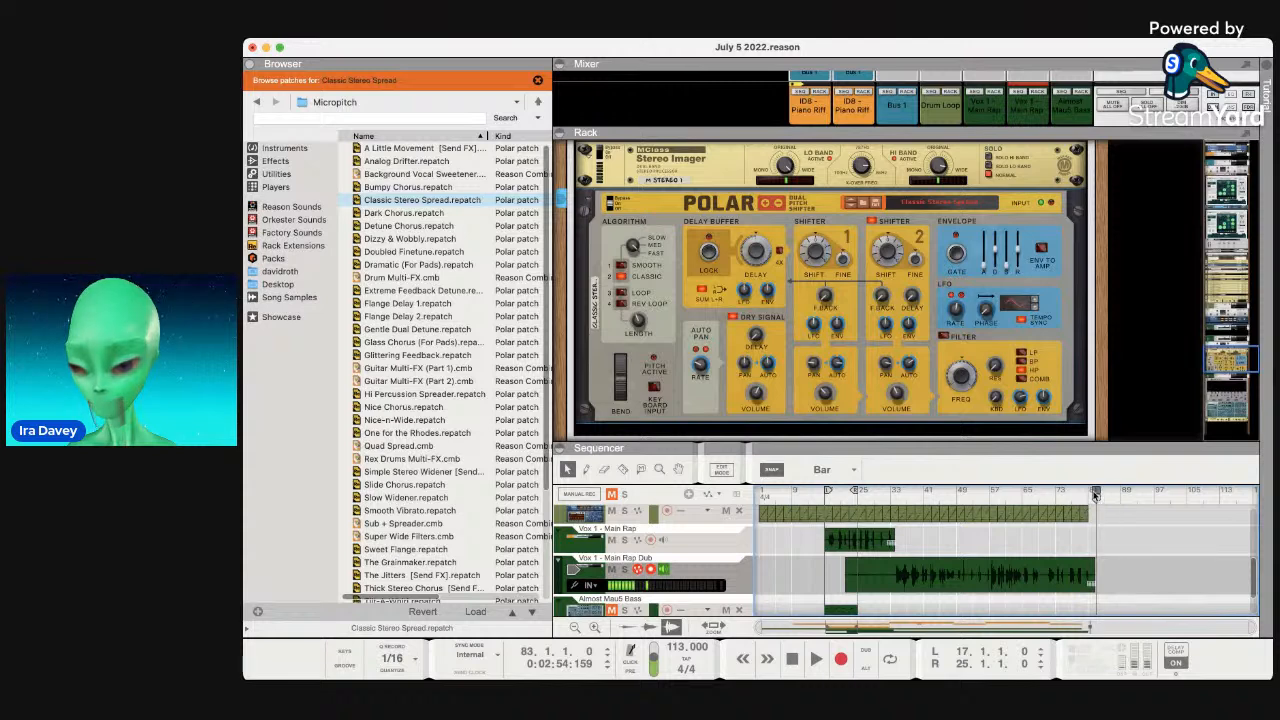
{"action": "left_click_drag", "start_coordinate": [1226, 628], "coordinate": [940, 623]}
{"action": "scroll", "coordinate": [955, 579], "scroll_direction": "right", "scroll_amount": 10}
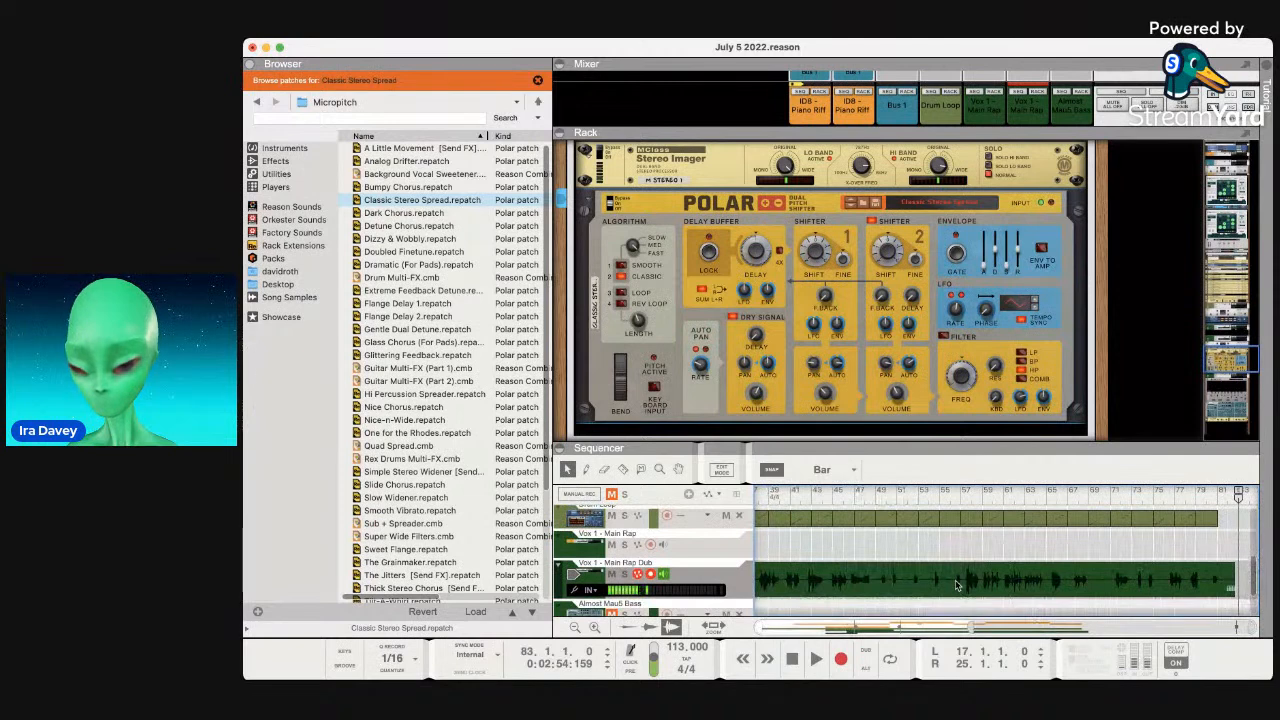
{"action": "left_click_drag", "start_coordinate": [1250, 627], "coordinate": [1058, 627]}
{"action": "scroll", "coordinate": [1035, 572], "scroll_direction": "right", "scroll_amount": 10}
{"action": "scroll", "coordinate": [1035, 572], "scroll_direction": "right", "scroll_amount": 10}
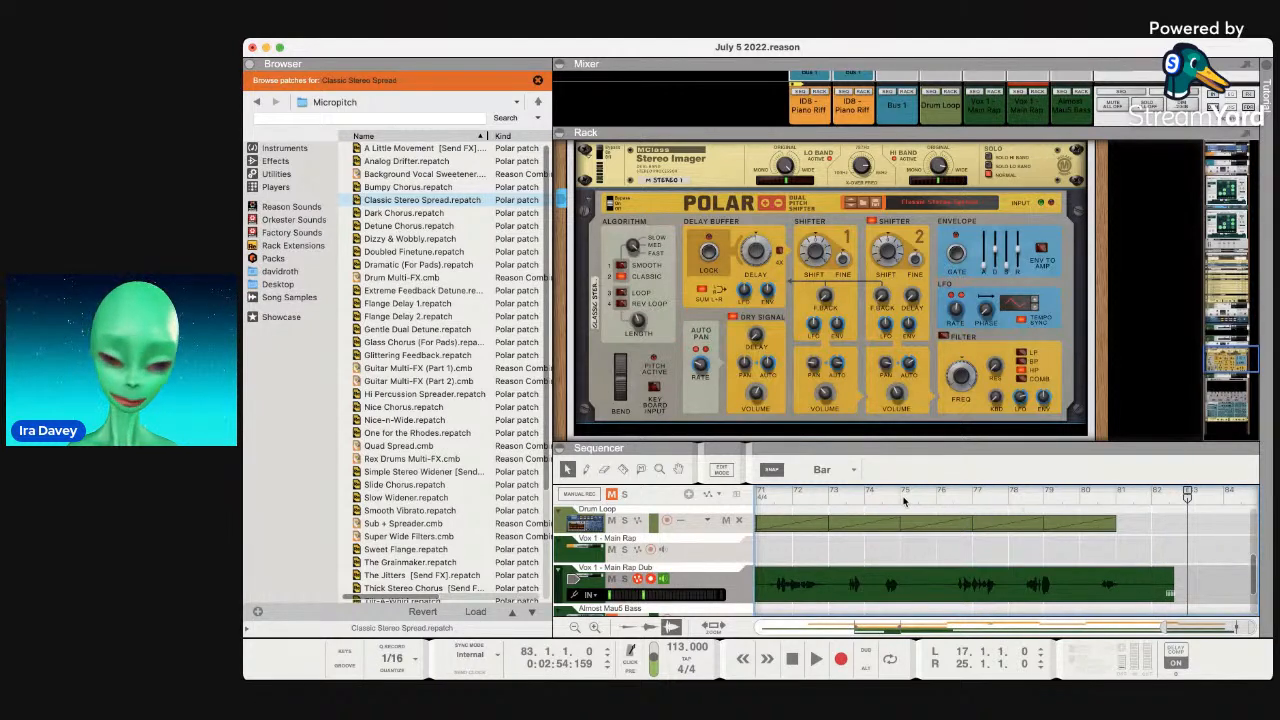
{"action": "scroll", "coordinate": [903, 501], "scroll_direction": "left", "scroll_amount": 10}
{"action": "scroll", "coordinate": [903, 501], "scroll_direction": "left", "scroll_amount": 10}
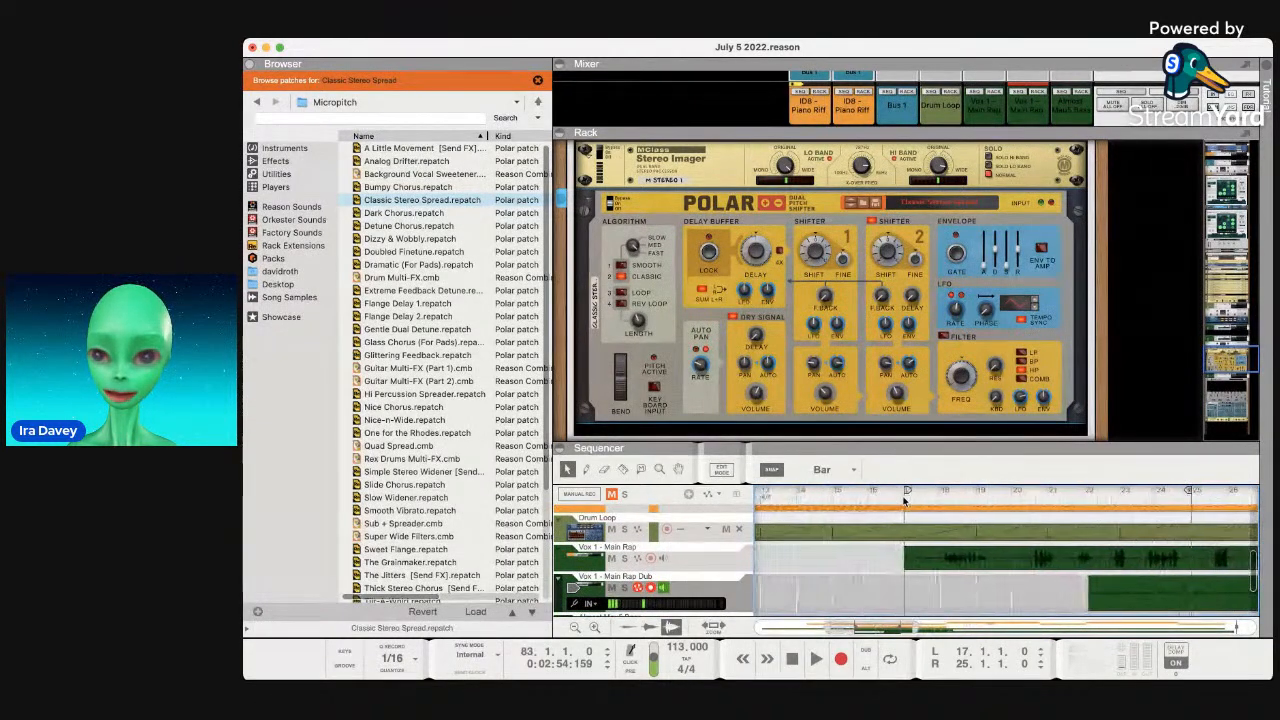
{"action": "scroll", "coordinate": [1125, 543], "scroll_direction": "up", "scroll_amount": 1}
{"action": "scroll", "coordinate": [1125, 543], "scroll_direction": "up", "scroll_amount": 1}
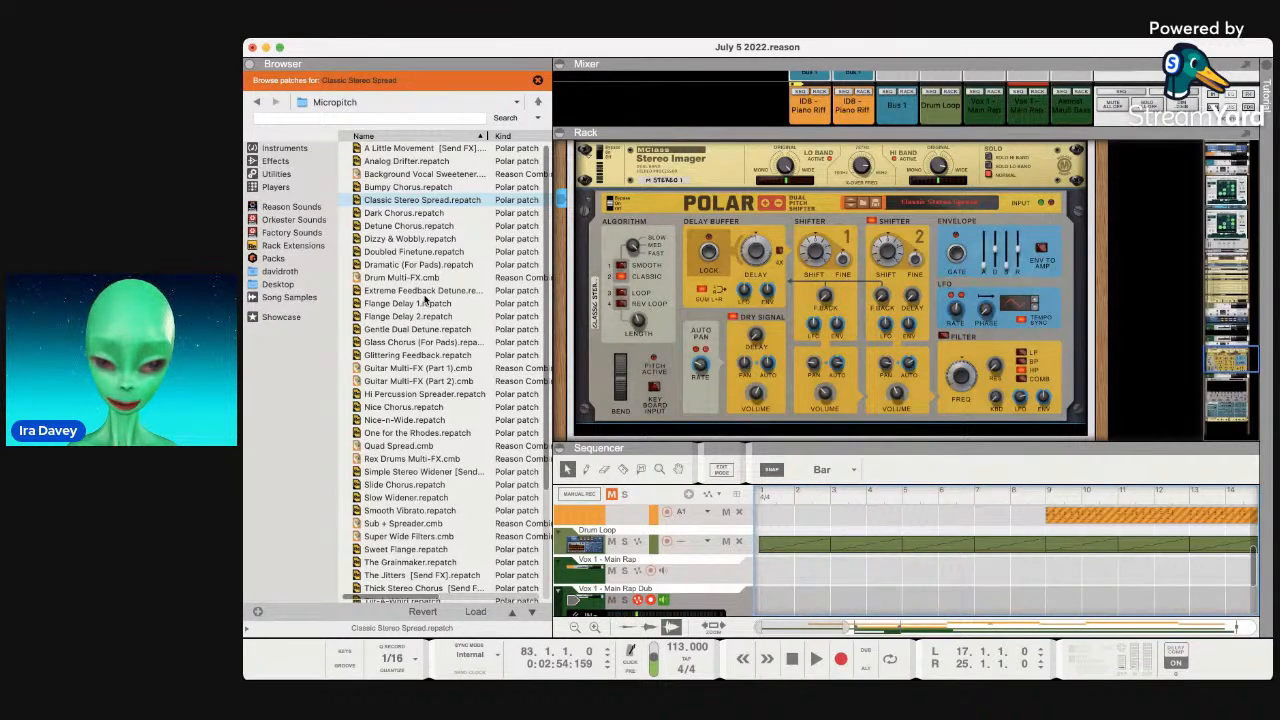
{"action": "key", "text": "super+Tab"}
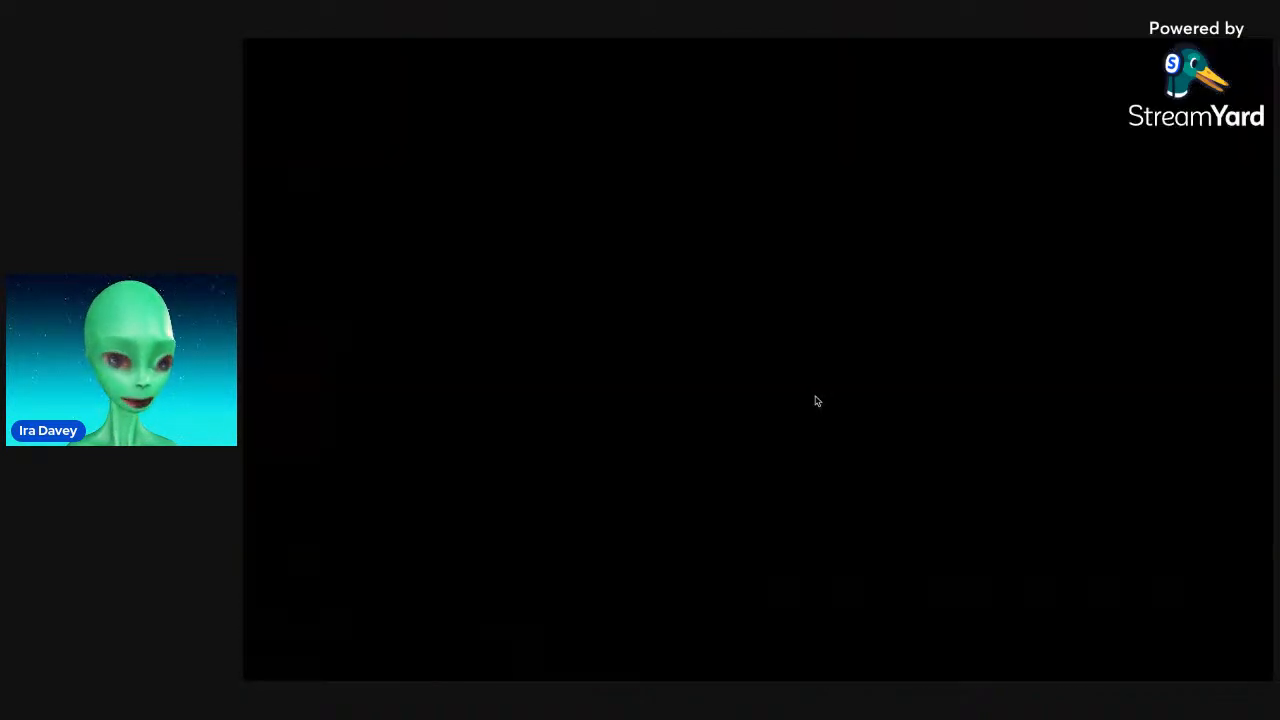
Start Reason playback to hear the vocals with Polar's Classic Stereo Spread.
{"action": "key", "text": "space"}
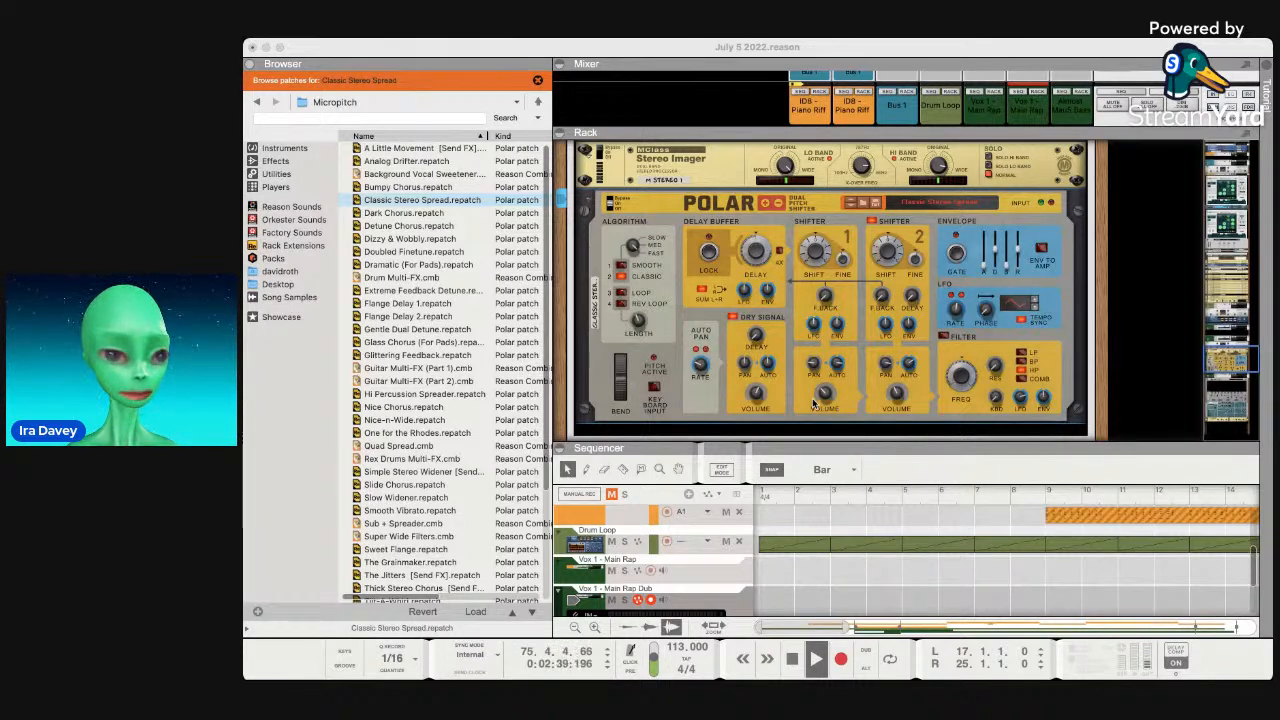
Refocus Reason, let playback stop at the song end, then switch away.
{"action": "left_click", "coordinate": [813, 404]}
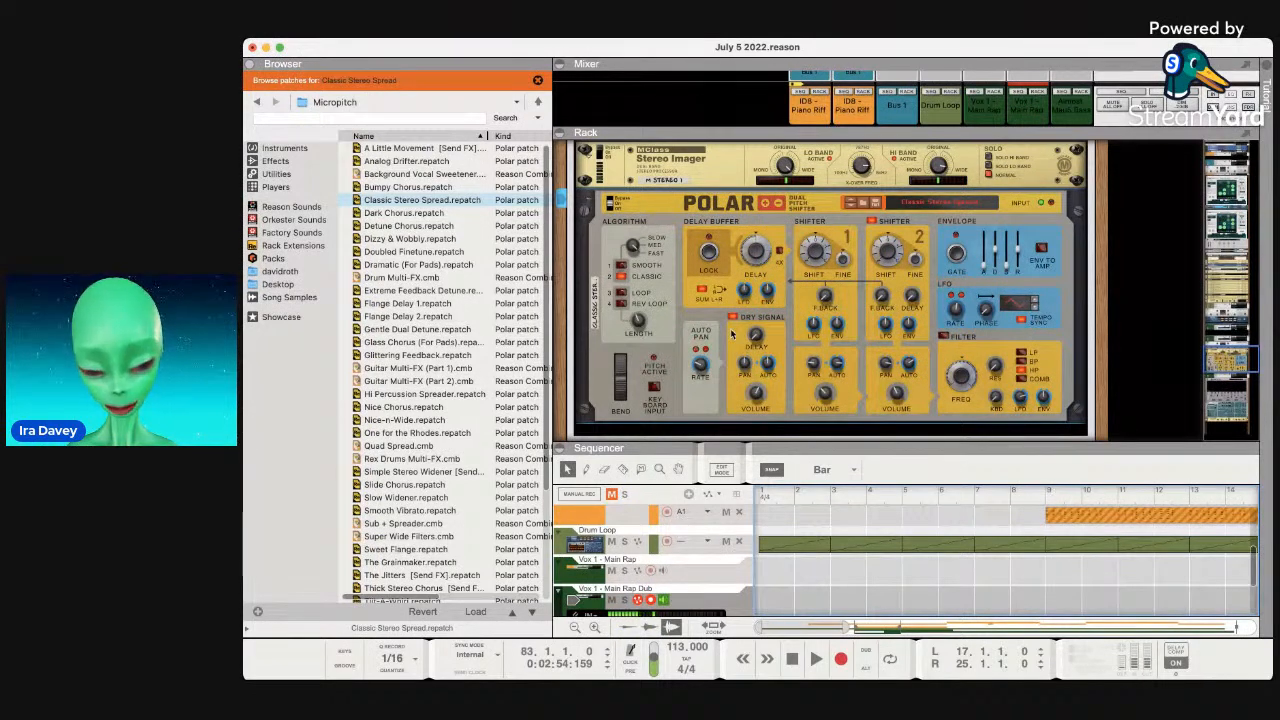
{"action": "key", "text": "super+Tab"}
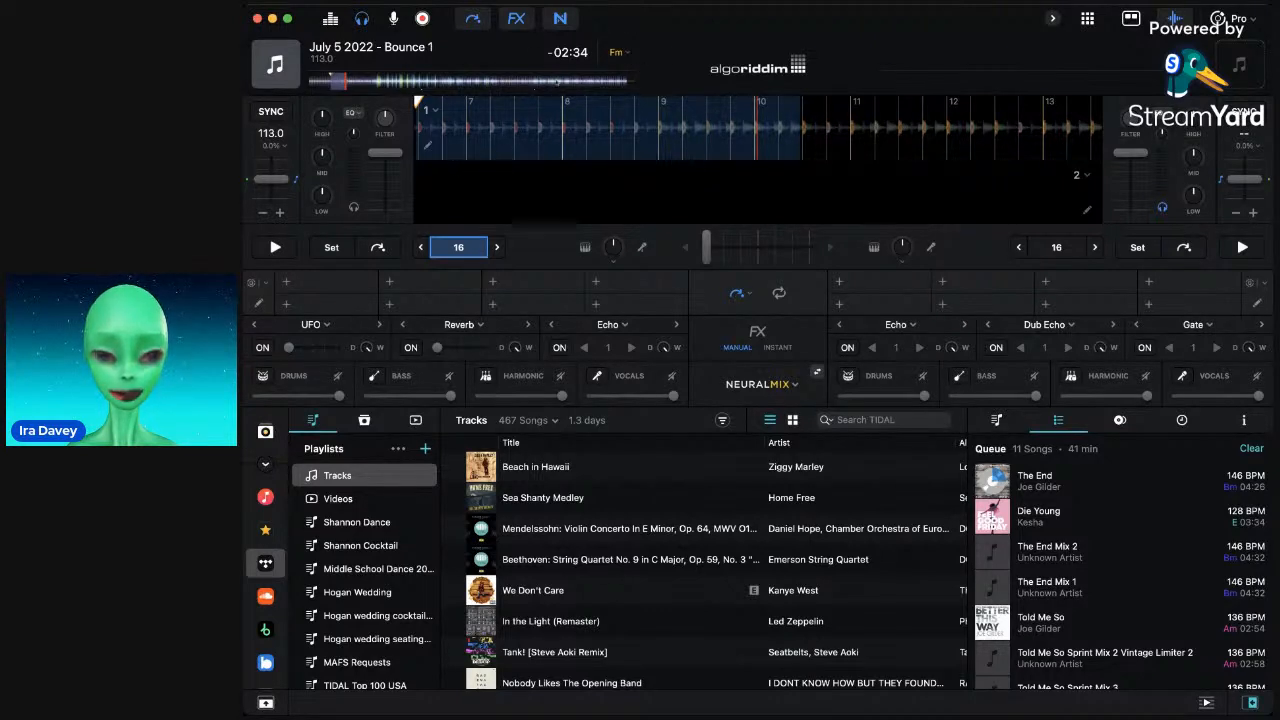
Play Bounce 1 from its start on deck 1 and load 'Die Young' onto deck 2.
{"action": "left_click_drag", "start_coordinate": [316, 83], "coordinate": [295, 91]}
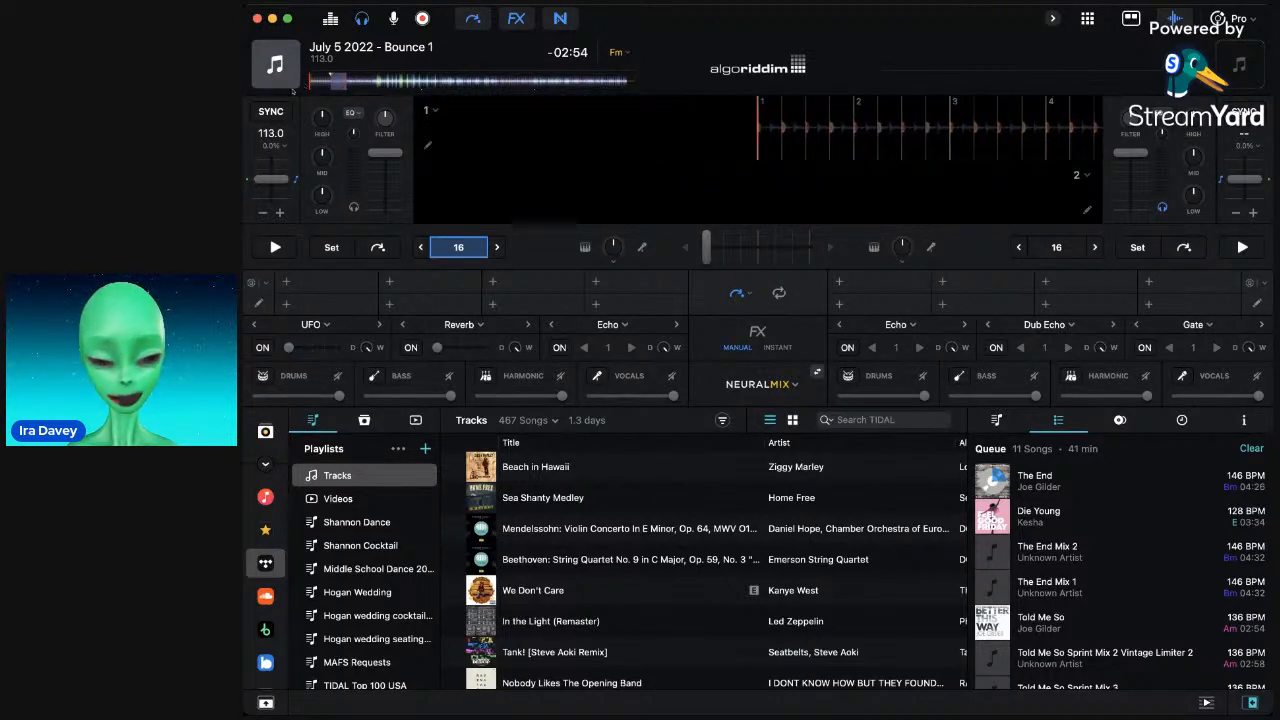
{"action": "key", "text": "space"}
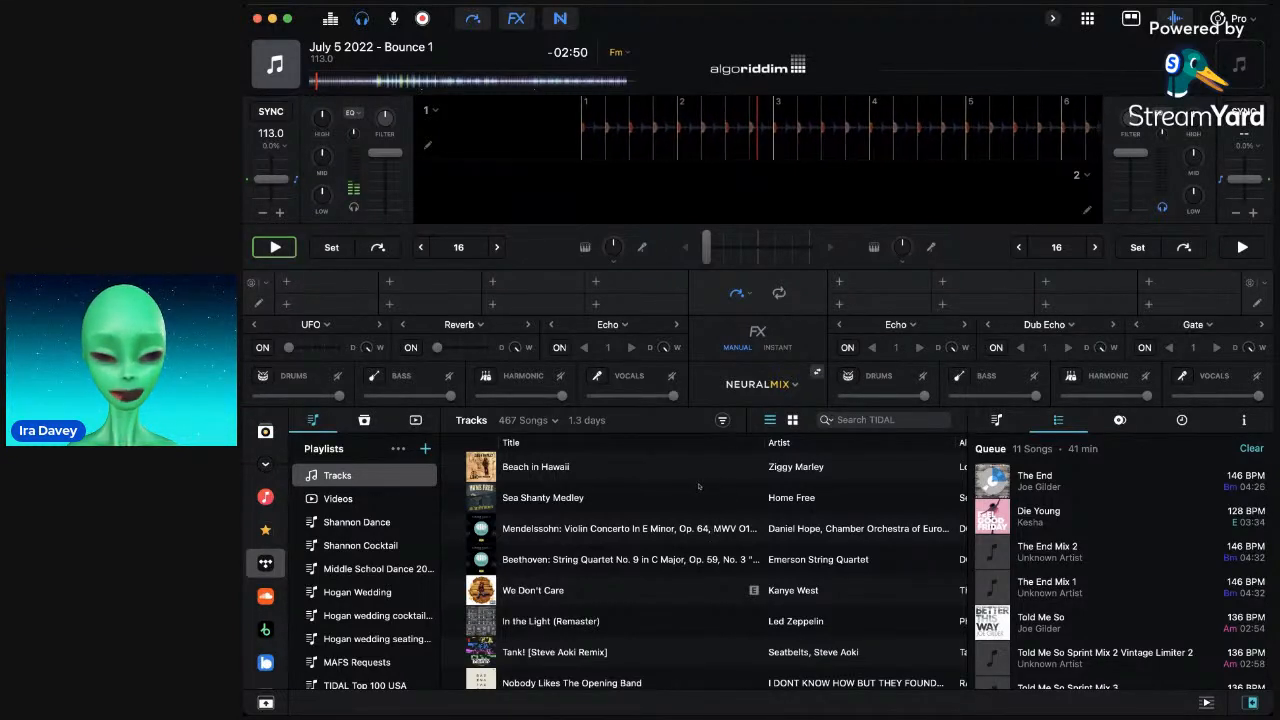
{"action": "left_click_drag", "start_coordinate": [1213, 503], "coordinate": [1040, 216]}
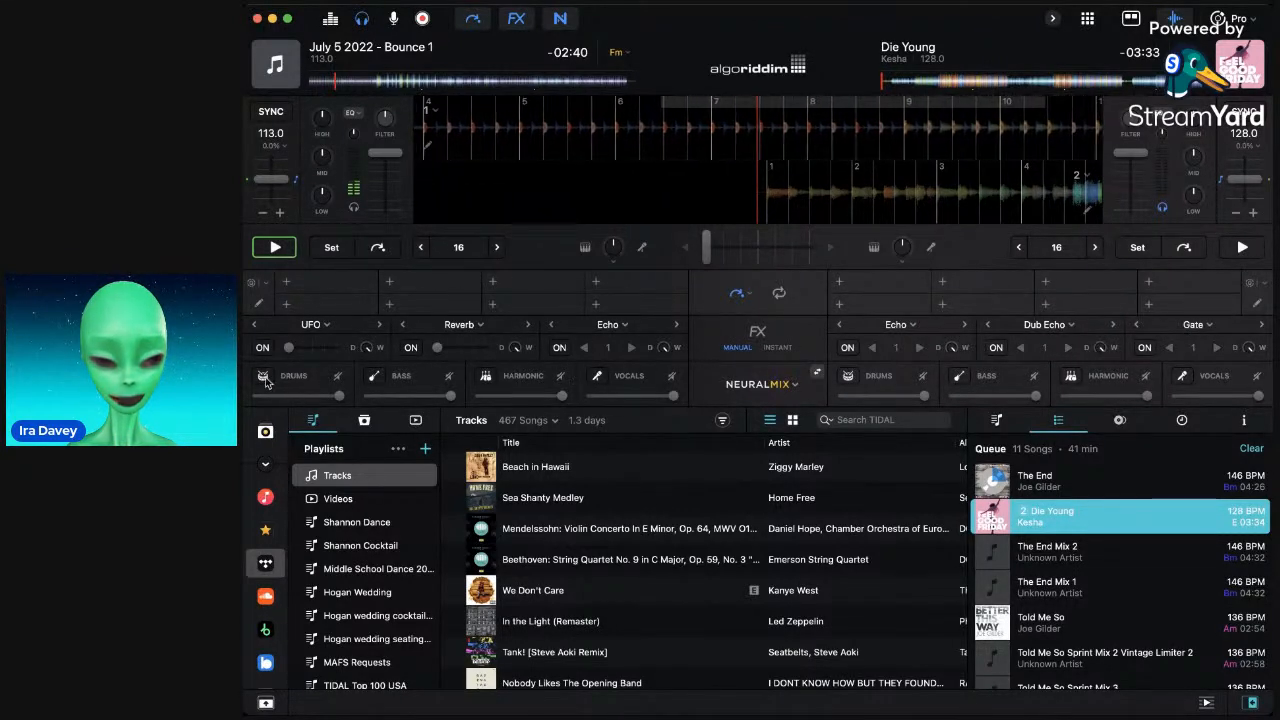
Briefly solo the bounce's vocals, then move Die Young ahead and nudge its beats into line.
{"action": "left_click", "coordinate": [598, 381]}
{"action": "left_click", "coordinate": [598, 381]}
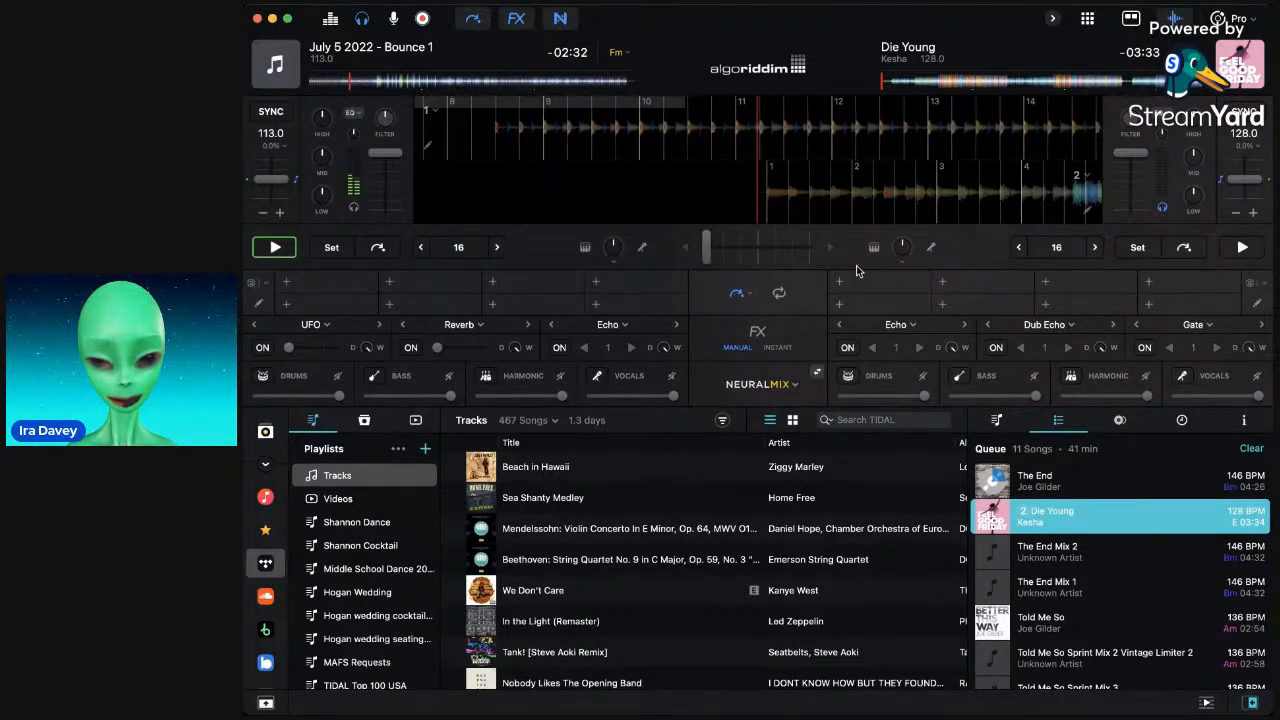
{"action": "left_click_drag", "start_coordinate": [793, 186], "coordinate": [497, 186]}
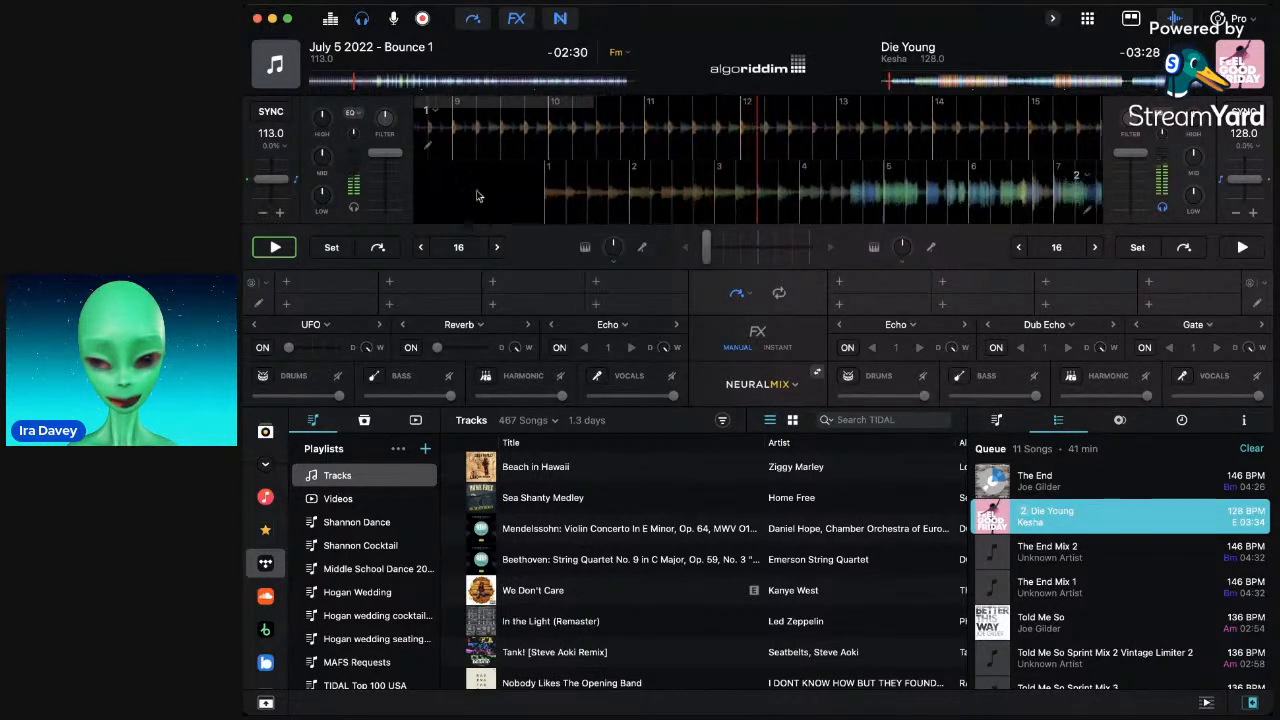
{"action": "left_click_drag", "start_coordinate": [743, 210], "coordinate": [408, 245]}
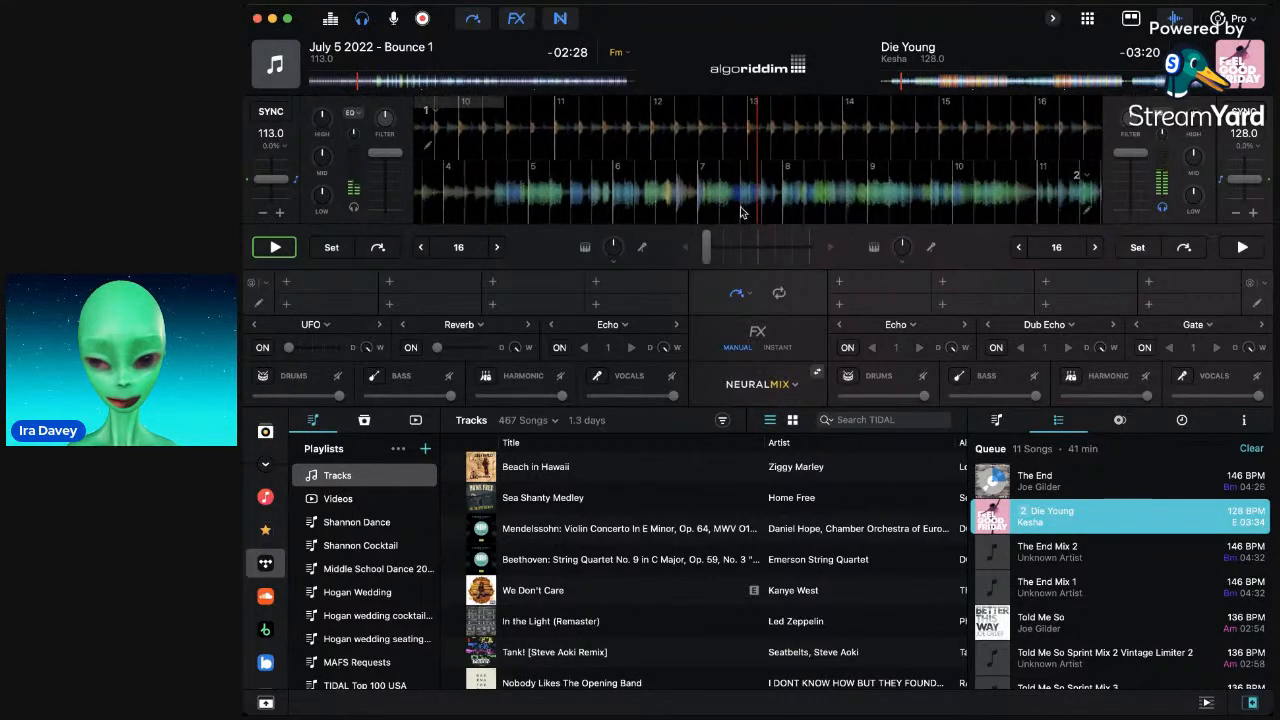
{"action": "left_click", "coordinate": [938, 85]}
{"action": "mouse_move", "coordinate": [834, 204]}
{"action": "left_mouse_down"}
{"action": "mouse_move", "coordinate": [764, 205]}
{"action": "mouse_move", "coordinate": [812, 204]}
{"action": "left_mouse_up"}
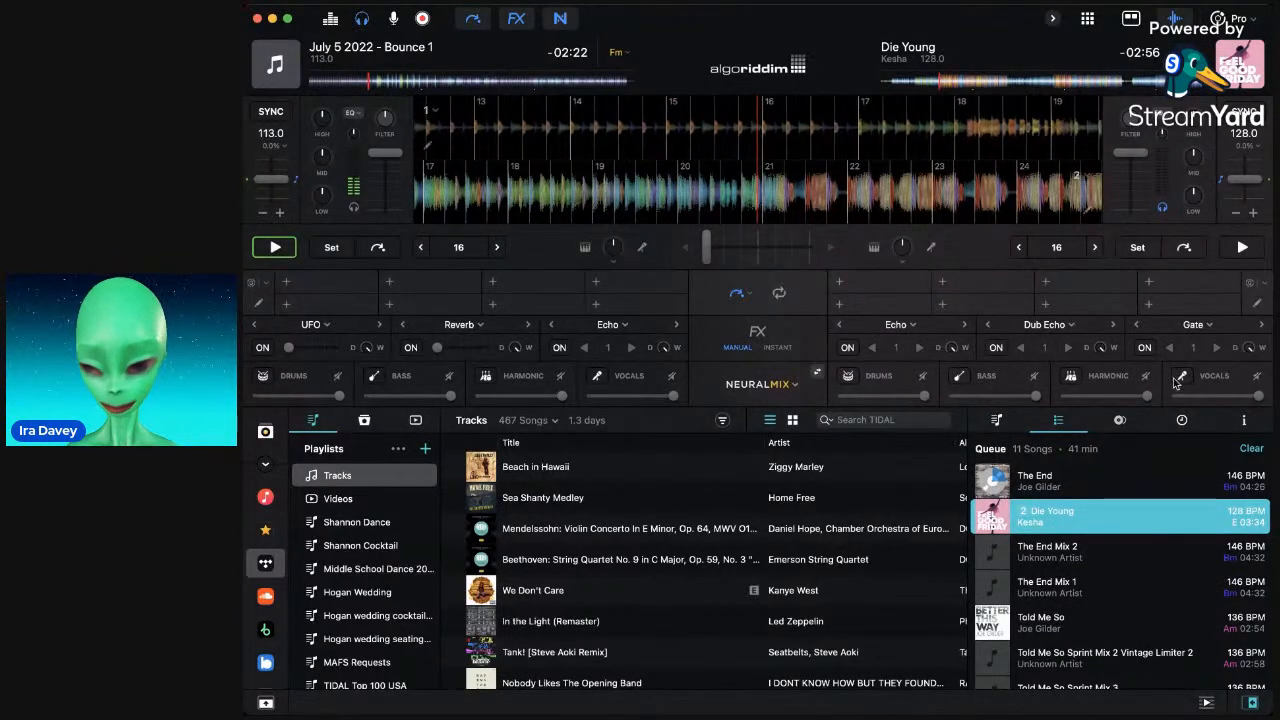
Toggle Die Young's drums stem, align it, loop 16 beats, then bring the drums back.
{"action": "left_click", "coordinate": [847, 375]}
{"action": "mouse_move", "coordinate": [853, 207]}
{"action": "left_mouse_down"}
{"action": "mouse_move", "coordinate": [831, 204]}
{"action": "mouse_move", "coordinate": [842, 204]}
{"action": "left_mouse_up"}
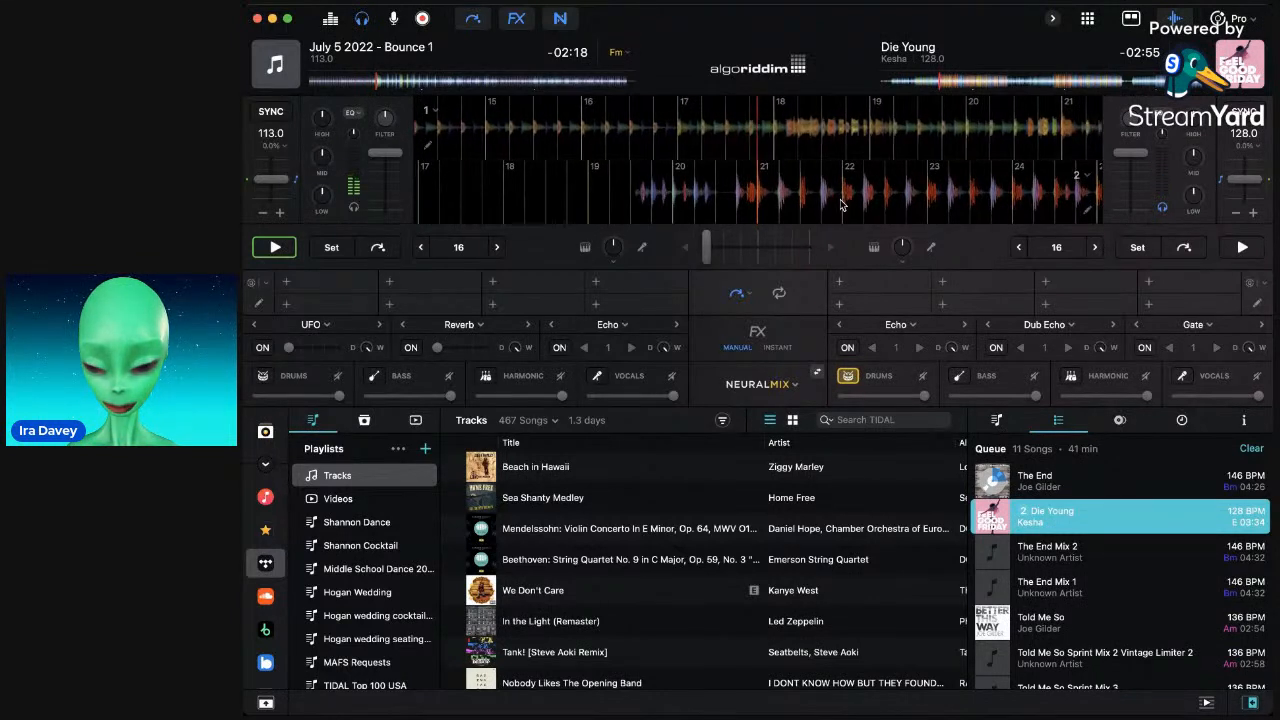
{"action": "key", "text": "l"}
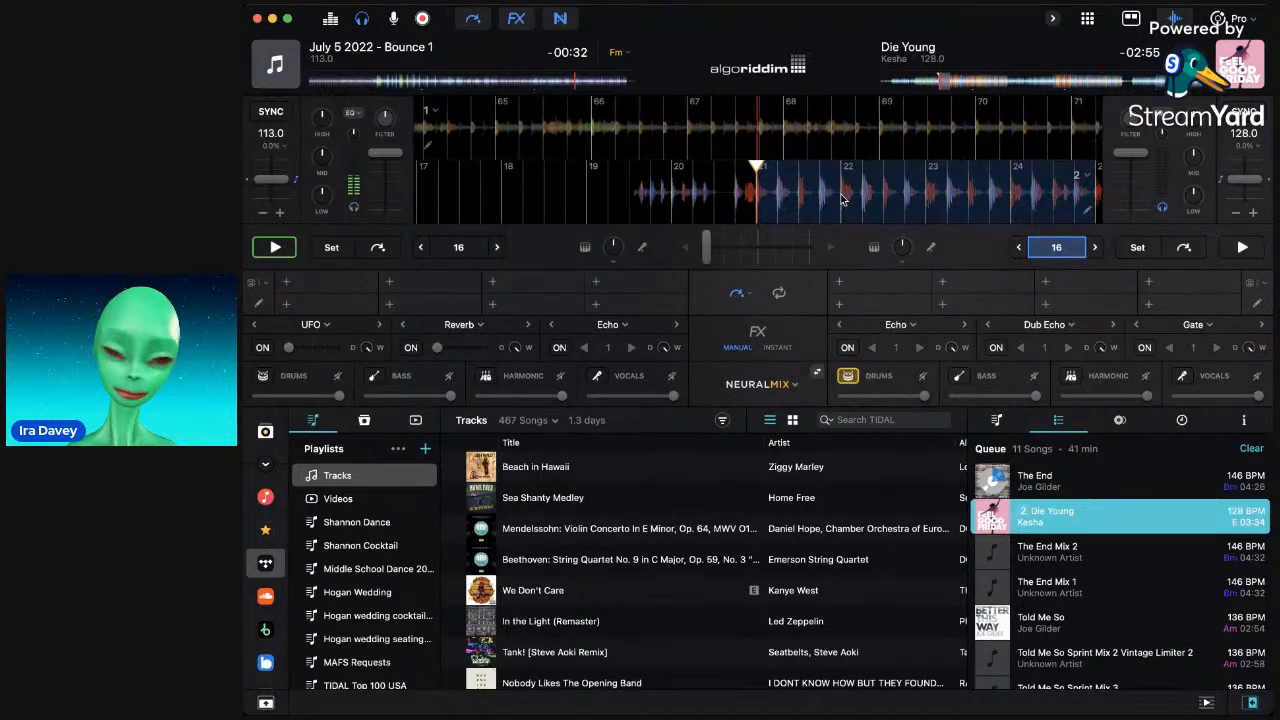
{"action": "left_click", "coordinate": [848, 376]}
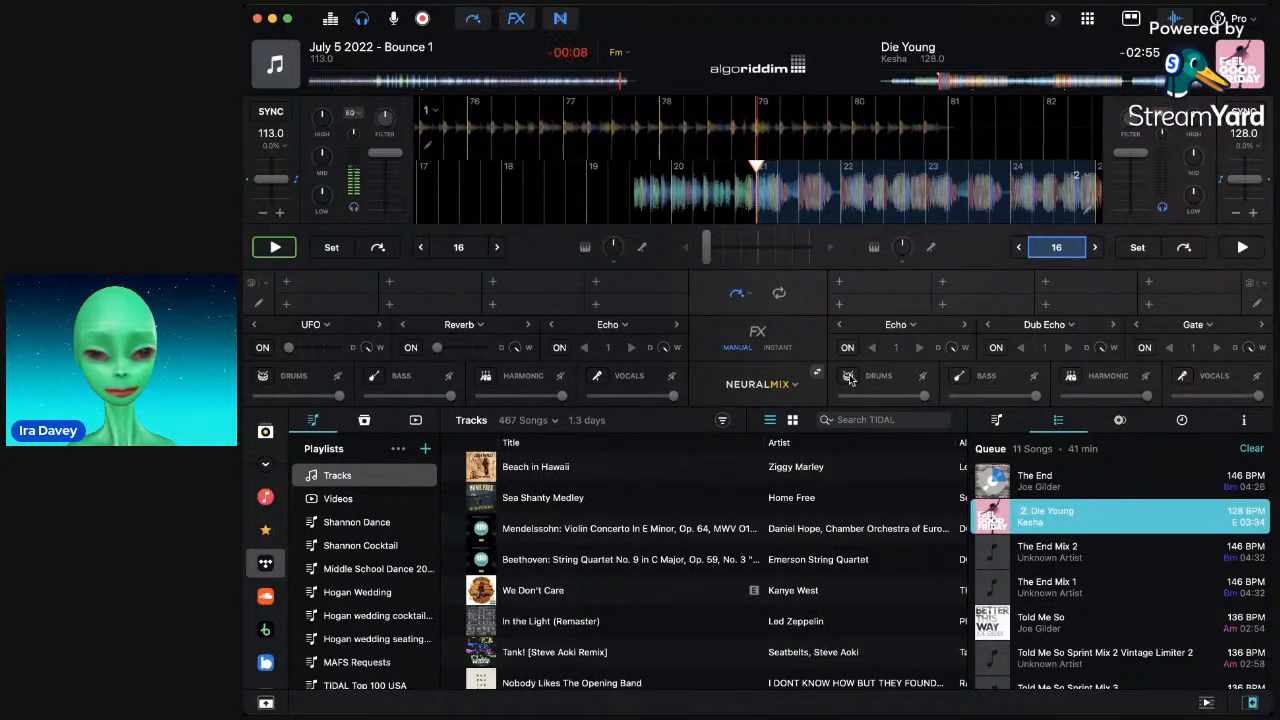
Switch deck 1's Echo on over Bounce 1's closing bars, then off again as it ends.
{"action": "left_click", "coordinate": [561, 347]}
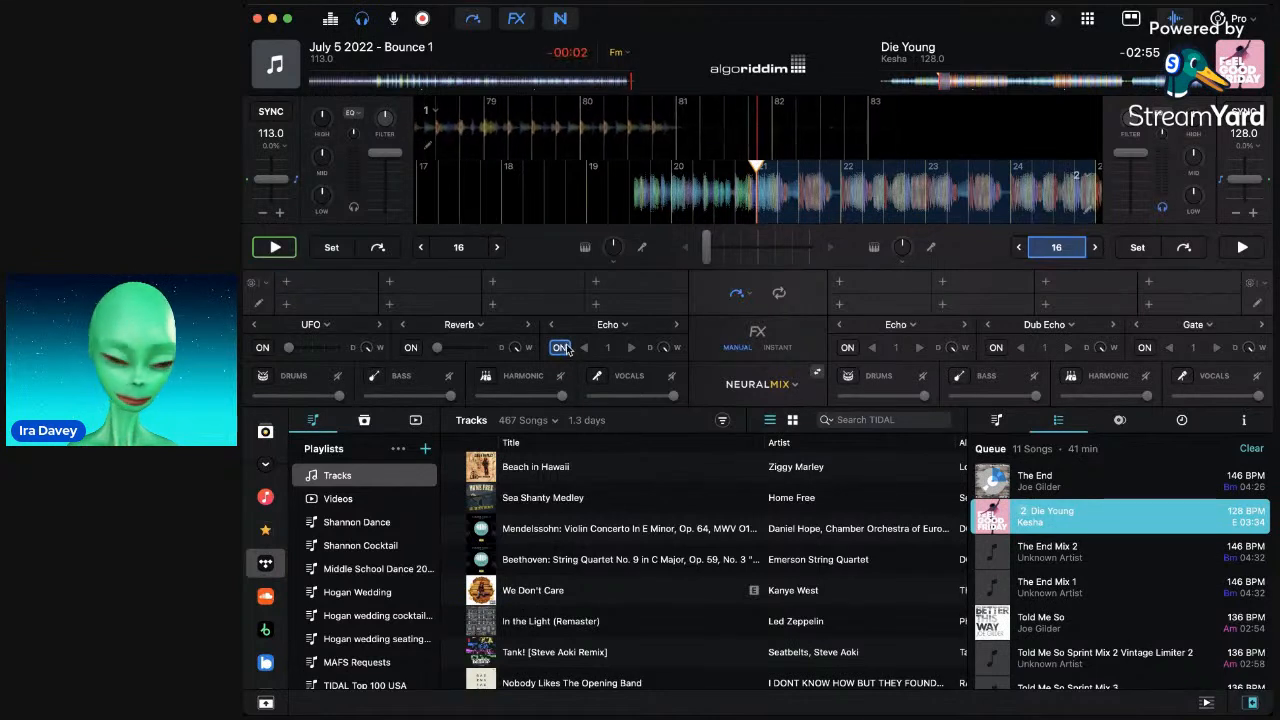
{"action": "left_click", "coordinate": [563, 348]}
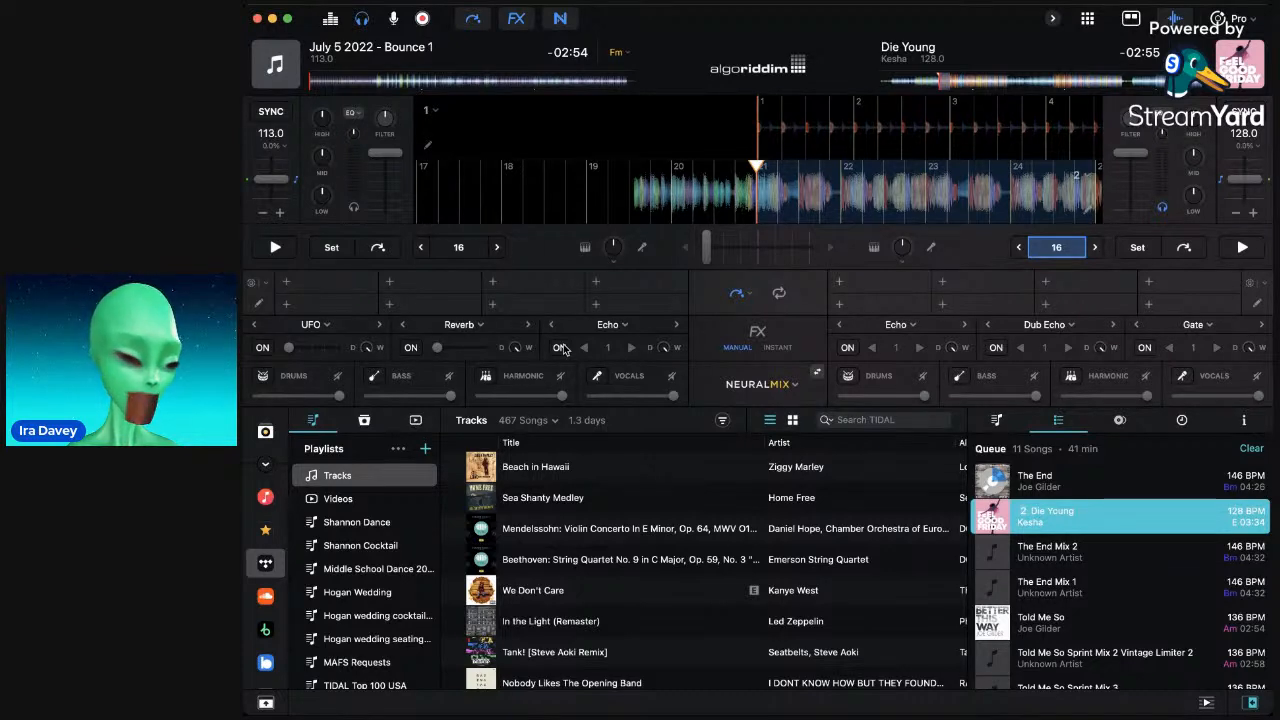
Exit Die Young's 16-beat loop, nudge it back slightly, and jump Bounce 1 ahead to 2:13 remaining.
{"action": "left_click", "coordinate": [1056, 249]}
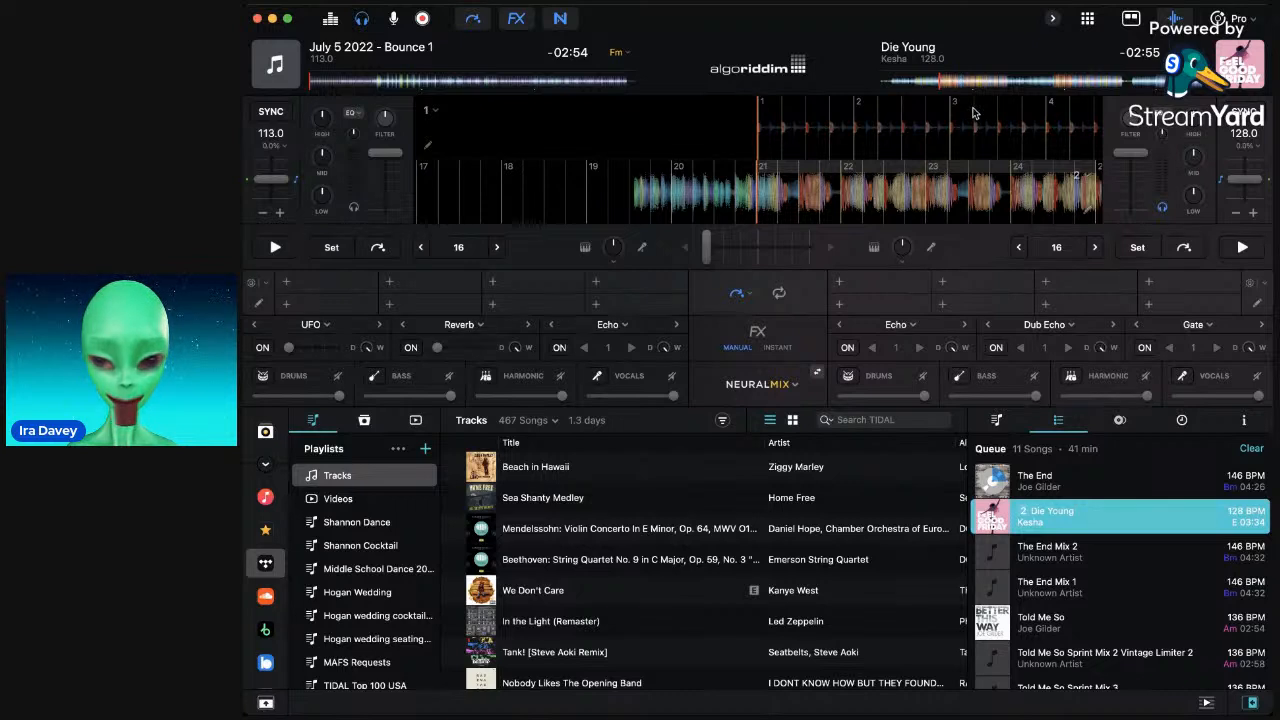
{"action": "mouse_move", "coordinate": [791, 191]}
{"action": "left_mouse_down"}
{"action": "mouse_move", "coordinate": [828, 196]}
{"action": "mouse_move", "coordinate": [796, 197]}
{"action": "left_mouse_up"}
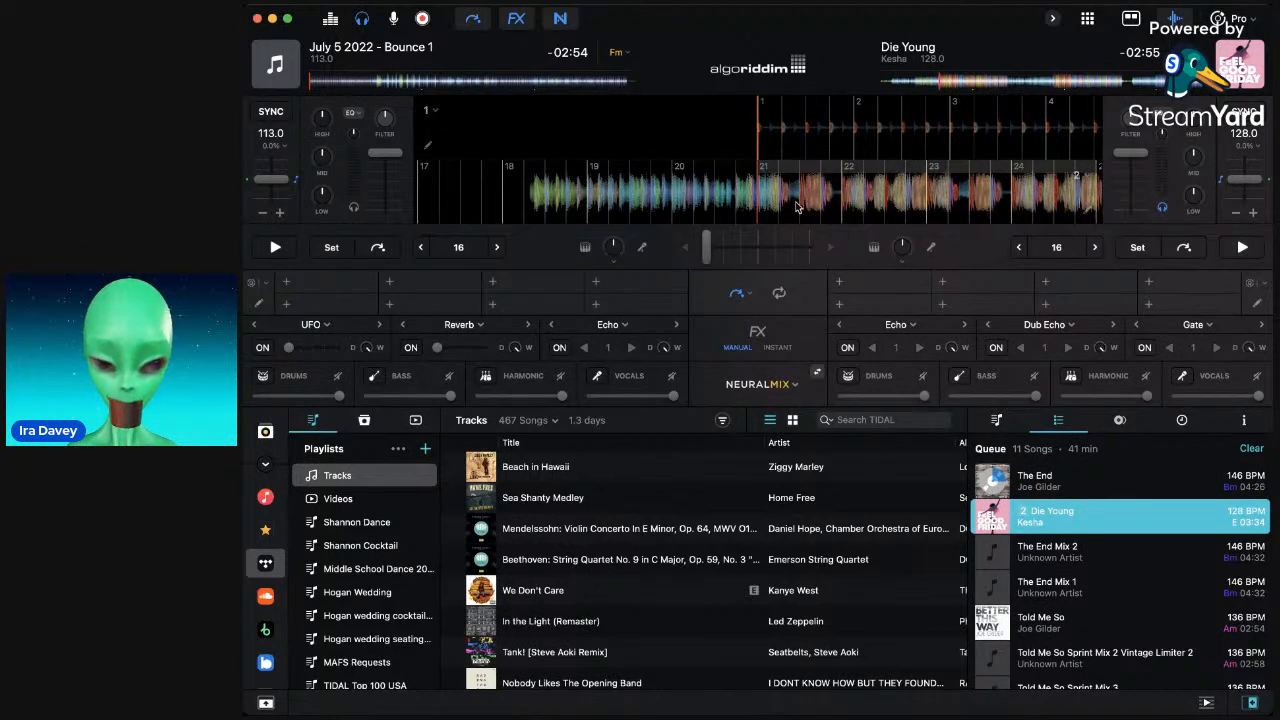
{"action": "left_click", "coordinate": [386, 84]}
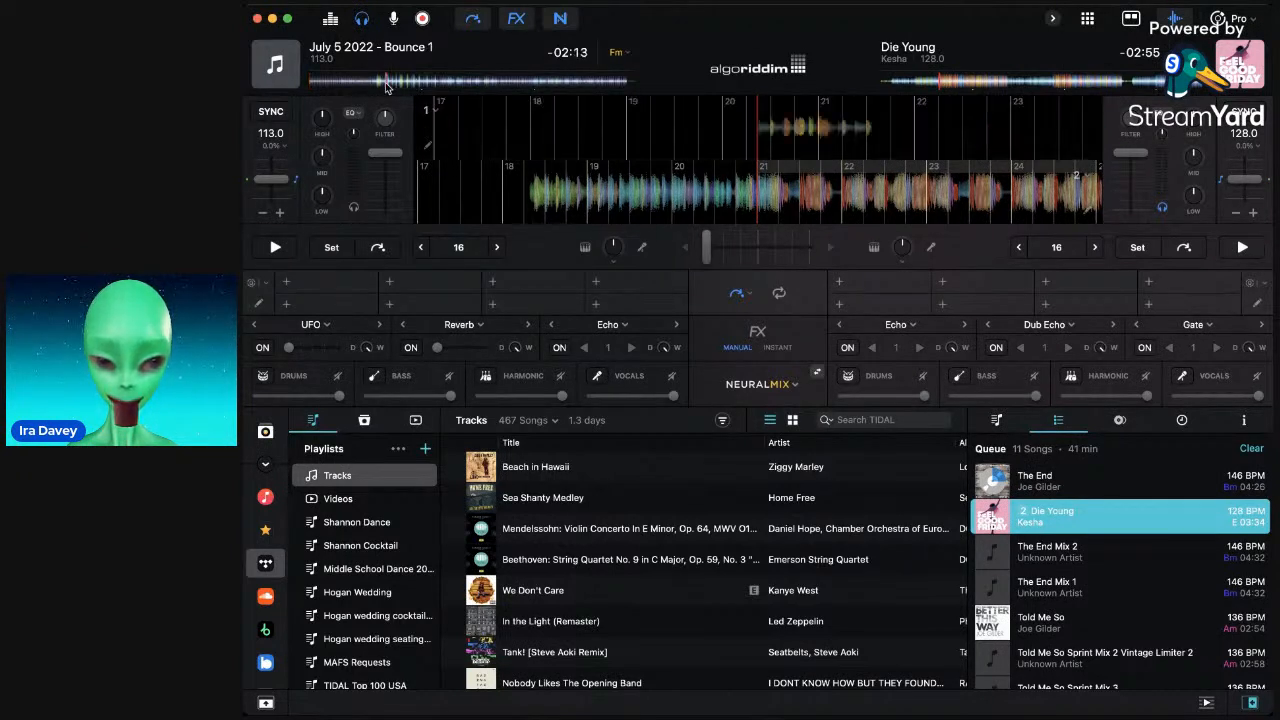